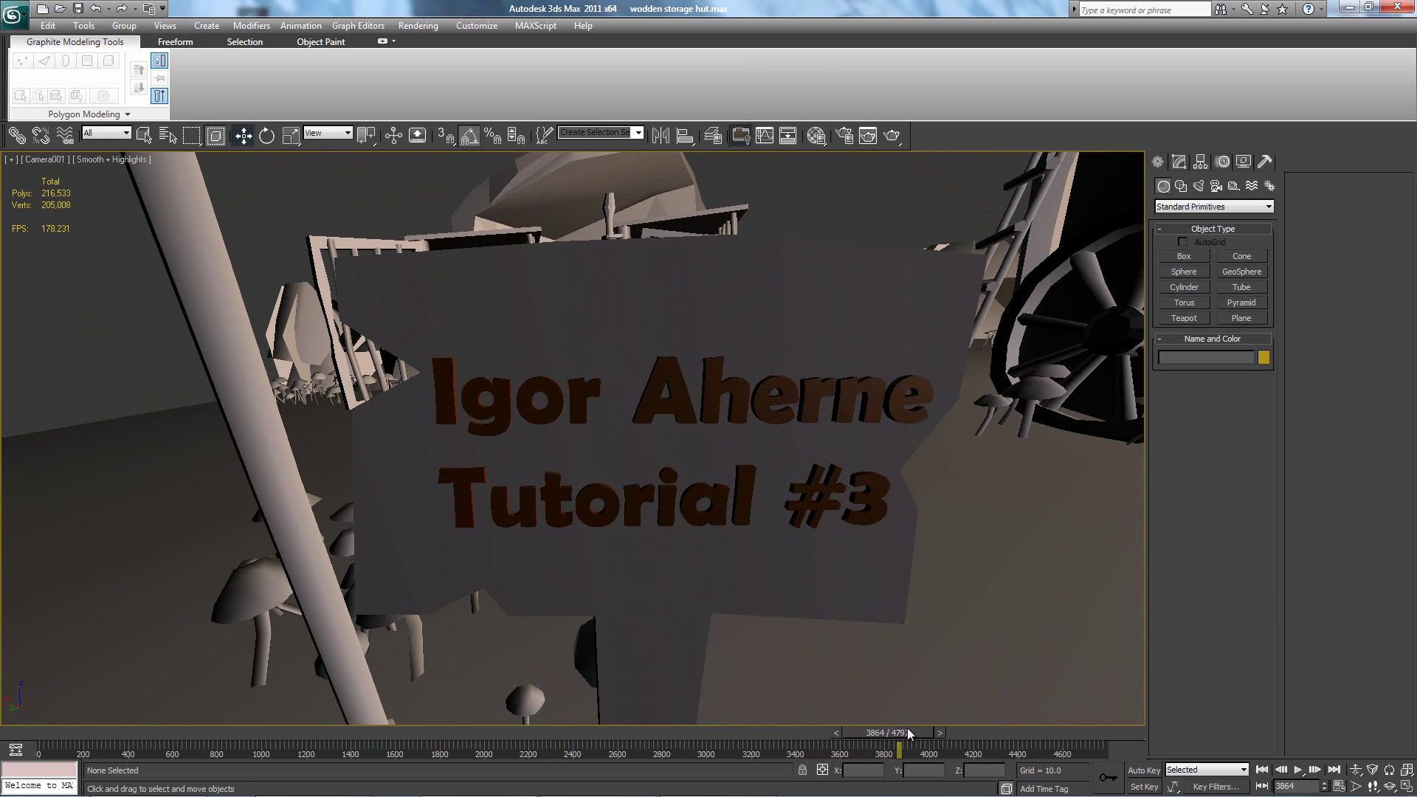
Step: Scrub through the camera animation to examine the sign, hut exterior, hut interior, chopping area and fences
drag(908, 728, 176, 636)
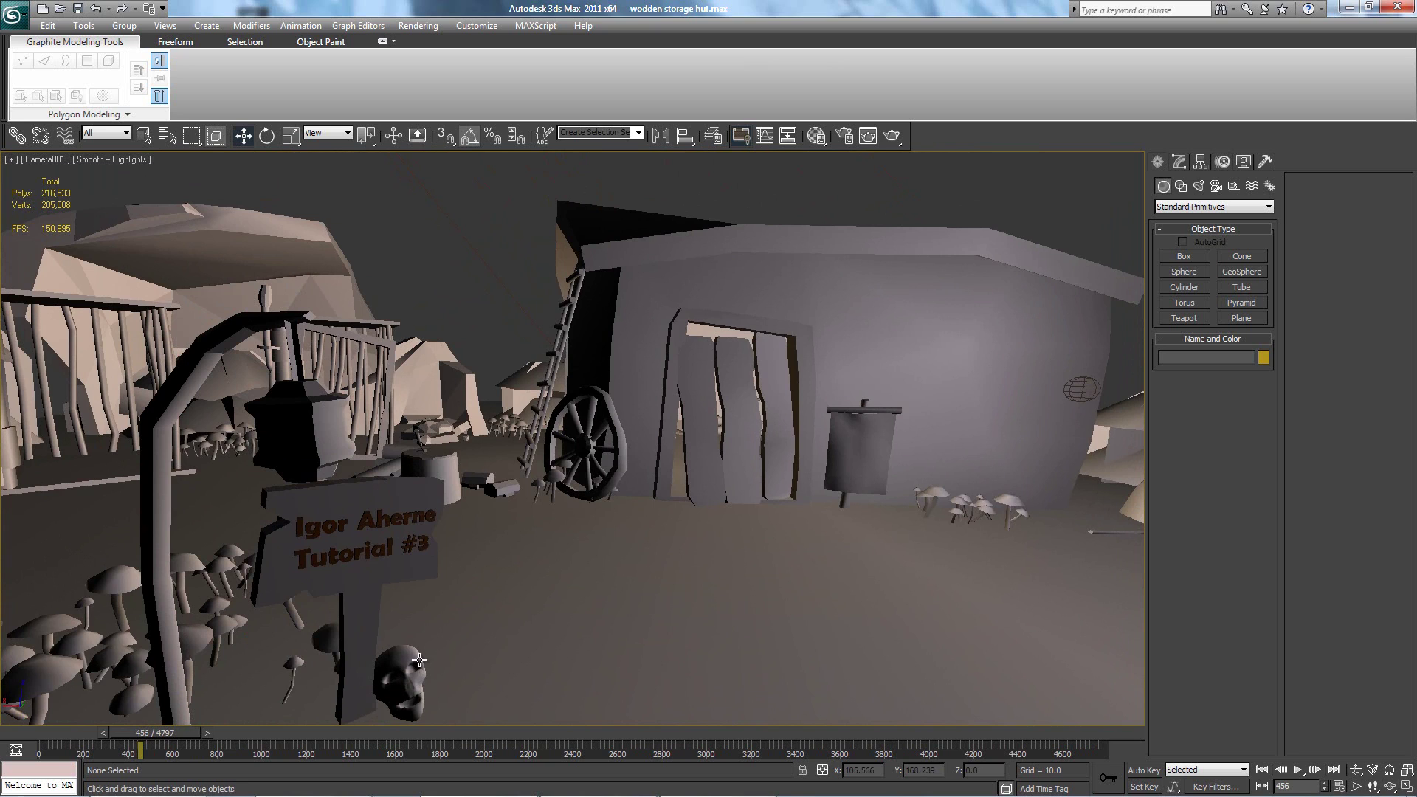
mouse_move(465, 794)
drag(177, 731, 174, 732)
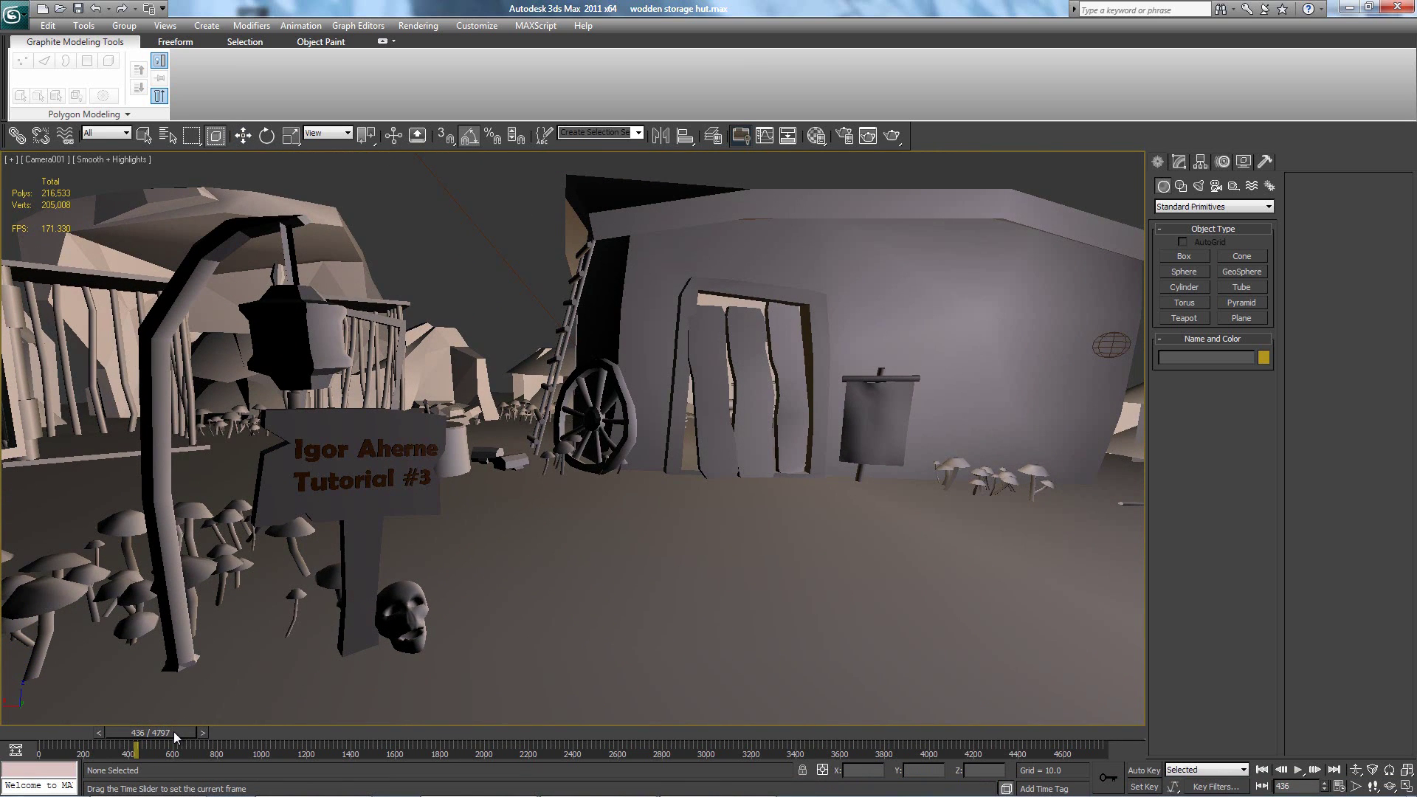
key(w)
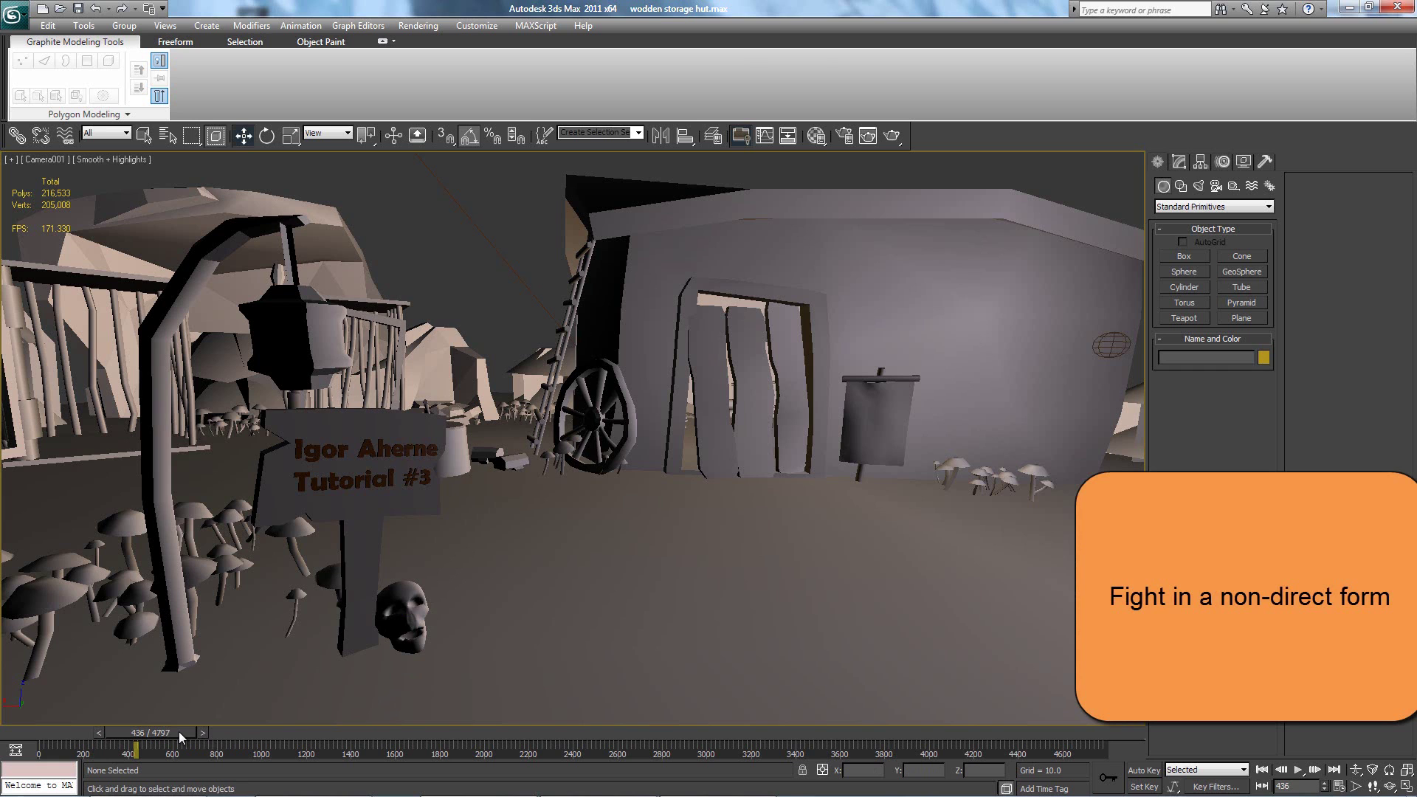
drag(178, 732, 189, 733)
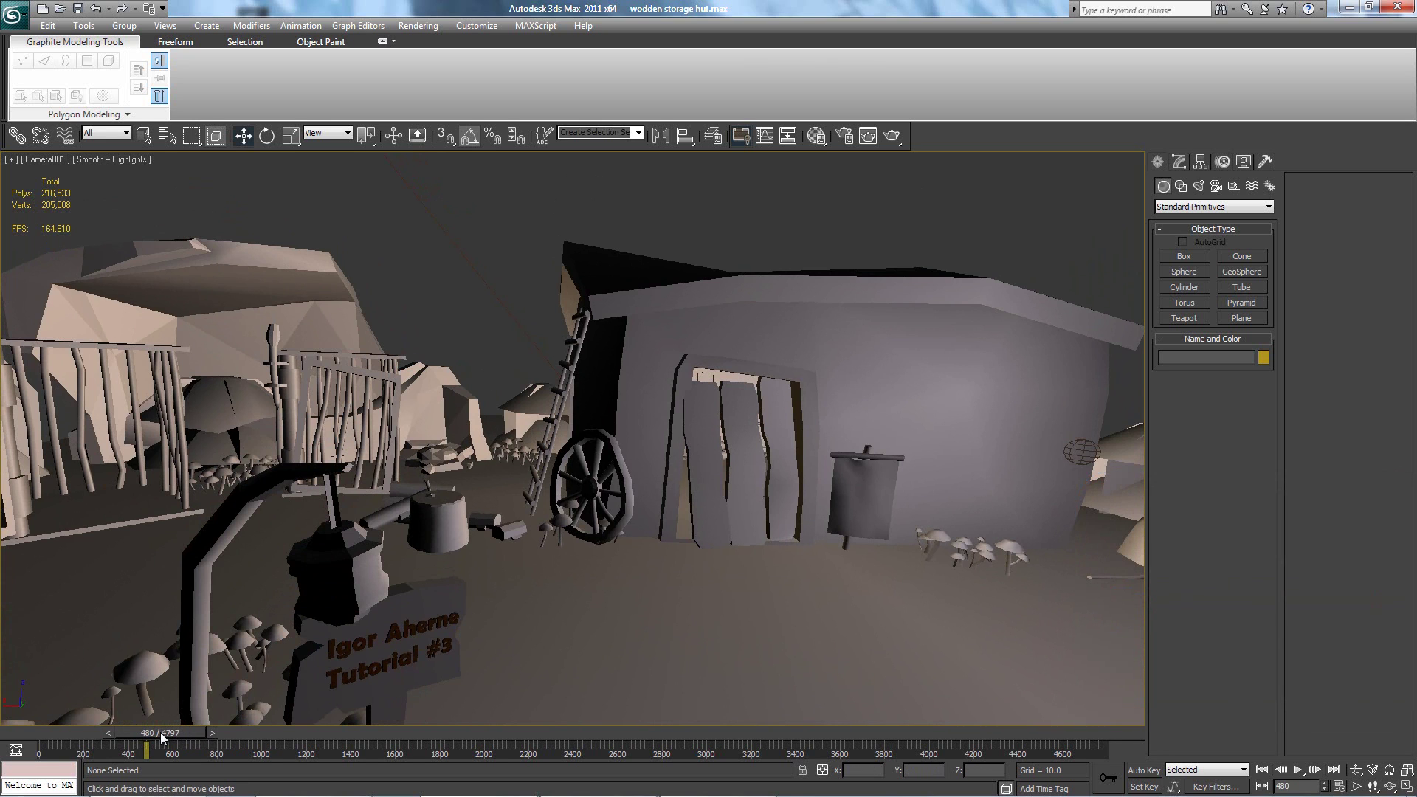
drag(161, 732, 548, 725)
drag(529, 723, 599, 658)
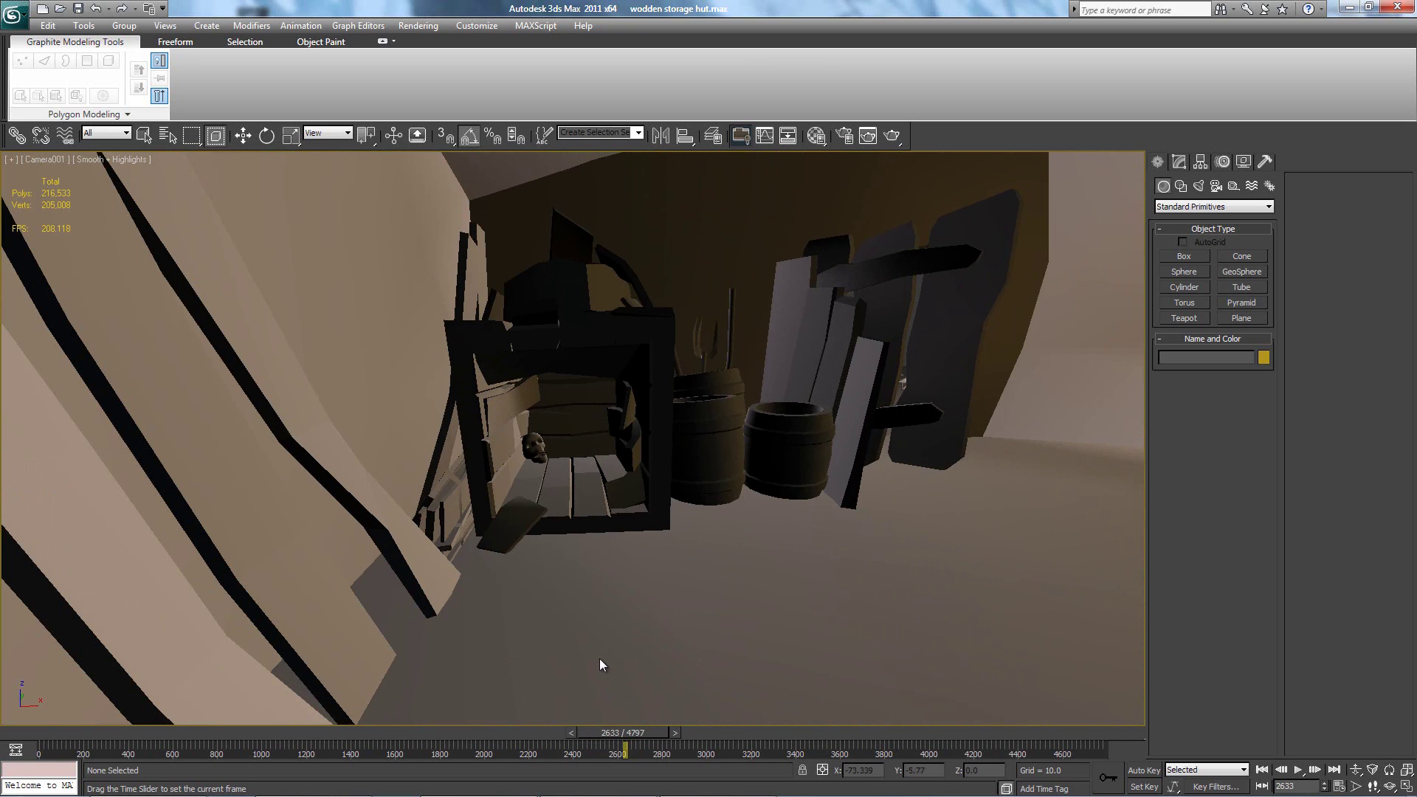
drag(600, 659, 282, 671)
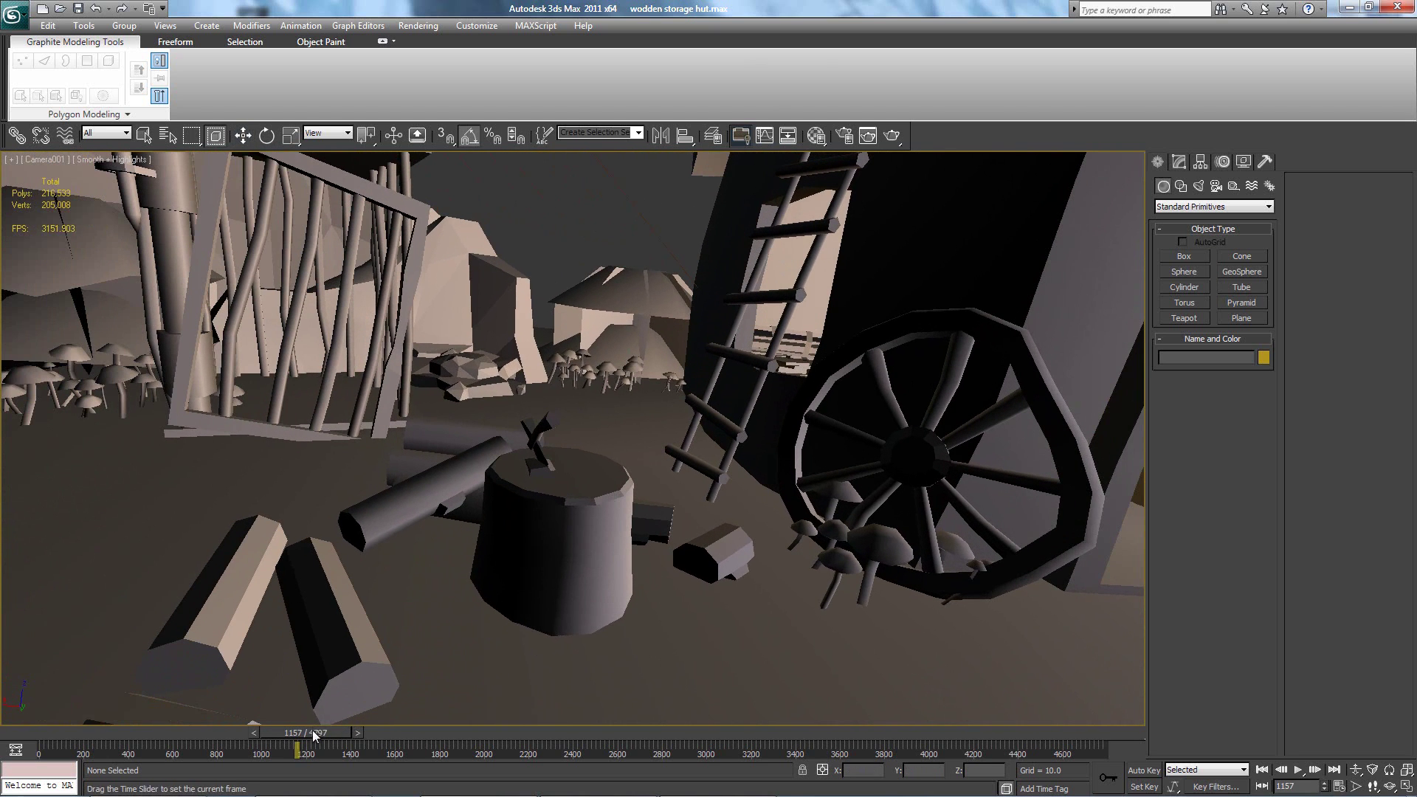
drag(313, 735, 217, 733)
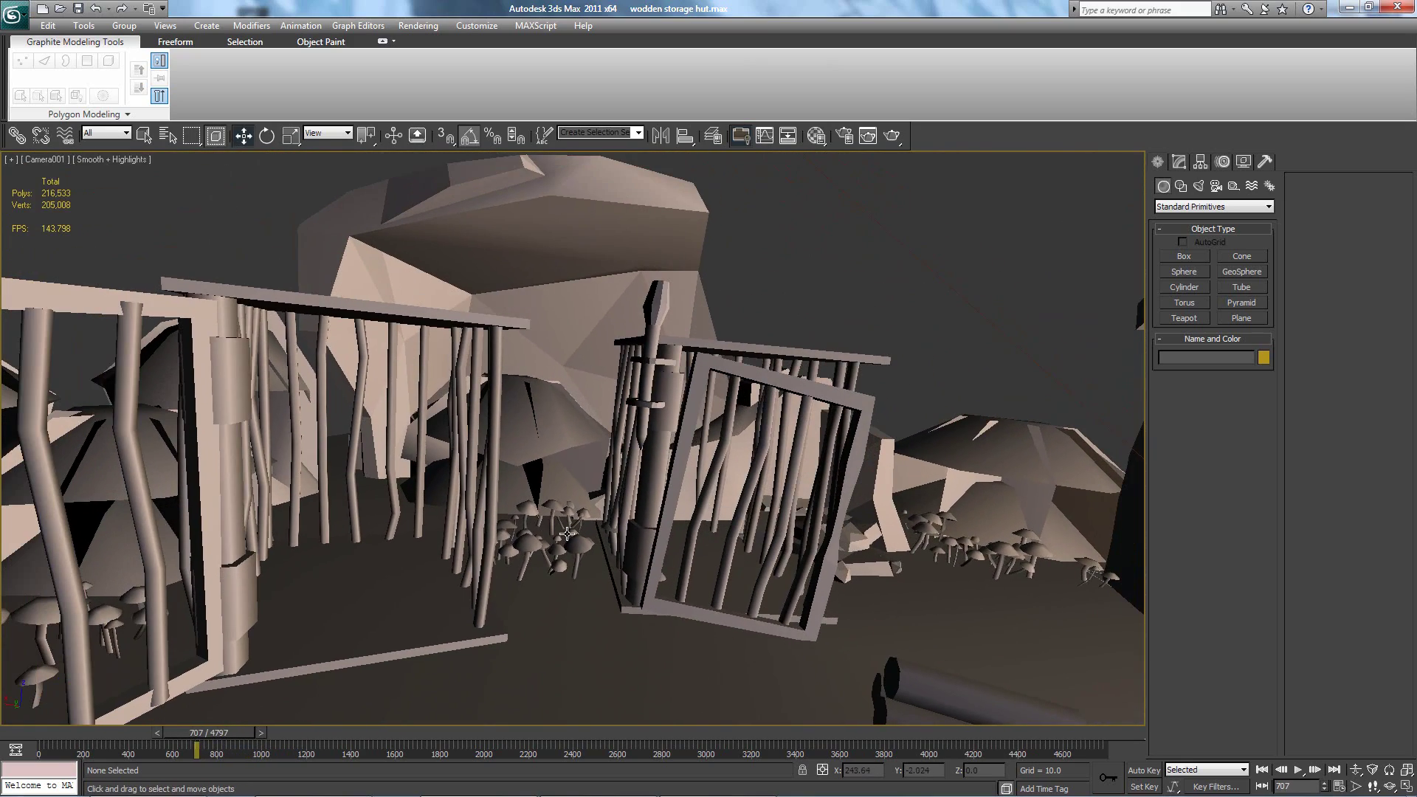
Step: Select the mushrooms by the fence and the ruined building behind them, and scrub the animation to frame 1517
click(529, 547)
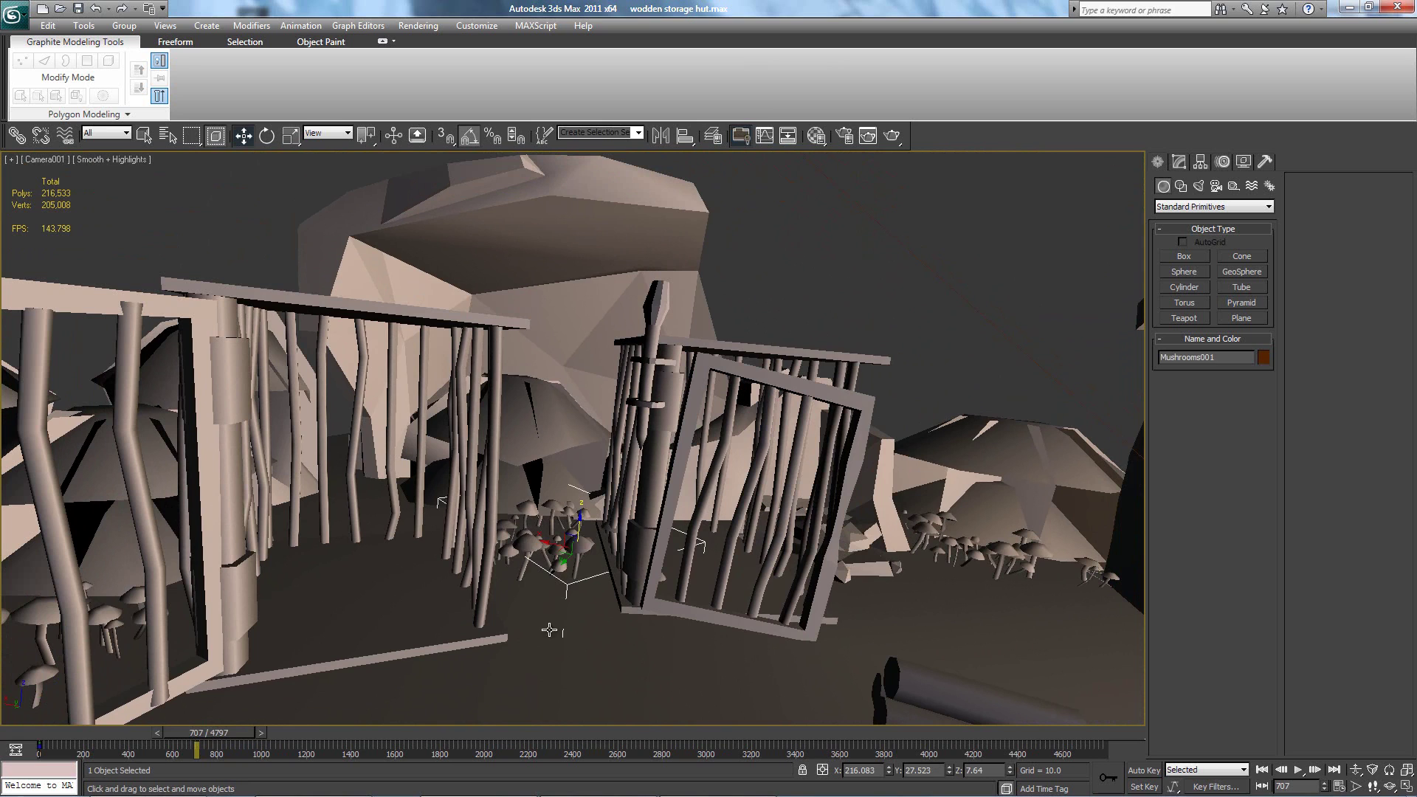
click(576, 212)
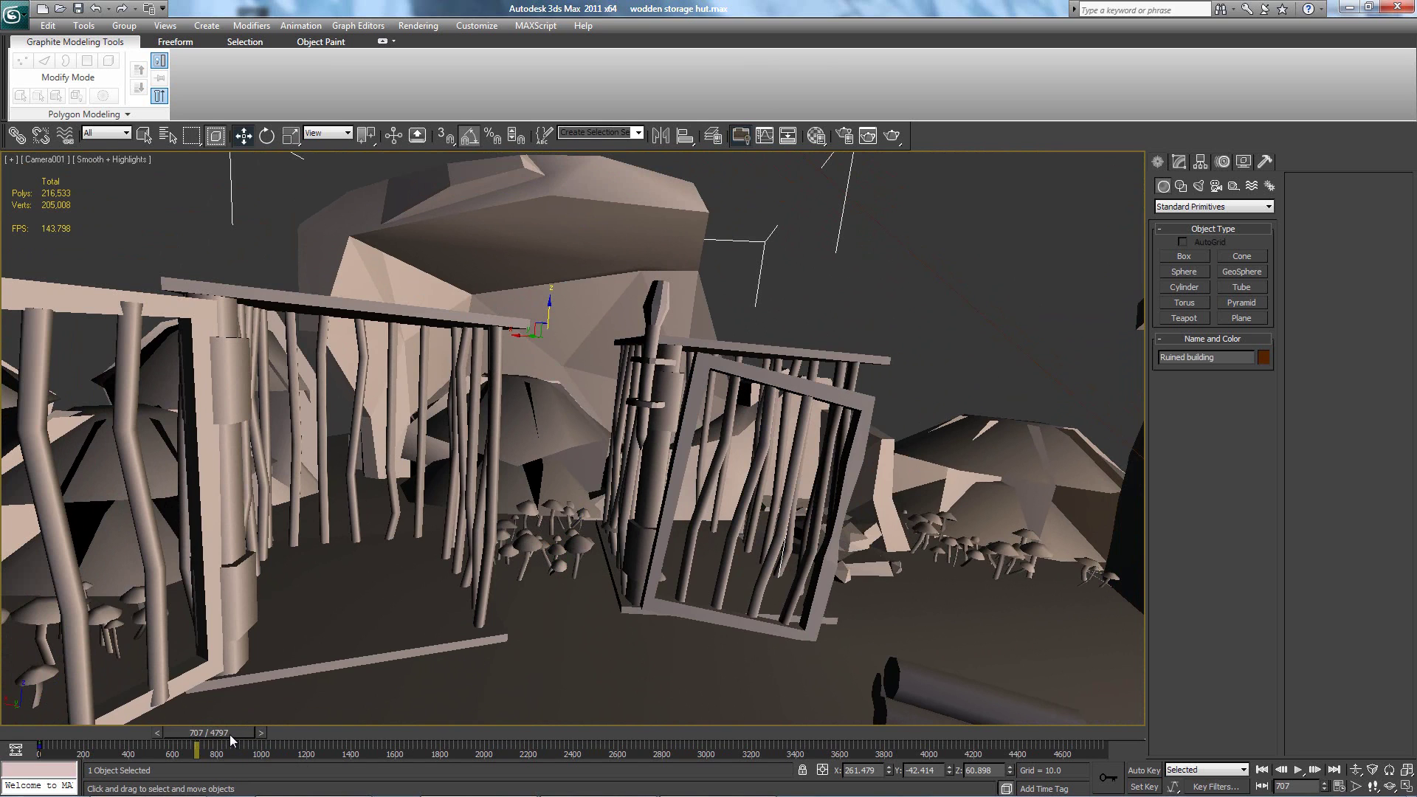
drag(229, 734, 407, 702)
key(w)
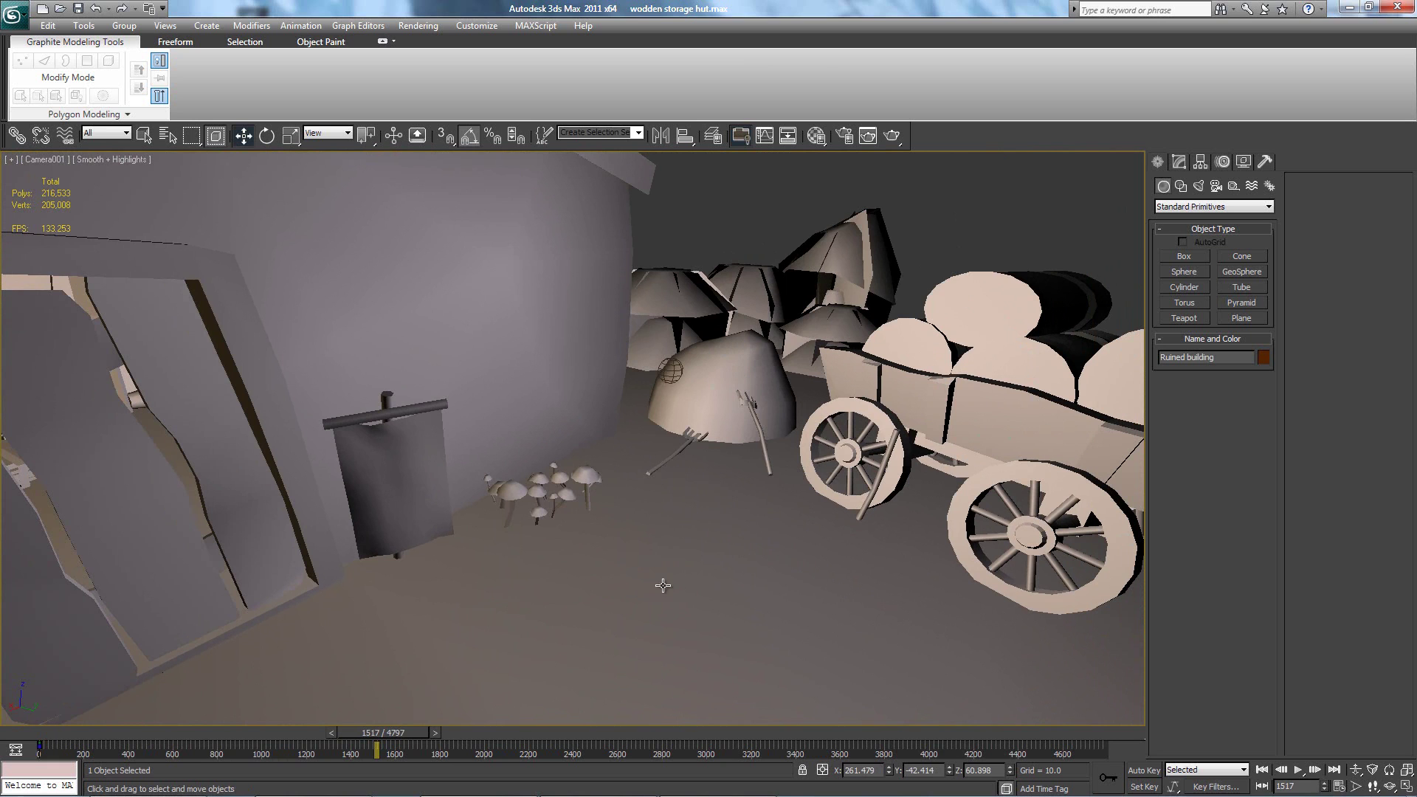
Step: Switch from the camera to the Perspective view and examine the banner cloth, chopping stump and barrel cart
key(p)
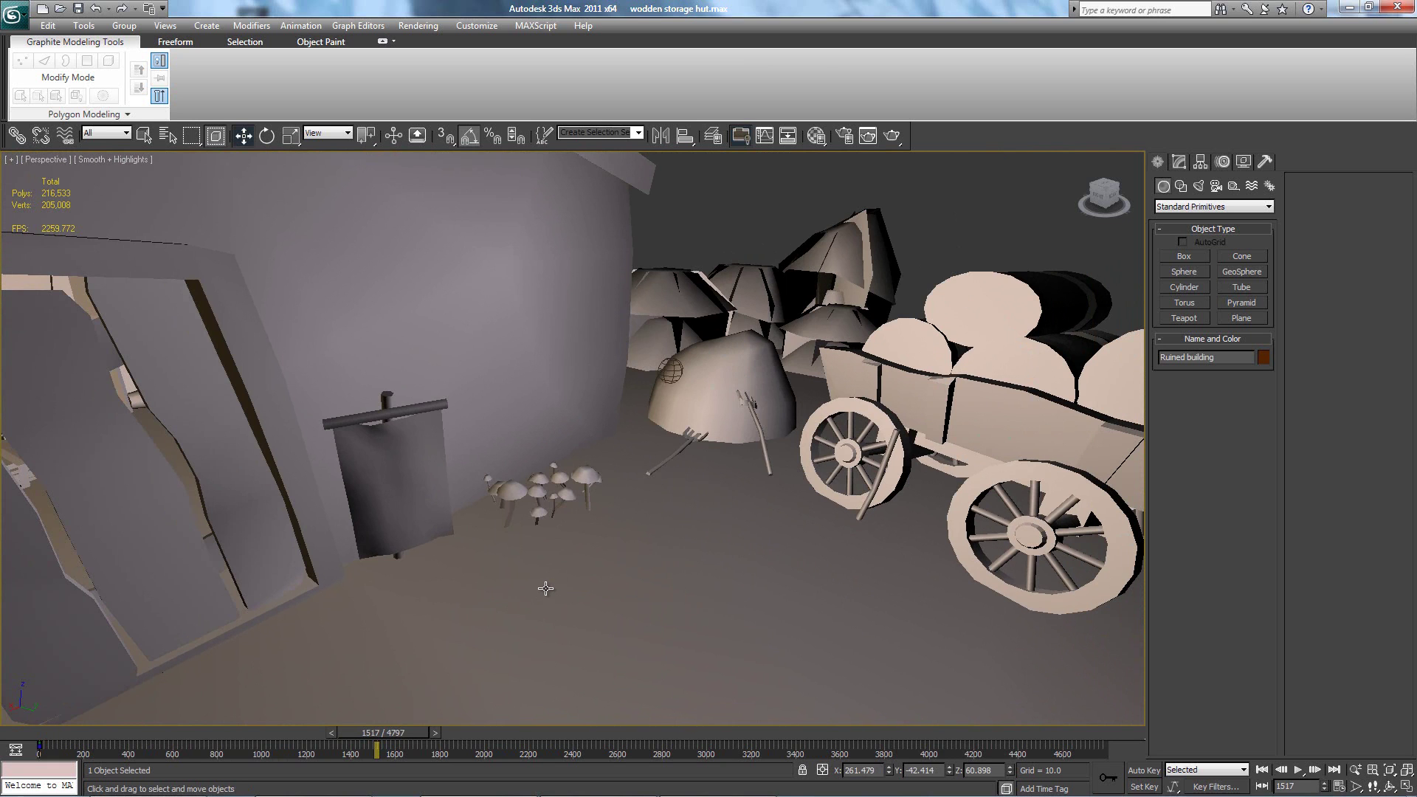
alt+middle_drag(547, 590, 527, 586)
click(366, 465)
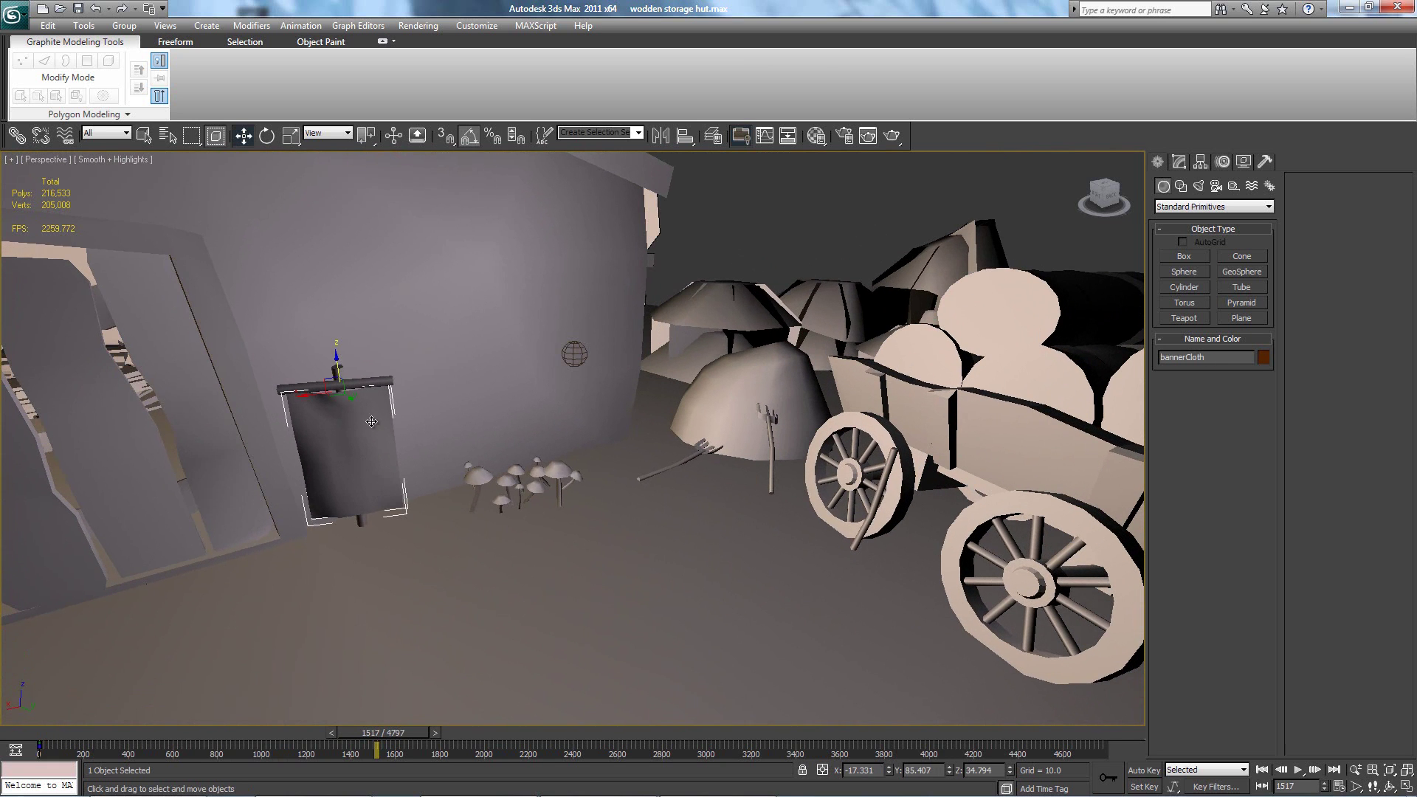
alt+middle_drag(371, 421, 952, 406)
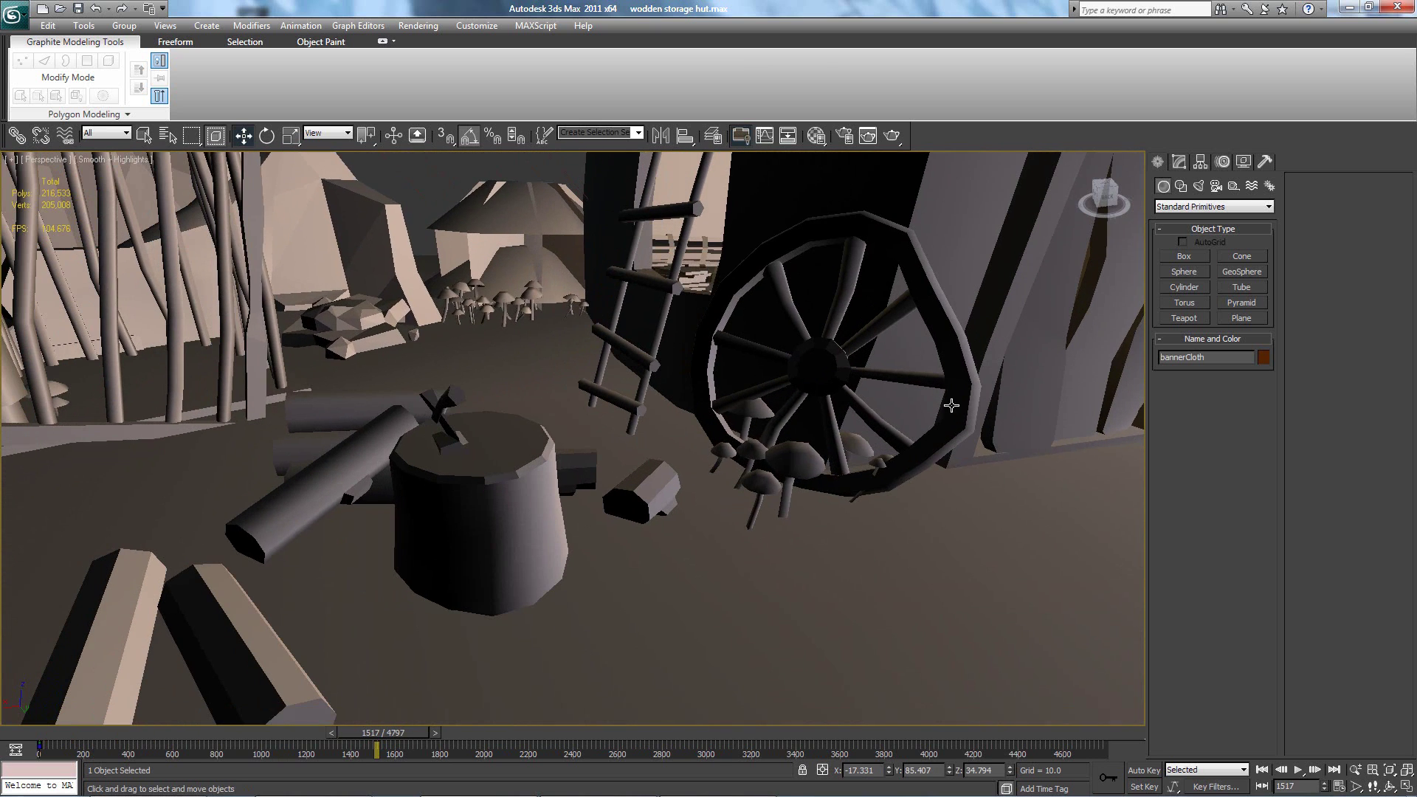
click(446, 608)
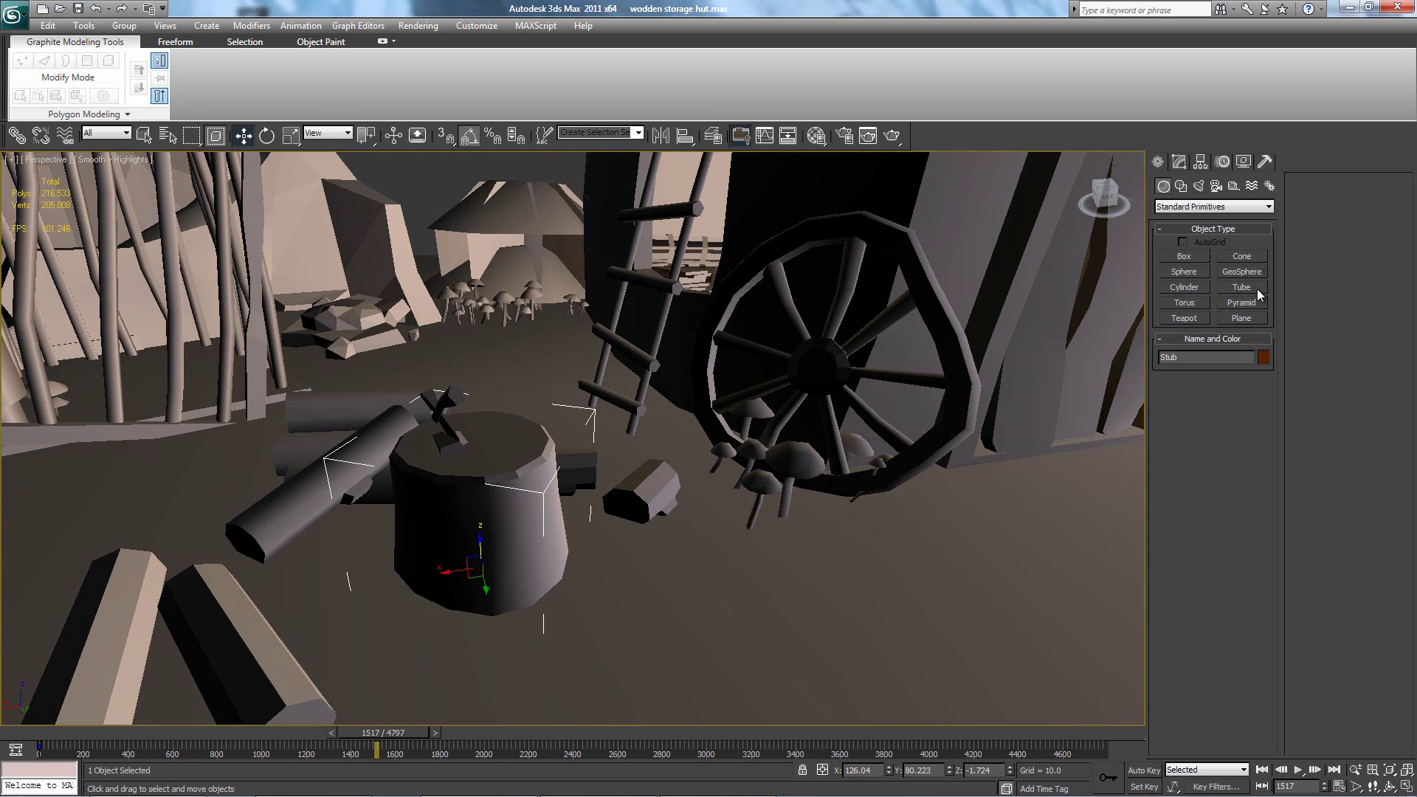
middle_drag(835, 456, 269, 478)
alt+middle_drag(738, 451, 699, 467)
scroll(698, 466, down, 5)
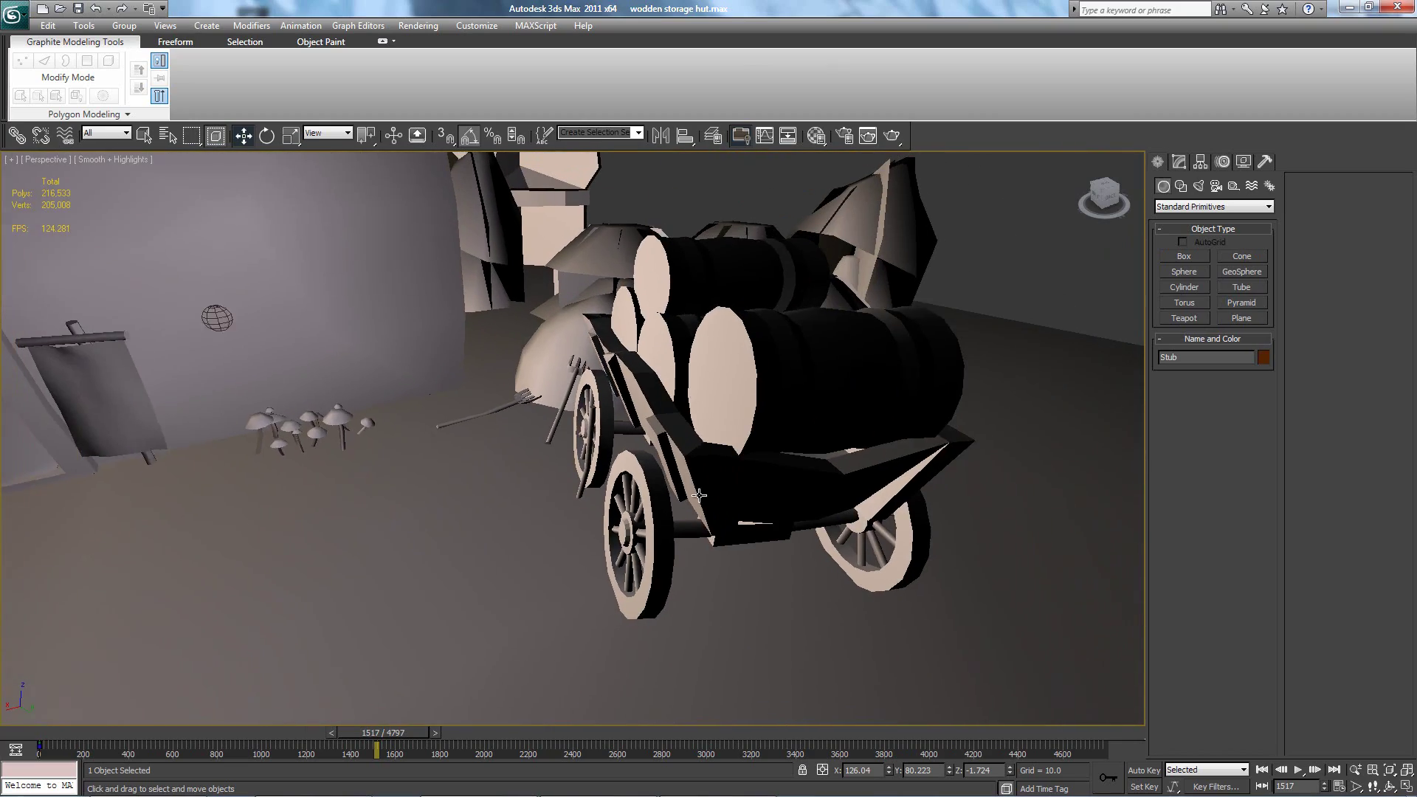
Step: Turn on edged faces and examine the wireframe of the hut exterior, ladder, wheel and stump
key(F4)
middle_drag(394, 483, 486, 391)
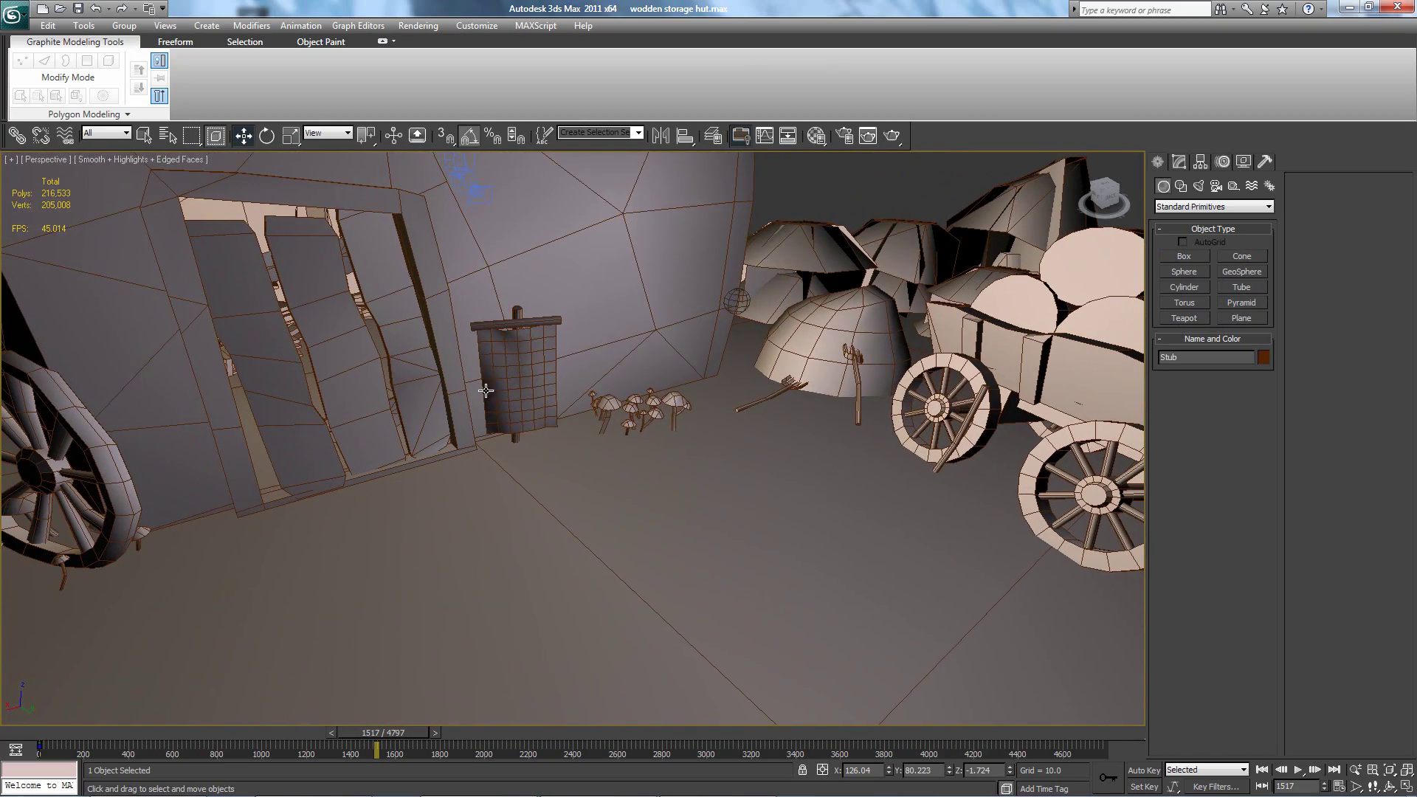
alt+middle_drag(613, 356, 495, 445)
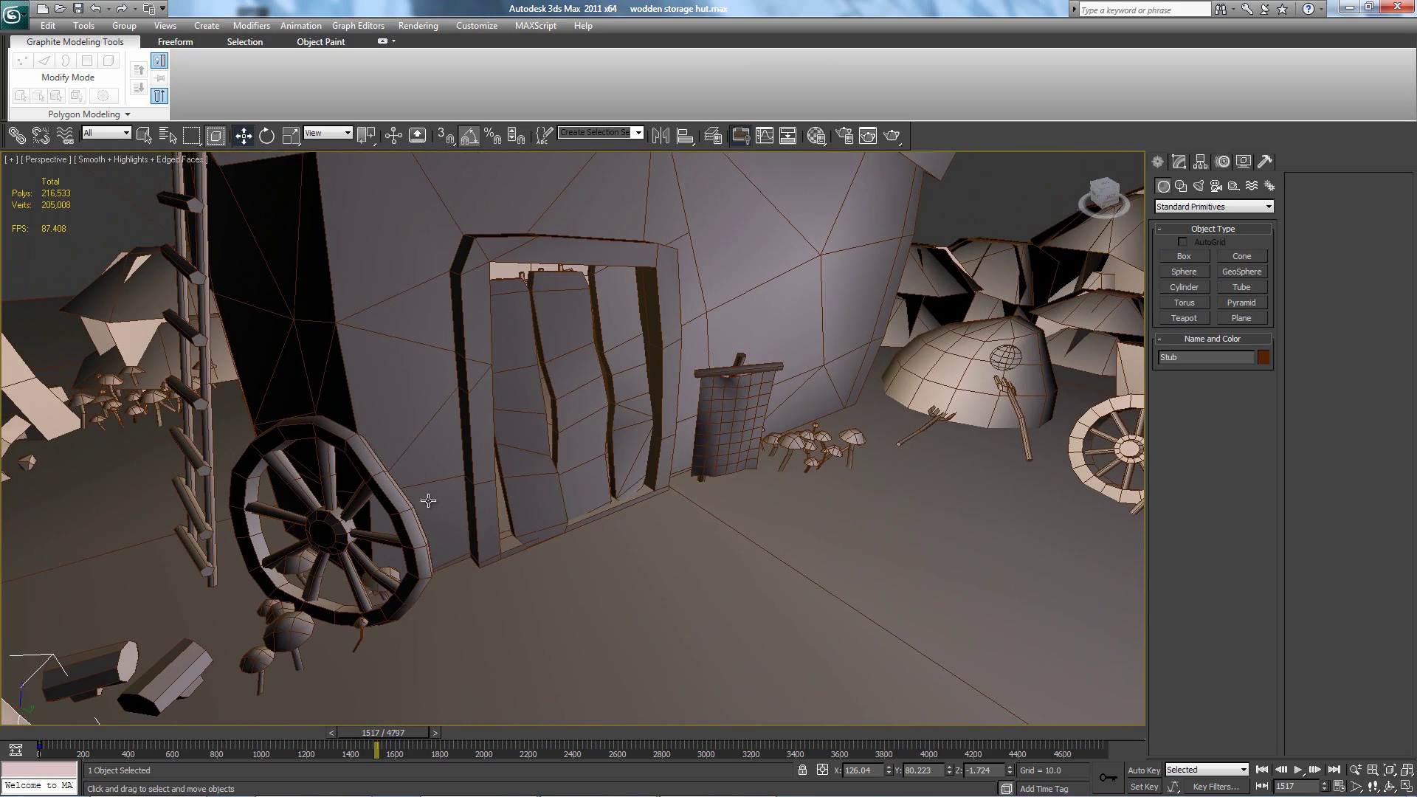
alt+middle_drag(375, 557, 408, 525)
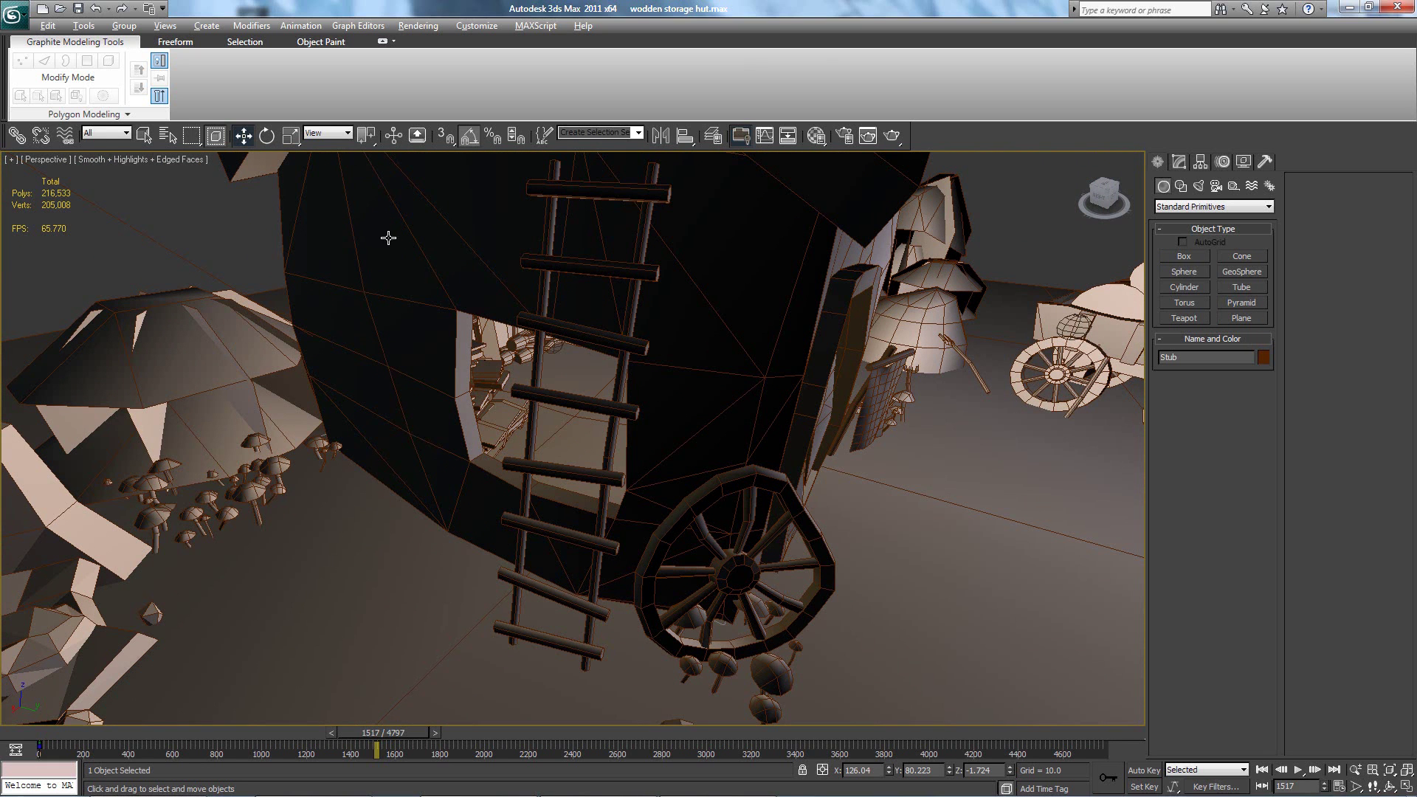
middle_drag(791, 380, 683, 422)
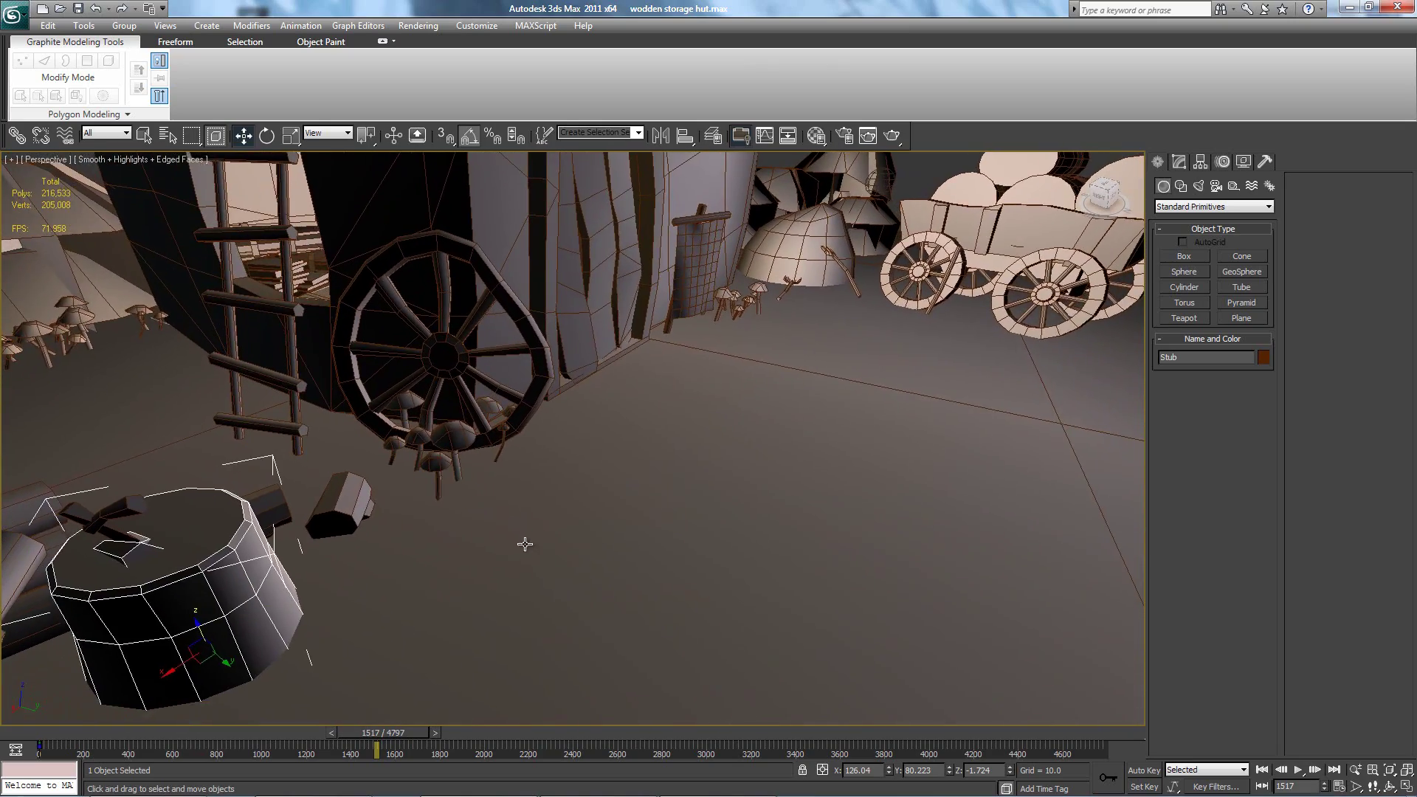
scroll(525, 545, down, 1)
middle_drag(525, 544, 573, 505)
scroll(465, 559, up, 2)
middle_drag(456, 522, 440, 589)
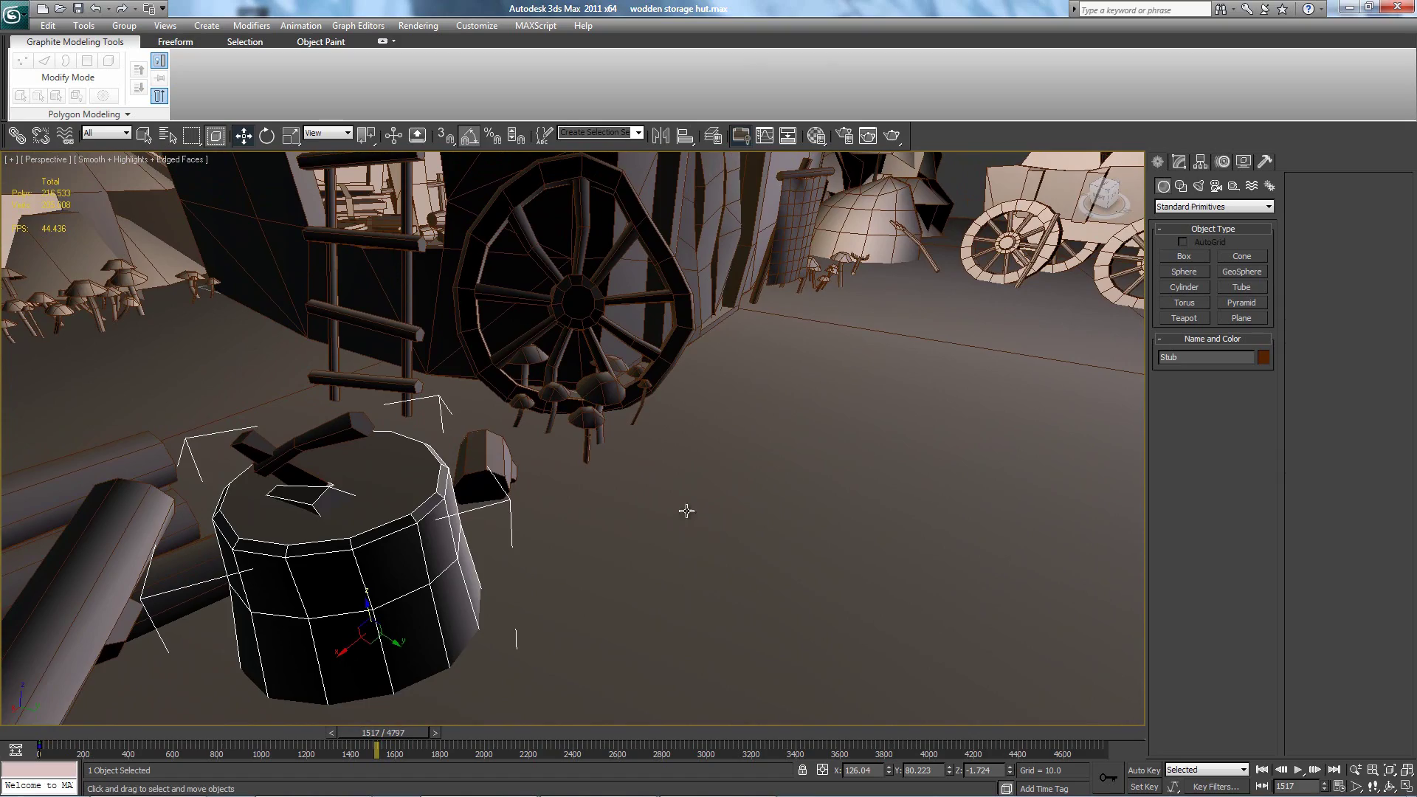
Step: Select the leaning planks beside the barrels inside the hut and examine them from both sides
middle_drag(661, 487, 723, 364)
click(565, 373)
key(z)
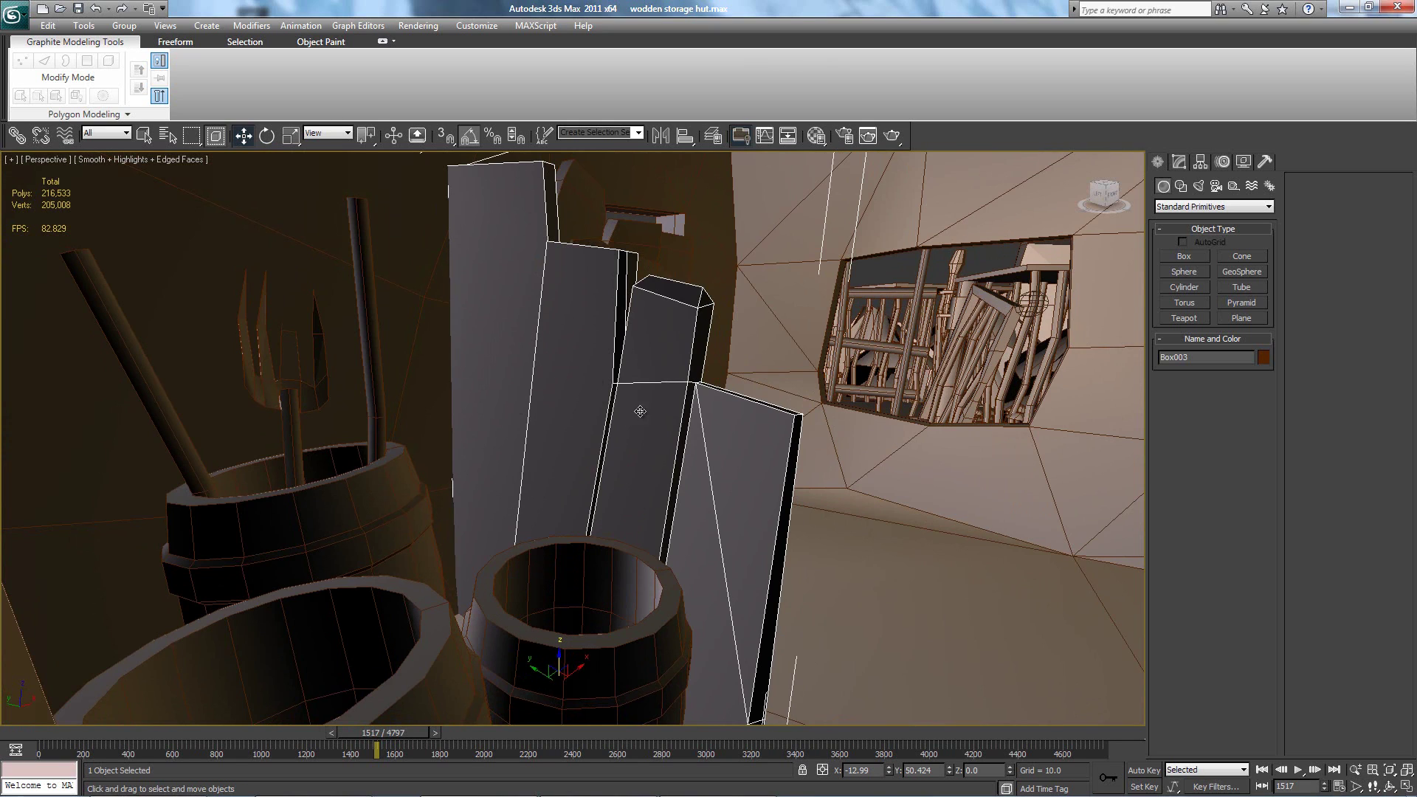
alt+middle_drag(781, 483, 490, 307)
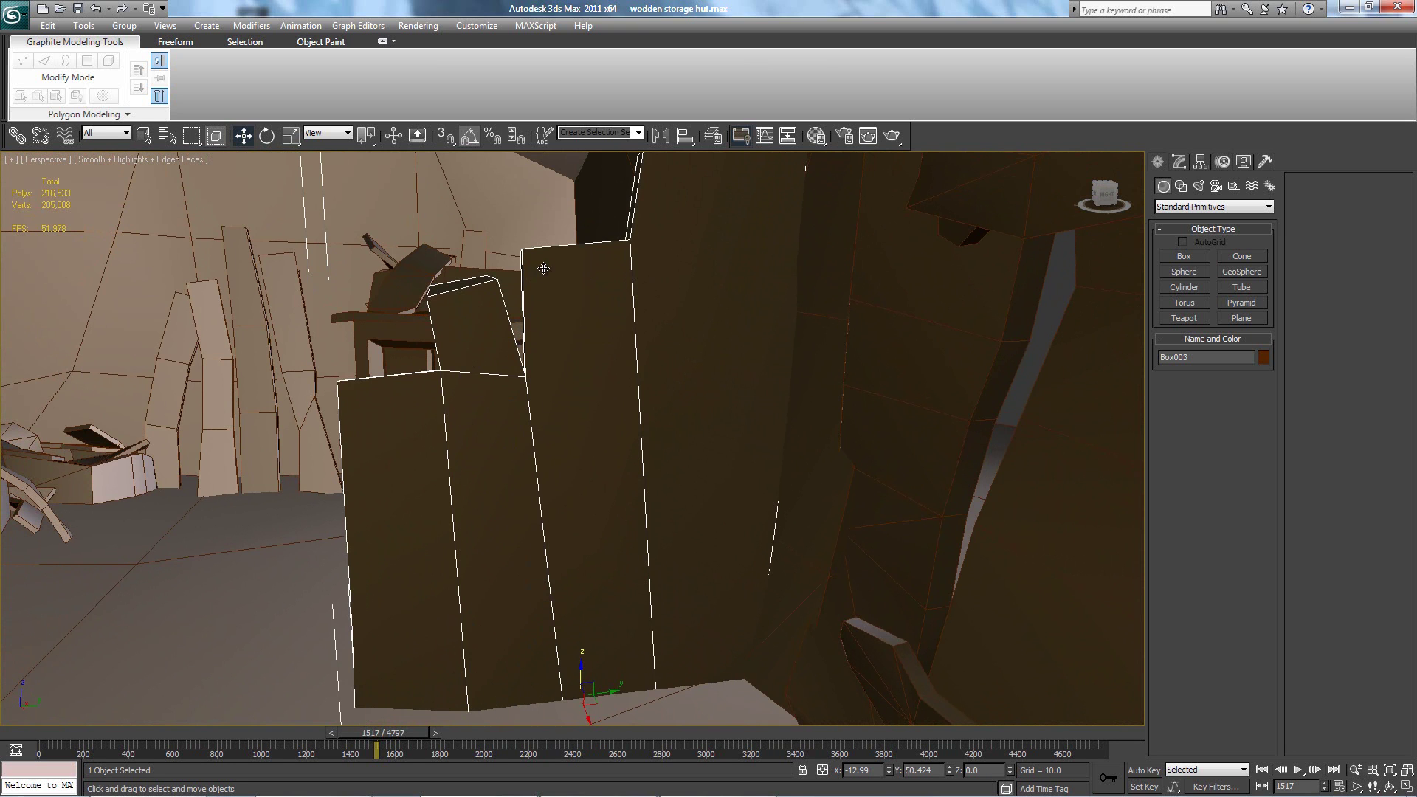
alt+middle_drag(568, 273, 375, 589)
Step: Change the object color of the skull inside the crate to dark brown from the AutoCAD ACI palette and deselect it
click(388, 529)
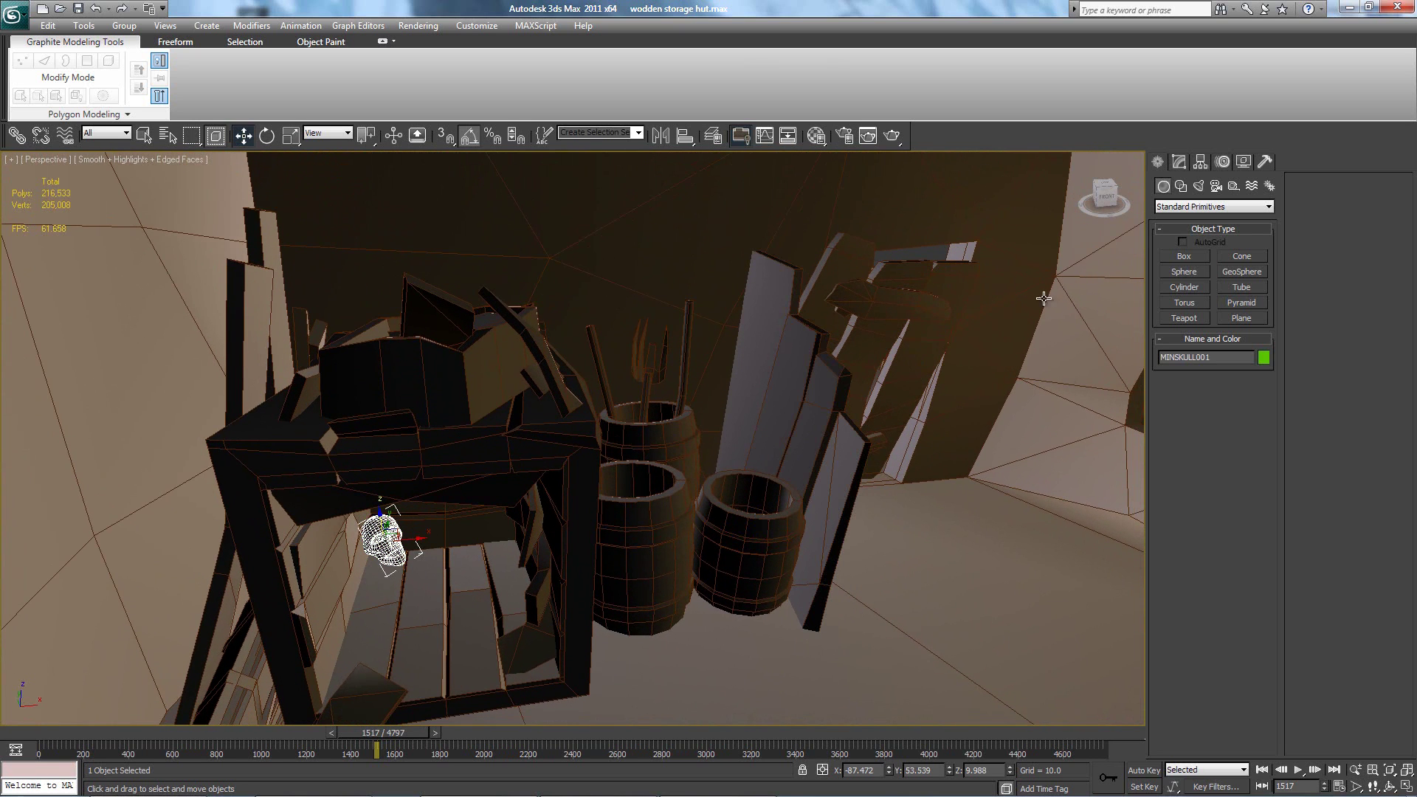
click(1264, 357)
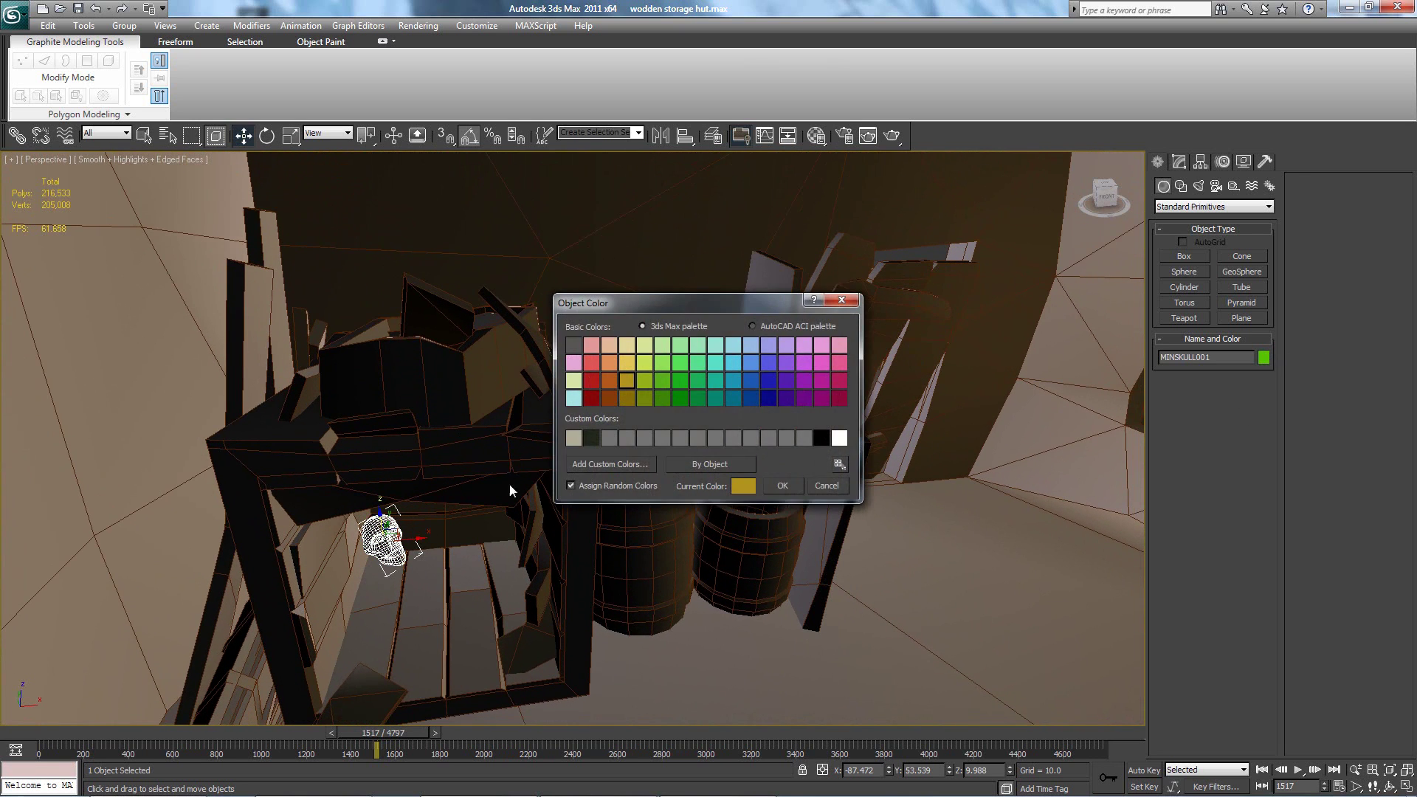
click(751, 325)
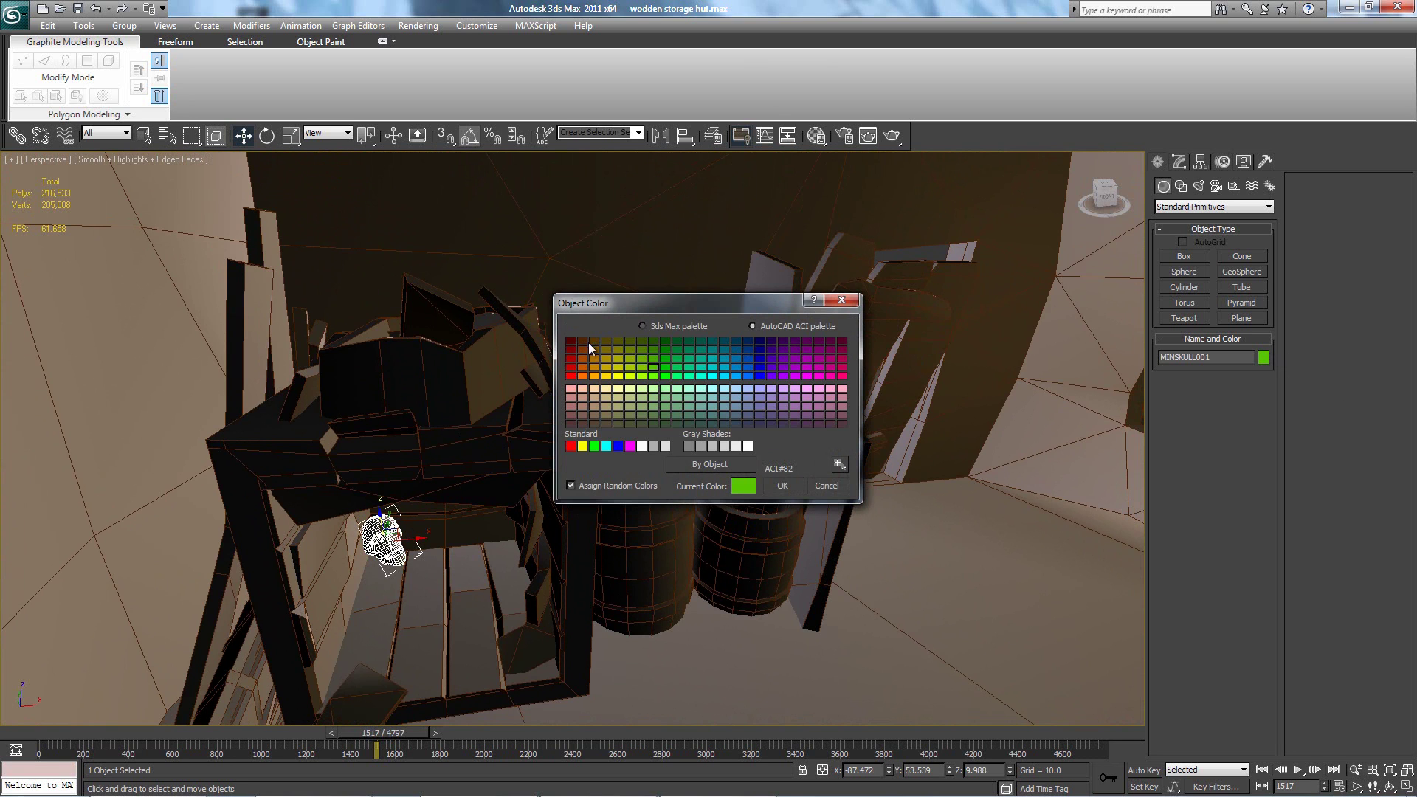
click(583, 341)
click(781, 485)
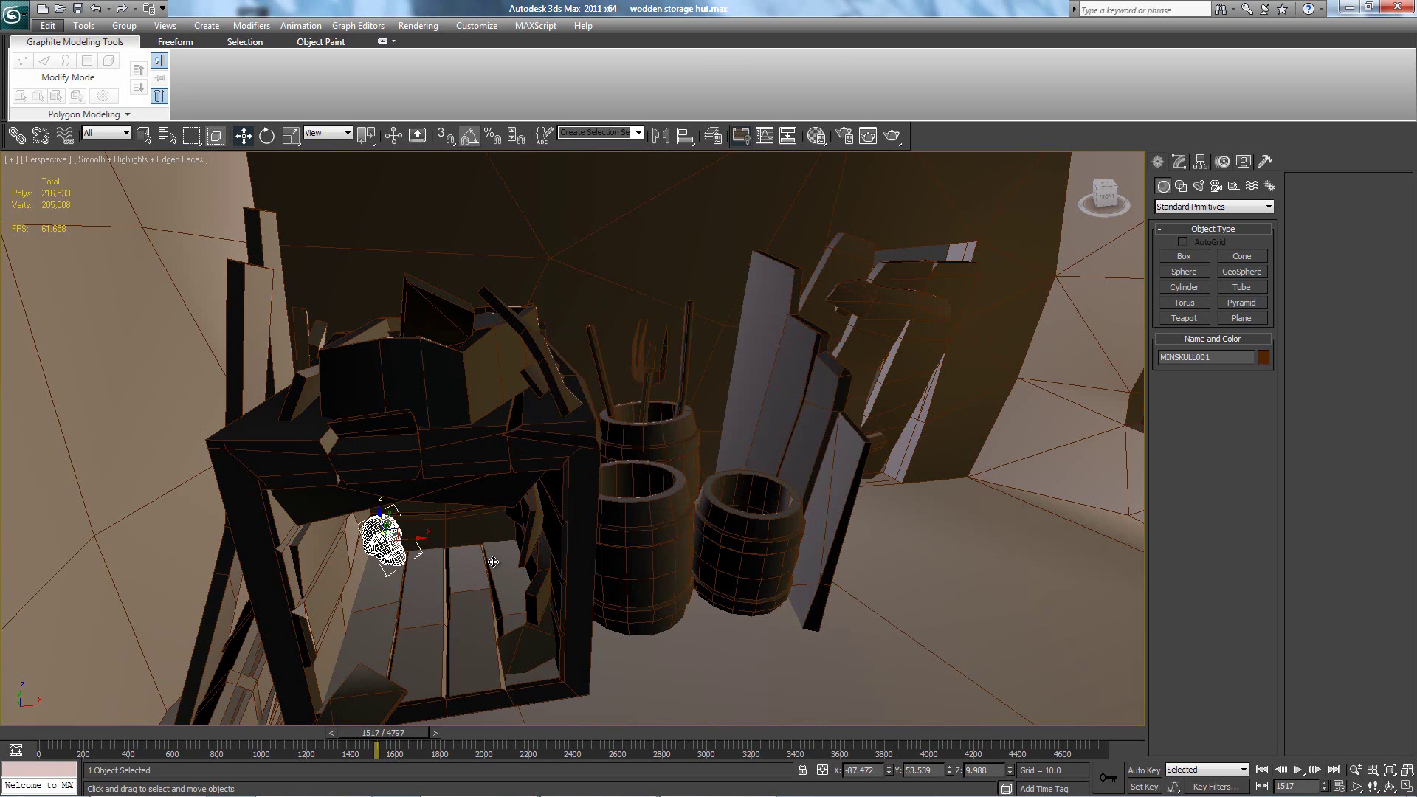
middle_drag(516, 546, 546, 367)
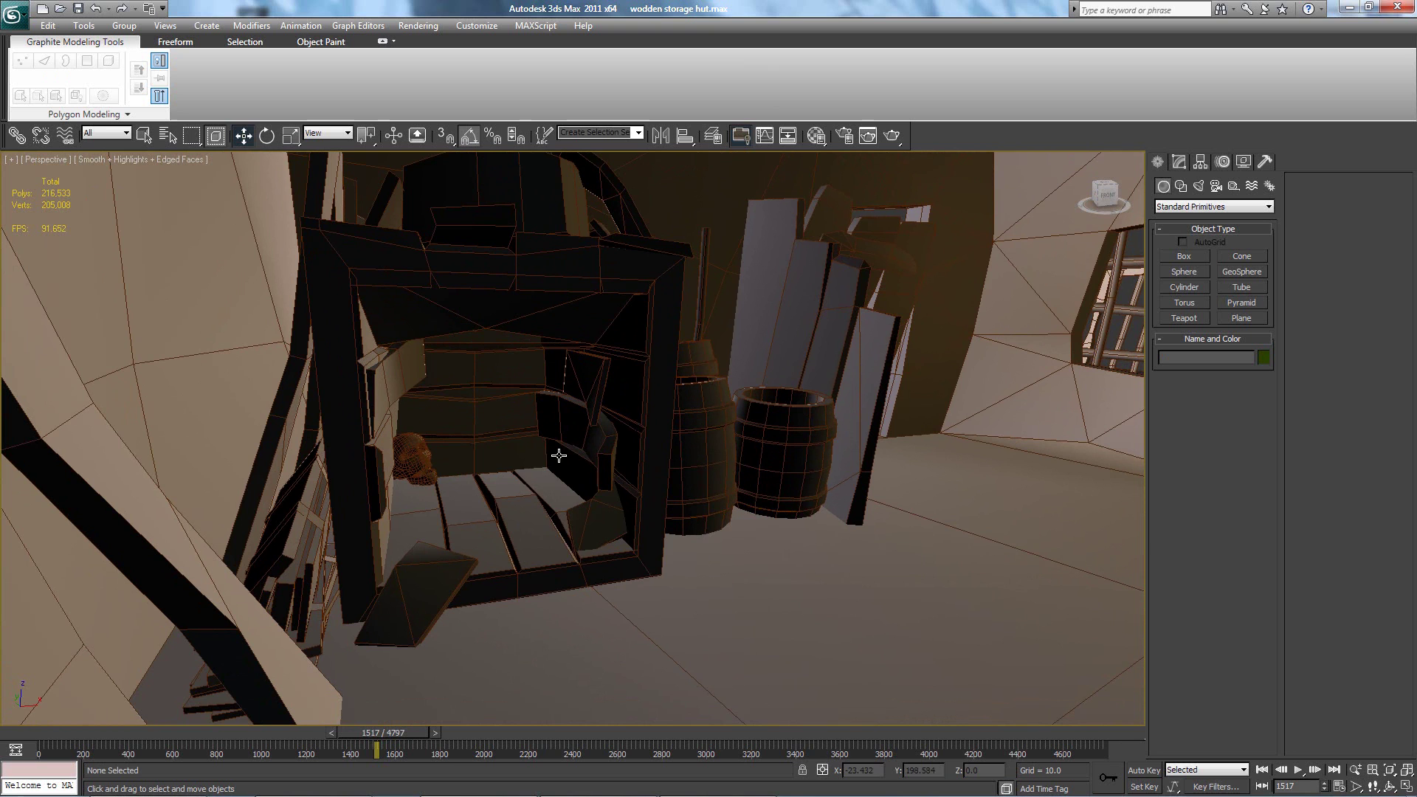
Step: Select the hiding crate around the skull and examine its open front, interior and side planks
click(592, 517)
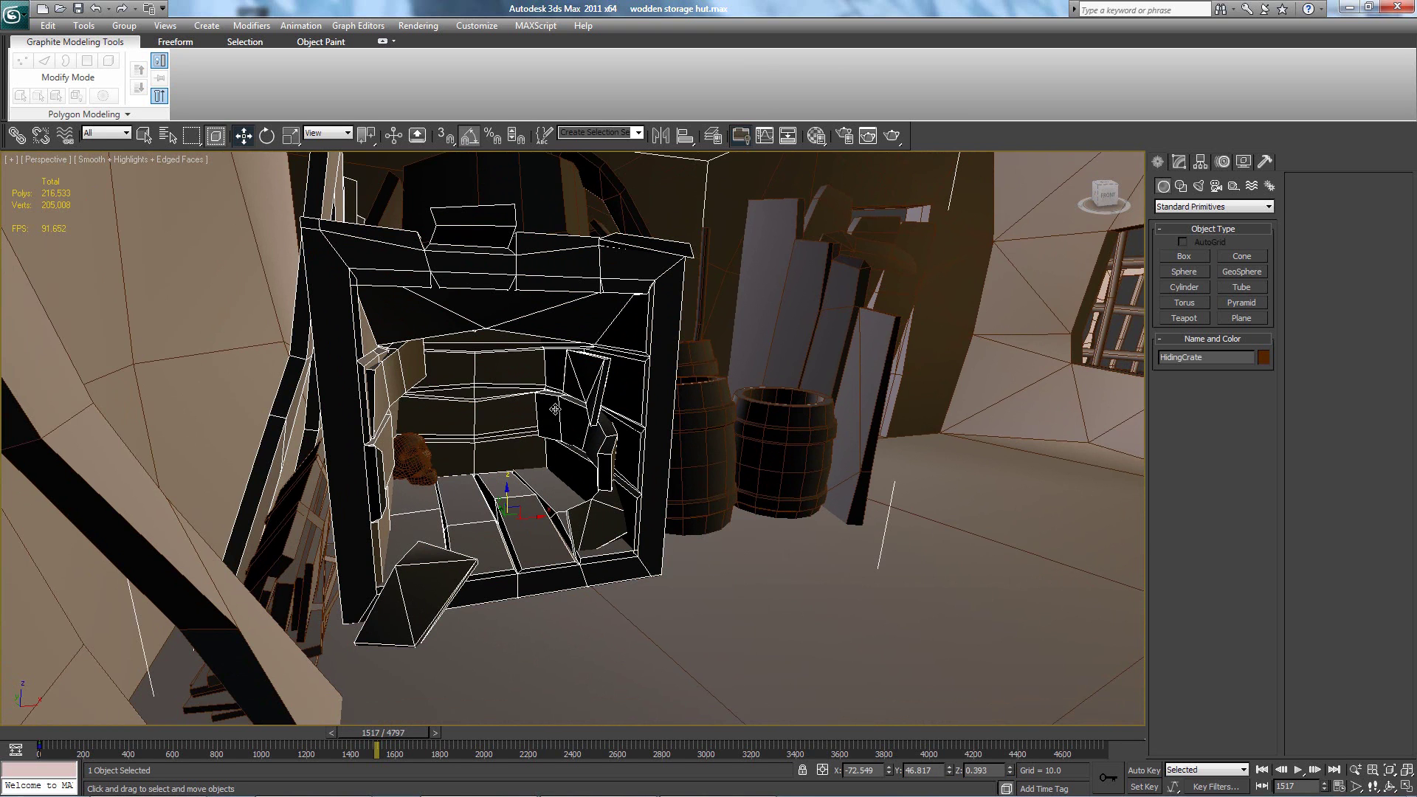
alt+middle_drag(555, 409, 505, 445)
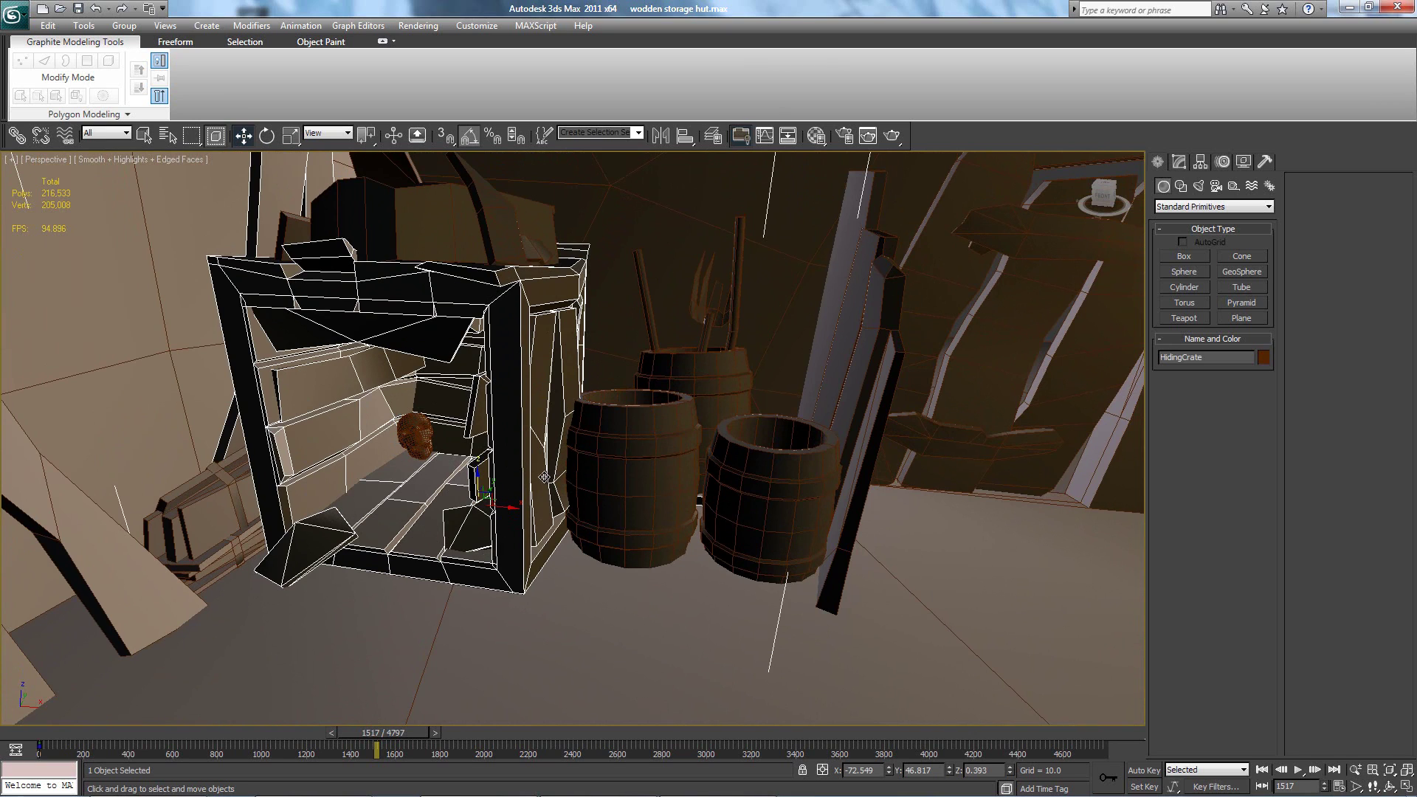
alt+middle_drag(544, 477, 541, 473)
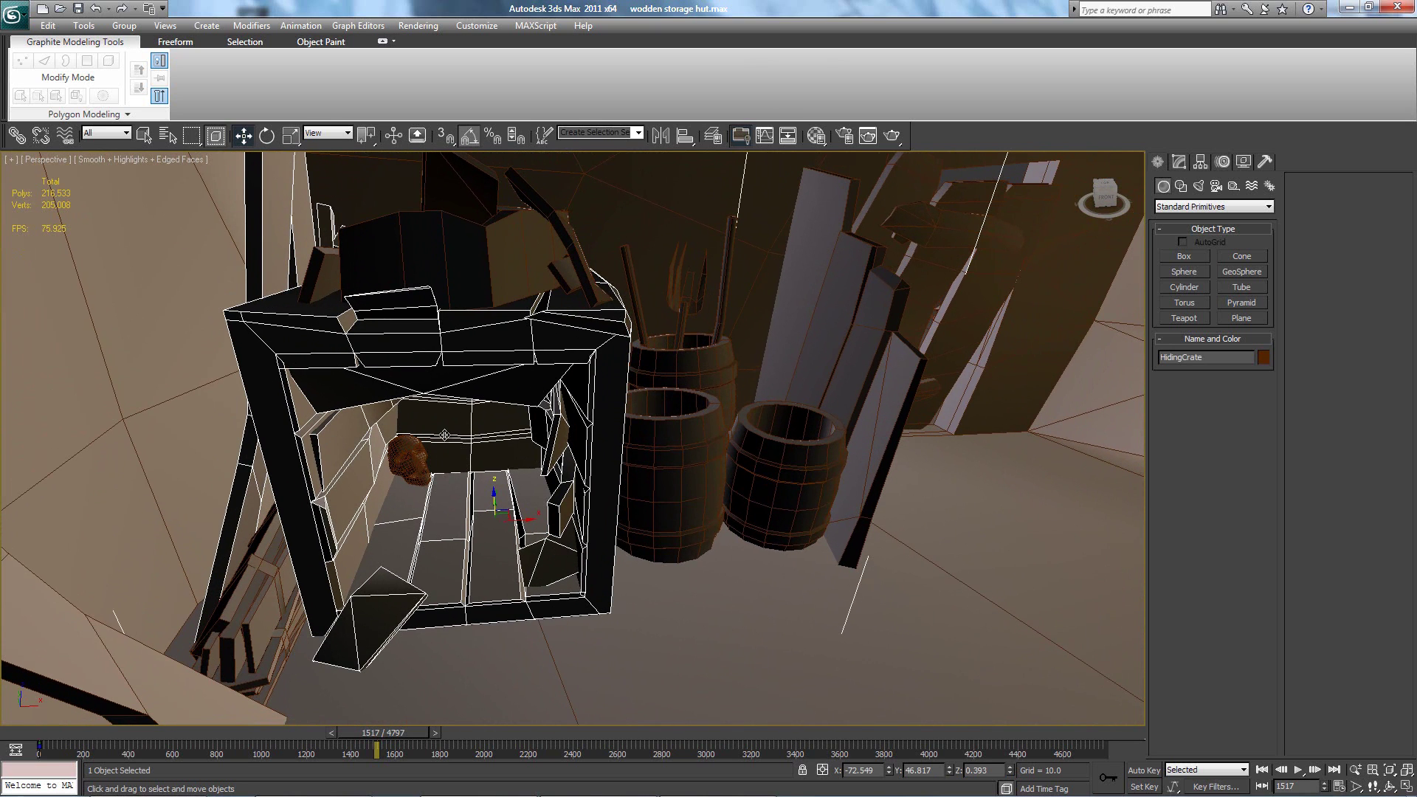
alt+middle_drag(532, 476, 406, 418)
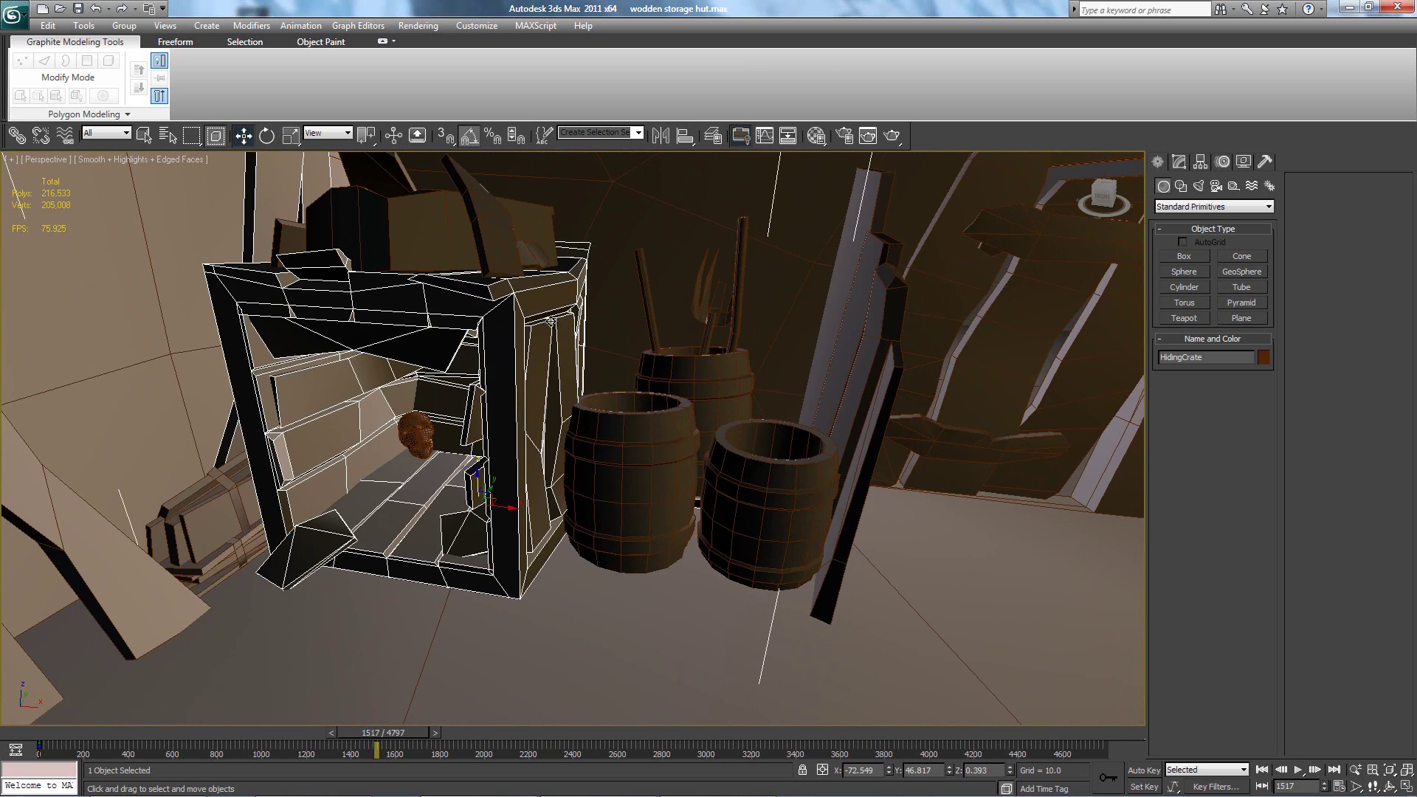
alt+middle_drag(551, 321, 499, 360)
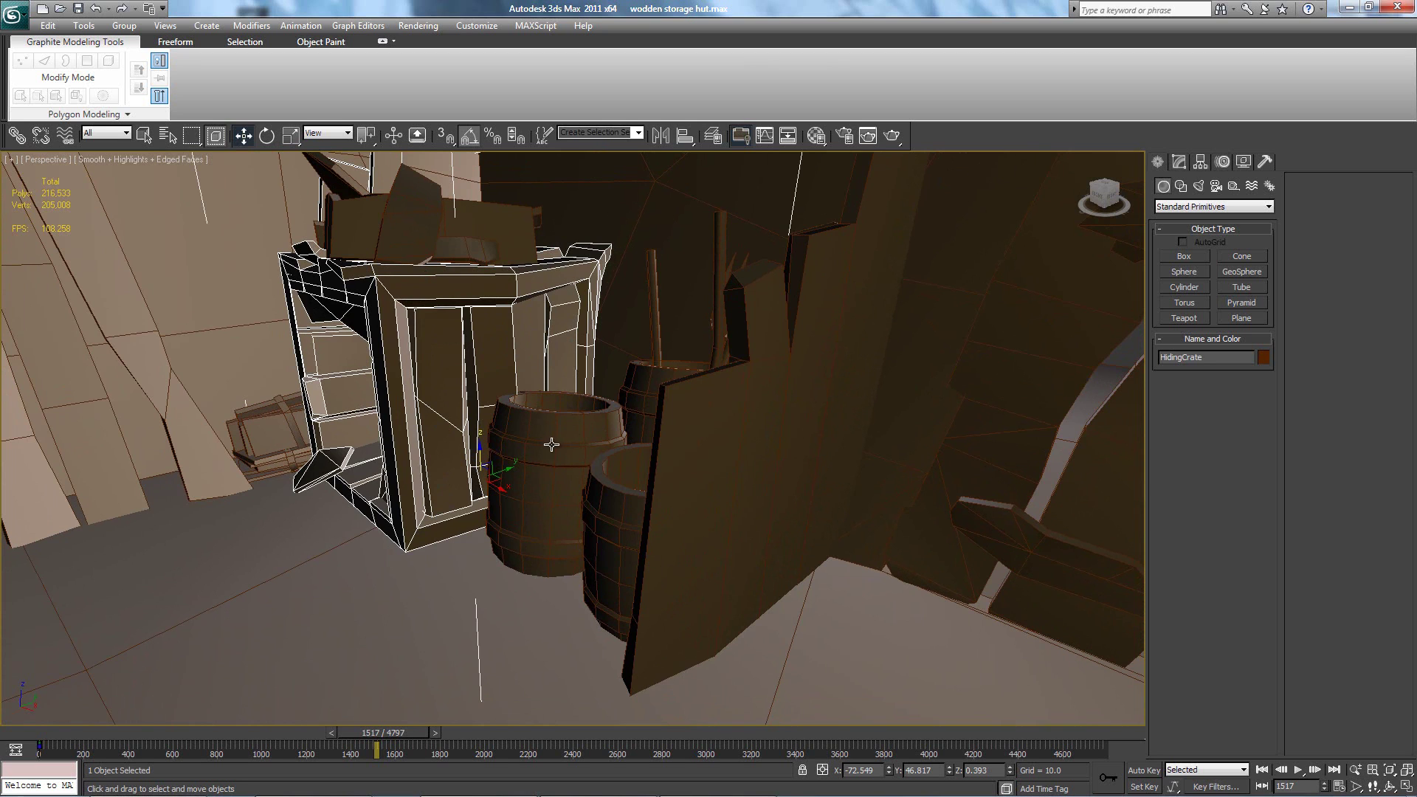
Step: Examine the hiding crate's side planks and open front, briefly entering the Edge level of its Editable Poly
scroll(498, 443, up, 2)
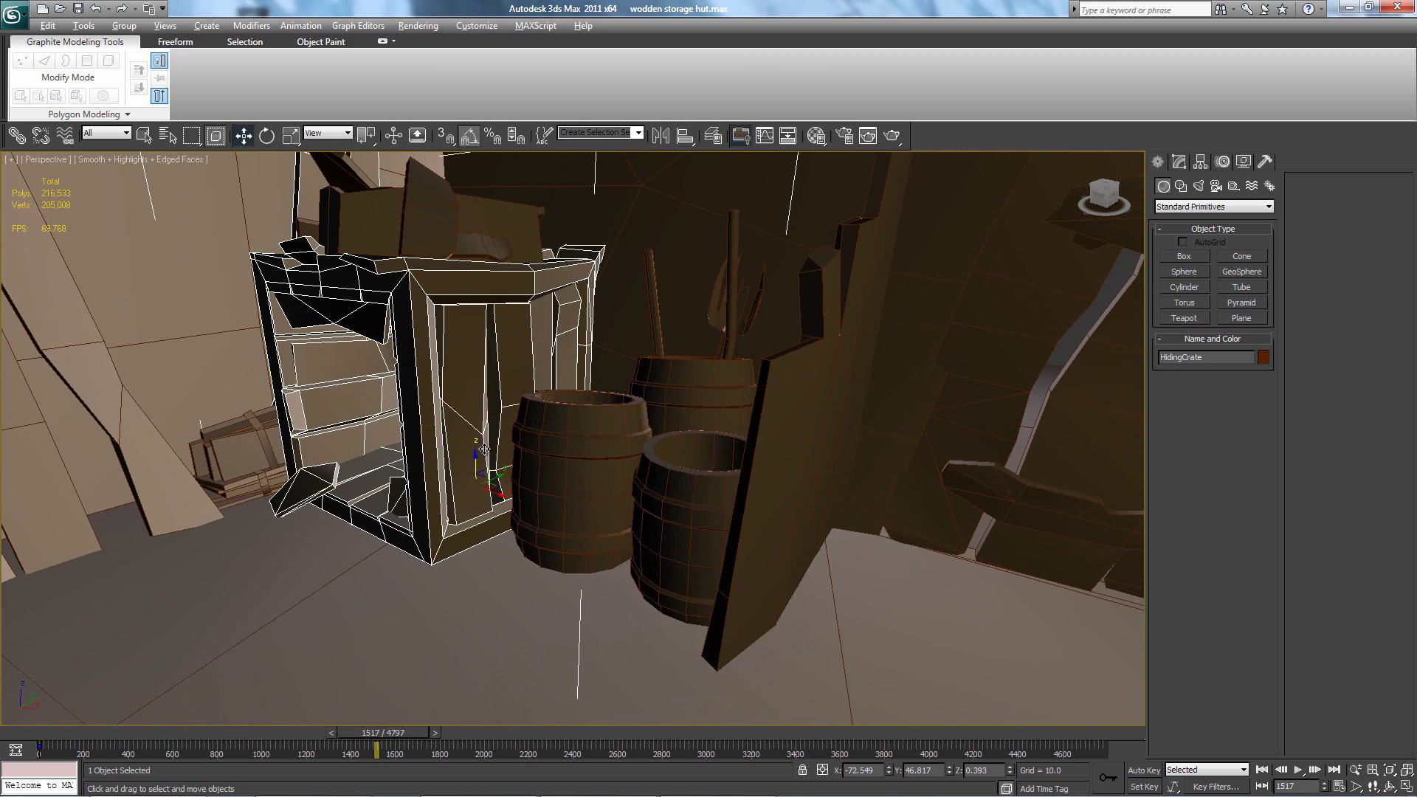
scroll(484, 449, up, 5)
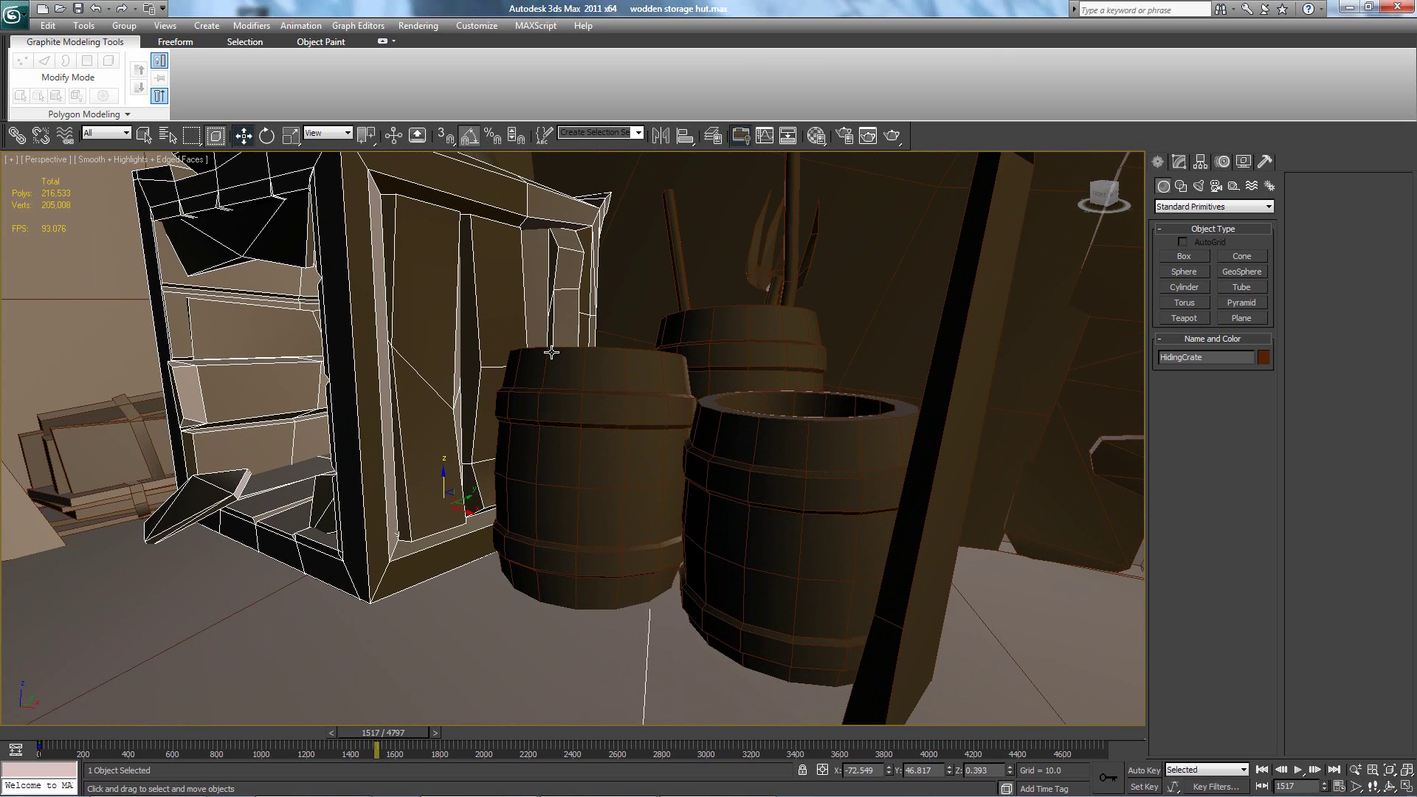
alt+middle_drag(551, 352, 518, 377)
key(m)
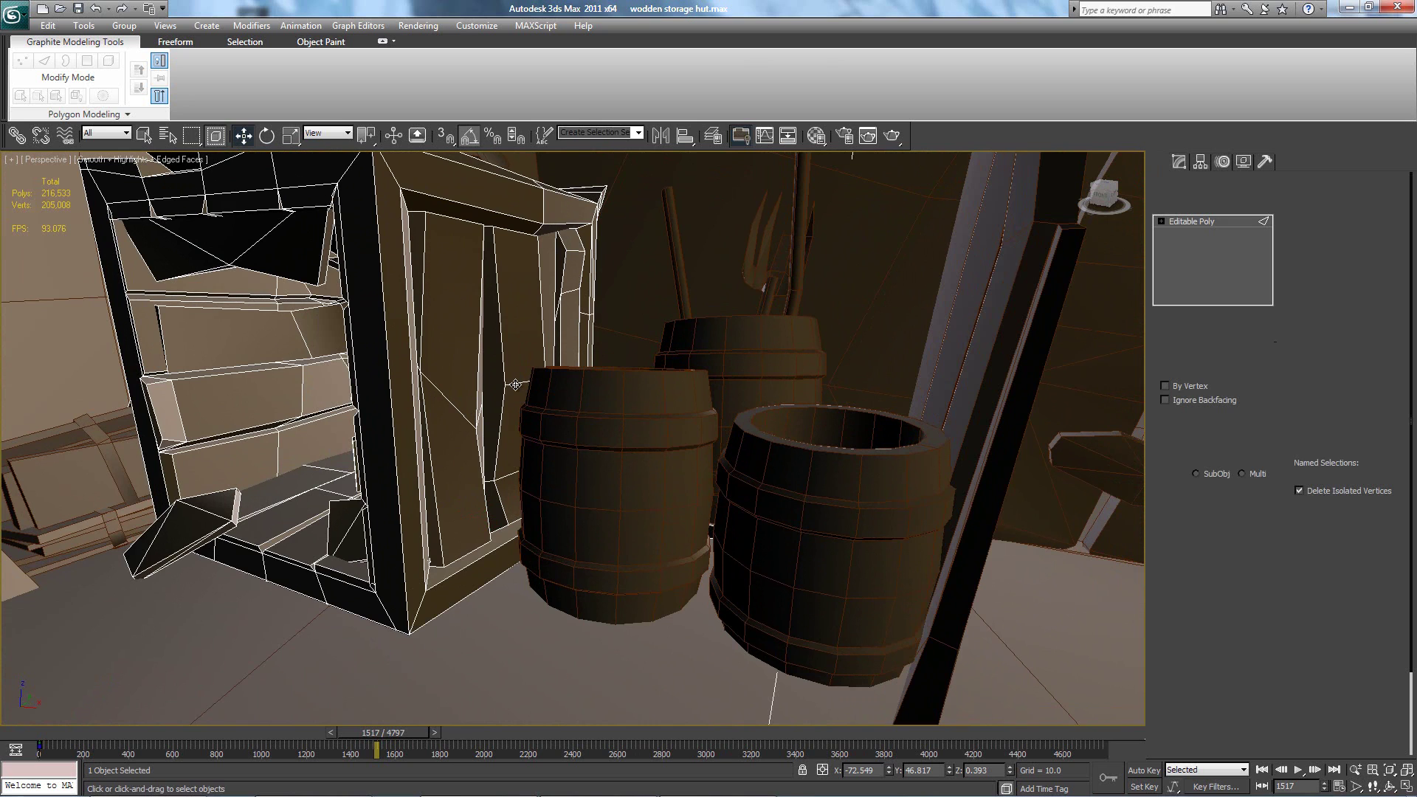
key(2)
alt+middle_drag(513, 383, 624, 411)
click(567, 384)
click(1201, 369)
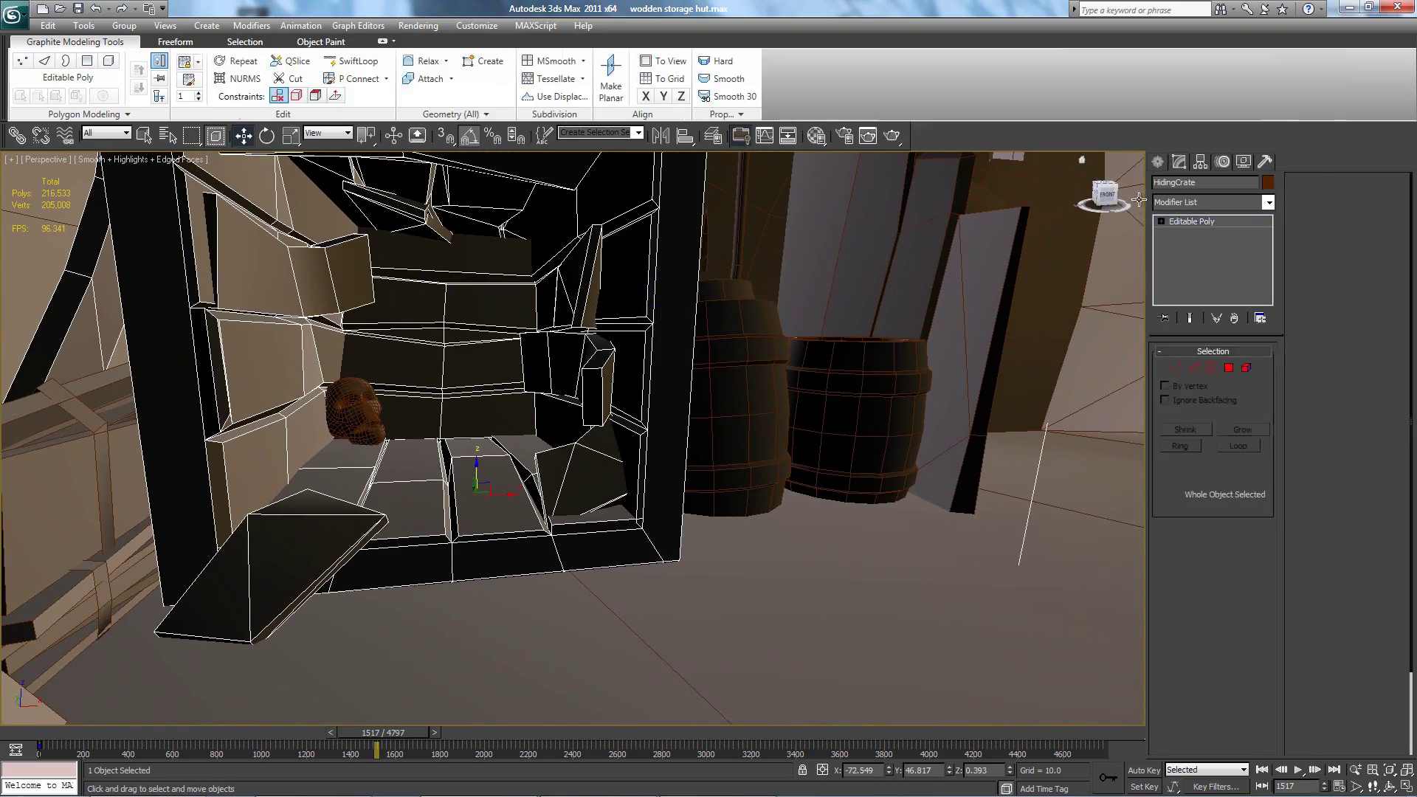
Step: Create a small flat box primitive on the floor in front of the hiding crate
click(1158, 162)
click(1178, 260)
drag(603, 574, 692, 616)
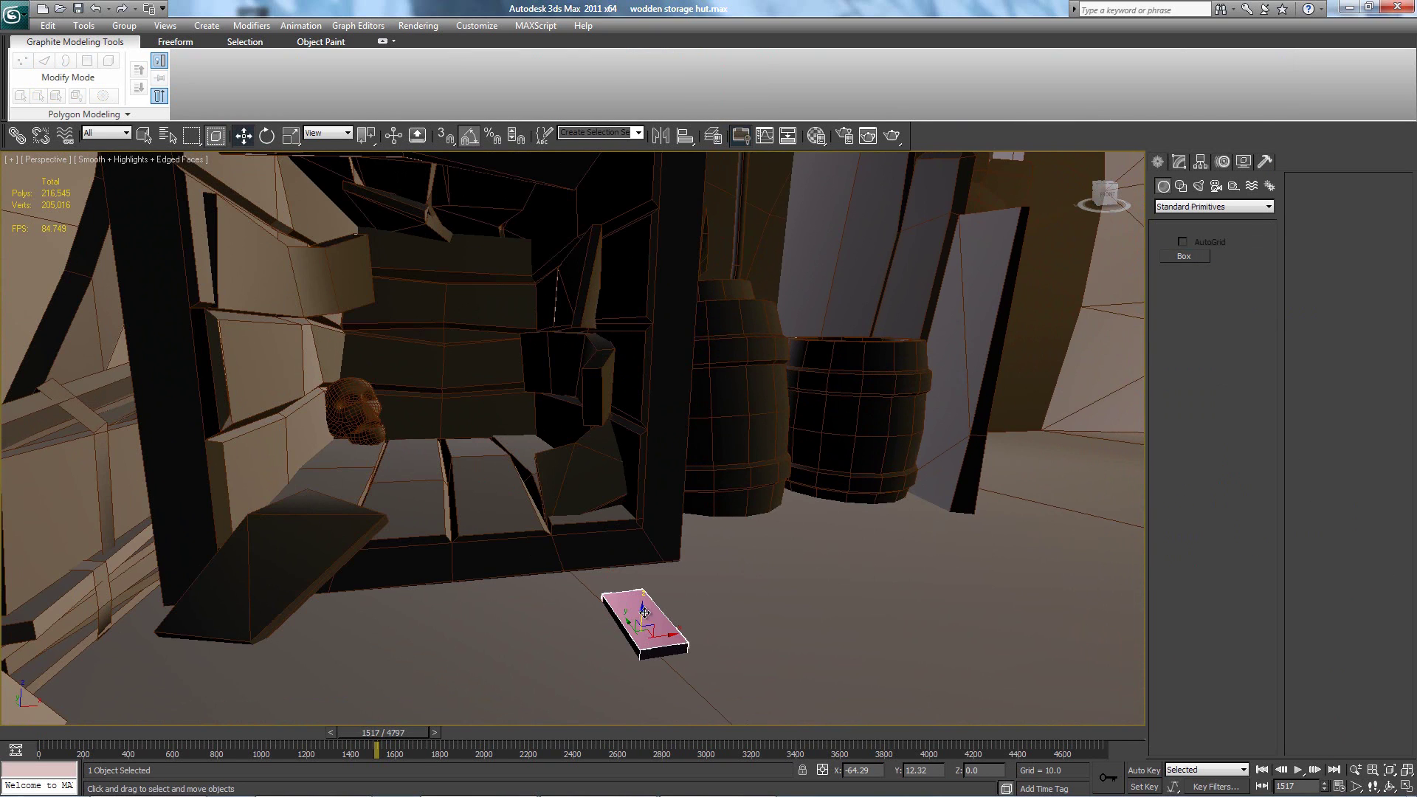
click(649, 576)
key(w)
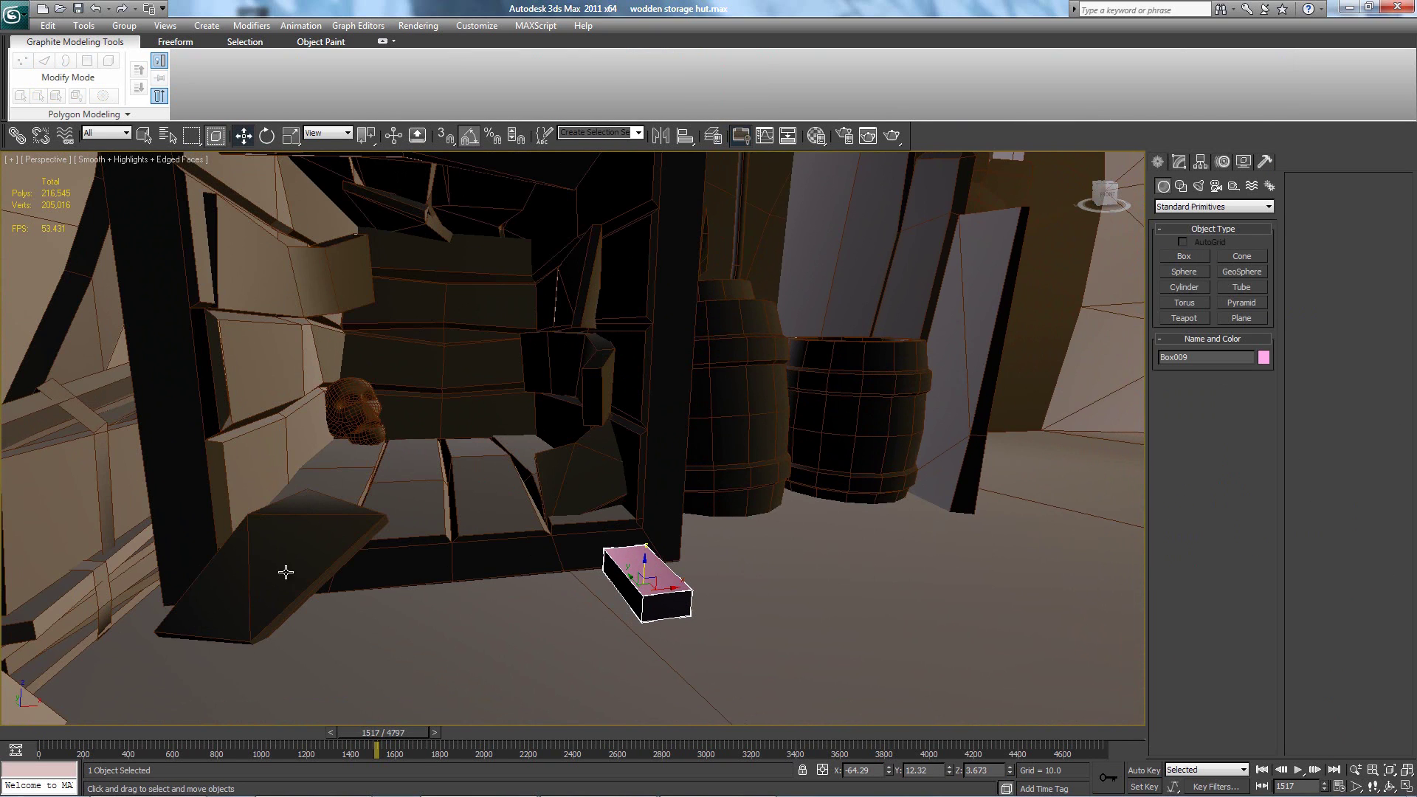
Step: Attach the small box on the floor to the hiding crate's Editable Poly and leave the Attach command
click(422, 295)
click(1179, 161)
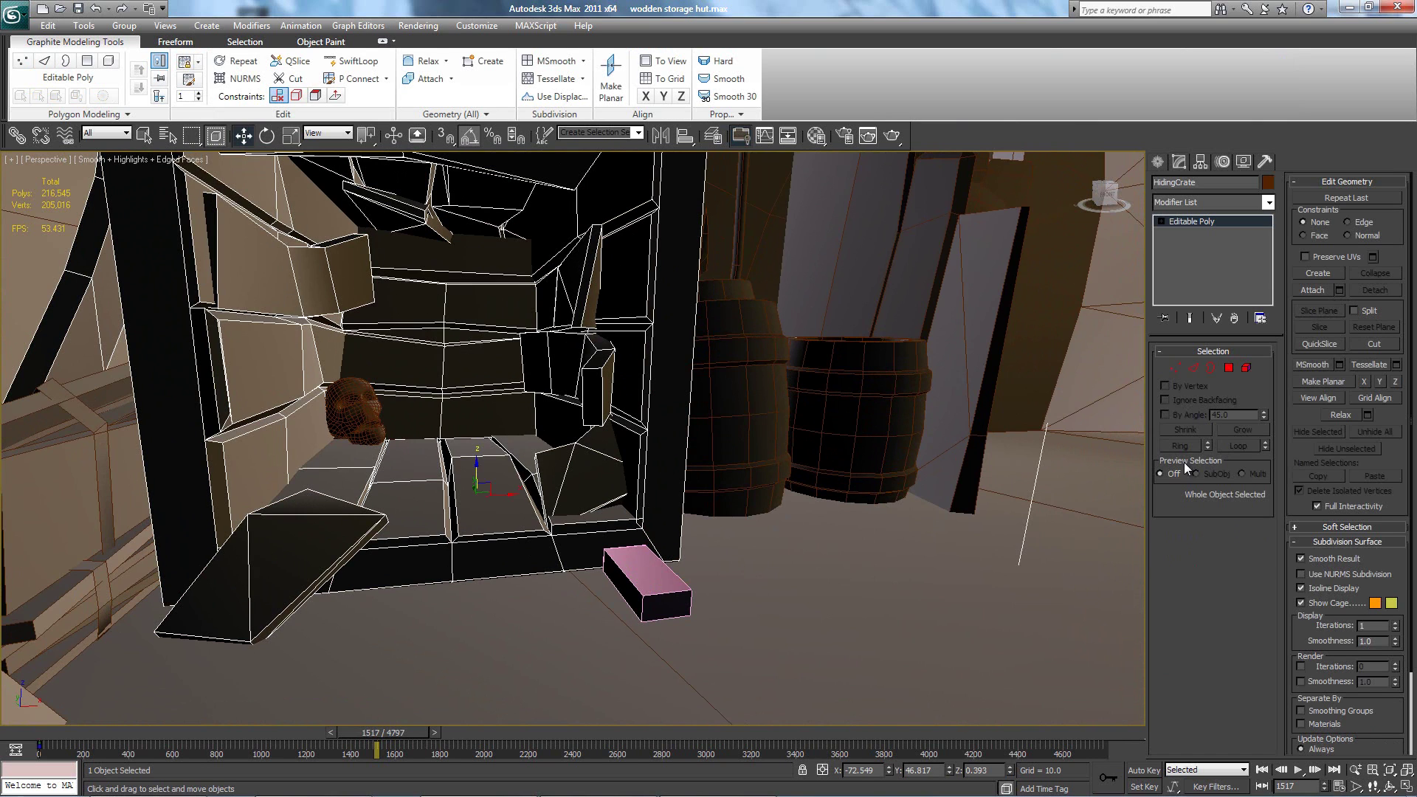
click(1314, 290)
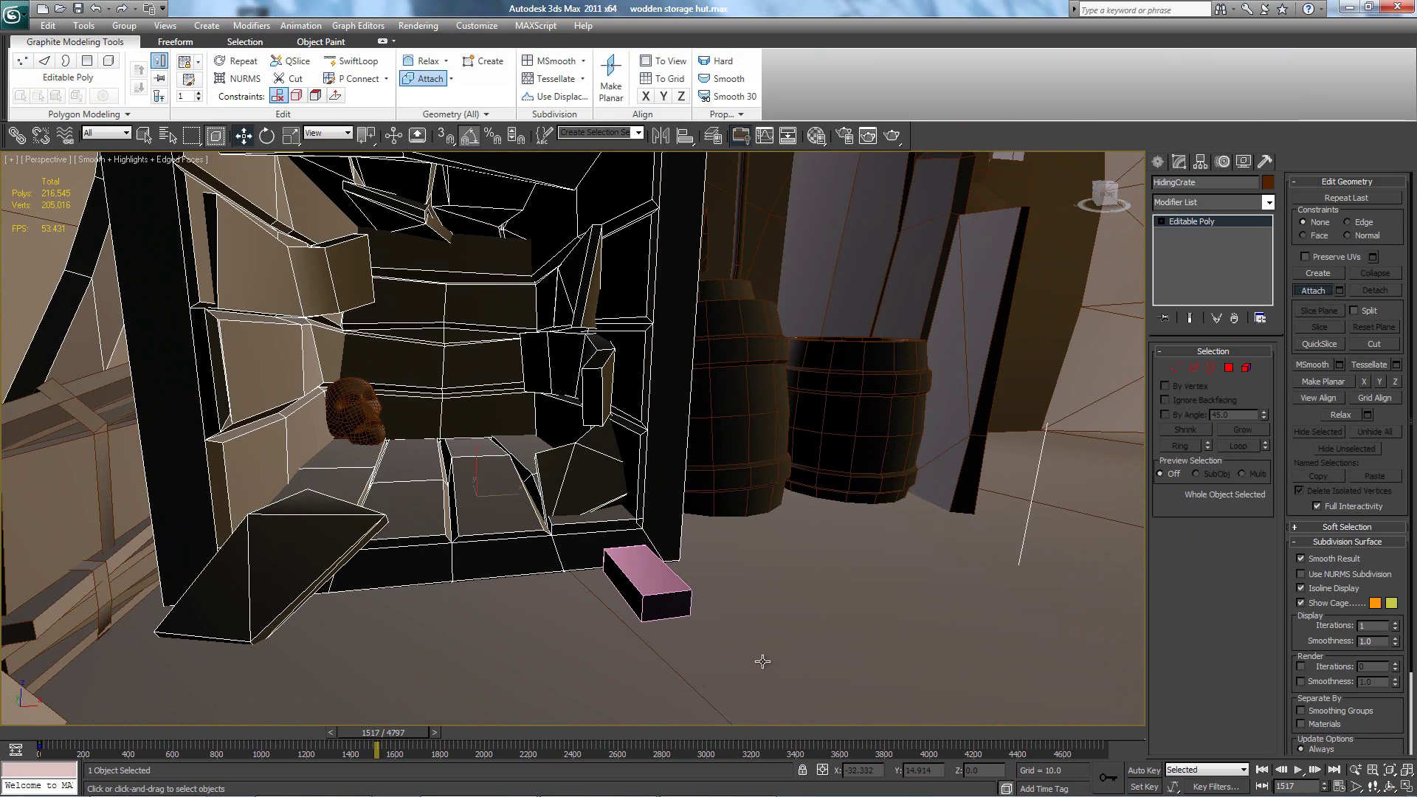
click(640, 599)
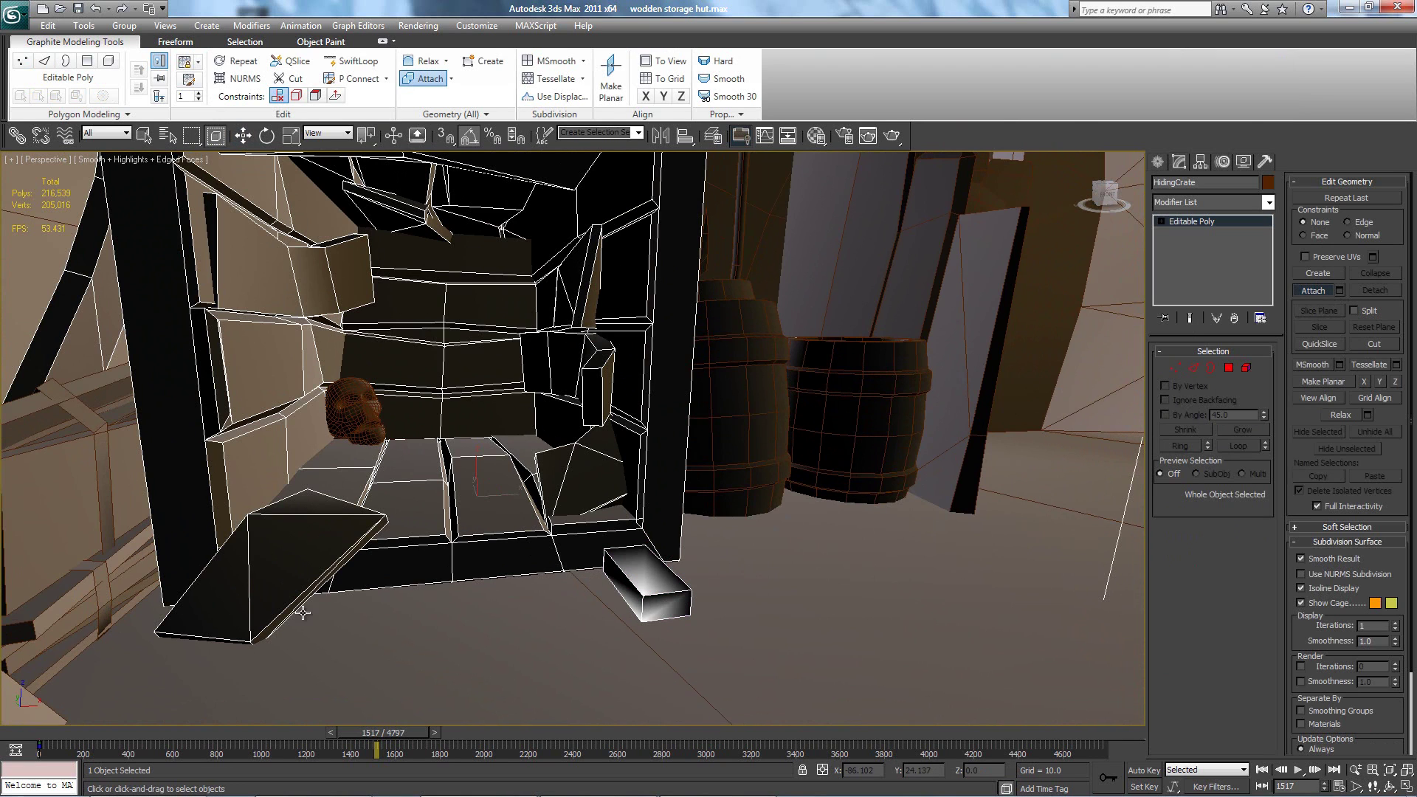
right_click(585, 627)
Step: Undo attaching the box to the hiding crate and the creation of the box
key(ctrl+z)
key(ctrl+z)
key(ctrl+z)
key(ctrl+z)
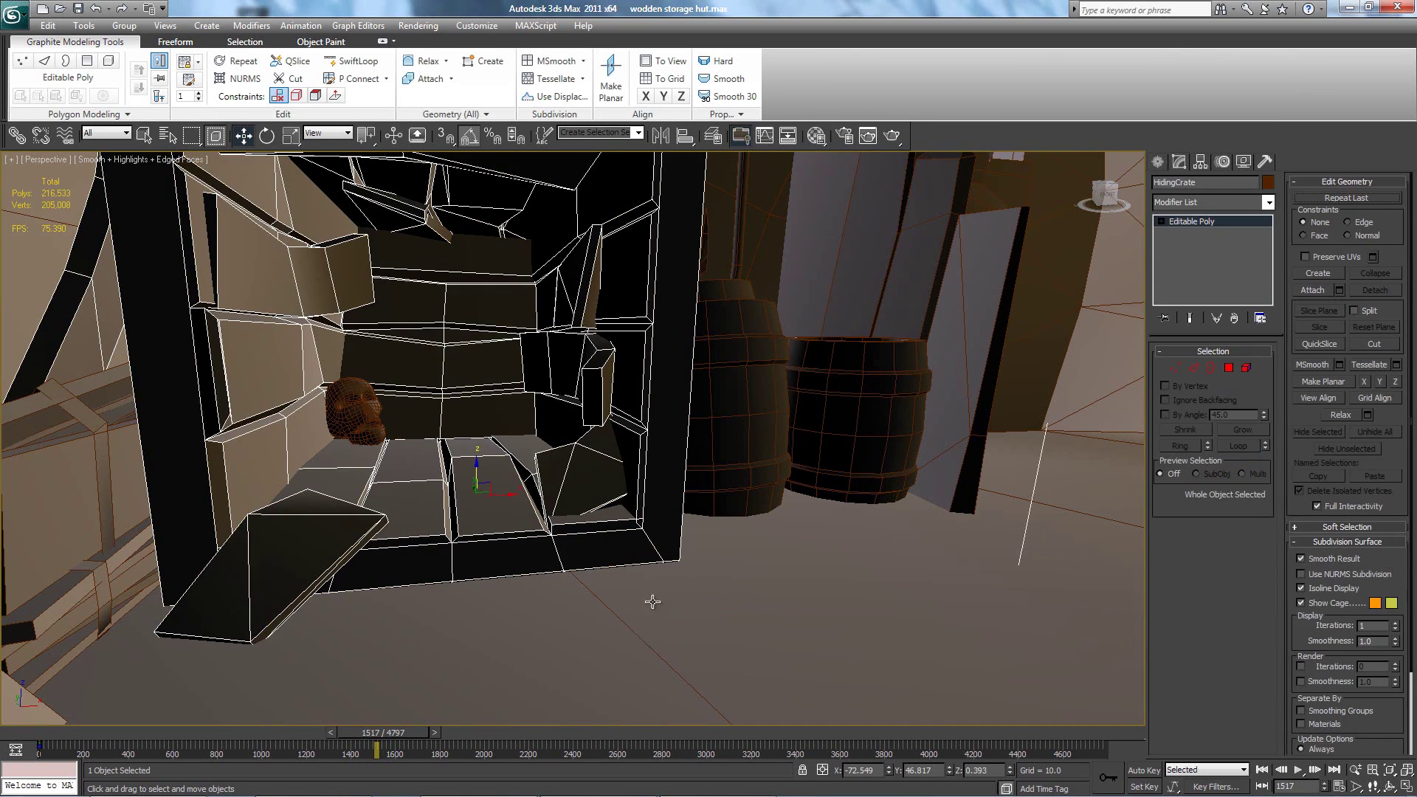
Step: Examine the hiding crate's interior planks around the skull, its top and the planks behind it
alt+middle_drag(516, 588, 546, 508)
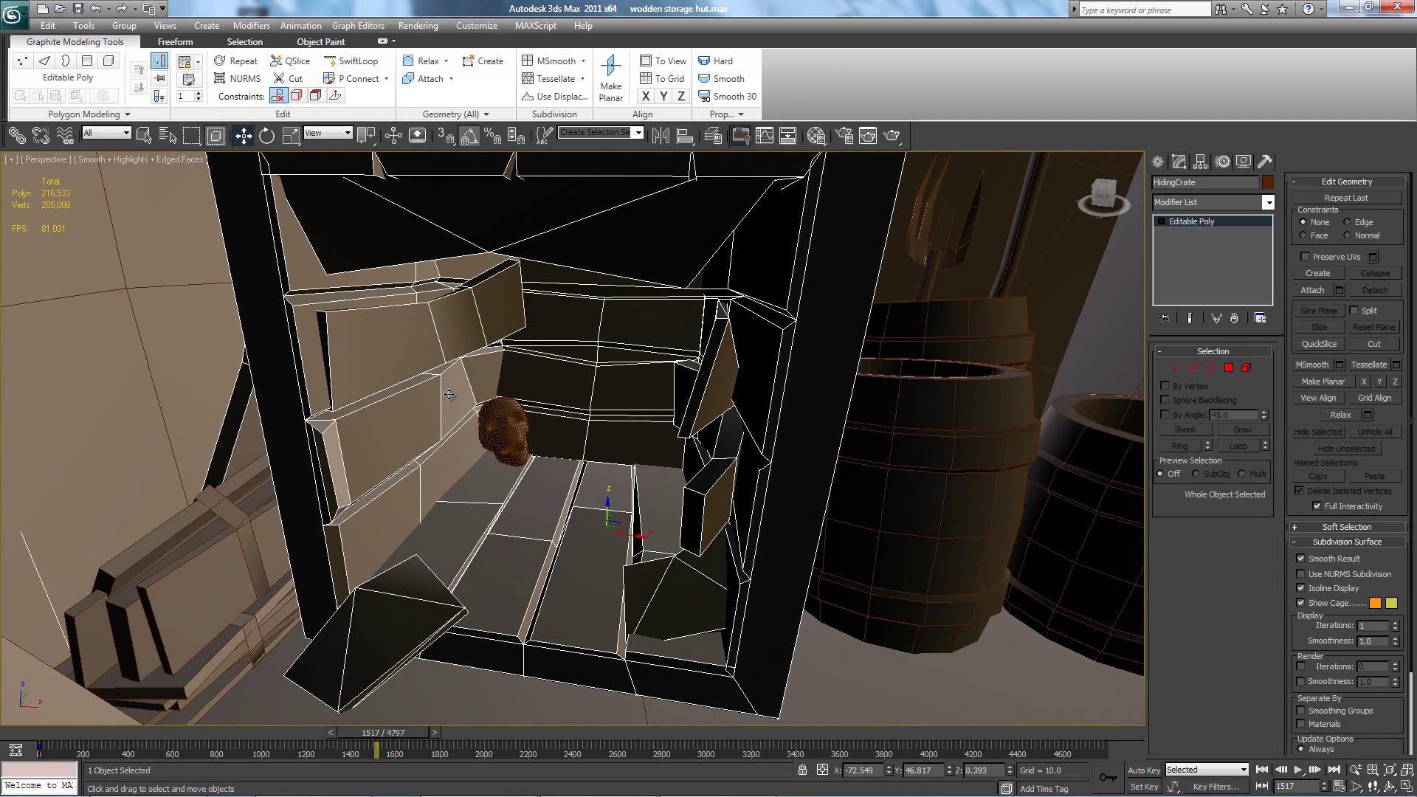
alt+middle_drag(535, 393, 667, 405)
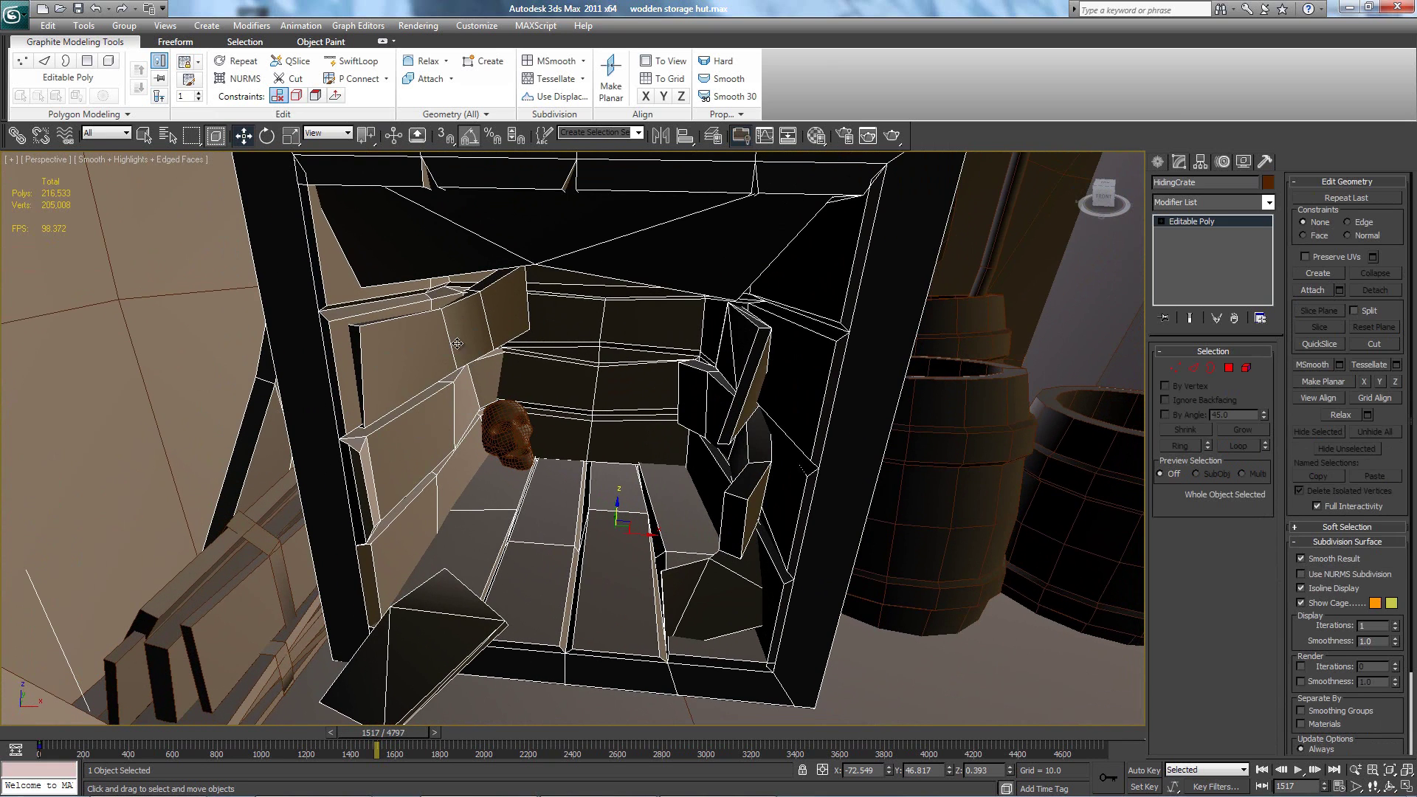
alt+middle_drag(458, 343, 492, 329)
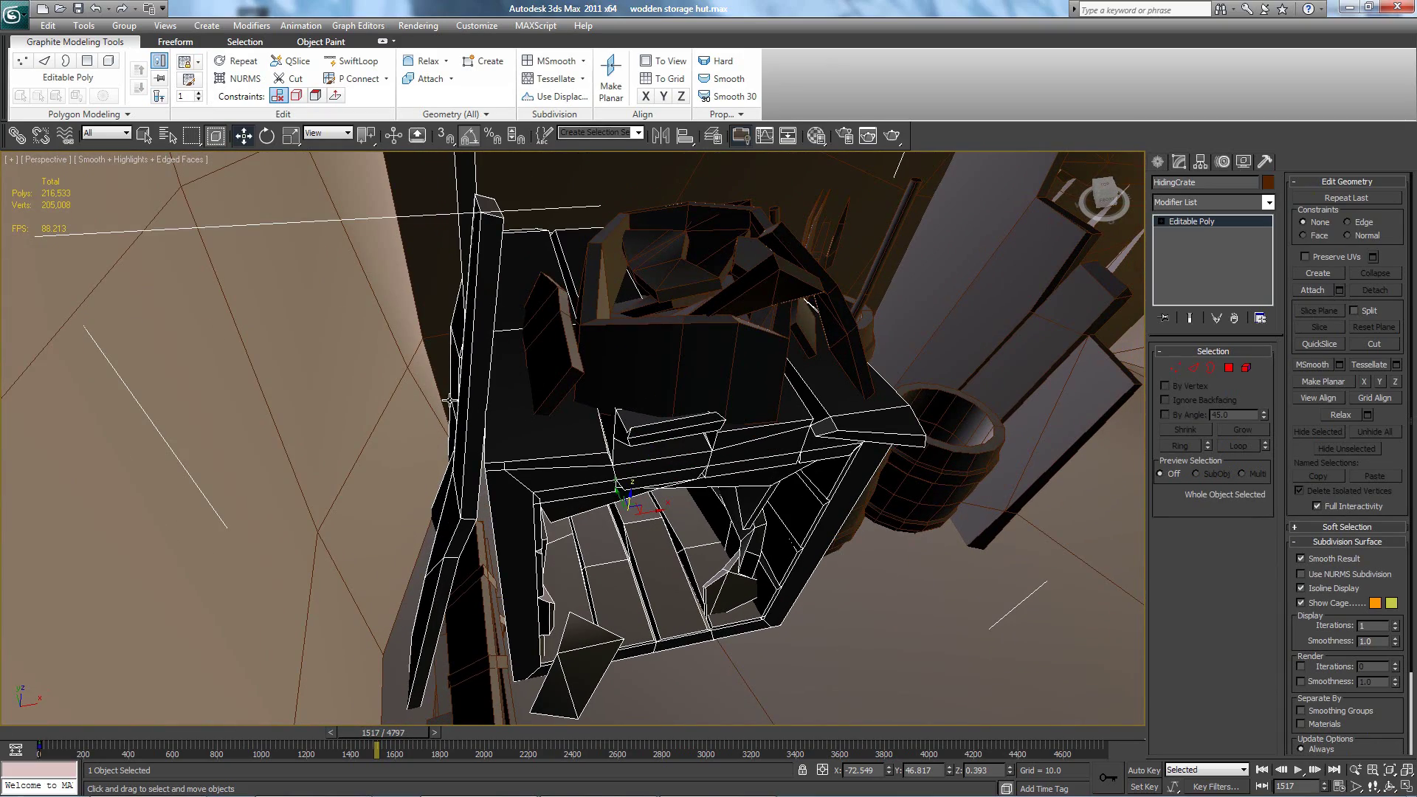
alt+middle_drag(492, 458, 516, 536)
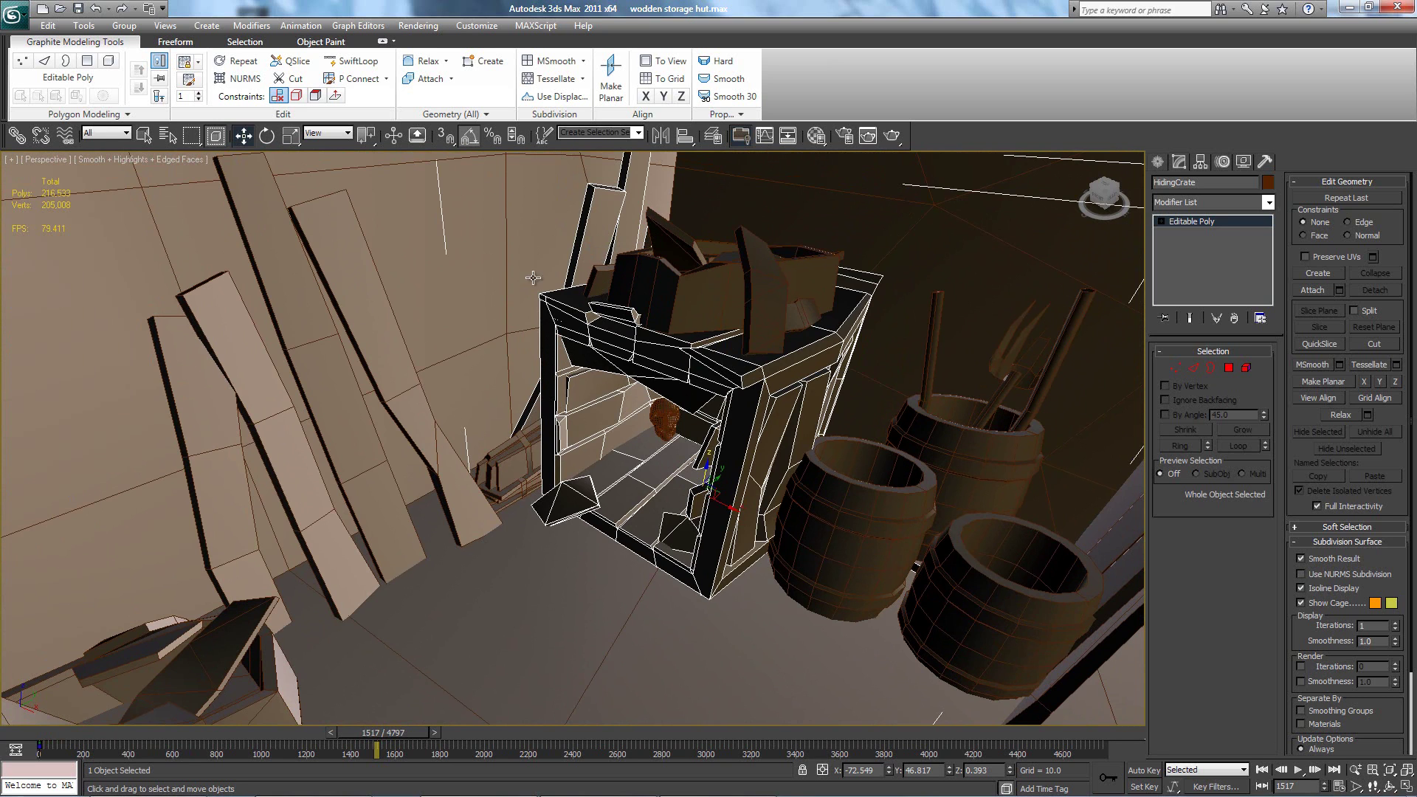
Step: Select the four planks behind the hiding crate at Element level and clone them to element beside the planks on the back wall
key(5)
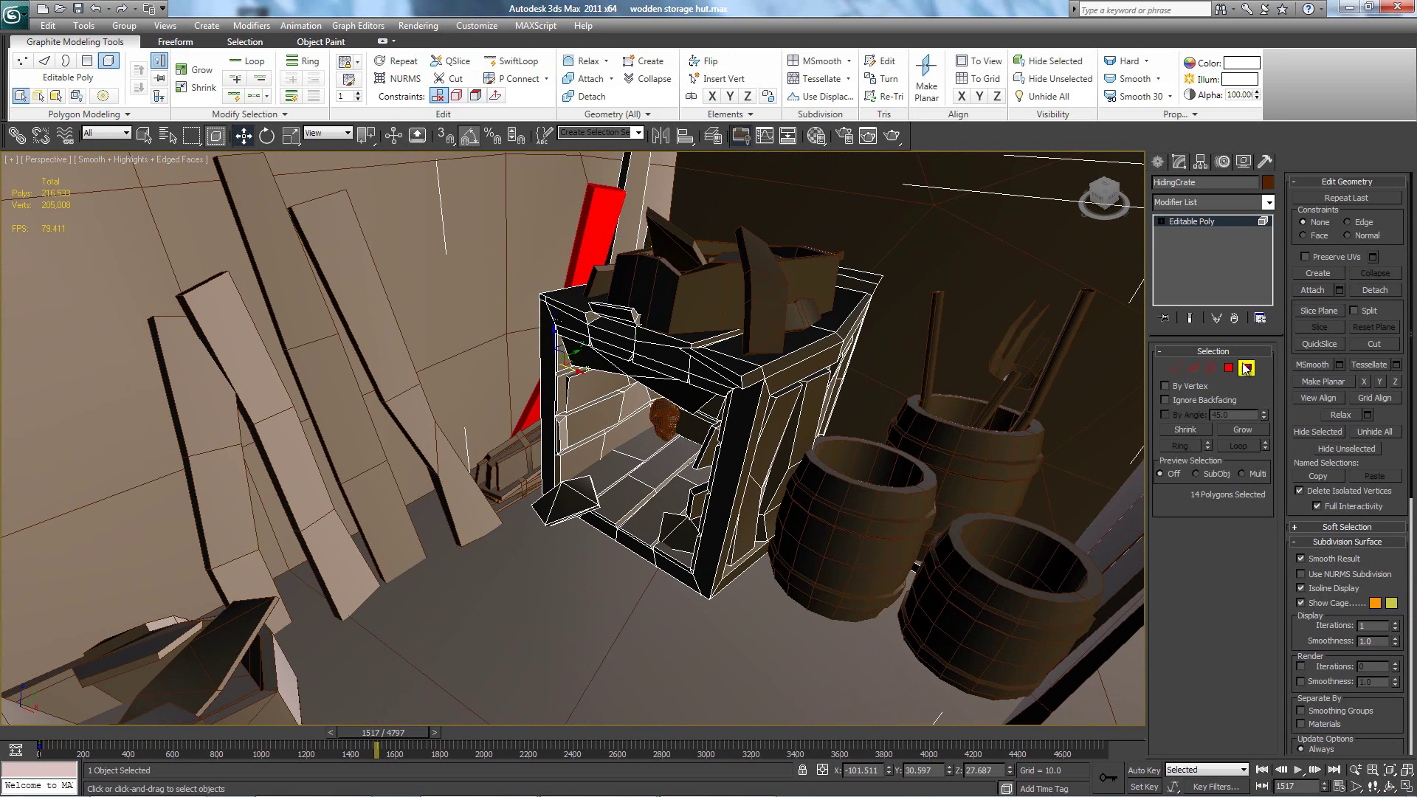
ctrl+click(632, 243)
alt+middle_drag(651, 254, 654, 260)
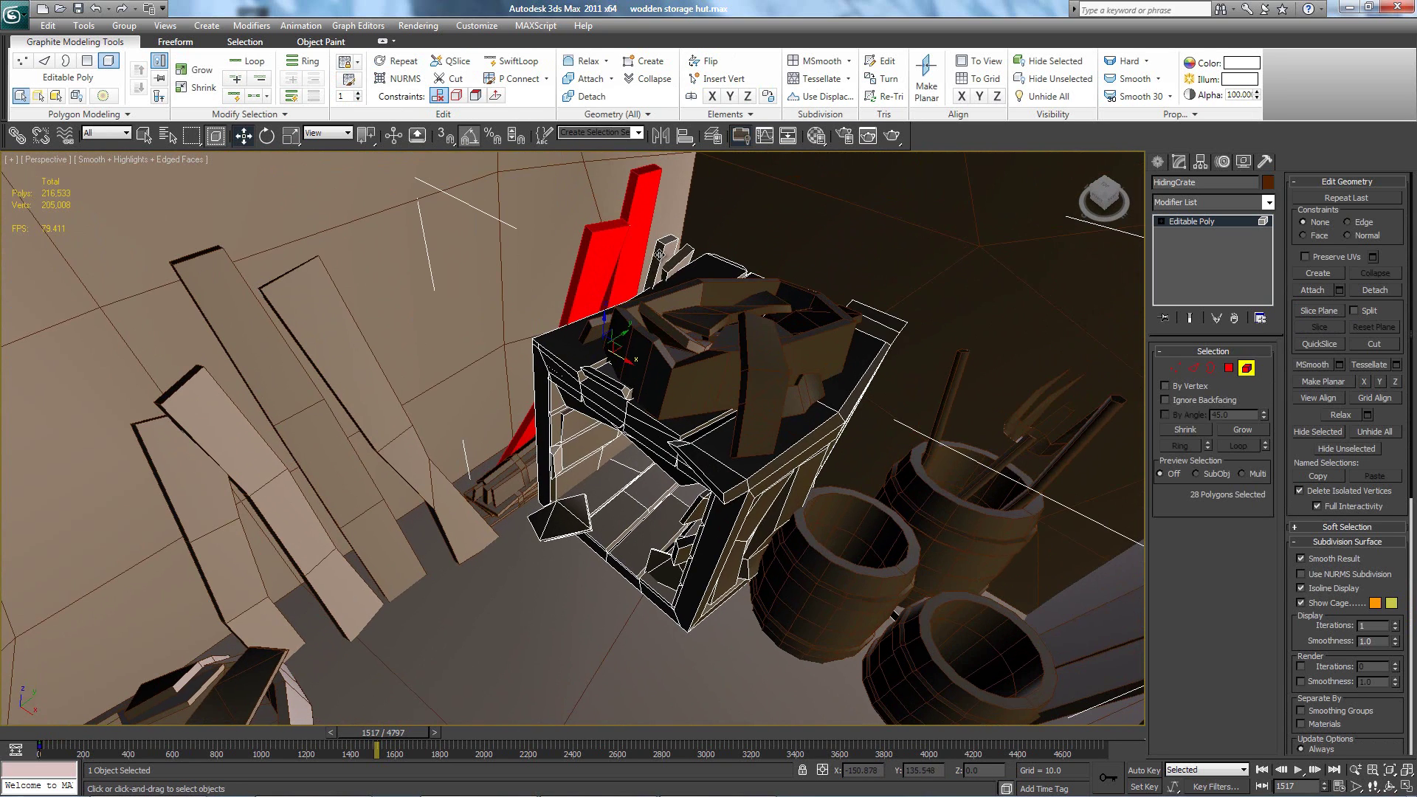
ctrl+click(660, 257)
ctrl+click(679, 263)
alt+middle_drag(701, 339, 428, 459)
ctrl+click(428, 460)
shift+drag(428, 459, 362, 469)
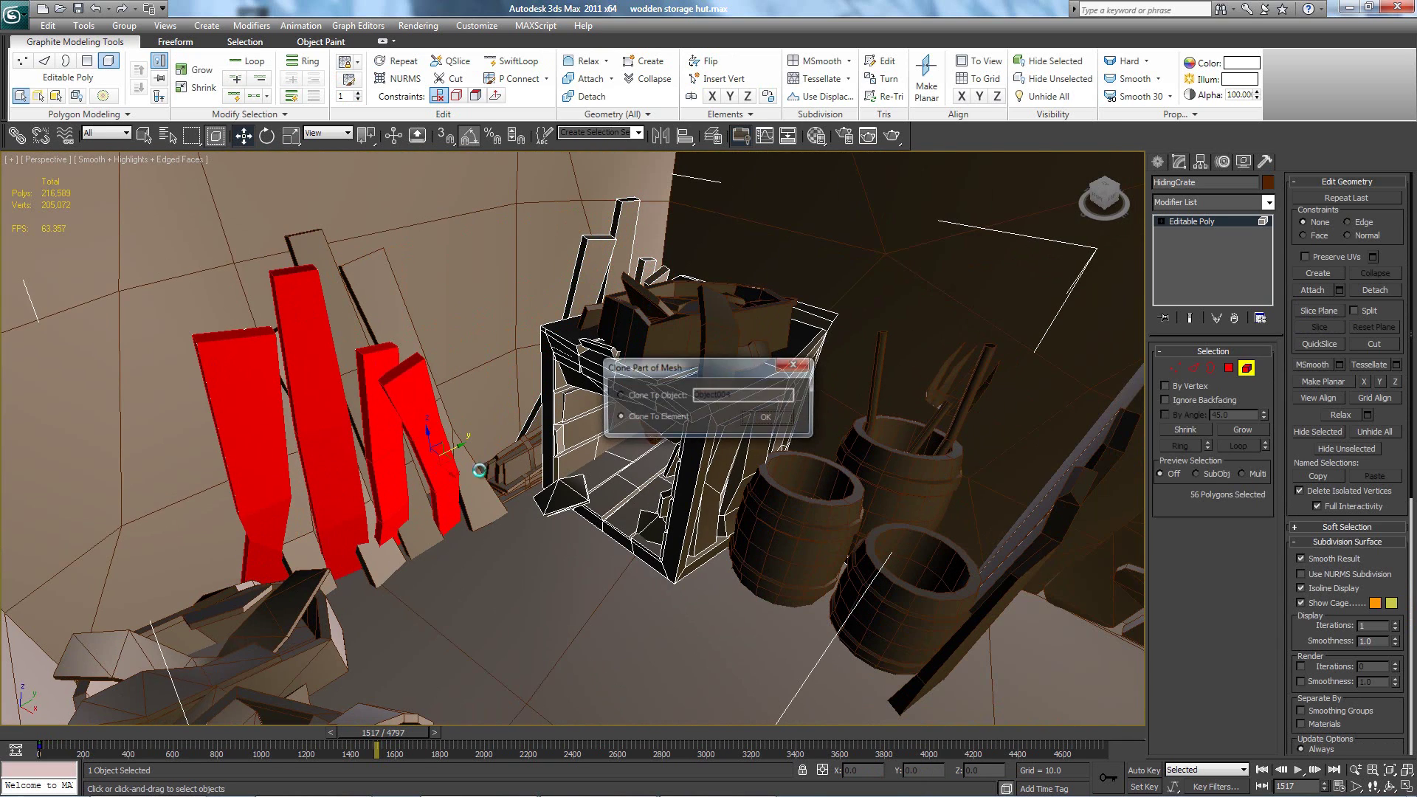
click(765, 419)
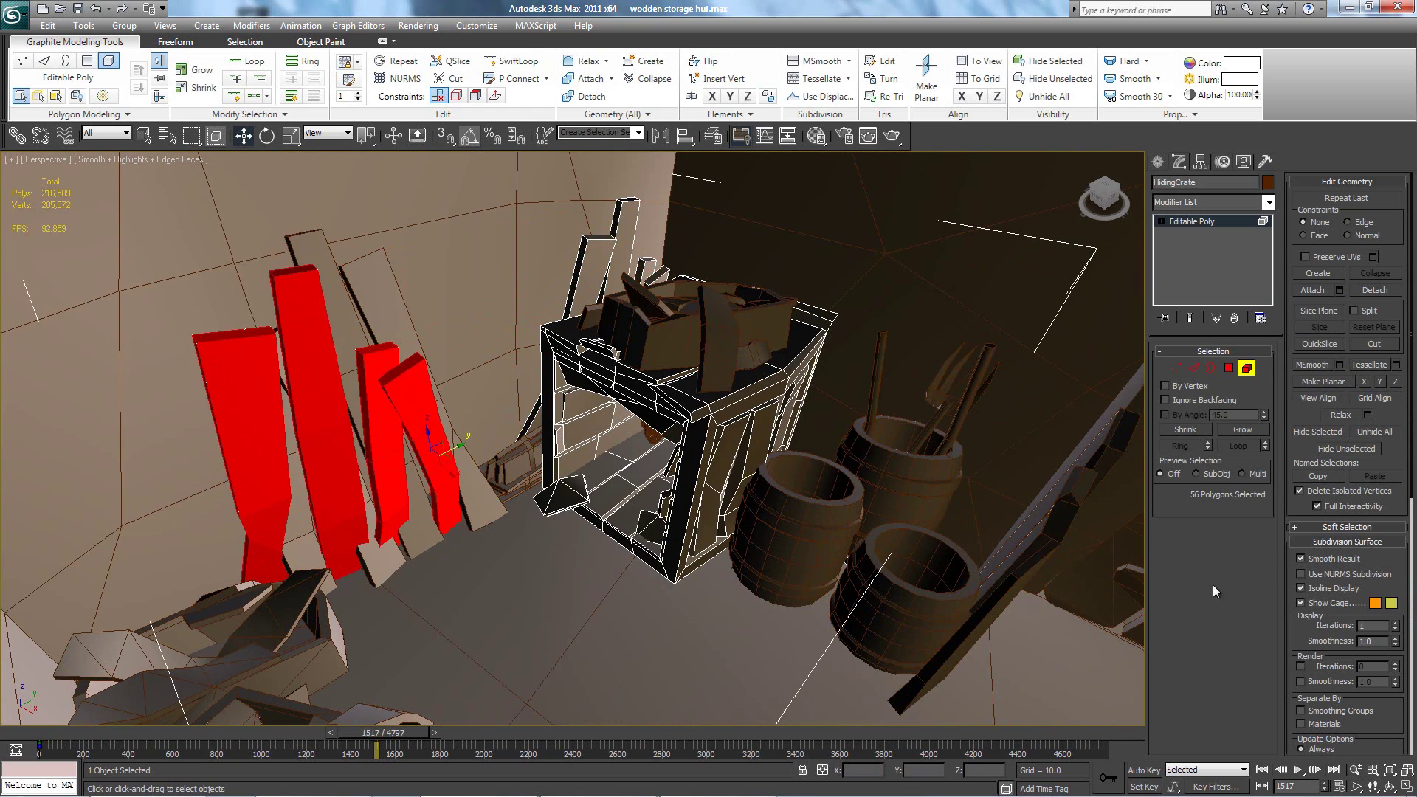
Step: Detach the four cloned planks from the hiding crate as a separate object and select that object
click(1371, 291)
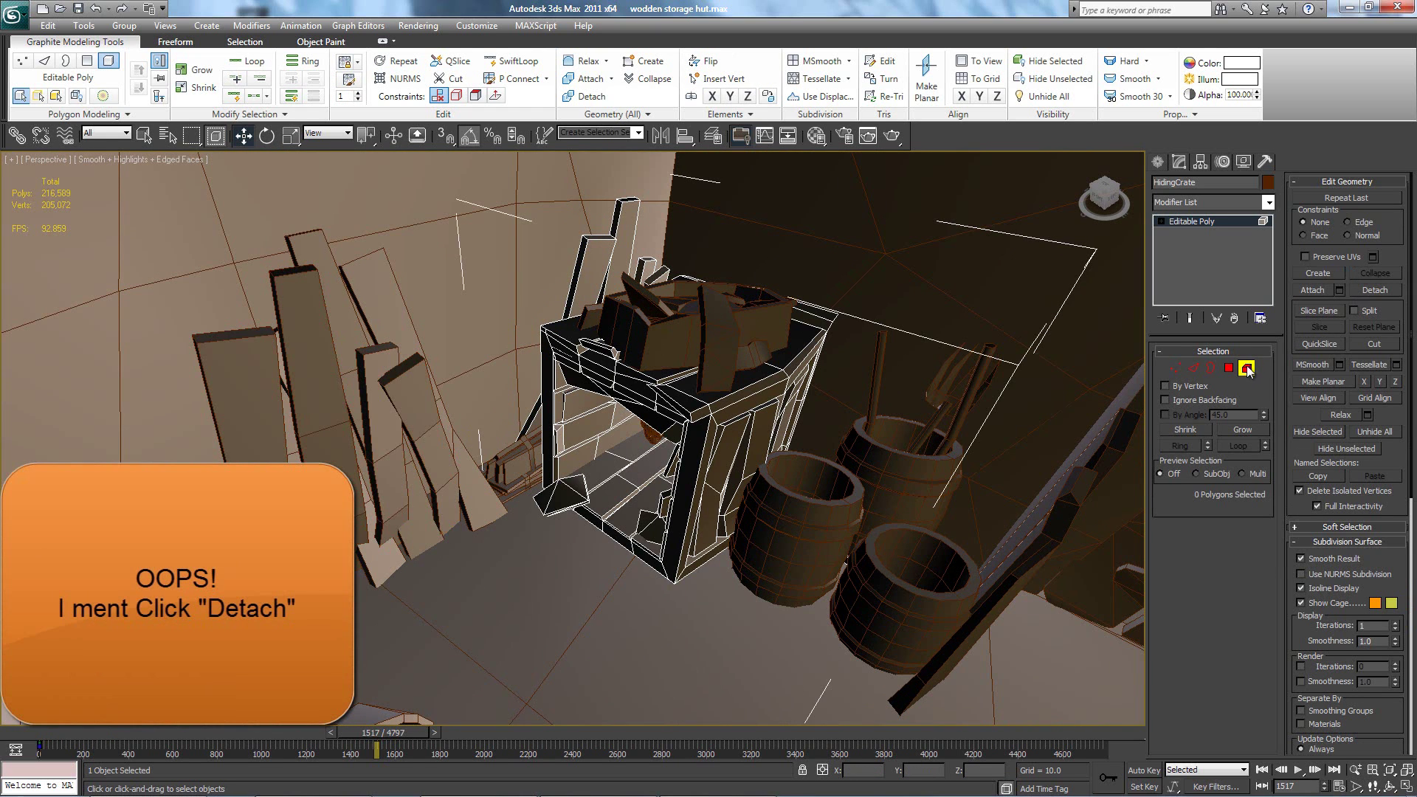
click(1246, 370)
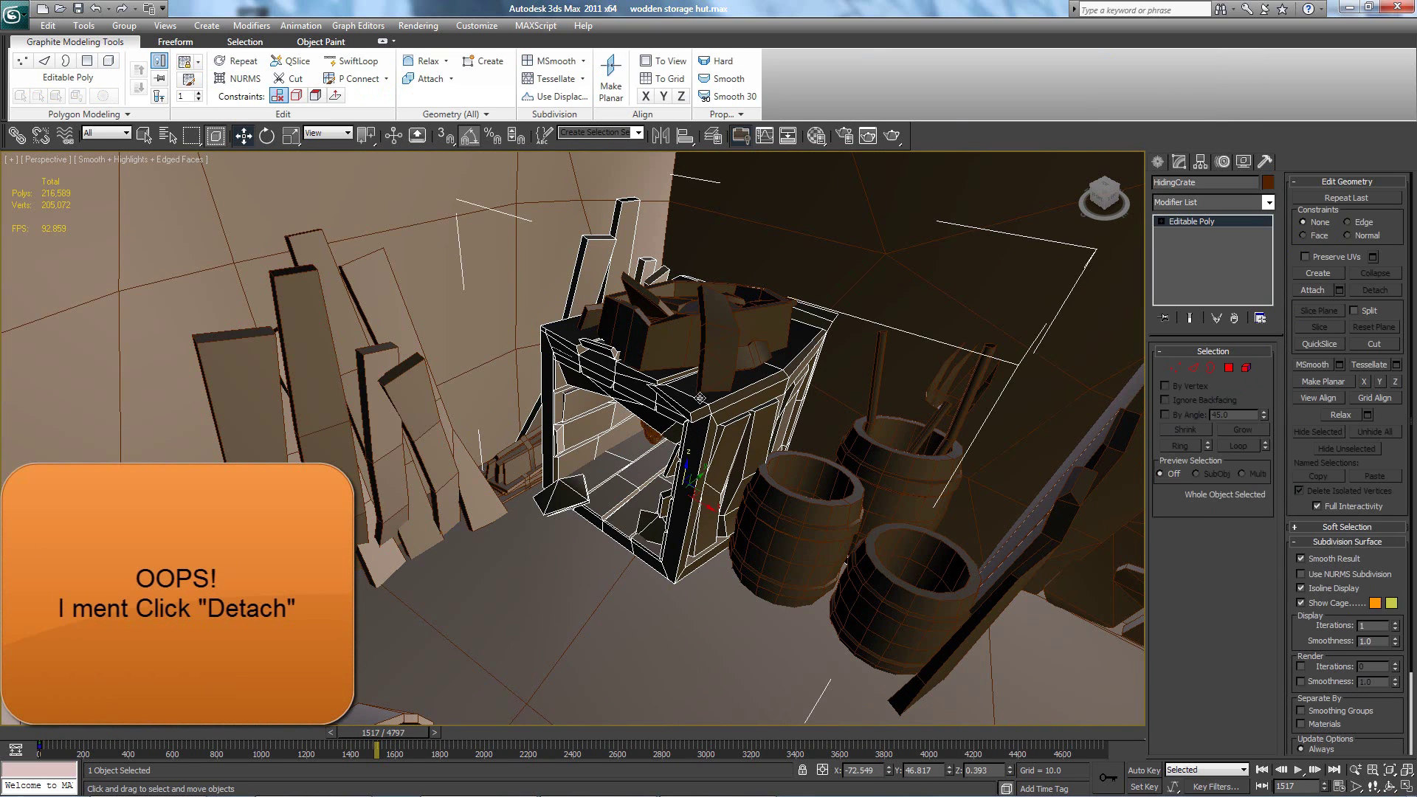
click(445, 516)
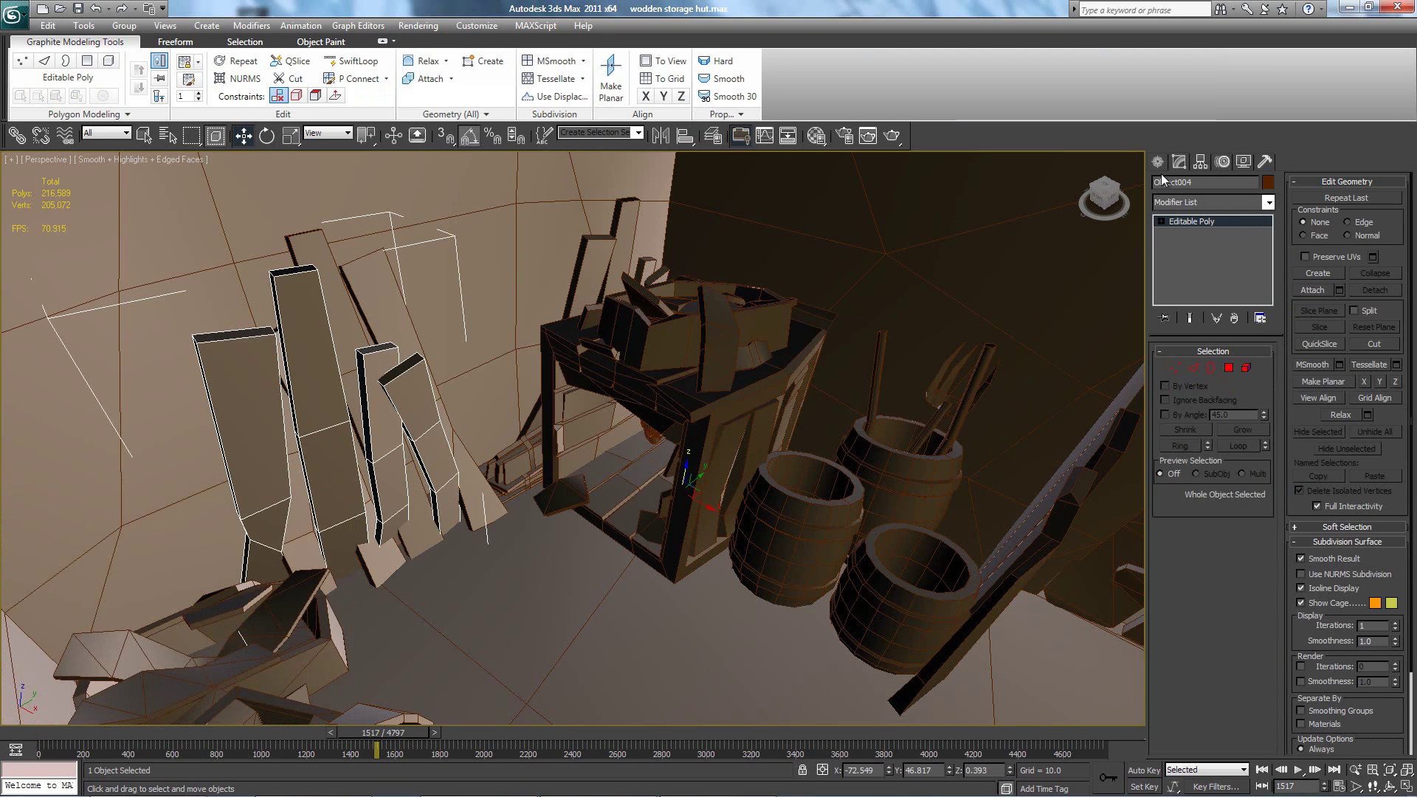
Step: Center the detached planks' pivot to the object and raise the planks slightly along the Z axis
click(1198, 163)
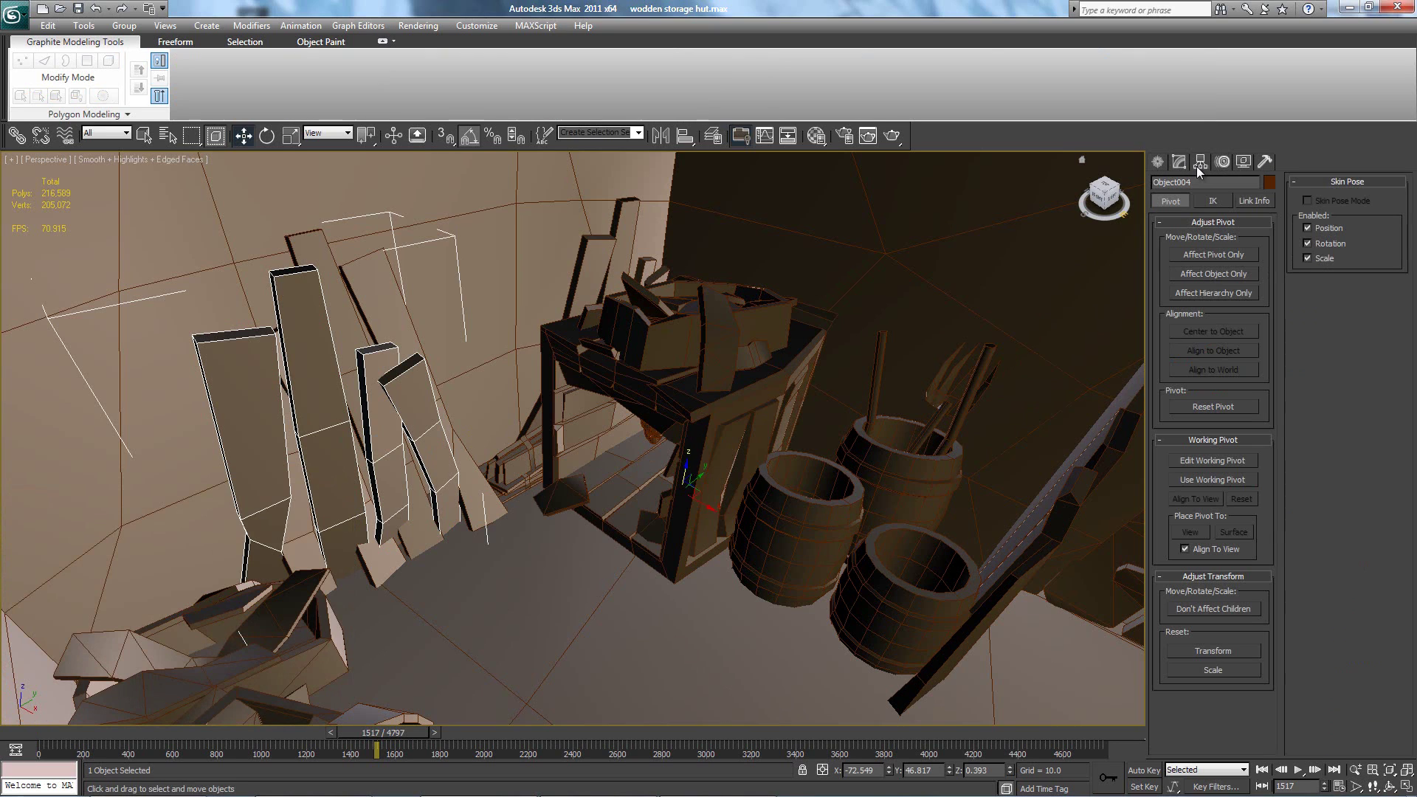
click(1212, 255)
click(1190, 334)
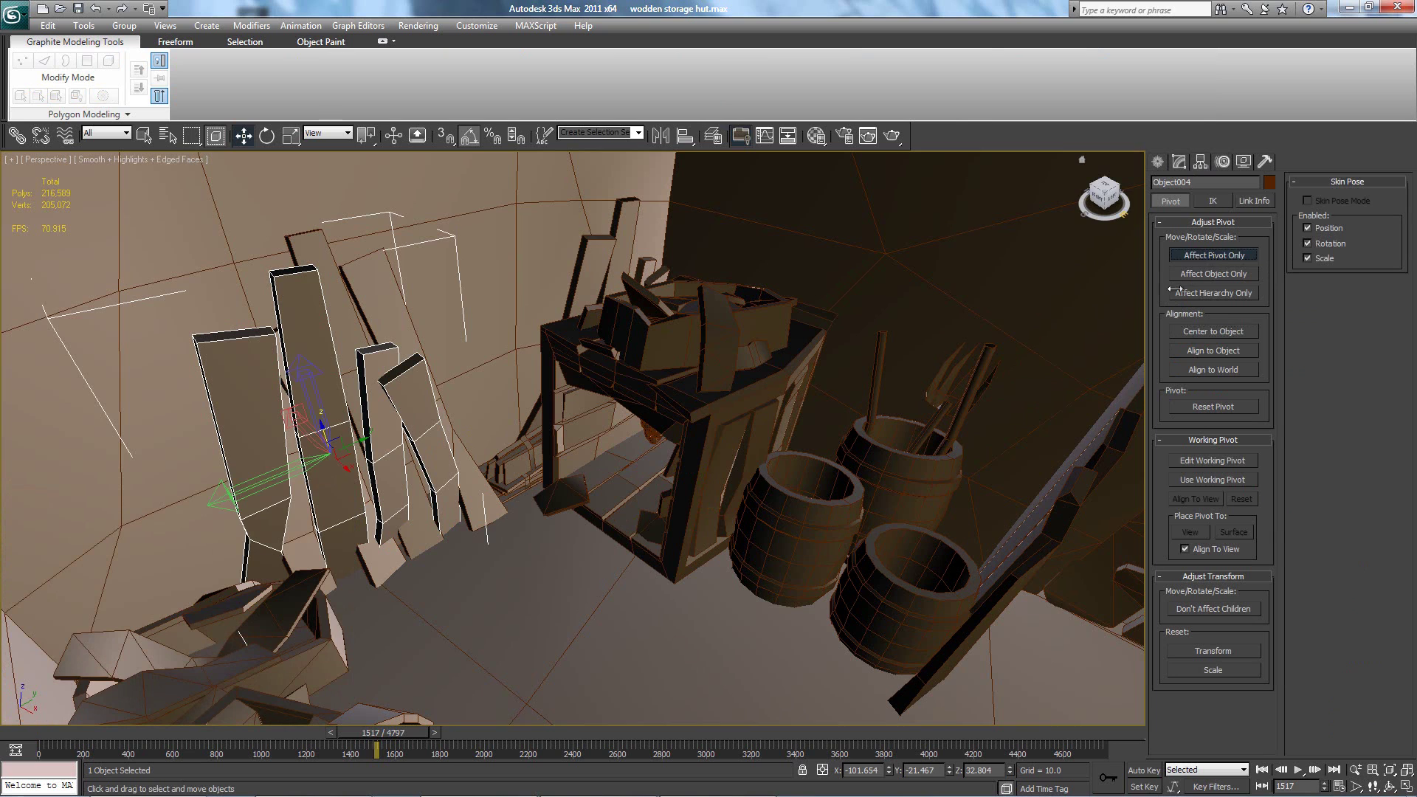
click(1190, 257)
alt+middle_drag(627, 519, 405, 347)
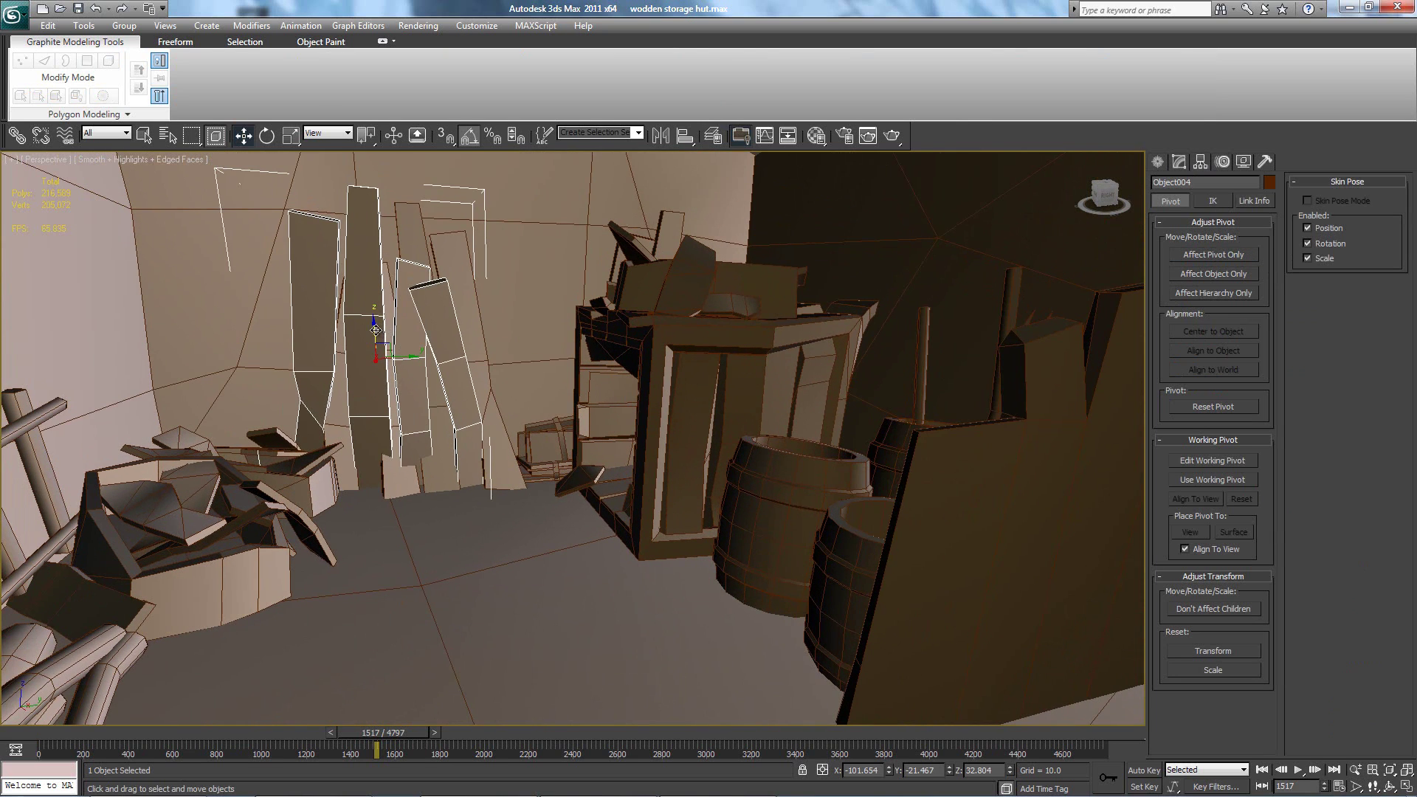
drag(376, 330, 390, 386)
alt+middle_drag(445, 440, 476, 448)
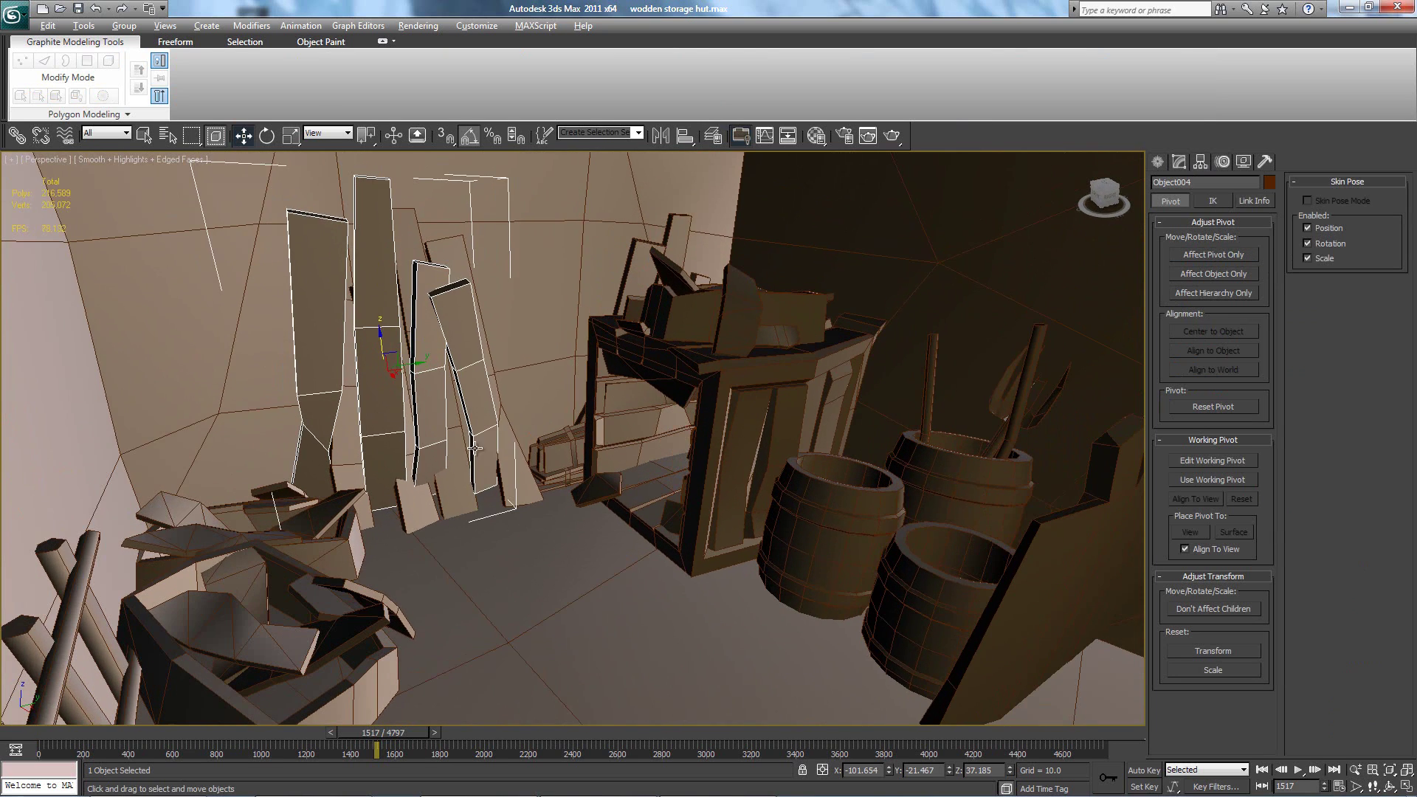
Step: Move only the pivot of the detached planks down to their base at floor level
click(1214, 256)
drag(388, 336, 399, 472)
click(1197, 255)
Step: Rotate the detached planks about their lowered pivot and delete them
key(e)
mouse_move(410, 521)
mouse_down()
mouse_move(406, 546)
mouse_move(391, 502)
mouse_up()
key(Delete)
alt+middle_drag(651, 466, 627, 475)
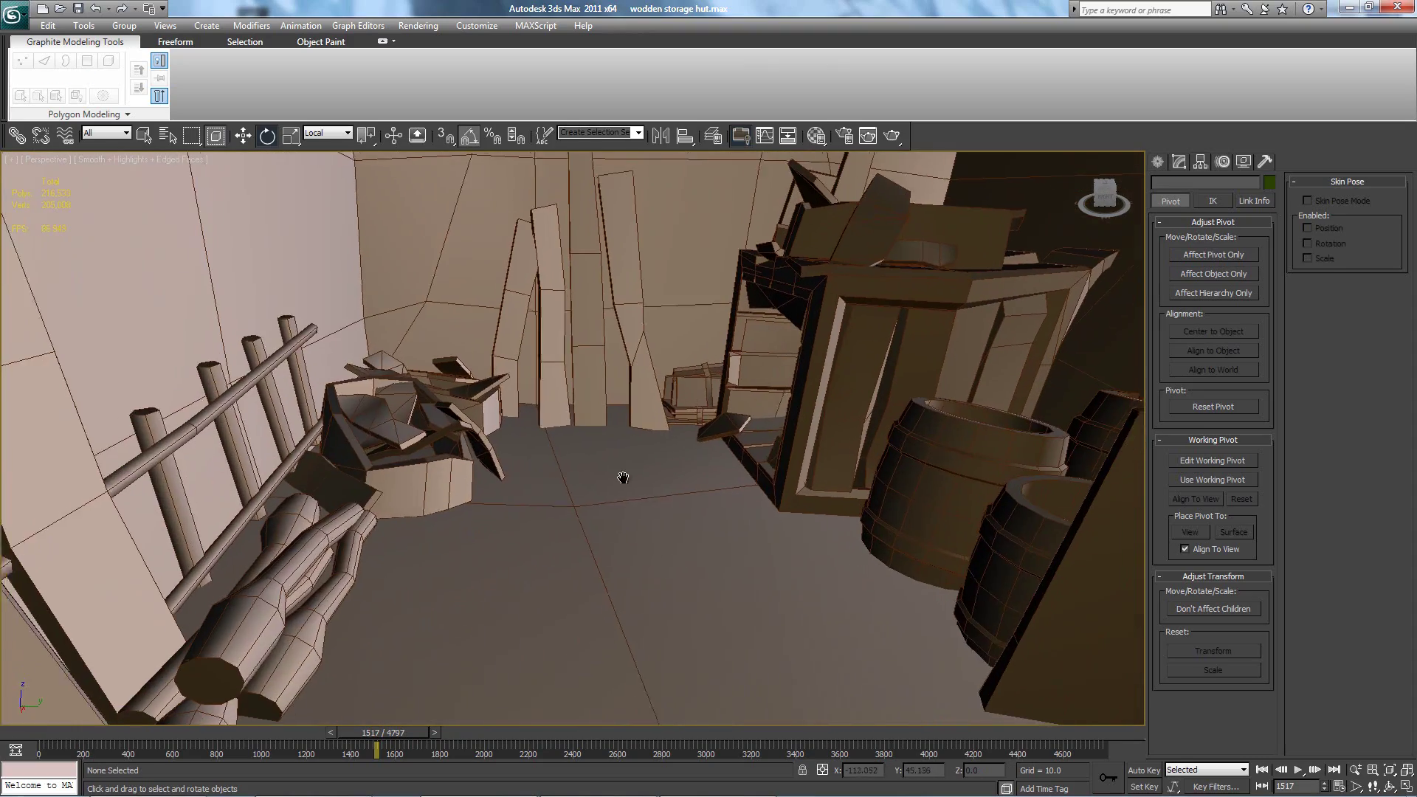
Step: Select the broken crate beside the log pile and examine its splintered planks and frame from several sides
click(425, 472)
key(z)
alt+middle_drag(502, 473, 738, 374)
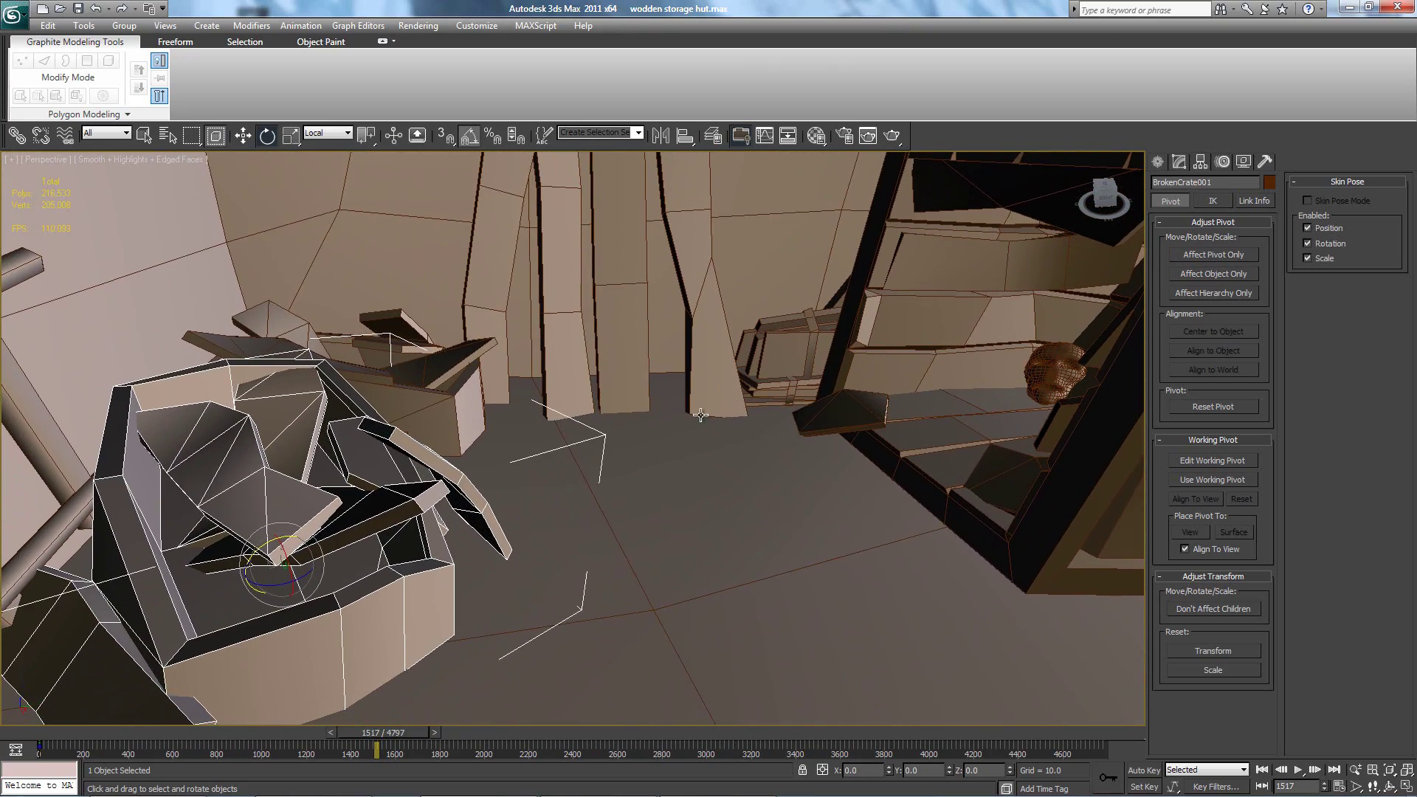
alt+middle_drag(604, 450, 580, 538)
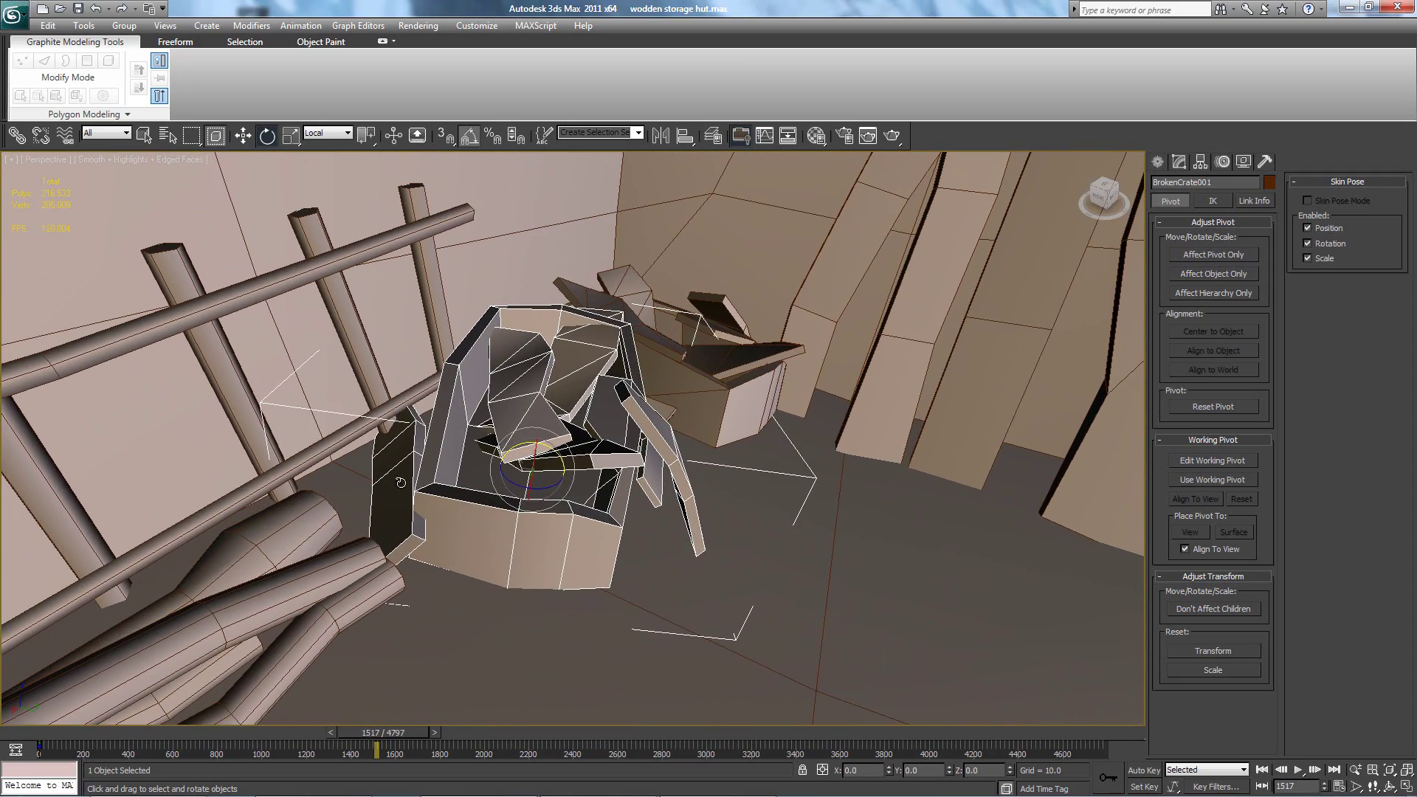
alt+middle_drag(589, 433, 532, 423)
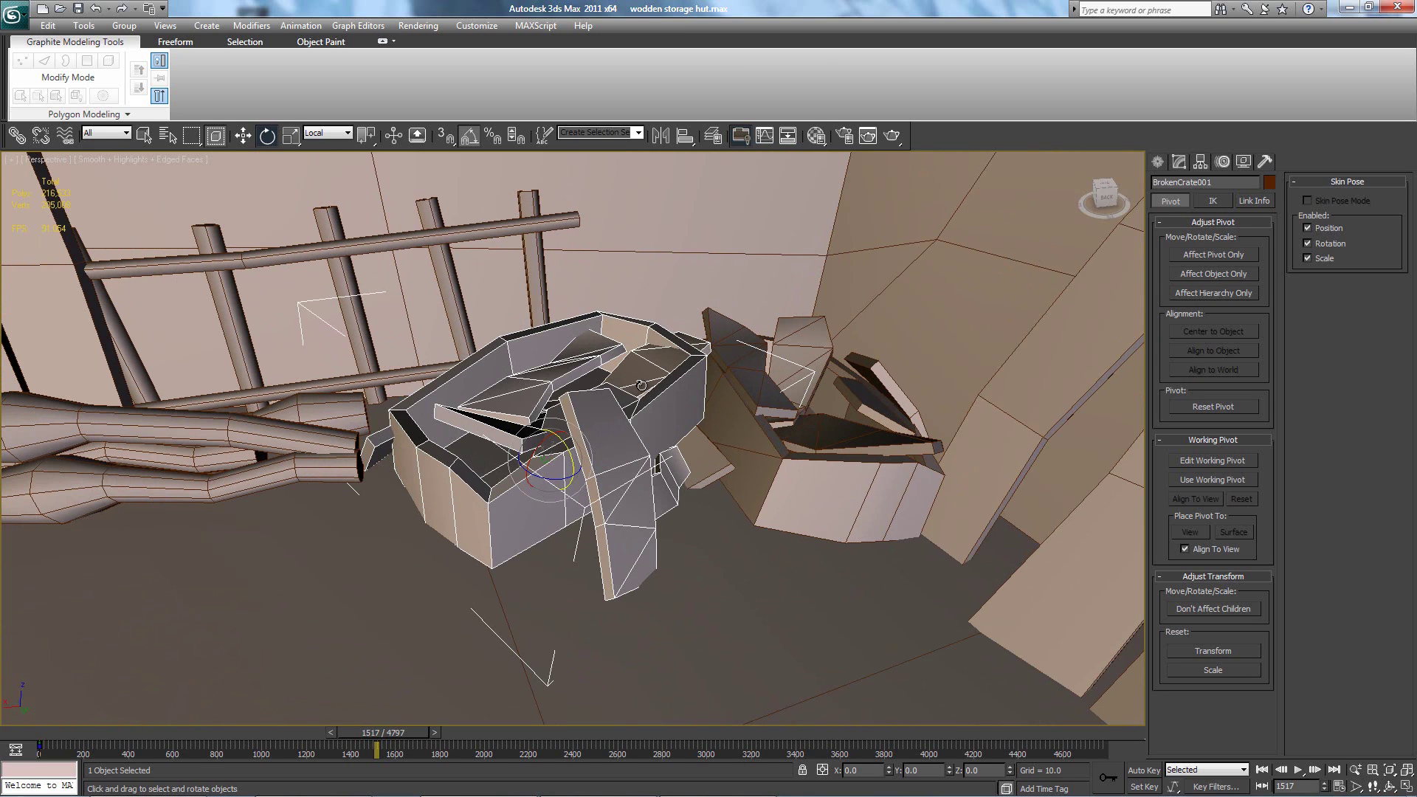
alt+middle_drag(641, 385, 446, 395)
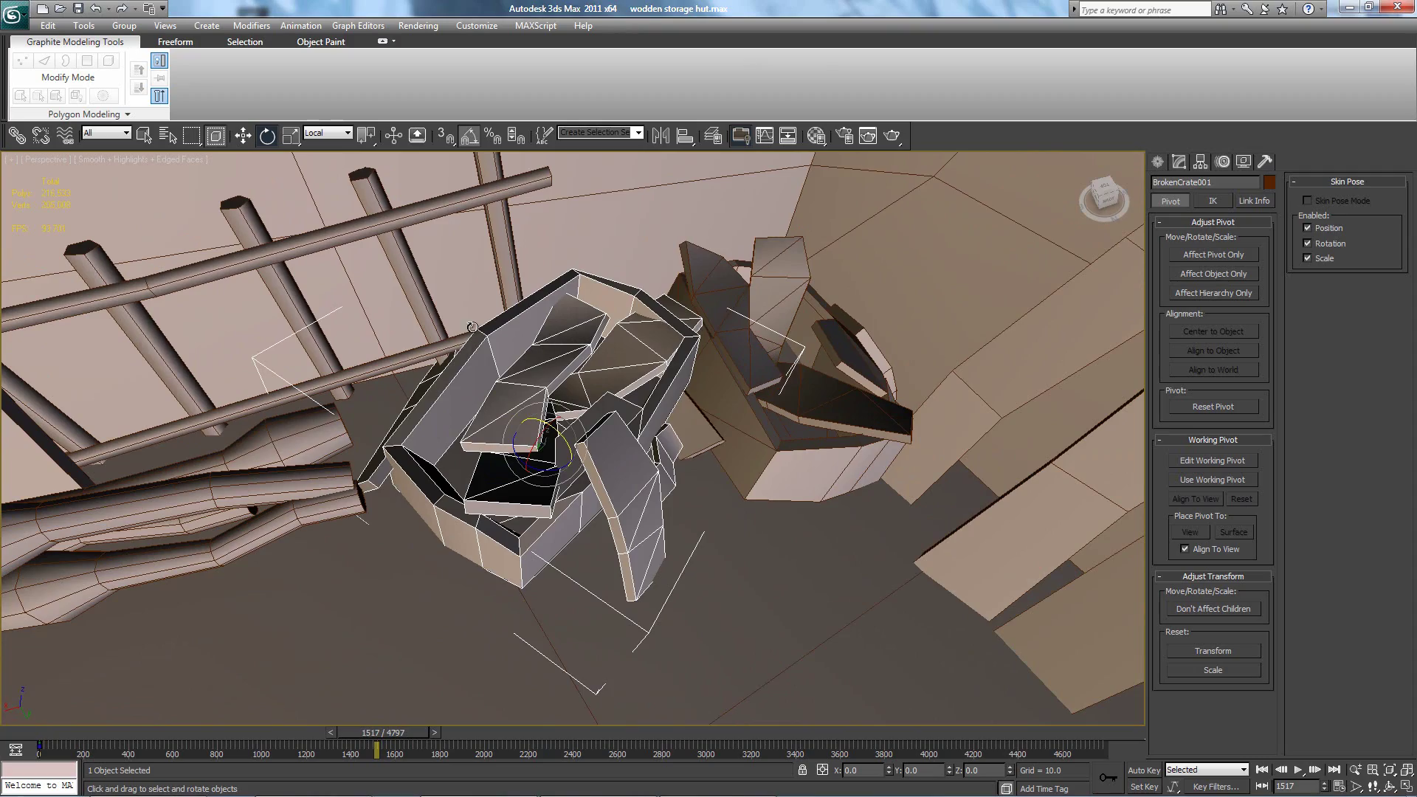
alt+middle_drag(658, 448, 448, 463)
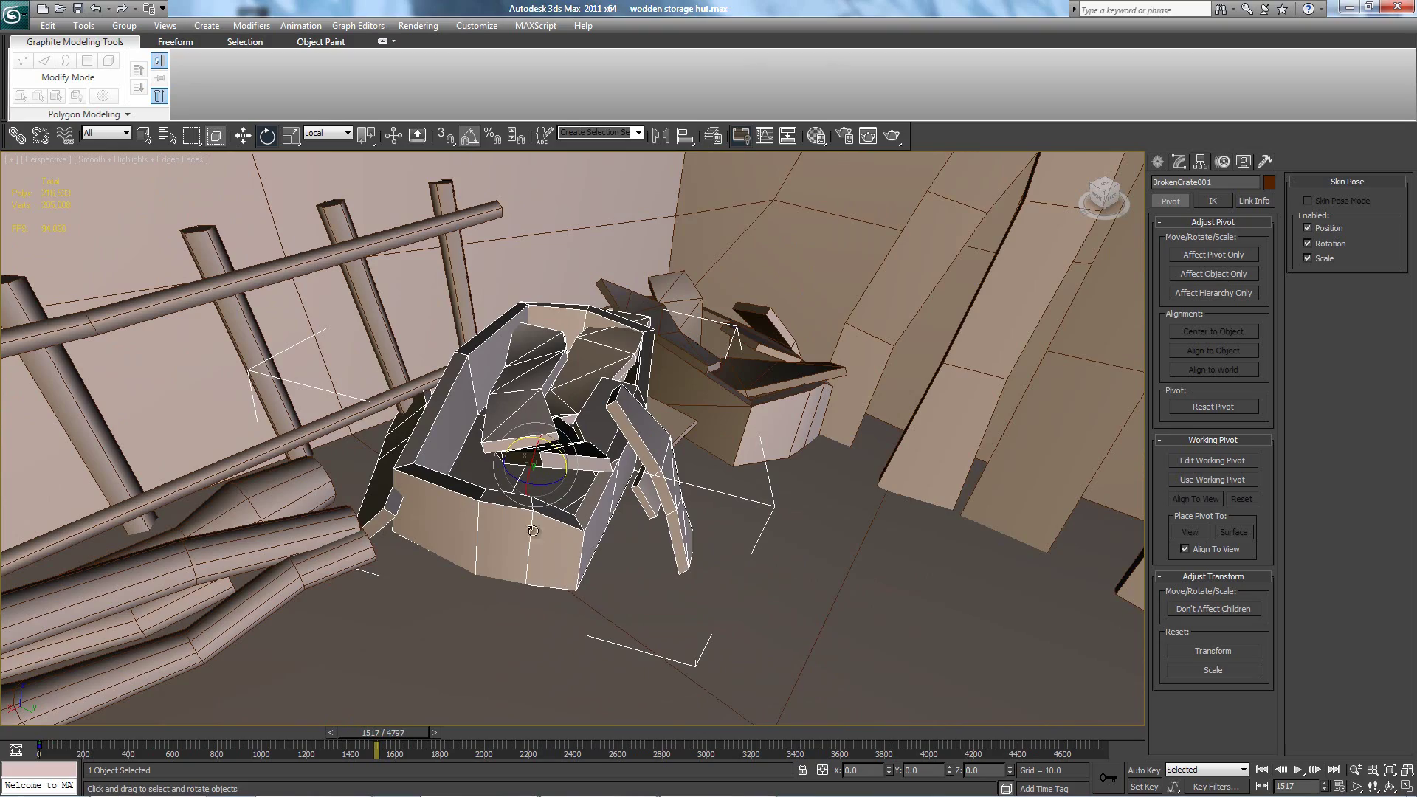
alt+middle_drag(682, 487, 497, 397)
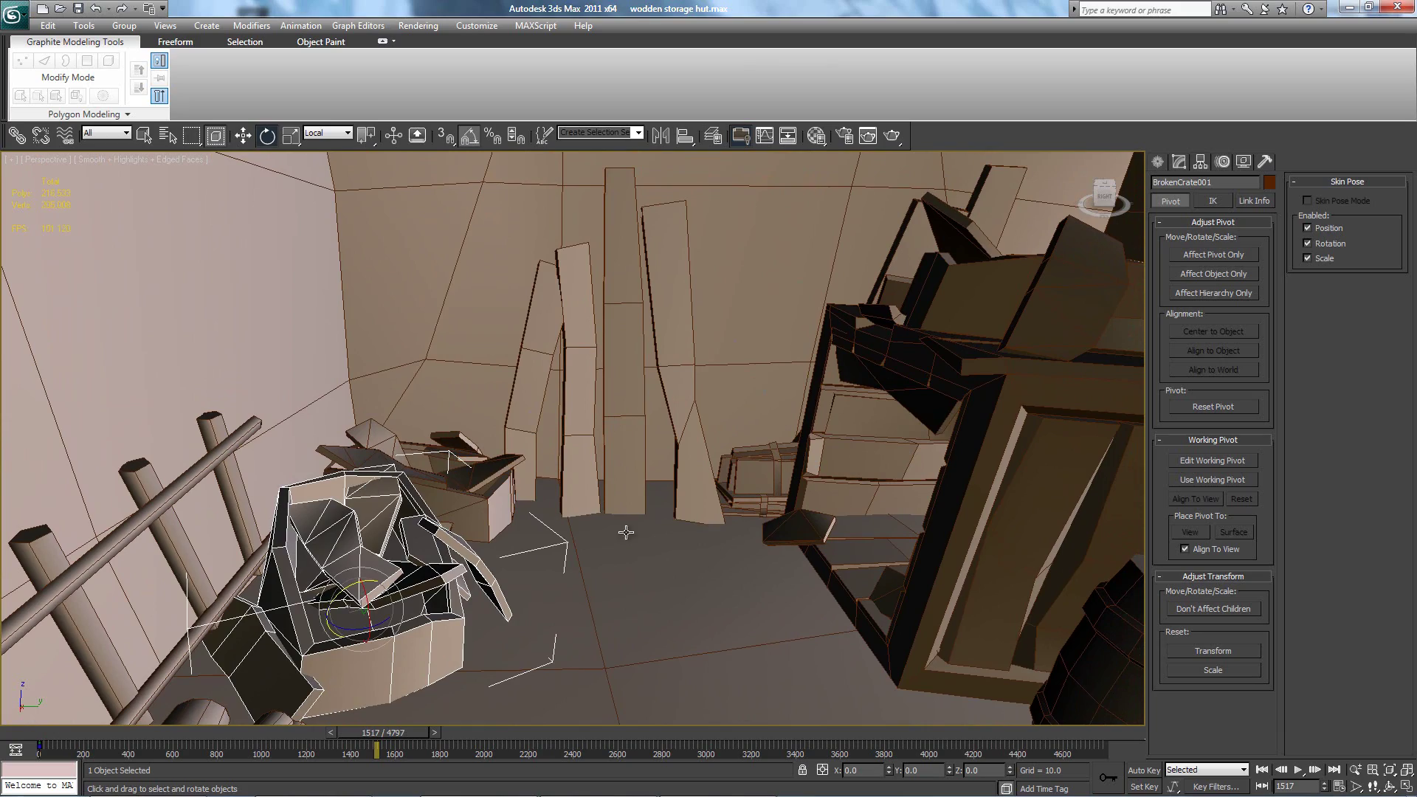
Step: Select the empty barrel next to the hiding crate and examine it together with the neighbouring barrels
middle_drag(1033, 591, 664, 485)
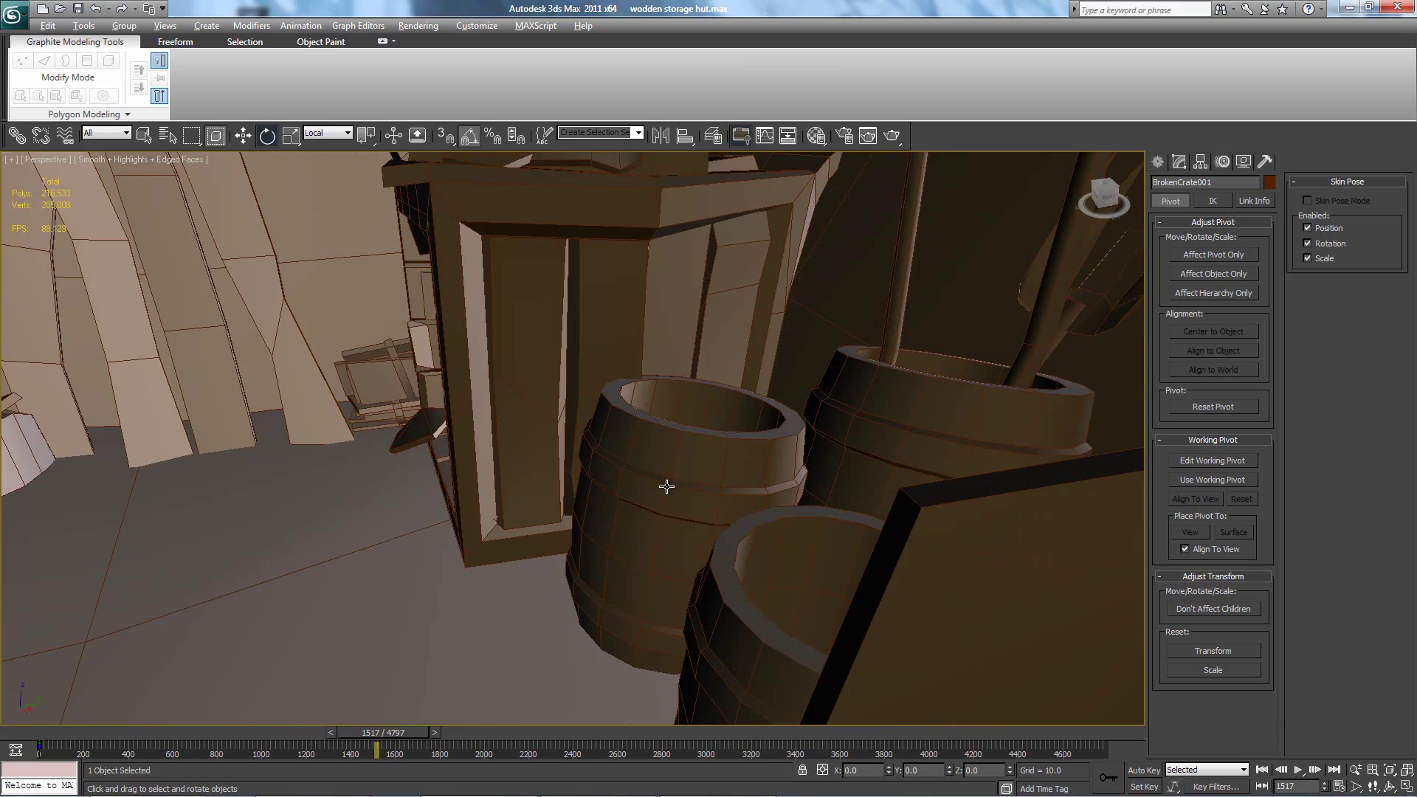
click(665, 485)
key(z)
alt+middle_drag(721, 531, 465, 541)
scroll(645, 404, down, 8)
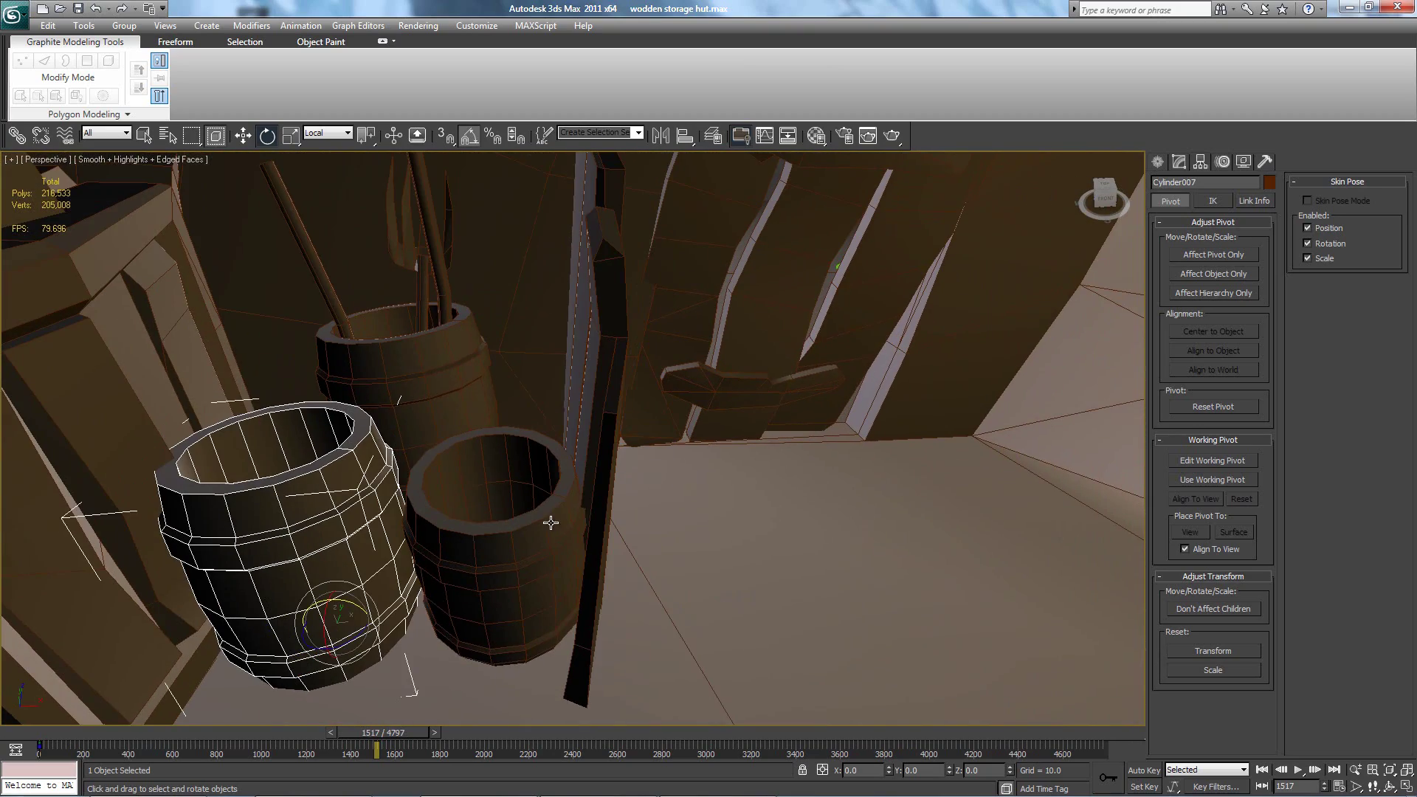
alt+middle_drag(550, 522, 645, 516)
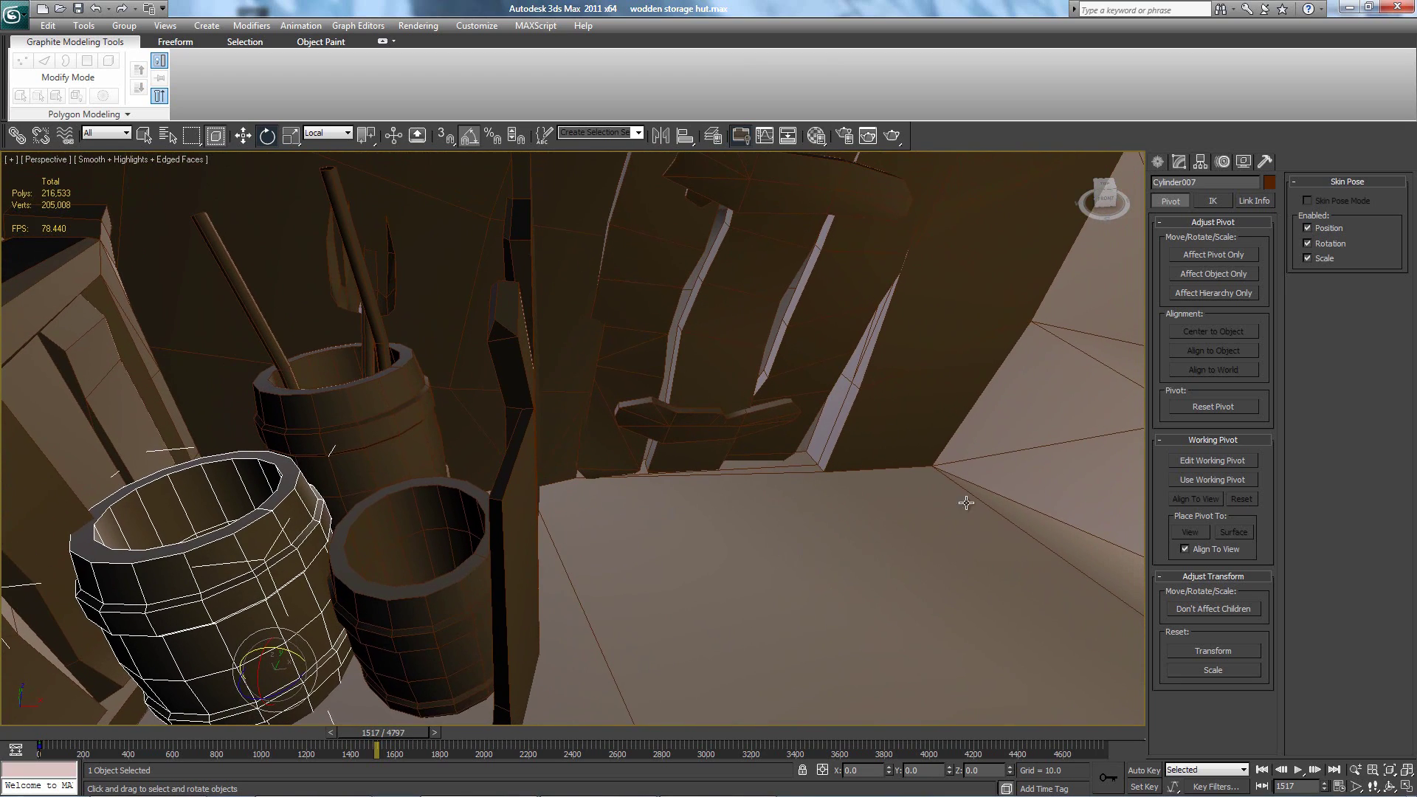
Step: Look around the hut interior and its window opening, and select the long ladder standing outside beside the large wheel
middle_drag(882, 480, 642, 519)
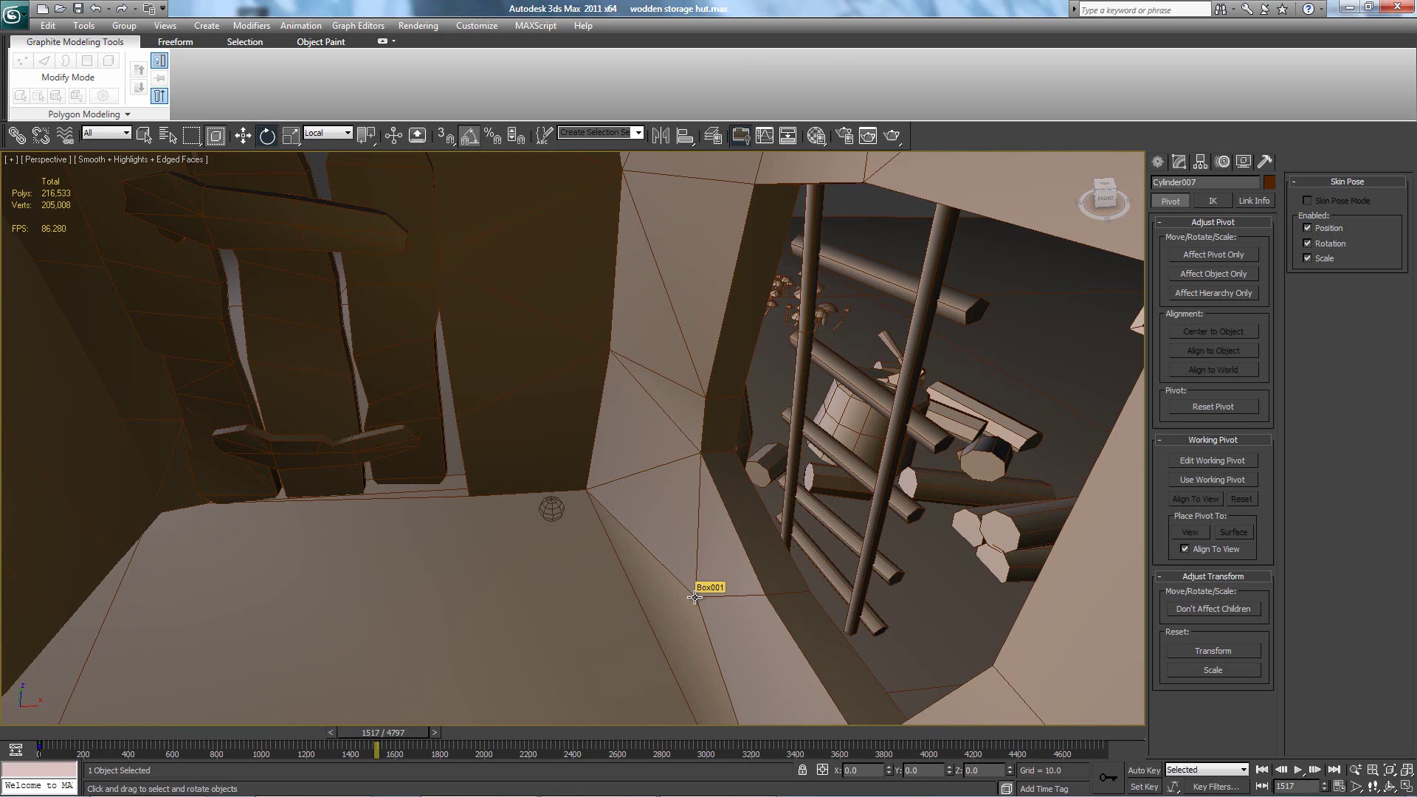
alt+middle_drag(494, 587, 607, 509)
click(626, 505)
alt+middle_drag(310, 448, 519, 530)
click(291, 379)
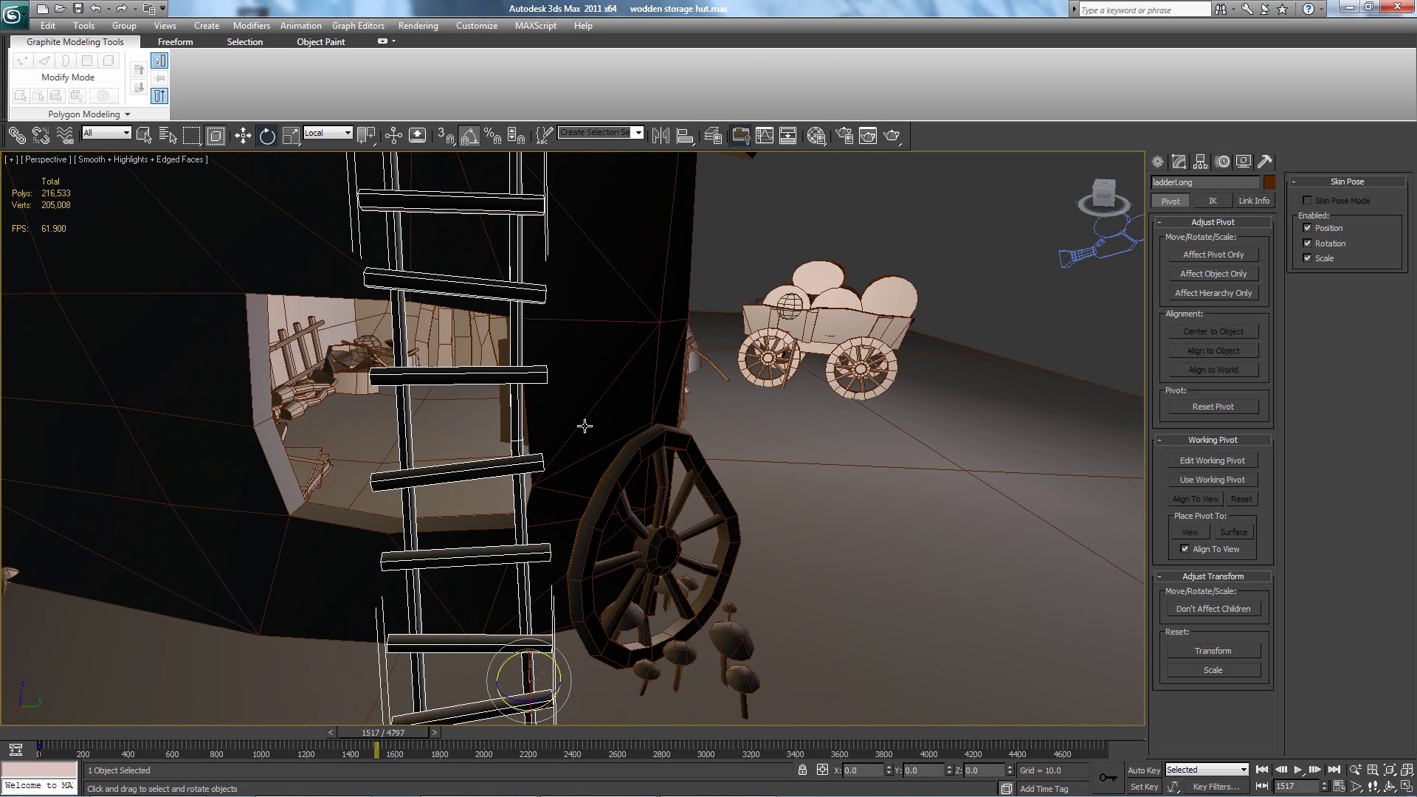
key(2)
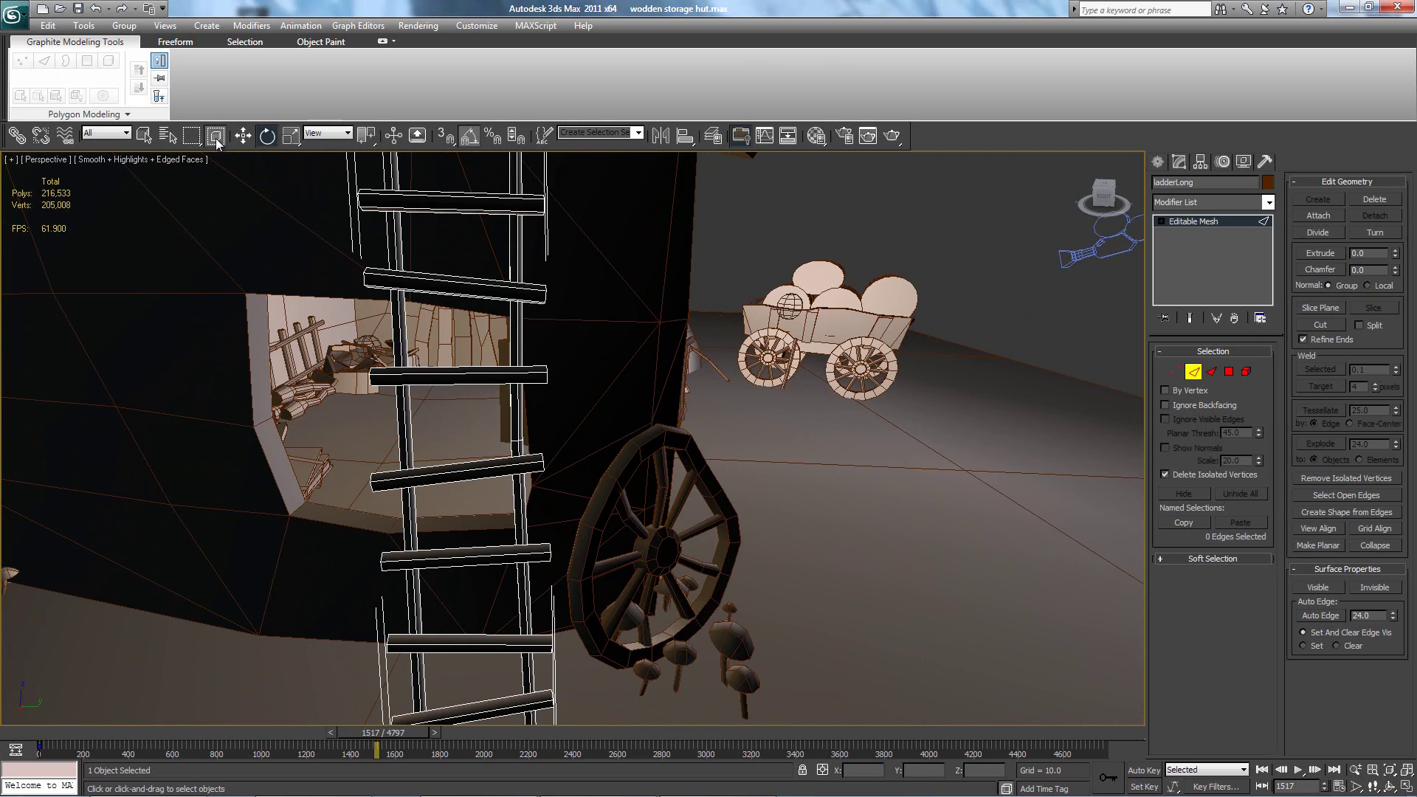
drag(362, 429, 427, 442)
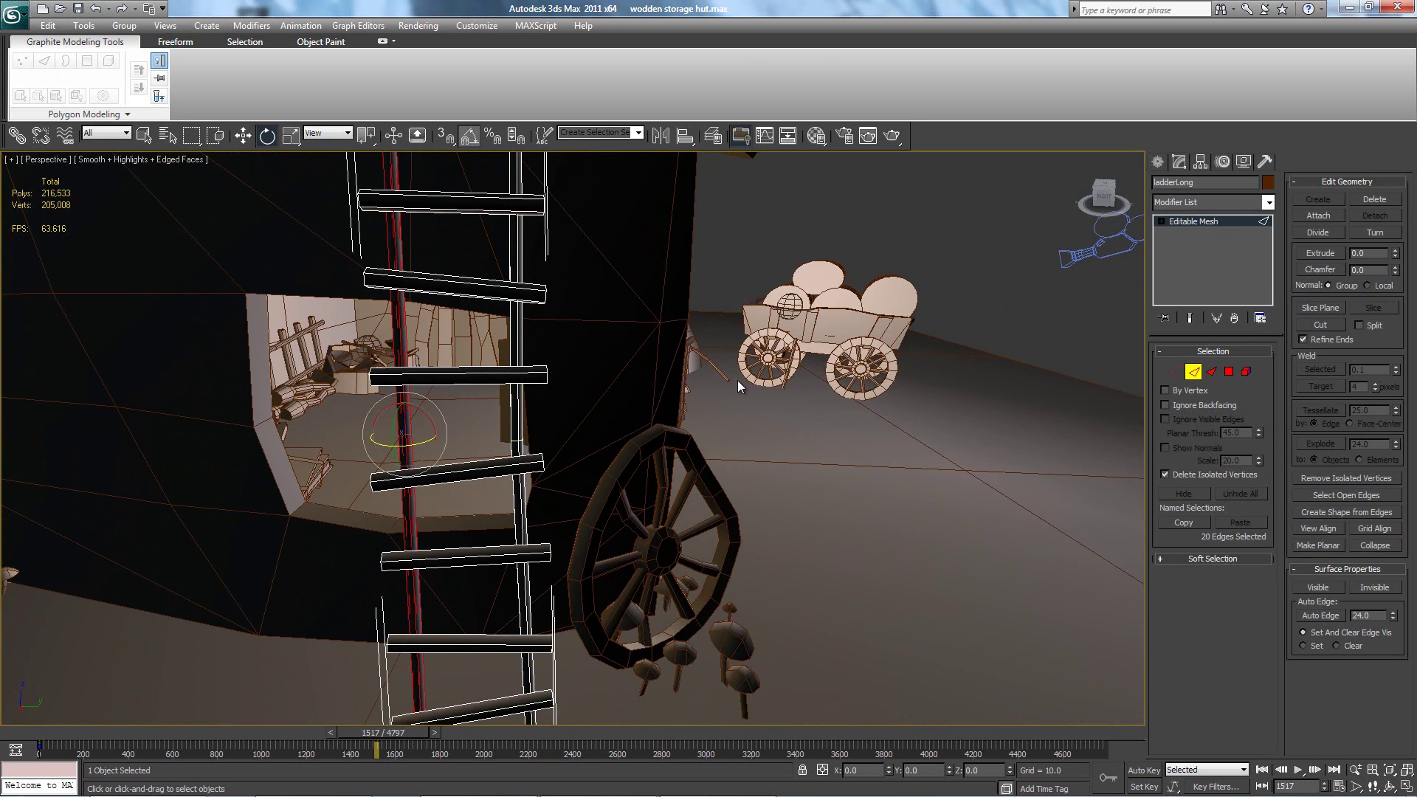
right_click(735, 446)
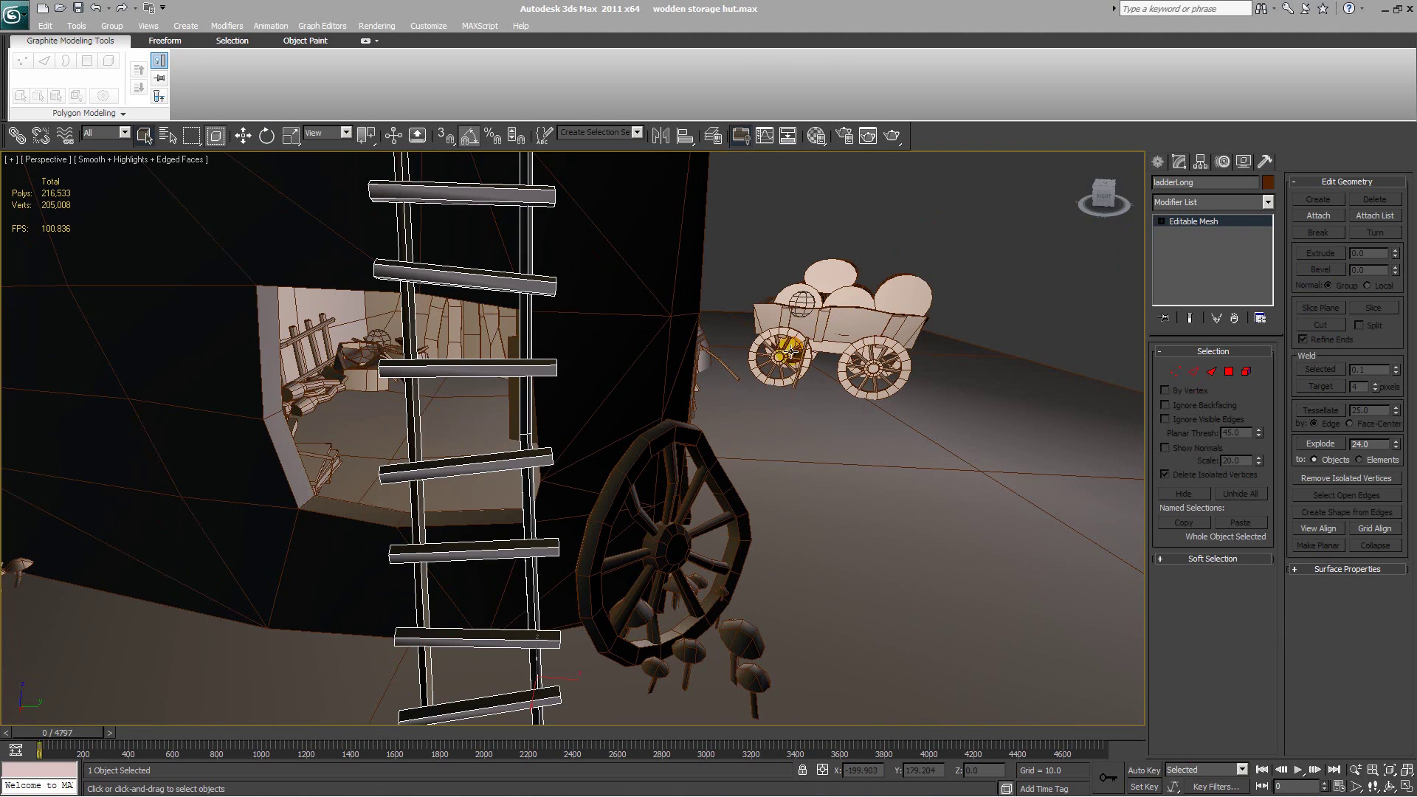
Step: Convert the long ladder from an editable mesh to an Editable Poly
click(1202, 222)
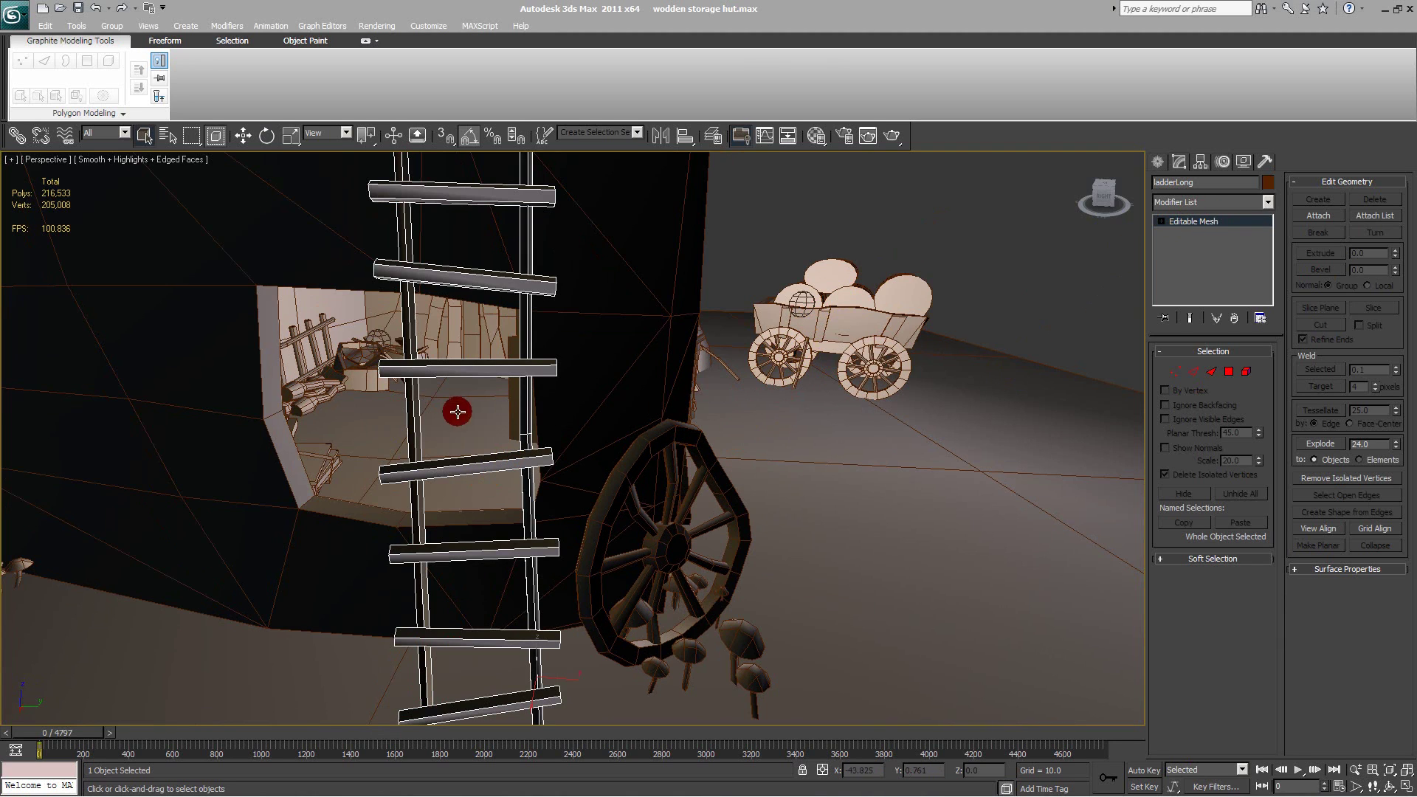
right_click(825, 379)
mouse_move(932, 520)
click(976, 527)
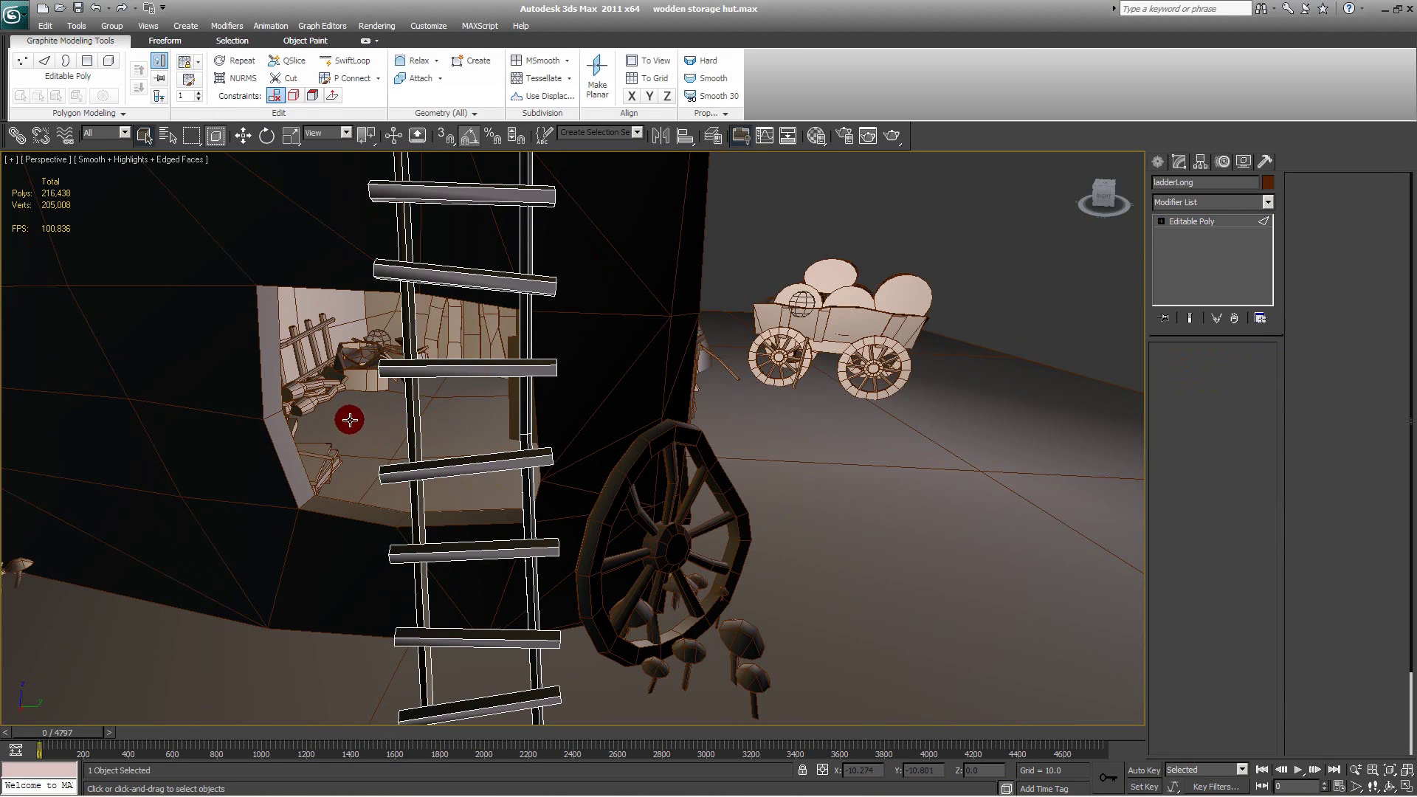
Step: Select the lengthwise edges of the ladder's left rail in front of the hut's window and connect them with one segment
key(2)
drag(377, 434, 545, 418)
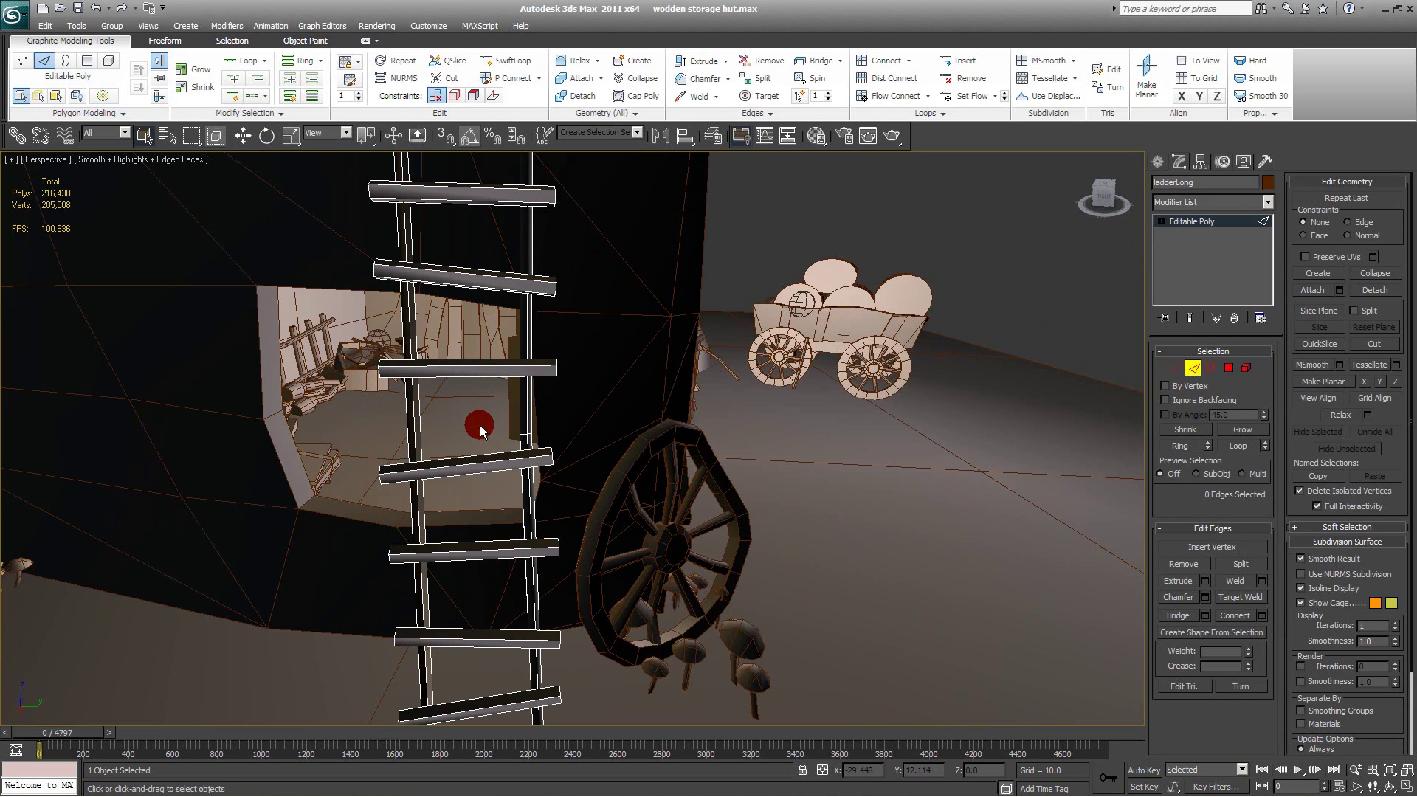
click(216, 135)
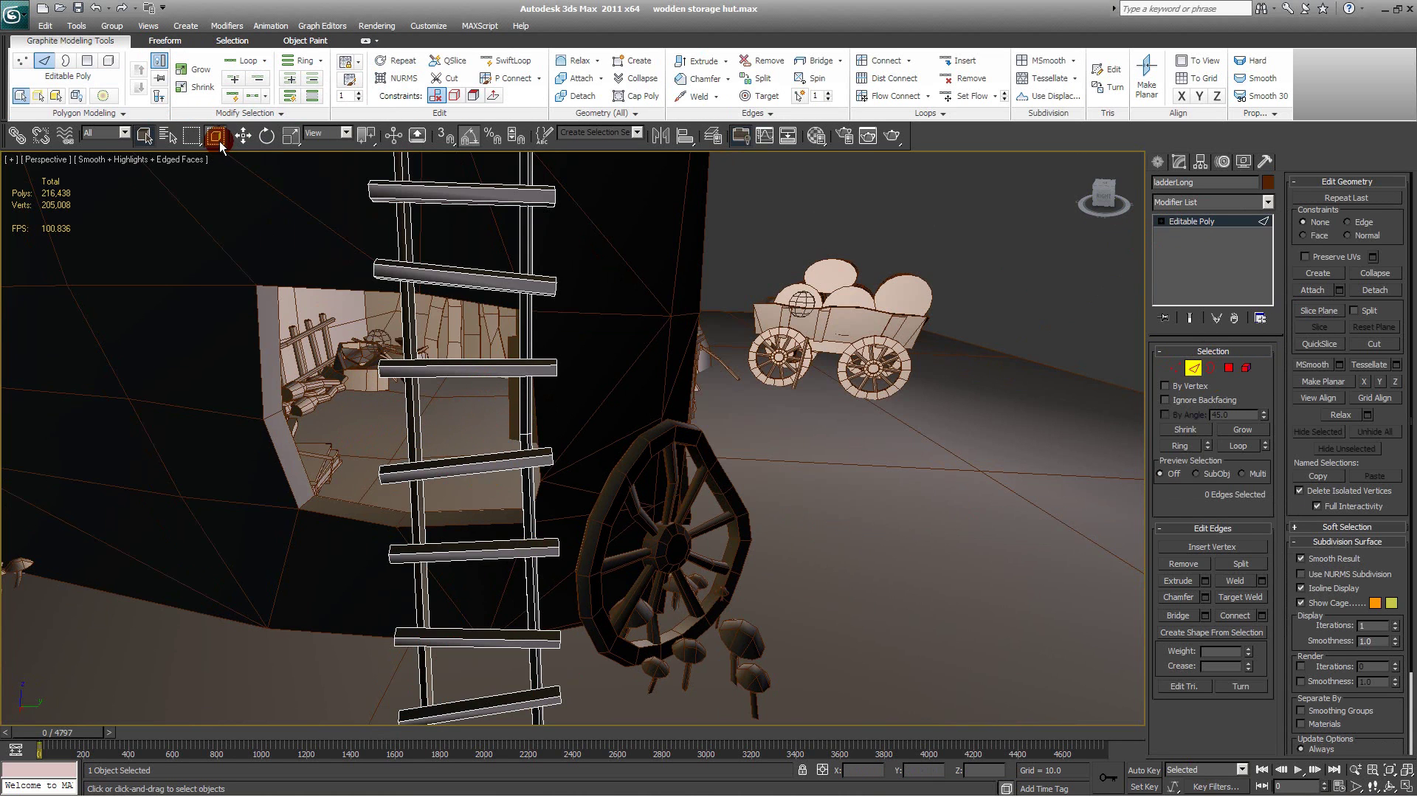
double_click(425, 412)
click(1261, 619)
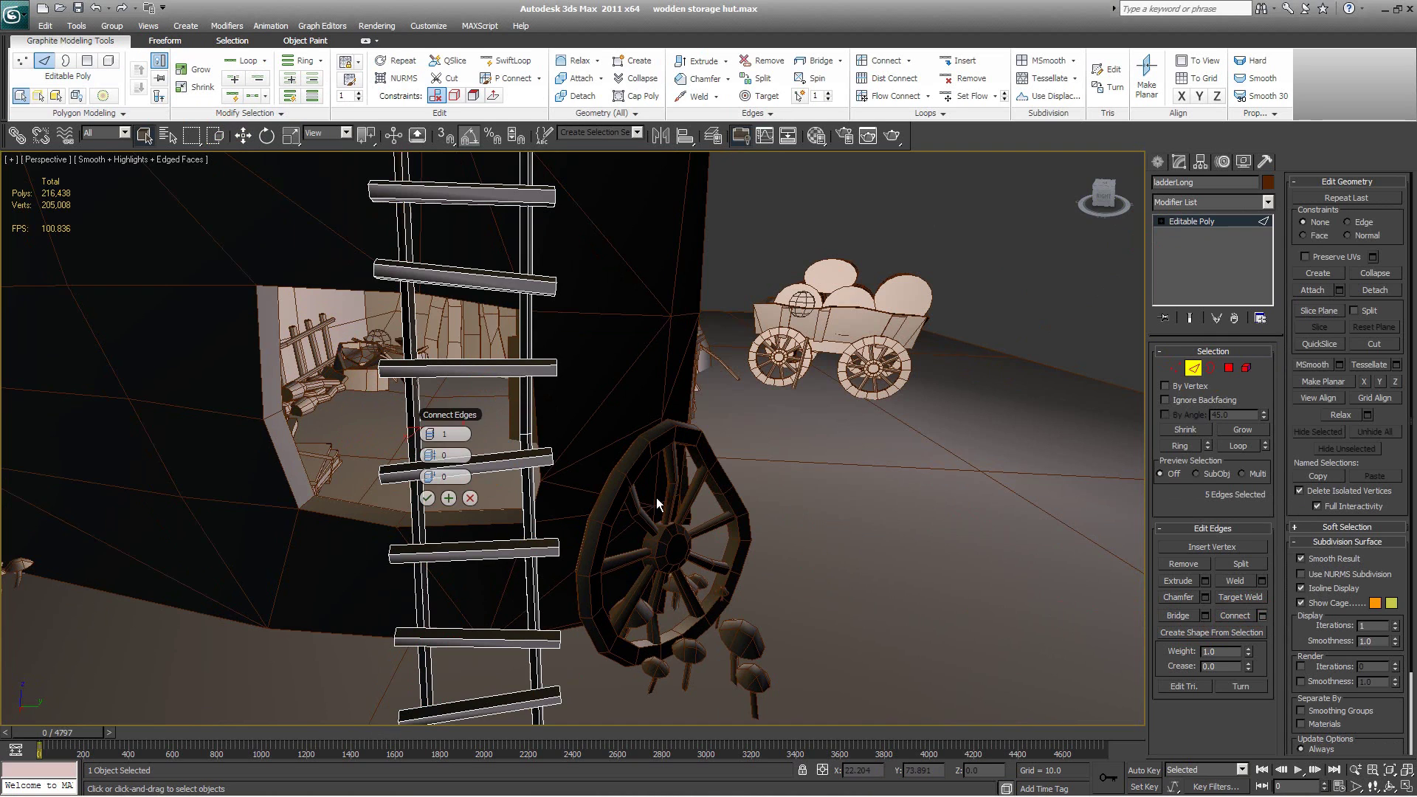
click(428, 480)
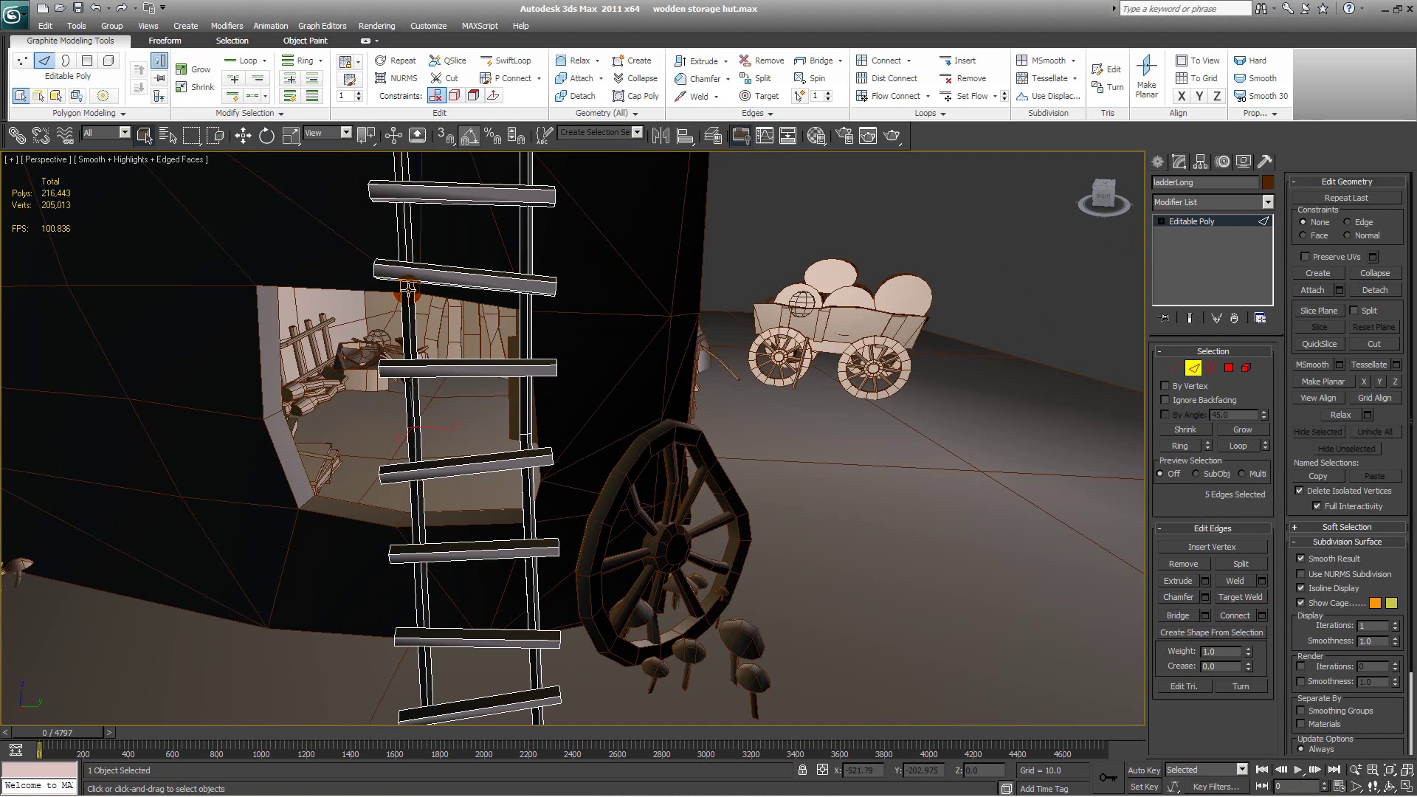
Step: Shift the new edge loop on the ladder's left rail slightly sideways along Y and check the rail's shape
alt+middle_drag(370, 459, 487, 457)
key(w)
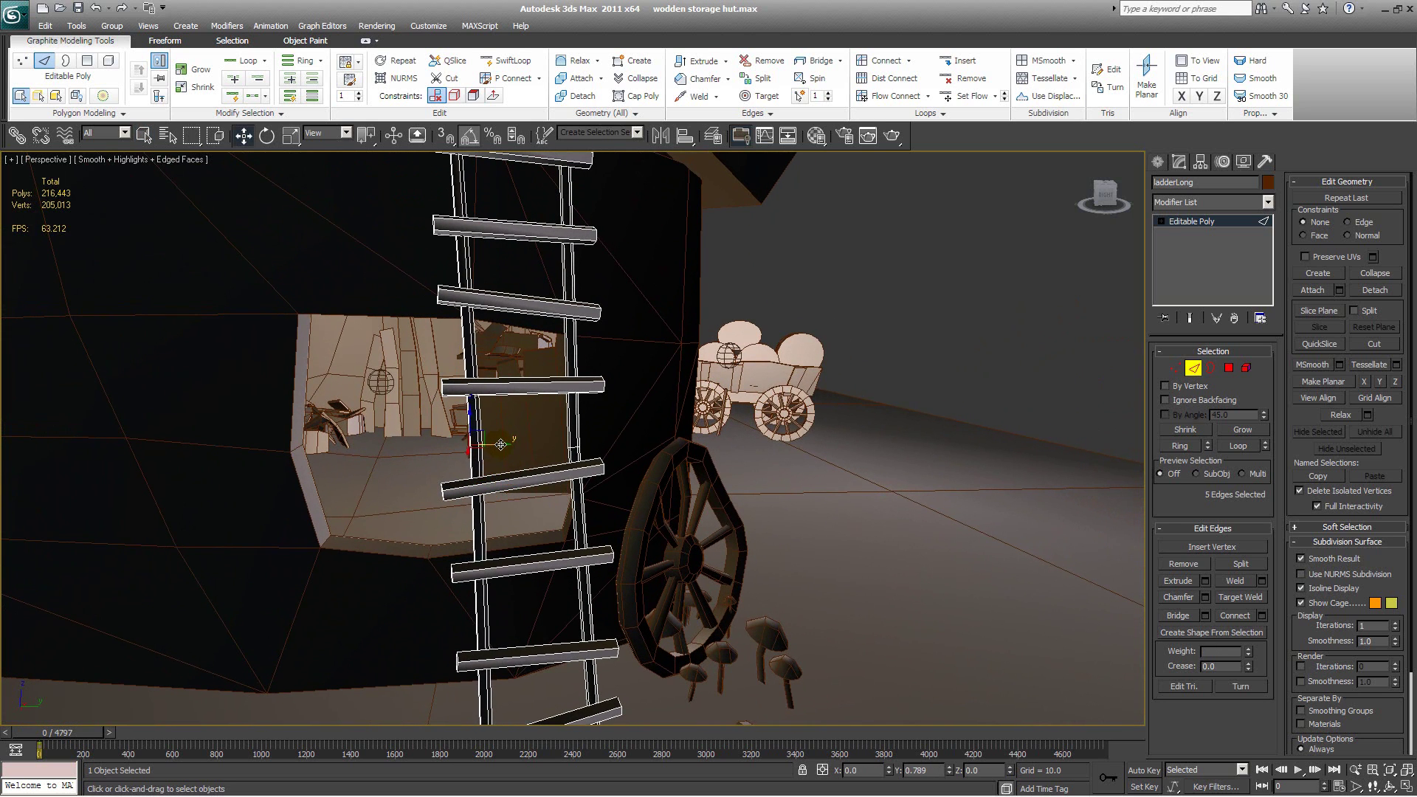
drag(501, 444, 486, 448)
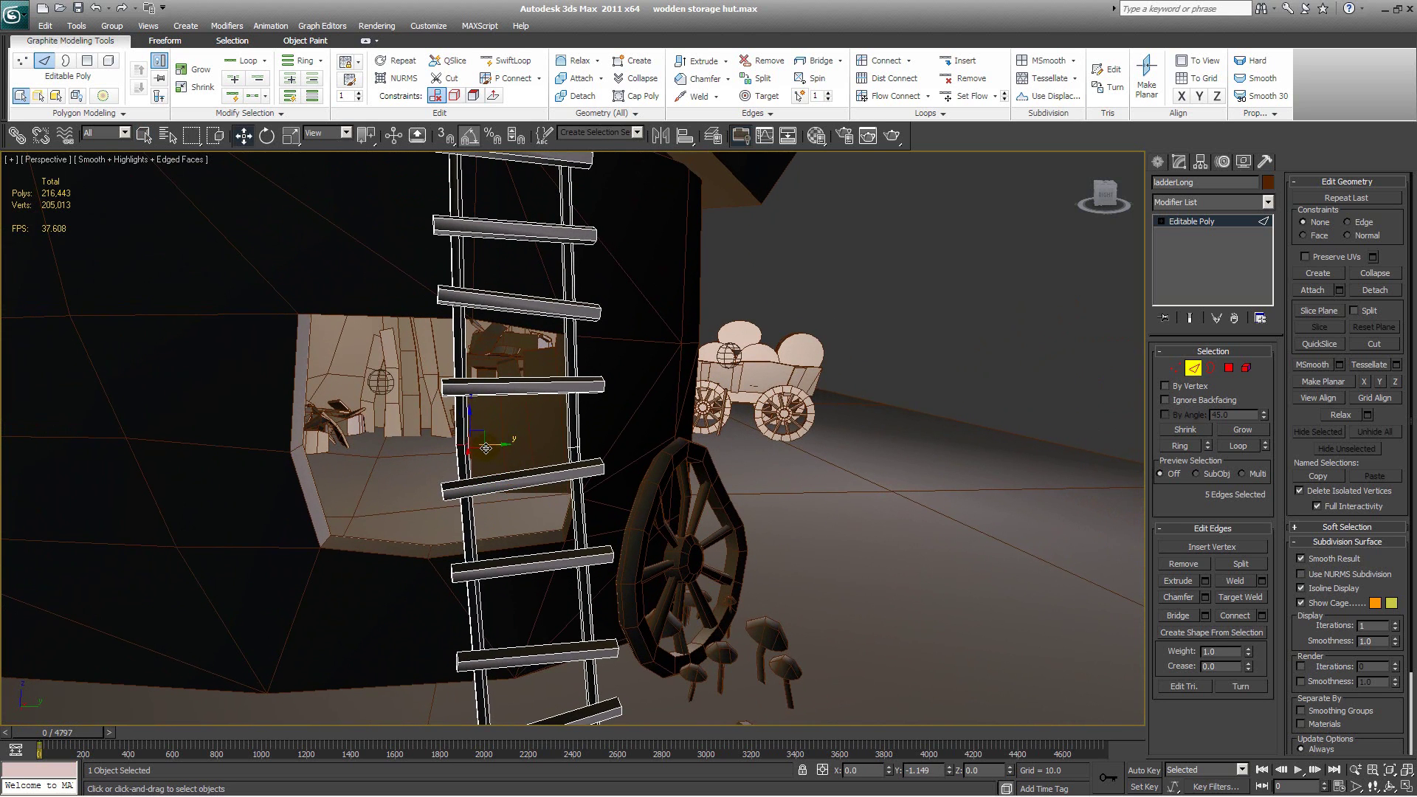
alt+middle_drag(485, 448, 413, 365)
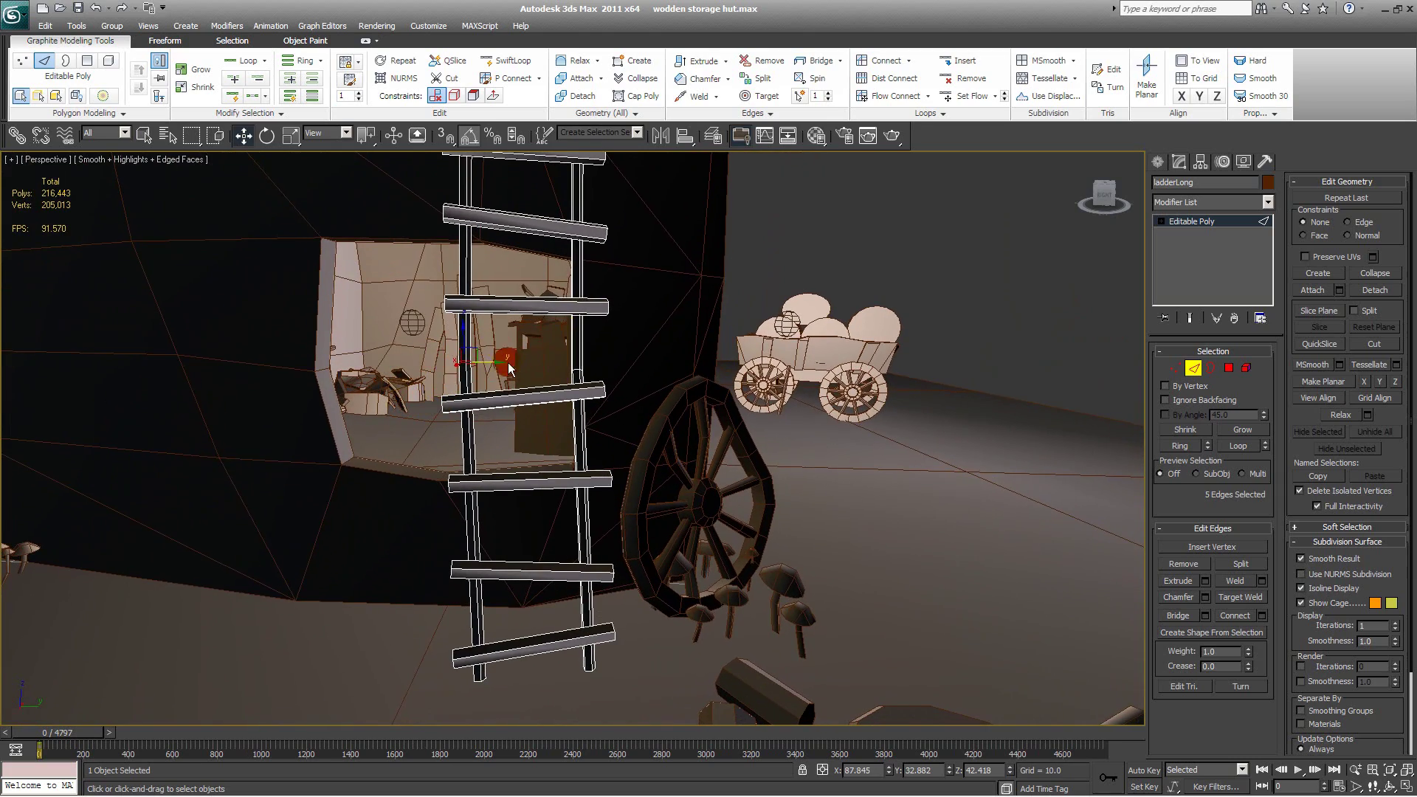
middle_drag(684, 358, 662, 380)
middle_drag(620, 410, 560, 401)
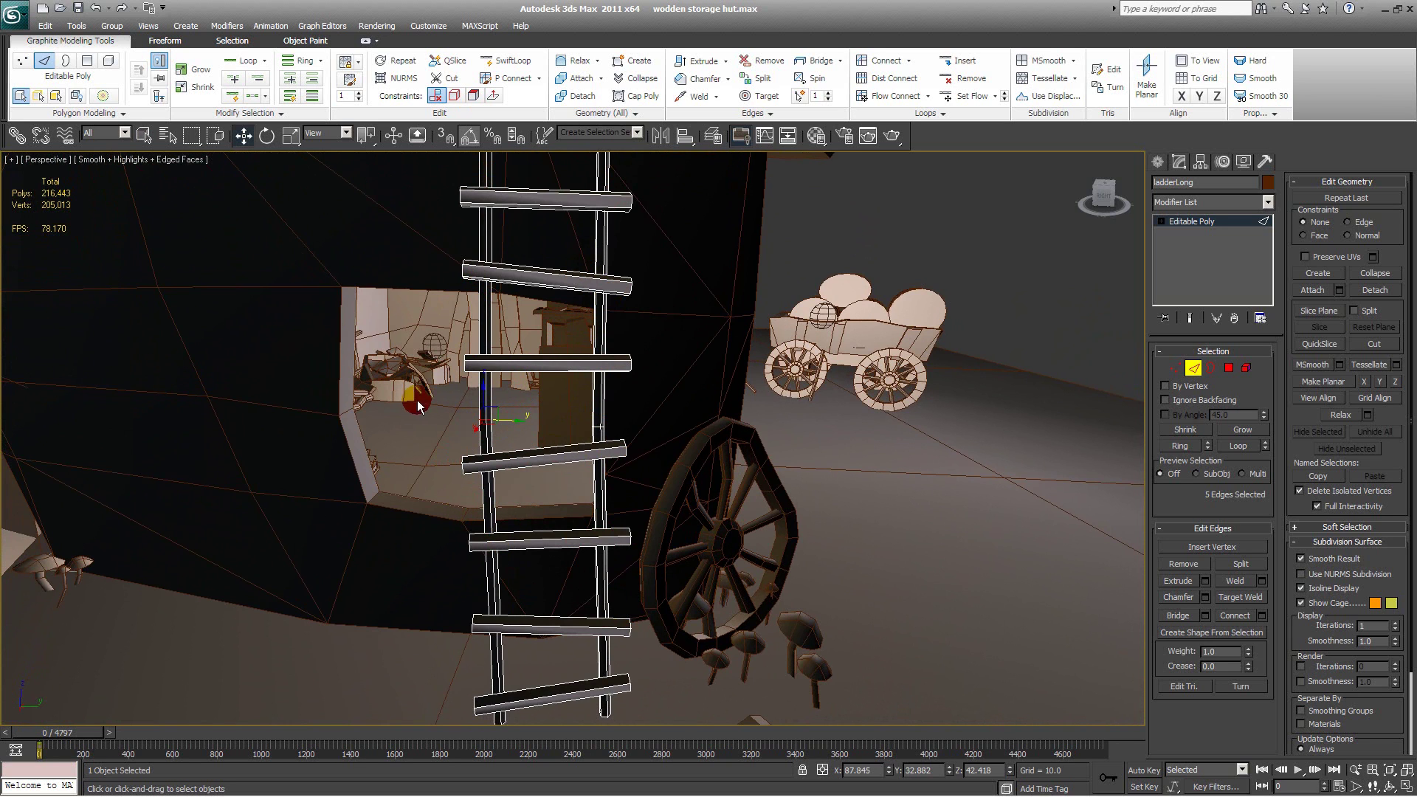
Step: Leave edge editing on the ladder and save the scene
click(1192, 371)
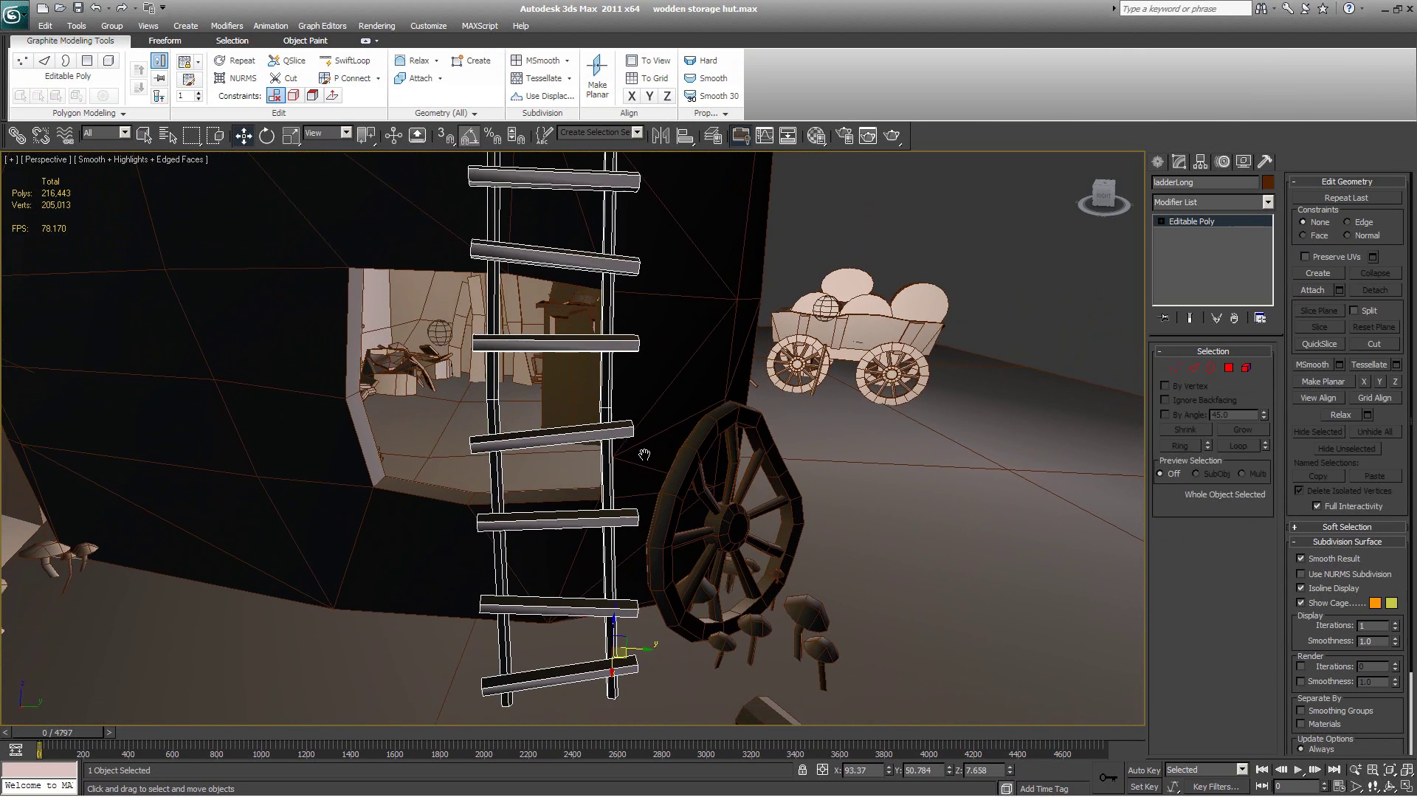
middle_drag(650, 443, 673, 442)
key(ctrl+s)
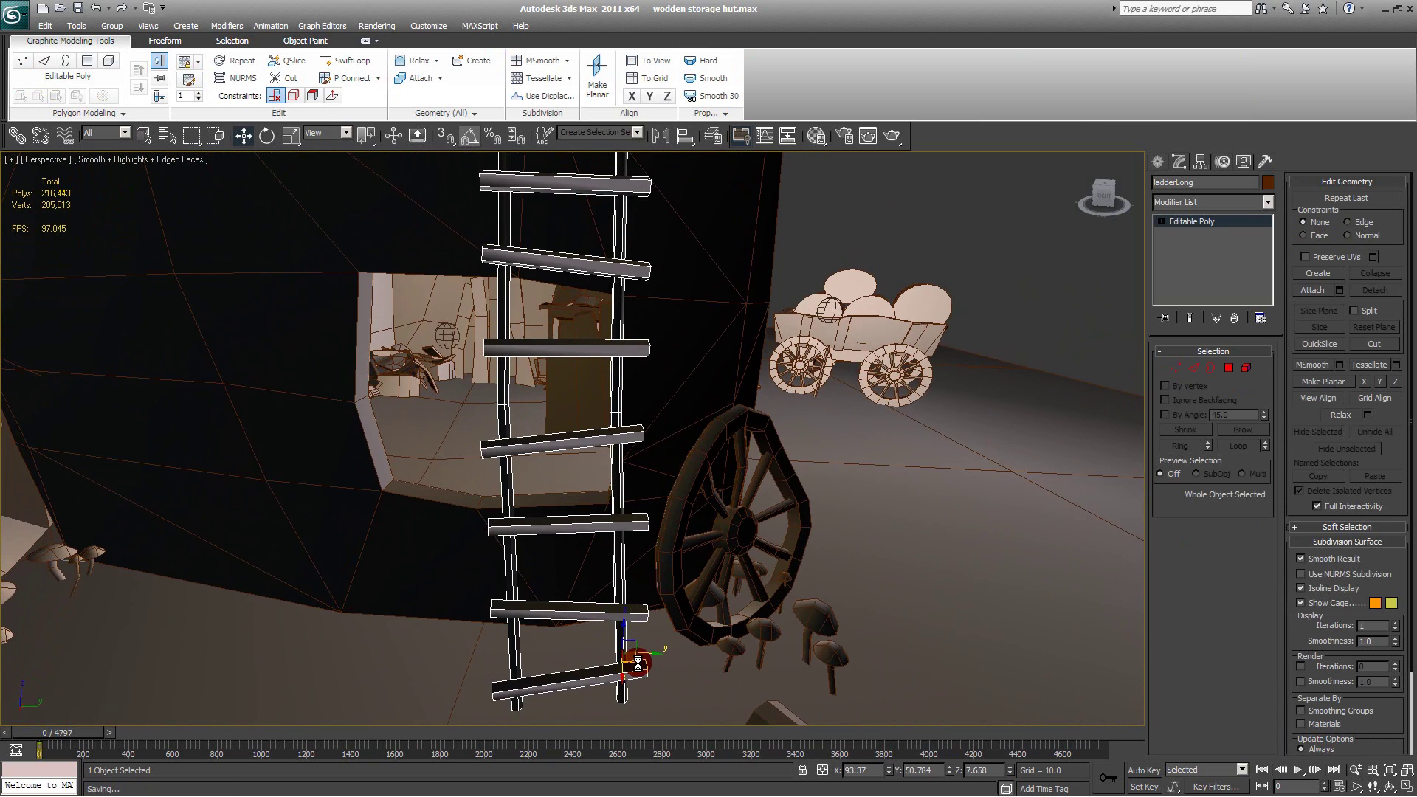
Step: Mirror the long ladder on the Y axis with No Clone
click(663, 138)
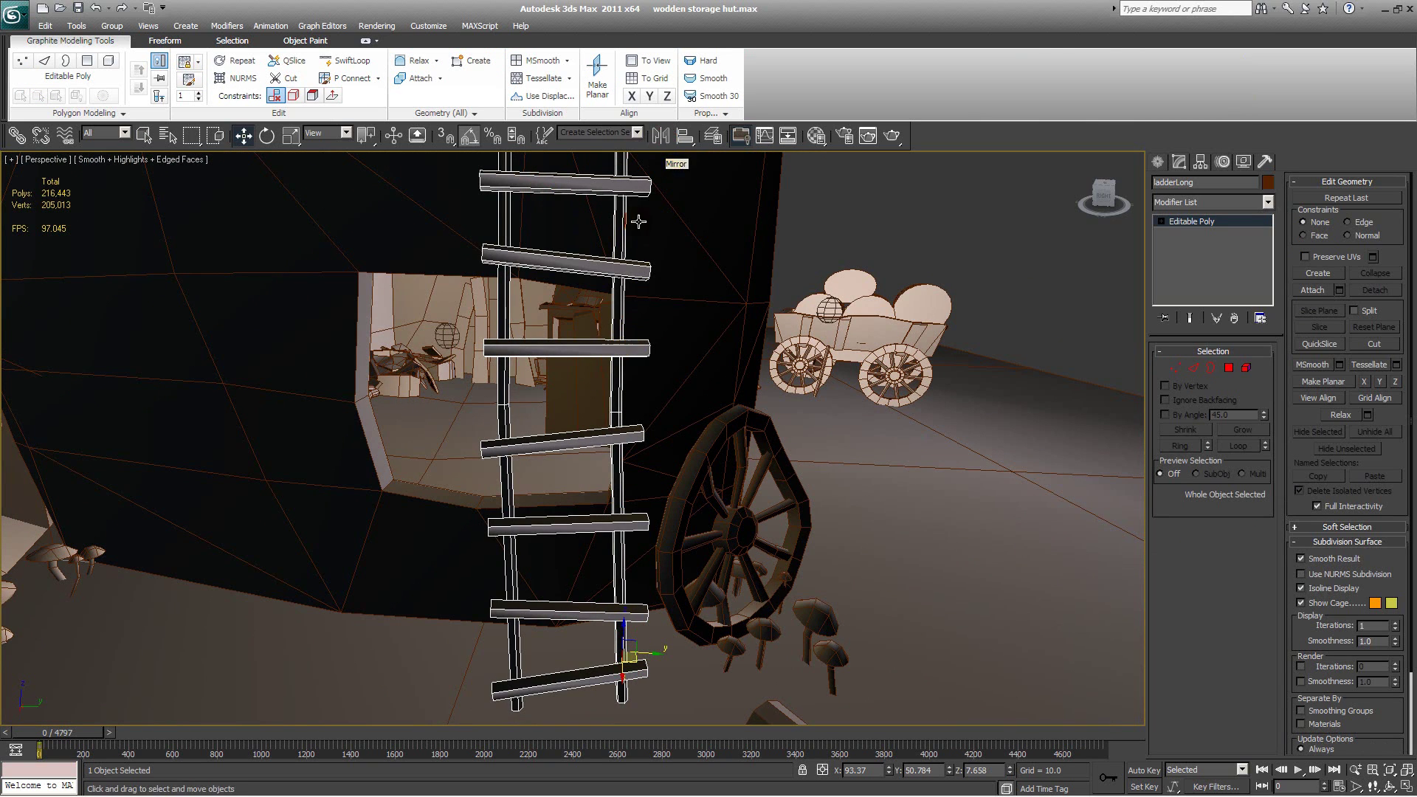
click(683, 336)
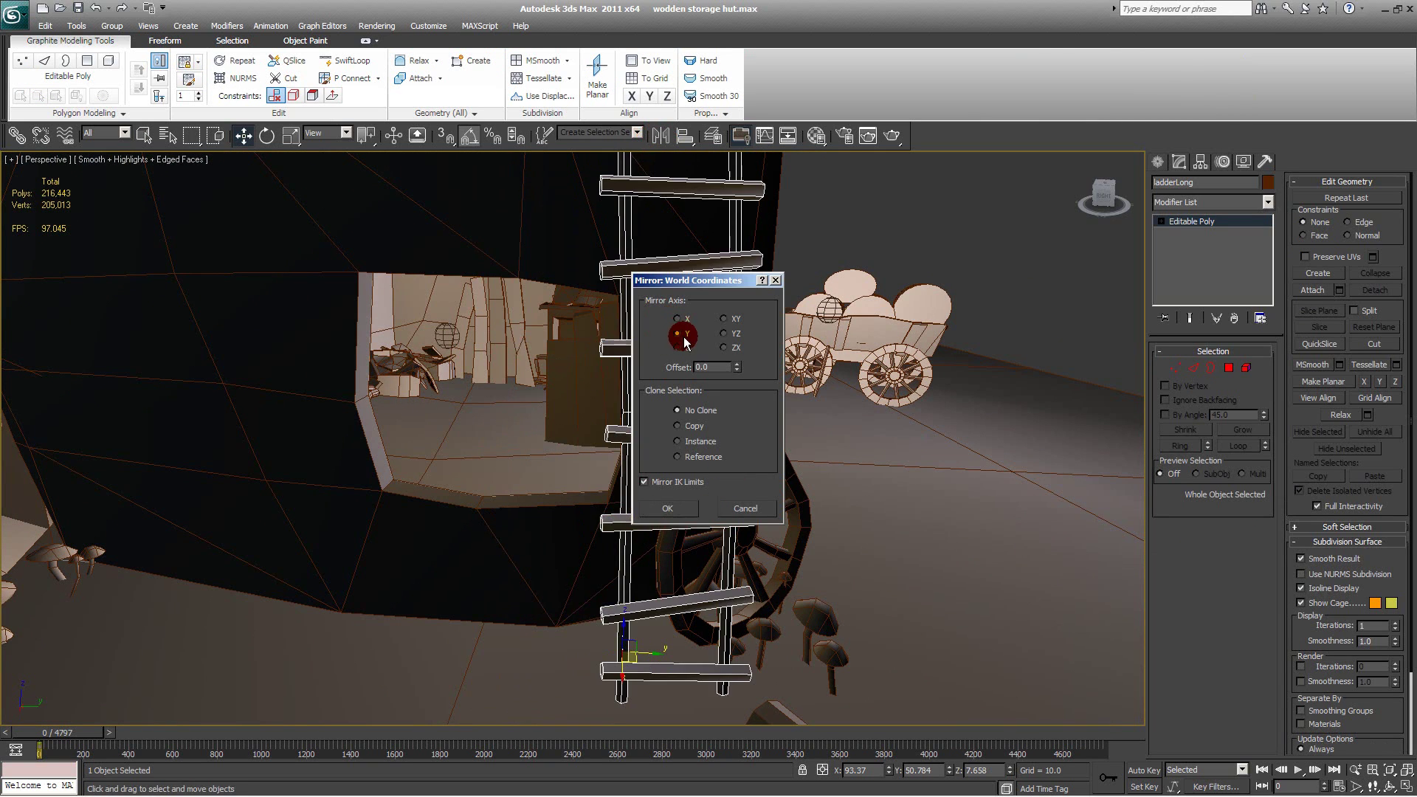
drag(677, 283, 880, 262)
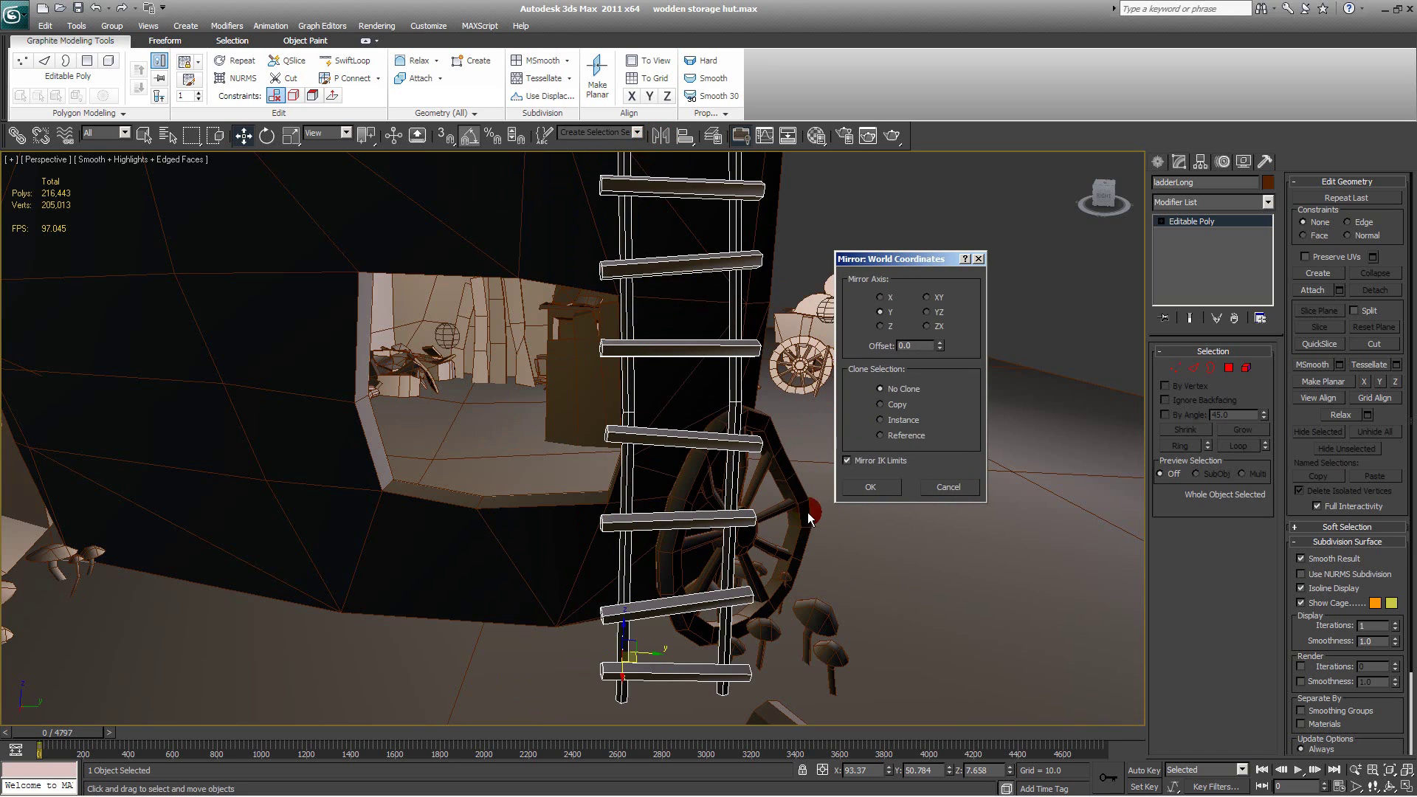
click(861, 489)
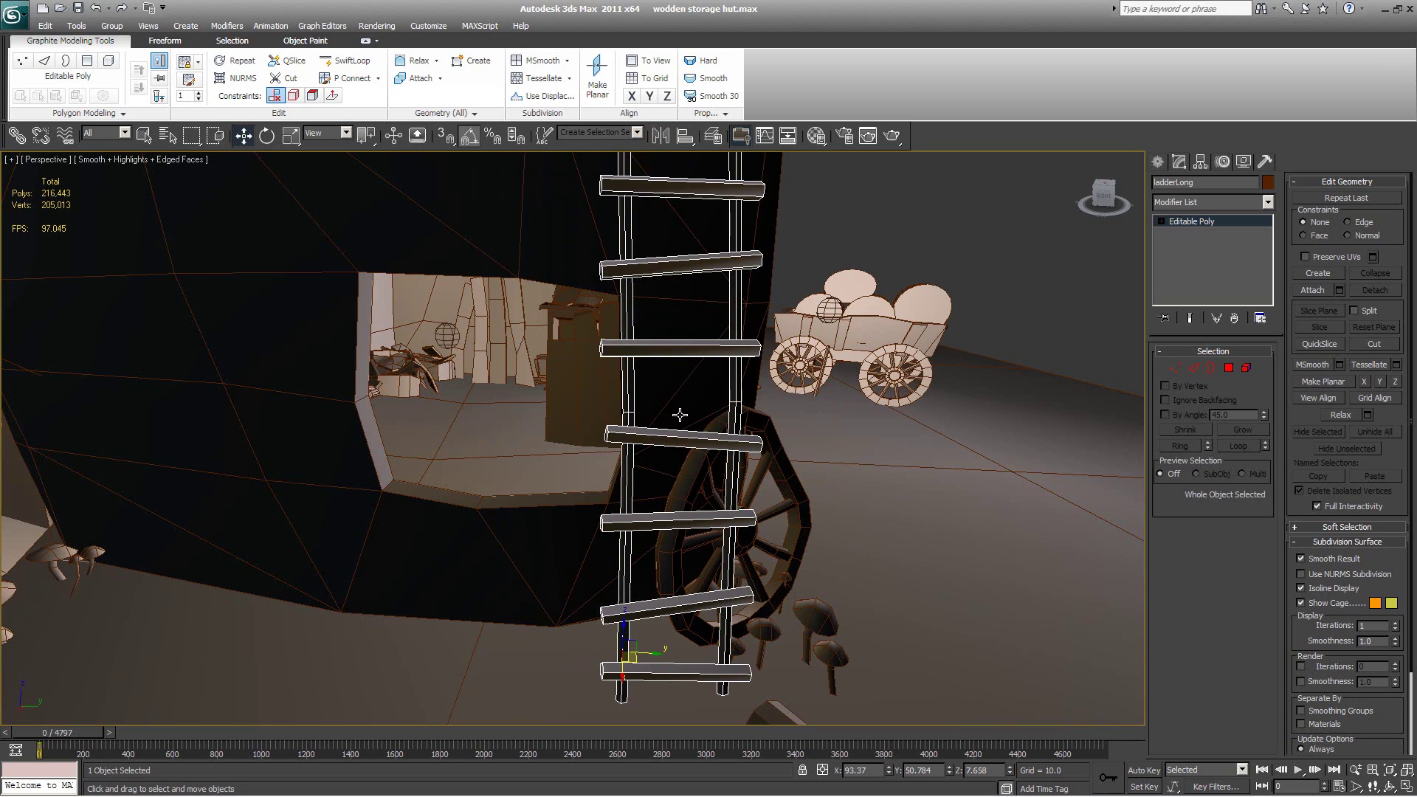
Step: Mirror the long ladder on the Y axis as a Copy and move the copy along Y, clear of the original
click(660, 135)
click(692, 511)
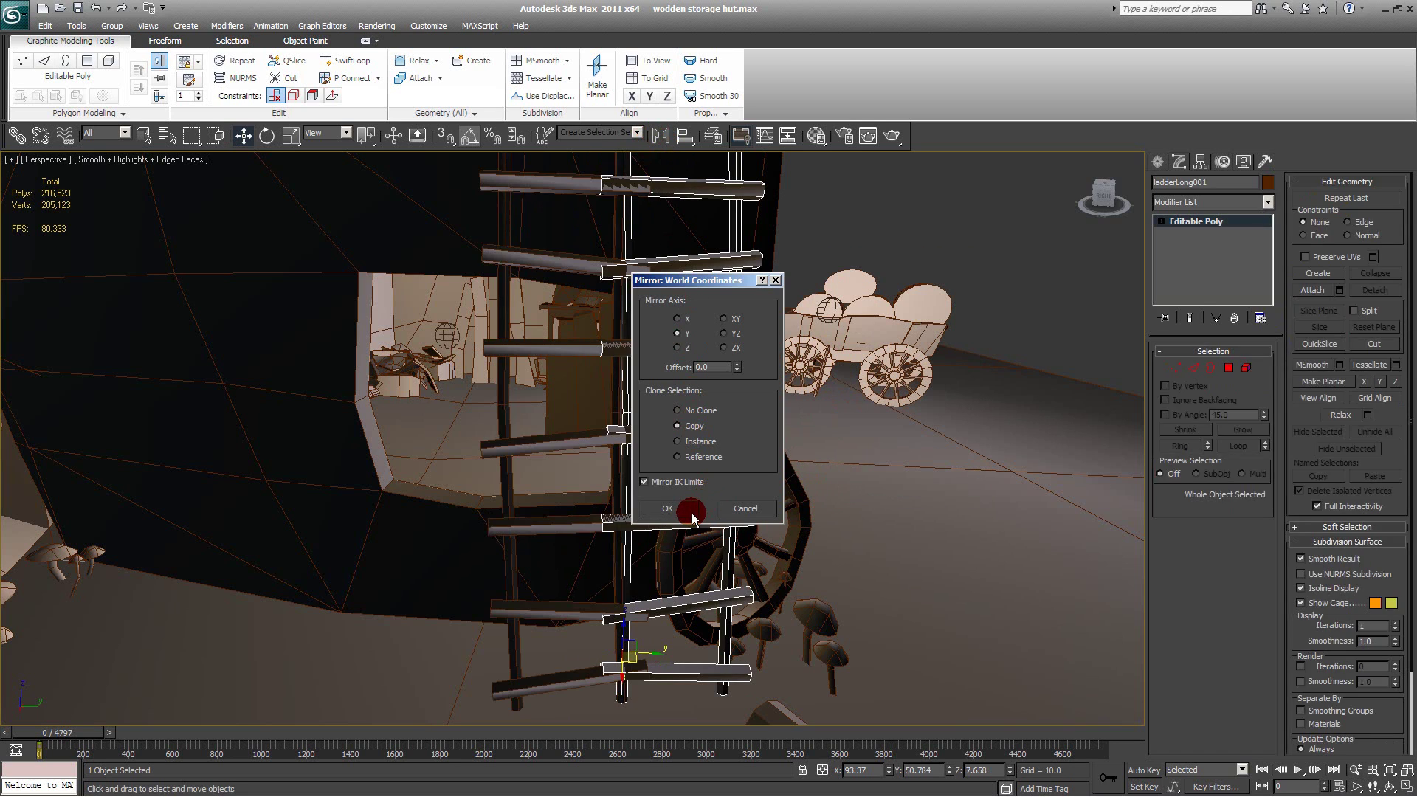
drag(656, 657, 709, 655)
Step: Rotate one middle rung of the mirrored ladder as an element so it slopes the opposite way, and select the rung above
key(5)
click(798, 443)
key(e)
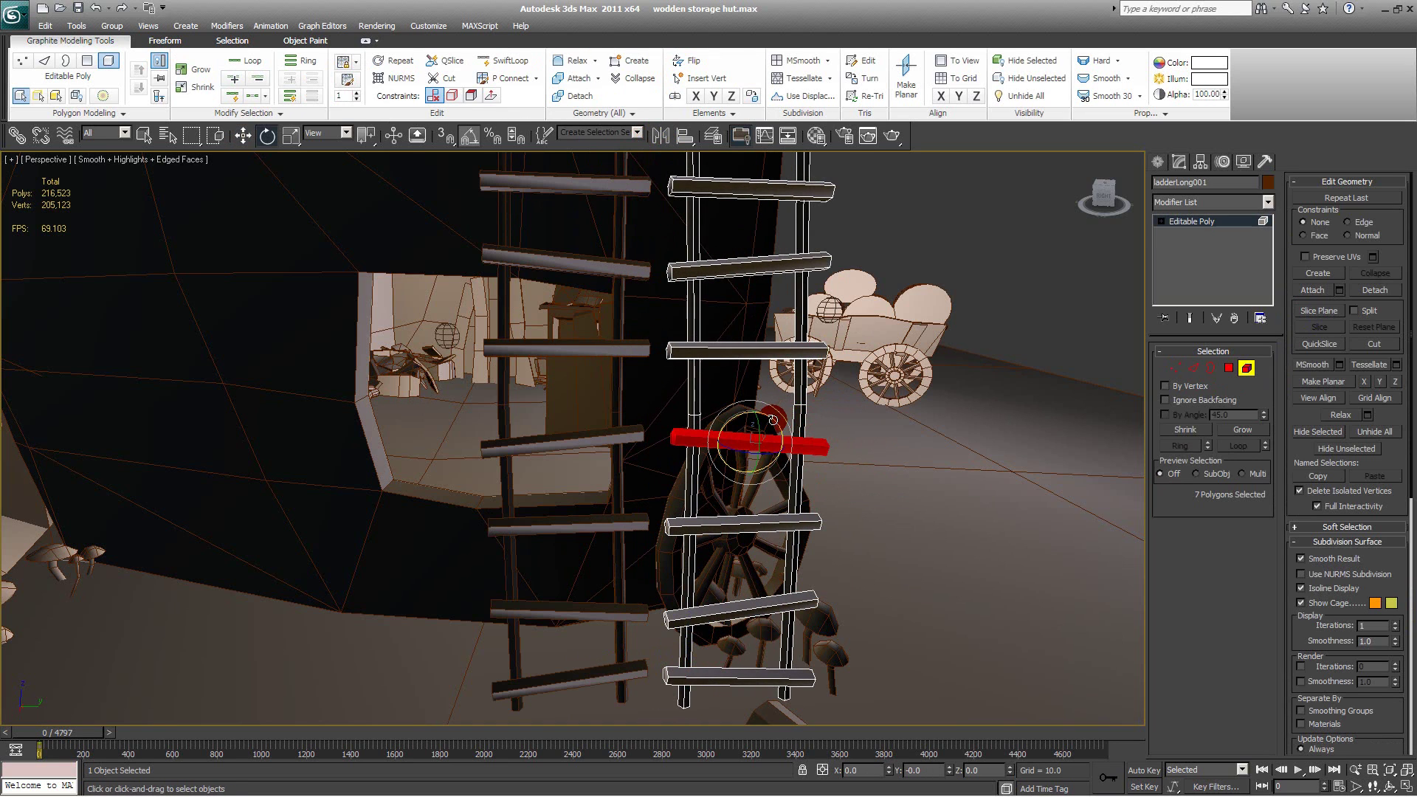
drag(772, 420, 761, 400)
click(782, 353)
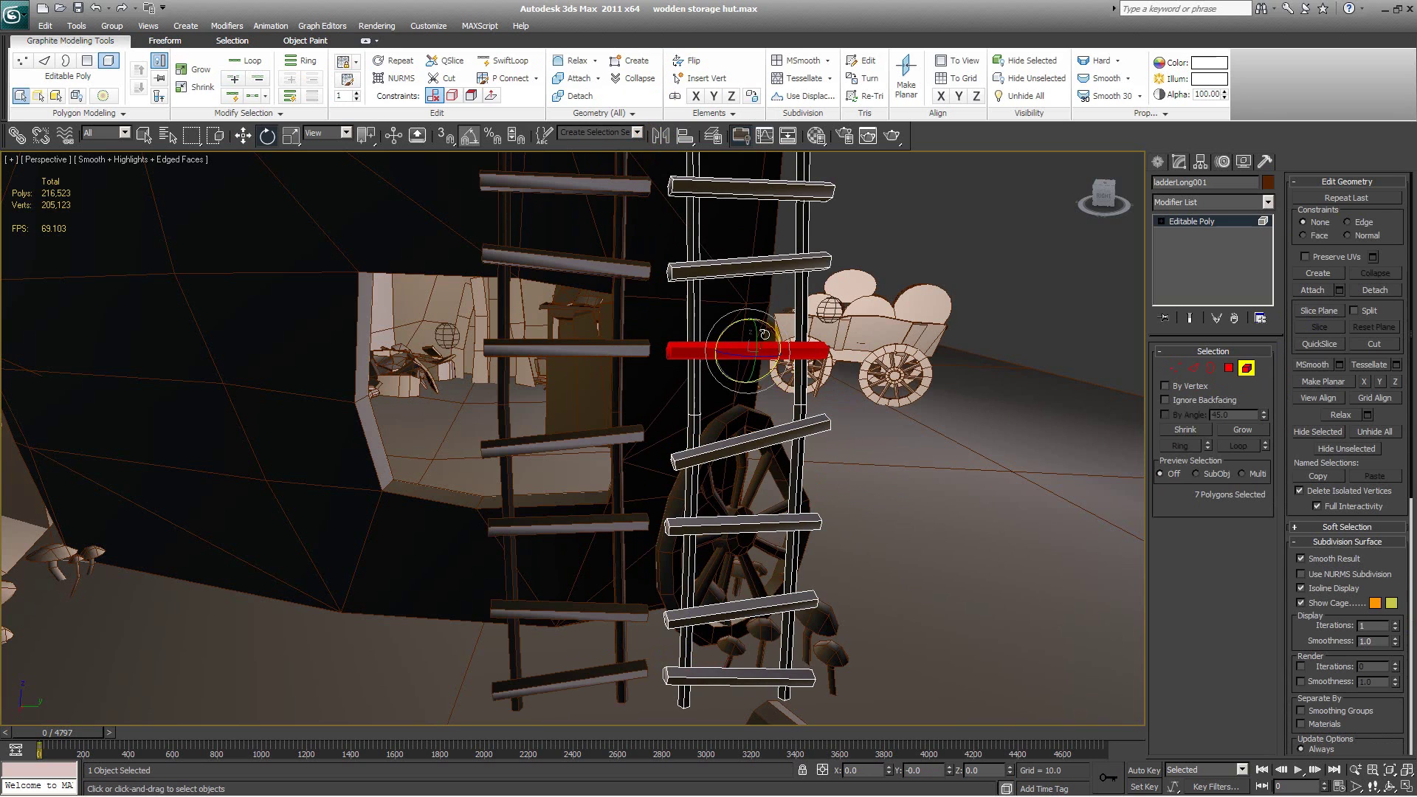
Step: Connect the tilted rung's long edges with one segment and lower the new loop to bend the rung in its middle
key(2)
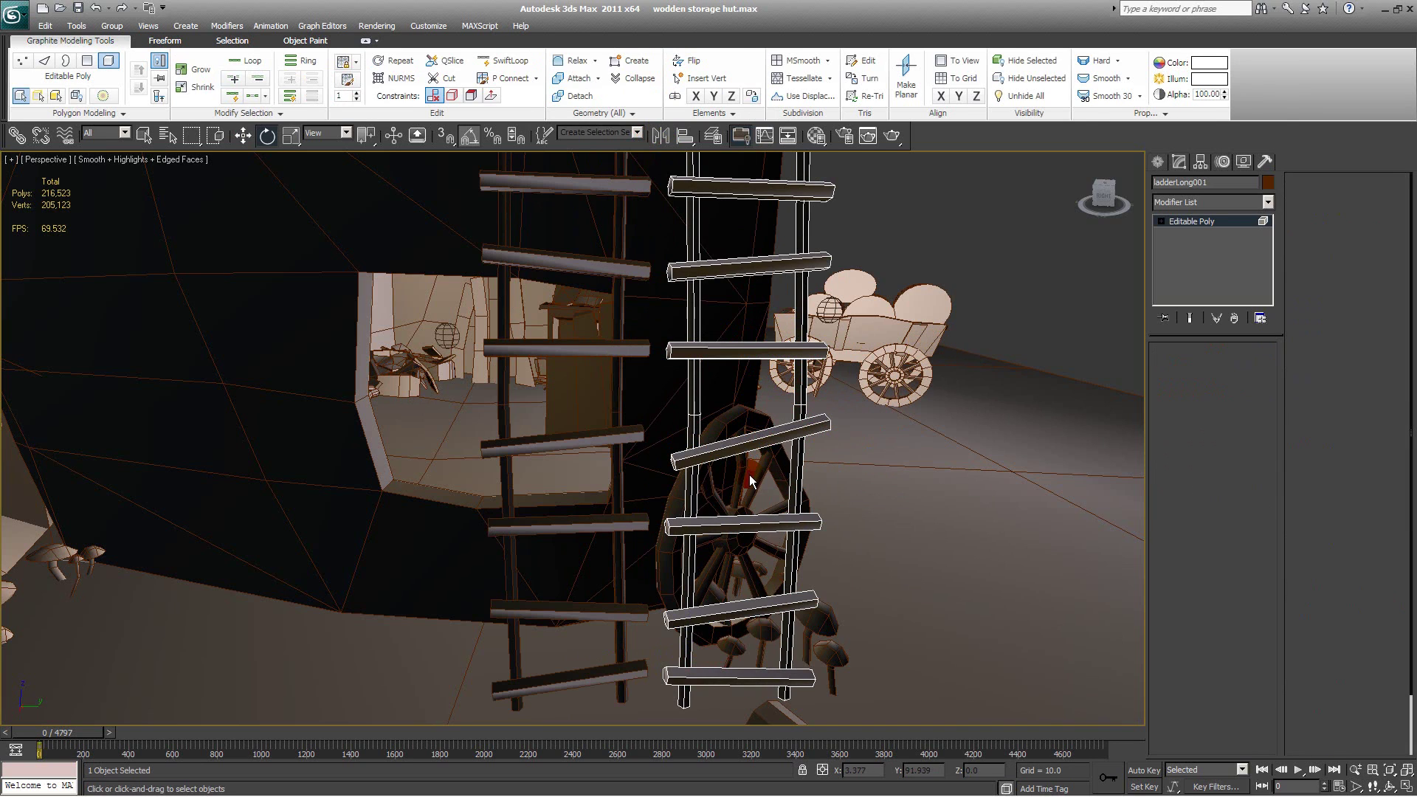
drag(761, 426, 750, 477)
click(1262, 616)
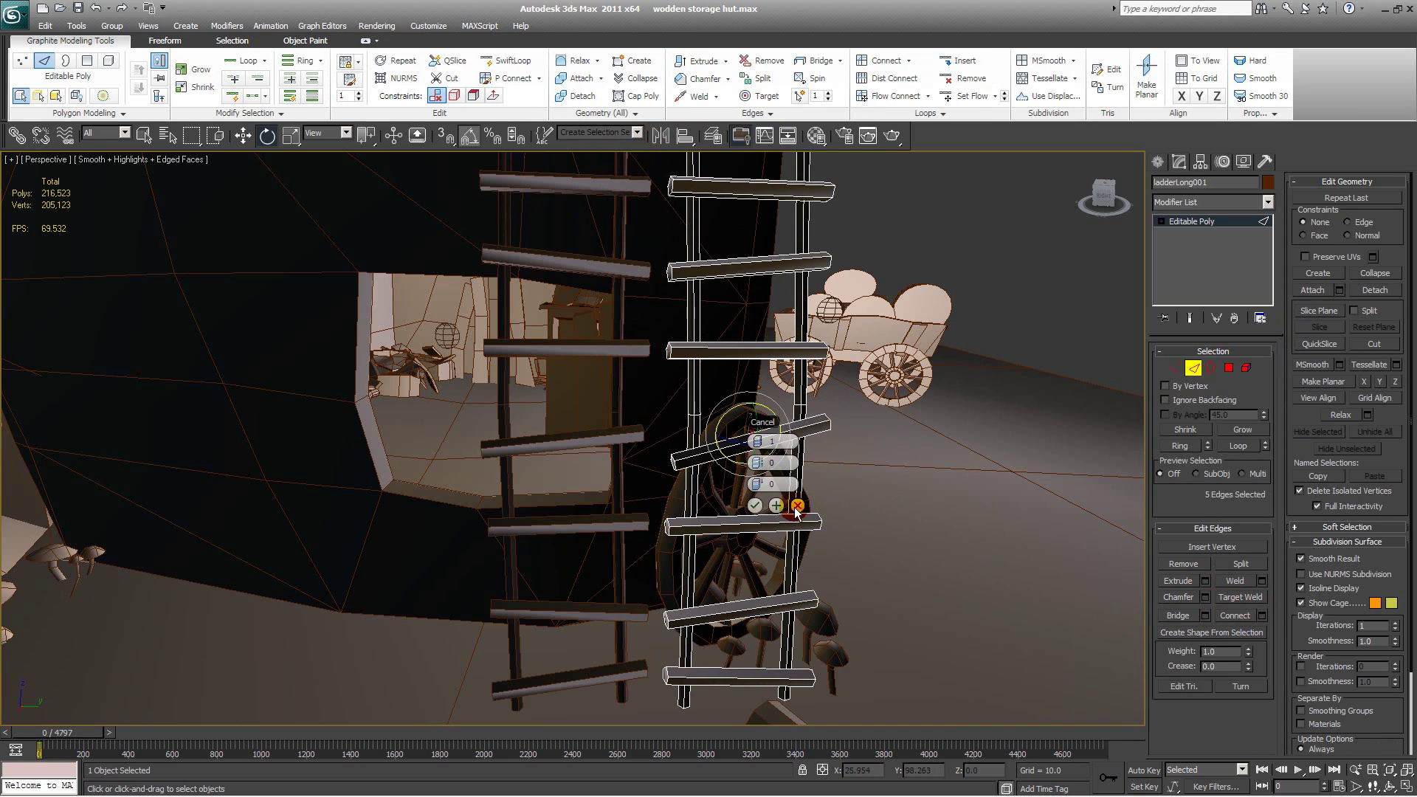
click(759, 506)
key(w)
drag(754, 413, 755, 428)
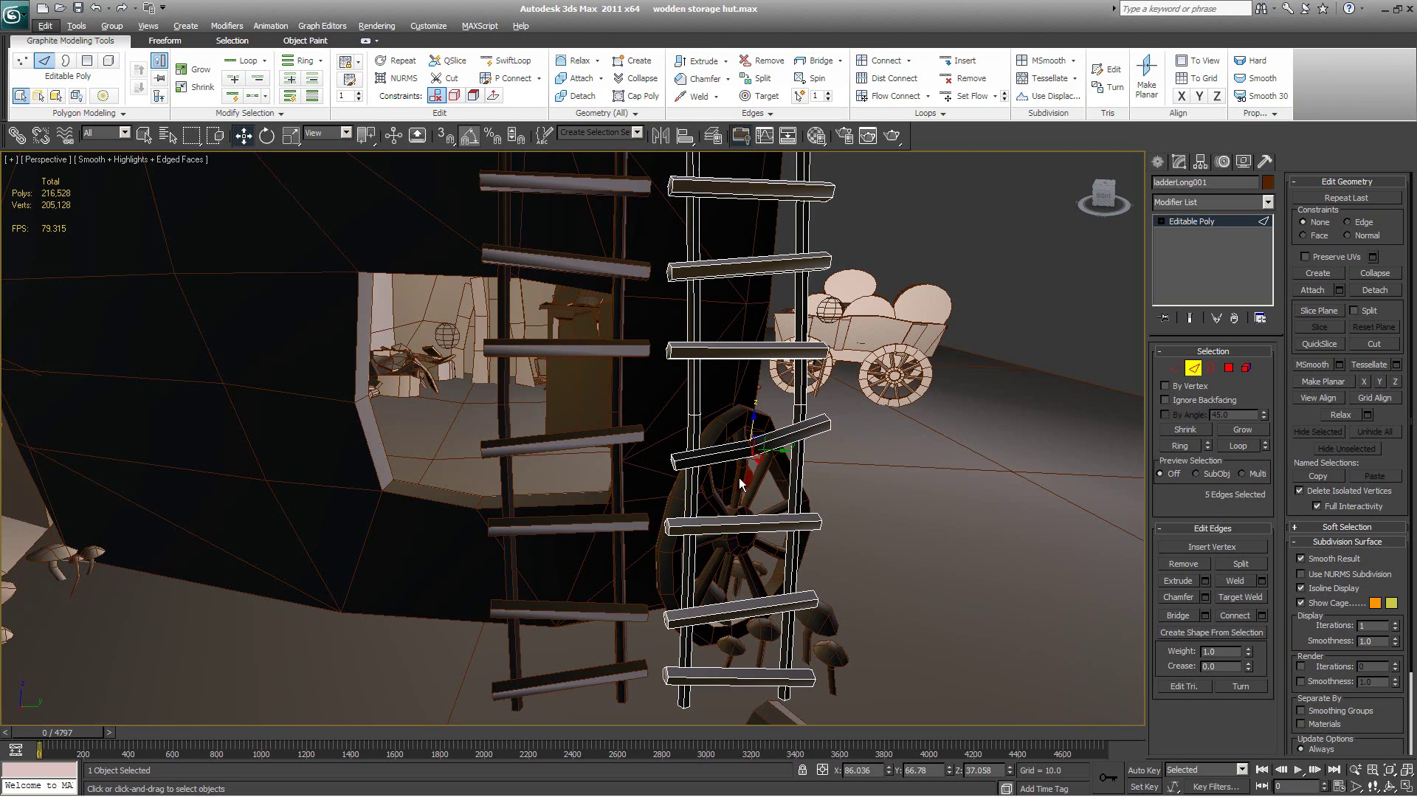
click(1194, 368)
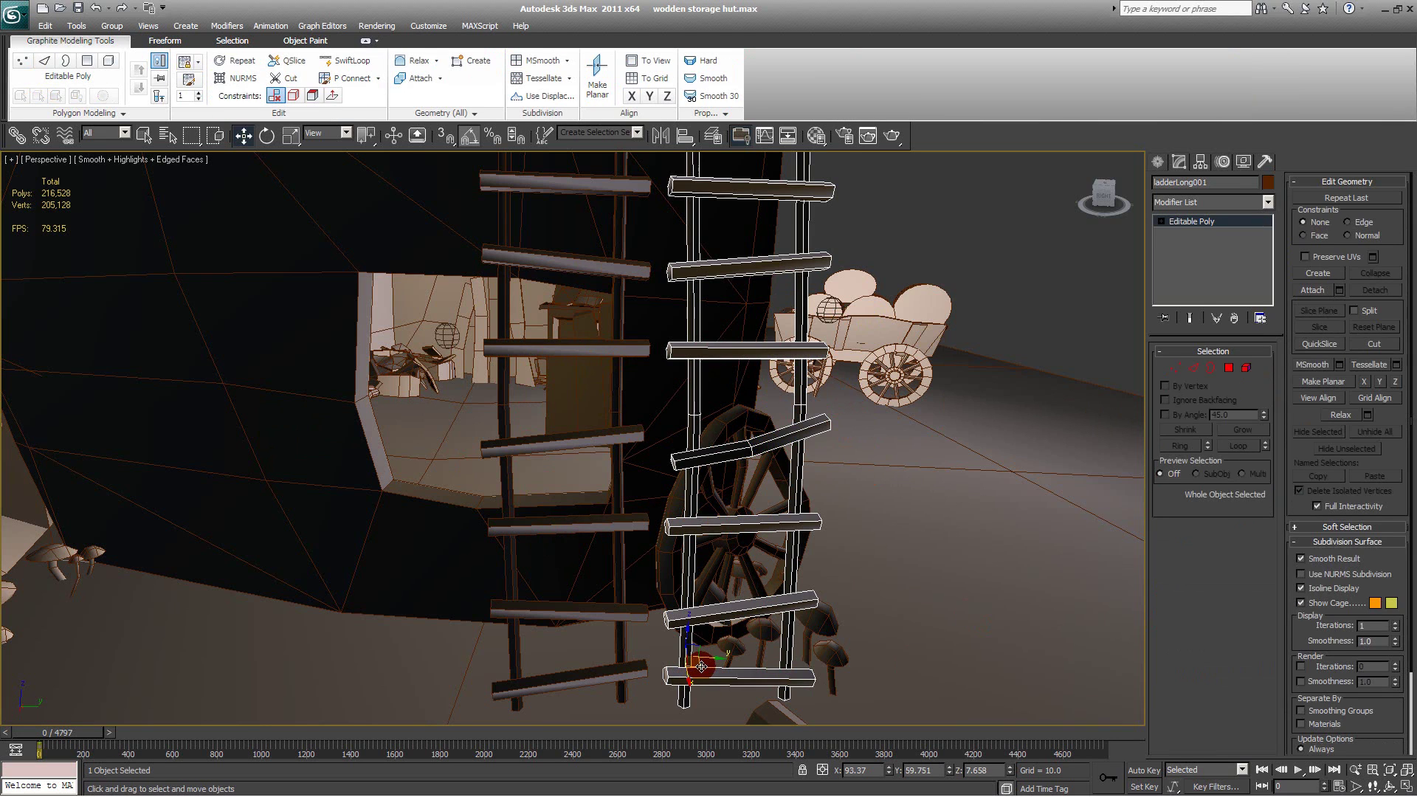
Step: Try out another clone of the mirrored ladder along Y, and delete the mirrored ladder
shift+drag(701, 667, 314, 666)
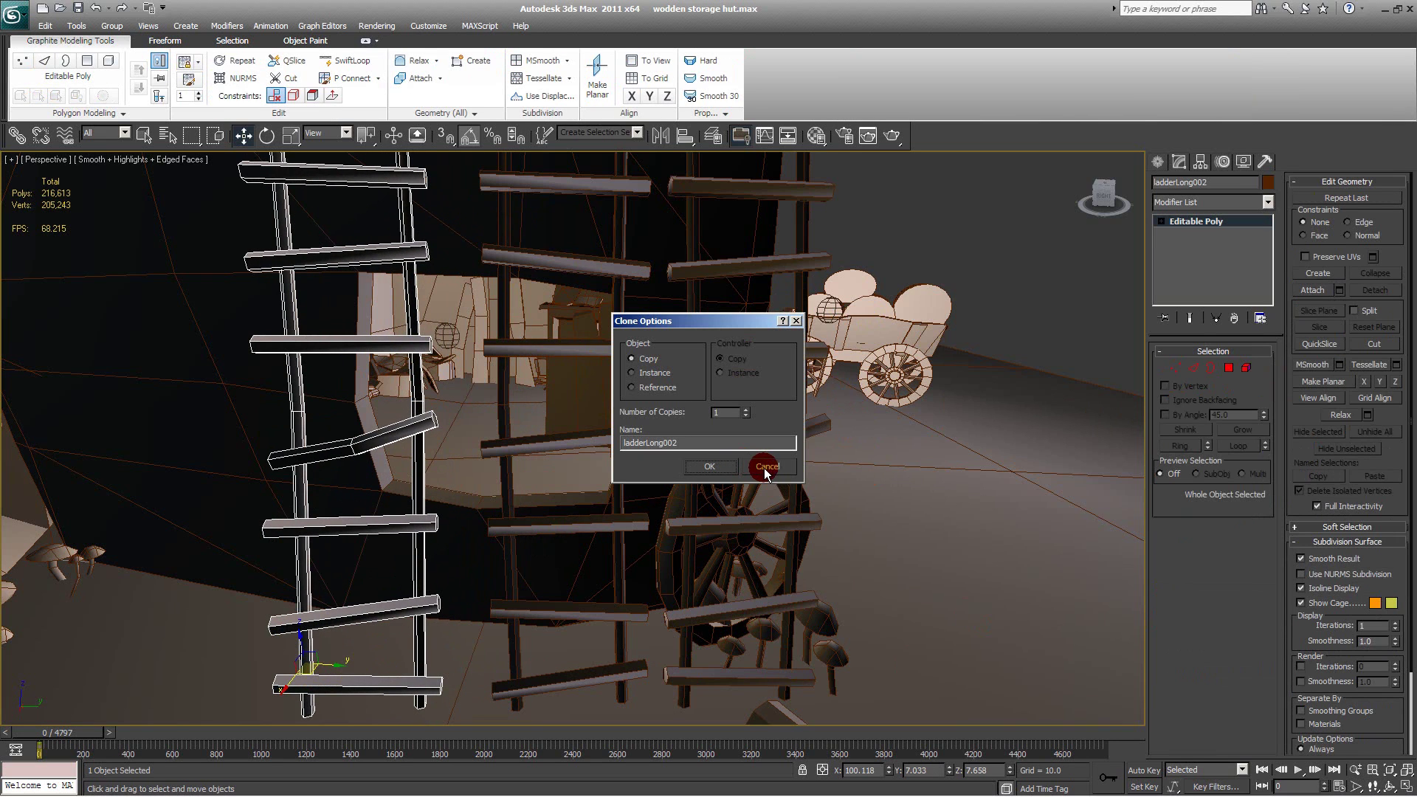
click(768, 466)
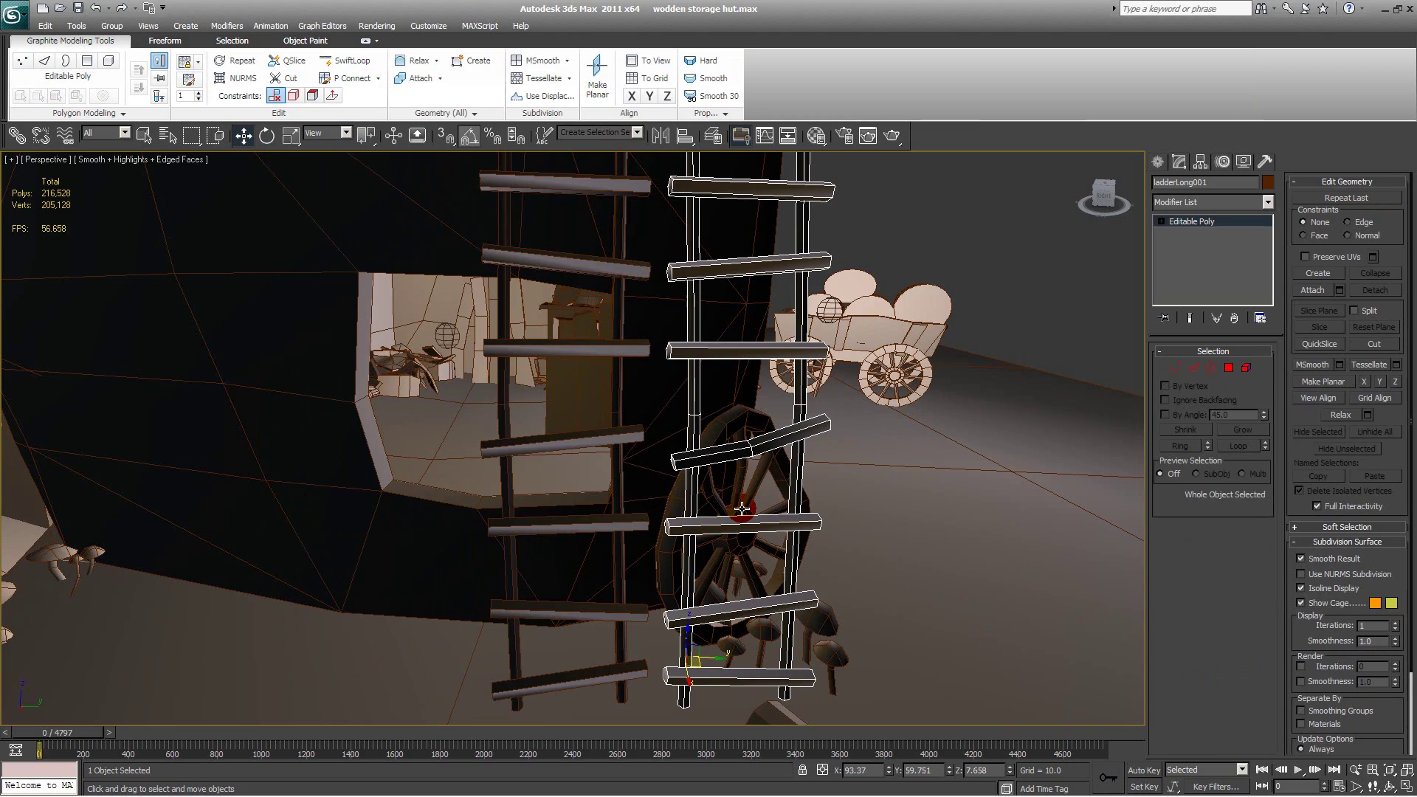
scroll(746, 450, down, 3)
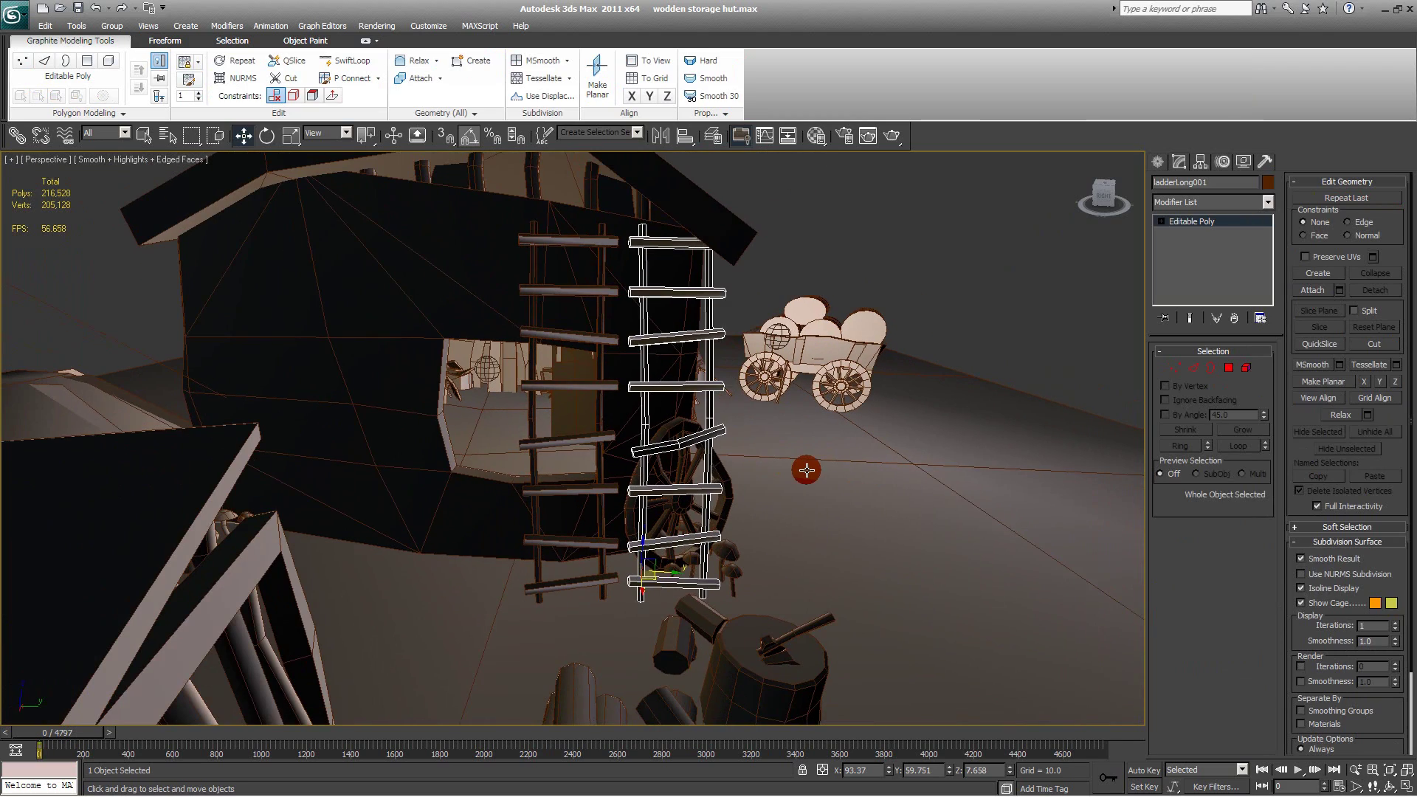
key(Delete)
Step: Select the mushroom group in front of the large wheel and examine its clusters around the hut from afar and close up
key(End)
alt+middle_drag(823, 496, 486, 354)
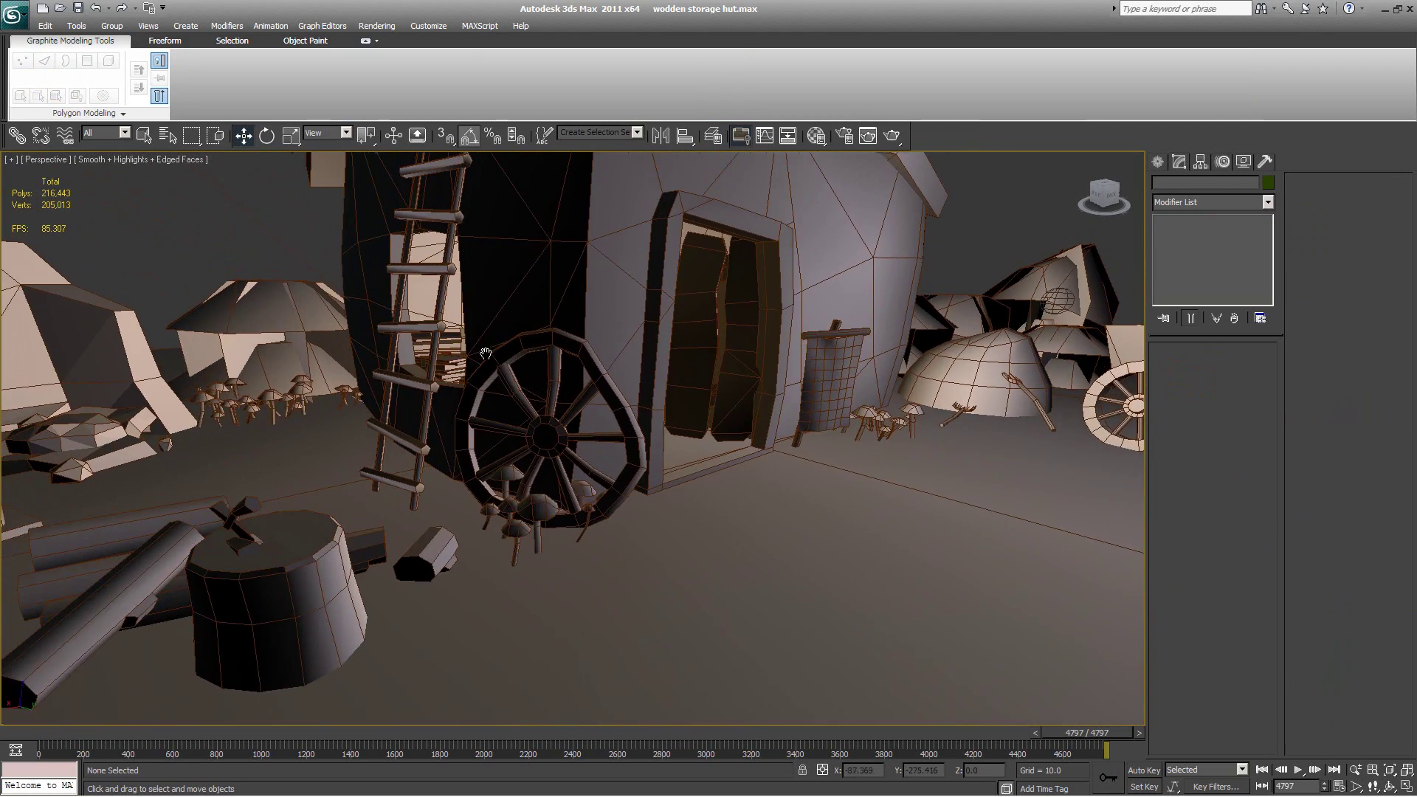
click(548, 506)
scroll(590, 505, down, 5)
scroll(608, 495, up, 5)
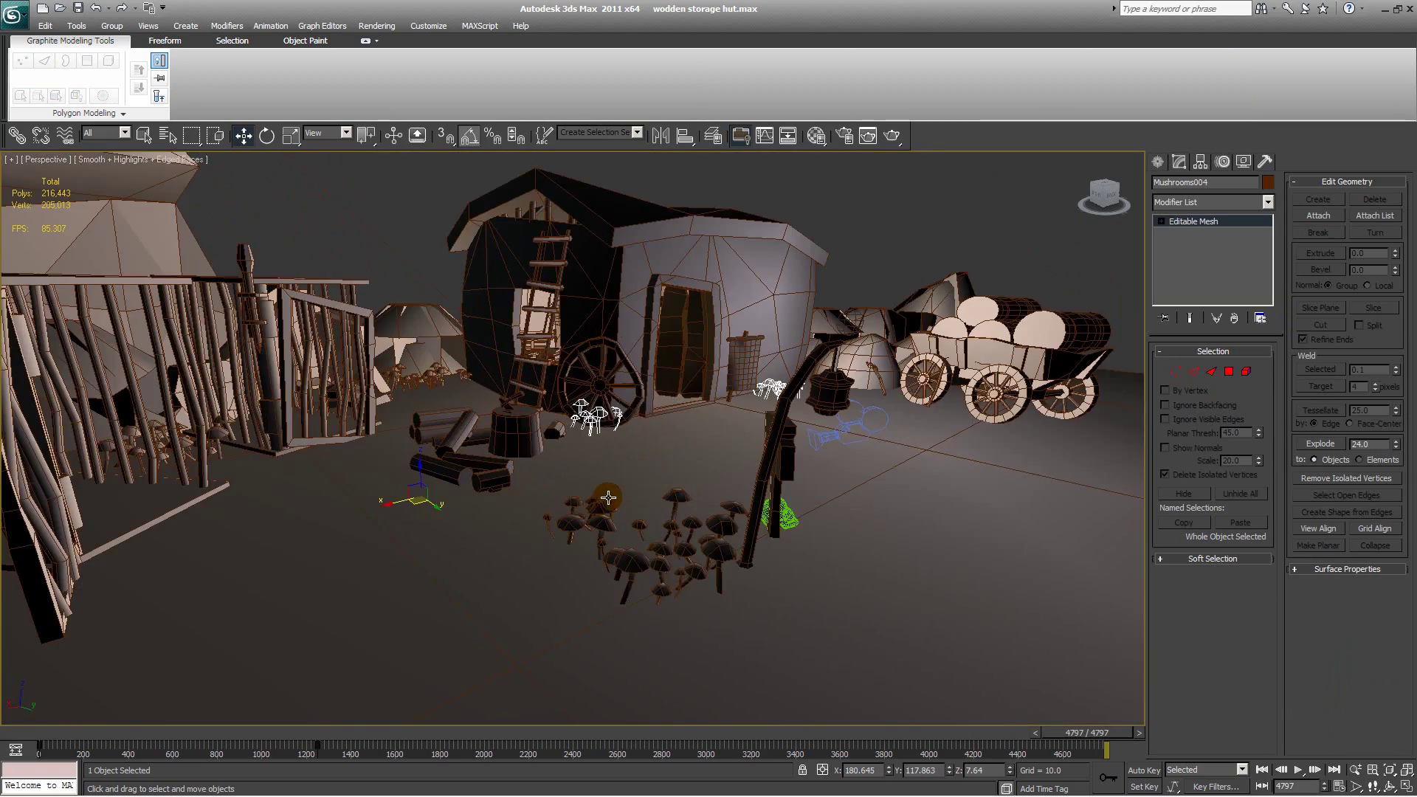
middle_drag(607, 495, 670, 377)
scroll(671, 377, up, 6)
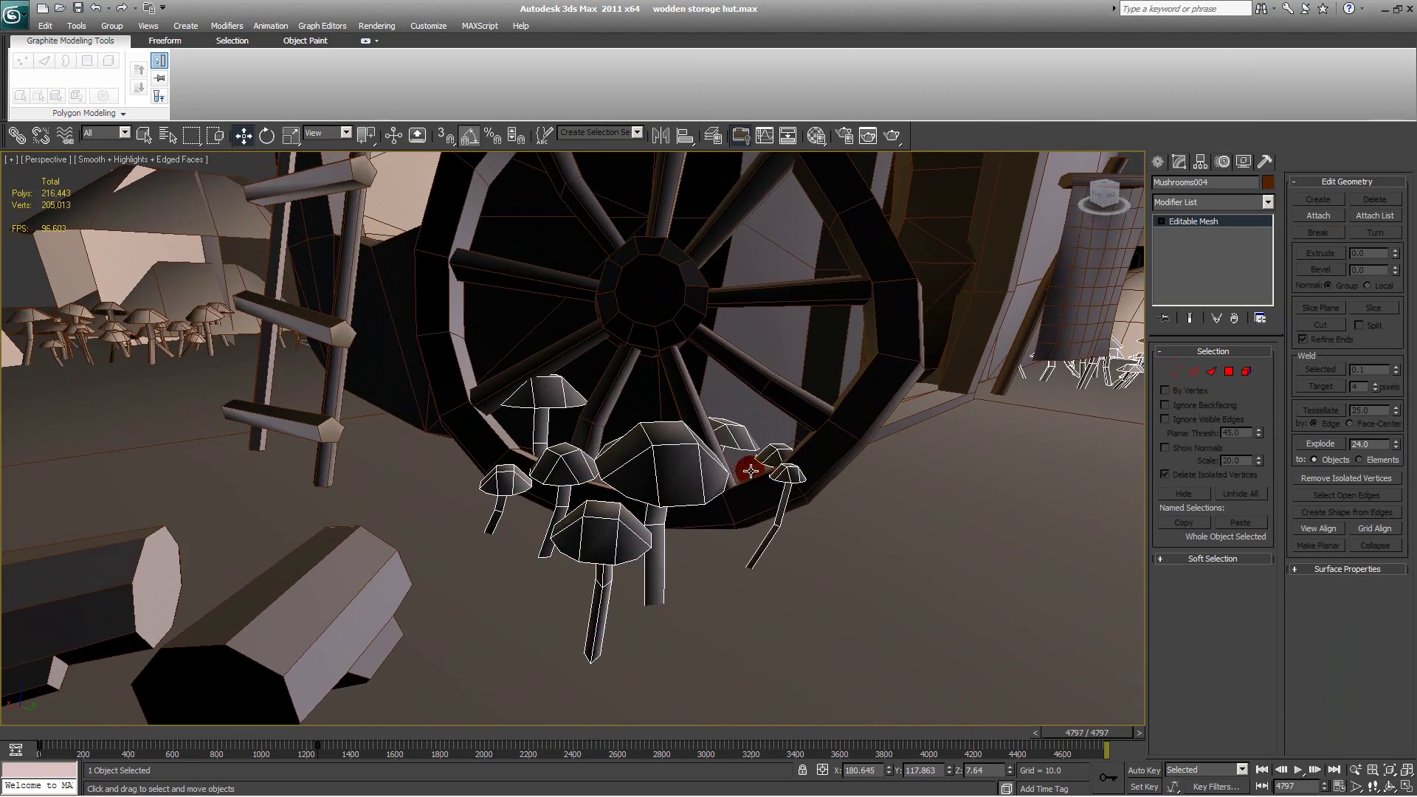
Step: Select the largest mushroom by the wheel as a single element and move it away from its cluster
click(1248, 372)
click(657, 561)
drag(685, 478, 844, 508)
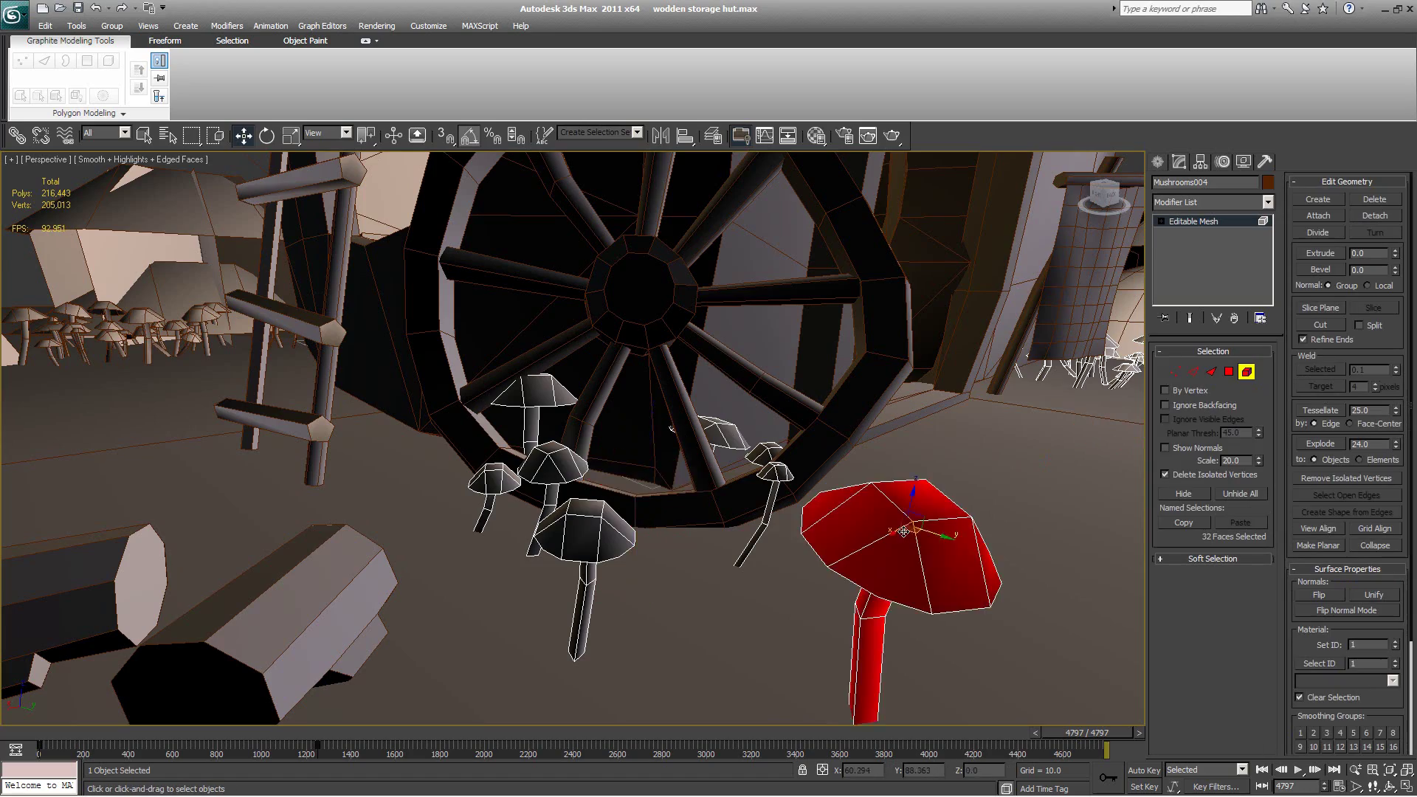
Step: Examine the separated mushroom's cap and bent stem close up from several sides and next to its cluster
key(z)
alt+middle_drag(845, 508, 768, 488)
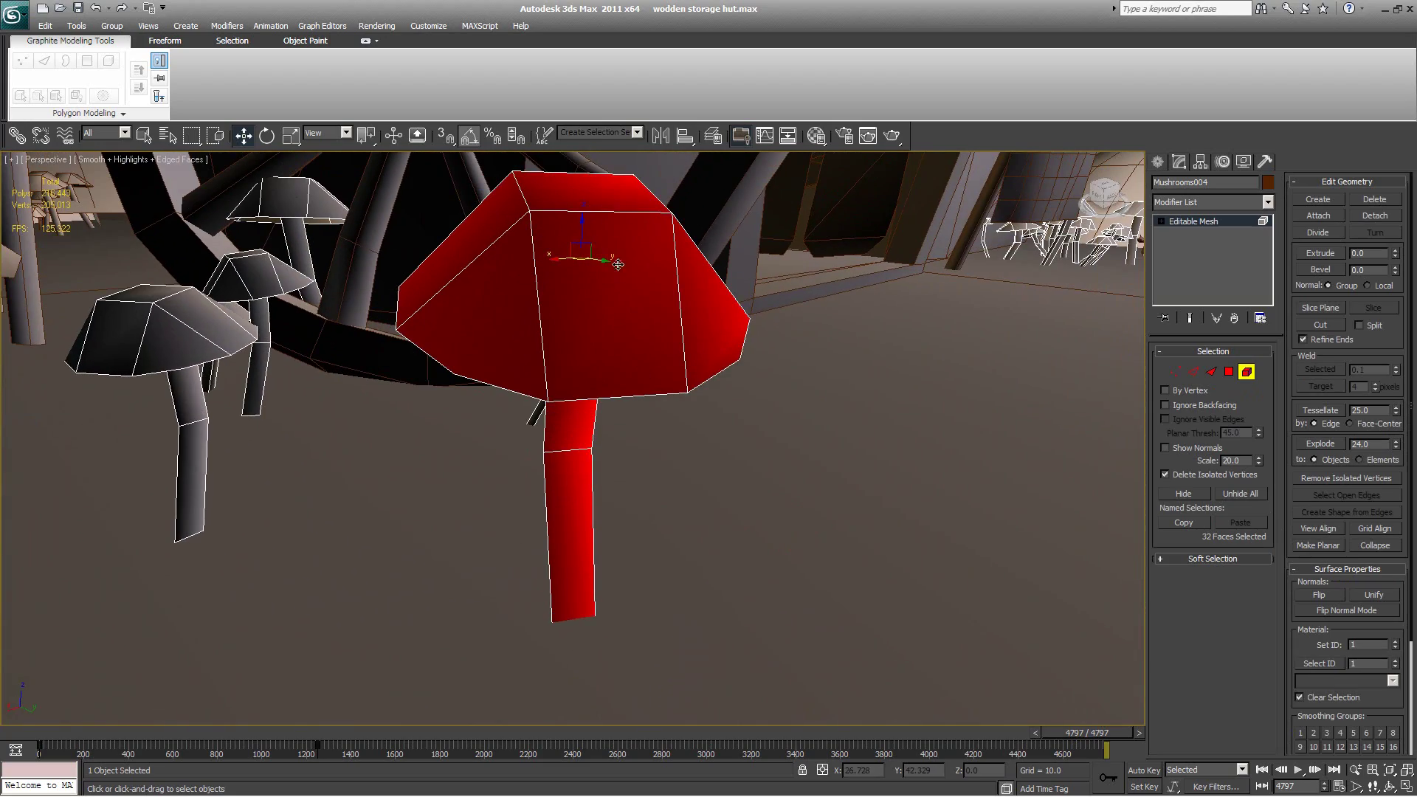
alt+middle_drag(605, 321, 721, 317)
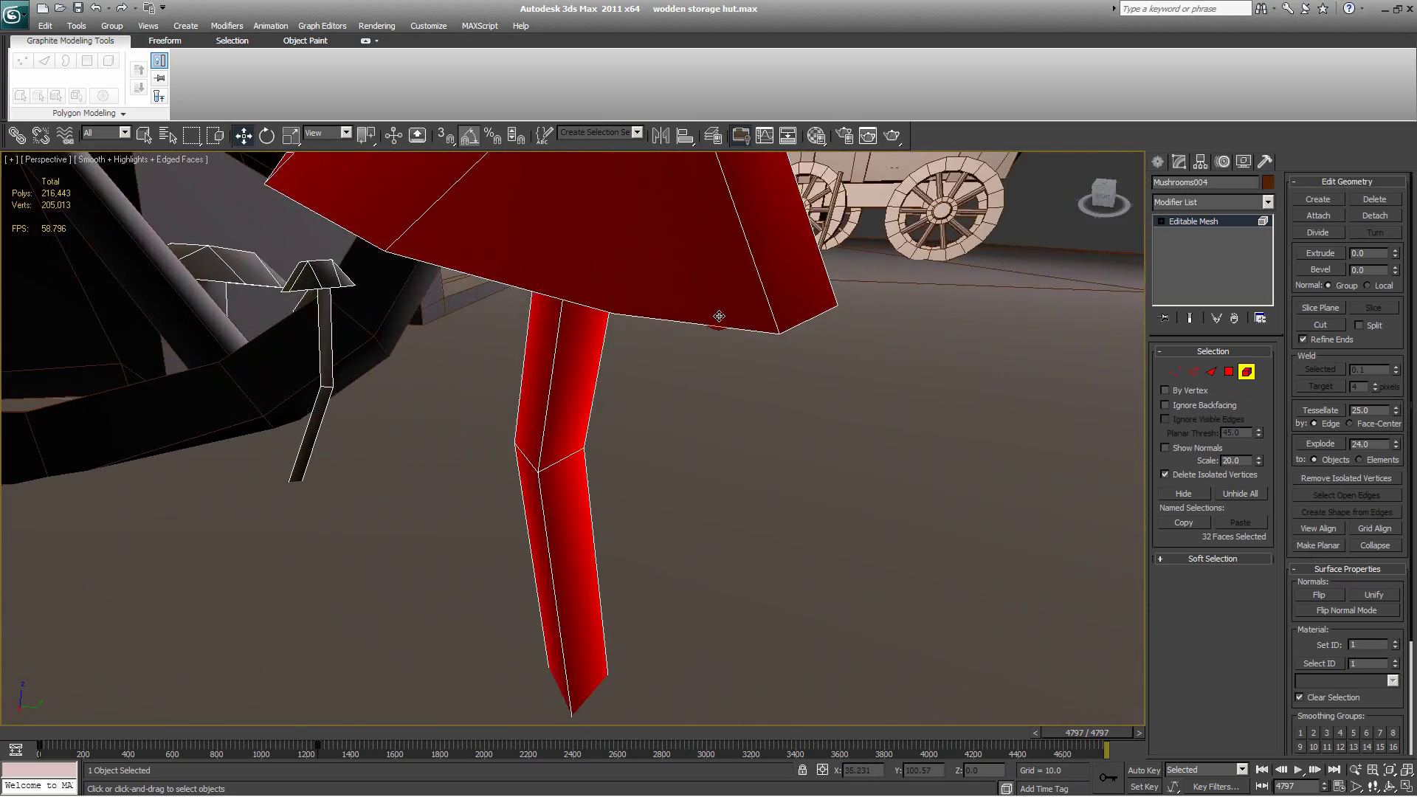
scroll(721, 317, down, 5)
alt+middle_drag(665, 506, 623, 527)
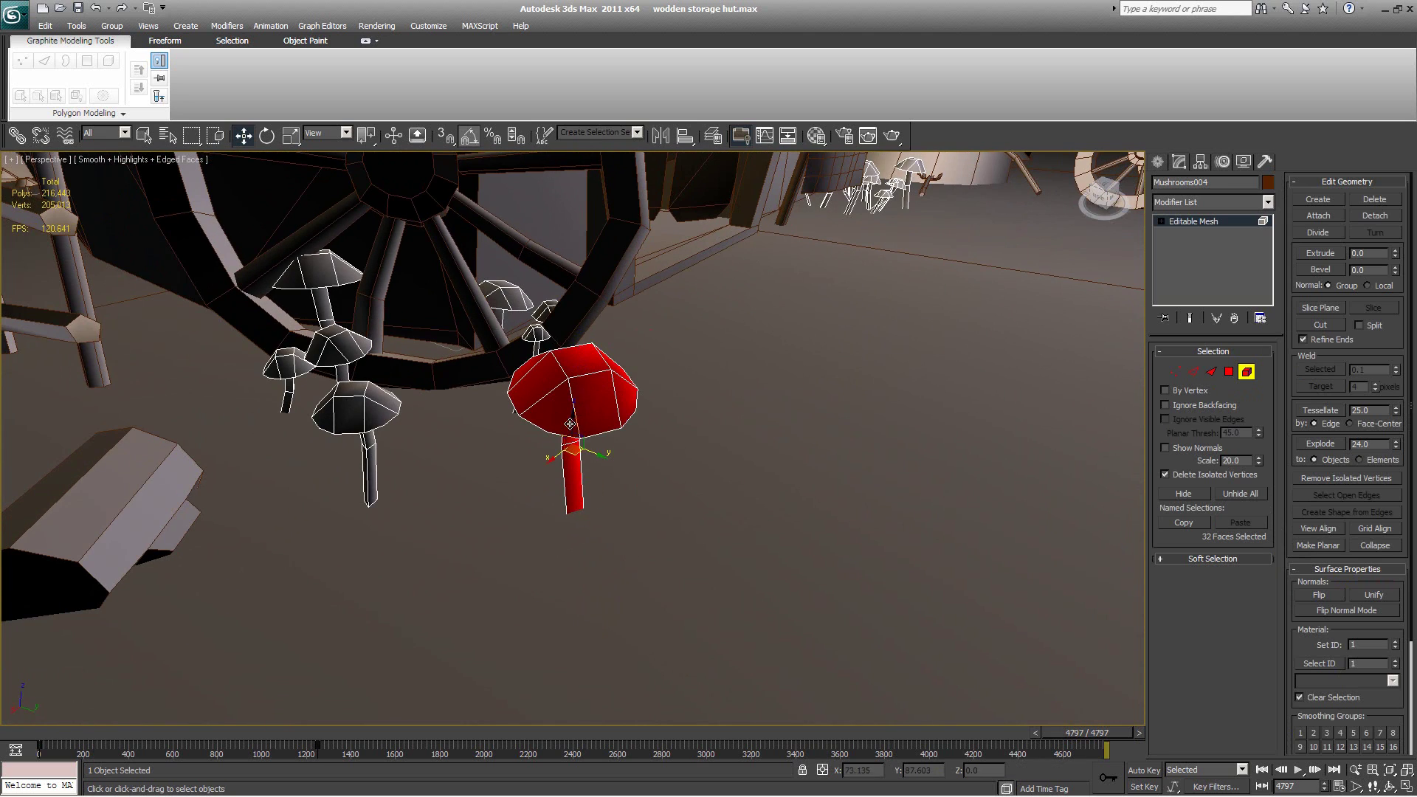
Step: Create a three-sided cylinder about 0.65 in radius and 7.7 high in front of the mushrooms as a new stem
click(1230, 371)
click(1158, 161)
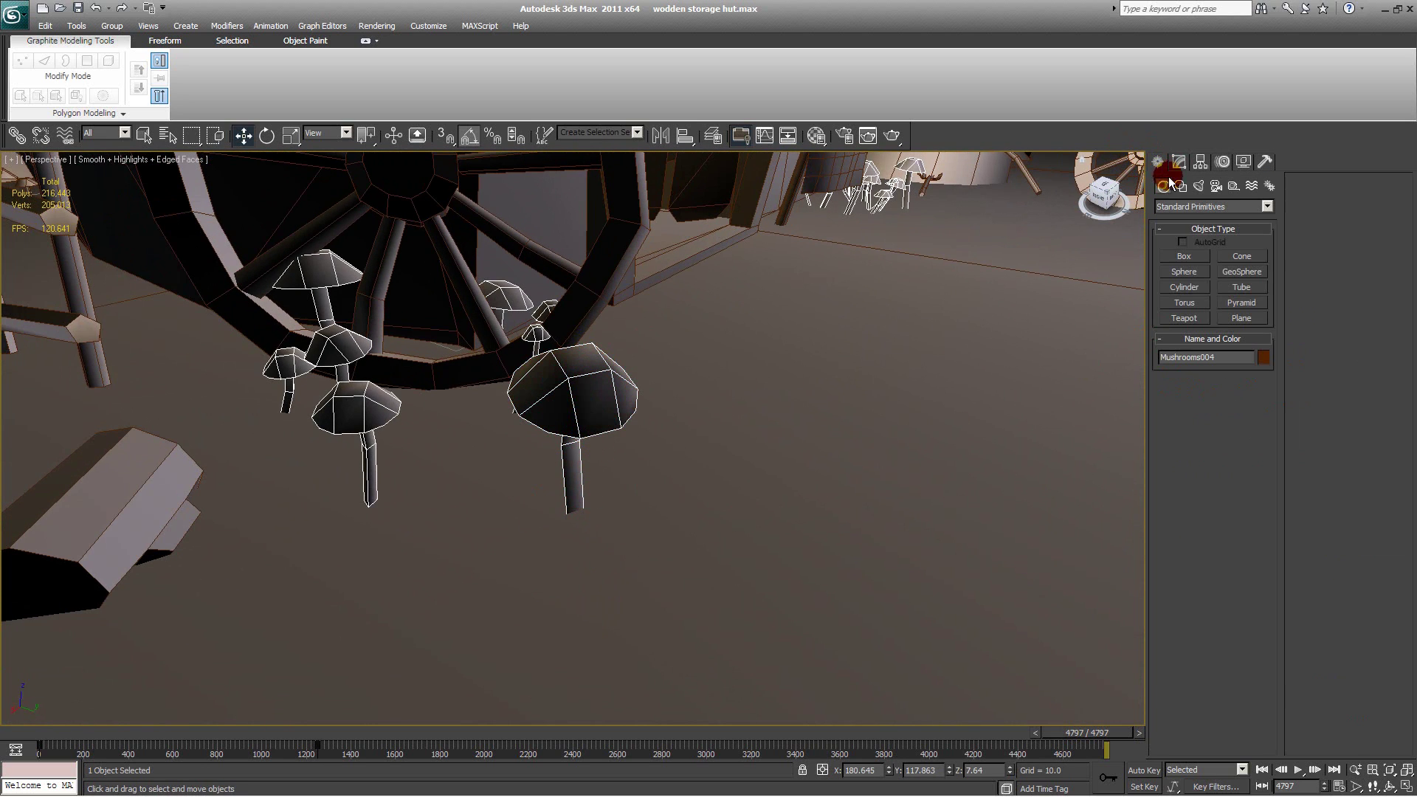
click(1184, 287)
mouse_move(860, 533)
mouse_down()
mouse_move(886, 539)
mouse_move(871, 536)
mouse_up()
click(886, 437)
alt+middle_drag(948, 516, 835, 520)
drag(1267, 515, 1265, 662)
alt+middle_drag(1141, 648, 544, 471)
scroll(657, 499, up, 5)
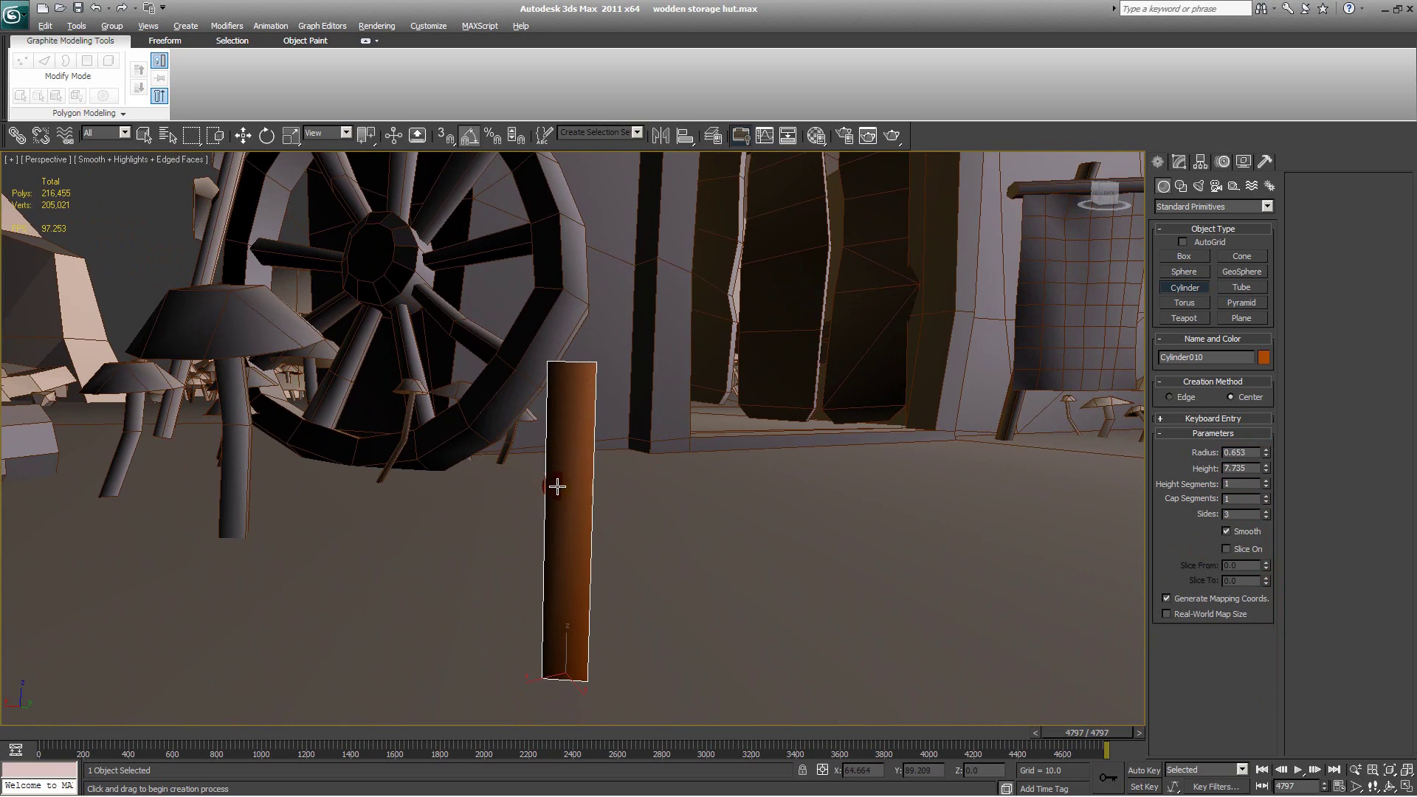
mouse_move(556, 485)
alt+middle_down()
mouse_move(664, 490)
mouse_move(552, 483)
alt+middle_up()
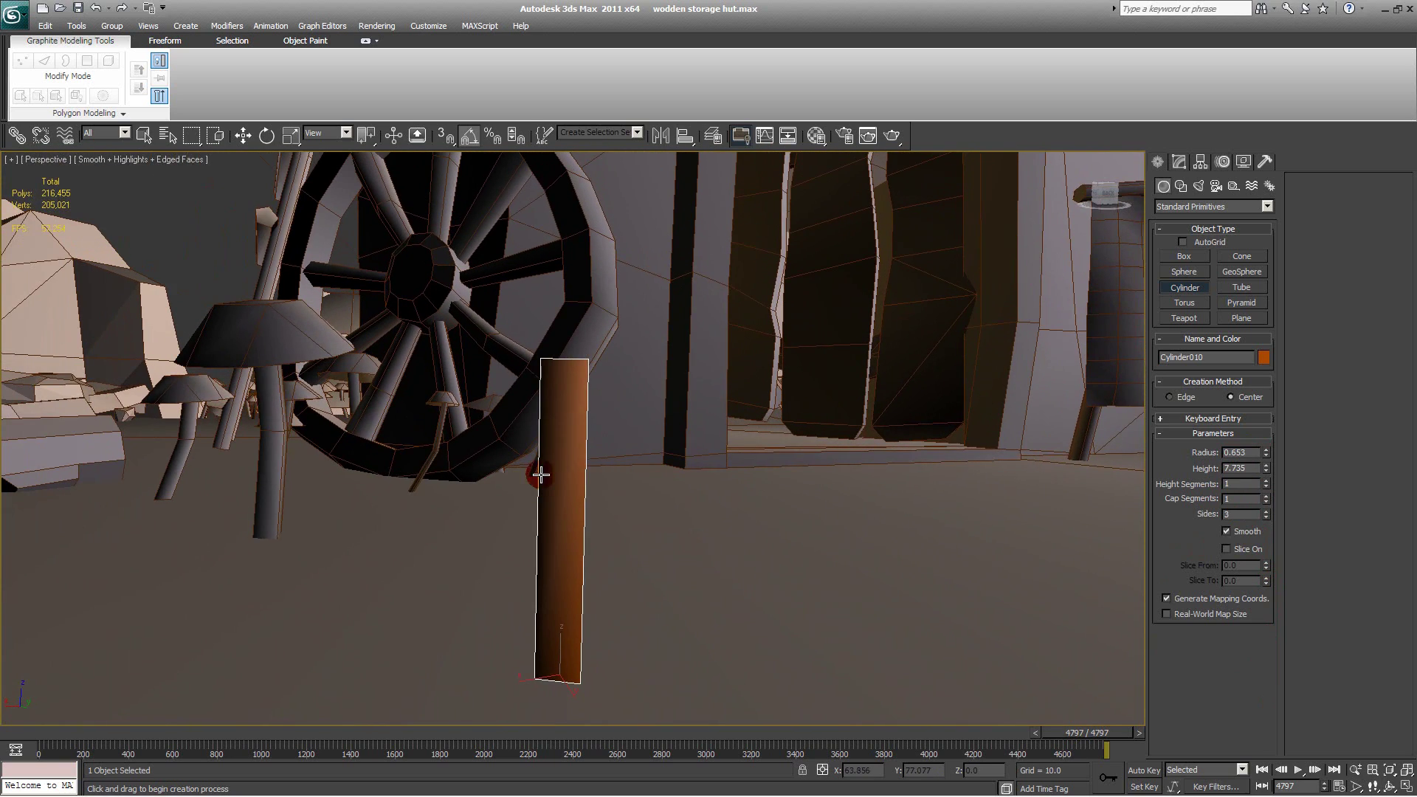
Step: Convert the three-sided cylinder to an editable poly and connect its three long edges with one segment
right_click(541, 476)
right_click(543, 456)
mouse_move(620, 595)
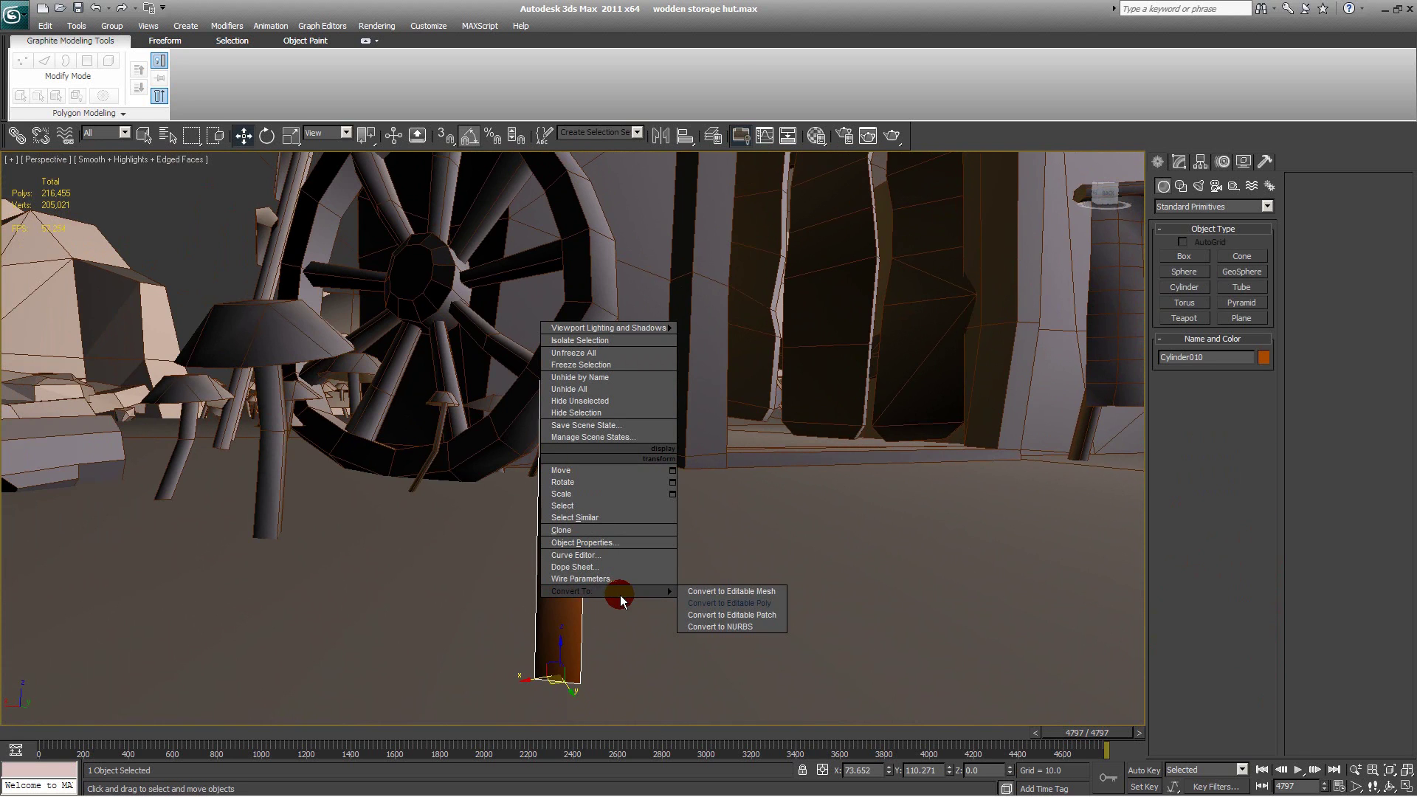
click(731, 602)
key(2)
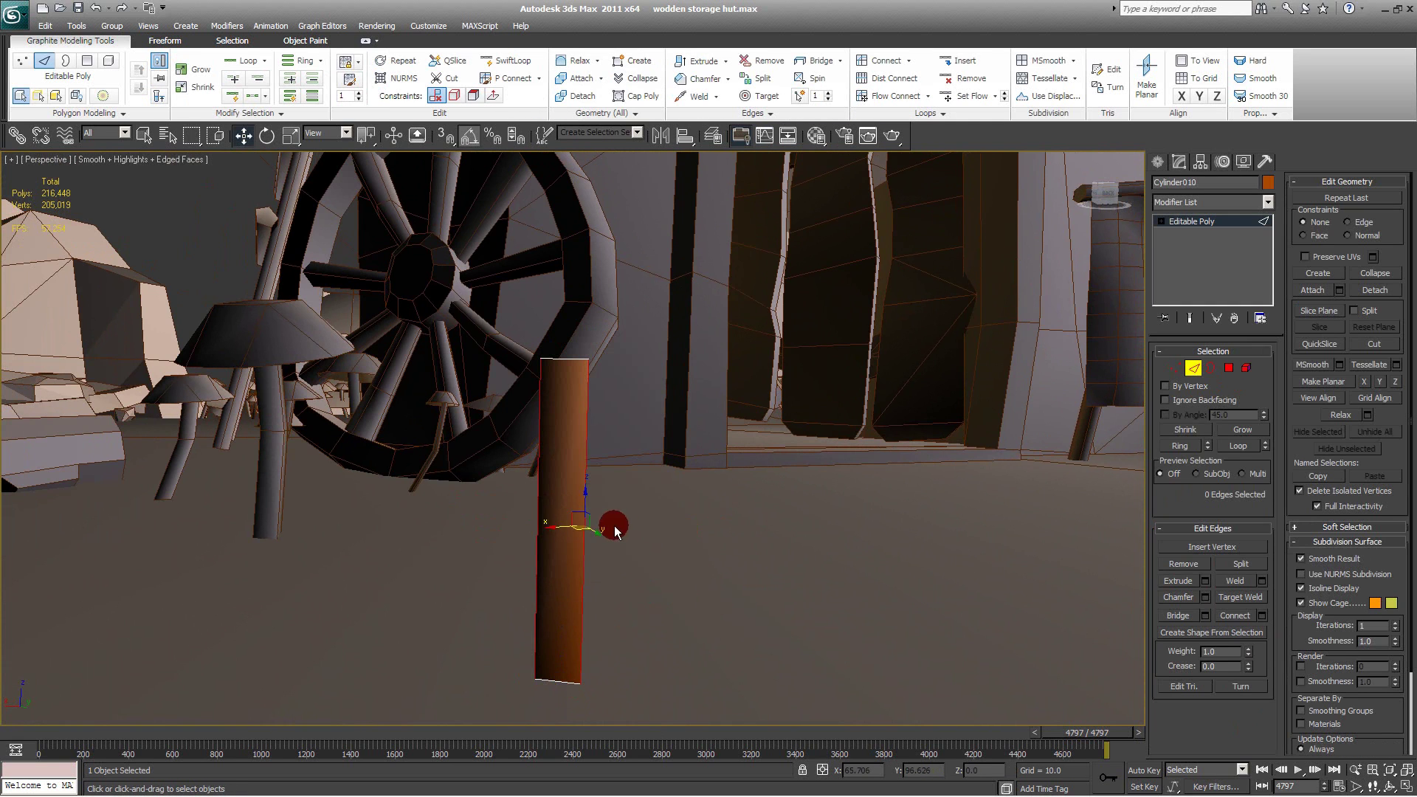
click(1254, 616)
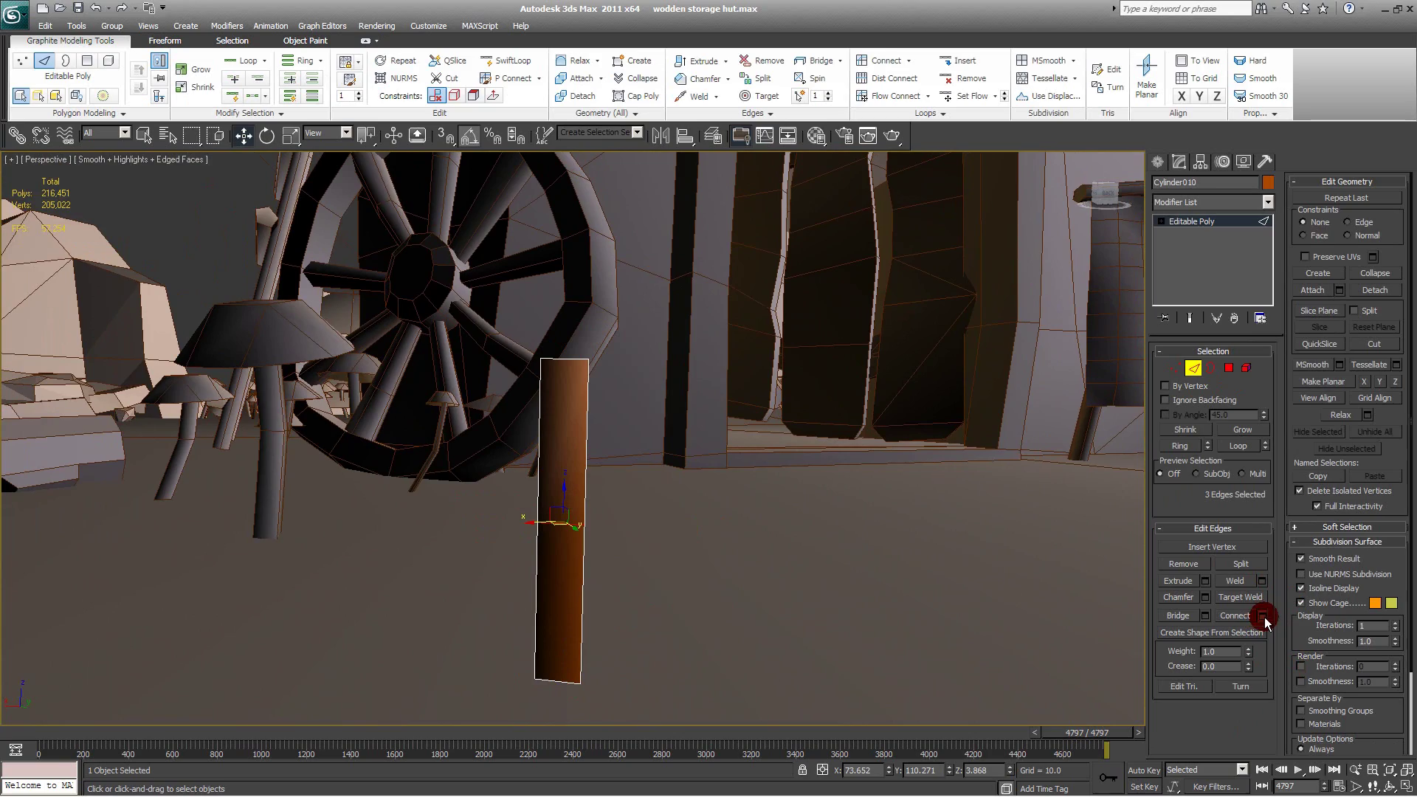
click(1264, 620)
click(600, 592)
Step: Select the three vertices of the new loop halfway up the stem
alt+middle_drag(599, 592, 589, 547)
alt+middle_drag(499, 503, 509, 456)
key(1)
drag(459, 442, 696, 560)
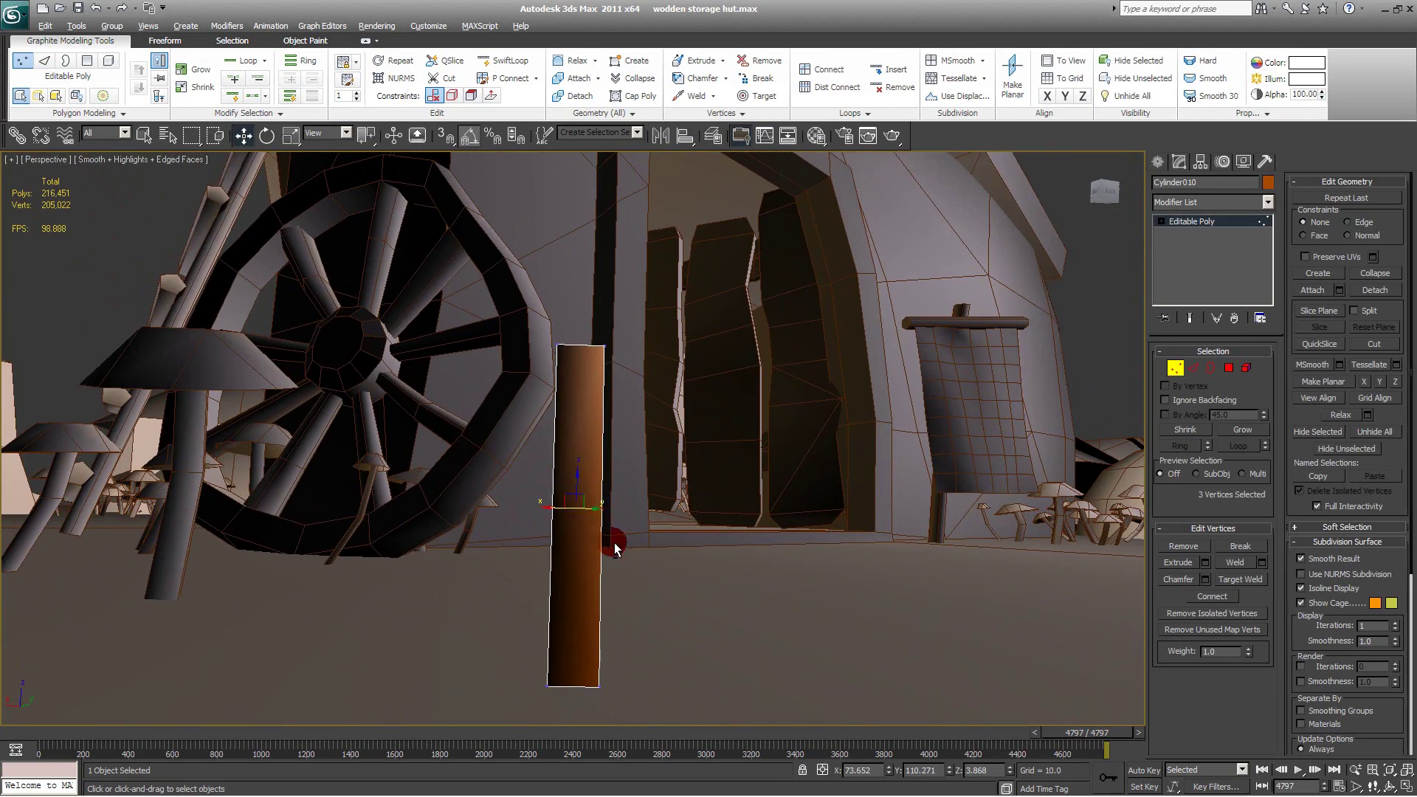
Step: Try out bending the stem by shifting its middle vertices sideways, and return them to their original place
alt+middle_drag(613, 543, 594, 595)
drag(574, 546, 589, 548)
alt+middle_drag(639, 564, 491, 318)
drag(536, 606, 537, 517)
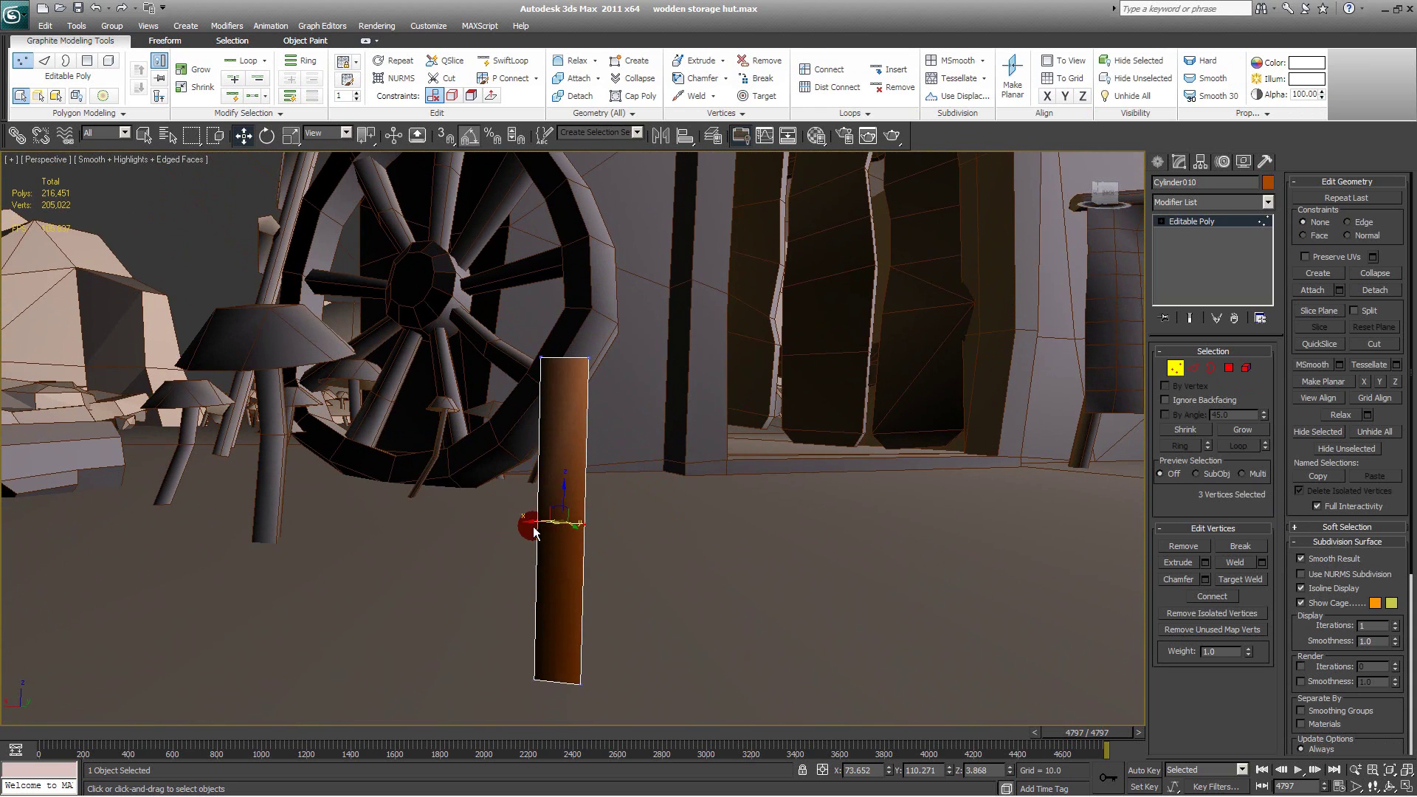
alt+middle_drag(535, 533, 548, 555)
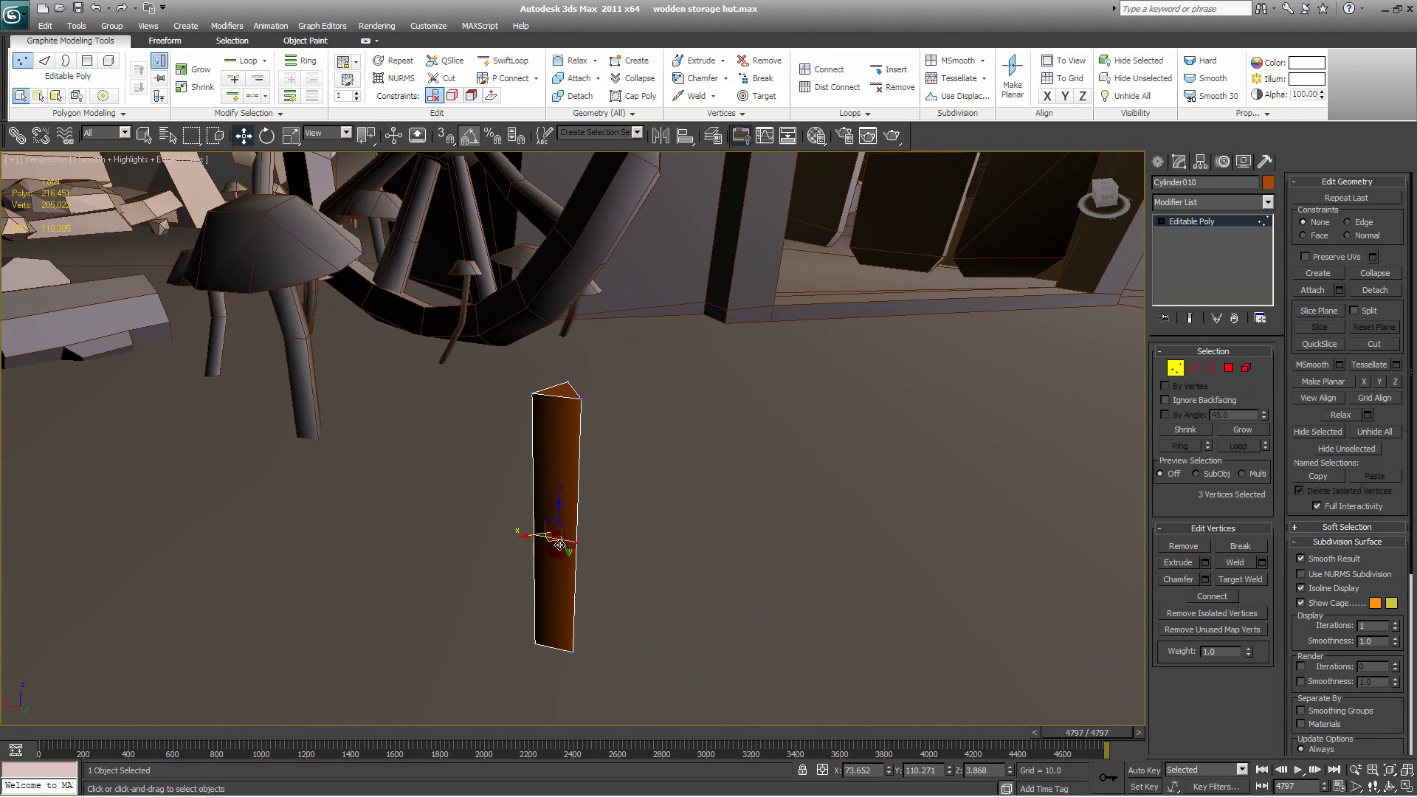
drag(551, 544, 569, 546)
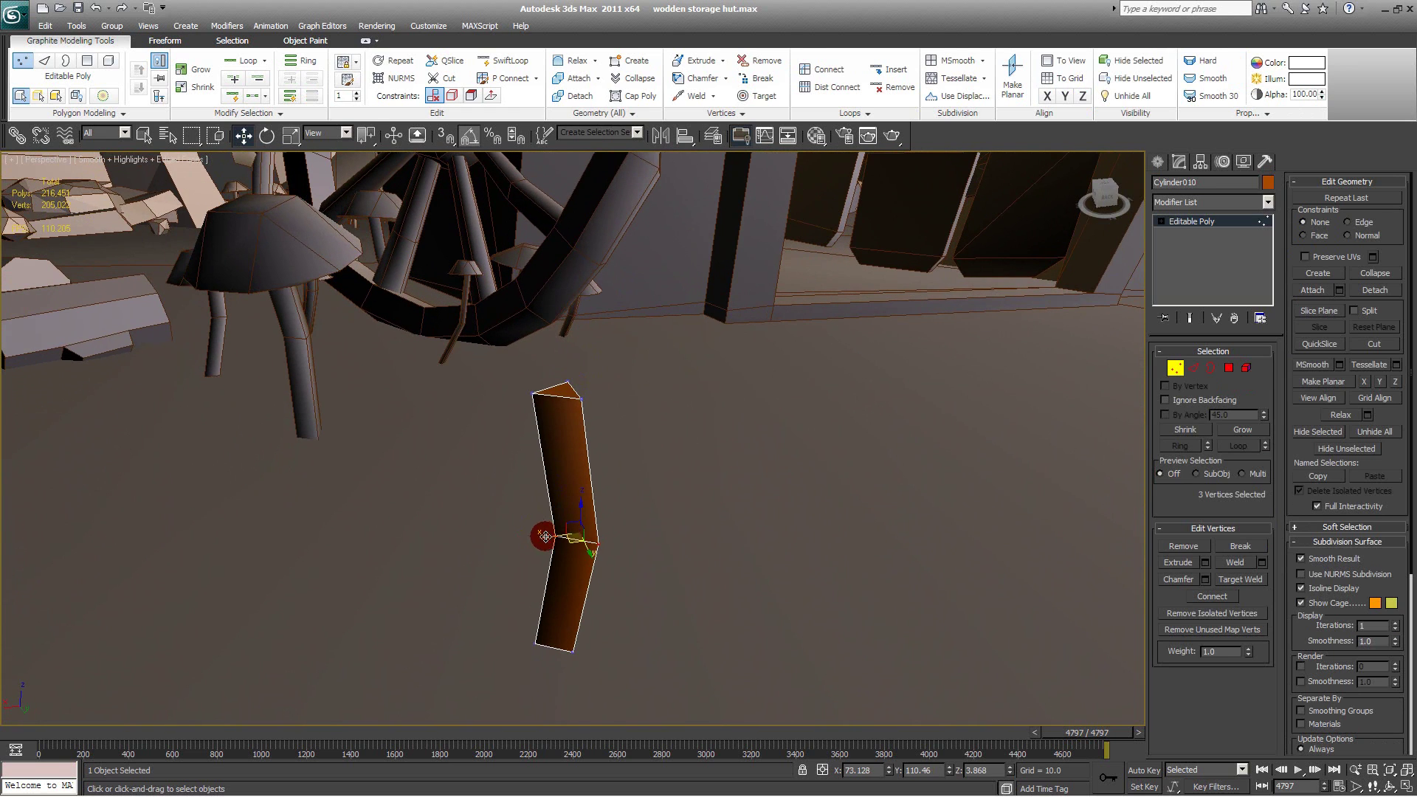
alt+middle_drag(590, 536, 569, 526)
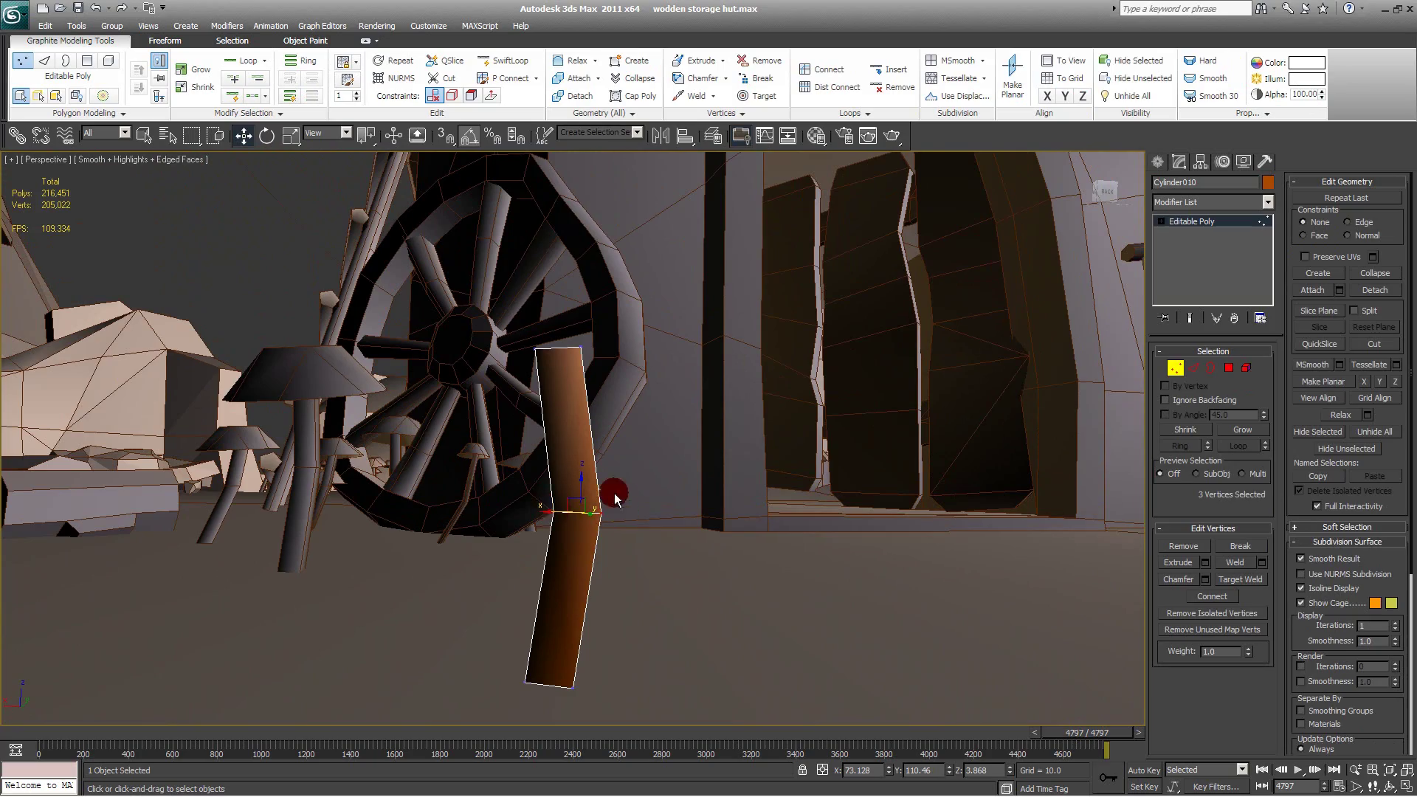
drag(602, 516, 589, 524)
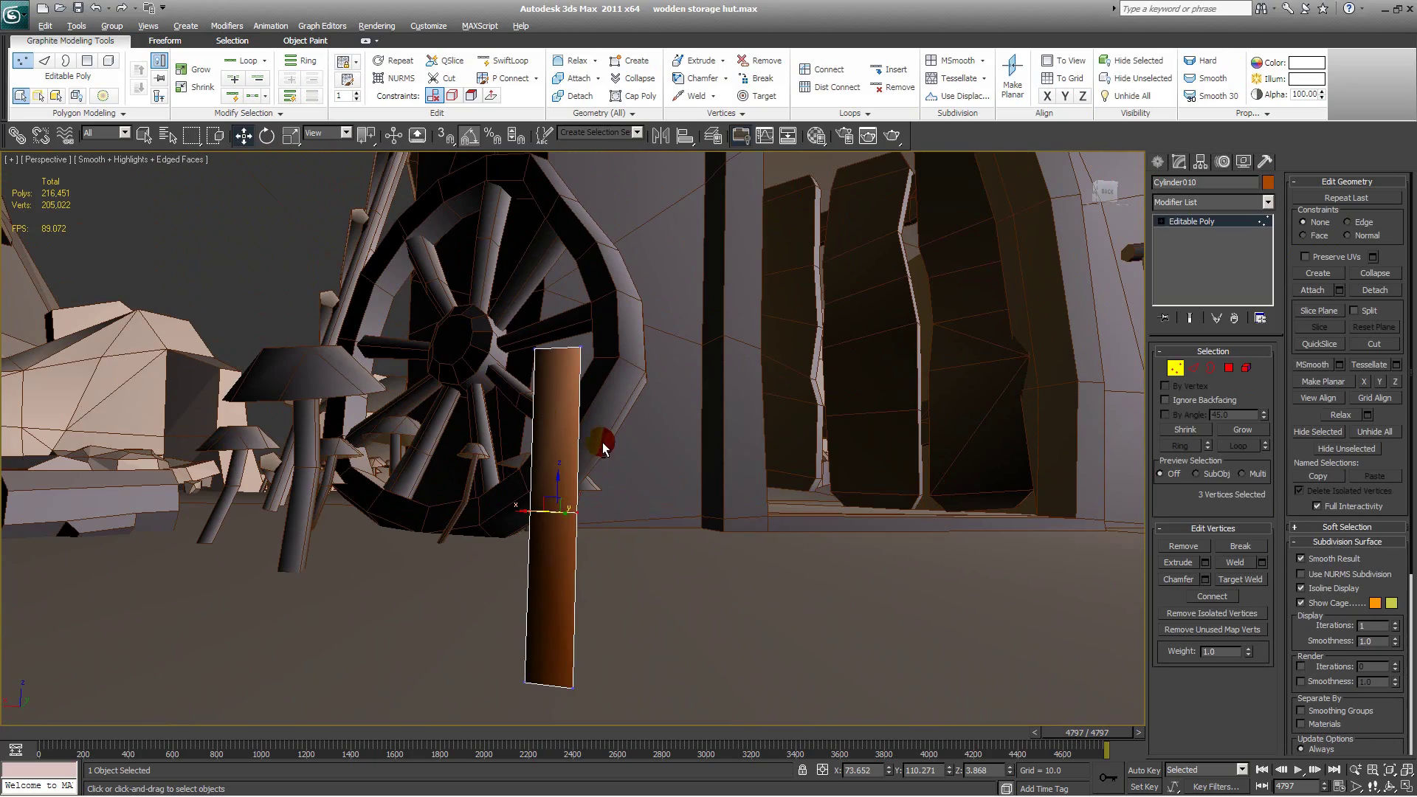
Step: Move the stem's three middle vertices sideways to bend the stem at half height
alt+middle_drag(603, 446, 560, 551)
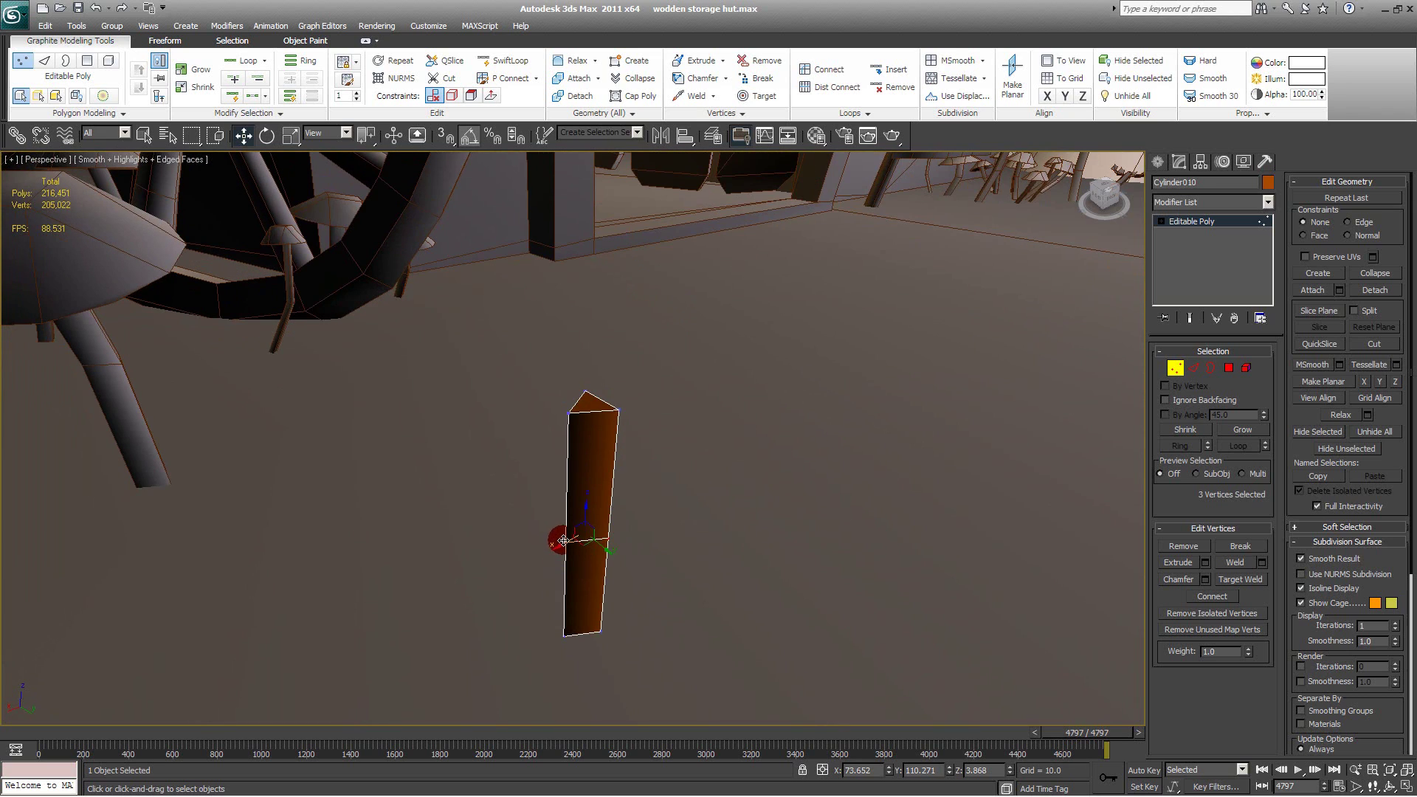
drag(586, 547, 612, 544)
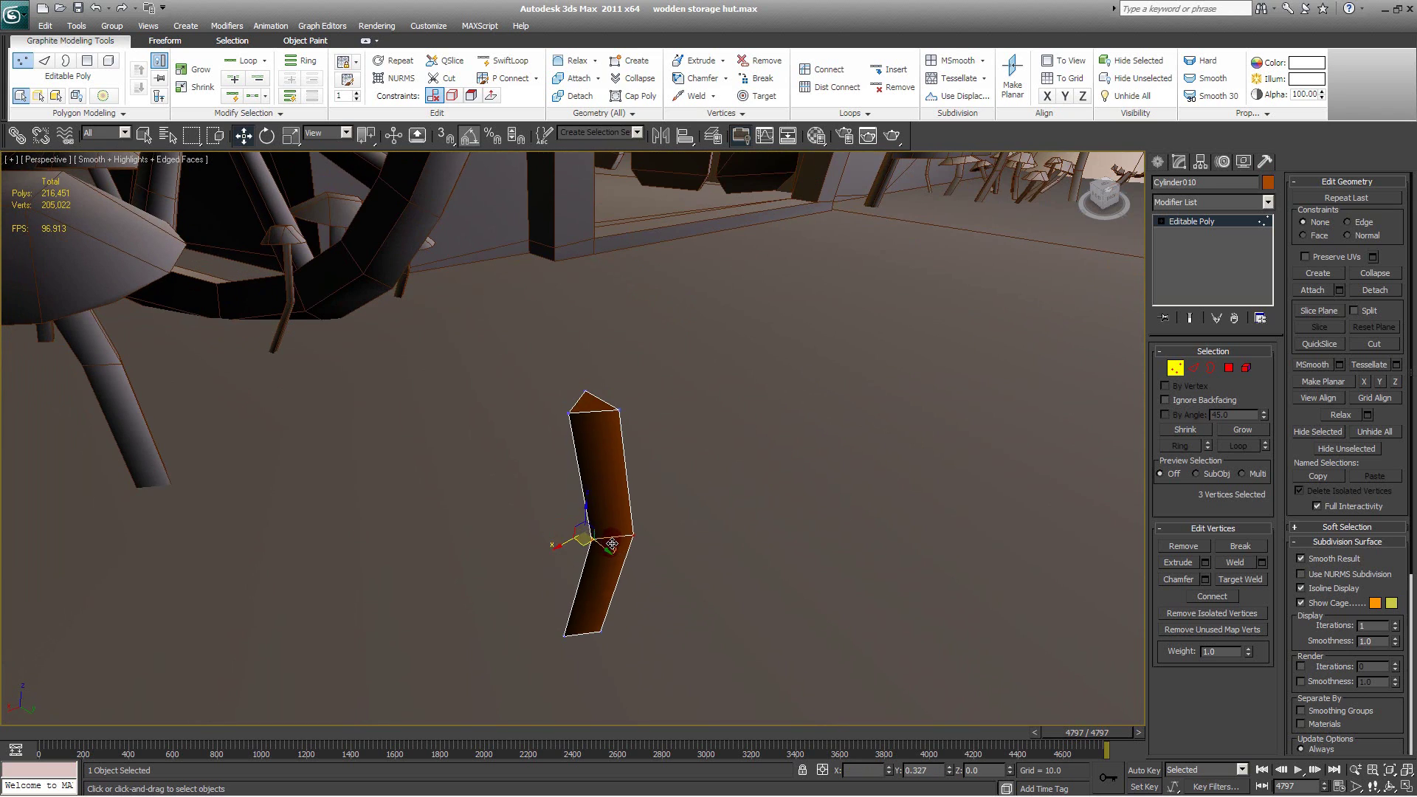
alt+middle_drag(676, 570, 573, 447)
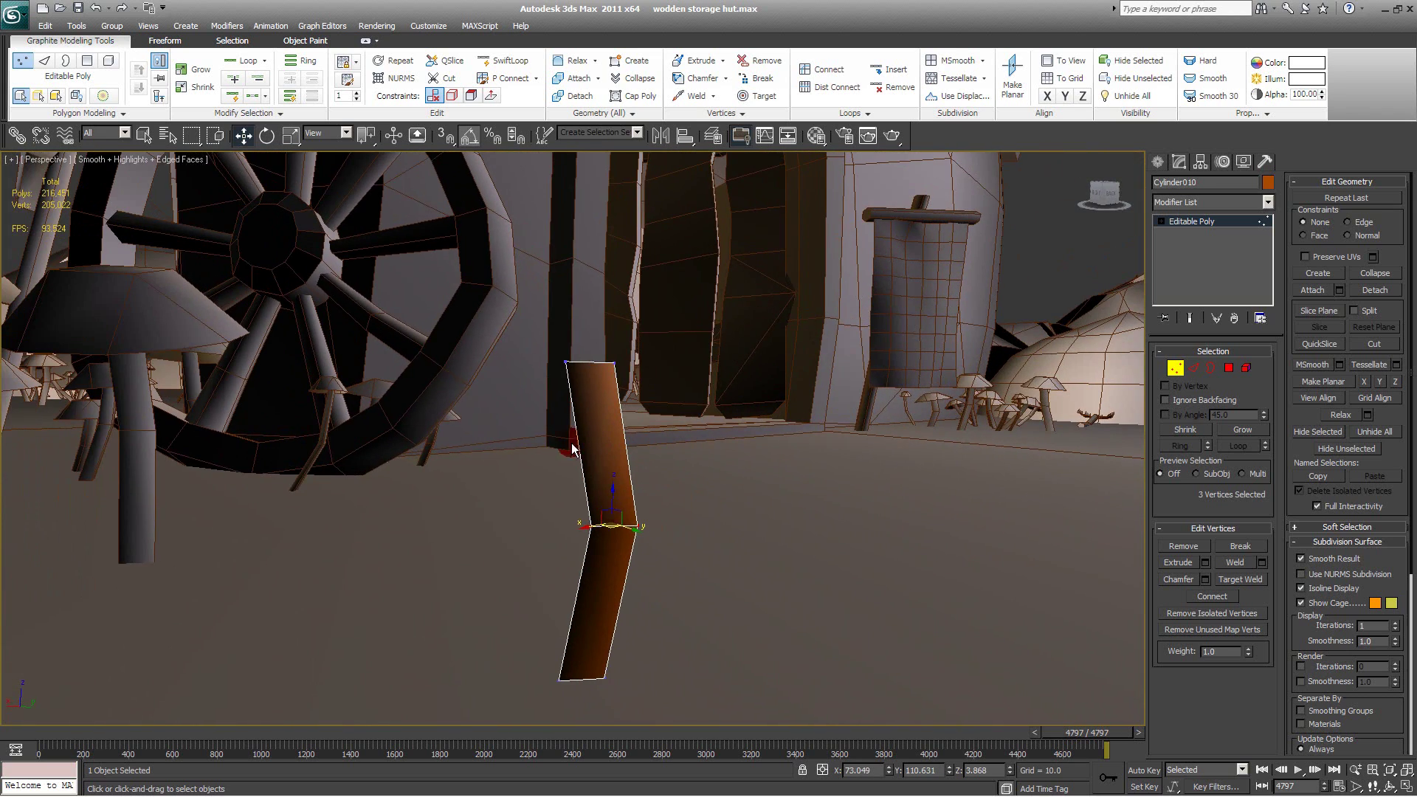
Step: Rotate the stem's three top vertices to tilt its upper end, and leave vertex editing
alt+middle_drag(670, 417, 601, 426)
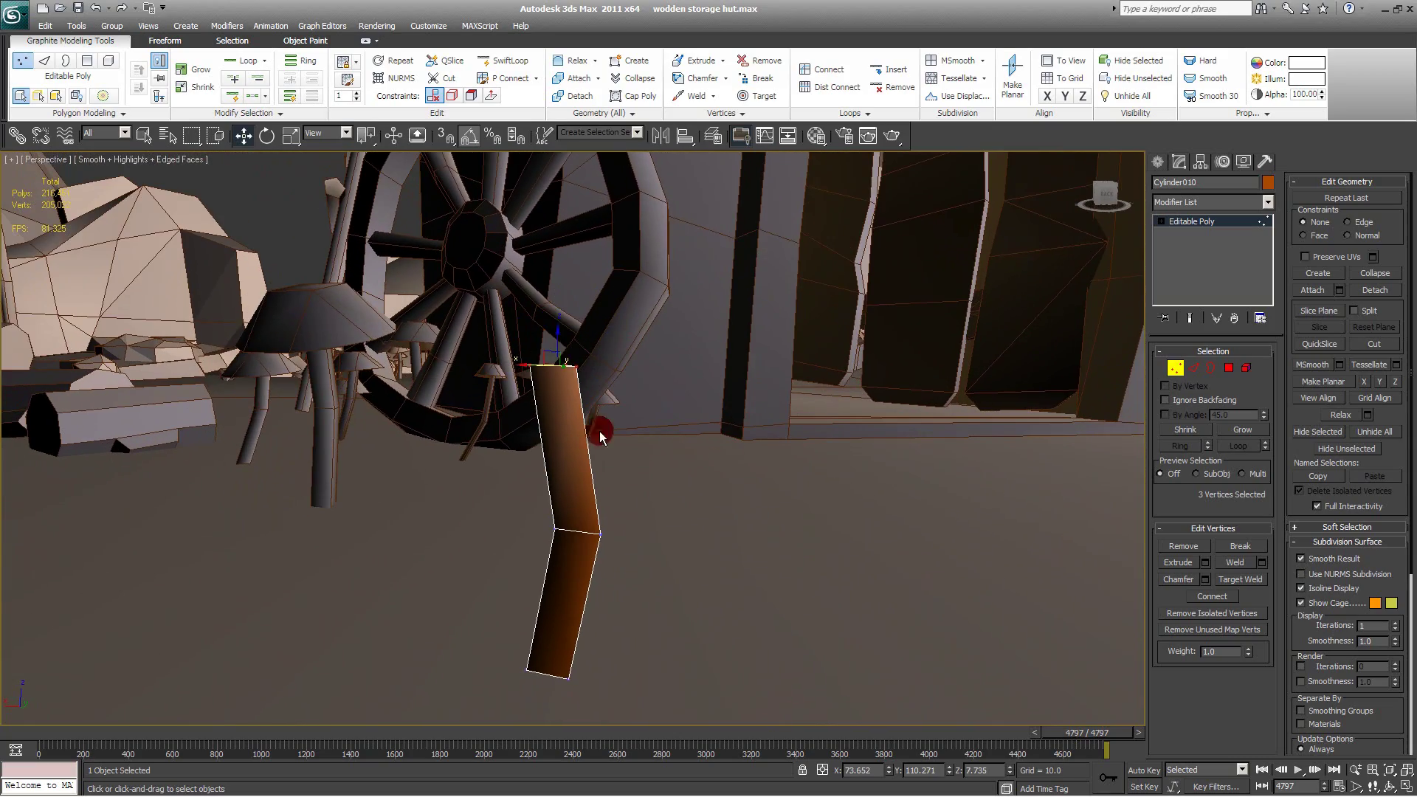
key(e)
alt+middle_drag(530, 371, 587, 379)
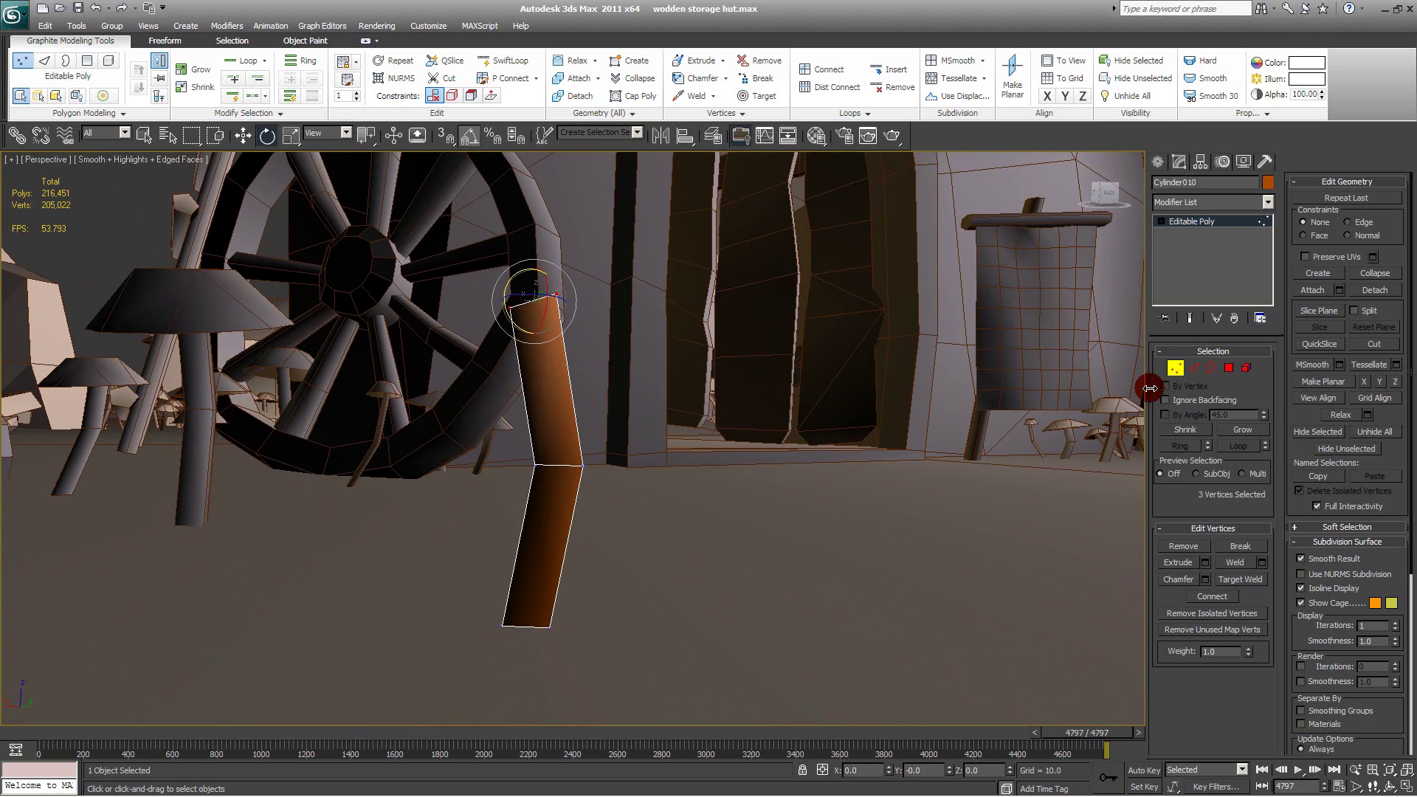
click(1175, 367)
alt+middle_drag(215, 307, 1145, 205)
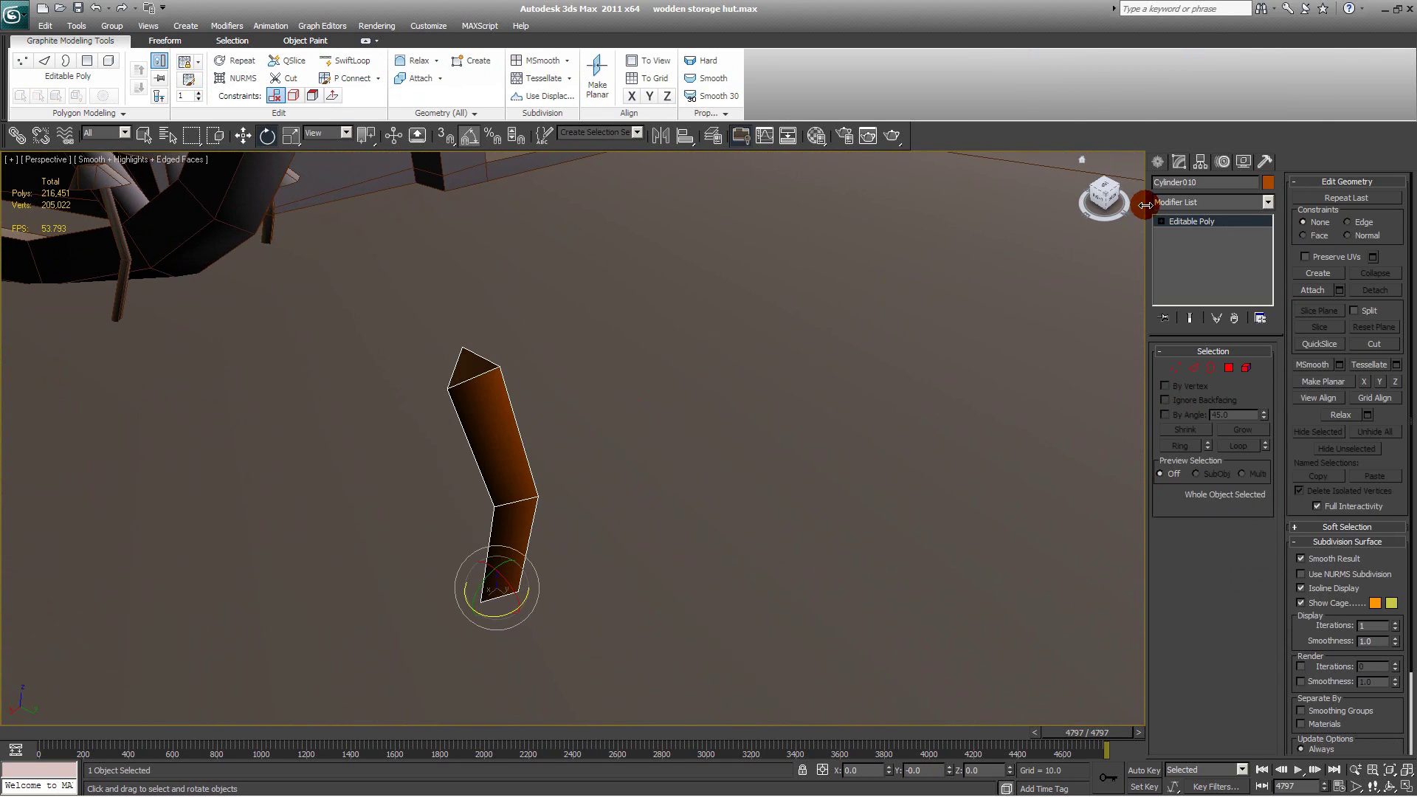
Step: Create a plane about 4.98 by 5.89 at the stem's base and raise it above the stem to about Z 8.08
click(1166, 164)
click(1242, 318)
middle_drag(734, 453, 943, 415)
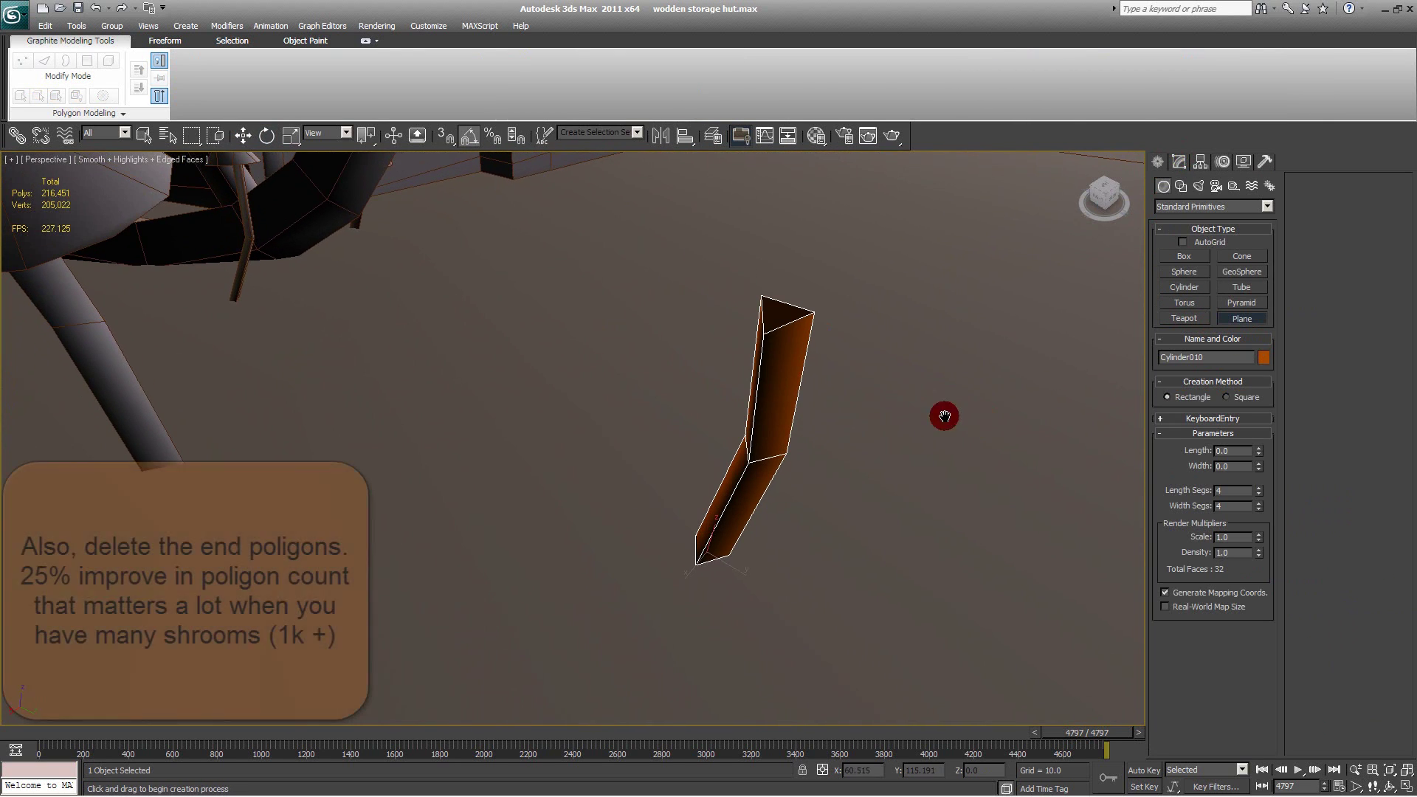
drag(650, 477, 820, 678)
alt+middle_drag(820, 678, 782, 563)
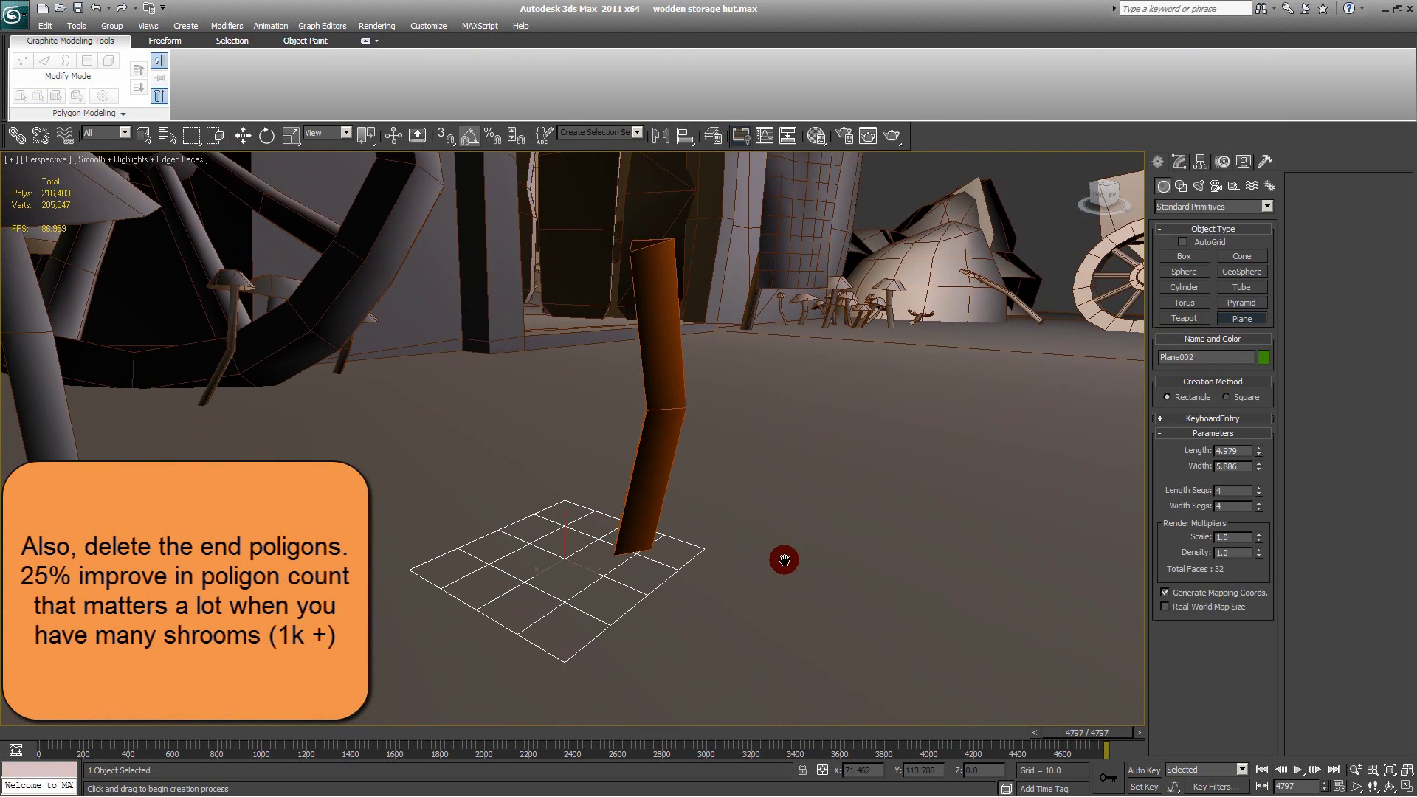
key(w)
drag(563, 540, 594, 193)
alt+middle_drag(834, 229, 854, 342)
Step: Reduce the plane to 1 length segment and 1 width segment, and convert it to an editable poly
click(1266, 157)
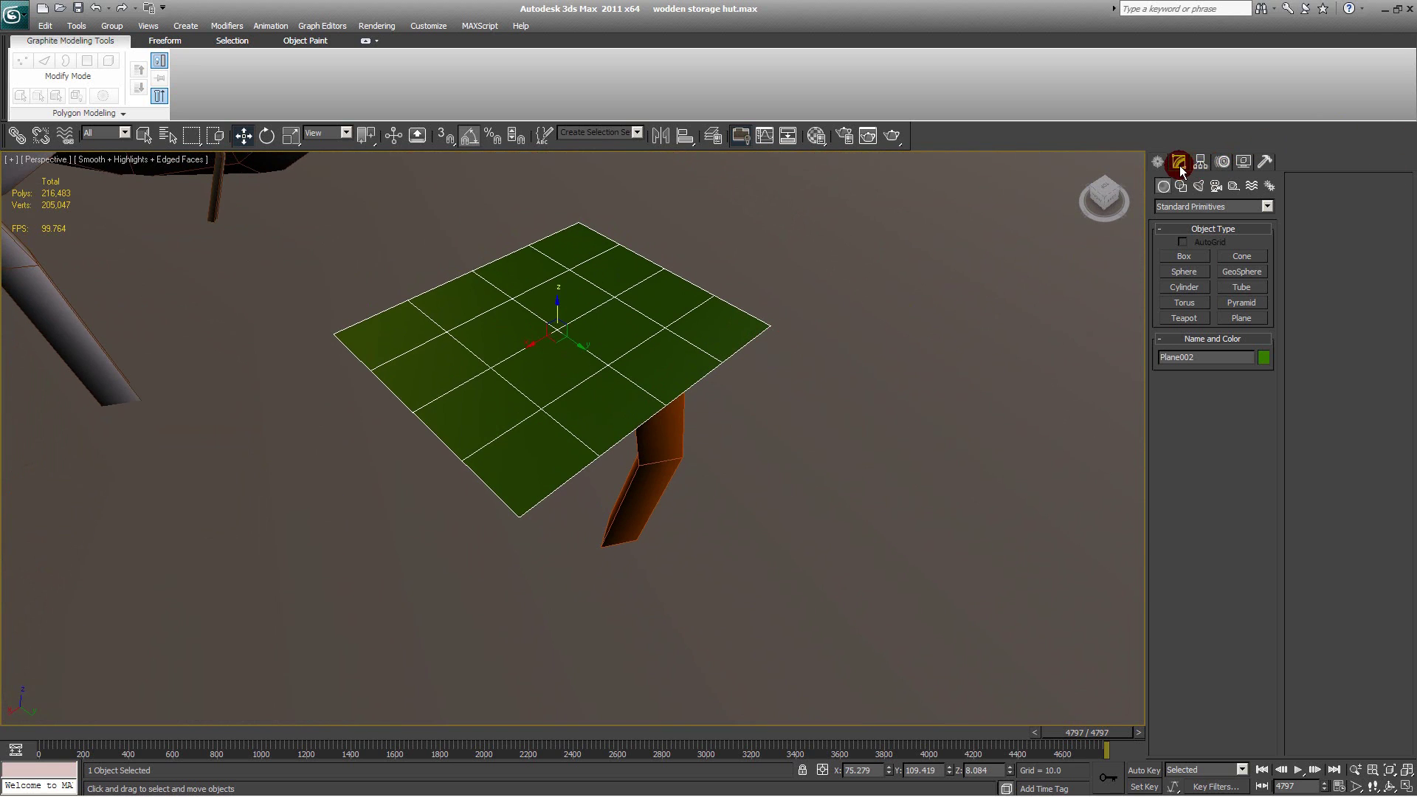
drag(1258, 409, 1260, 509)
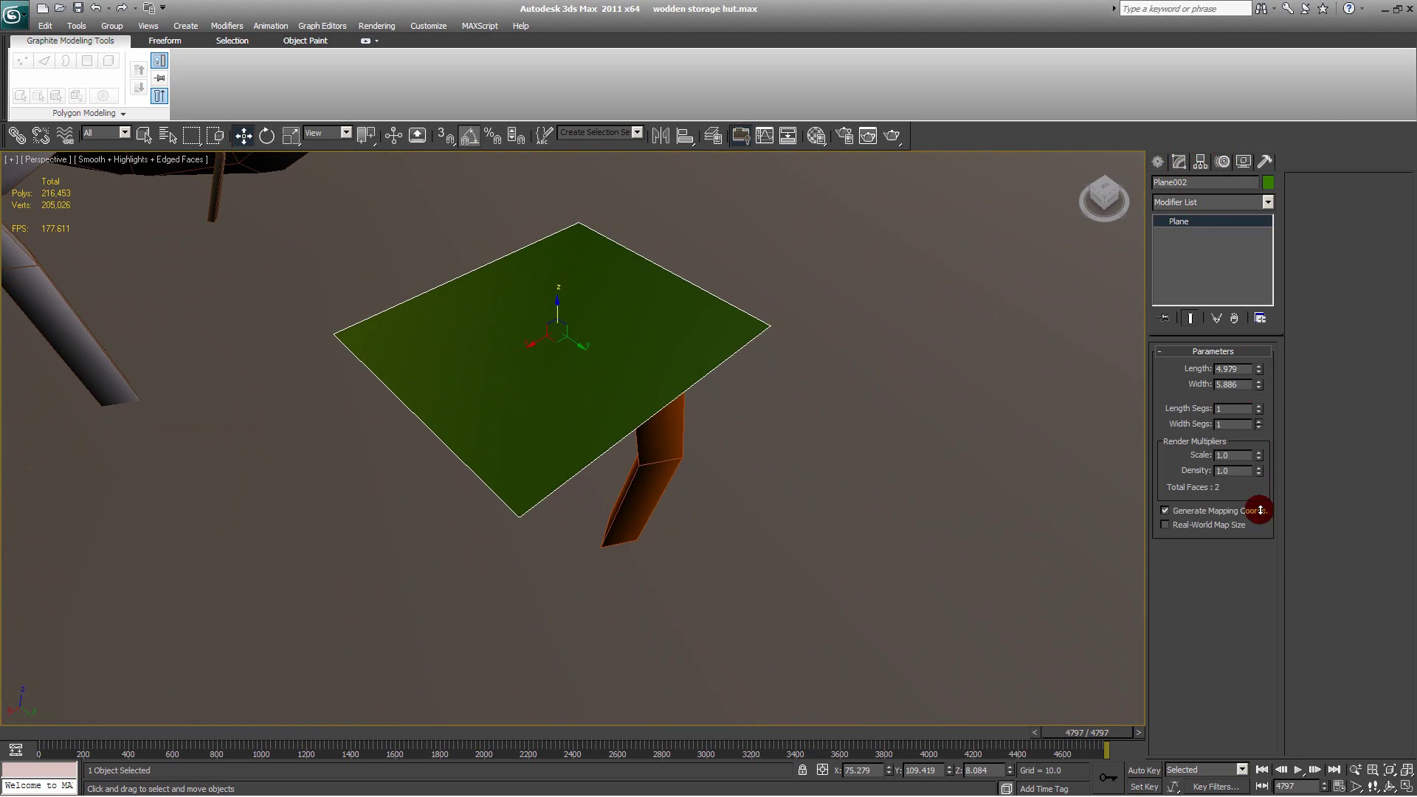
middle_drag(655, 461, 608, 523)
right_click(554, 421)
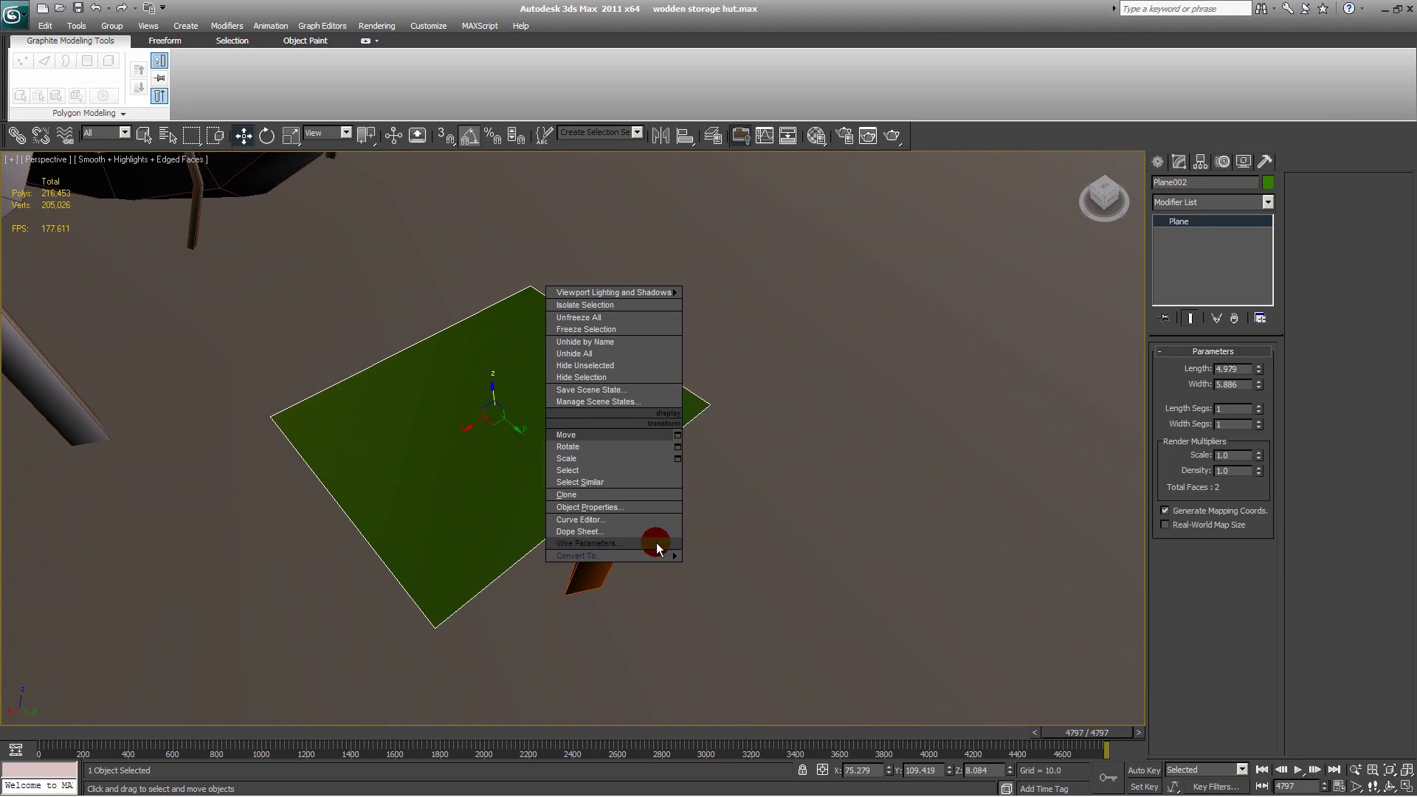
mouse_move(657, 555)
click(741, 565)
middle_drag(490, 452, 228, 213)
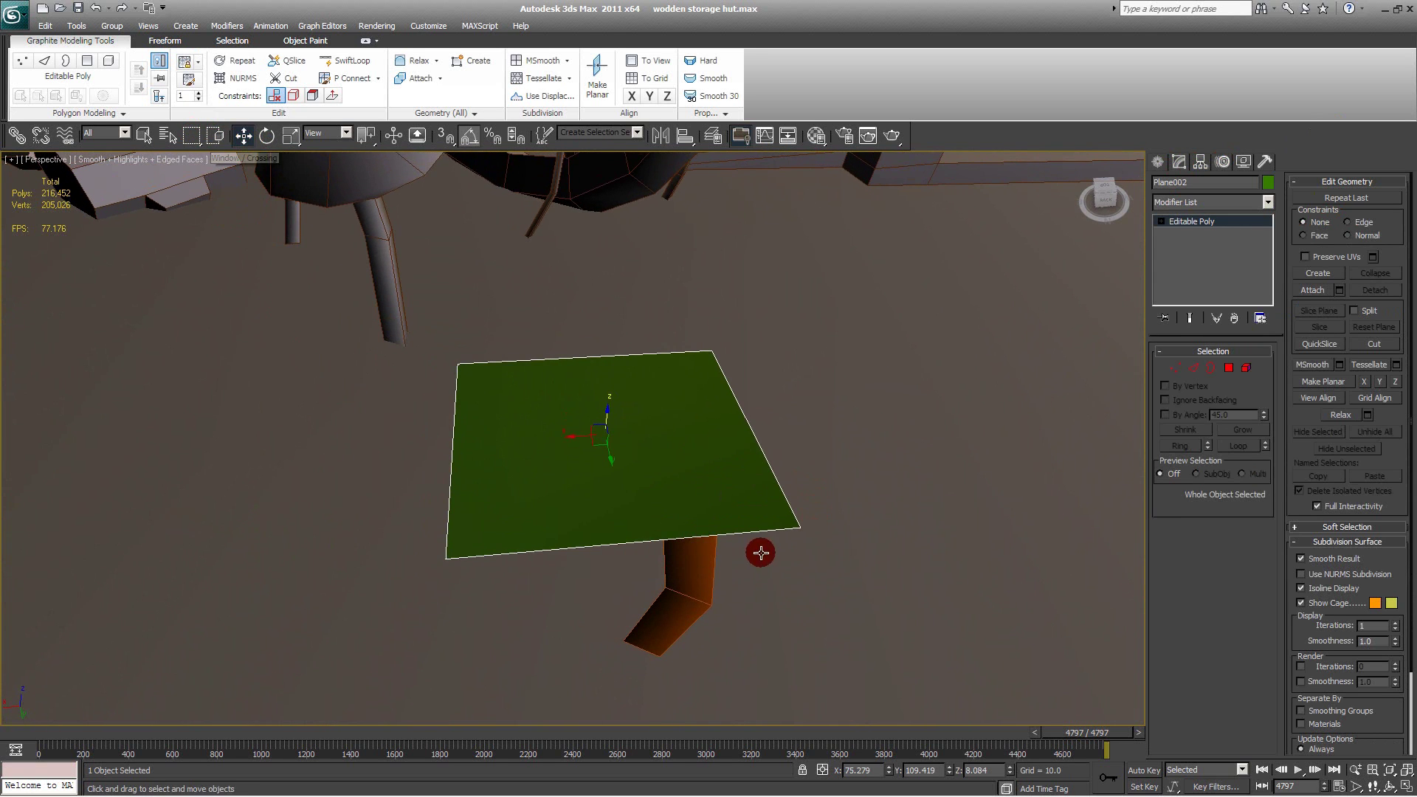
Step: Divide the plane into four quads by connecting its edges with one segment in each direction
key(2)
drag(565, 242, 642, 583)
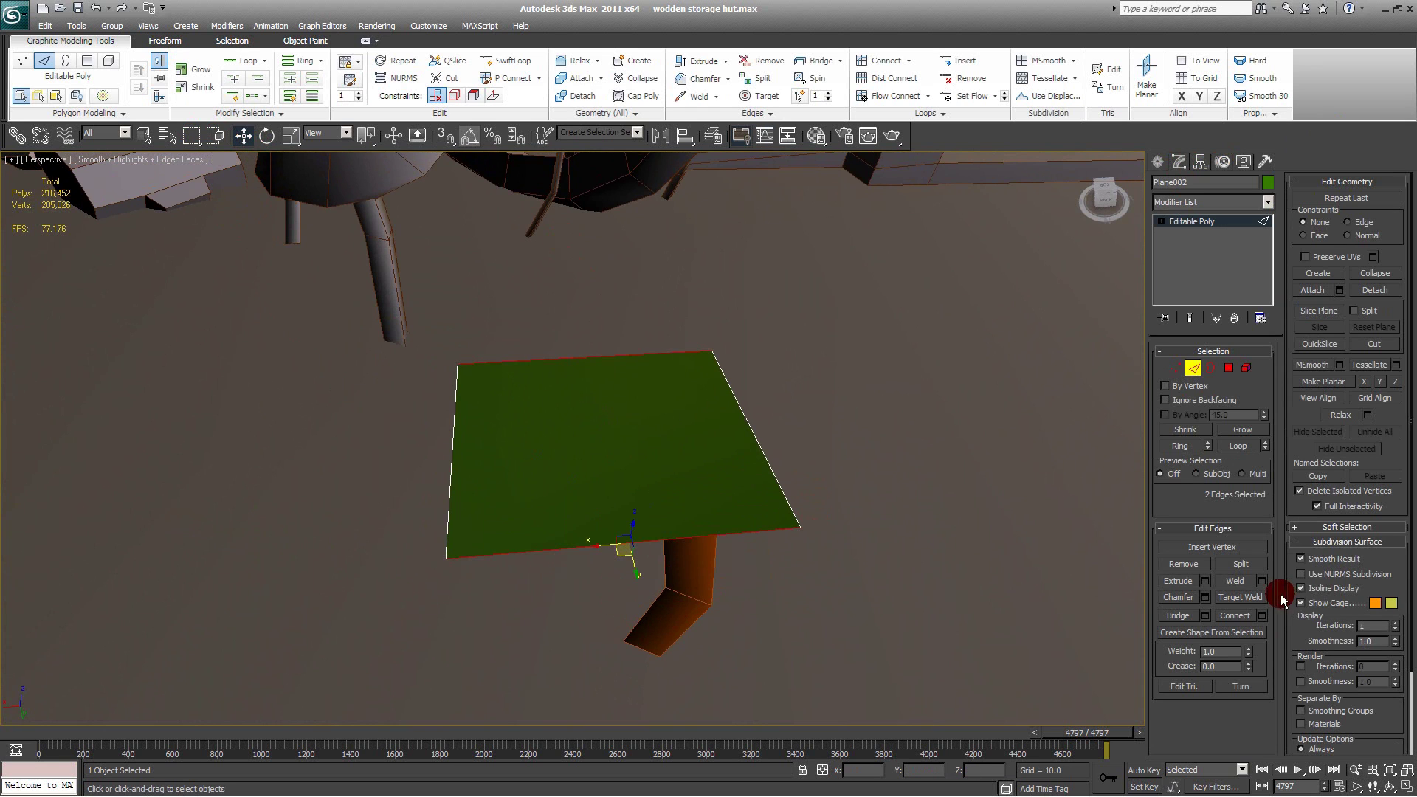
click(1262, 615)
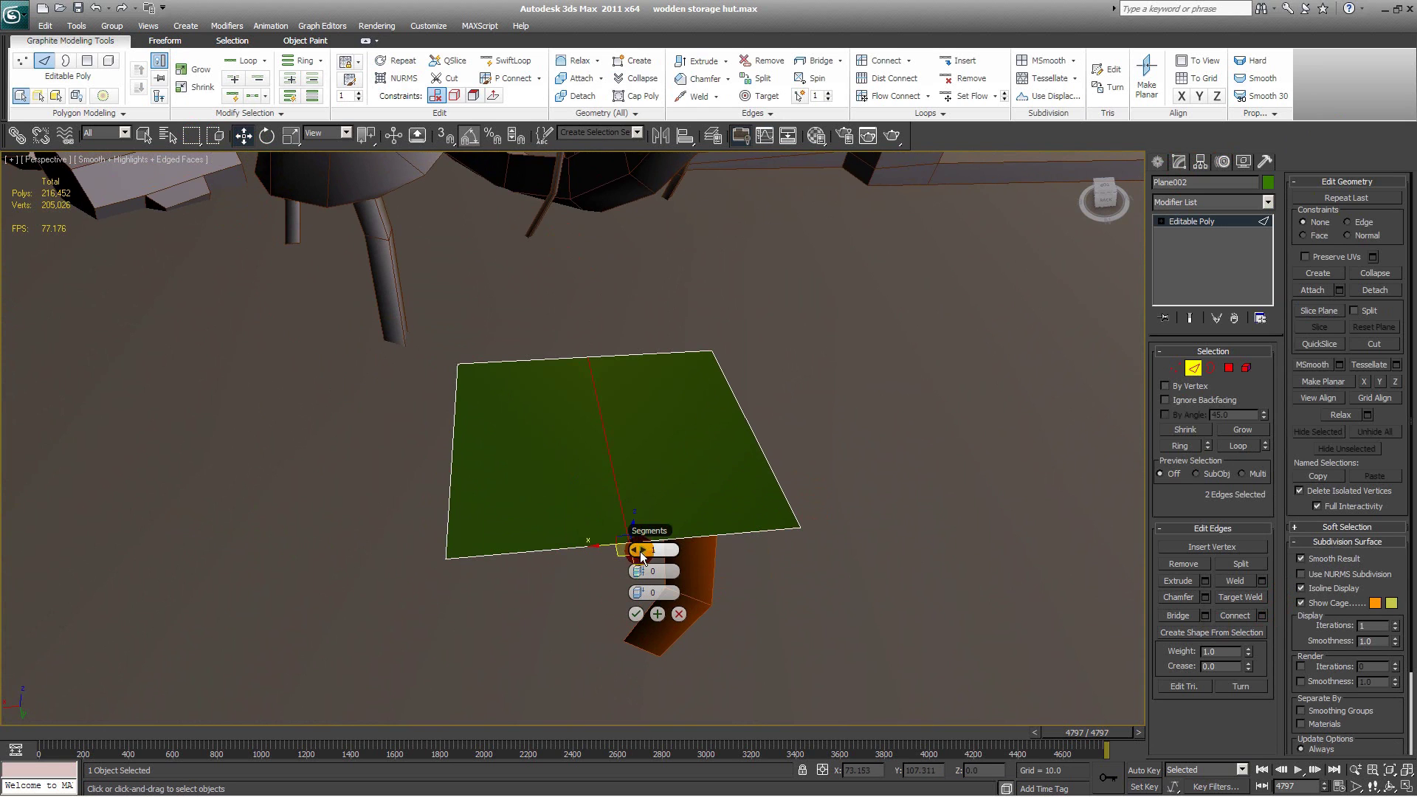
click(635, 615)
mouse_move(635, 614)
alt+middle_down()
mouse_move(665, 585)
mouse_move(683, 181)
alt+middle_up()
click(1213, 651)
click(1262, 616)
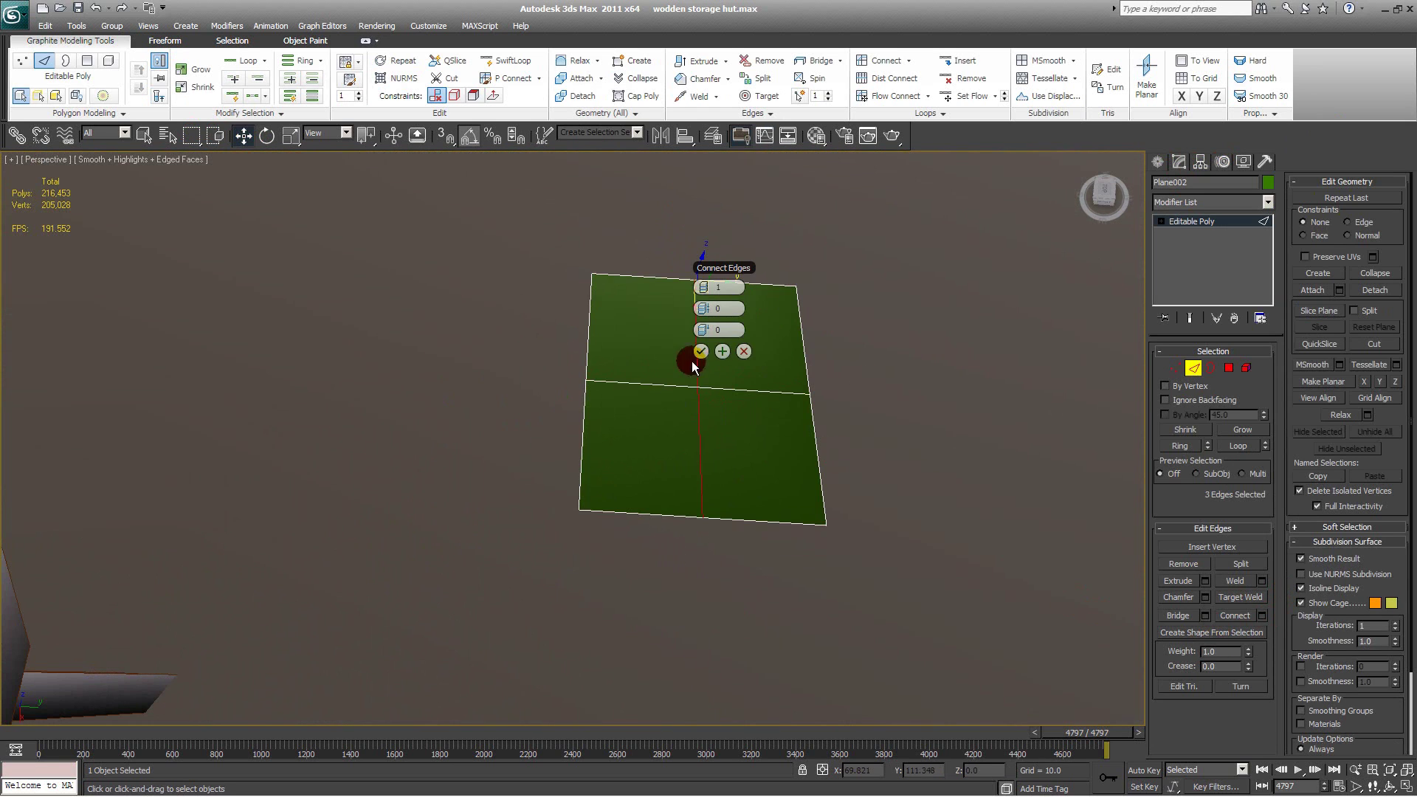
click(701, 353)
Step: Remove the plane's four edge-midpoint vertices, leaving diagonals that join its corners to the centre vertex
middle_drag(971, 514, 789, 506)
key(1)
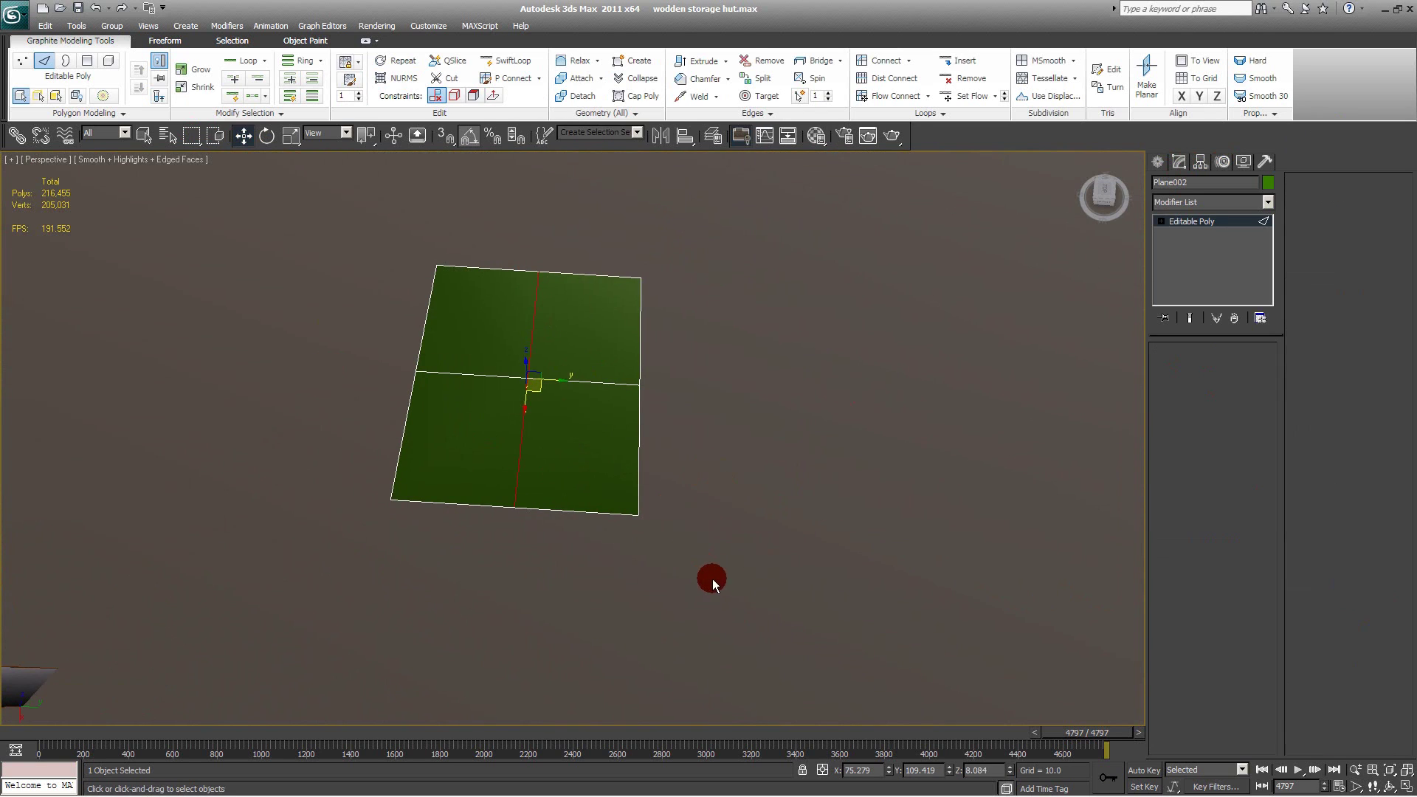
drag(734, 584, 614, 442)
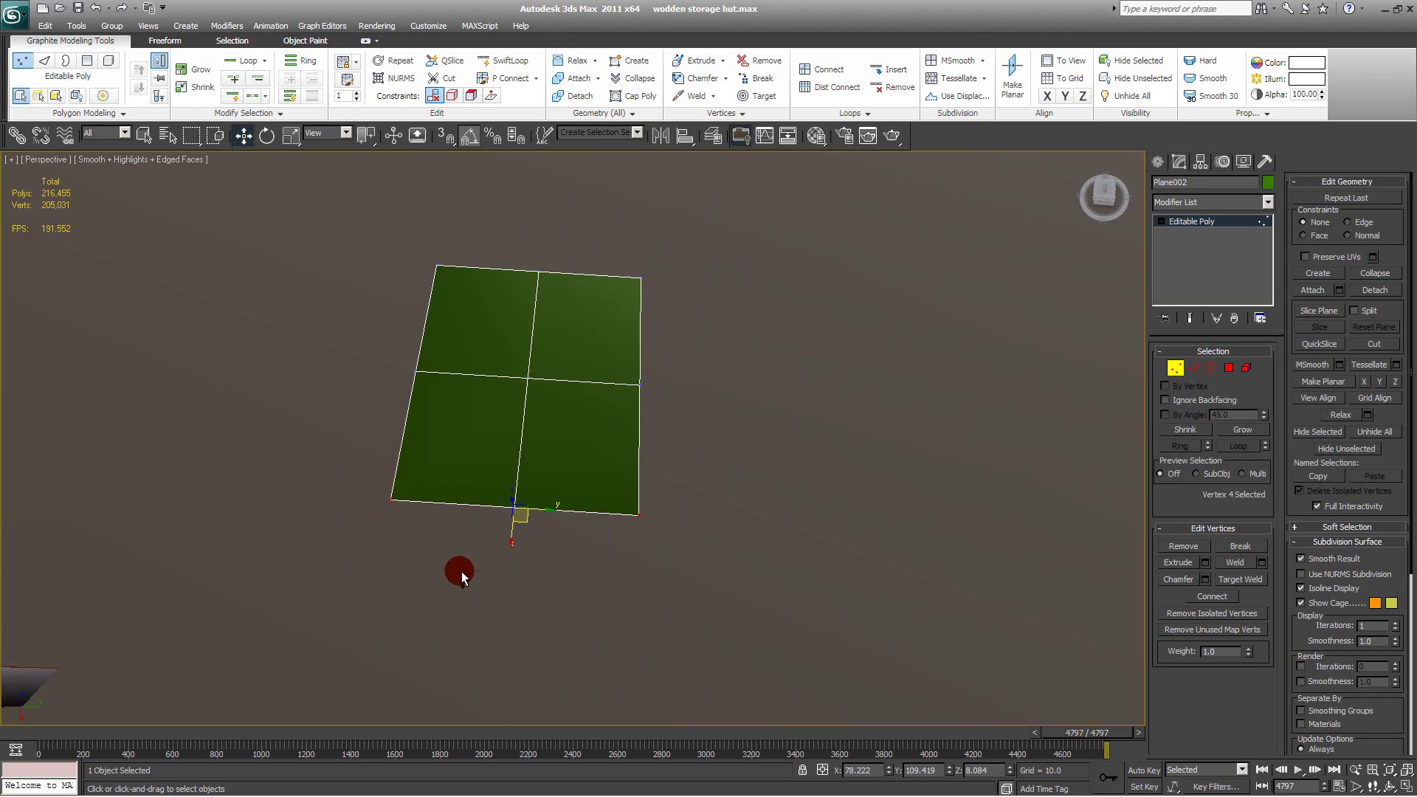
ctrl+drag(661, 263, 615, 312)
key(BackSpace)
alt+middle_drag(743, 343, 664, 432)
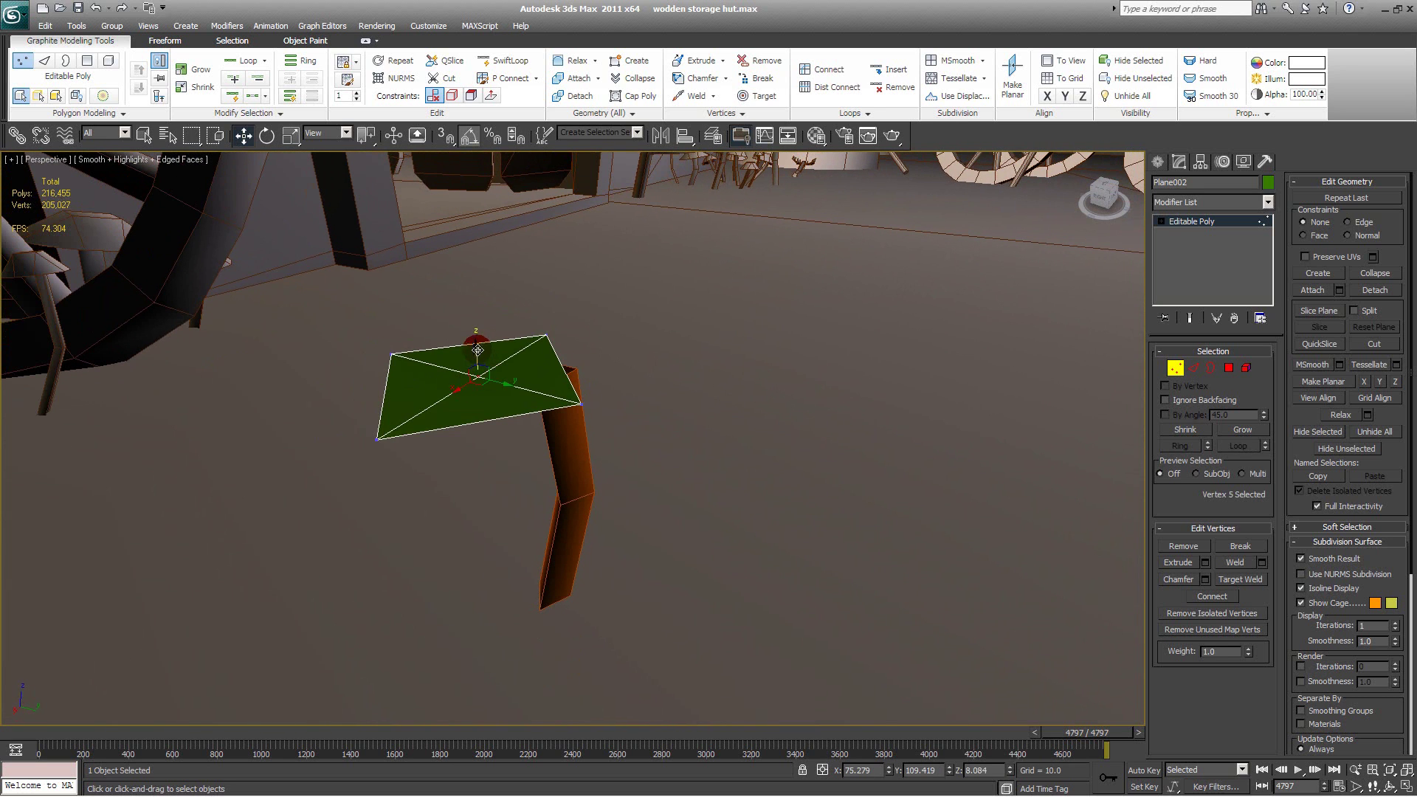
Step: Raise the plane's centre vertex to about Z 9.03 to form a pyramid-shaped mushroom cap
drag(477, 350, 472, 276)
alt+middle_drag(467, 351, 595, 591)
key(z)
scroll(581, 328, down, 7)
scroll(582, 327, up, 4)
Step: Insert a vertex near the middle of each of the four outer edges of the pyramid-shaped cap
key(2)
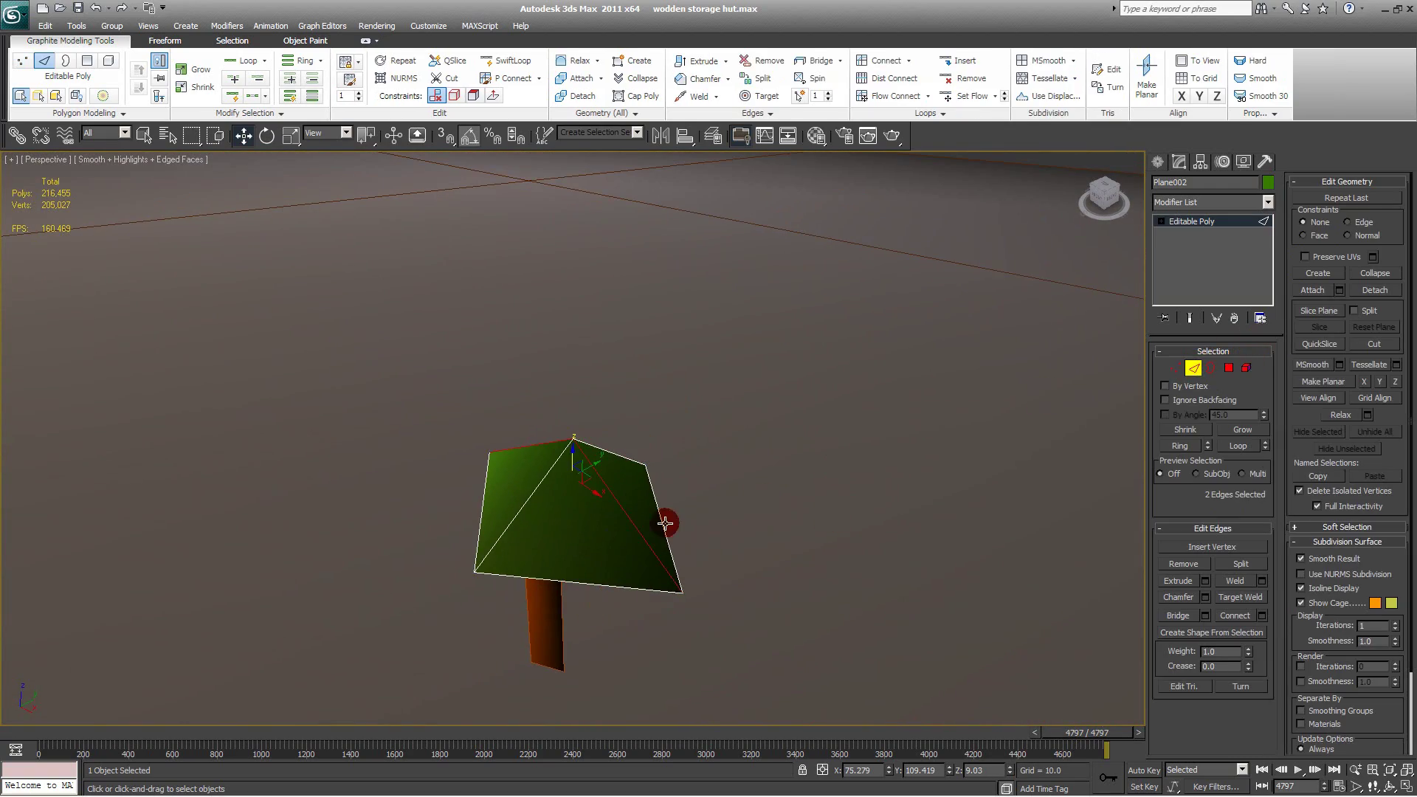
right_click(575, 494)
click(544, 641)
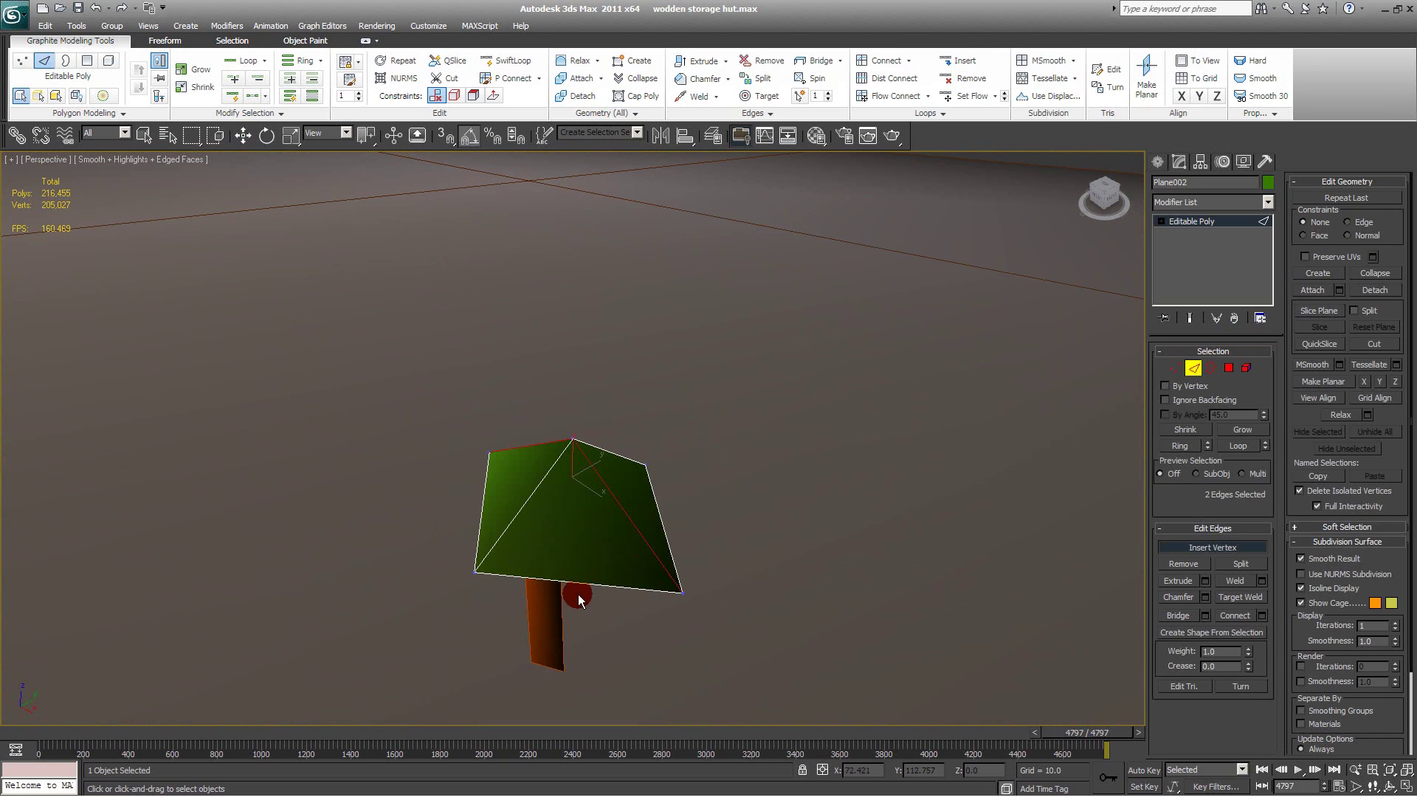
click(578, 585)
alt+middle_drag(664, 570, 825, 401)
click(601, 569)
click(629, 538)
click(655, 473)
Step: Connect the four new mid-edge vertices to the cap's centre vertex, dividing the cap into eight triangles
alt+middle_drag(895, 290, 807, 360)
key(t)
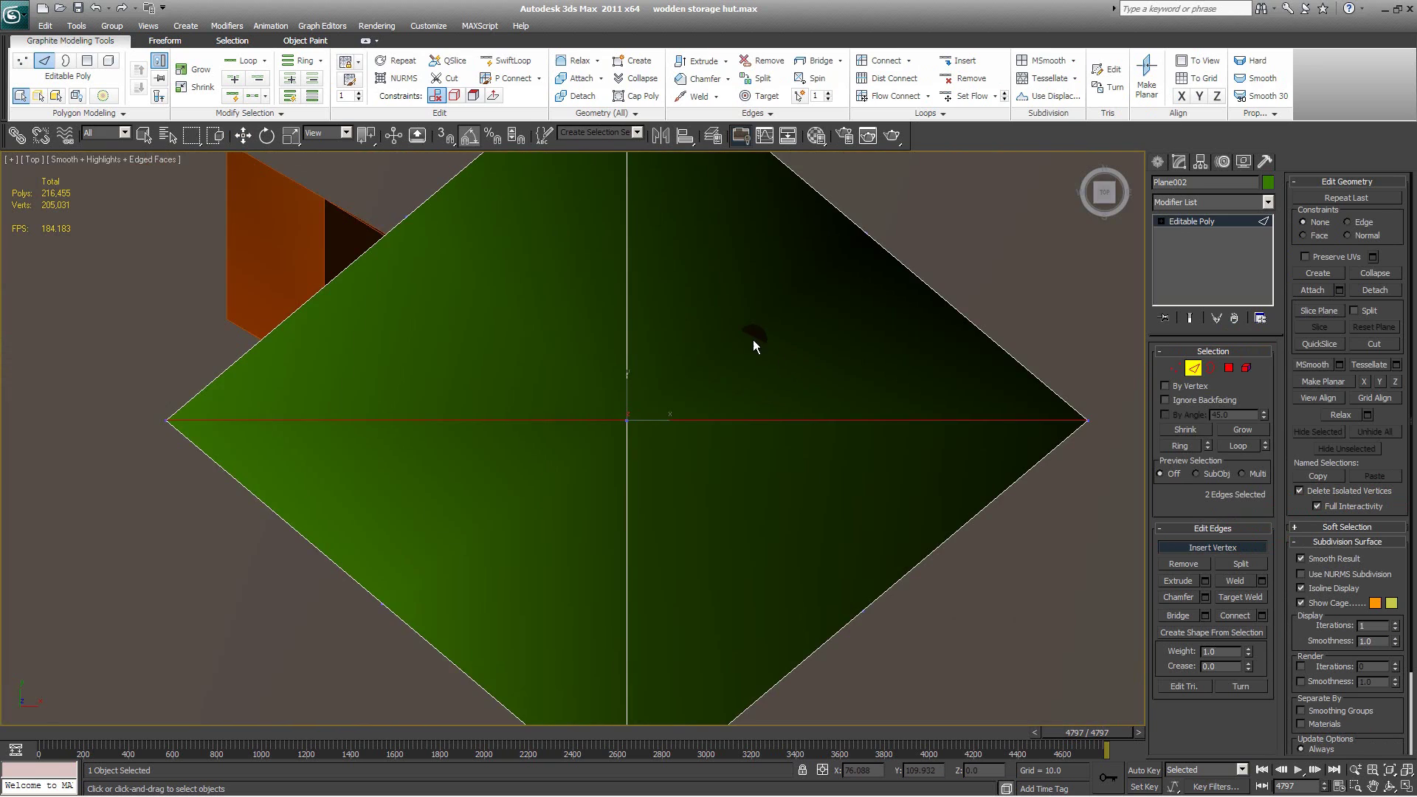
scroll(753, 341, down, 5)
scroll(741, 353, up, 5)
key(1)
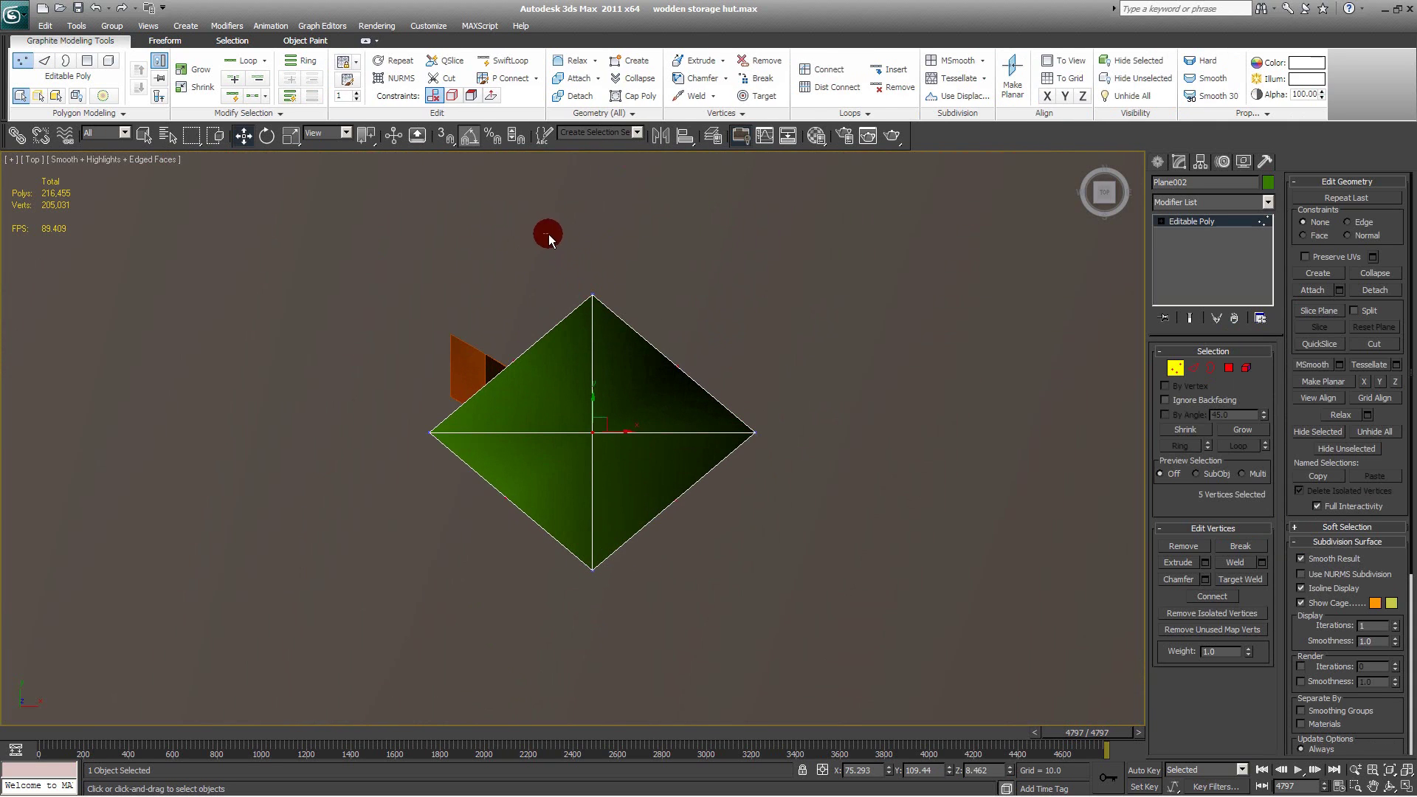
drag(713, 383, 715, 395)
click(775, 490)
click(678, 368)
ctrl+drag(694, 526, 692, 522)
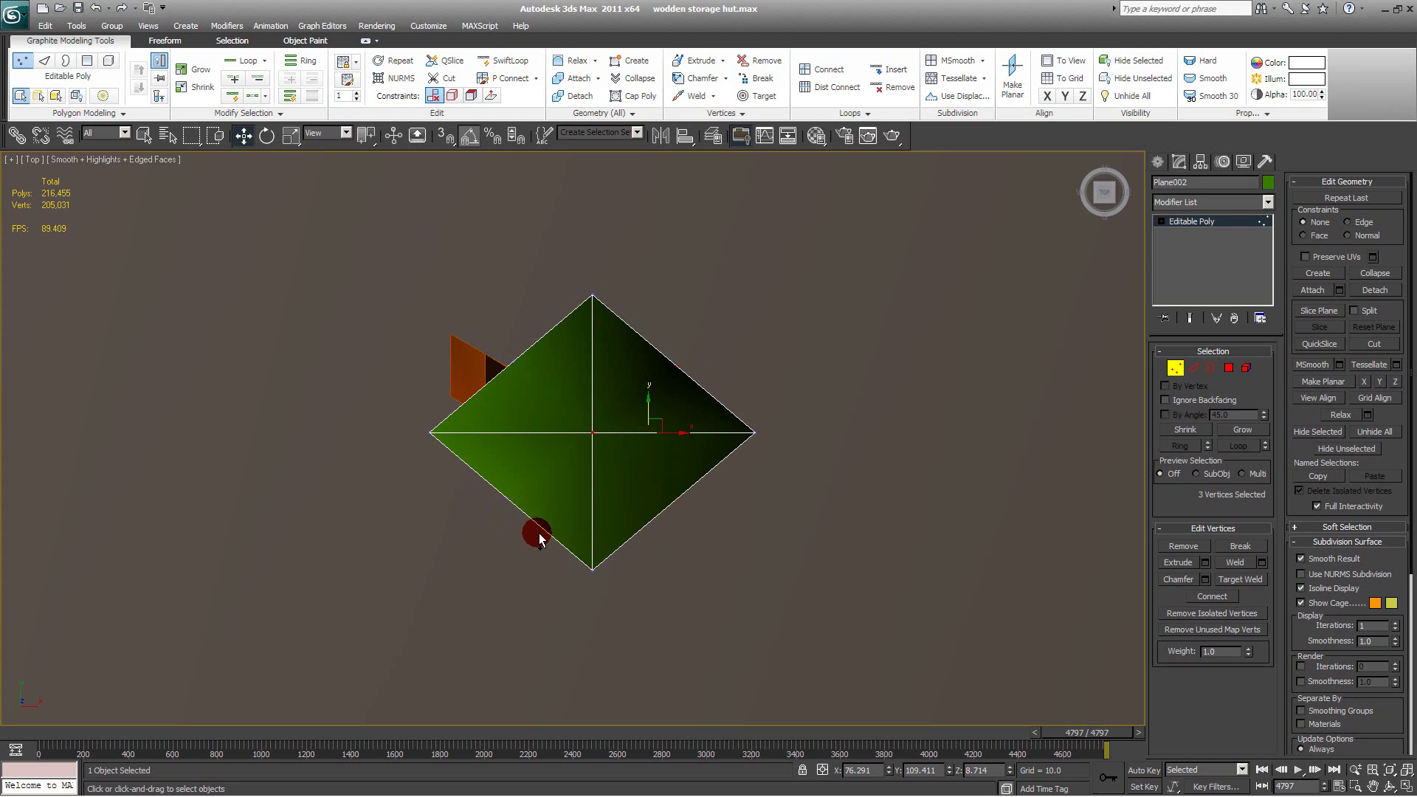
ctrl+drag(491, 470, 494, 475)
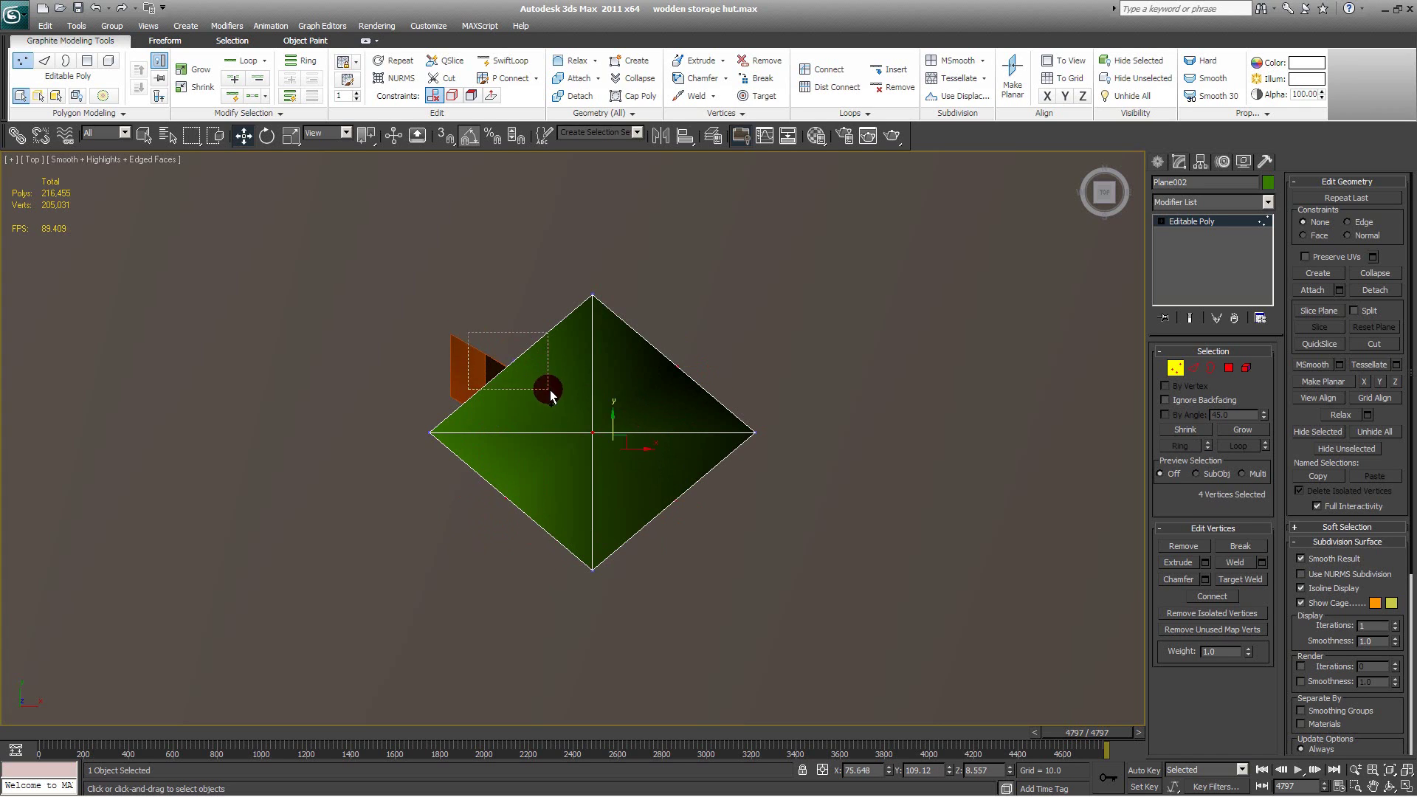
right_click(672, 456)
right_click(652, 497)
click(638, 551)
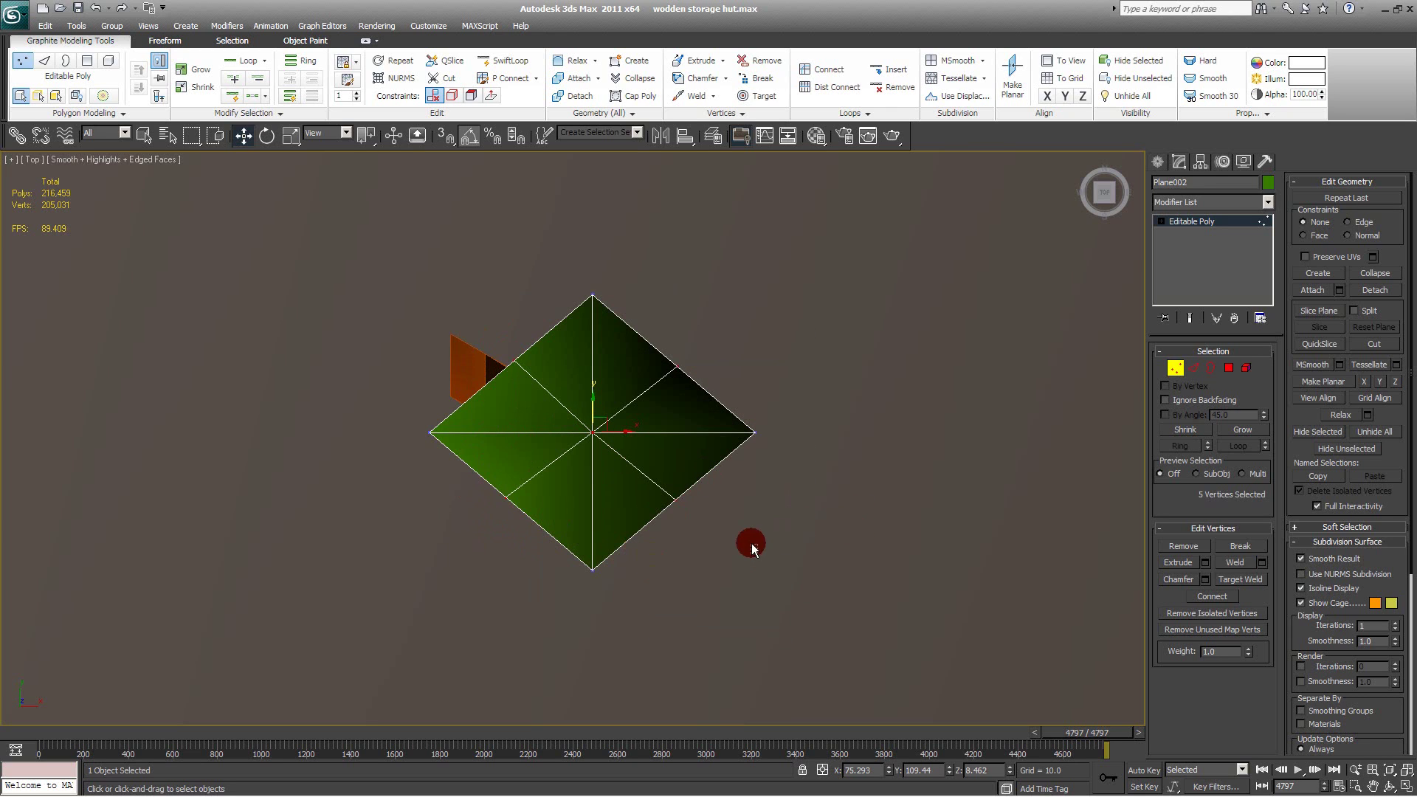
Step: Scale the four mid-edge vertices outward to about 135 percent in X and Y, giving the cap an octagonal outline
ctrl+drag(490, 332, 542, 521)
key(r)
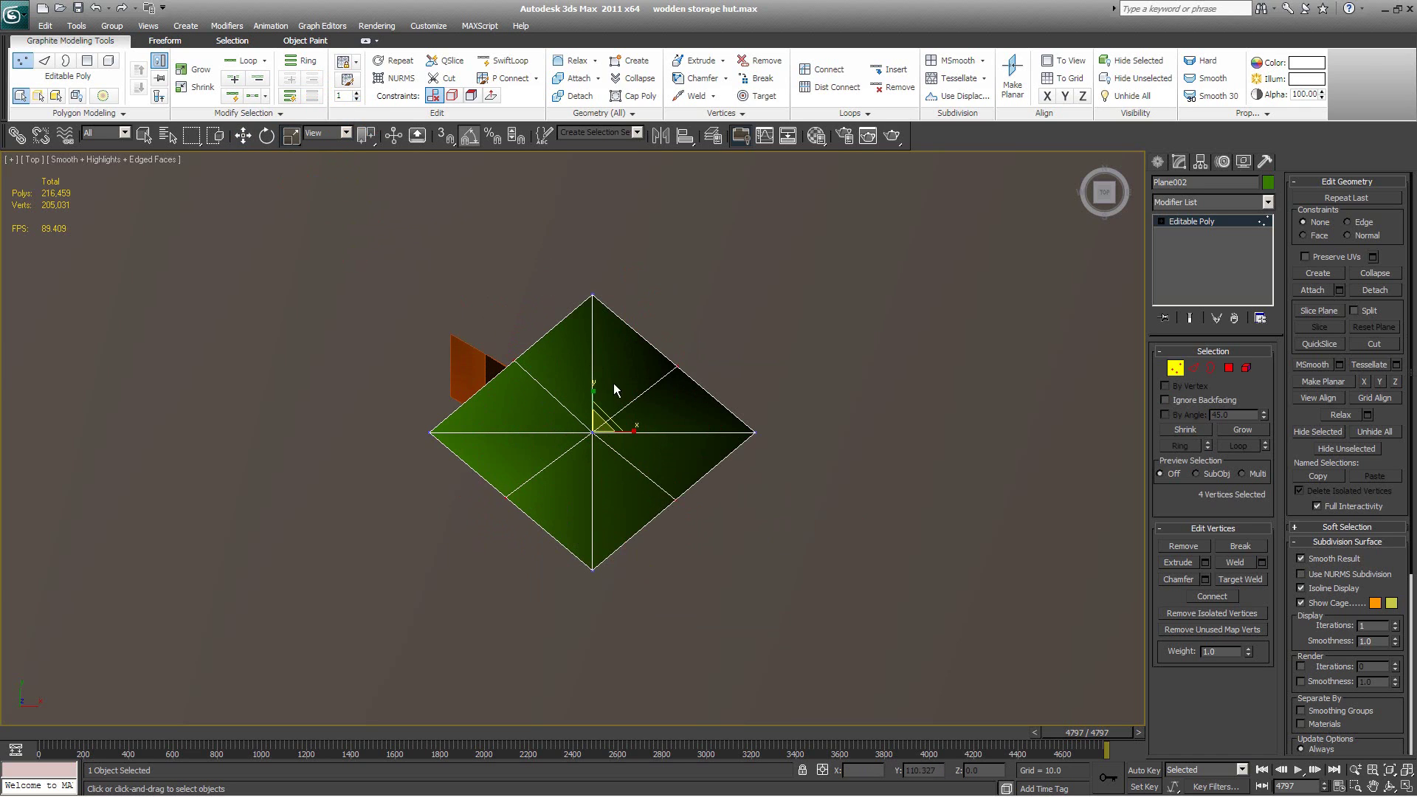
drag(607, 413, 623, 396)
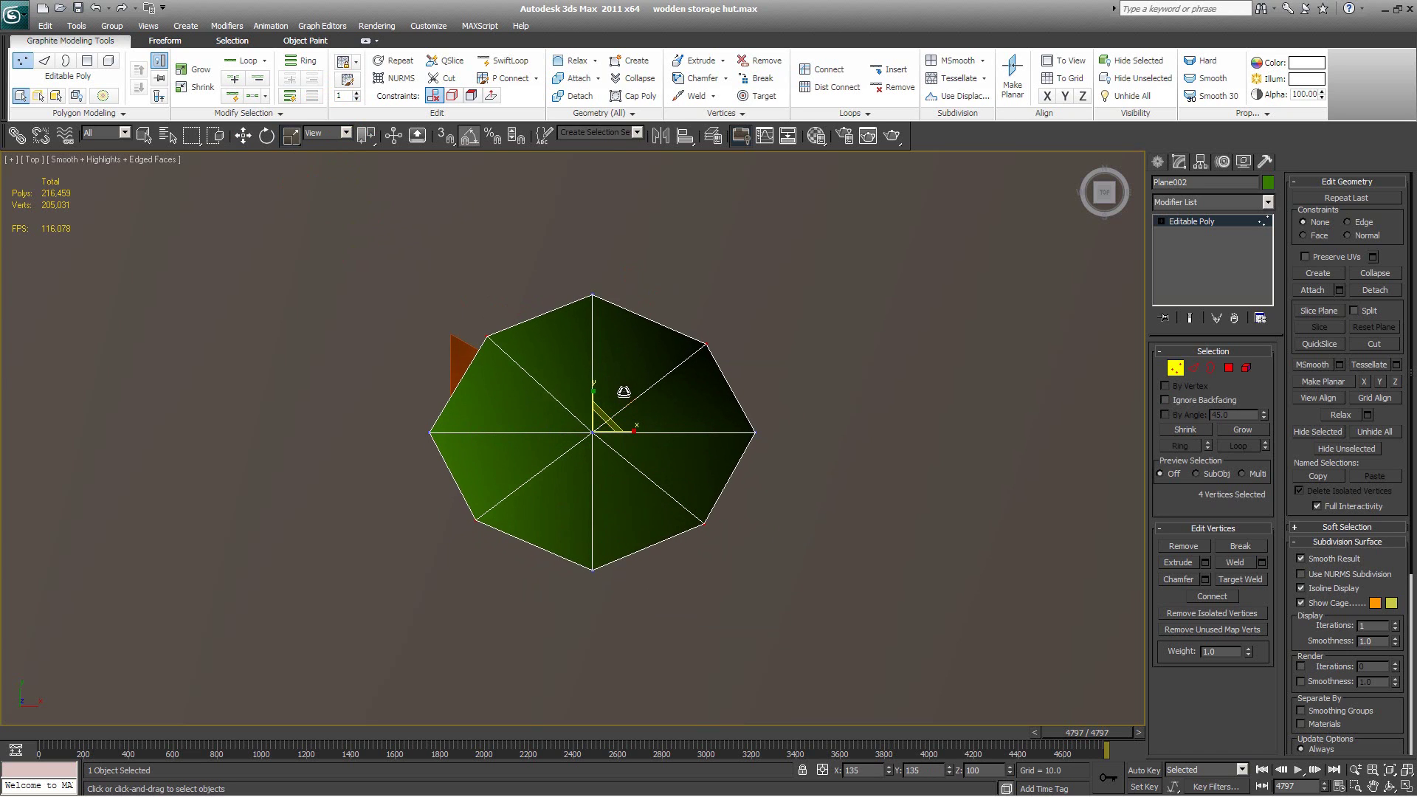
Step: Move the three outer vertices at each Y end of the cap slightly outward to even out the octagon
drag(466, 309, 728, 376)
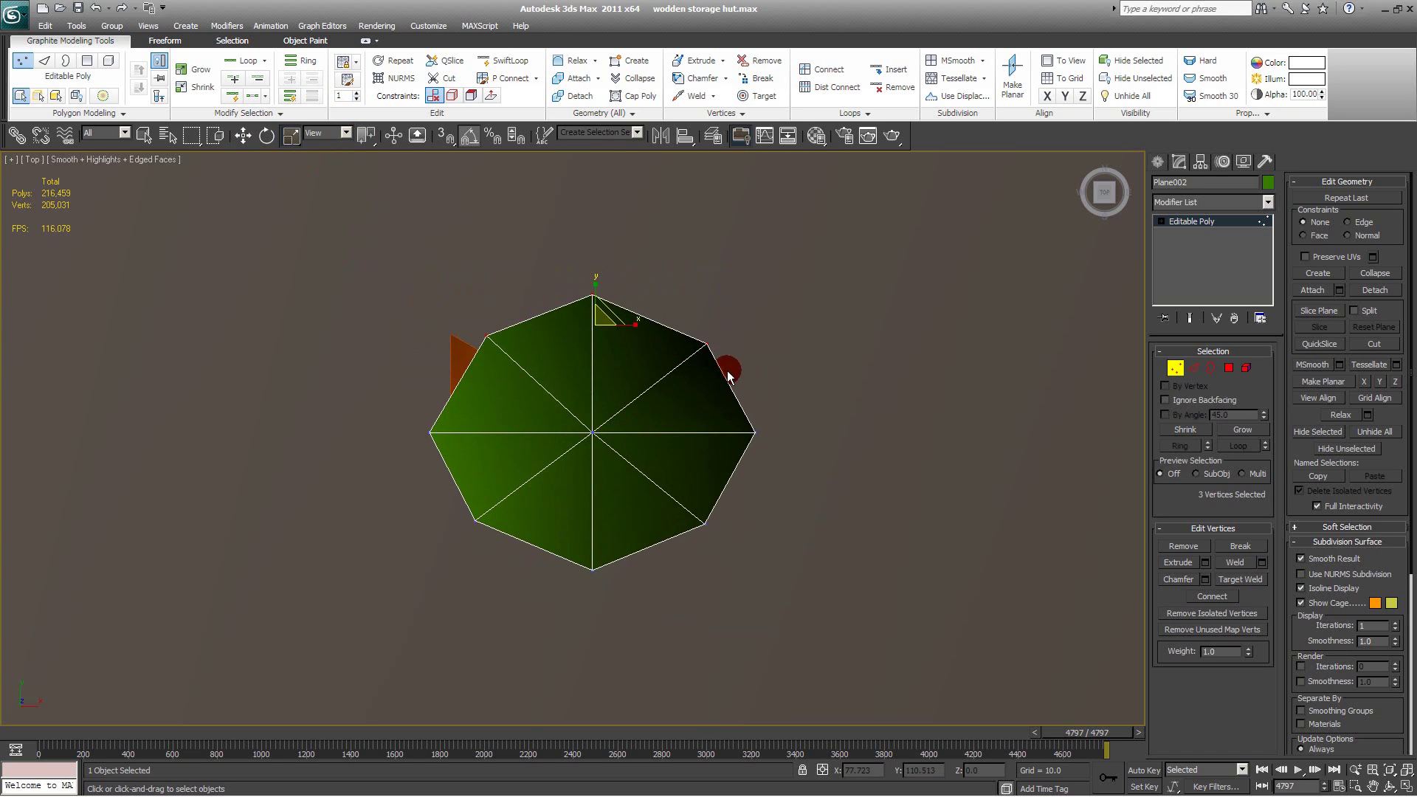
key(w)
drag(595, 289, 596, 274)
drag(485, 488, 751, 588)
drag(592, 509, 592, 528)
key(1)
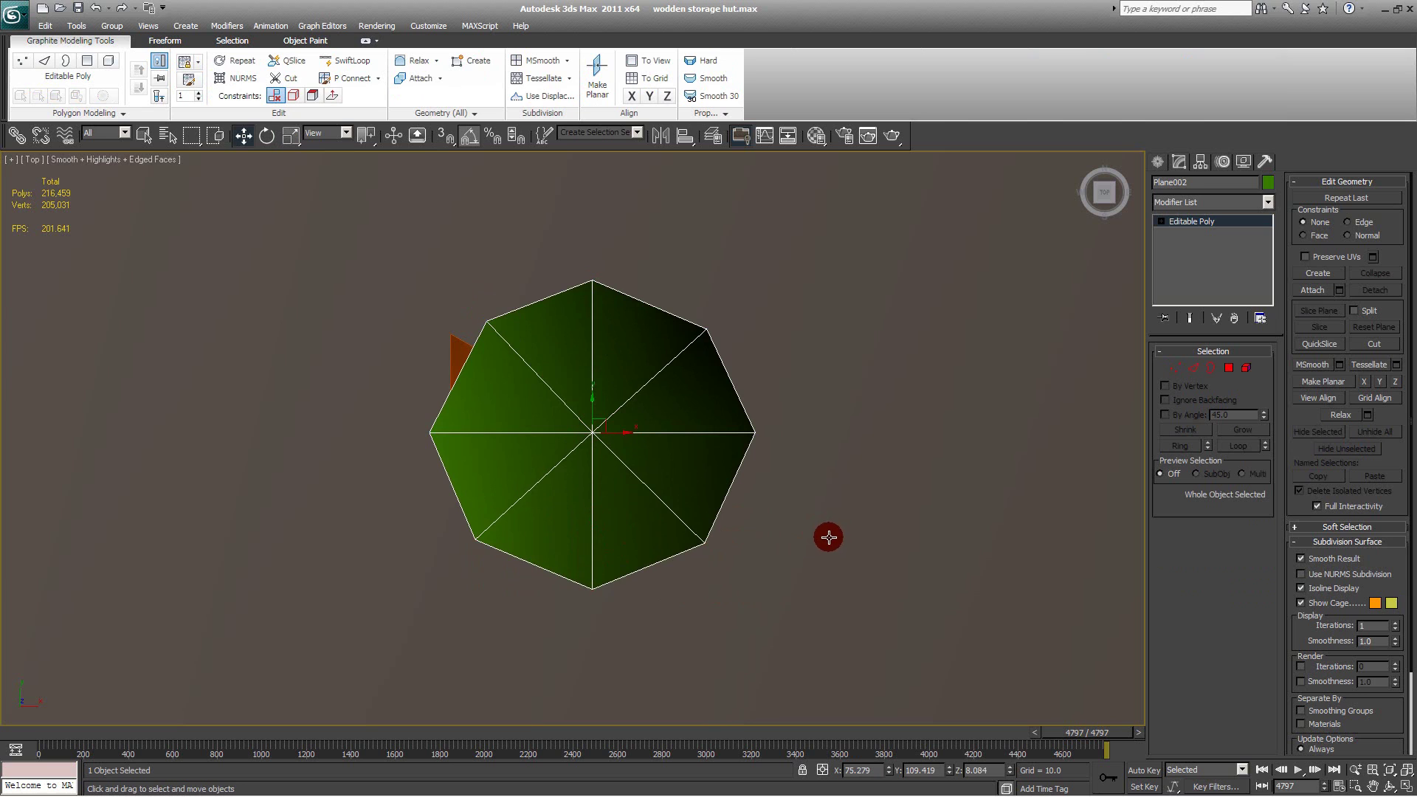
Step: Chamfer the cap's apex vertex by about 1.749 to create a flat polygon on top
alt+middle_drag(812, 537, 878, 492)
key(p)
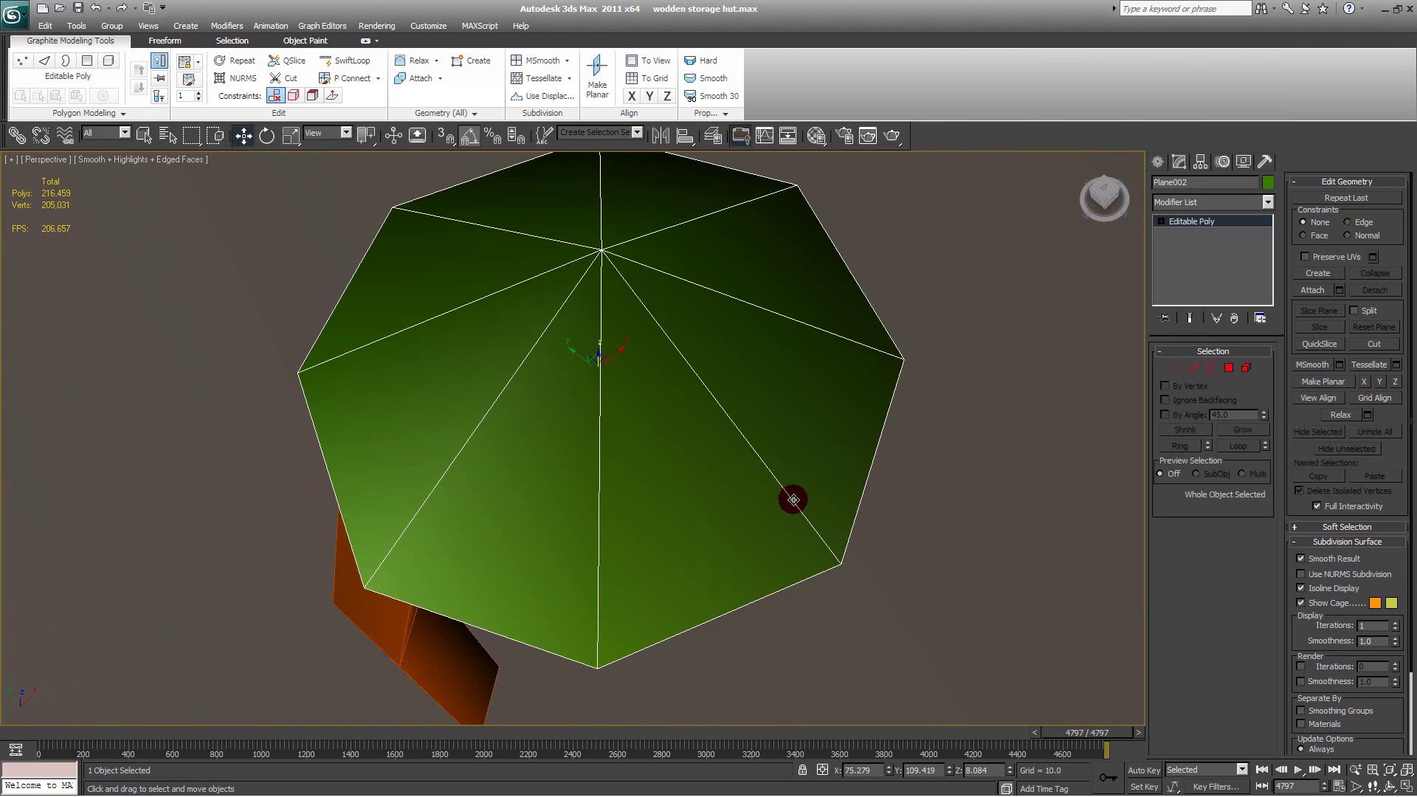
alt+middle_drag(793, 499, 851, 465)
scroll(827, 450, down, 7)
middle_drag(648, 332, 569, 414)
scroll(554, 441, up, 3)
alt+middle_drag(541, 468, 289, 397)
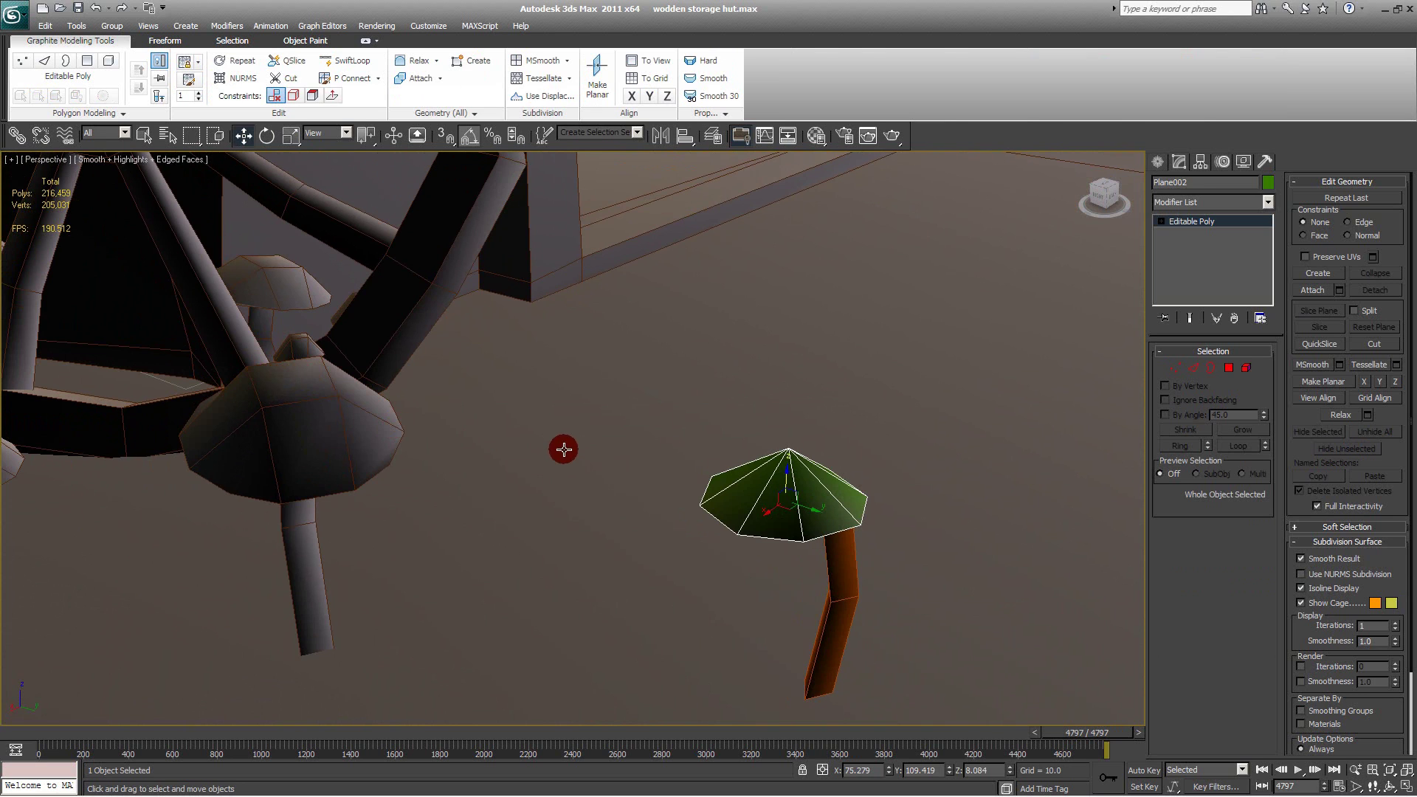
alt+middle_drag(564, 449, 655, 432)
key(1)
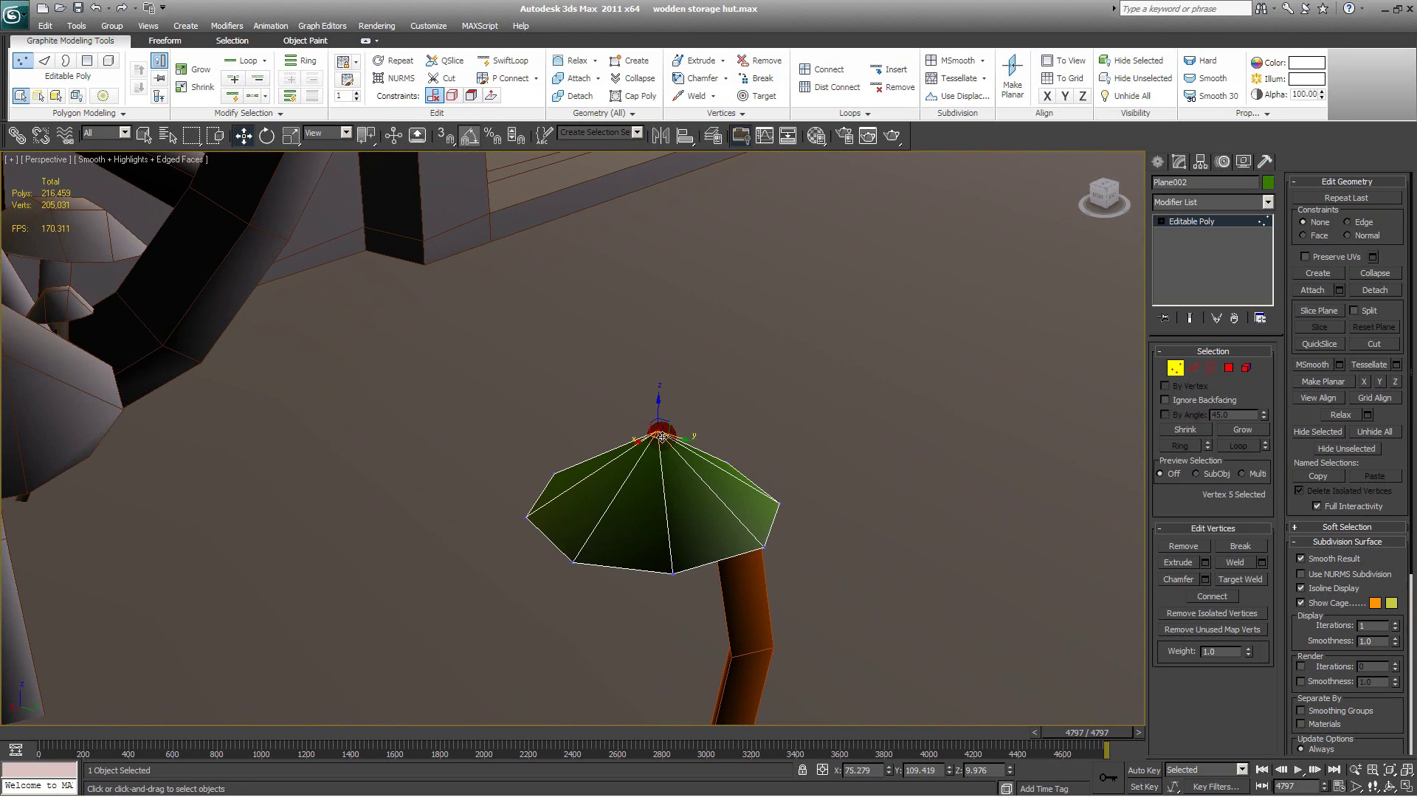
click(1206, 579)
drag(667, 438, 667, 440)
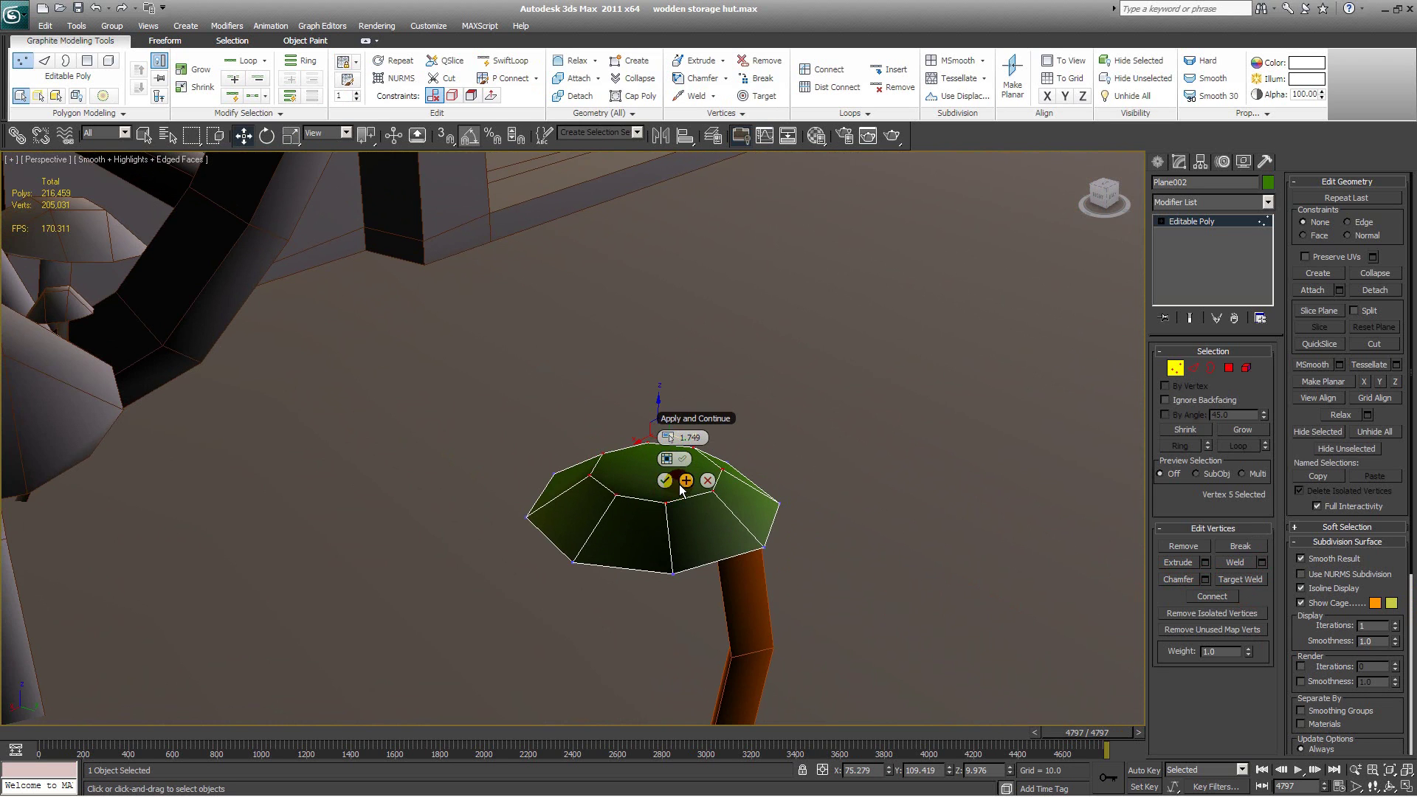
click(666, 481)
Step: Collapse the eight vertices around the cap's top polygon in adjacent pairs, reducing it to a four-sided face
alt+middle_drag(666, 481, 965, 560)
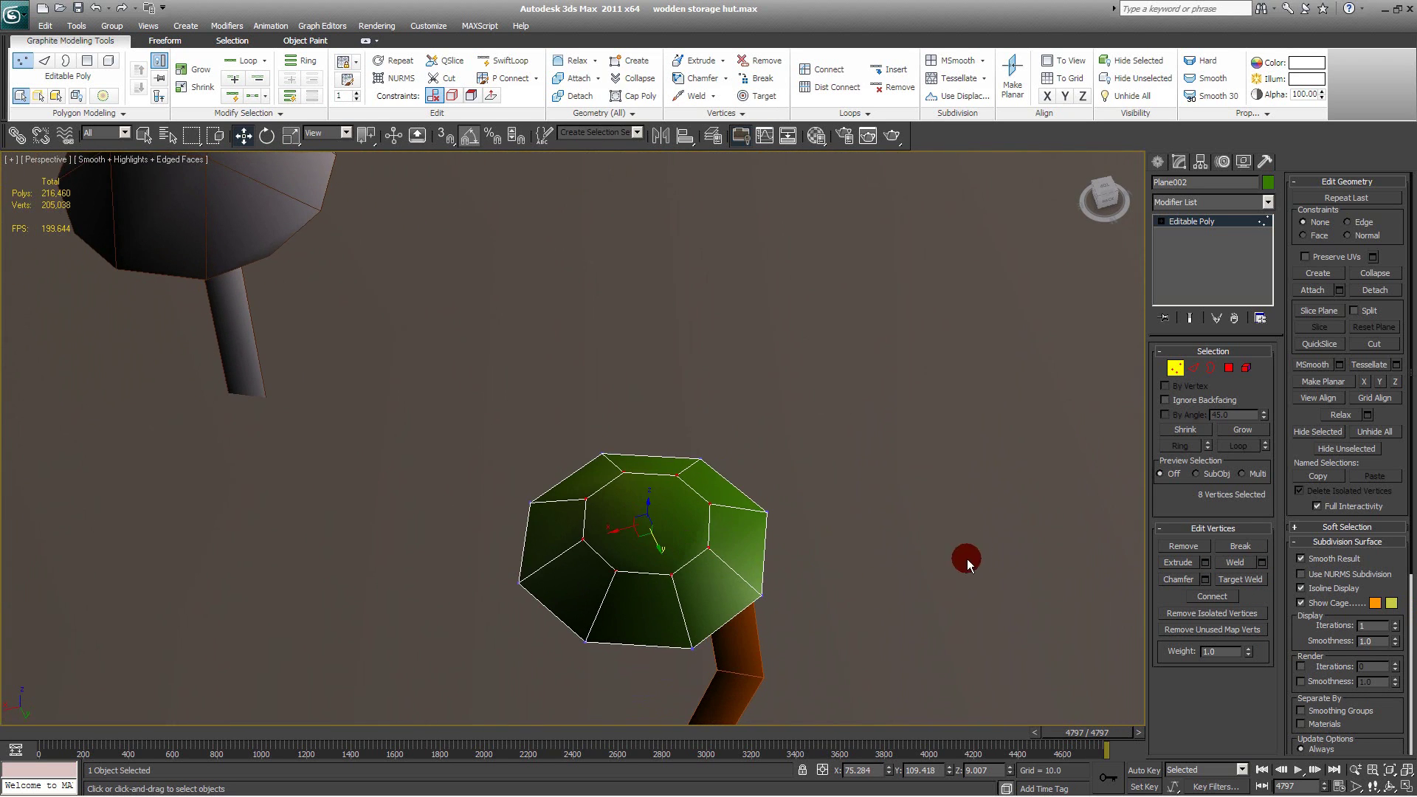
click(617, 570)
ctrl+click(583, 541)
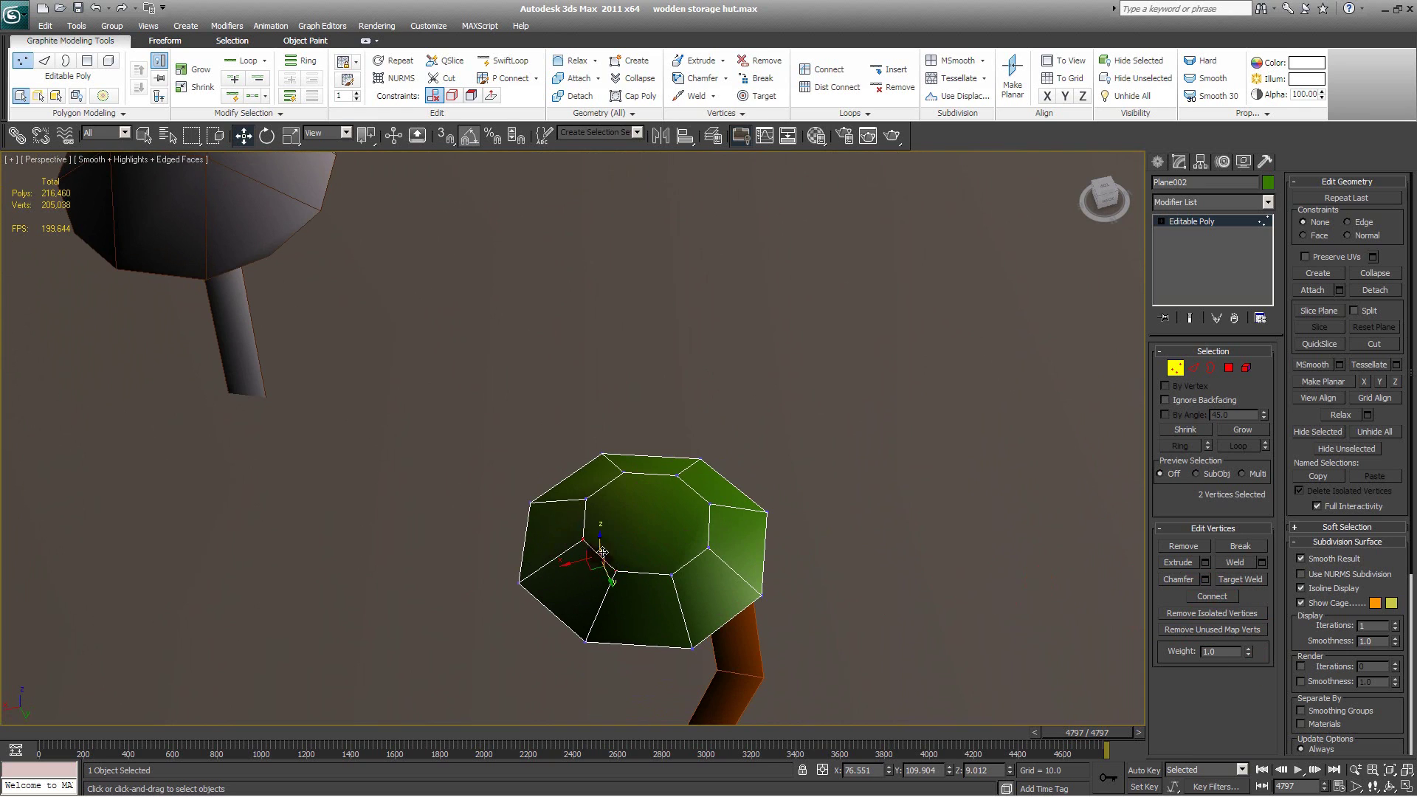
click(1390, 277)
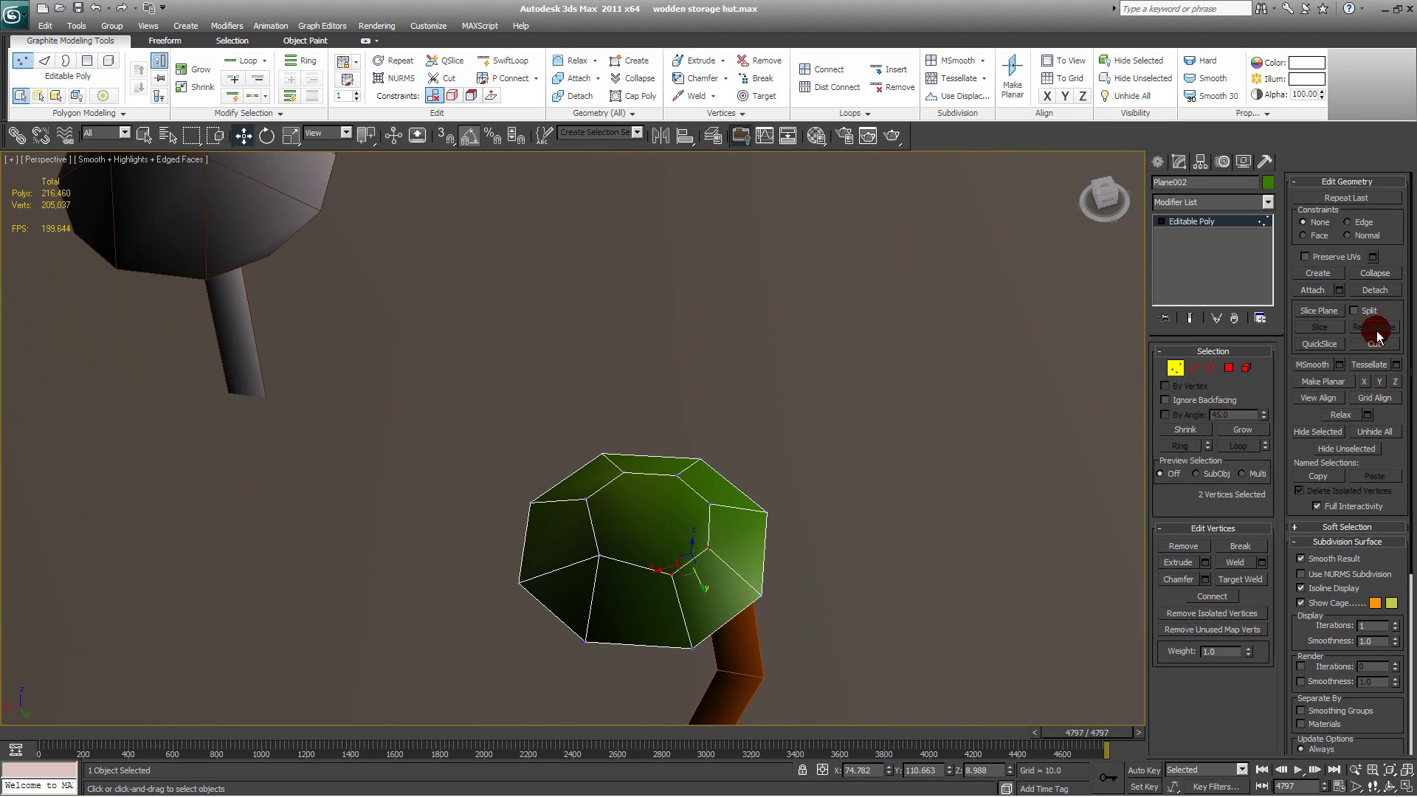
click(1375, 274)
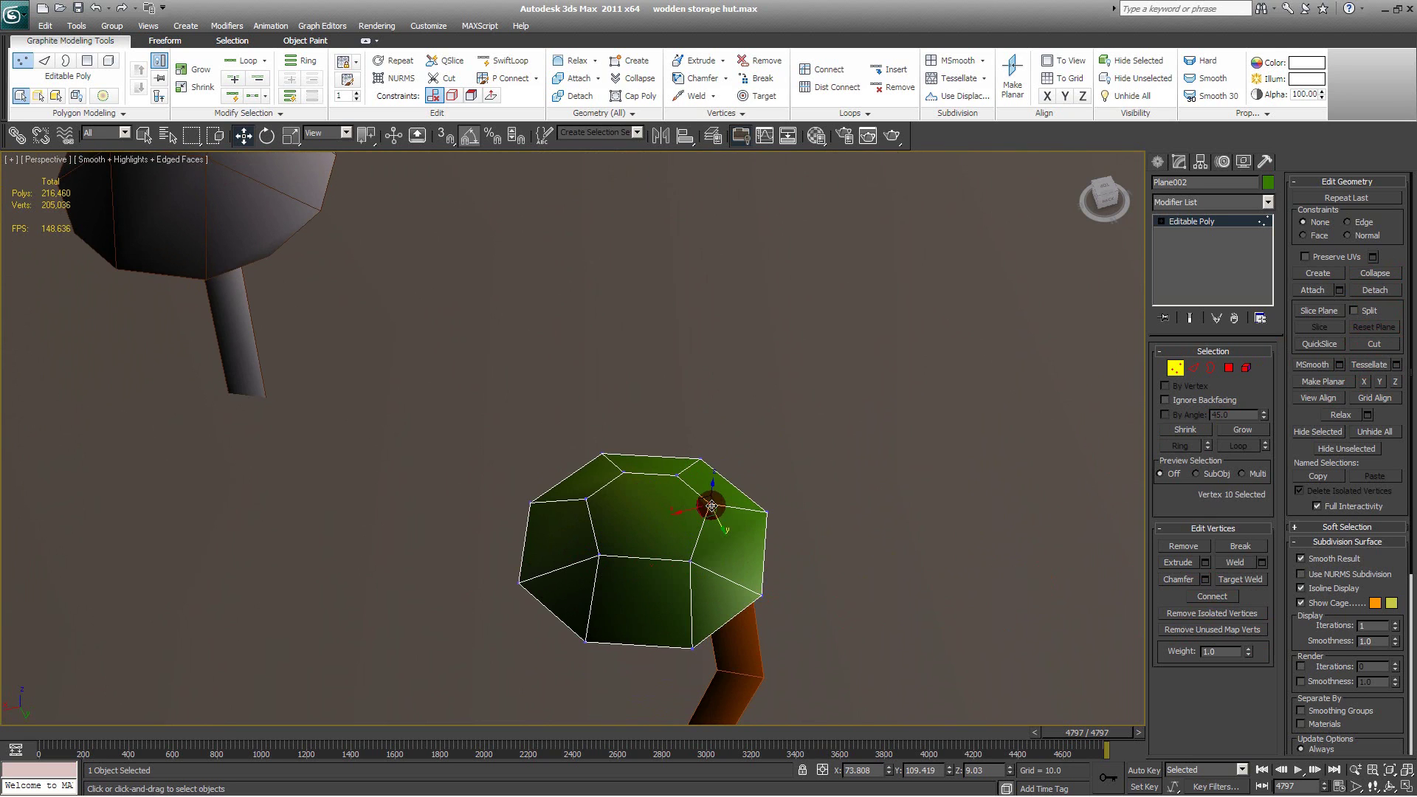
middle_drag(447, 353, 492, 446)
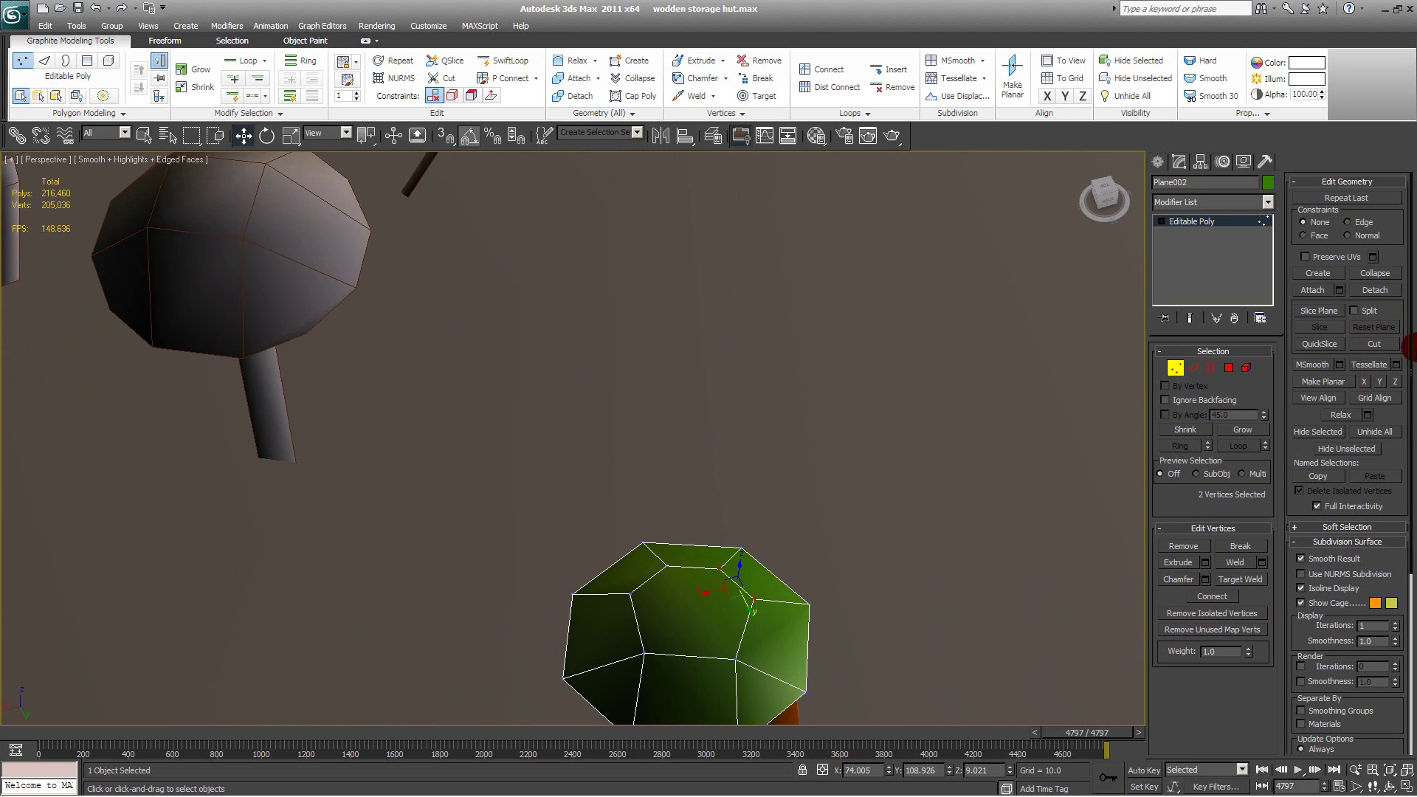
click(1366, 275)
click(668, 566)
click(1373, 272)
Step: Raise the cap's top polygon slightly along Z
alt+middle_drag(472, 601, 568, 527)
key(4)
click(655, 484)
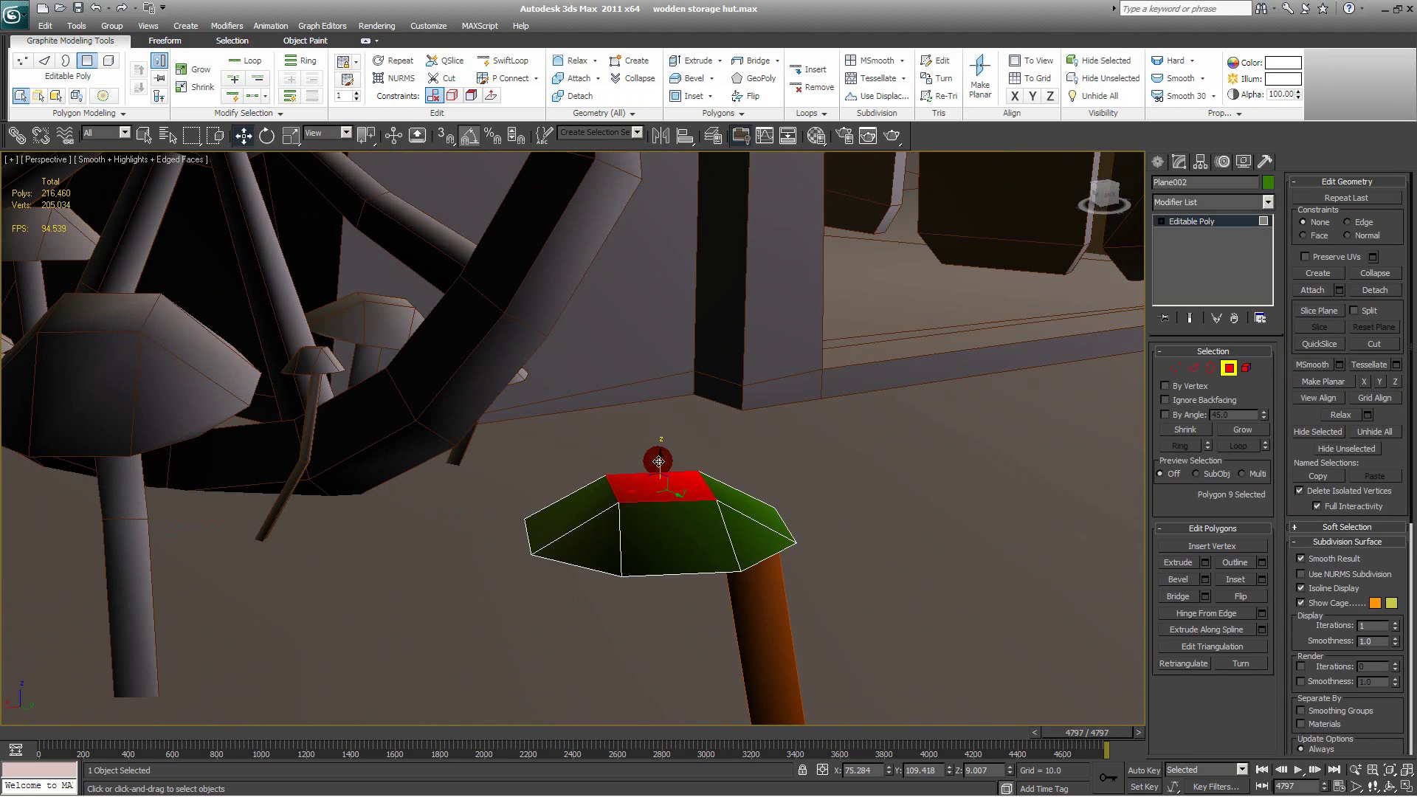
drag(659, 462, 660, 447)
Step: Attach the stem to the cap so they form one editable poly object
click(1246, 368)
middle_drag(665, 595, 797, 532)
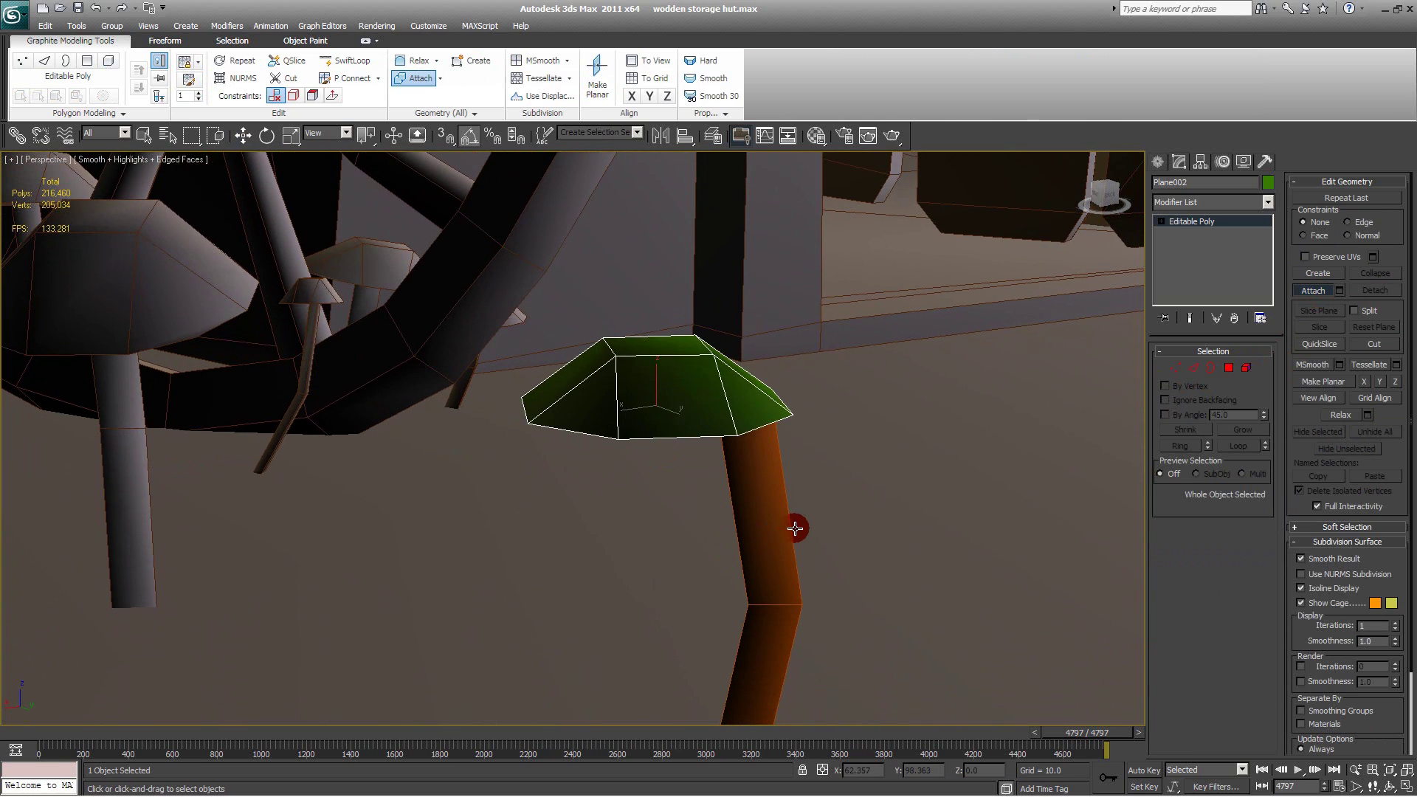
click(780, 536)
scroll(800, 538, down, 3)
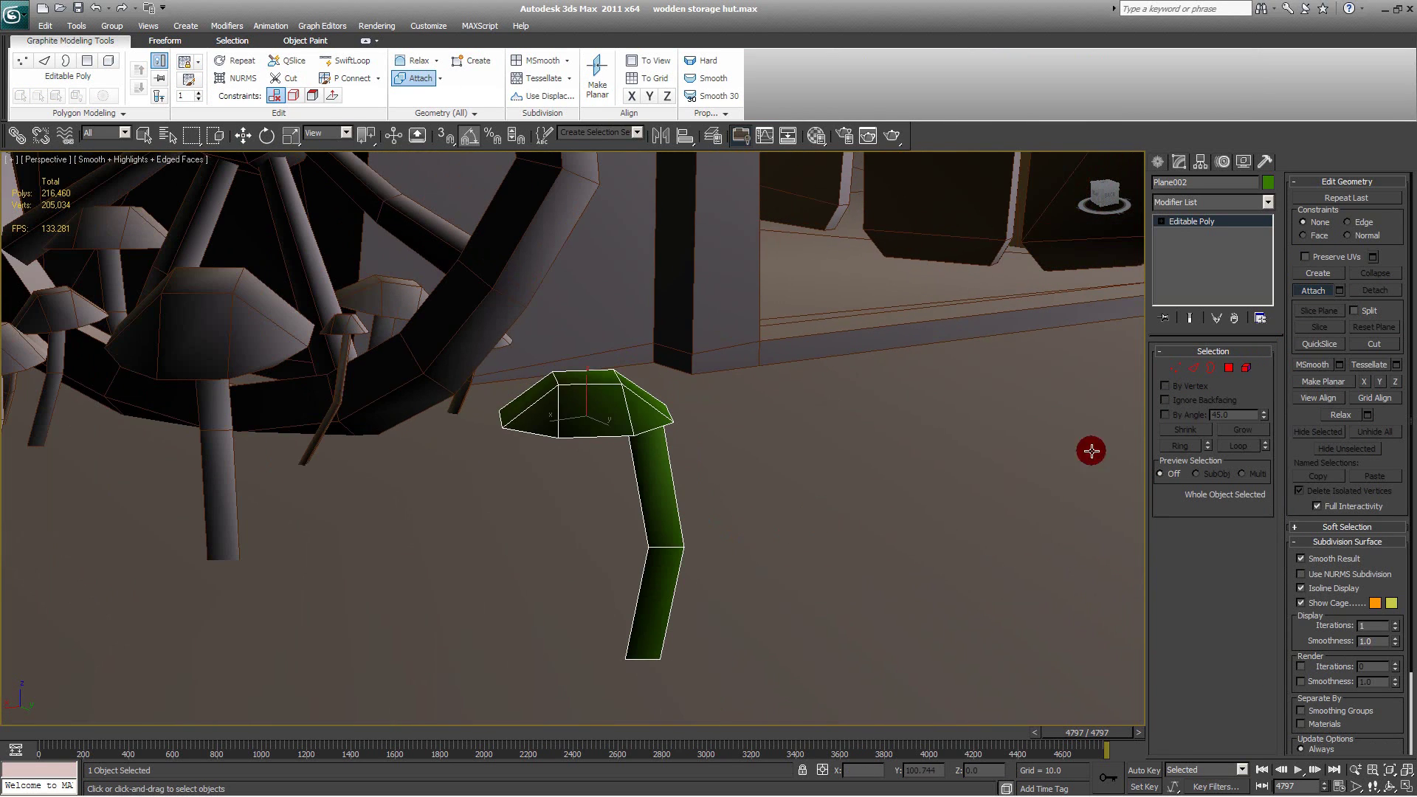
Step: Move the cap element over the top of the stem and scale it up uniformly
key(4)
key(ctrl+Page_Up)
drag(574, 387, 633, 407)
alt+middle_drag(751, 419, 763, 476)
key(r)
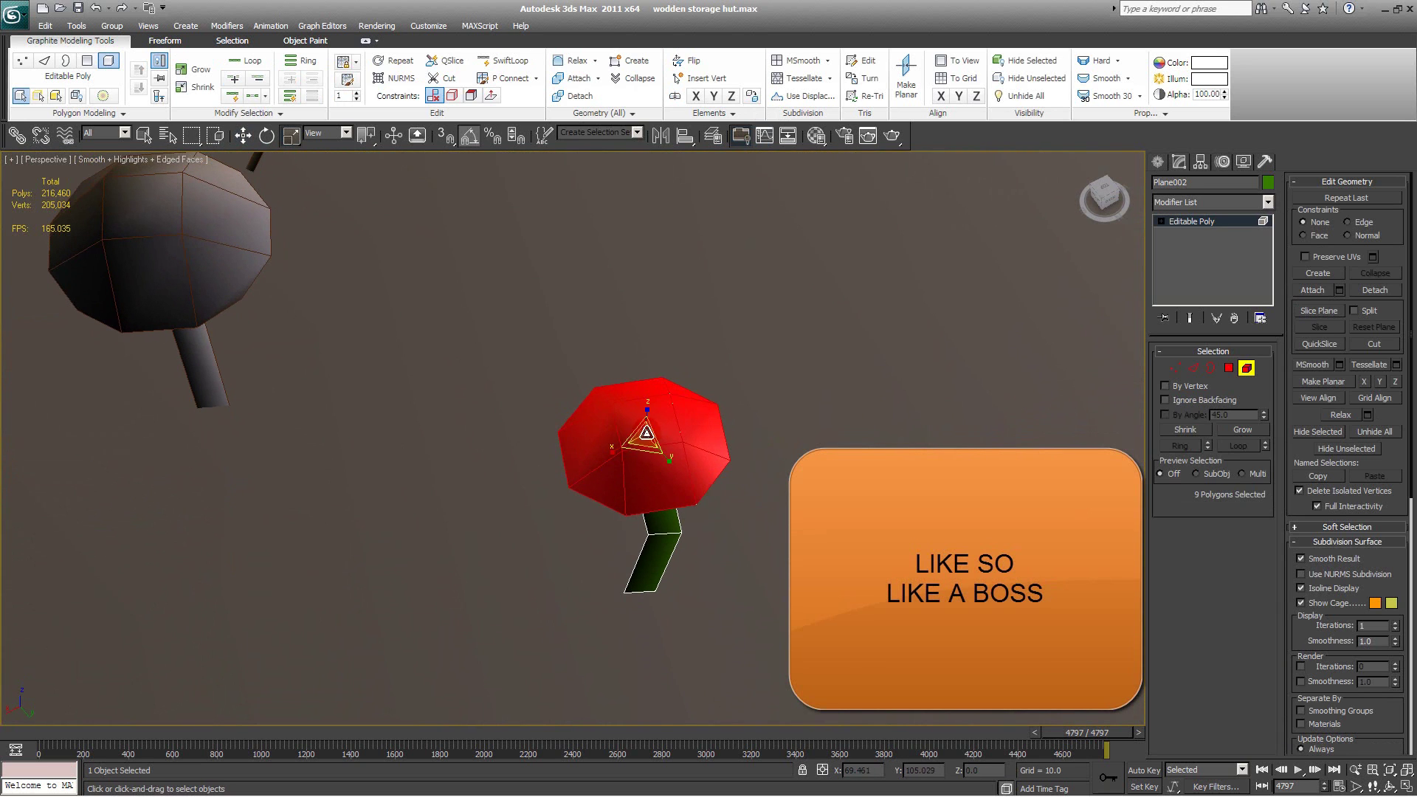
drag(645, 439, 644, 419)
Step: Tilt the cap element slightly on the stem and set the move reference coordinate system to Parent
alt+middle_drag(667, 435, 687, 357)
key(e)
drag(616, 396, 629, 403)
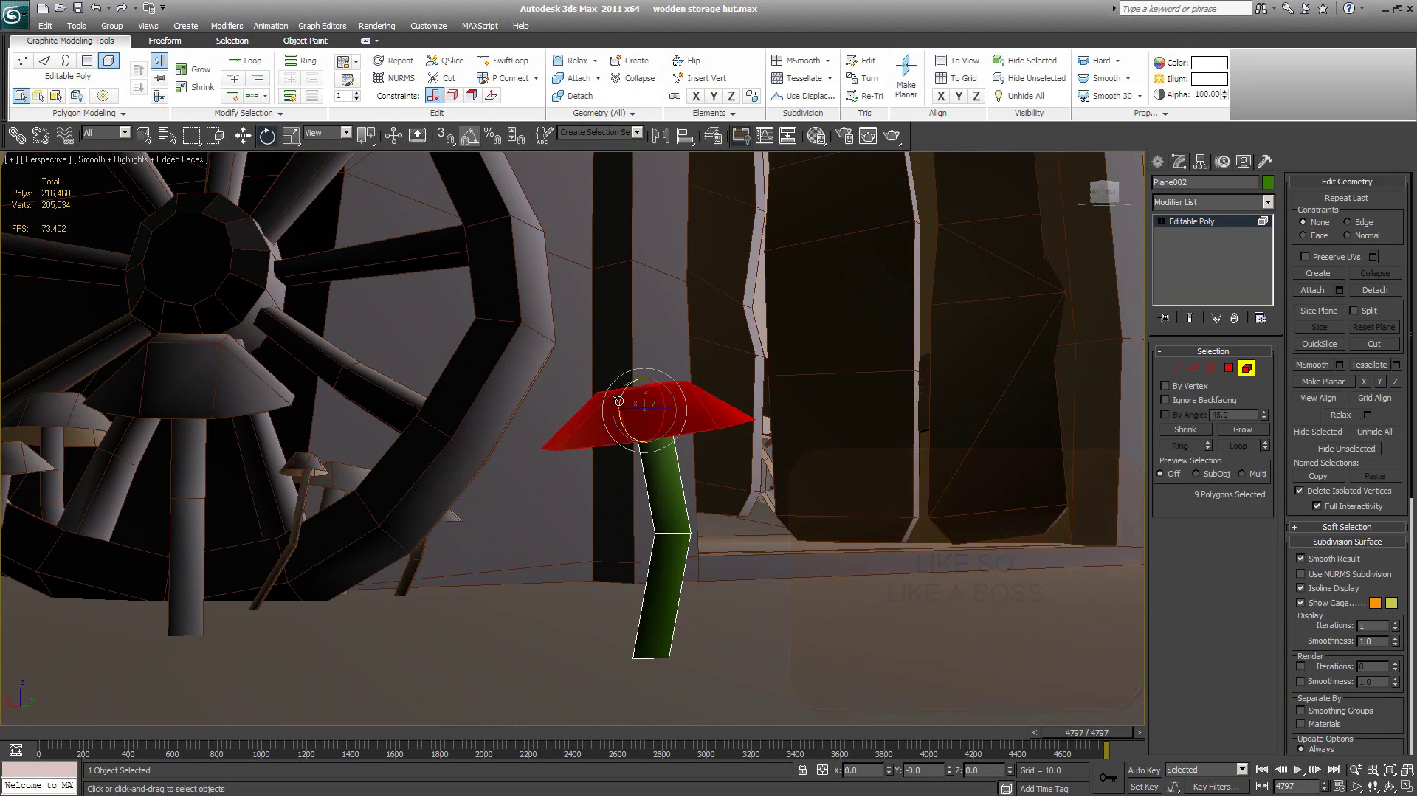
alt+middle_drag(629, 403, 459, 240)
key(w)
click(345, 134)
click(350, 178)
alt+middle_drag(642, 376, 901, 443)
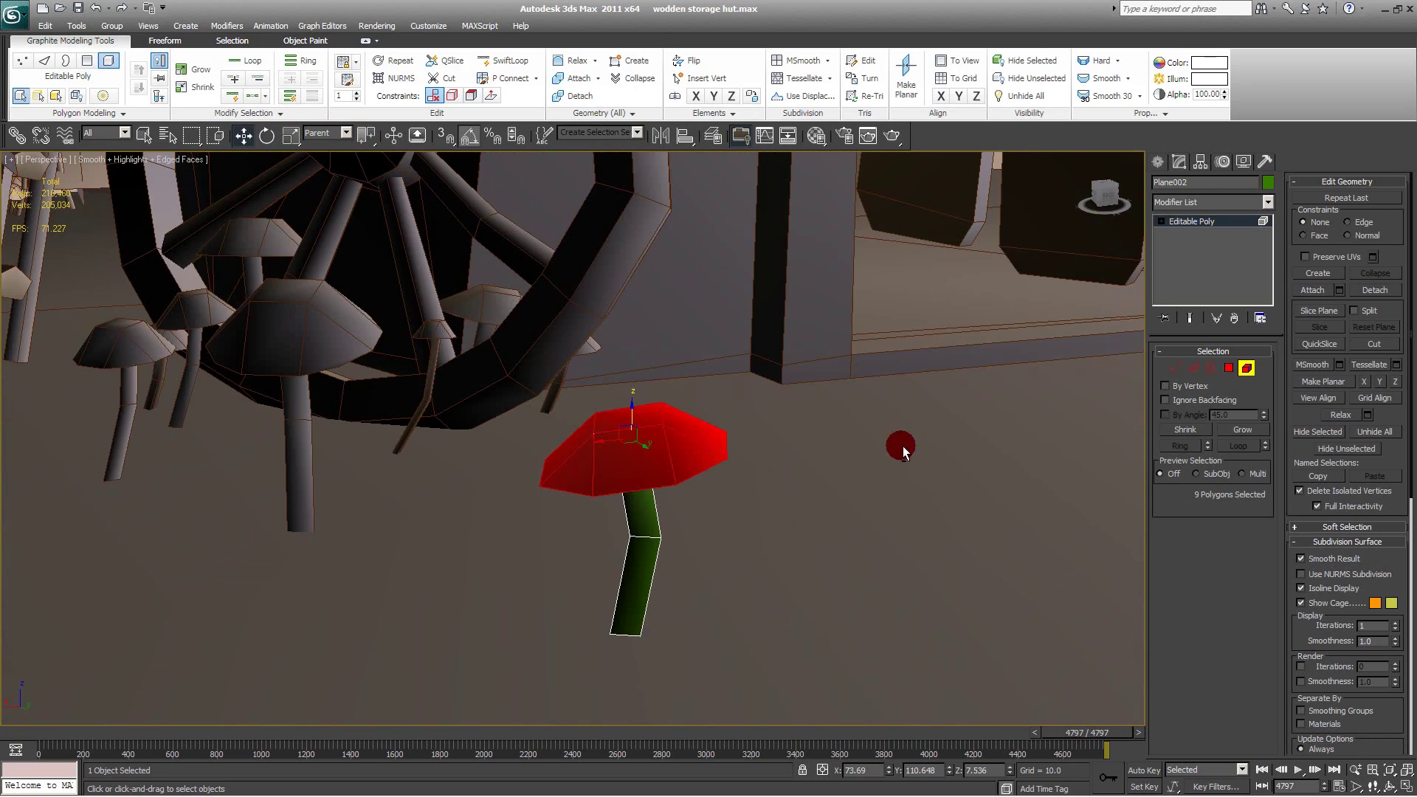
Step: Clone the whole mushroom twice as independent copies, placing them beside the original
click(1242, 371)
alt+middle_drag(763, 440, 588, 445)
mouse_move(608, 450)
shift+mouse_down()
mouse_move(514, 527)
mouse_move(445, 526)
mouse_move(624, 554)
mouse_move(627, 582)
shift+mouse_up()
key(Return)
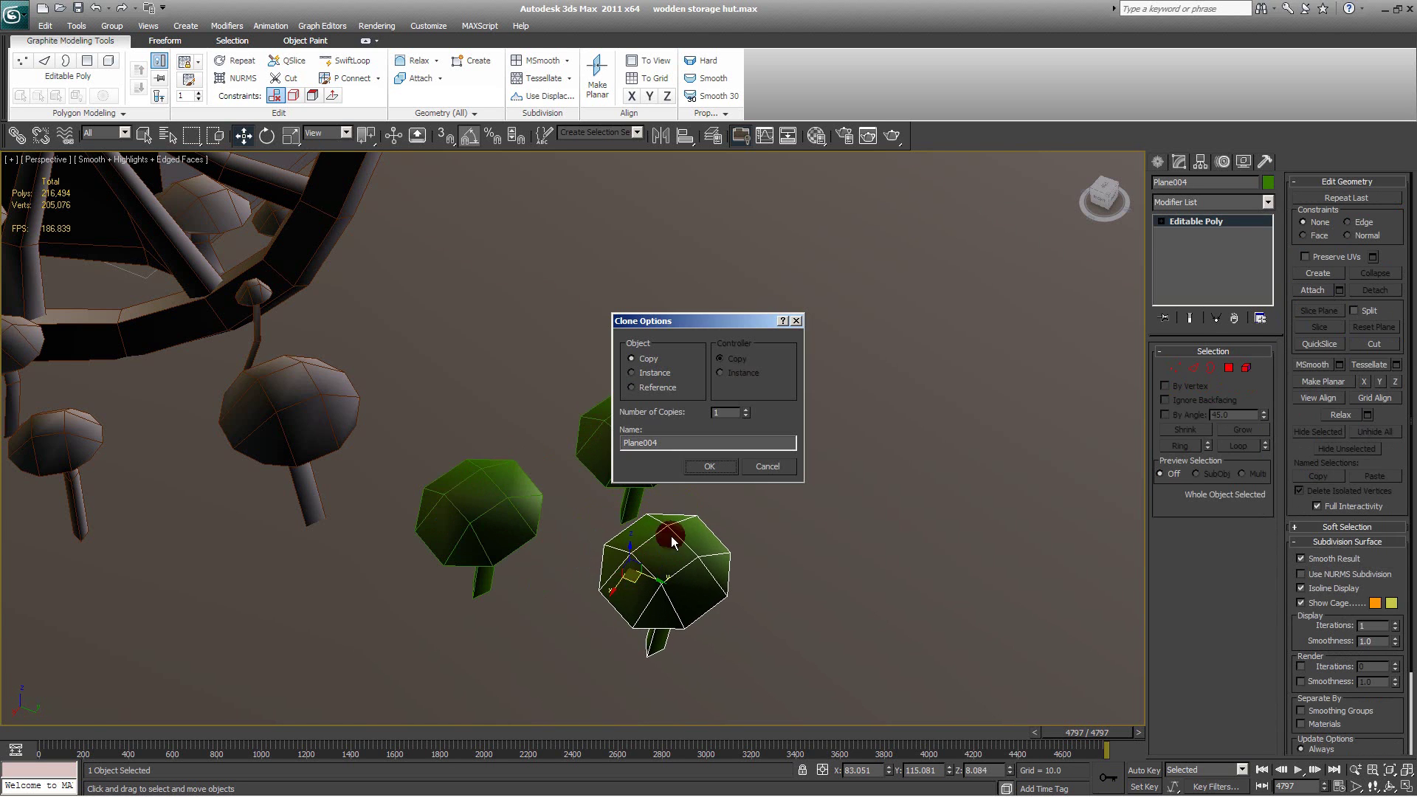
key(Return)
Step: Scale the newest mushroom copy down to about 65 percent and lower it to about Z 5.015
mouse_move(683, 520)
alt+middle_down()
mouse_move(768, 493)
mouse_move(756, 449)
mouse_move(753, 512)
mouse_move(713, 436)
alt+middle_up()
key(r)
key(w)
drag(707, 421, 707, 475)
Step: Attach the other two mushrooms to the small one to make a single cluster object
click(1313, 290)
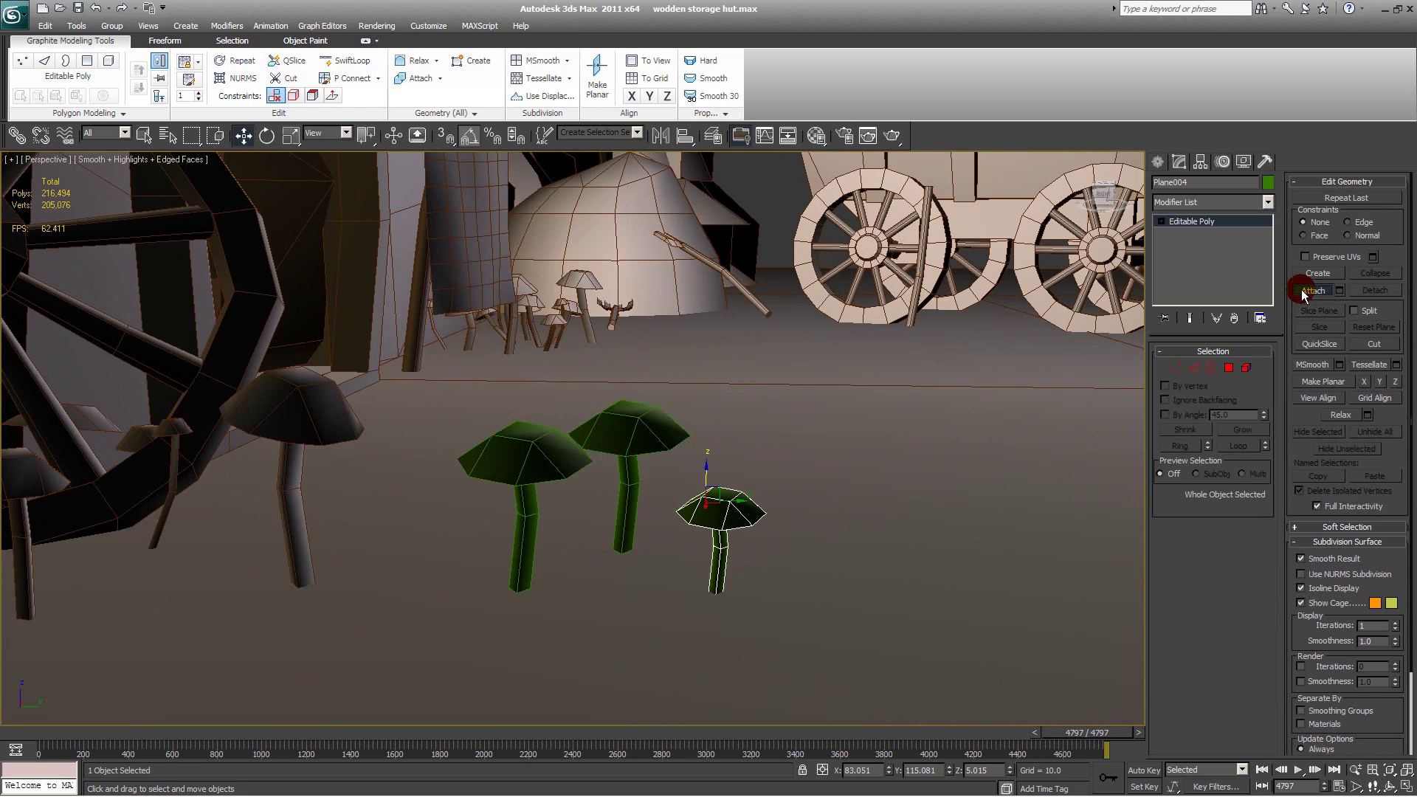
click(619, 437)
click(548, 448)
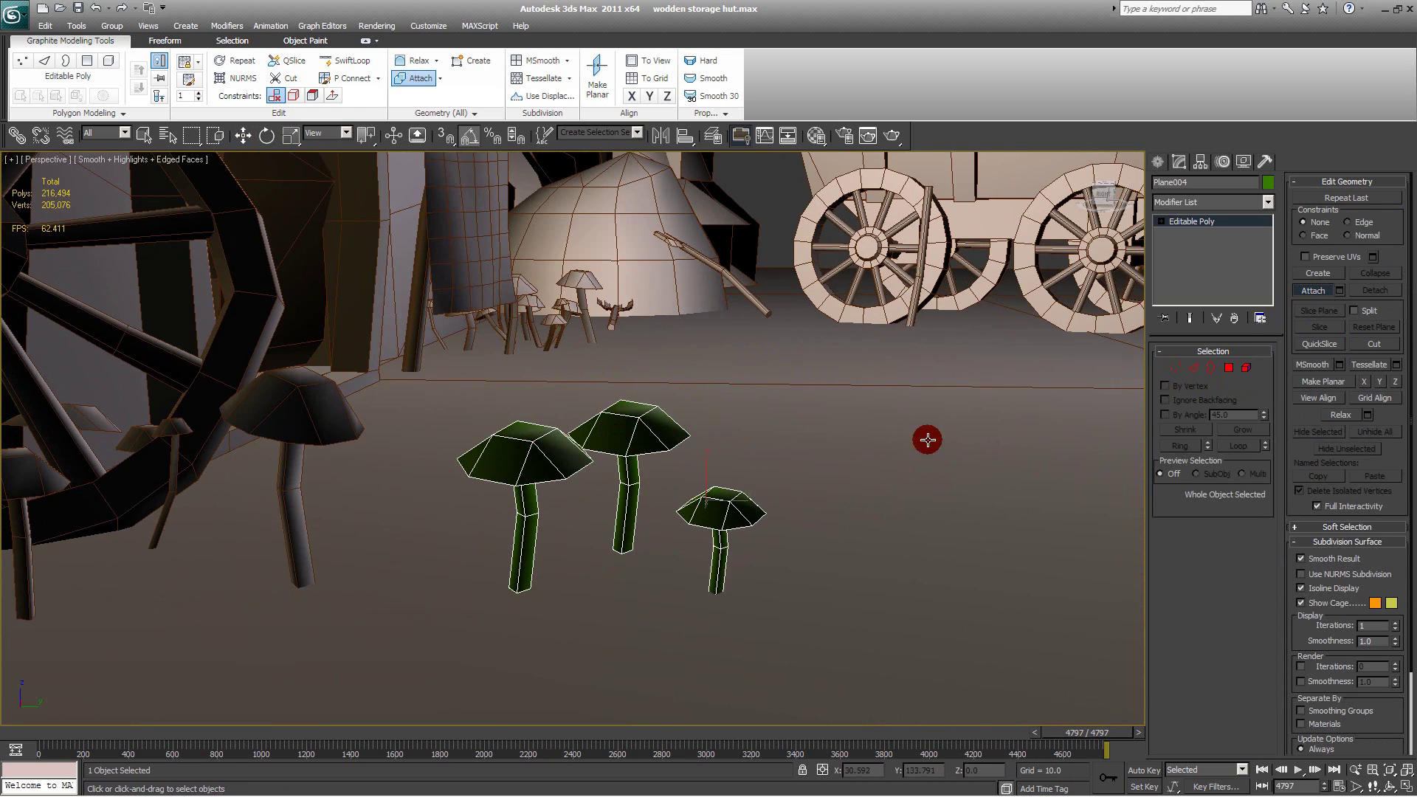
click(1313, 290)
Step: Centre the pivot point of the mushroom cluster on the object
click(1195, 165)
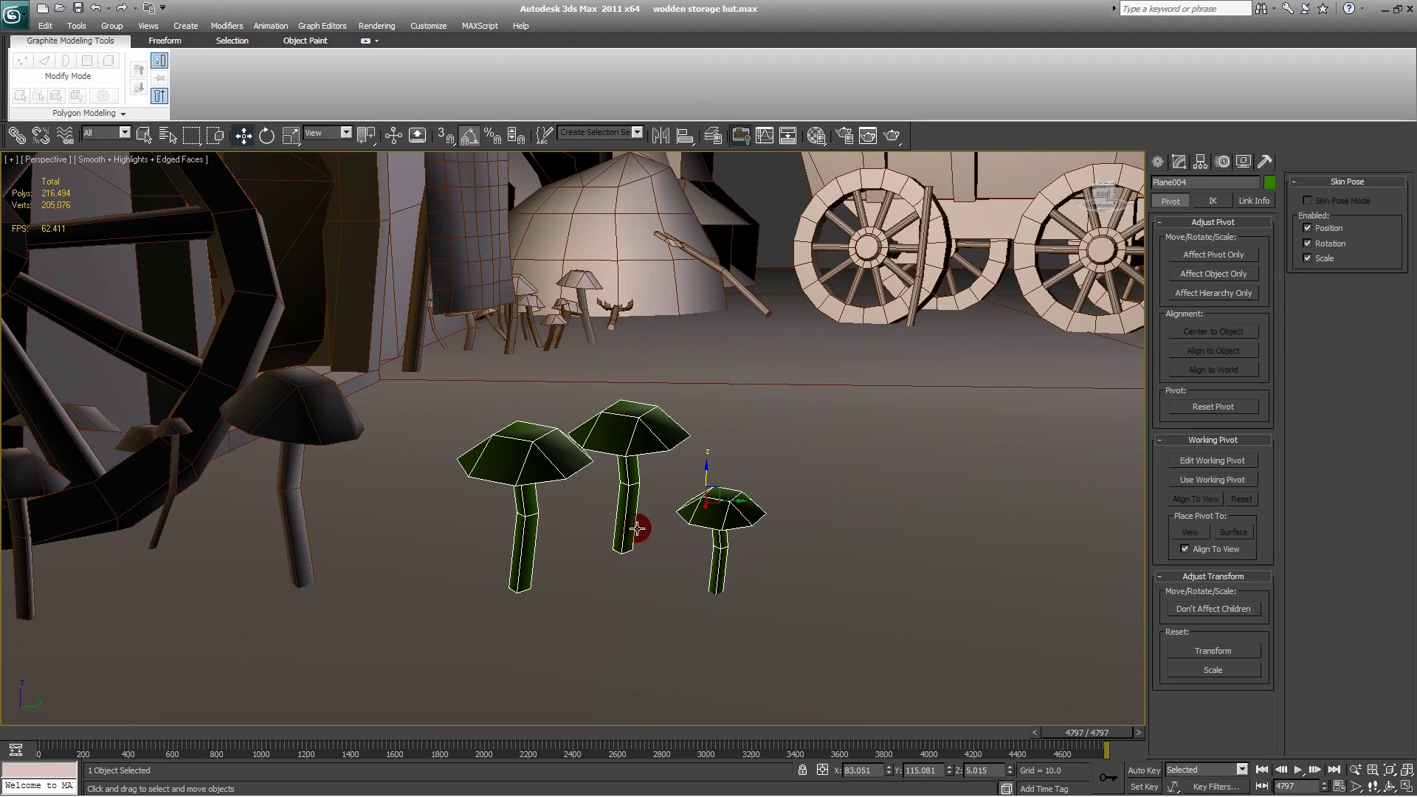
click(1215, 255)
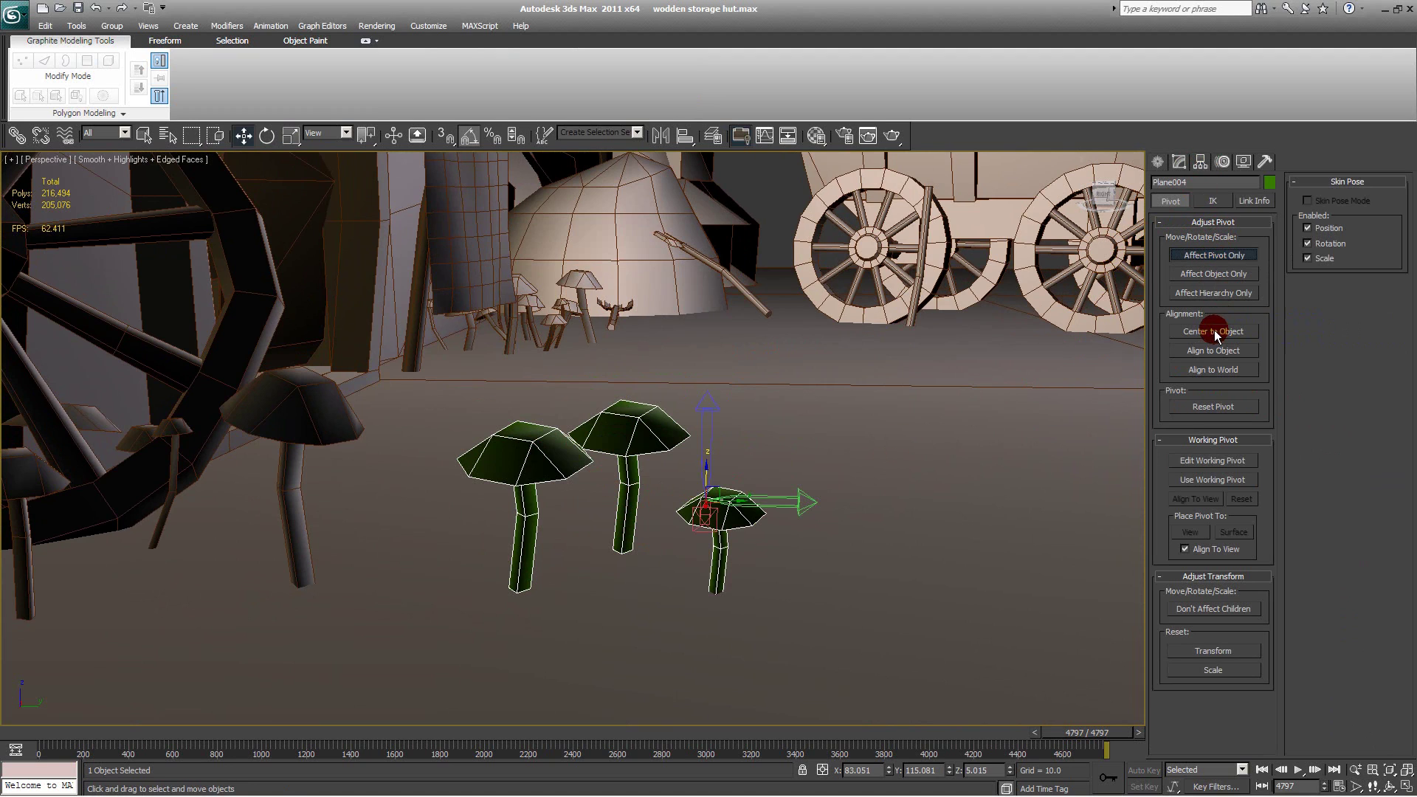
click(1208, 333)
click(1215, 255)
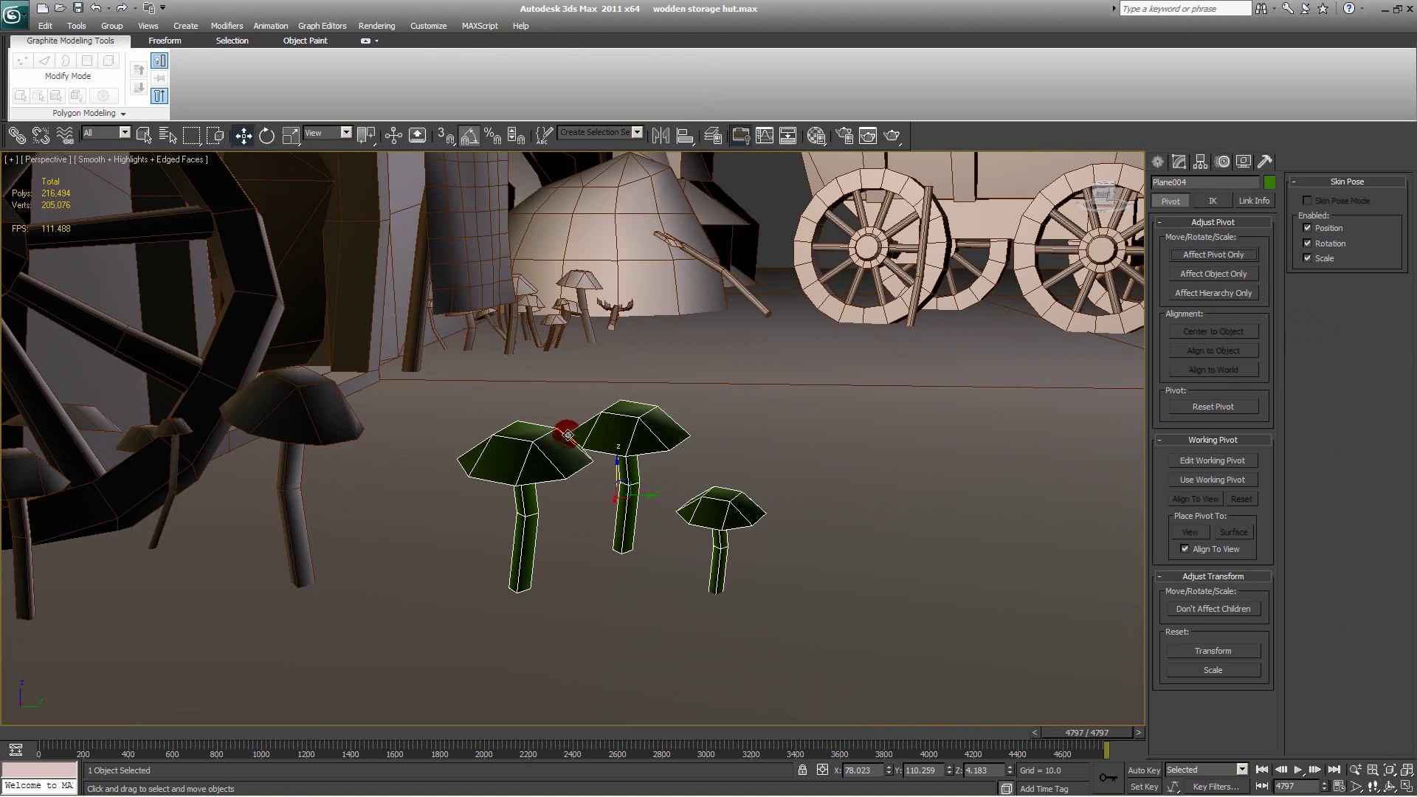
Step: Scale the mushroom cluster up slightly and raise it to about Z 4.791
click(1274, 159)
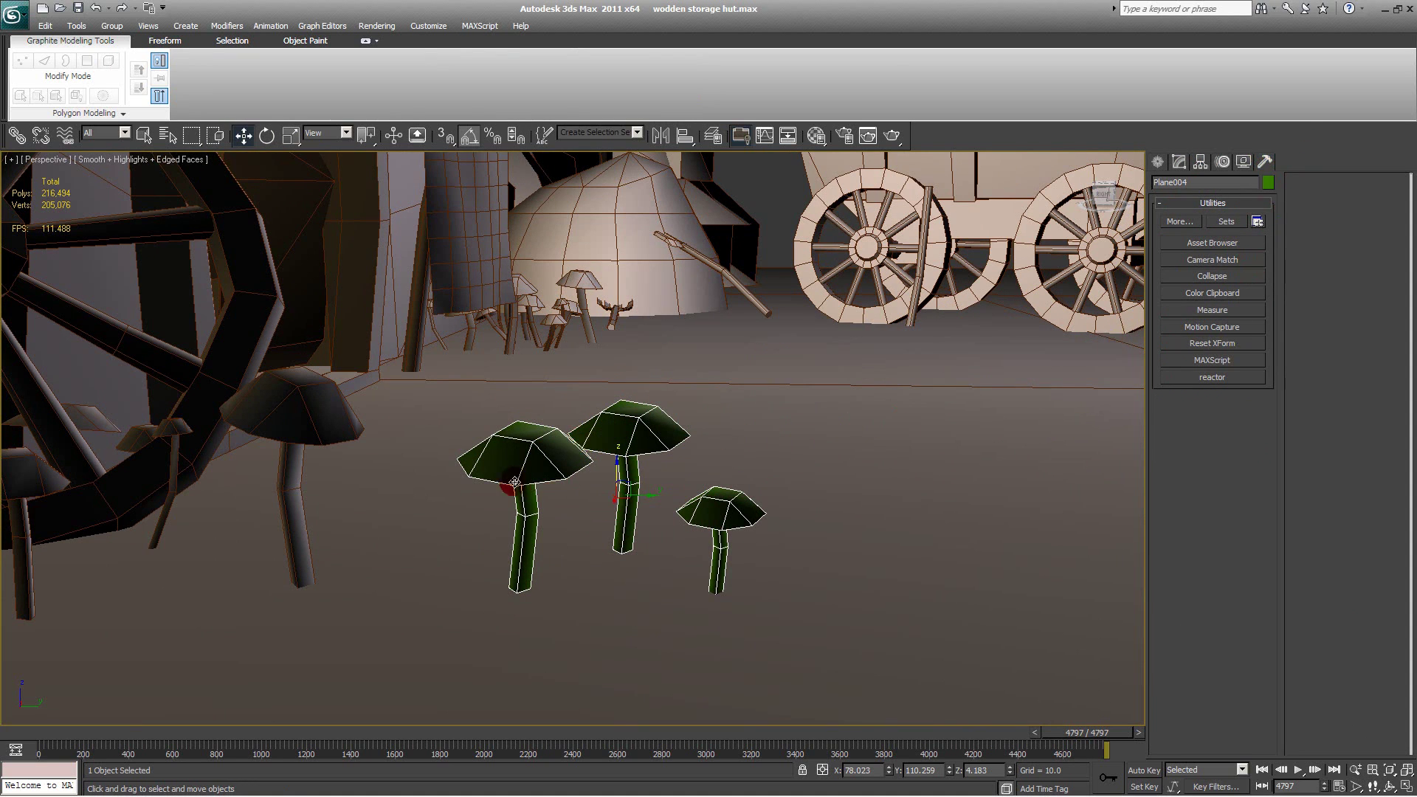
key(r)
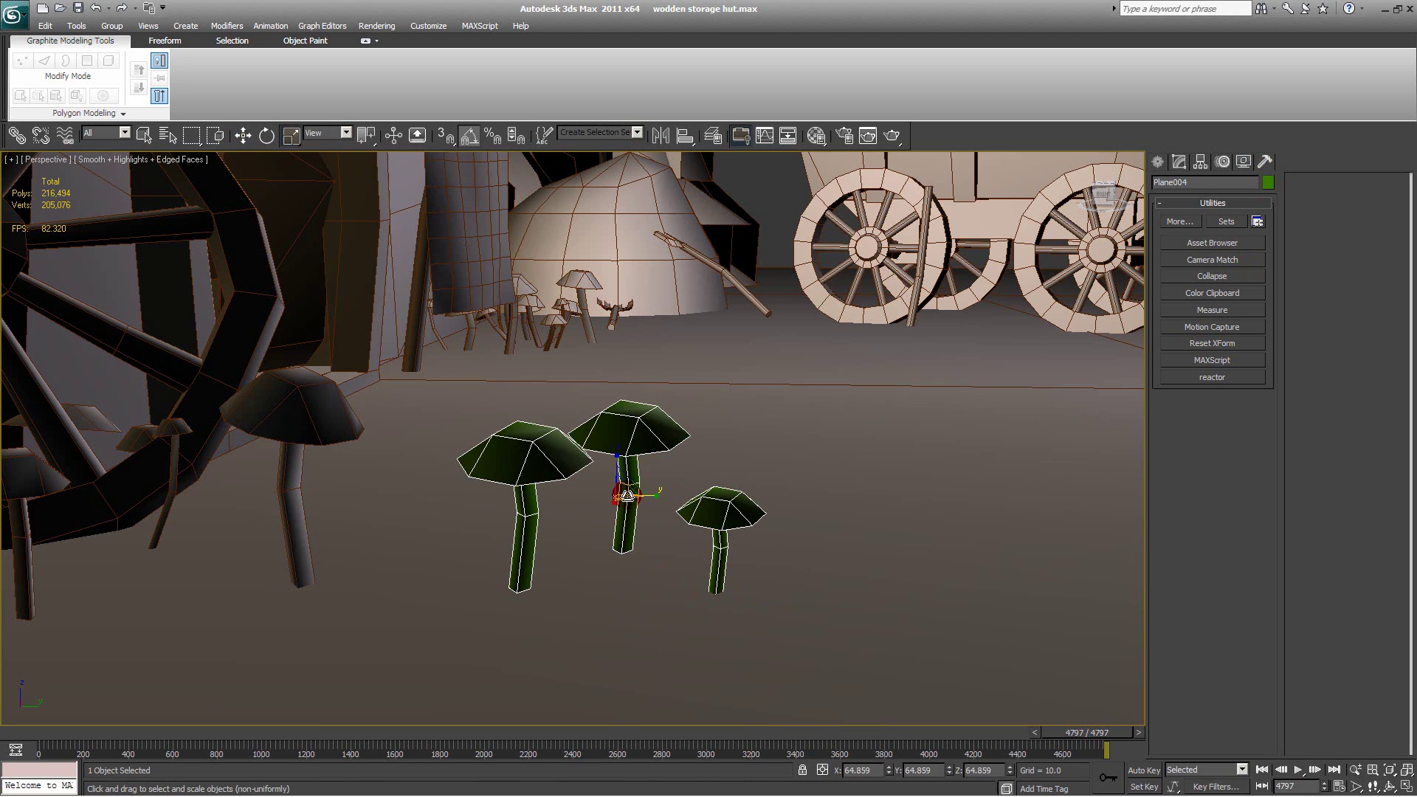
drag(619, 490, 612, 462)
key(w)
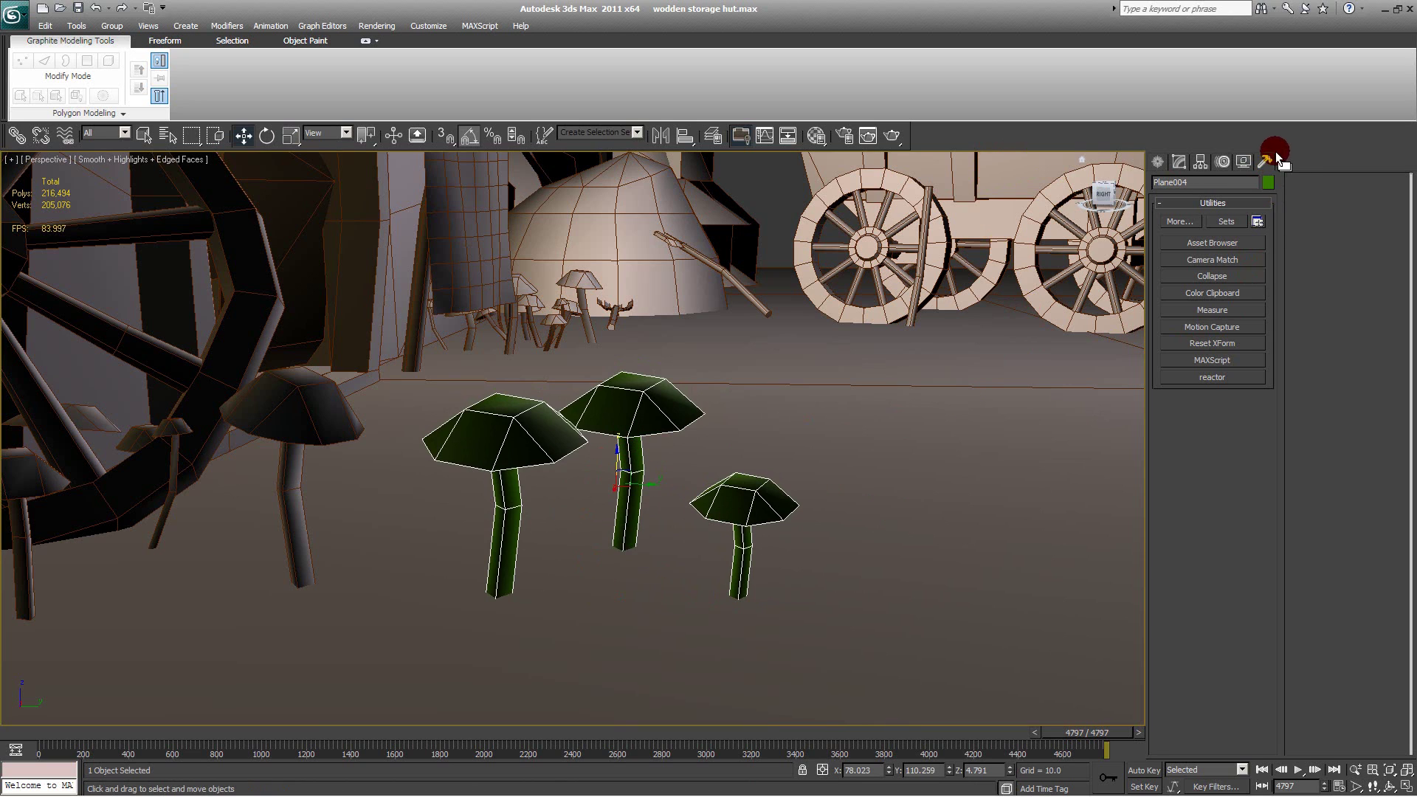
Step: Reset the mushroom cluster's transforms with Reset XForm and collapse the XForm modifier into the Editable Poly
click(1229, 342)
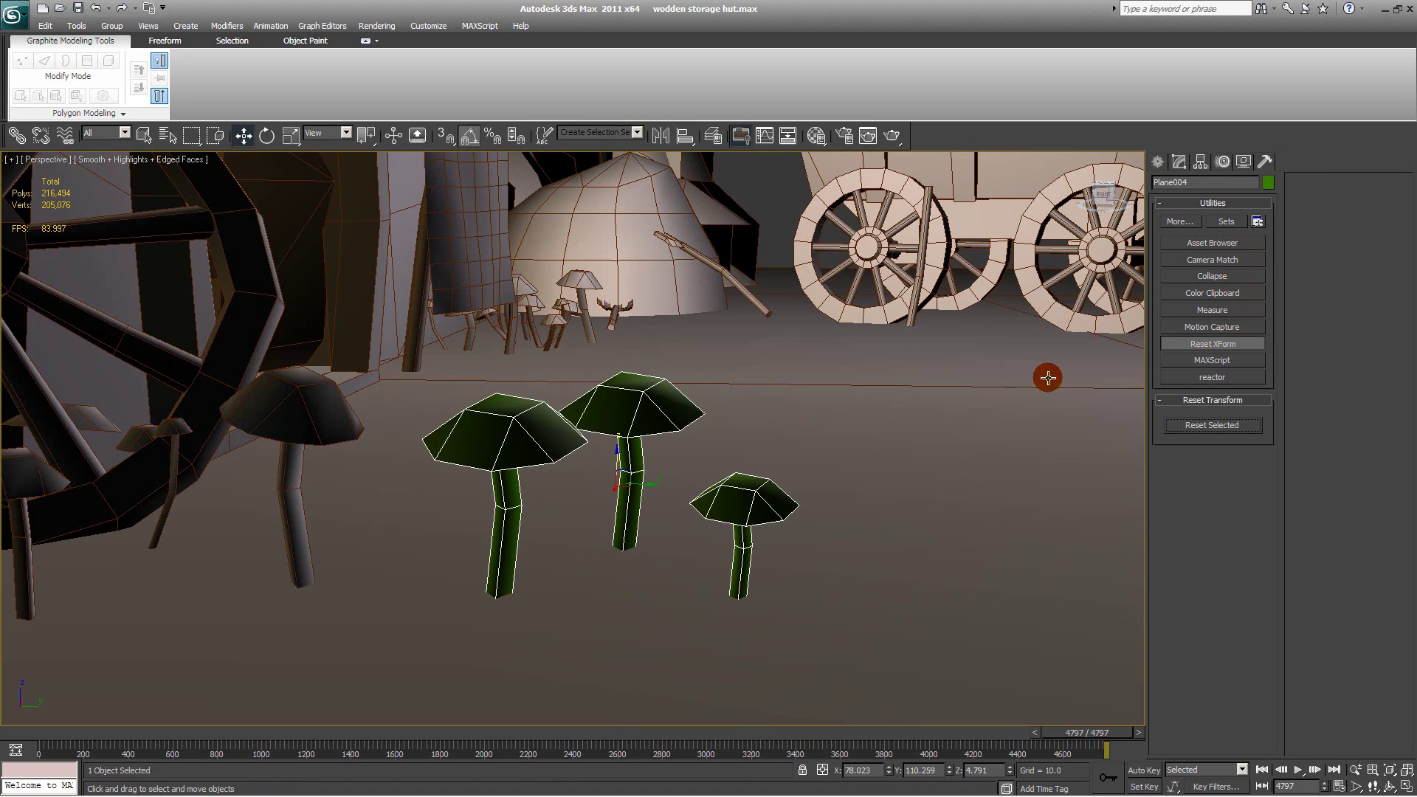
click(1214, 345)
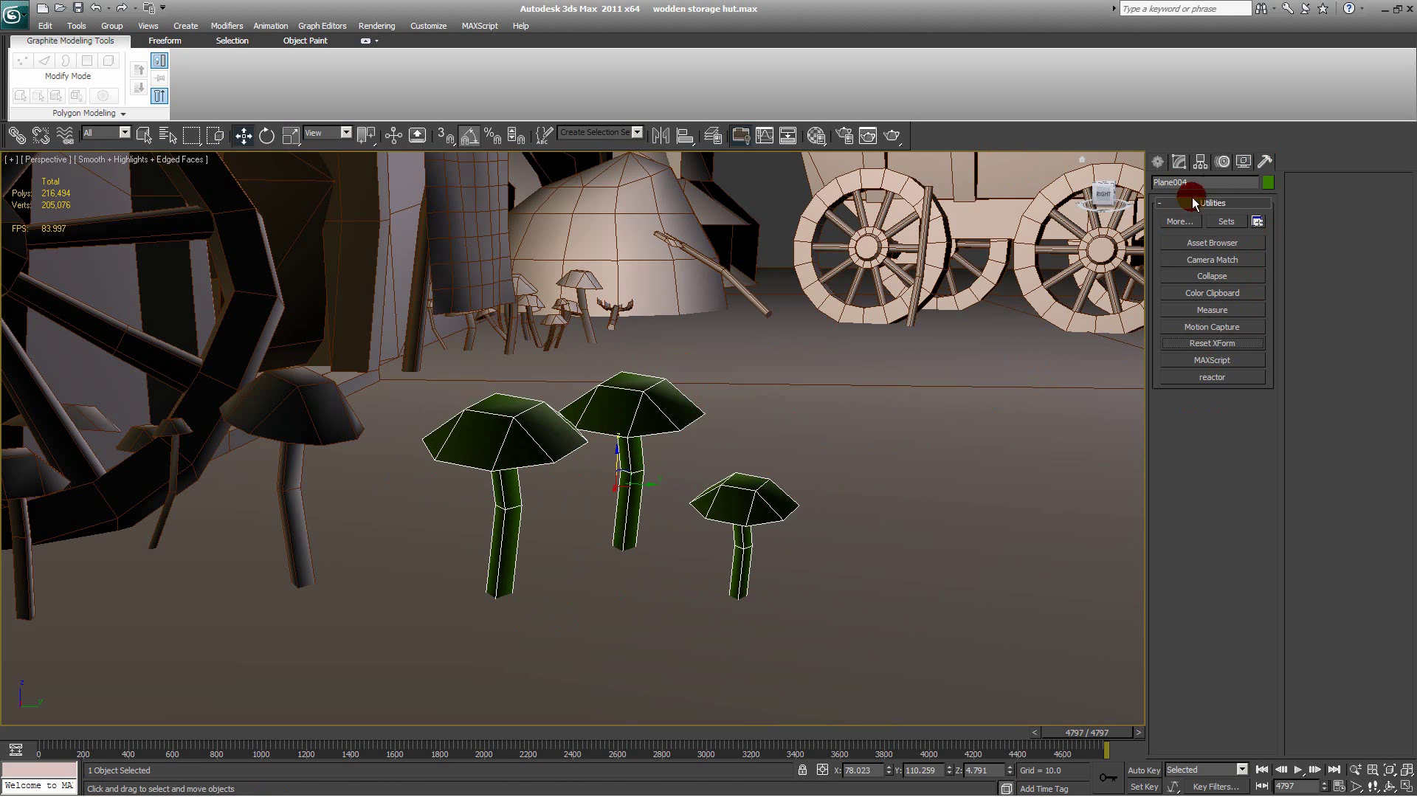
click(1179, 161)
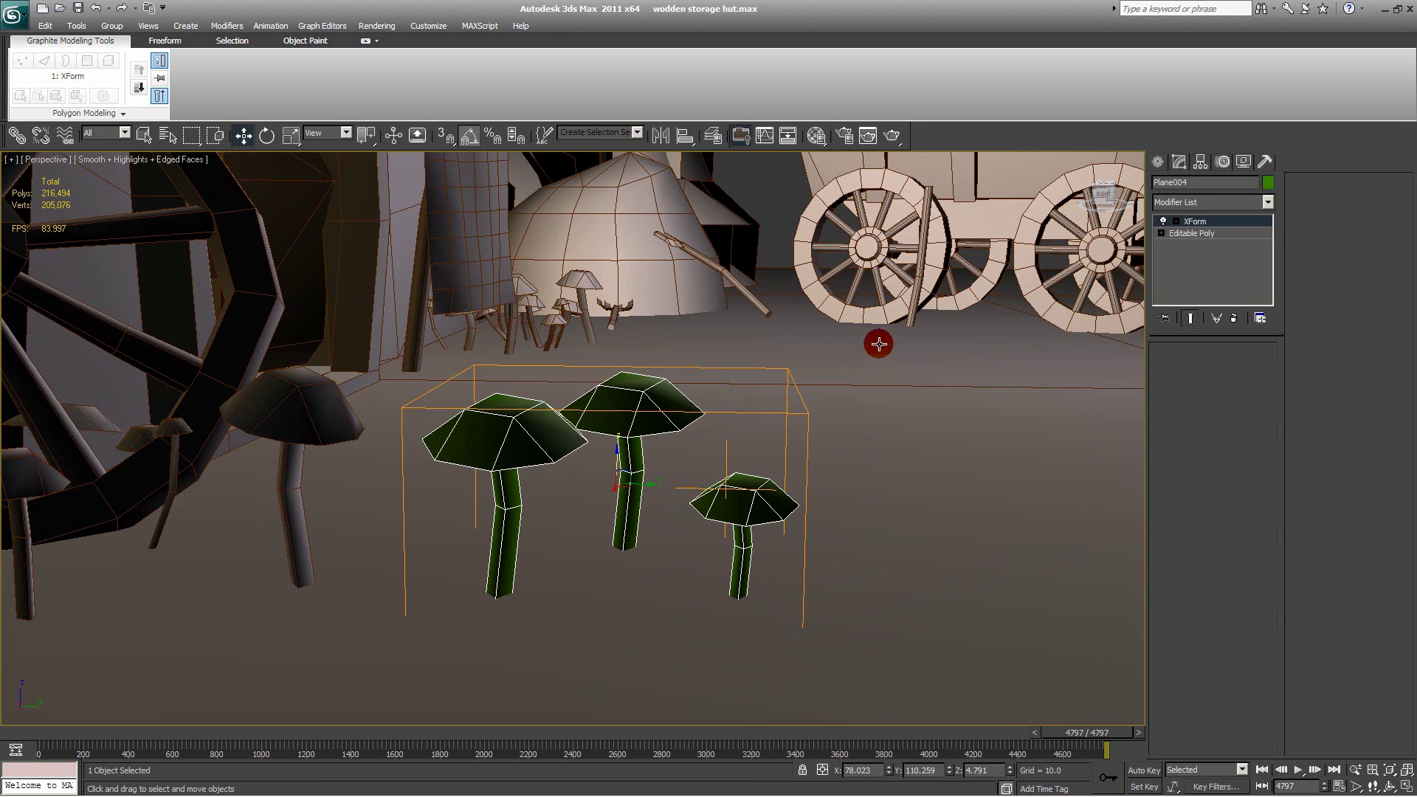
click(1175, 223)
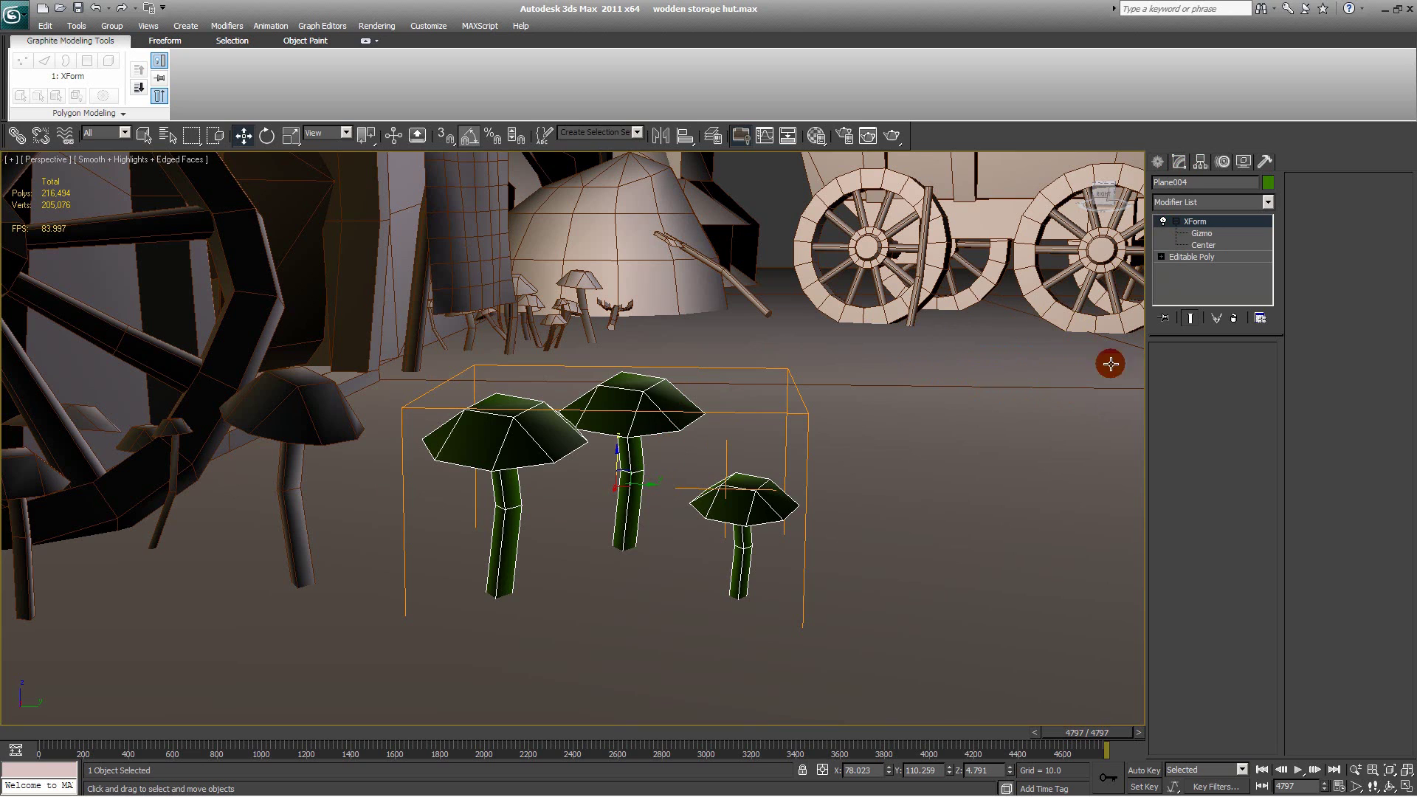
click(1194, 235)
right_click(1195, 222)
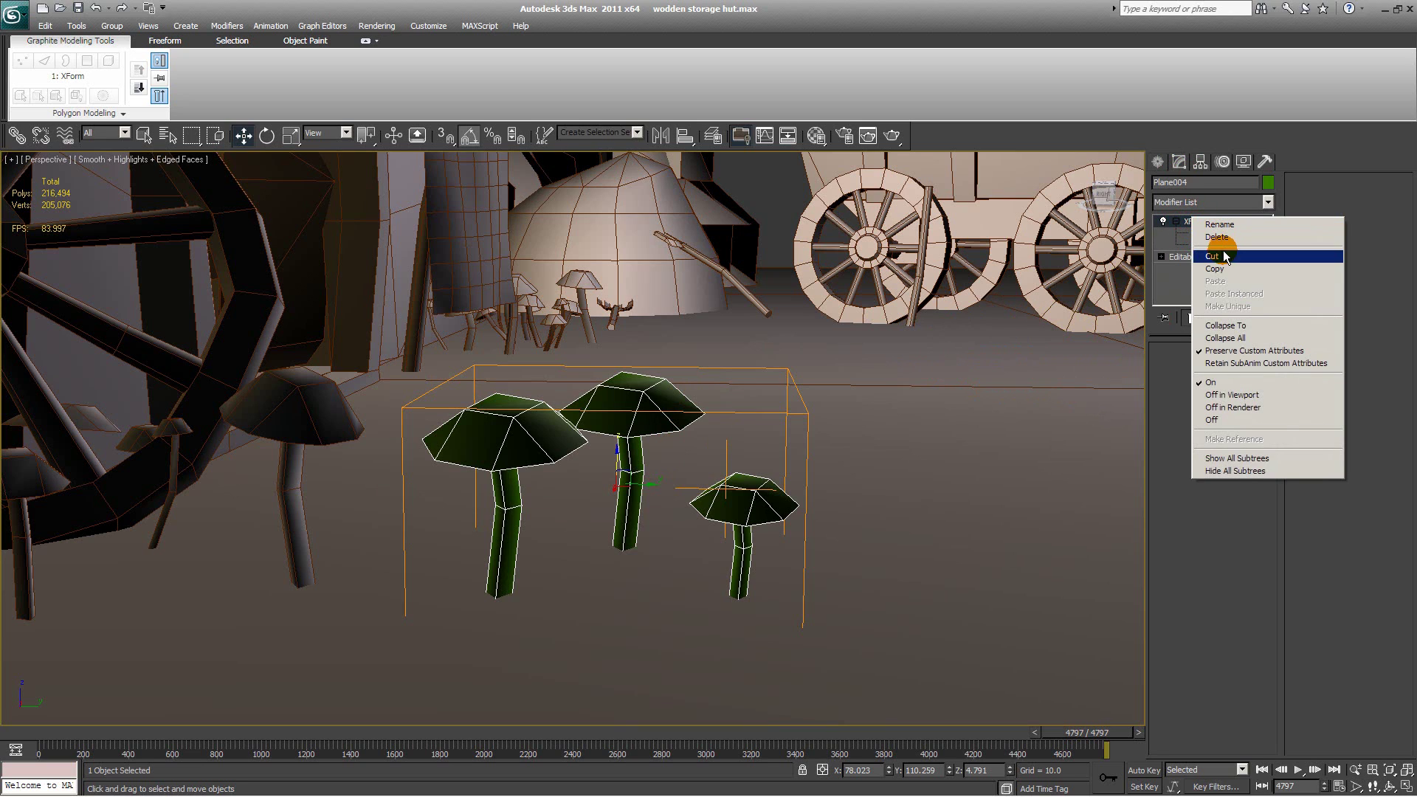
click(1214, 326)
click(768, 443)
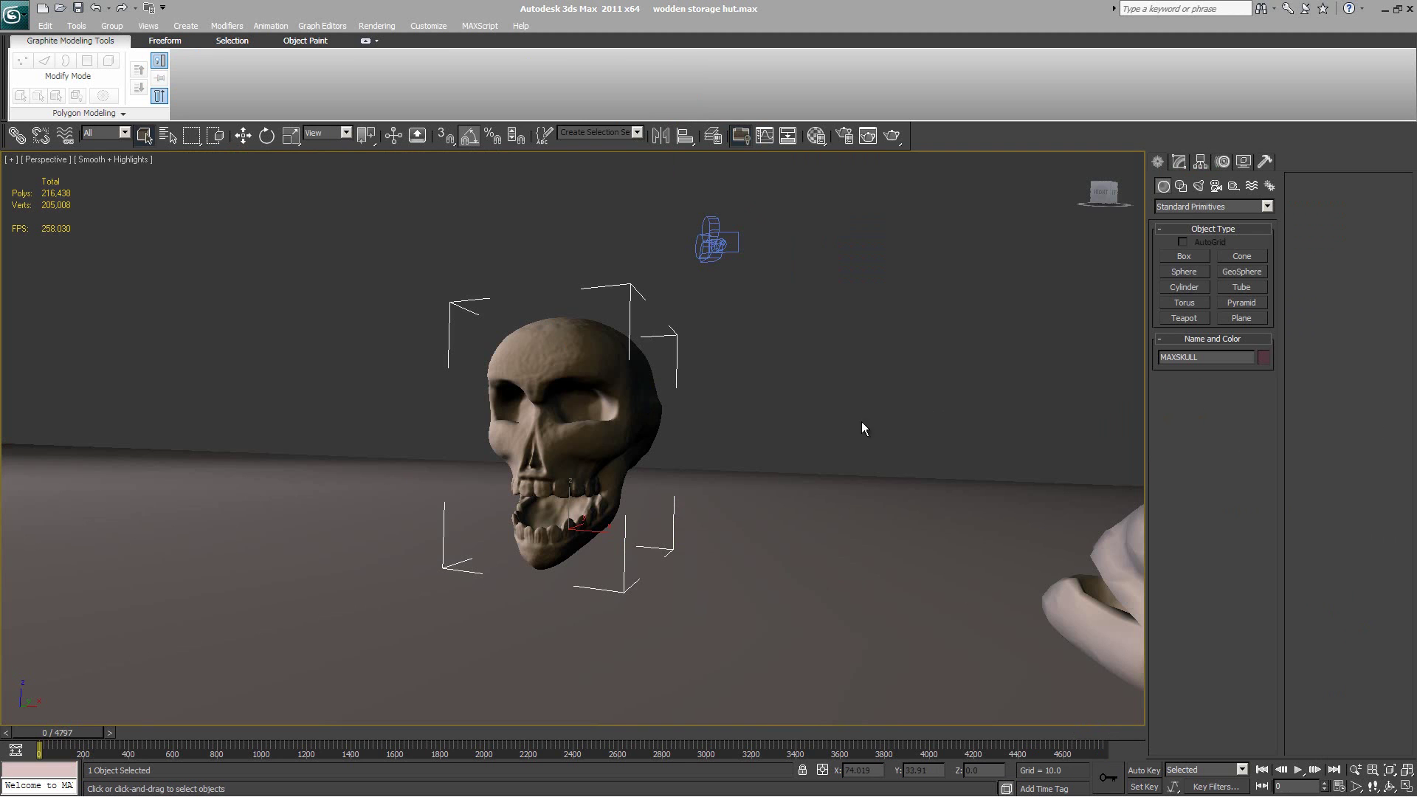
Step: Examine the sculpted skull from the front and the sides, including its eye sockets and teeth
alt+middle_drag(784, 397, 897, 432)
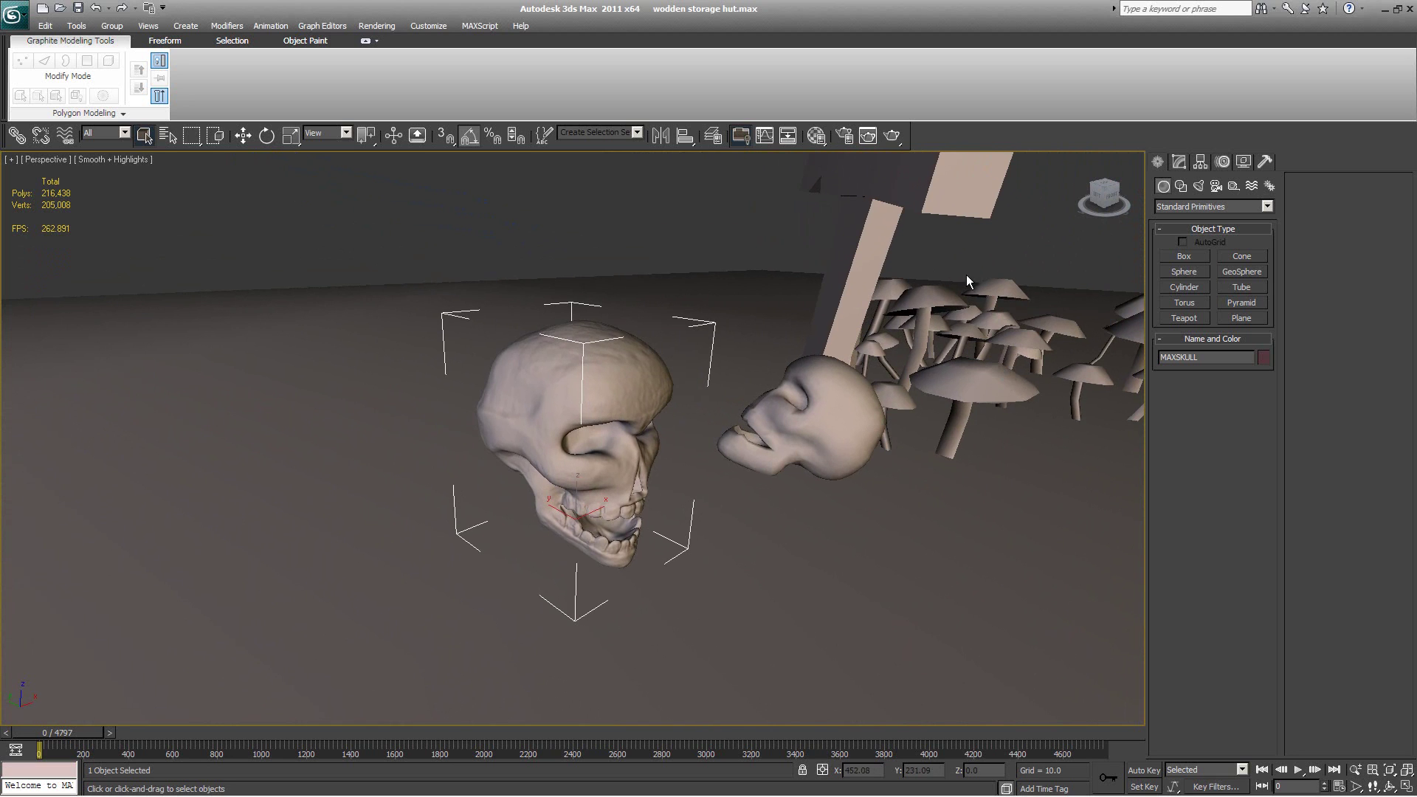
alt+middle_drag(692, 212, 621, 195)
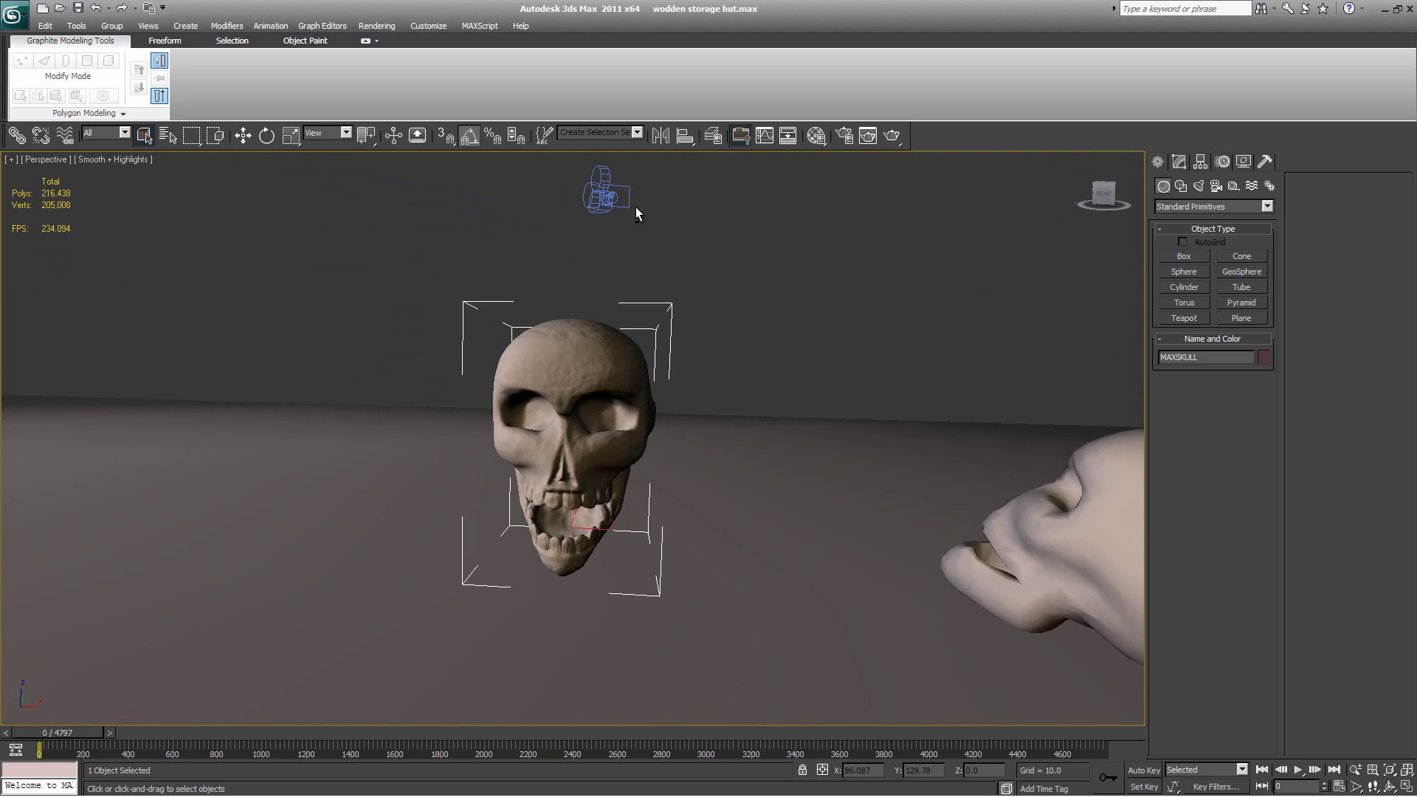
scroll(636, 268, up, 5)
alt+middle_drag(654, 264, 872, 326)
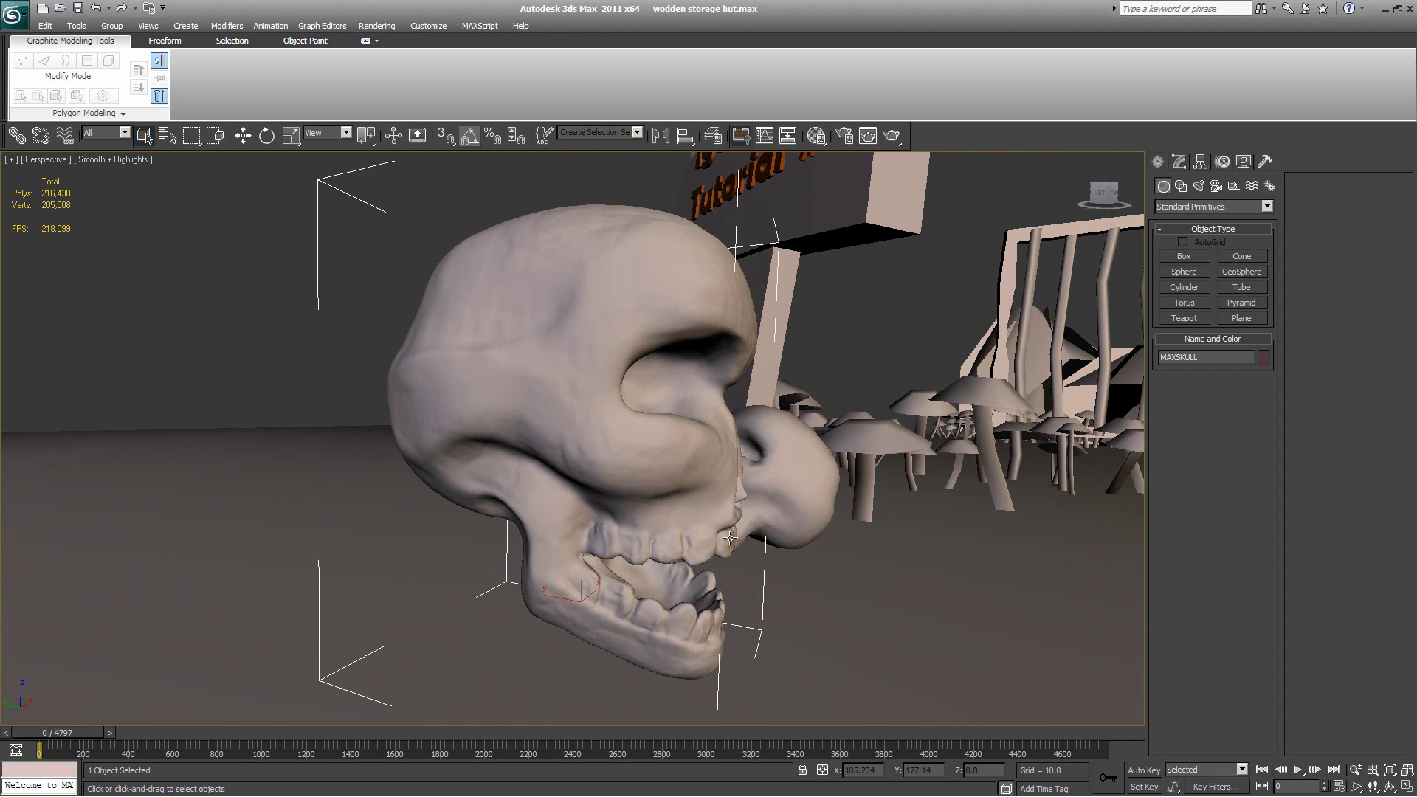
alt+middle_drag(730, 538, 799, 443)
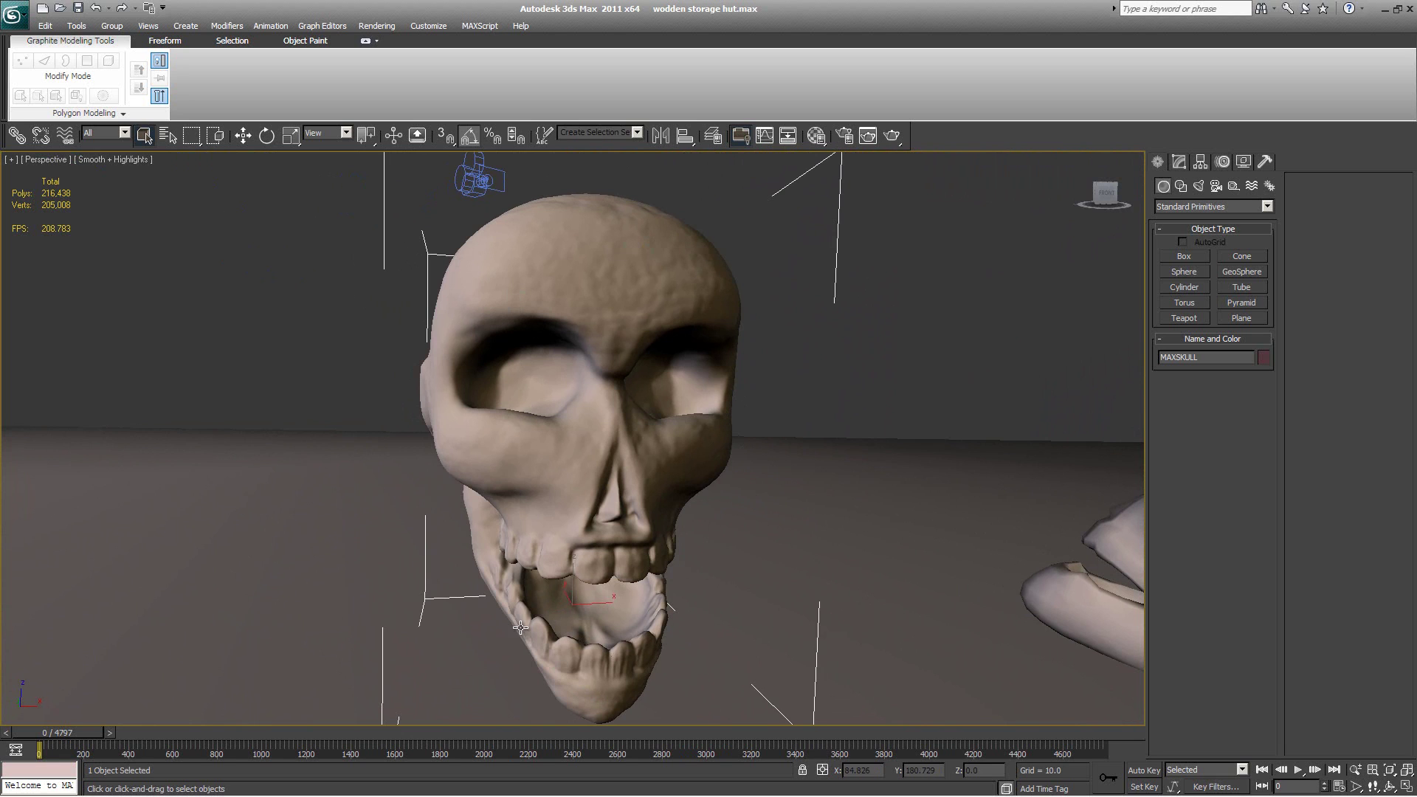
alt+middle_drag(759, 518, 751, 480)
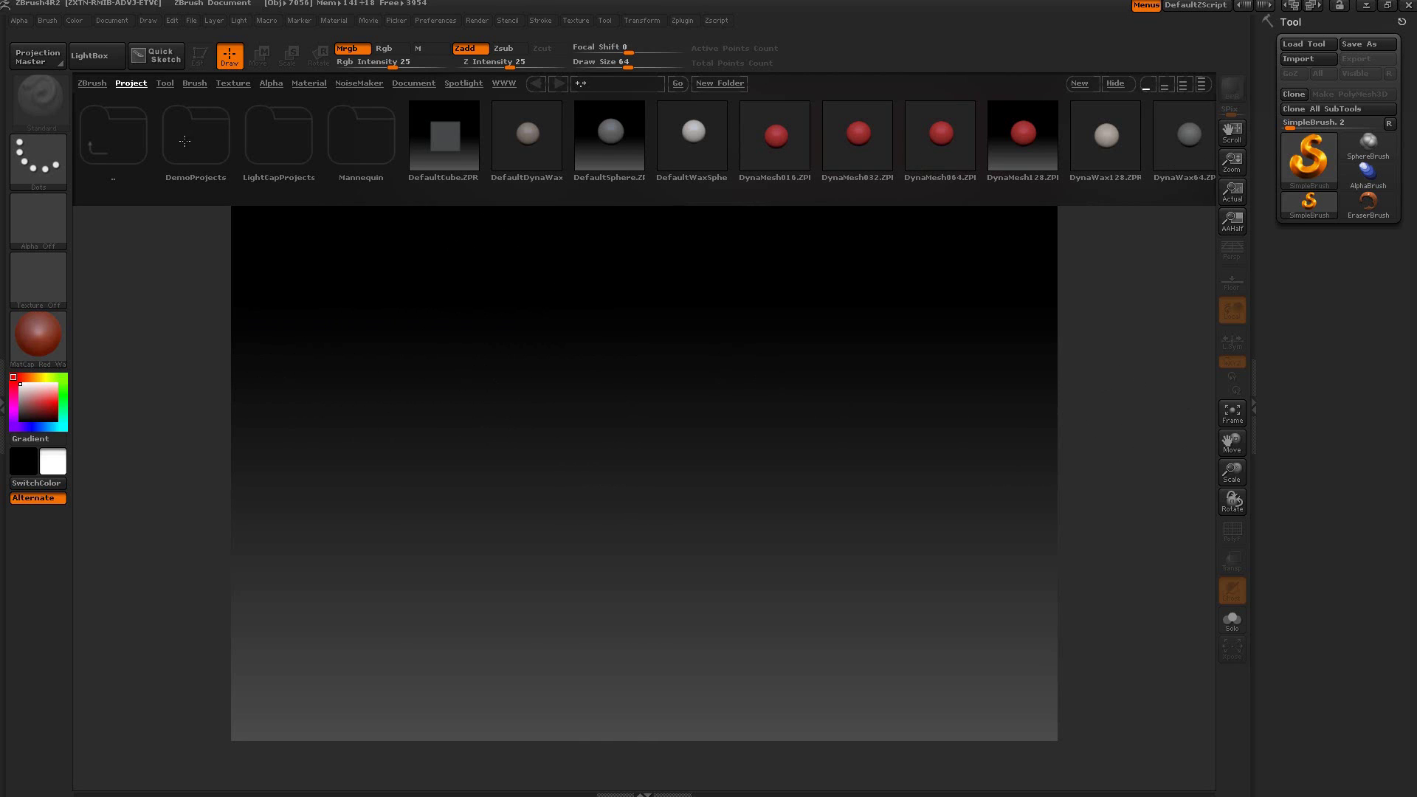
Step: Switch to ZBrush, hide LightBox and dock the Brush palette below the Material palette in the side tray
click(106, 59)
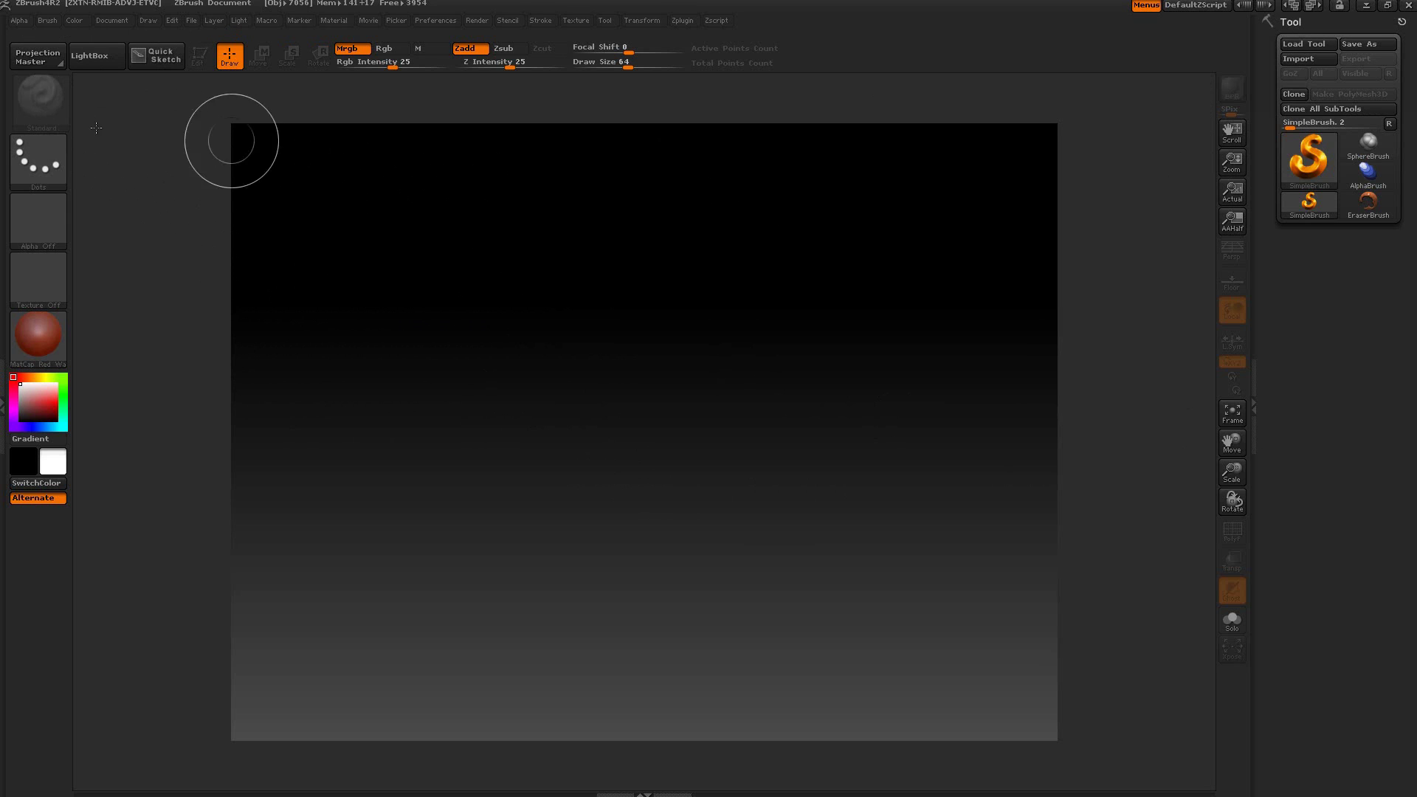
click(7, 348)
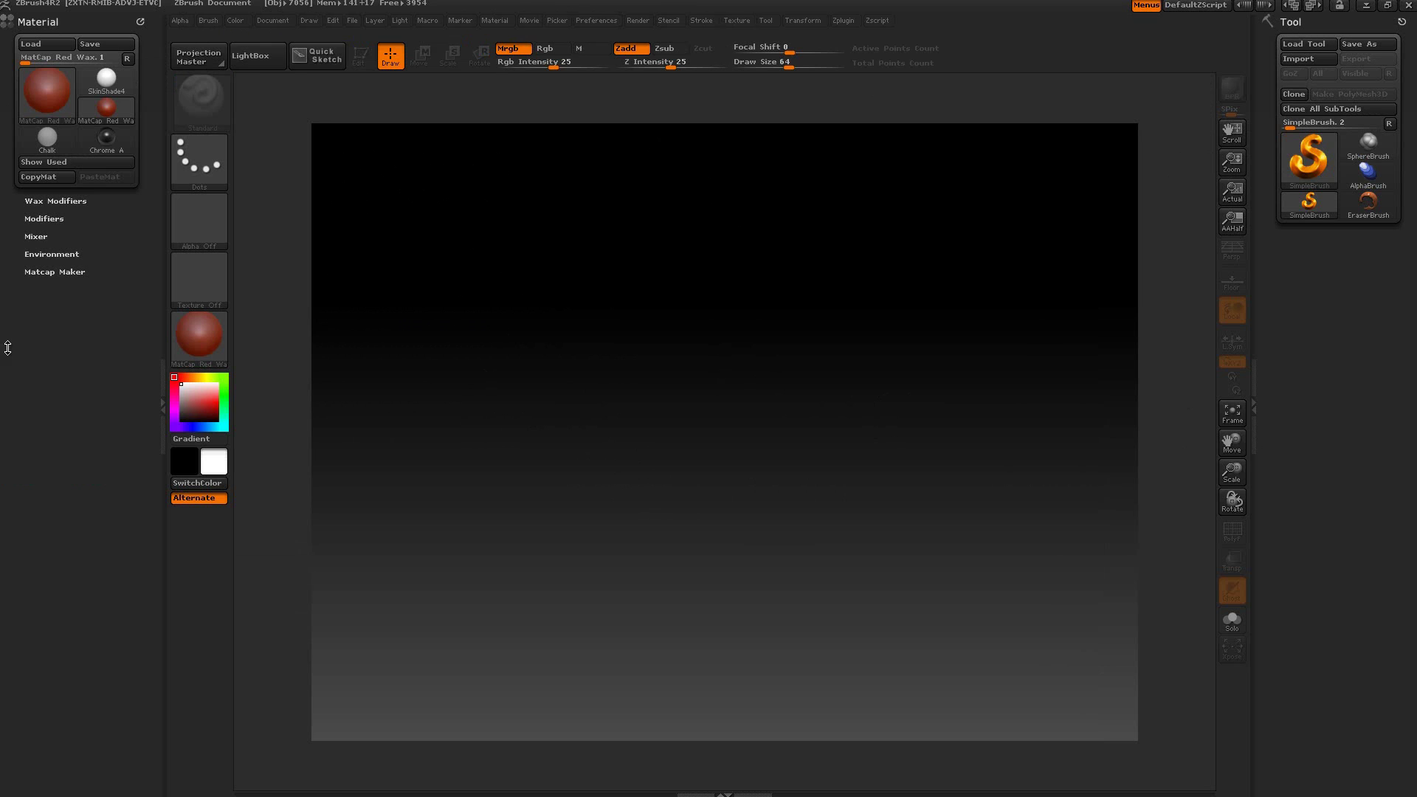
click(206, 19)
click(272, 20)
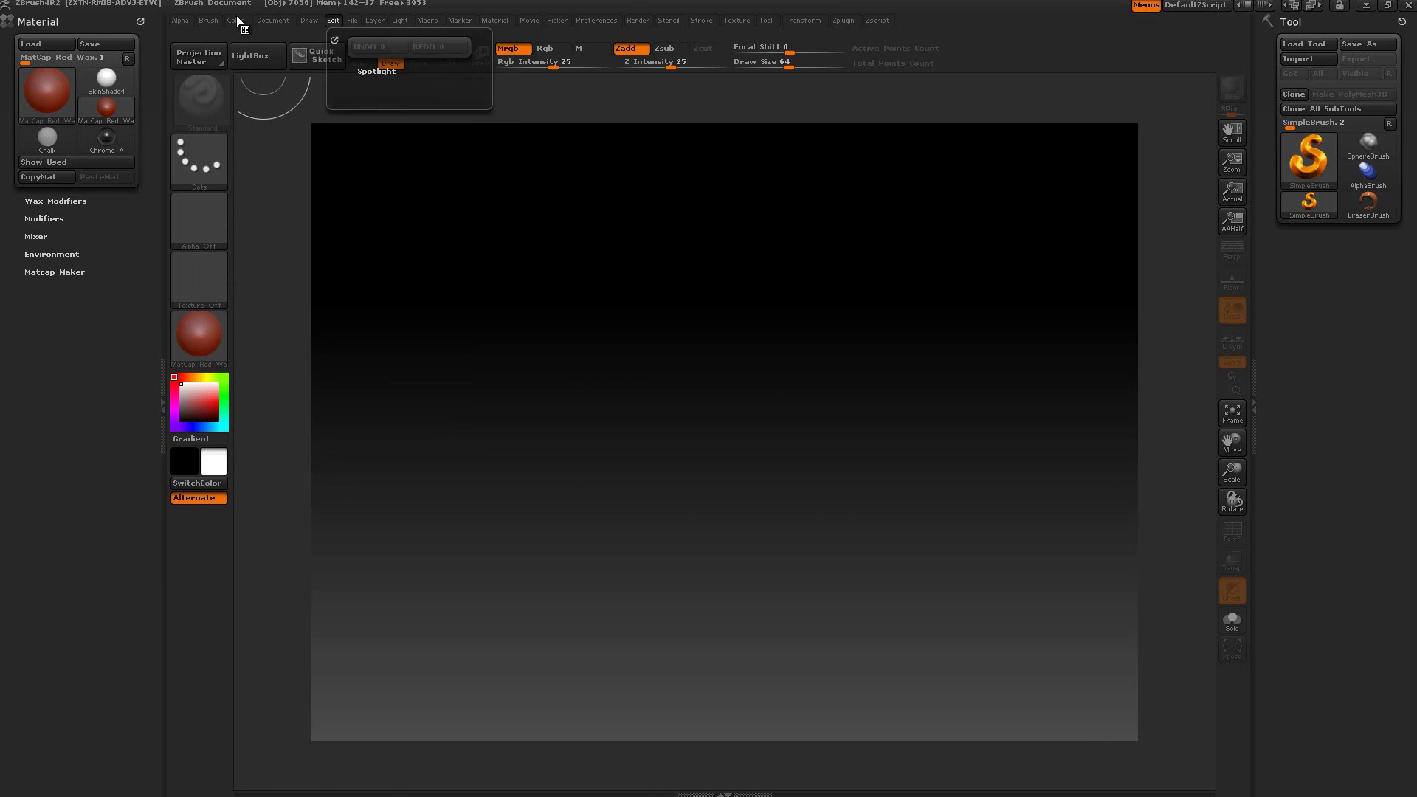
click(207, 20)
mouse_move(206, 38)
mouse_down()
mouse_move(225, 166)
mouse_move(50, 312)
mouse_up()
Step: Collapse and reopen the tray that holds the Tool palette
click(1253, 414)
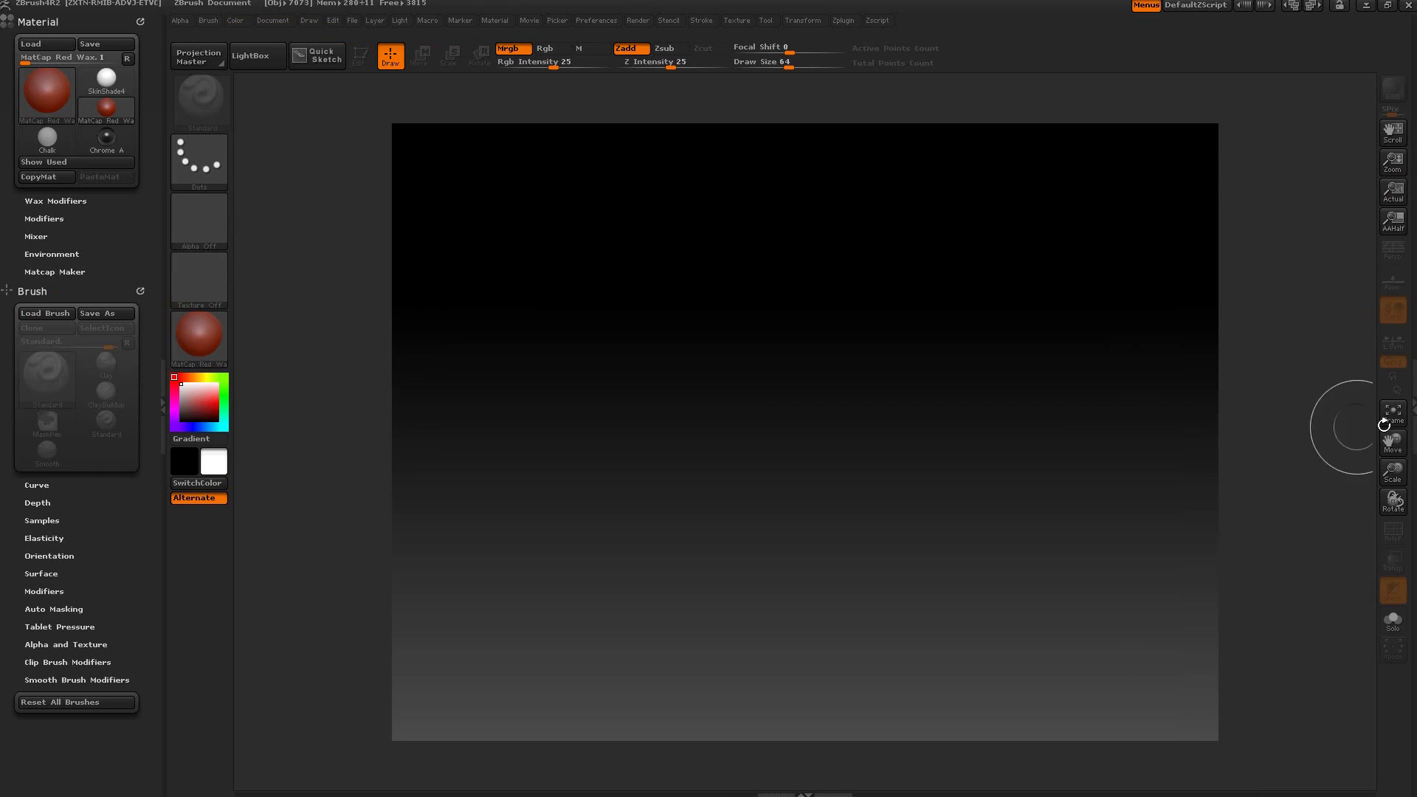
click(1377, 413)
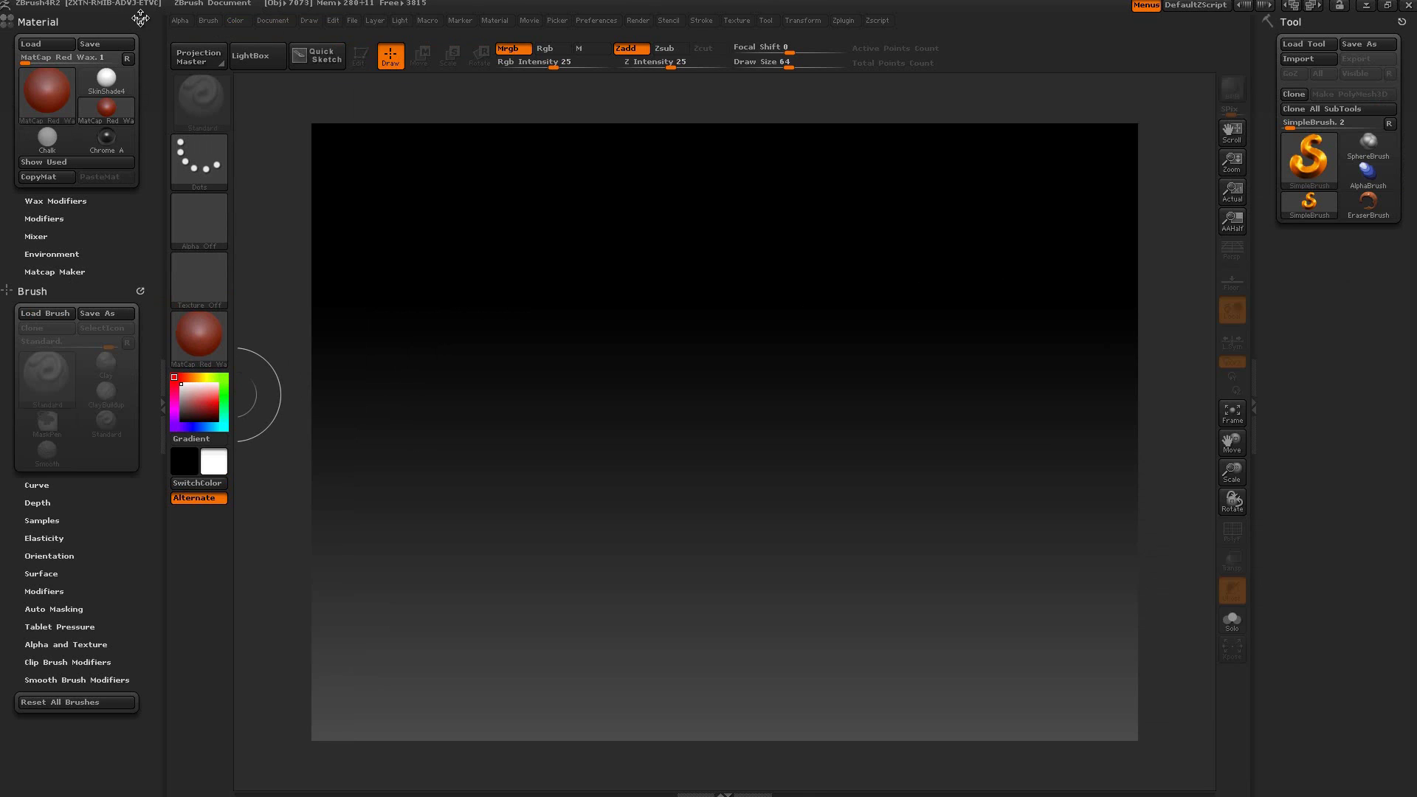
Step: Undock the Material palette from the tray, dock it again above Brush, and remove it from the tray
mouse_move(141, 17)
mouse_down()
mouse_move(577, 253)
mouse_move(766, 381)
mouse_up()
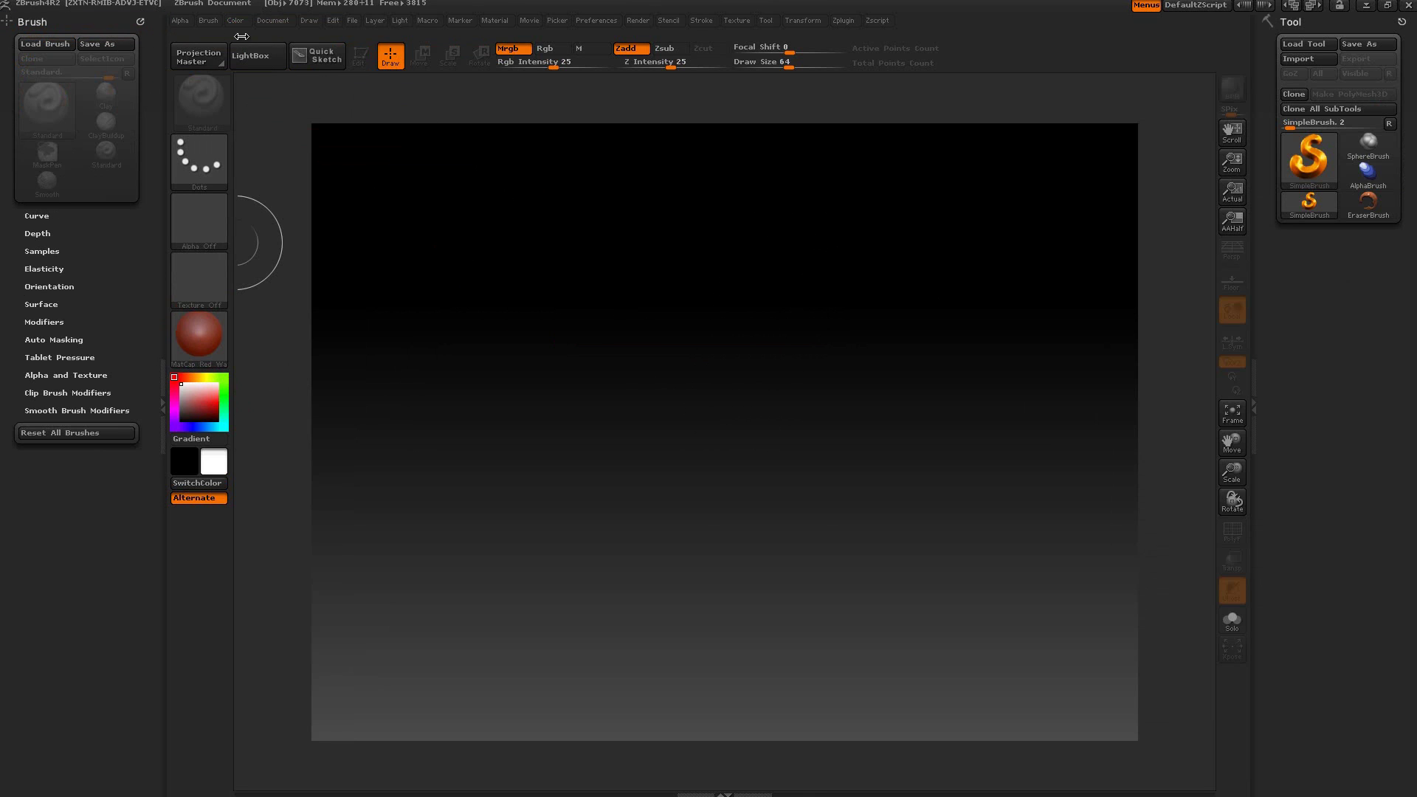
click(495, 21)
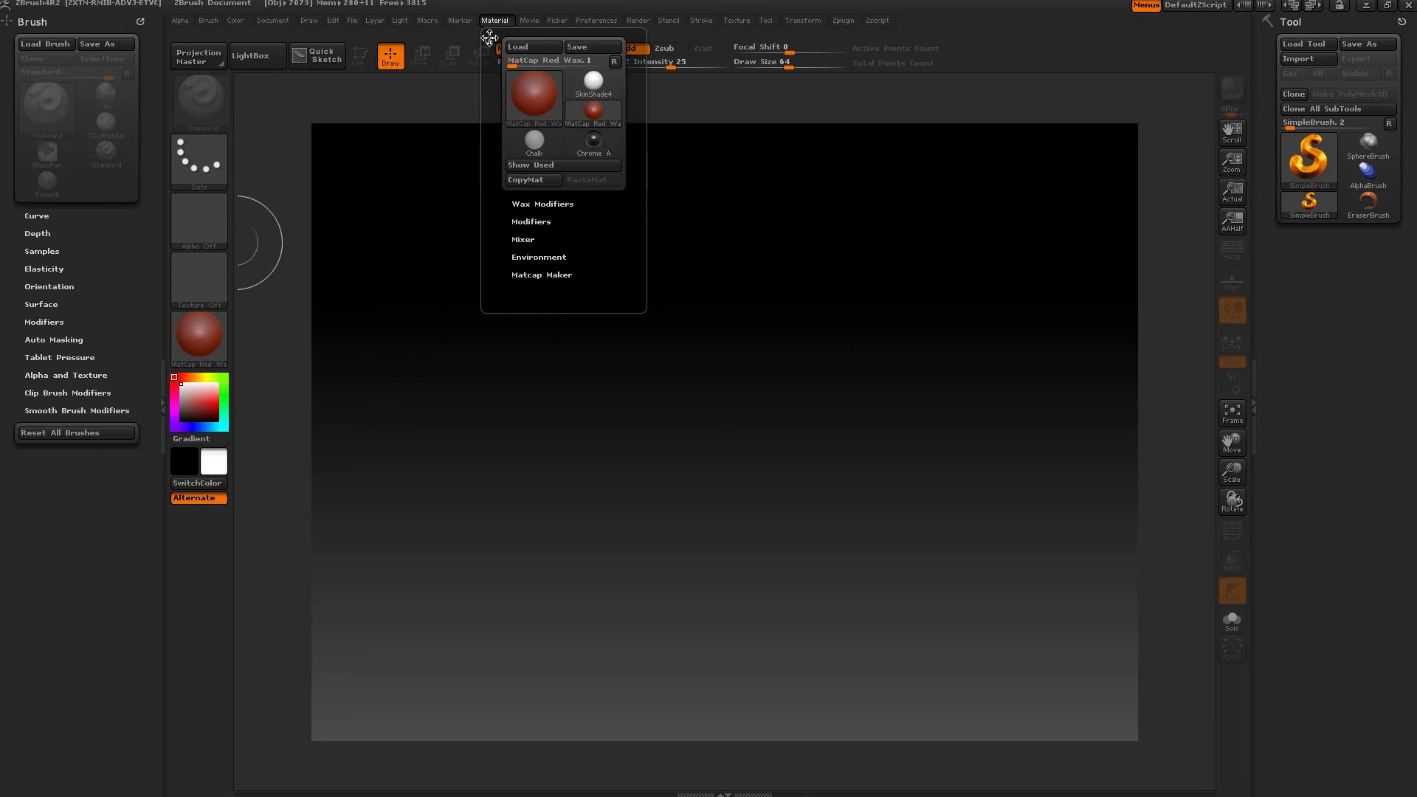
drag(489, 38, 738, 361)
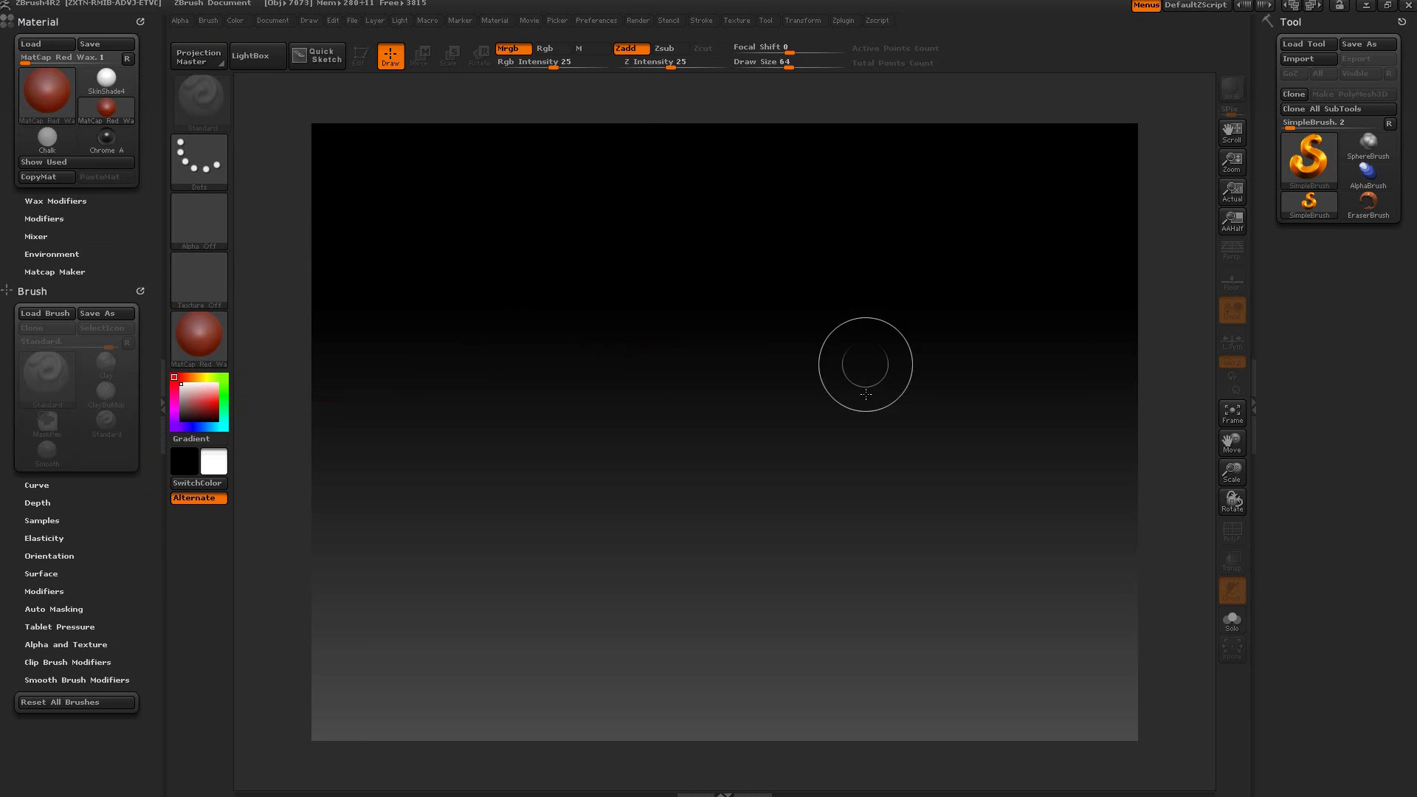
click(142, 22)
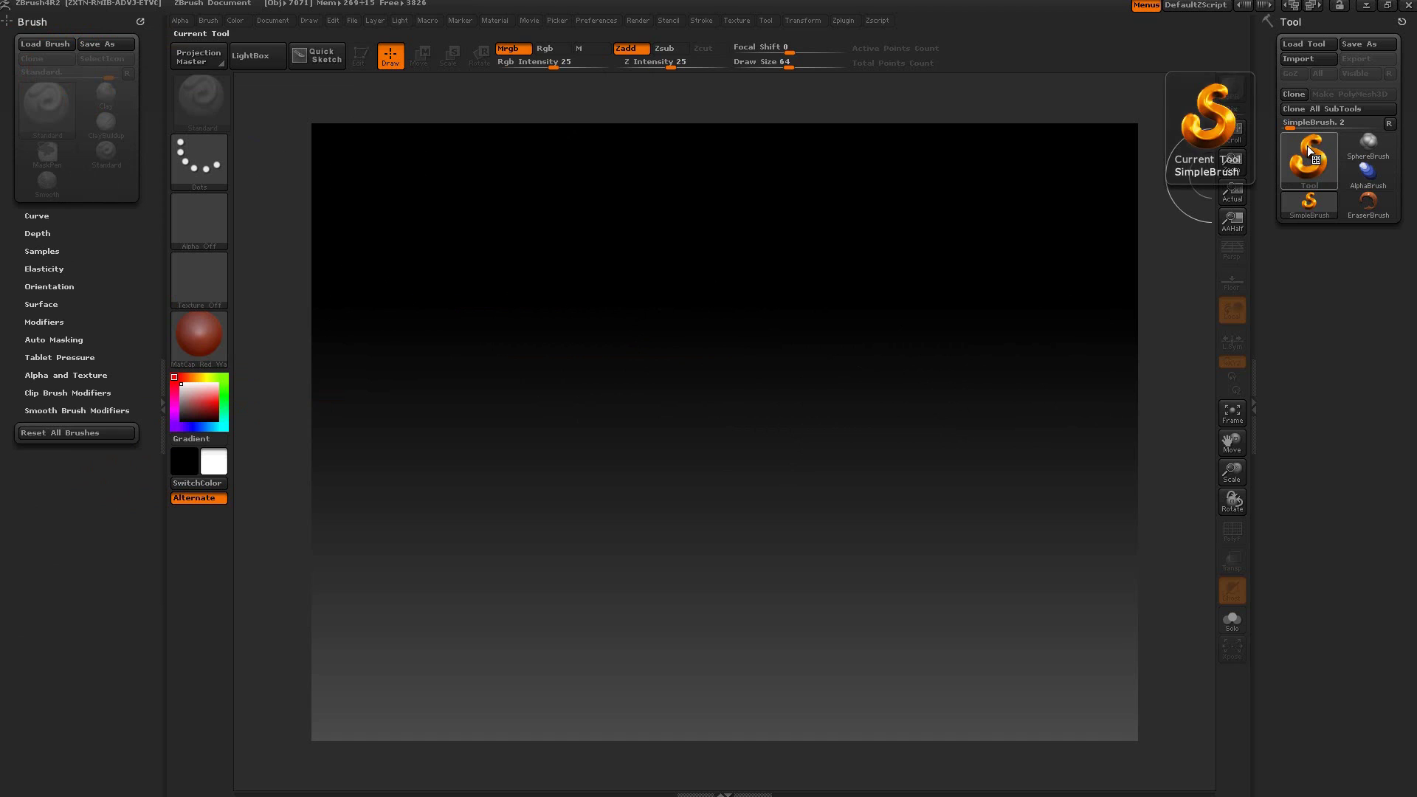
Step: Choose ZSphere from the 3D meshes as the current tool
click(1309, 164)
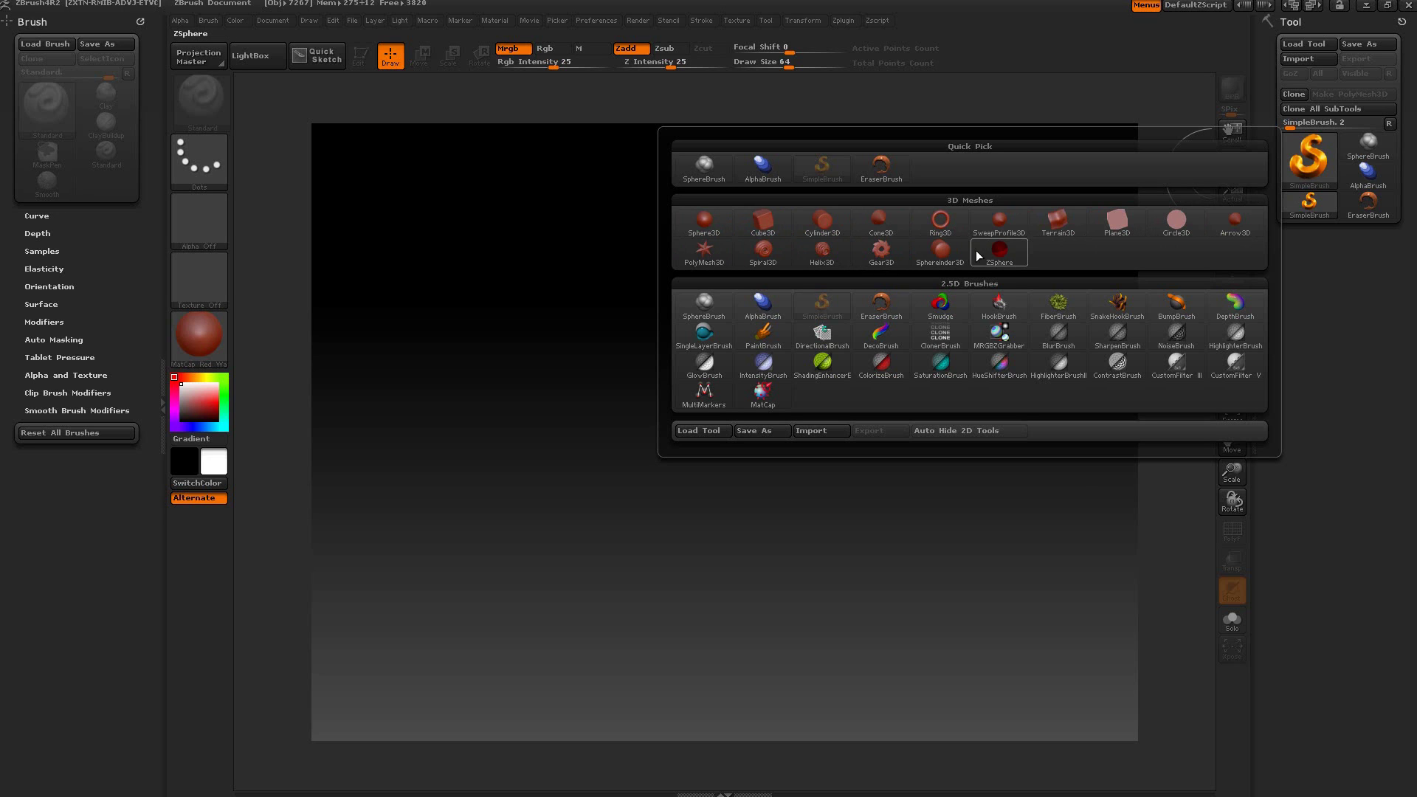
click(1003, 263)
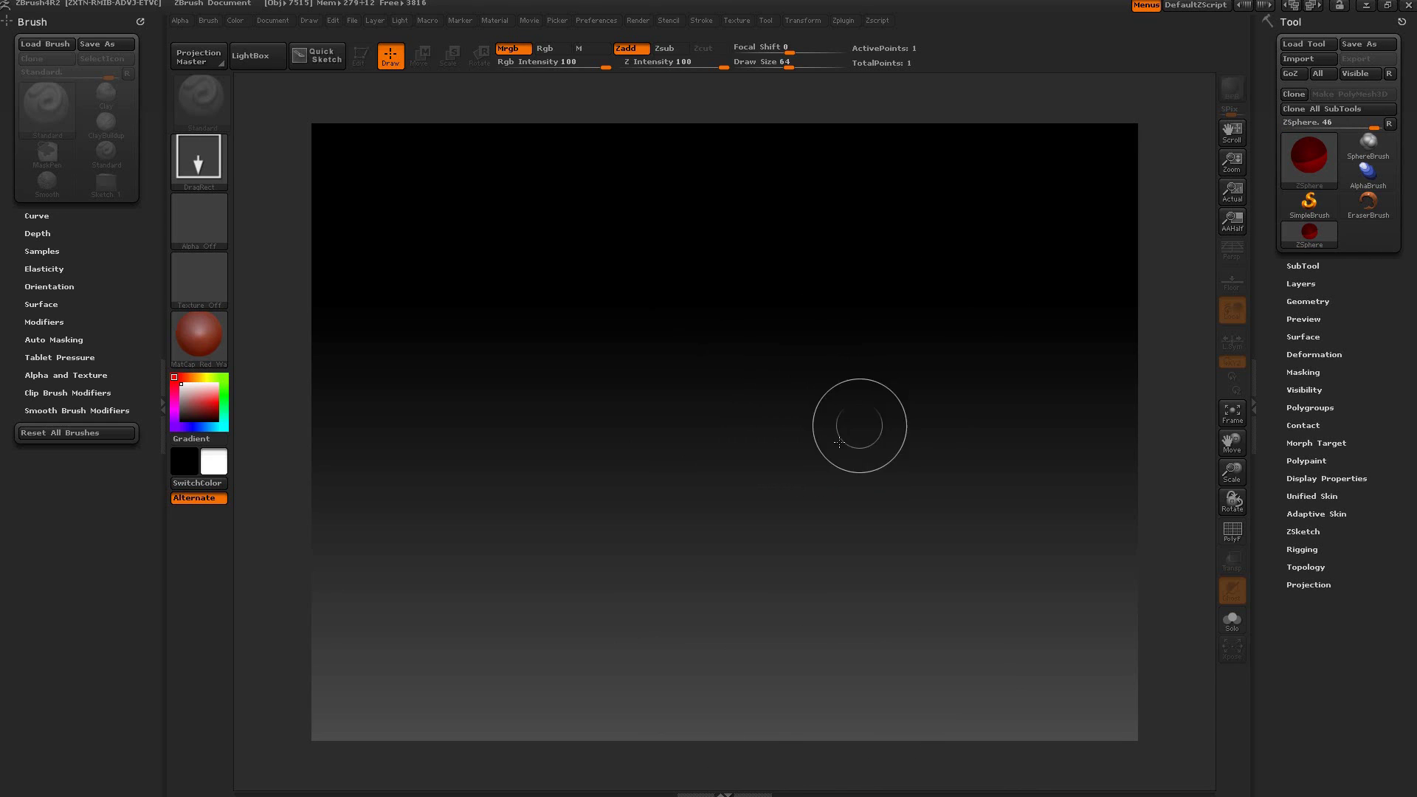
click(1294, 153)
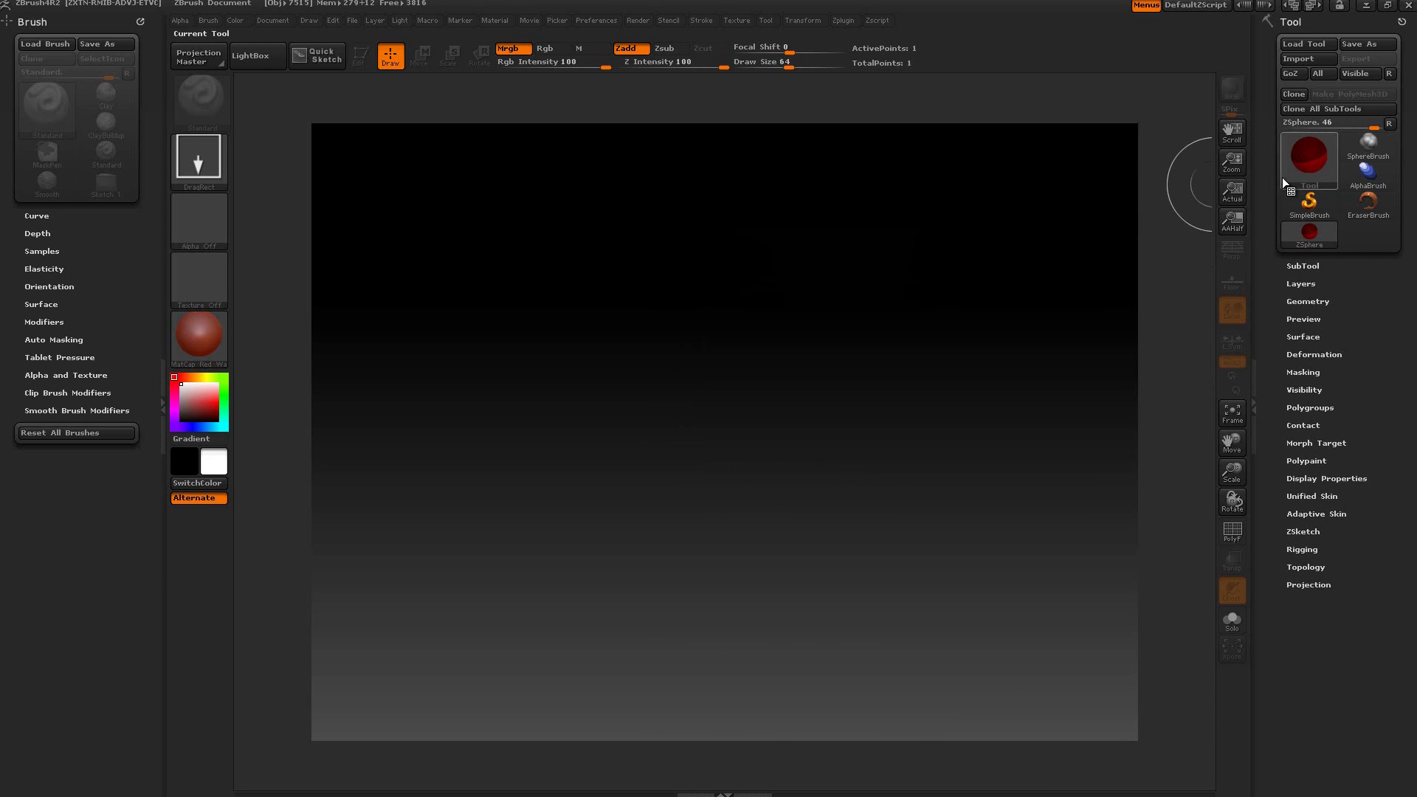
Step: Try drawing one large ZSphere and four smaller ones around it, and clear the canvas
mouse_move(745, 398)
mouse_down()
mouse_move(1063, 494)
mouse_move(849, 738)
mouse_move(702, 788)
mouse_up()
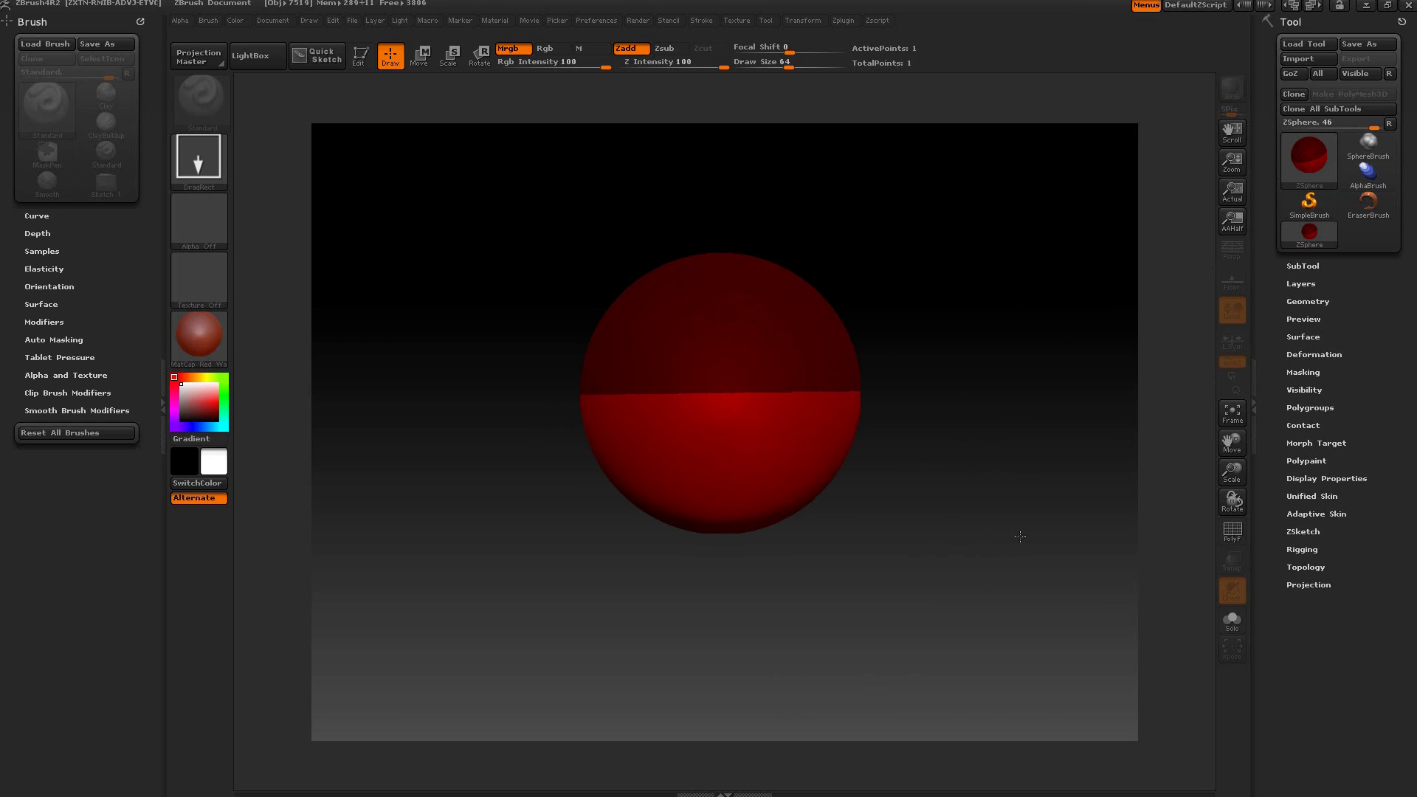
drag(973, 488, 1022, 535)
drag(948, 248, 996, 249)
drag(417, 382, 465, 413)
drag(584, 655, 627, 672)
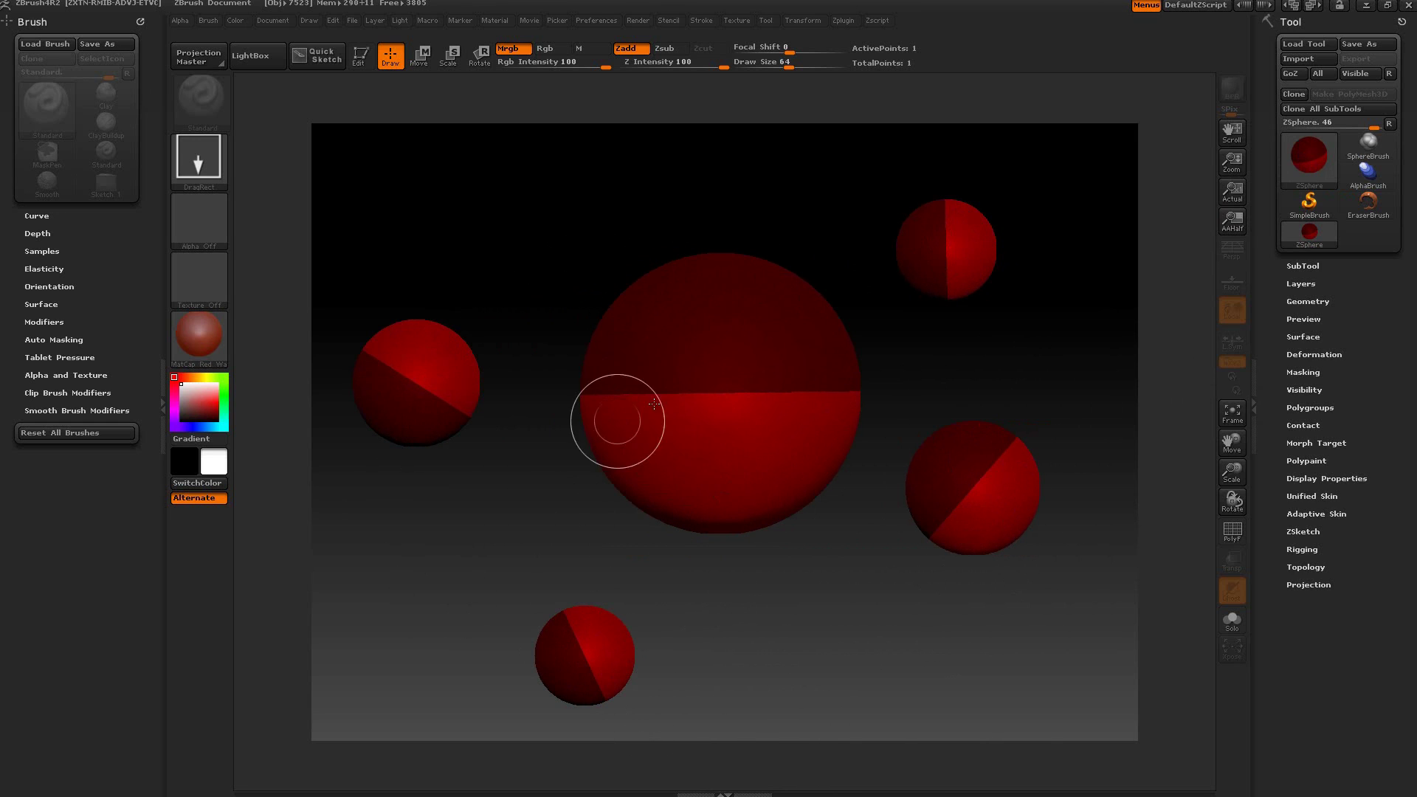
key(ctrl+n)
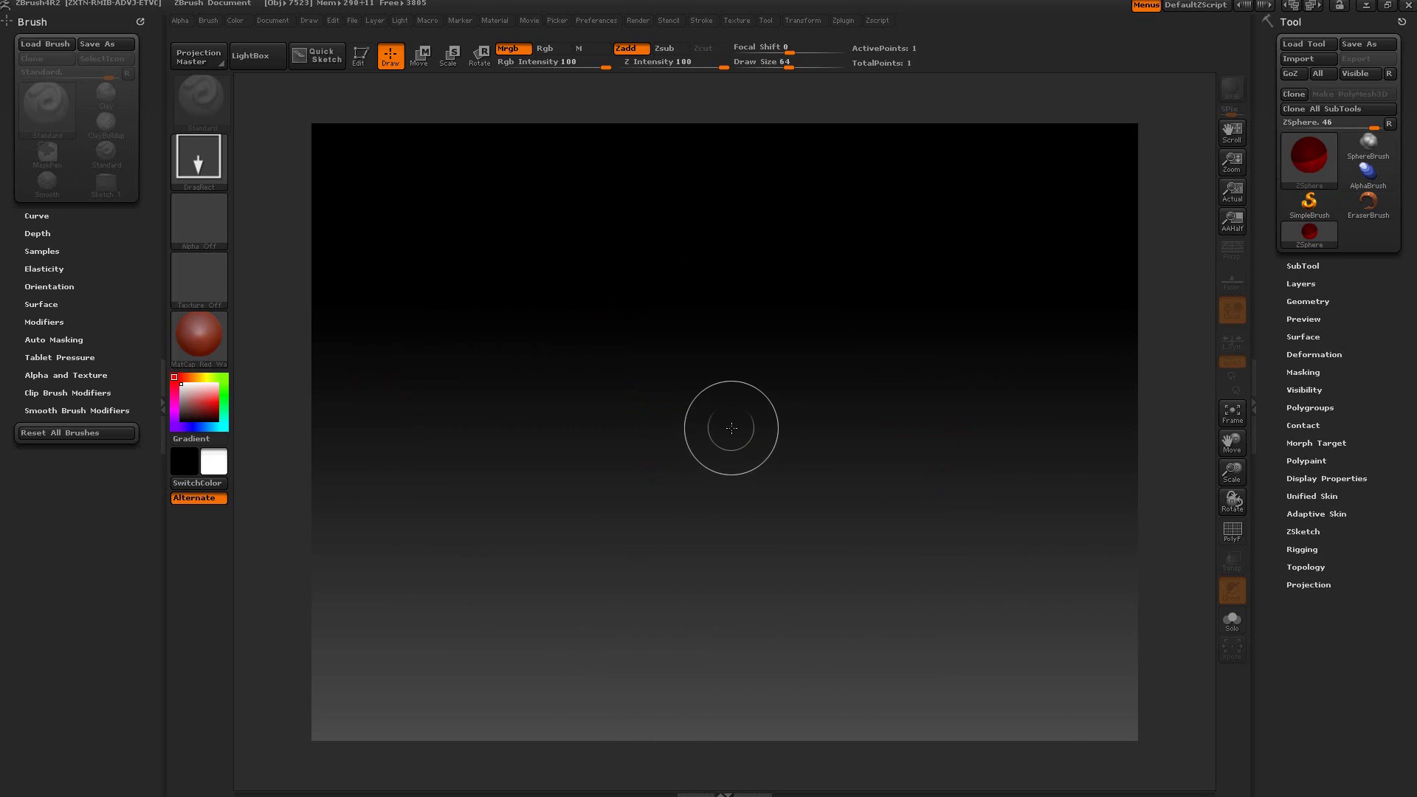
Step: Draw a single ZSphere in the middle of the canvas and enter Edit mode
drag(728, 421, 760, 552)
drag(775, 787, 721, 794)
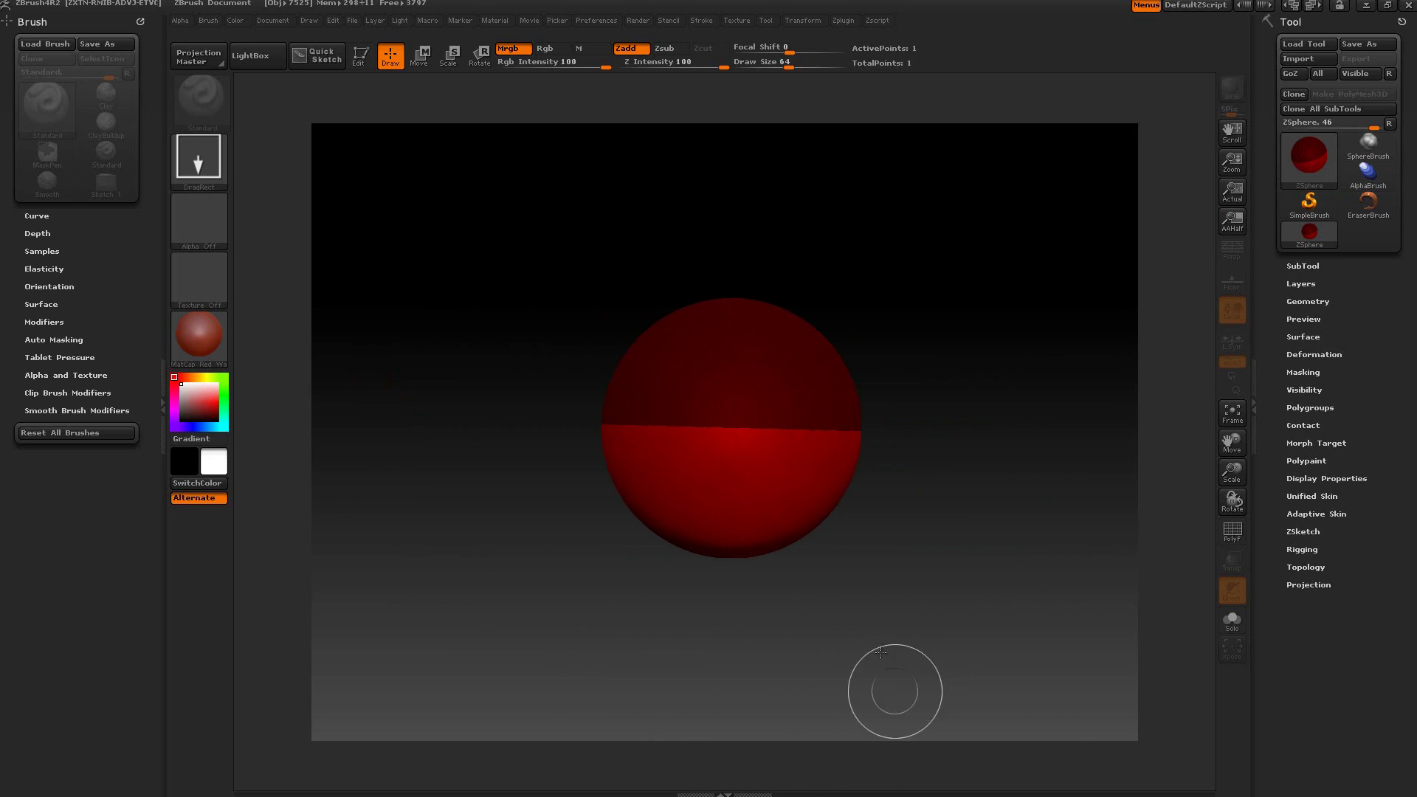
key(t)
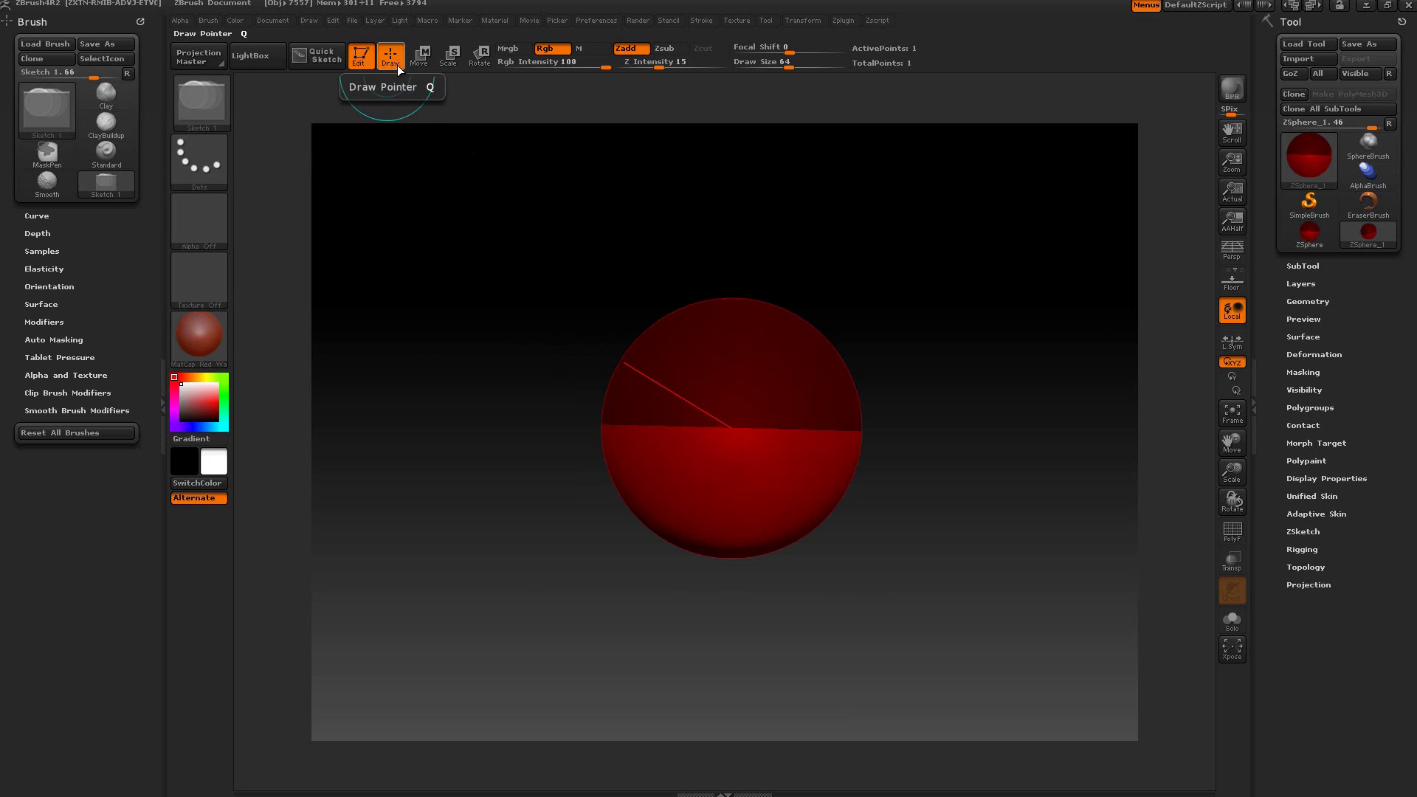
Step: Turn on the floor grid beneath the ZSphere
drag(511, 352, 509, 388)
drag(878, 425, 824, 431)
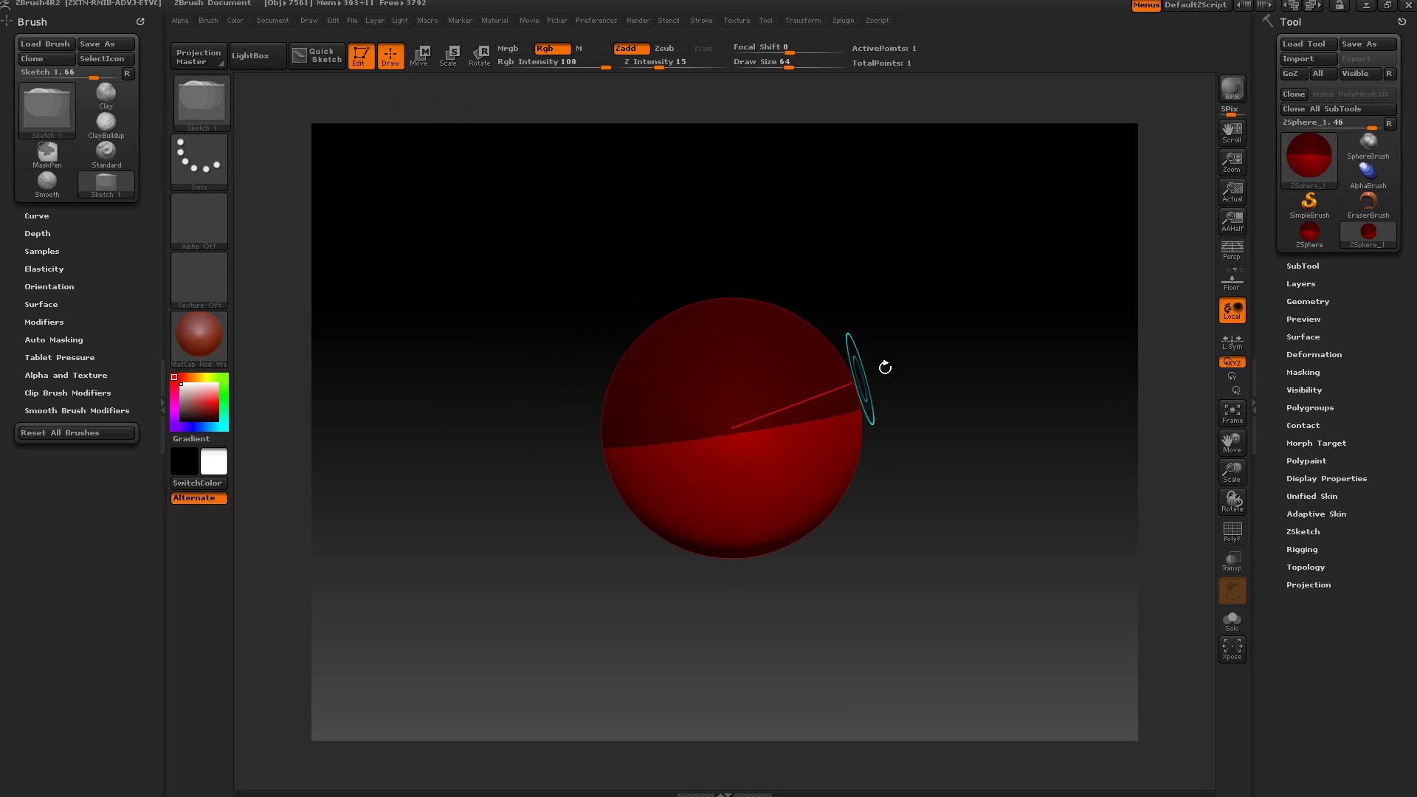
mouse_move(906, 371)
mouse_down()
mouse_move(848, 379)
mouse_move(920, 335)
mouse_move(921, 373)
mouse_up()
key(ctrl)
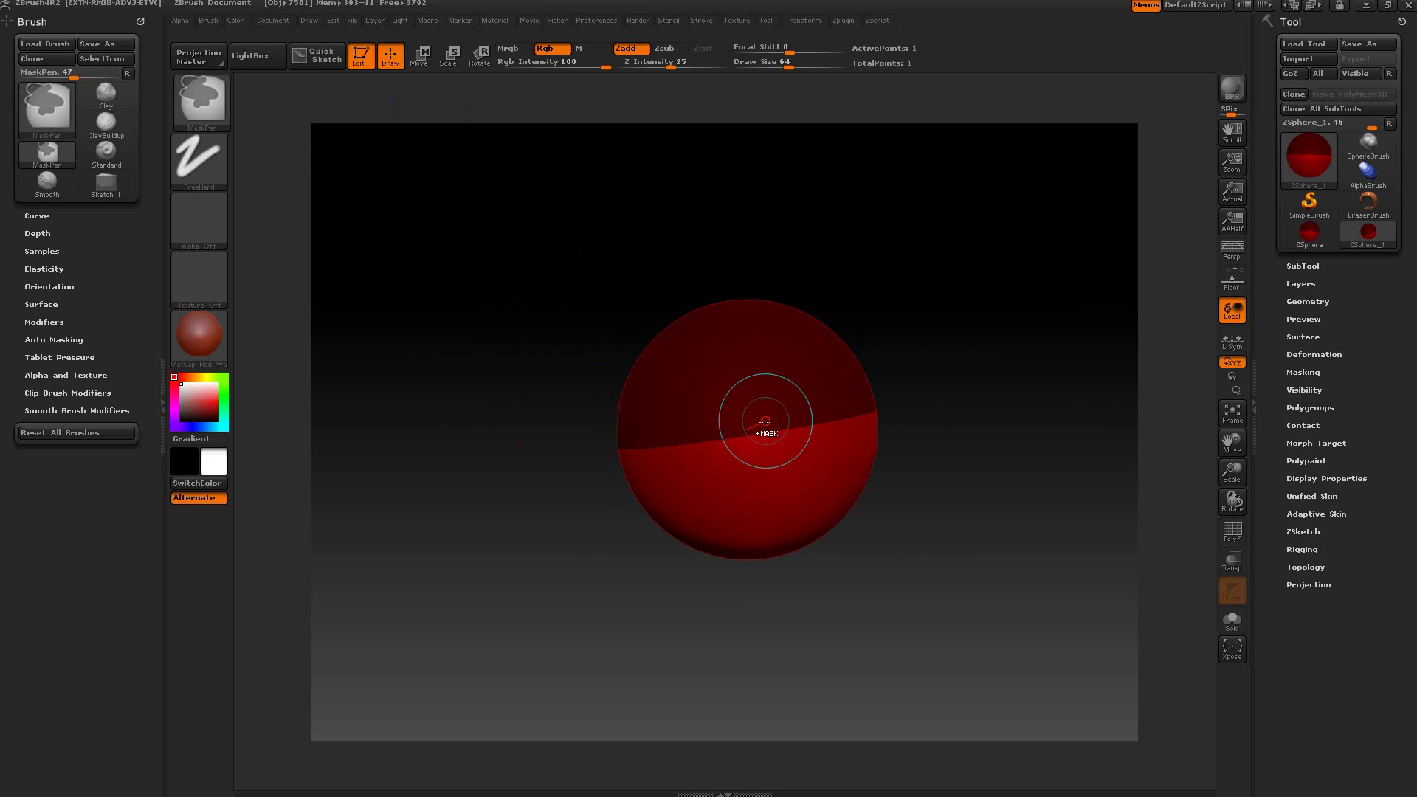
mouse_move(765, 420)
ctrl+right_down()
mouse_move(857, 400)
mouse_move(791, 422)
mouse_move(1114, 301)
ctrl+right_up()
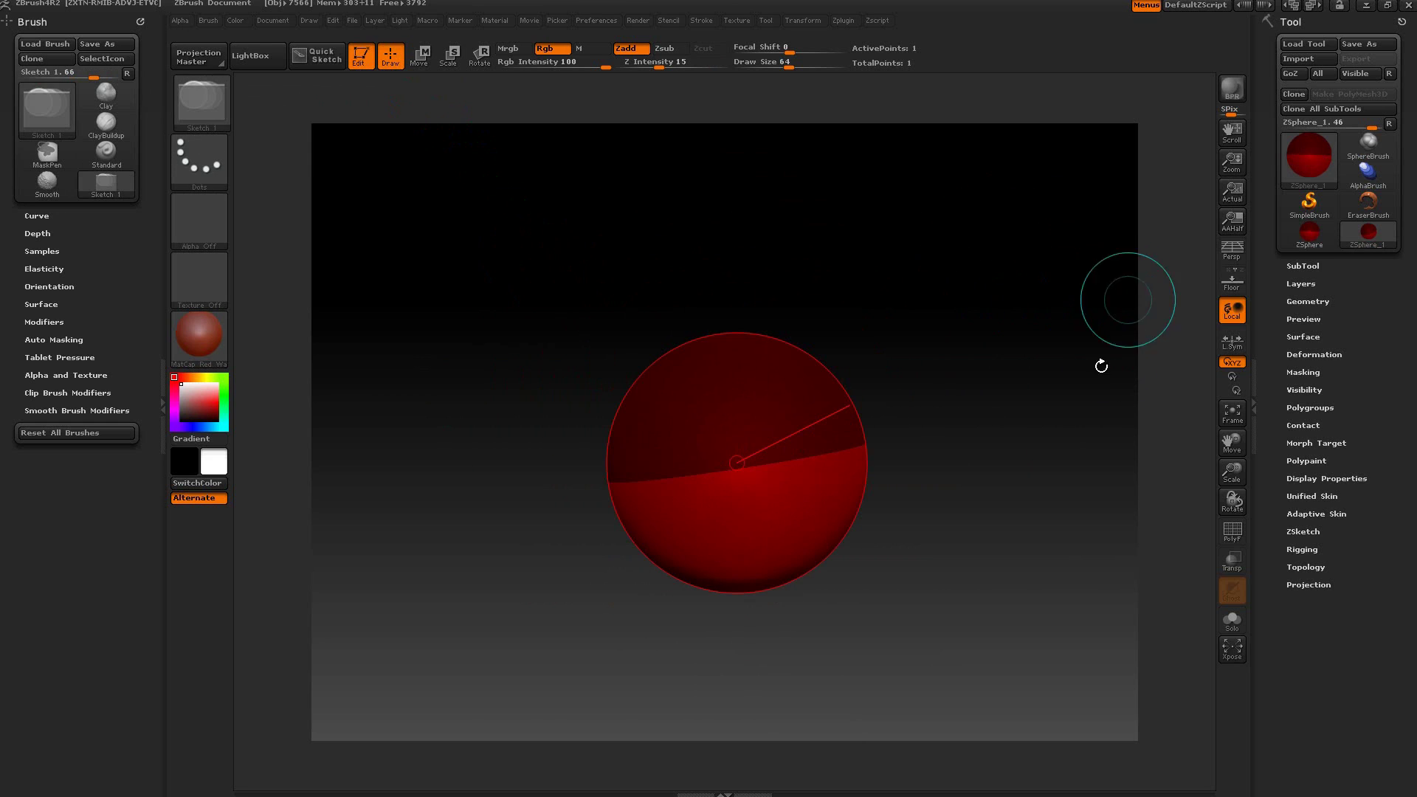
click(1229, 285)
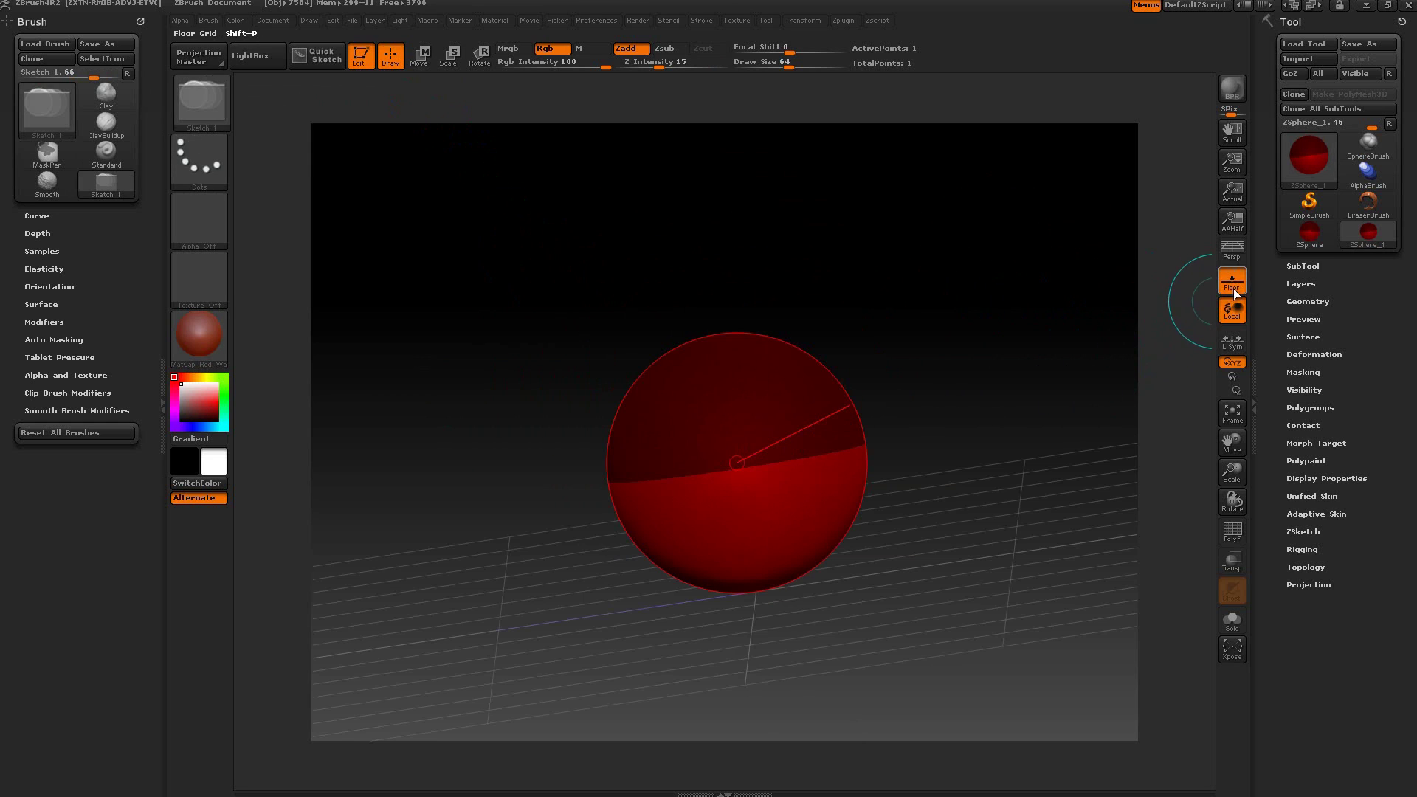
mouse_move(1082, 302)
mouse_down()
mouse_move(1069, 333)
mouse_move(1094, 323)
mouse_up()
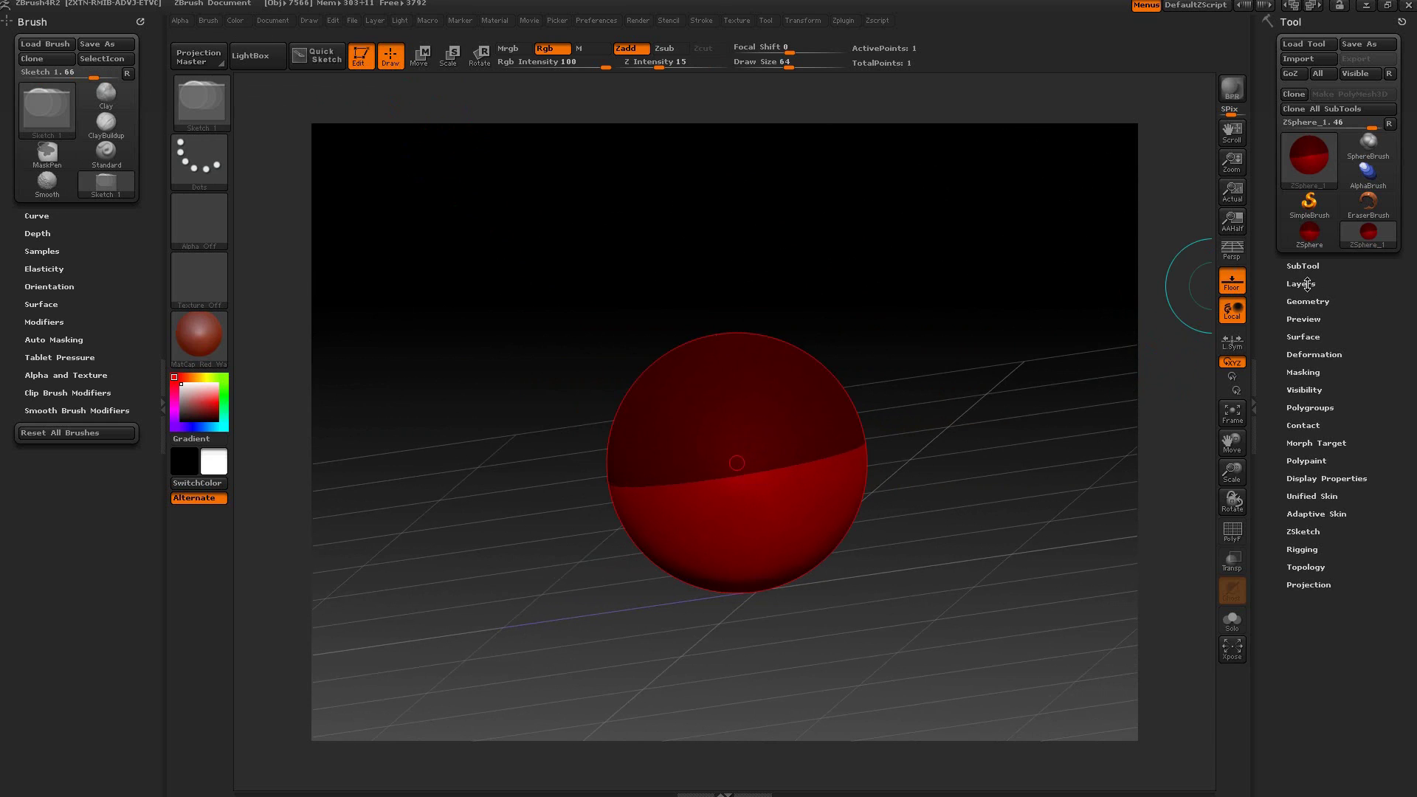
Step: Enable the floor grid's additional vertical planes around the ZSphere
click(1234, 276)
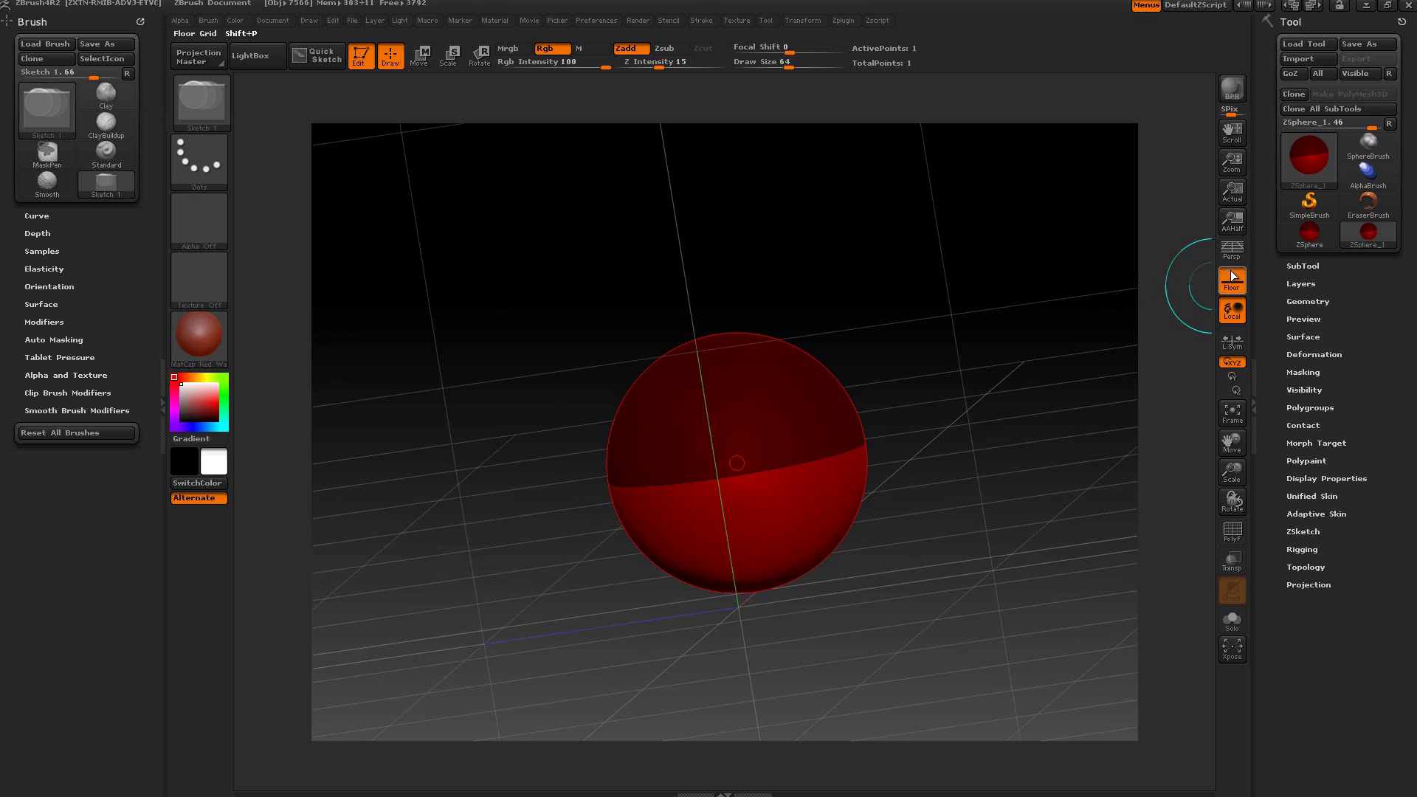
click(1242, 270)
drag(1033, 335, 989, 330)
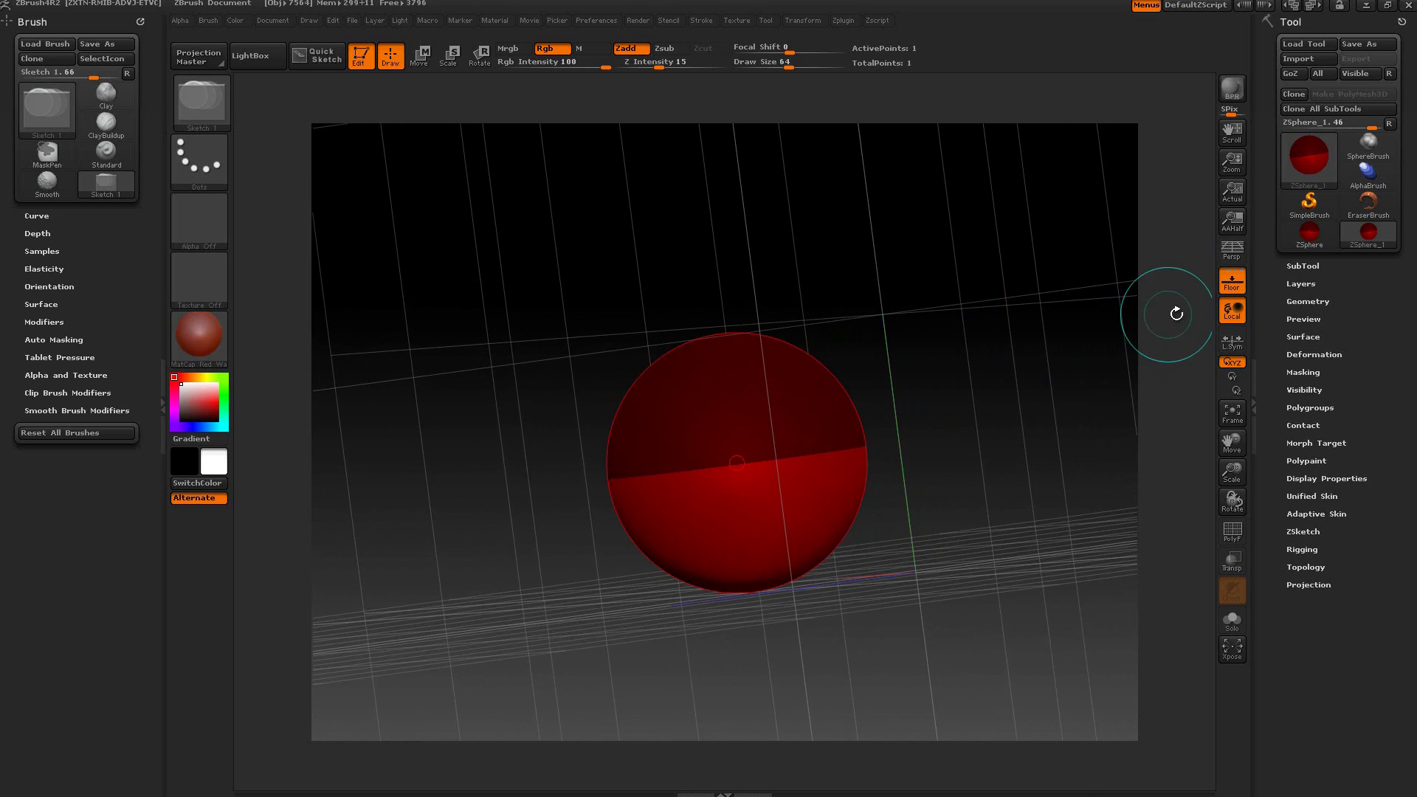
Step: Remove the vertical planes from the floor grid and keep only the horizontal grid under the ZSphere
click(1241, 272)
click(1227, 269)
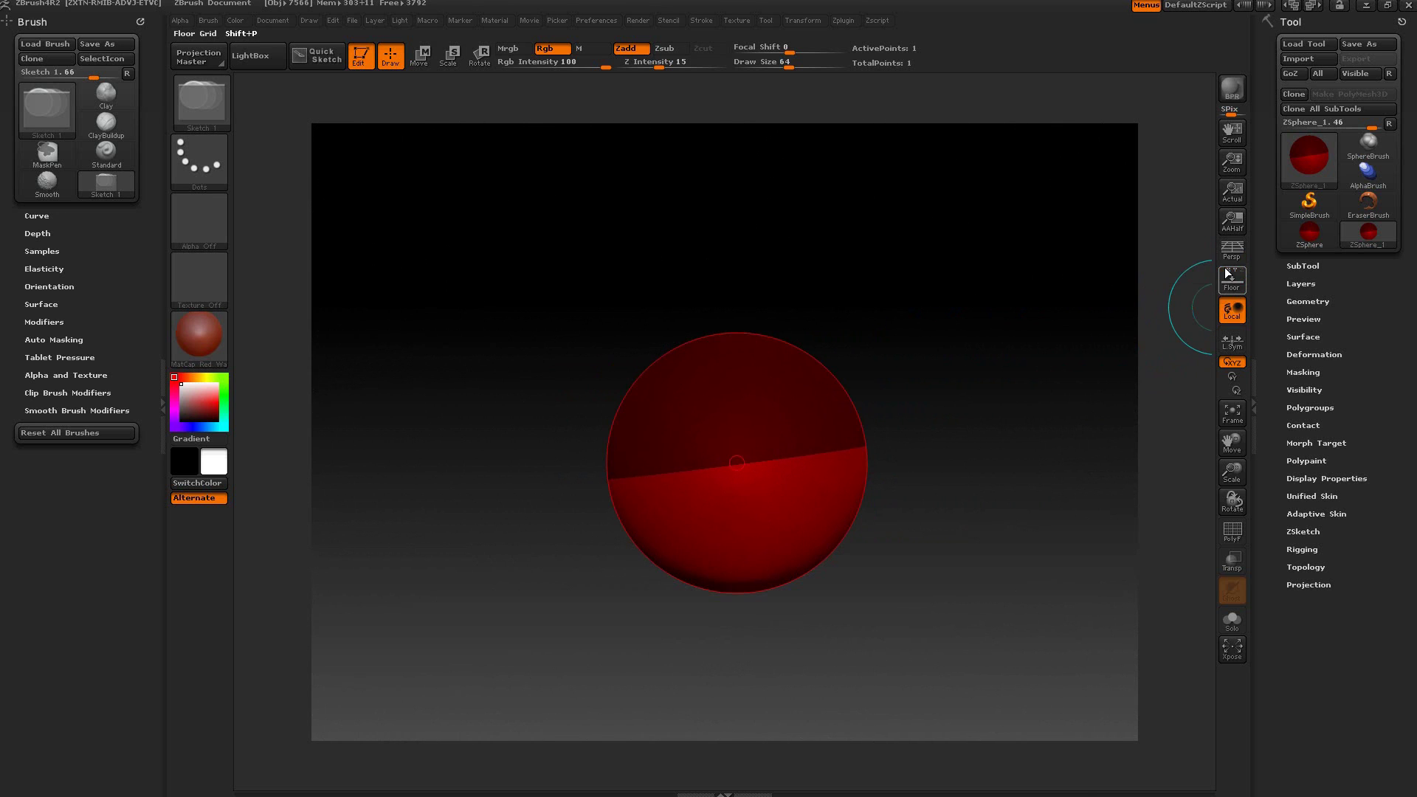
click(1231, 275)
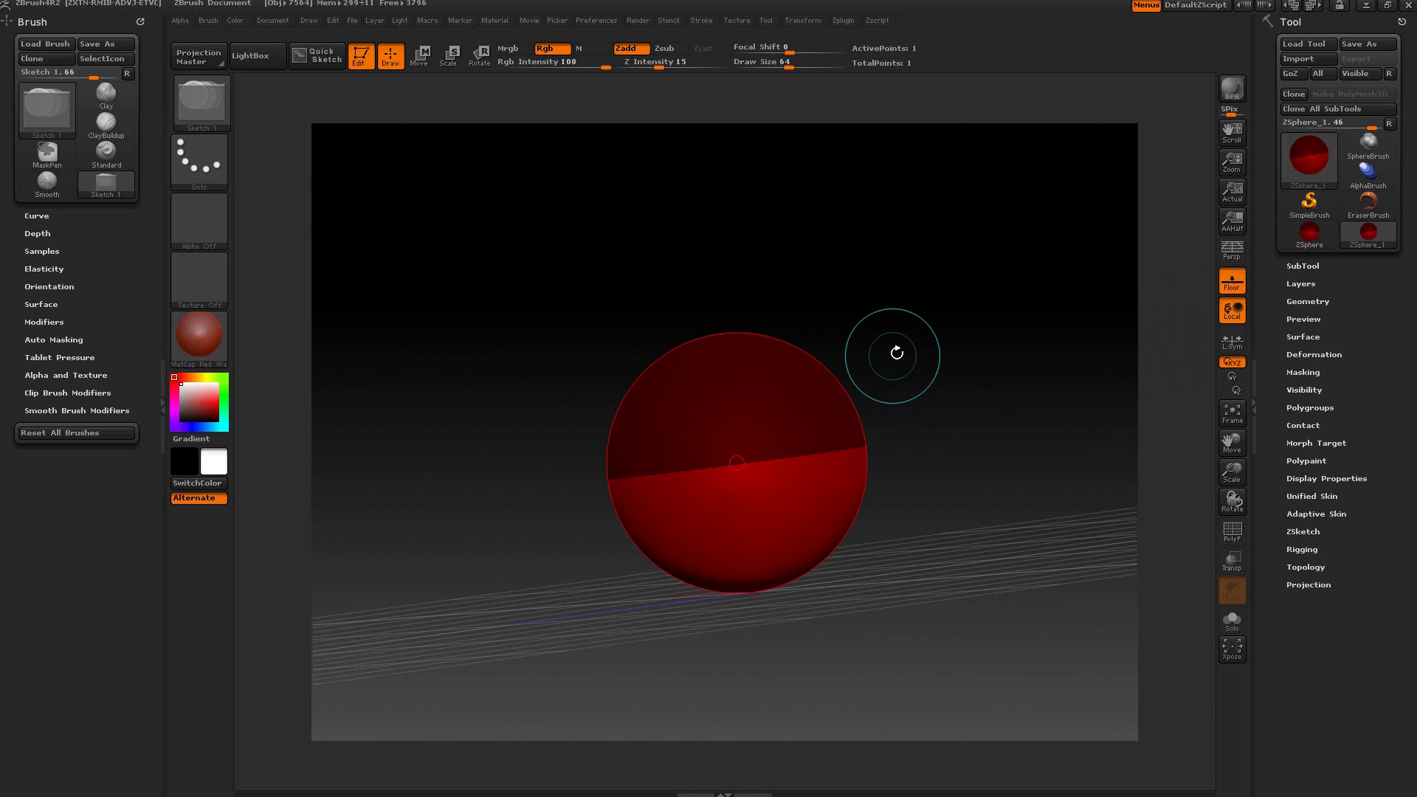
Step: Compare free XYZ rotation with Y-axis rotation while orbiting around the ZSphere
click(1232, 378)
click(1231, 362)
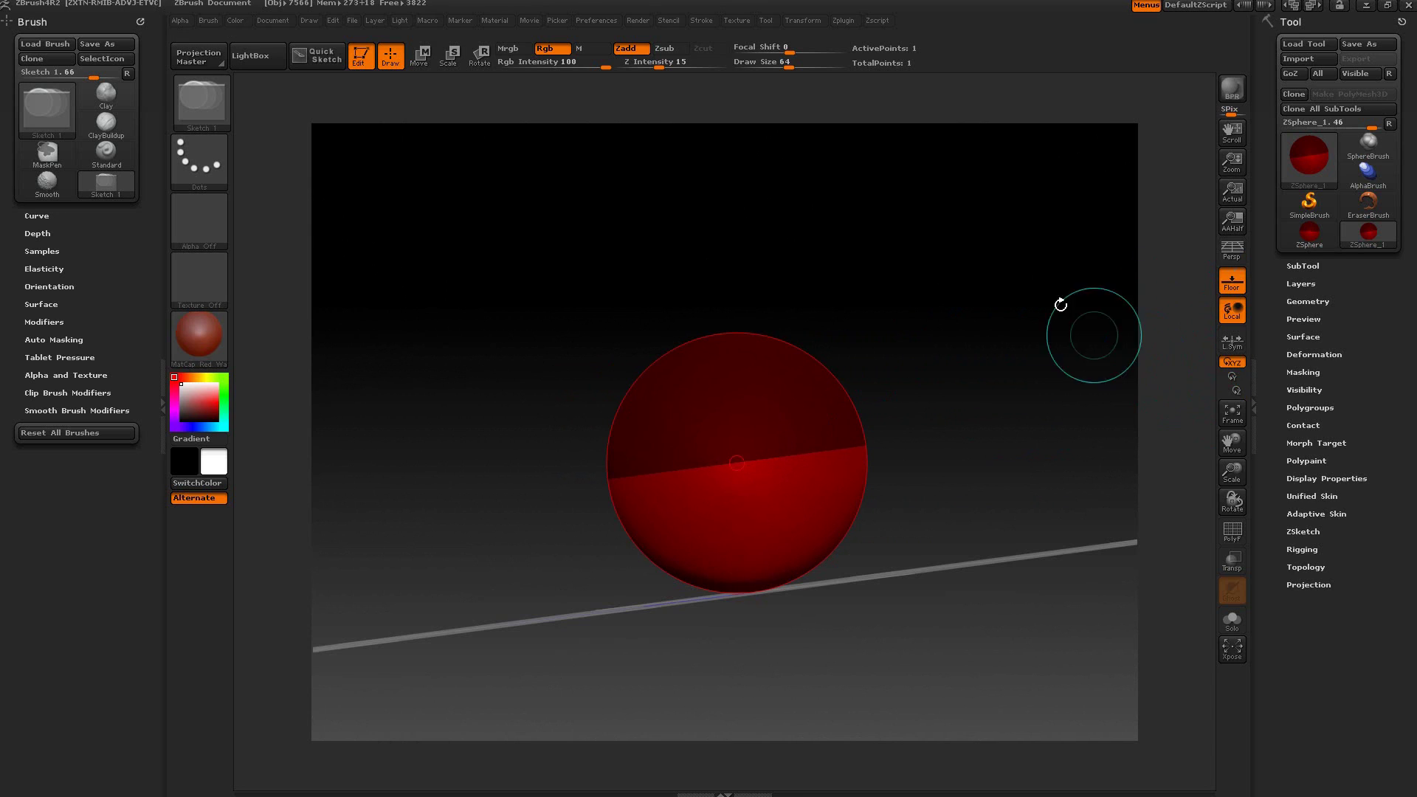
drag(1041, 246, 1033, 280)
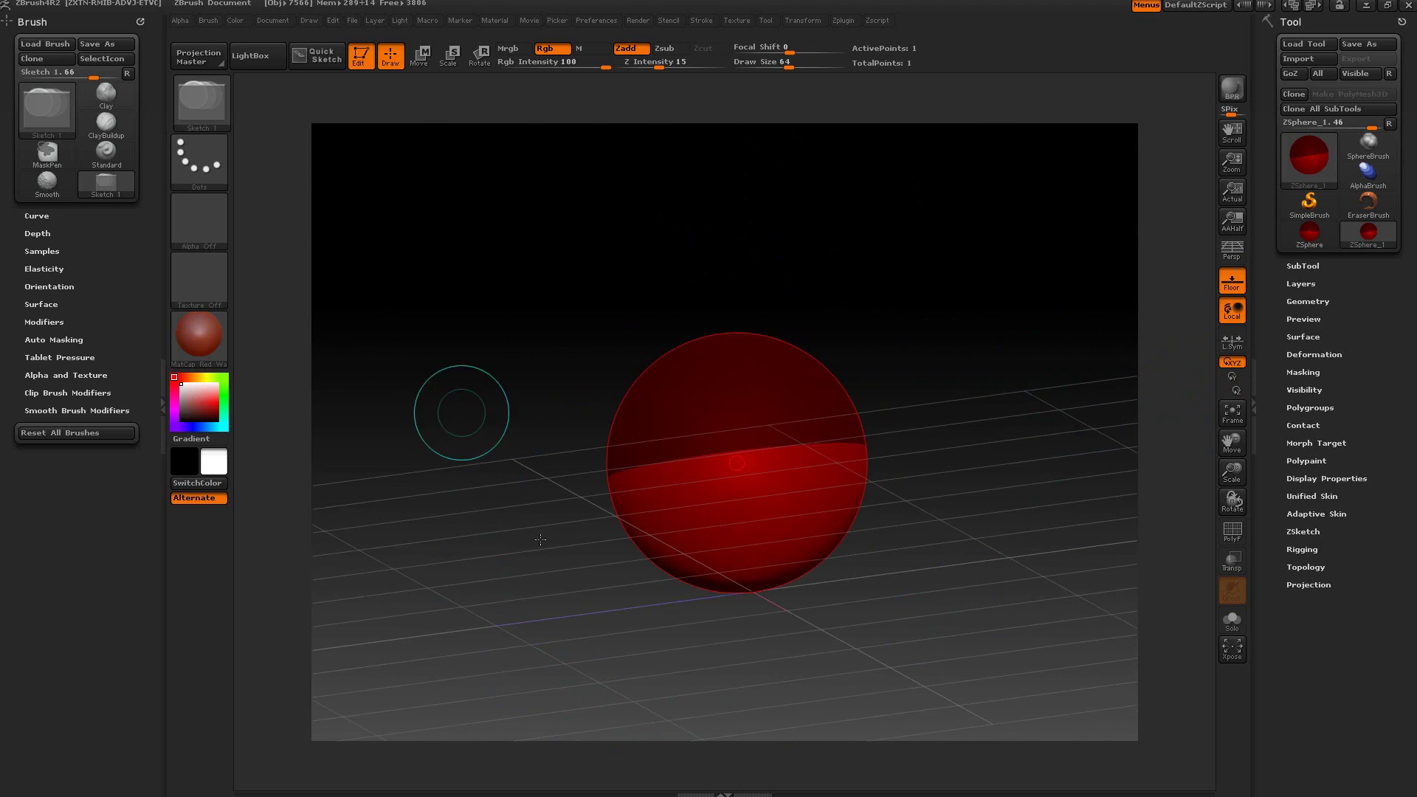
drag(458, 411, 721, 588)
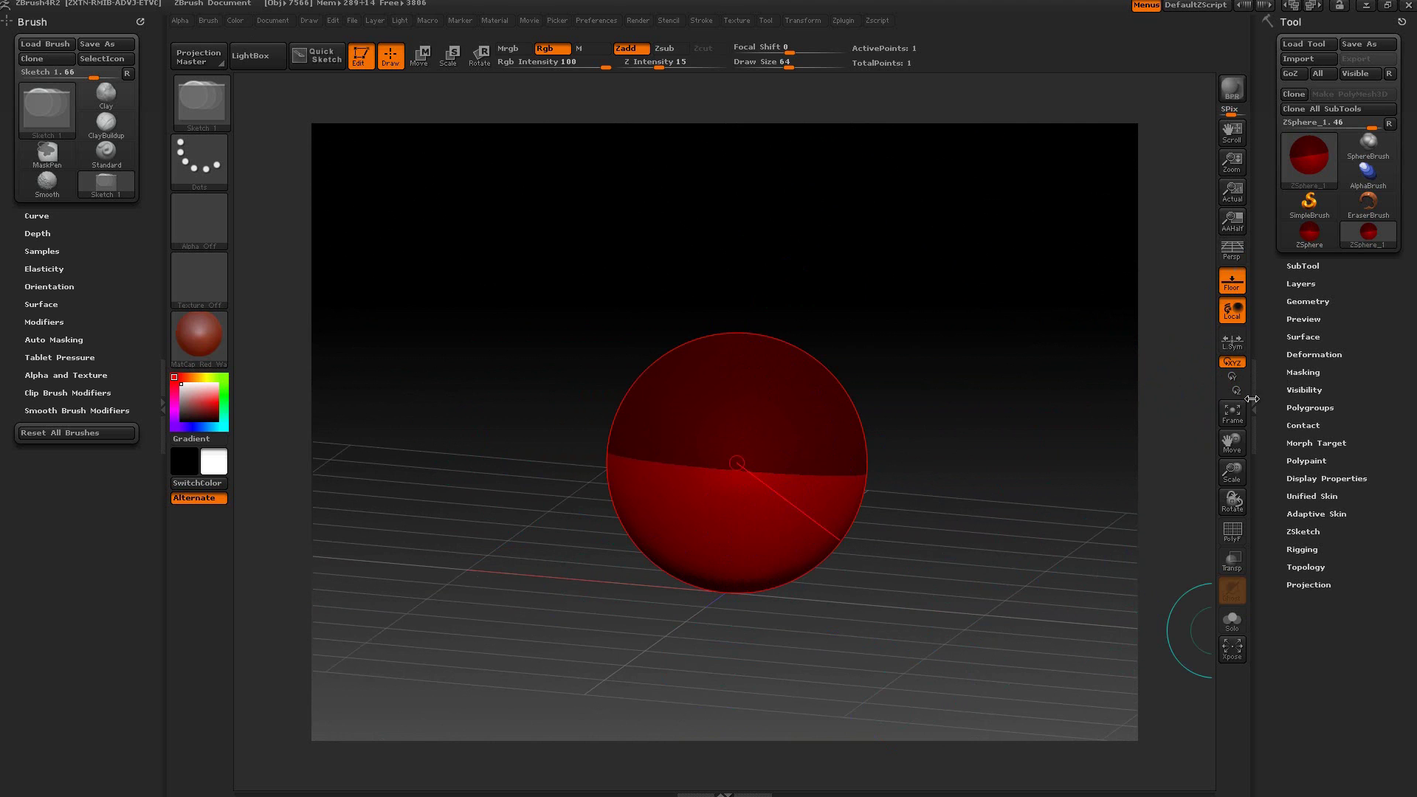
drag(986, 489, 972, 370)
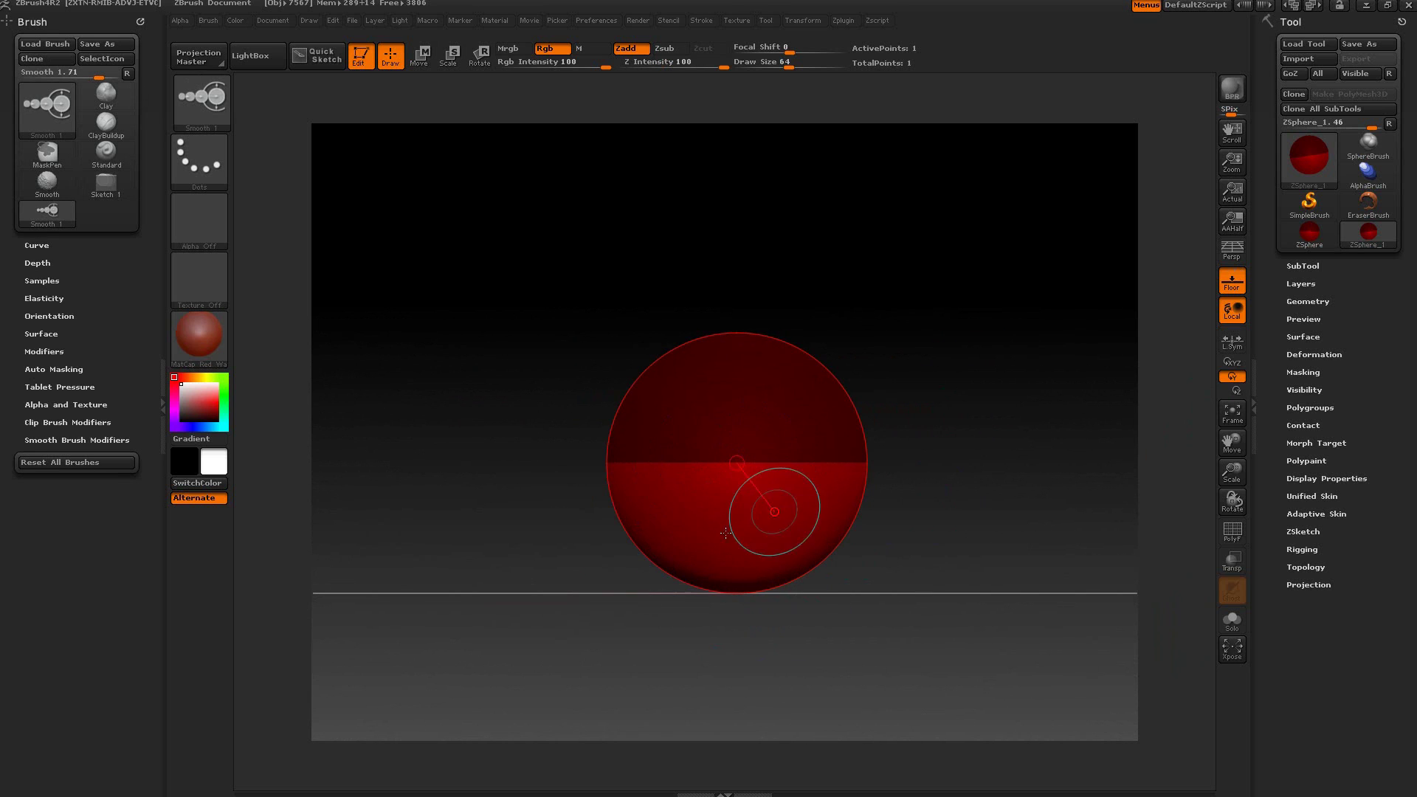
mouse_move(955, 486)
mouse_down()
mouse_move(930, 465)
mouse_move(1037, 457)
mouse_move(1034, 405)
mouse_up()
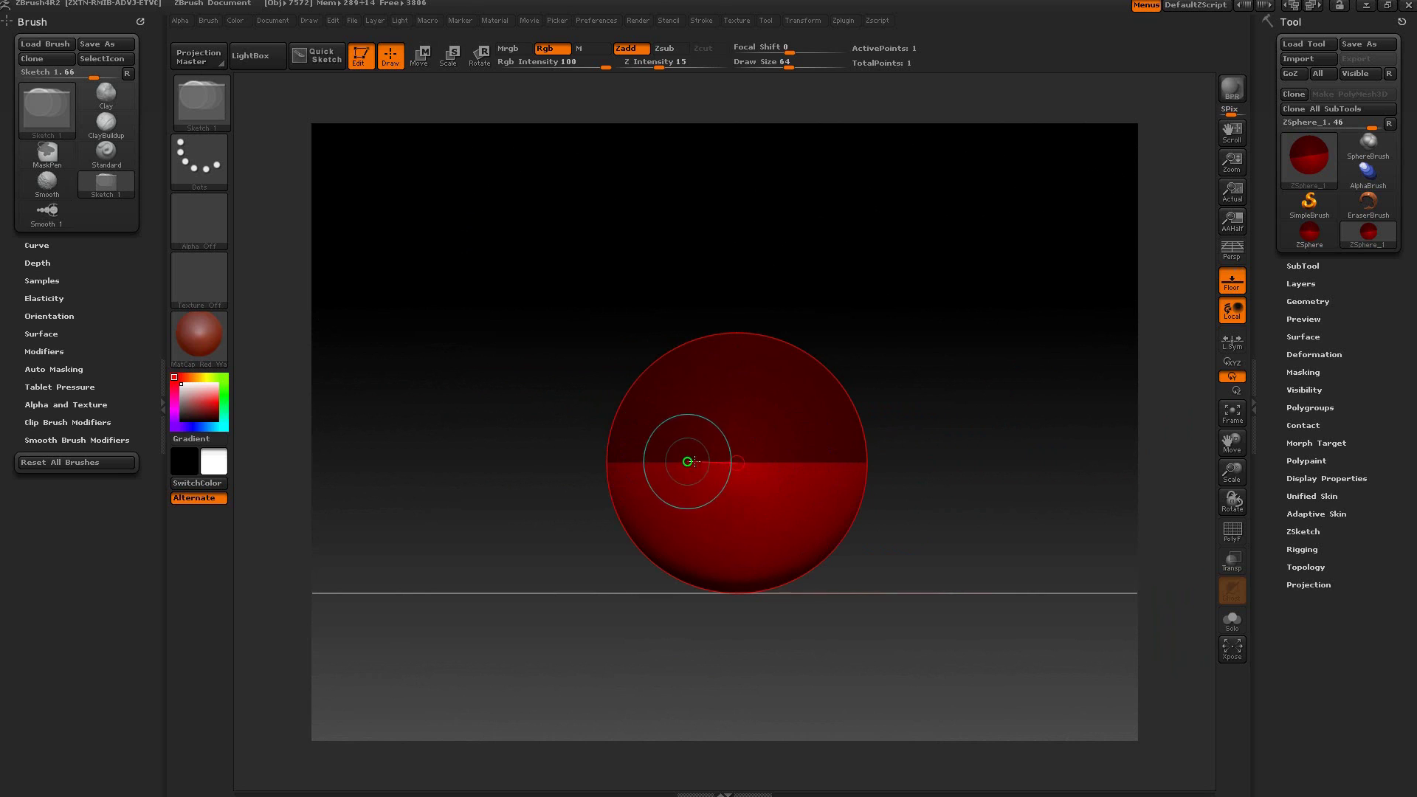
Step: Activate X symmetry, try drawing mirrored ZSpheres on both sides of the base sphere, and undo them
key(x)
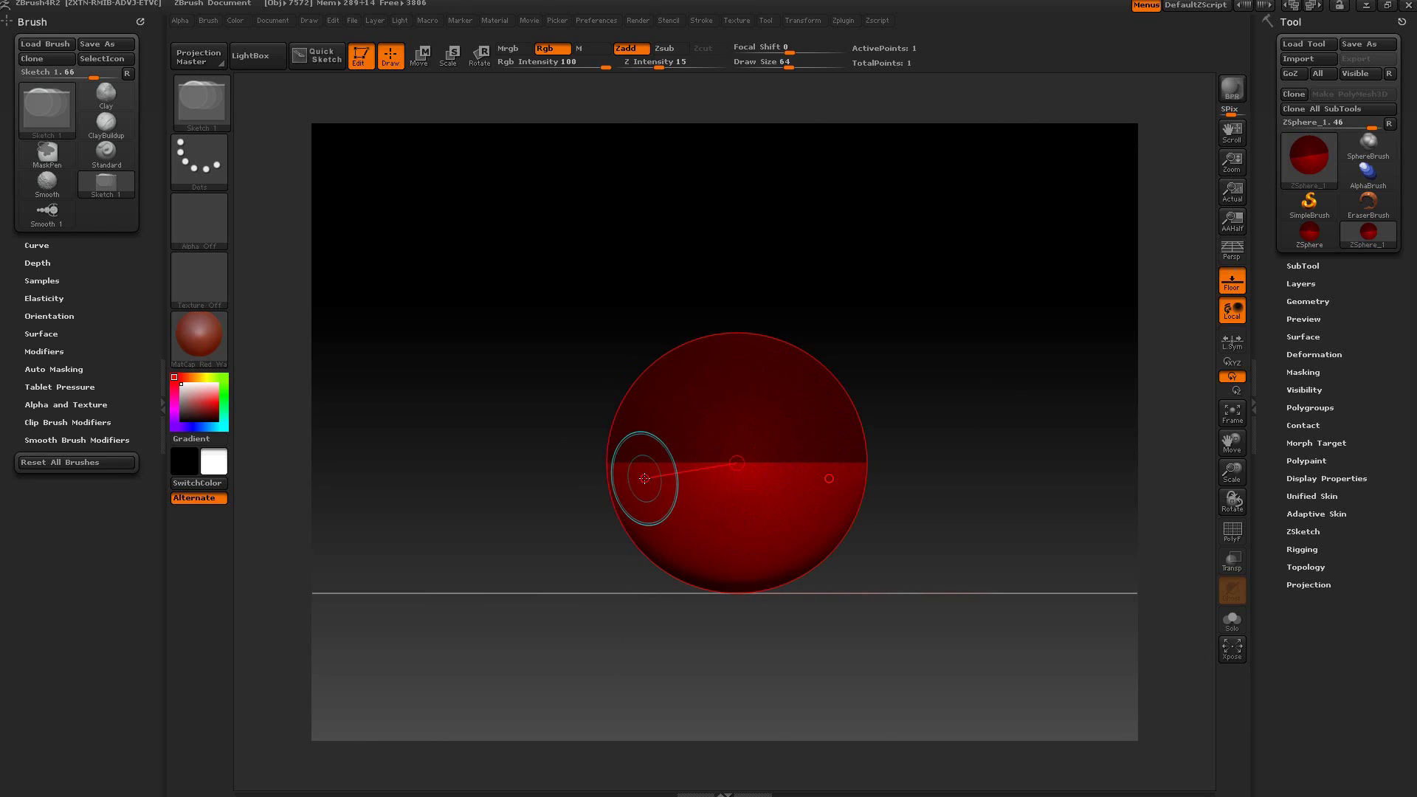
drag(644, 479, 623, 521)
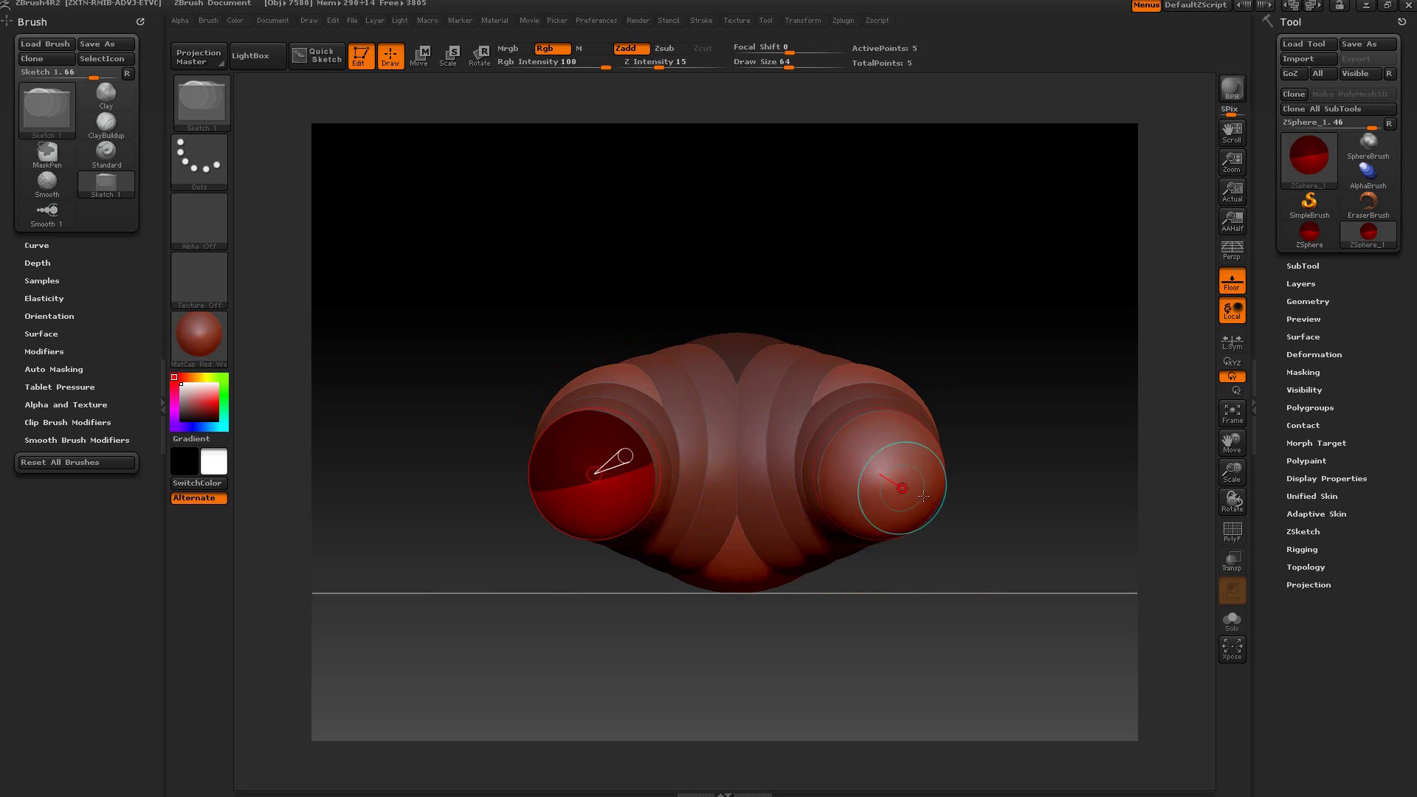
drag(917, 490, 1006, 515)
drag(585, 473, 650, 415)
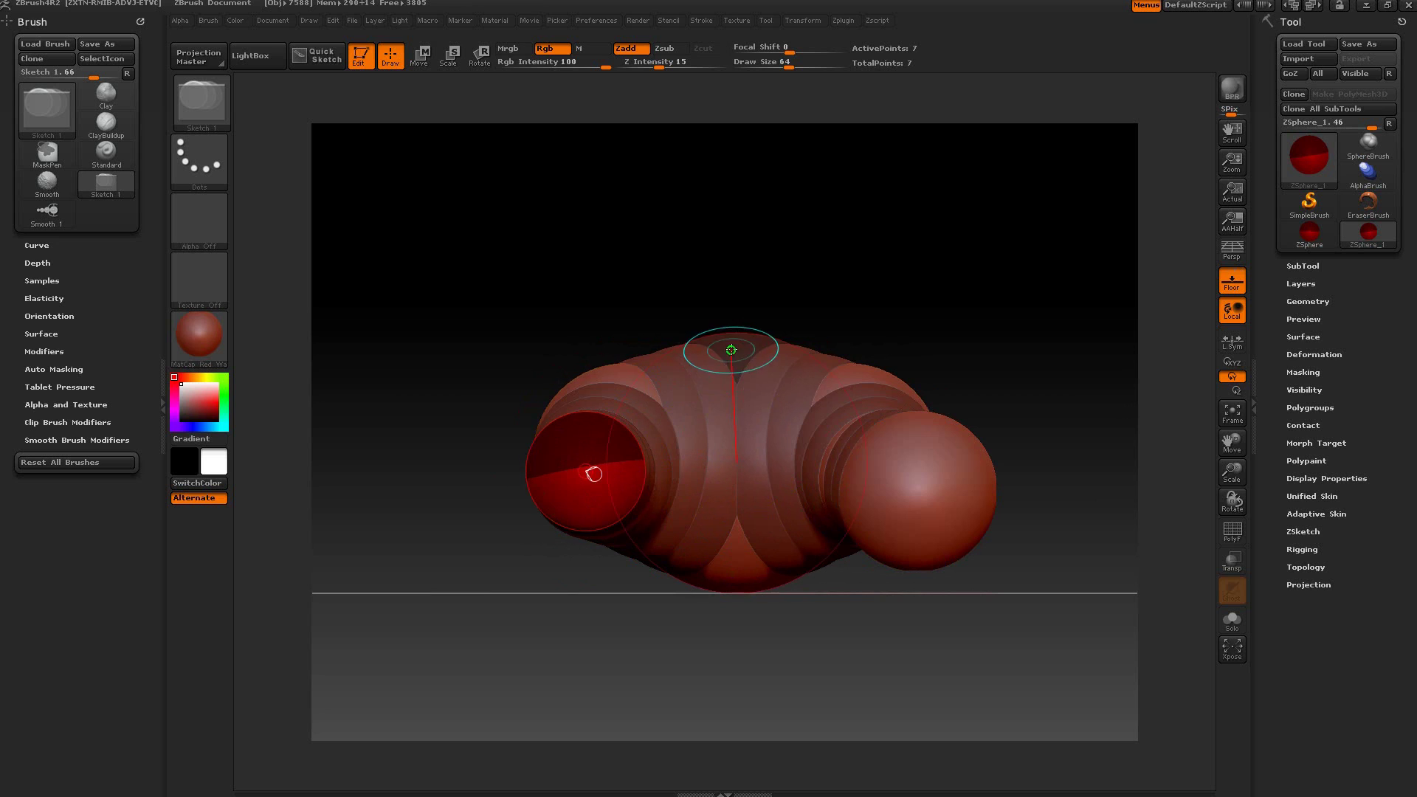
key(ctrl+z)
key(ctrl+z)
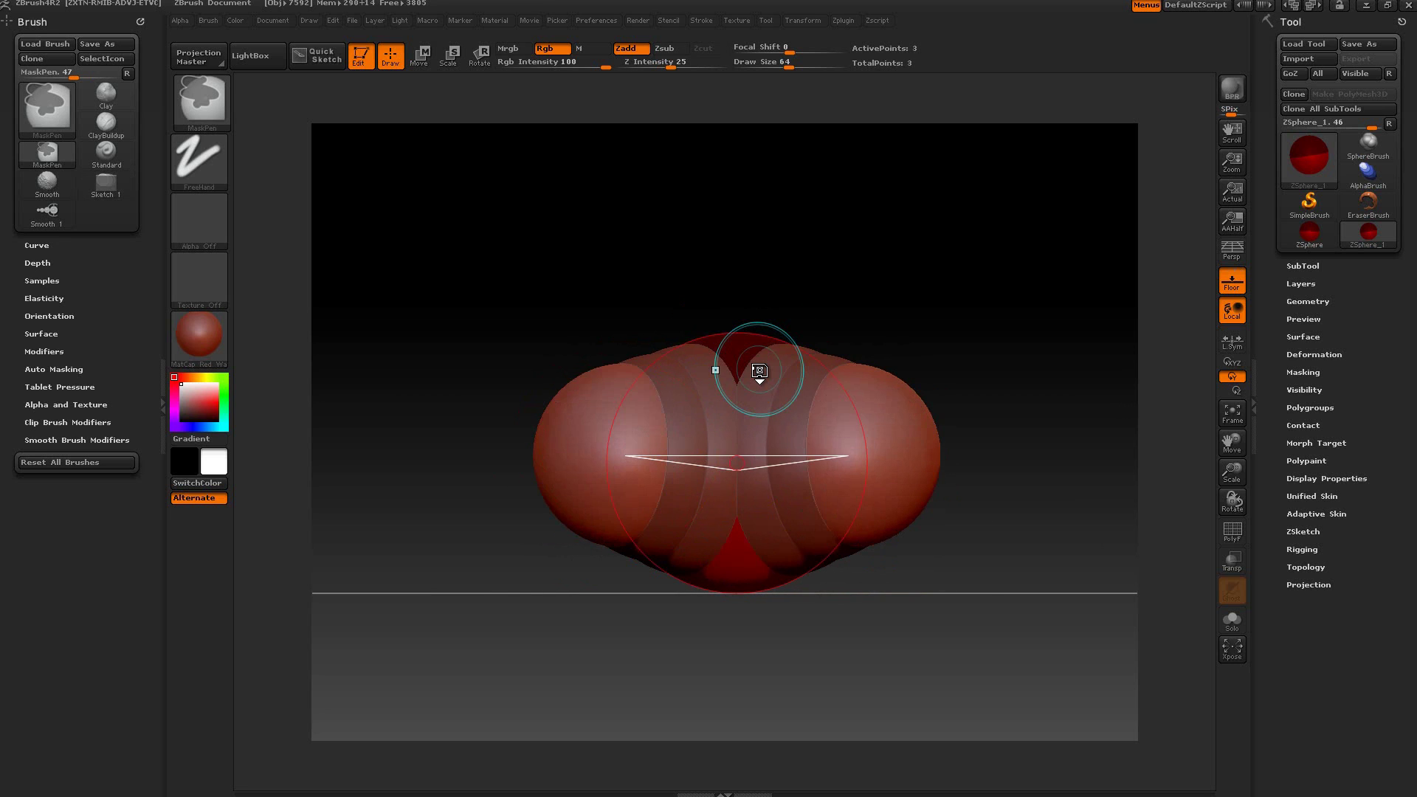
key(ctrl+z)
Step: Draw a chain of two more ZSpheres on the symmetry line, growing upward from the top of the base sphere
mouse_move(904, 347)
mouse_down()
mouse_move(982, 391)
mouse_move(1033, 359)
mouse_move(997, 362)
mouse_move(1053, 358)
mouse_move(1129, 383)
mouse_move(881, 357)
mouse_up()
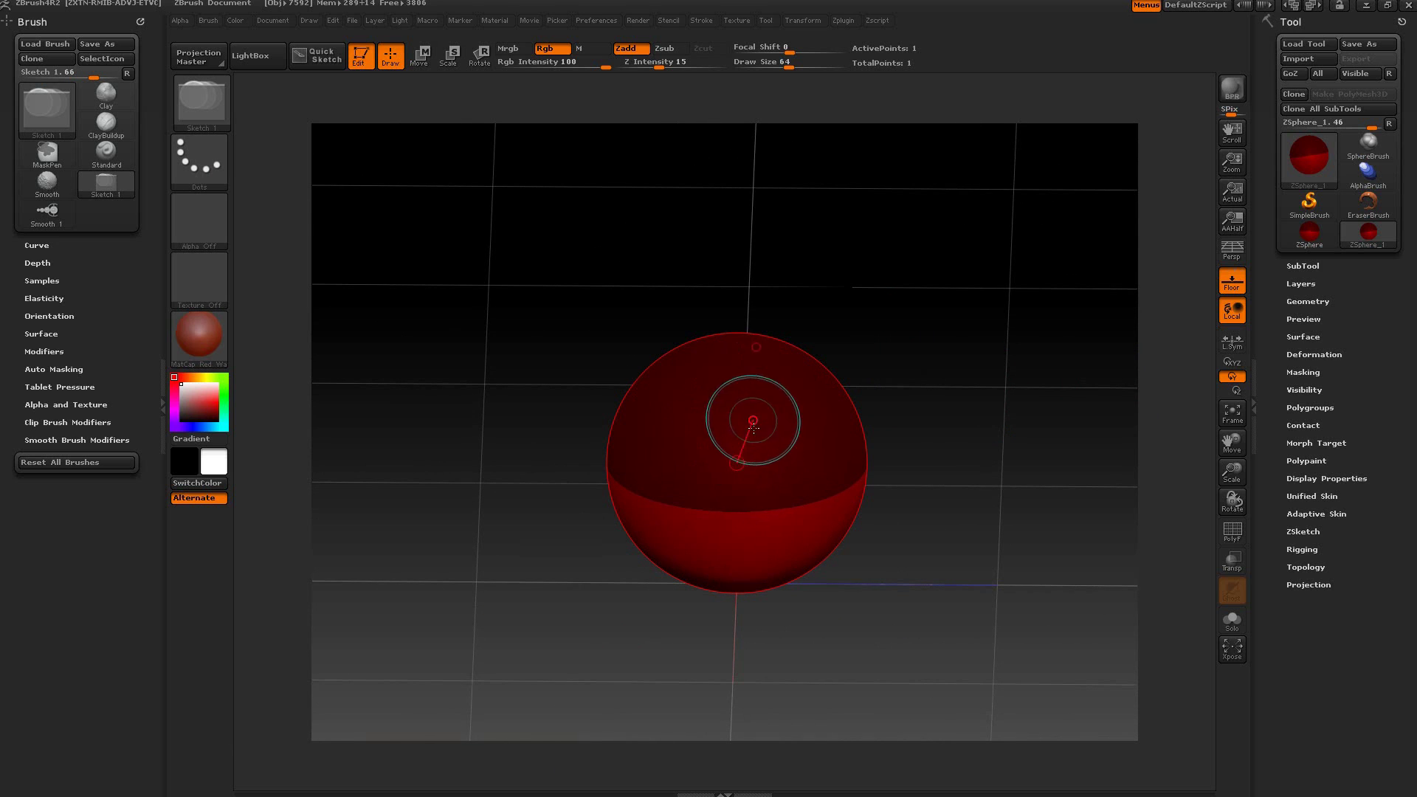
drag(874, 324, 870, 307)
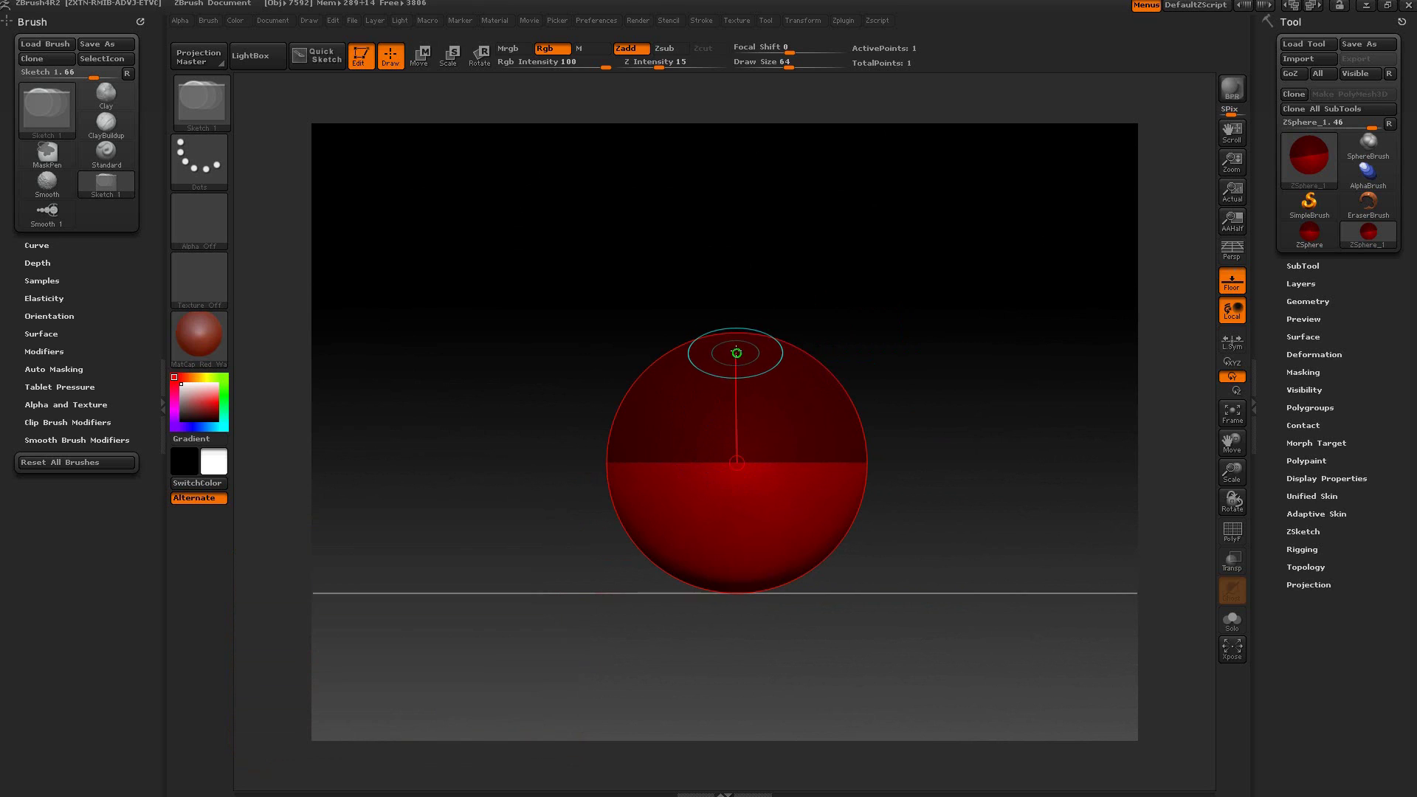
mouse_move(738, 348)
mouse_down()
mouse_move(746, 295)
mouse_move(782, 301)
mouse_move(738, 251)
mouse_up()
drag(960, 184, 1028, 358)
Step: Move the upper ZSpheres into an upright stack above the base and scale down the bottom ZSphere
key(w)
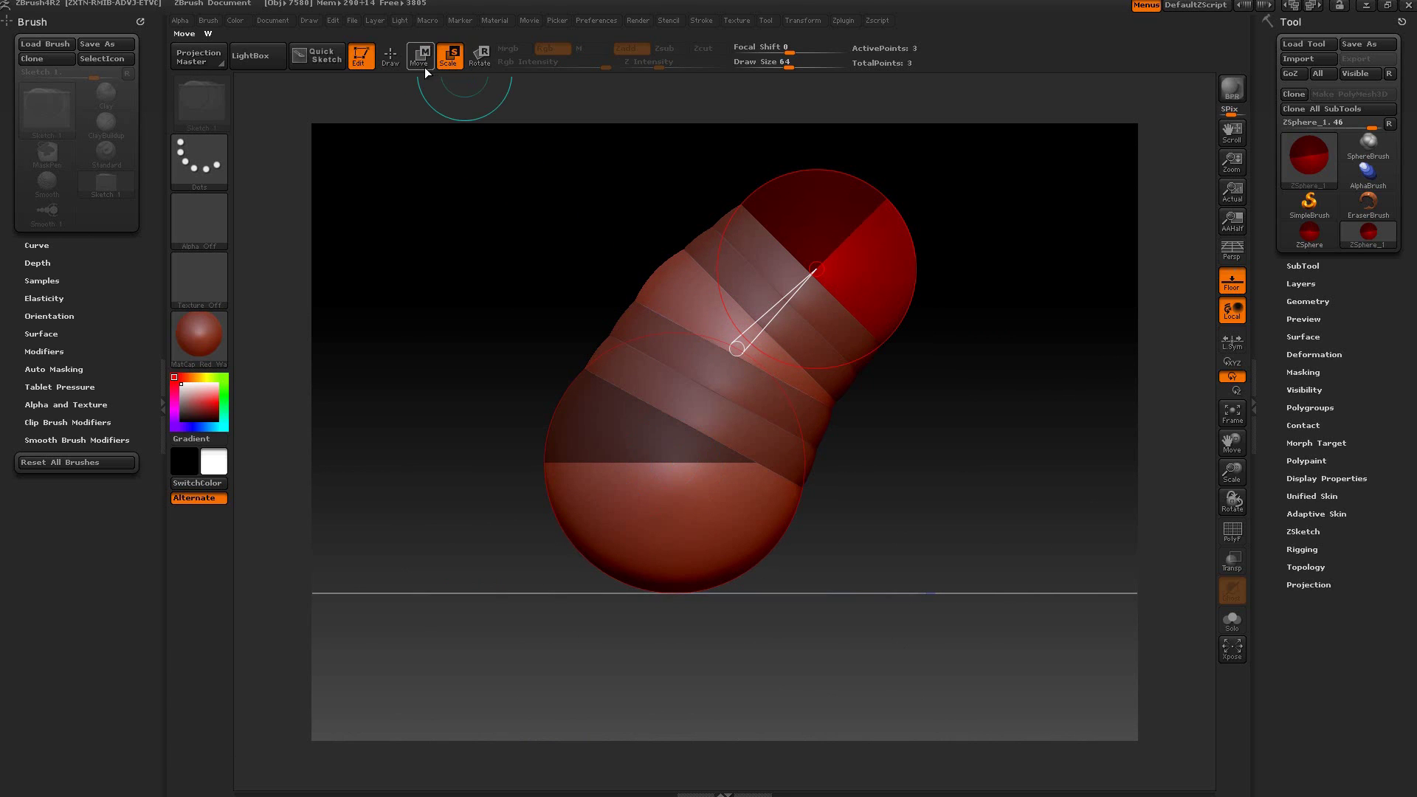
click(475, 63)
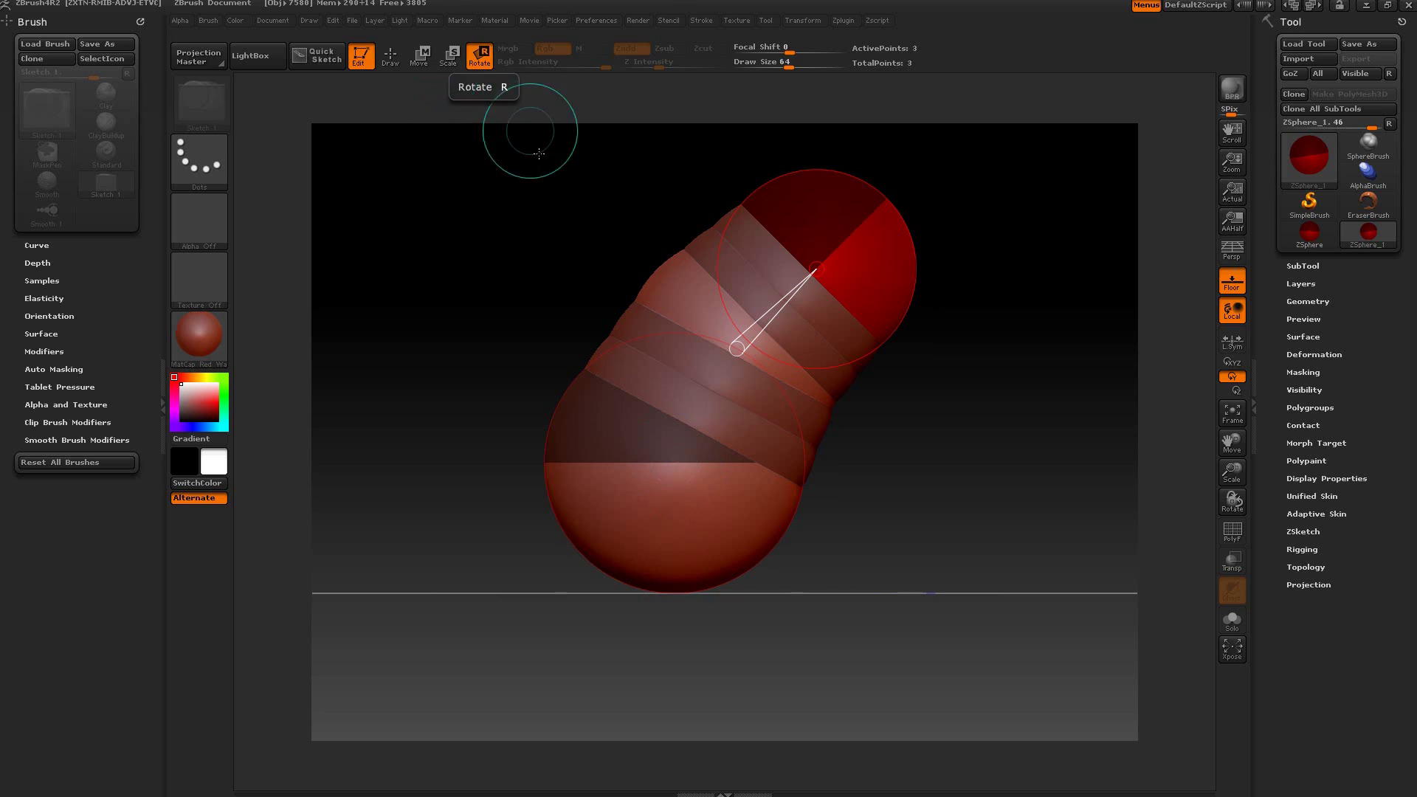
key(w)
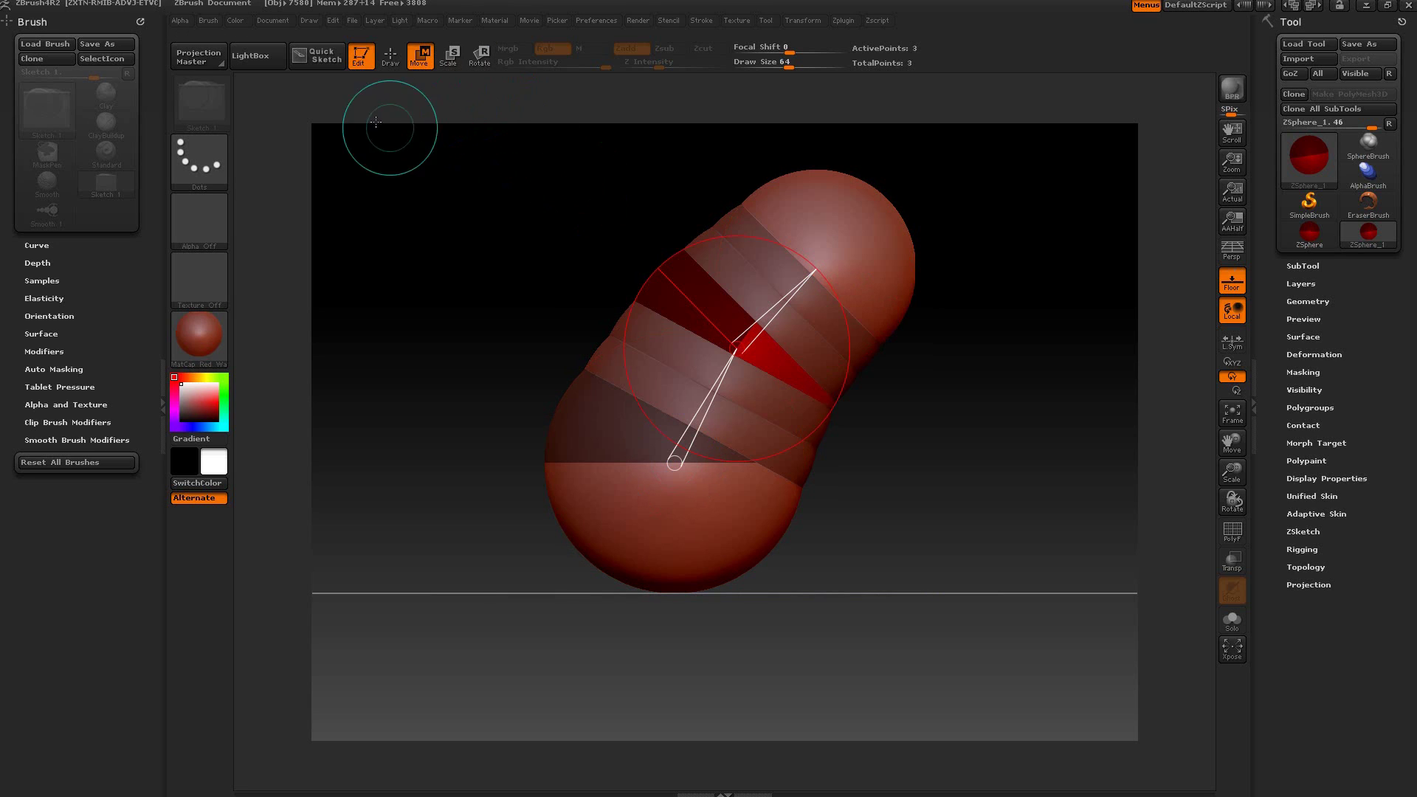
drag(720, 323, 787, 272)
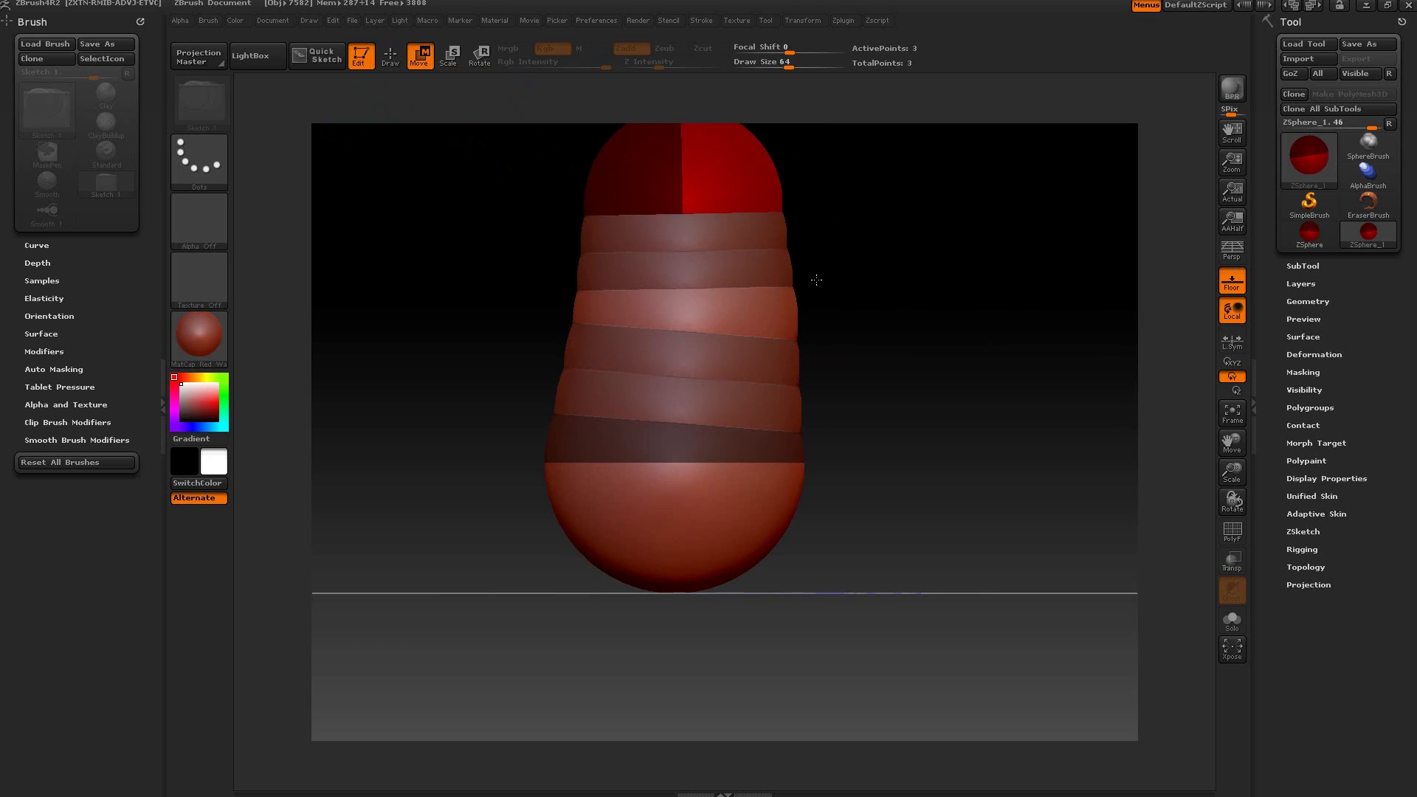
key(r)
key(e)
drag(707, 527, 677, 325)
Step: Move the ZSpheres closer together into a compact, forward-leaning head shape and scale up the top one
key(w)
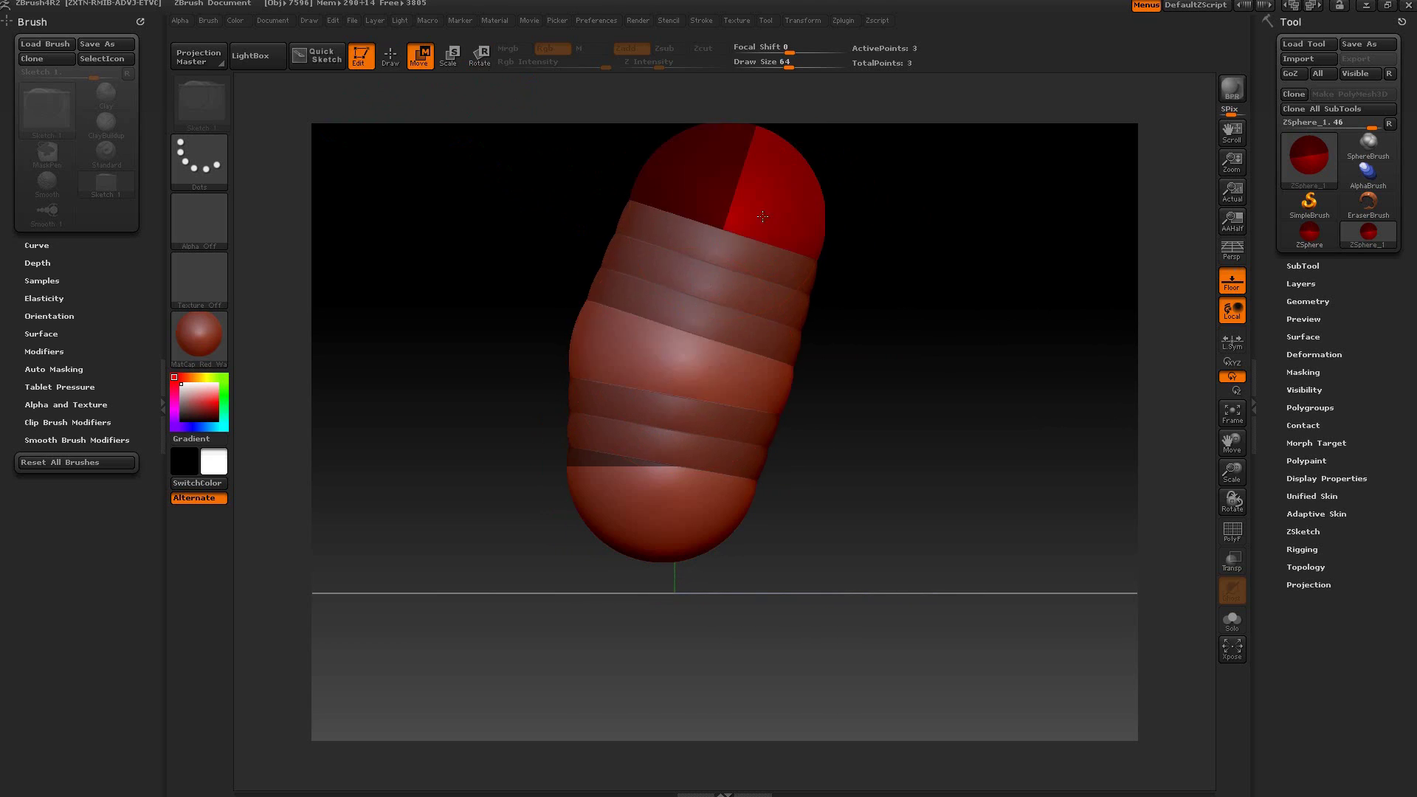
drag(760, 183, 751, 238)
drag(660, 510, 633, 480)
drag(752, 251, 797, 343)
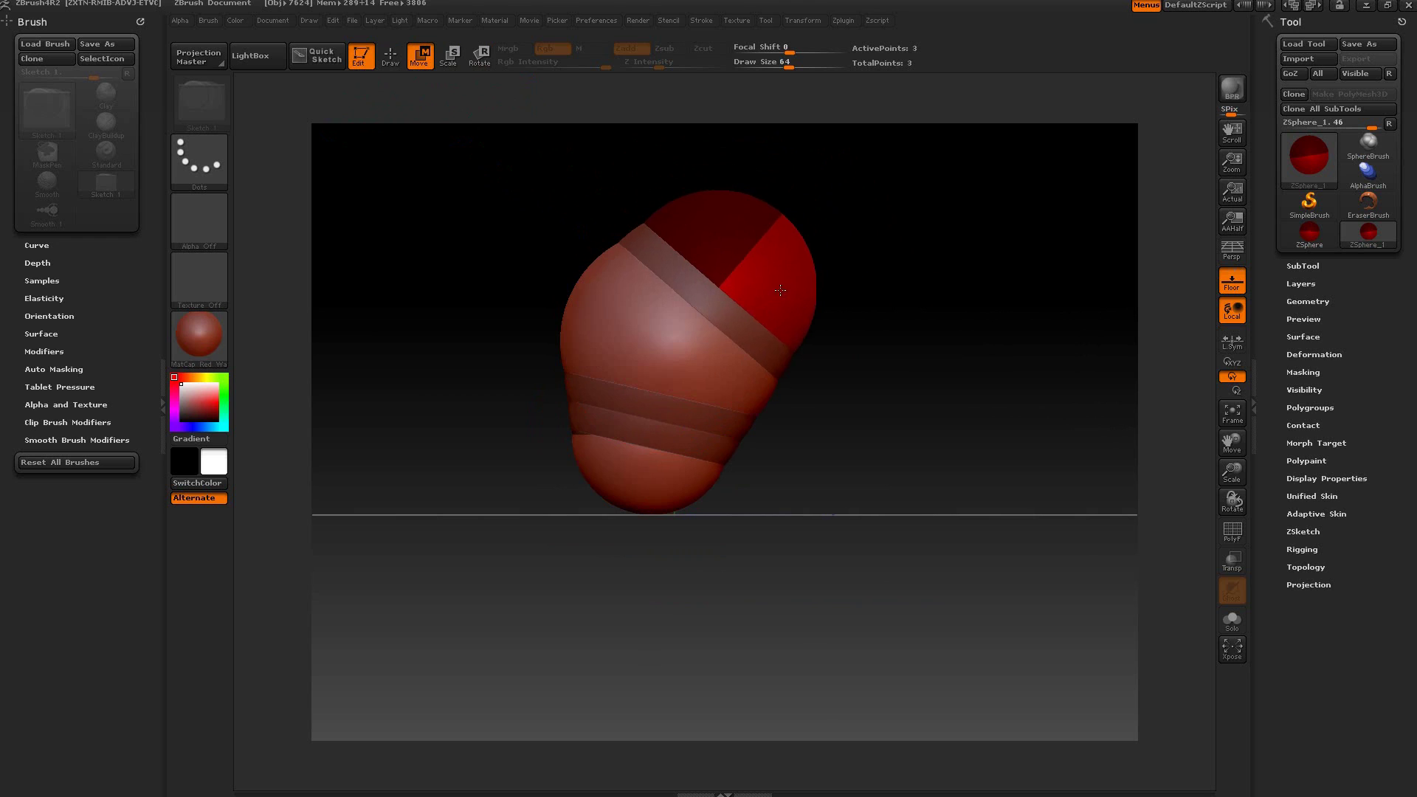
key(e)
mouse_move(772, 293)
mouse_down()
mouse_move(782, 321)
mouse_move(1010, 405)
mouse_up()
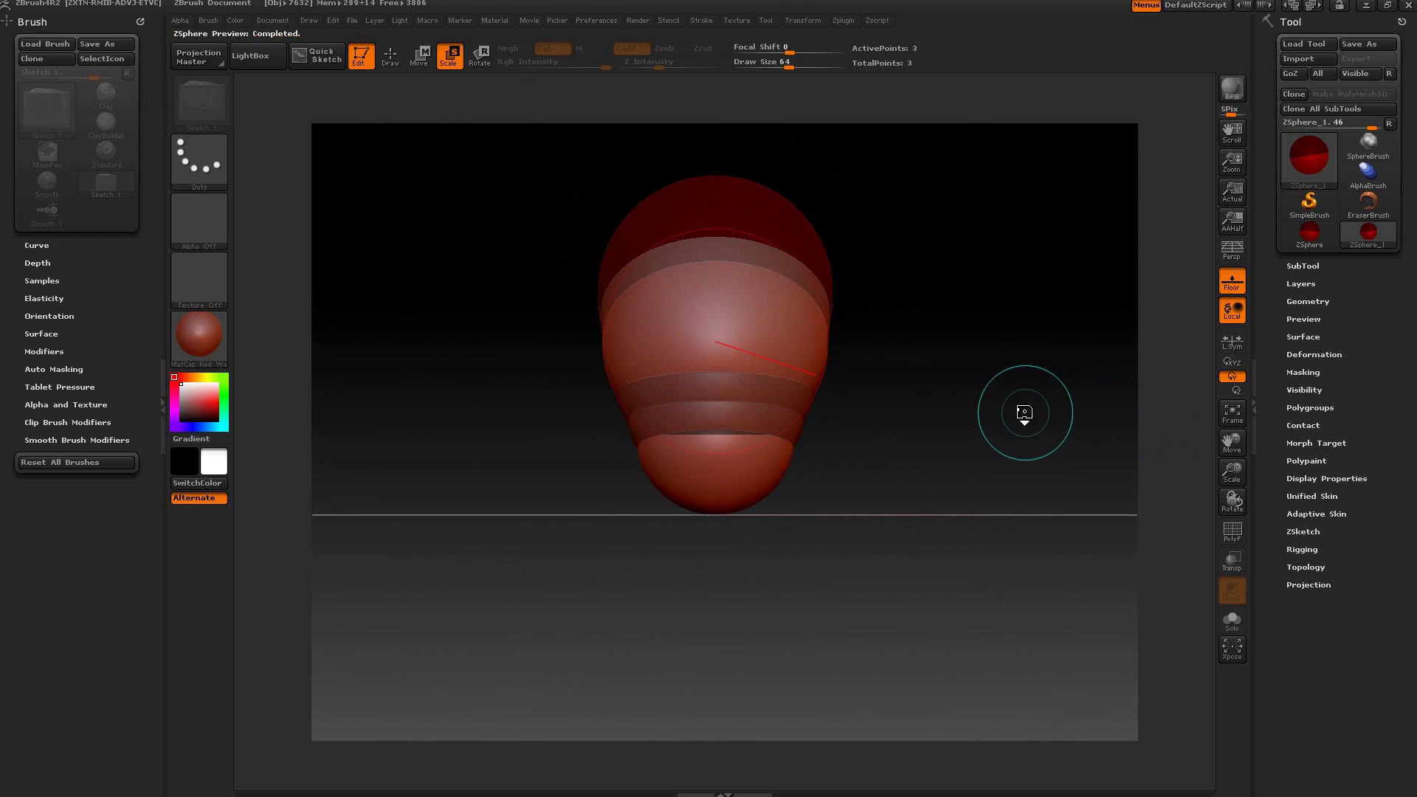
Step: Preview the ZSphere chain as an adaptive skin mesh and return to the ZSphere display
key(a)
drag(983, 546, 968, 571)
key(a)
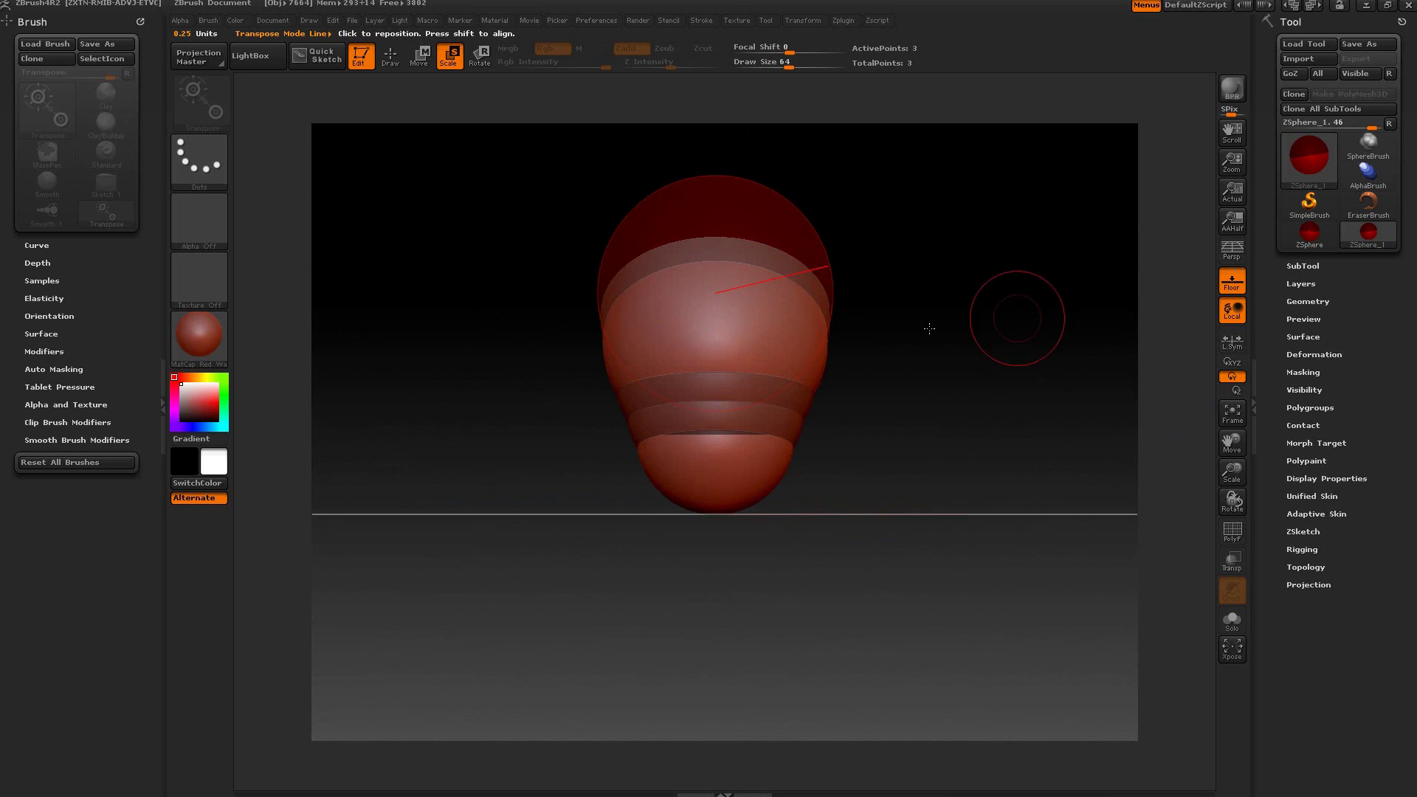
click(1337, 515)
click(1300, 533)
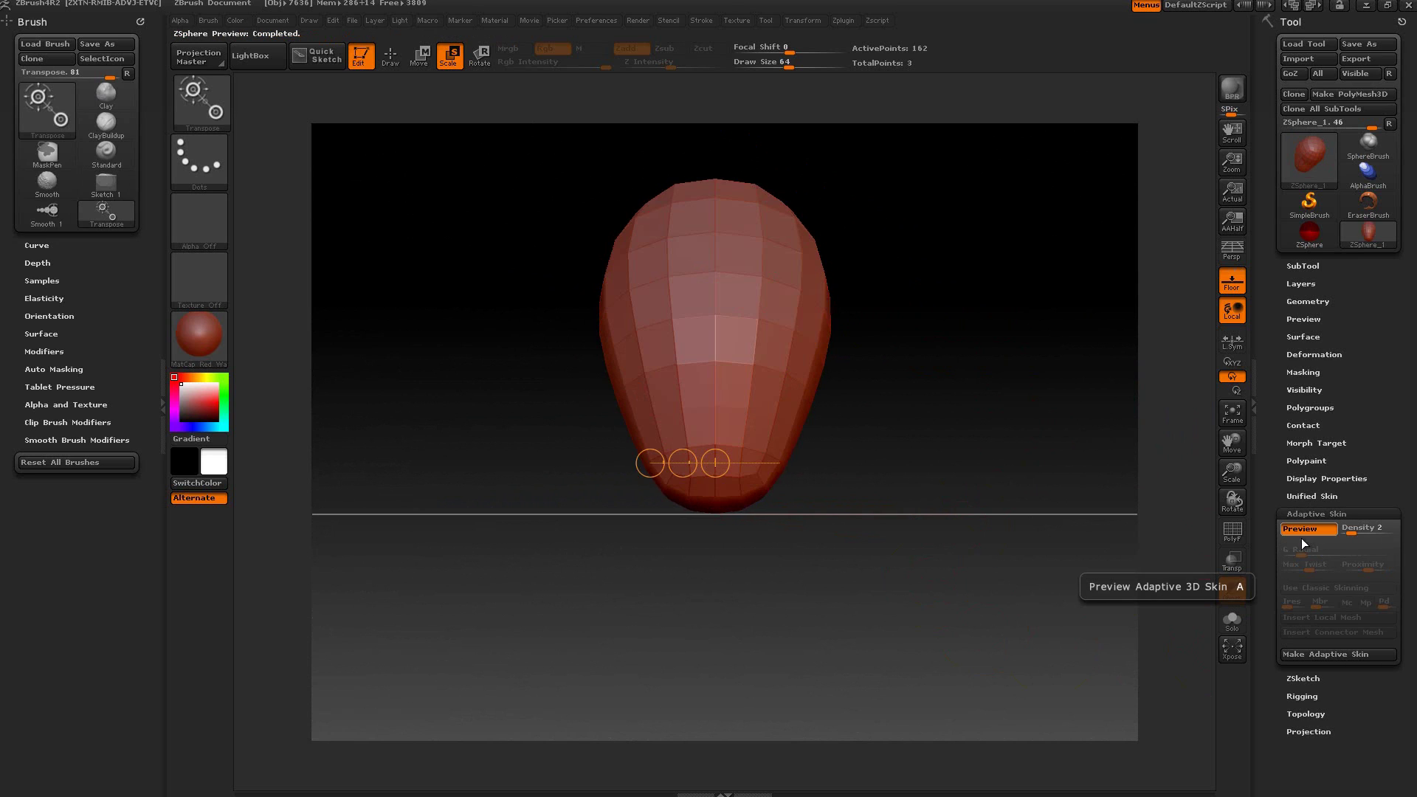
click(1301, 533)
alt+drag(958, 230, 916, 346)
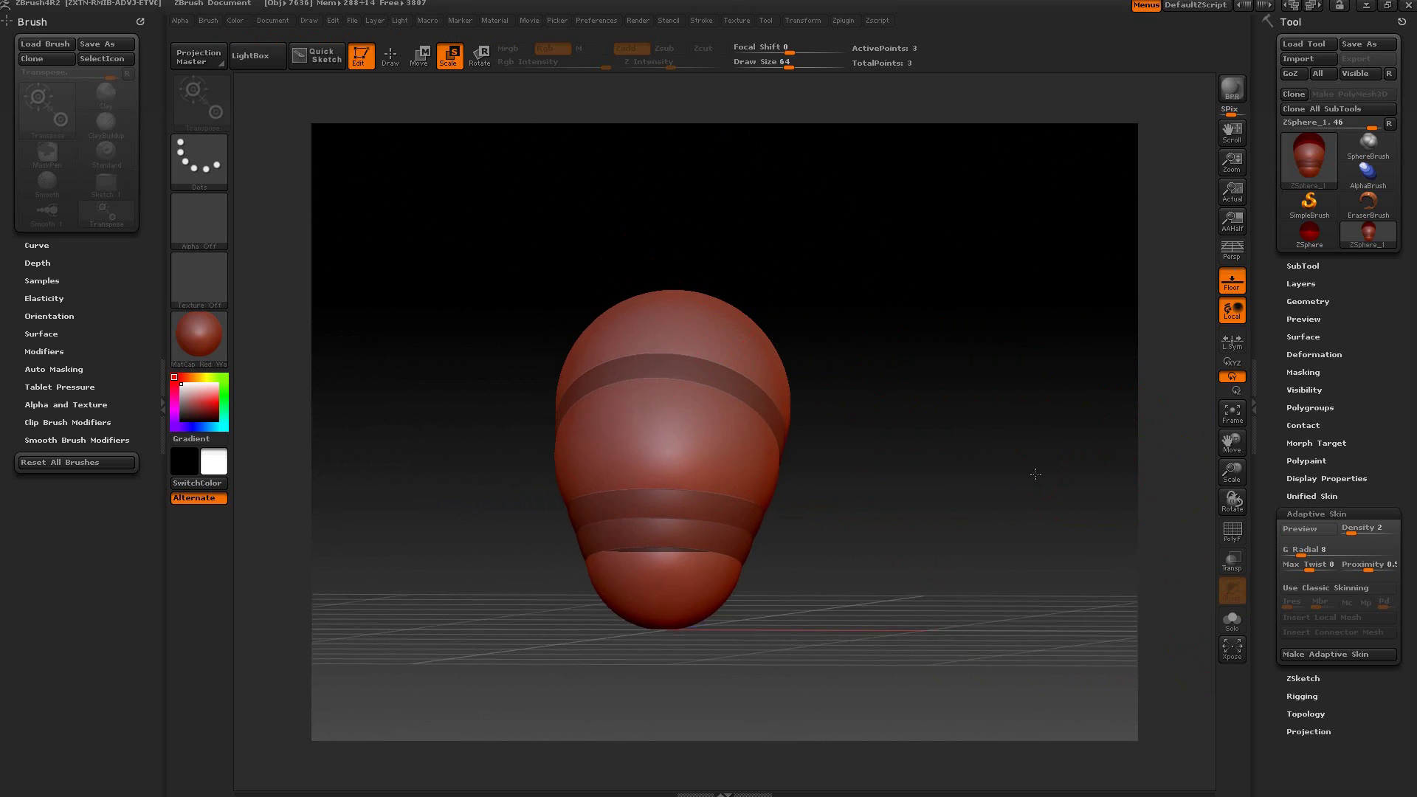
Step: Turn the adaptive skin preview on for the ZSphere chain and turn the mesh to a side view
key(a)
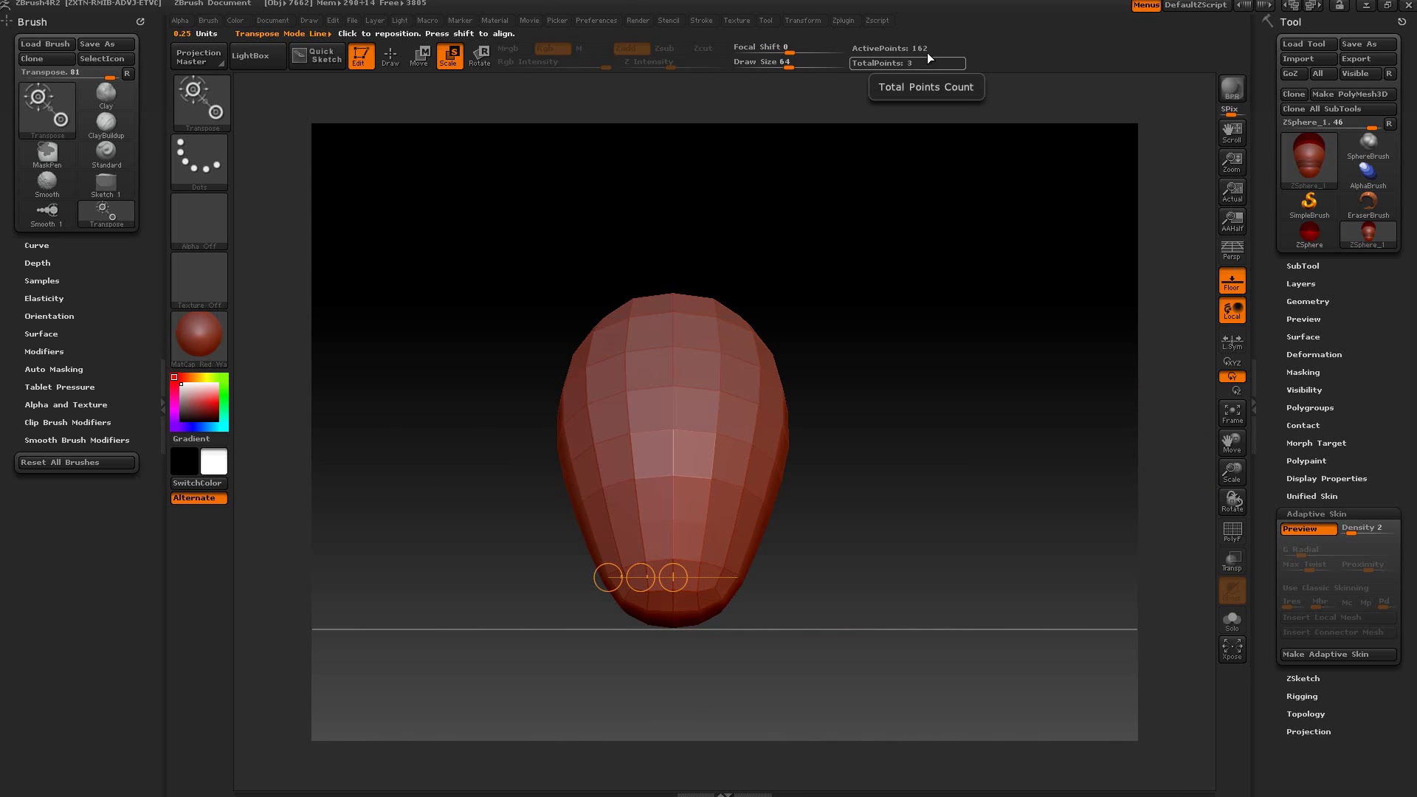
alt+drag(843, 366, 907, 392)
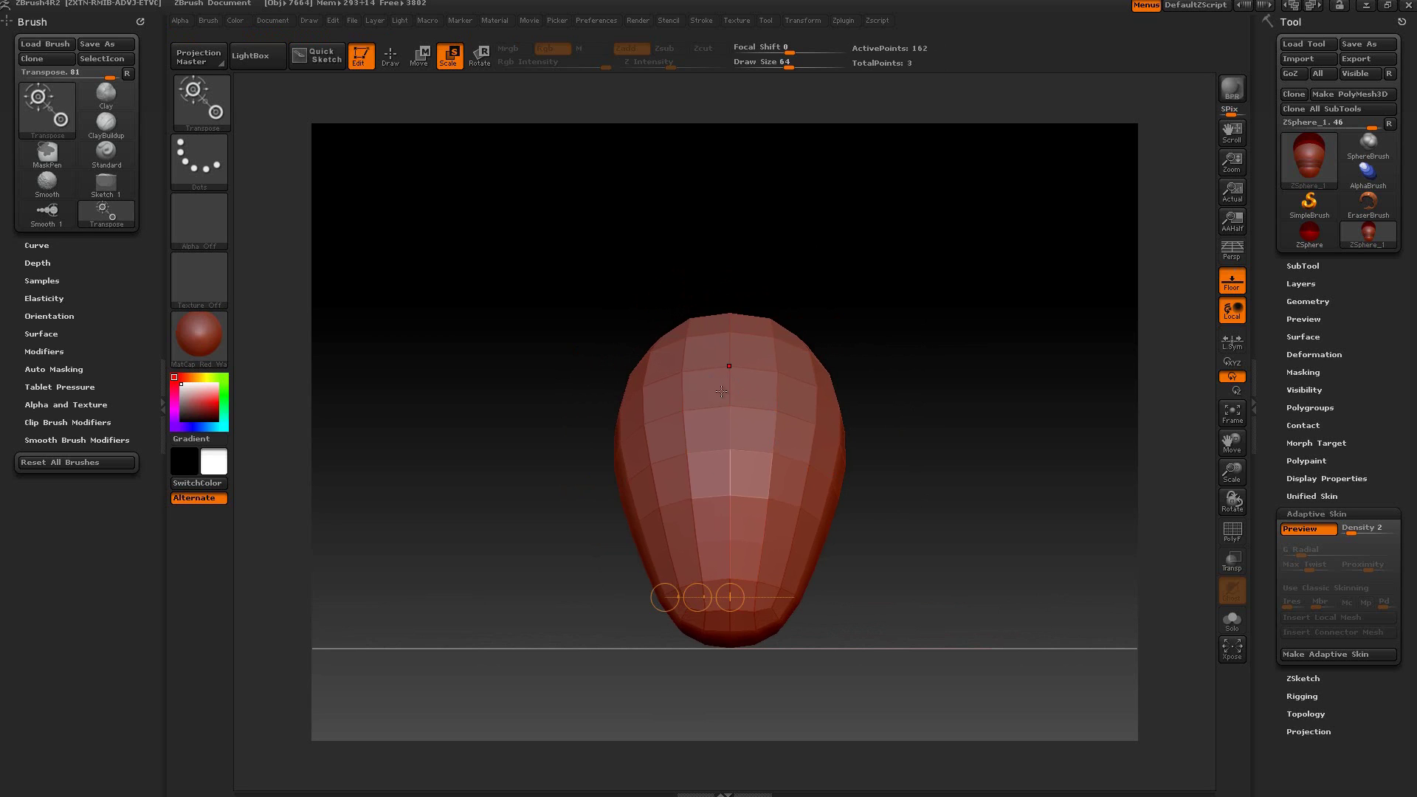
drag(774, 395, 960, 418)
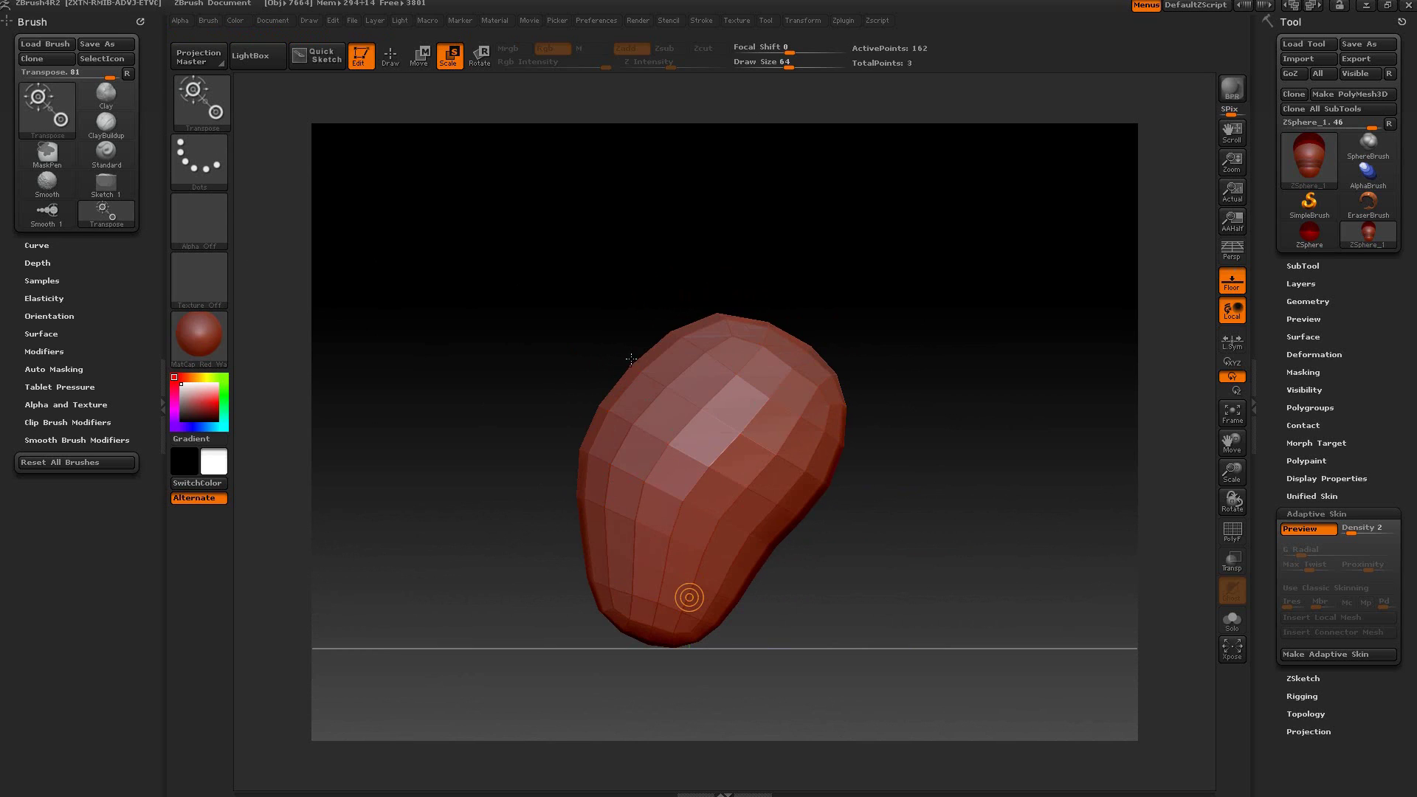
Step: Switch to Draw mode, choose the Move brush and set its draw size to 177
key(q)
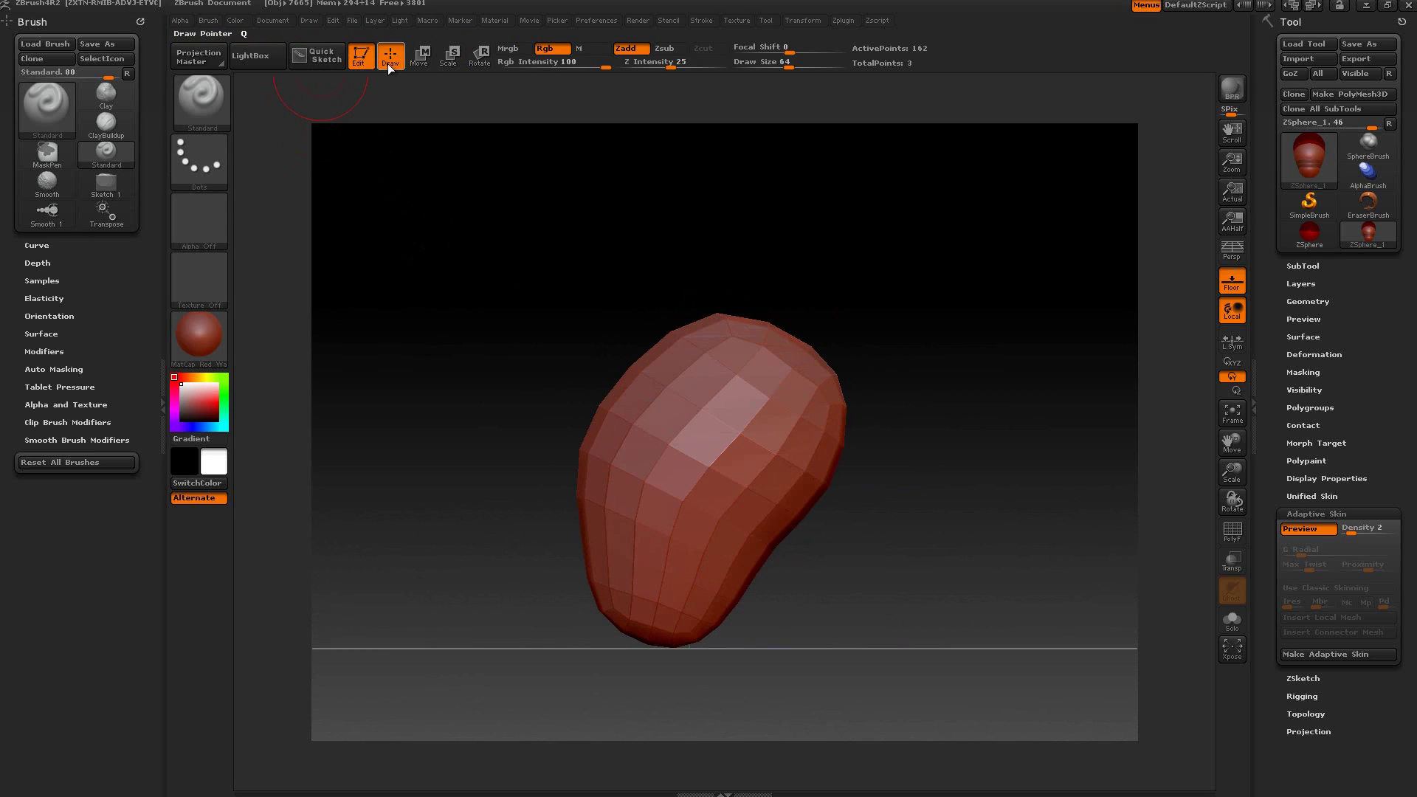
click(202, 97)
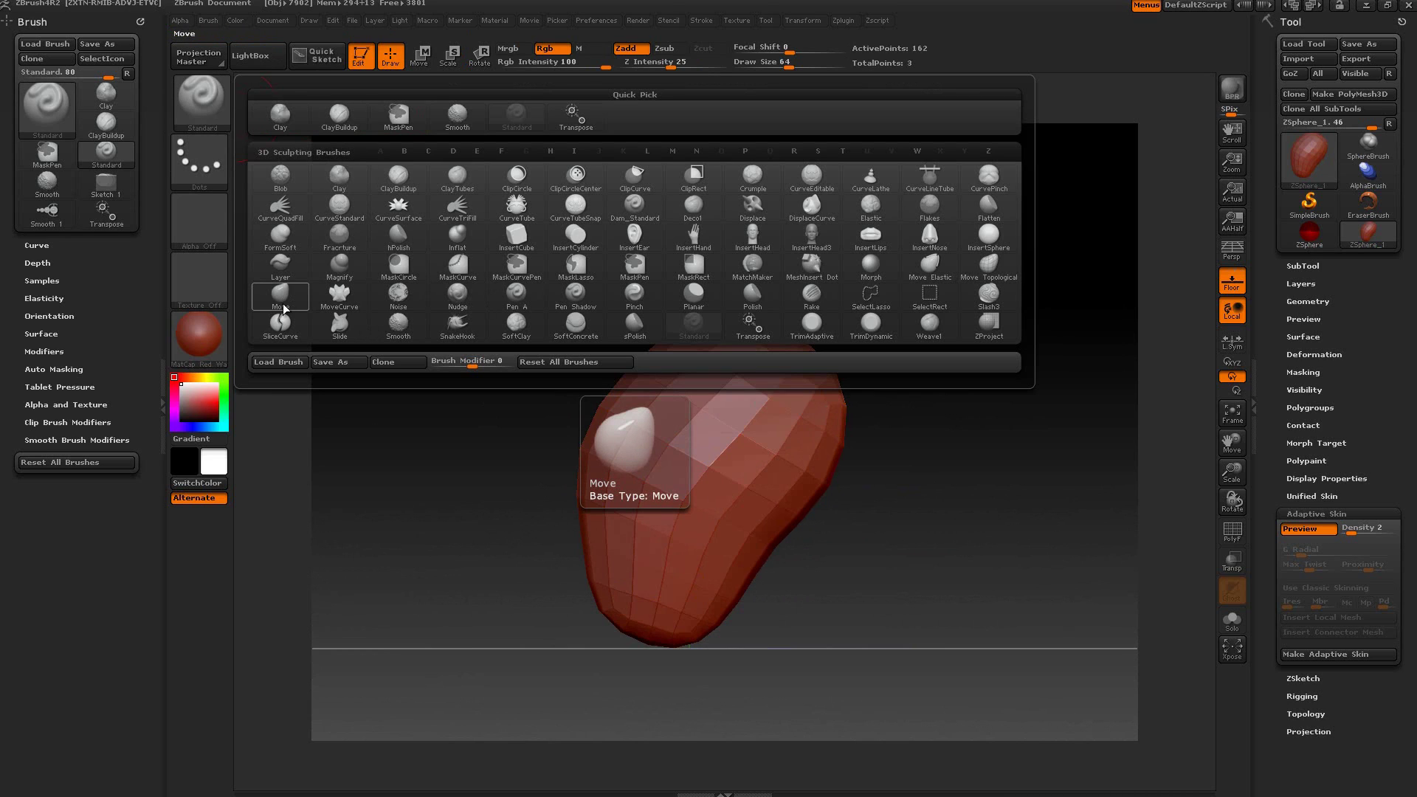
key(m)
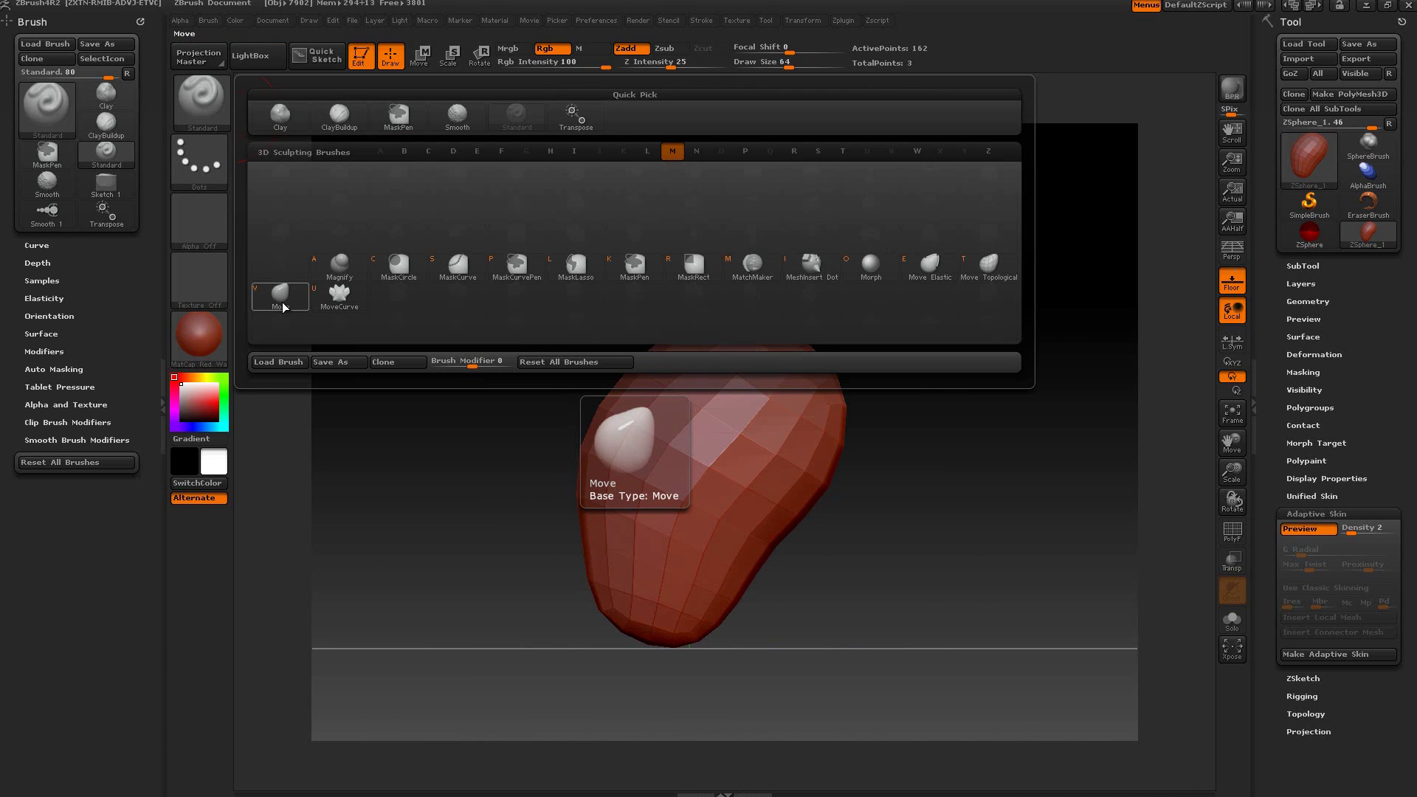
click(281, 299)
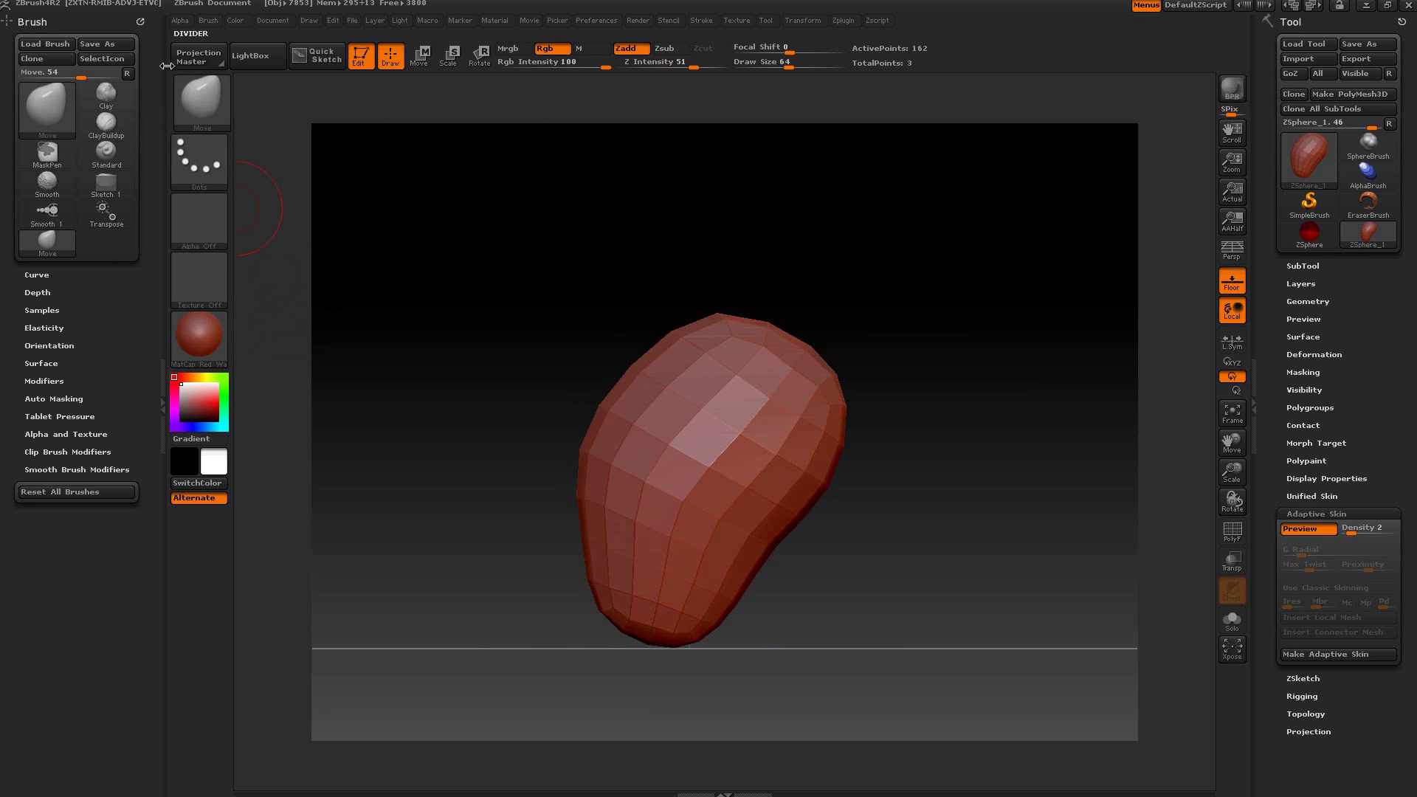
key(space)
drag(632, 403, 666, 403)
Step: Check the model's X symmetry setting and look at the mesh from the front and side
drag(624, 318, 786, 388)
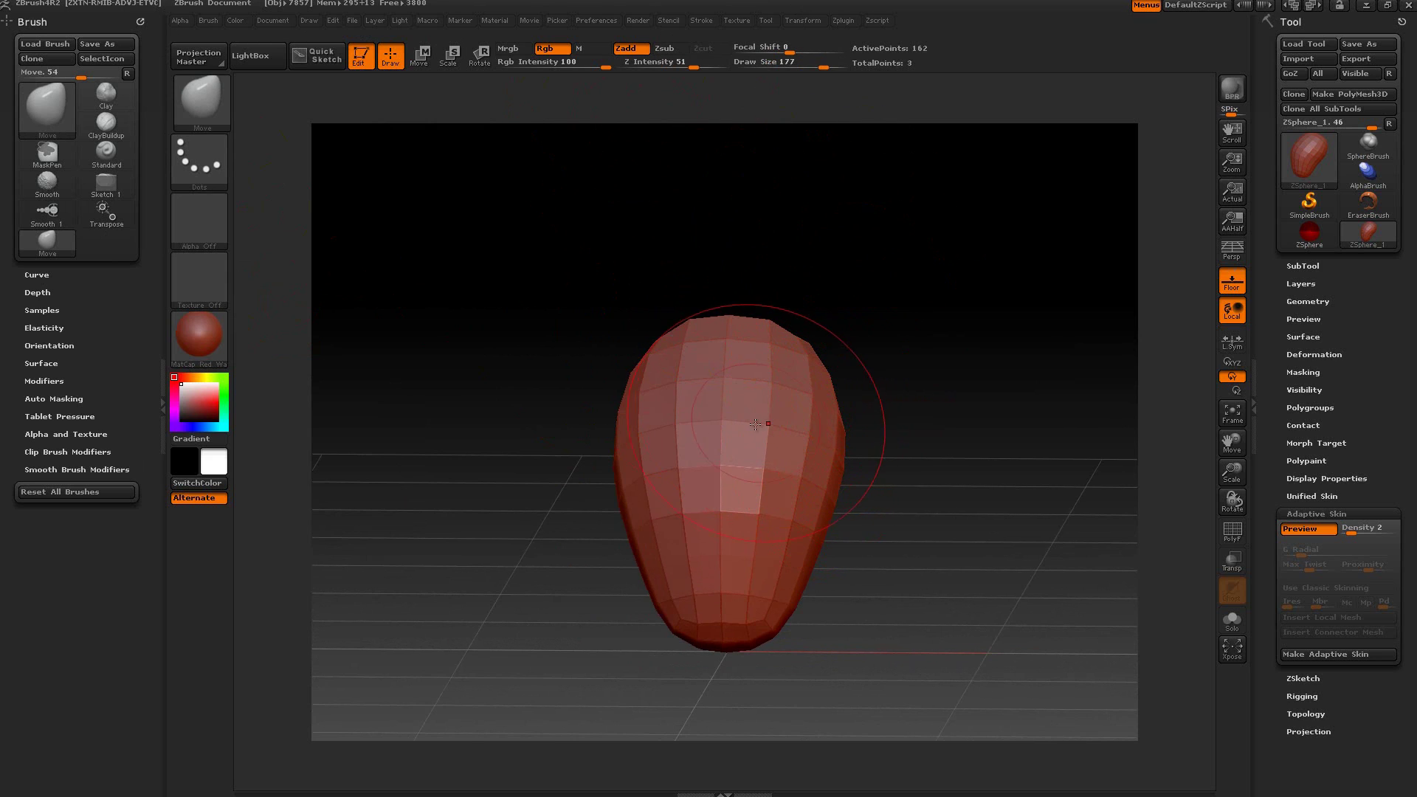
click(810, 21)
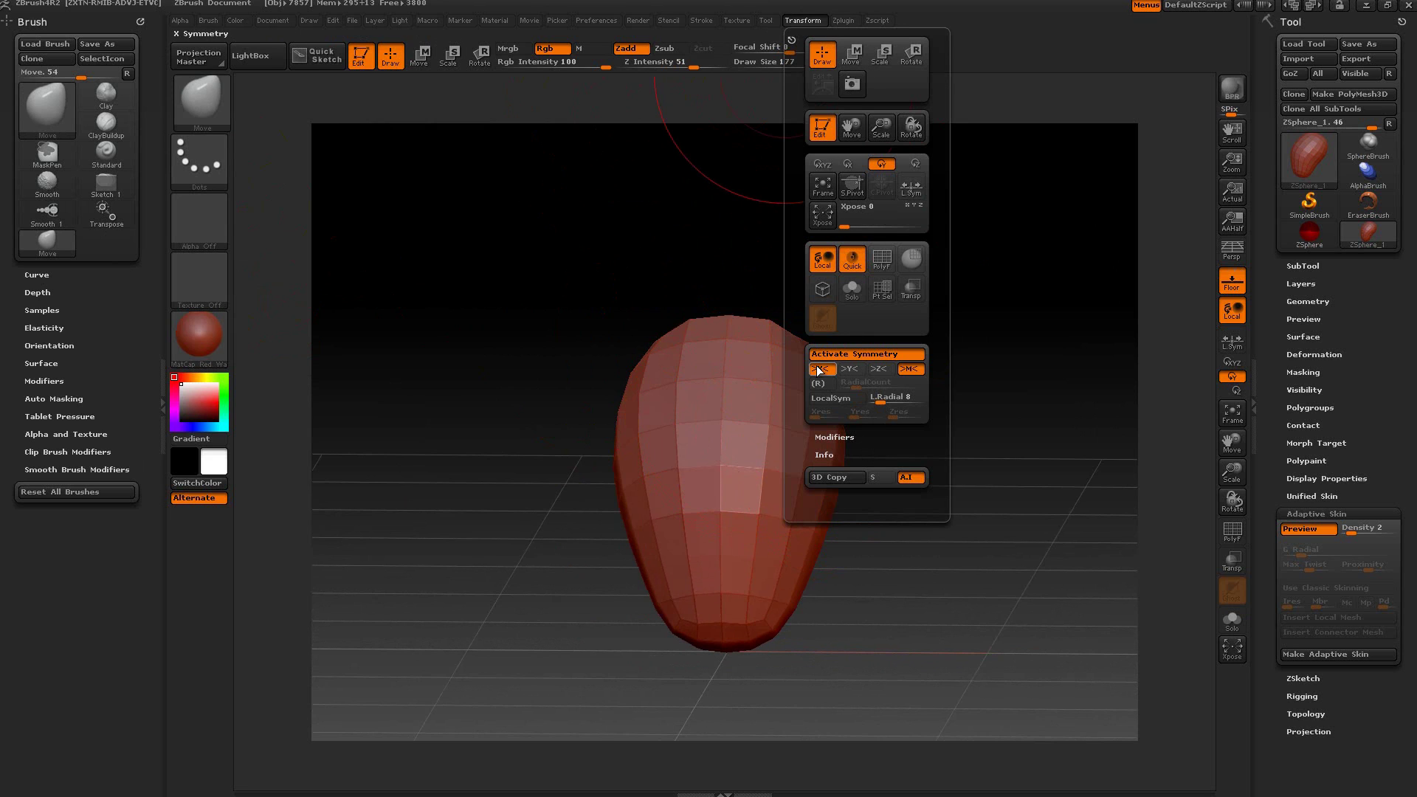
drag(910, 530, 827, 480)
Step: Set the Move brush's draw size to 256 and reshape the lower half of the mesh in side view
key(space)
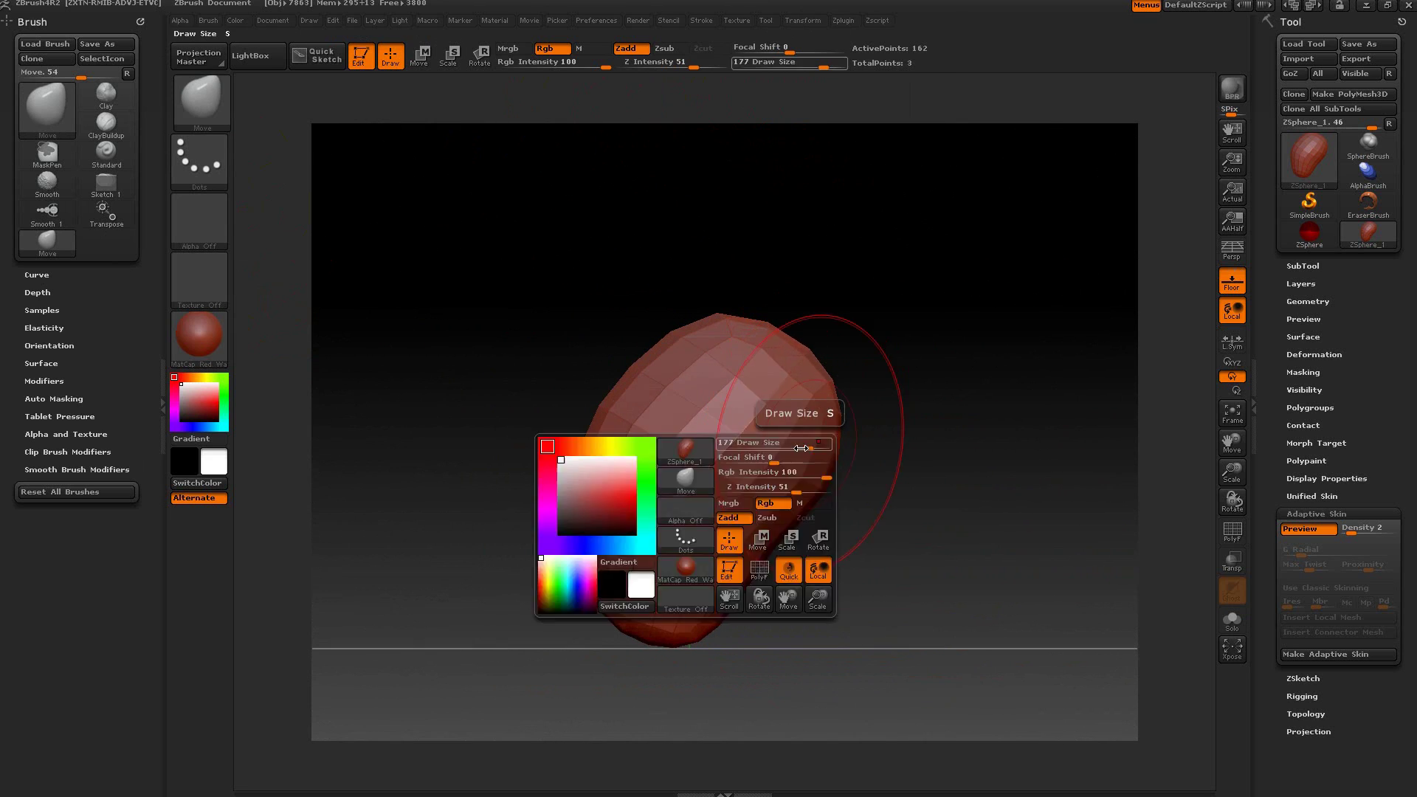
drag(801, 453, 820, 453)
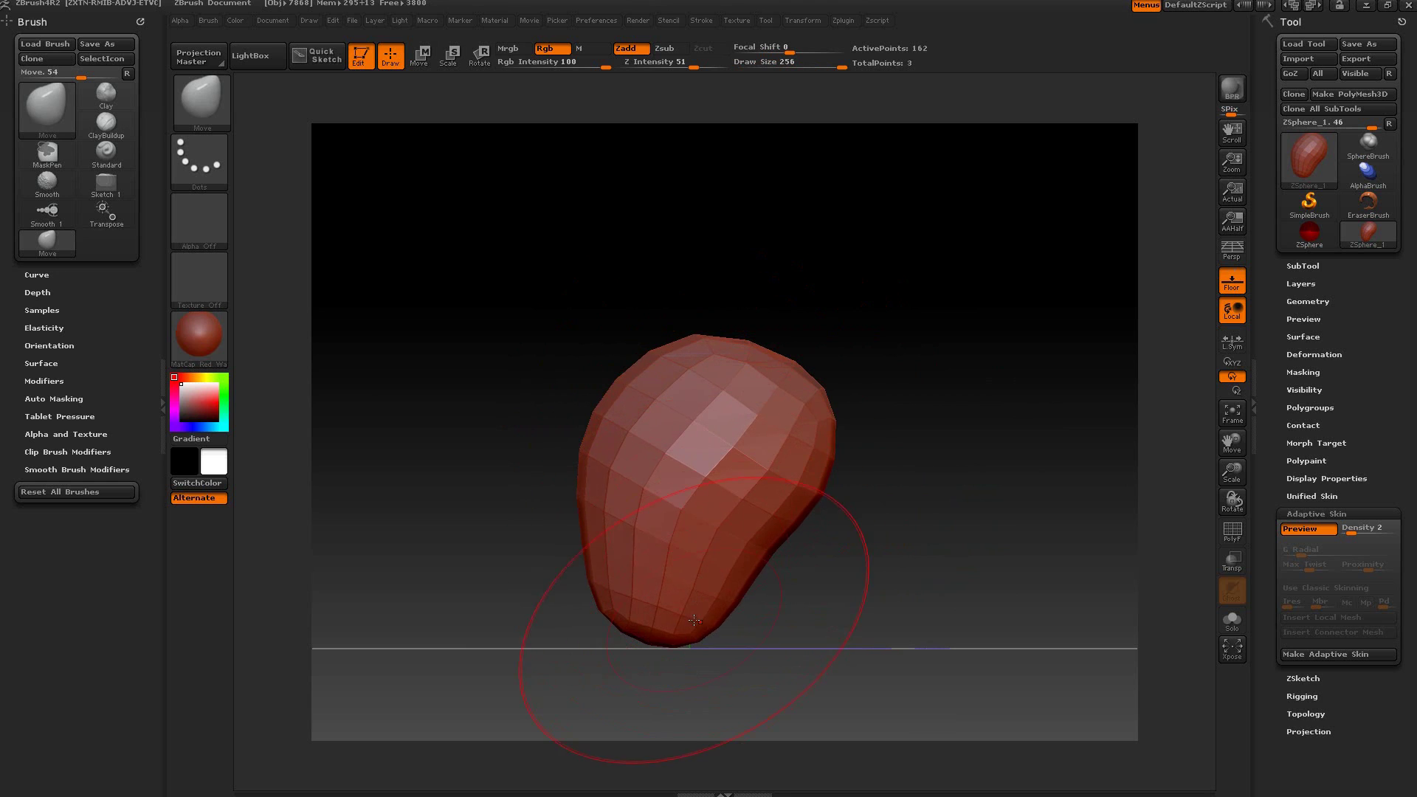
mouse_move(702, 621)
mouse_down()
mouse_move(640, 464)
mouse_move(690, 451)
mouse_move(669, 406)
mouse_up()
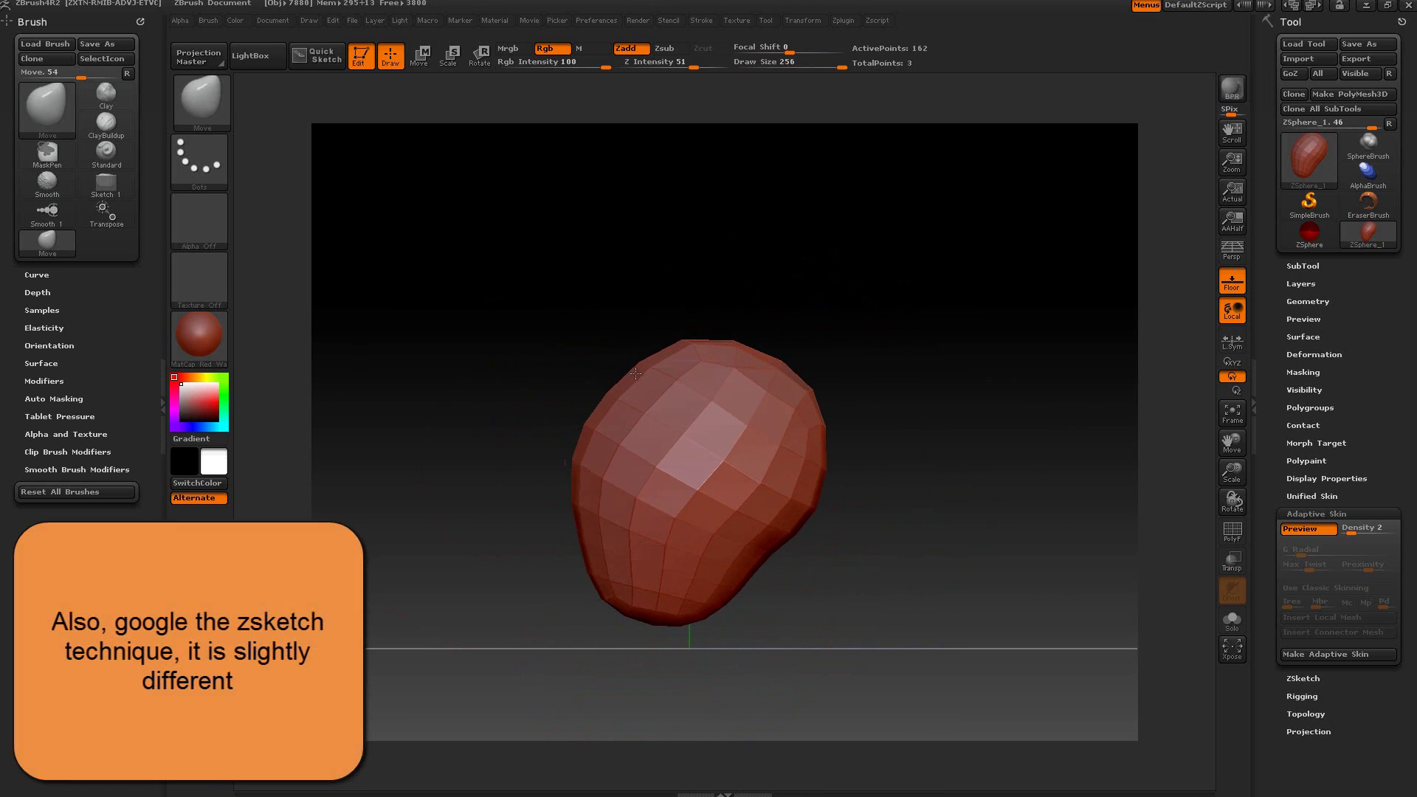
mouse_move(664, 517)
mouse_down()
mouse_move(649, 539)
mouse_move(694, 556)
mouse_move(742, 543)
mouse_up()
Step: Reduce the draw size to 171 and refine the mesh's cranium and lower profile from the side
key(space)
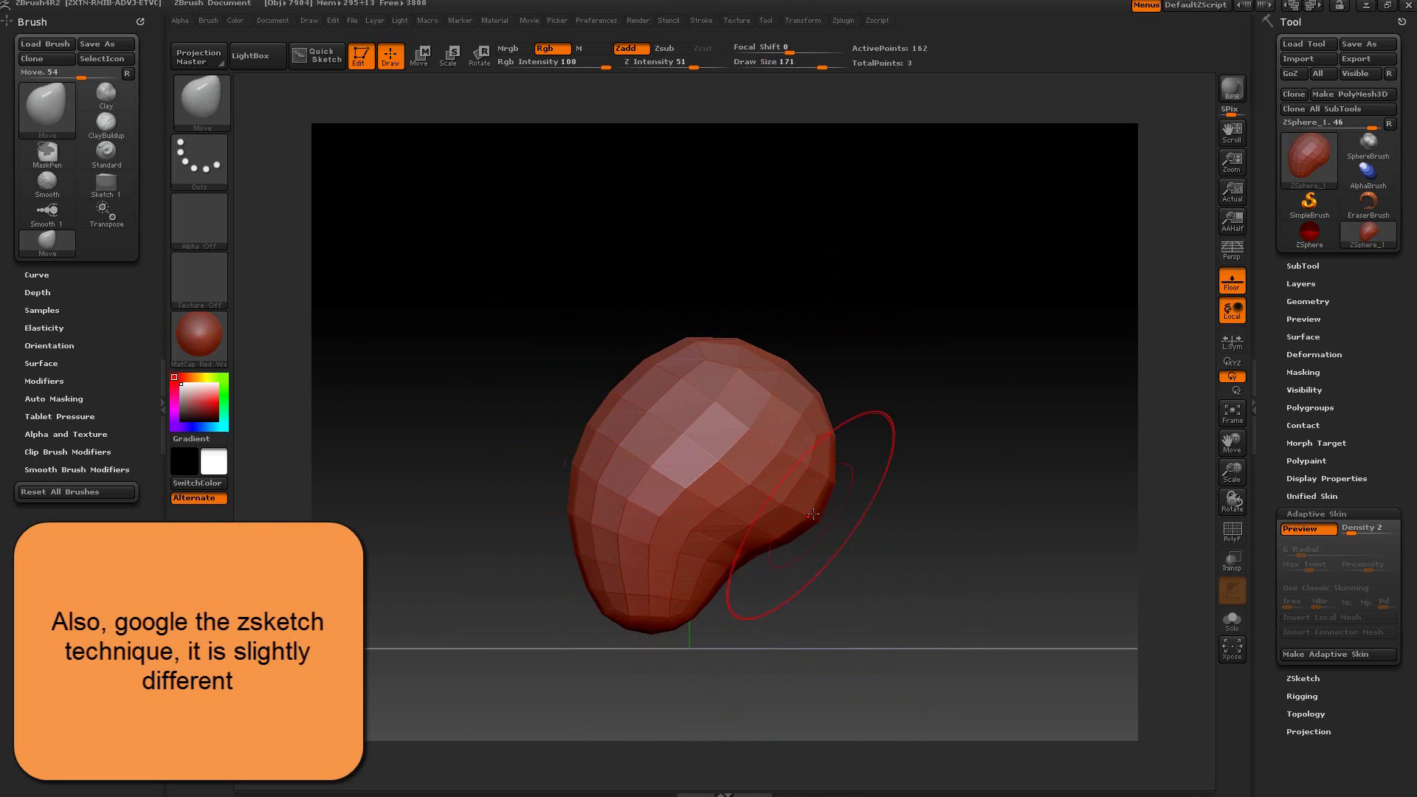
drag(878, 506, 860, 457)
mouse_move(765, 391)
mouse_down()
mouse_move(671, 410)
mouse_move(578, 391)
mouse_move(624, 356)
mouse_up()
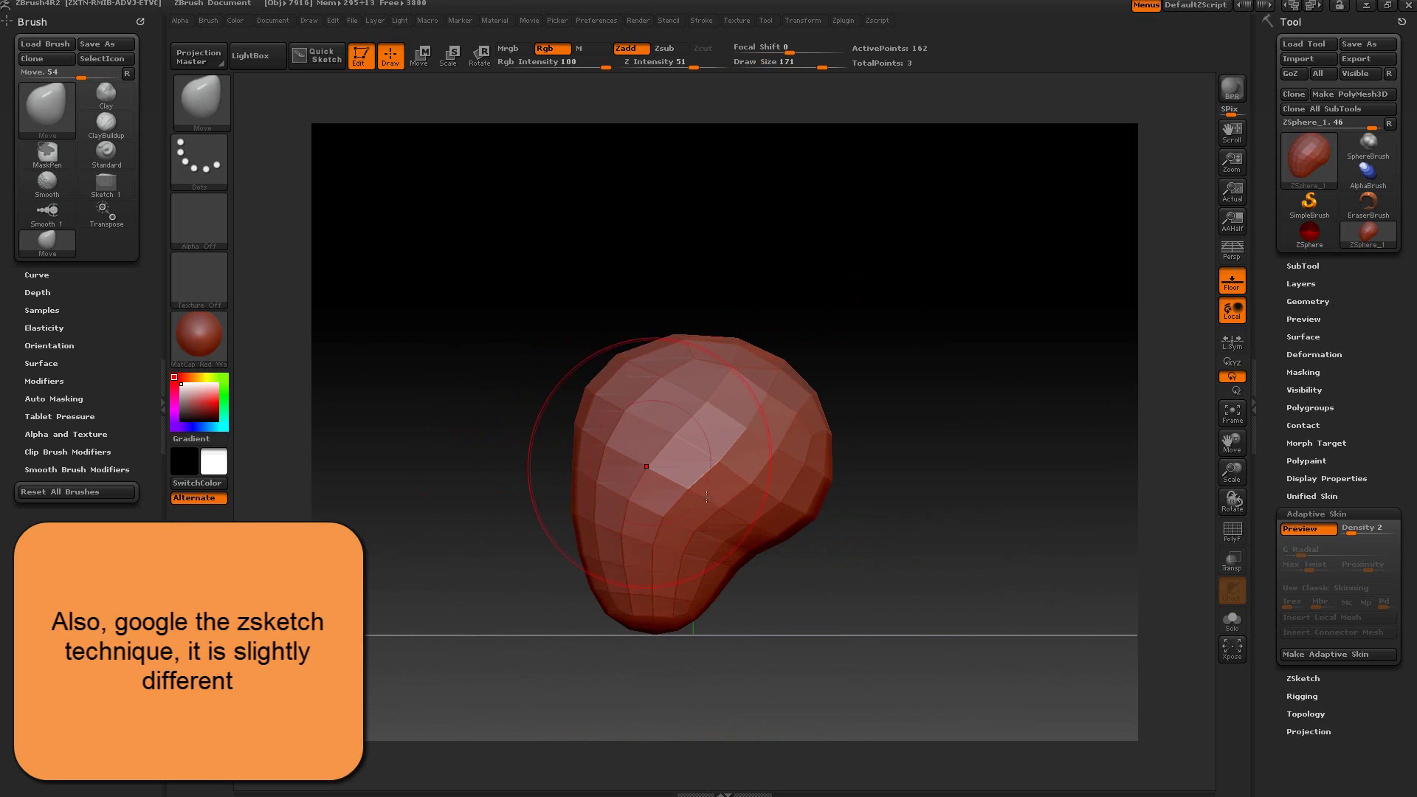
drag(822, 476, 803, 467)
drag(710, 589, 690, 590)
Step: From the front, narrow the lower part of the mesh into a jaw and adjust its sides symmetrically with the Move brush
mouse_move(841, 565)
shift+mouse_down()
mouse_move(707, 564)
mouse_move(722, 488)
shift+mouse_up()
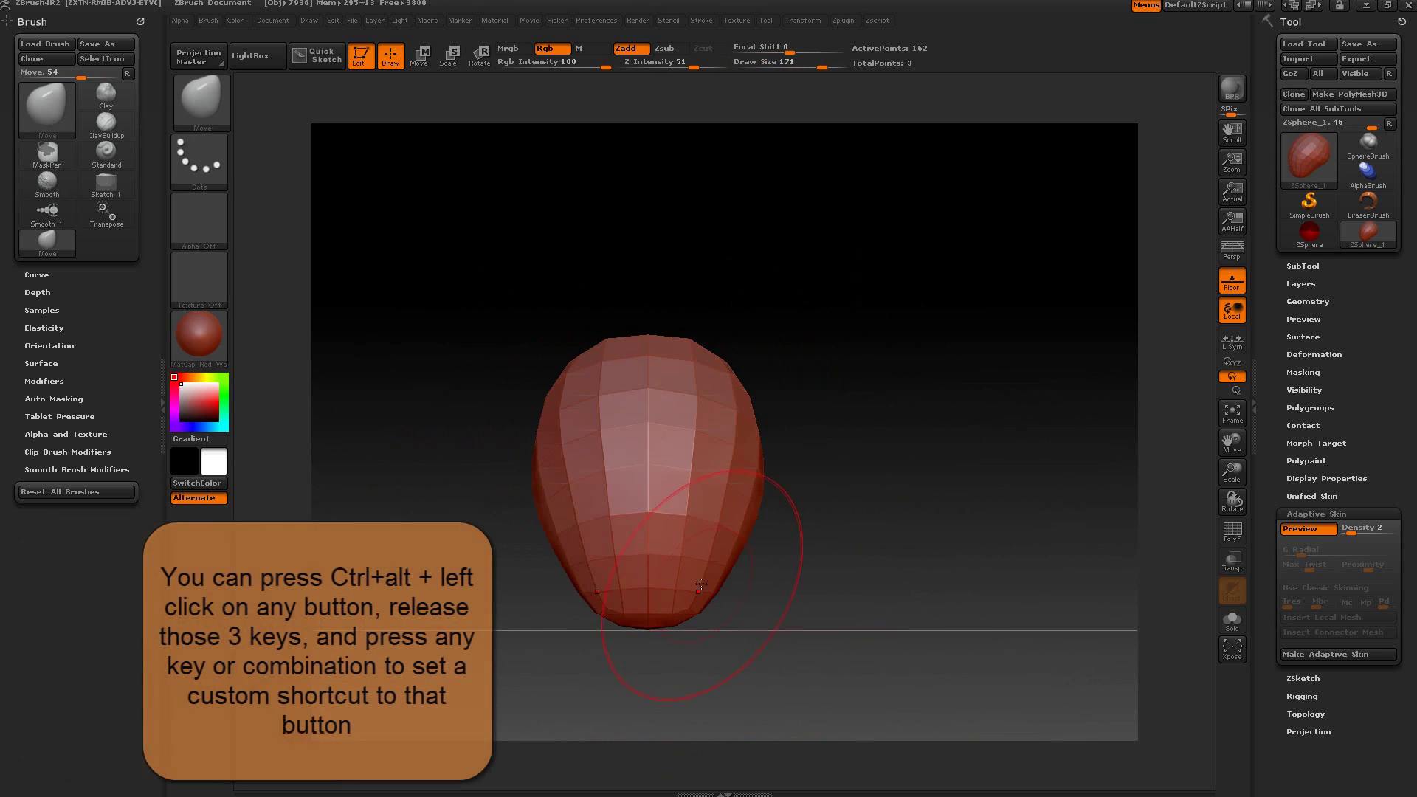
drag(664, 626, 664, 615)
drag(738, 472, 737, 490)
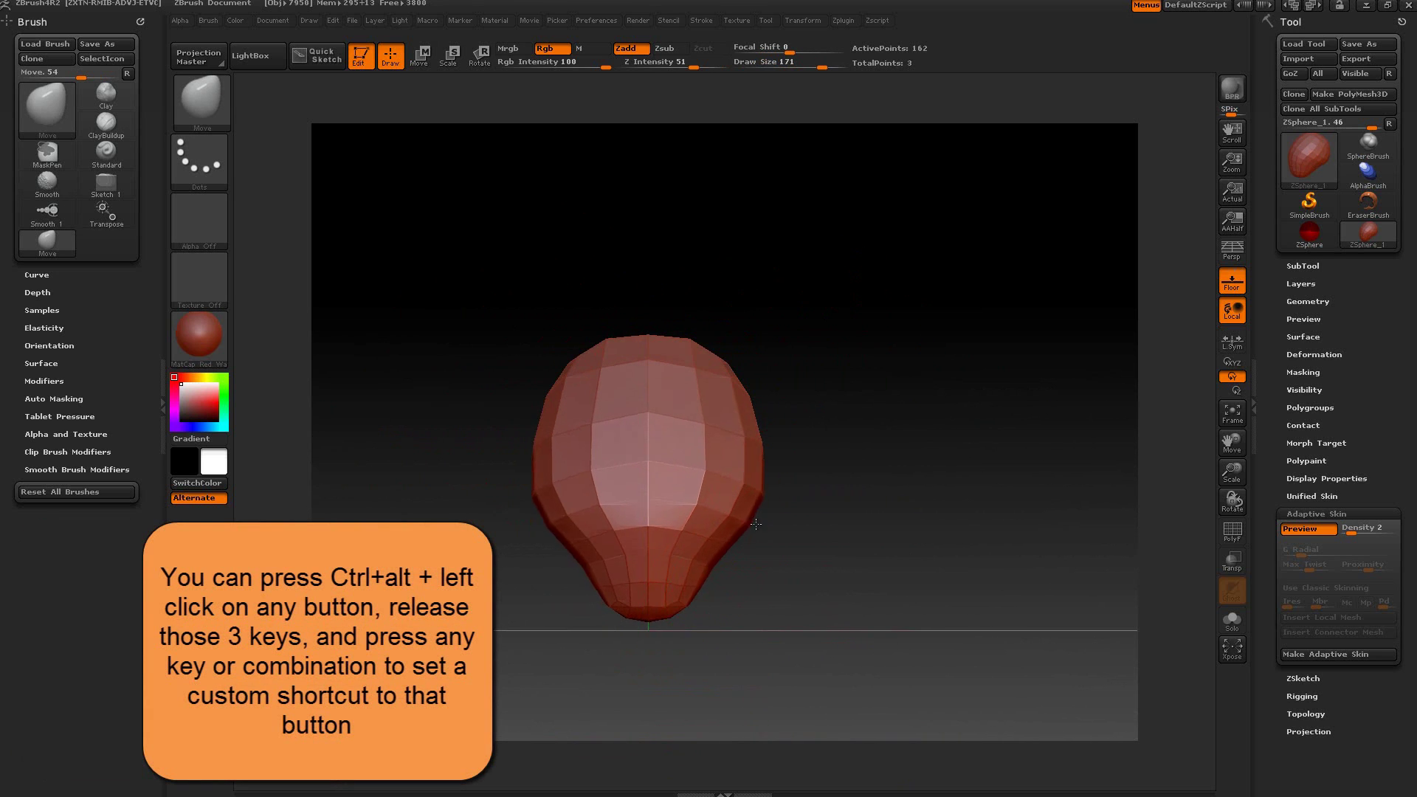
drag(738, 541, 726, 536)
drag(703, 590, 710, 582)
mouse_move(726, 463)
mouse_down()
mouse_move(756, 490)
mouse_move(699, 487)
mouse_up()
drag(698, 443, 683, 441)
drag(960, 502, 999, 318)
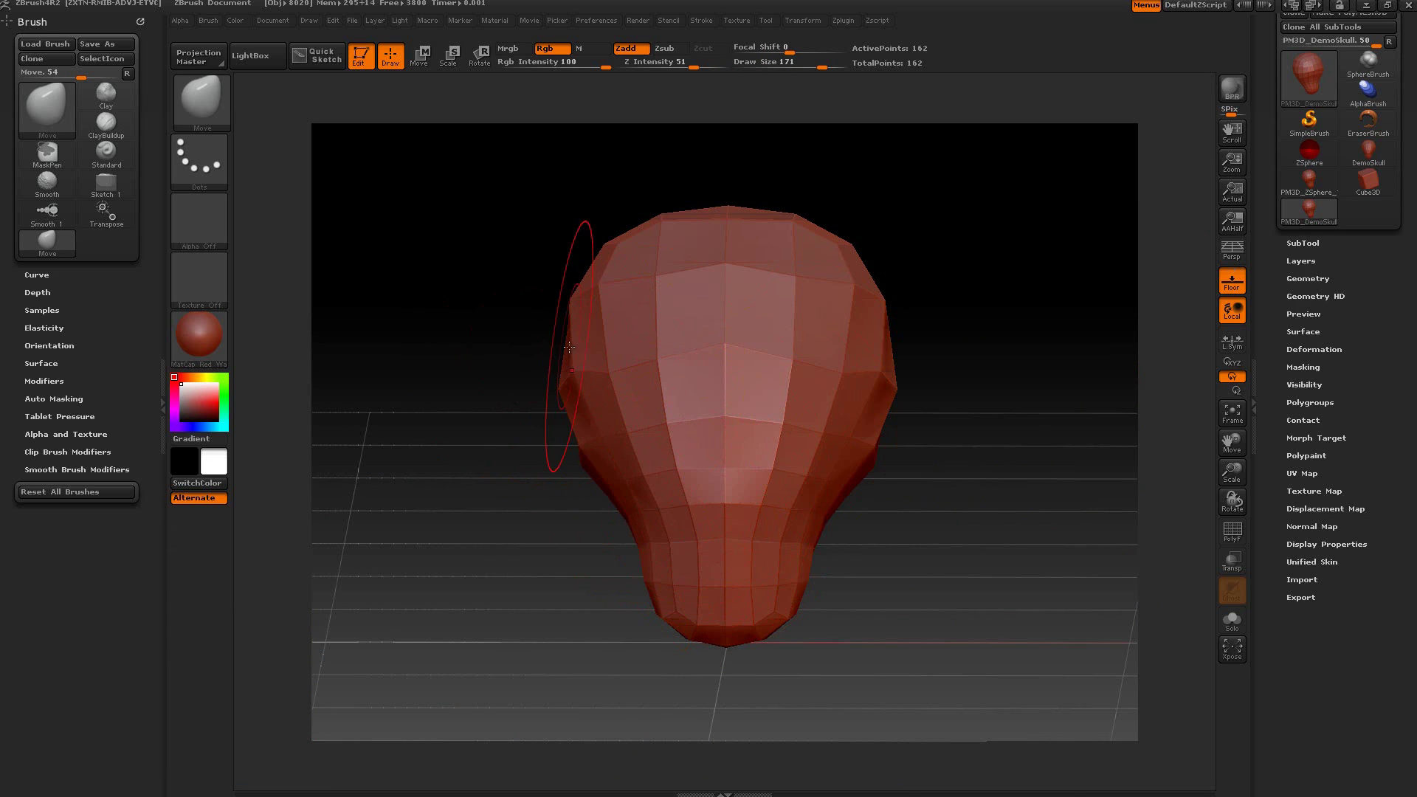
Step: Convert the shaped skull mesh with Make PolyMesh3D
drag(561, 347, 517, 270)
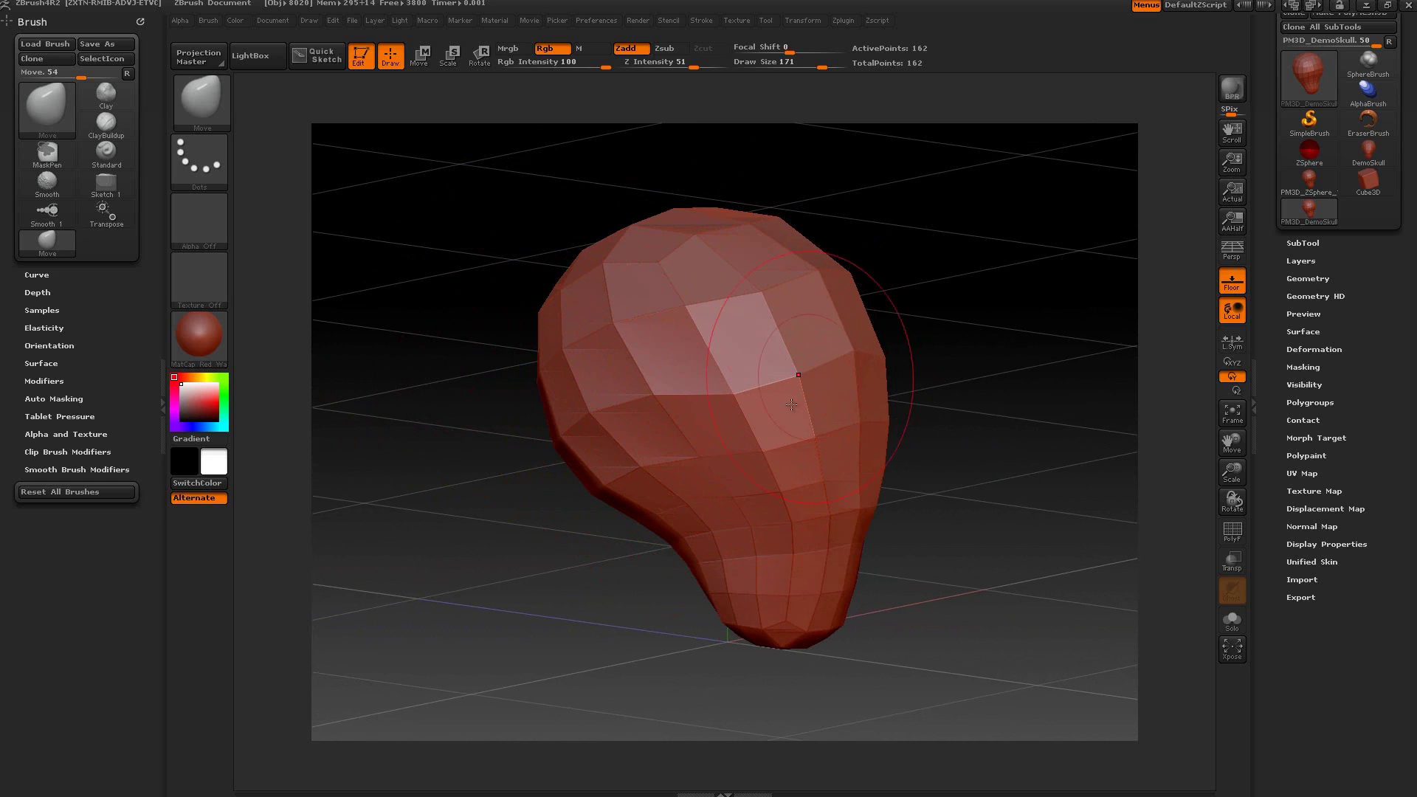
drag(1268, 203, 1268, 288)
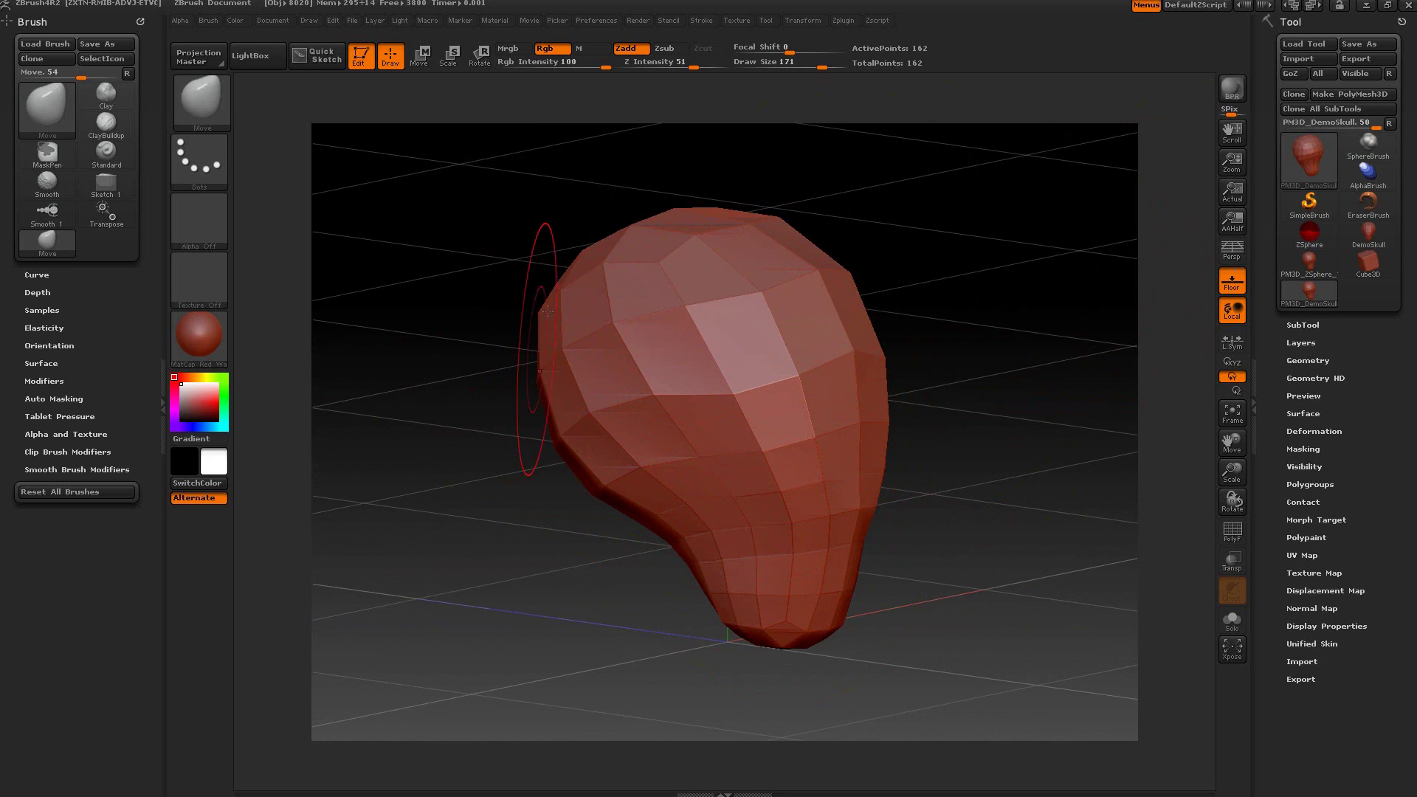
click(1351, 95)
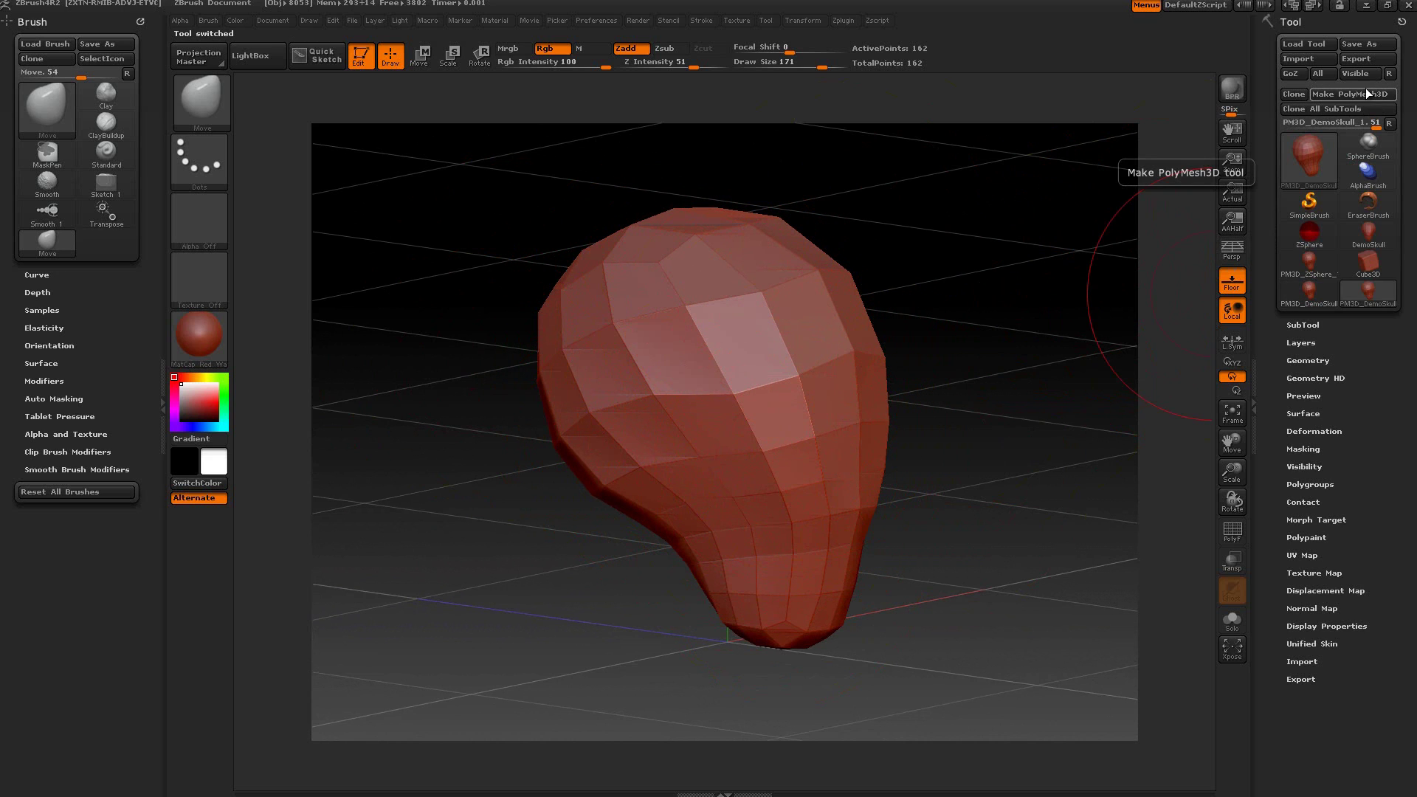
Step: Switch the active tool to the Gear3D primitive and try to sculpt on its face
click(1314, 154)
click(1288, 155)
click(999, 280)
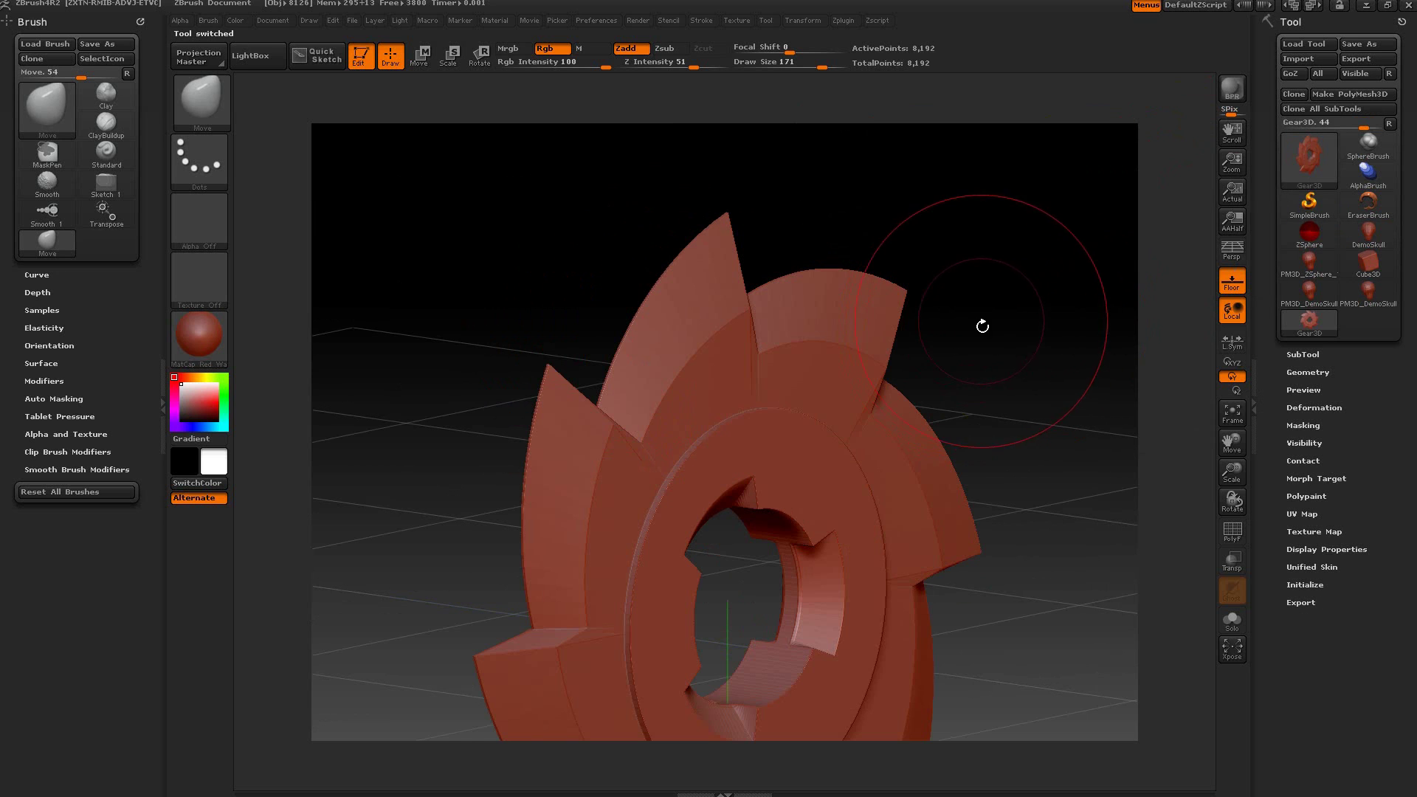
mouse_move(1012, 357)
mouse_down()
mouse_move(1091, 408)
mouse_move(960, 384)
mouse_up()
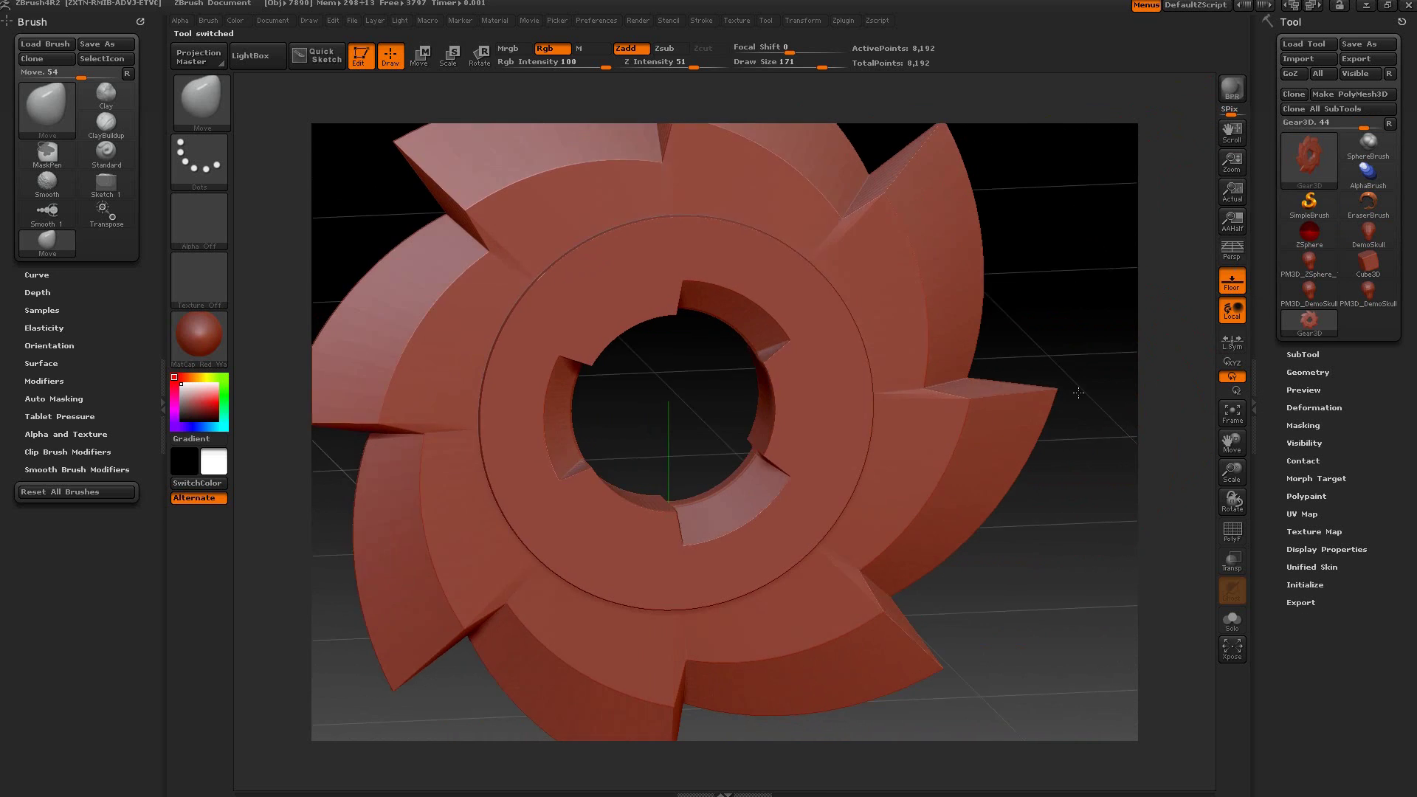
click(856, 352)
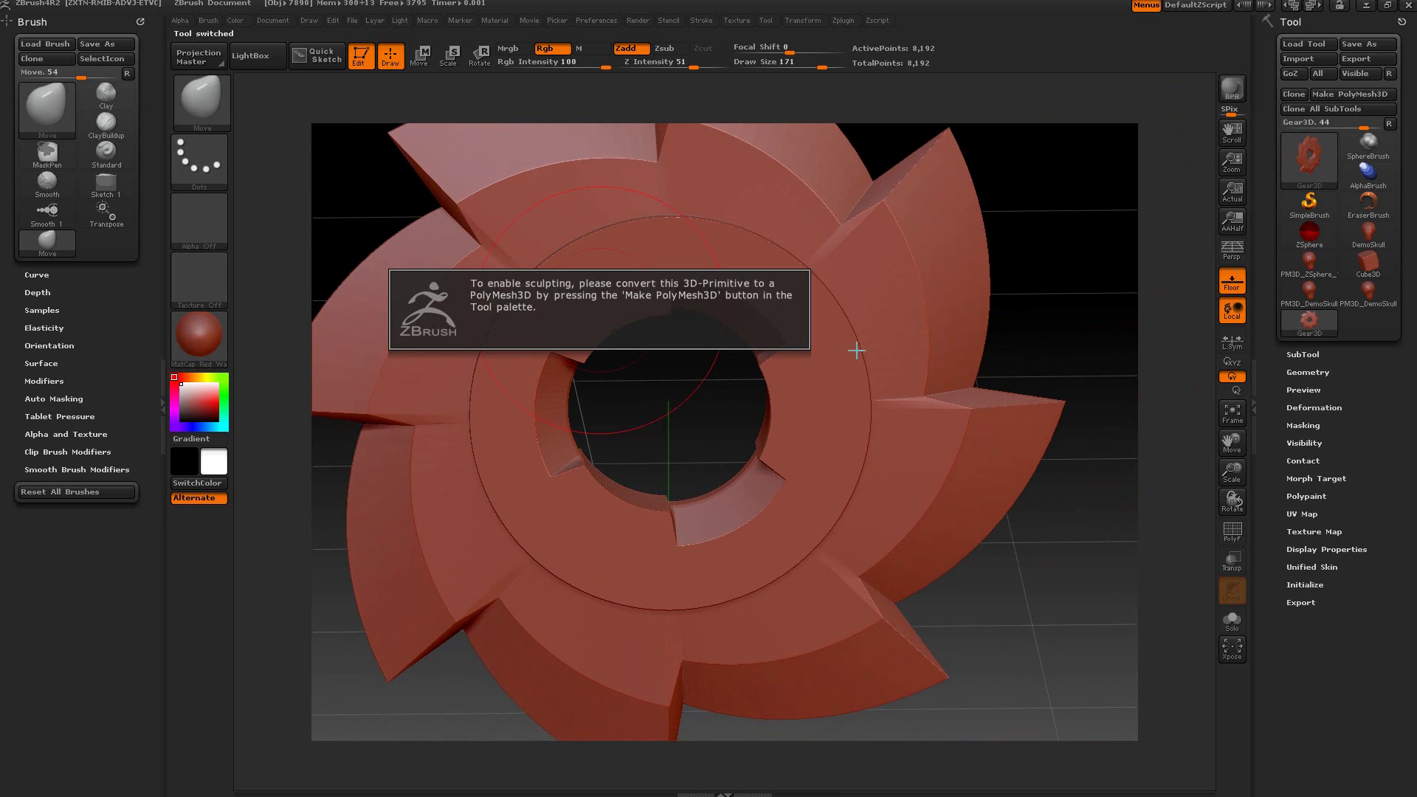
Step: Convert the gear primitive to a PolyMesh3D and deform its ring with Move brush strokes
click(1363, 93)
drag(738, 256, 759, 298)
drag(900, 388, 891, 430)
drag(516, 529, 499, 533)
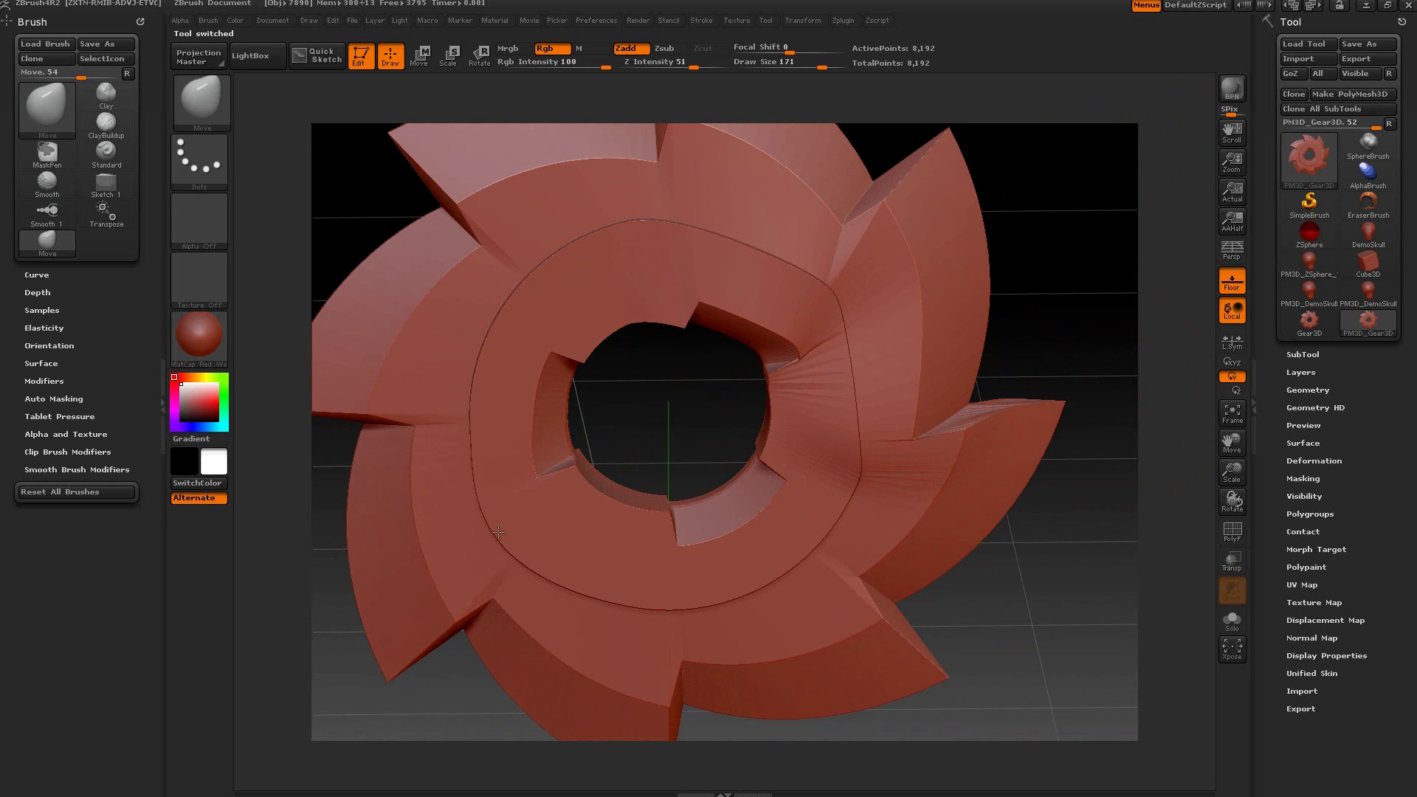
Step: Switch back to the PM3D_ZSphere_1 mesh and frame it in front view
click(1304, 176)
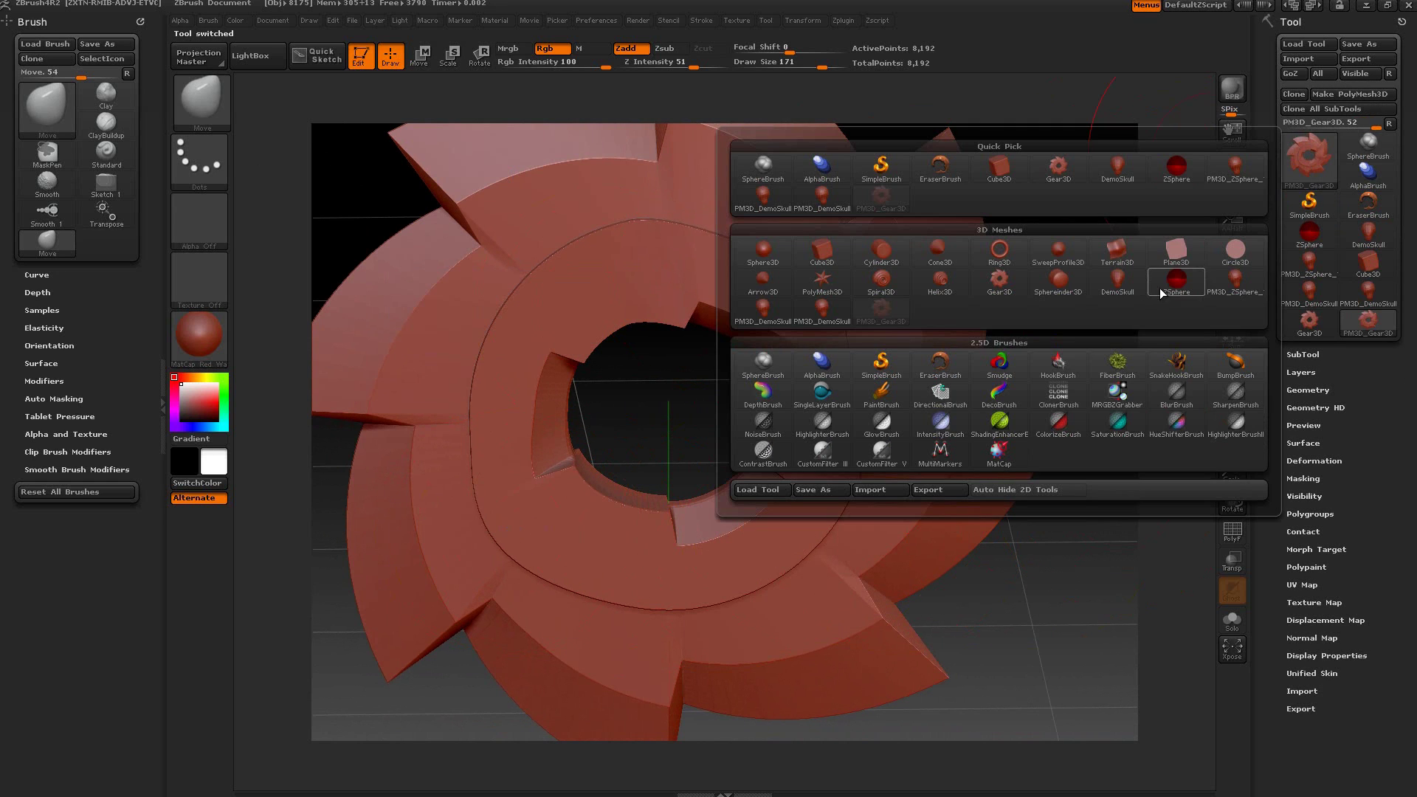
click(1228, 283)
drag(971, 339, 1048, 351)
key(f)
mouse_move(960, 543)
mouse_down()
mouse_move(1009, 533)
mouse_move(948, 581)
mouse_up()
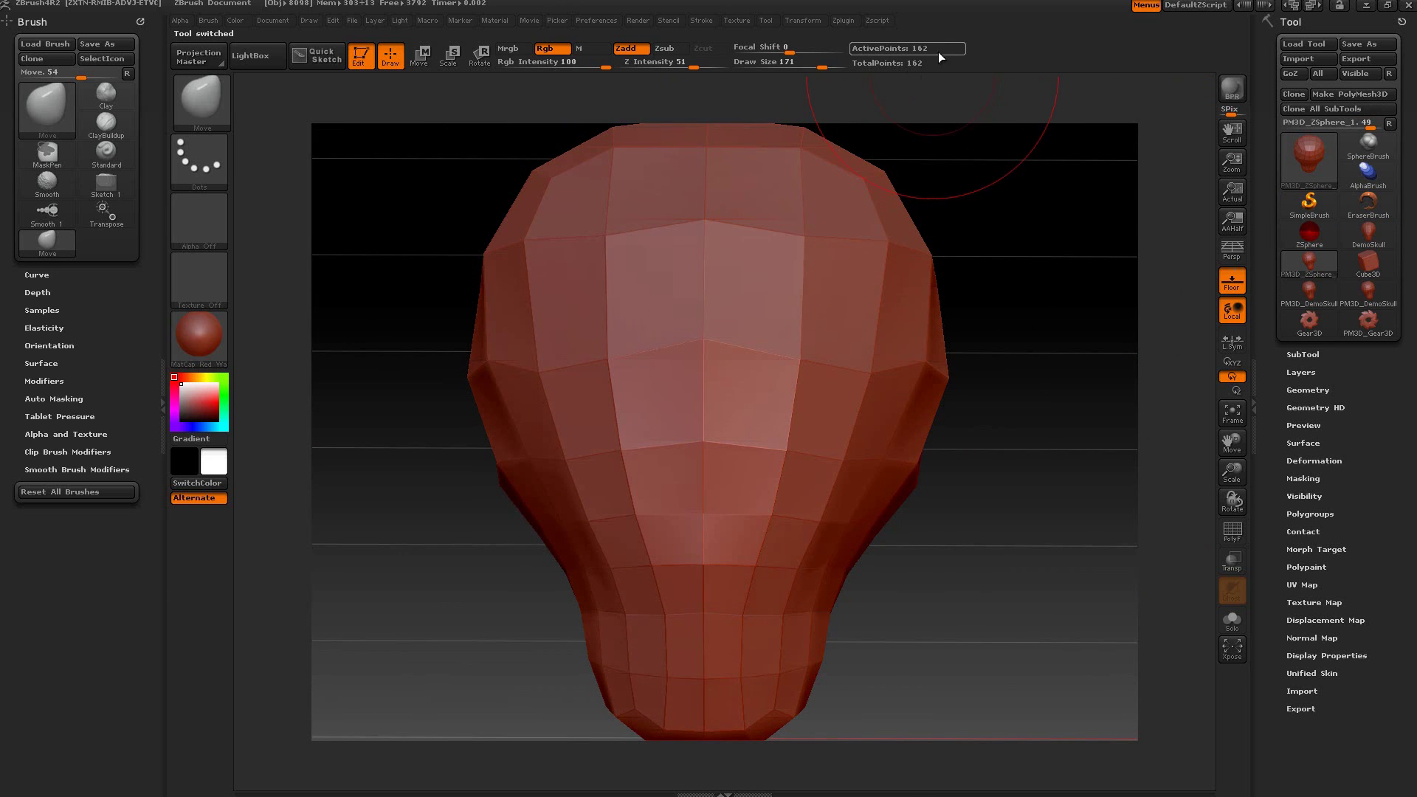
mouse_move(1025, 457)
alt+right_down()
mouse_move(977, 433)
mouse_move(1031, 484)
mouse_move(972, 467)
mouse_move(988, 435)
alt+right_up()
right_drag(997, 496, 996, 488)
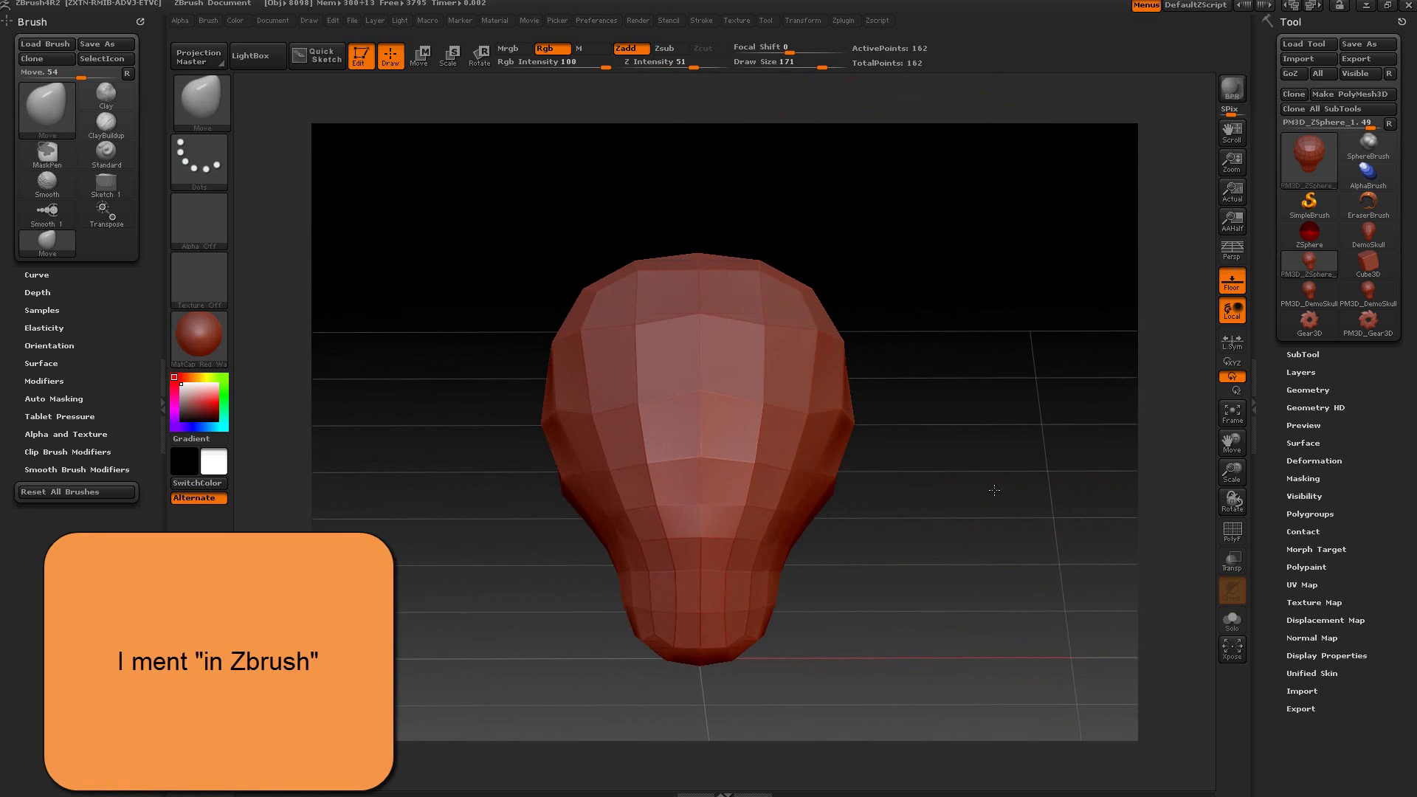
Step: Divide the mesh's geometry to subdivision level 2, keeping the Smt smoothing modifier on
click(1308, 391)
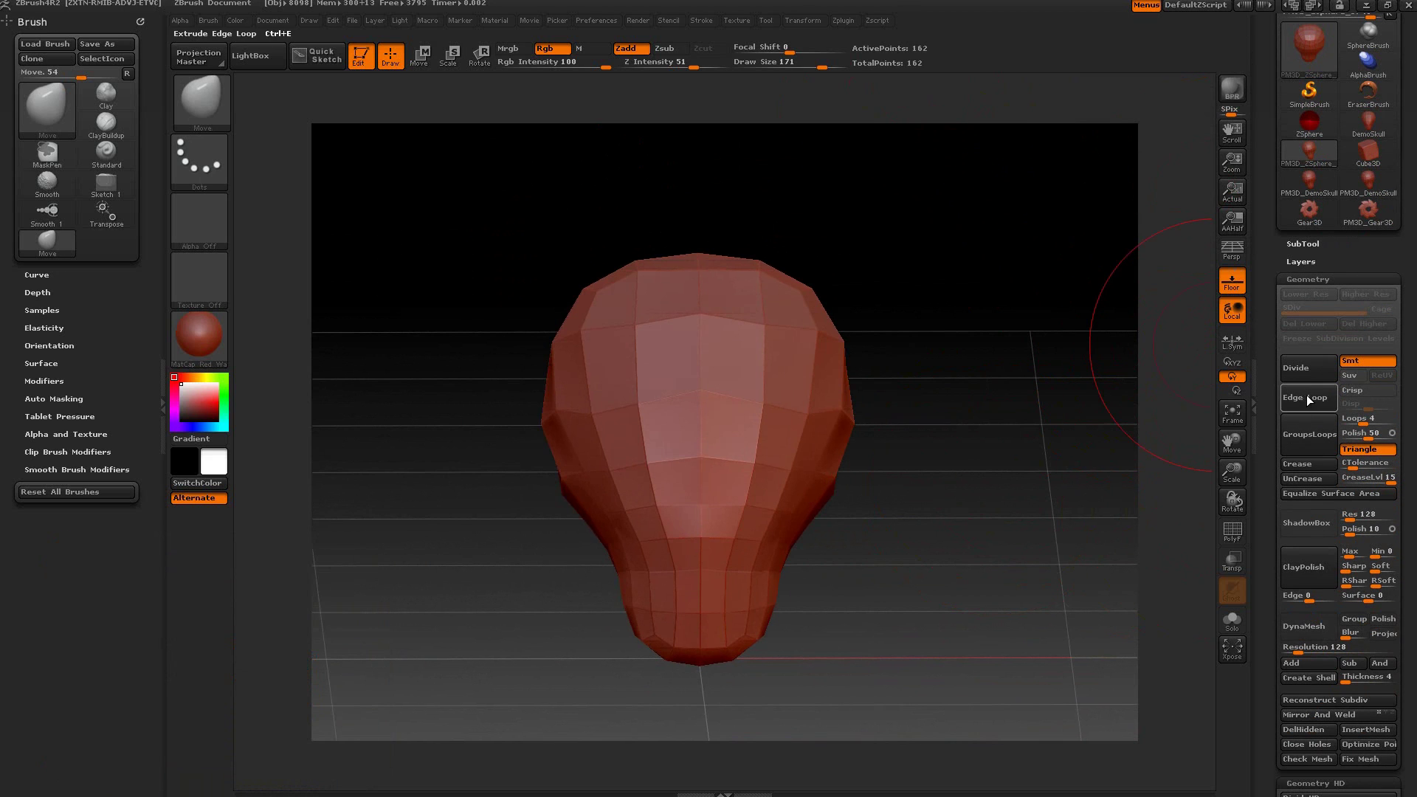
click(1305, 369)
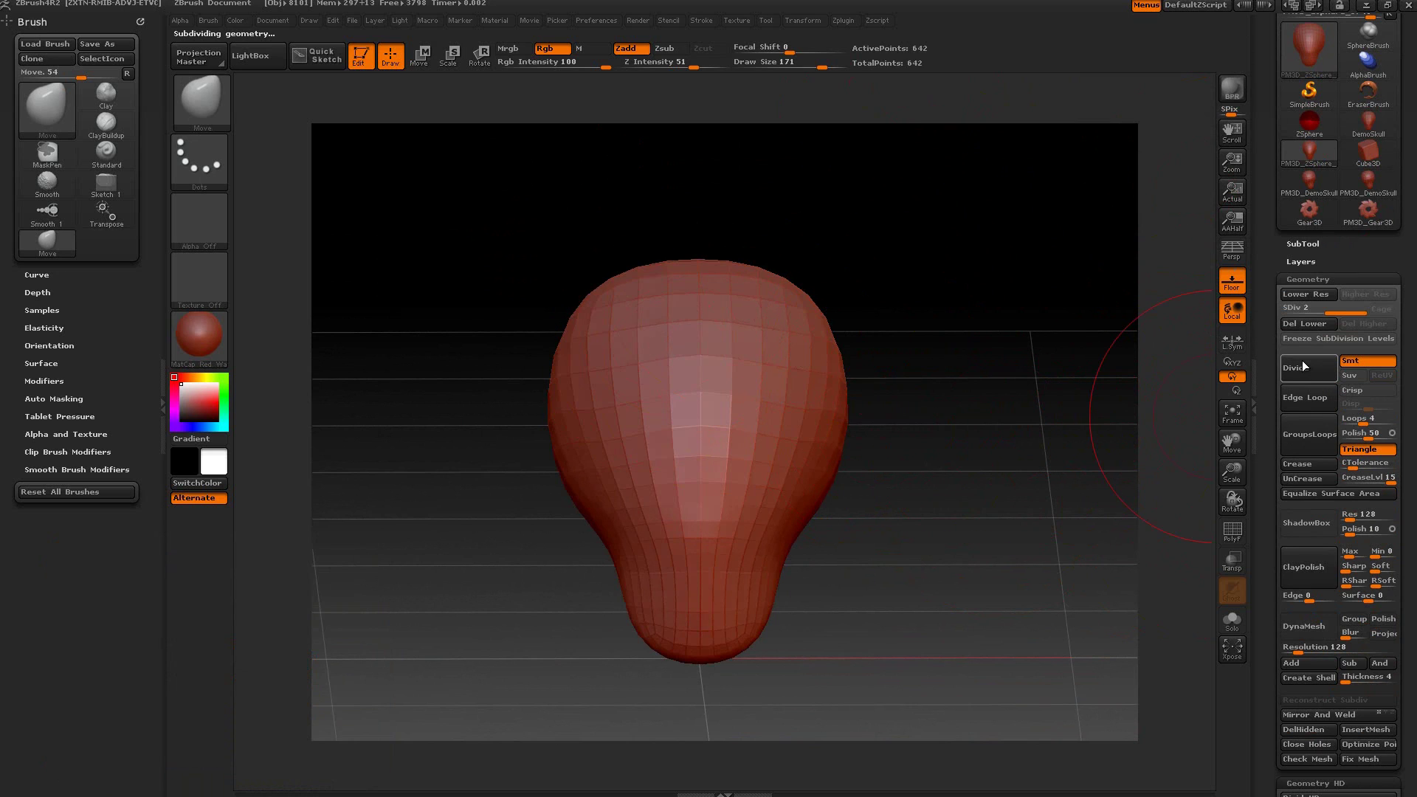
click(1346, 362)
click(1358, 360)
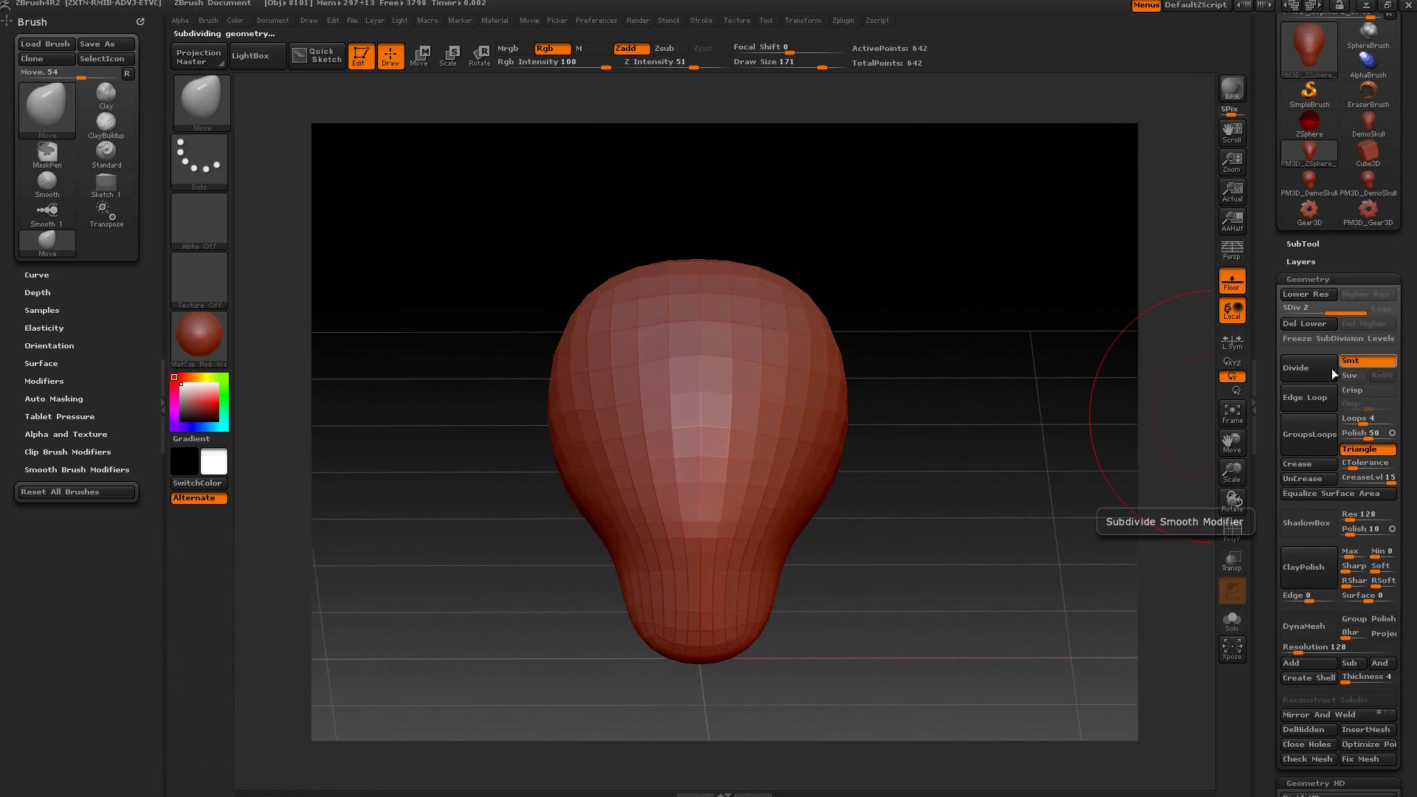
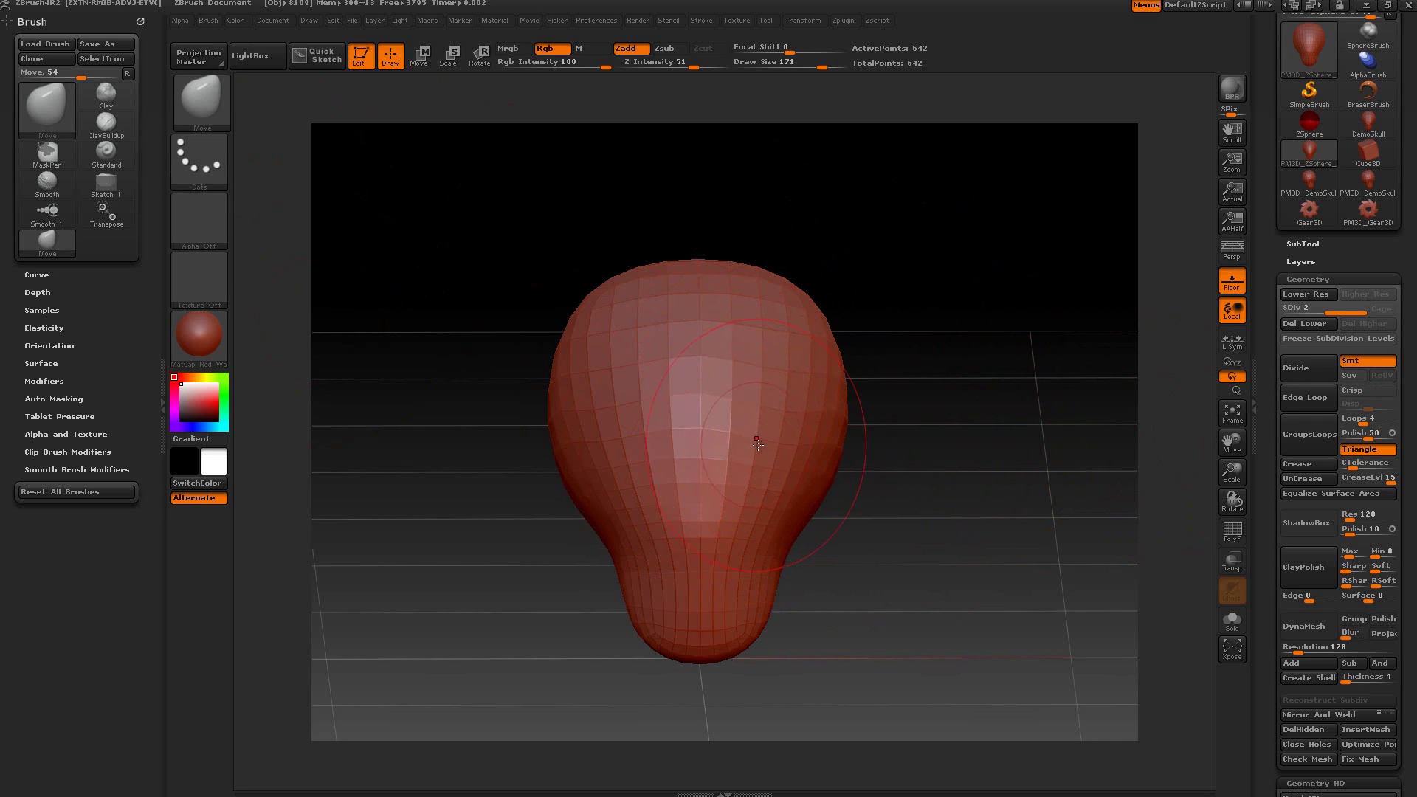
Step: Turn on X symmetry, try a Move brush stroke on the face and undo it
key(x)
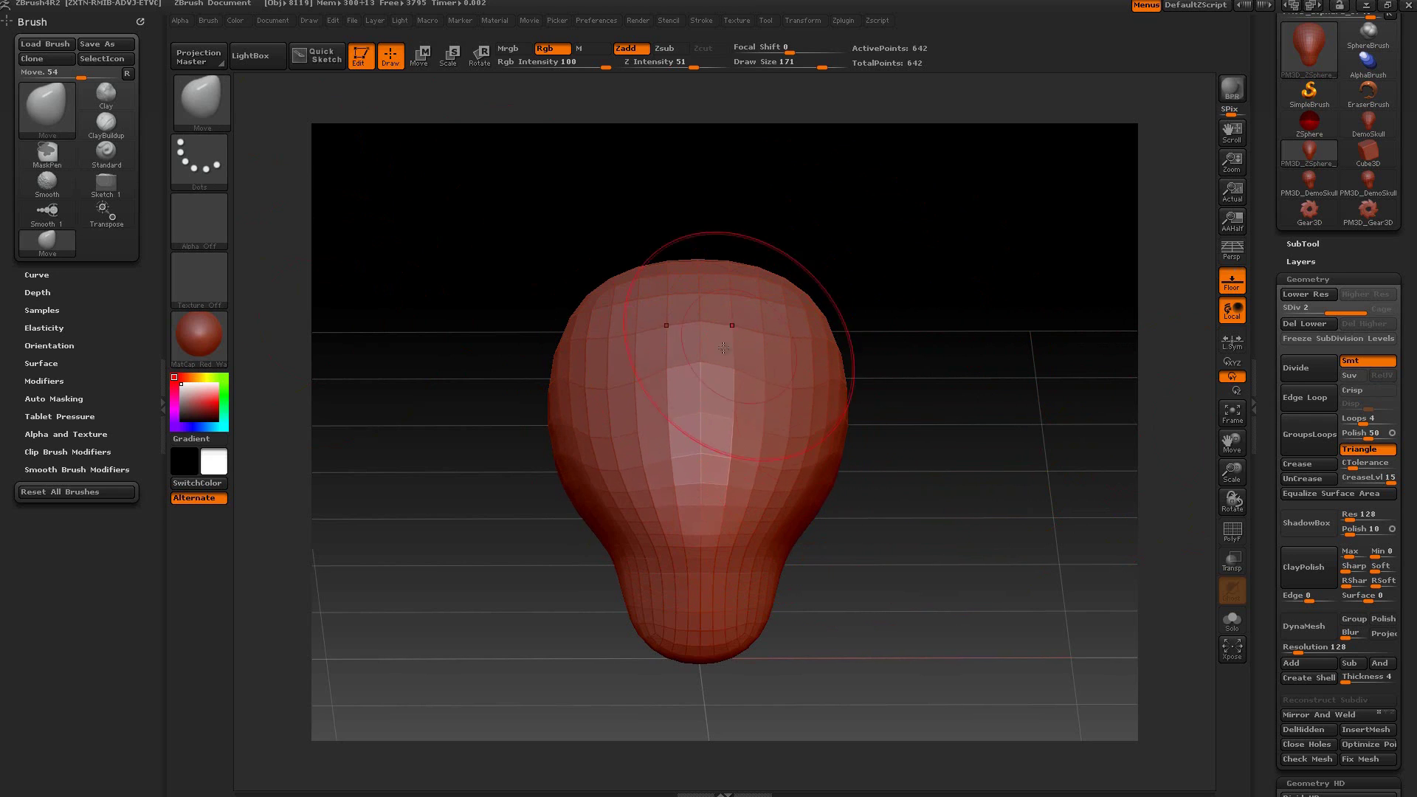
mouse_move(757, 457)
mouse_down()
mouse_move(782, 489)
mouse_move(819, 476)
mouse_up()
key(ctrl+z)
Step: Reshape the cranium and face profile with the Move brush and reduce the draw size to 118
drag(897, 528, 990, 560)
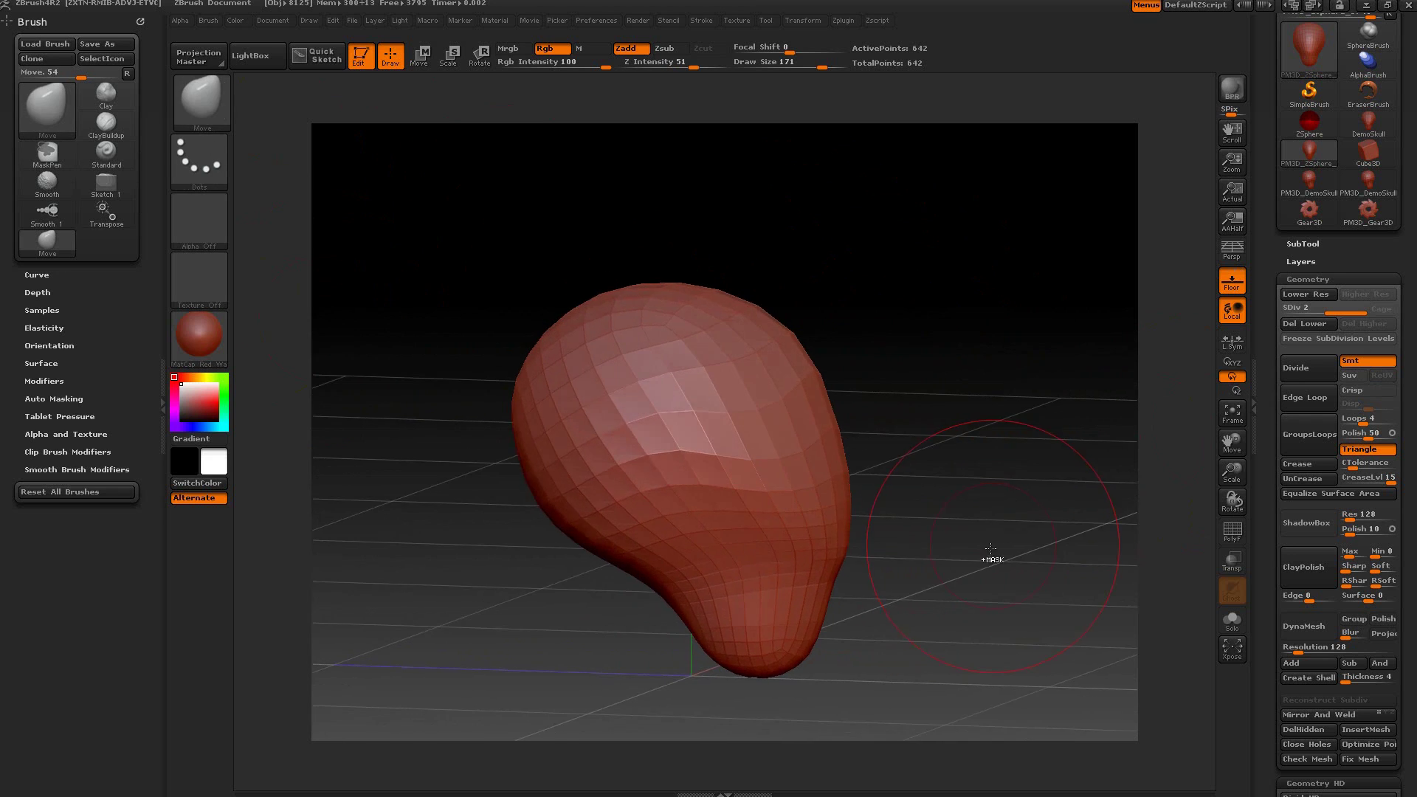
key(space)
mouse_move(821, 384)
mouse_down()
mouse_move(840, 384)
mouse_move(820, 351)
mouse_up()
mouse_move(736, 336)
mouse_down()
mouse_move(727, 306)
mouse_move(693, 299)
mouse_move(727, 294)
mouse_up()
drag(952, 435, 738, 417)
drag(804, 350, 818, 356)
drag(801, 458, 788, 455)
drag(1120, 387, 1089, 400)
key(space)
drag(849, 585, 814, 585)
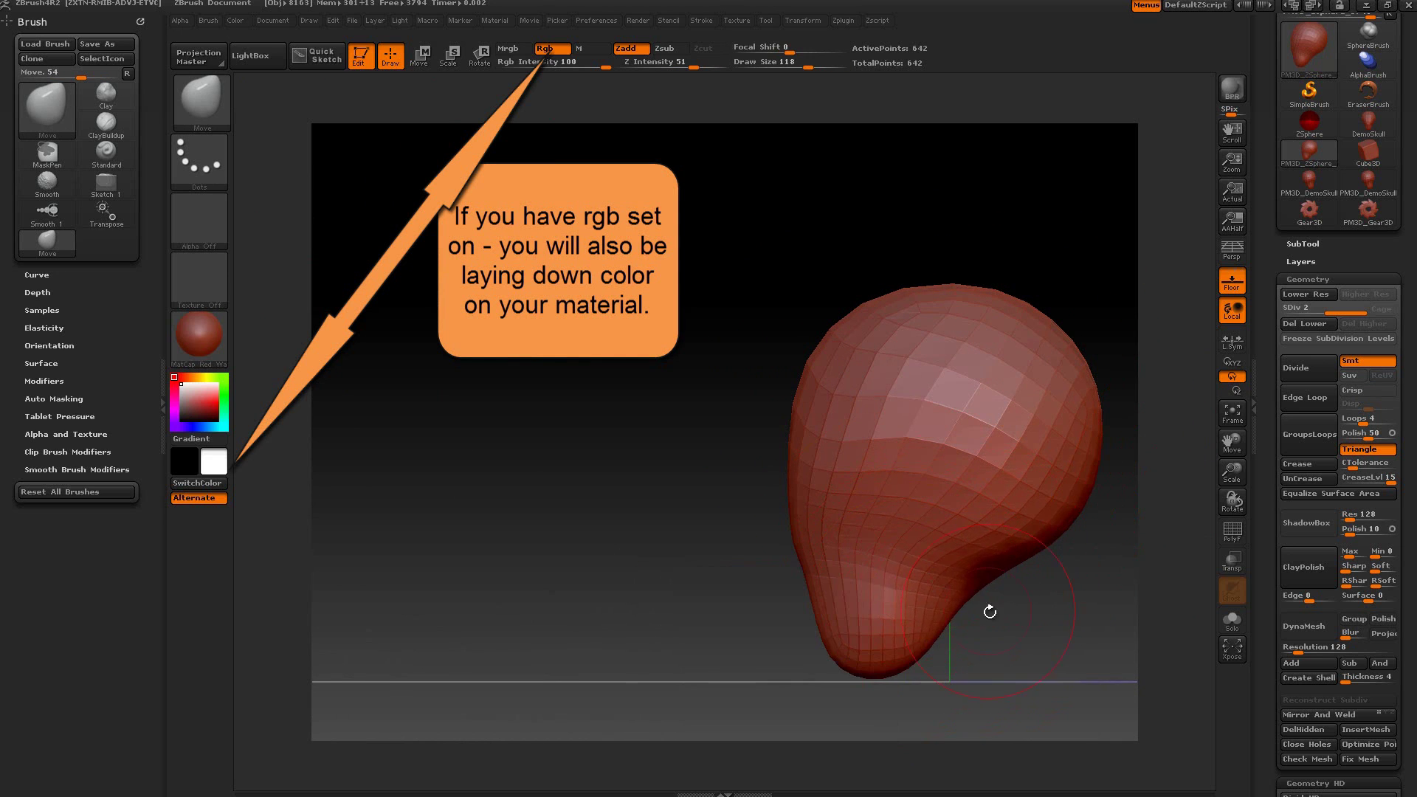
Step: Turn the mesh to the front and subdivide it up to level 5
mouse_move(987, 607)
mouse_down()
mouse_move(938, 646)
mouse_move(981, 508)
mouse_move(1053, 596)
mouse_move(1033, 572)
mouse_up()
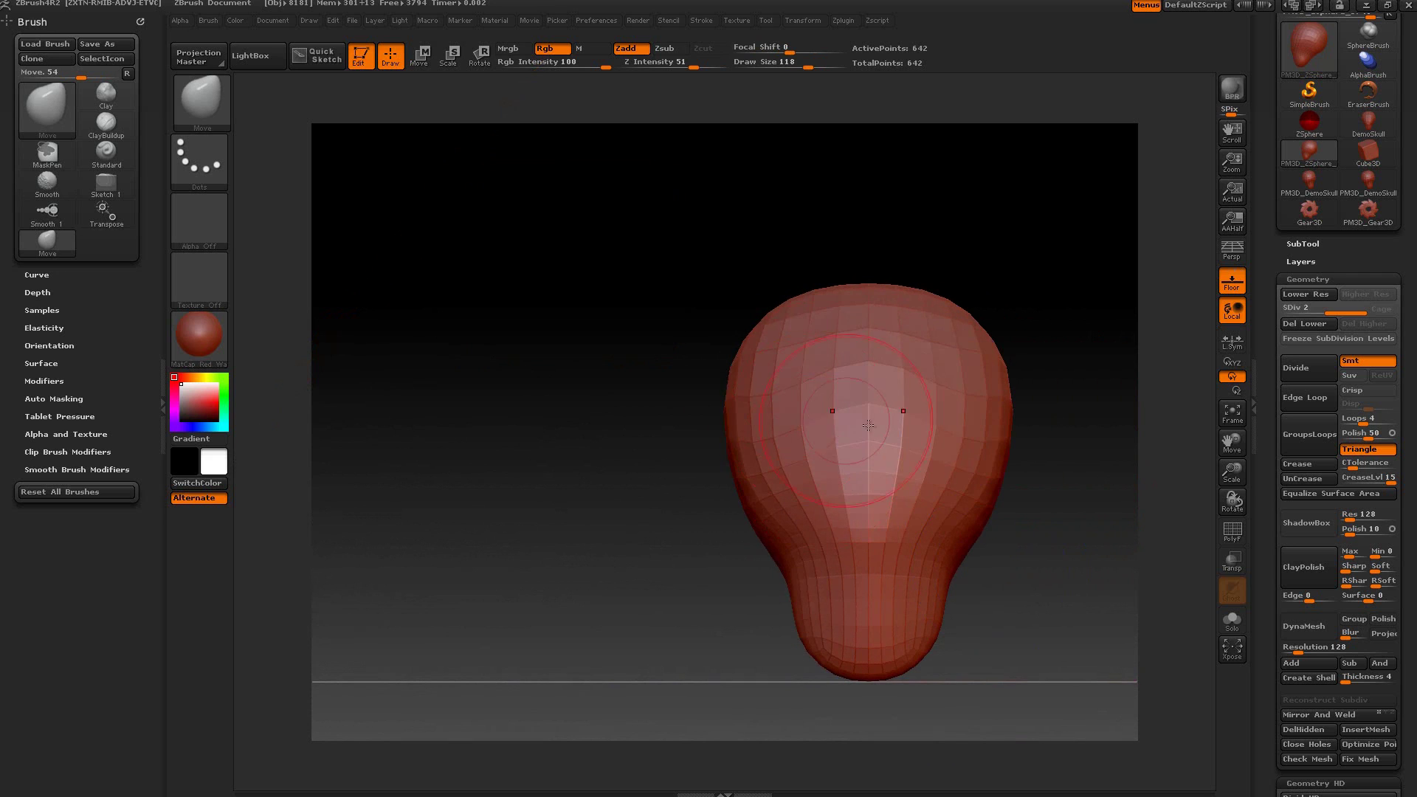
alt+drag(1087, 483, 949, 497)
key(ctrl+d)
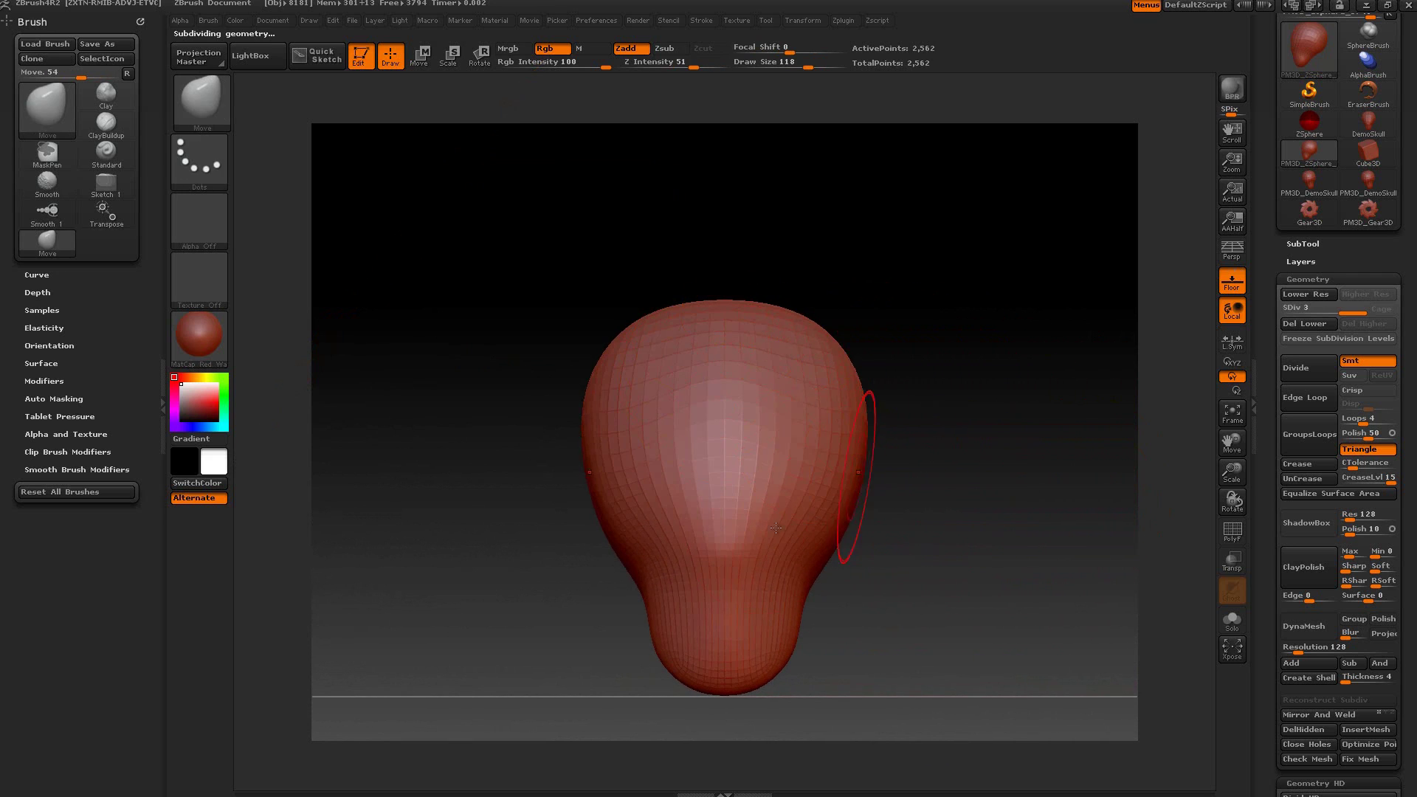
key(ctrl+d)
key(ctrl+d)
mouse_move(952, 401)
mouse_down()
mouse_move(987, 414)
mouse_move(973, 427)
mouse_up()
Step: Choose the ClayBuildup brush, set its draw size to 61 and carve two symmetrical eye sockets into the face
click(184, 59)
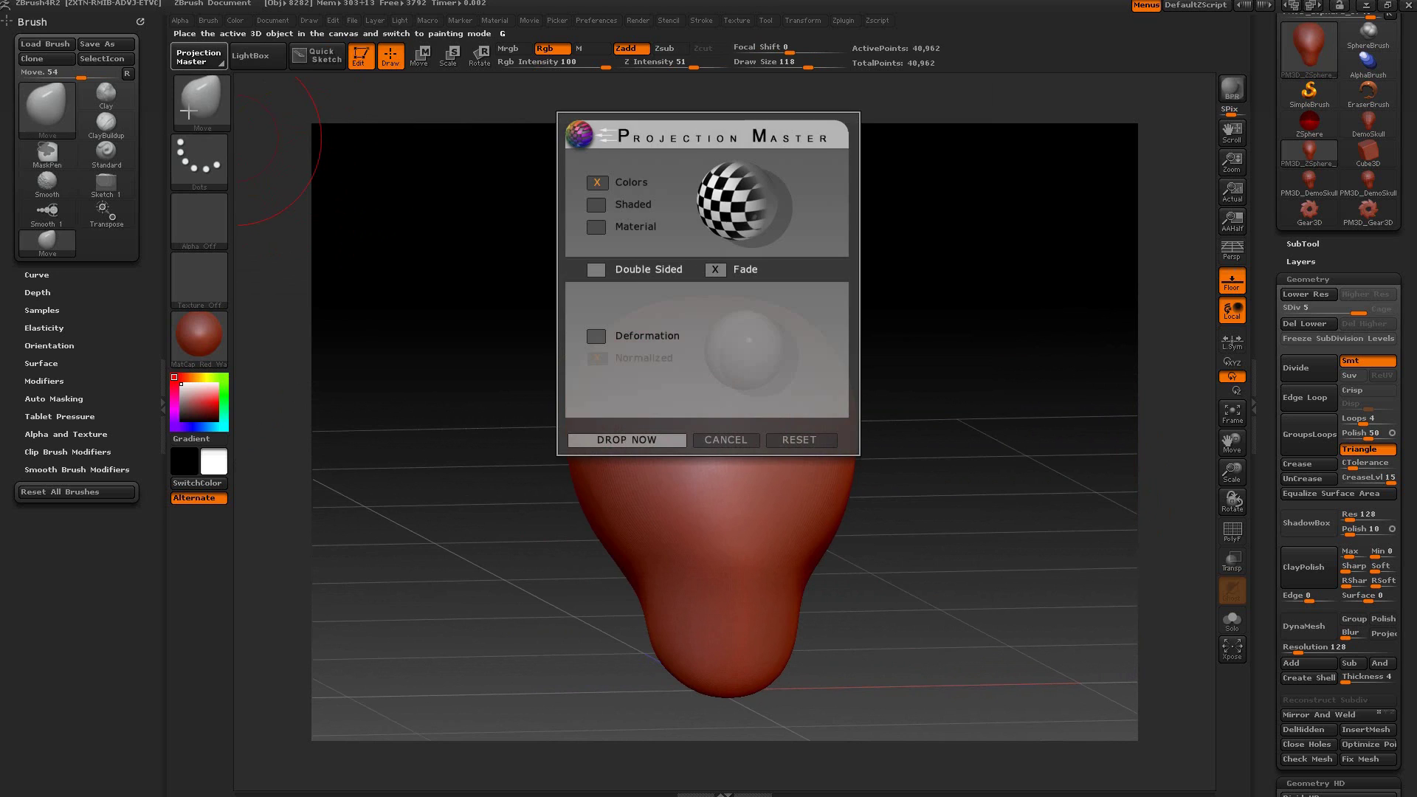
click(627, 439)
key(b)
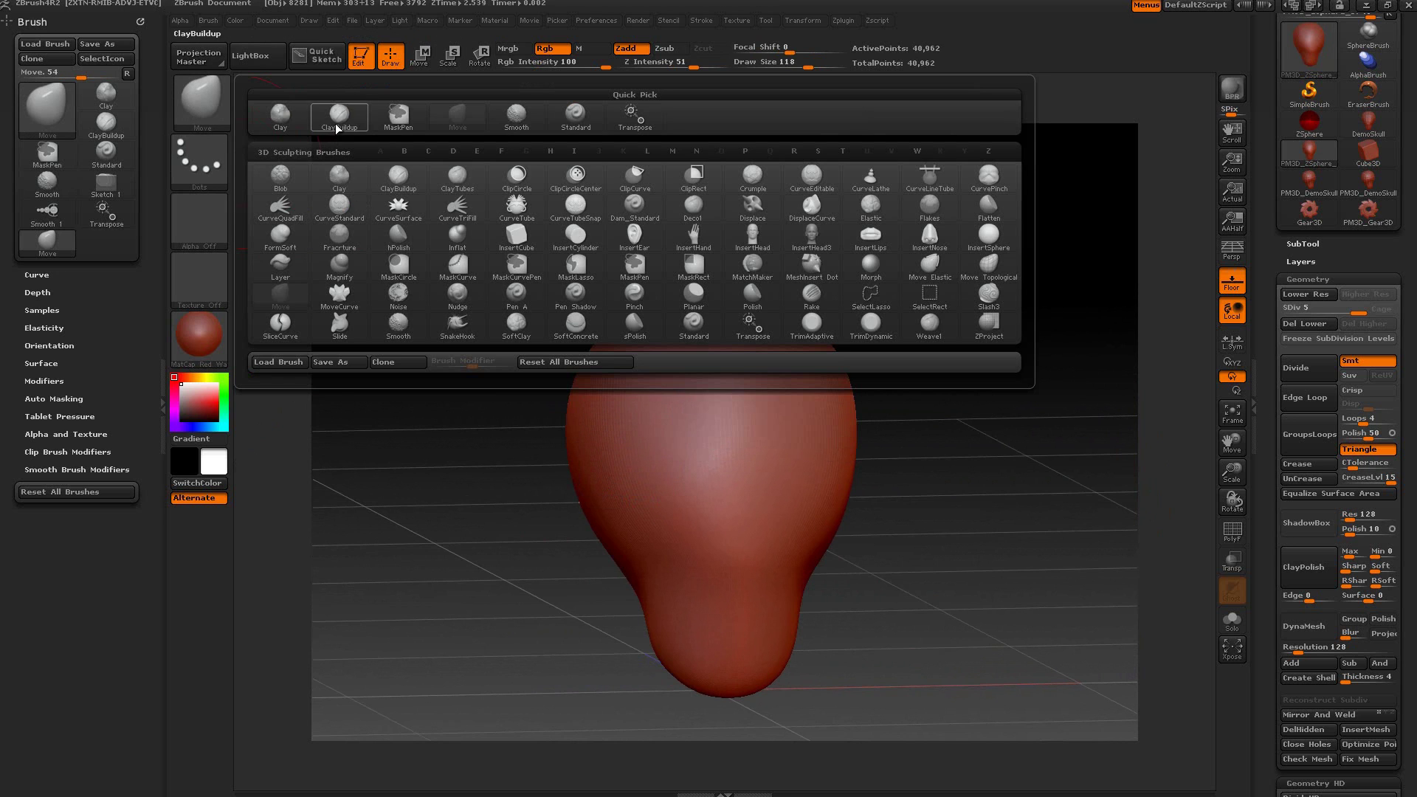
key(c)
key(b)
key(space)
drag(742, 495, 728, 495)
mouse_move(728, 496)
shift+mouse_down()
mouse_move(749, 393)
mouse_move(784, 438)
mouse_move(810, 446)
mouse_move(805, 457)
mouse_move(924, 450)
shift+mouse_up()
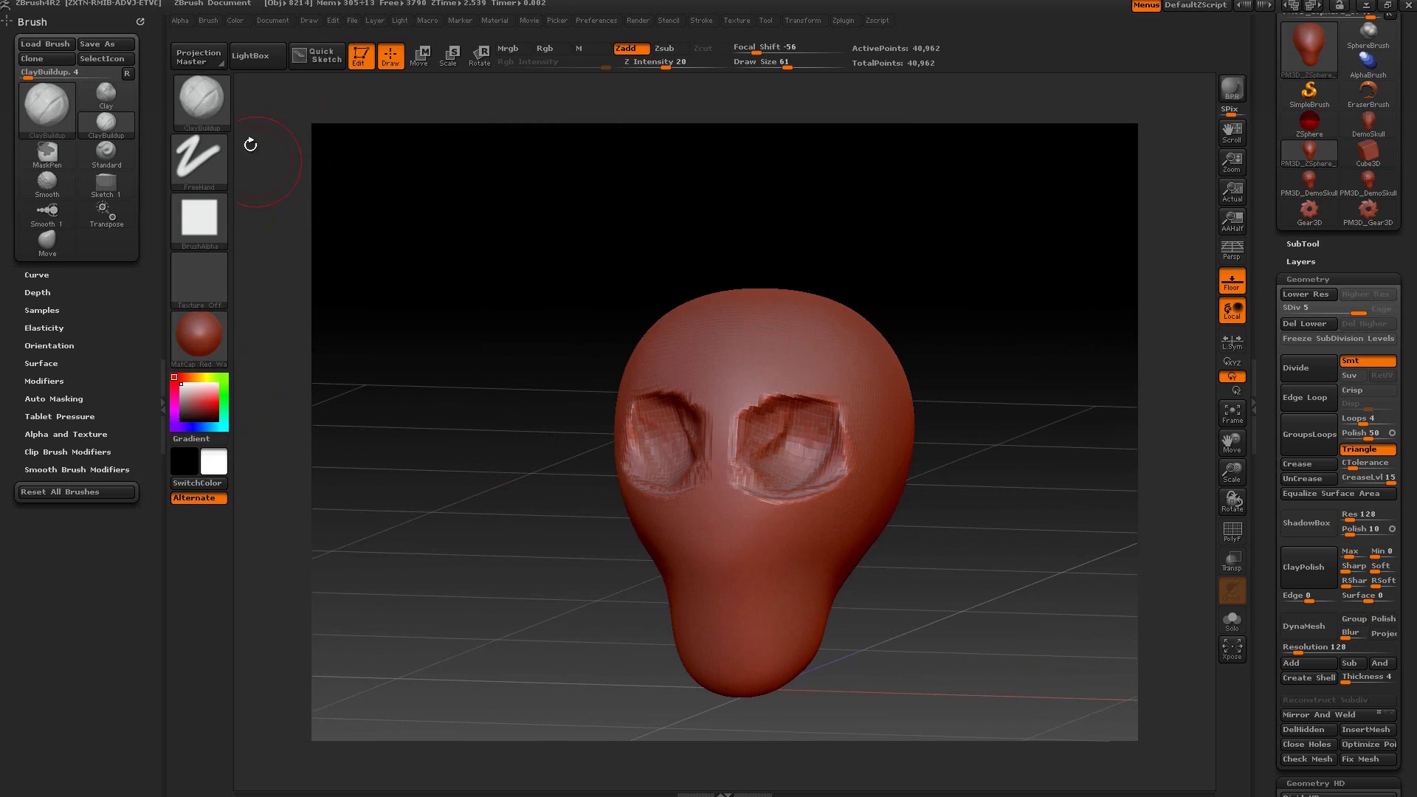
Step: Smooth the carved eye sockets and the area between them, and return to the front view
key(shift)
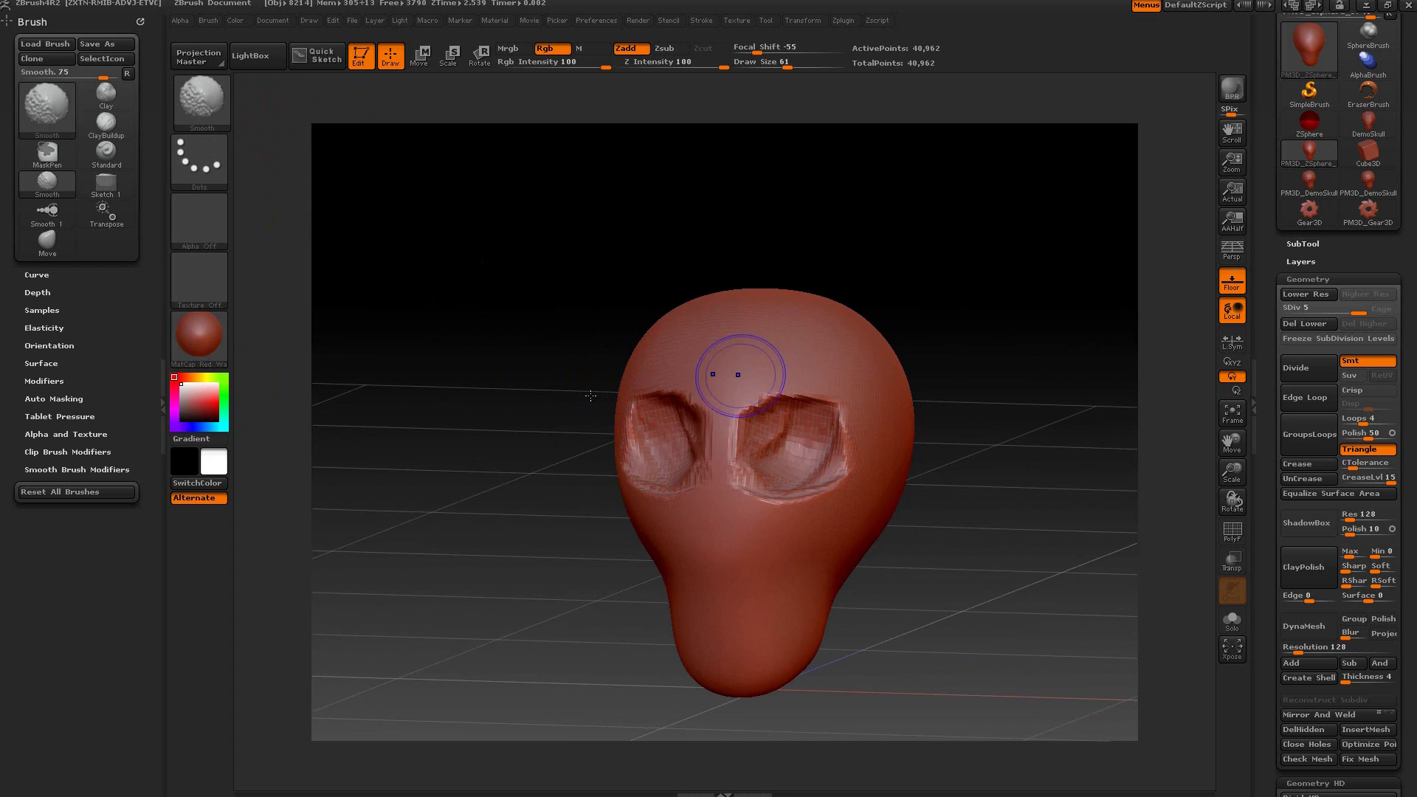
shift+drag(731, 404, 758, 436)
mouse_move(664, 398)
shift+mouse_down()
mouse_move(759, 395)
mouse_move(800, 374)
mouse_move(800, 468)
mouse_move(751, 521)
shift+mouse_up()
drag(930, 517, 1012, 515)
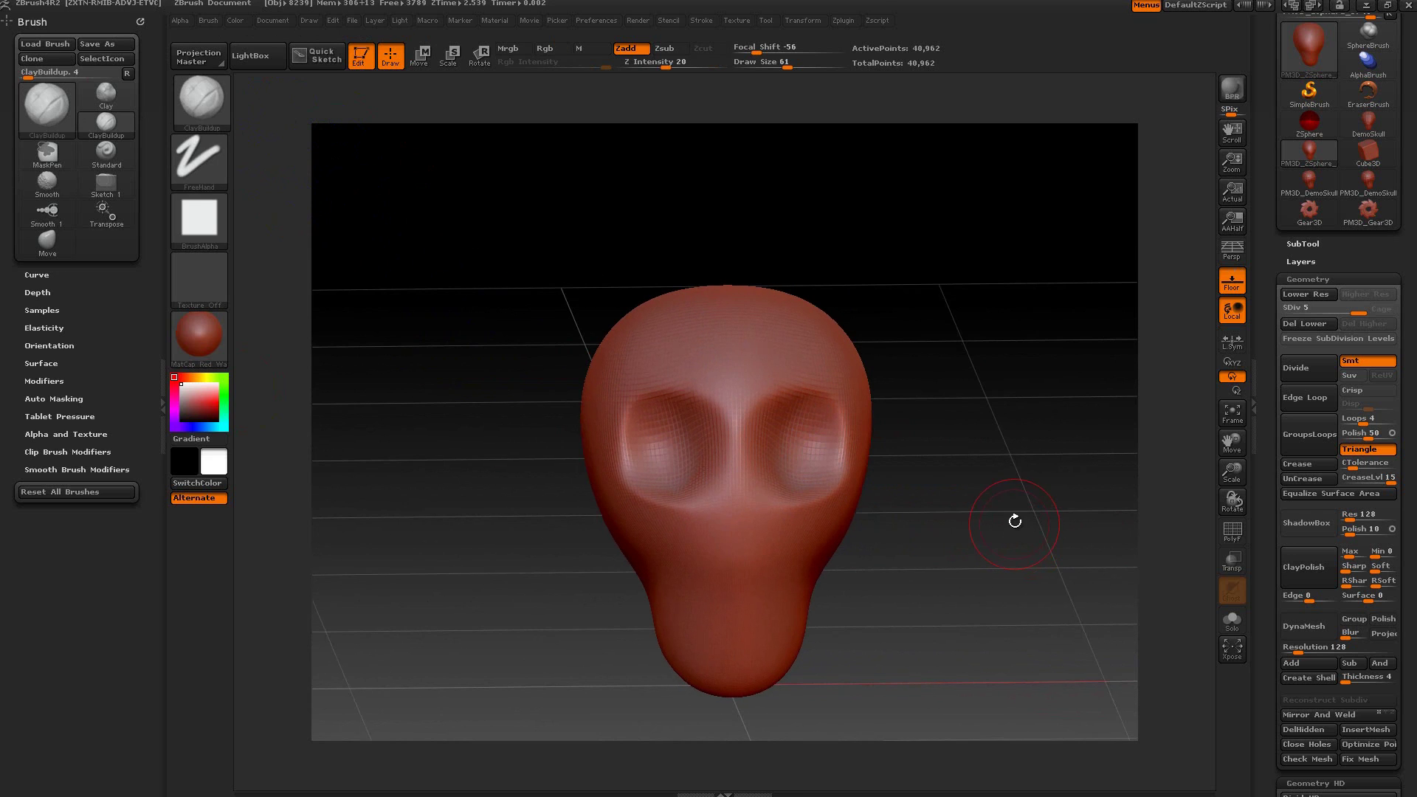
Step: Choose the Move brush and adjust the rims of both eye sockets, checking the face from the front and side
key(b)
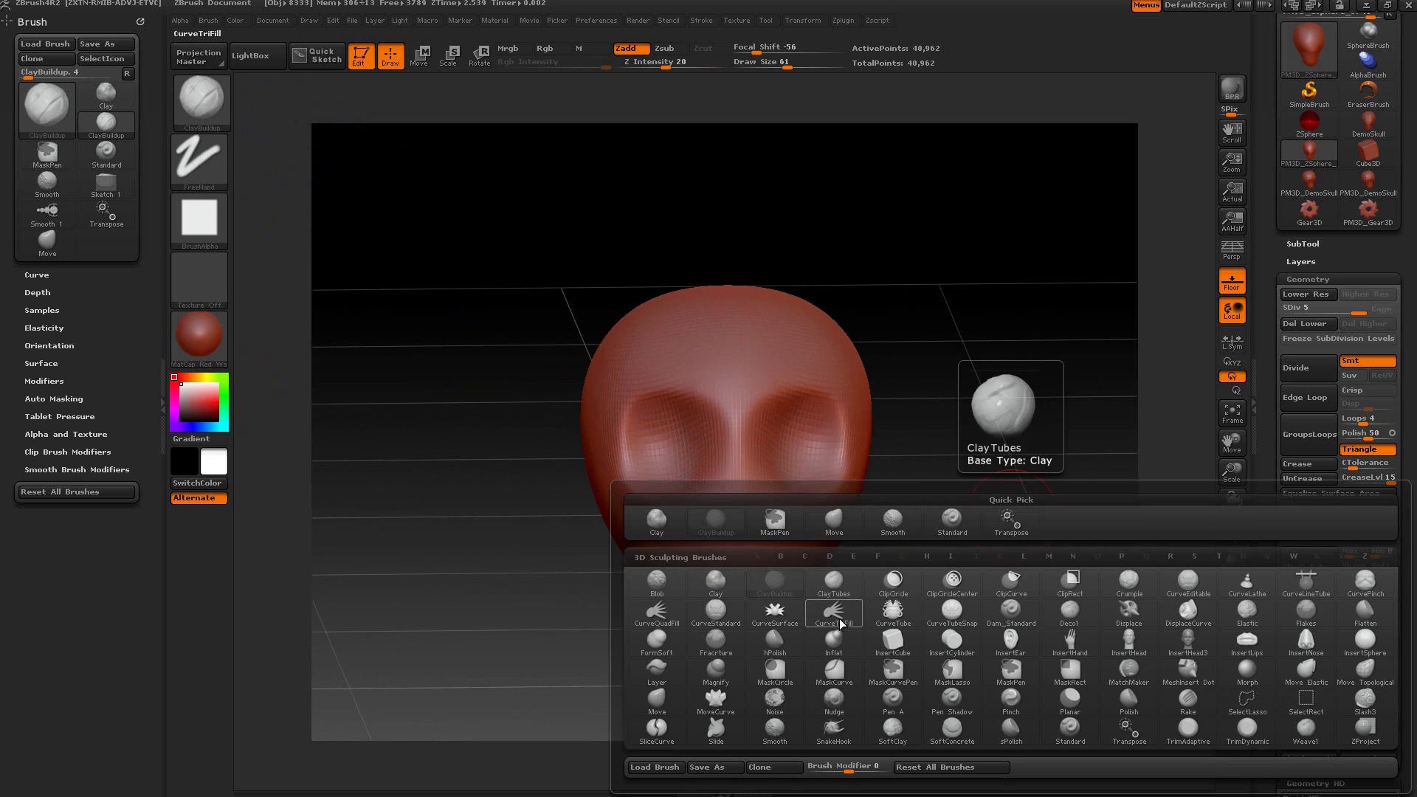
click(211, 98)
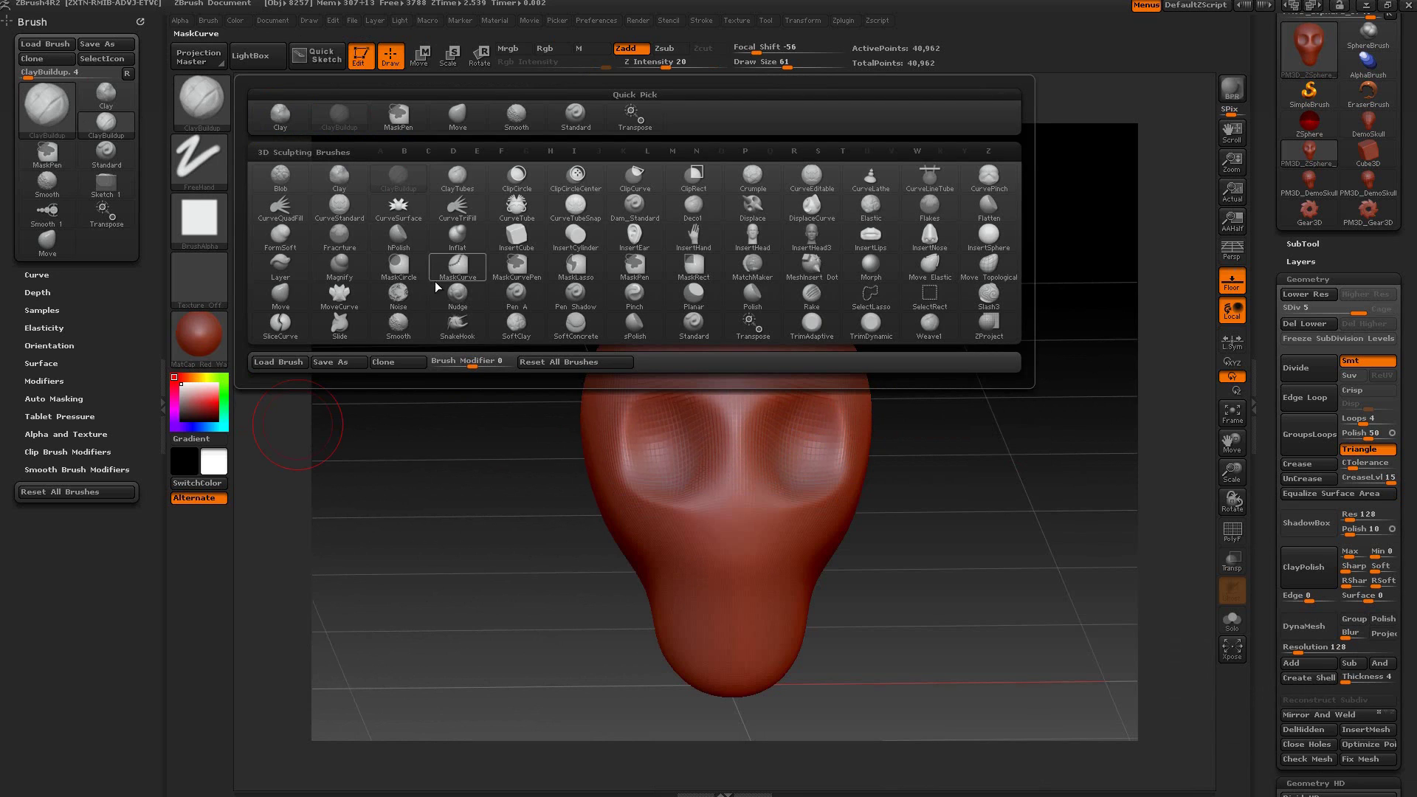
key(m)
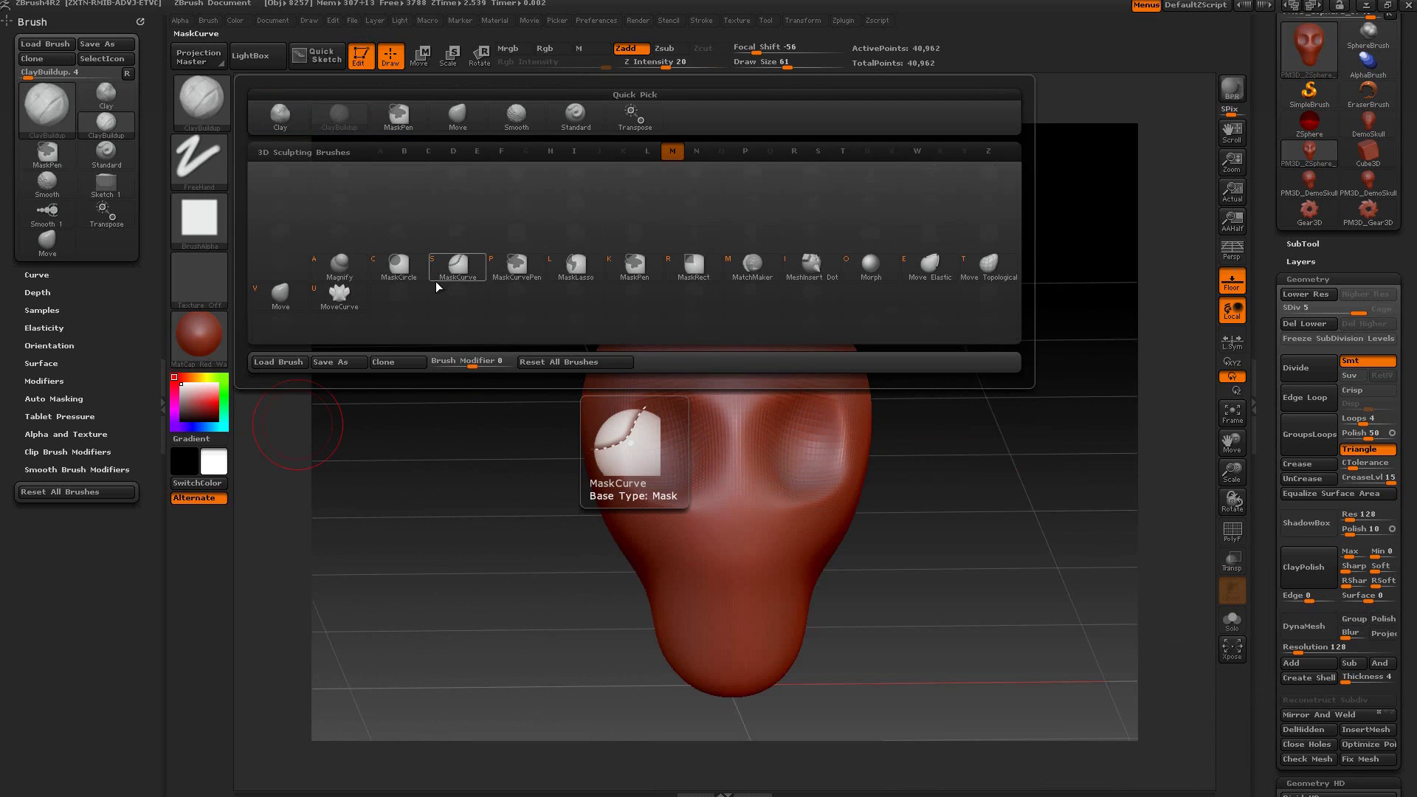
click(281, 298)
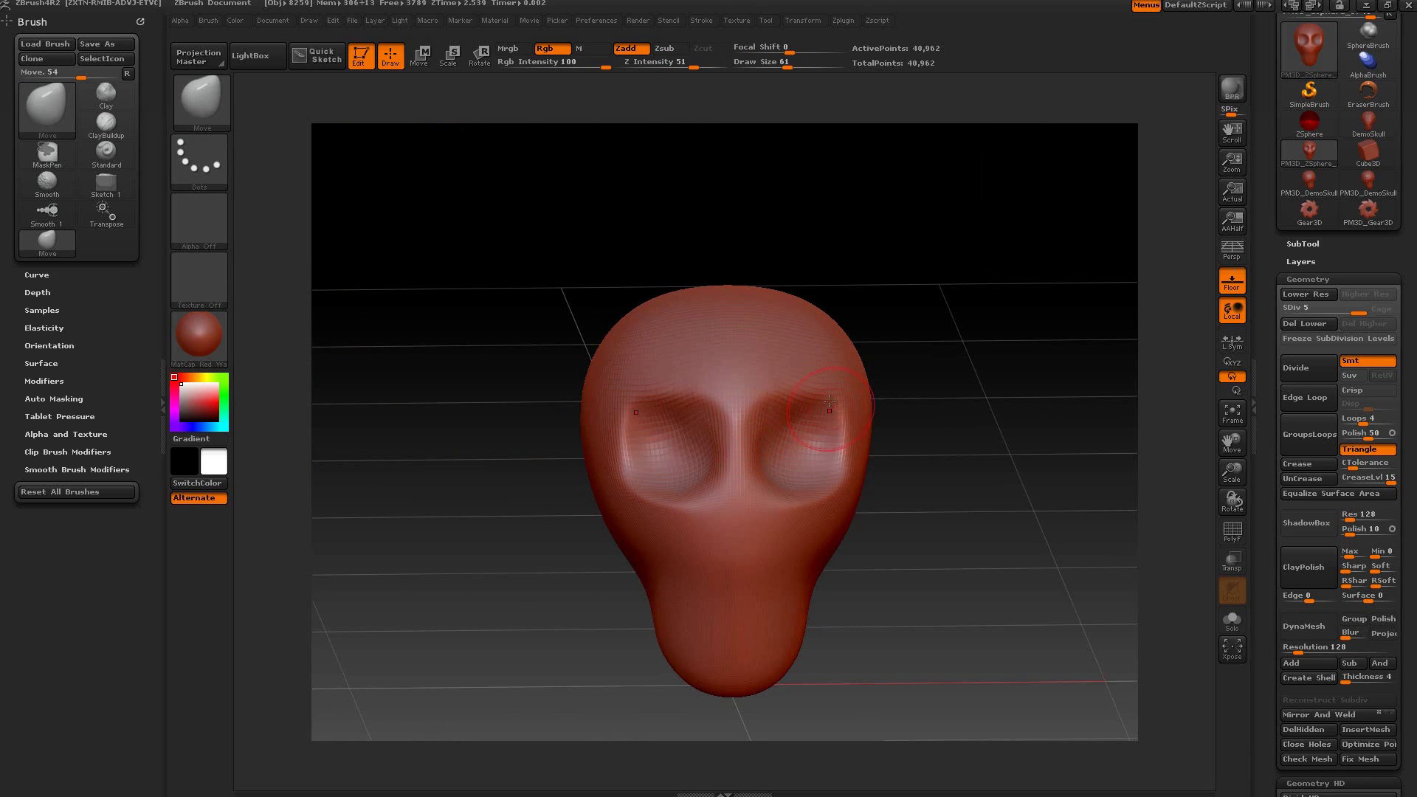
drag(993, 502, 961, 459)
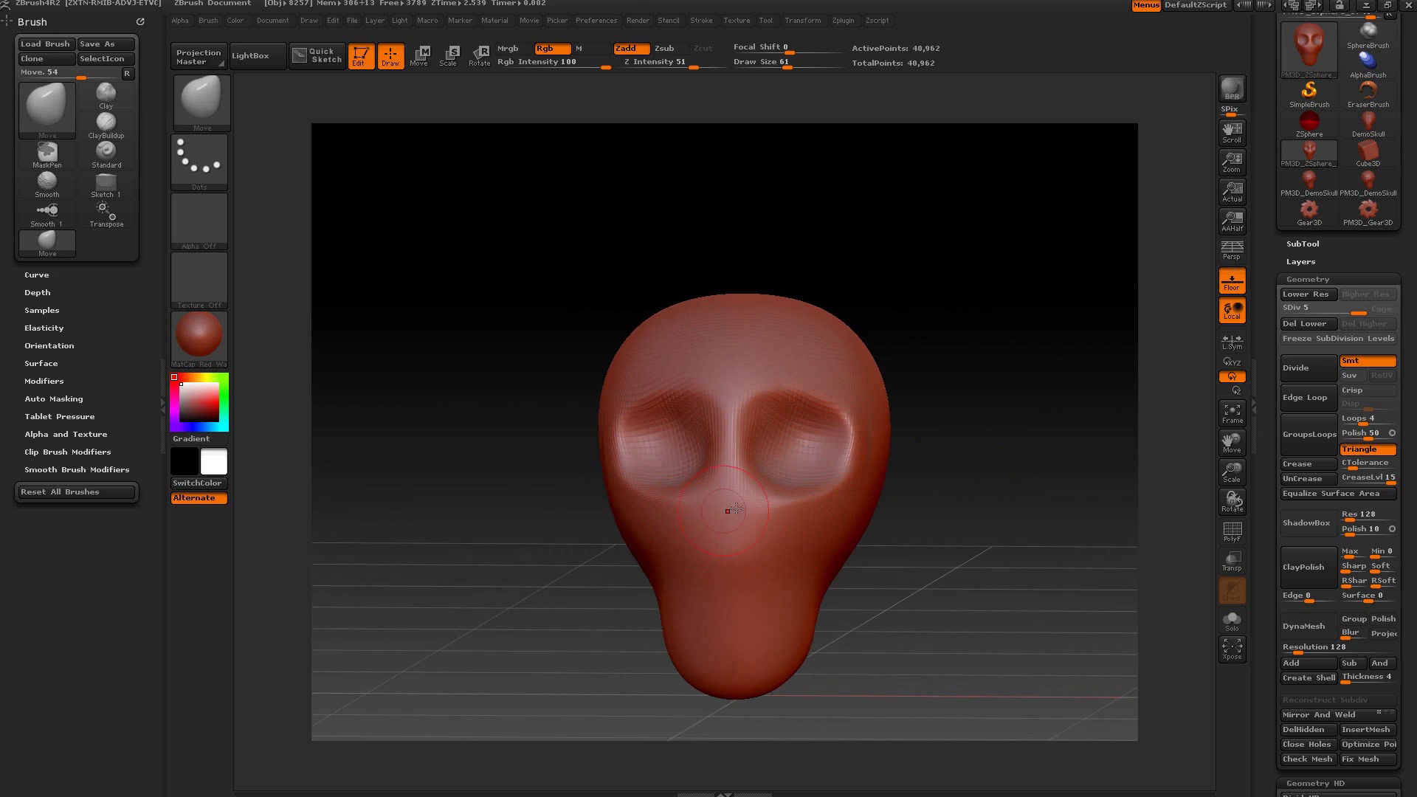
drag(874, 434, 832, 490)
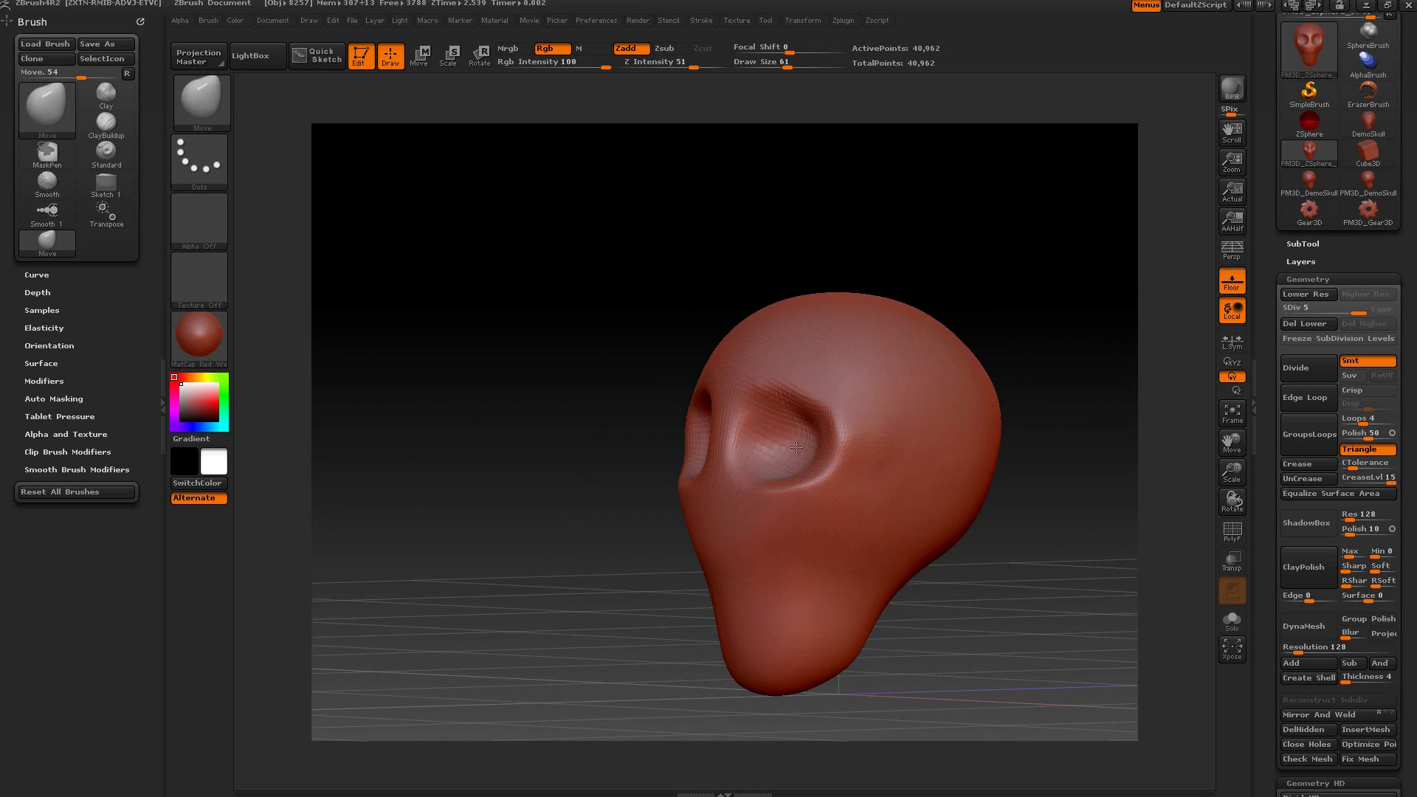
drag(1009, 564, 894, 533)
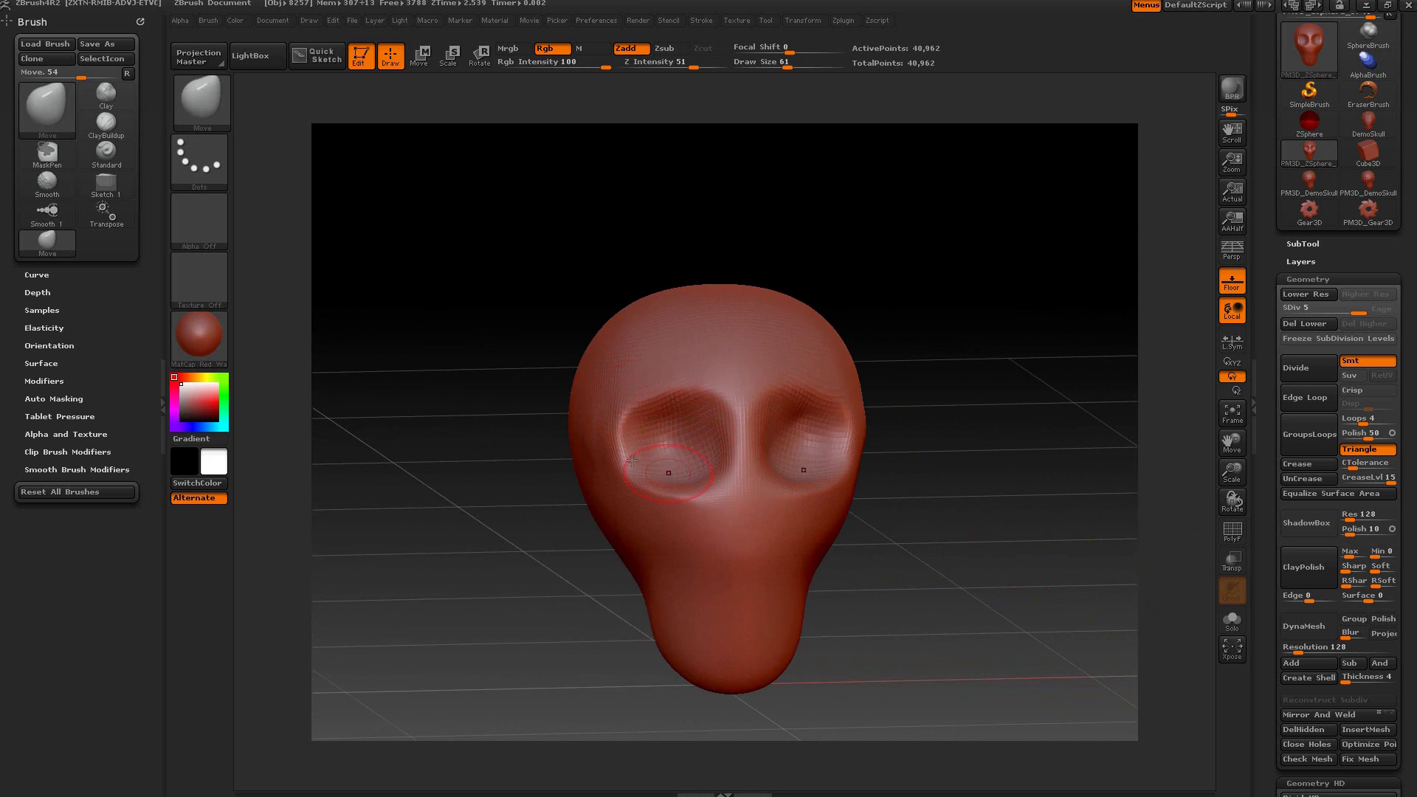
Step: Set the draw size to 37, mask both eye sockets and invert the mask so only the sockets are unmasked
mouse_move(977, 593)
mouse_down()
mouse_move(921, 607)
mouse_move(979, 563)
mouse_up()
mouse_move(791, 446)
ctrl+mouse_down()
mouse_move(808, 458)
mouse_move(795, 432)
mouse_move(776, 448)
mouse_move(847, 465)
mouse_move(787, 454)
mouse_move(815, 438)
mouse_move(782, 421)
mouse_move(824, 445)
mouse_move(800, 443)
ctrl+mouse_up()
key(ctrl+z)
key(space)
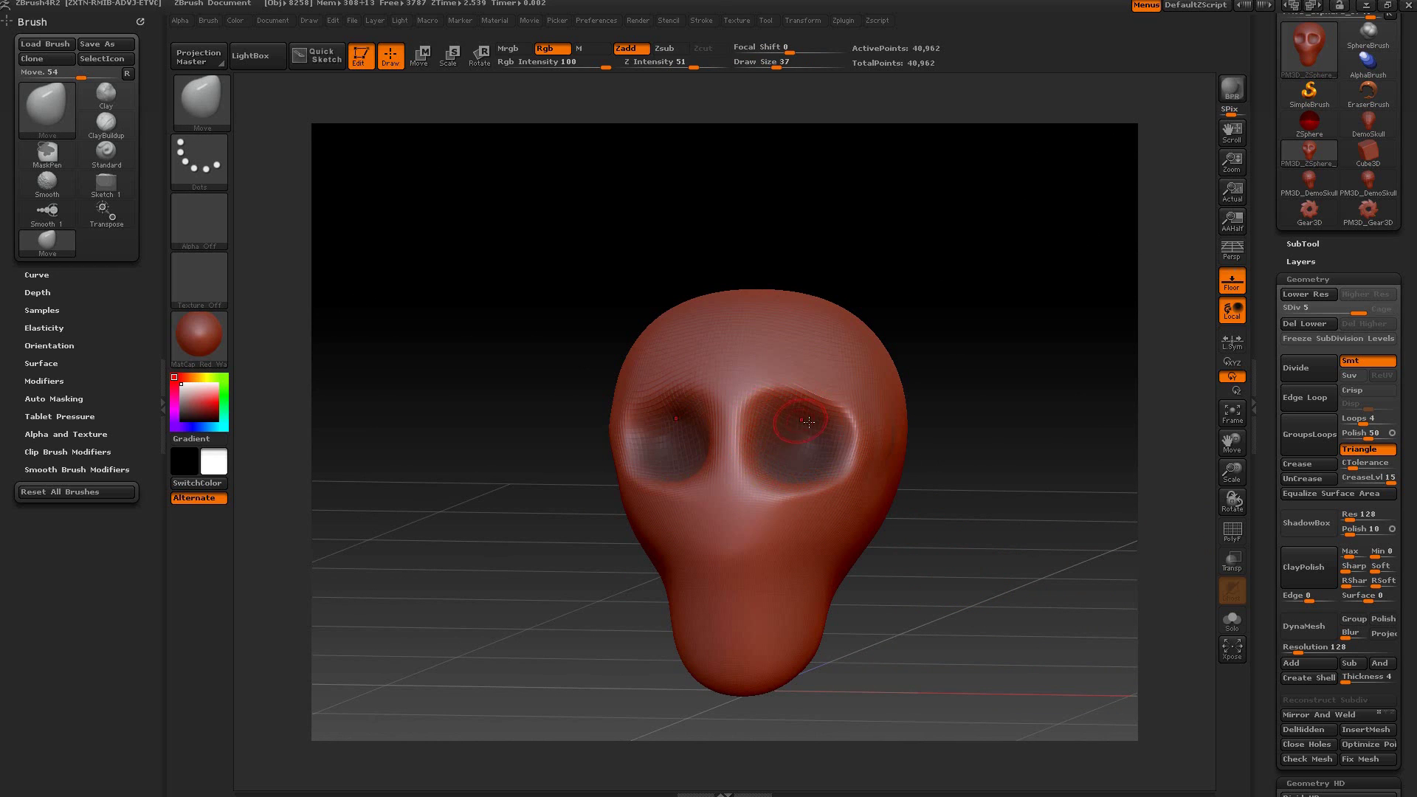
key(ctrl)
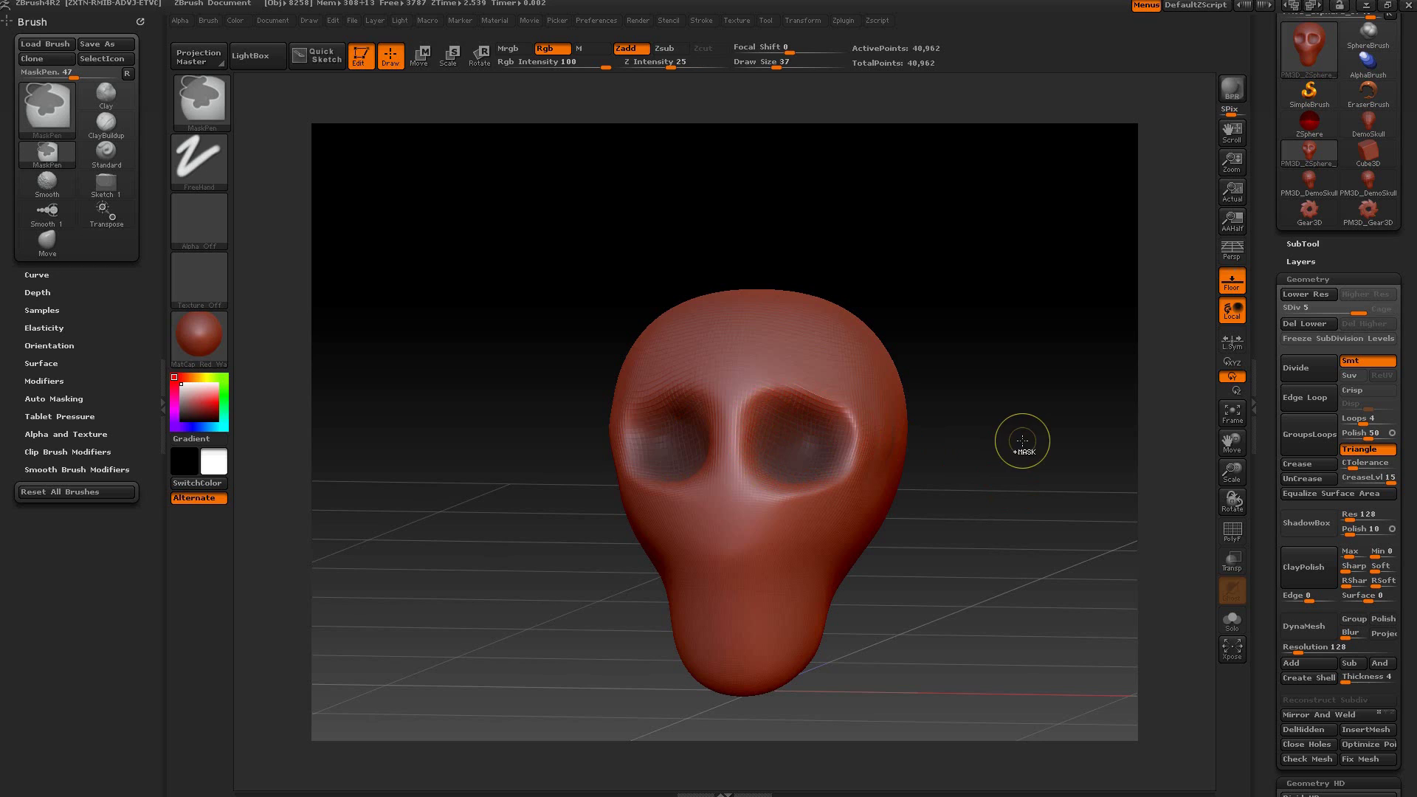
ctrl+click(1004, 402)
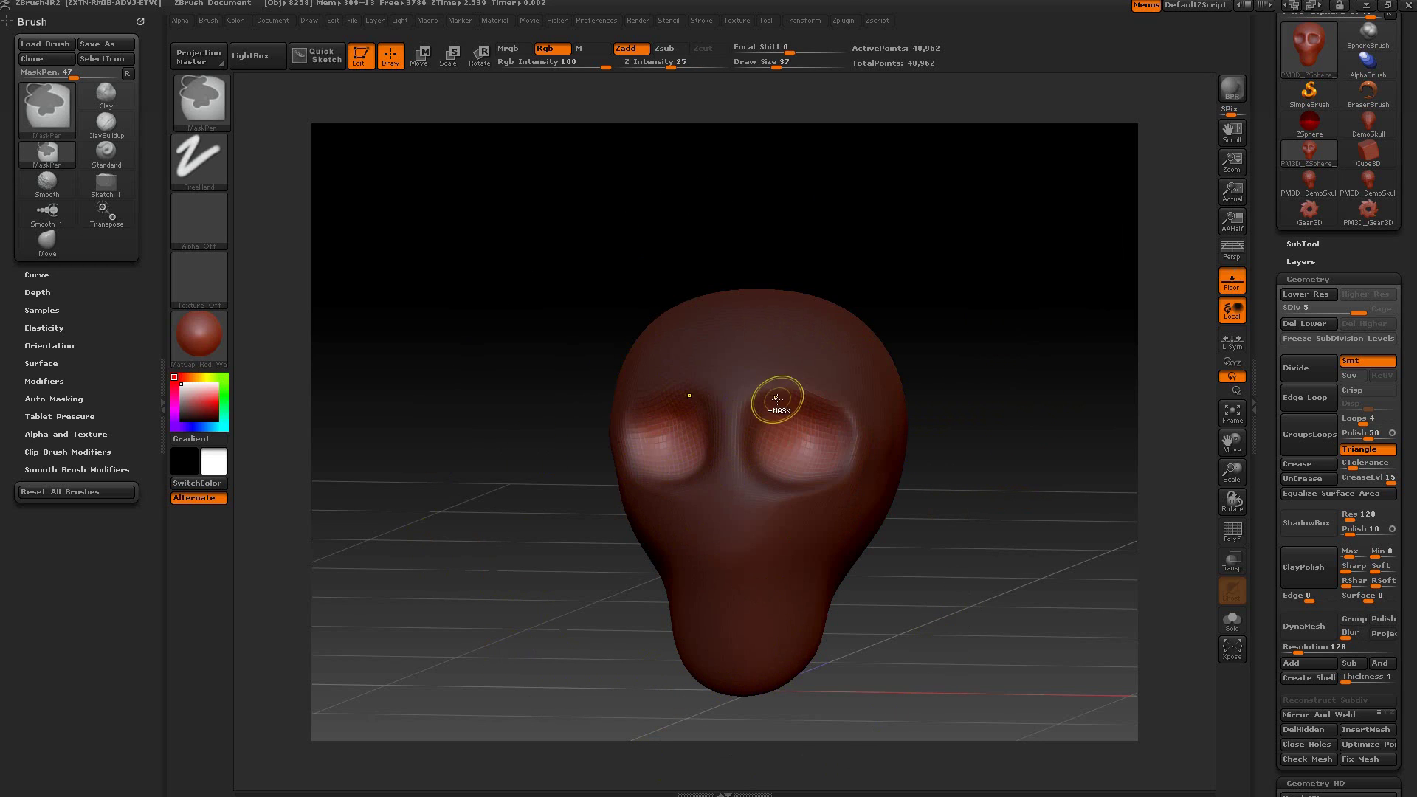
Step: In side view, draw a Transpose Move line outward from the eye socket and try shifting the unmasked sockets with it
drag(915, 332, 927, 282)
key(w)
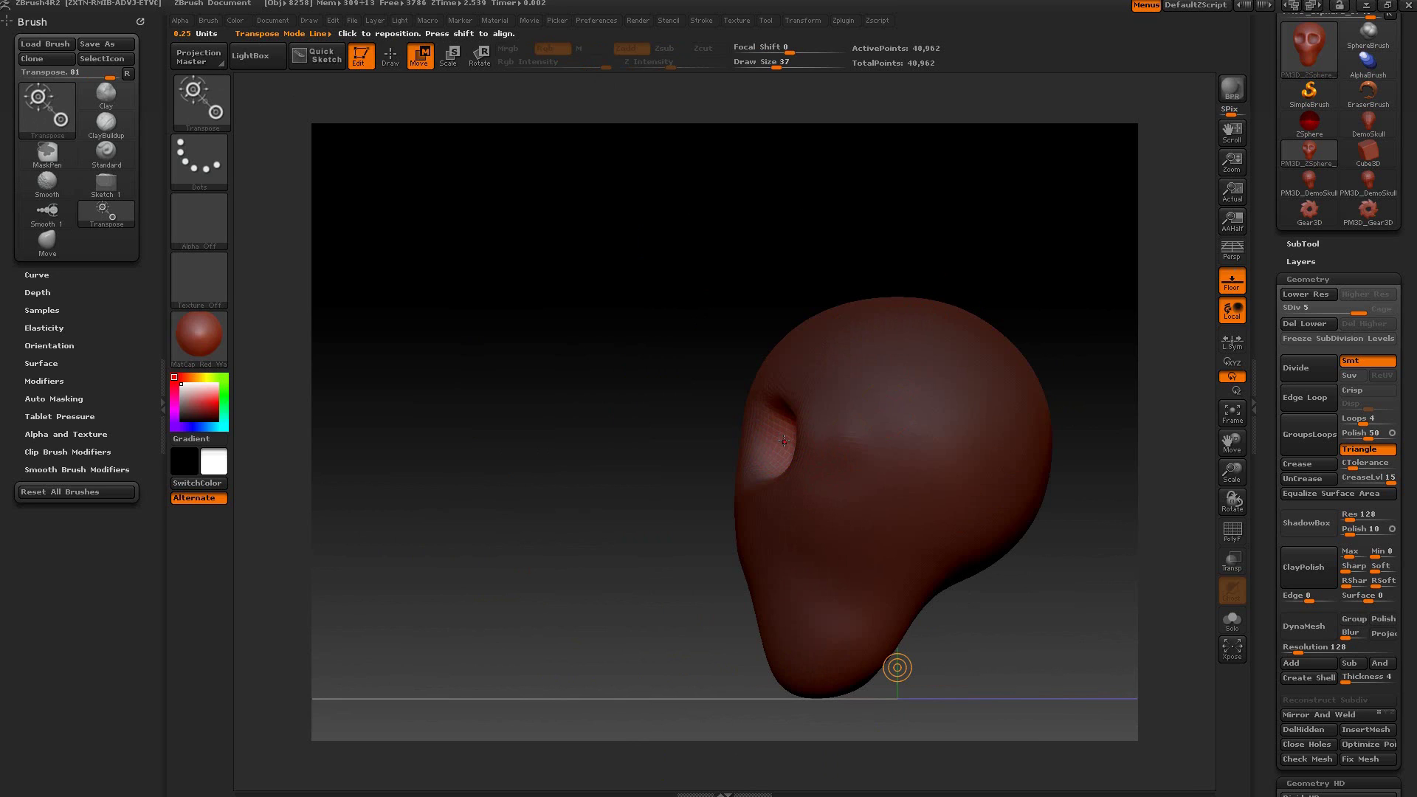
mouse_move(784, 440)
mouse_down()
mouse_move(494, 440)
mouse_move(545, 435)
mouse_move(528, 441)
mouse_up()
drag(514, 369, 572, 344)
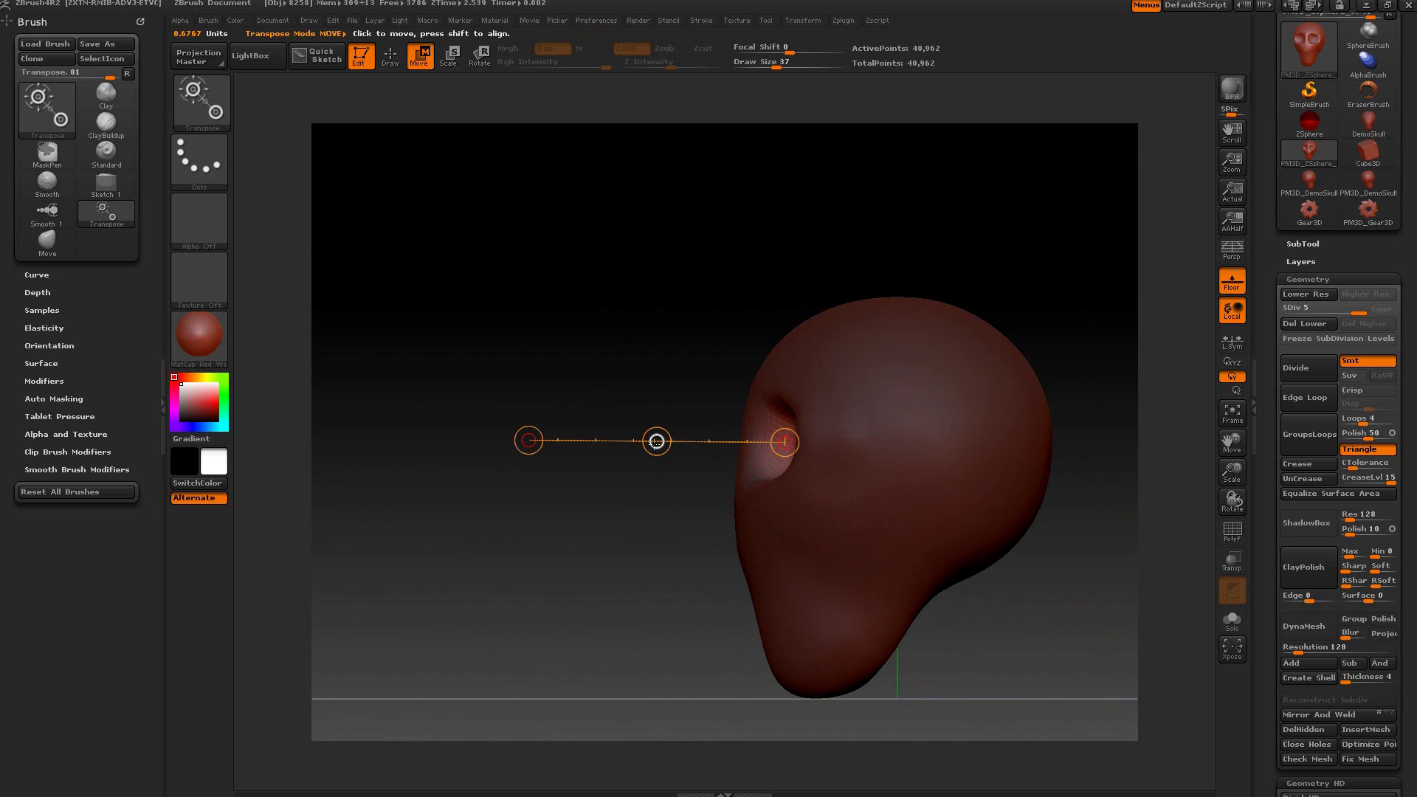
mouse_move(657, 441)
mouse_down()
mouse_move(617, 437)
mouse_move(676, 436)
mouse_up()
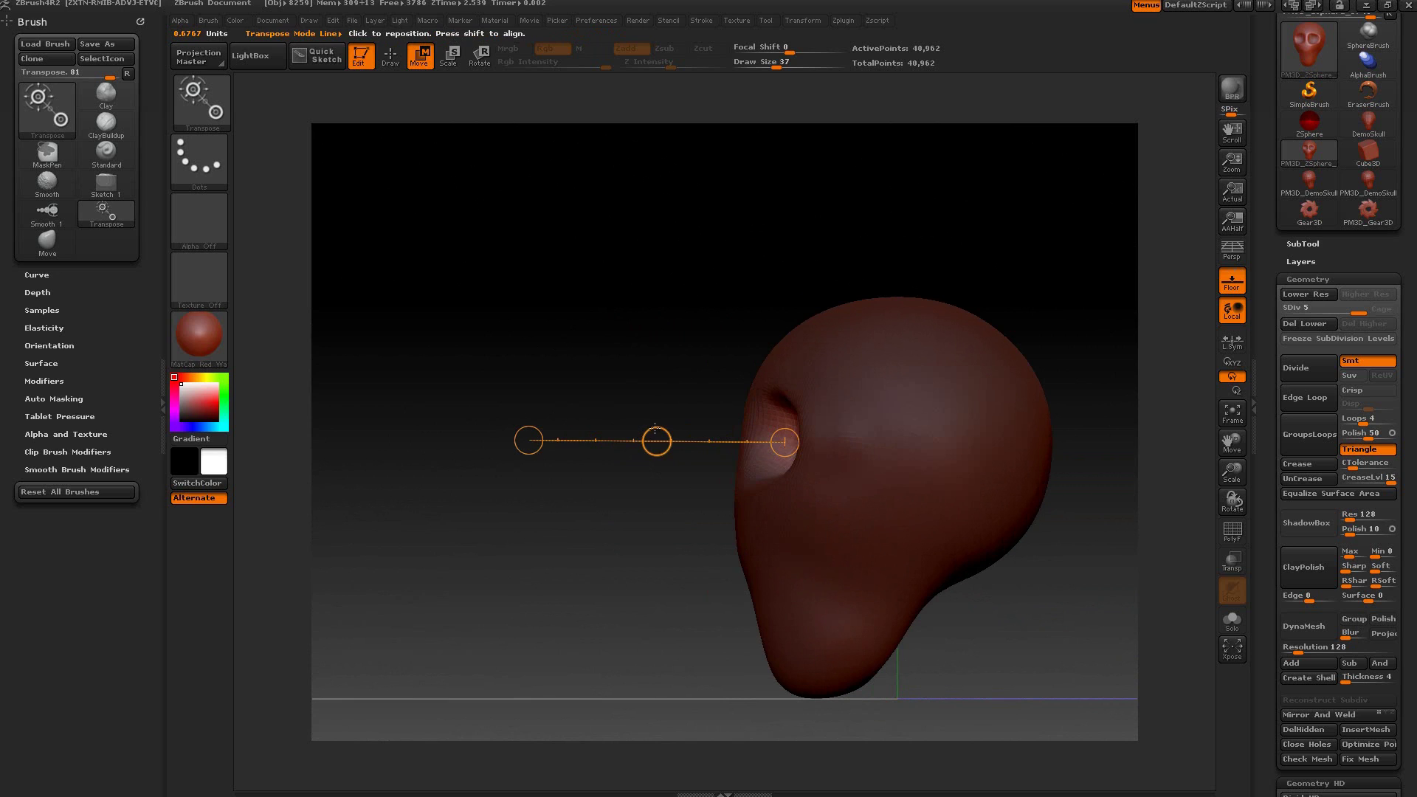
mouse_move(655, 429)
mouse_down()
mouse_move(608, 420)
mouse_move(653, 419)
mouse_move(612, 428)
mouse_move(655, 431)
mouse_up()
Step: Try rotating the unmasked eye sockets around a new Transpose Rotate line, undo each rotation and return to Transpose Move
key(ctrl)
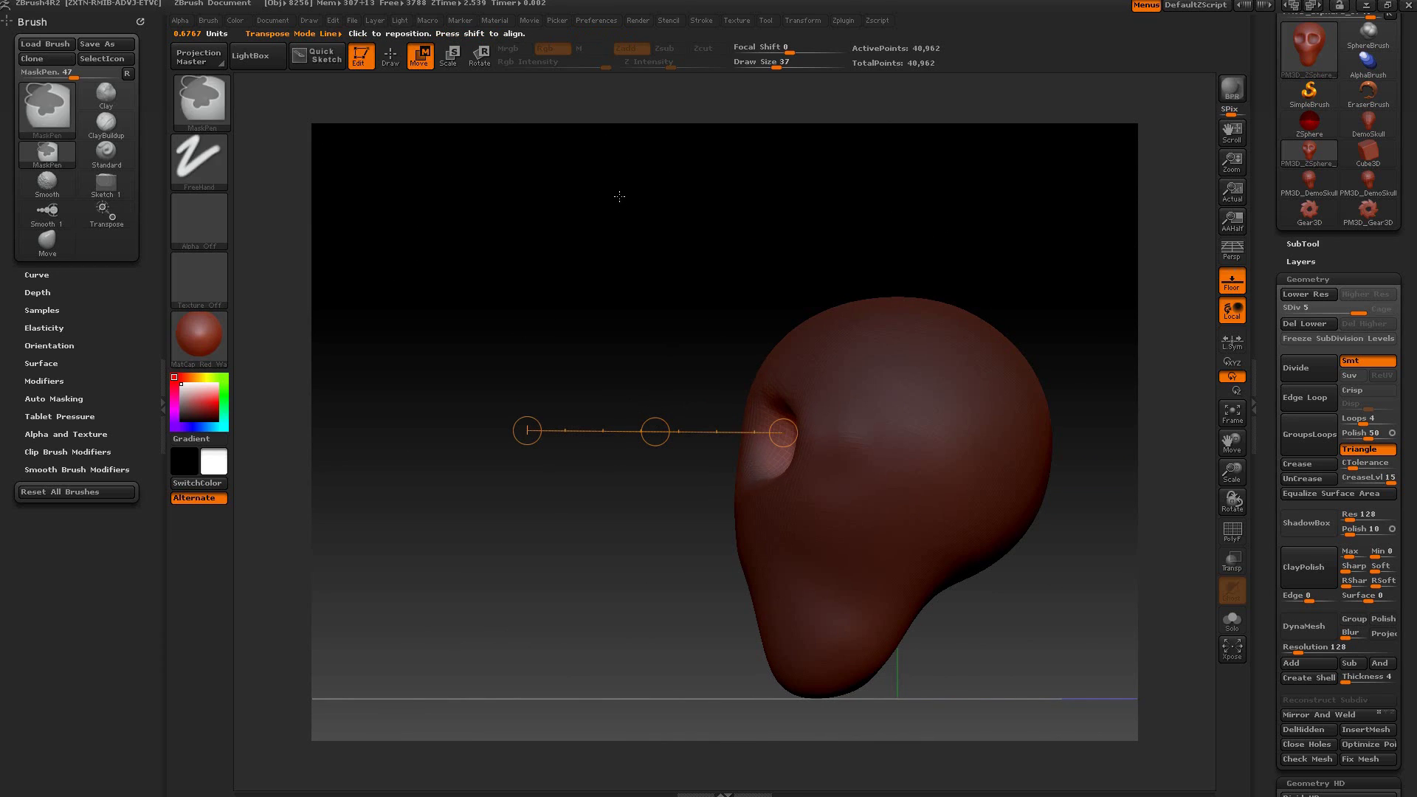
click(484, 57)
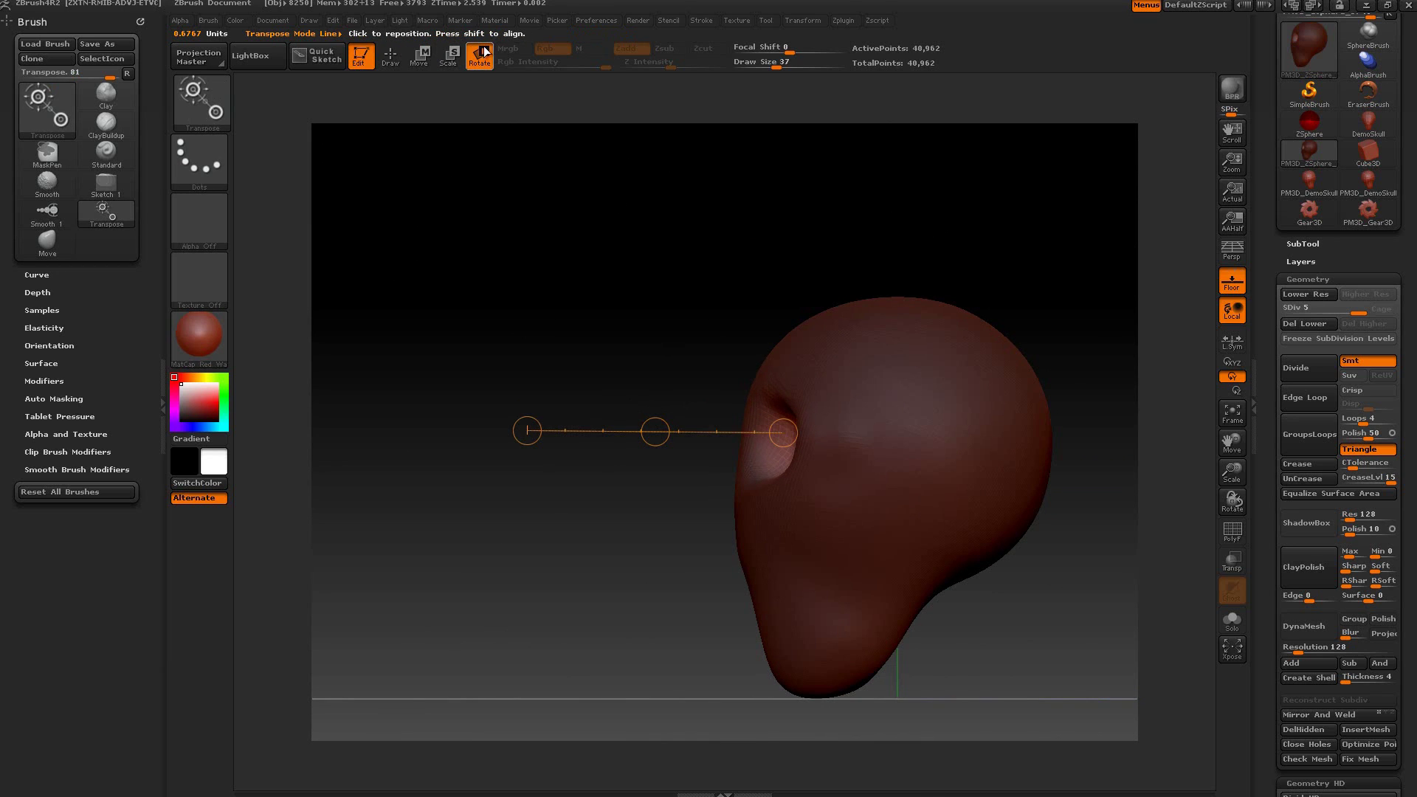
mouse_move(798, 460)
mouse_down()
mouse_move(562, 462)
mouse_move(579, 467)
mouse_move(576, 441)
mouse_move(573, 459)
mouse_up()
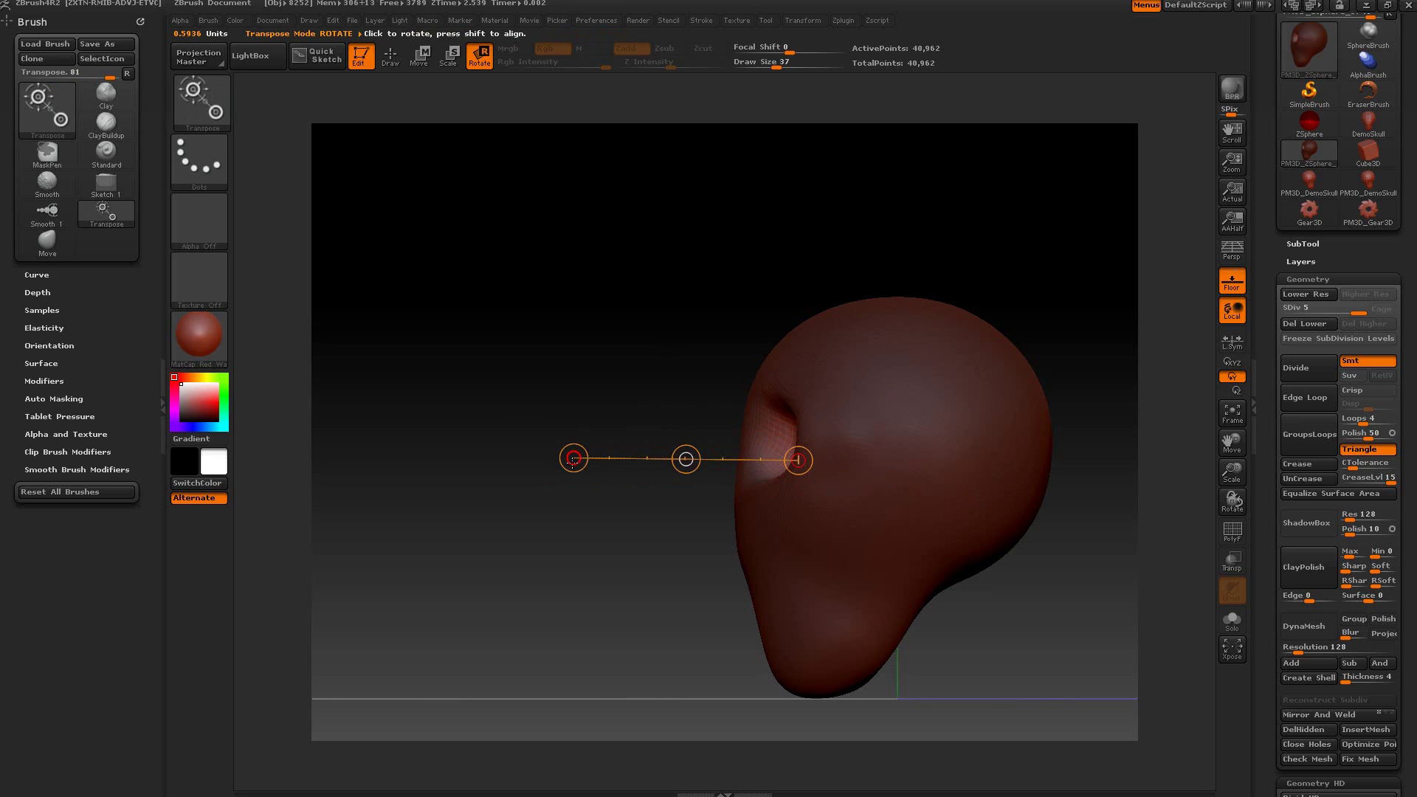
drag(573, 463, 652, 579)
key(ctrl+z)
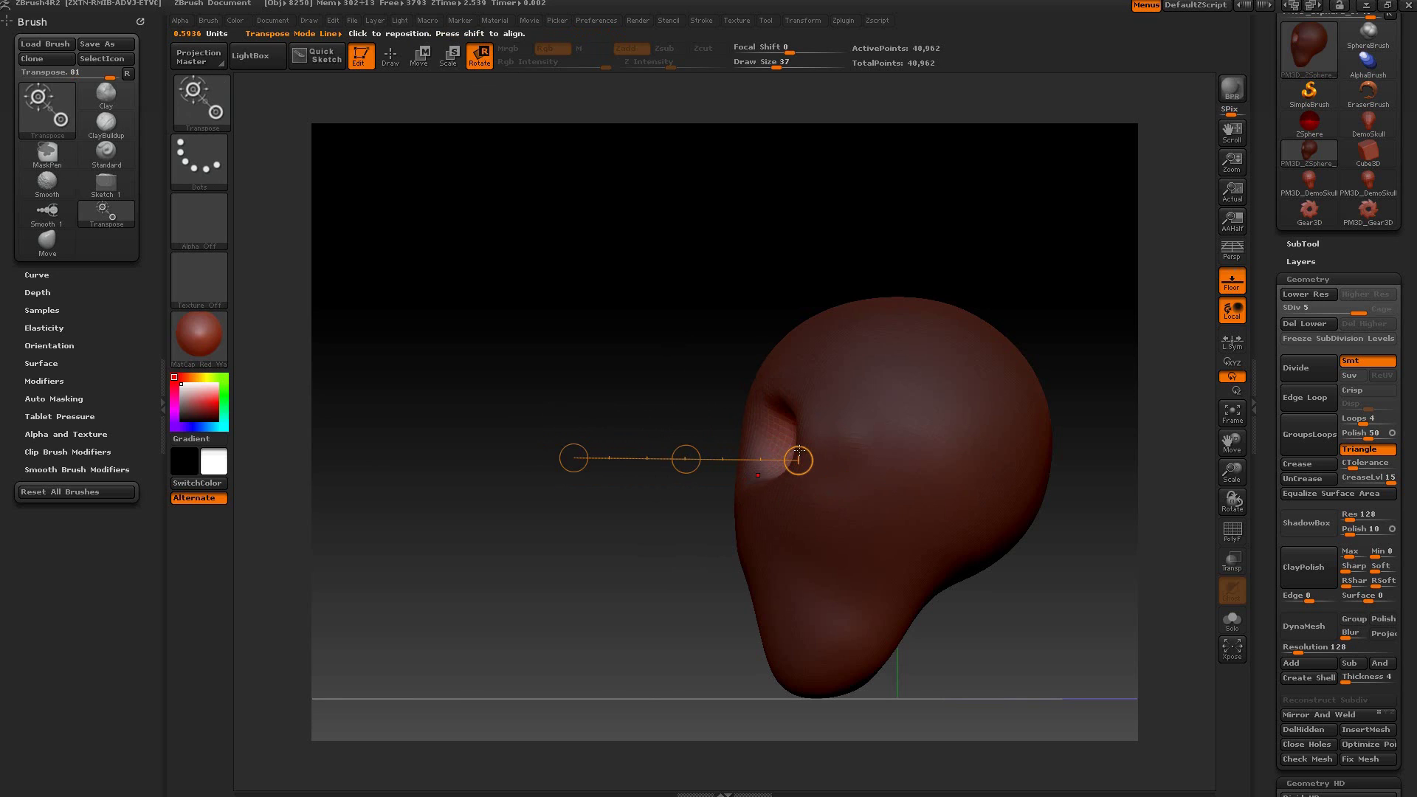
drag(799, 460, 700, 516)
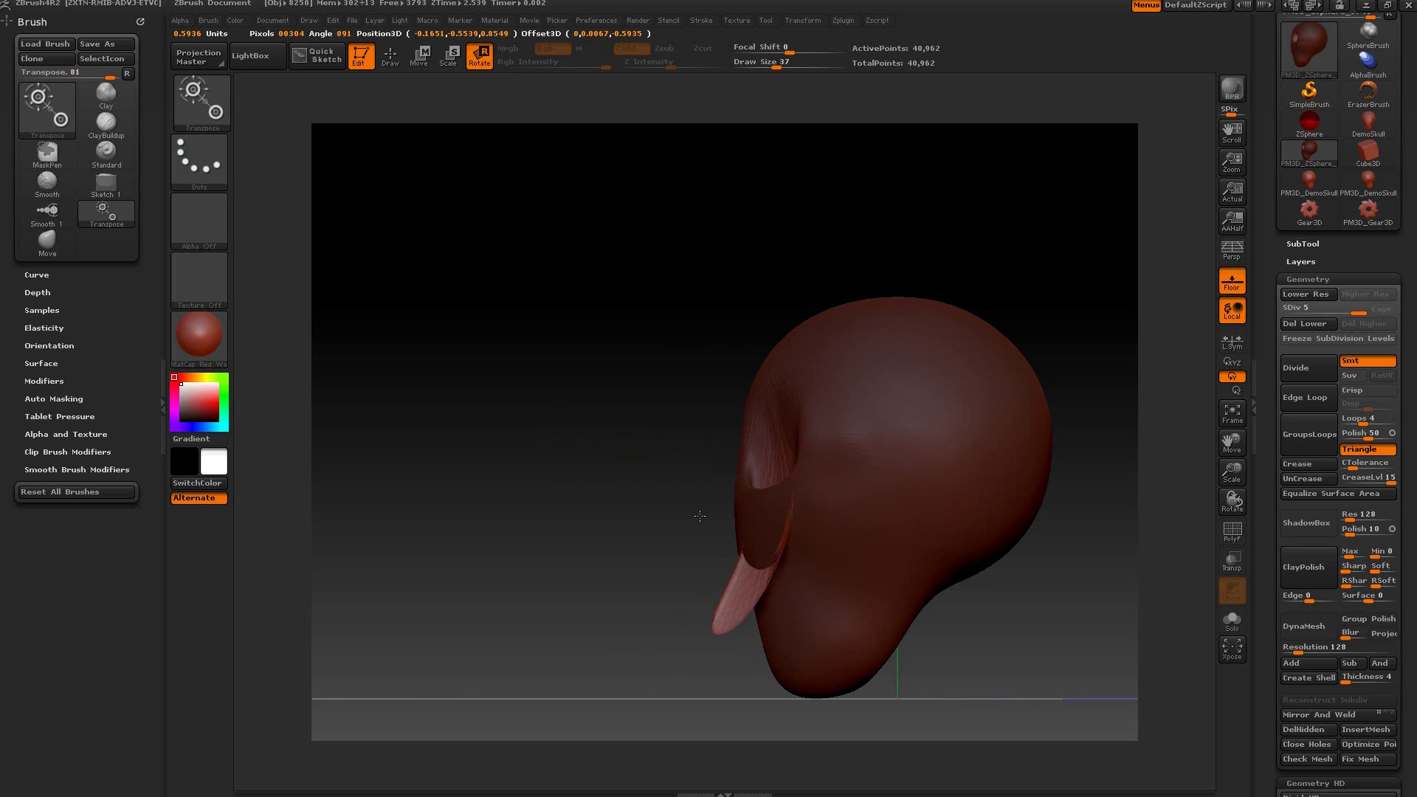
key(ctrl+z)
key(w)
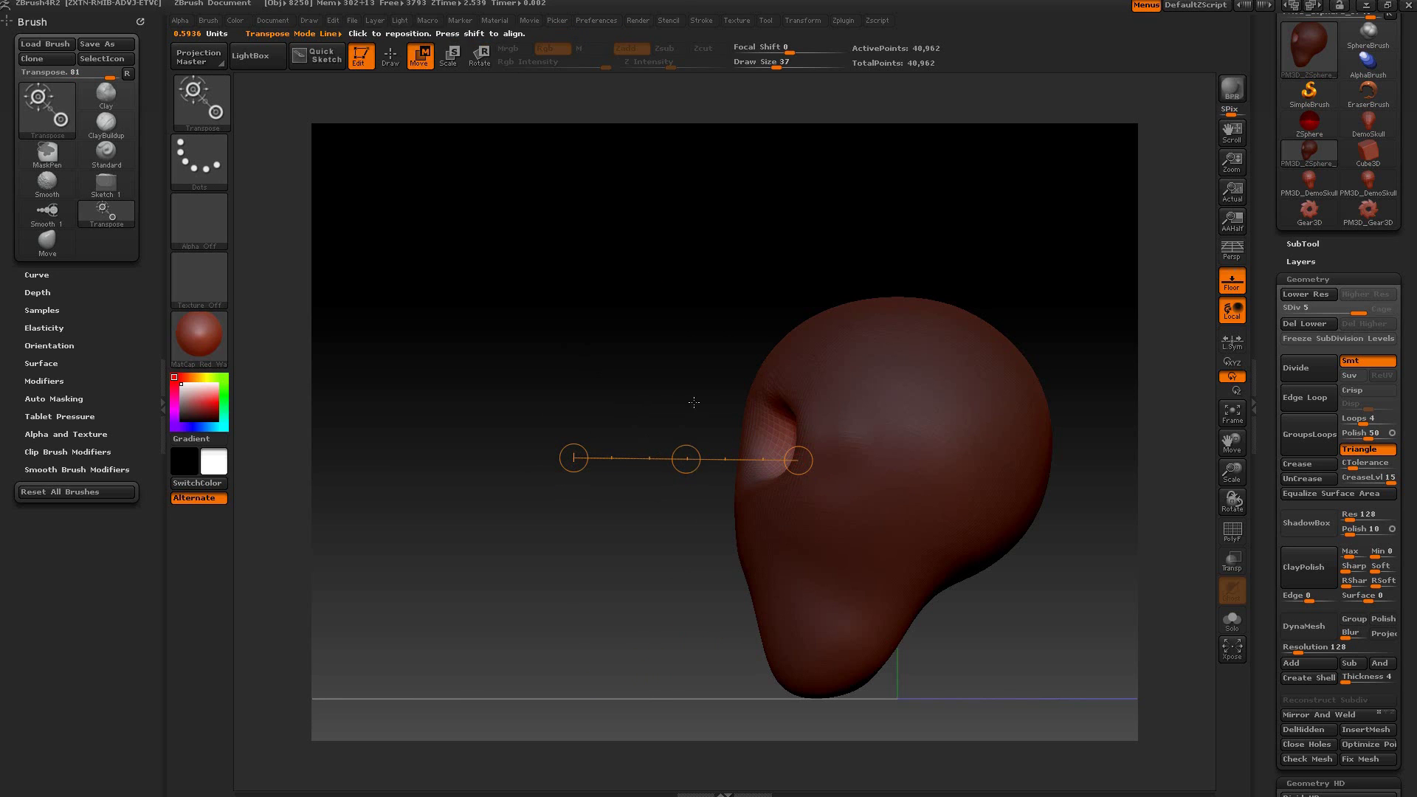
Step: Clear the mask from the head and return to Draw mode with the Move brush
drag(694, 403, 736, 327)
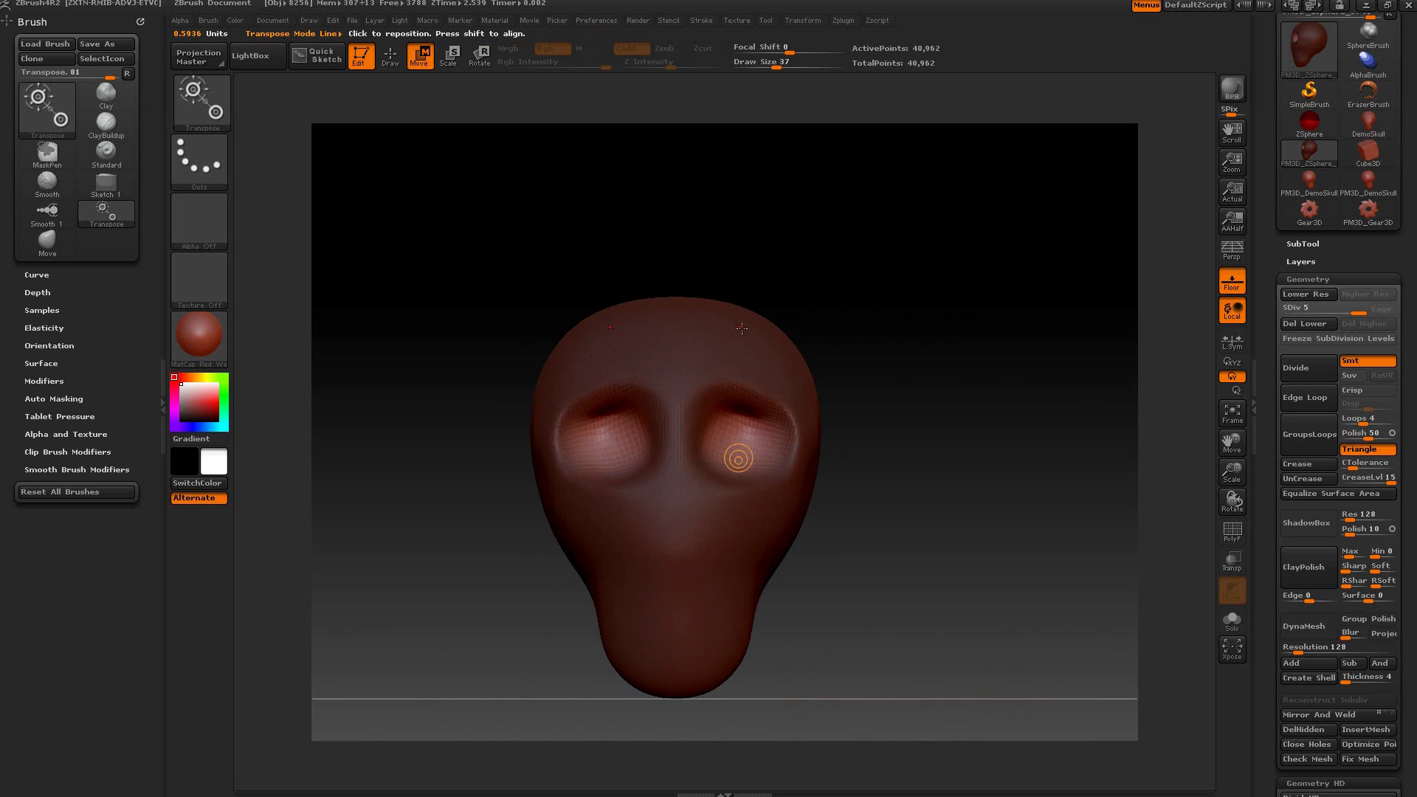
drag(738, 460, 613, 458)
mouse_move(901, 323)
ctrl+mouse_down()
mouse_move(1053, 544)
mouse_move(1022, 414)
mouse_move(834, 411)
ctrl+mouse_up()
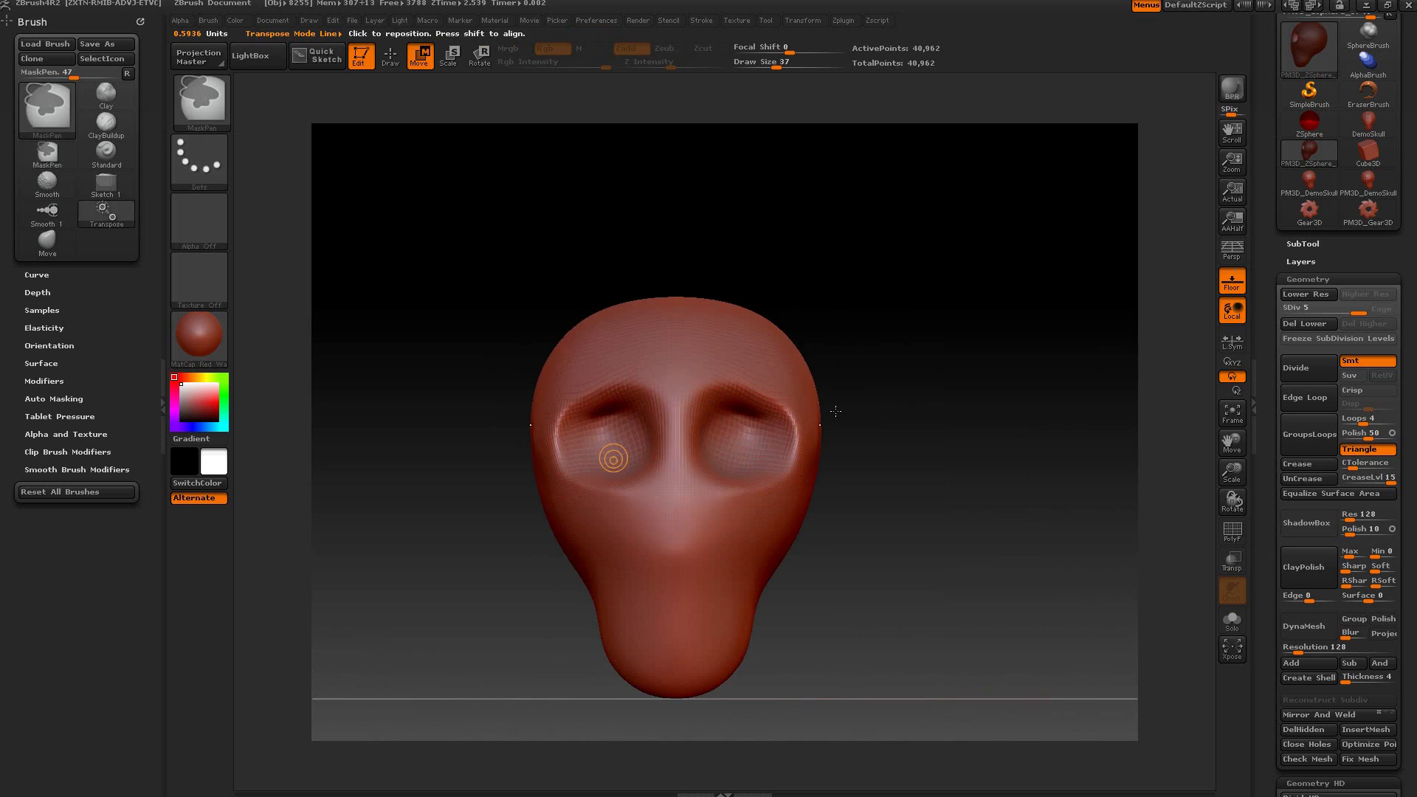
click(391, 55)
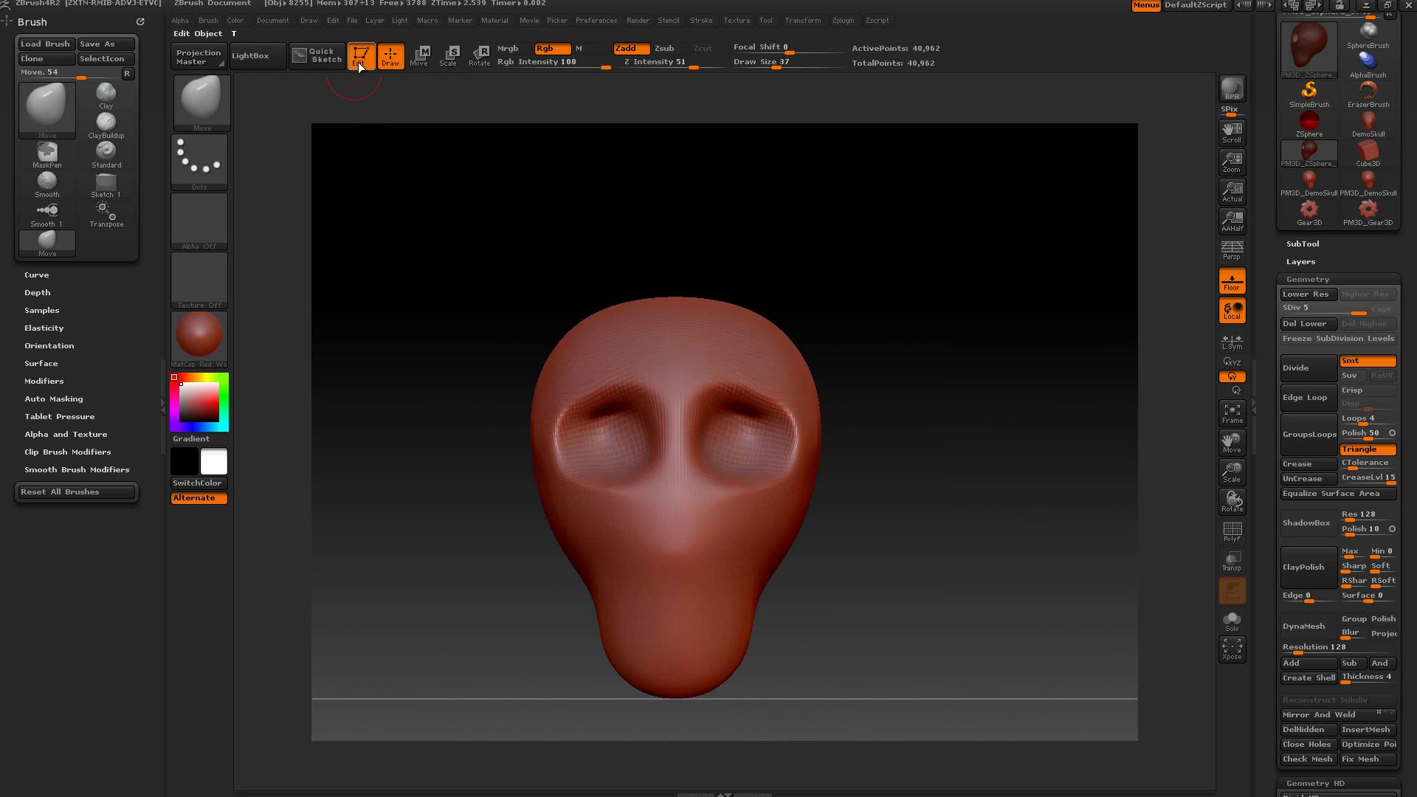
click(418, 57)
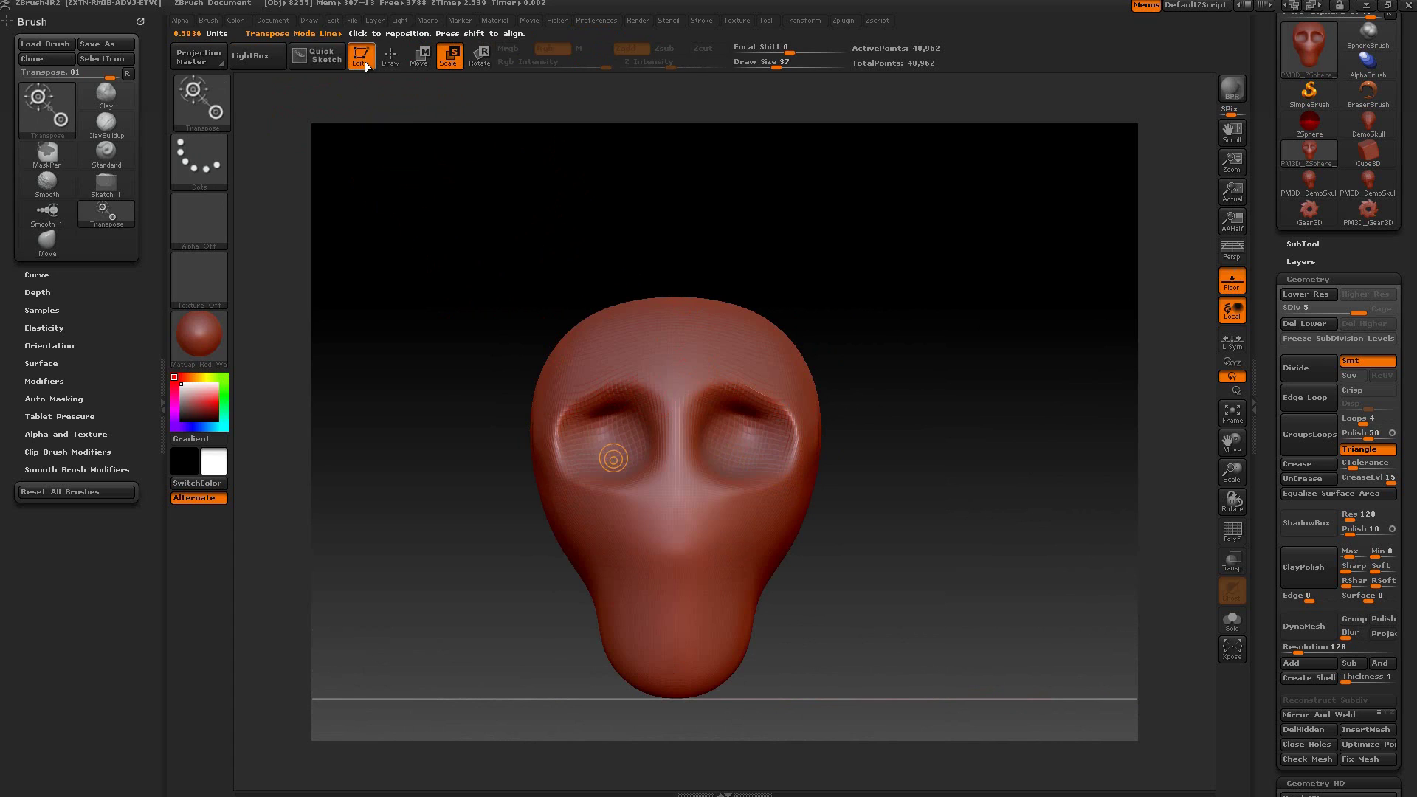
key(q)
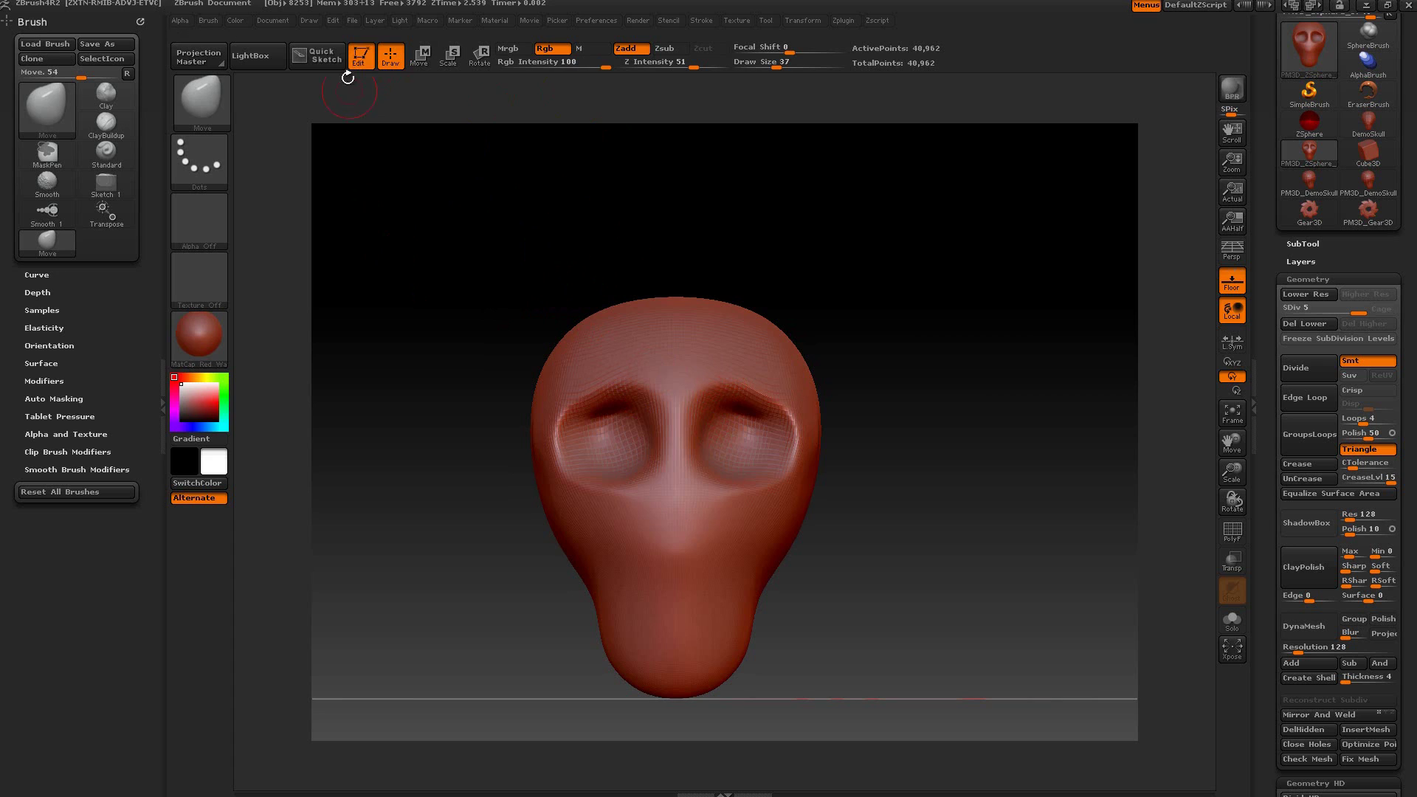
Step: Set the Move brush's draw size to 92 and push in the cheeks below the eye sockets
key(space)
mouse_move(751, 408)
mouse_down()
mouse_move(775, 408)
mouse_move(737, 410)
mouse_up()
drag(772, 508, 774, 475)
drag(834, 607, 720, 511)
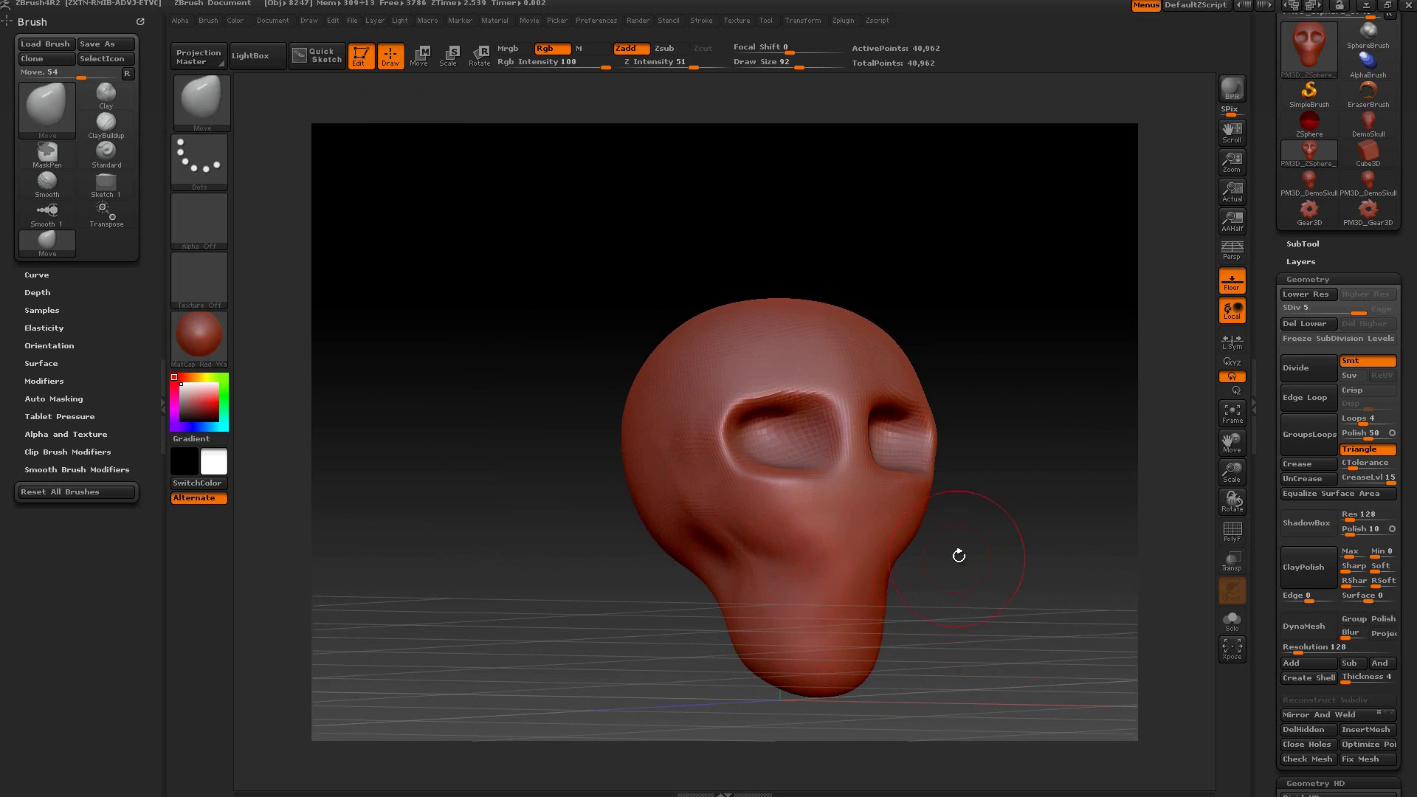
Step: With ClayBuildup at Z intensity 5 and draw size 45, build cheekbone ridges from the eye socket back along the side of the head
drag(959, 555, 1033, 576)
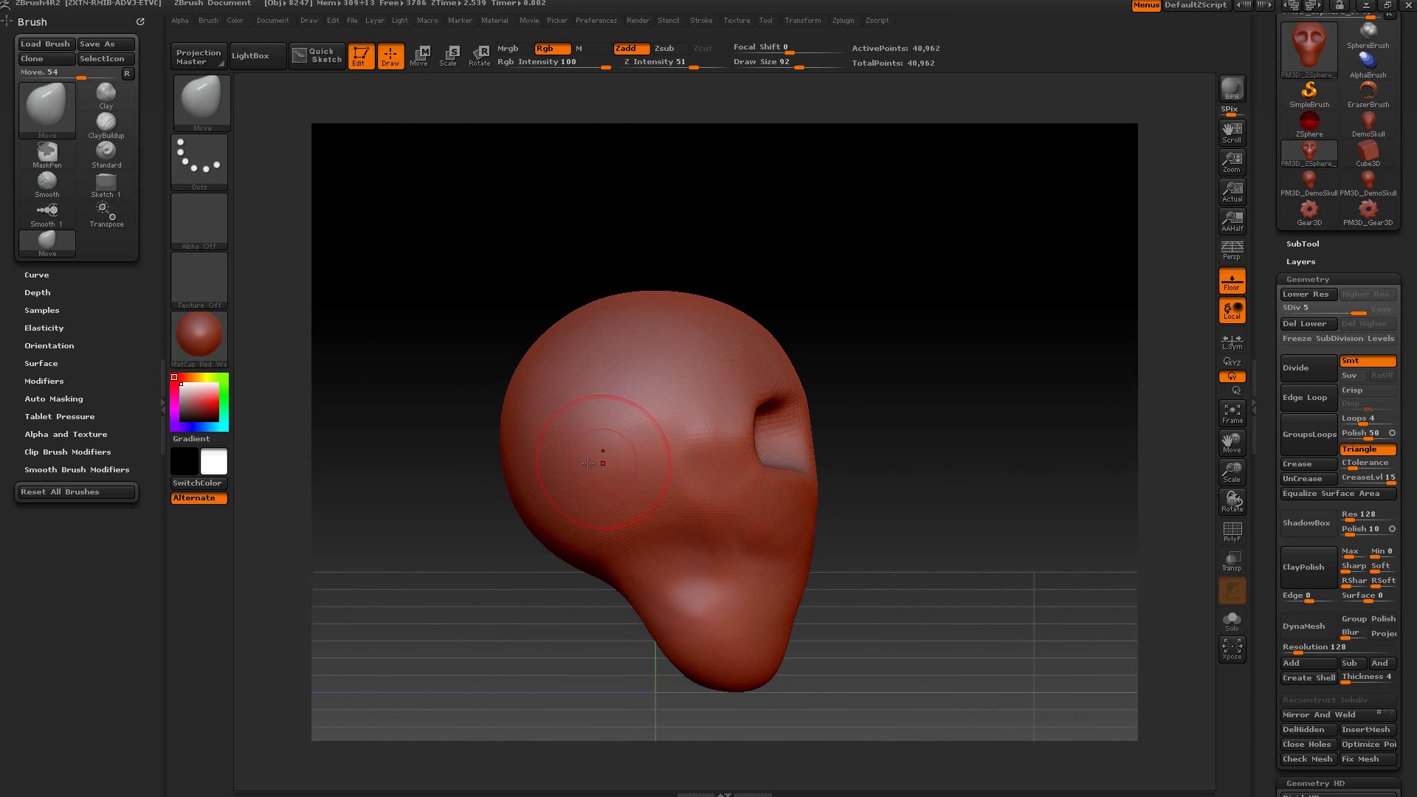
key(b)
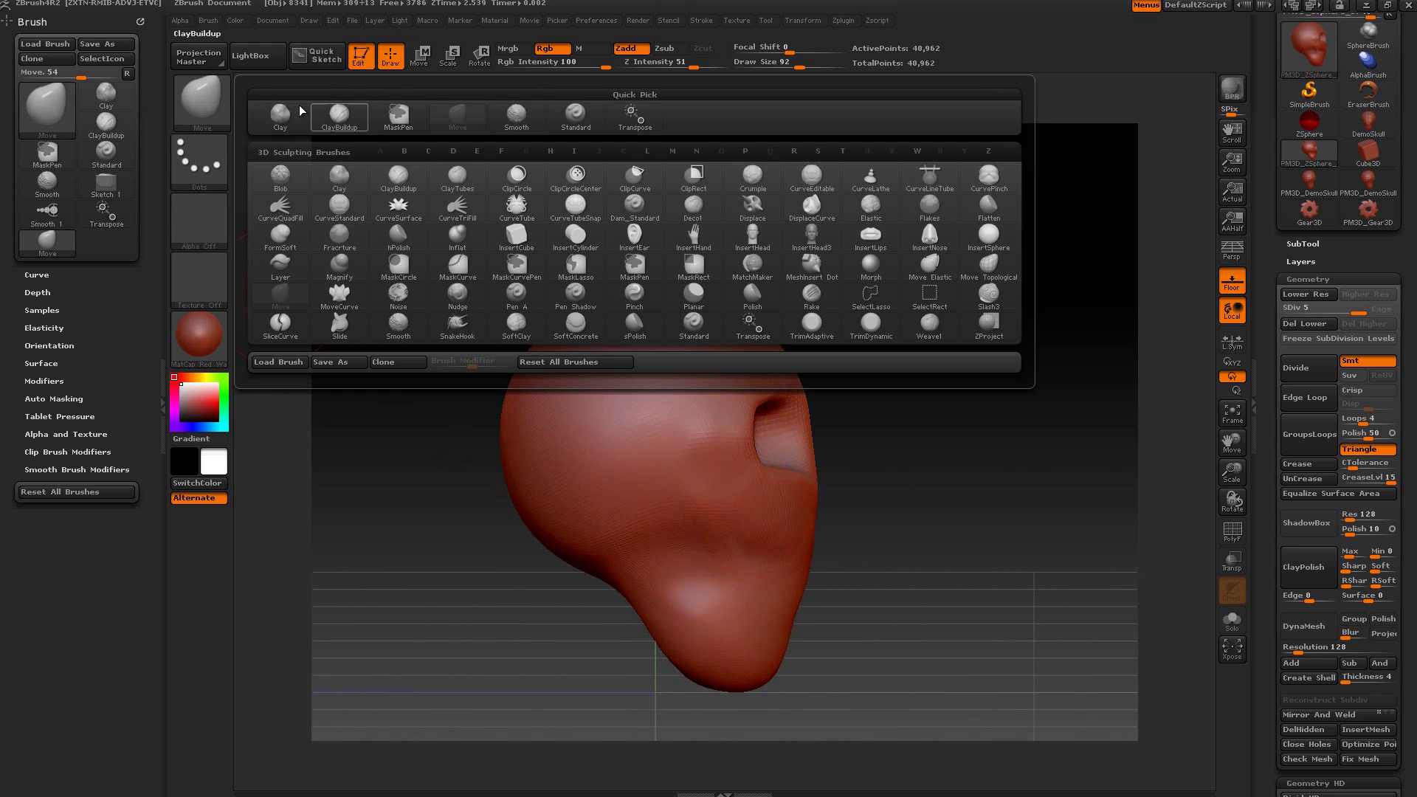
click(338, 117)
key(space)
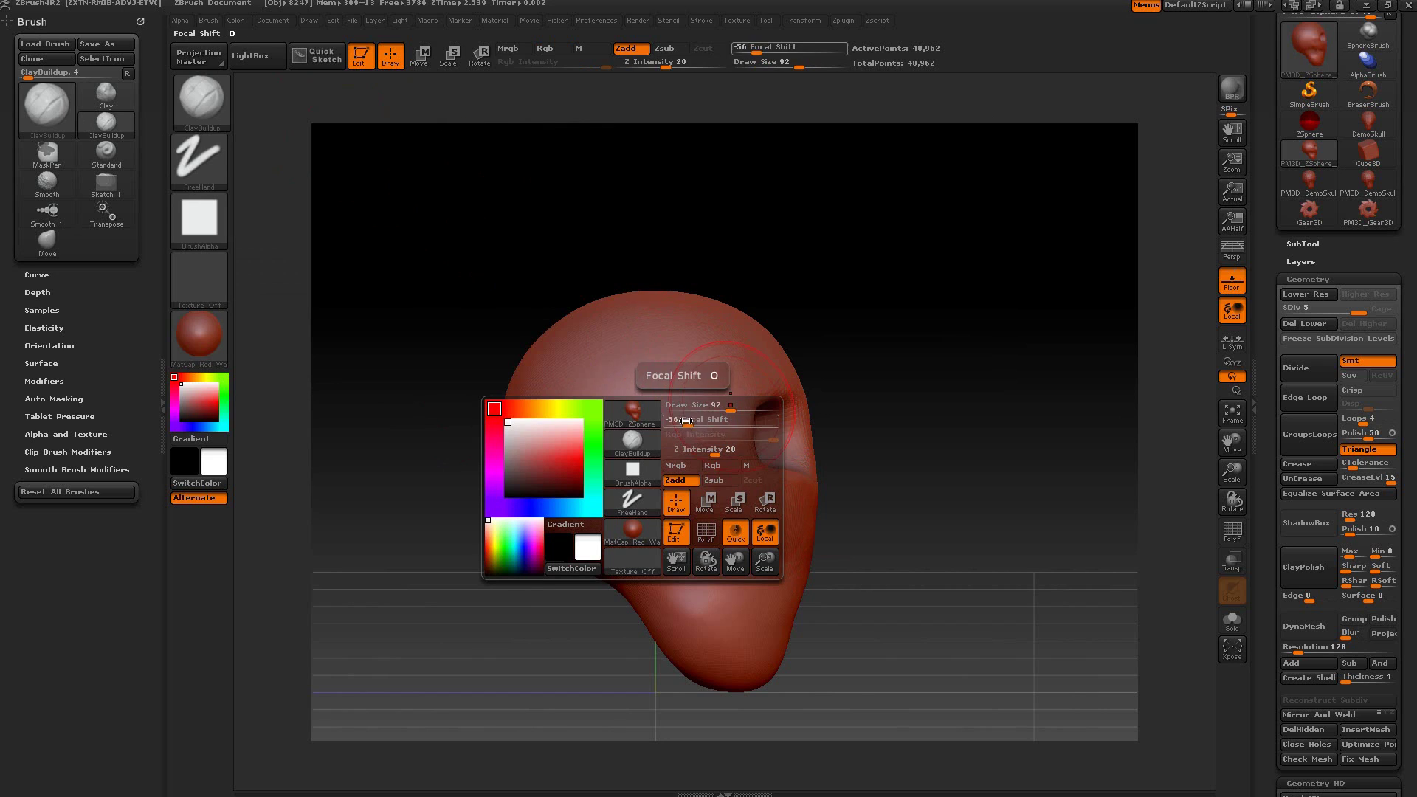
drag(714, 451, 693, 453)
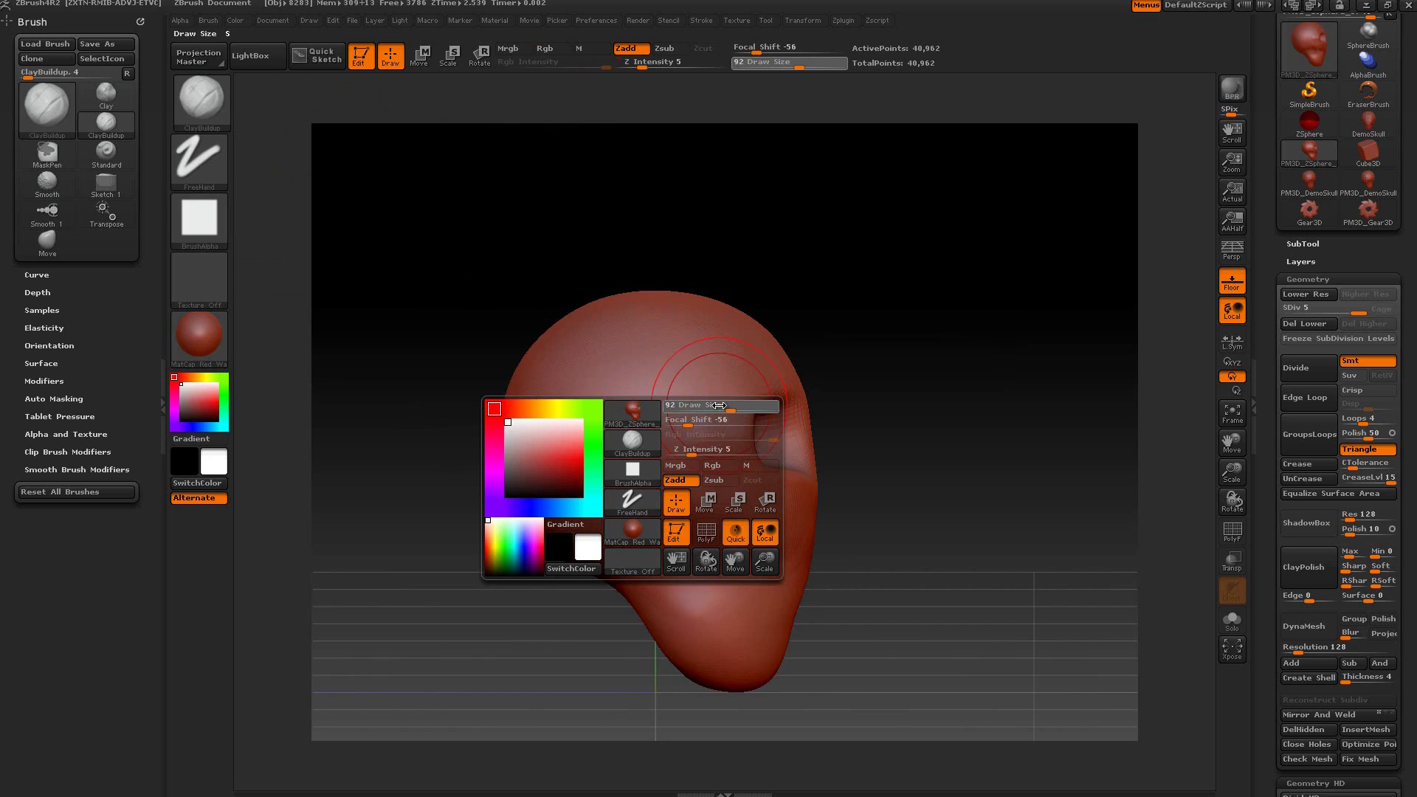
mouse_move(730, 408)
mouse_down()
mouse_move(621, 451)
mouse_move(668, 448)
mouse_up()
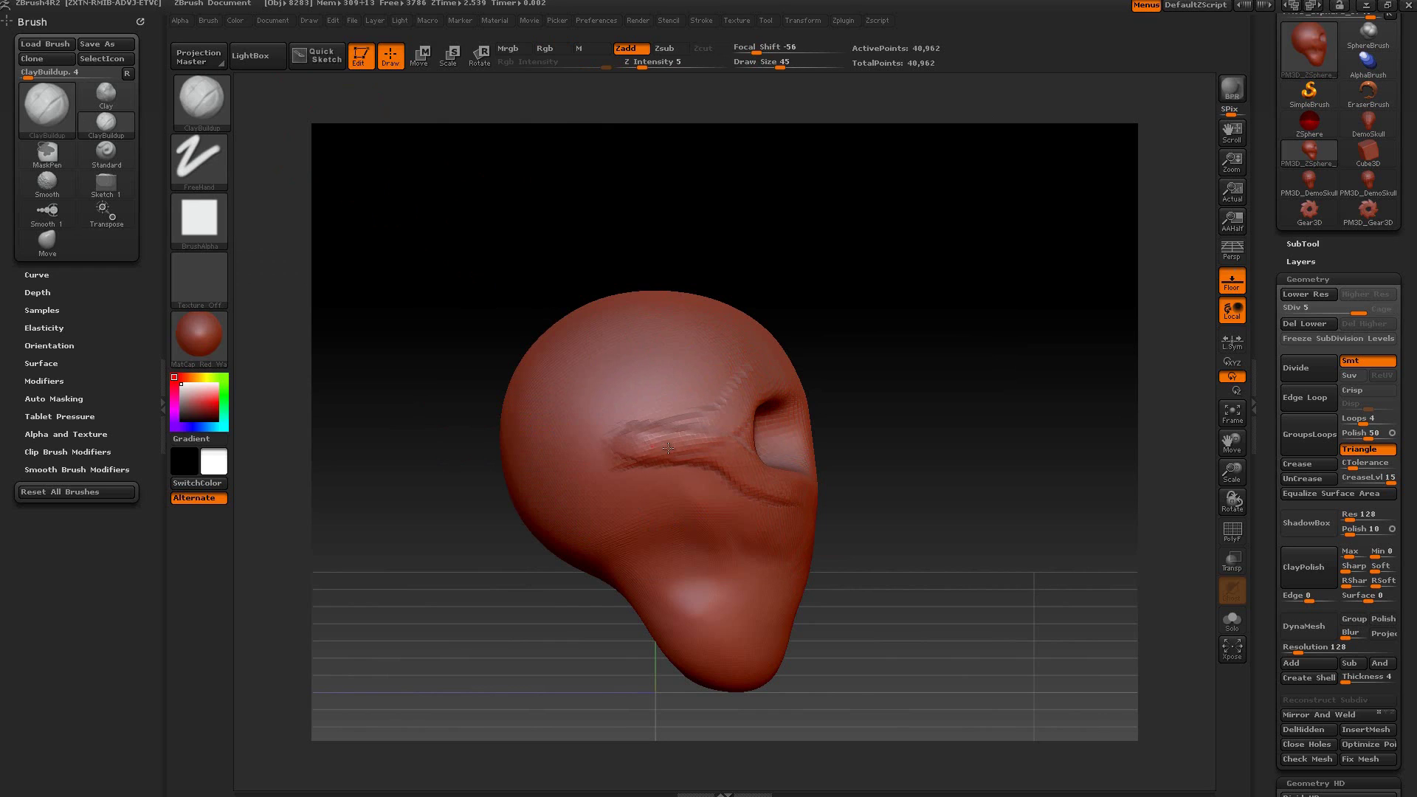
drag(766, 482, 578, 459)
mouse_move(720, 424)
mouse_down()
mouse_move(599, 429)
mouse_move(686, 448)
mouse_move(590, 454)
mouse_up()
drag(922, 443, 849, 457)
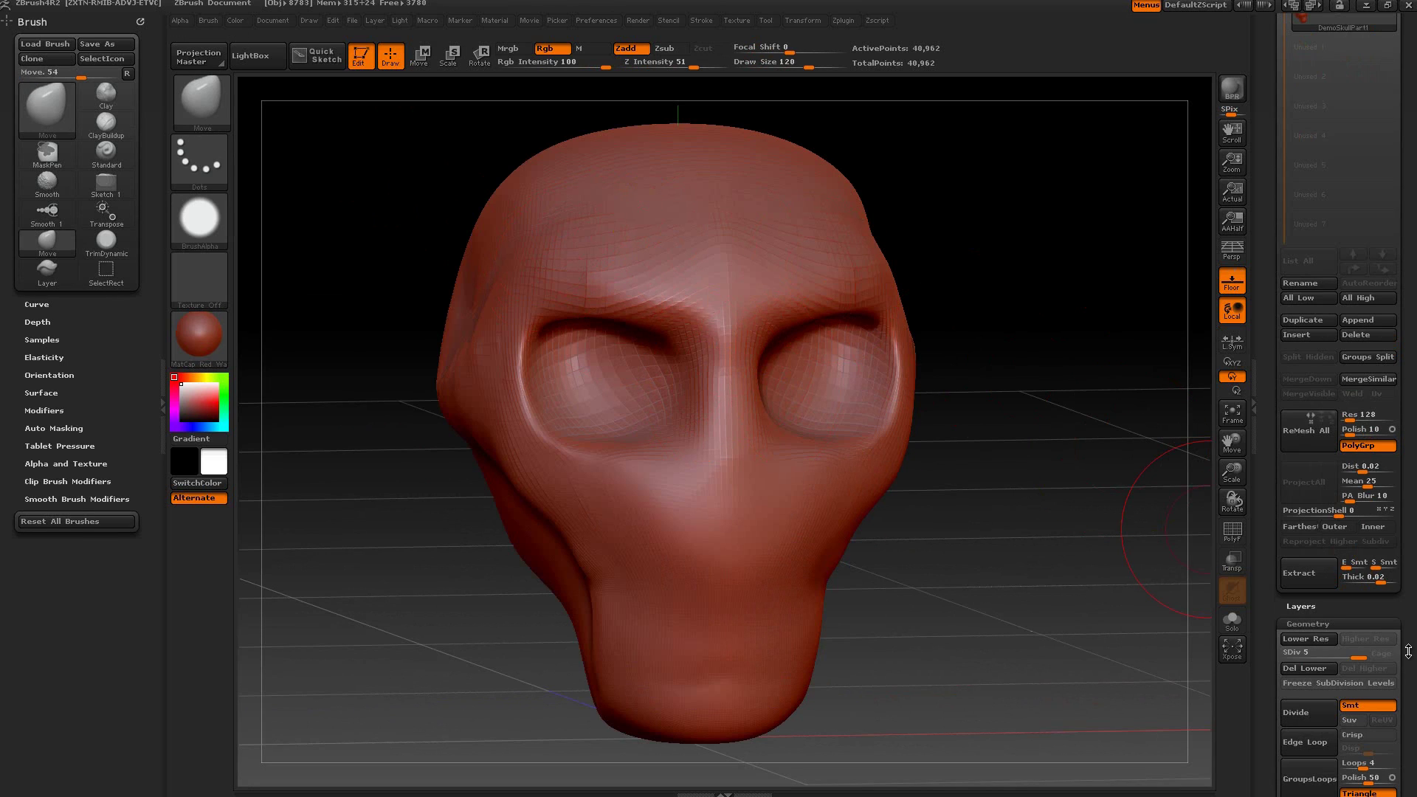
Step: Convert the subdivided skull to a DynaMesh at resolution 128
drag(1409, 651, 1408, 138)
click(1311, 542)
click(1303, 424)
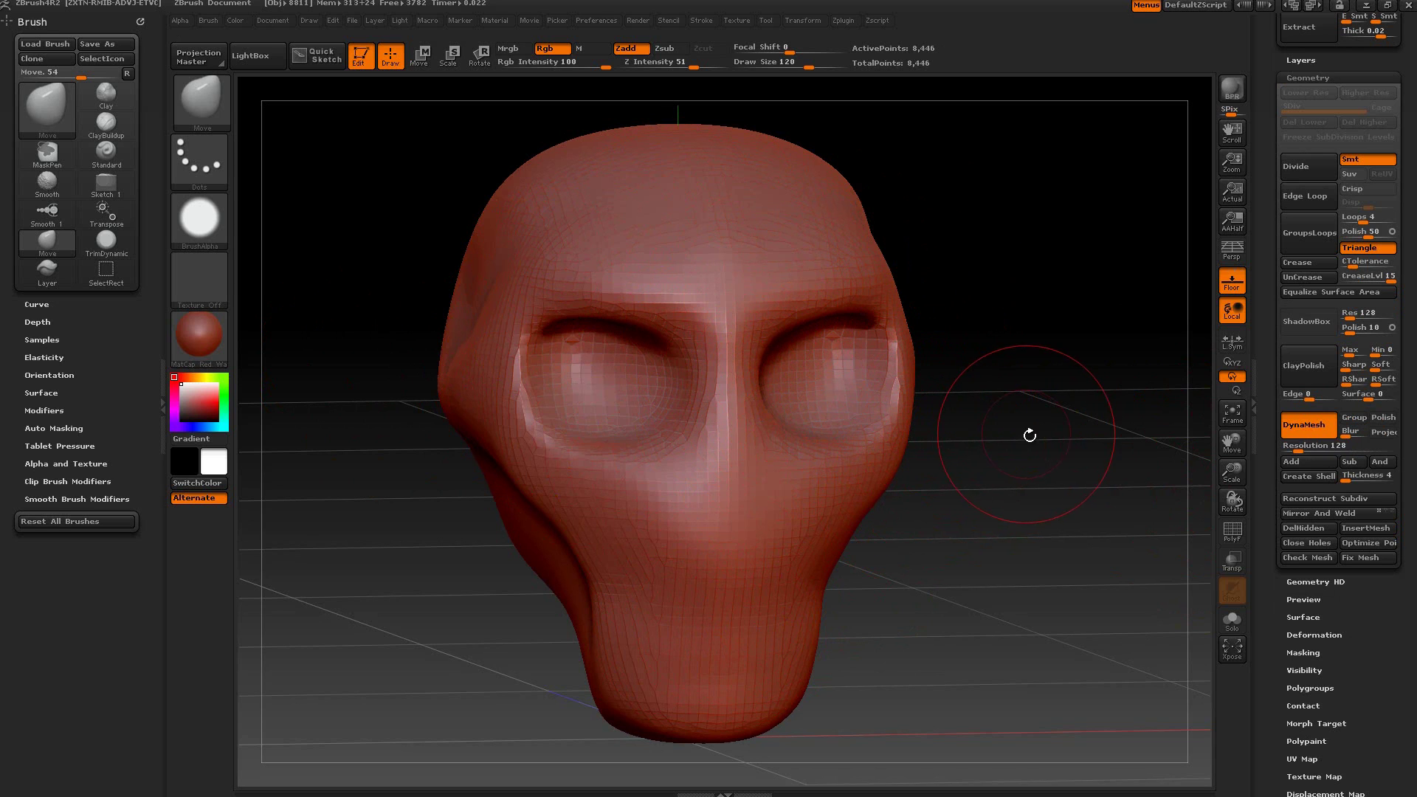
Step: Nudge the eye sockets' edges with the Move brush at draw size 84 and remesh the skull at DynaMesh resolution 312
drag(1029, 436, 1098, 428)
key(space)
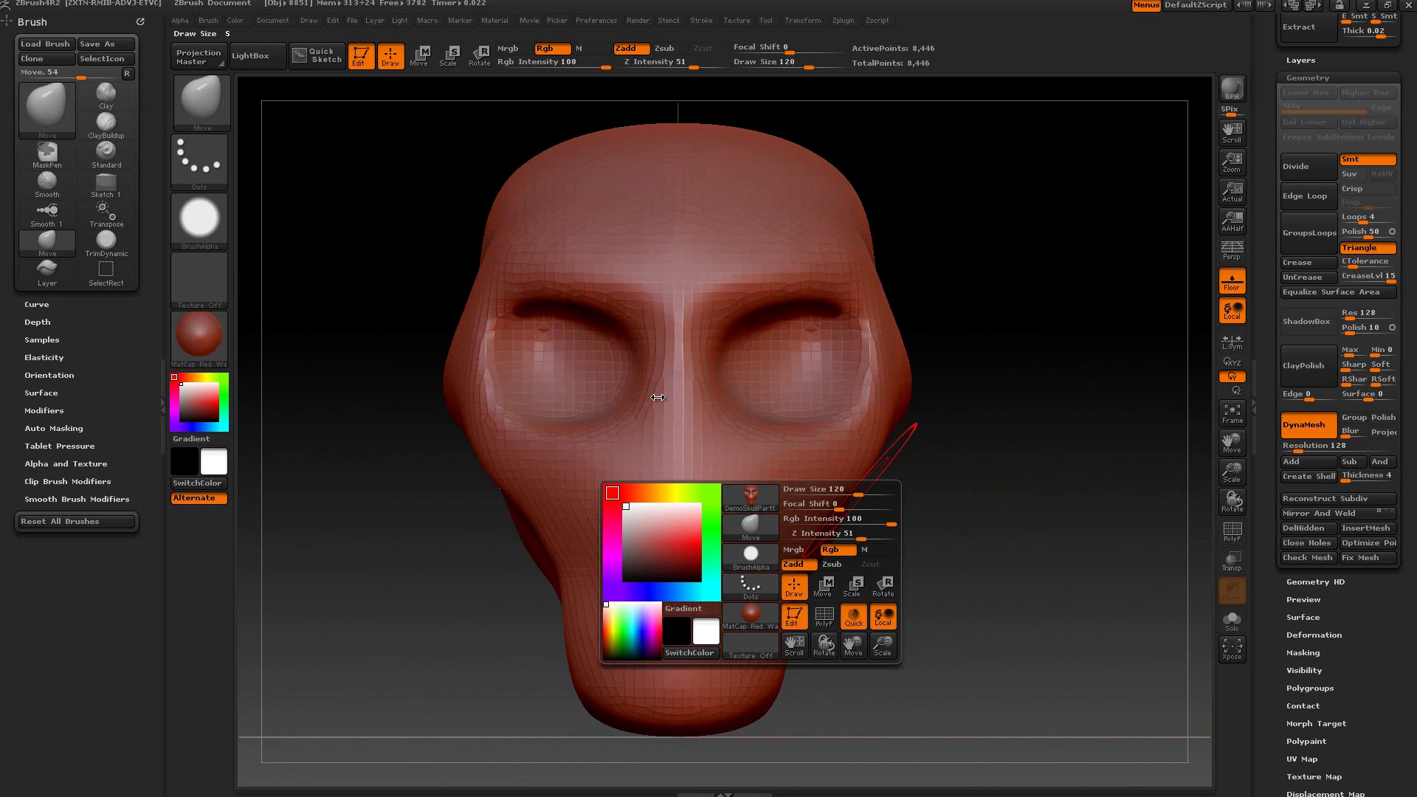
key(space)
click(712, 421)
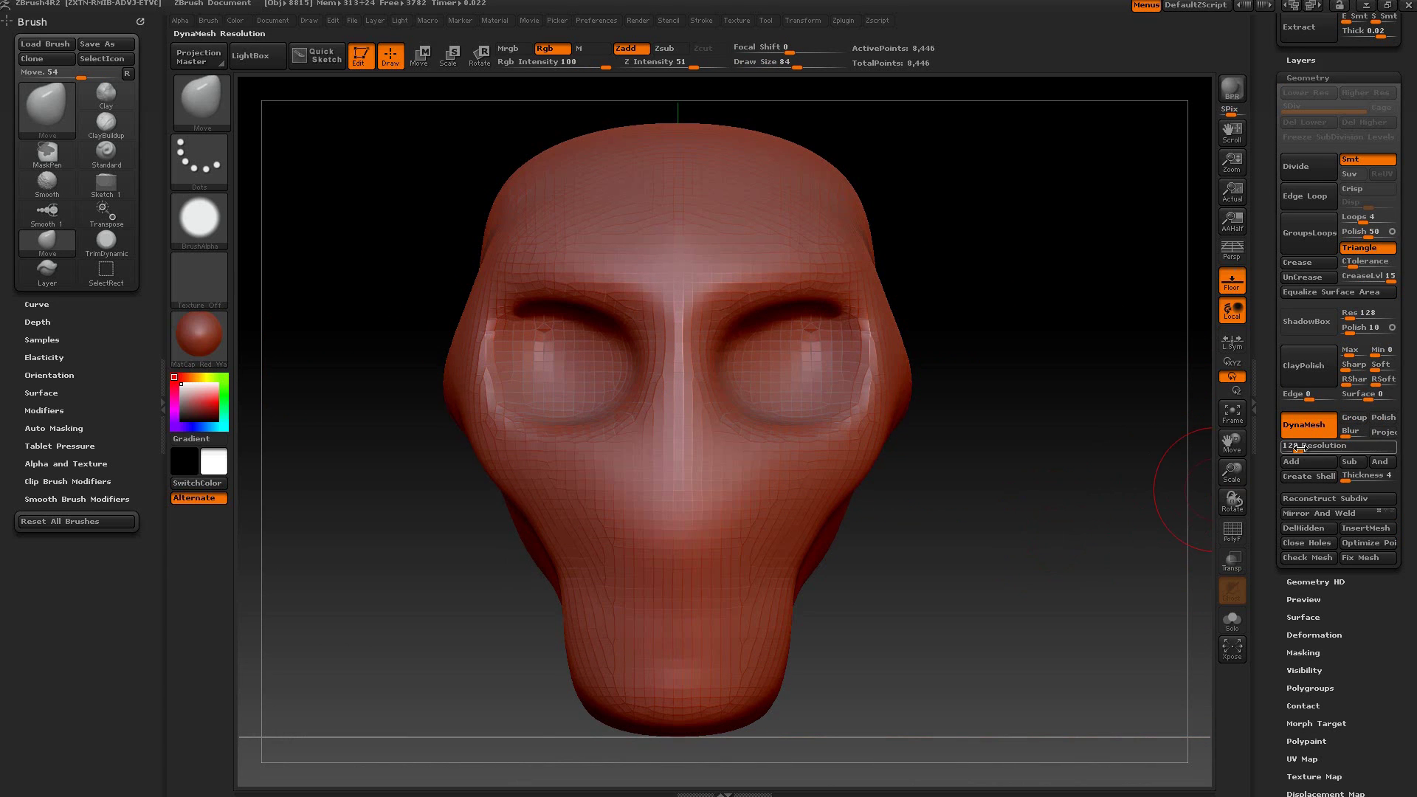
drag(1292, 449, 1319, 450)
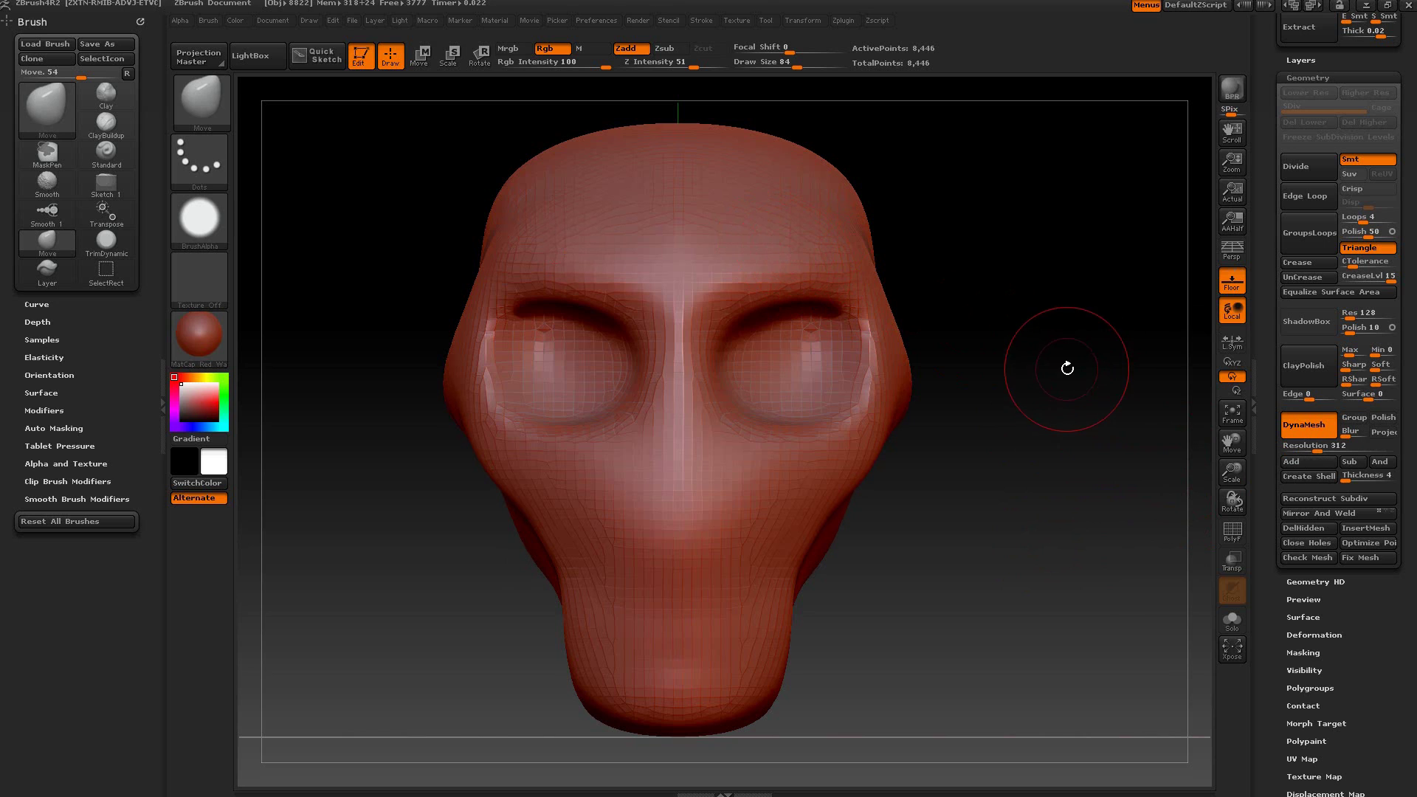
ctrl+drag(1001, 246, 1181, 489)
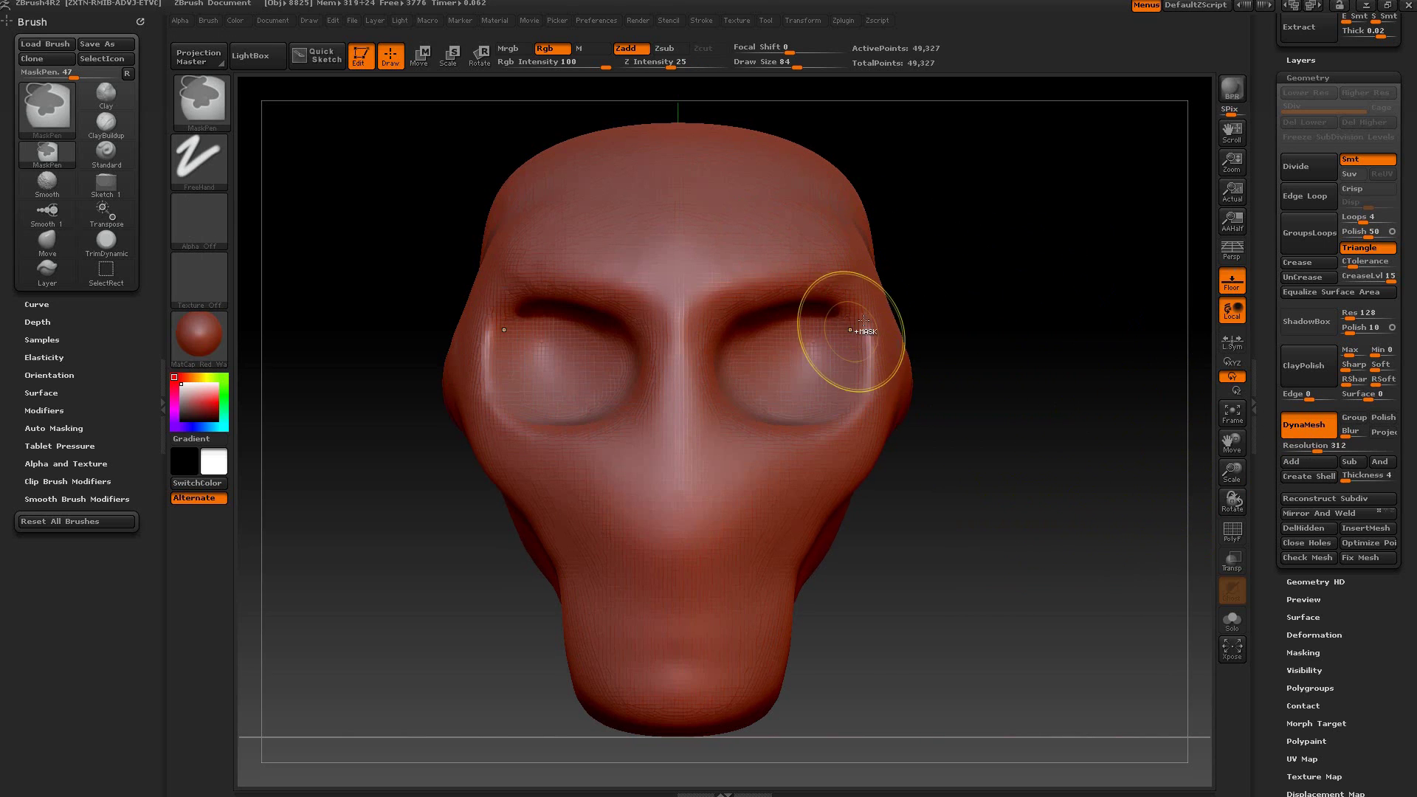
Step: Mask a horizontal band across the temple behind the eye socket, using a draw size of 41
drag(994, 421, 925, 376)
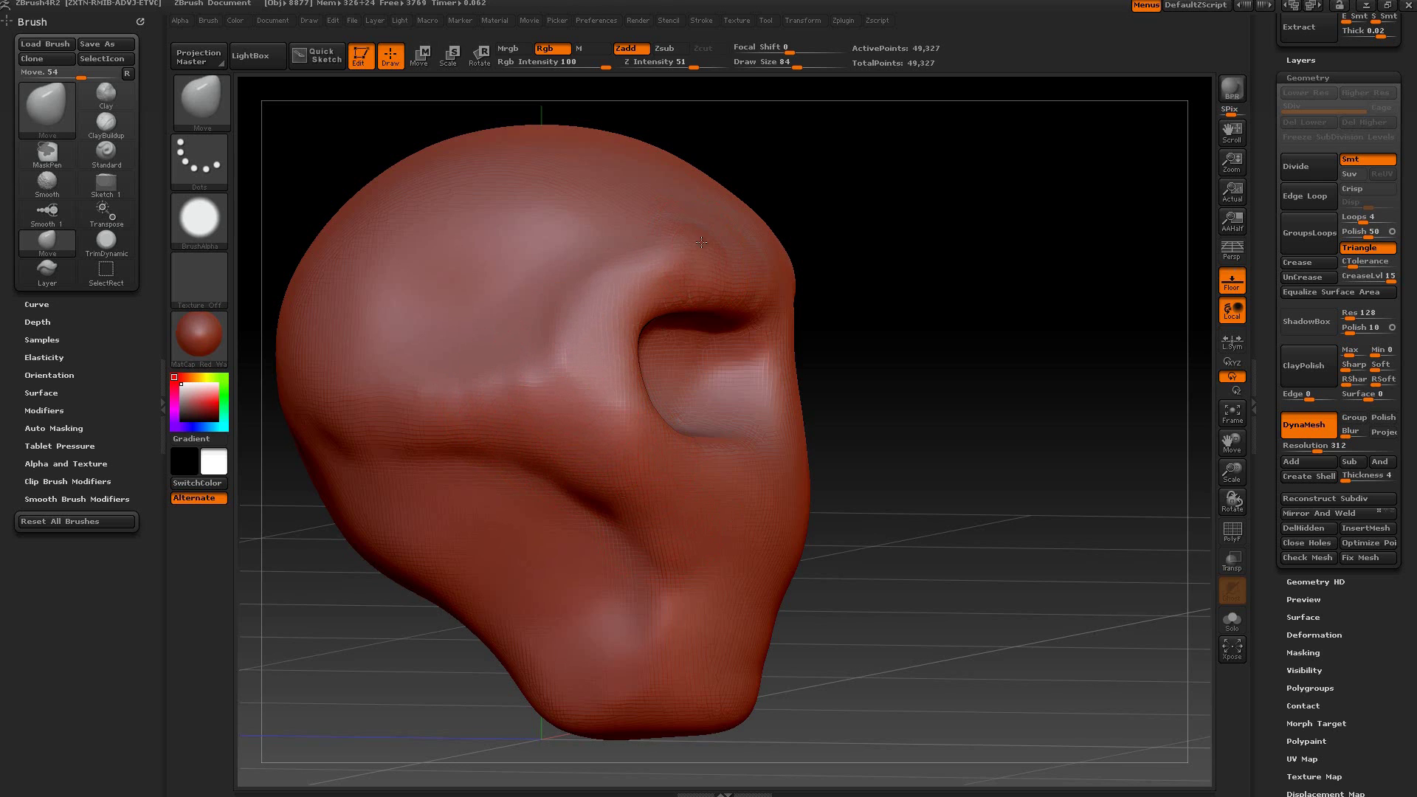
mouse_move(892, 328)
mouse_down()
mouse_move(662, 243)
mouse_move(955, 364)
mouse_move(1162, 378)
mouse_move(1107, 411)
mouse_up()
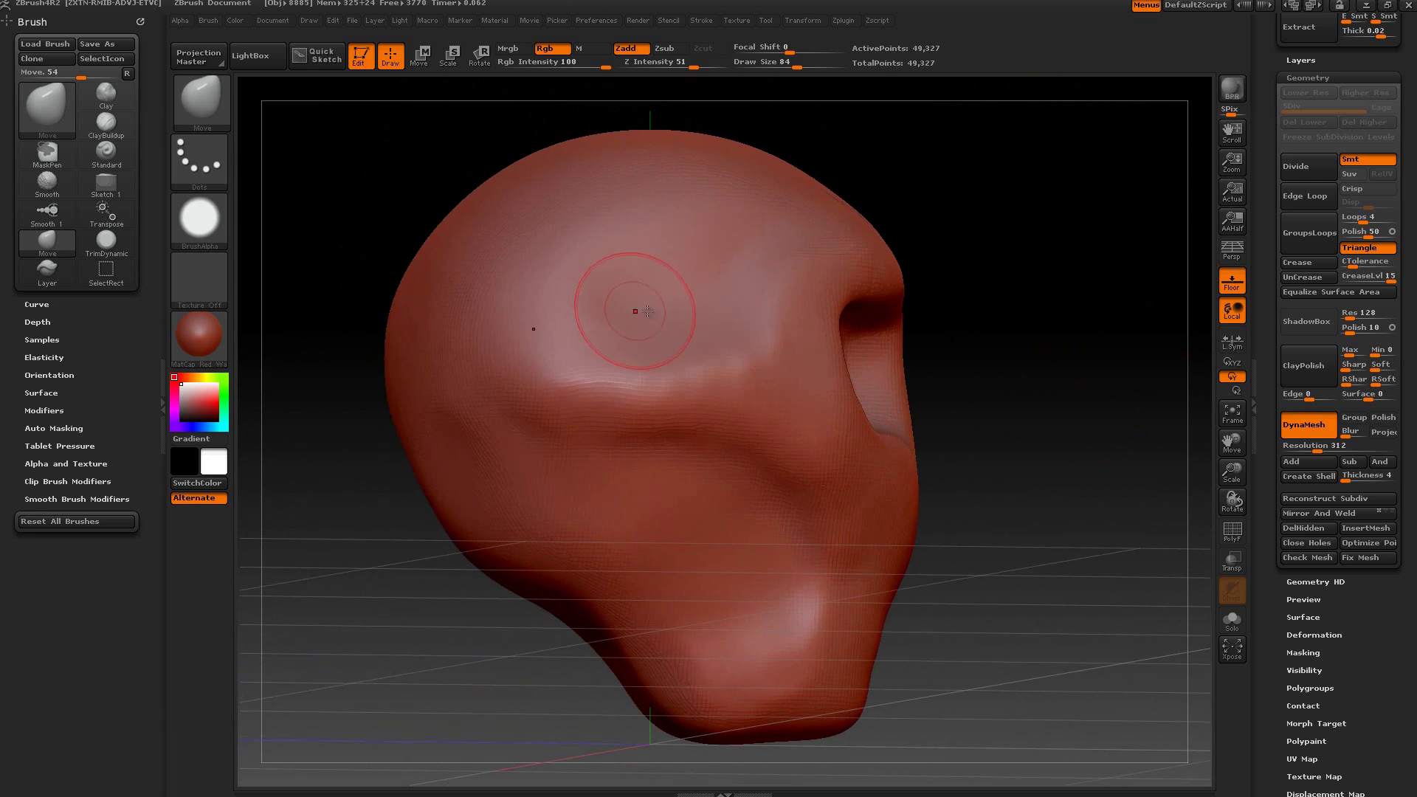
mouse_move(709, 305)
ctrl+mouse_down()
mouse_move(628, 310)
mouse_move(690, 315)
mouse_move(683, 279)
ctrl+mouse_up()
key(ctrl+z)
key(space)
mouse_move(606, 317)
ctrl+mouse_down()
mouse_move(620, 318)
mouse_move(527, 316)
mouse_move(627, 335)
mouse_move(731, 288)
mouse_move(491, 299)
ctrl+mouse_up()
ctrl+click(639, 316)
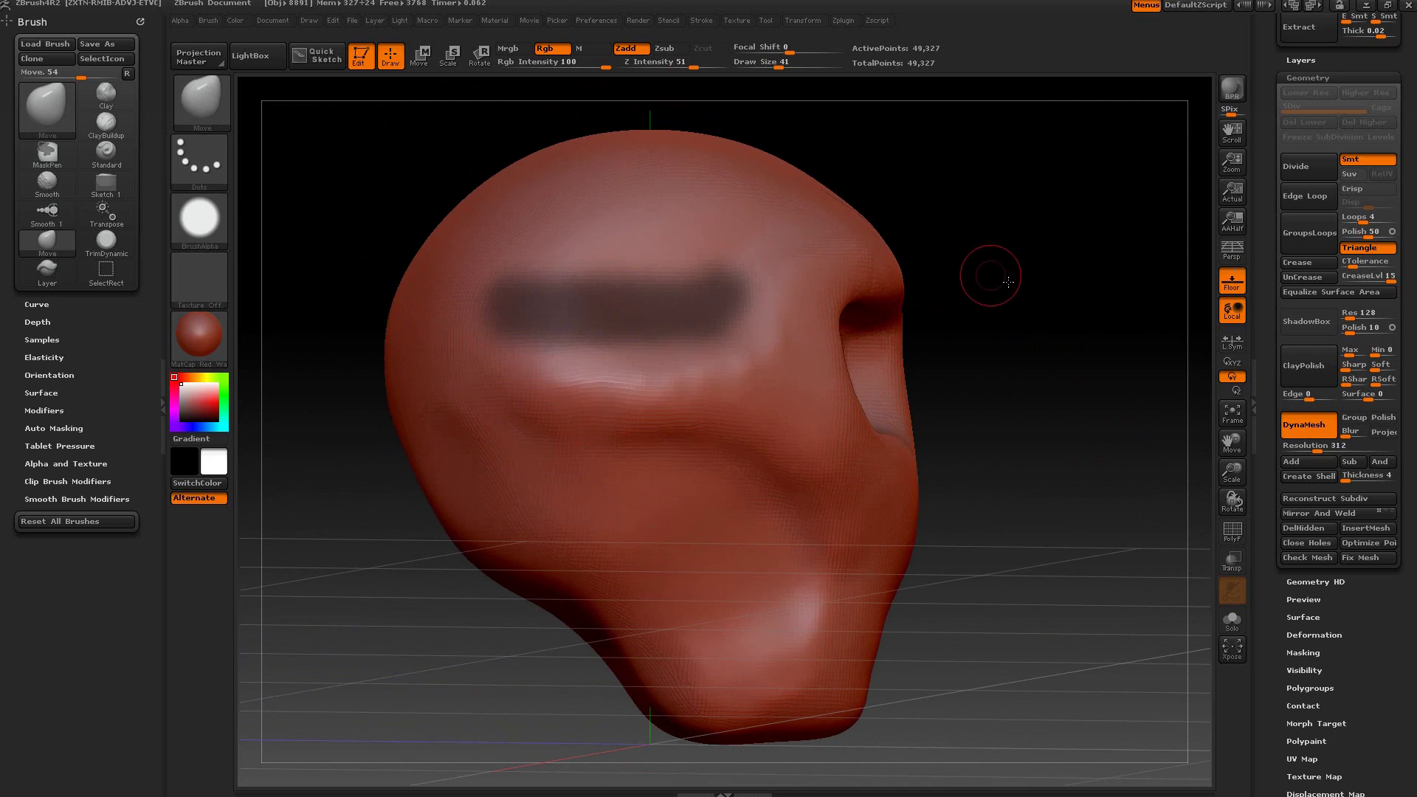
Step: Invert the mask so only the temple bands stay editable, keeping the Move brush selected
drag(987, 279, 984, 324)
ctrl+click(1026, 296)
key(b)
key(m)
key(v)
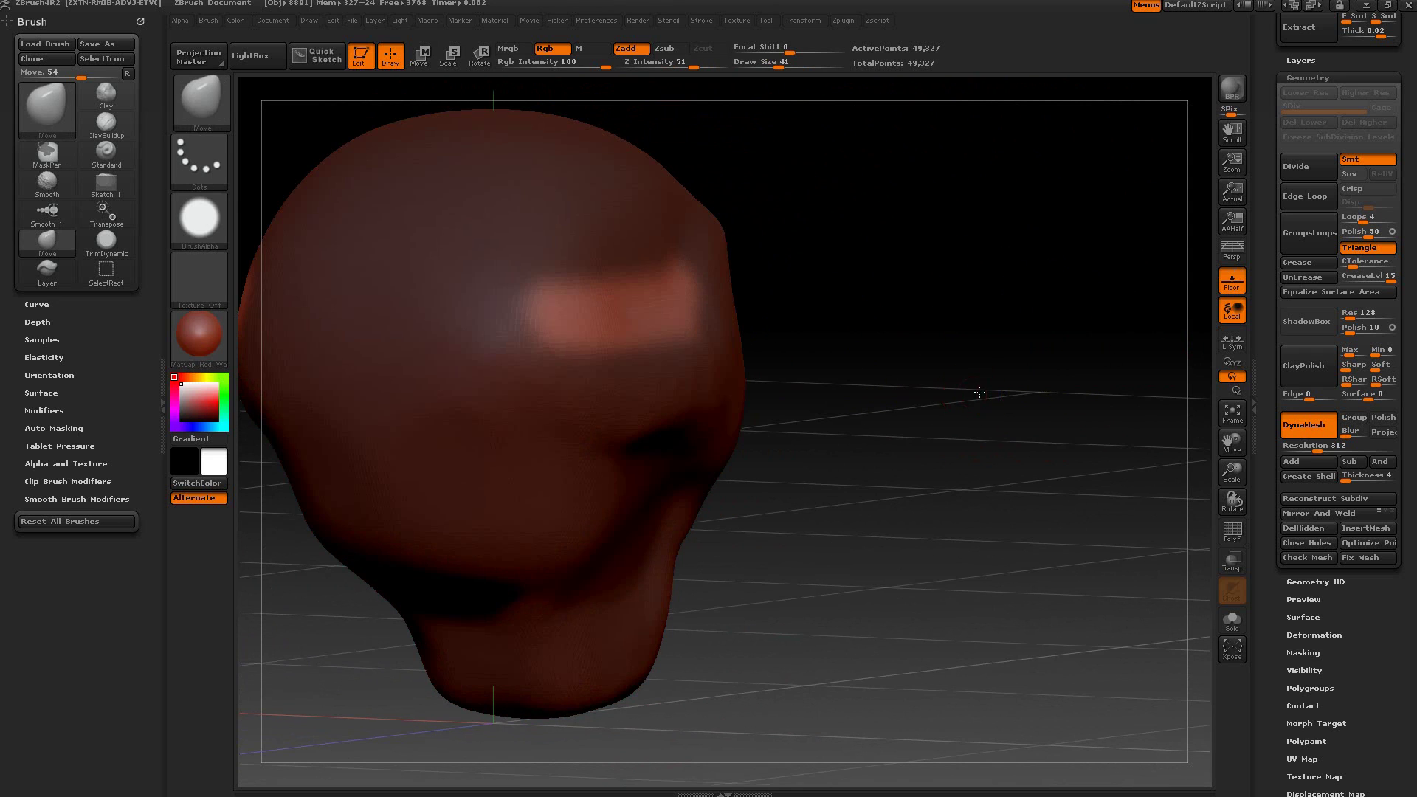
Step: Push the unmasked temple bands inward with a Transpose Move line and clear the mask
drag(981, 396, 987, 389)
drag(621, 312, 799, 318)
drag(711, 313, 687, 320)
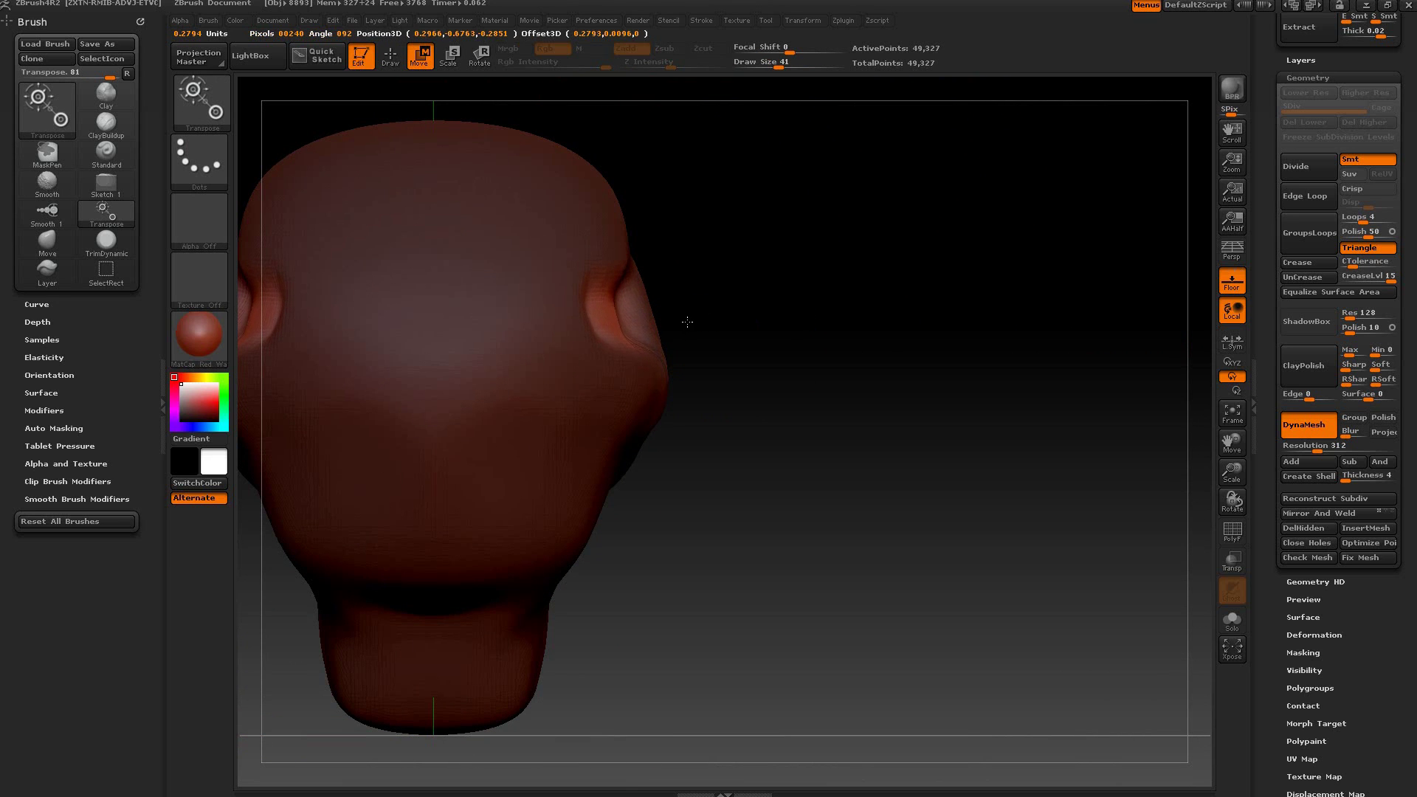
drag(705, 370, 913, 357)
key(q)
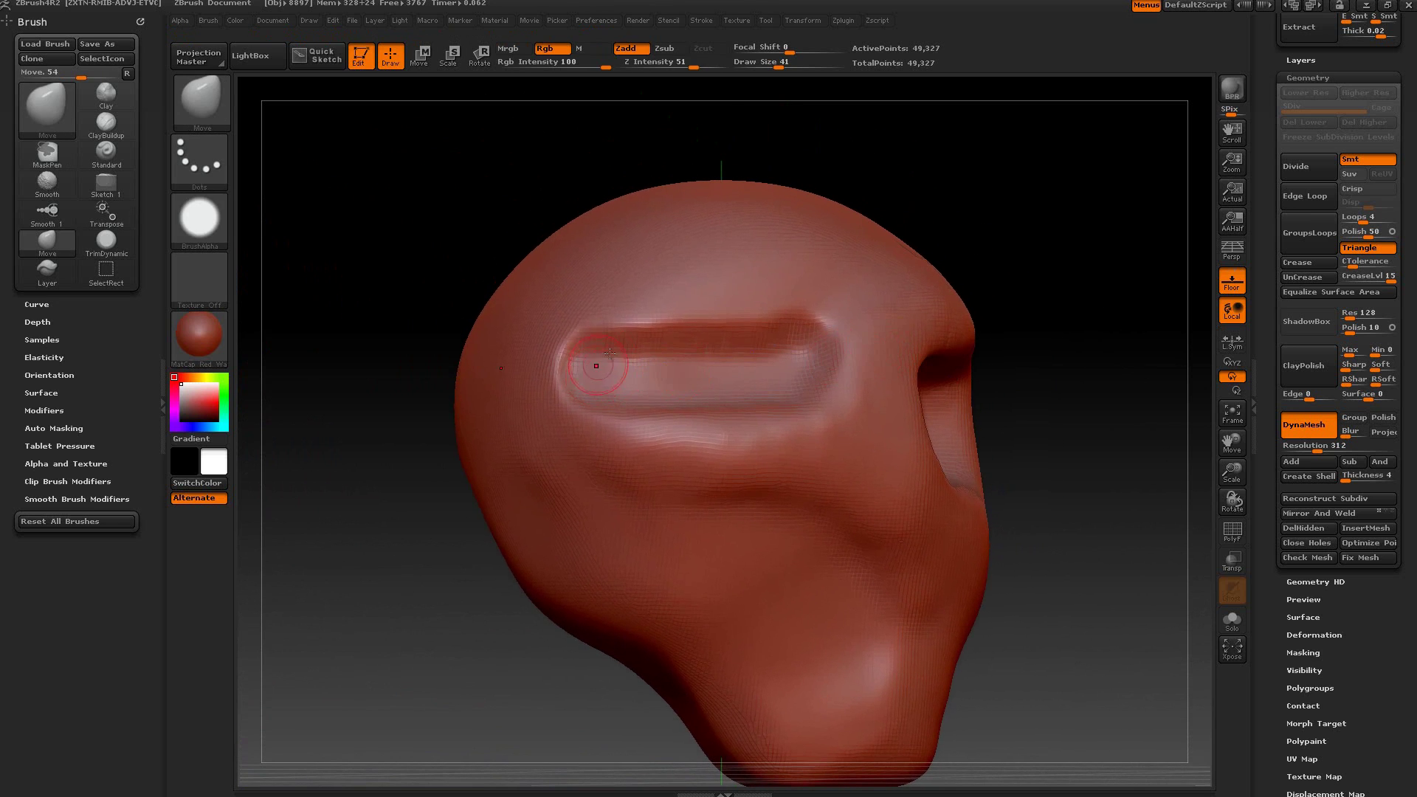
Step: Flatten the upper and rear rims of the temple groove with TrimDynamic at draw size 135 and Z intensity 39
key(space)
drag(738, 311, 772, 311)
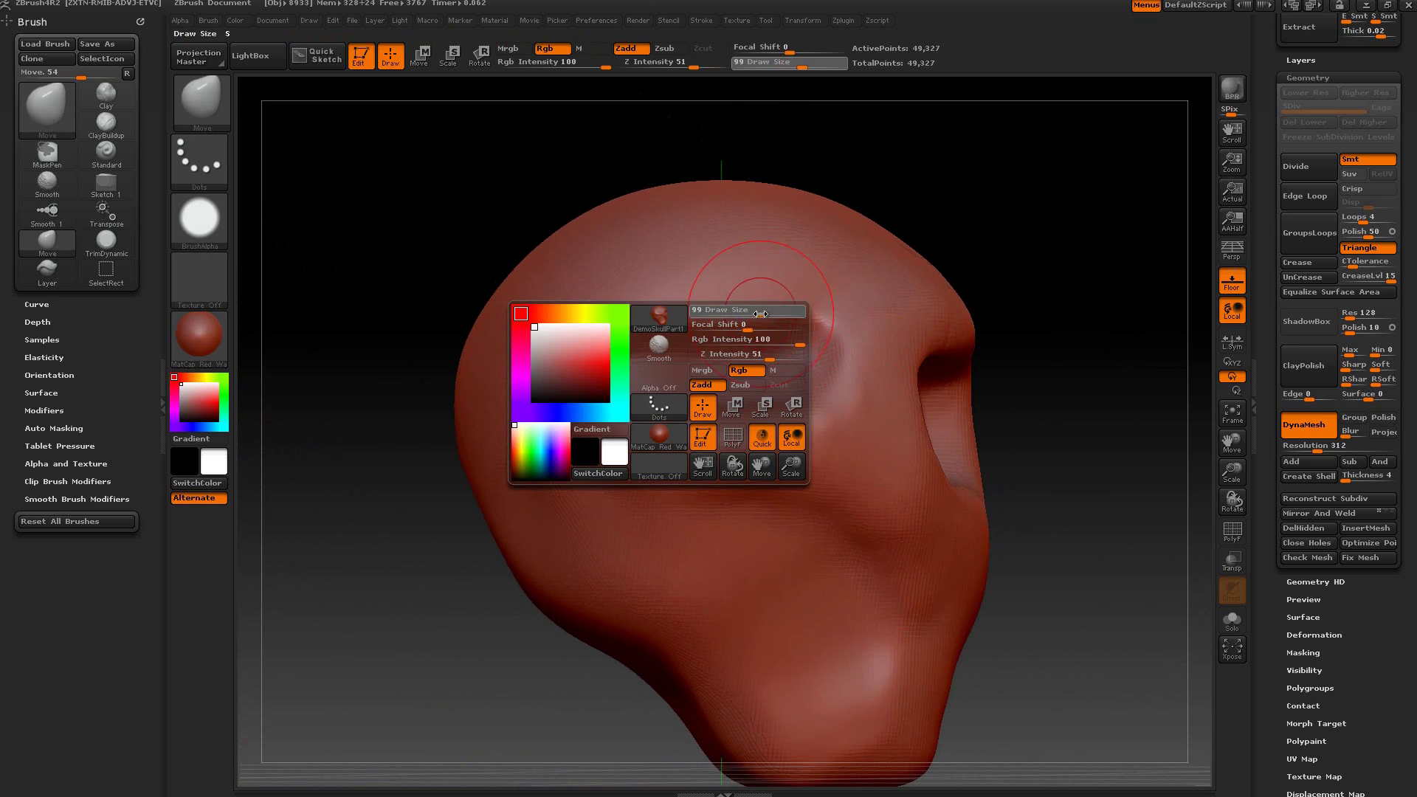
key(b)
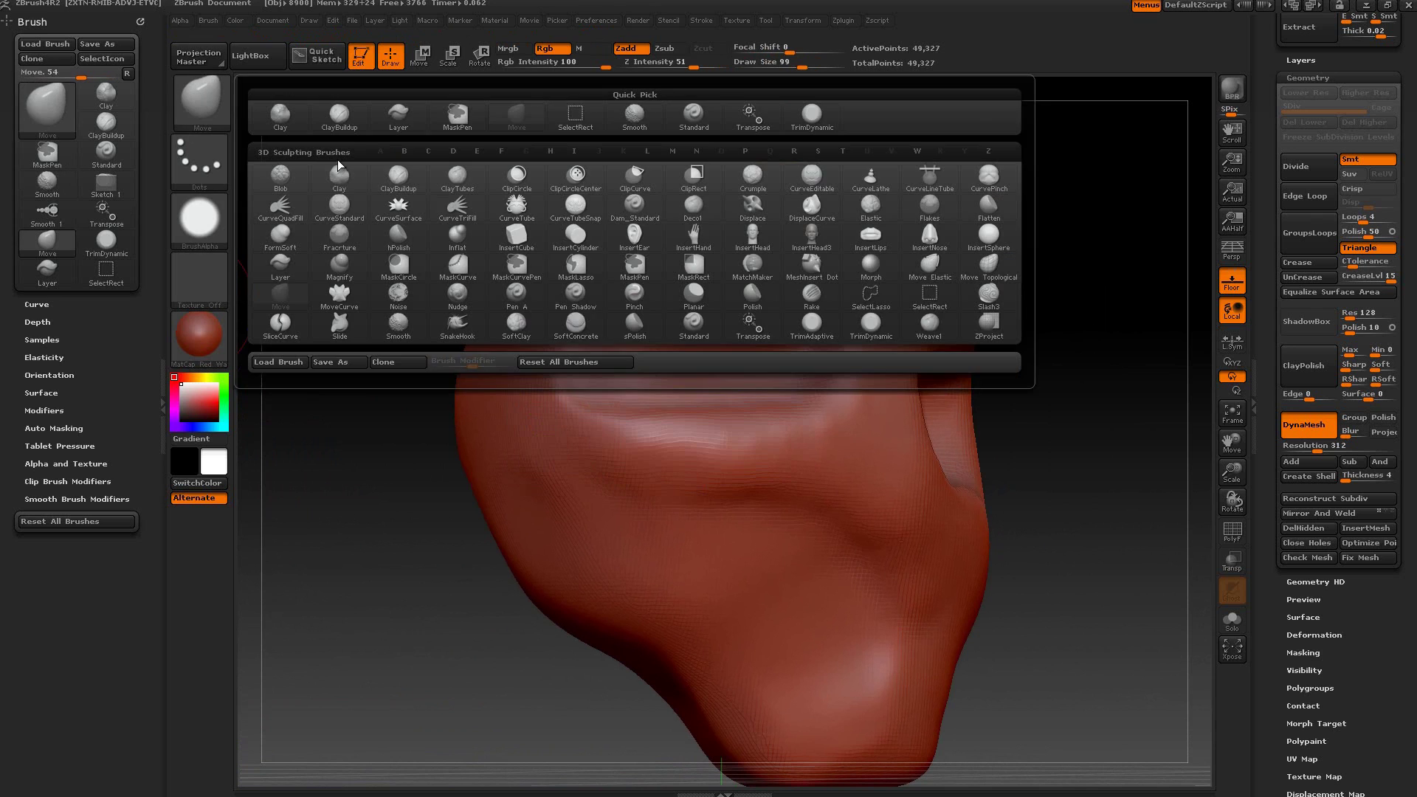
click(869, 324)
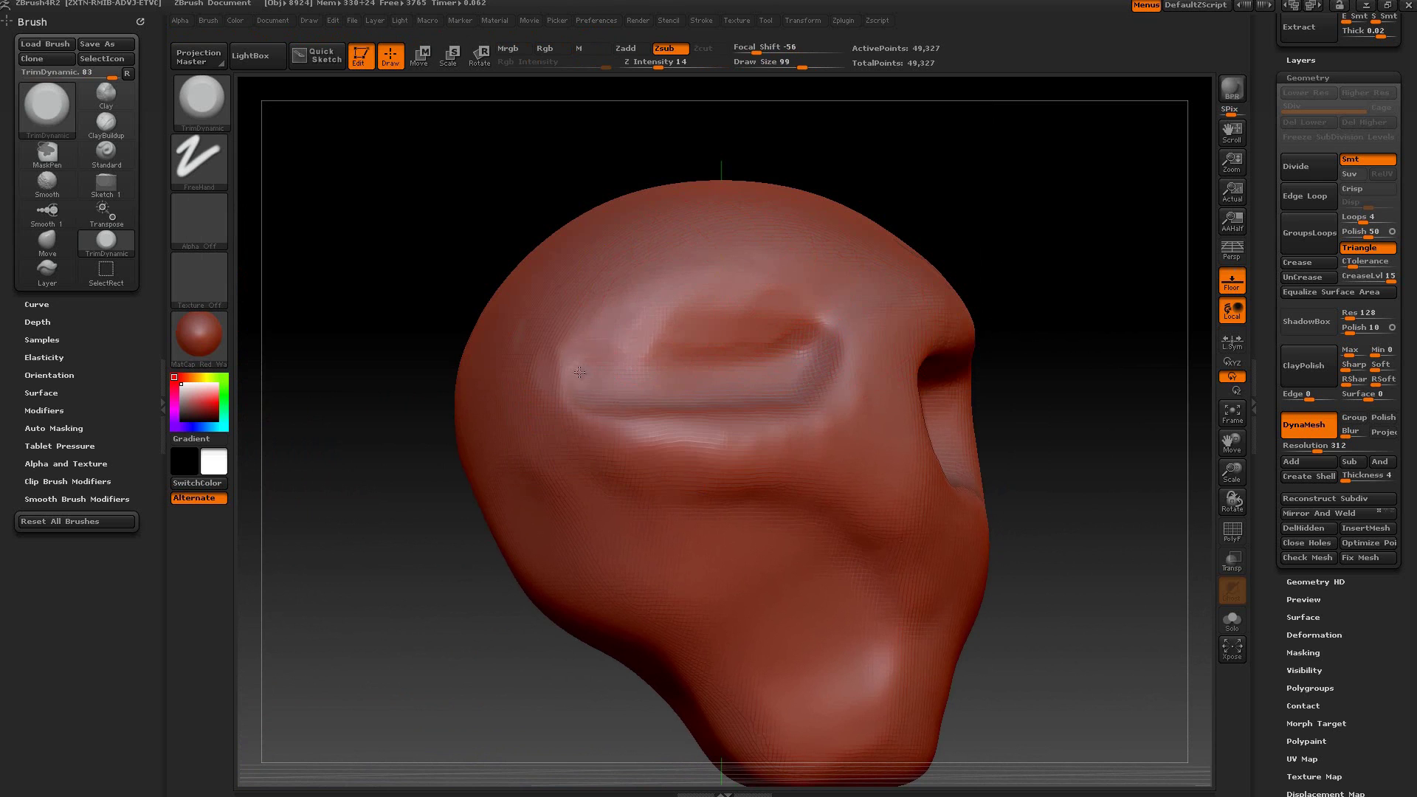
key(space)
drag(565, 395, 575, 395)
drag(539, 424, 565, 424)
mouse_move(652, 306)
mouse_down()
mouse_move(753, 295)
mouse_move(667, 294)
mouse_move(769, 300)
mouse_up()
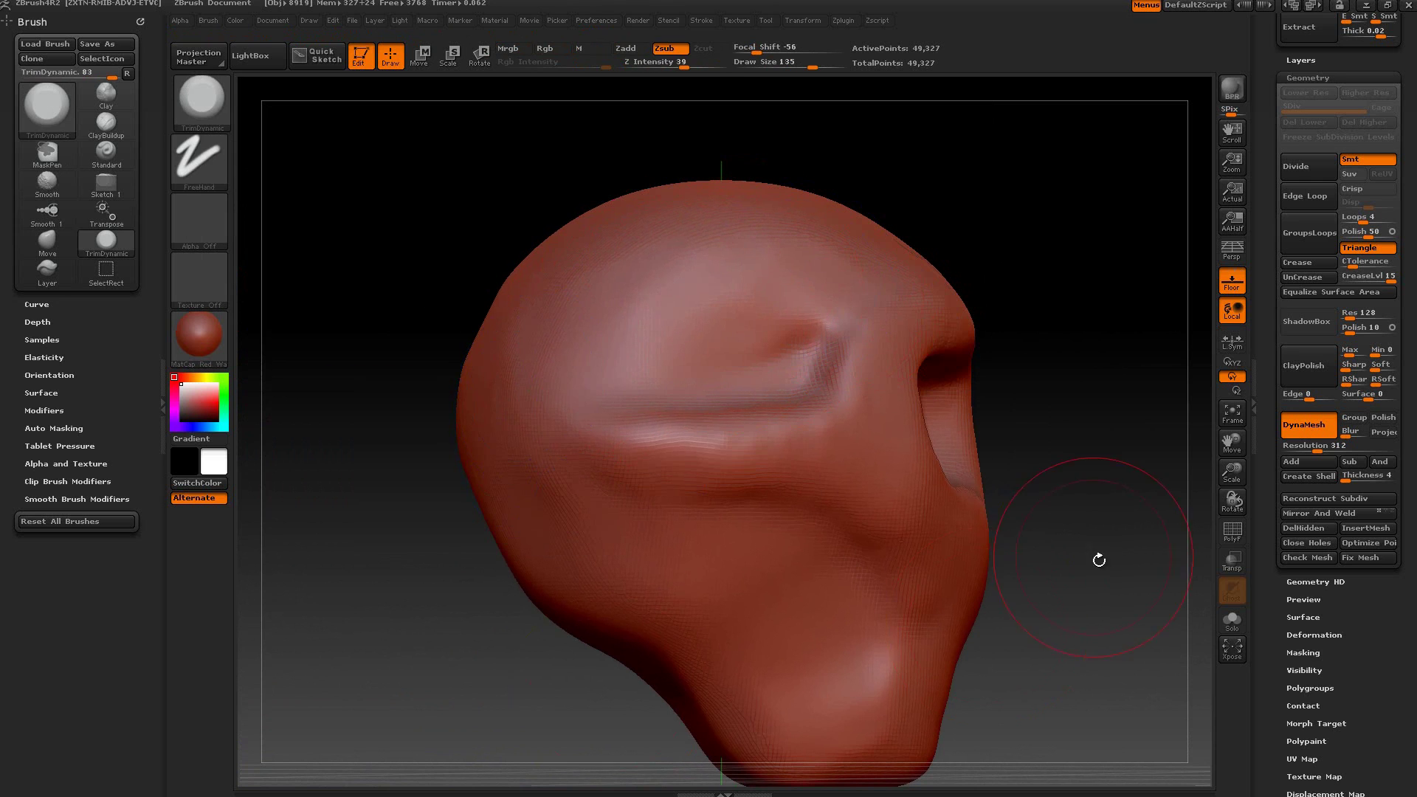
Step: Smooth the transition into the temple hollow while viewing the skull from above
mouse_move(1098, 561)
mouse_down()
mouse_move(750, 236)
mouse_move(617, 222)
mouse_up()
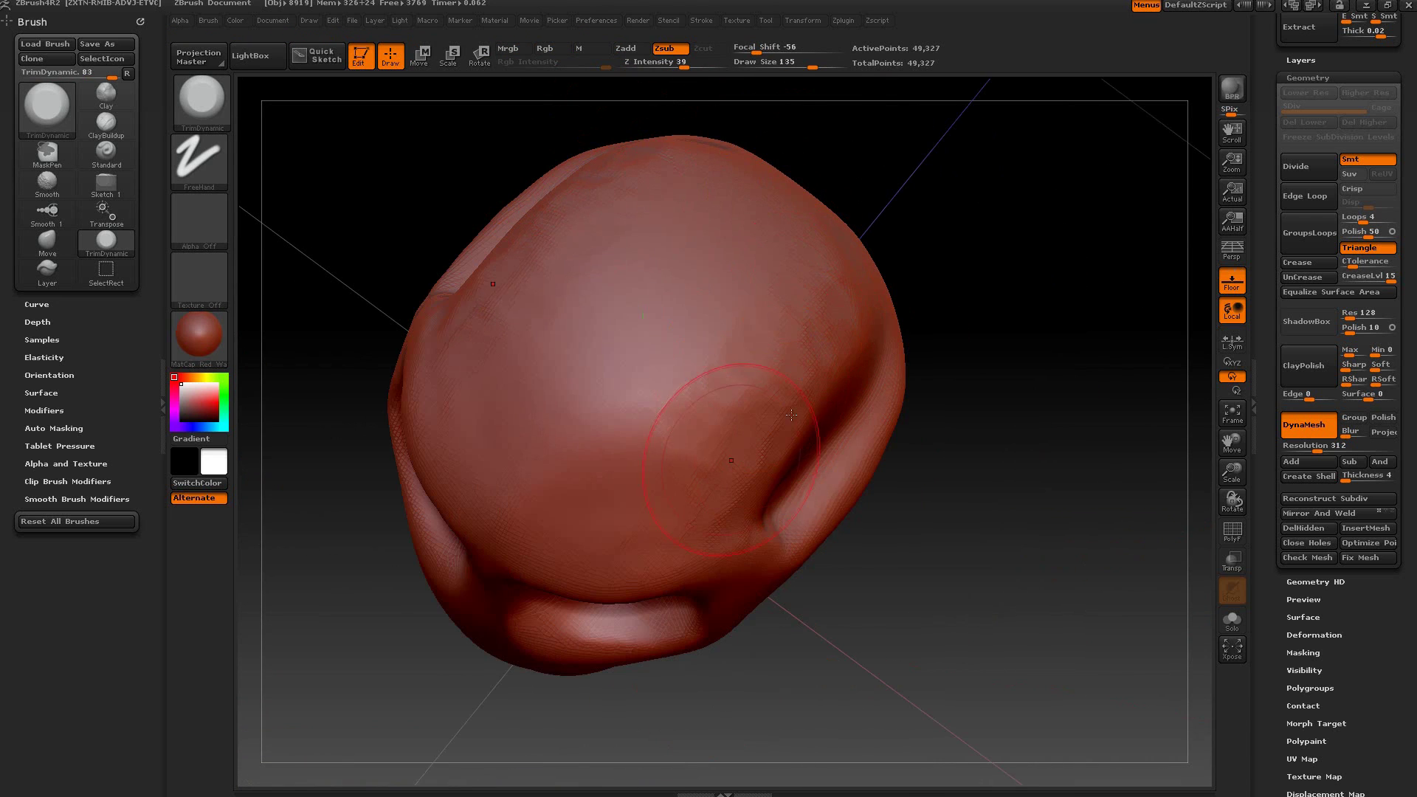
key(shift)
shift+drag(811, 446, 831, 417)
Step: Reshape the cranium, temples and cheekbones from several angles with the Move brush at draw size 135
mouse_move(1033, 369)
mouse_down()
mouse_move(907, 138)
mouse_move(890, 133)
mouse_up()
click(201, 103)
click(687, 117)
drag(547, 597, 541, 599)
mouse_move(443, 628)
mouse_down()
mouse_move(664, 617)
mouse_move(768, 590)
mouse_up()
drag(849, 568, 650, 564)
drag(909, 580, 891, 579)
drag(996, 473, 892, 572)
mouse_move(428, 539)
mouse_down()
mouse_move(539, 510)
mouse_move(673, 447)
mouse_up()
drag(849, 472, 708, 443)
drag(306, 443, 328, 443)
mouse_move(834, 613)
mouse_down()
mouse_move(921, 699)
mouse_move(996, 664)
mouse_up()
drag(443, 487, 452, 483)
drag(820, 561, 904, 550)
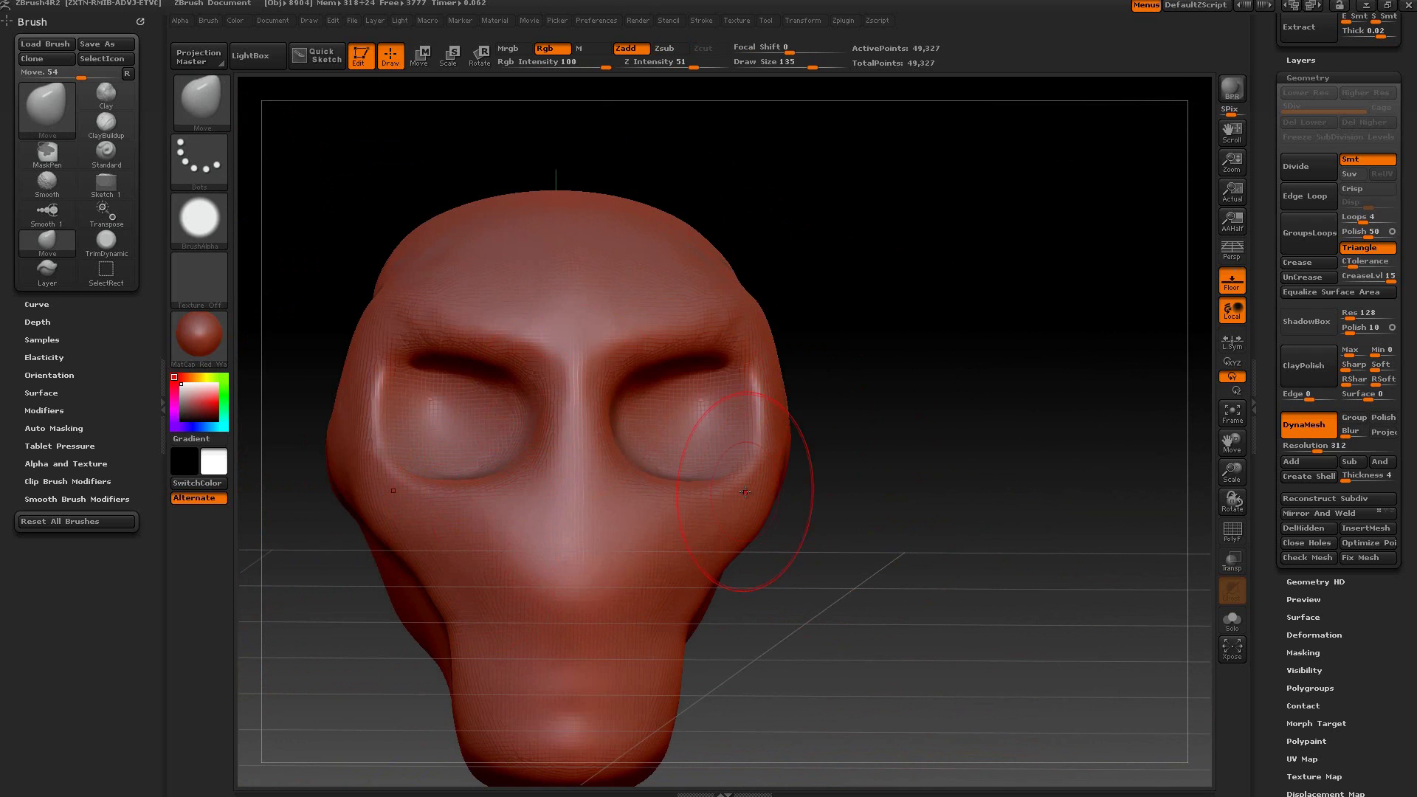
Step: Carve and smooth two nasal cavities between and below the eye sockets with ClayBuildup at draw size 23 and Z intensity 17
click(219, 109)
click(339, 126)
right_click(643, 561)
drag(642, 561, 595, 563)
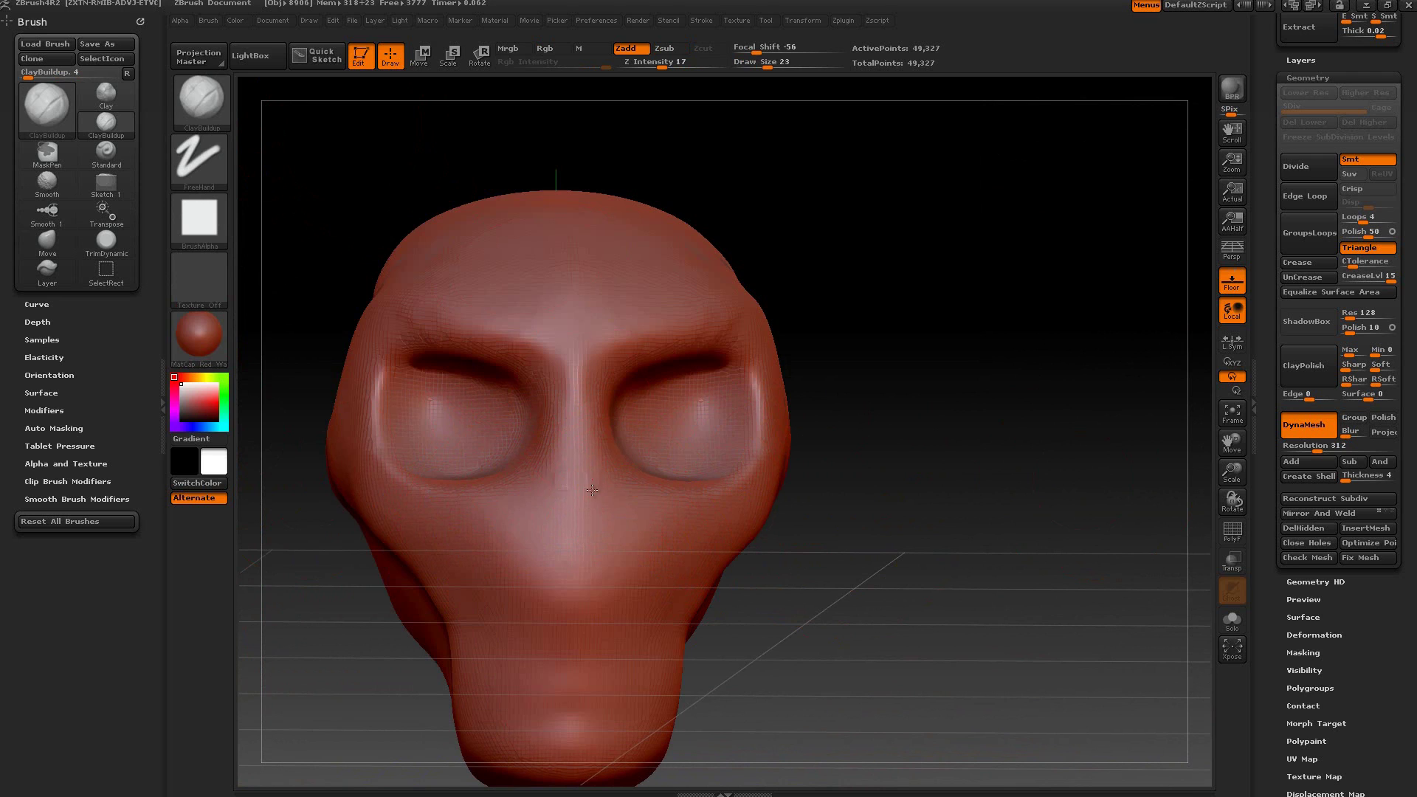
mouse_move(592, 490)
mouse_down()
mouse_move(609, 546)
mouse_move(603, 526)
mouse_up()
key(ctrl+z)
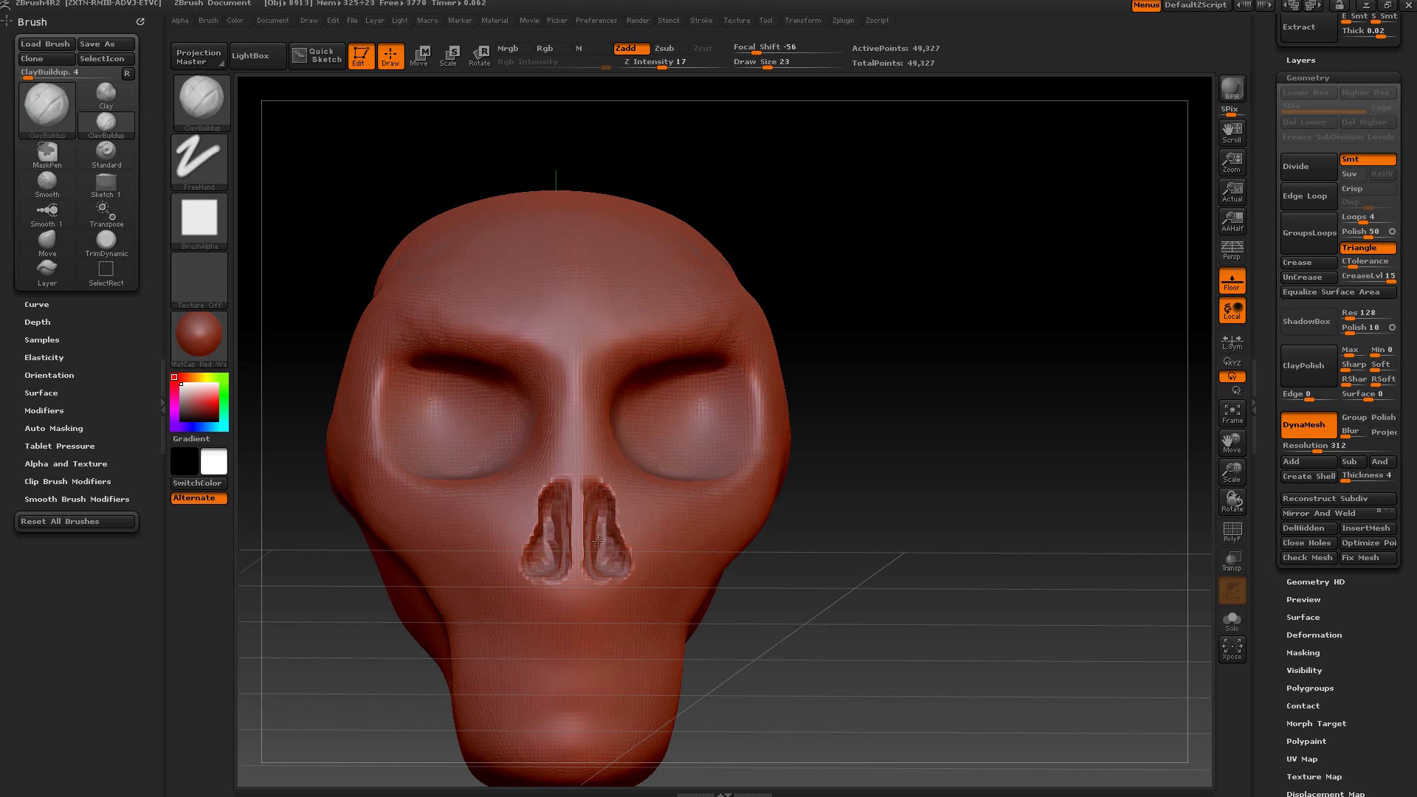
right_drag(589, 507, 563, 508)
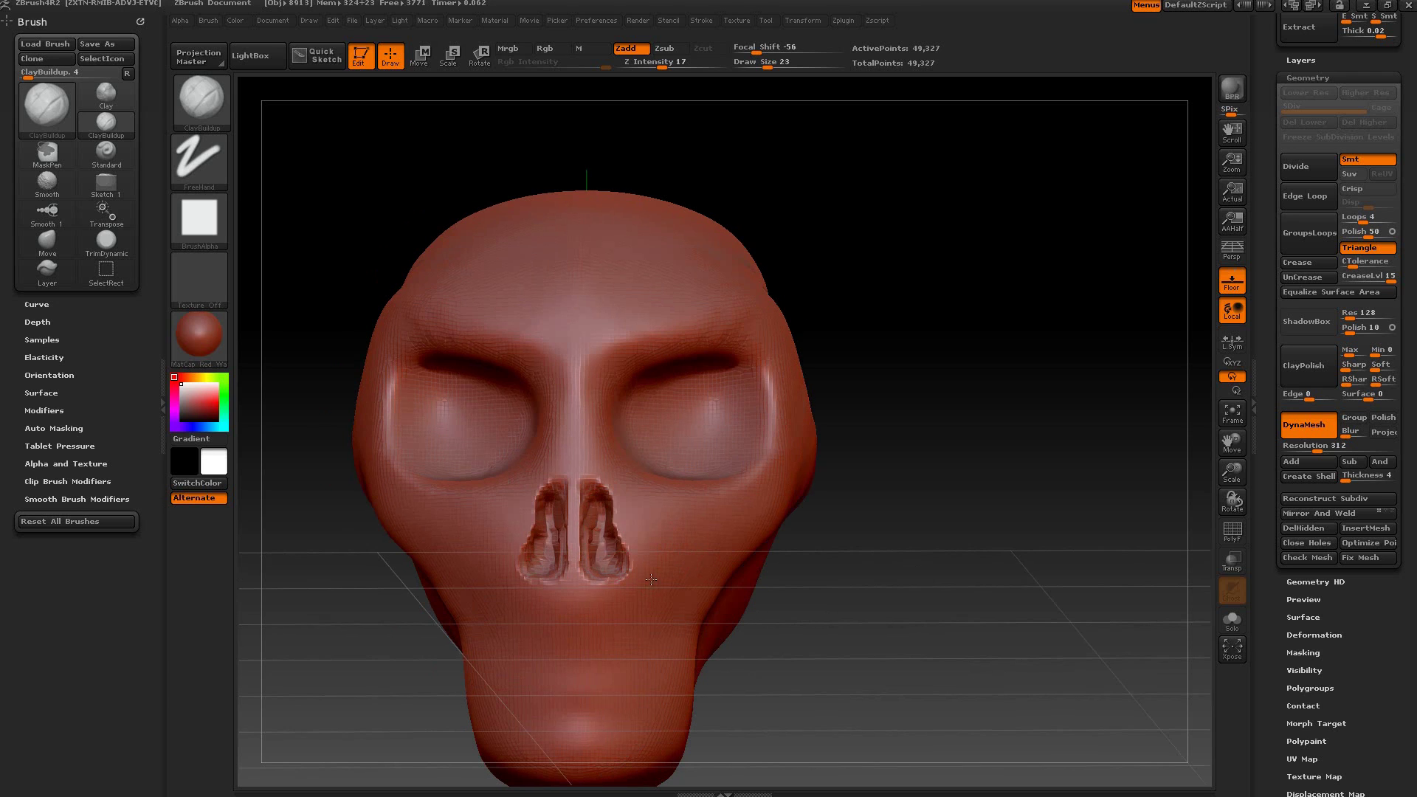
mouse_move(605, 522)
shift+mouse_down()
mouse_move(613, 568)
mouse_move(598, 517)
mouse_move(595, 579)
mouse_move(587, 491)
shift+mouse_up()
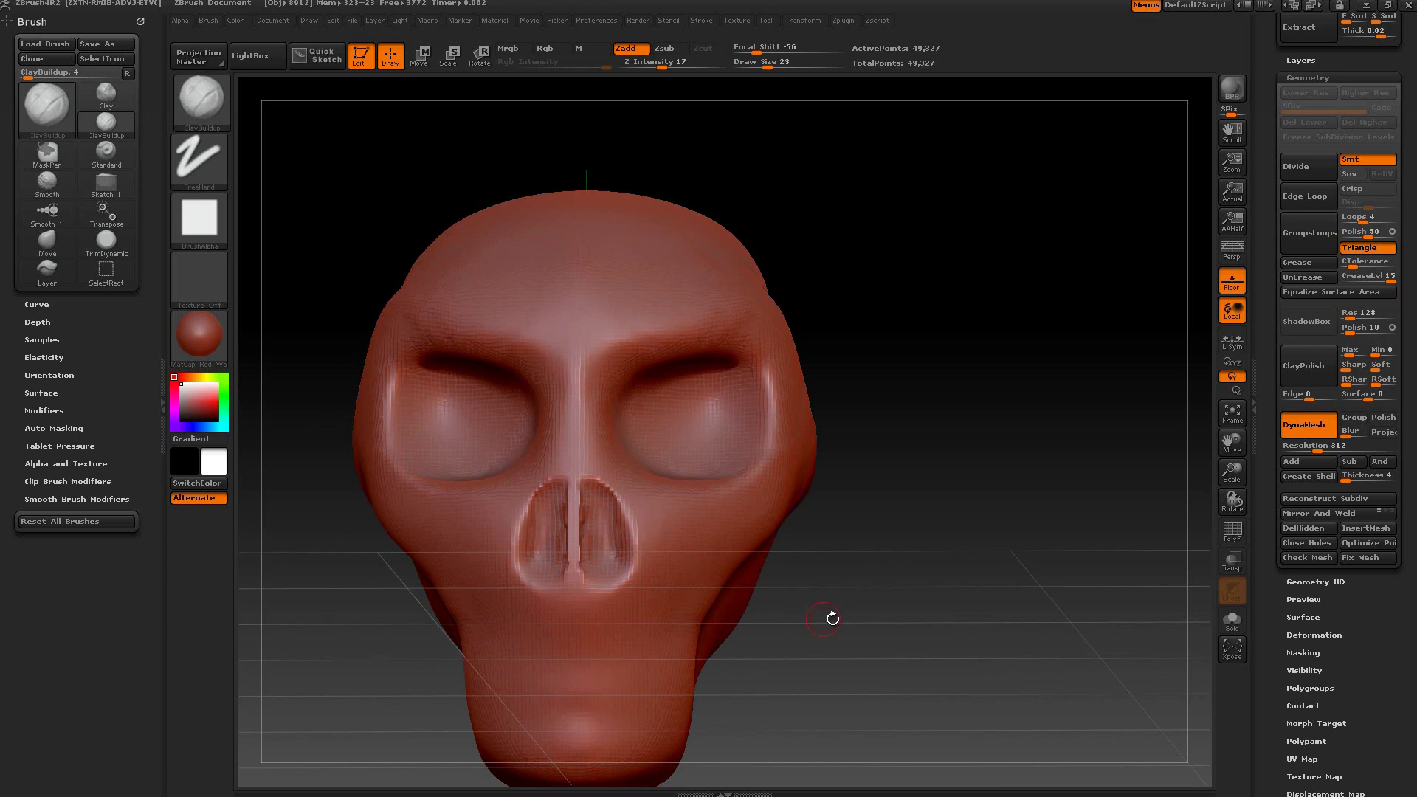
Step: Narrow the upper rims of the nasal cavities from the front with the Move brush at draw size 78
mouse_move(832, 617)
mouse_down()
mouse_move(989, 618)
mouse_move(820, 590)
mouse_up()
key(space)
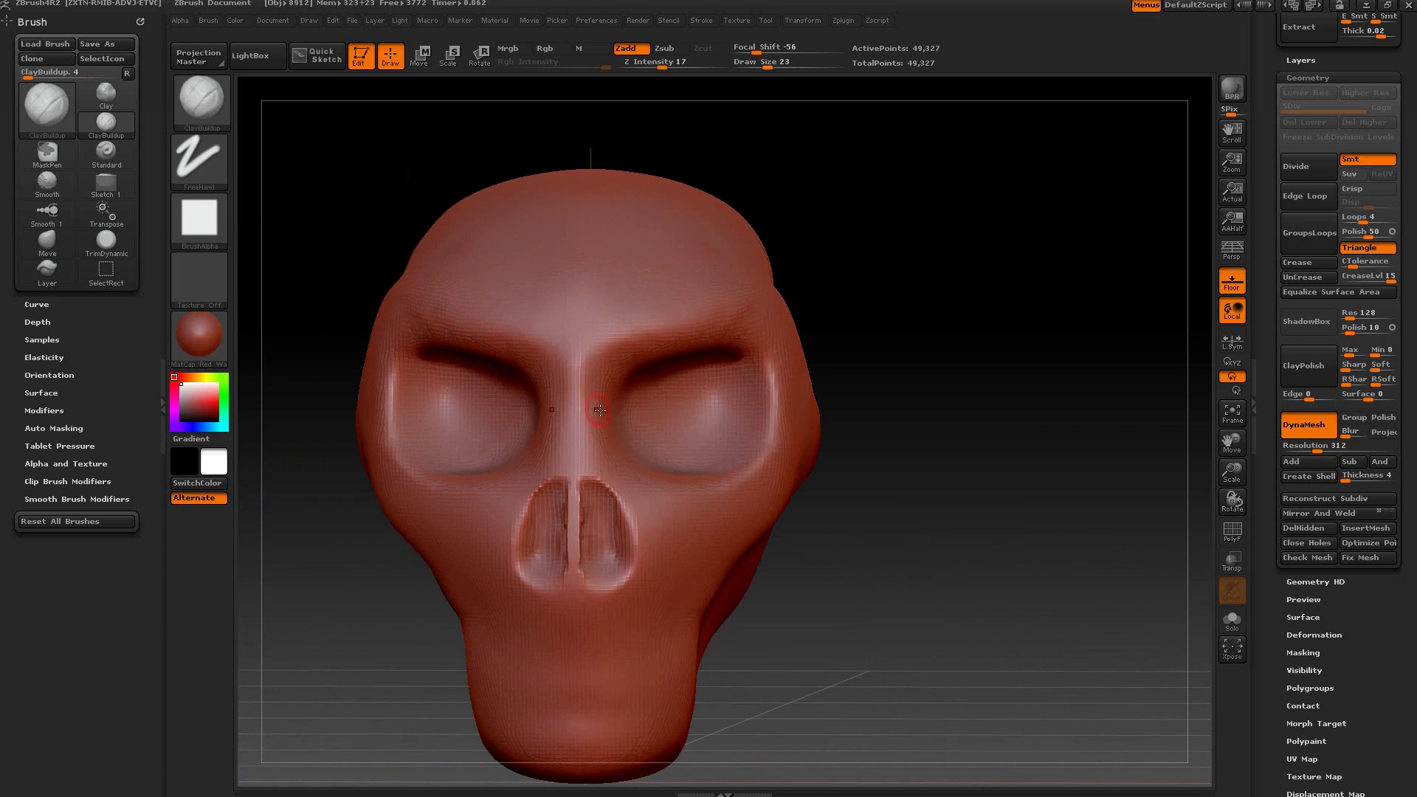
key(b)
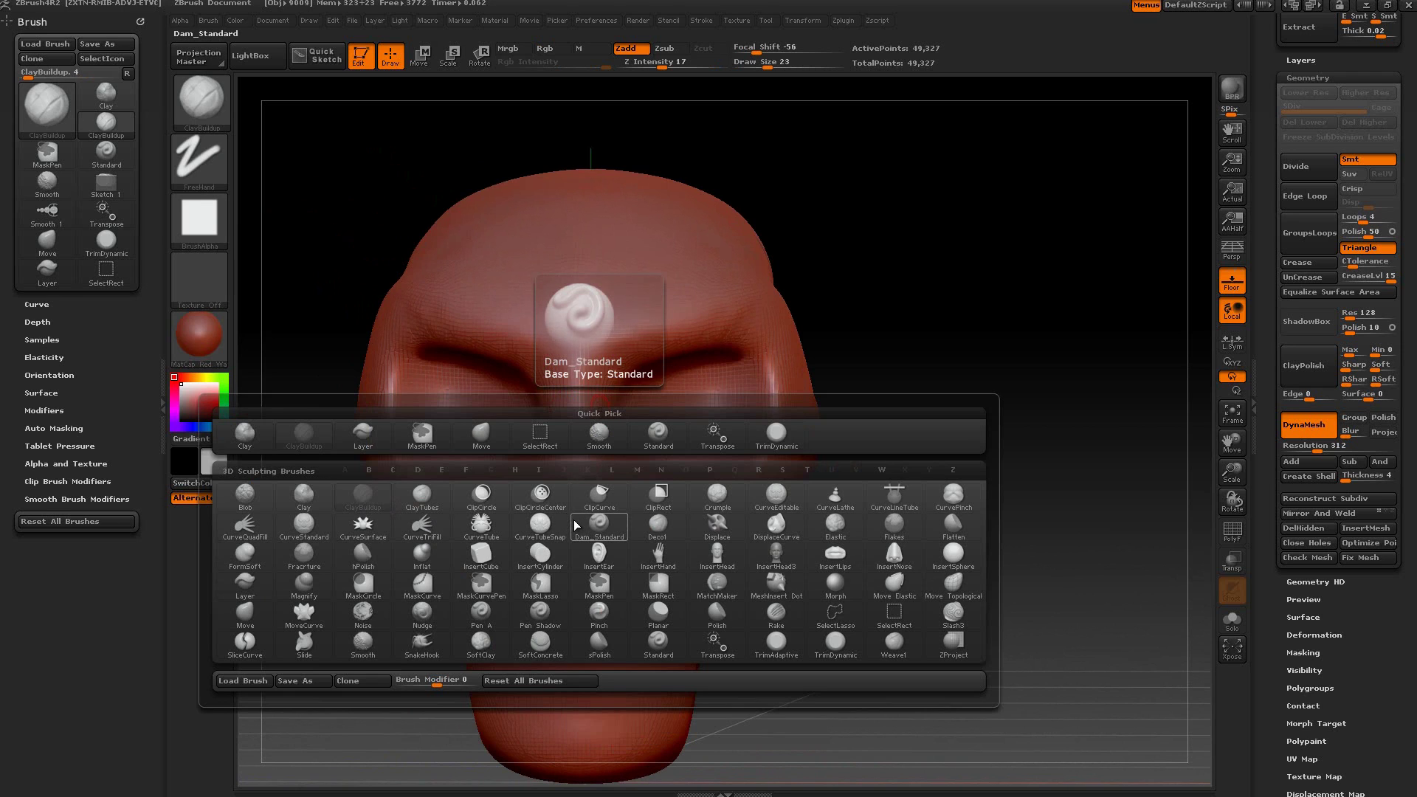
key(m)
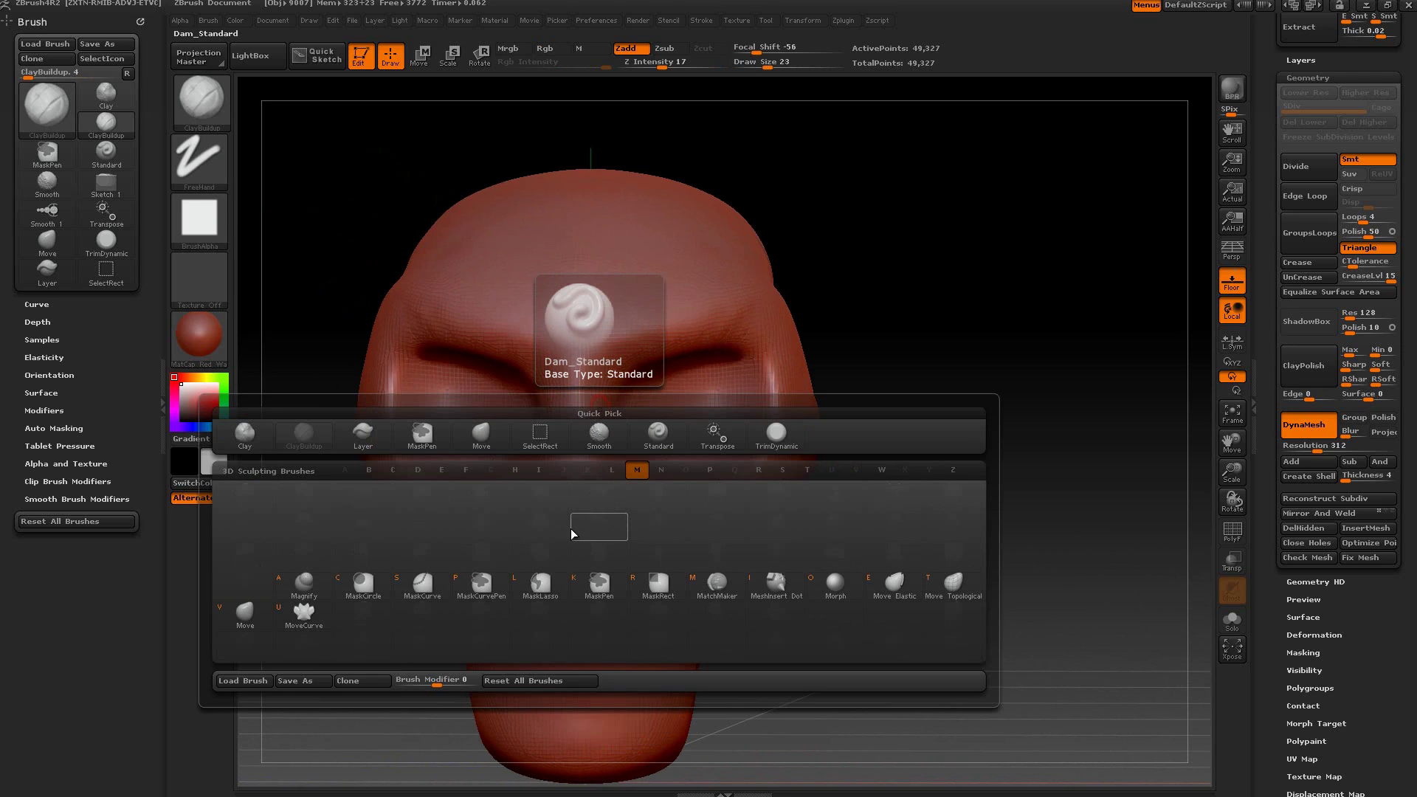
click(256, 618)
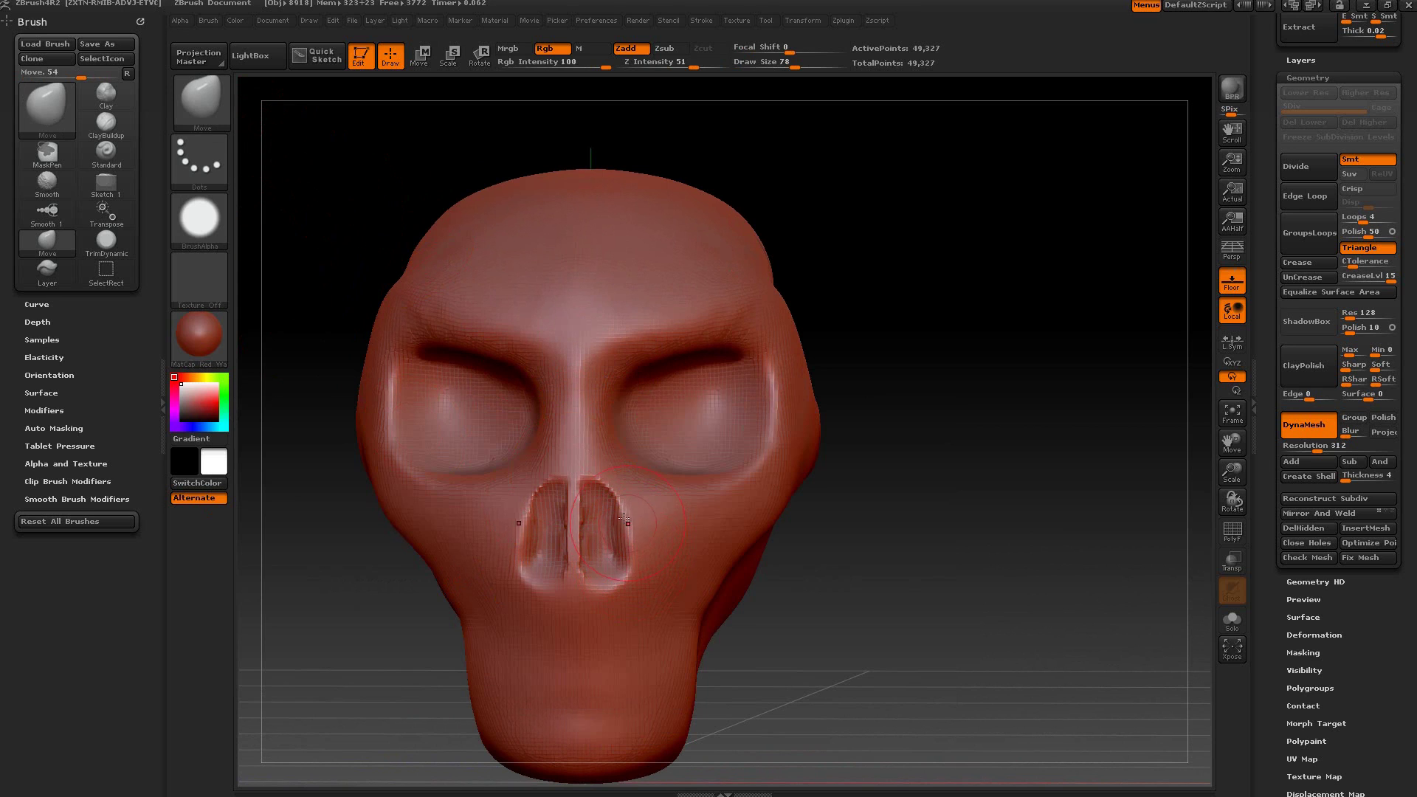
drag(614, 492, 605, 495)
drag(632, 550, 609, 527)
mouse_move(604, 493)
mouse_down()
mouse_move(616, 534)
mouse_move(576, 484)
mouse_up()
Step: Push the nasal opening's profile back from the side view with the Move brush
drag(1087, 640, 623, 593)
mouse_move(619, 524)
mouse_down()
mouse_move(622, 435)
mouse_move(578, 474)
mouse_up()
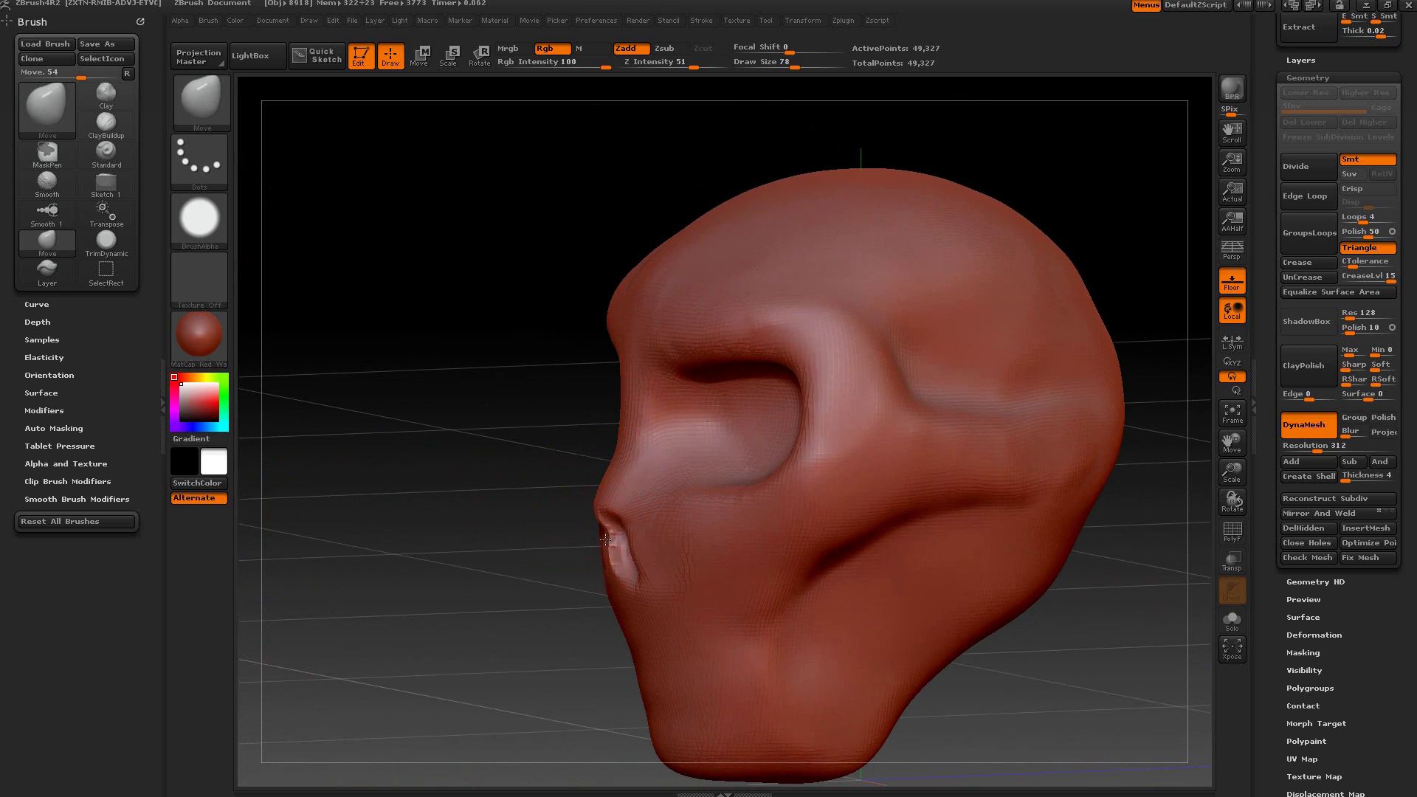
drag(605, 541, 624, 574)
drag(679, 533, 639, 540)
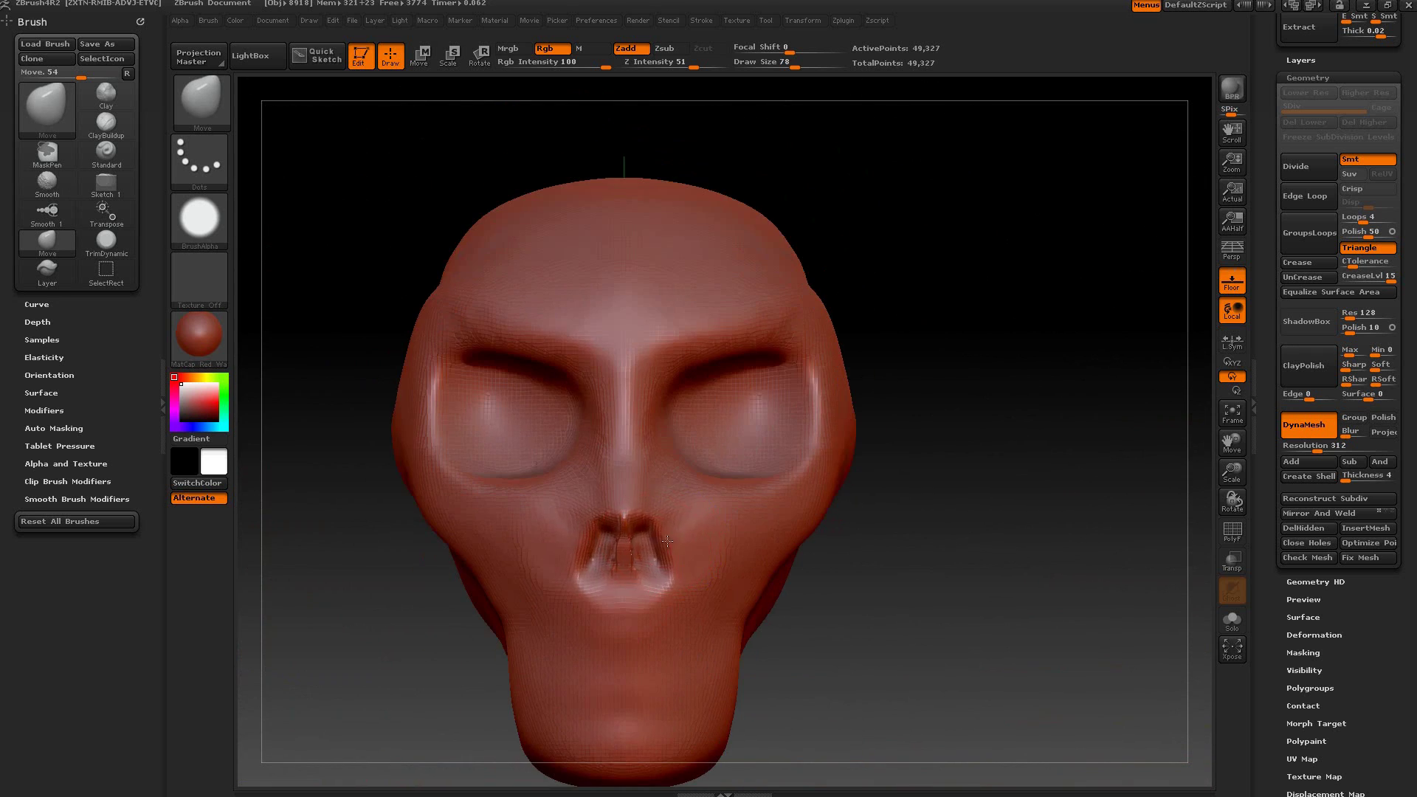
Step: Smooth the nasal cavities and rework their hollows and rims with the Clay brush at Z intensity 50
drag(662, 604, 656, 599)
mouse_move(656, 599)
right_down()
mouse_move(620, 587)
mouse_move(683, 576)
mouse_move(650, 573)
right_up()
mouse_move(661, 549)
shift+mouse_down()
mouse_move(662, 576)
mouse_move(641, 530)
mouse_move(595, 532)
shift+mouse_up()
click(202, 103)
click(279, 117)
key(space)
mouse_move(647, 511)
mouse_down()
mouse_move(609, 583)
mouse_move(639, 591)
mouse_move(629, 565)
mouse_move(632, 587)
mouse_up()
drag(898, 576, 922, 577)
mouse_move(607, 583)
shift+mouse_down()
mouse_move(631, 545)
mouse_move(659, 583)
shift+mouse_up()
mouse_move(659, 584)
right_down()
mouse_move(691, 579)
mouse_move(660, 569)
right_up()
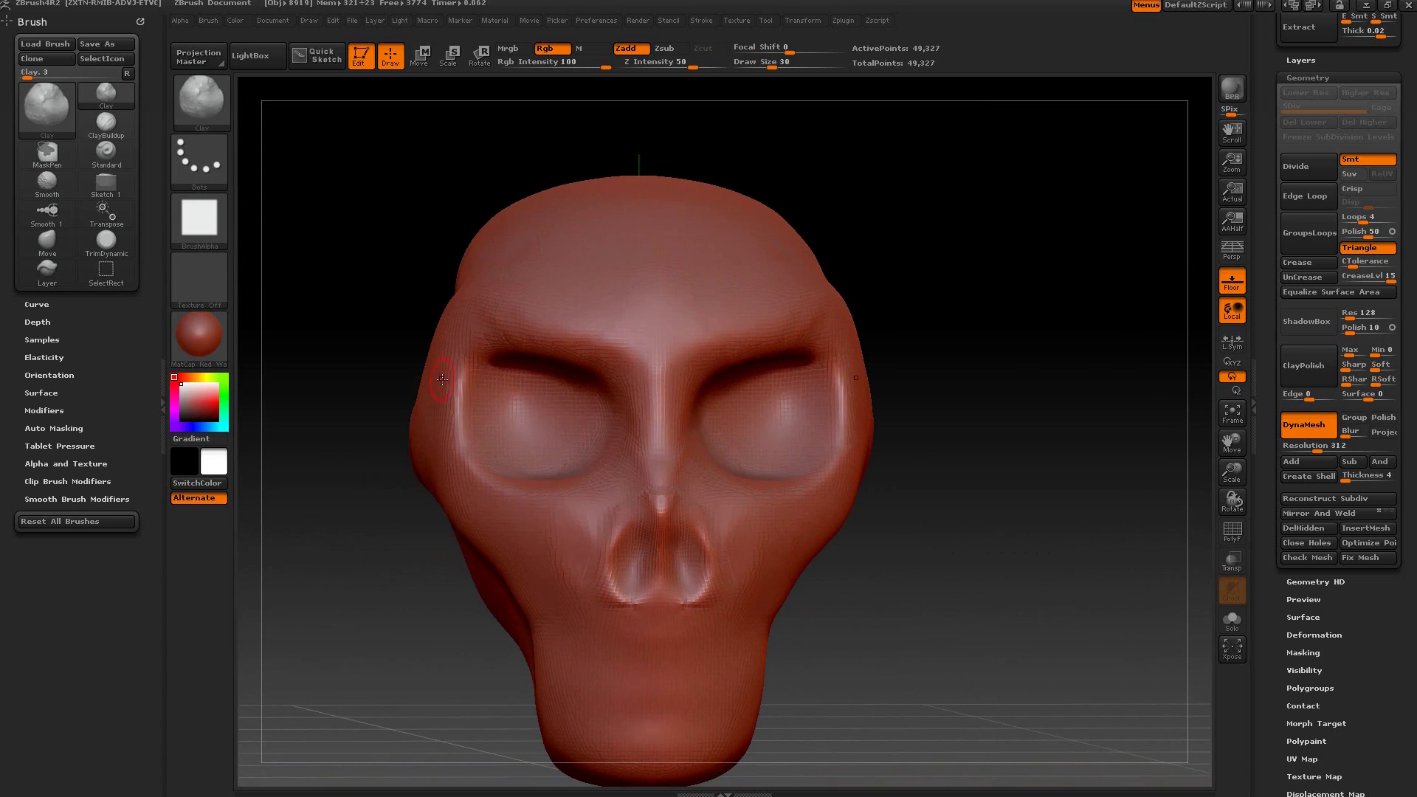
Step: Taper the nasal cavities toward the nose bridge with the Move brush at draw size 56
key(b)
key(m)
key(v)
key(space)
drag(593, 541, 607, 541)
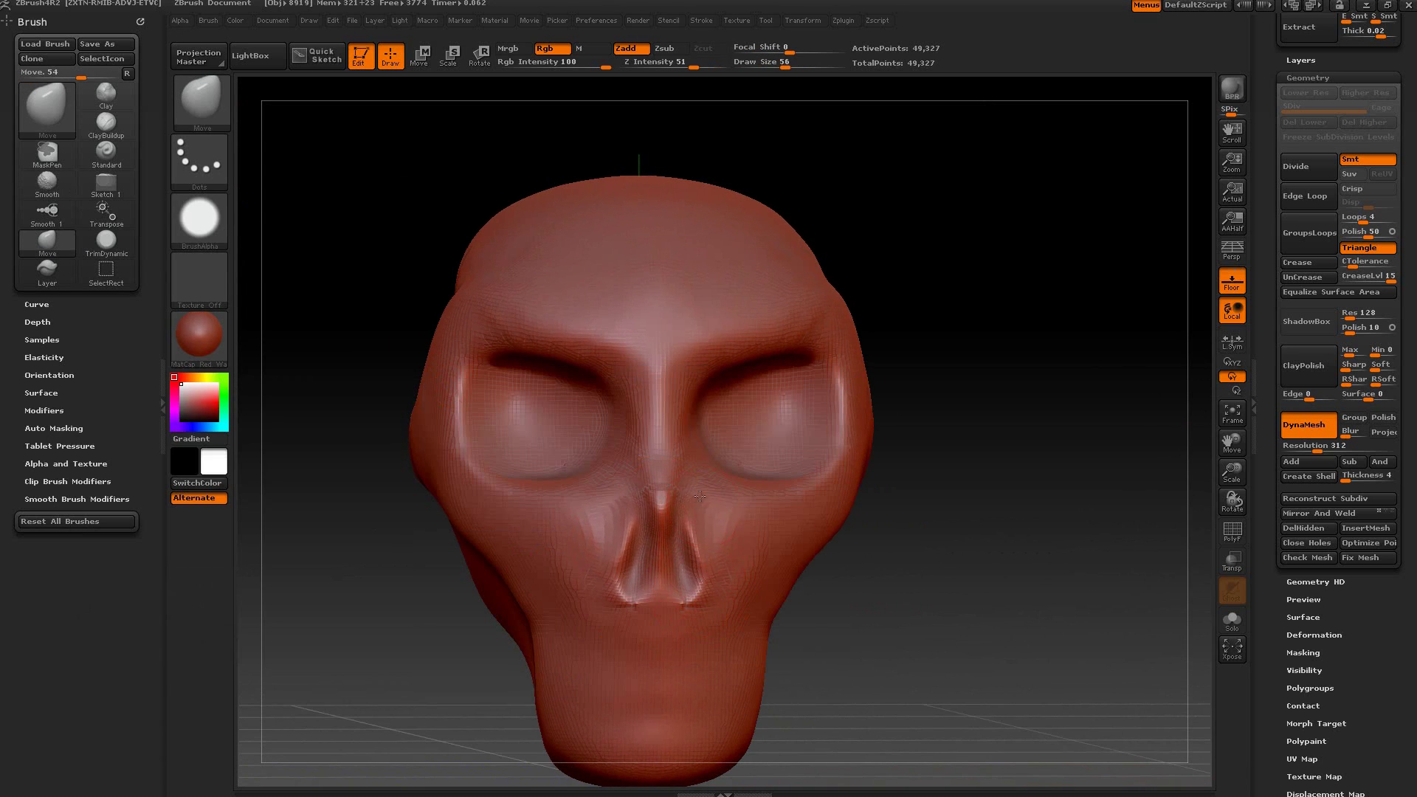
shift+right_drag(700, 496, 722, 513)
shift+right_drag(721, 465, 1208, 517)
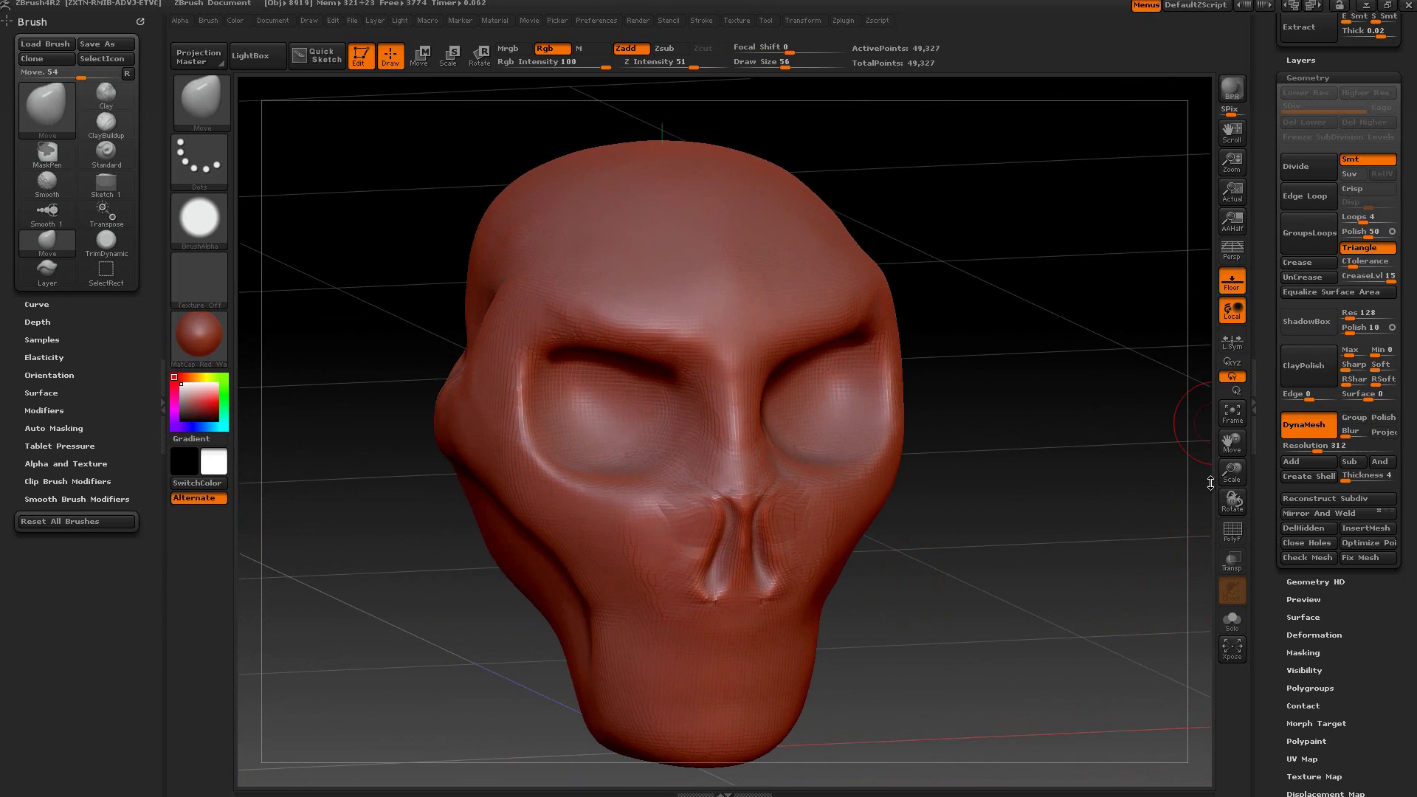
right_drag(1103, 576, 1126, 573)
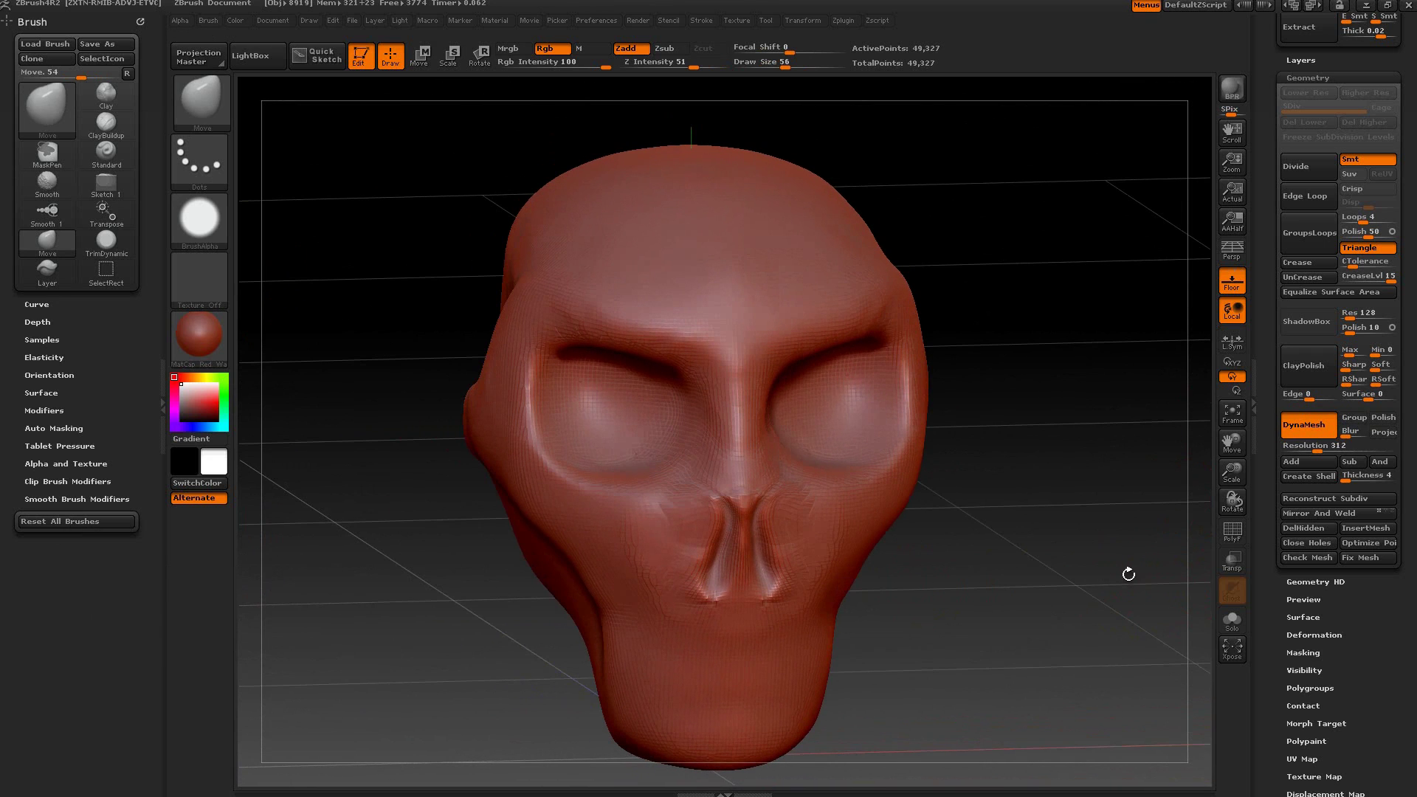
Step: Enable the Project option for DynaMesh and remesh the skull at resolution 312
click(1383, 434)
shift+drag(1142, 632, 1117, 602)
right_drag(1117, 603, 1076, 585)
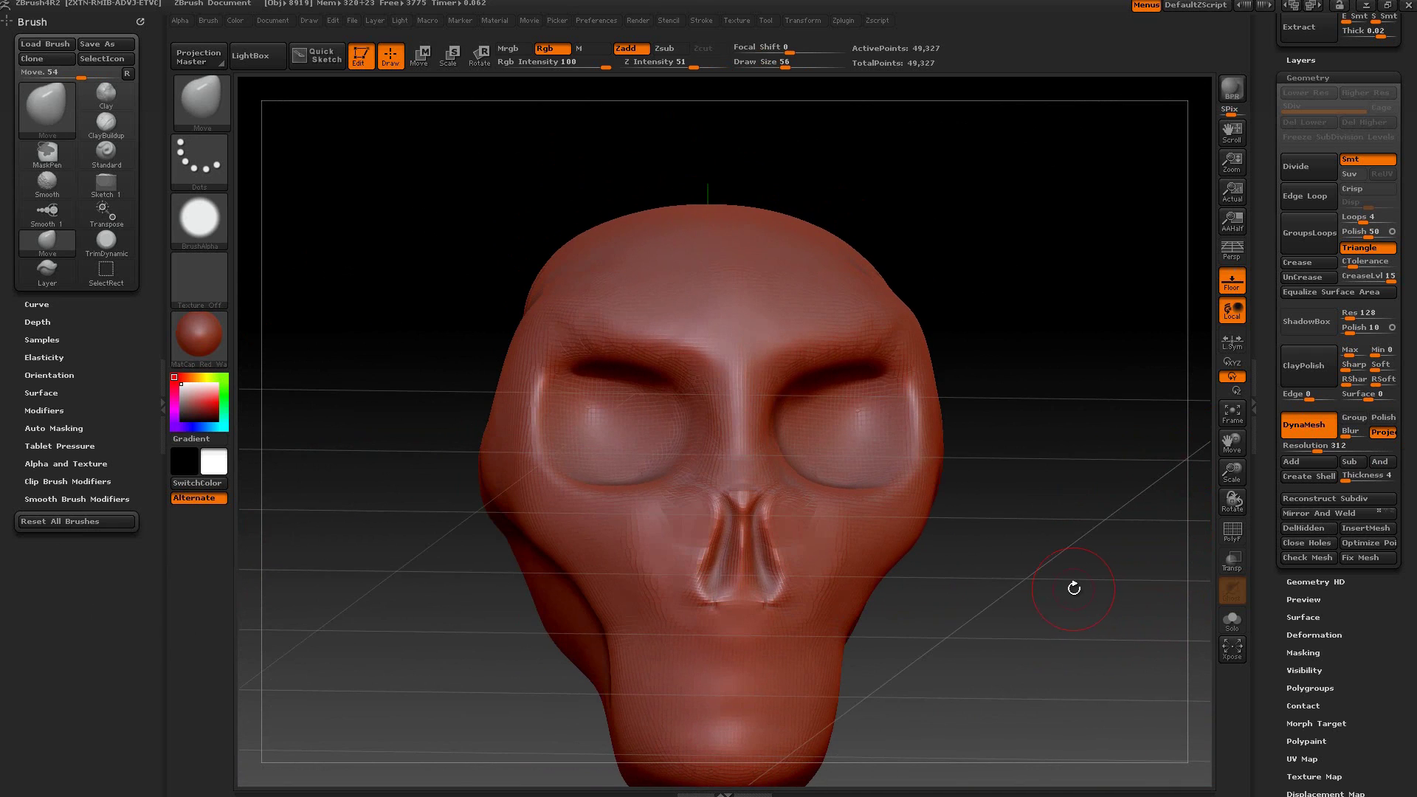
ctrl+drag(1069, 595, 1126, 701)
drag(1041, 602, 1002, 581)
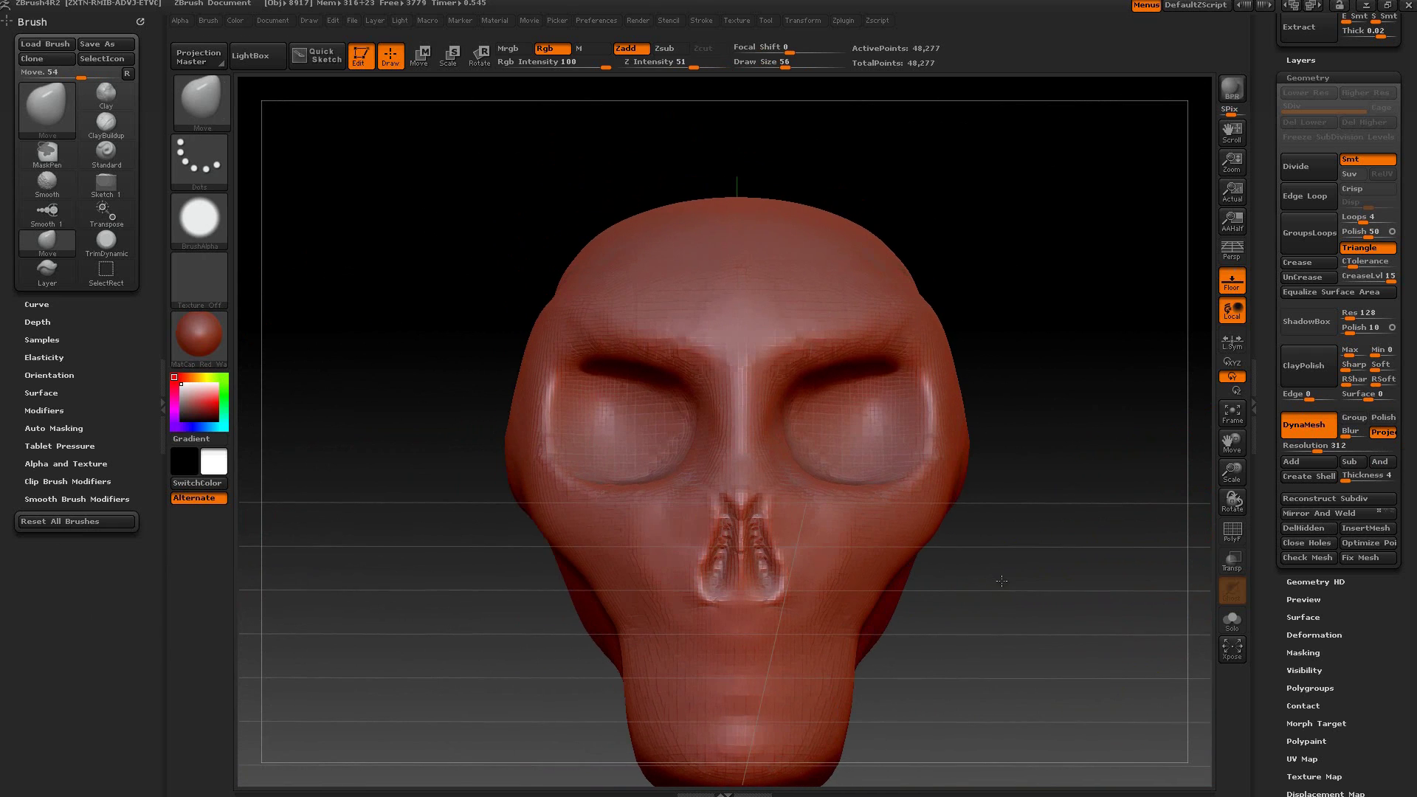
Step: Smooth the jagged surfaces inside the nasal cavities and check the skull's profile from both sides
mouse_move(1028, 625)
right_down()
mouse_move(1060, 632)
mouse_move(1075, 720)
right_up()
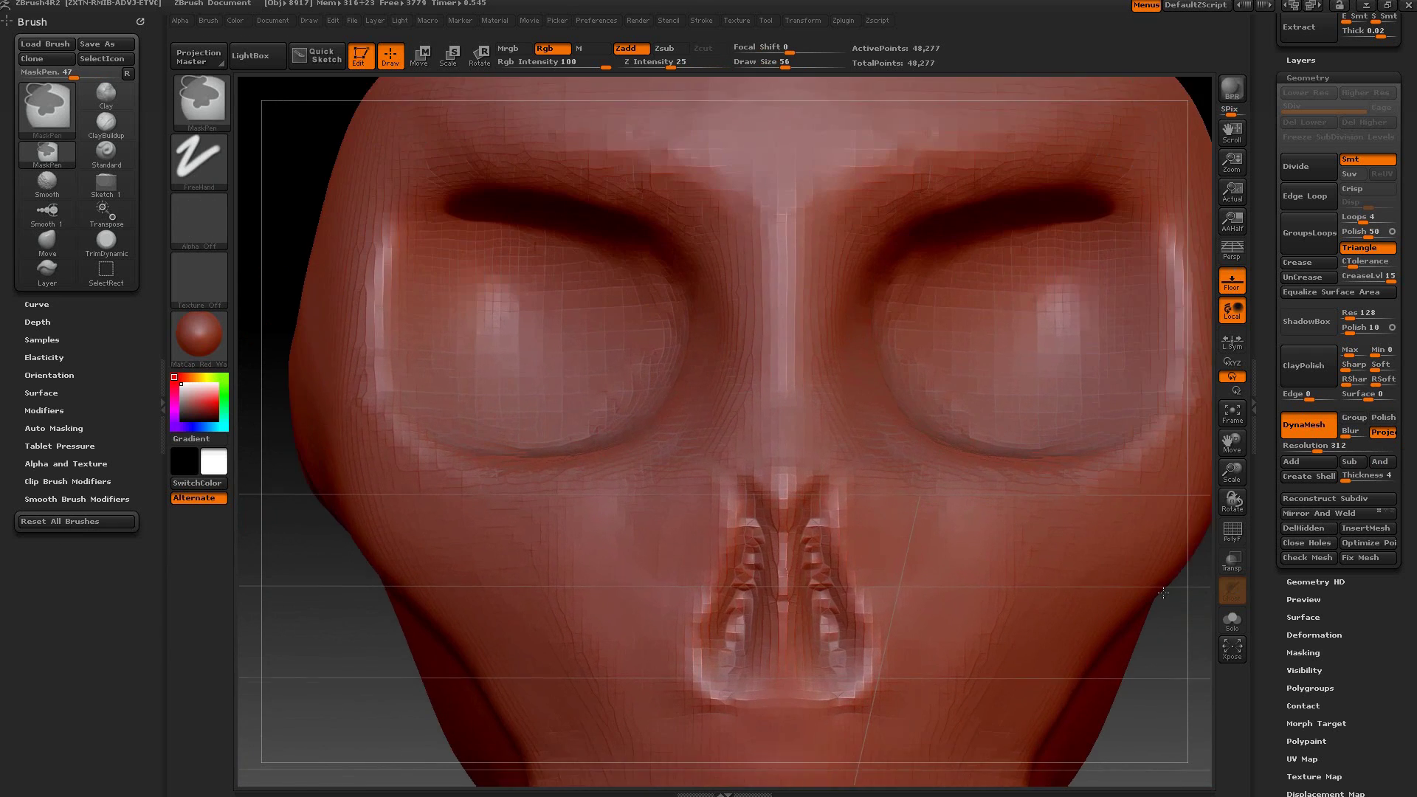
shift+drag(828, 601, 828, 508)
right_drag(829, 518, 949, 472)
right_drag(949, 546, 931, 592)
right_drag(661, 550, 619, 595)
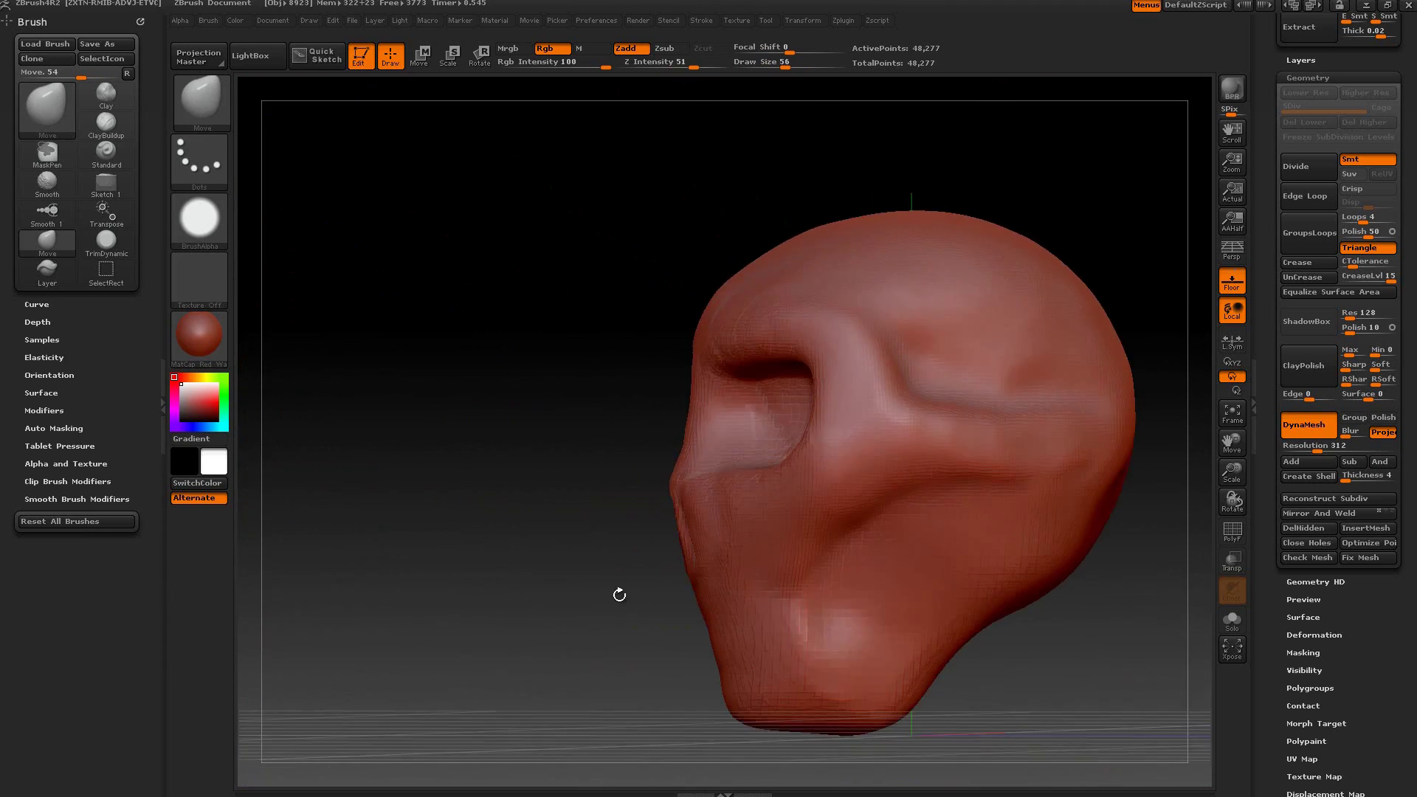
right_drag(687, 543, 662, 519)
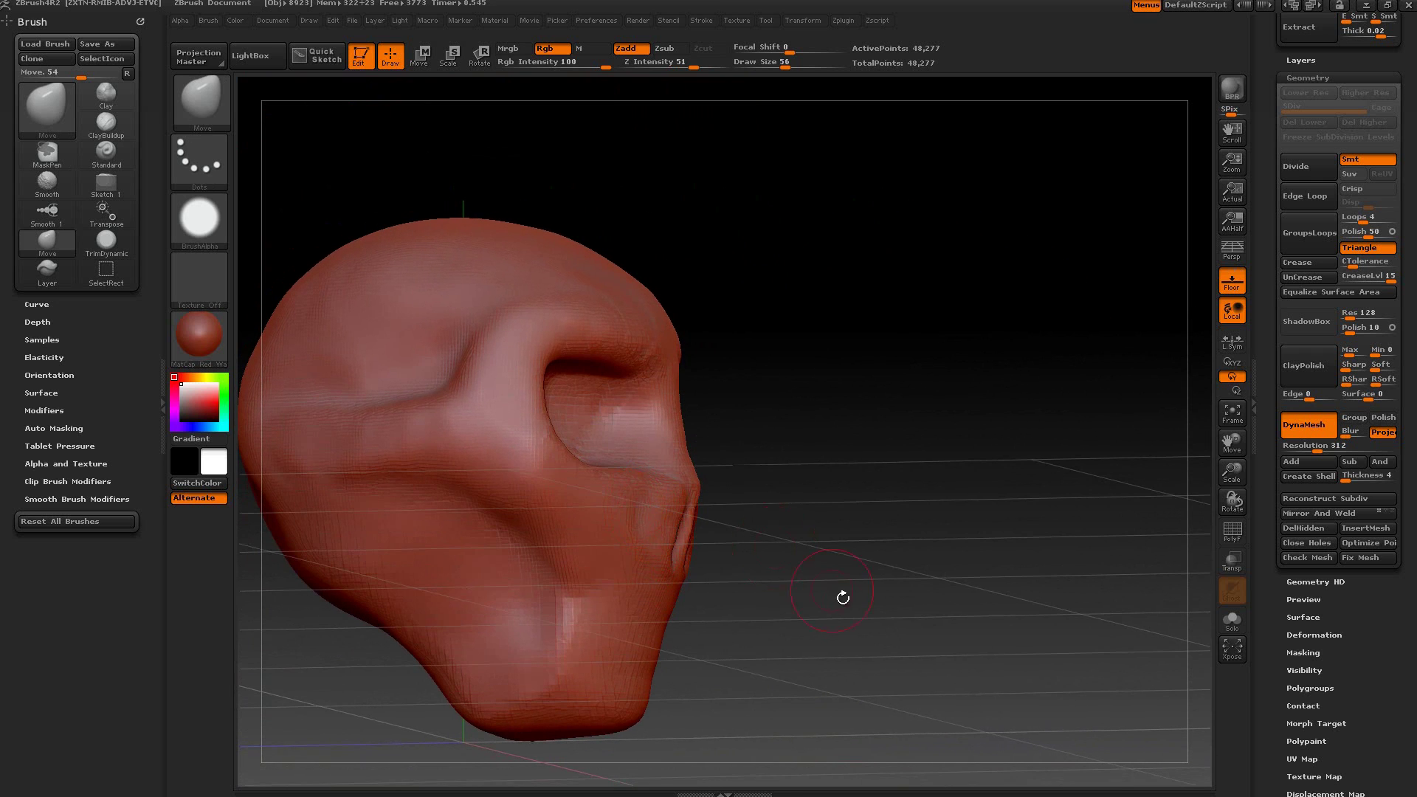
right_drag(843, 598, 869, 648)
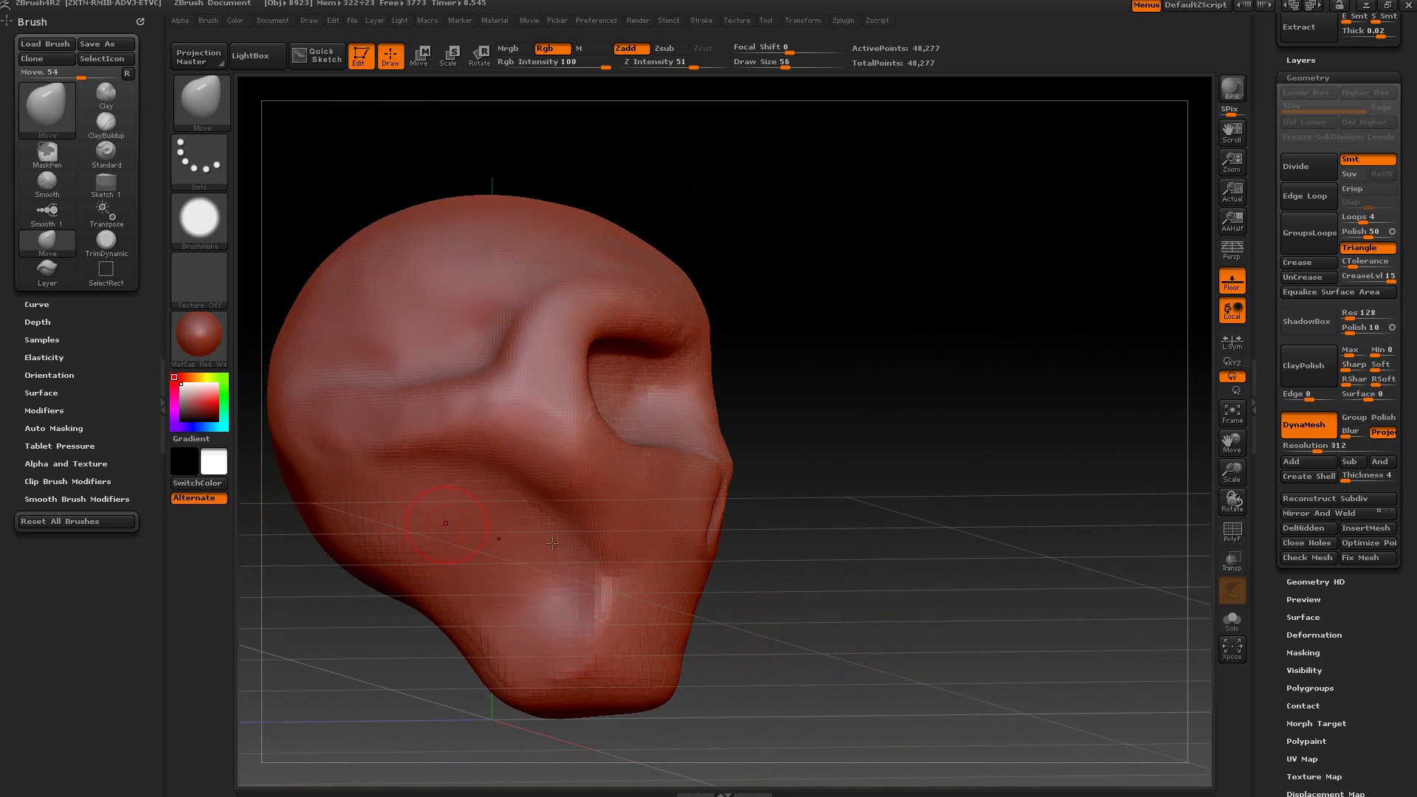
Step: Mask a horizontal band around the mouth area between nose and chin, and invert the mask
ctrl+drag(694, 613, 589, 611)
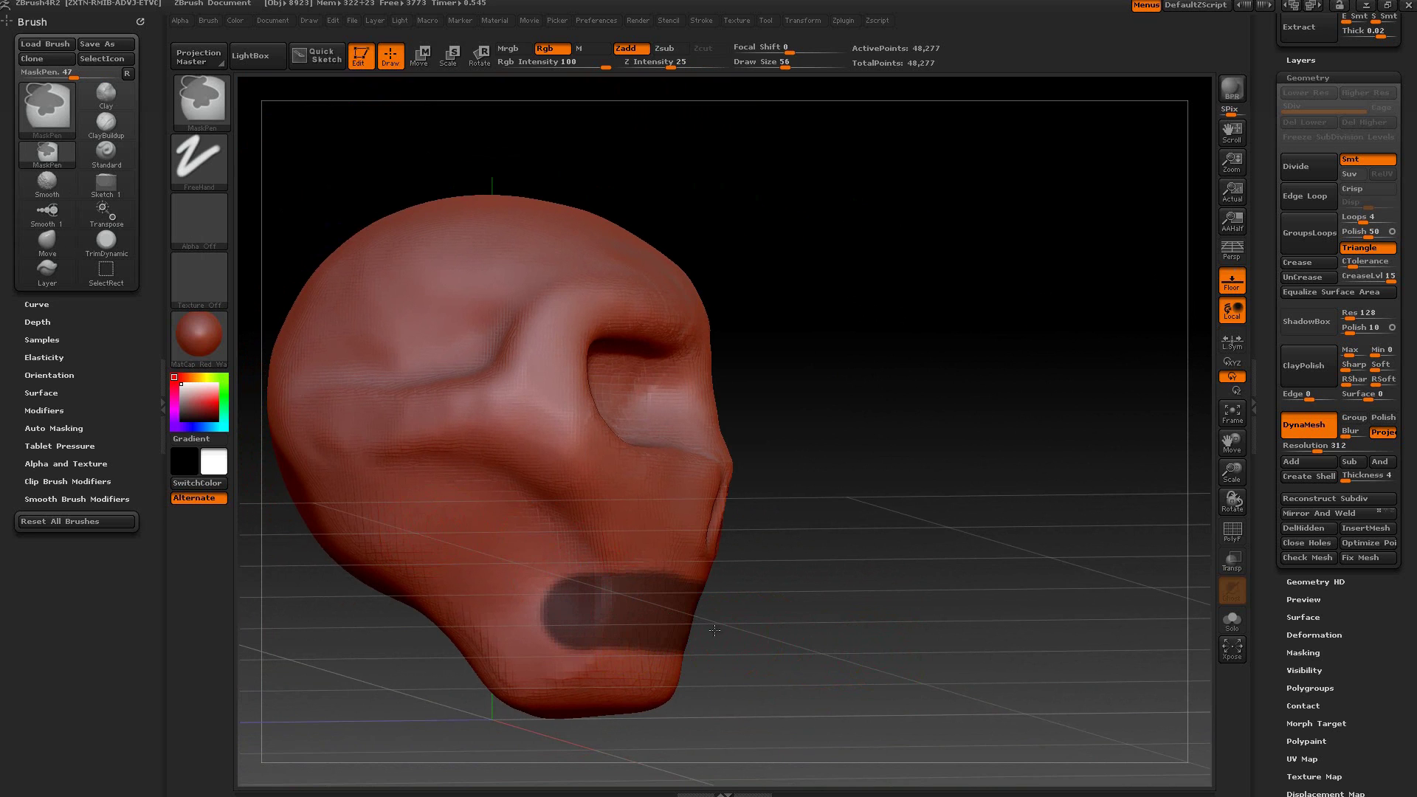
right_drag(715, 630, 785, 683)
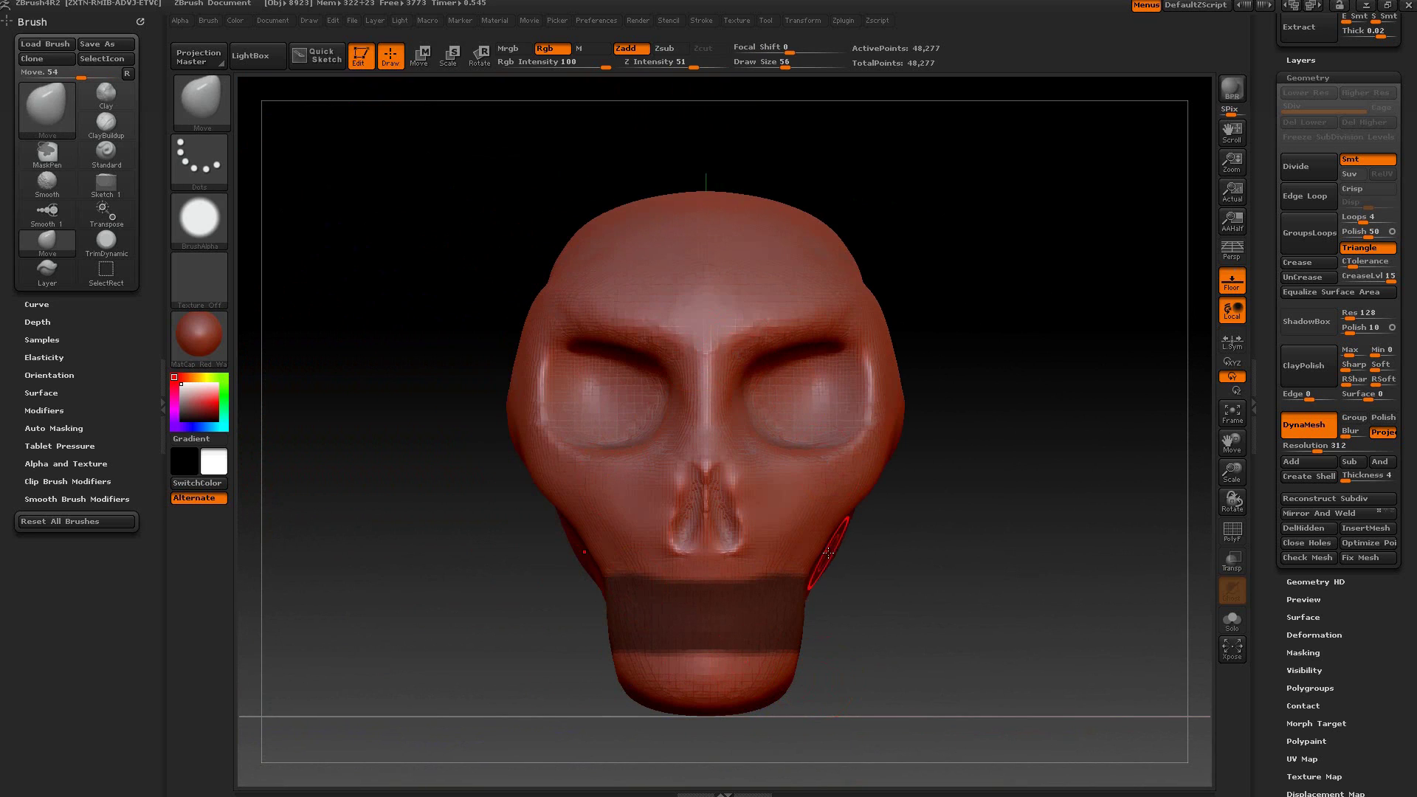
key(w)
drag(738, 615, 890, 618)
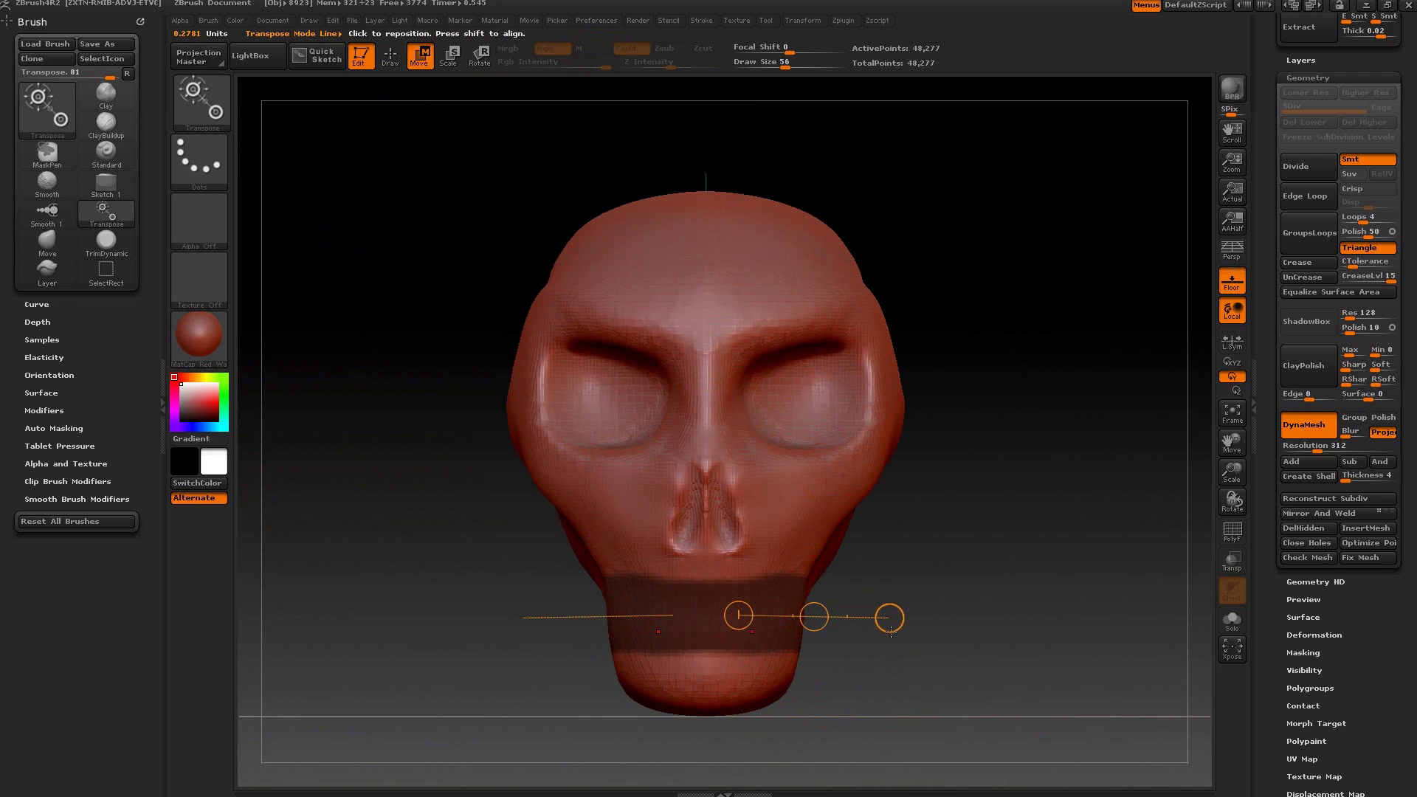
drag(889, 618, 862, 620)
key(ctrl+z)
key(ctrl)
ctrl+click(1015, 594)
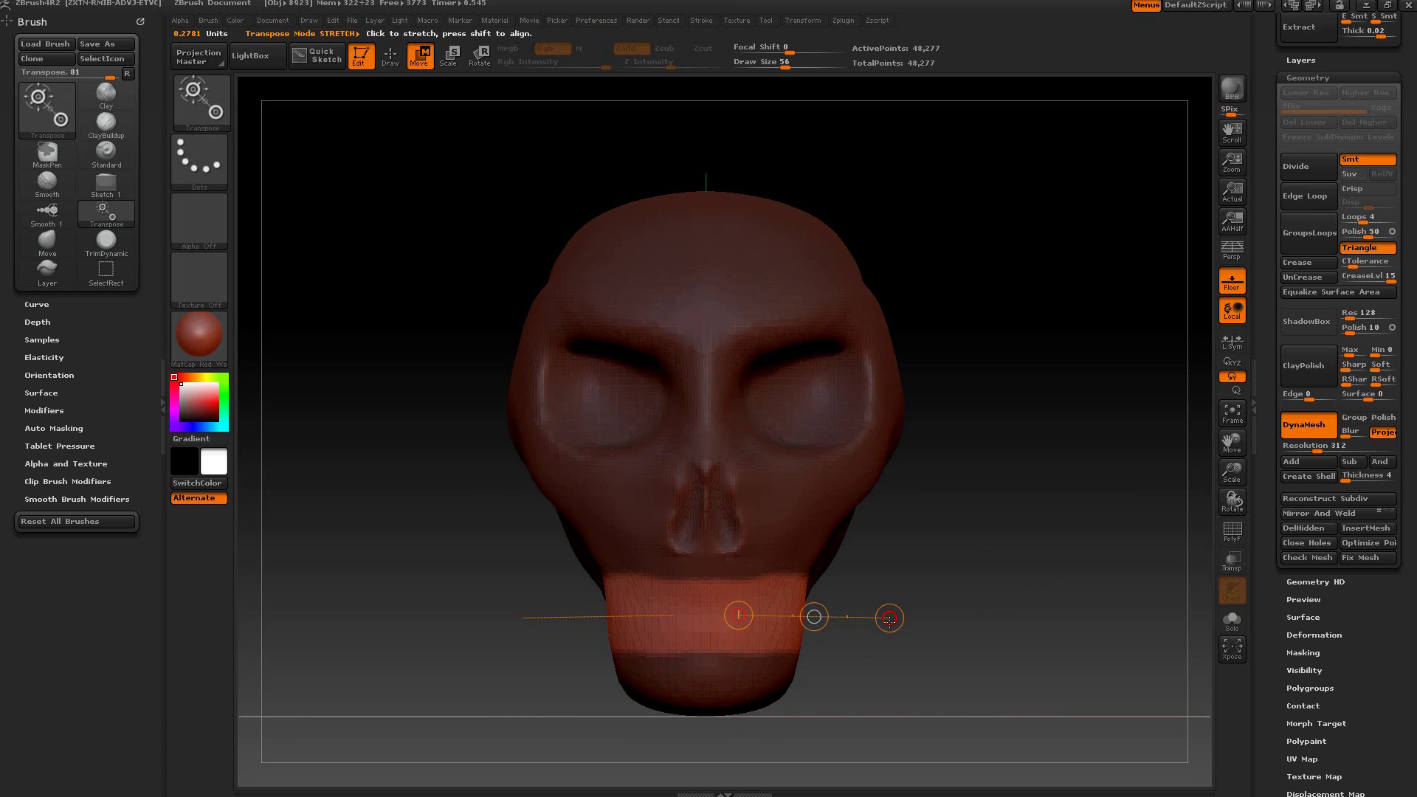
Step: Push the unmasked mouth band deep into the head from the side view with Transpose Move
drag(890, 619, 933, 689)
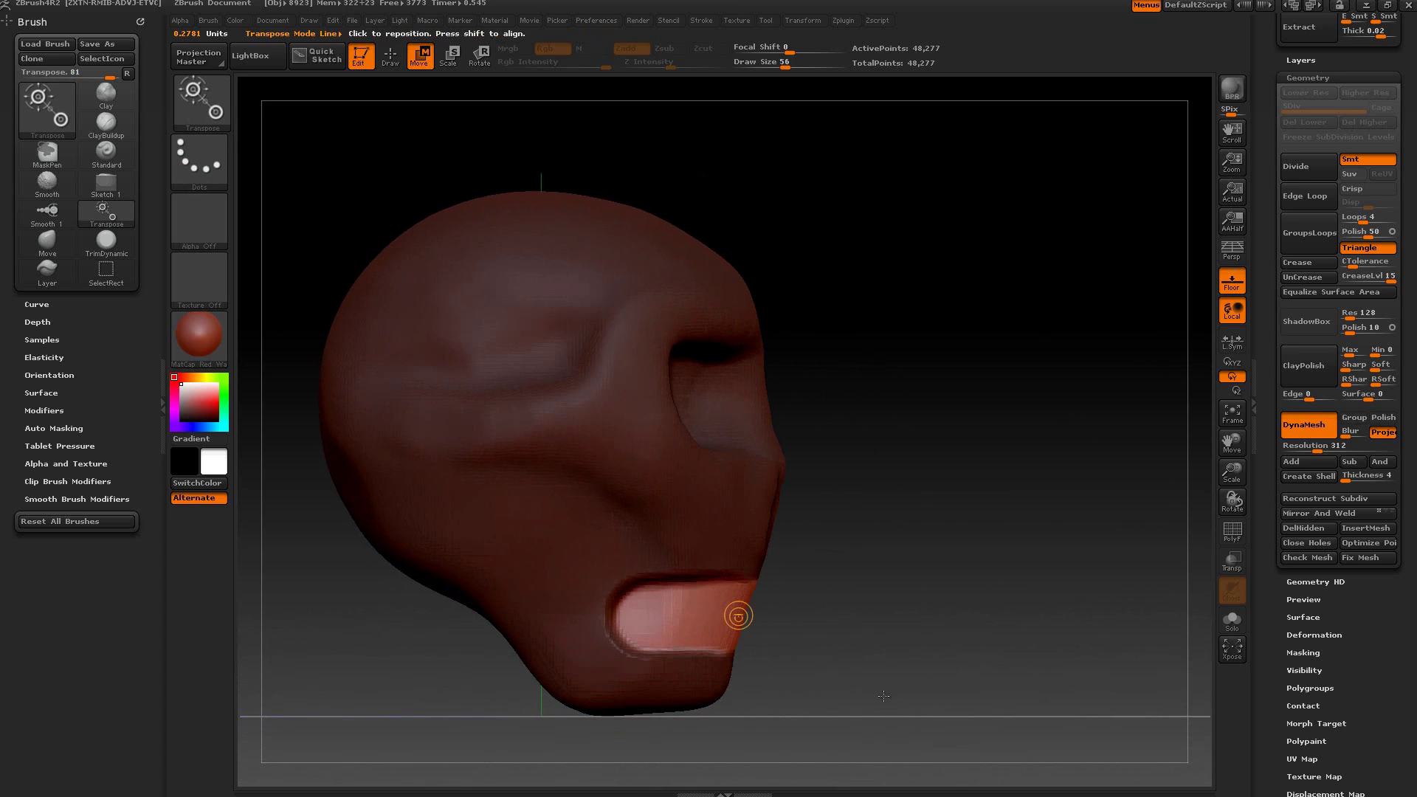
drag(676, 616, 708, 616)
mouse_move(852, 614)
mouse_down()
mouse_move(875, 619)
mouse_move(725, 617)
mouse_up()
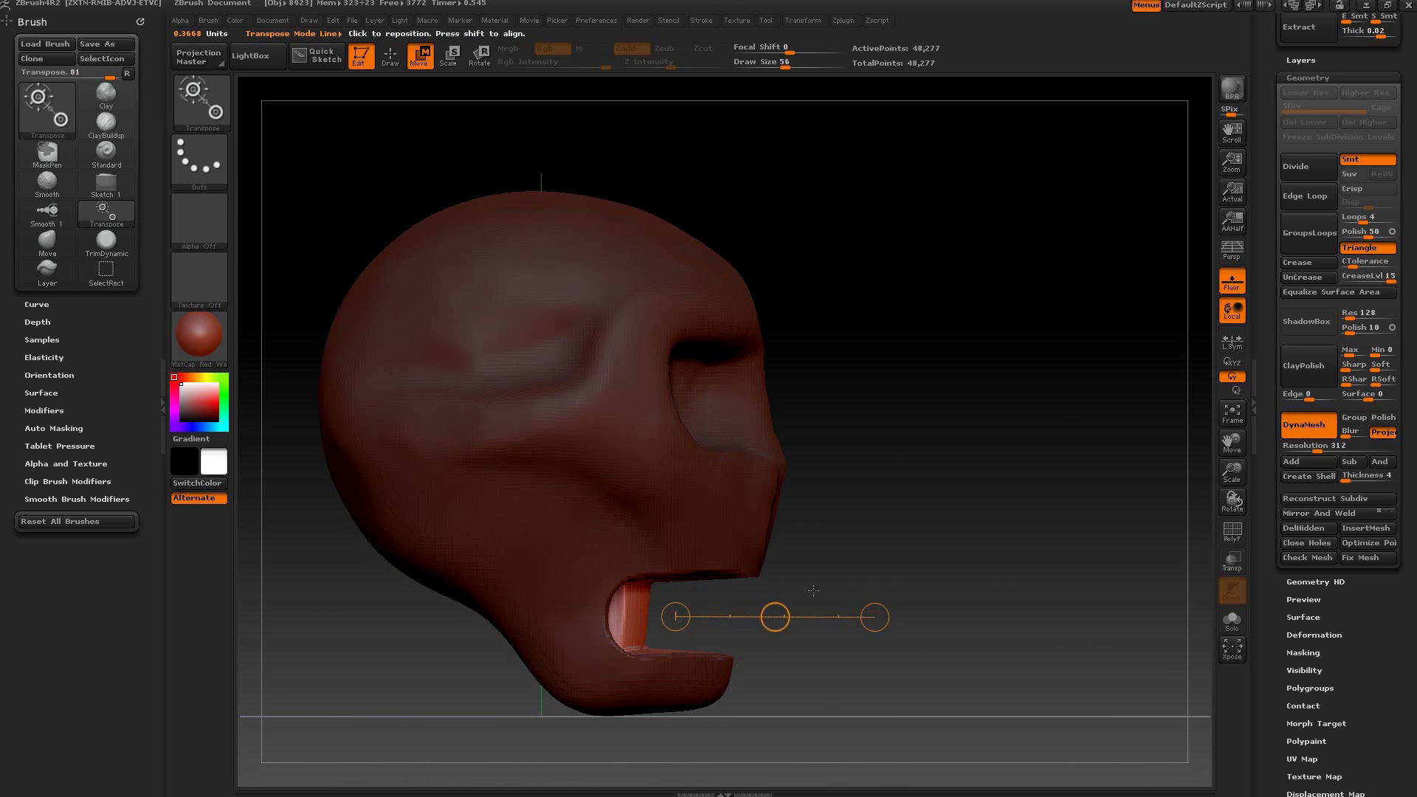
drag(814, 590, 768, 572)
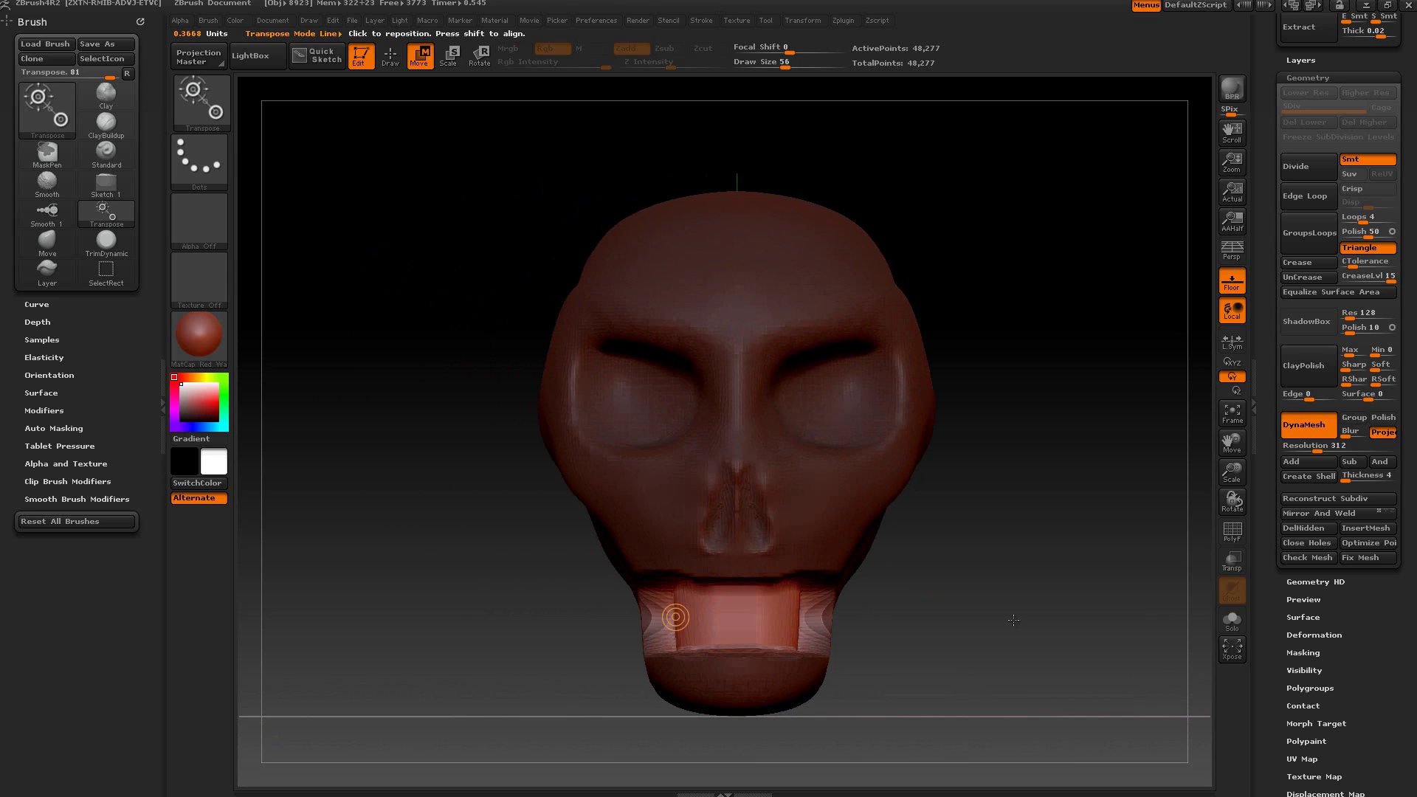
drag(1014, 620, 885, 576)
key(q)
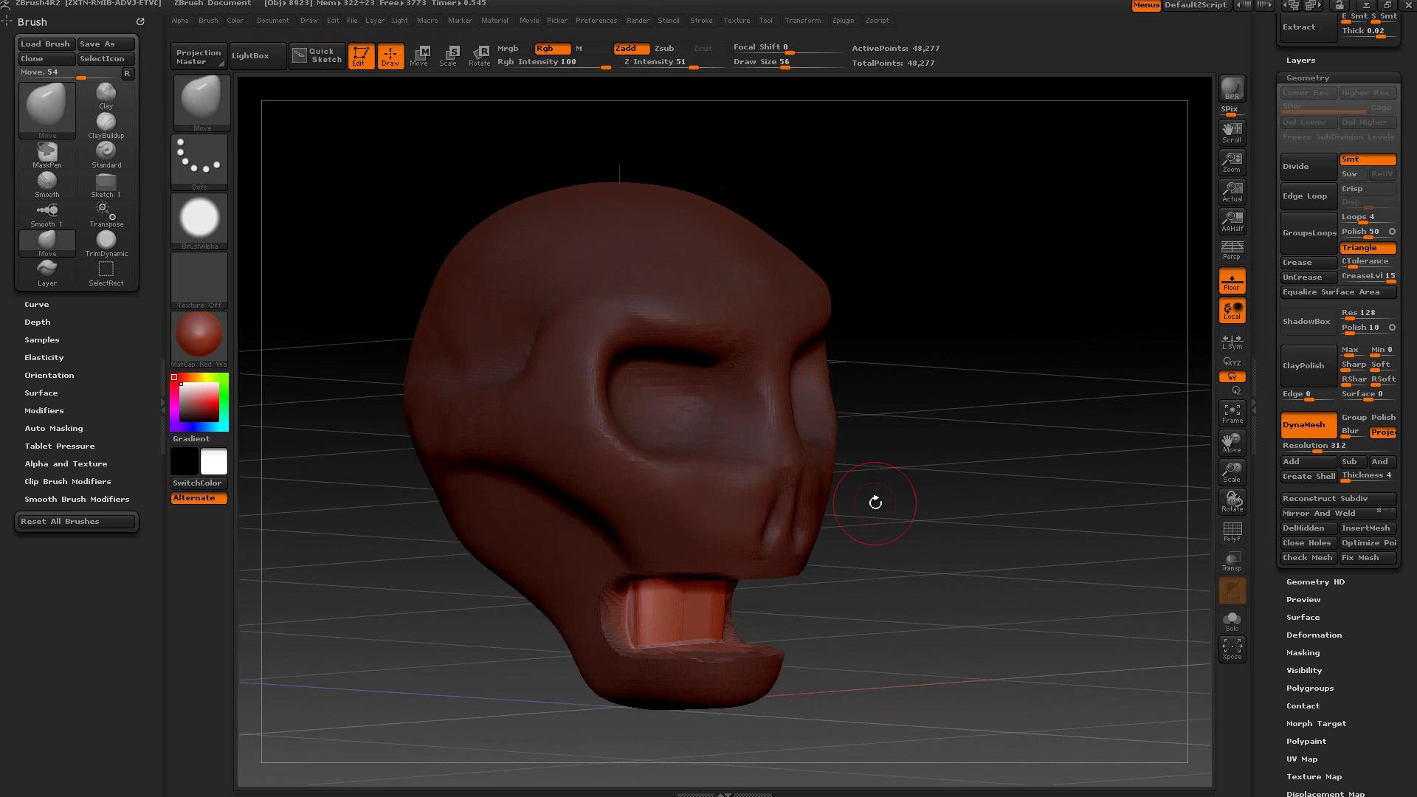
Step: Clear the mask and smooth the side walls and lower edge of the mouth recess
ctrl+drag(959, 353, 1116, 639)
mouse_move(1100, 559)
mouse_down()
mouse_move(1081, 547)
mouse_move(971, 640)
mouse_up()
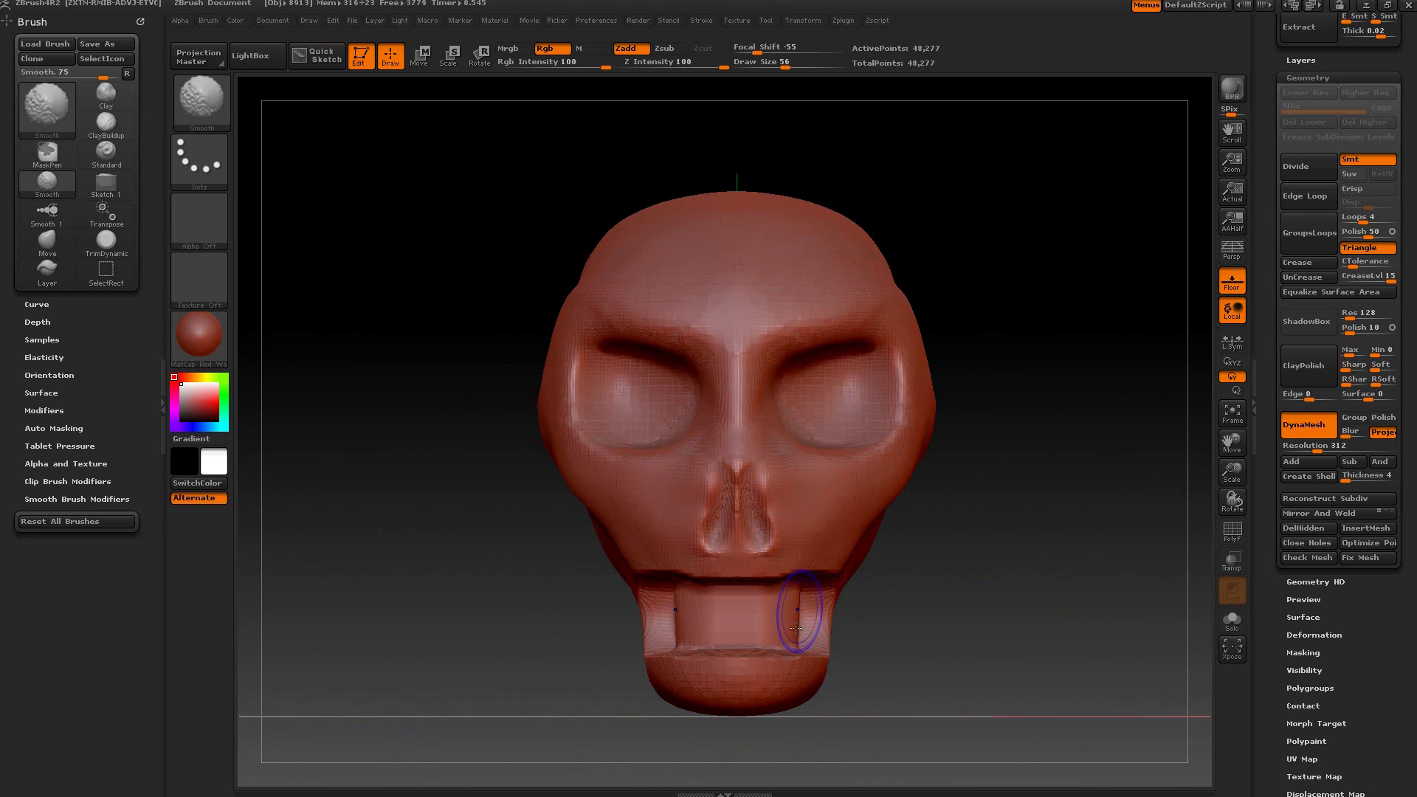
shift+drag(796, 628, 812, 607)
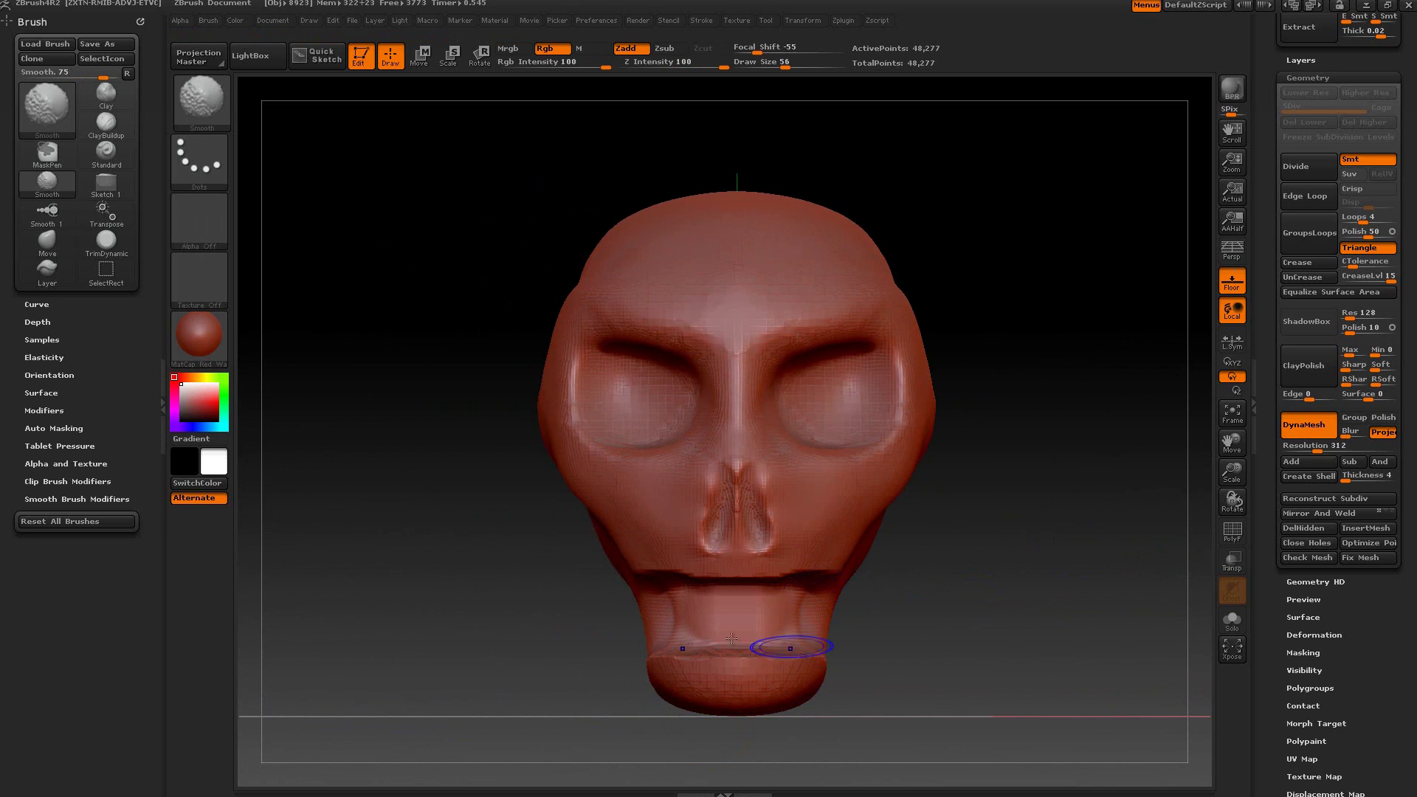
shift+drag(732, 639, 733, 636)
drag(901, 661, 1056, 647)
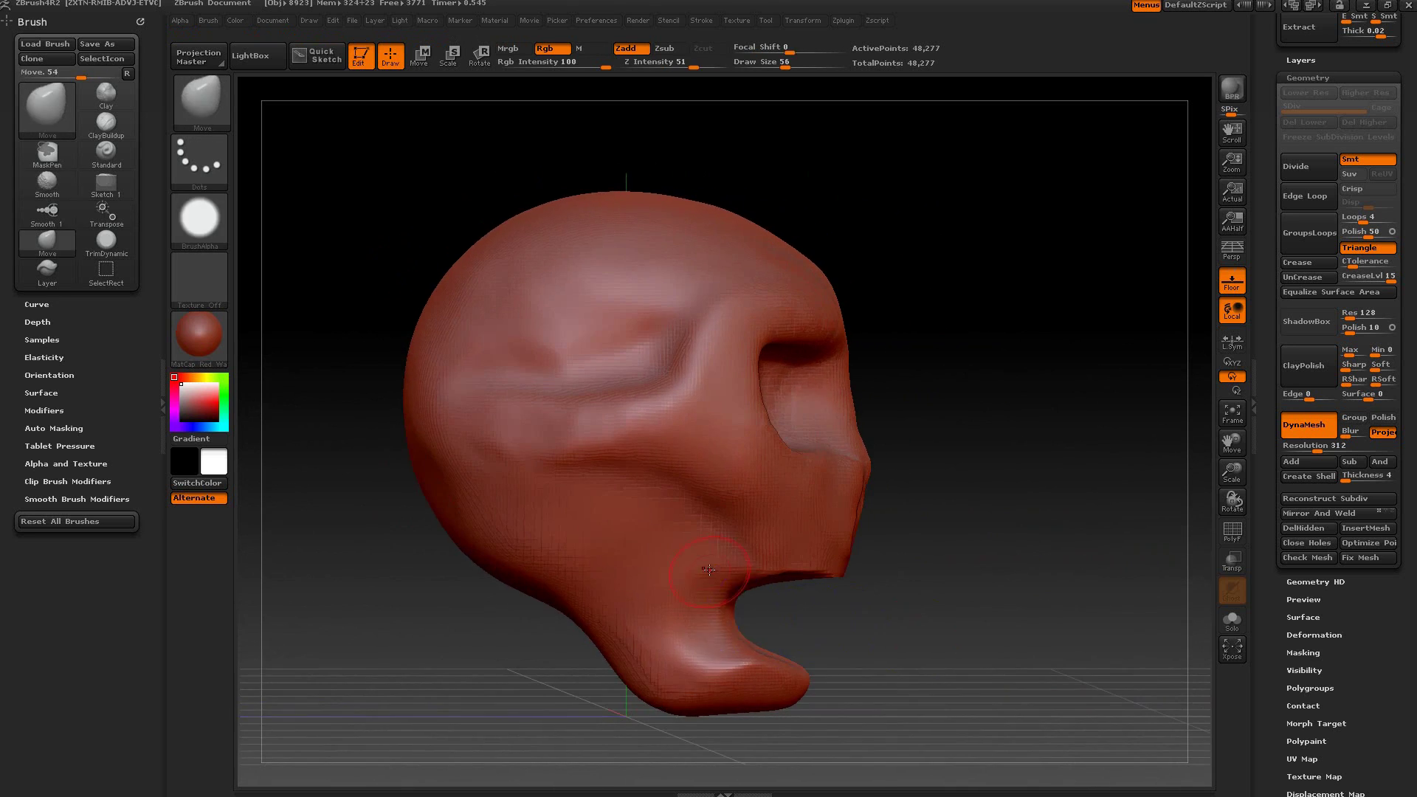
Step: Shape the rear of the mouth gap up toward the cheekbone with the Move brush at draw size 108
key(space)
drag(707, 539, 719, 539)
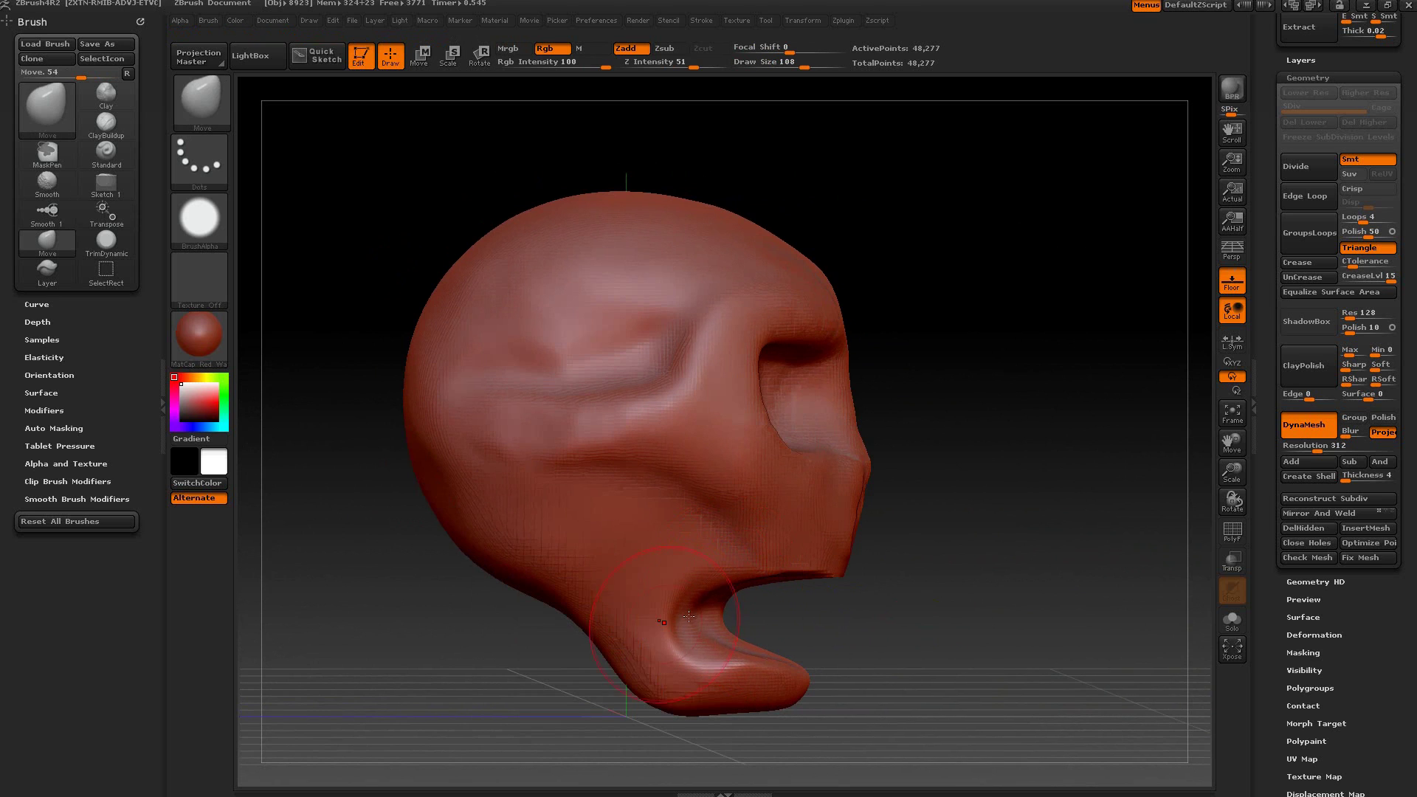
drag(716, 596, 704, 542)
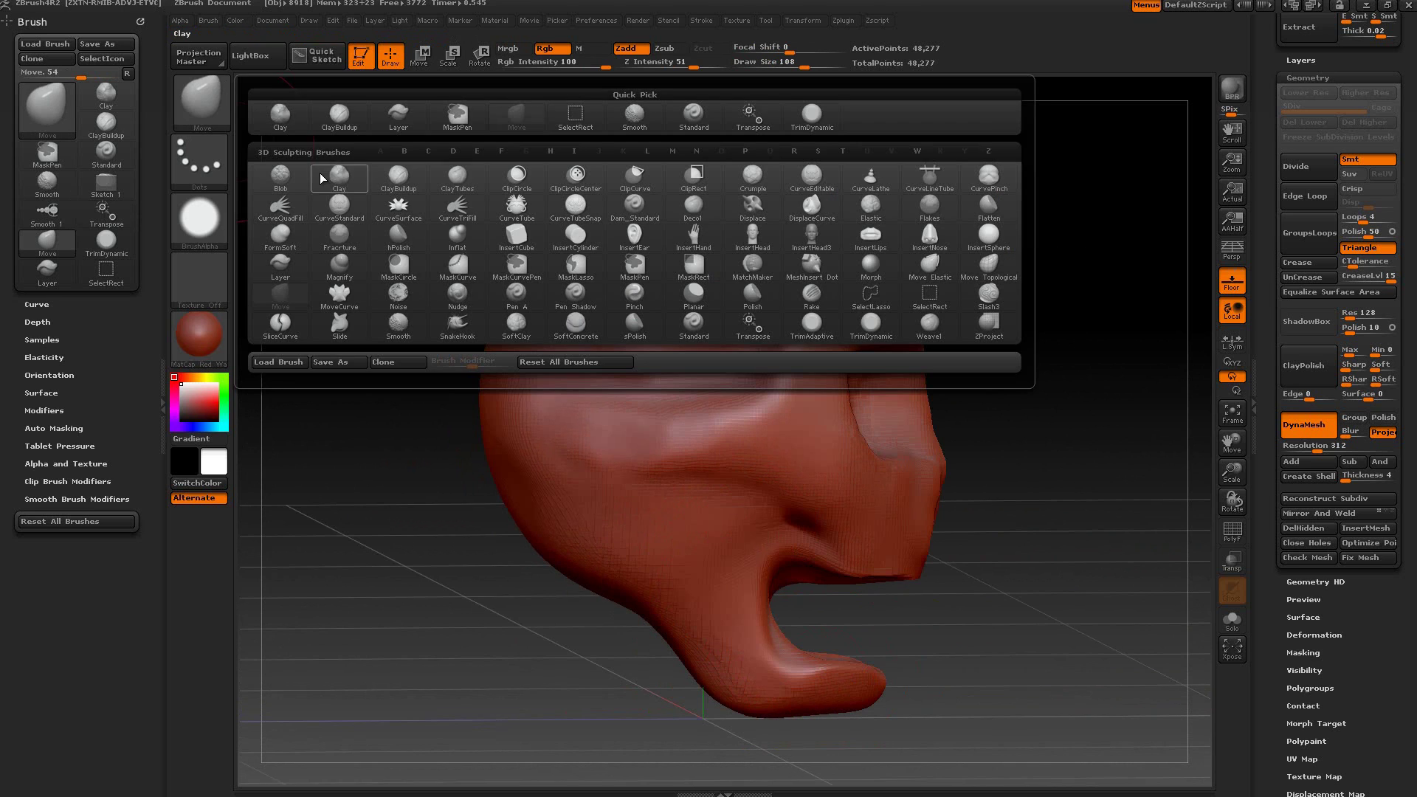
Step: Build up the vertical rear part of the jaw with ClayBuildup at draw size 53 and smooth it
click(357, 116)
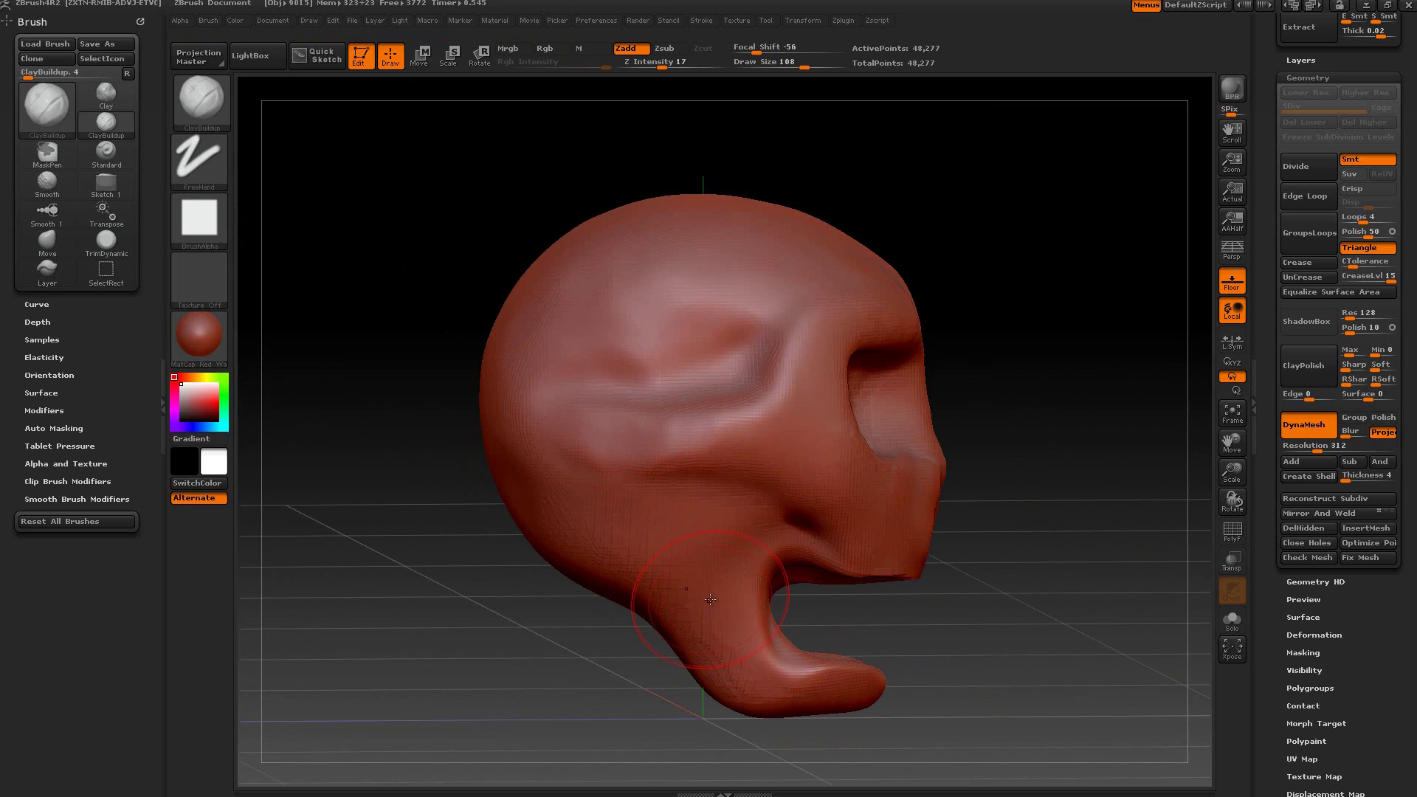
key(space)
drag(706, 574, 686, 574)
drag(739, 533, 747, 694)
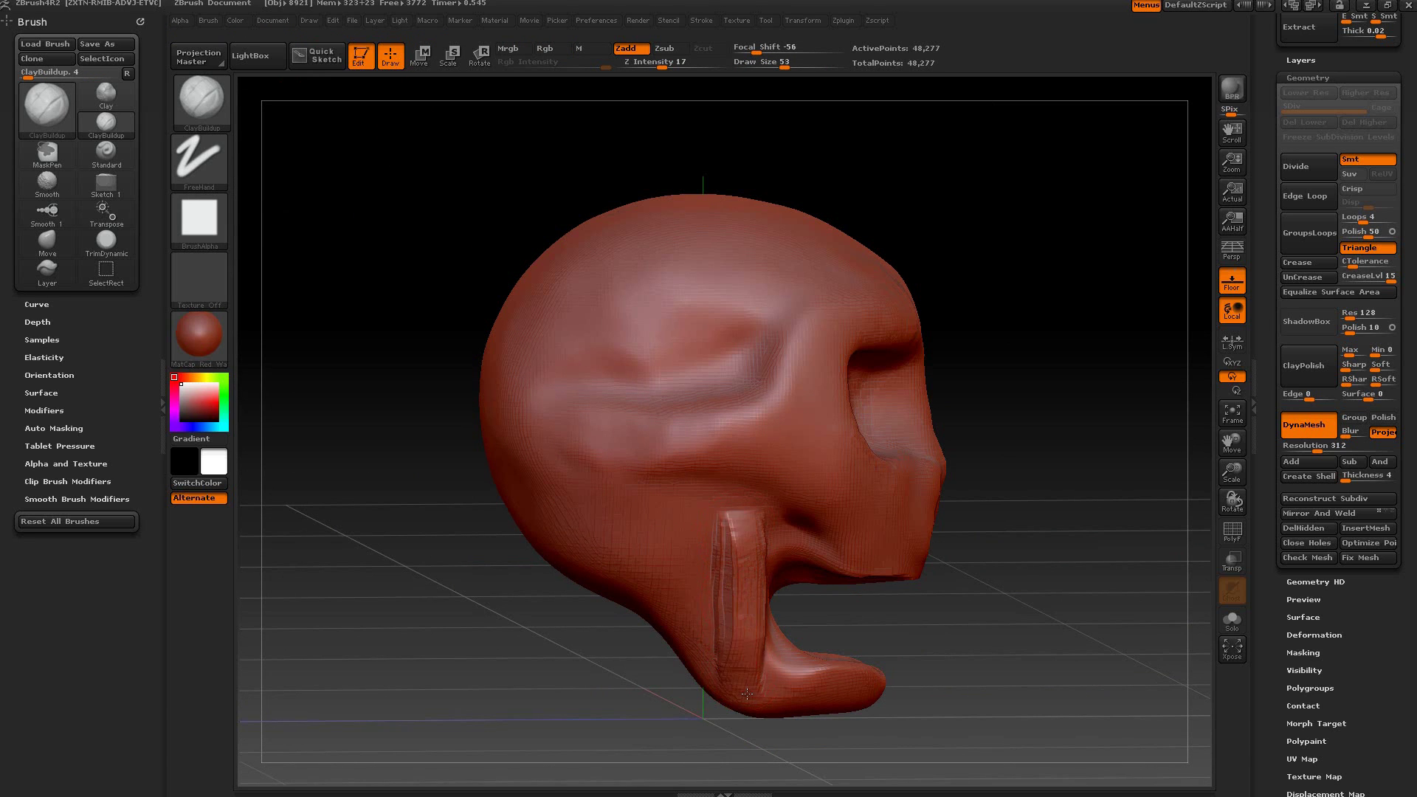
mouse_move(738, 498)
mouse_down()
mouse_move(709, 661)
mouse_move(686, 694)
mouse_move(720, 517)
mouse_up()
key(shift)
drag(1049, 590, 1023, 606)
drag(764, 612, 794, 690)
shift+drag(760, 628, 743, 655)
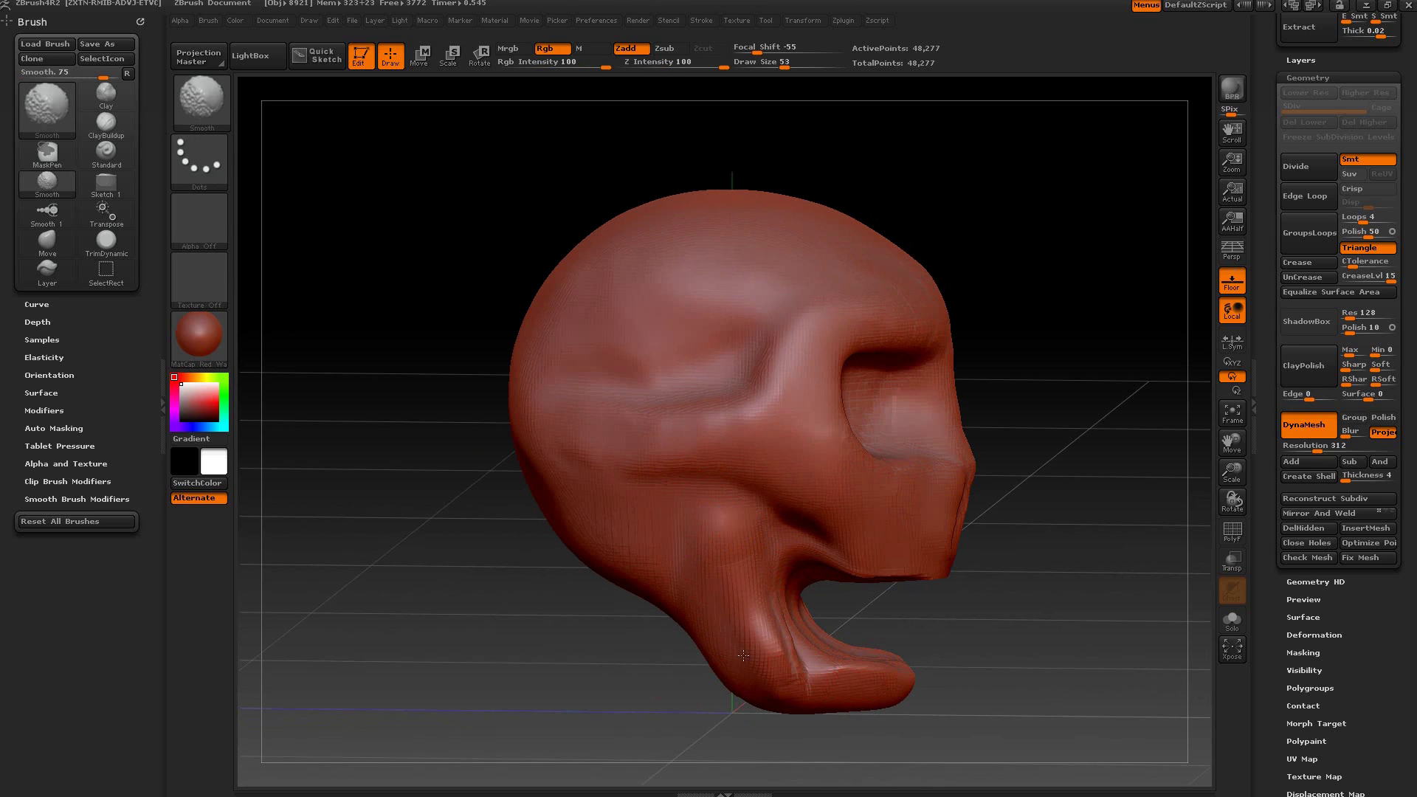
key(shift)
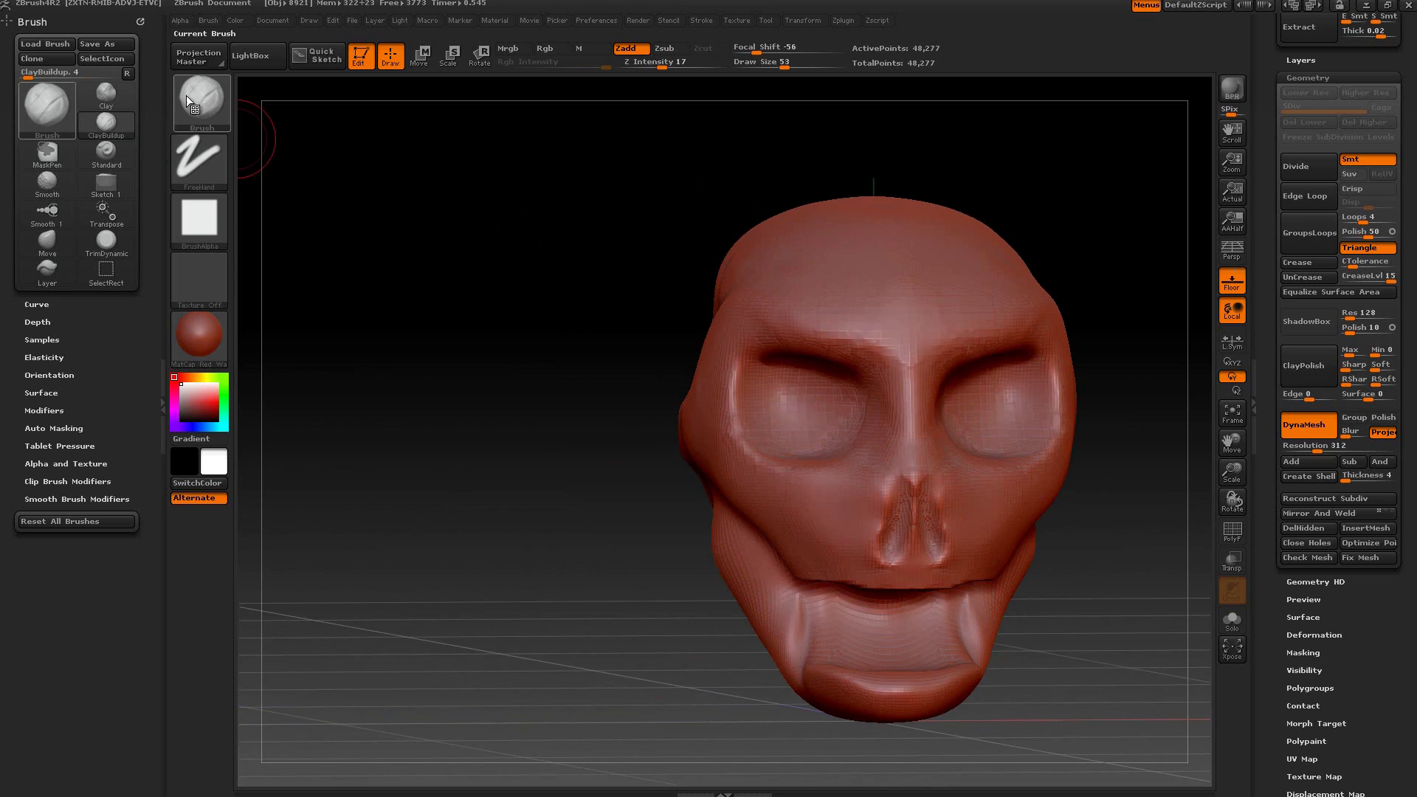
Step: Reshape the sides, mouth gap and rear edge of the lower jaw with the Move brush at draw size 103 and update the DynaMesh
key(b)
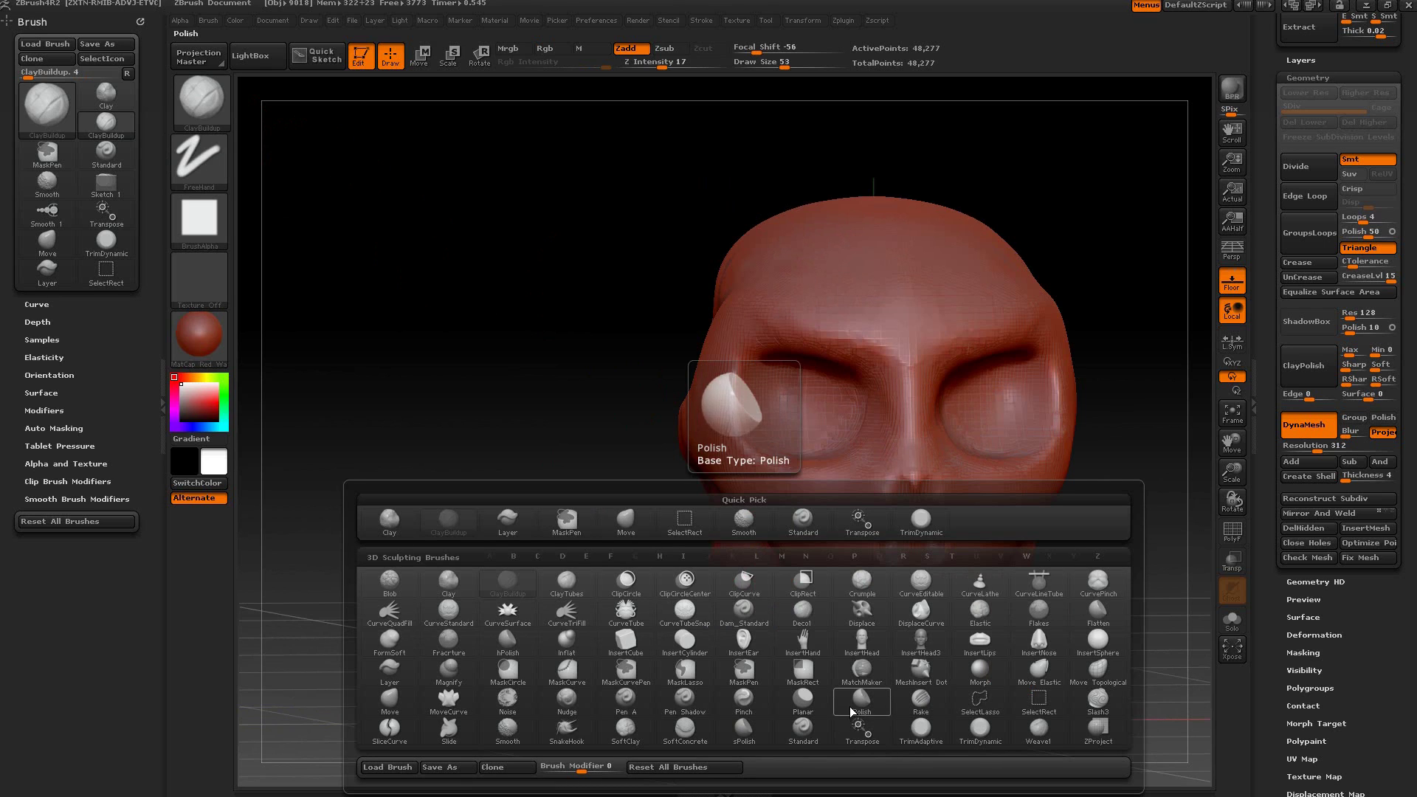
key(m)
key(v)
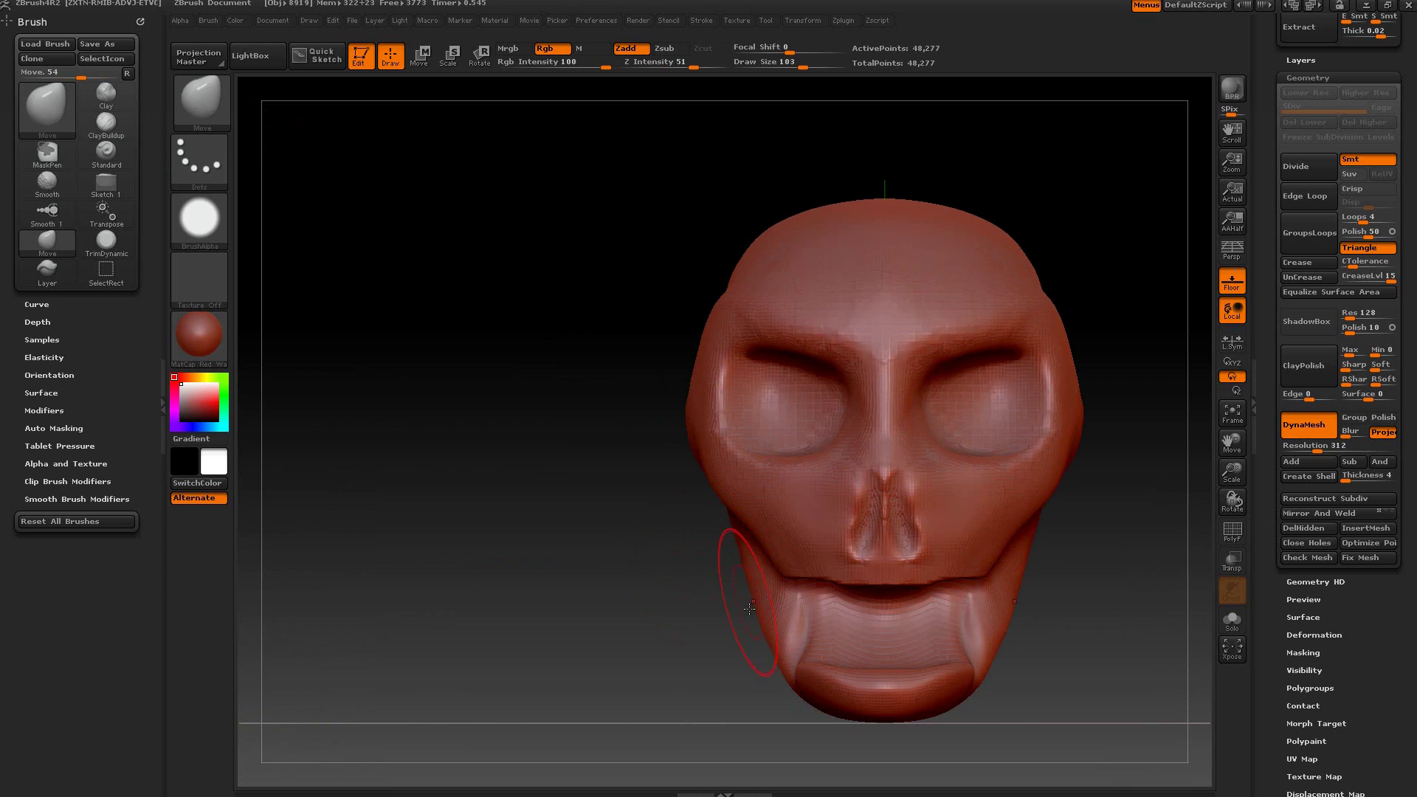
drag(745, 597, 1025, 621)
drag(819, 609, 928, 636)
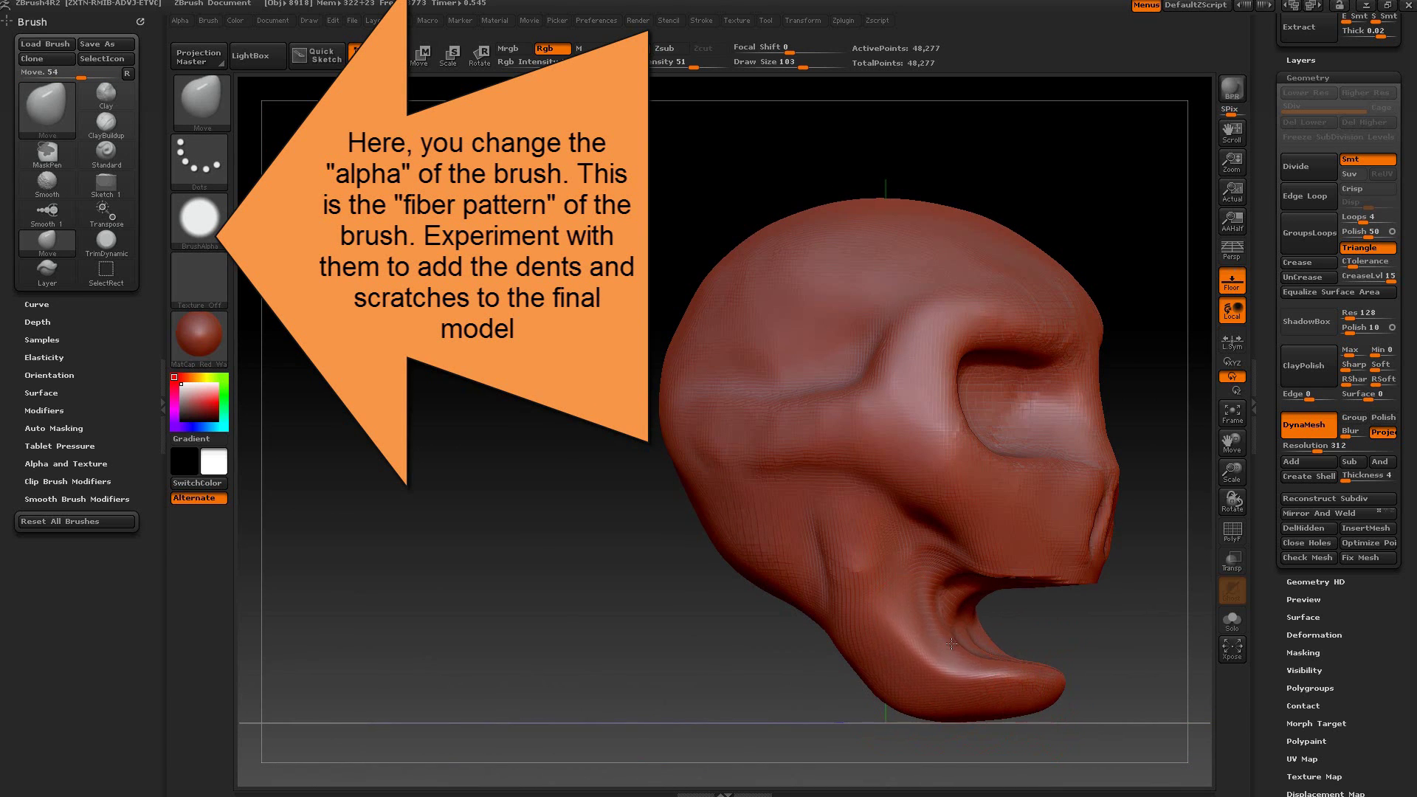
mouse_move(860, 671)
mouse_down()
mouse_move(854, 653)
mouse_move(738, 674)
mouse_move(1026, 539)
mouse_move(861, 768)
mouse_move(1012, 567)
mouse_up()
mouse_move(980, 493)
mouse_down()
mouse_move(901, 590)
mouse_move(895, 659)
mouse_move(927, 693)
mouse_move(626, 628)
mouse_move(664, 532)
mouse_move(646, 482)
mouse_move(727, 565)
mouse_up()
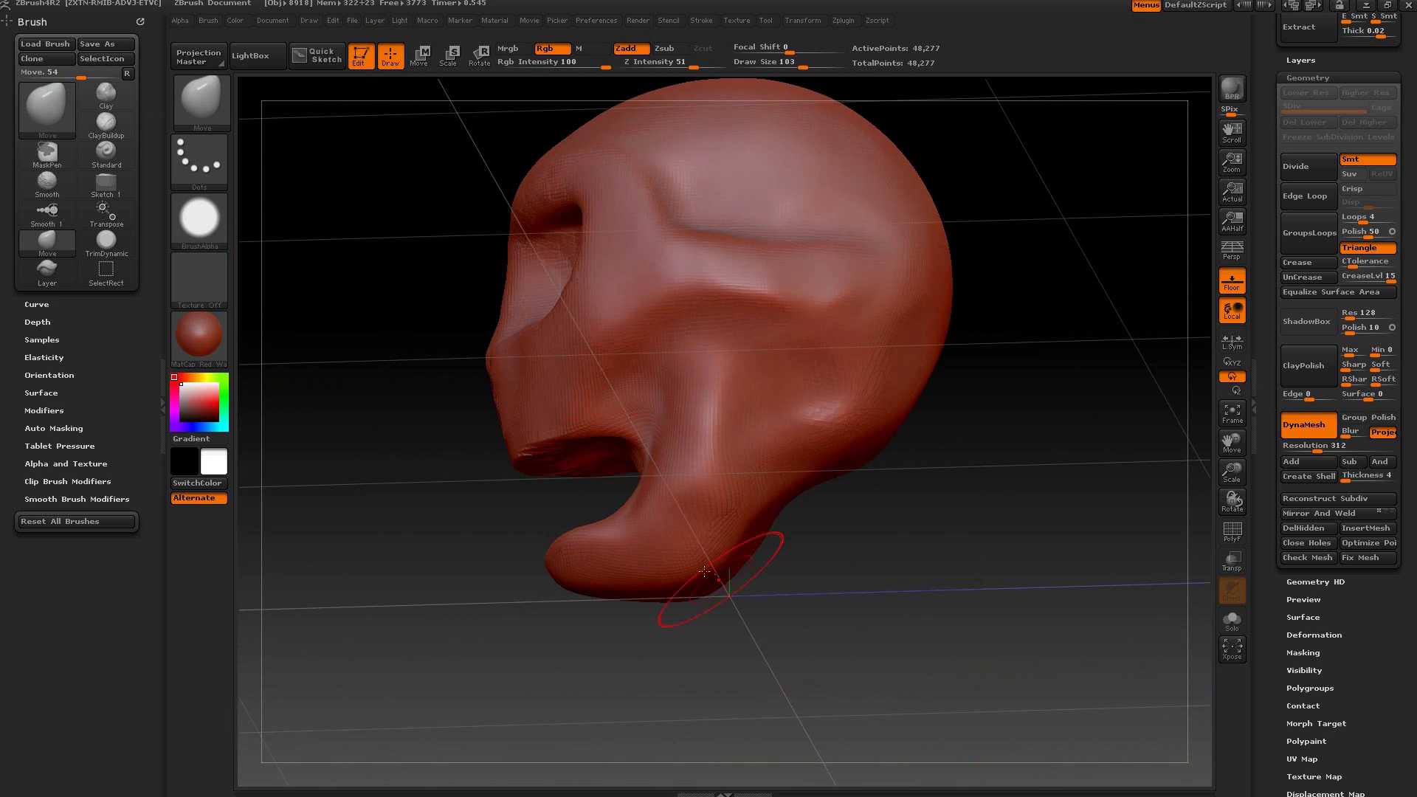
alt+drag(590, 435, 556, 423)
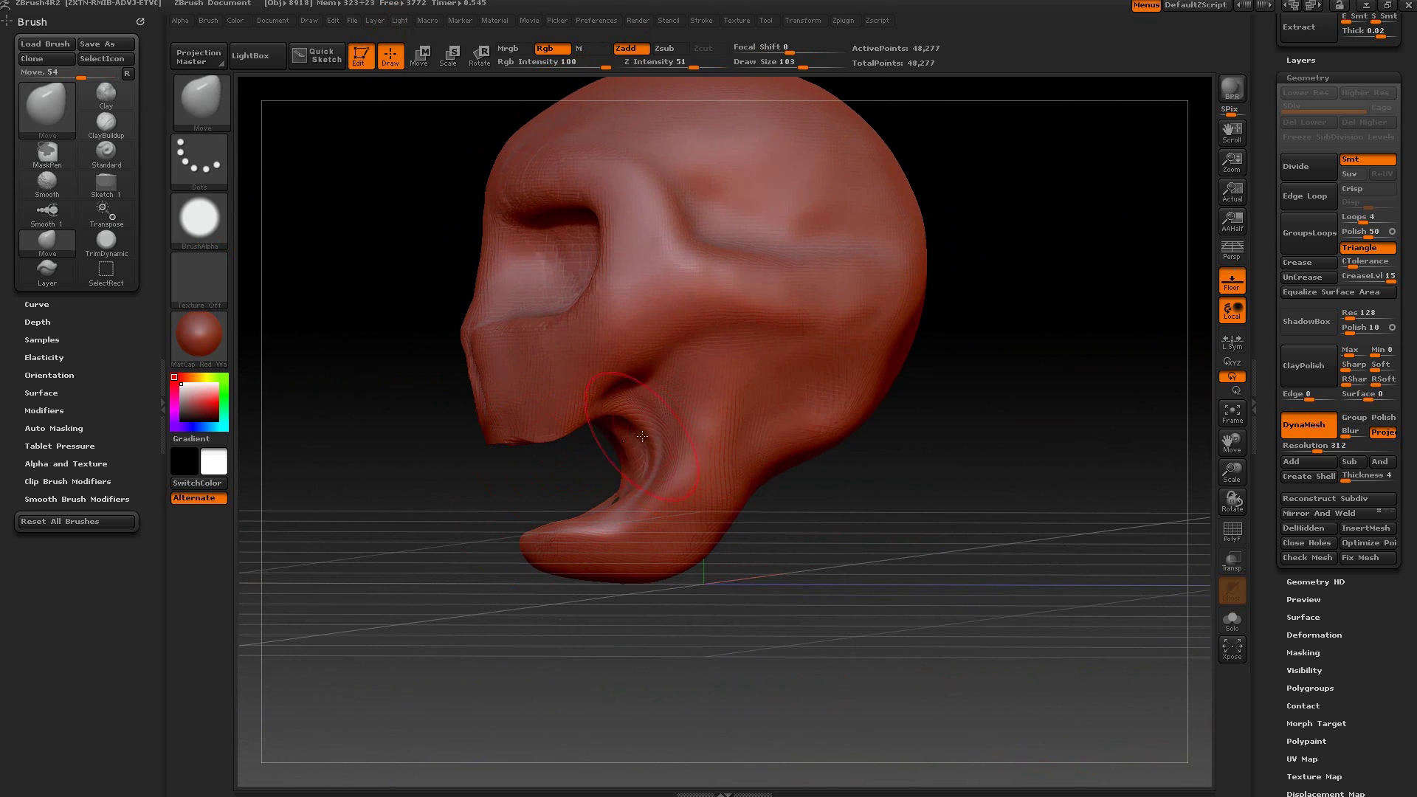
mouse_move(664, 627)
mouse_down()
mouse_move(479, 548)
mouse_move(895, 516)
mouse_move(890, 570)
mouse_up()
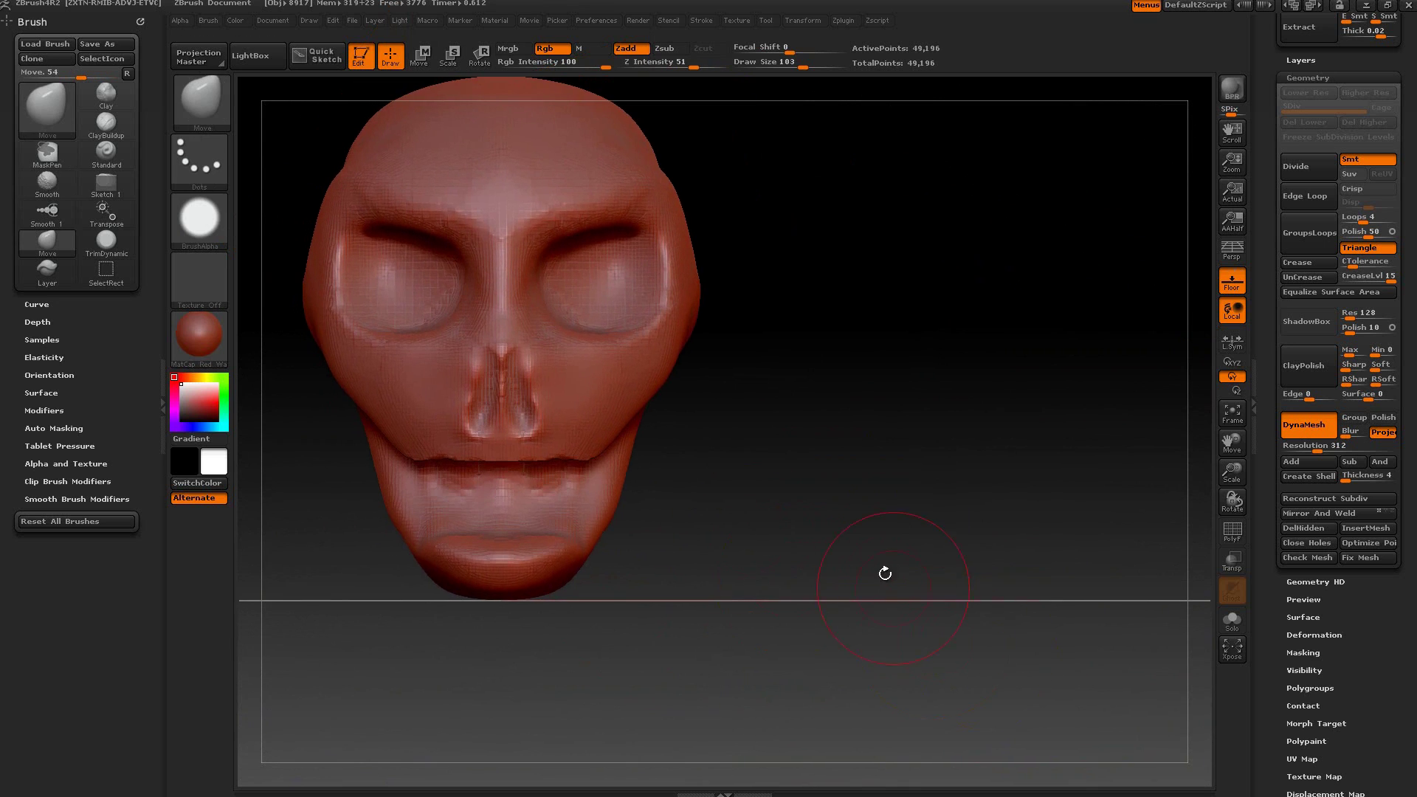
Step: Append a ZSphere as a new subtool to the skull and make it the active subtool
key(f)
drag(984, 501, 913, 617)
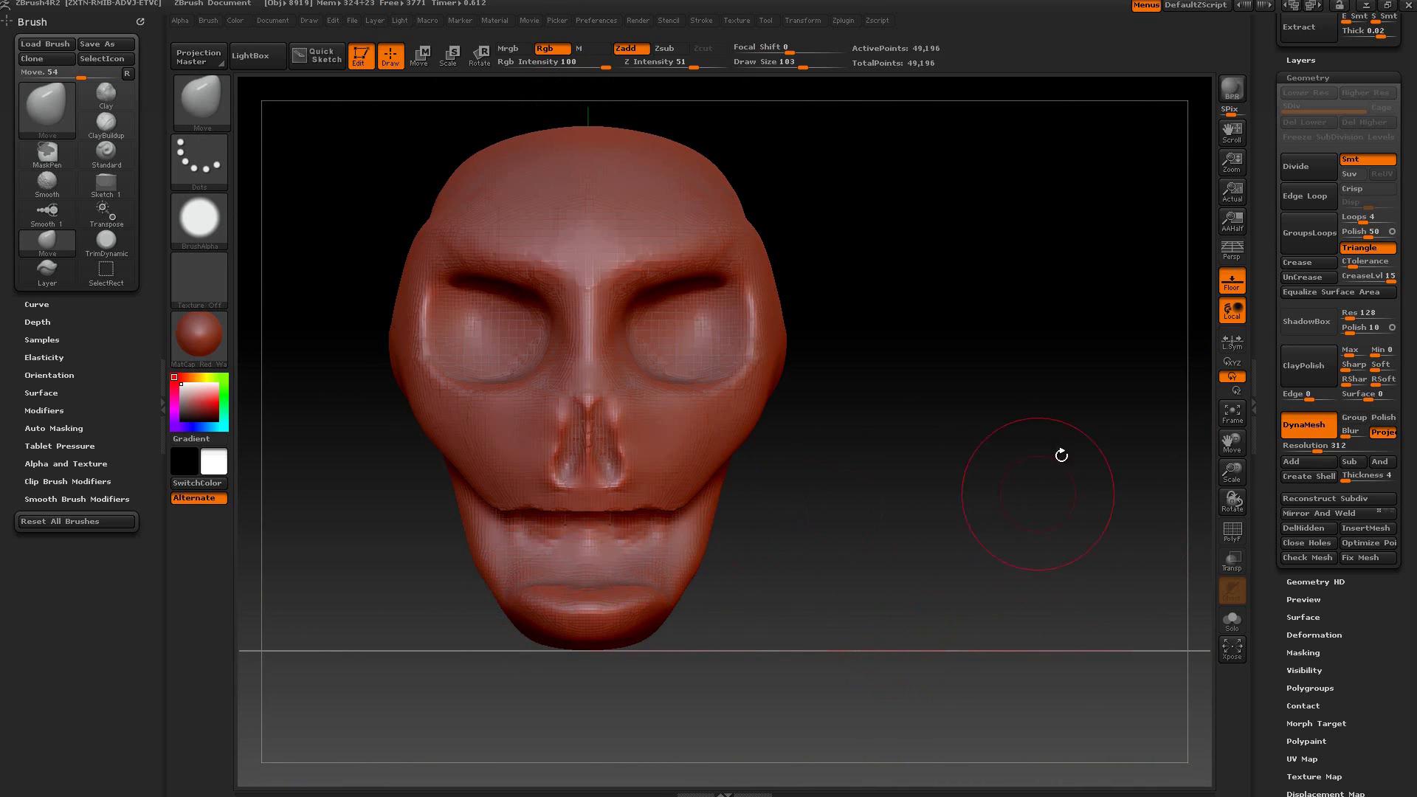
click(1303, 78)
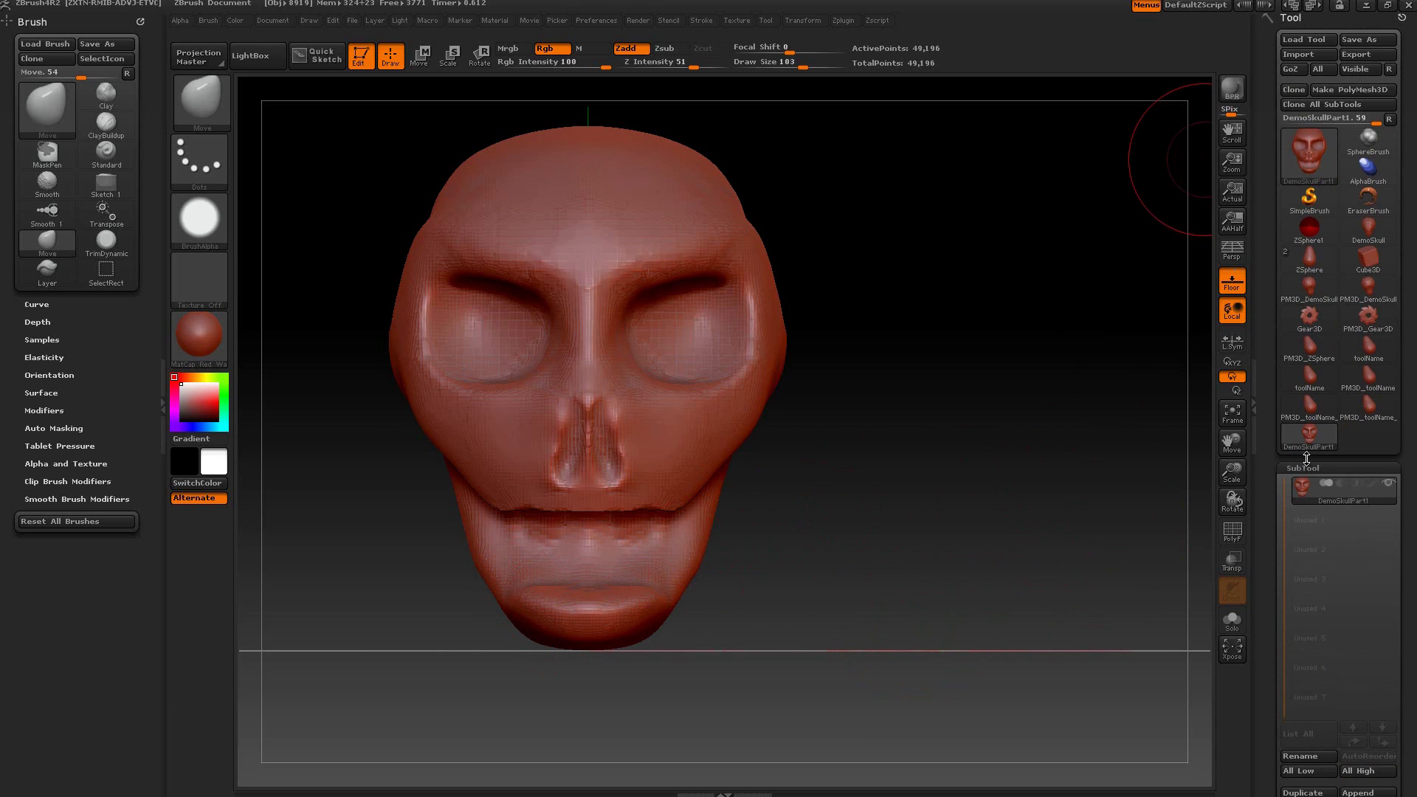
scroll(1347, 547, down, 2)
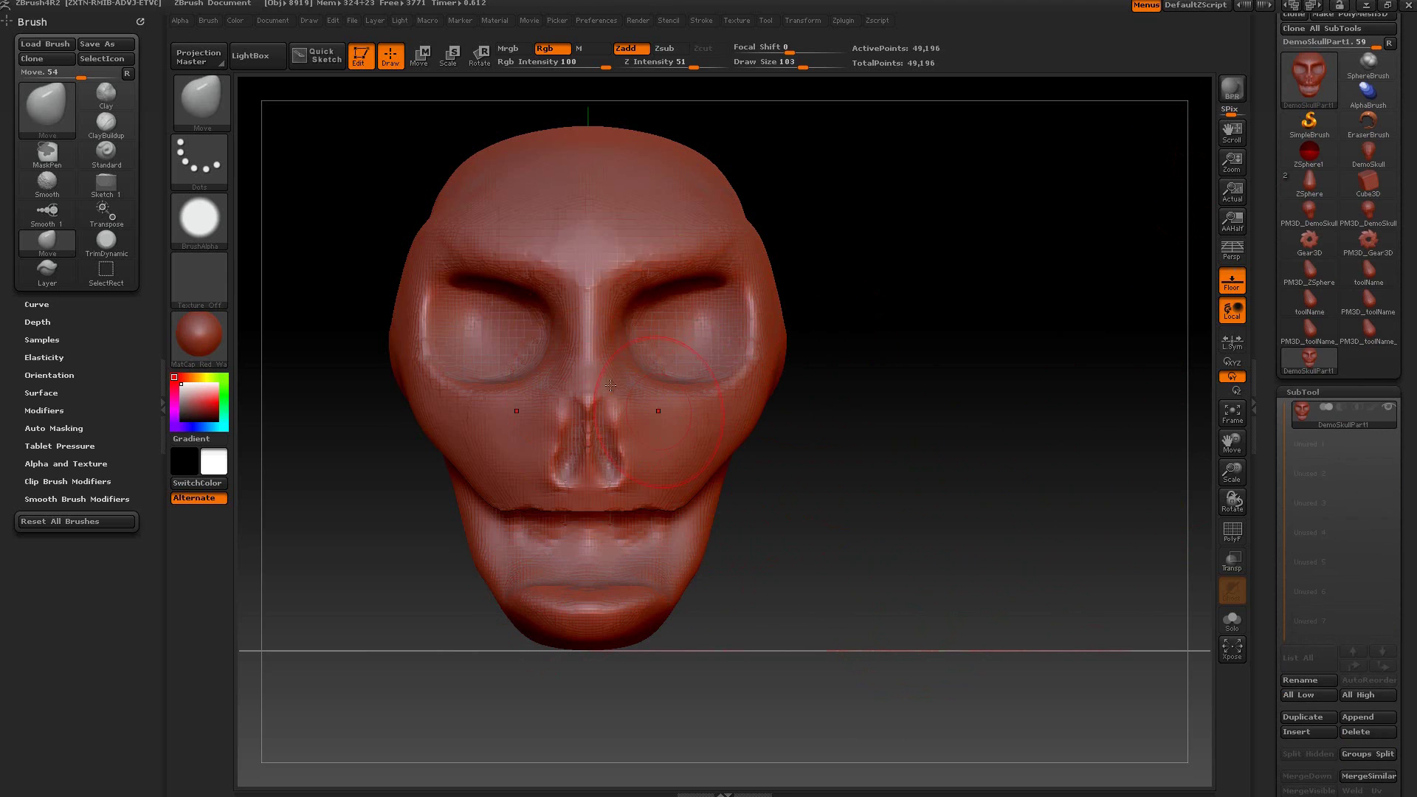
scroll(1377, 673, down, 1)
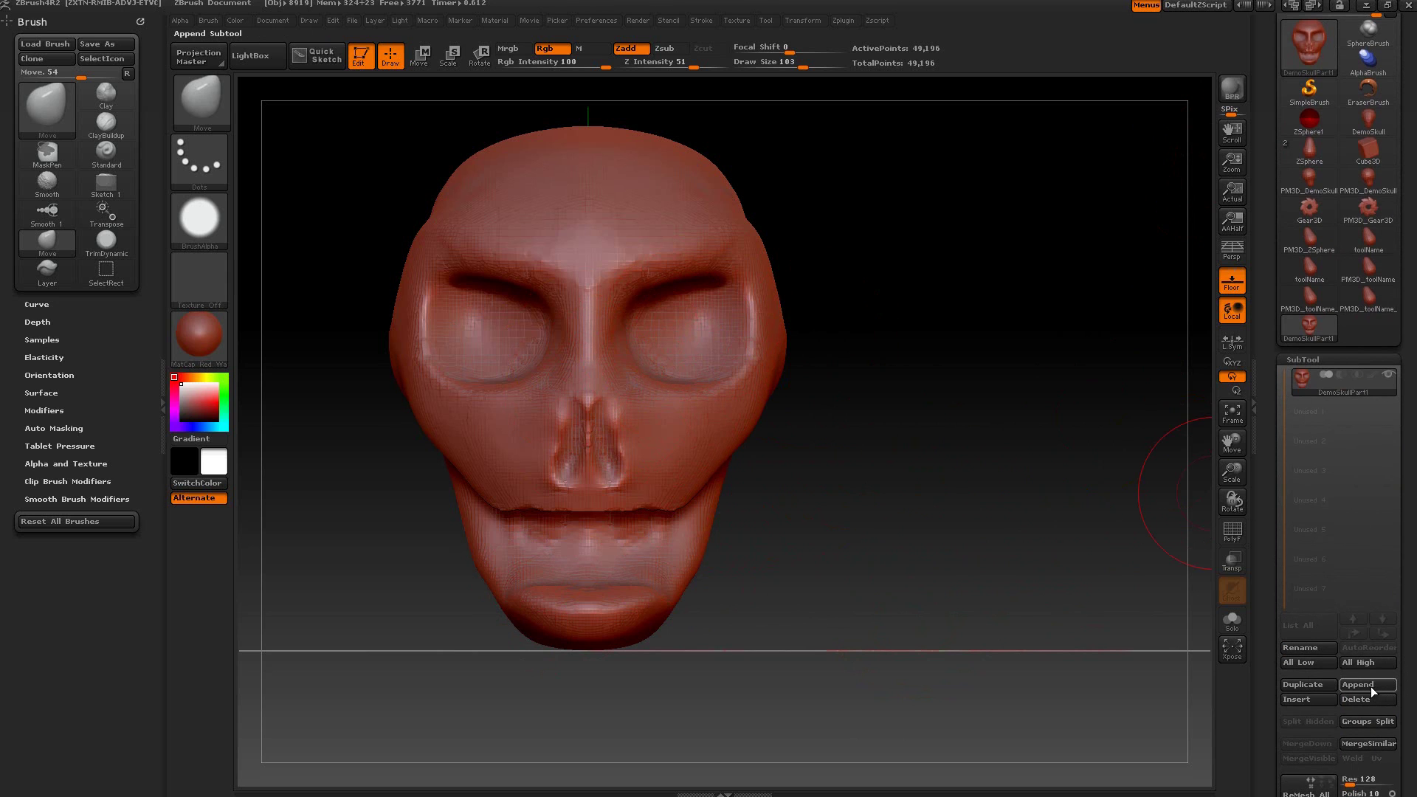
click(1371, 686)
click(1119, 594)
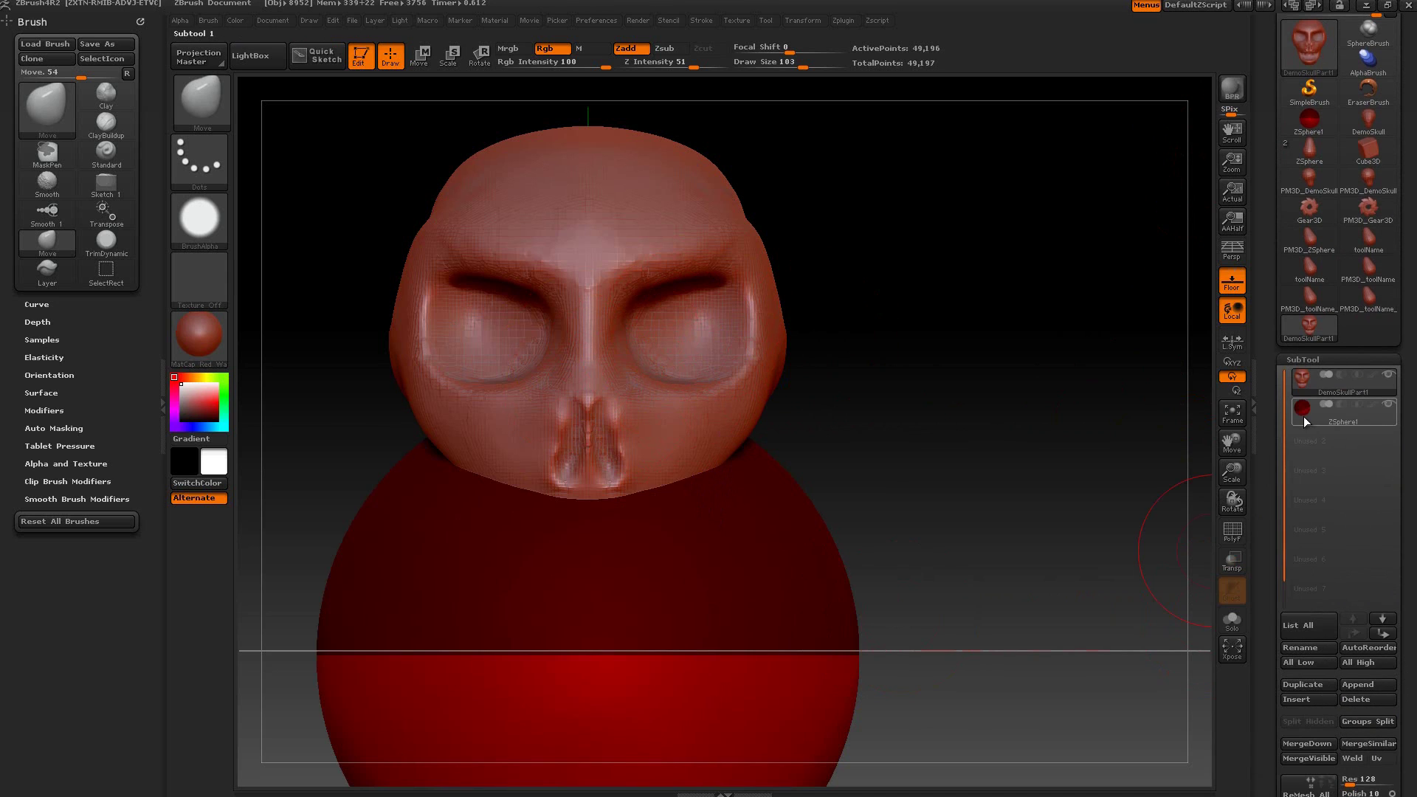
click(1303, 418)
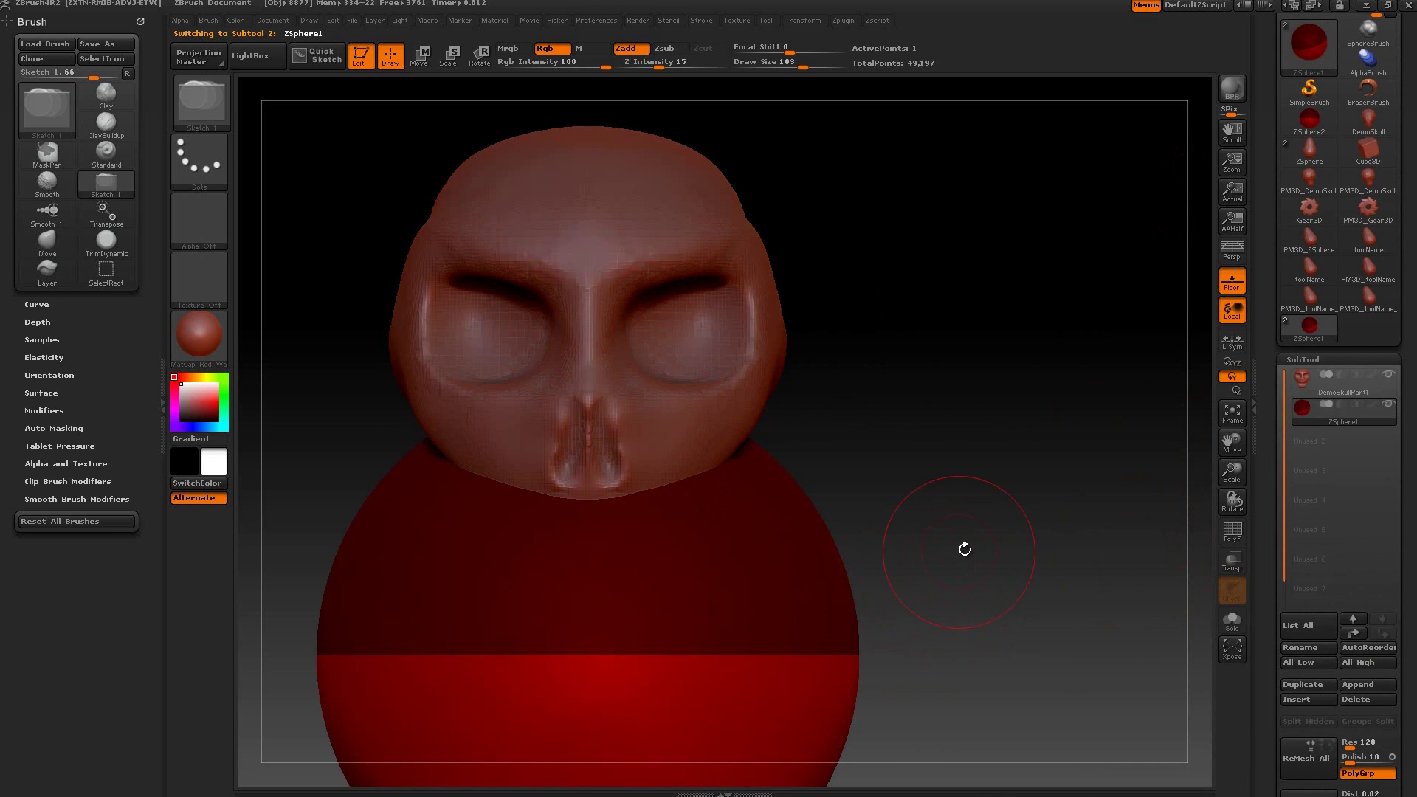
Step: Scale the ZSphere down to tooth size and move it to the front of the lower jaw, slightly off the centre line
alt+drag(965, 549, 974, 357)
key(e)
drag(603, 477, 677, 517)
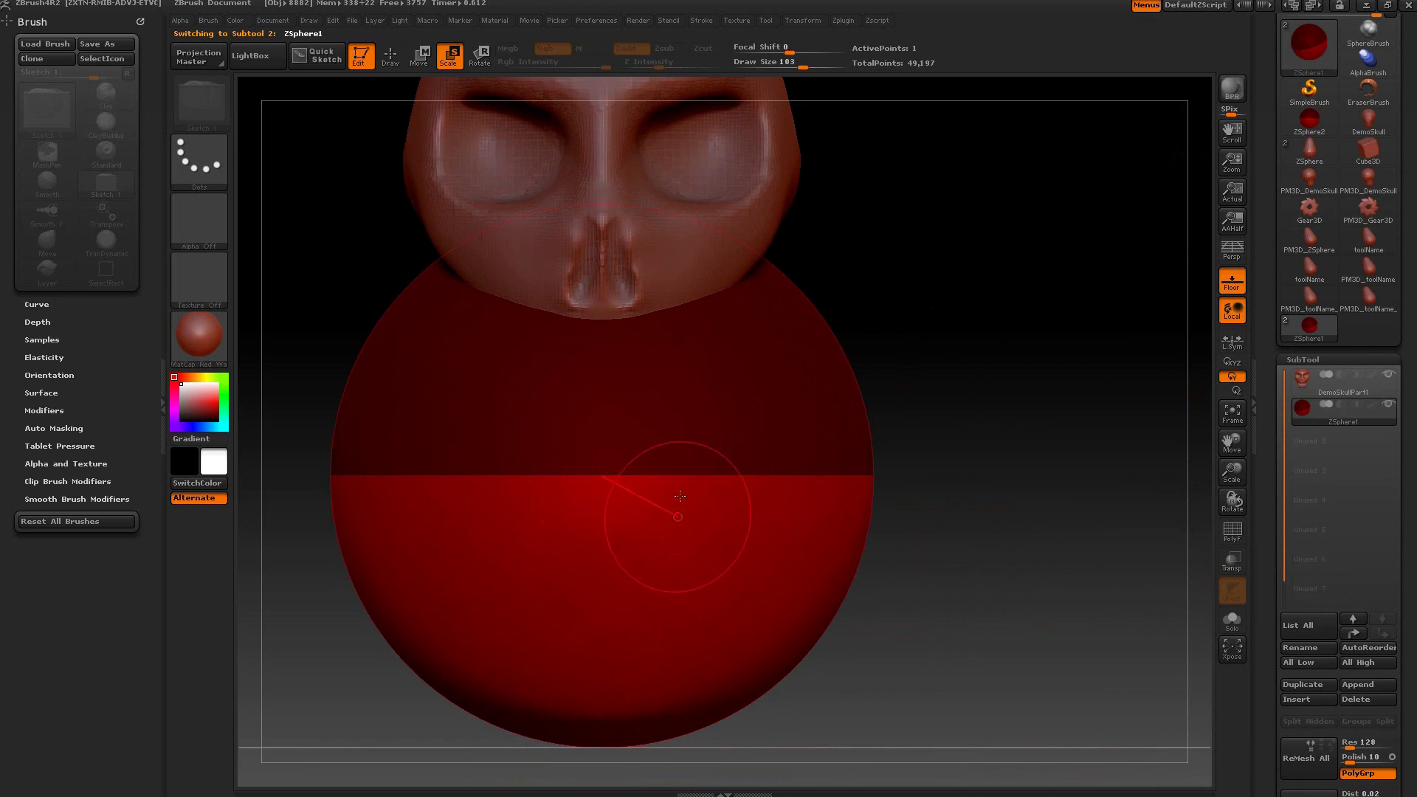
drag(686, 461, 657, 383)
drag(649, 583, 620, 414)
key(w)
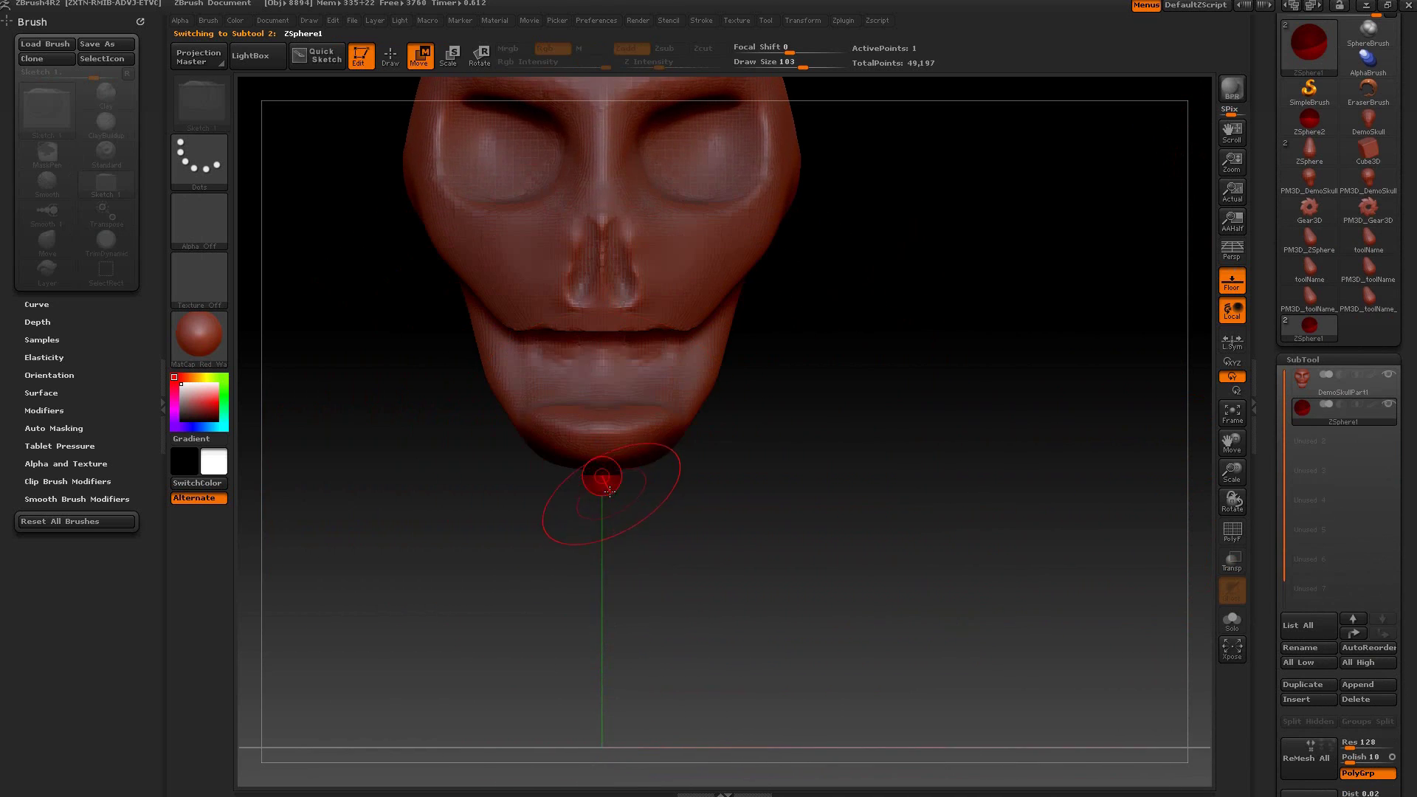
drag(620, 546, 733, 537)
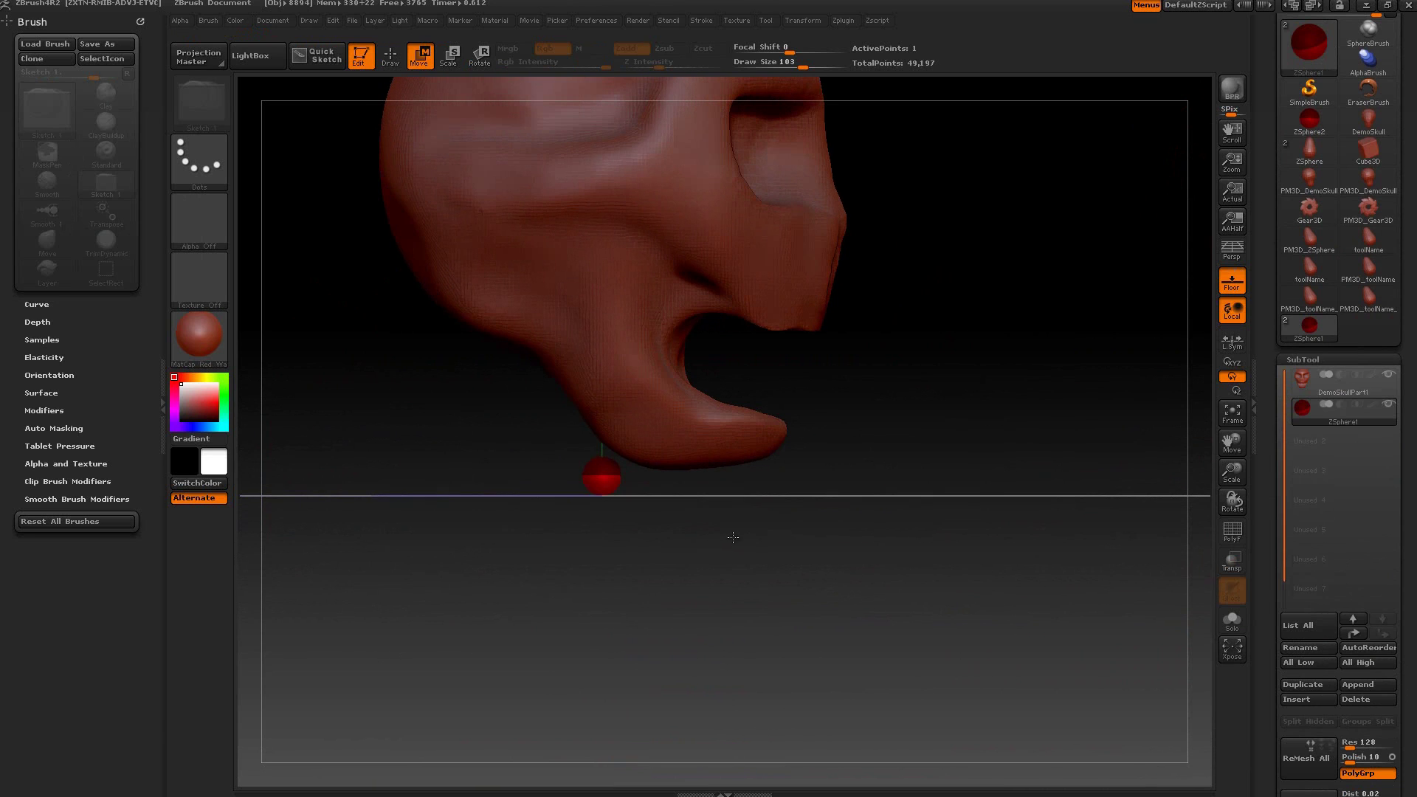
drag(733, 436, 833, 488)
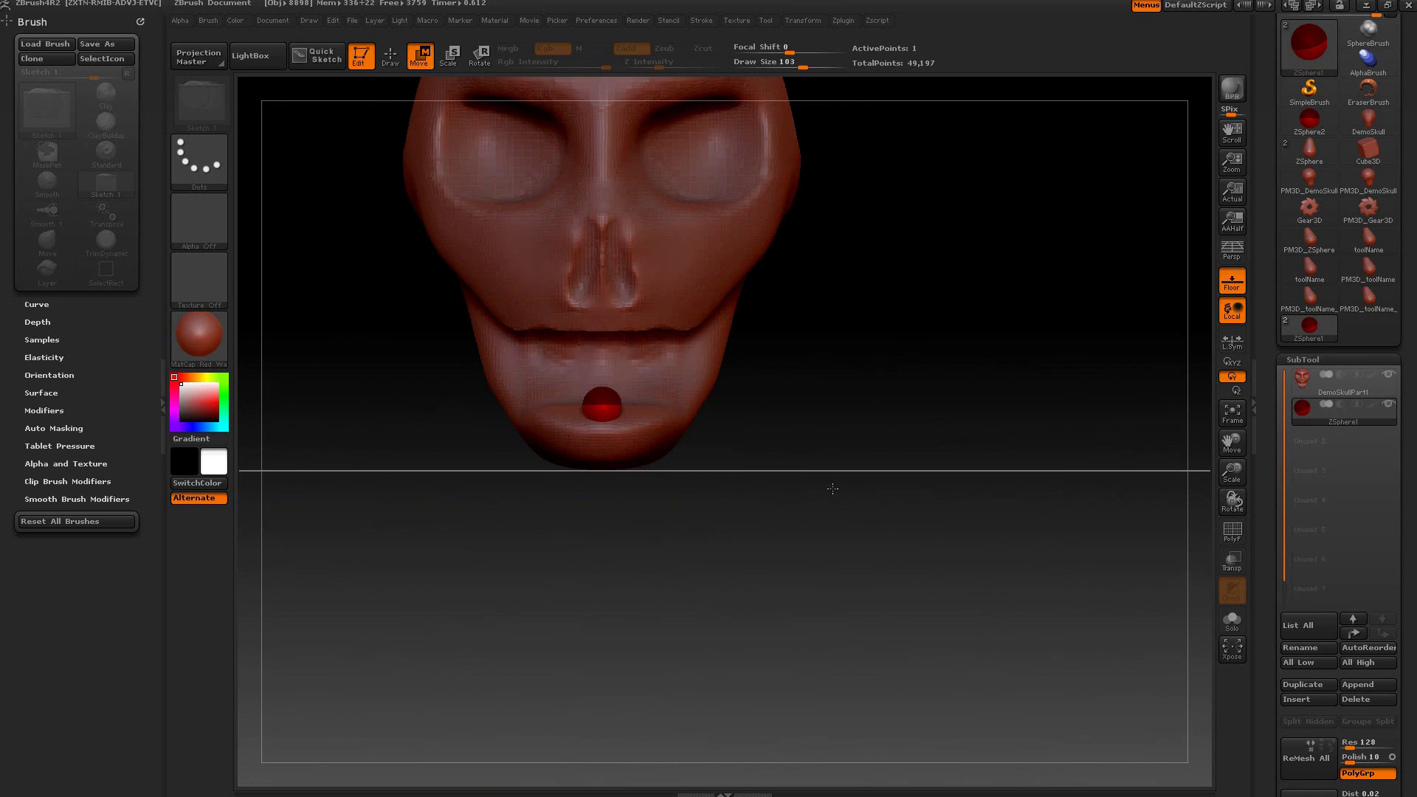
drag(602, 403, 628, 395)
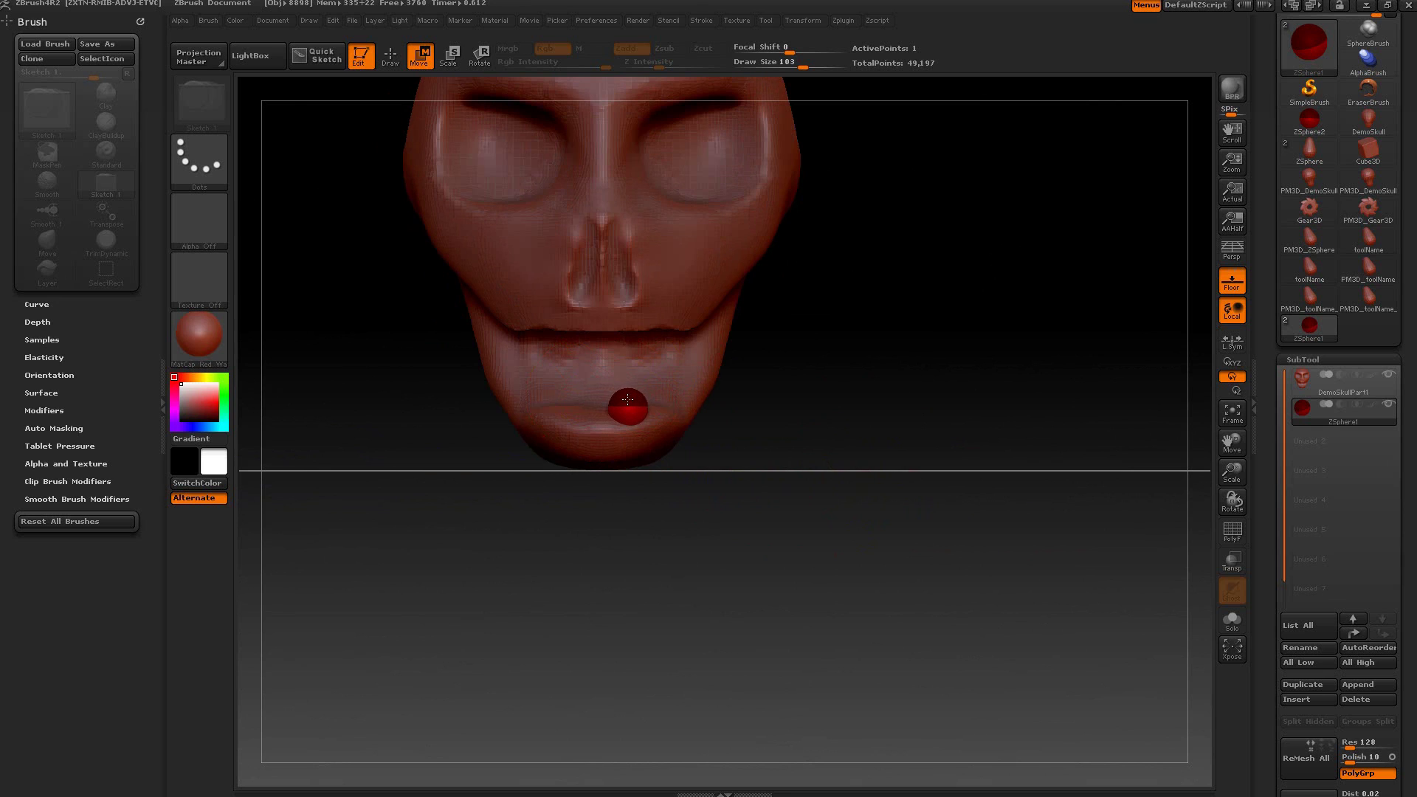
Step: Extend the small ZSphere into a short vertical chain of spheres and scale the upper end smaller to form a tapered tooth
drag(817, 358, 972, 467)
key(e)
mouse_move(655, 431)
mouse_down()
mouse_move(643, 412)
mouse_move(670, 398)
mouse_up()
key(q)
mouse_move(885, 495)
mouse_down()
mouse_move(649, 412)
mouse_move(631, 428)
mouse_move(641, 392)
mouse_move(632, 417)
mouse_up()
key(w)
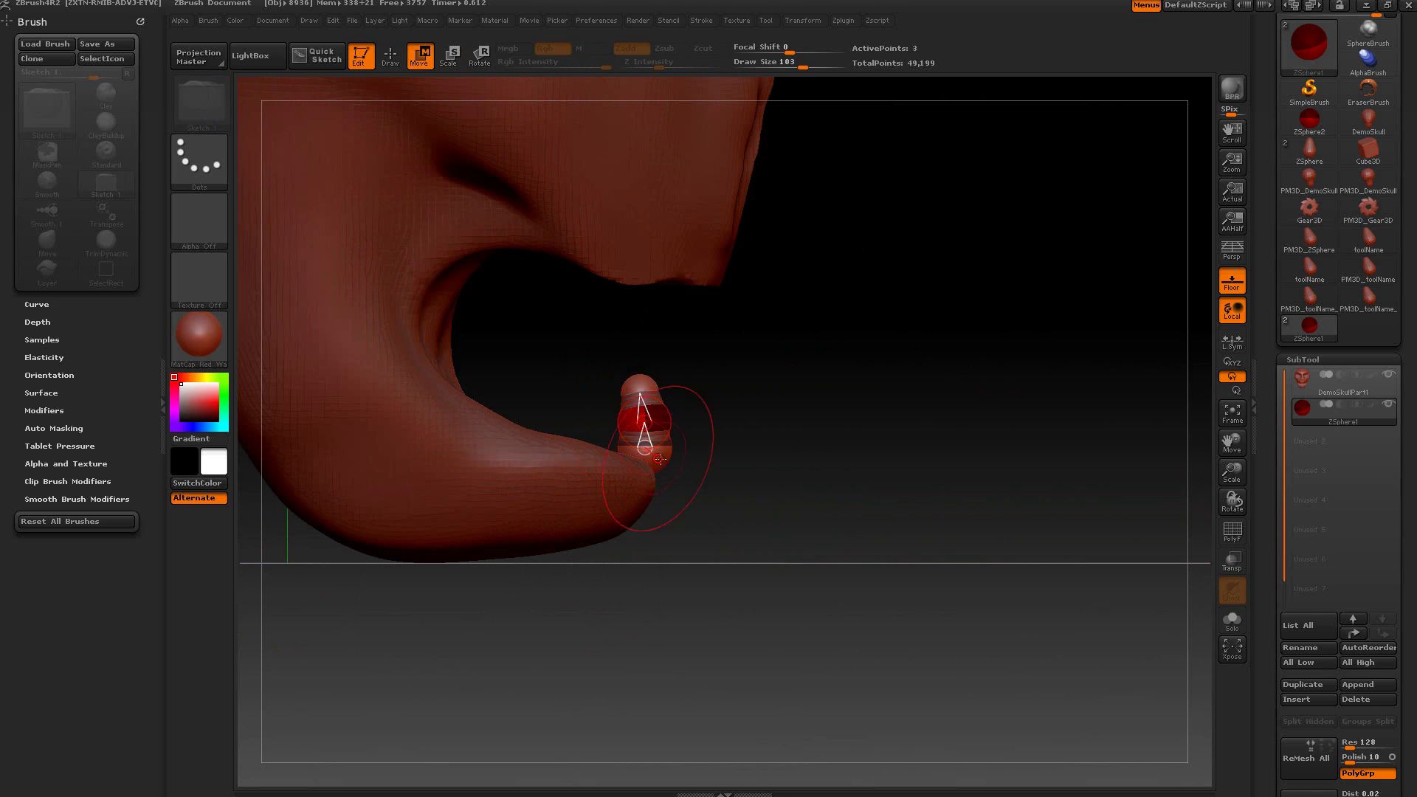
key(e)
drag(643, 405, 639, 370)
drag(665, 454, 593, 574)
key(w)
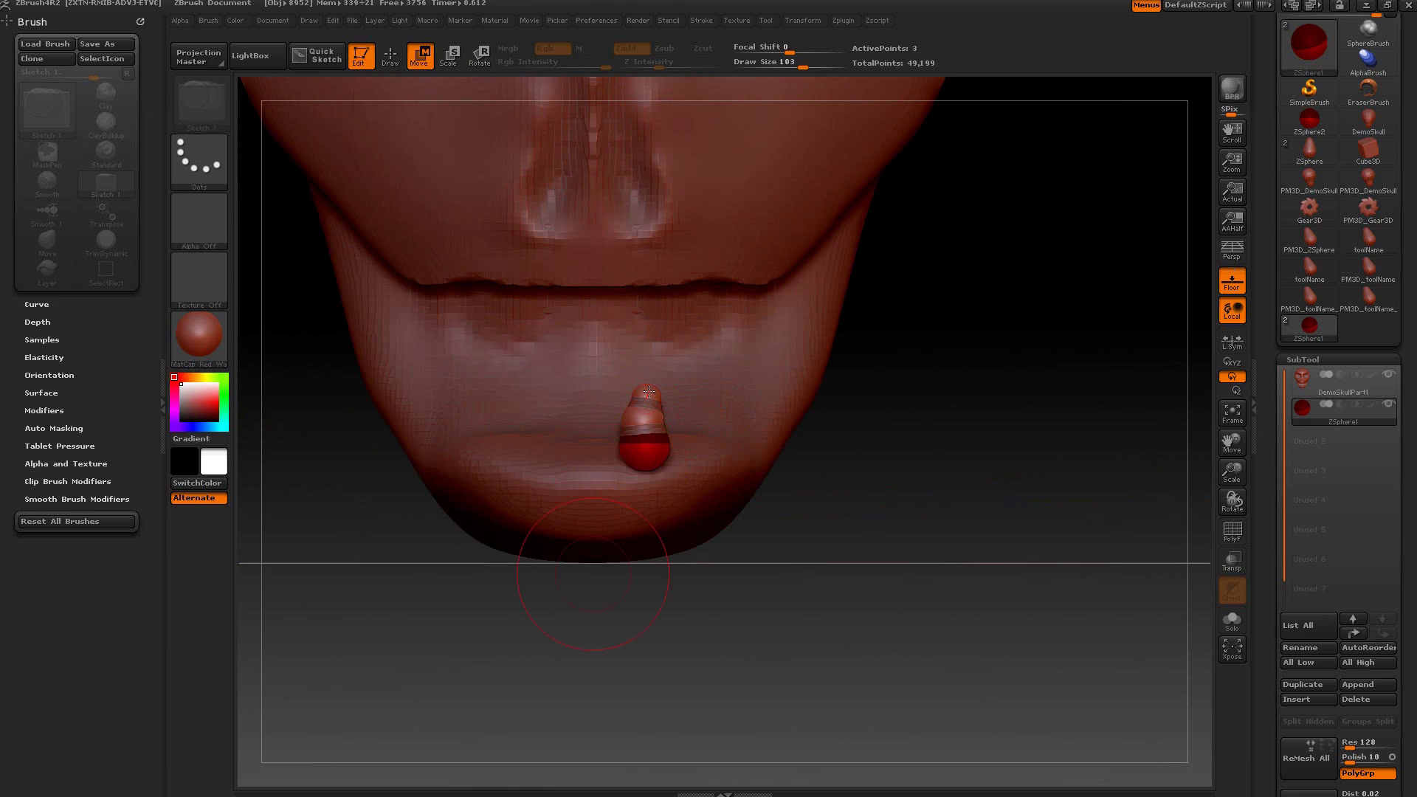
Step: Preview the tooth's adaptive skin and make it shorter, rounder and slightly curved with the Move brush at draw size 103
drag(833, 585, 988, 577)
key(a)
shift+drag(929, 488, 870, 533)
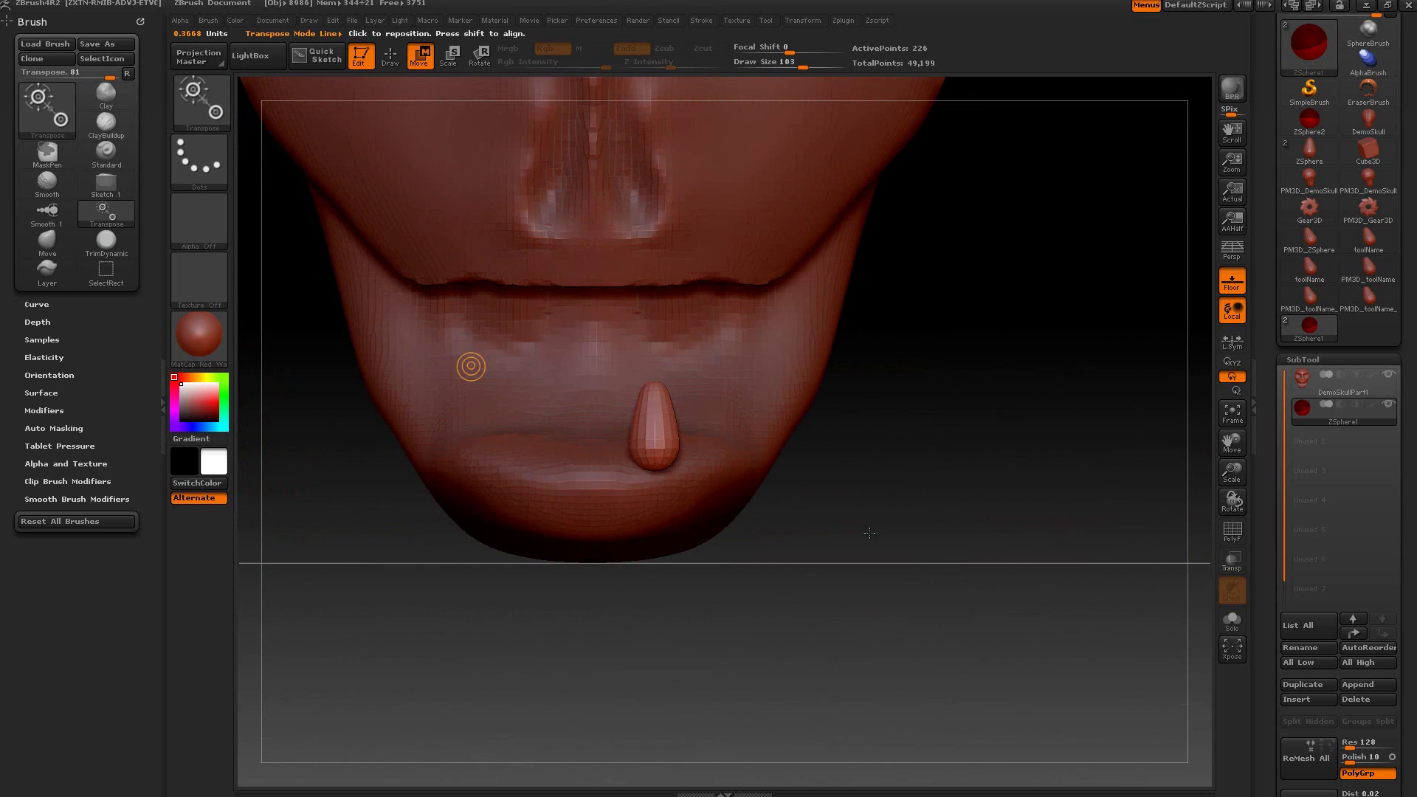
key(q)
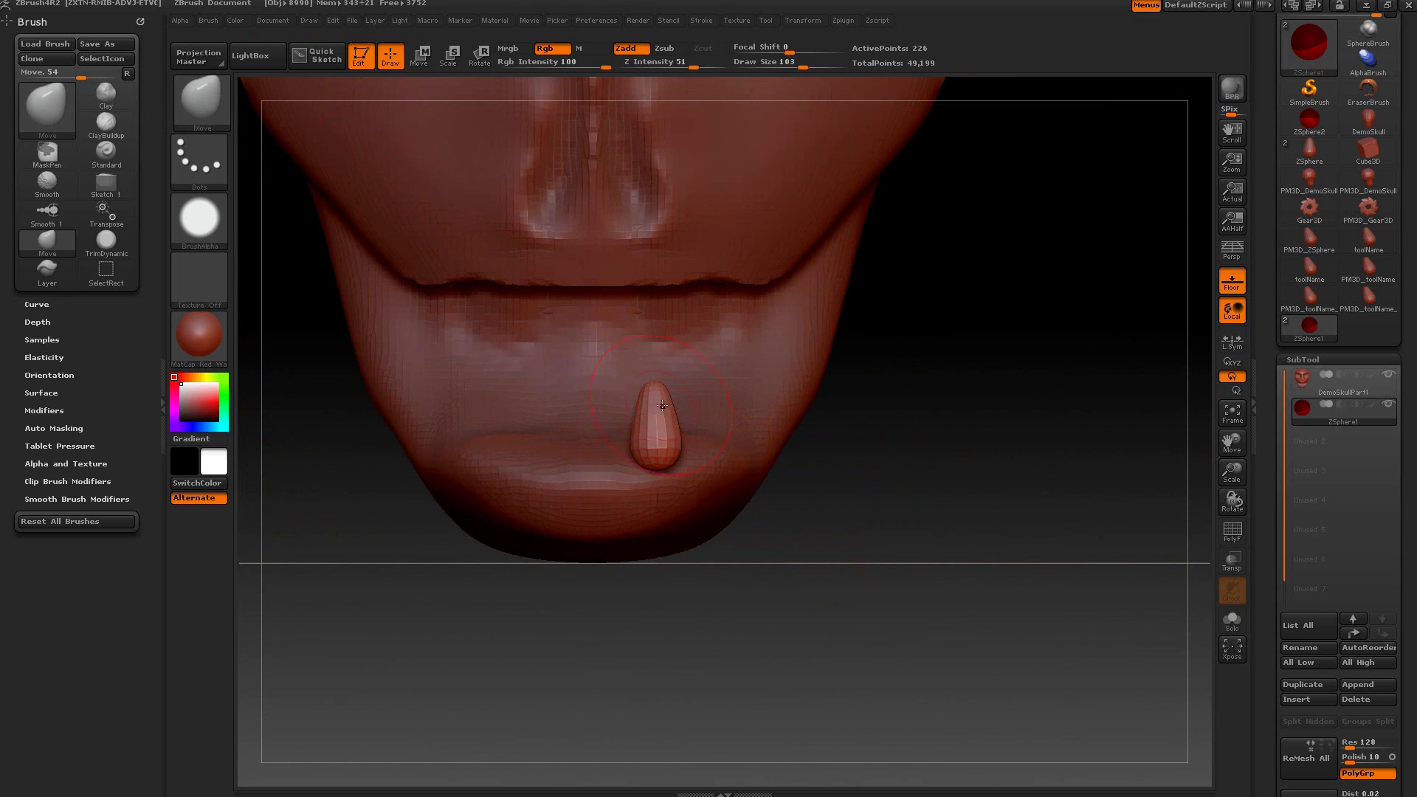
drag(668, 406, 679, 407)
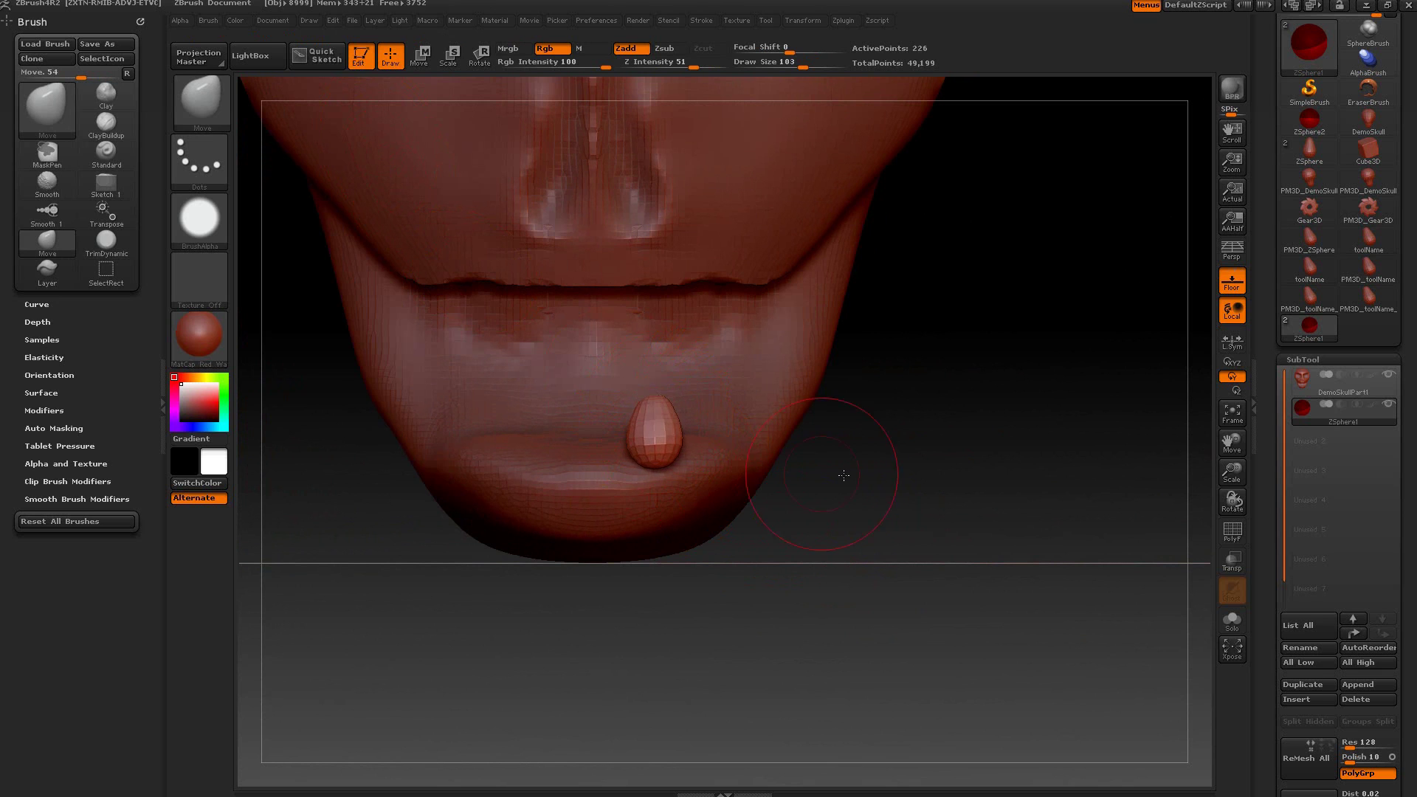
drag(844, 475, 590, 439)
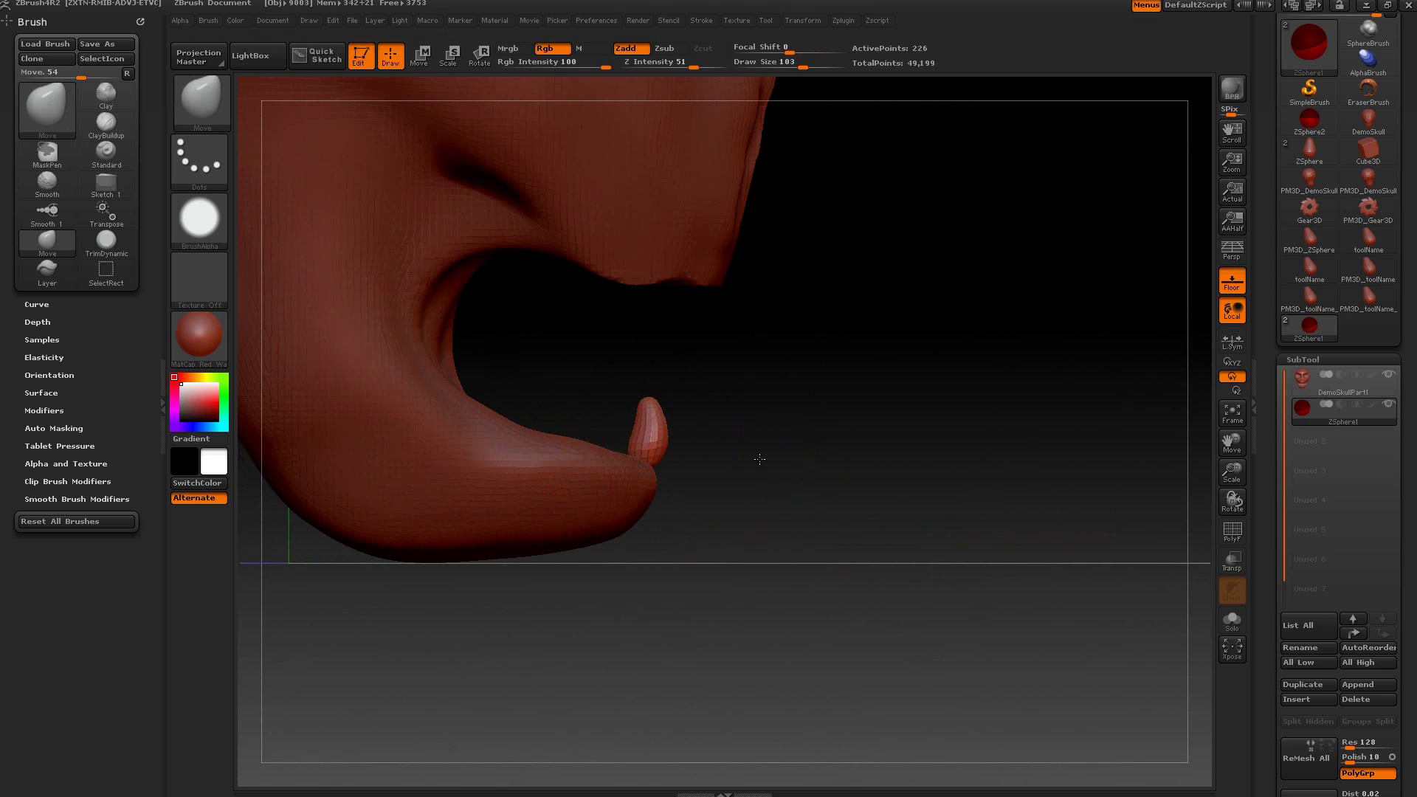
drag(759, 459, 886, 461)
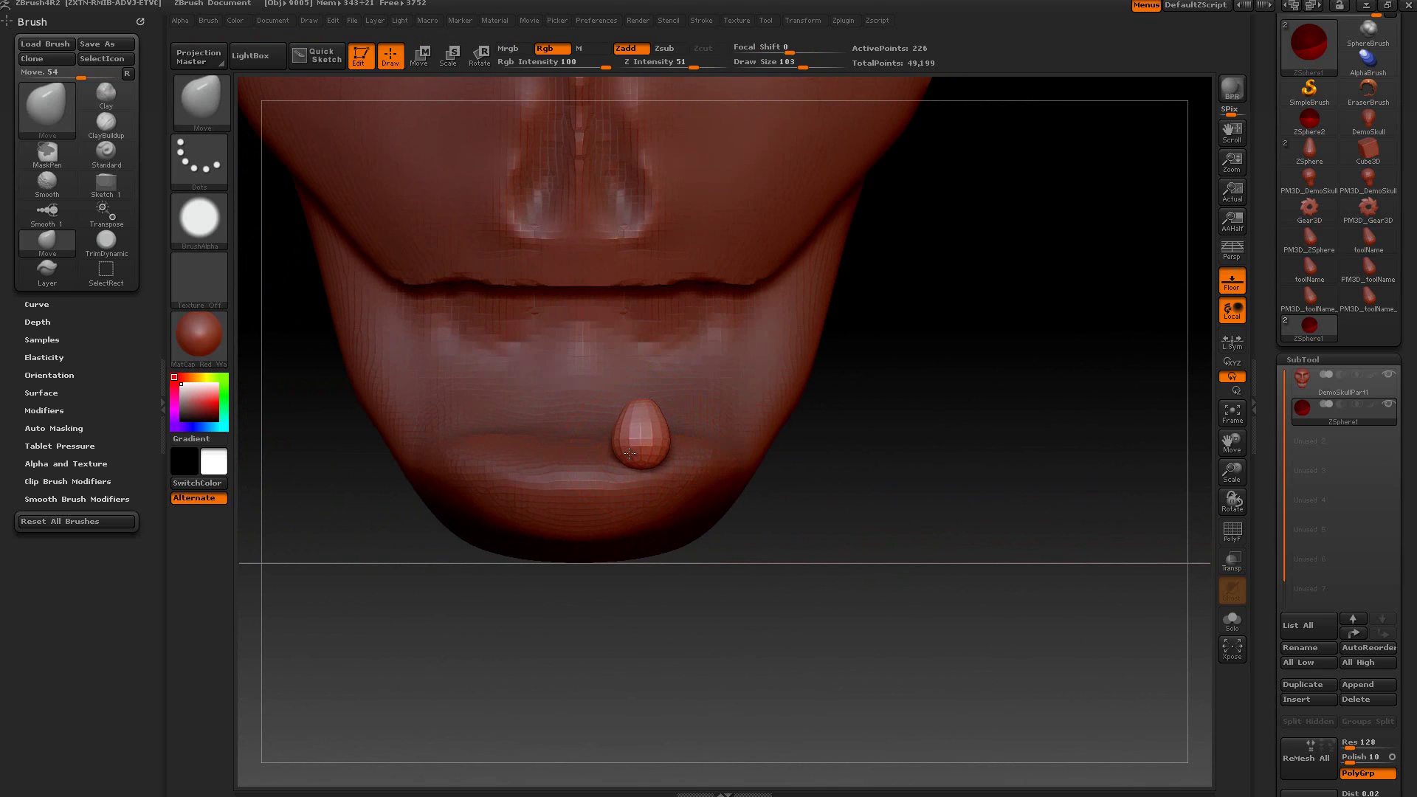
Step: Place a Transpose Rotate line sideways from the tooth's base and align it with the front of the jaw
mouse_move(744, 529)
mouse_down()
mouse_move(623, 443)
mouse_move(810, 446)
mouse_move(815, 513)
mouse_move(848, 532)
mouse_move(886, 458)
mouse_move(877, 477)
mouse_move(718, 471)
mouse_move(1034, 462)
mouse_up()
key(r)
mouse_move(1006, 545)
mouse_down()
mouse_move(984, 601)
mouse_move(919, 620)
mouse_up()
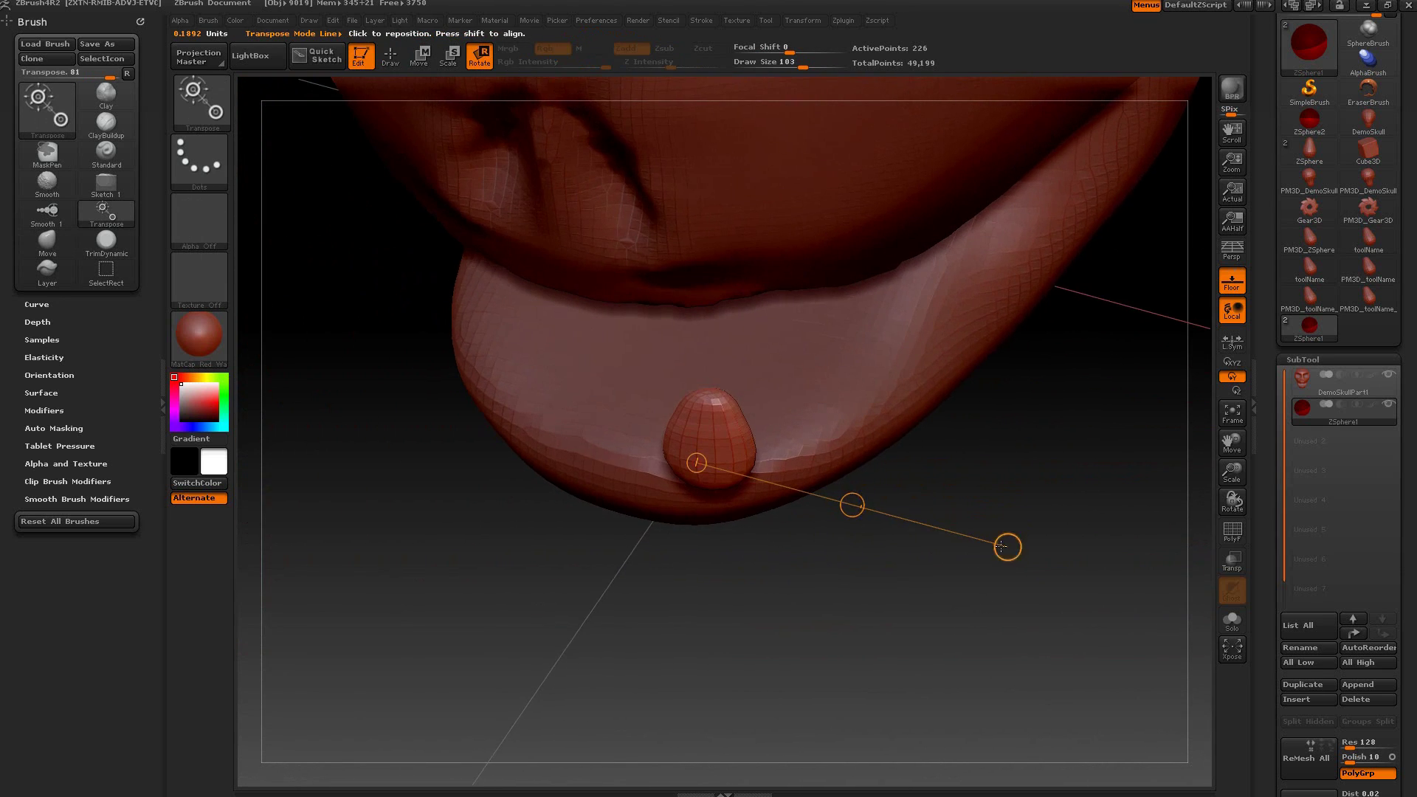
mouse_move(1001, 546)
mouse_down()
mouse_move(1063, 399)
mouse_move(1108, 190)
mouse_move(1085, 286)
mouse_move(1091, 488)
mouse_up()
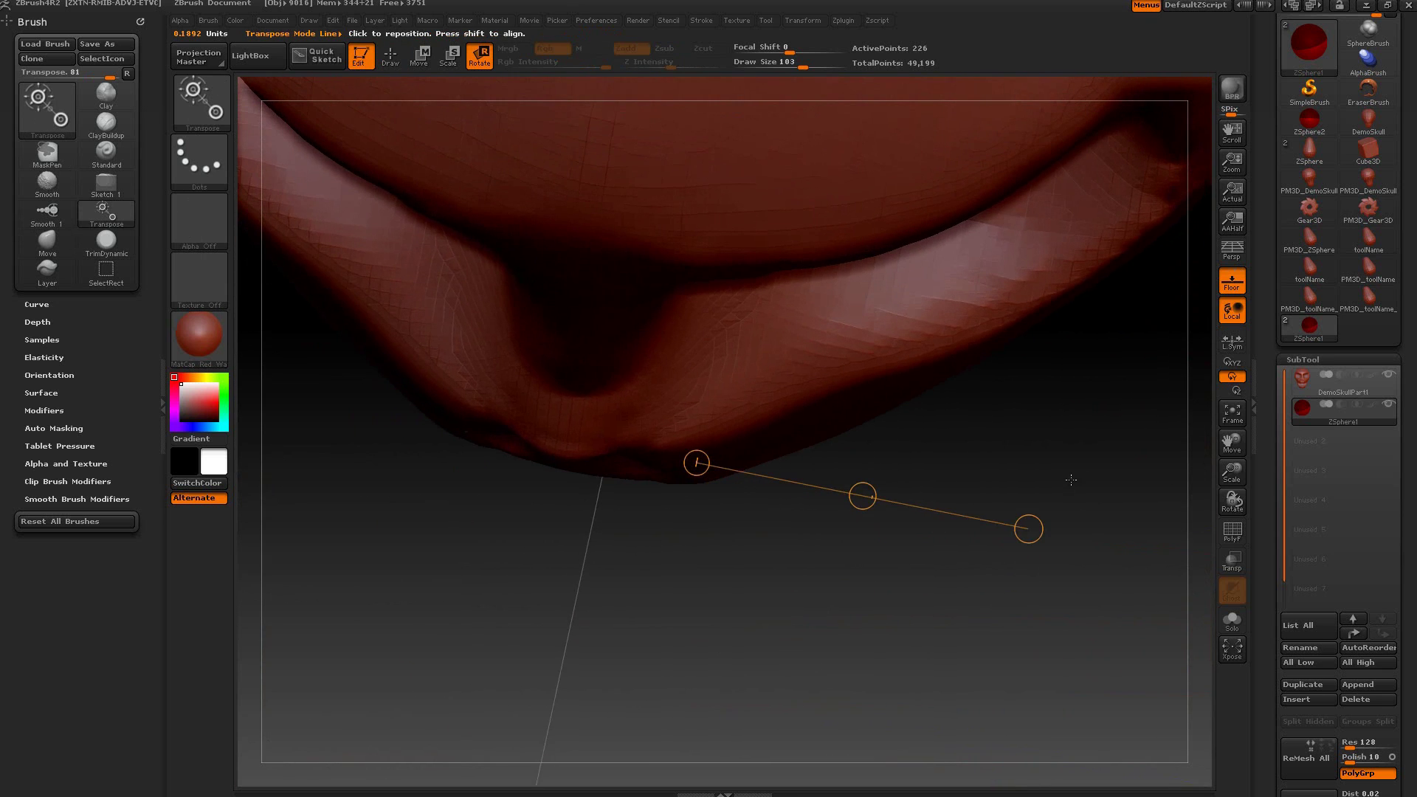
mouse_move(1046, 426)
mouse_down()
mouse_move(1107, 310)
mouse_move(1066, 295)
mouse_move(1153, 426)
mouse_up()
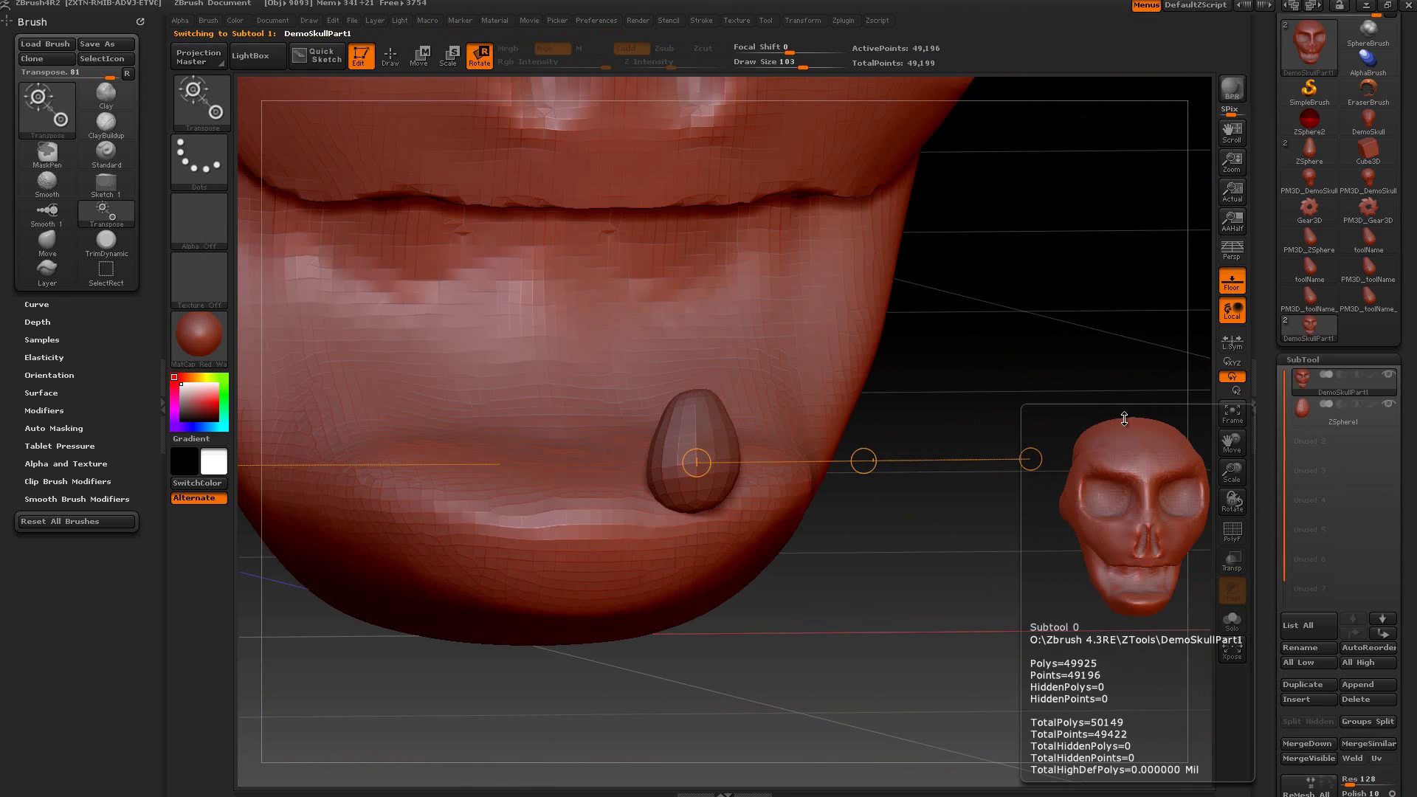
Step: Select the skull subtool and hide everything above the mouth so only the lower jaw shows
click(1303, 380)
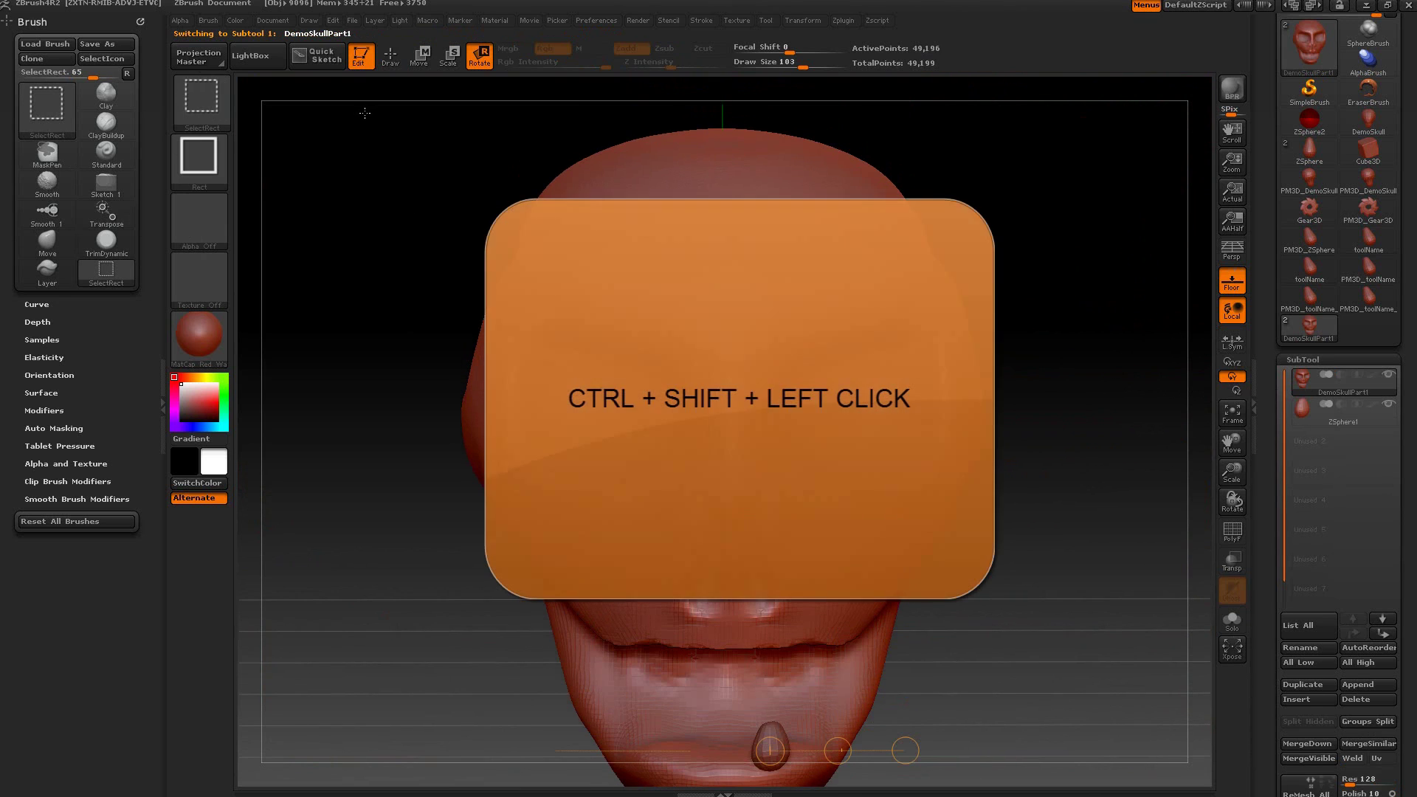
mouse_move(365, 111)
ctrl+shift+mouse_down()
mouse_move(532, 332)
mouse_move(877, 545)
mouse_move(1048, 694)
mouse_move(1099, 660)
ctrl+shift+mouse_up()
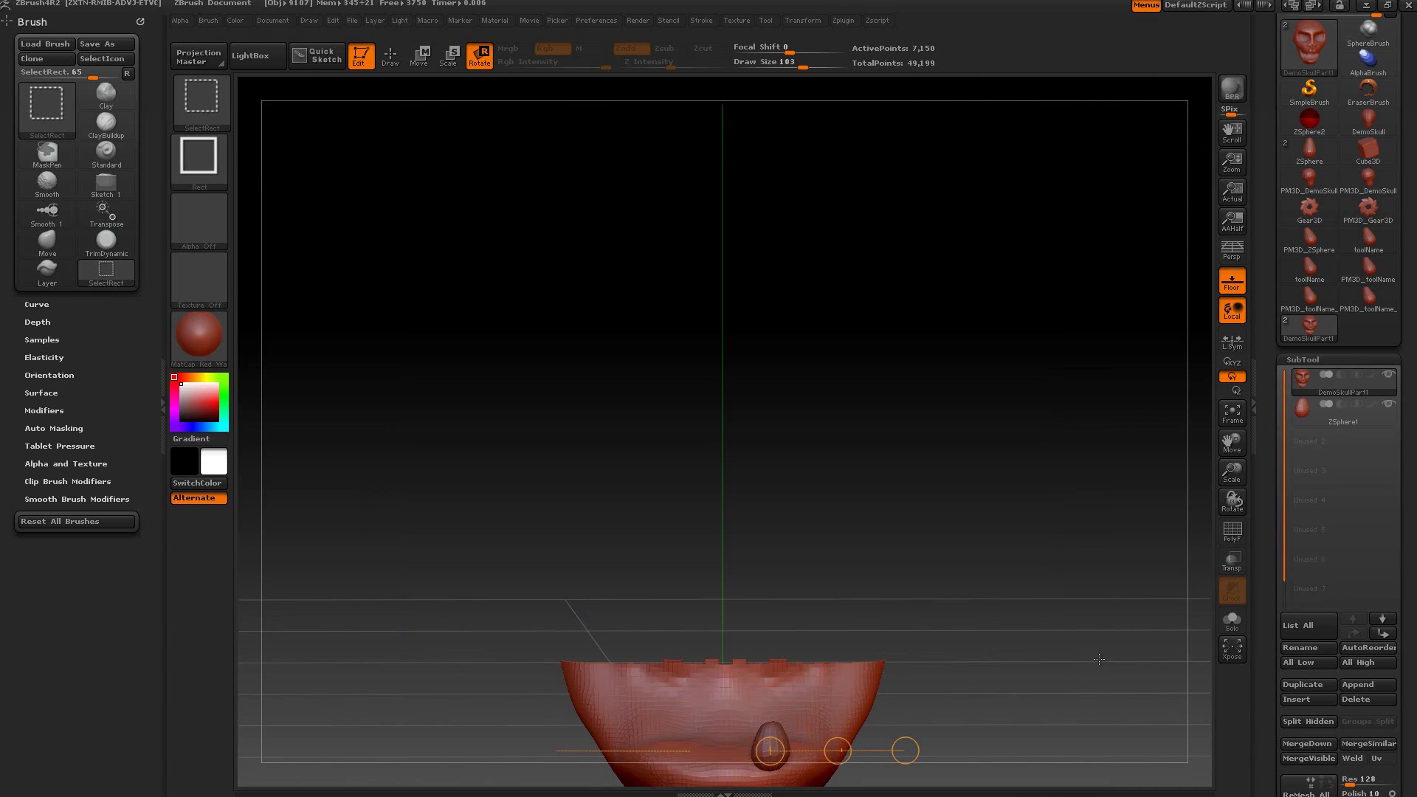
mouse_move(1037, 592)
mouse_down()
mouse_move(874, 587)
mouse_move(1043, 538)
mouse_up()
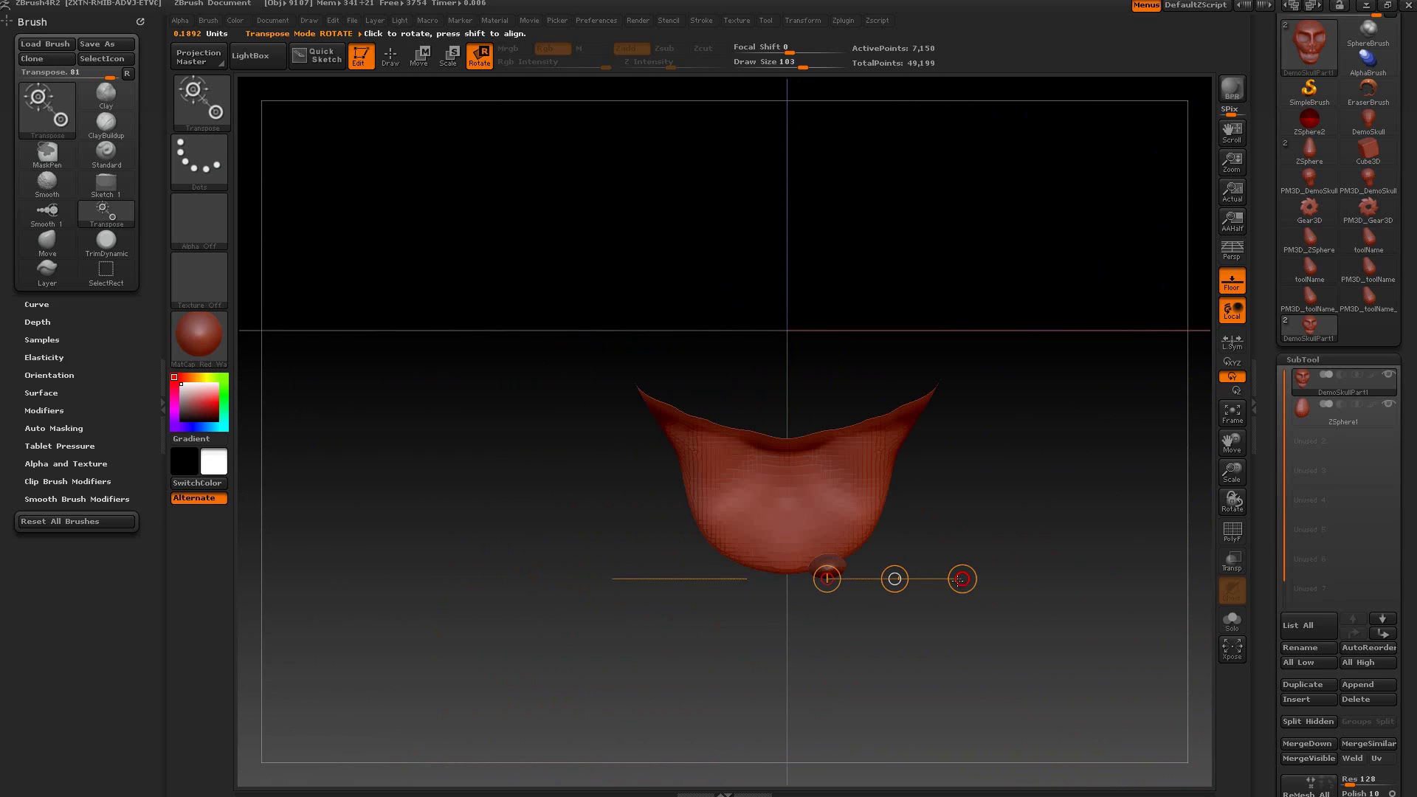
Step: Rotate the tooth subtool to follow the curve of the jaw and move it onto the jaw's front rim
click(1305, 414)
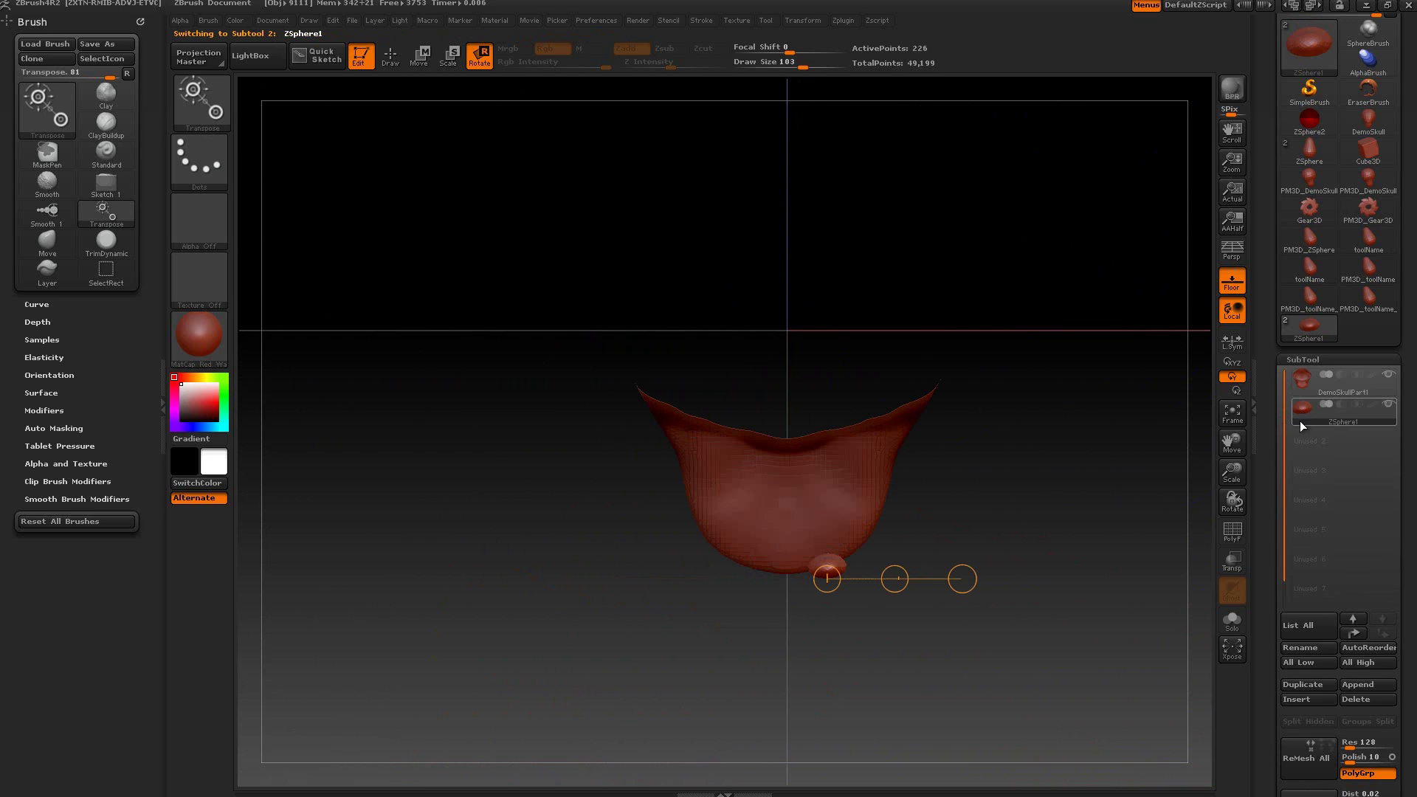
drag(964, 574, 892, 564)
key(w)
key(ctrl)
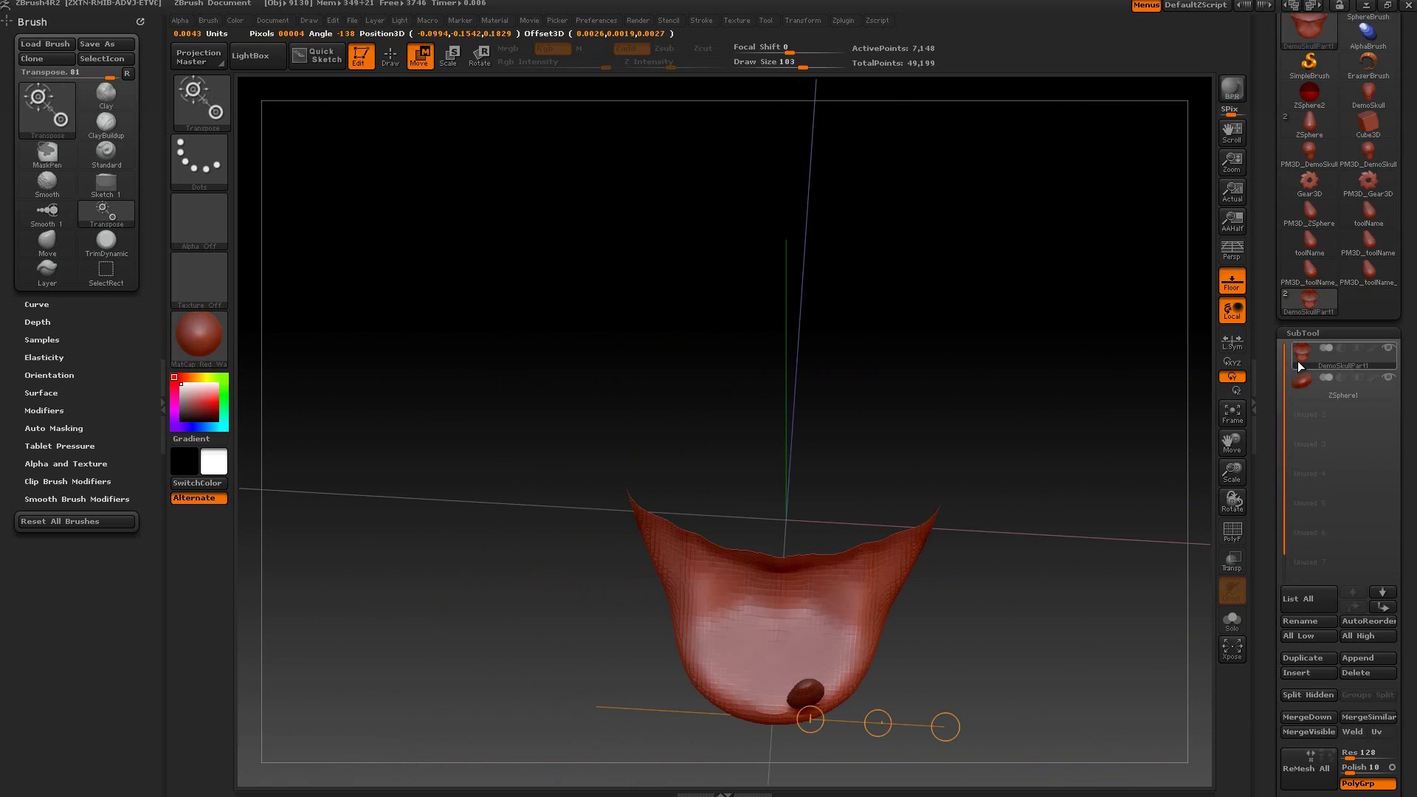
Step: Unhide the upper part of the skull subtool and return to the front view
mouse_move(1099, 614)
mouse_down()
mouse_move(1105, 585)
mouse_move(1052, 519)
mouse_move(696, 297)
mouse_up()
key(ctrl+shift)
ctrl+shift+click(1080, 544)
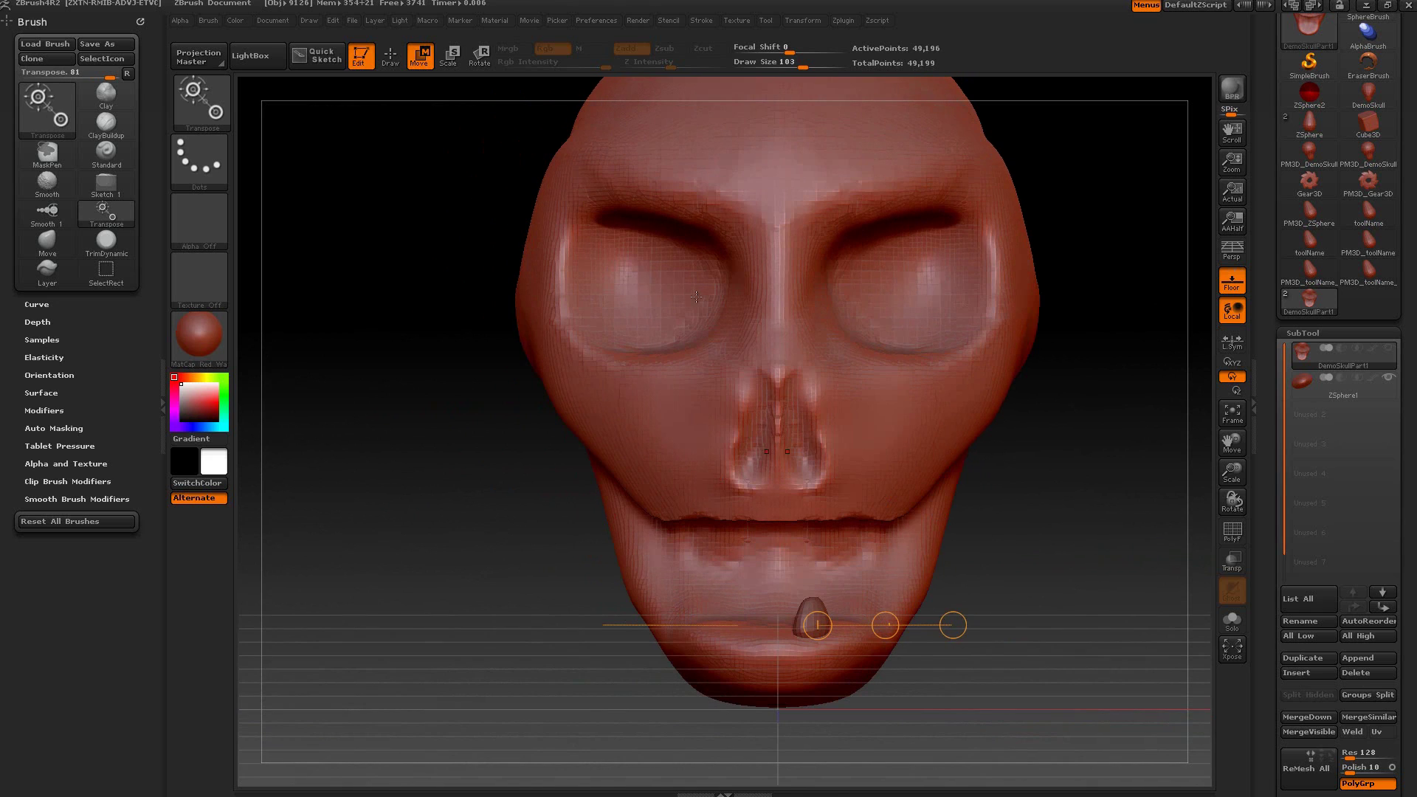
Step: Merge the visible skull and tooth subtools with SubTool Master, deleting the extra subtools
click(1300, 362)
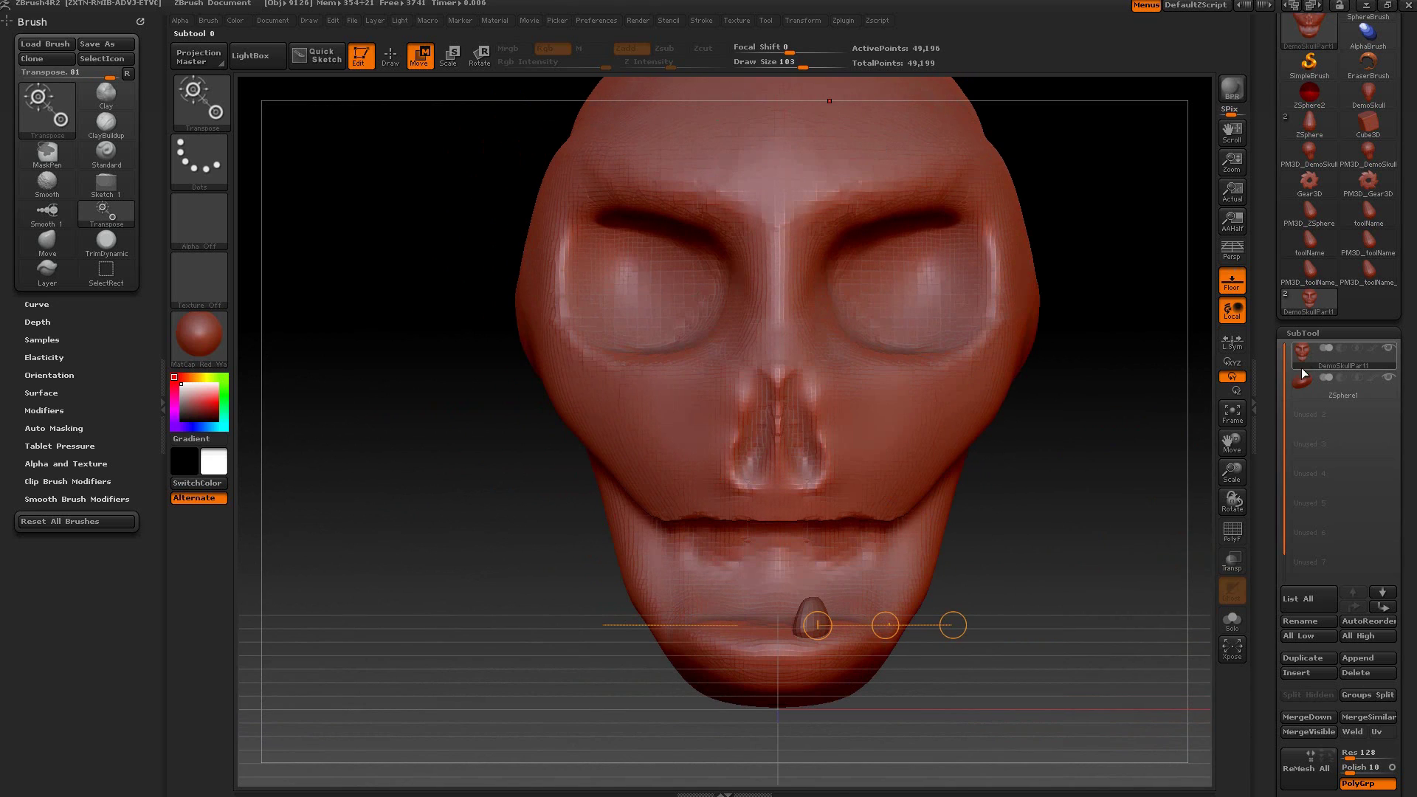
click(845, 20)
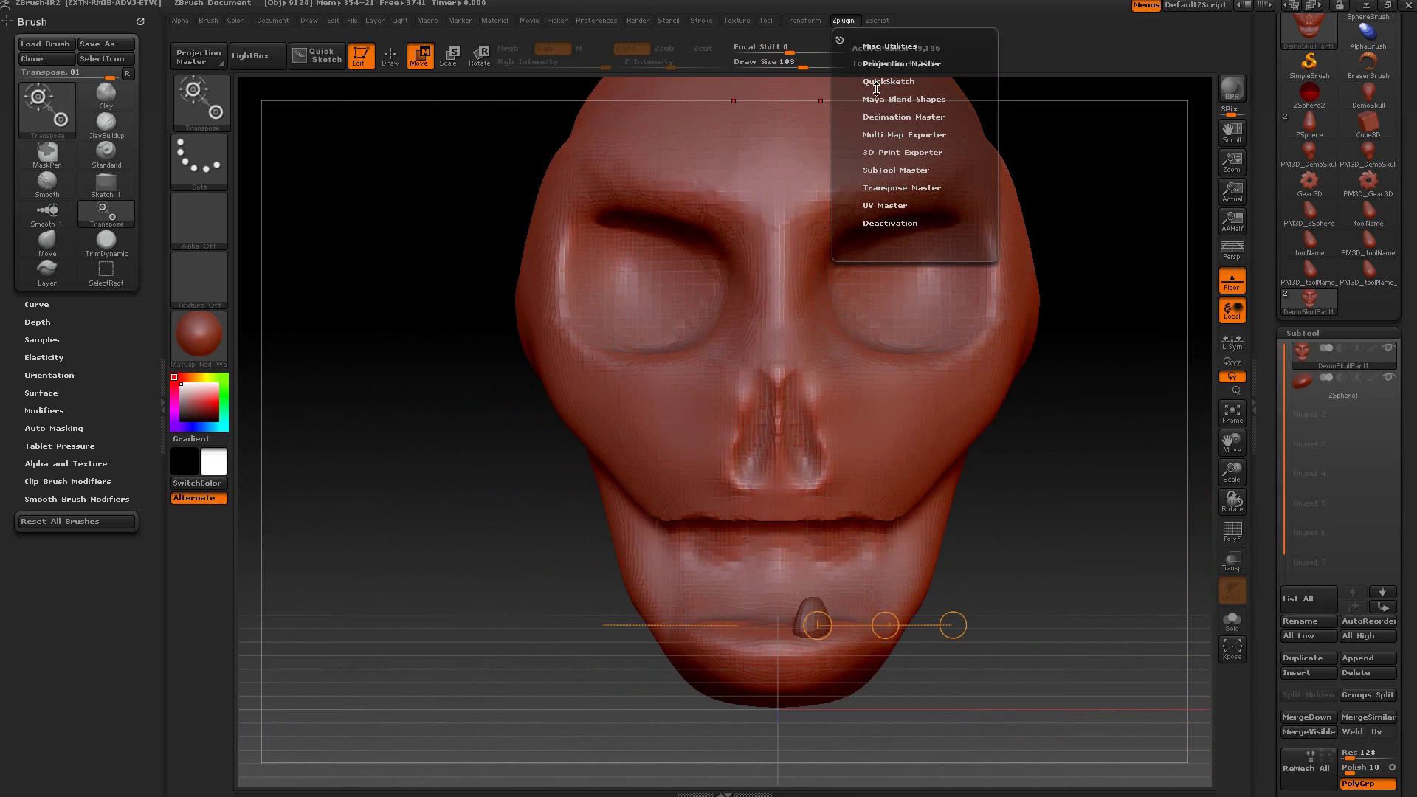
click(896, 169)
click(882, 190)
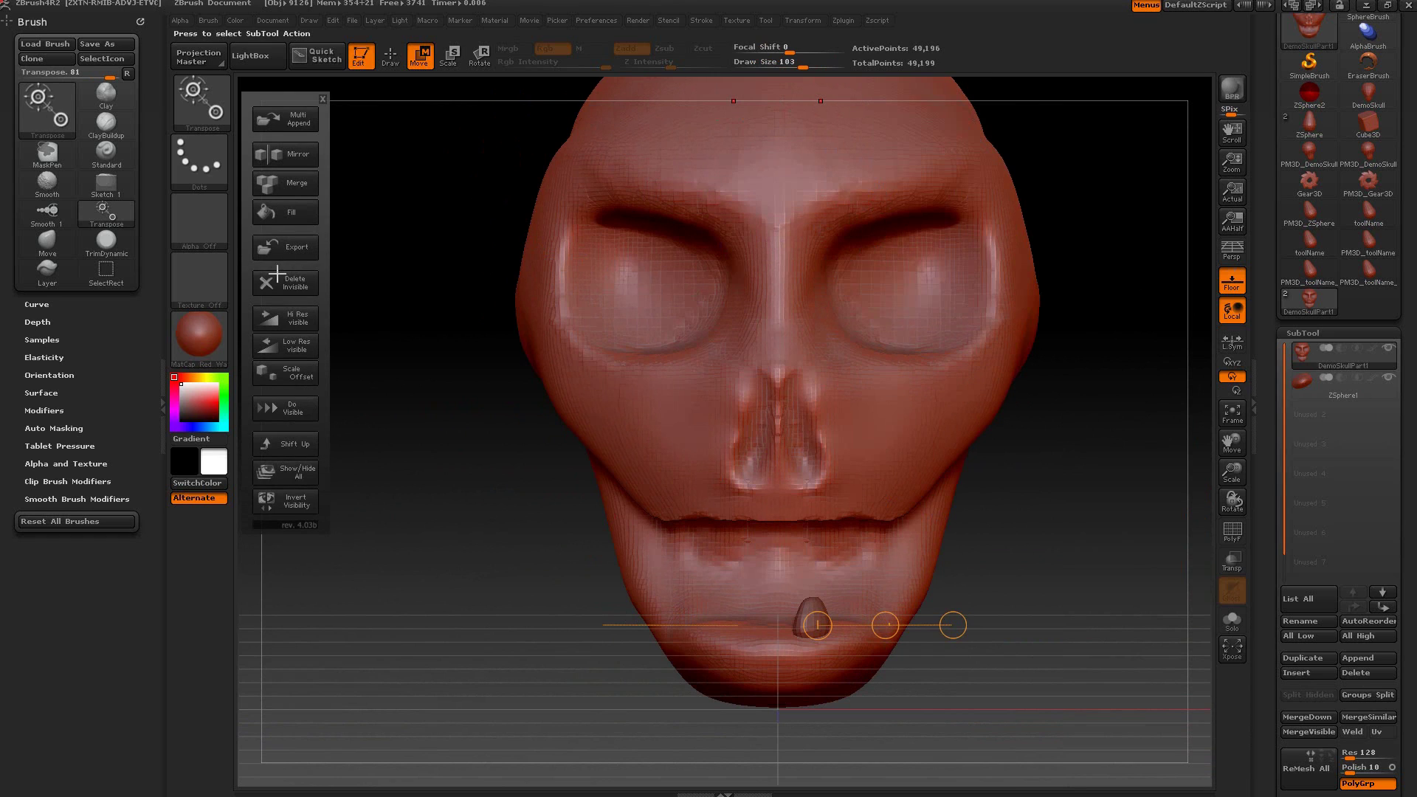
click(307, 177)
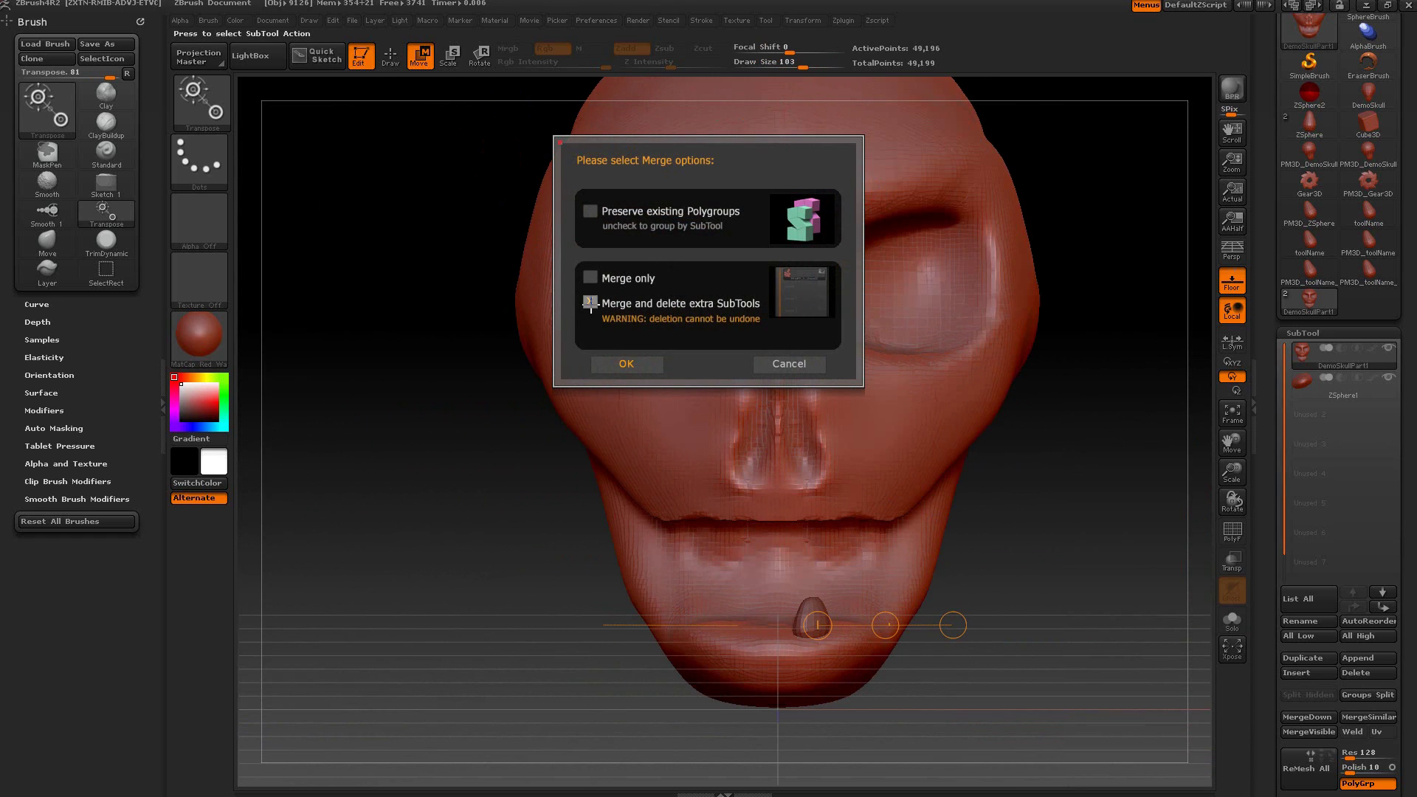
click(624, 366)
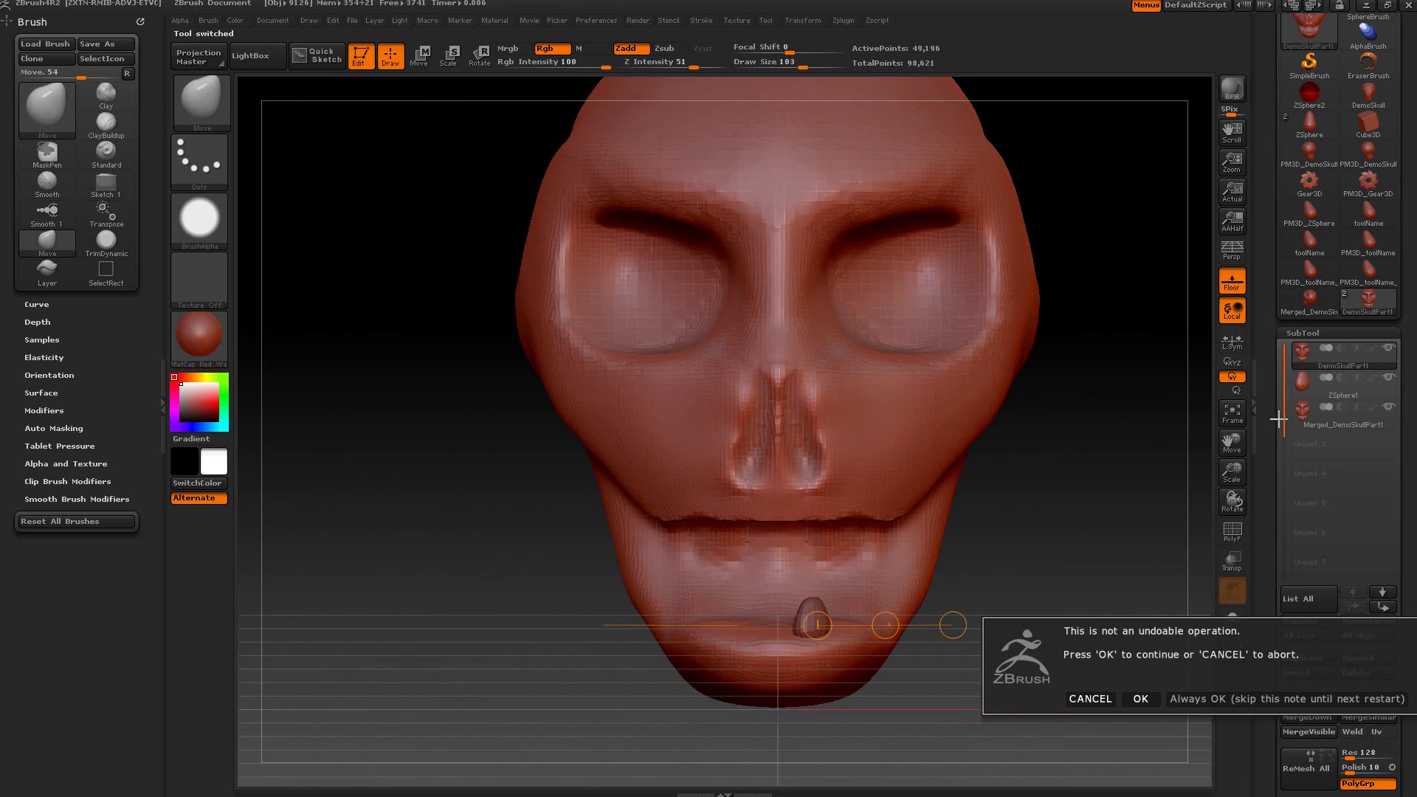
click(1140, 700)
click(1141, 700)
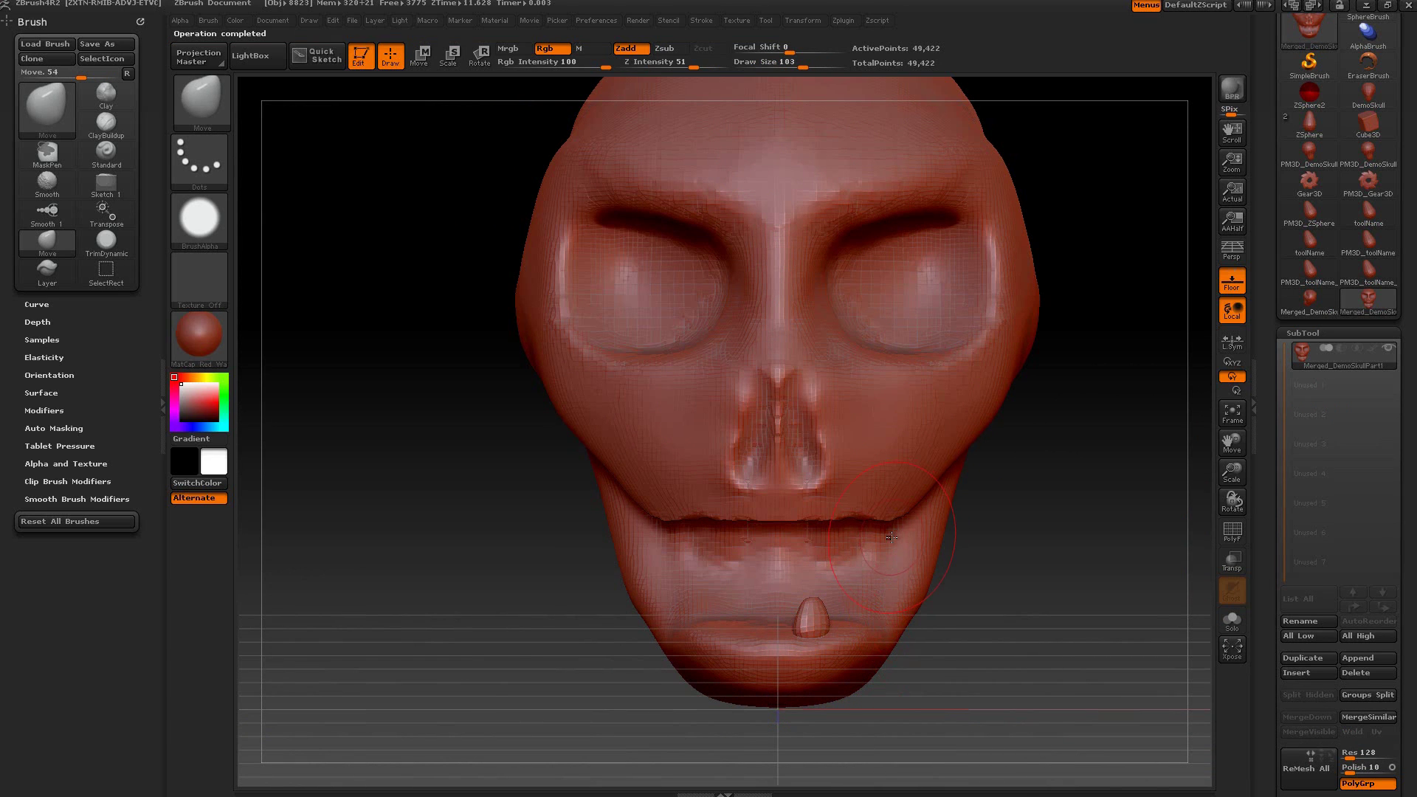
Step: Mask everything except the tooth and duplicate it into a row of four teeth along the lower jaw's front
key(w)
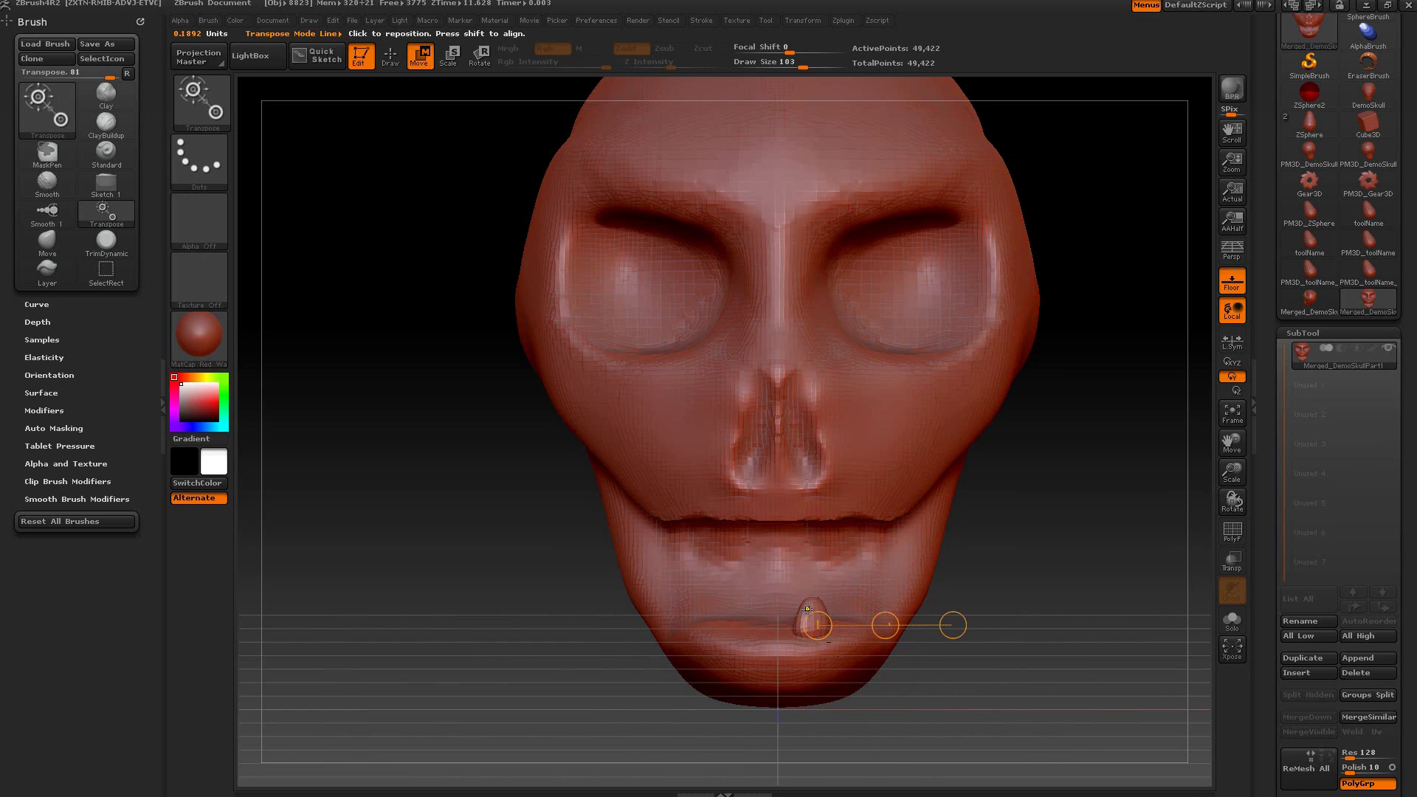
ctrl+drag(807, 609, 767, 387)
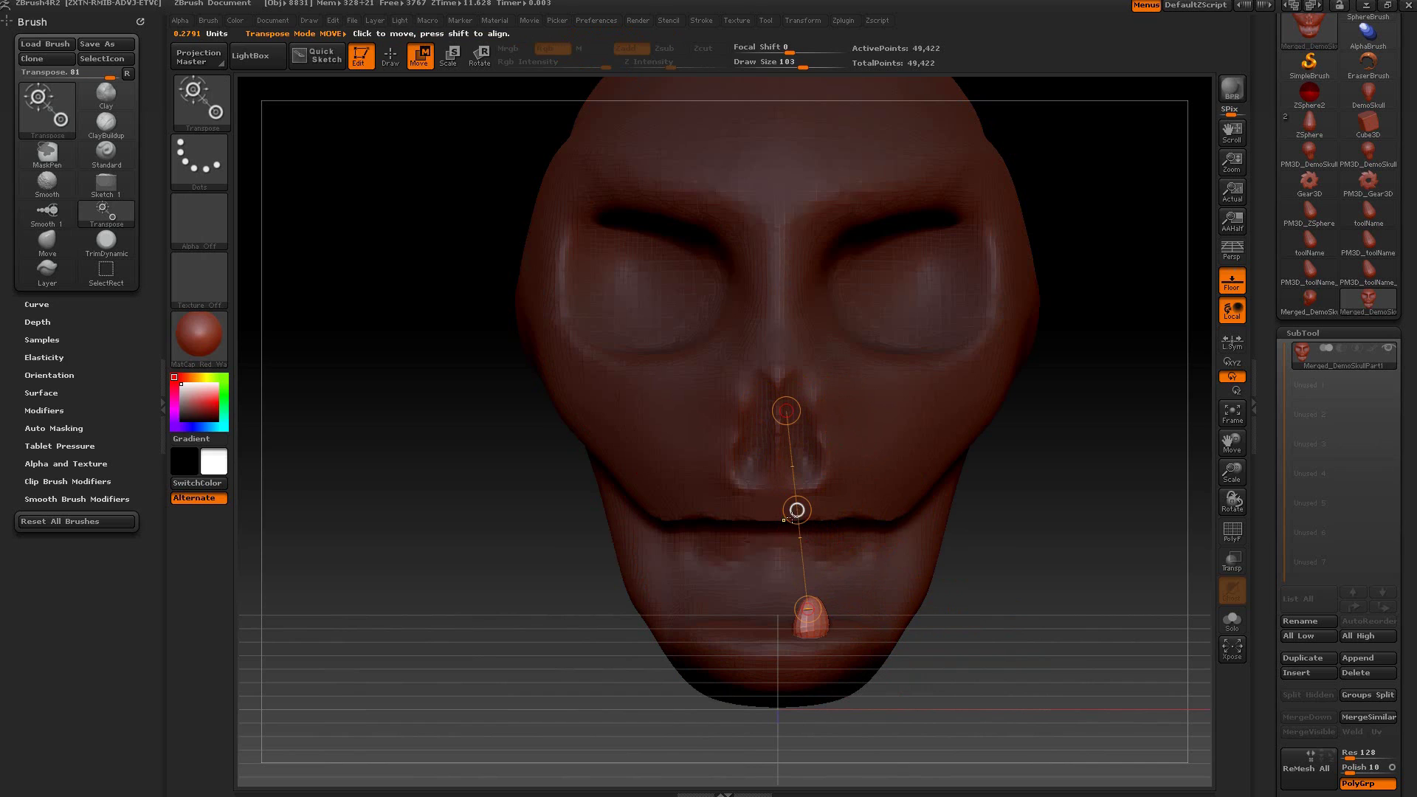
ctrl+drag(797, 510, 931, 510)
mouse_move(1031, 570)
mouse_down()
mouse_move(982, 568)
mouse_move(1033, 572)
mouse_move(982, 583)
mouse_move(998, 630)
mouse_move(1036, 579)
mouse_up()
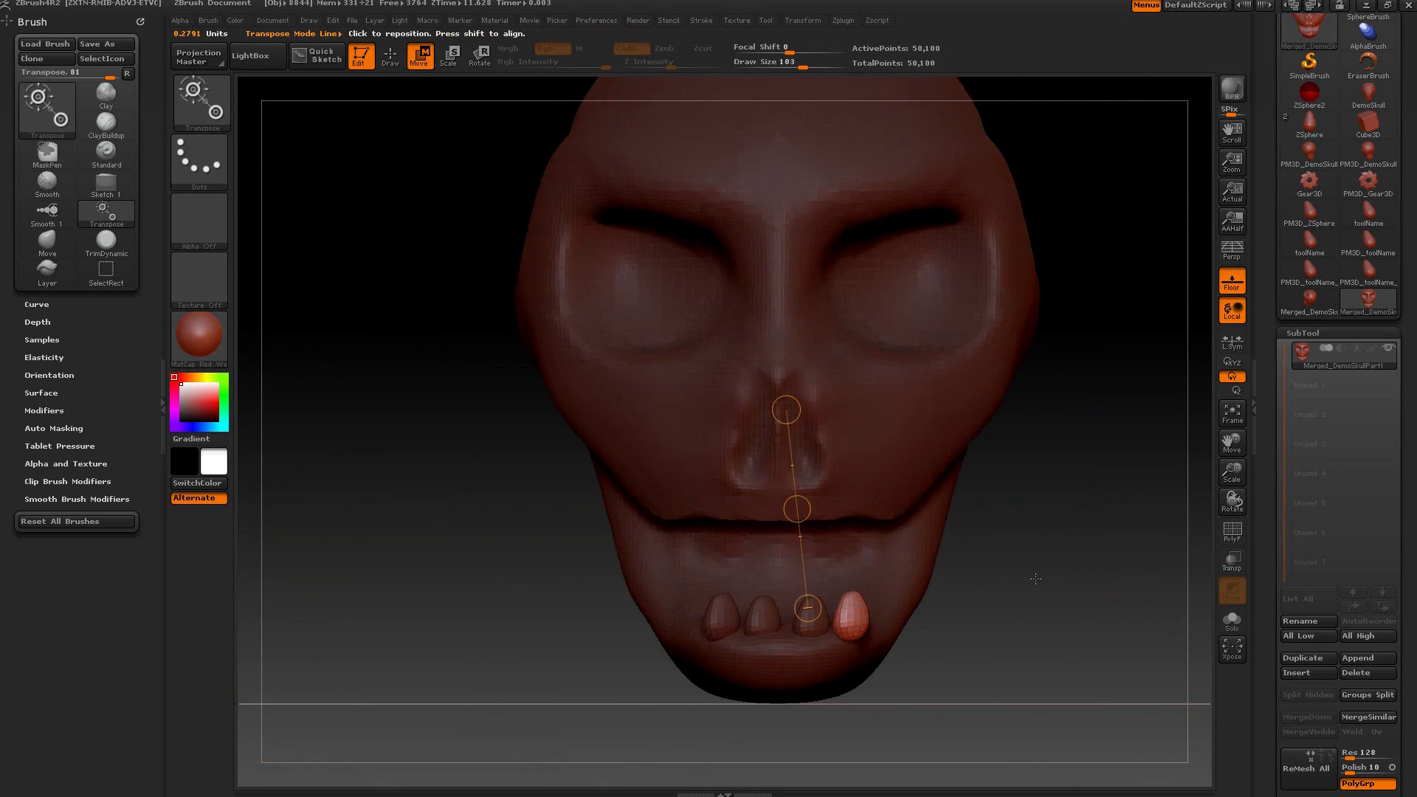
Step: Hide the skull above the jaw and rotate and move the unmasked end tooth to follow the jaw's curve
drag(858, 613, 1026, 616)
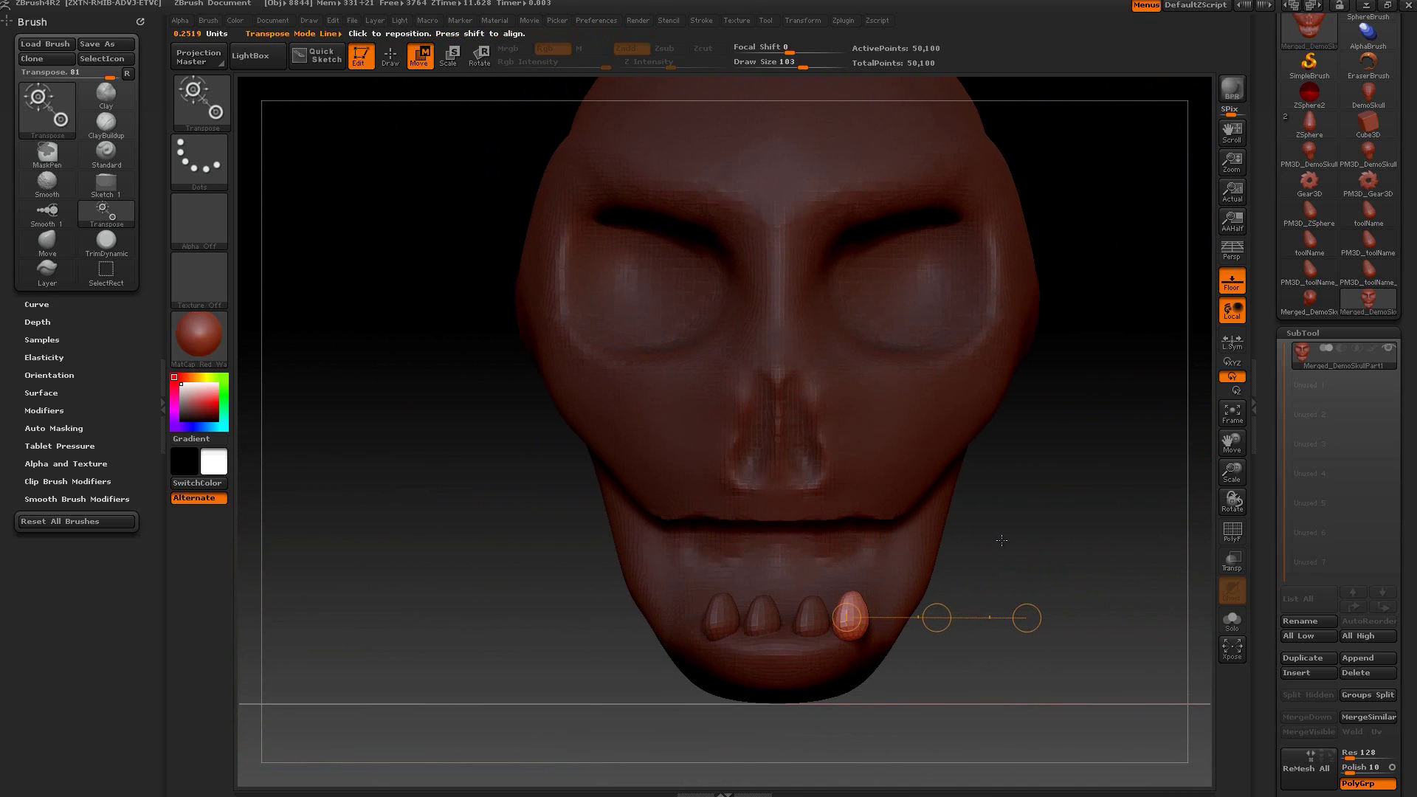
alt+drag(1078, 506, 1077, 618)
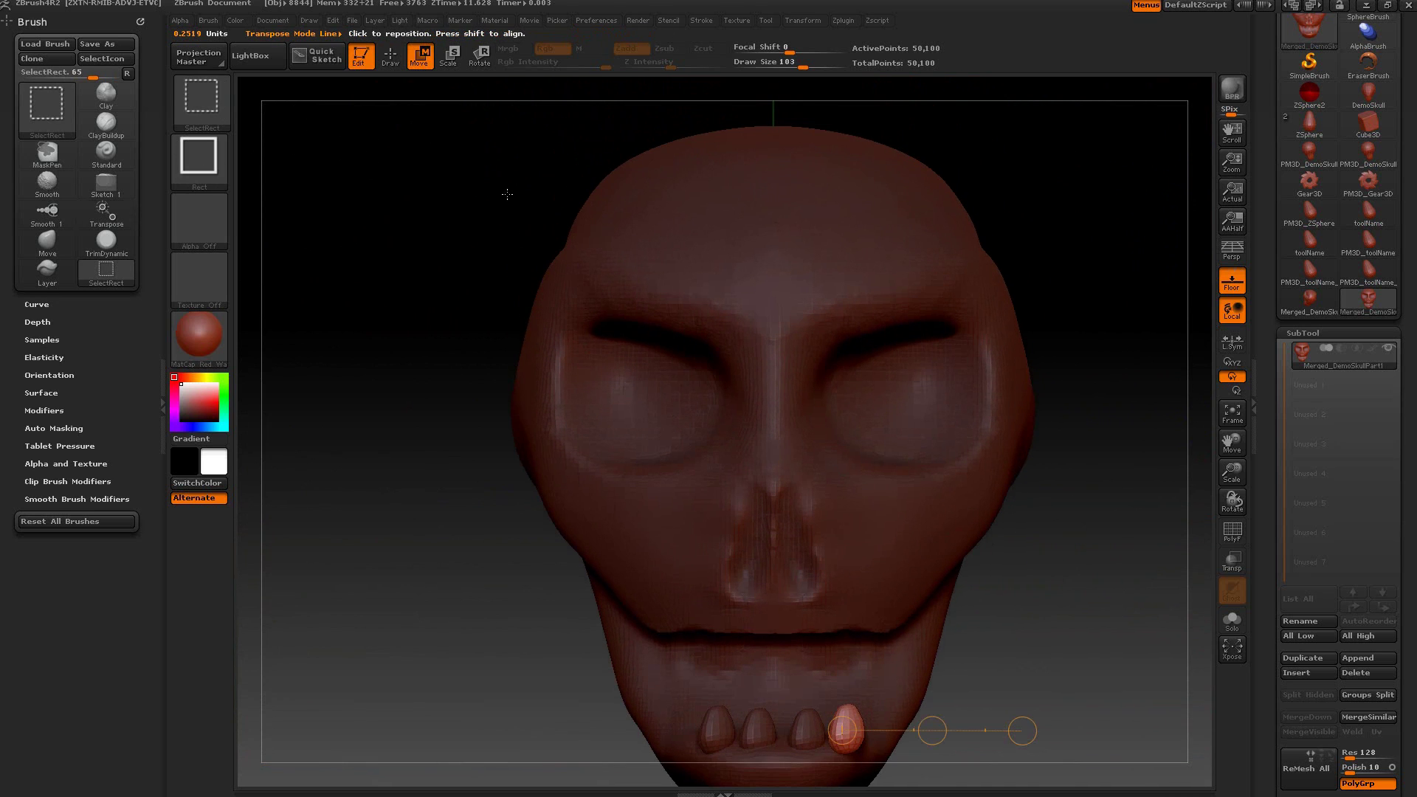
mouse_move(392, 107)
ctrl+shift+mouse_down()
mouse_move(882, 522)
mouse_move(1094, 668)
mouse_move(1134, 671)
ctrl+shift+mouse_up()
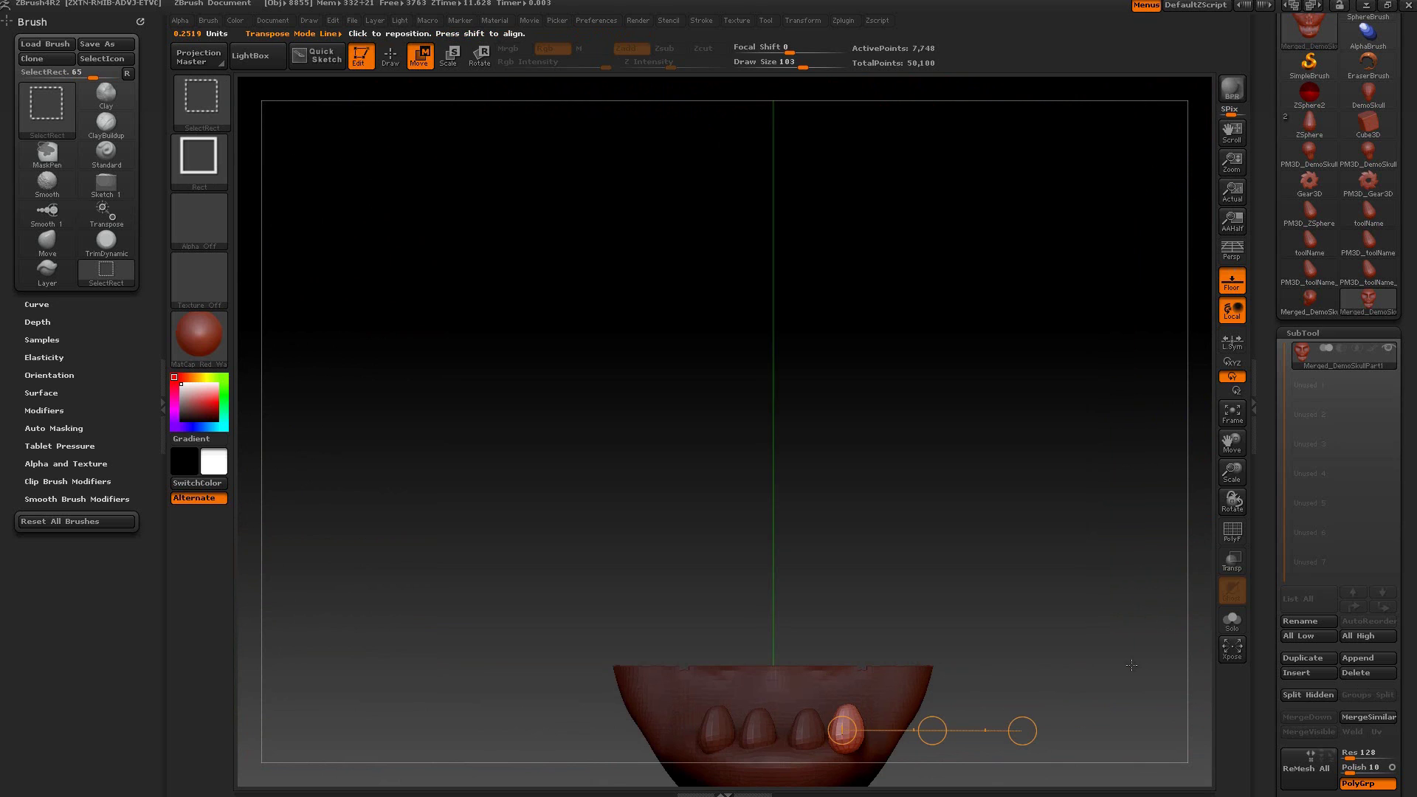
mouse_move(1020, 549)
mouse_down()
mouse_move(990, 506)
mouse_move(1112, 487)
mouse_move(1112, 532)
mouse_up()
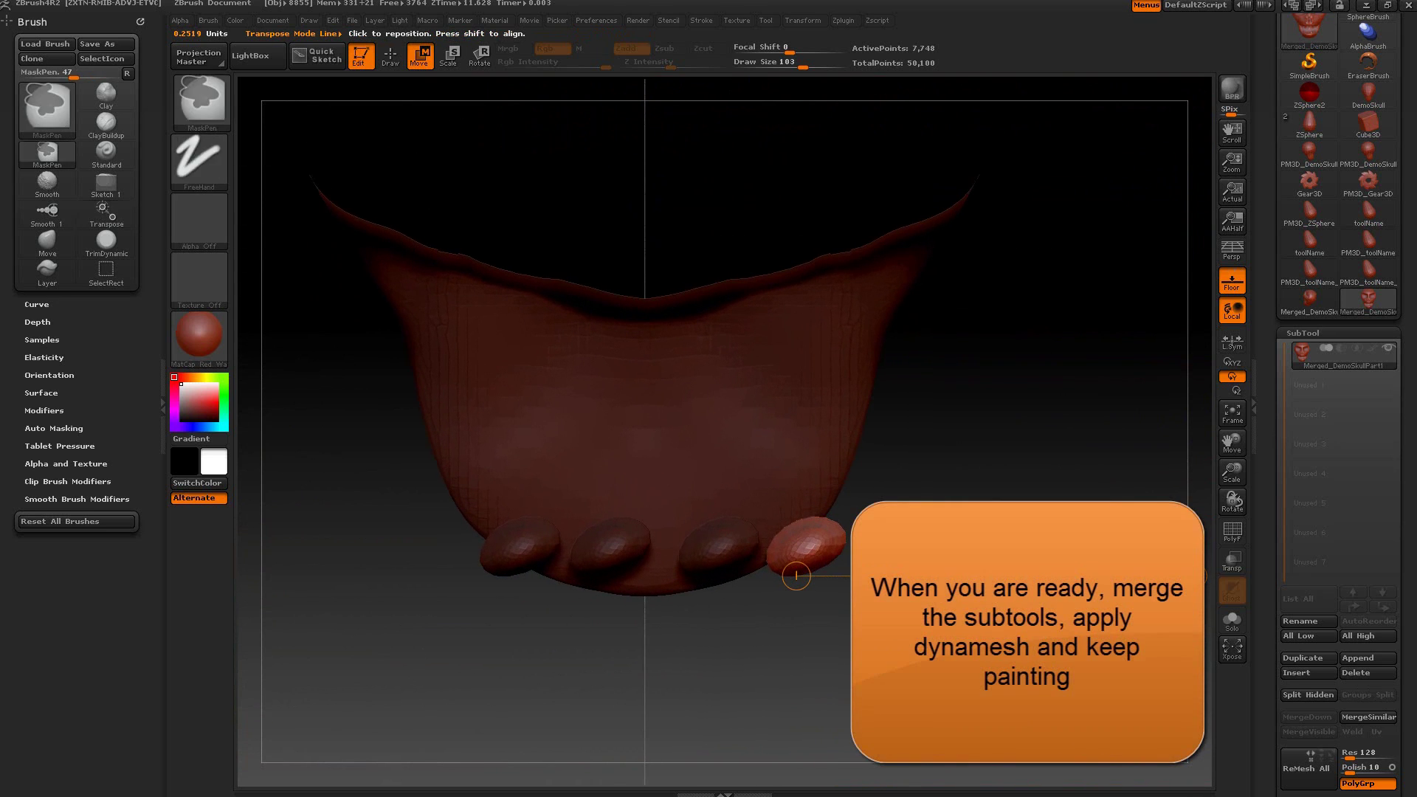
key(r)
drag(923, 575, 878, 517)
key(w)
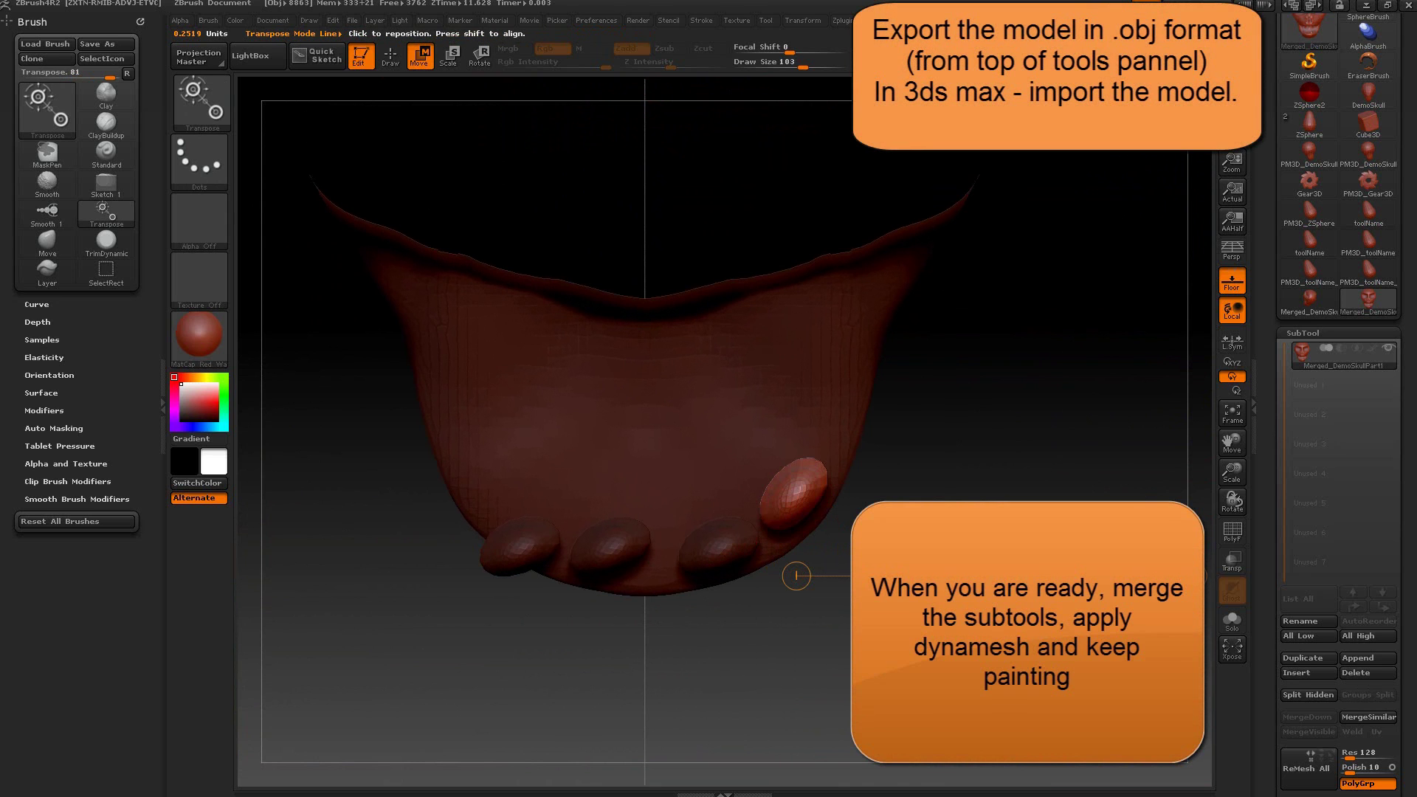
drag(796, 576, 796, 570)
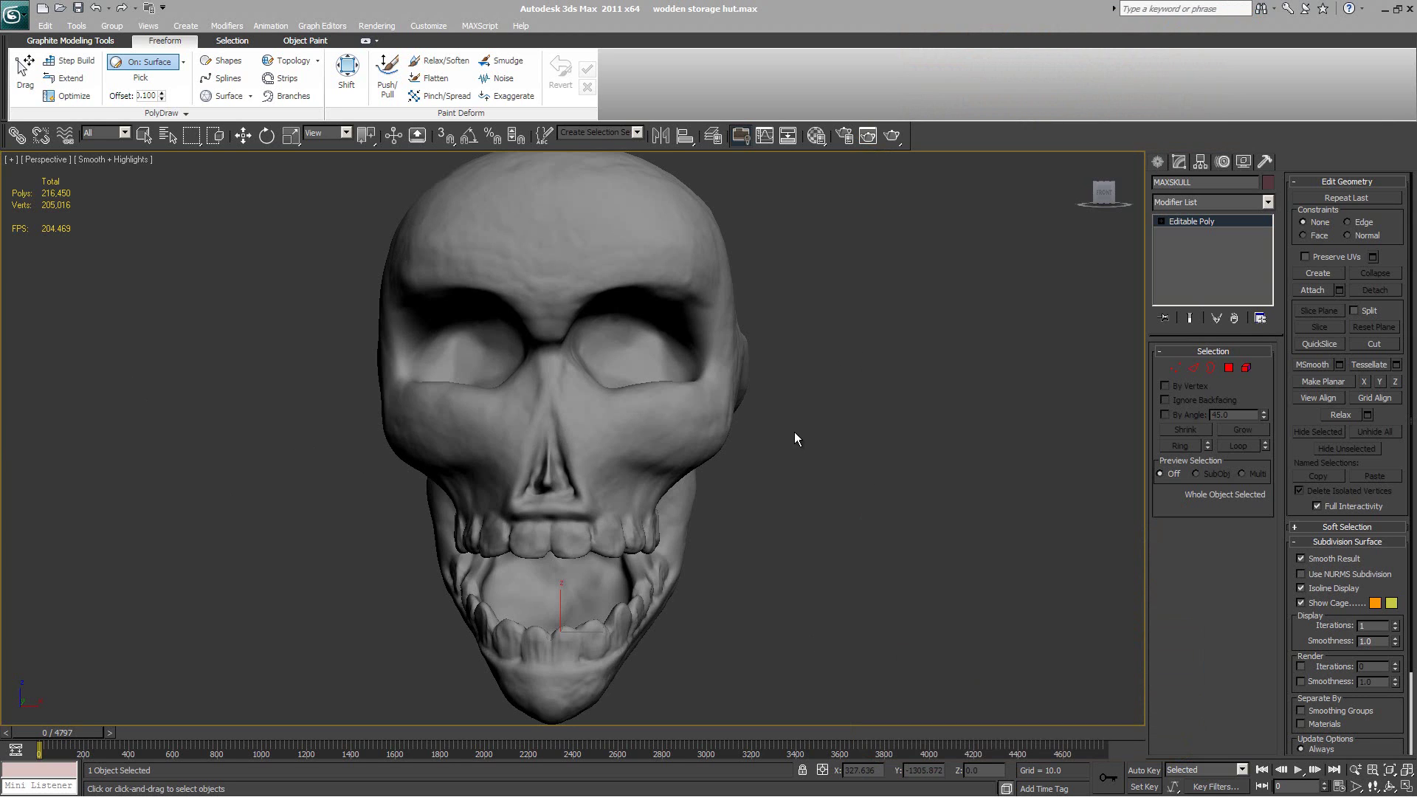
Step: Switch to 3ds Max and examine the mesh density of the imported skull with its edges displayed
alt+middle_drag(794, 432, 703, 417)
key(F3)
key(F4)
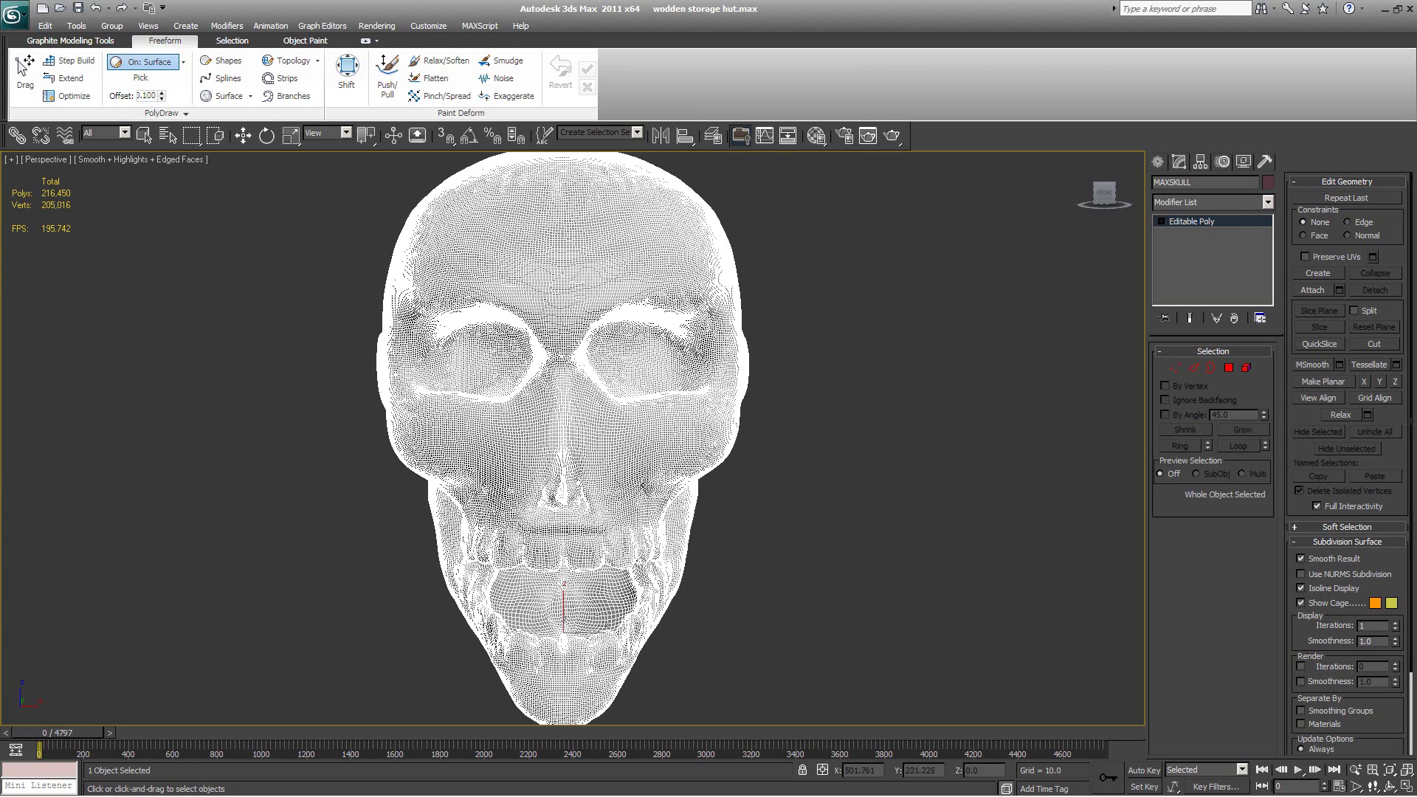
key(F4)
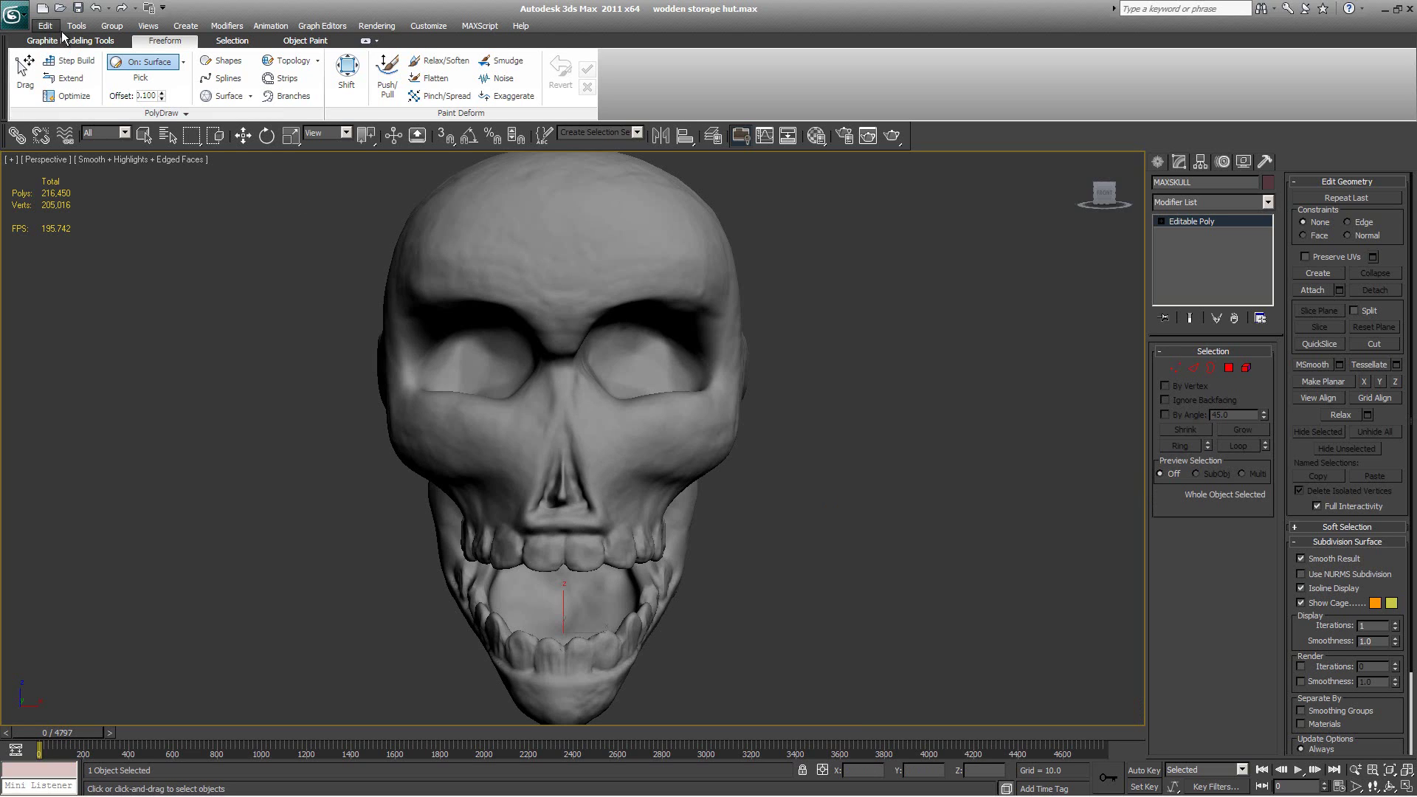
Step: Pick MAXSKULL as the surface that PolyDraw geometry is drawn on
click(222, 60)
click(597, 417)
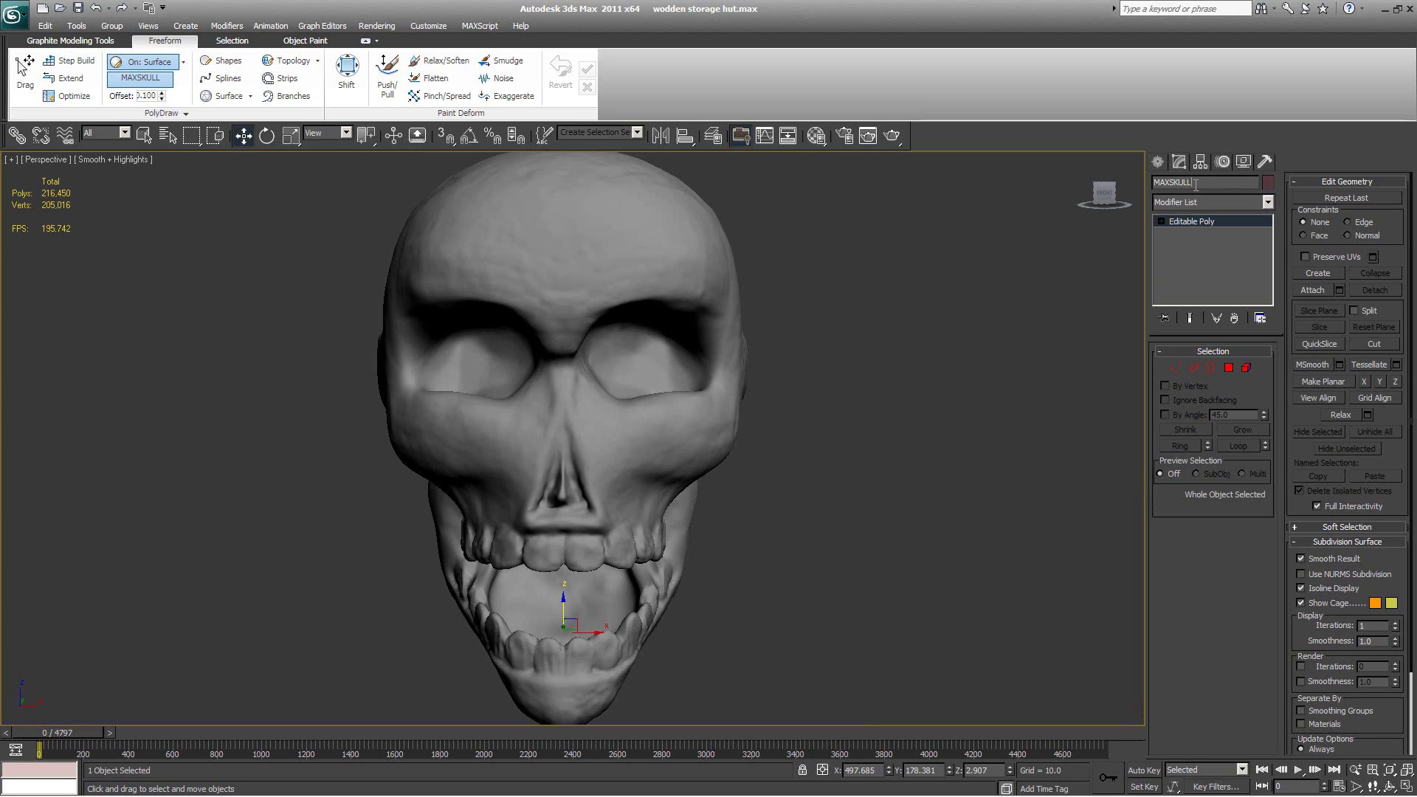
drag(1198, 182, 1143, 193)
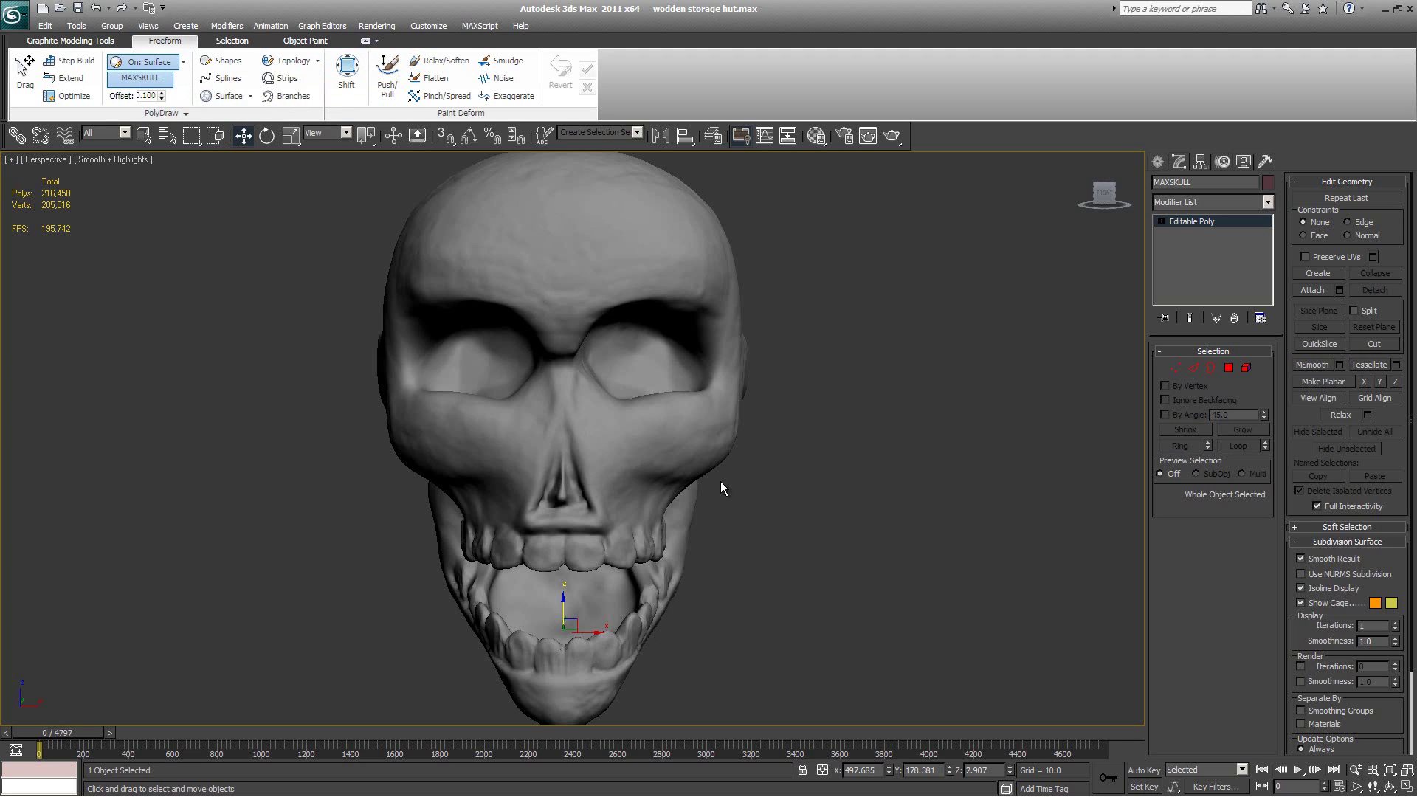
click(141, 78)
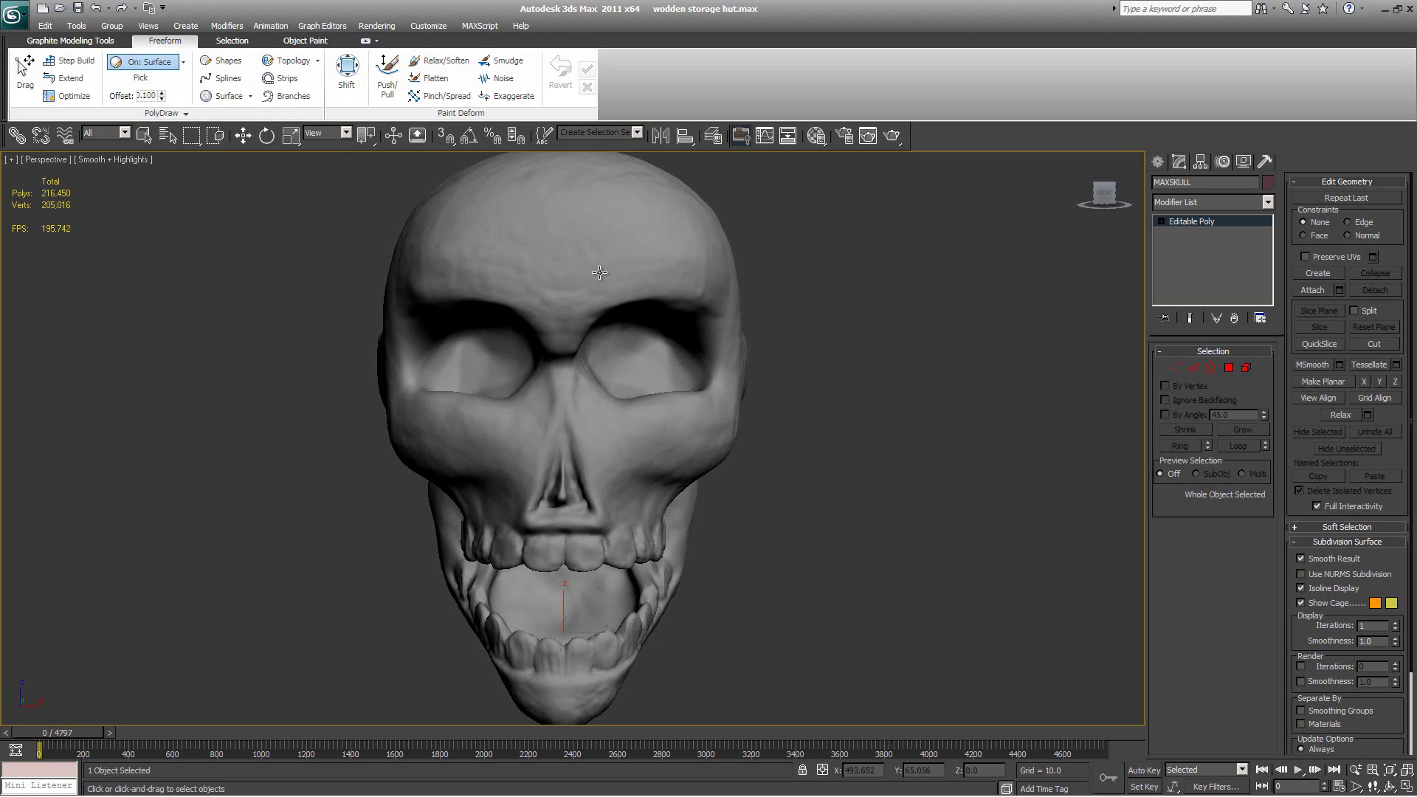
click(652, 304)
key(w)
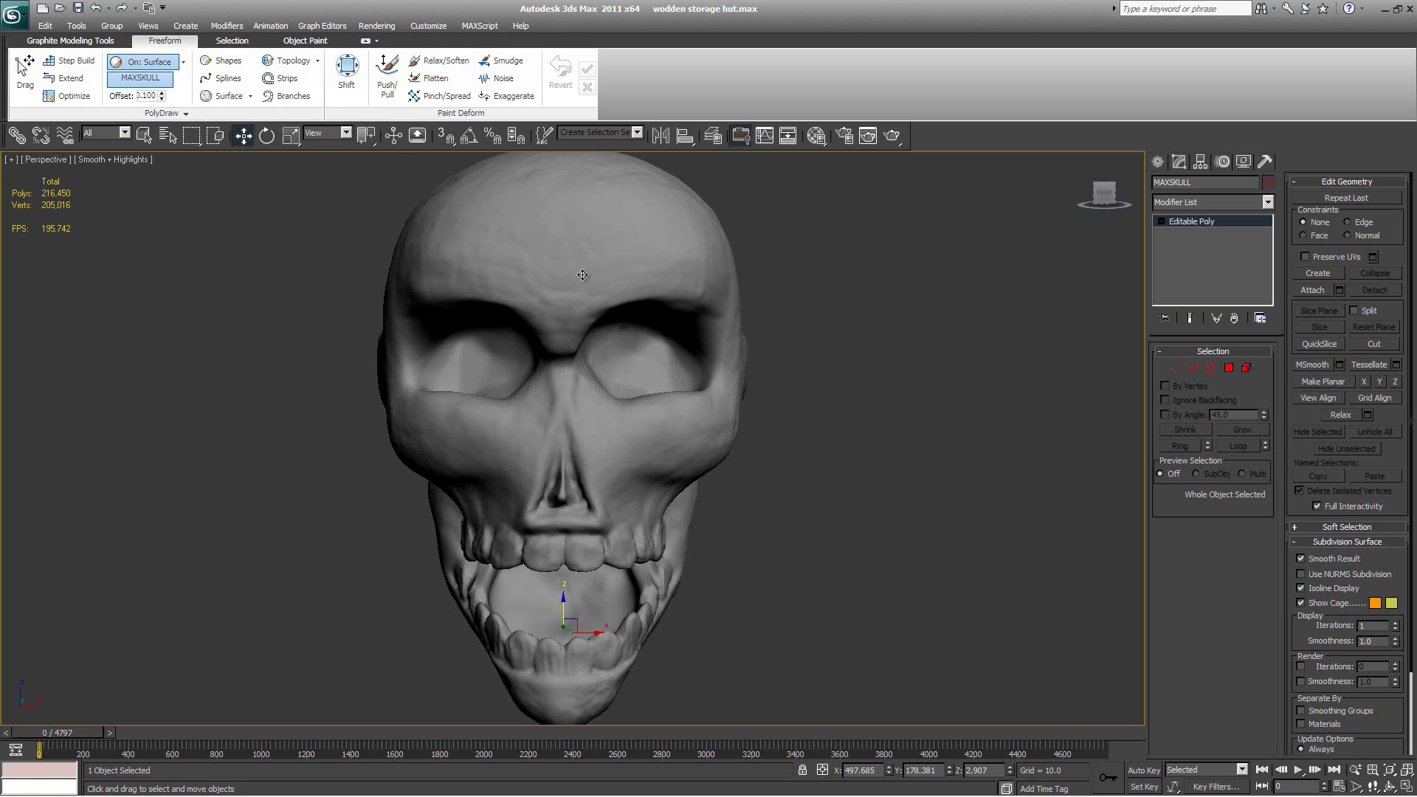
Step: Create a new PolyDraw object, name it MINSKULL and leave vertex editing
click(166, 113)
click(74, 170)
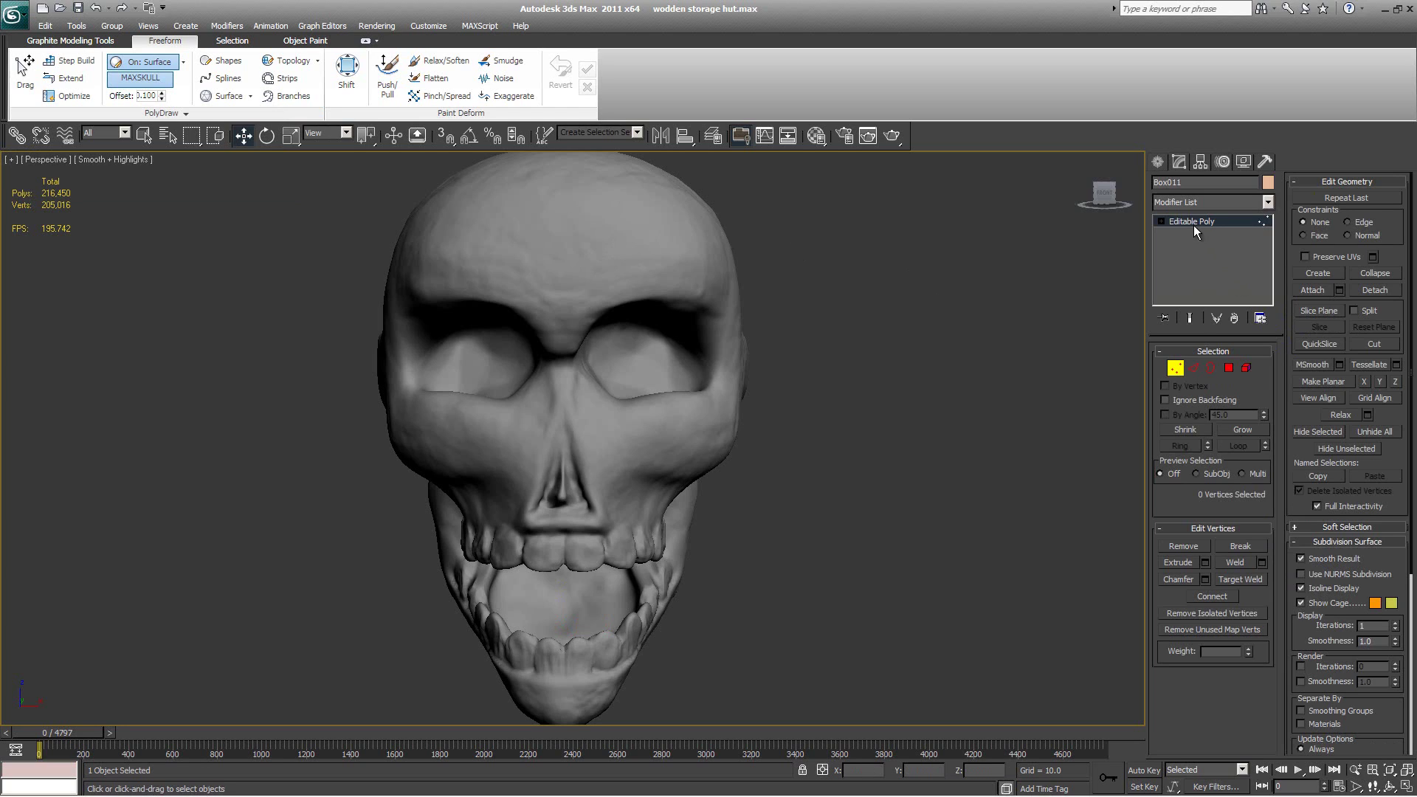
double_click(1201, 180)
text(MINSKULL)
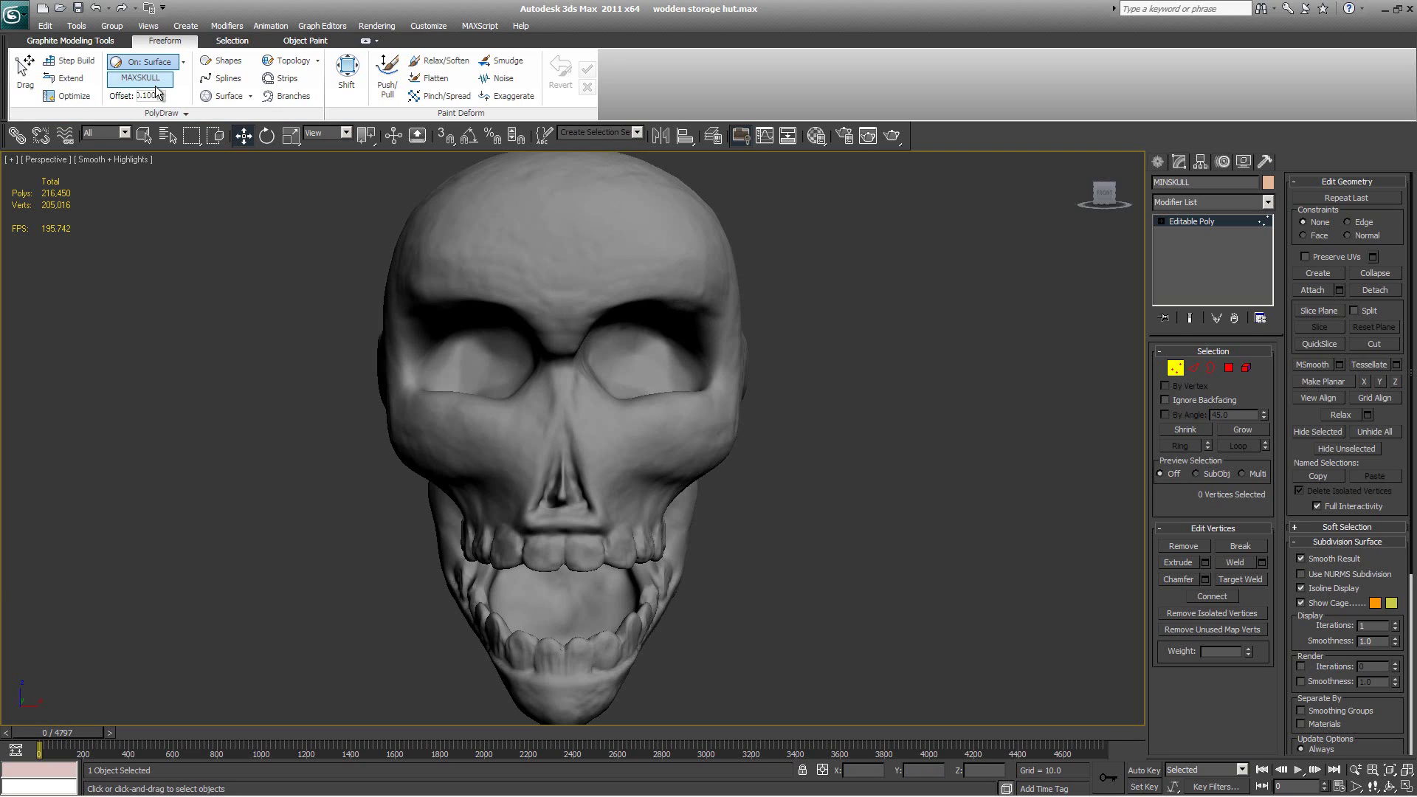
click(1175, 368)
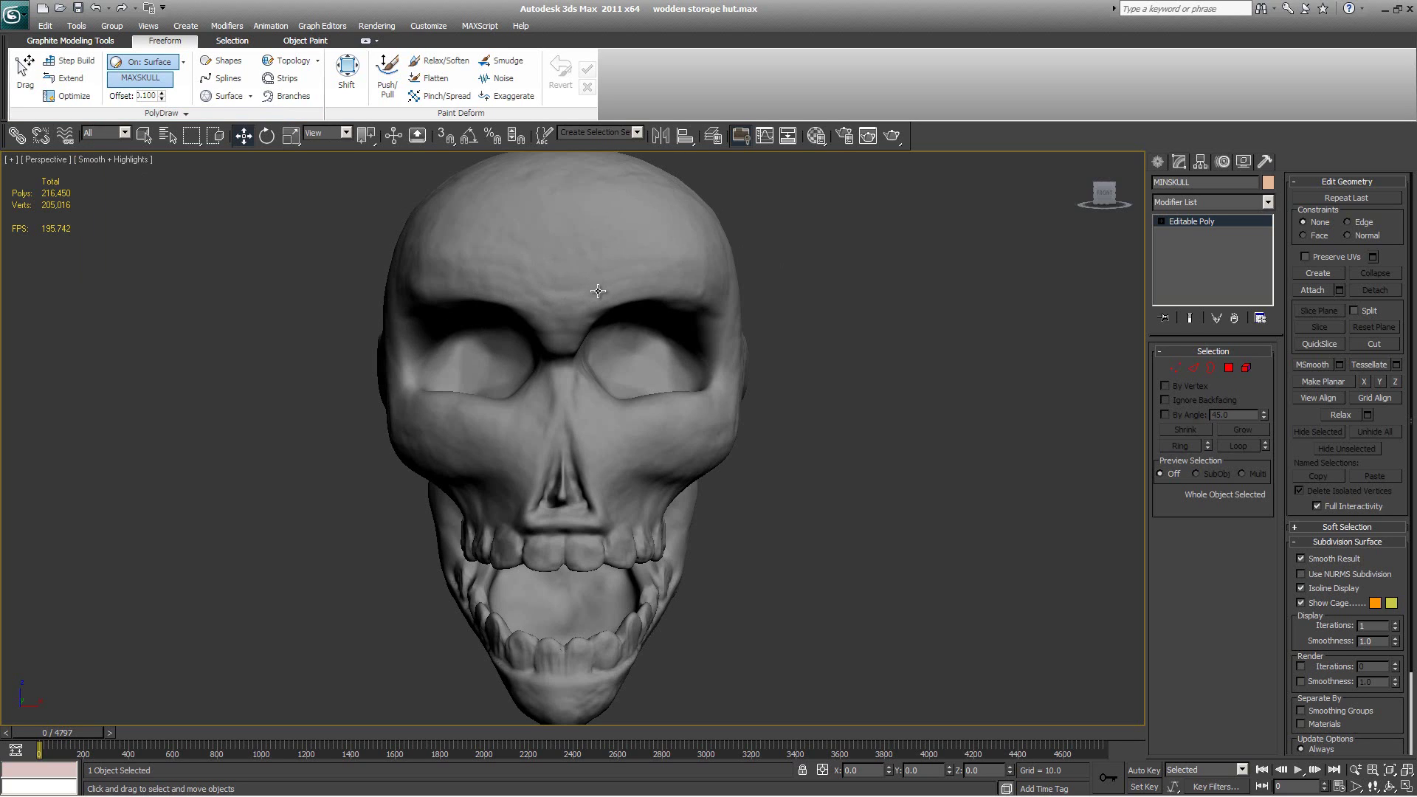
Step: Place vertices on the forehead above the eye socket with Step Build and fill them into two adjoining quads
click(67, 64)
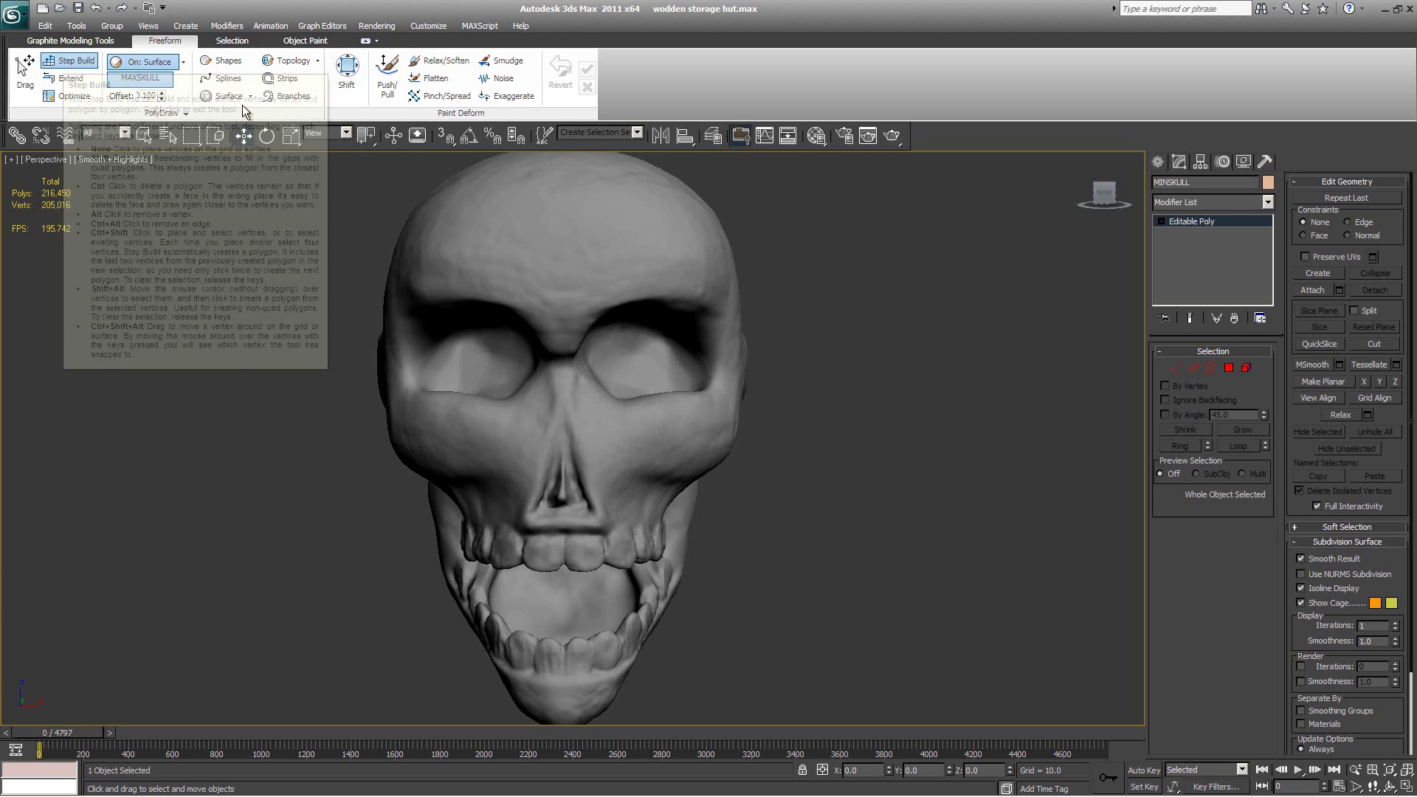
click(587, 257)
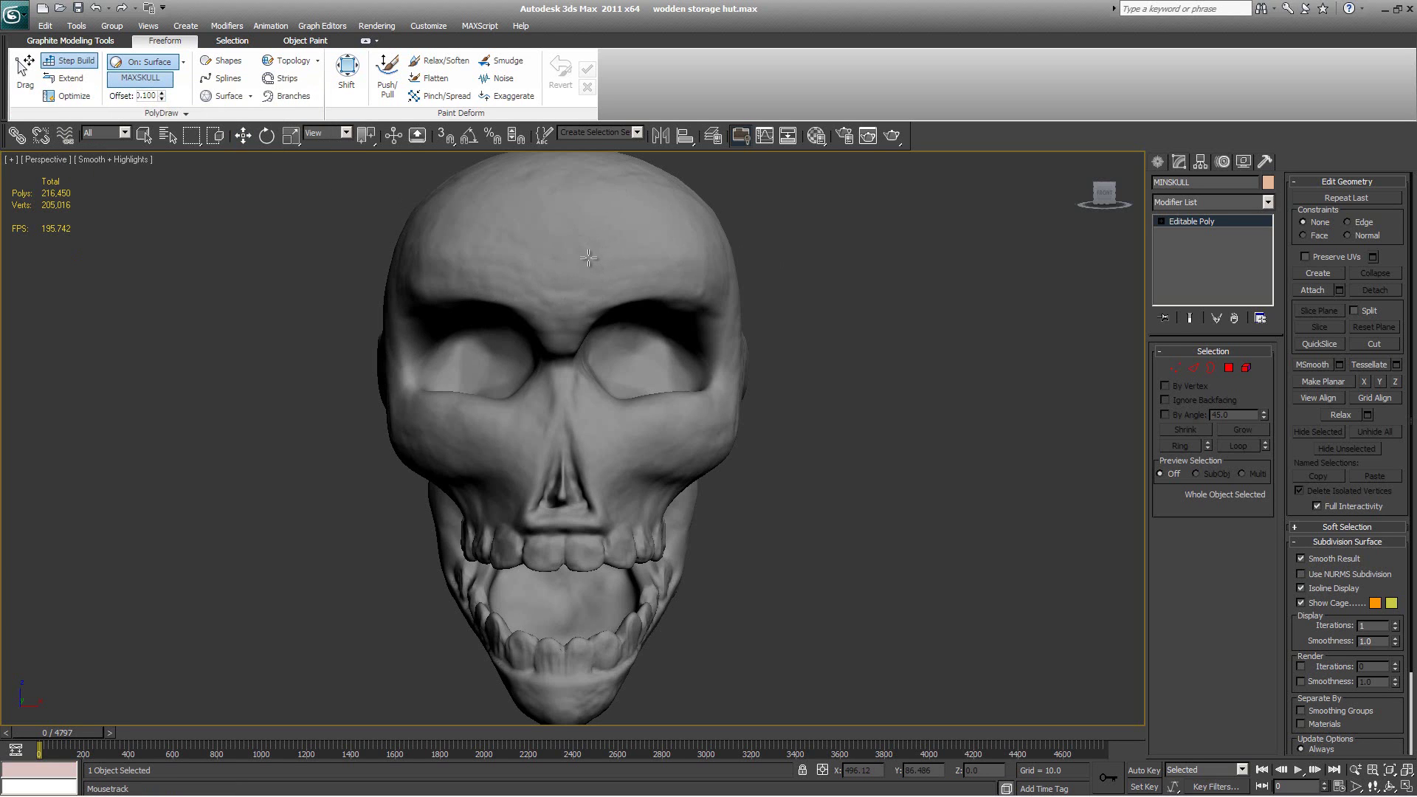
click(596, 294)
click(646, 283)
click(633, 246)
click(683, 246)
mouse_move(608, 308)
shift+mouse_down()
mouse_move(606, 279)
mouse_move(659, 268)
mouse_move(710, 321)
shift+mouse_up()
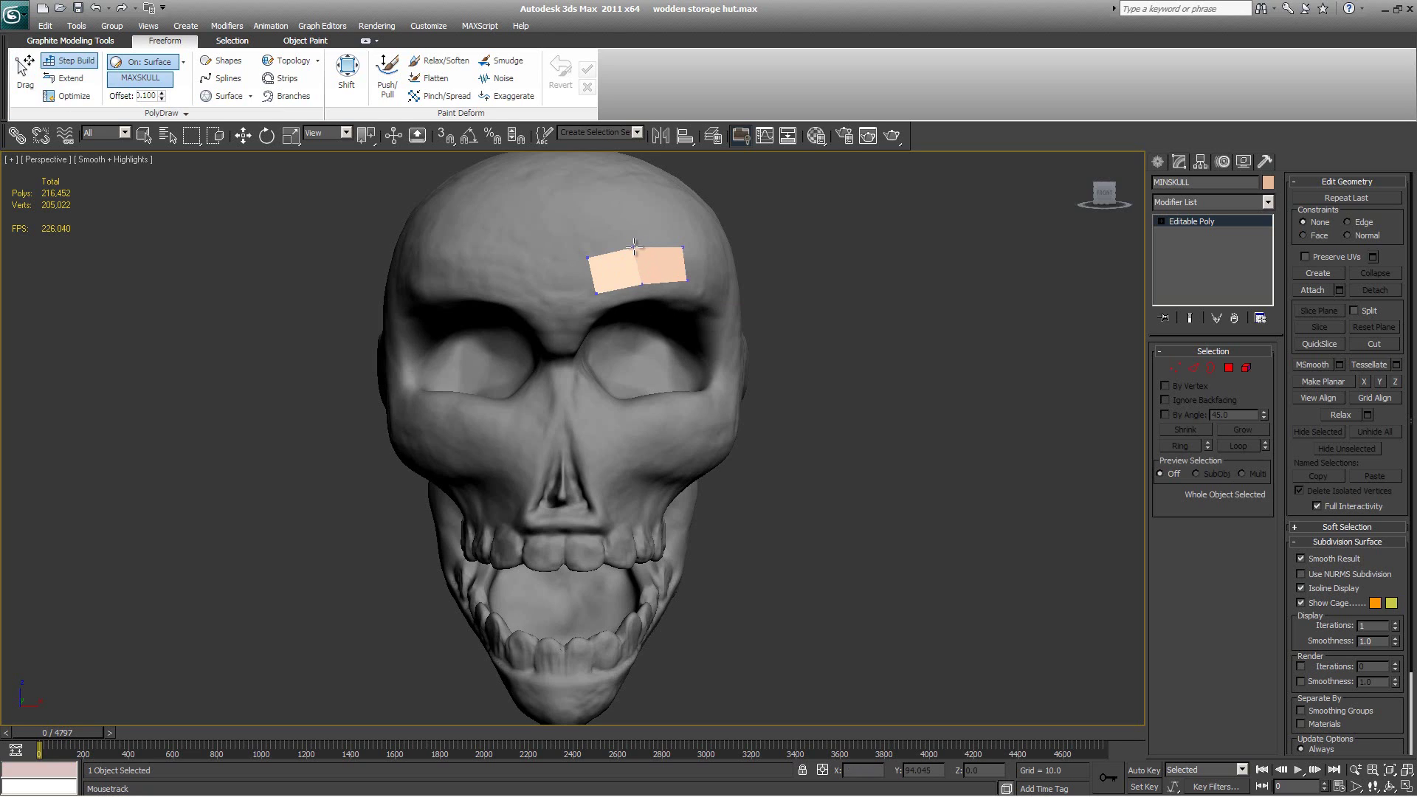
Step: Adjust the quads' vertices on the surface and add a third quad toward the centre of the forehead
drag(632, 247, 680, 284)
key(alt)
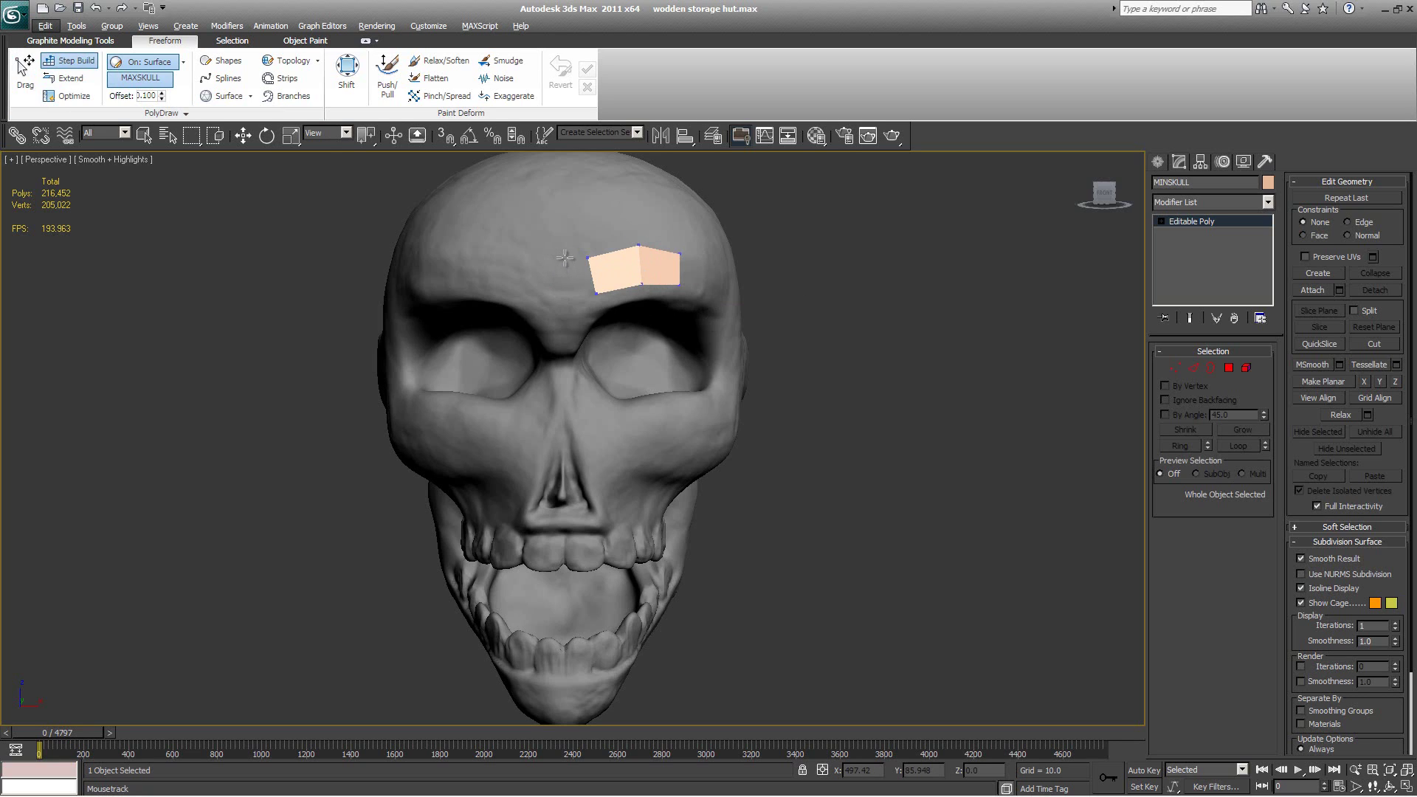
click(565, 258)
click(573, 307)
shift+click(582, 279)
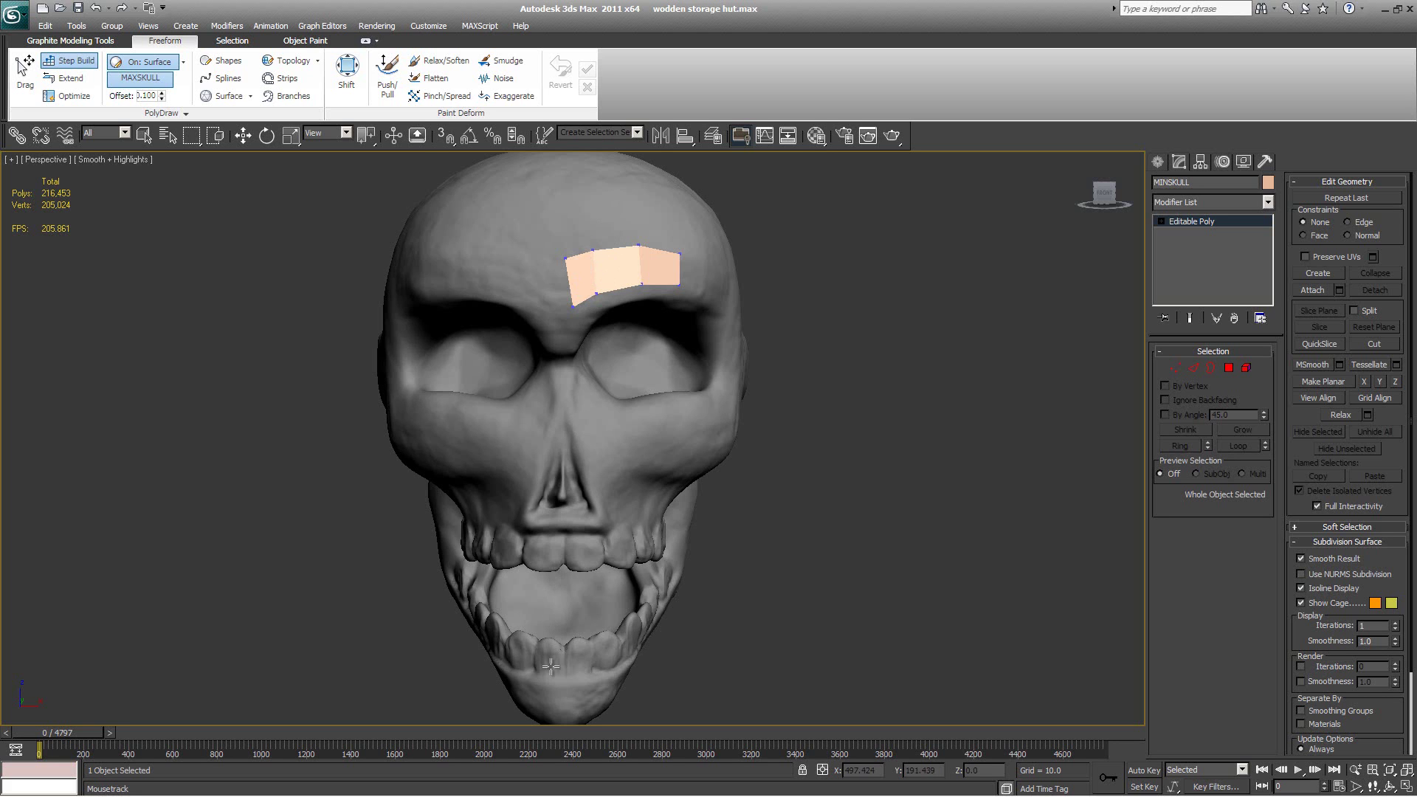
Step: Extend the lower edges of the outer and middle forehead quads down to the eye socket's rim
alt+middle_drag(597, 183, 695, 339)
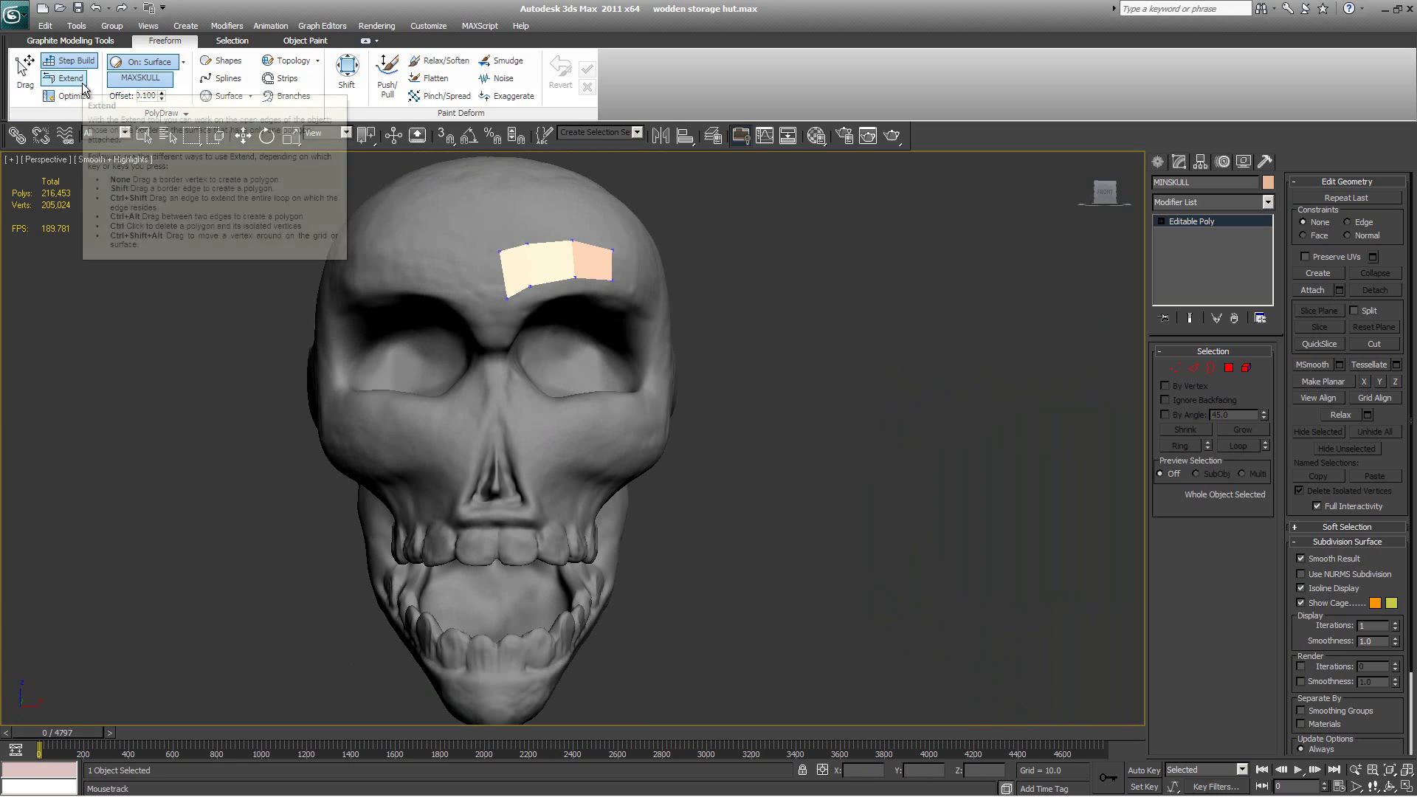
click(71, 80)
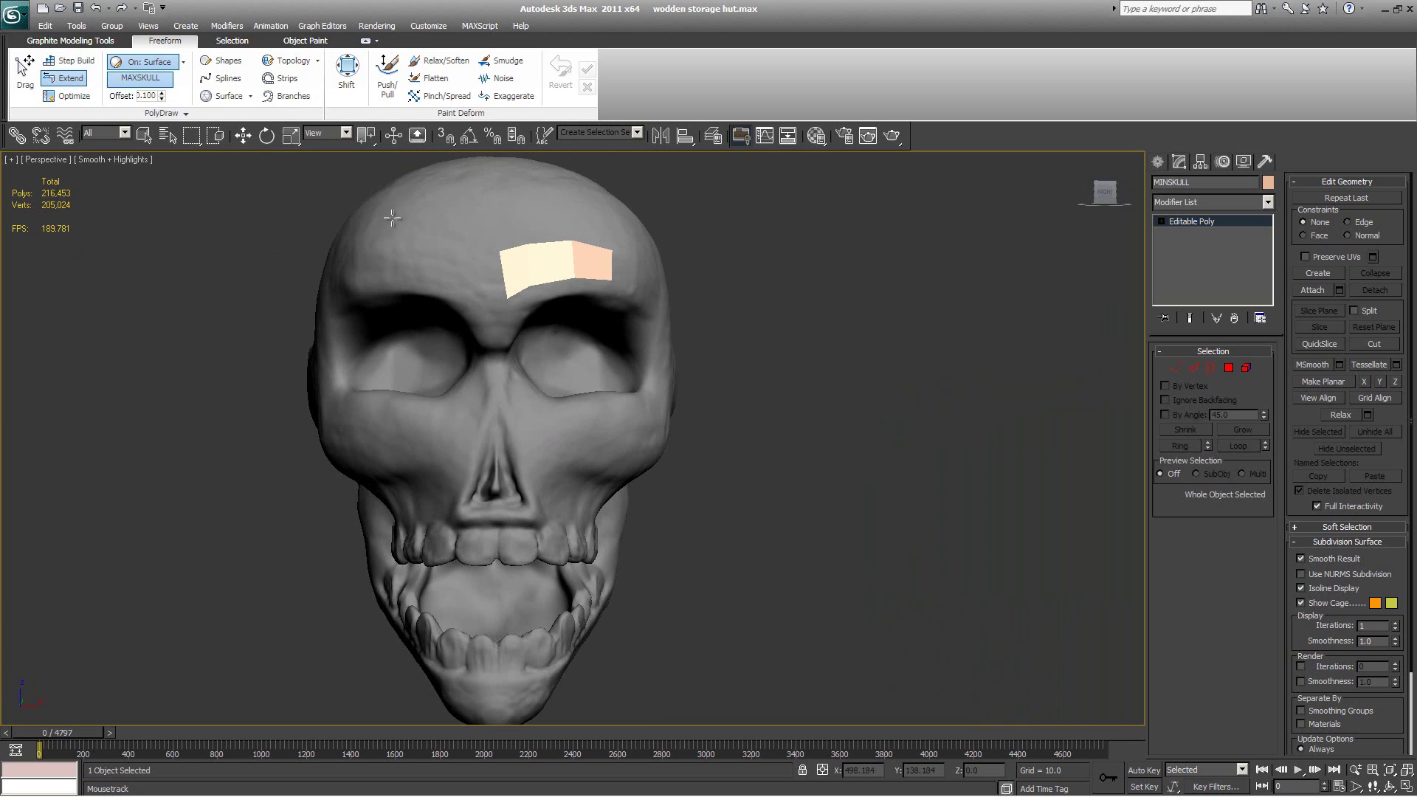
scroll(600, 253, up, 4)
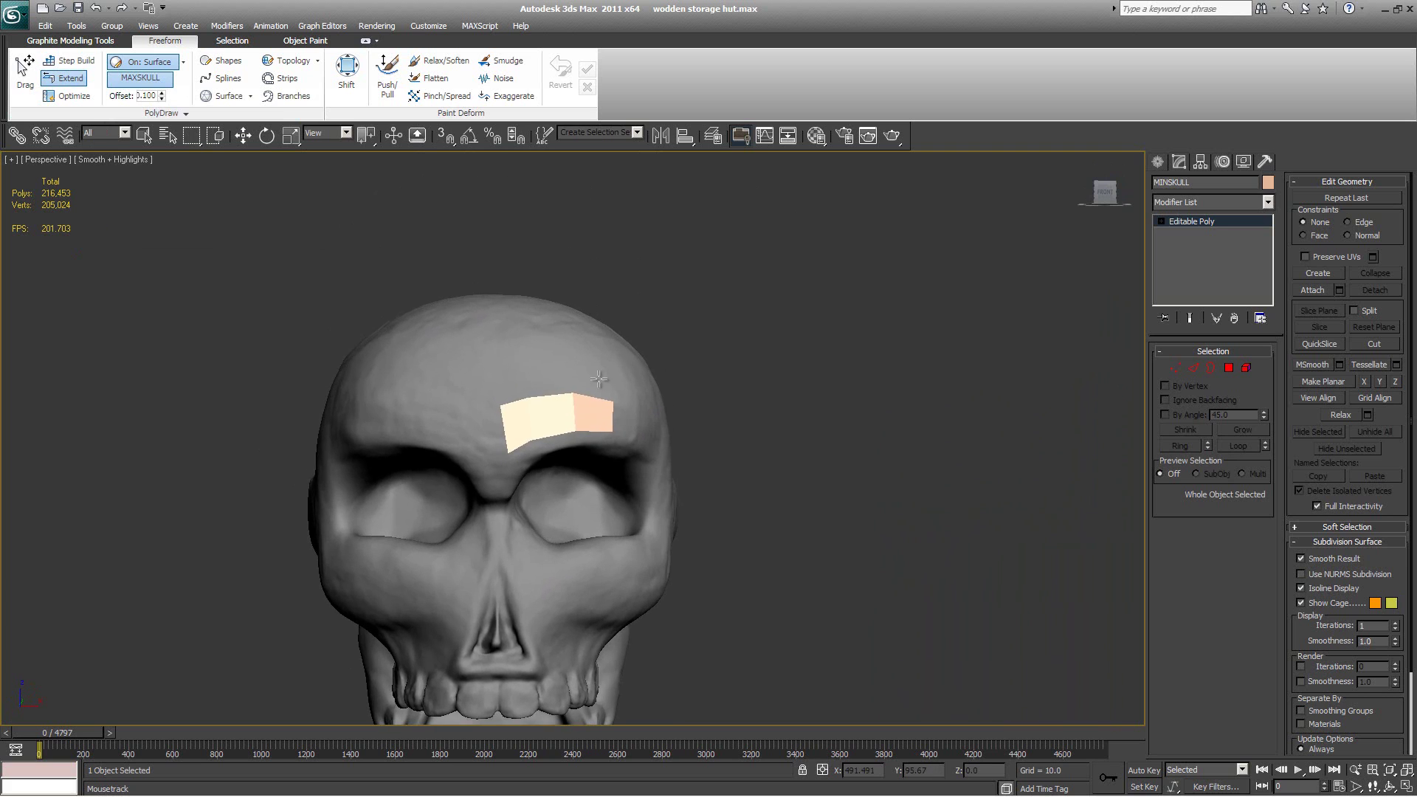
scroll(603, 340, up, 3)
middle_drag(627, 342, 638, 385)
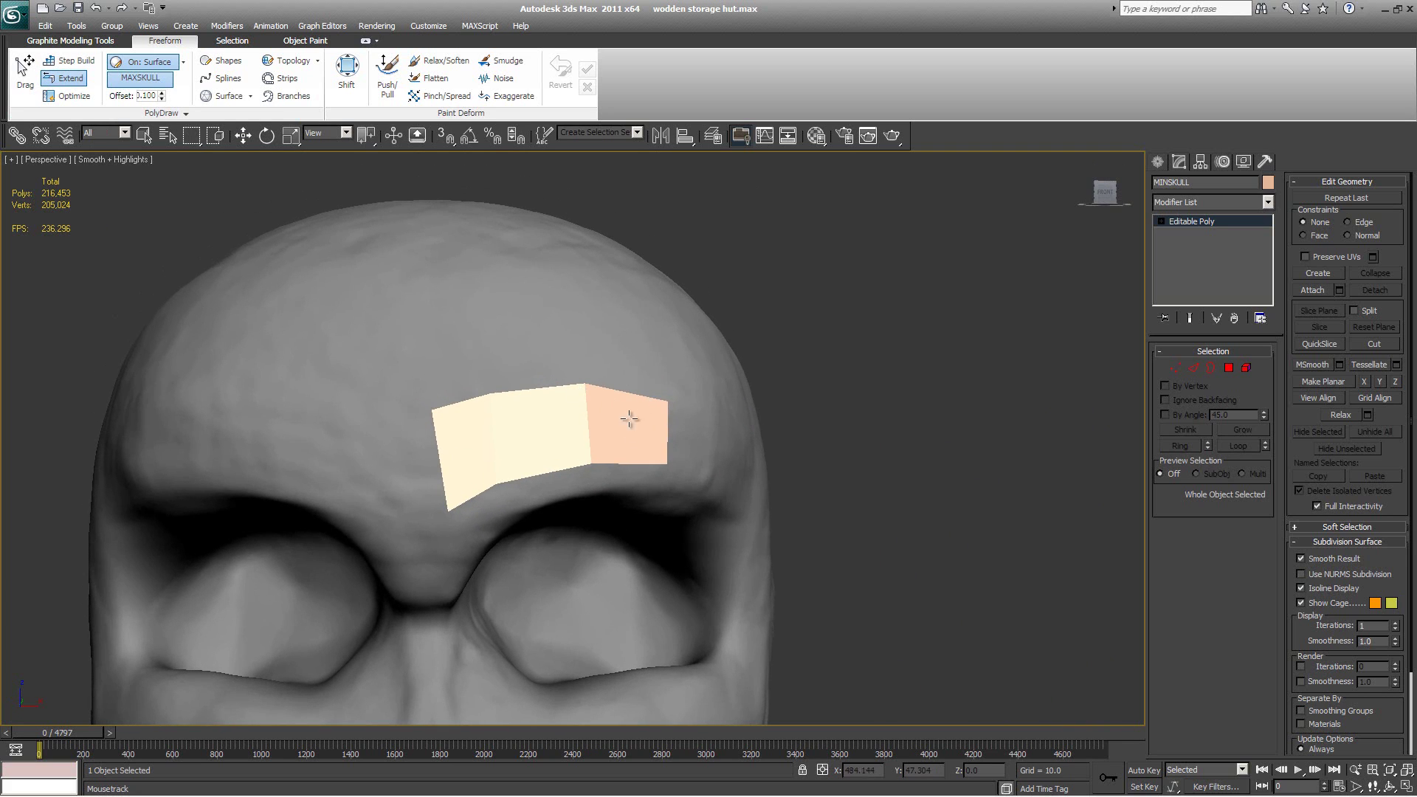
shift+drag(631, 441, 636, 524)
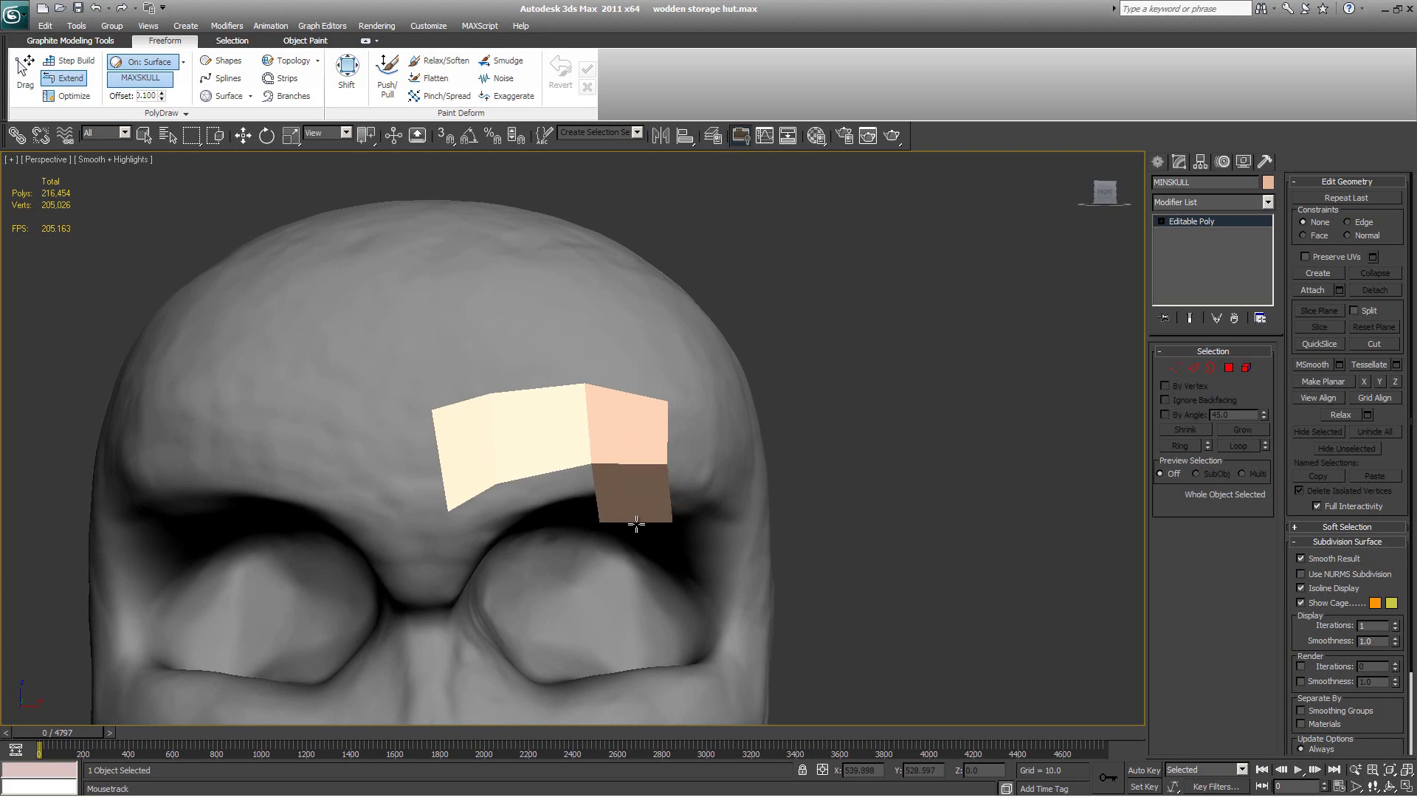
shift+drag(560, 470, 552, 534)
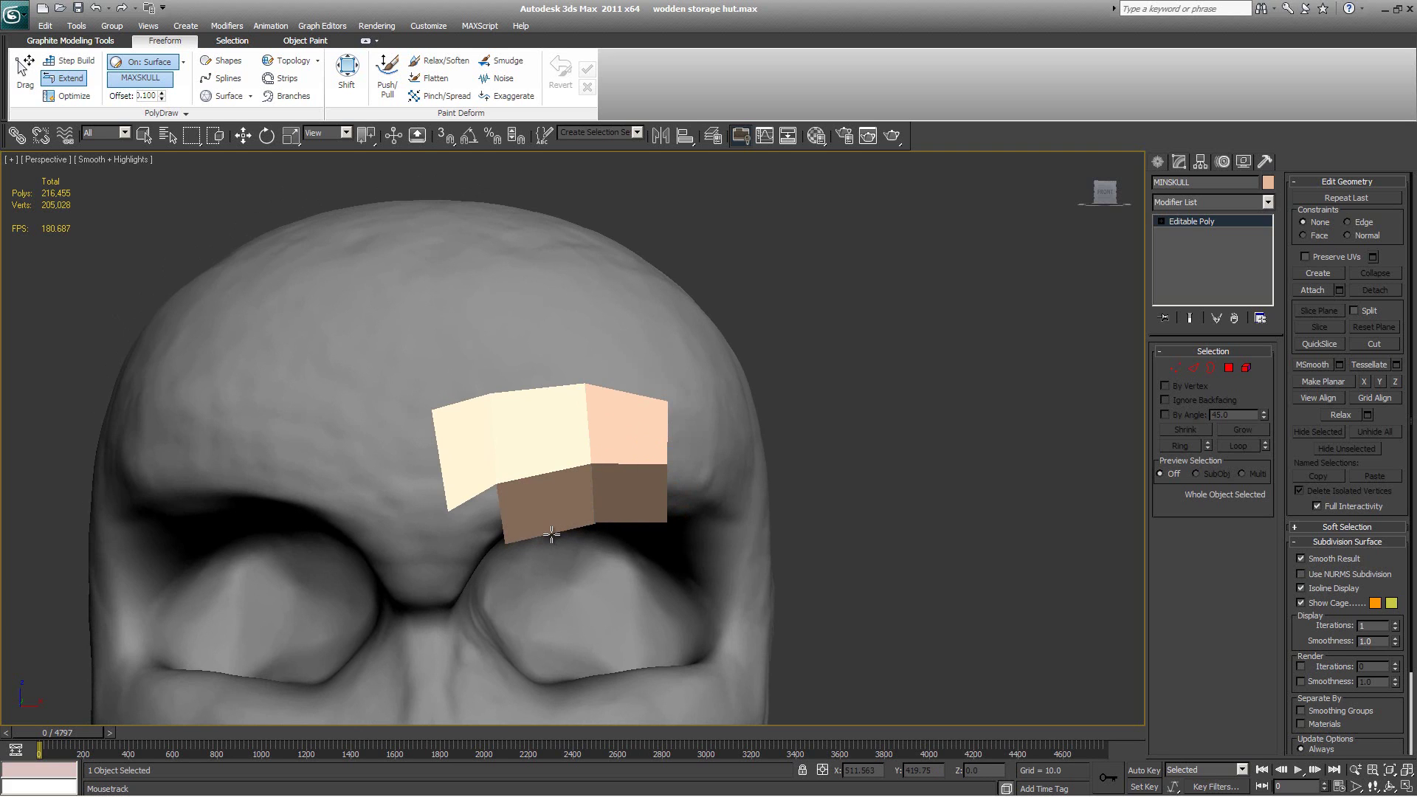
Step: Extend one quad upward from the middle forehead quad and continue the brow row with two quads toward the temple
drag(598, 478, 579, 406)
alt+middle_drag(579, 405, 345, 488)
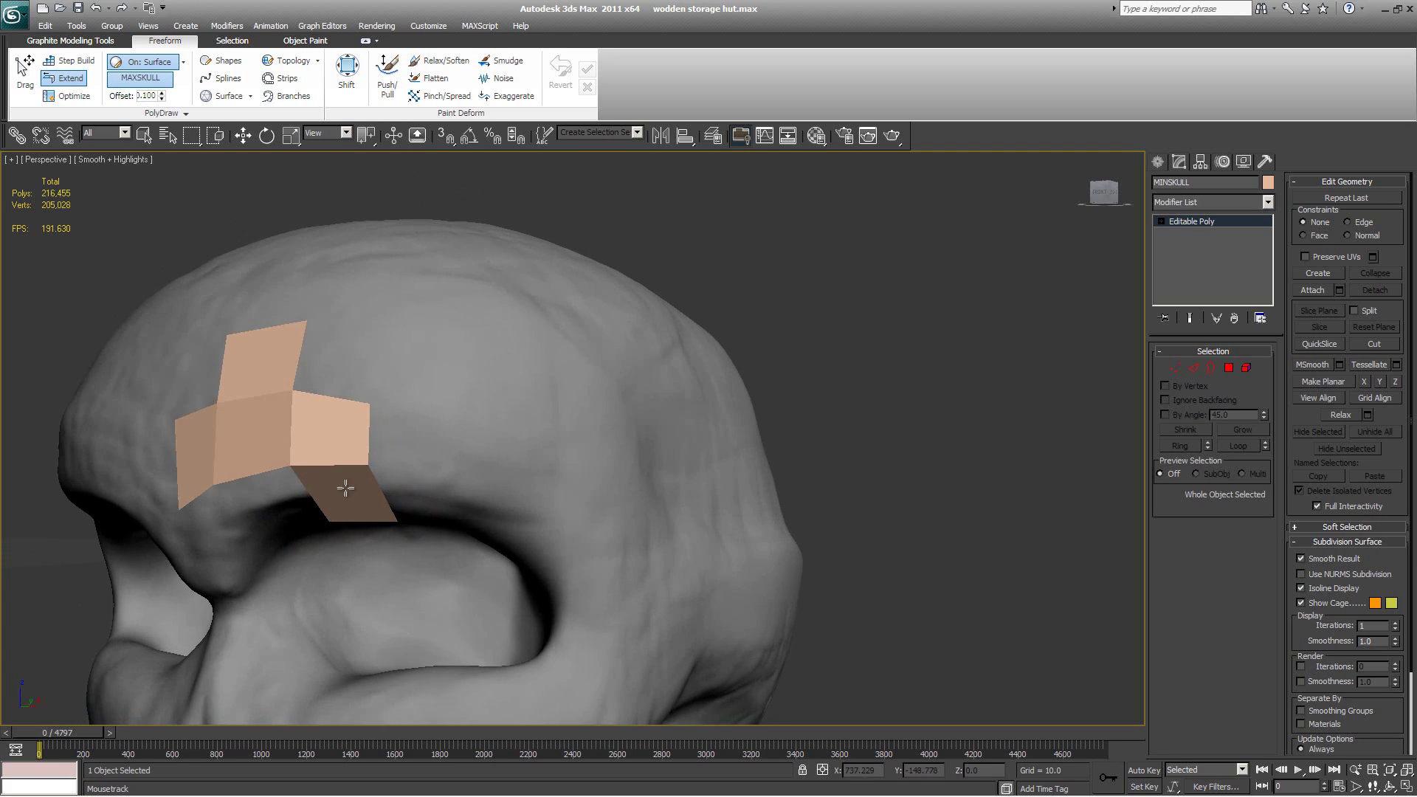
shift+drag(364, 441, 451, 451)
alt+middle_drag(574, 454, 329, 459)
shift+drag(328, 459, 413, 506)
alt+middle_drag(509, 483, 443, 468)
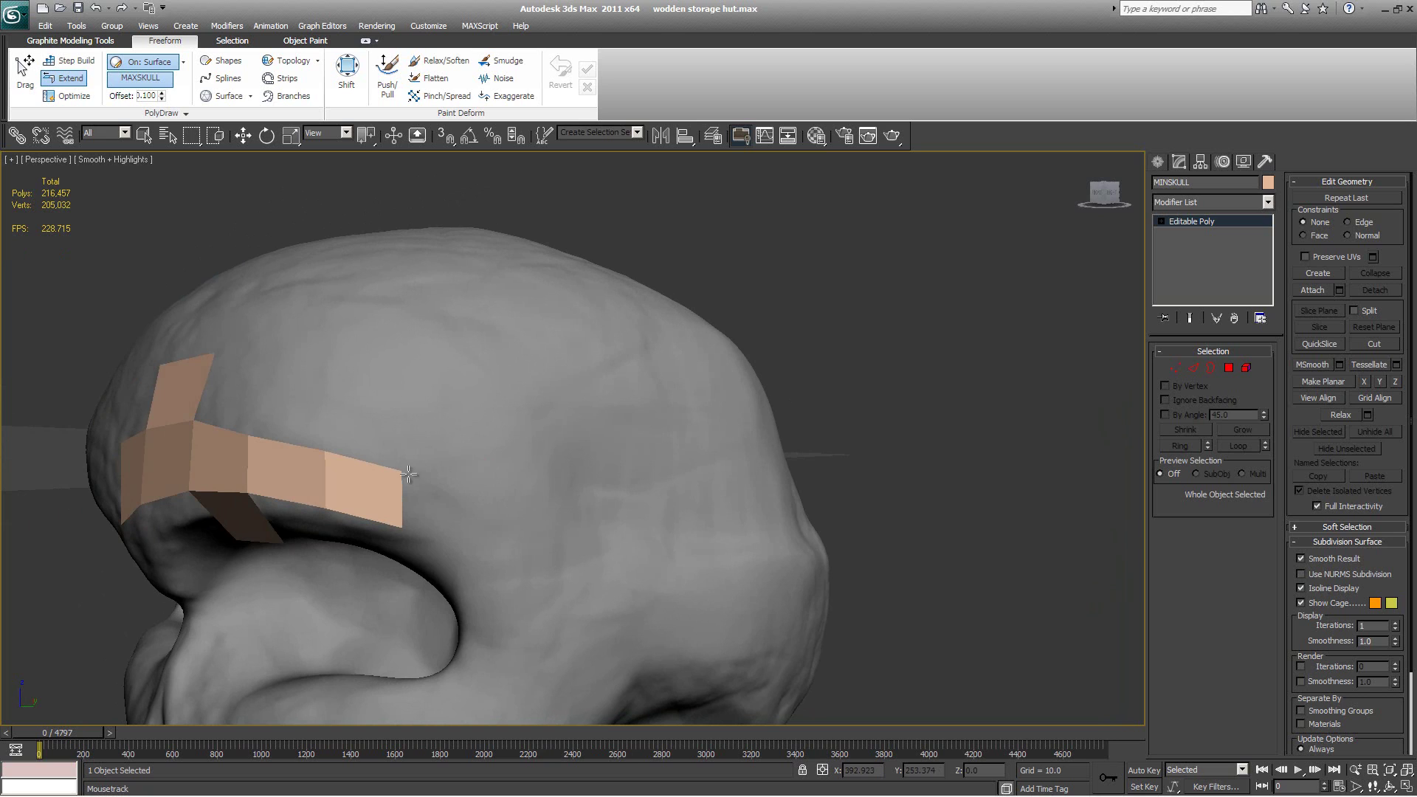
Step: Adjust the upper vertices of the outer brow quads and the outer corner of the raised forehead quad
drag(396, 468, 418, 476)
drag(326, 452, 338, 452)
drag(250, 436, 255, 432)
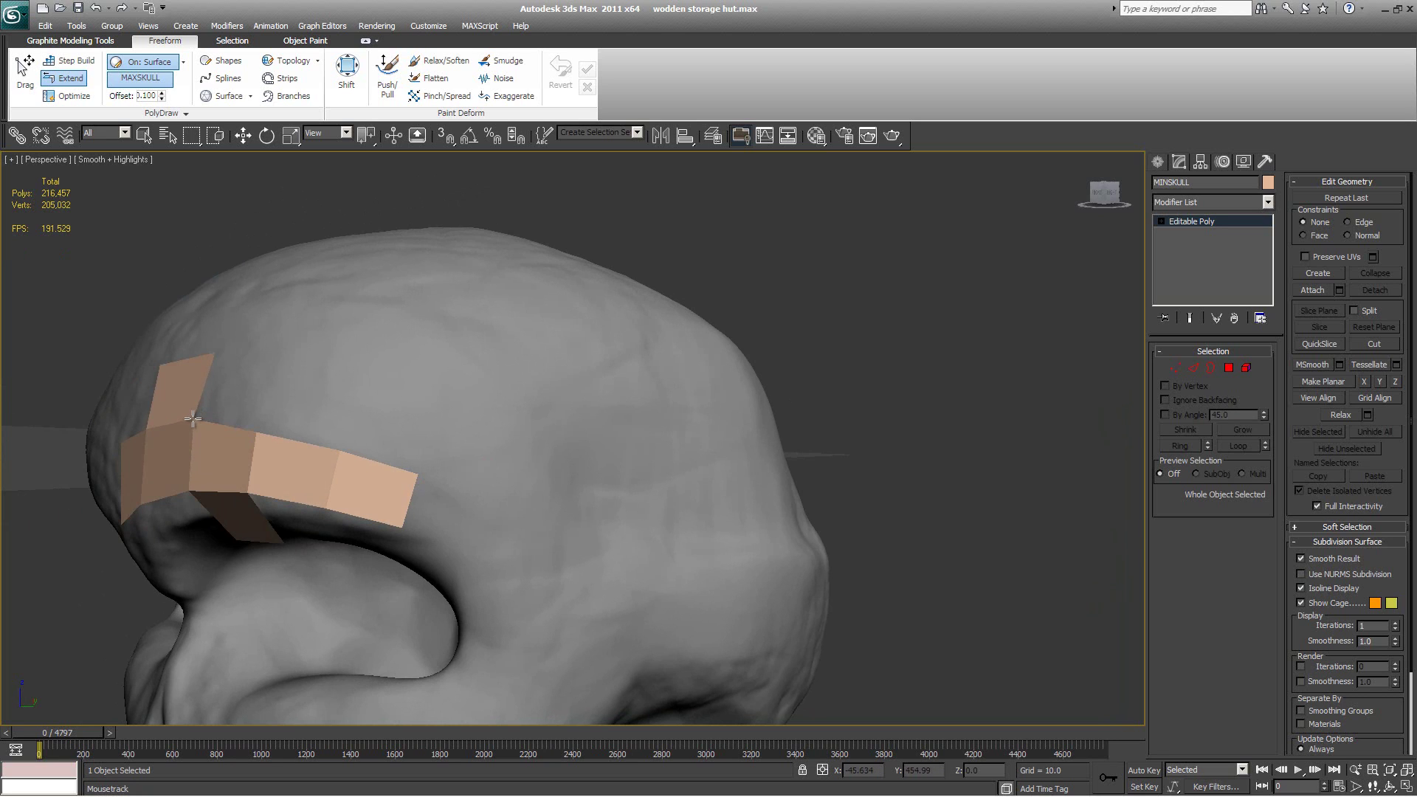
drag(214, 356, 208, 357)
alt+middle_drag(310, 364, 428, 364)
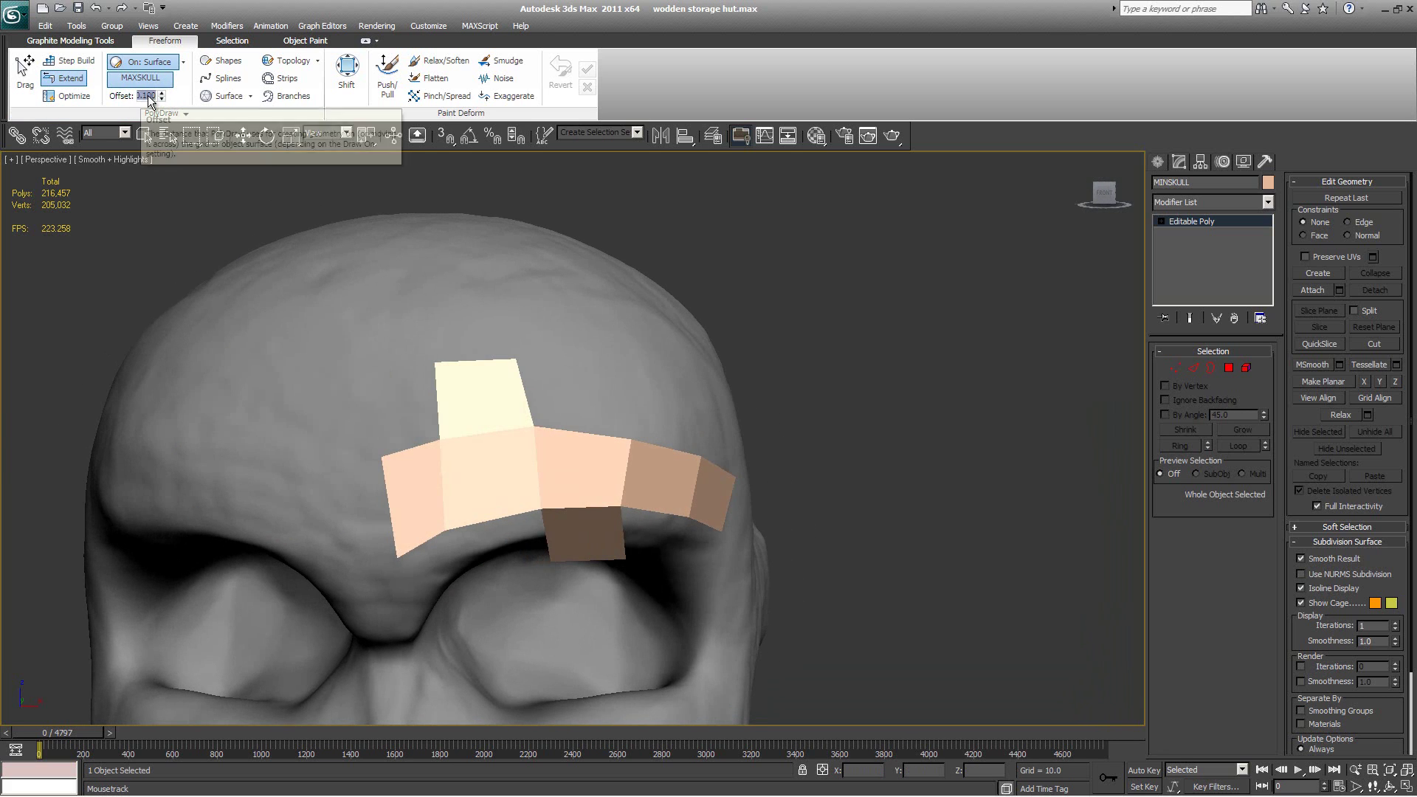
Step: Shift the inner brow vertices outward and extend a second raised quad beside the first, above the brow row
double_click(148, 95)
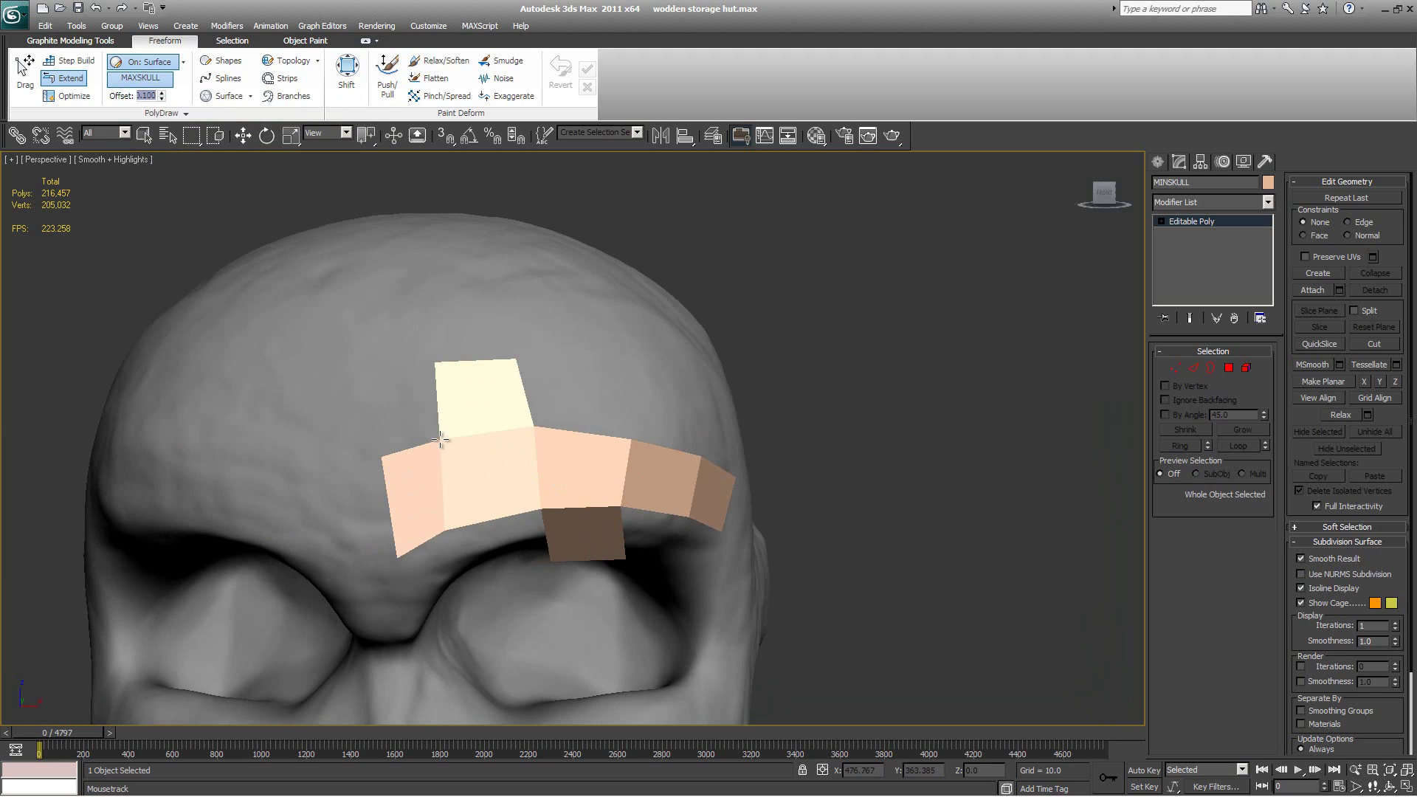
drag(441, 442, 615, 369)
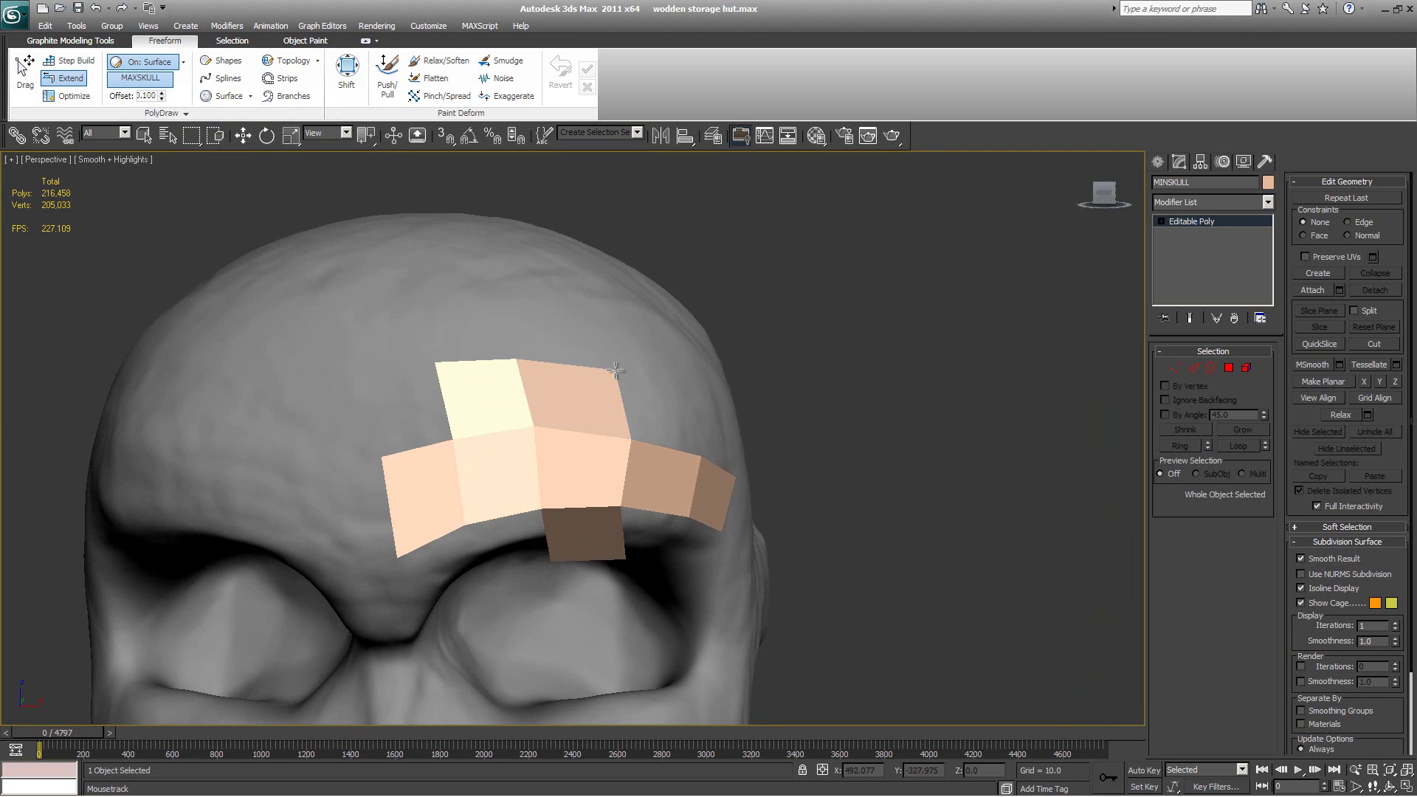
alt+middle_drag(685, 364, 663, 358)
alt+middle_drag(597, 348, 766, 436)
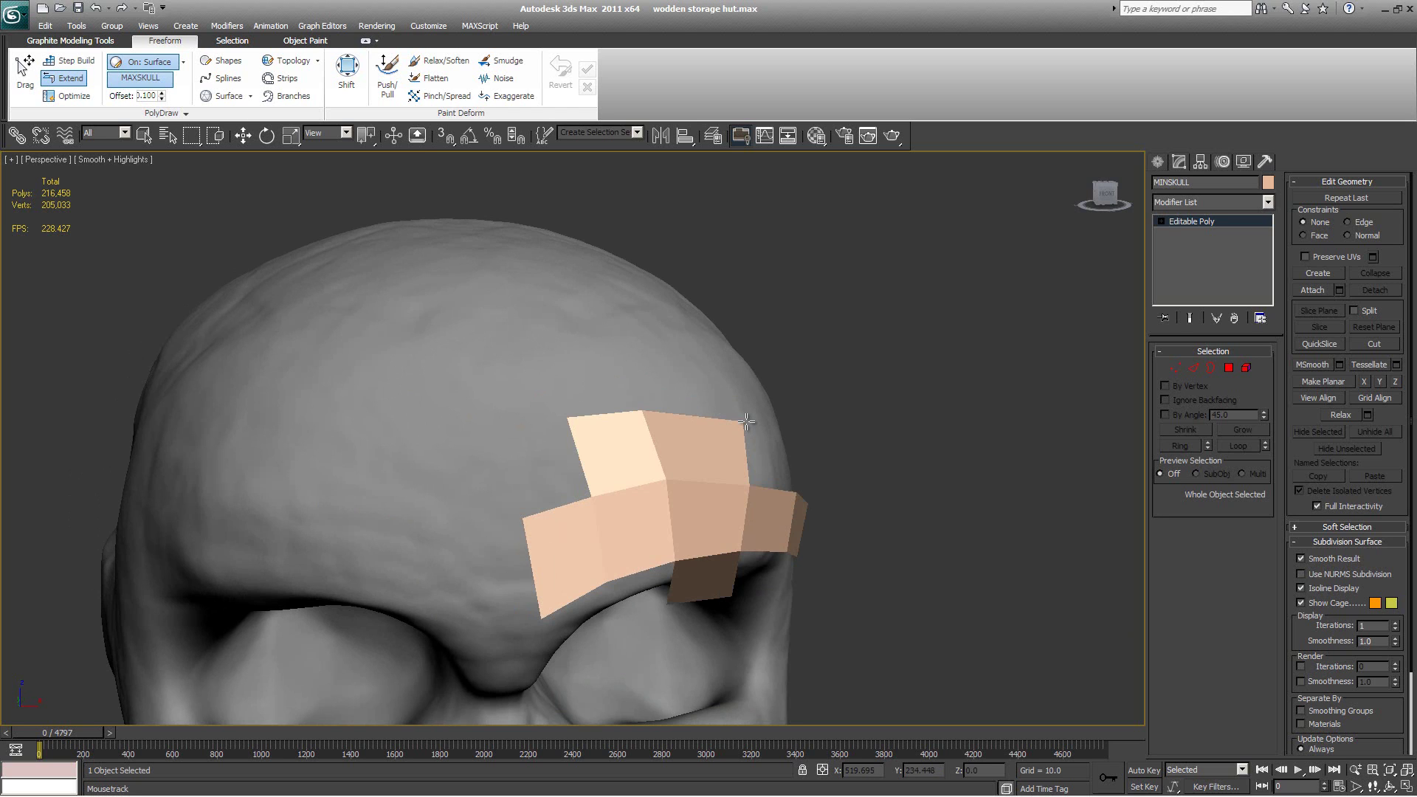
alt+middle_drag(792, 393, 601, 453)
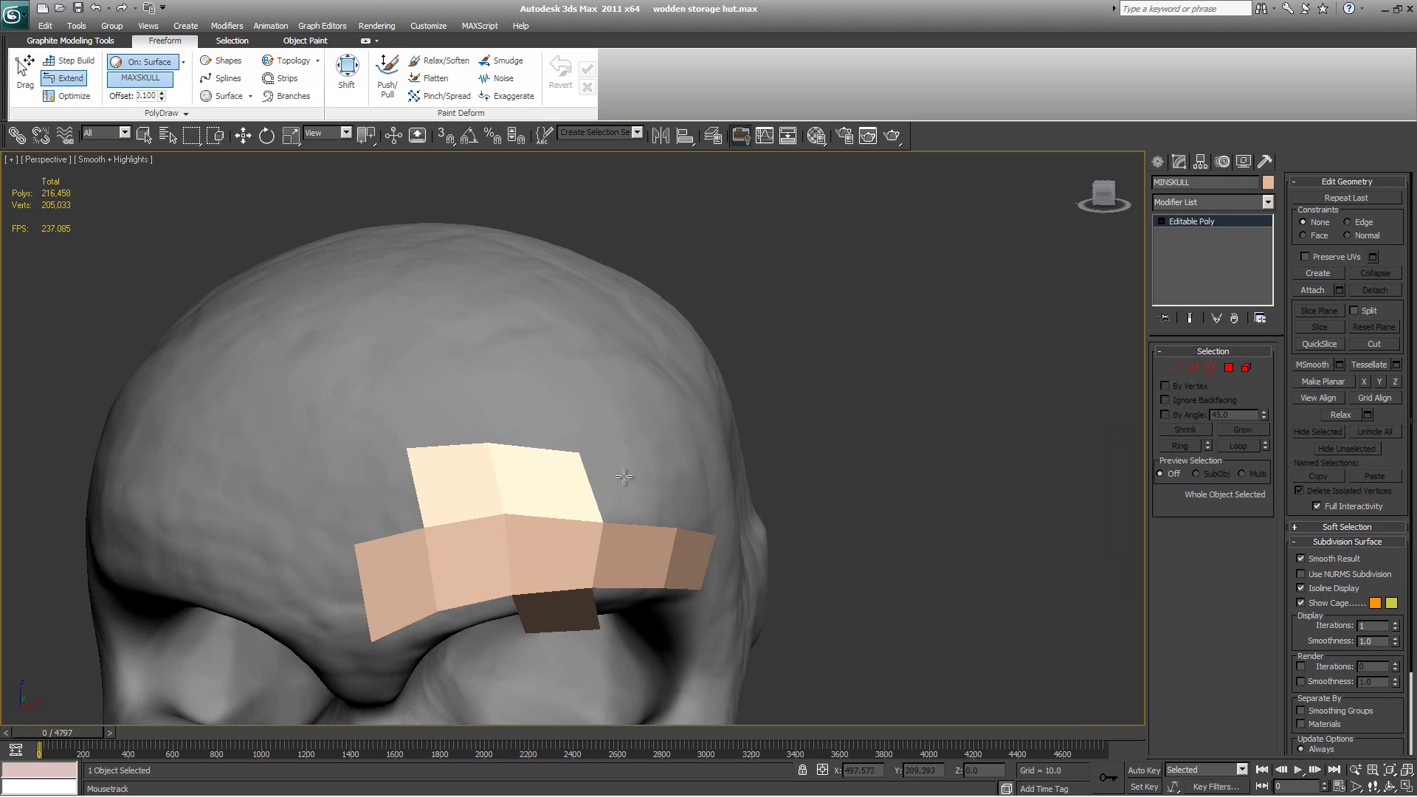
alt+middle_drag(627, 483, 488, 537)
Step: Move the vertices of the outer raised quad and the brow quad below it to even out their shapes
ctrl+alt+shift+drag(465, 528, 452, 520)
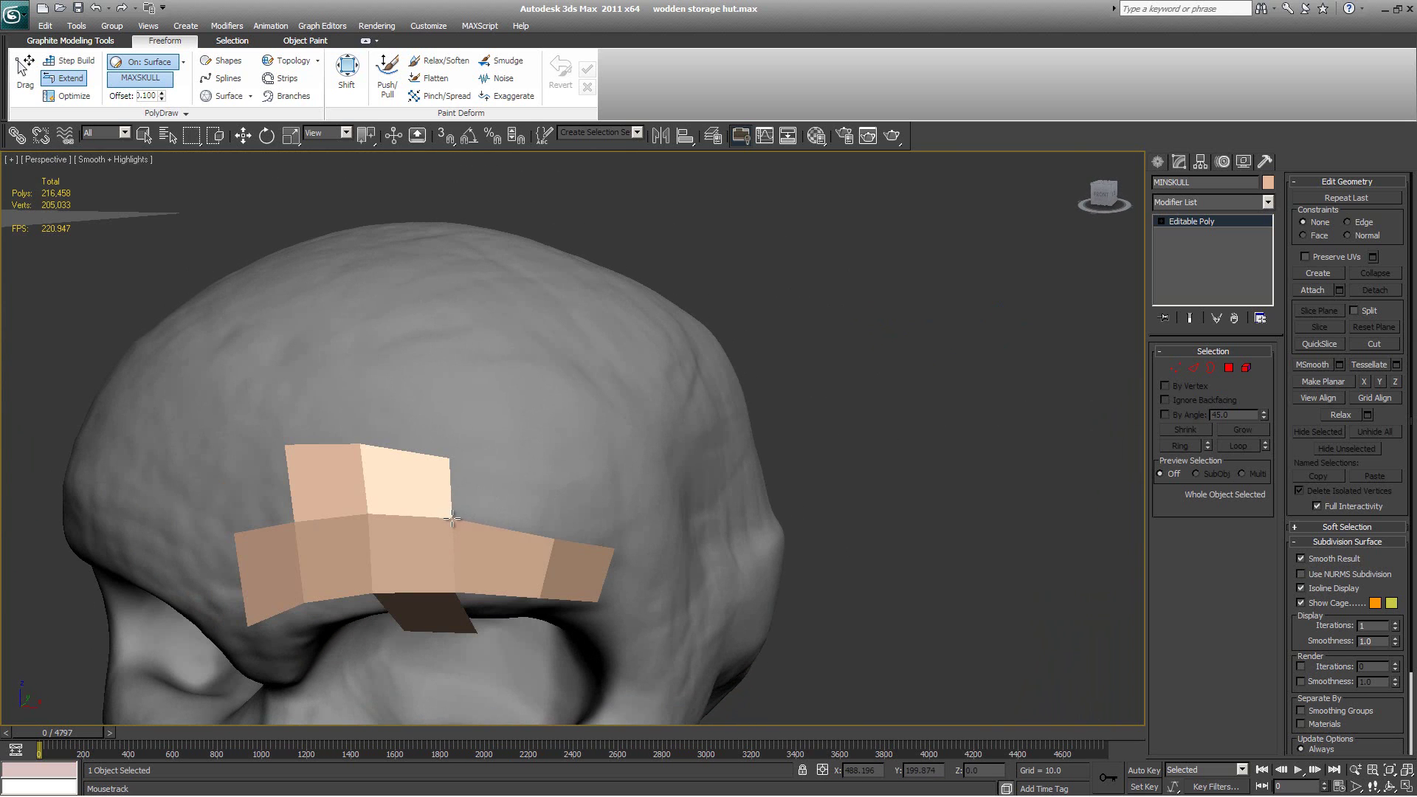
ctrl+alt+shift+drag(449, 459, 459, 449)
ctrl+alt+shift+drag(359, 440, 369, 441)
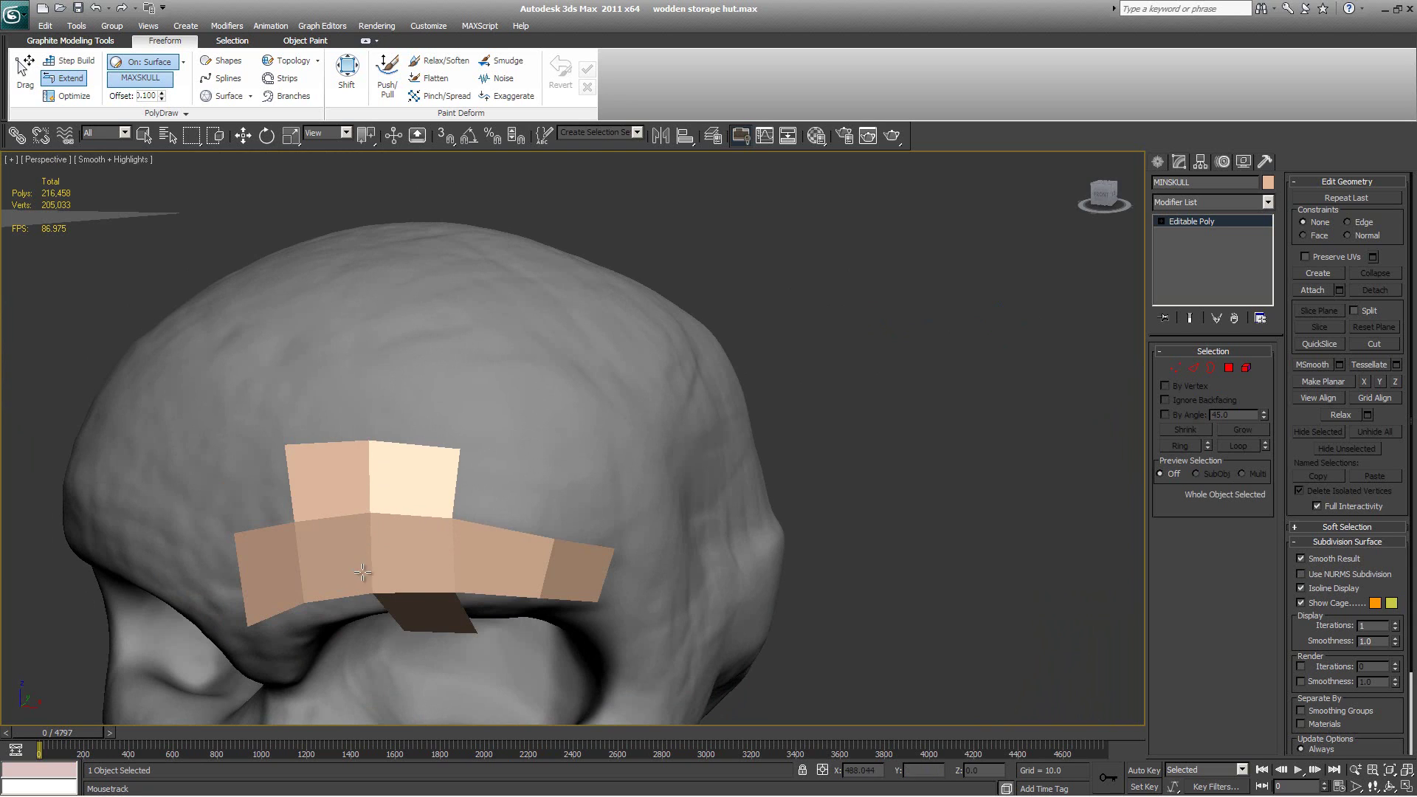
ctrl+alt+shift+drag(373, 593, 380, 594)
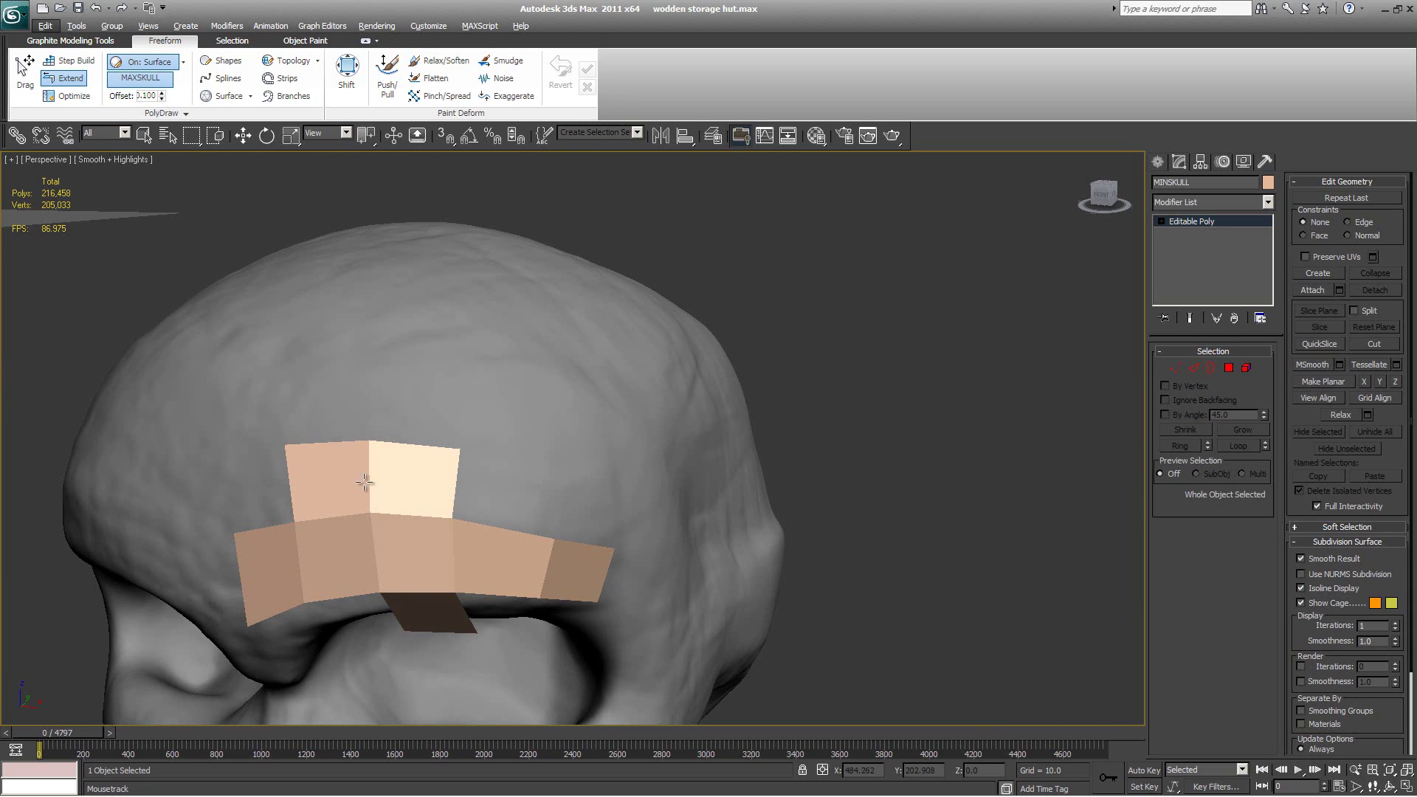
Step: Extend both raised forehead quads upward by one row and continue the brow strip around the socket's outer rim with three quads
shift+drag(337, 470, 338, 405)
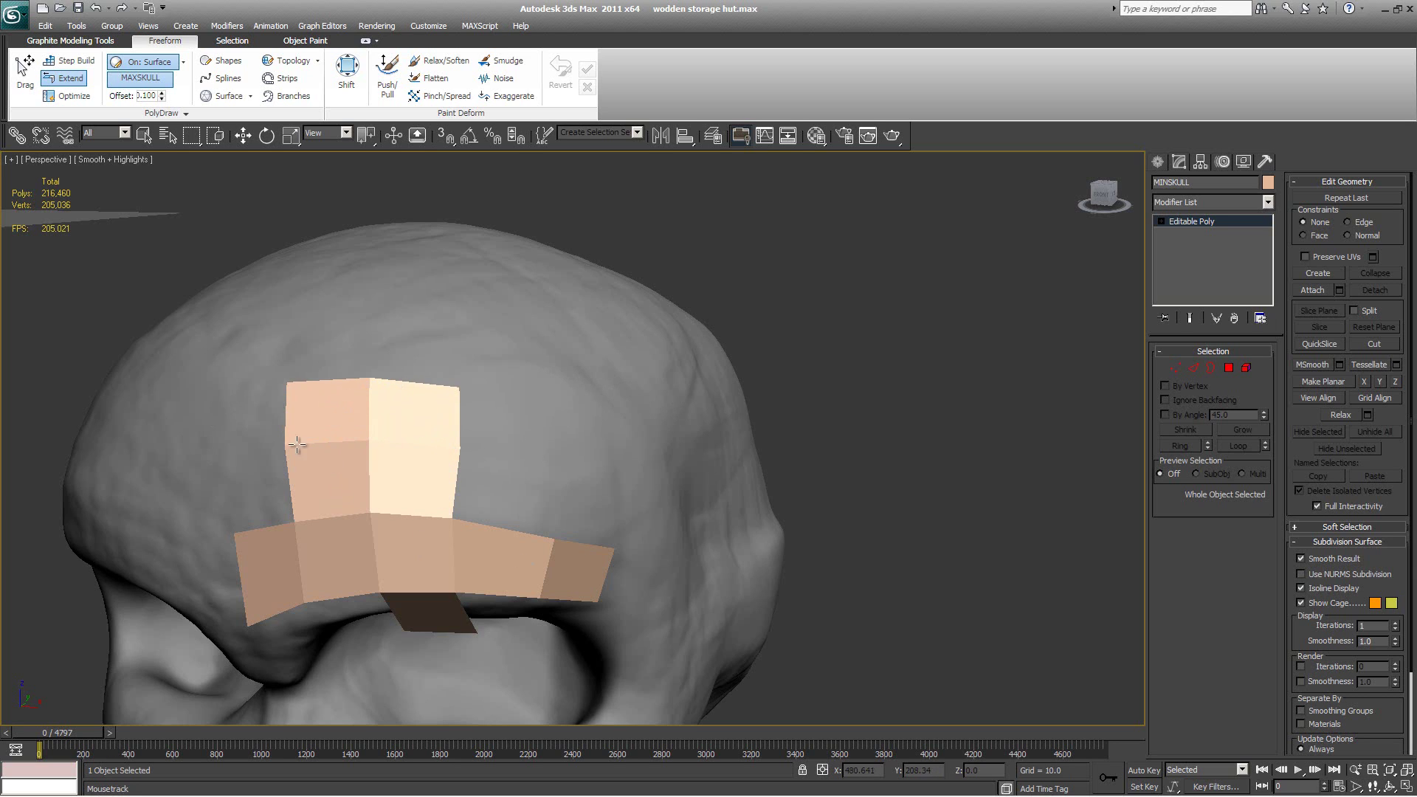
alt+middle_drag(604, 418, 417, 436)
shift+drag(419, 471, 465, 500)
shift+drag(467, 502, 529, 619)
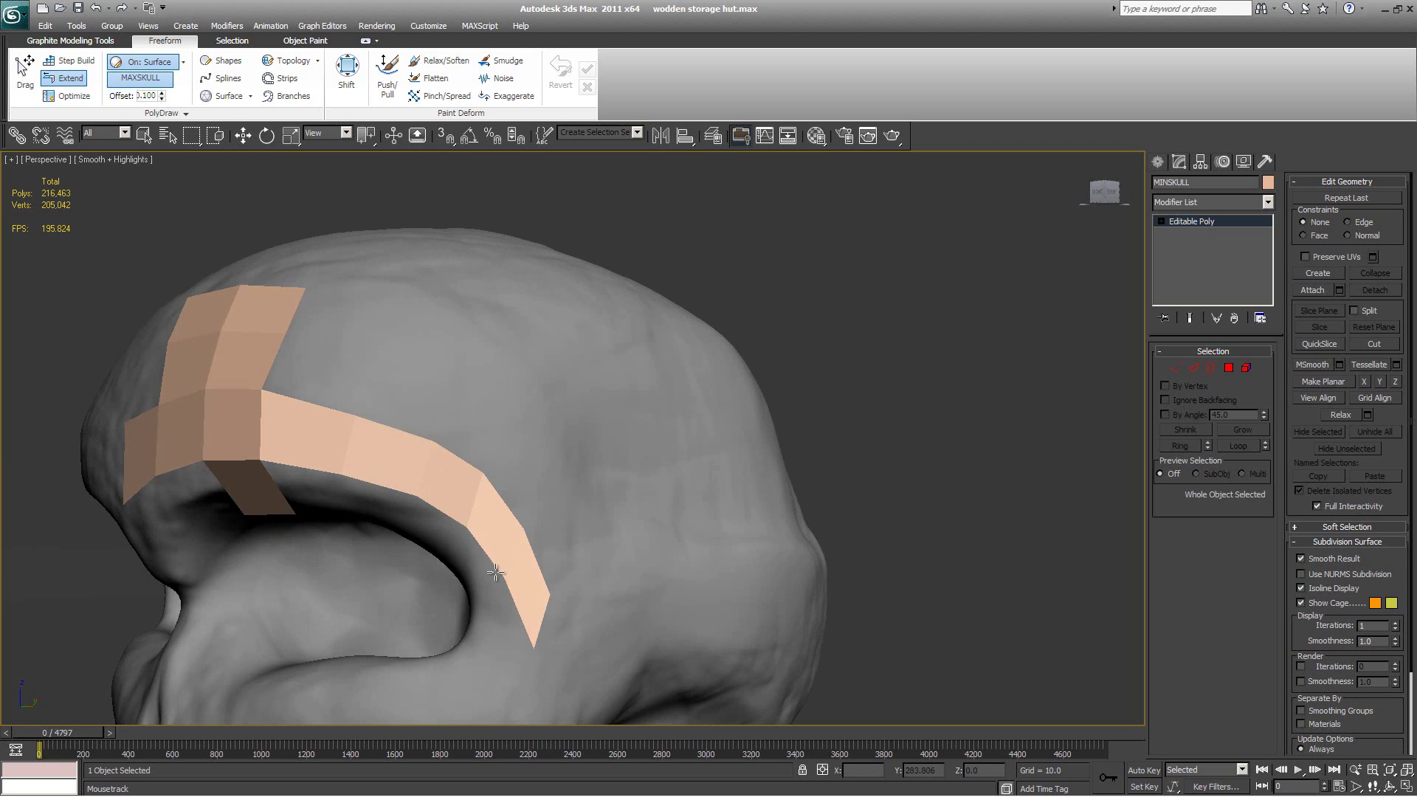
Step: Show edged faces and reshape the last quads of the strip so they curve down around the eye socket
key(F4)
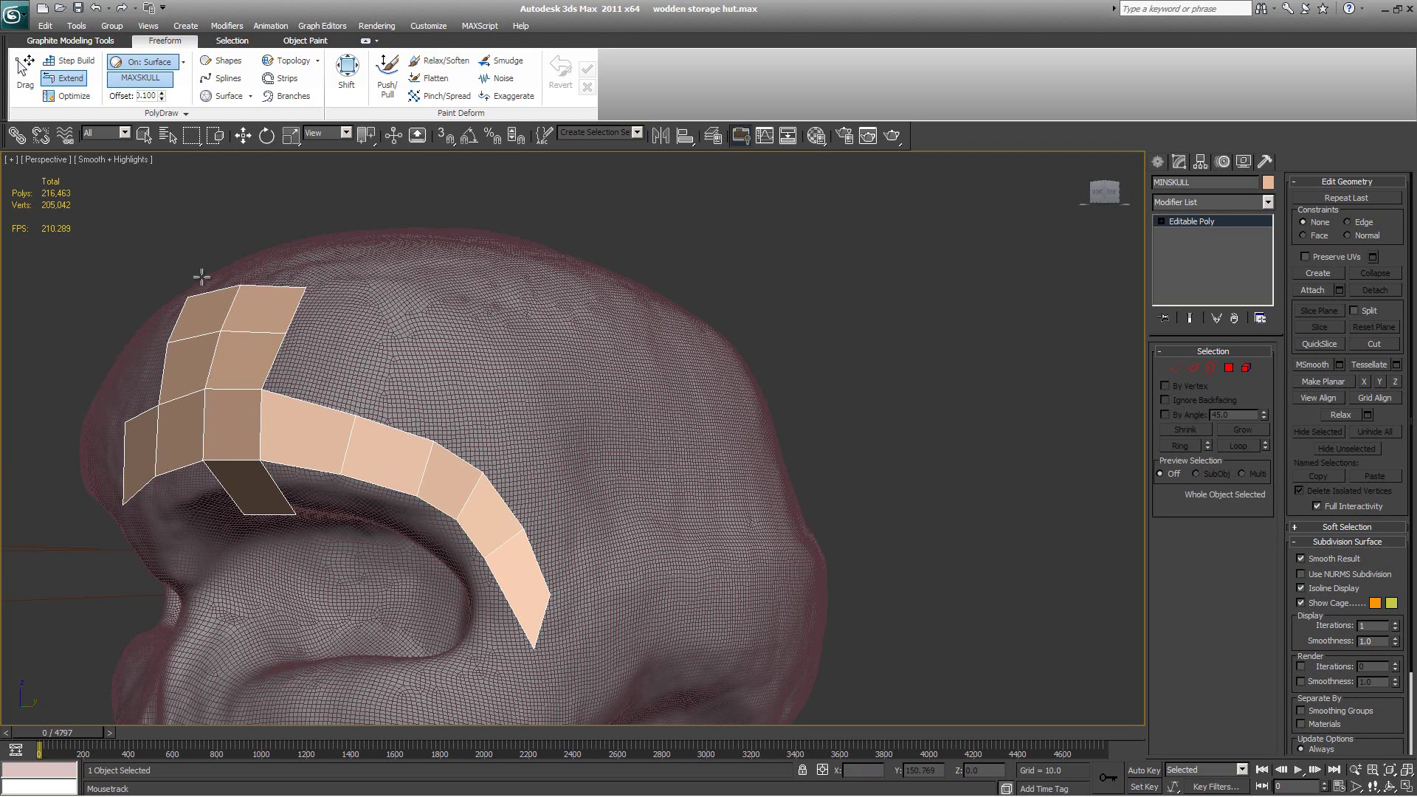
ctrl+alt+shift+drag(520, 529, 528, 532)
ctrl+alt+shift+drag(483, 473, 500, 476)
ctrl+alt+shift+drag(532, 648, 502, 606)
ctrl+alt+shift+drag(549, 595, 537, 648)
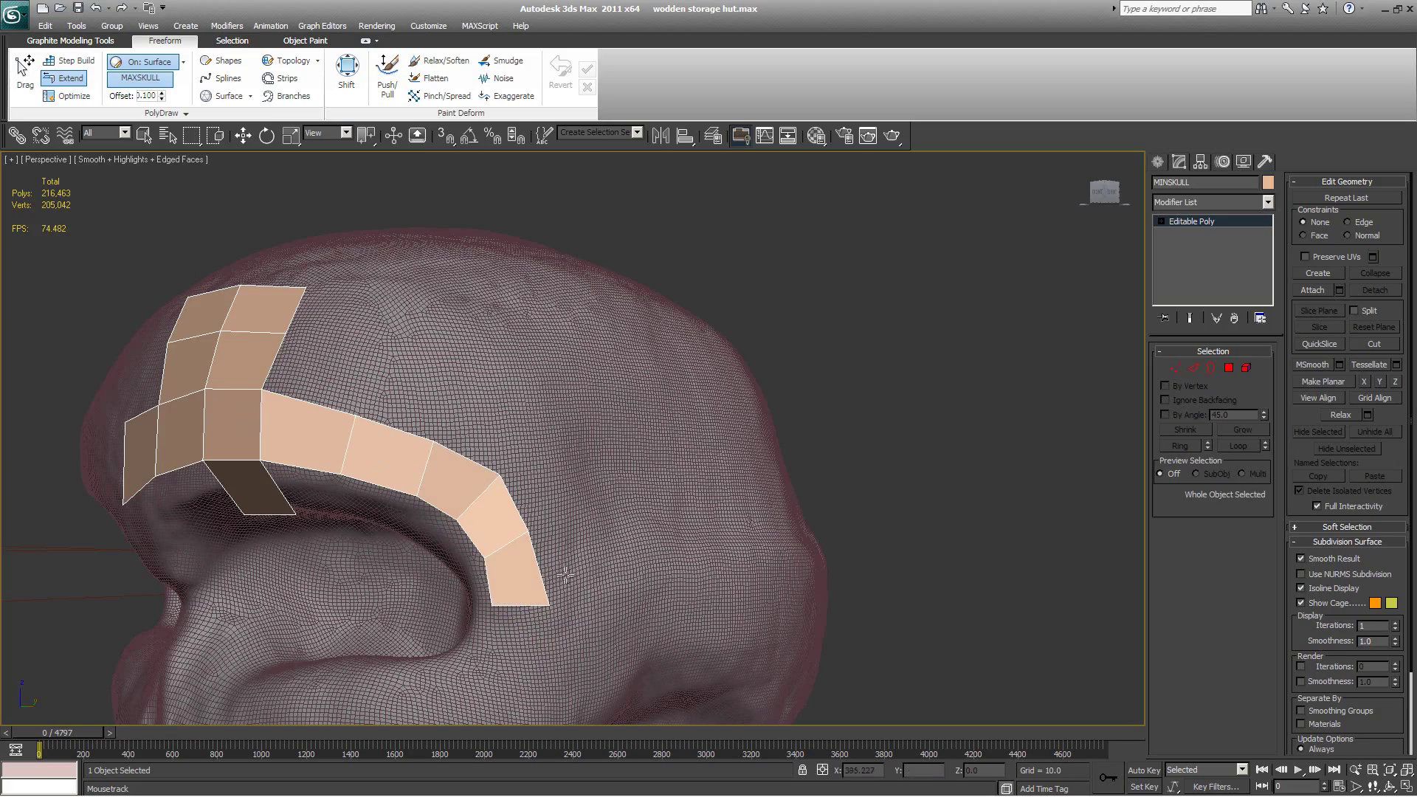
Step: Extend two quads on the inner side of the raised forehead patch and align the vertices between the columns
alt+middle_drag(536, 648, 642, 398)
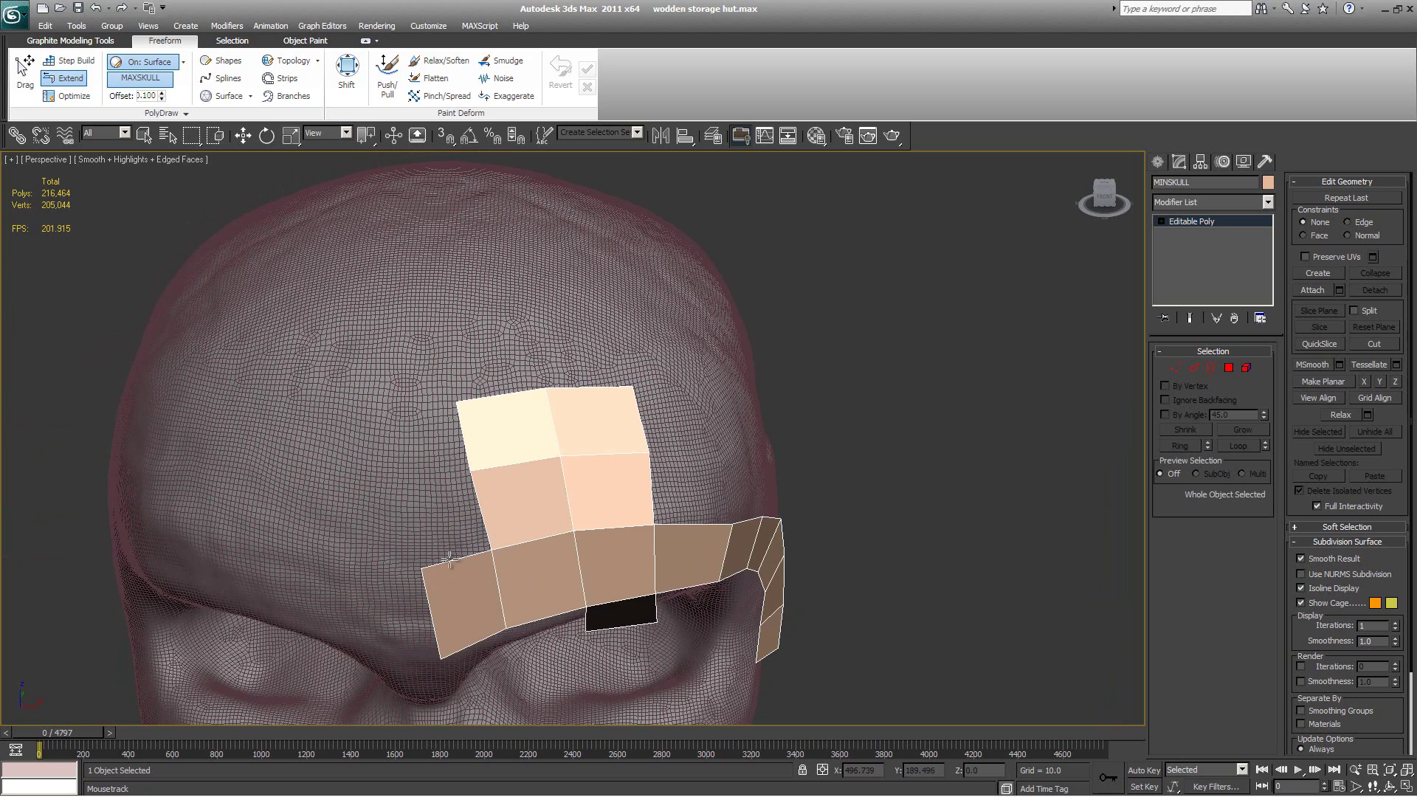
drag(491, 549, 418, 406)
alt+middle_drag(499, 387, 441, 452)
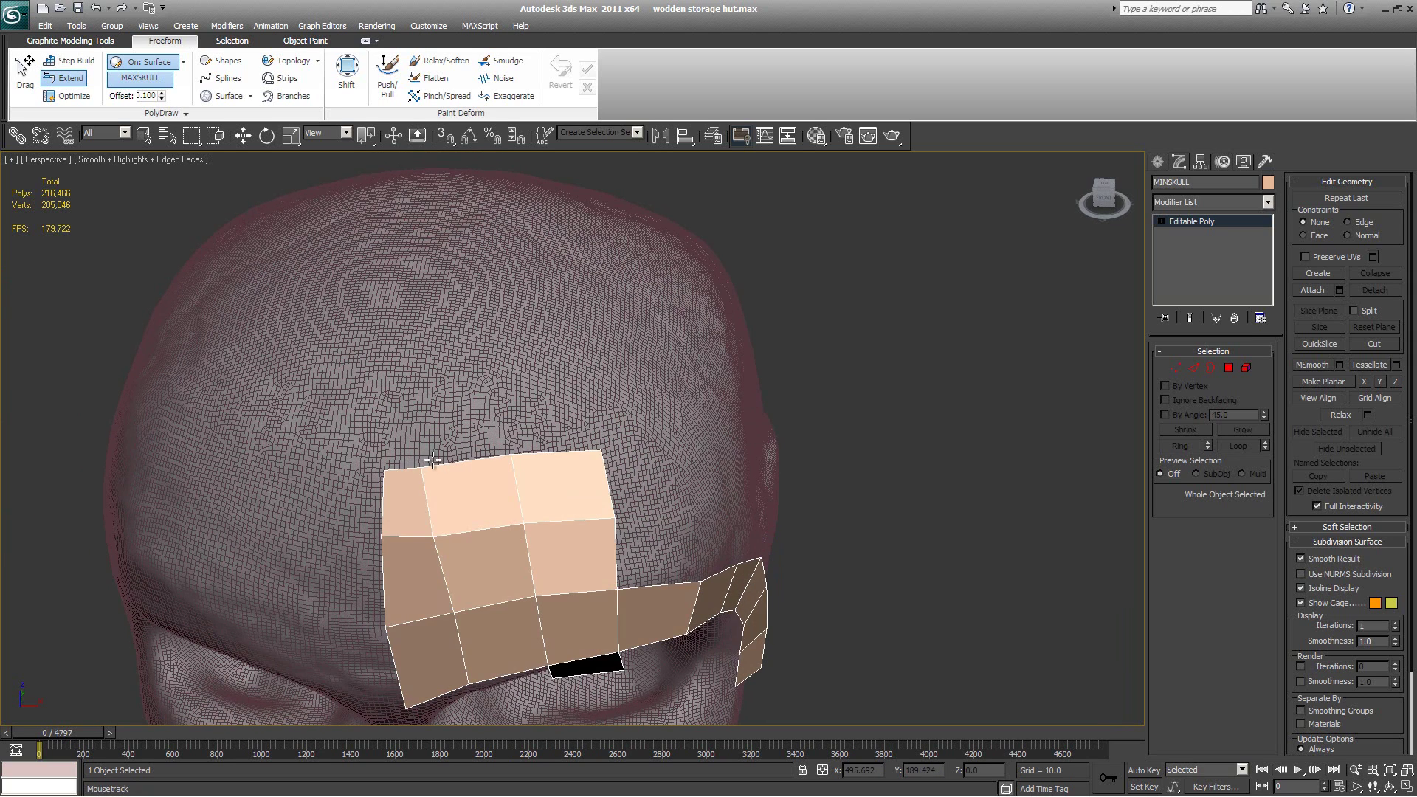
drag(436, 540, 447, 532)
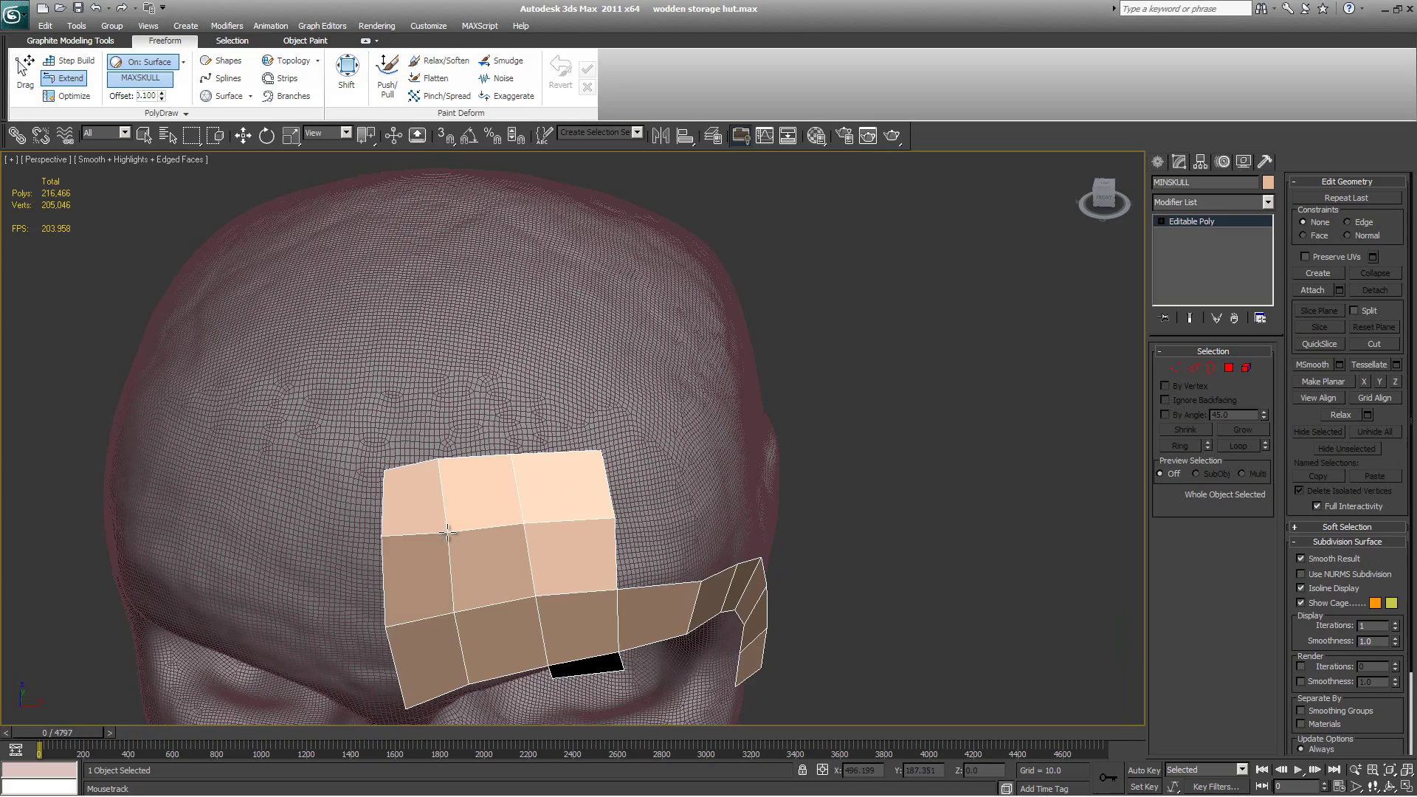
Step: Extend three quads on the outer side of the forehead patch, above the brow strip
alt+middle_drag(618, 432, 448, 541)
shift+drag(387, 544, 490, 479)
alt+middle_drag(490, 479, 420, 526)
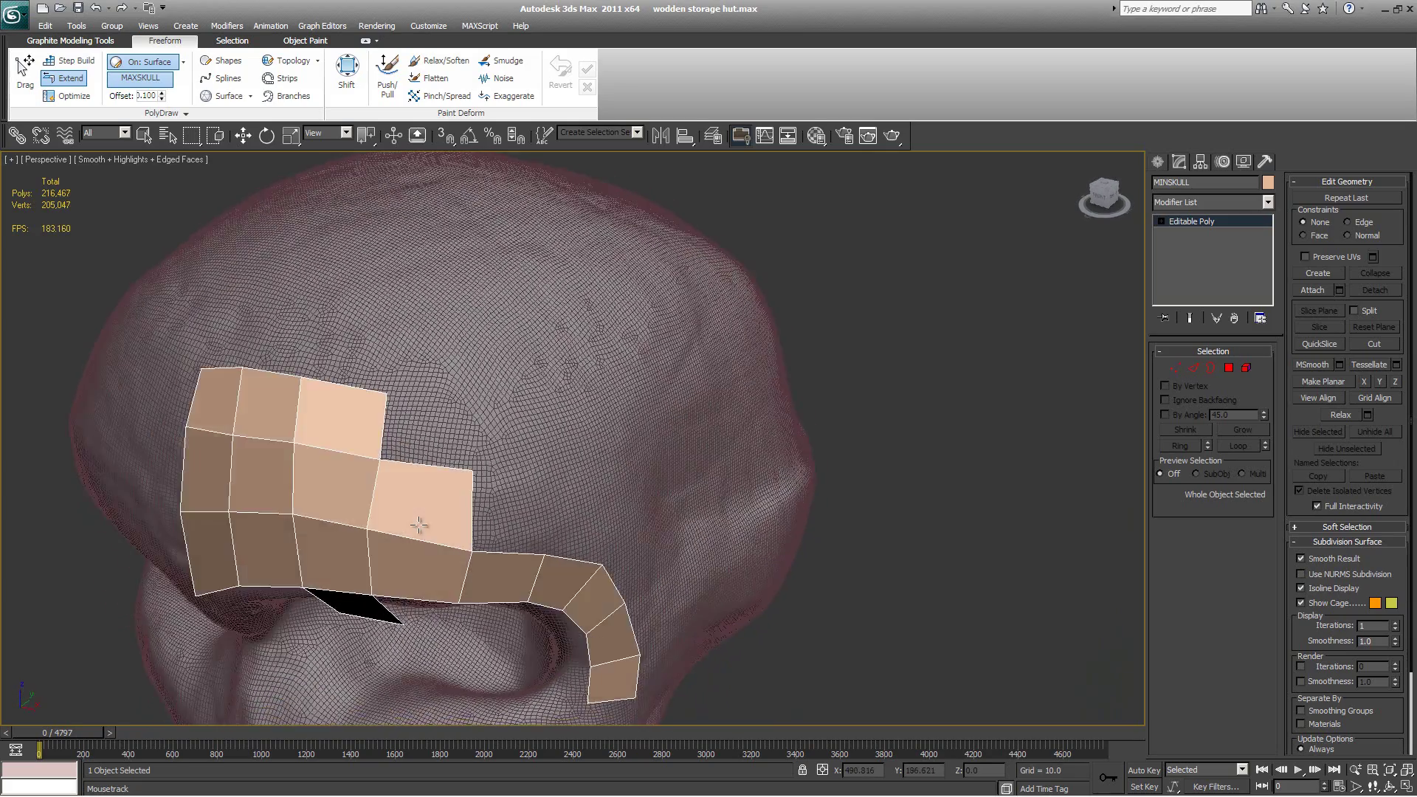
shift+drag(409, 490, 471, 401)
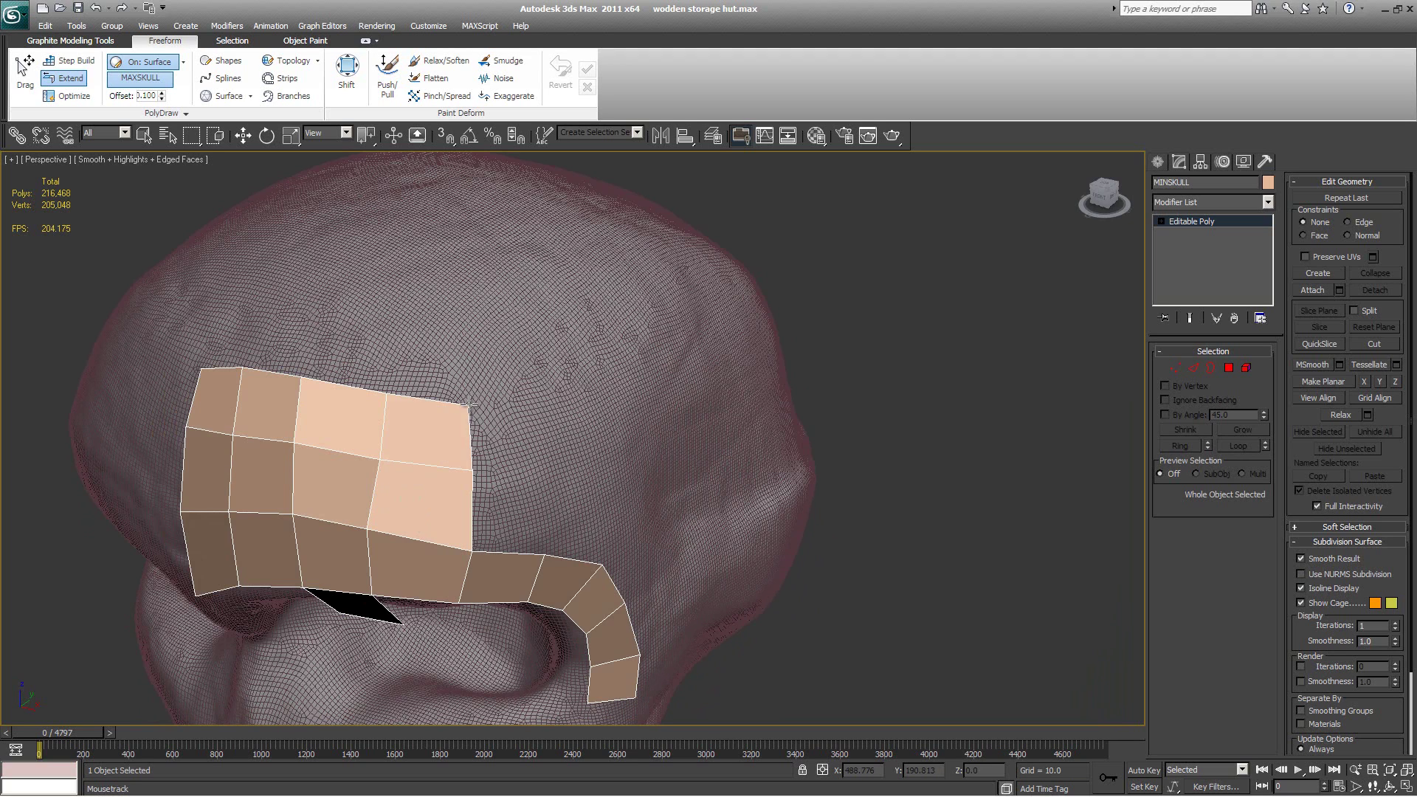
shift+drag(472, 554, 550, 478)
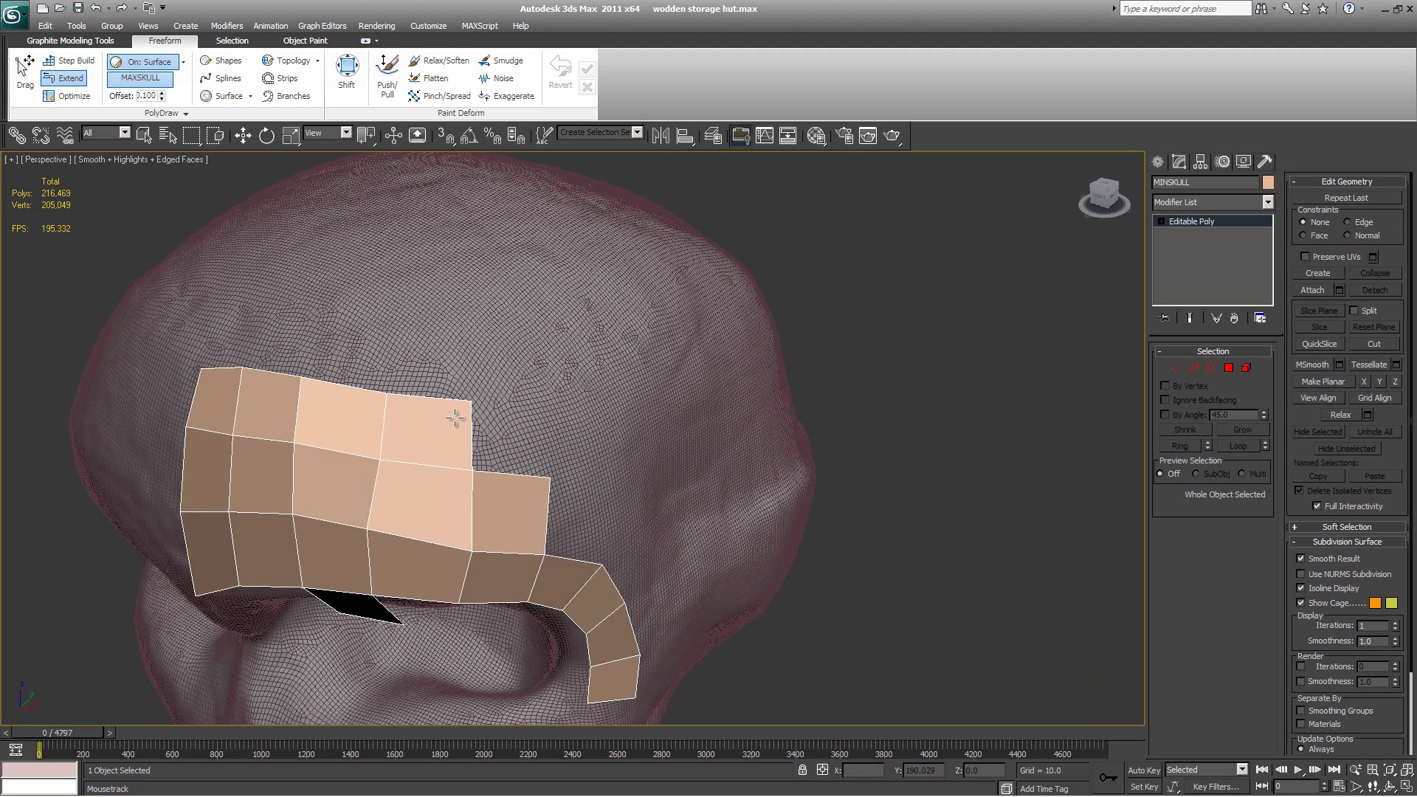
Step: Extend the forehead patch's whole upper border toward the crown by three rows of quads
alt+middle_drag(474, 397, 416, 405)
alt+middle_drag(446, 450, 411, 491)
ctrl+shift+drag(411, 492, 441, 362)
ctrl+shift+drag(442, 363, 465, 305)
alt+middle_drag(730, 427, 401, 549)
alt+middle_drag(468, 468, 426, 492)
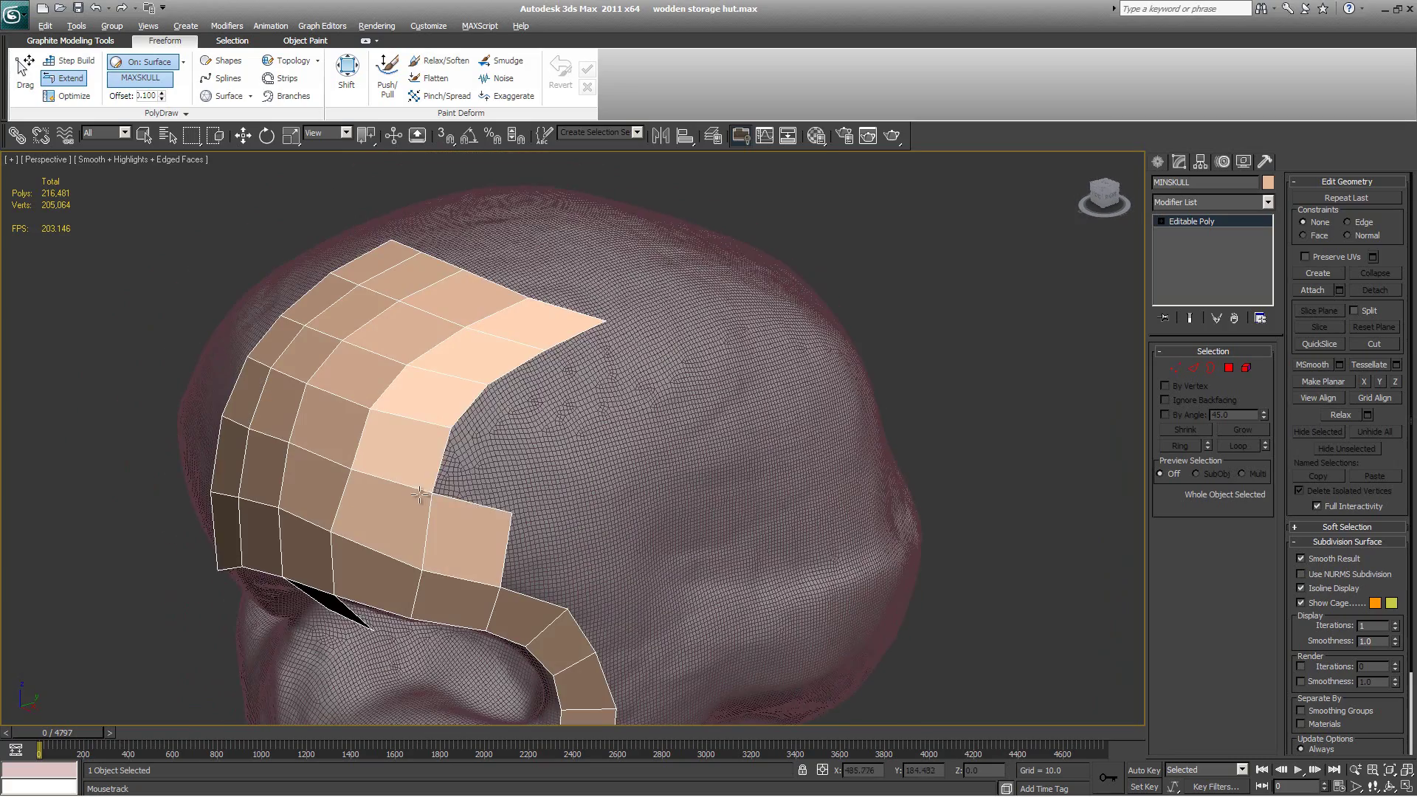
Step: Extend two more quads into the stepped corner along the patch's outer side, above the temple
drag(432, 493, 539, 446)
drag(451, 428, 562, 396)
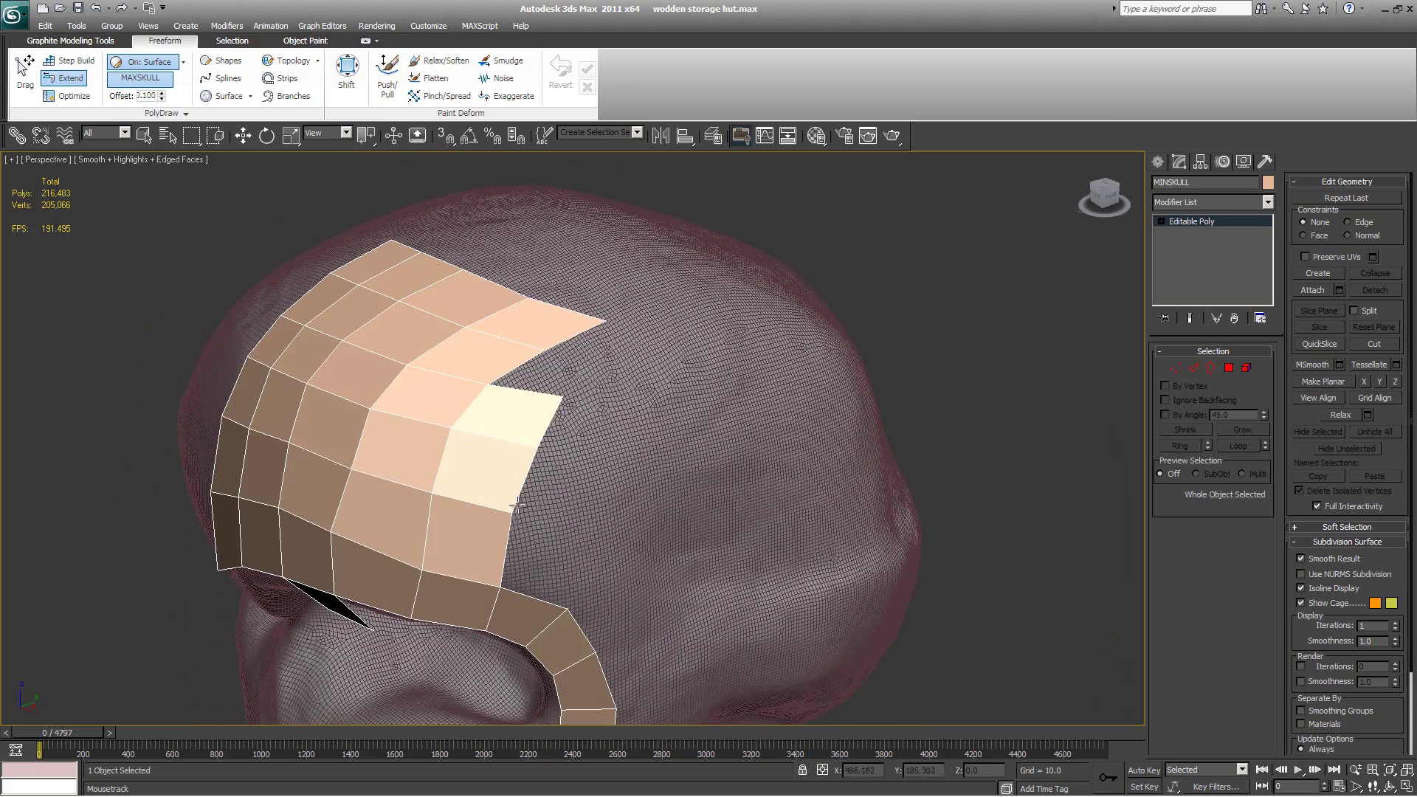
alt+middle_drag(526, 552, 565, 630)
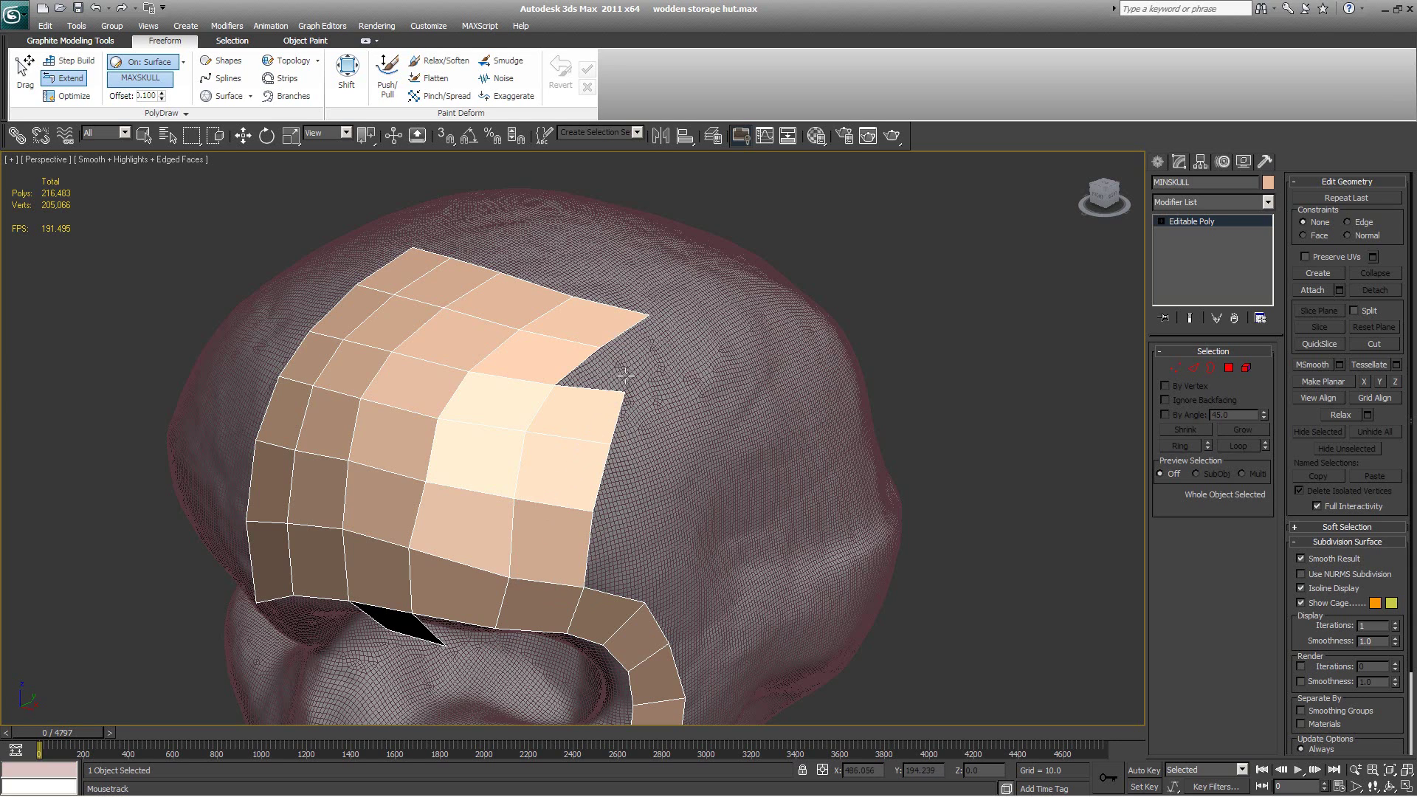
Step: Reshape the vertices around the notch at the patch's outer upper corner and fill it with a quad using Step Build
ctrl+alt+shift+drag(600, 347, 568, 344)
ctrl+alt+shift+drag(518, 330, 359, 292)
mouse_move(647, 316)
ctrl+alt+shift+mouse_down()
mouse_move(632, 337)
mouse_move(553, 344)
mouse_move(551, 379)
ctrl+alt+shift+mouse_up()
ctrl+alt+shift+drag(526, 431, 536, 433)
ctrl+alt+shift+drag(624, 393, 619, 342)
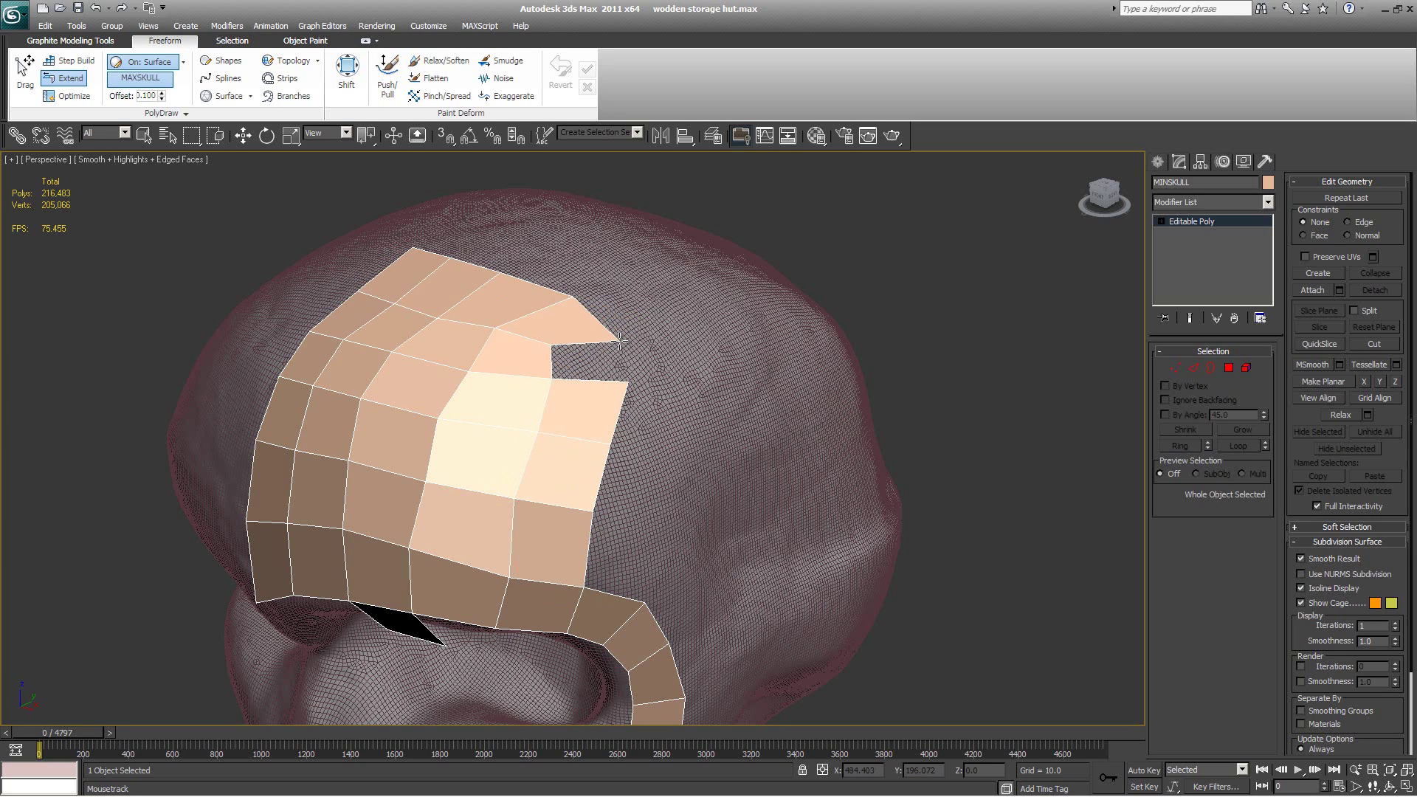
ctrl+alt+shift+drag(537, 431, 549, 428)
ctrl+alt+shift+drag(437, 317, 394, 299)
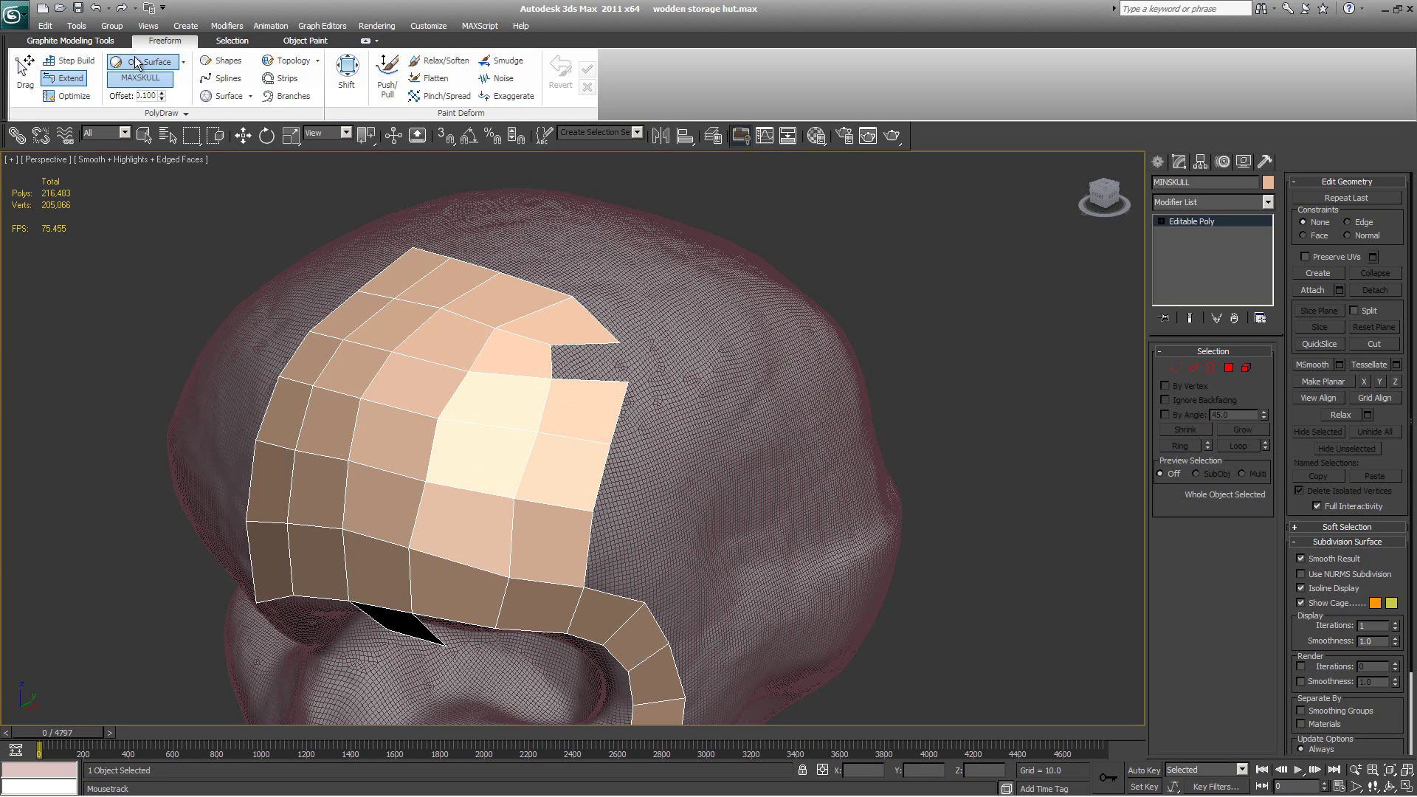
click(70, 61)
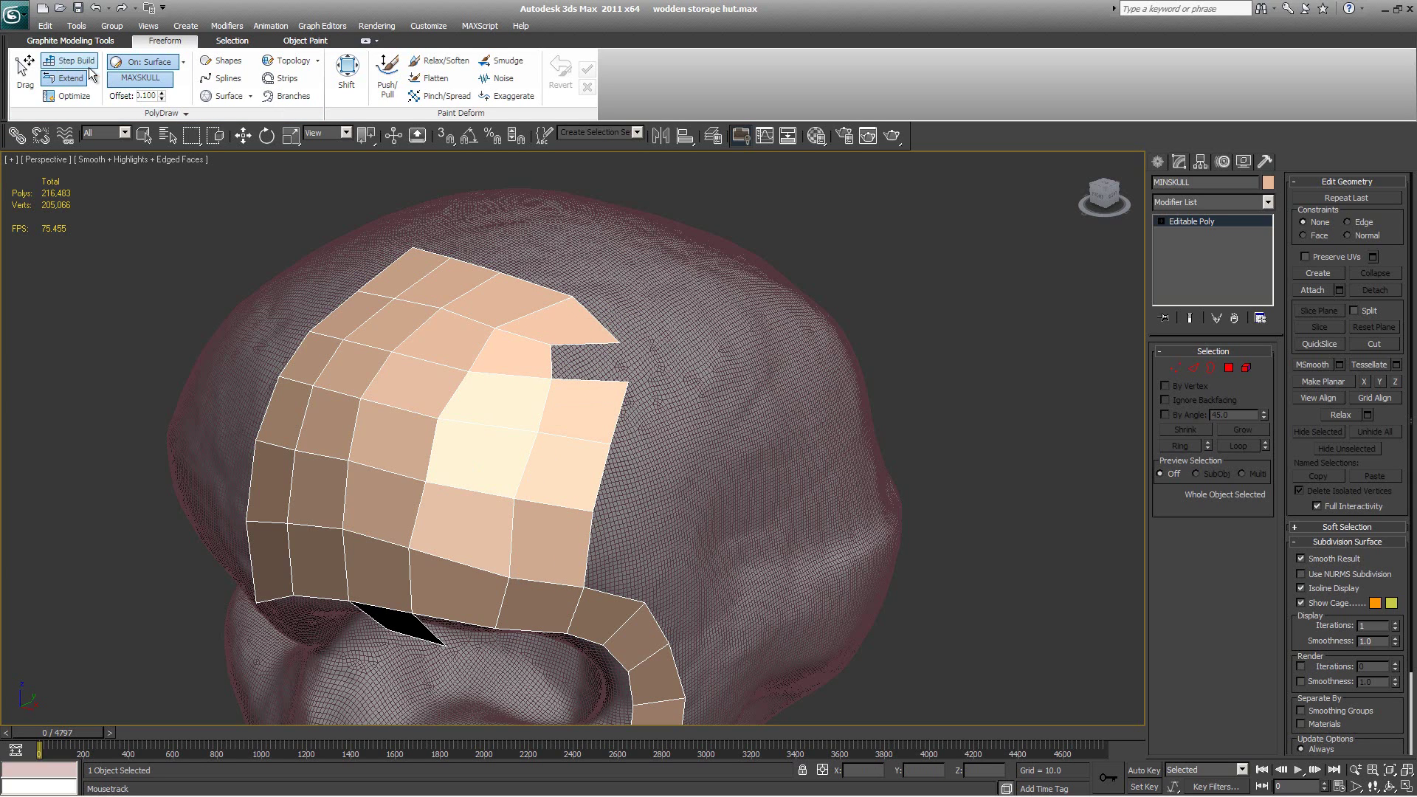
shift+click(591, 362)
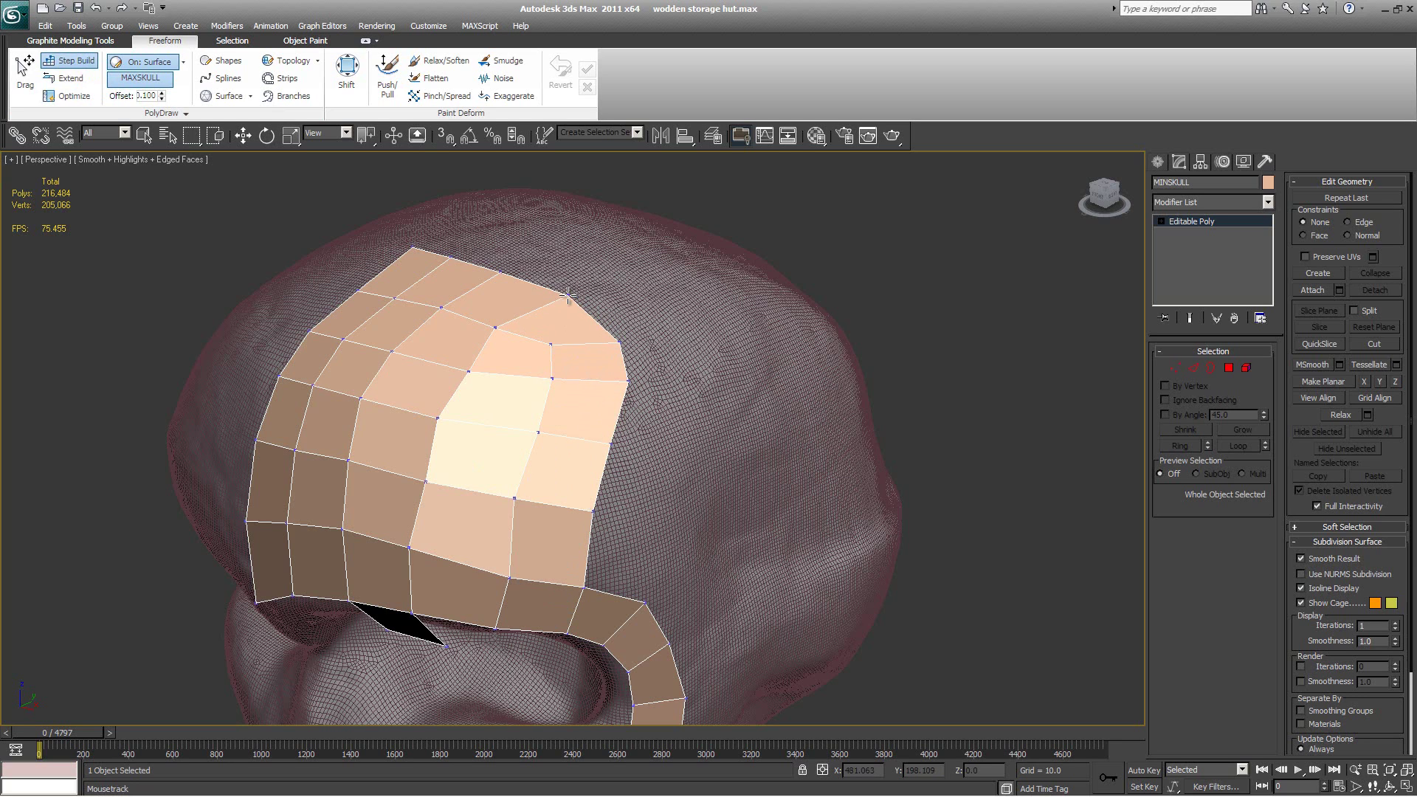
Step: Use Extend to add two corner quads above the temple and another row of quads along the patch's outer border
alt+middle_drag(657, 310, 402, 276)
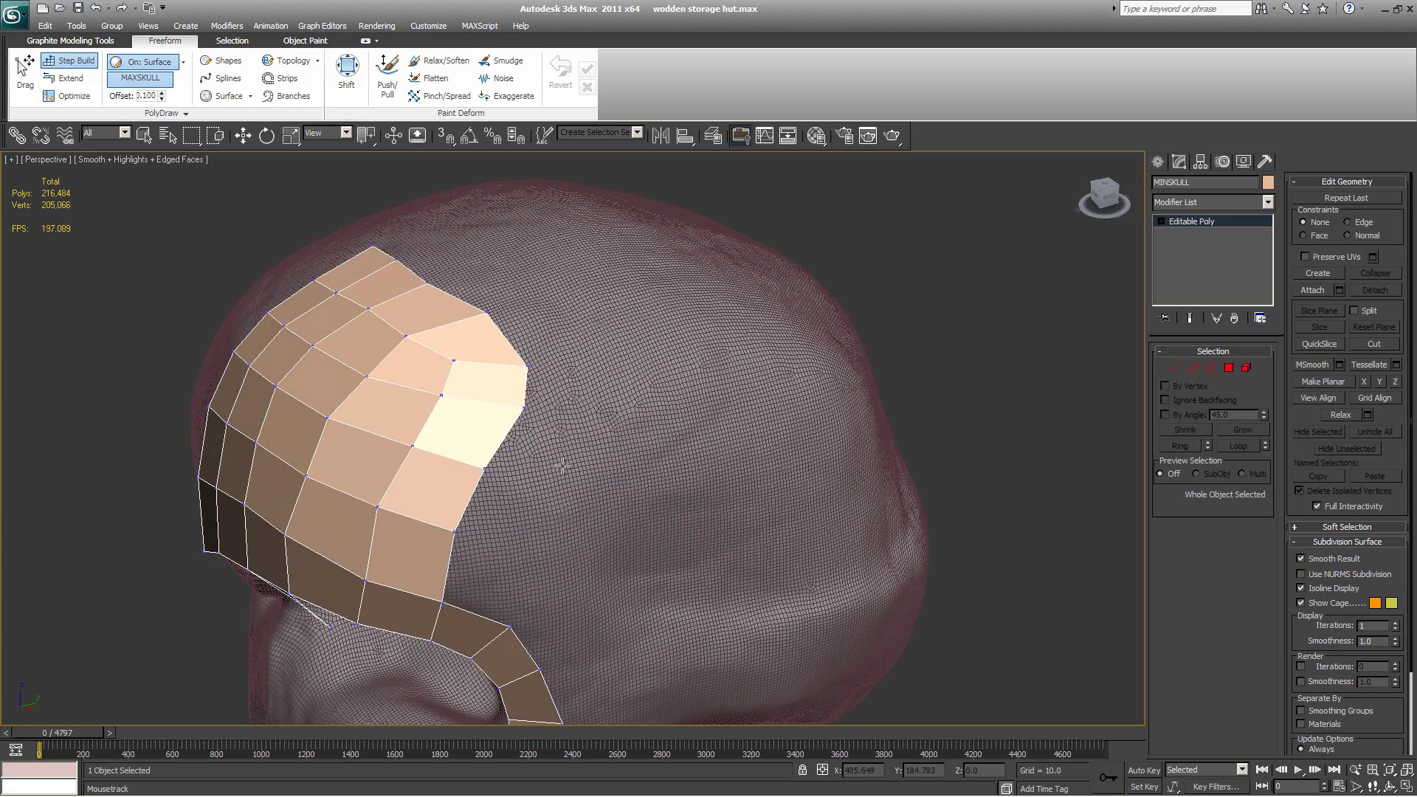
alt+middle_drag(563, 466, 517, 435)
click(69, 79)
drag(405, 522, 485, 477)
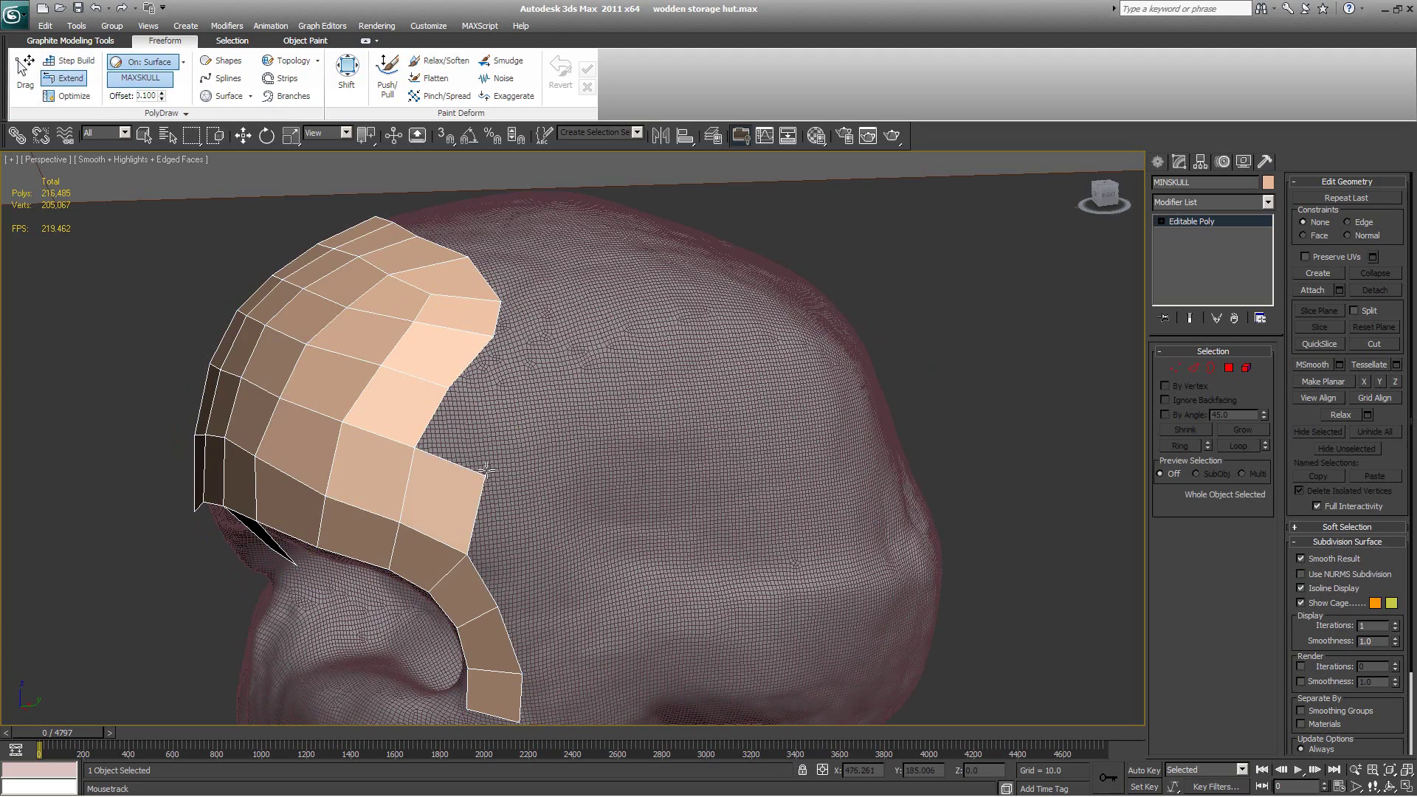
drag(415, 448, 510, 410)
alt+middle_drag(510, 411, 557, 456)
ctrl+shift+drag(470, 411, 551, 368)
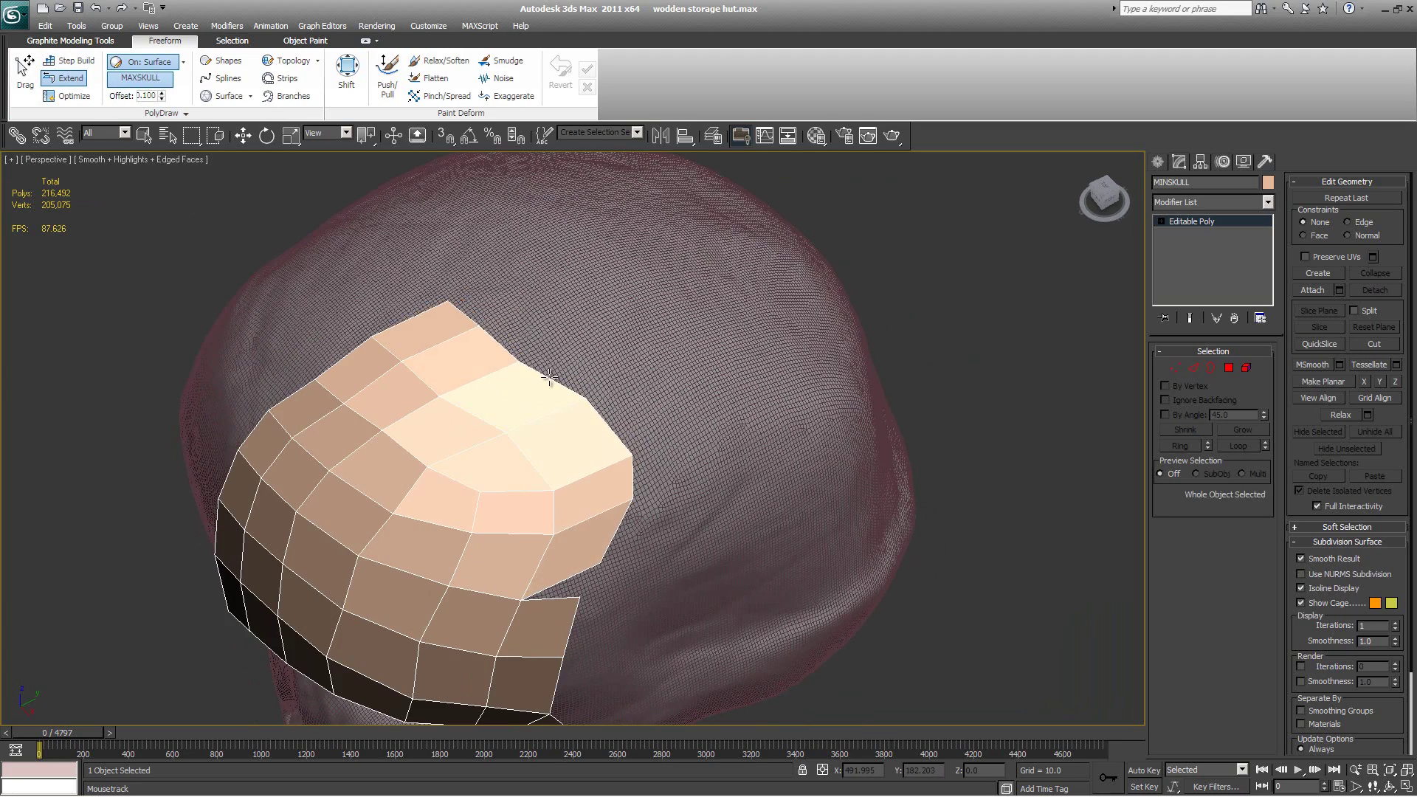
alt+middle_drag(551, 367, 576, 531)
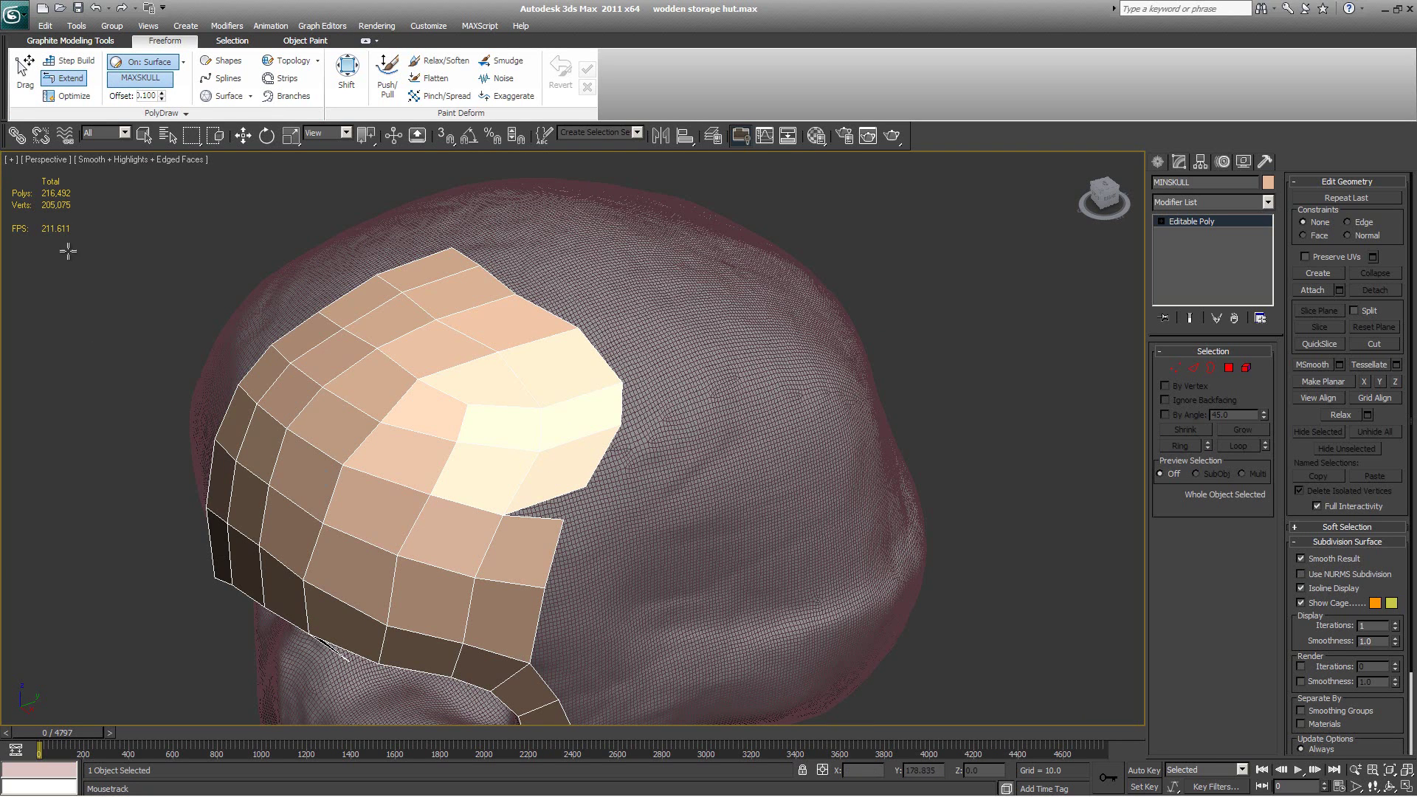
Step: Merge the new row's loose lower vertex into the adjacent corner with Optimize and adjust two vertices on the outer border
click(68, 96)
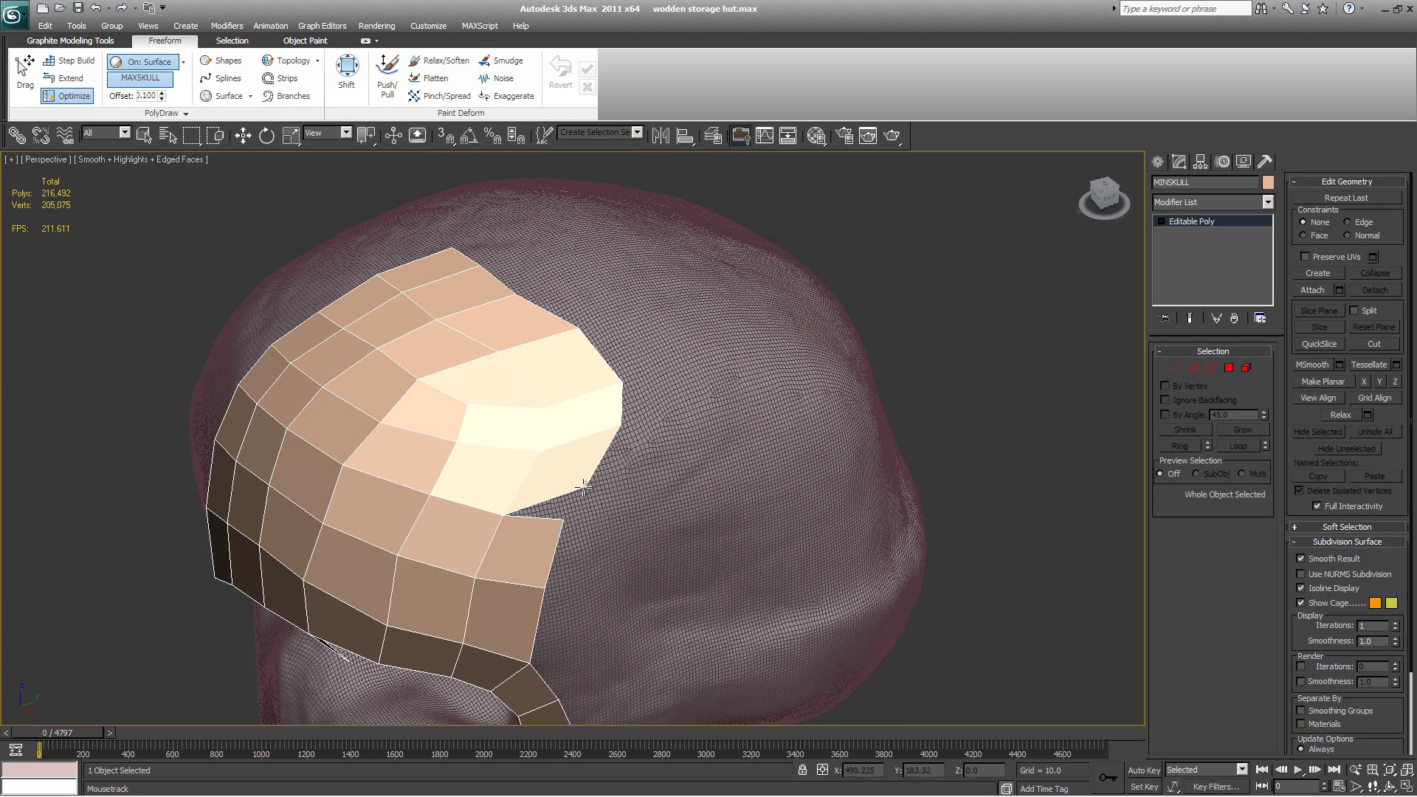
drag(583, 488, 561, 515)
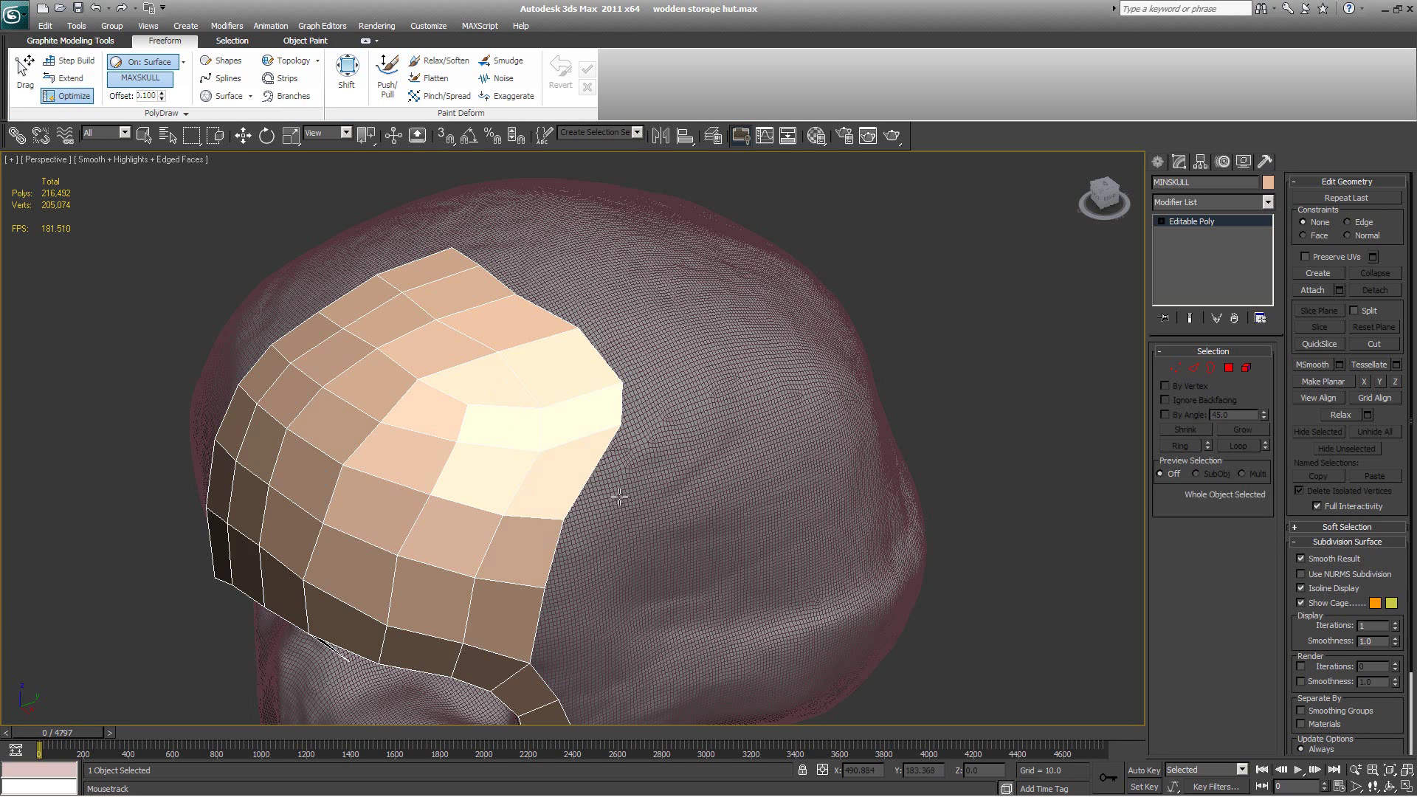
alt+middle_drag(620, 497, 602, 512)
ctrl+alt+shift+drag(600, 451, 582, 476)
ctrl+alt+shift+drag(604, 401, 598, 410)
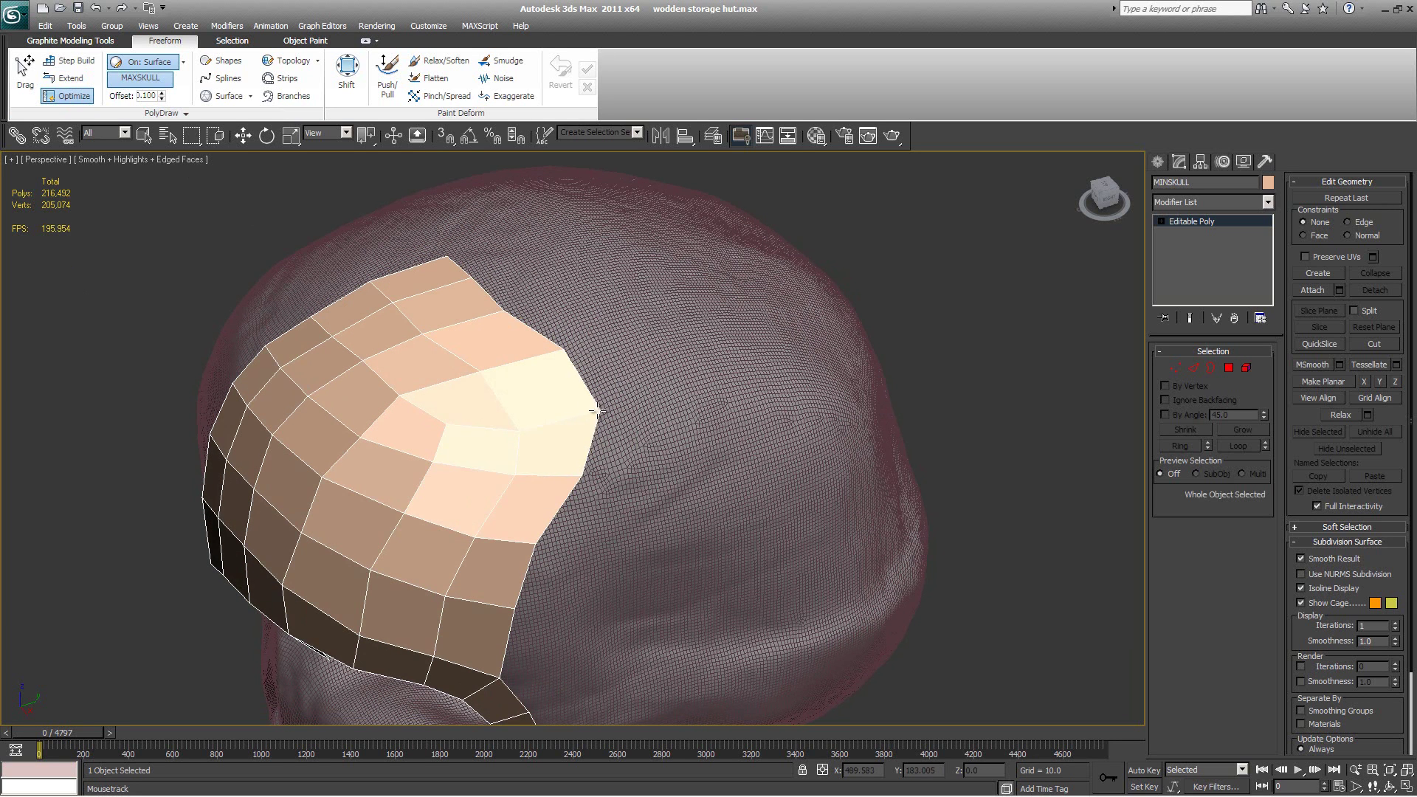
Step: Nudge three vertices along the patch's upper outer border to smooth its outline
ctrl+alt+shift+drag(560, 350, 557, 352)
ctrl+alt+shift+drag(505, 314, 501, 311)
ctrl+alt+shift+drag(473, 279, 476, 281)
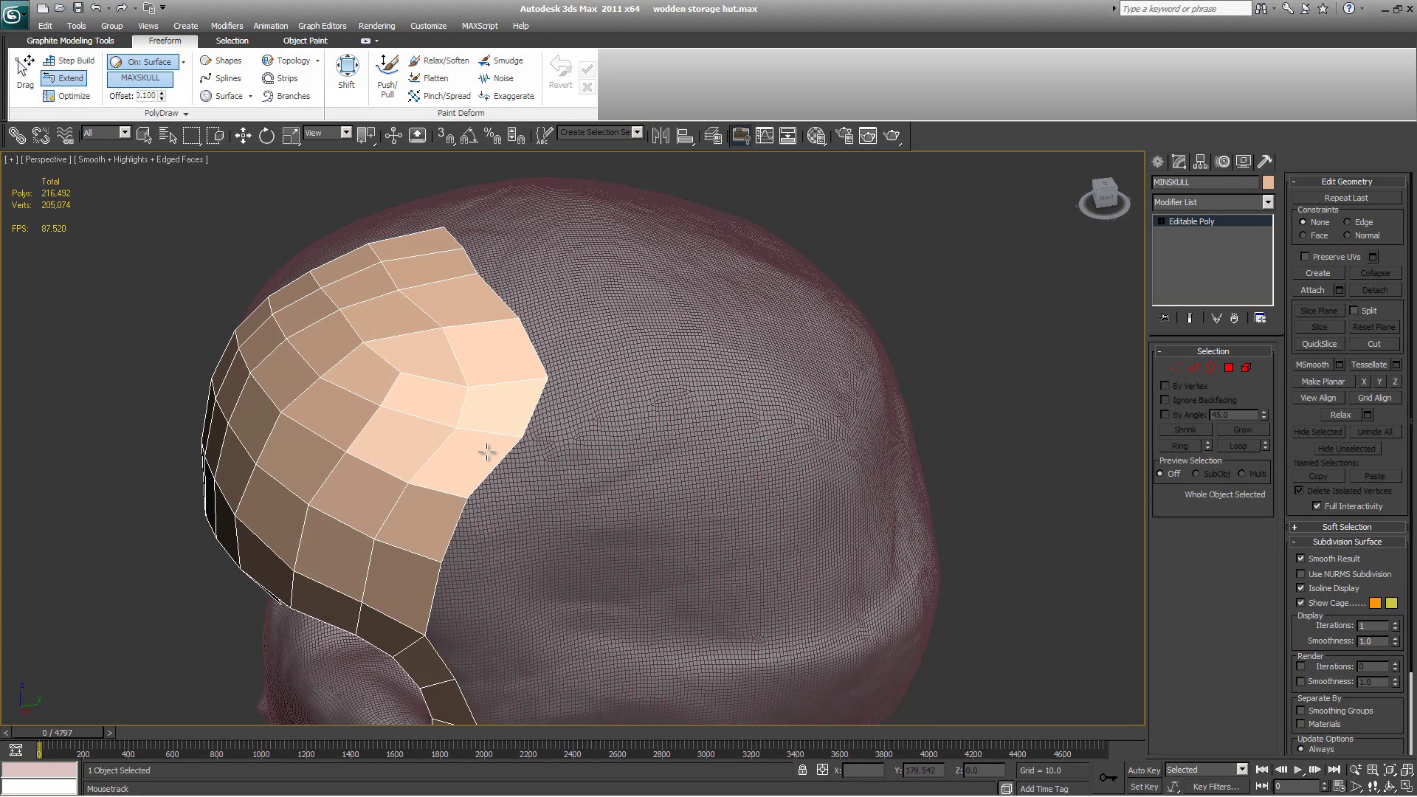
Step: Extend two separate quads backward from the patch's outer border above the temple and fill the gap between them with Step Build
shift+drag(533, 408, 620, 403)
shift+drag(454, 532, 547, 565)
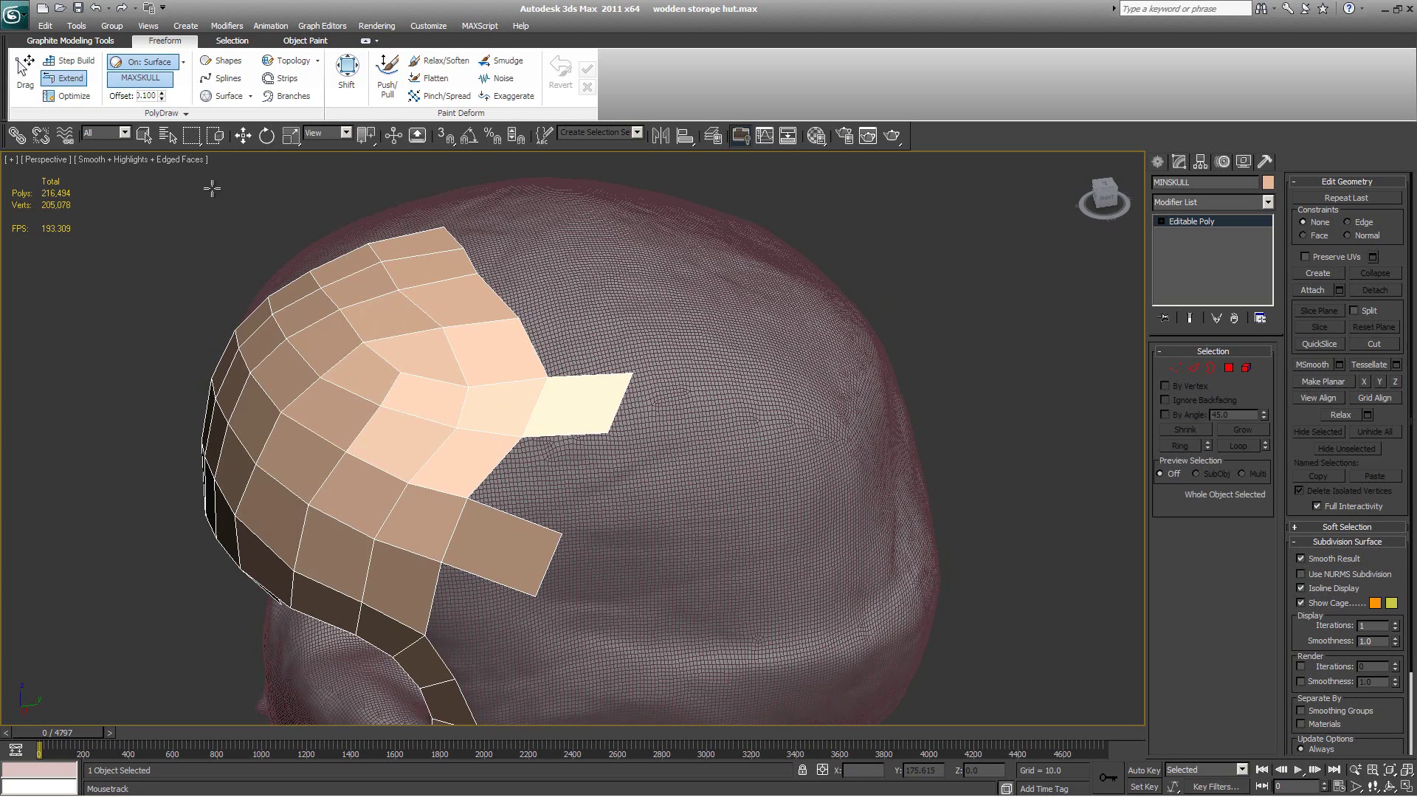
click(71, 60)
shift+click(525, 501)
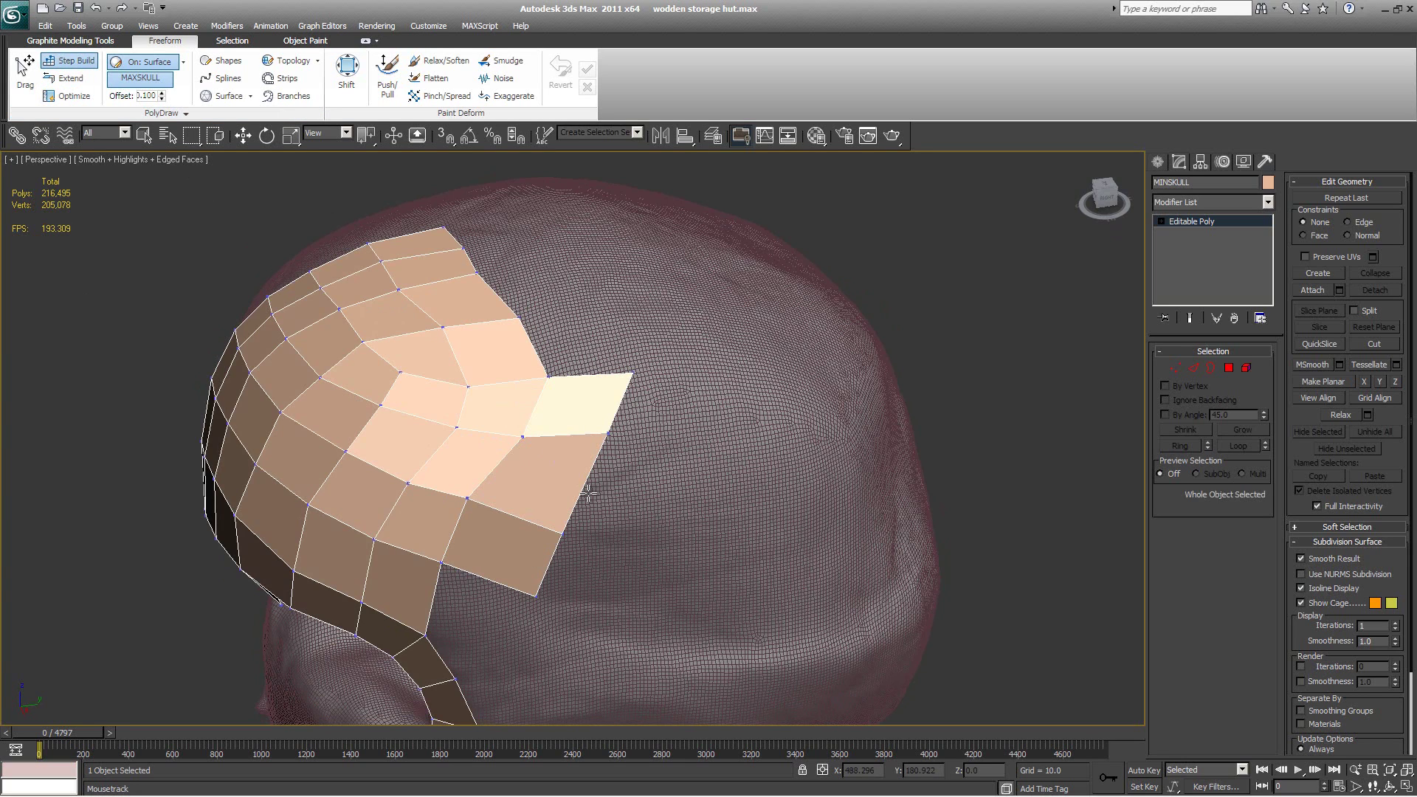
alt+middle_drag(550, 464, 559, 495)
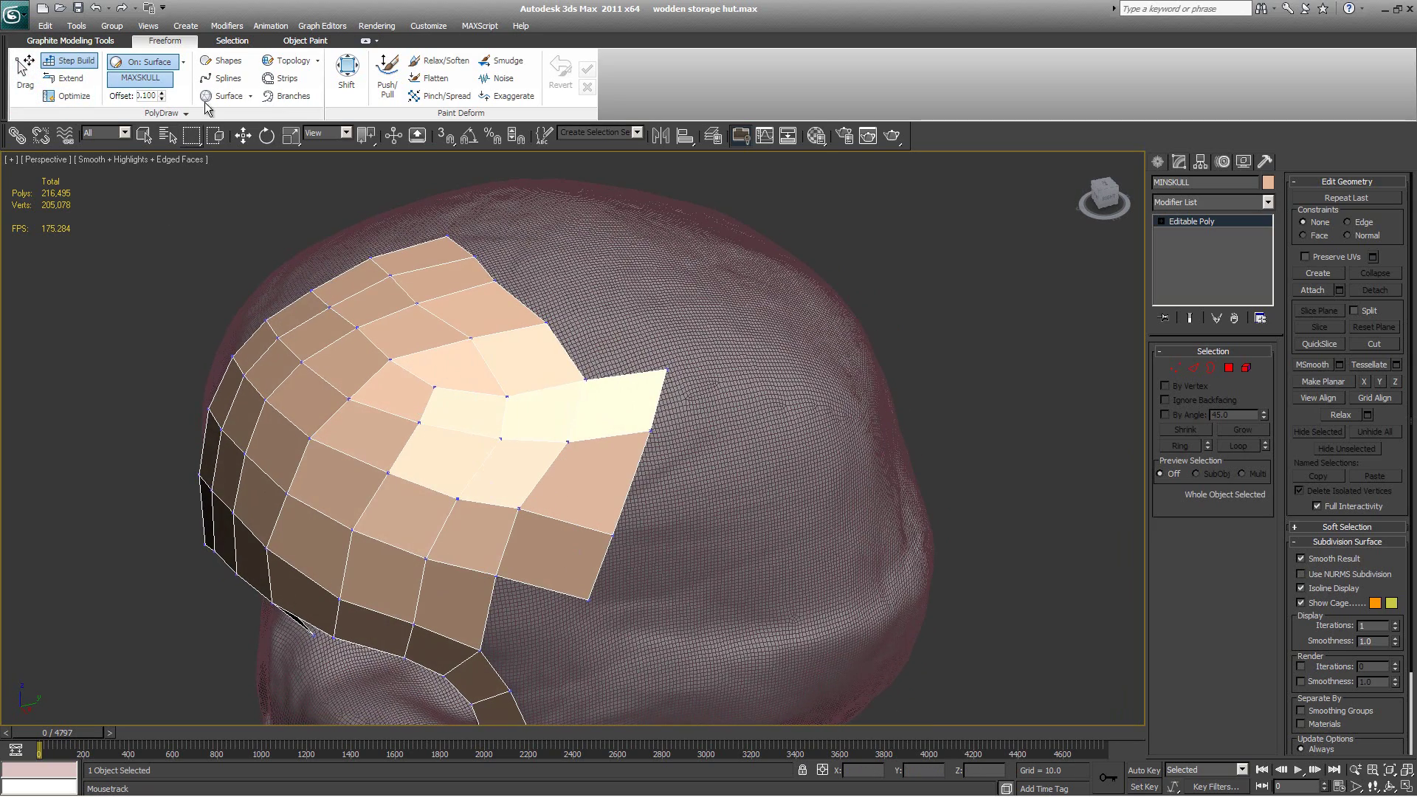
Step: Insert an edge loop with SwiftLoop through the quad filling the gap, running across the patch's quad row
click(103, 41)
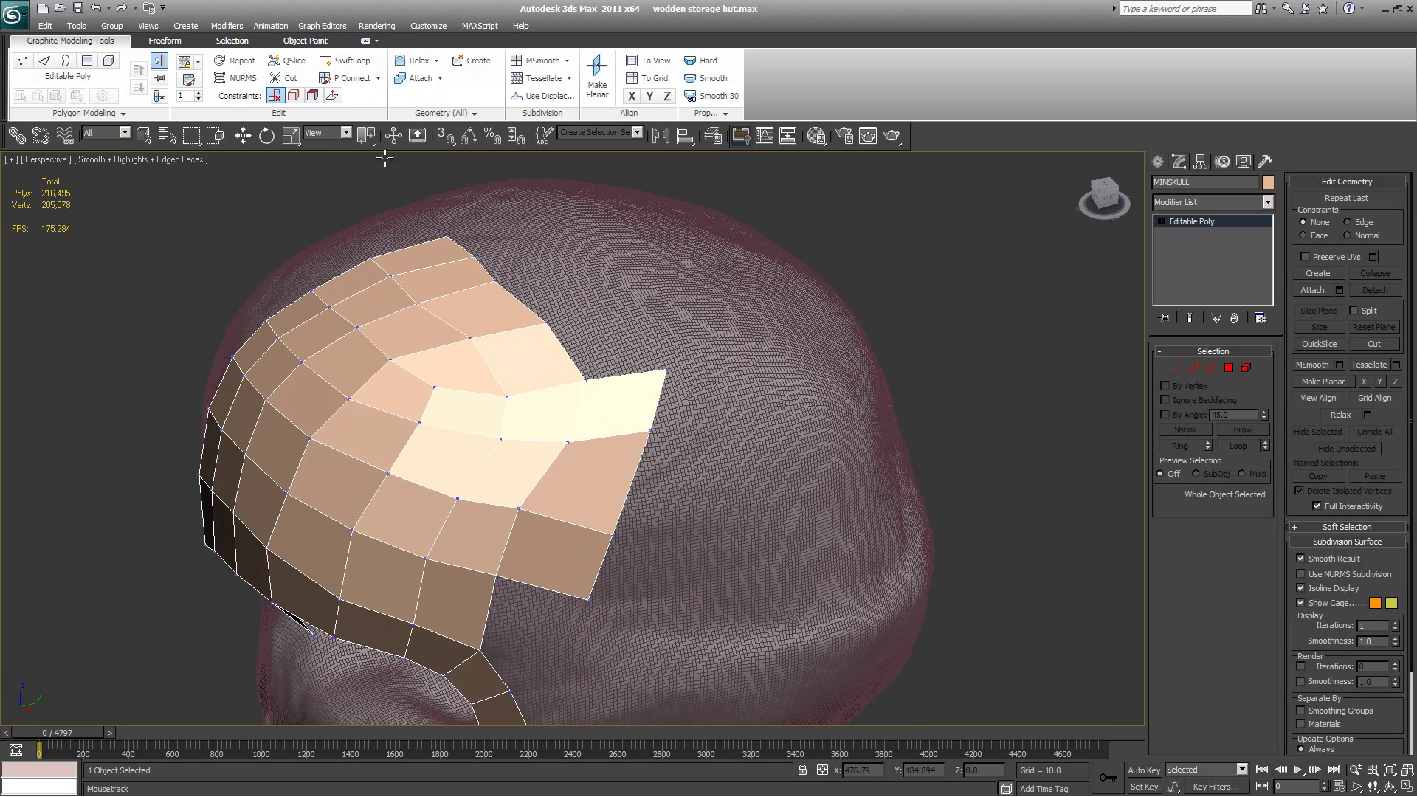
click(346, 61)
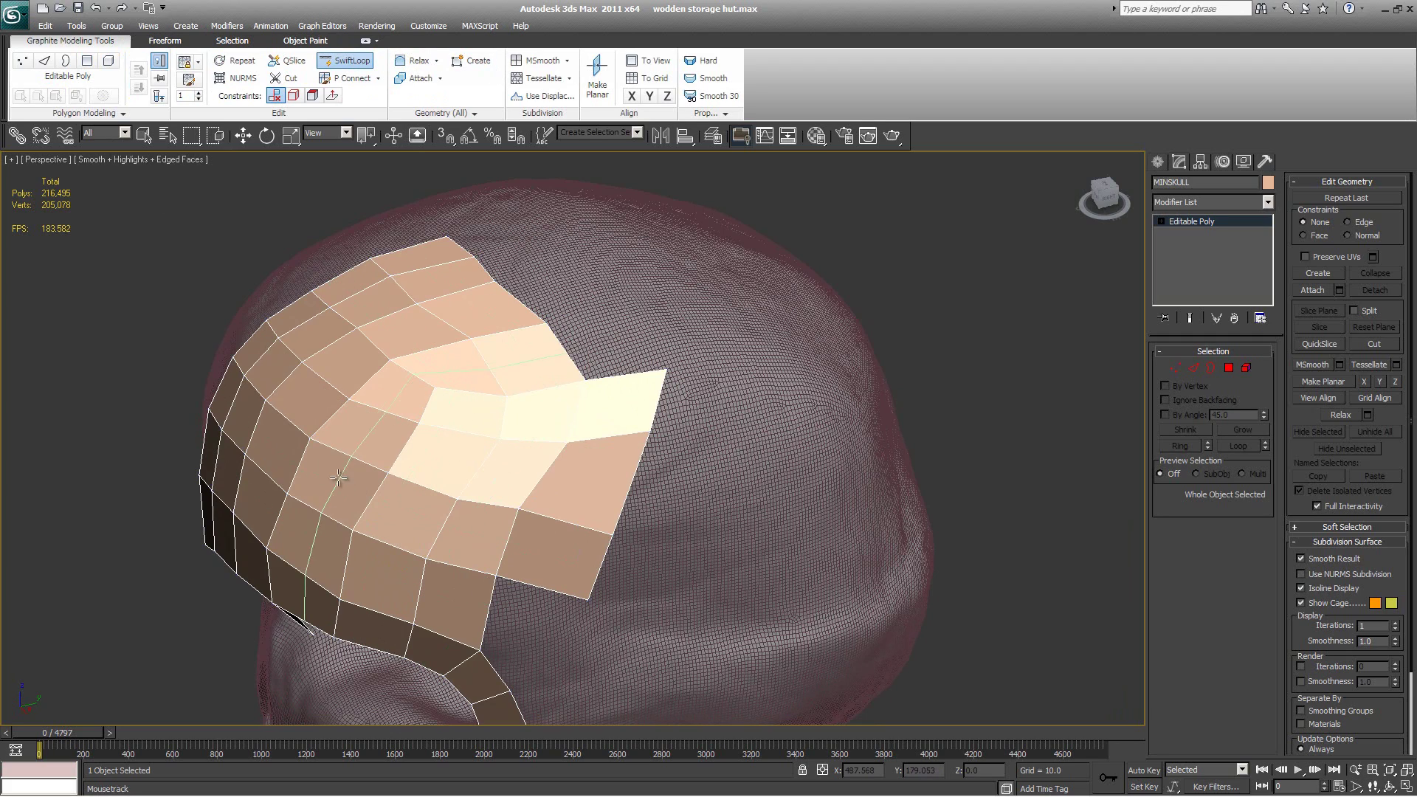
click(555, 481)
alt+middle_drag(653, 483, 561, 465)
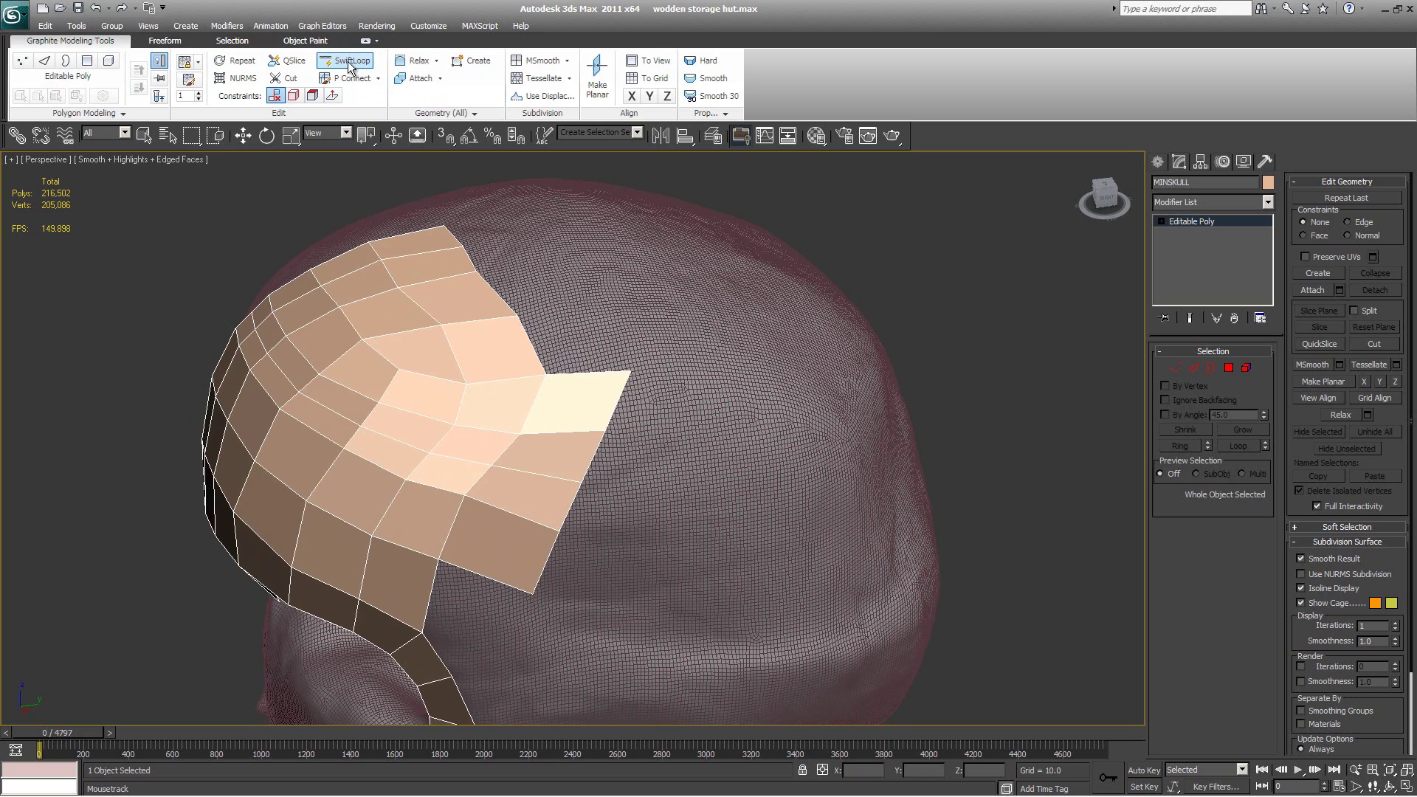
Step: With the PolyDraw tools active, reposition the inserted loop's vertices across the forehead patch and the vertices on its outer border to even the spacing
click(166, 47)
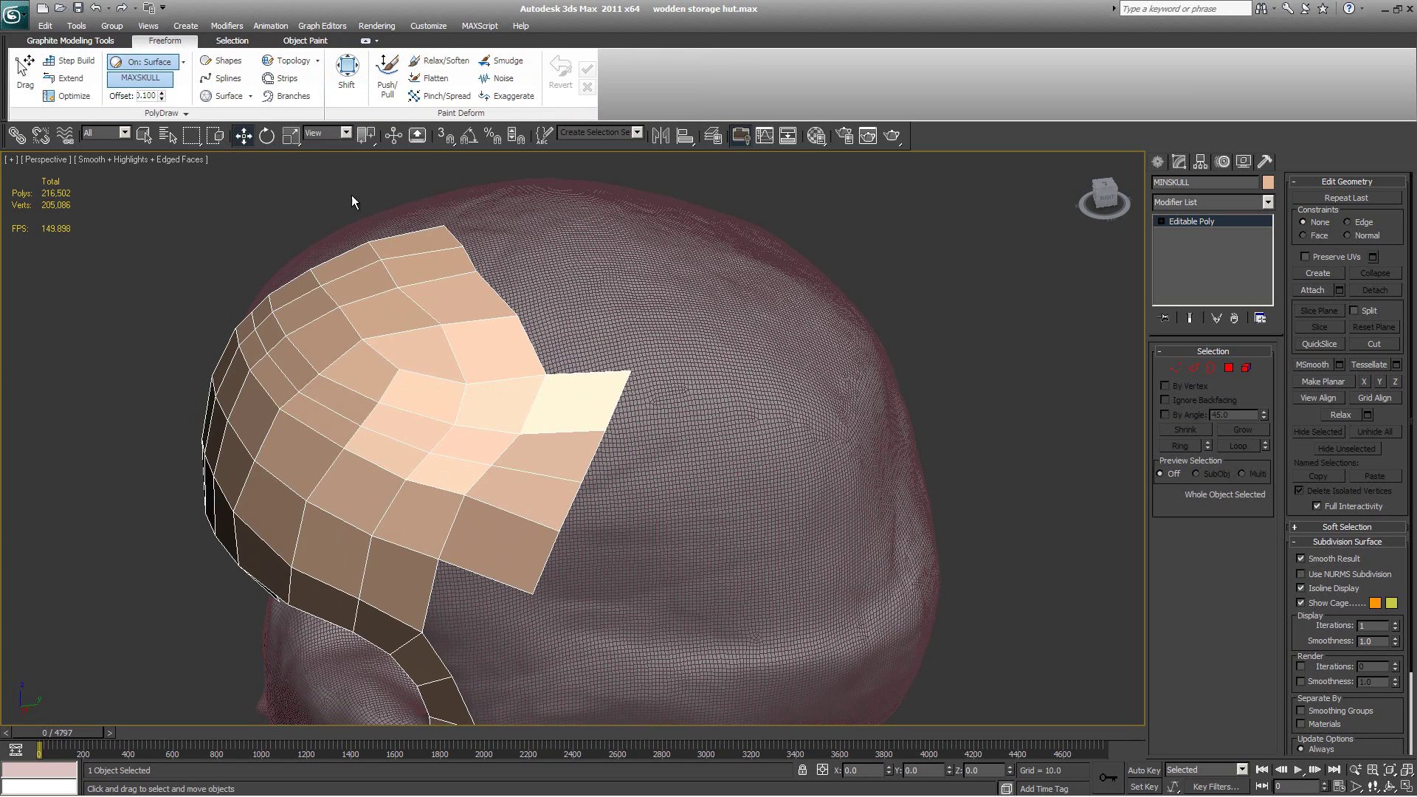
alt+middle_drag(353, 201, 369, 312)
click(268, 356)
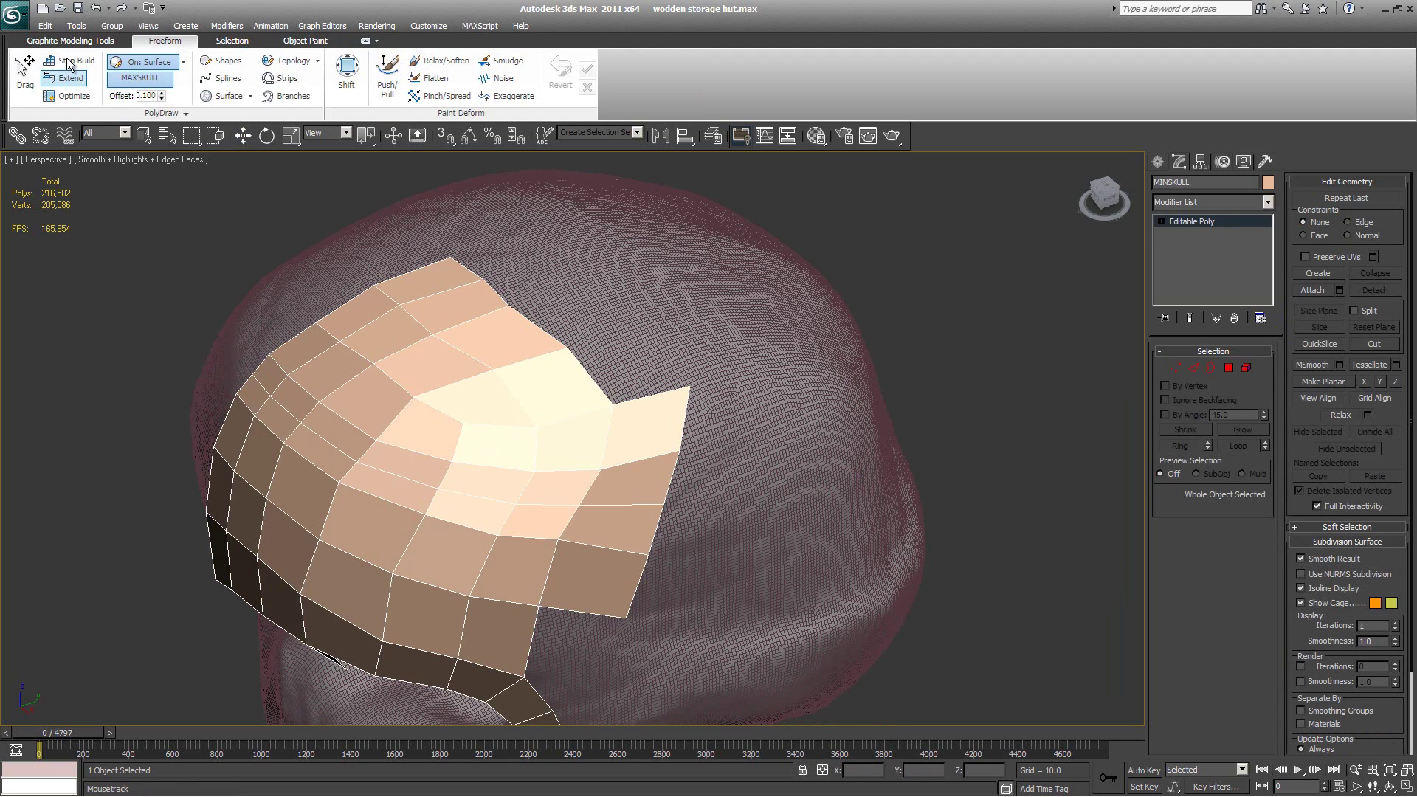
mouse_move(271, 354)
mouse_down()
mouse_move(321, 401)
mouse_move(459, 457)
mouse_move(468, 411)
mouse_move(413, 386)
mouse_move(352, 330)
mouse_move(563, 503)
mouse_up()
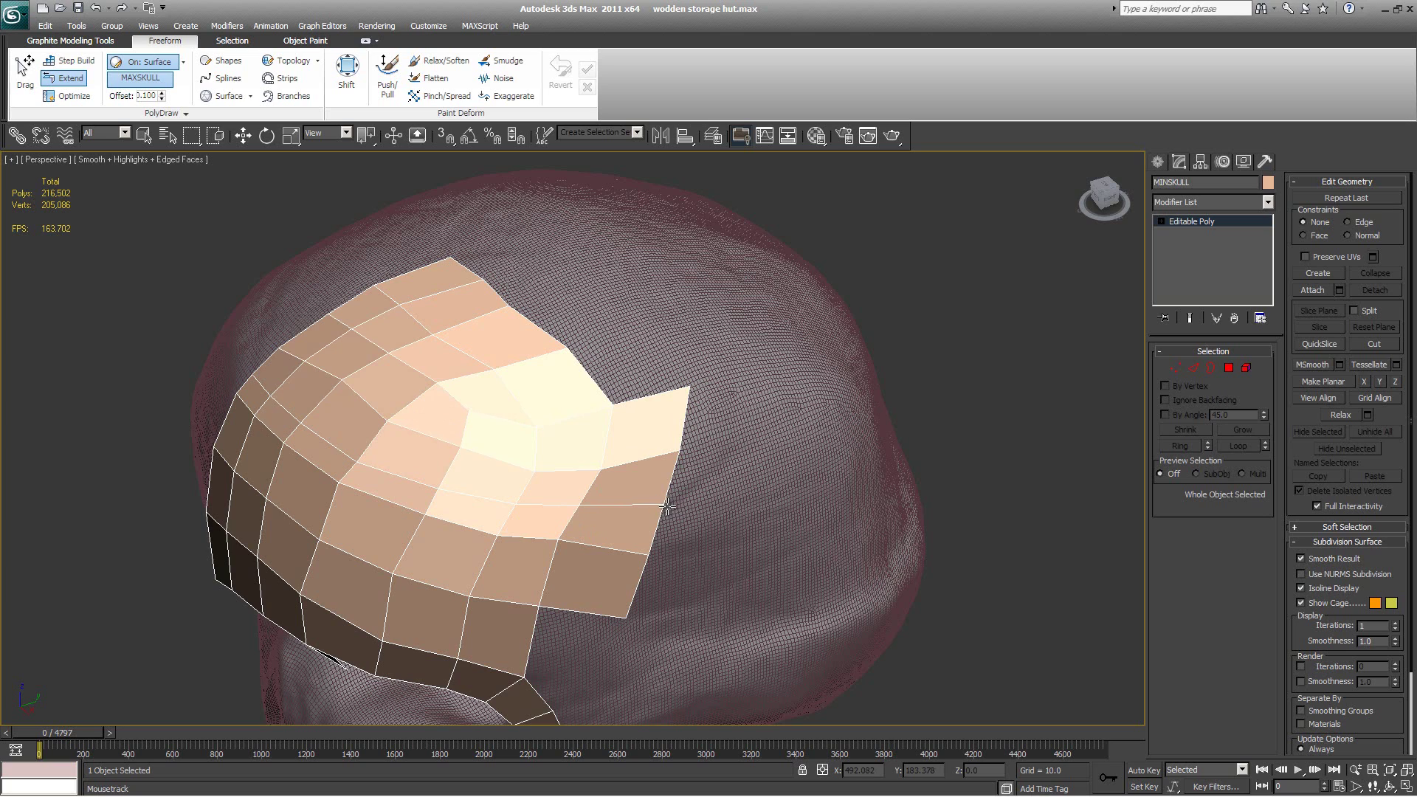
mouse_move(666, 507)
mouse_down()
mouse_move(536, 563)
mouse_move(275, 468)
mouse_move(231, 399)
mouse_up()
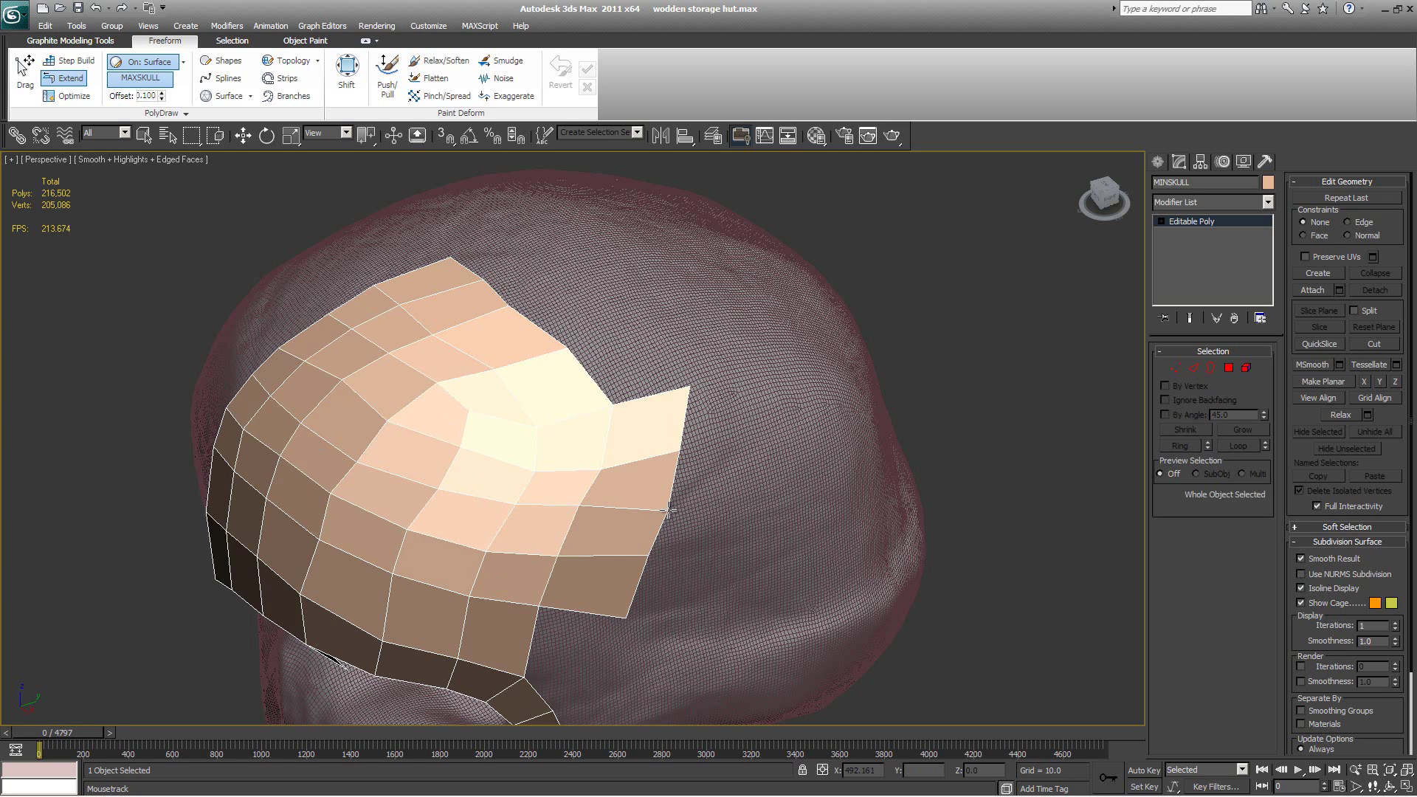
mouse_move(667, 507)
mouse_down()
mouse_move(691, 386)
mouse_move(671, 392)
mouse_up()
Step: Examine the patch above the eye socket and the sculpt's nose, cheeks, teeth and mouth from several angles
alt+middle_drag(672, 393, 572, 472)
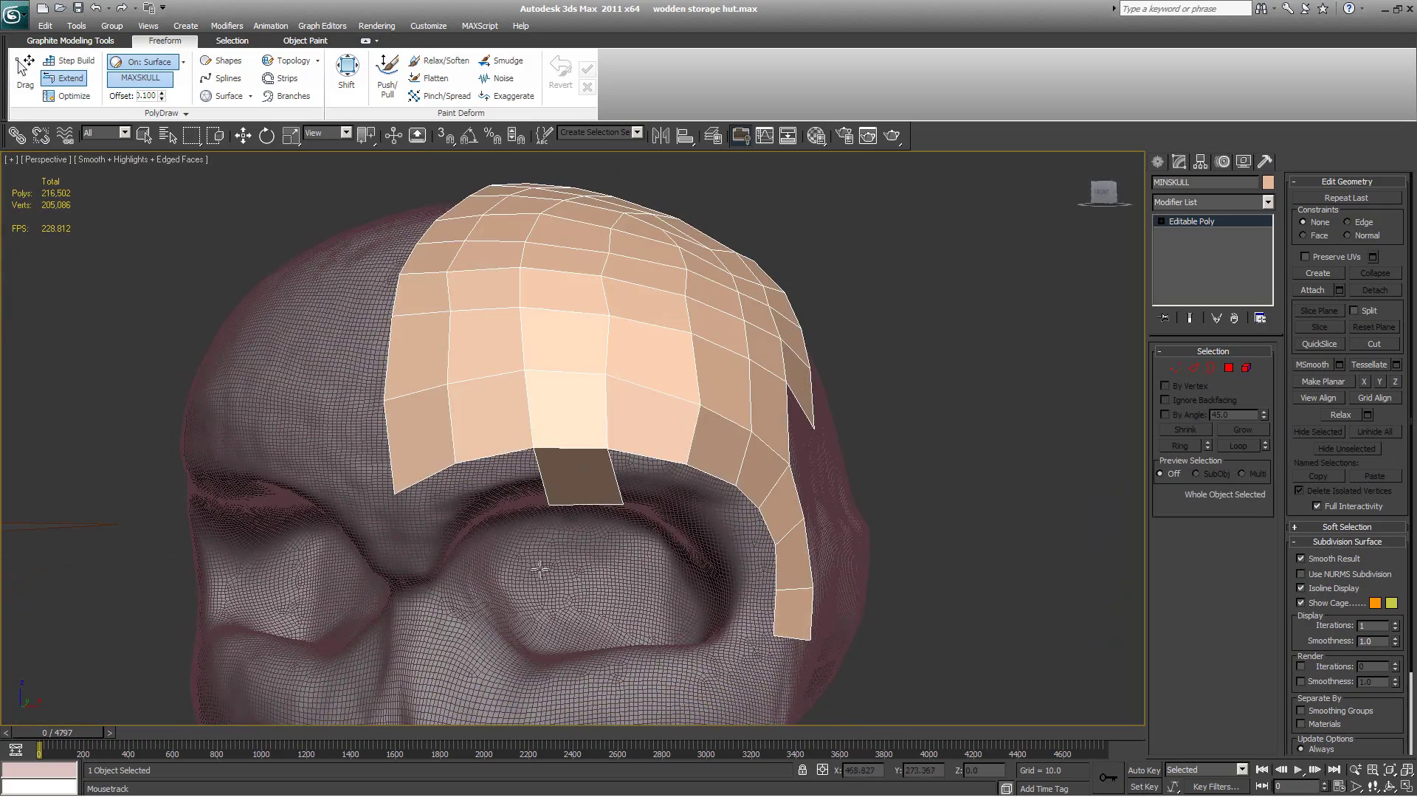
alt+middle_drag(599, 573, 544, 564)
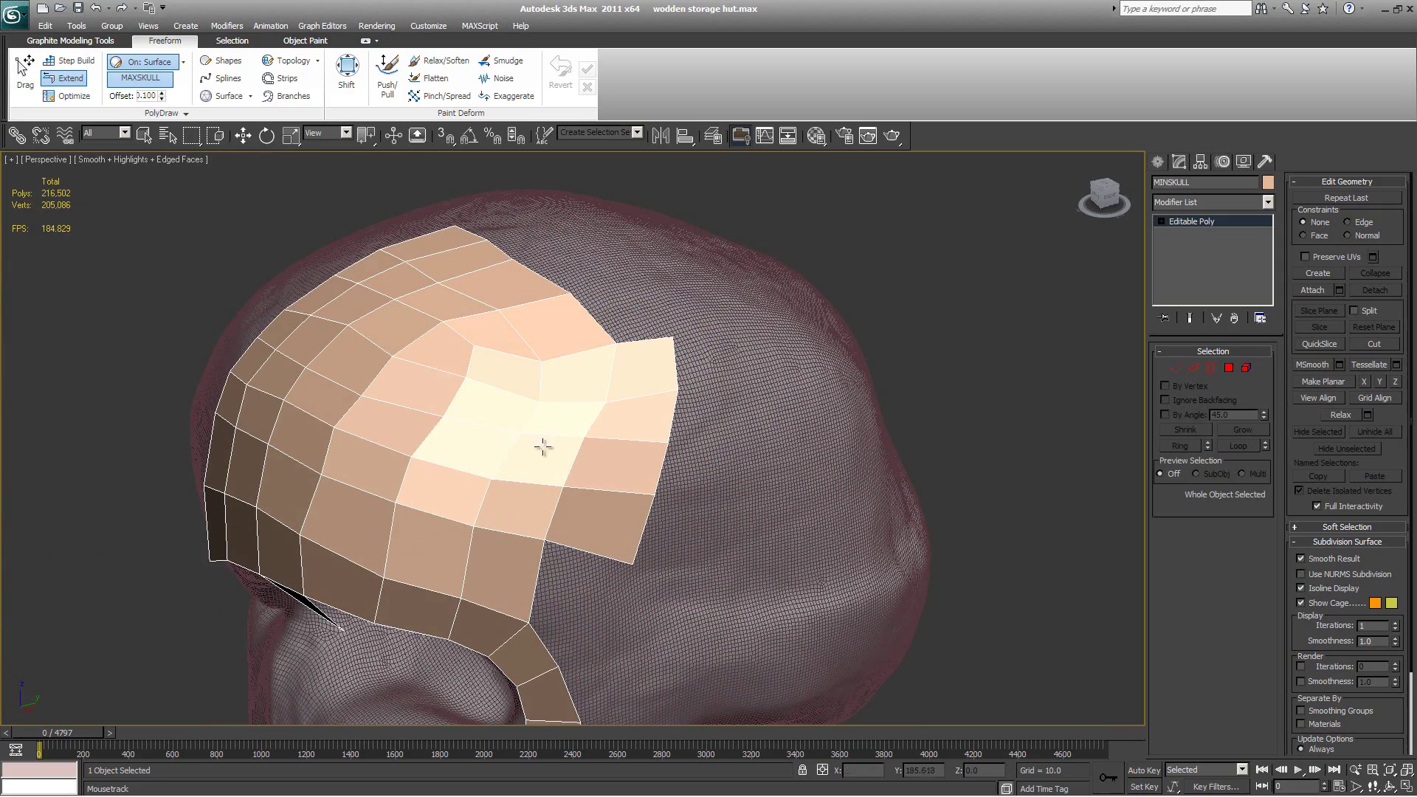
alt+middle_drag(545, 446, 628, 402)
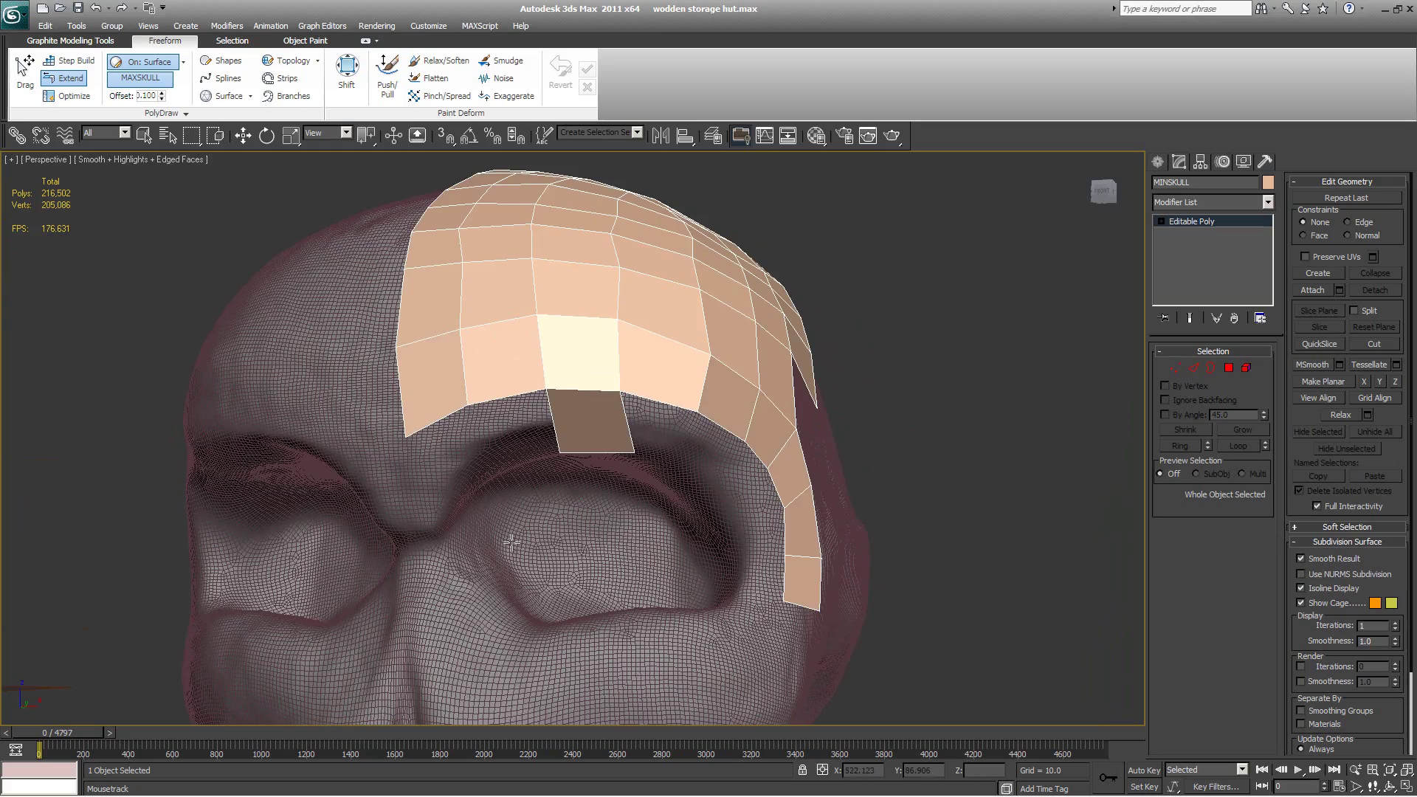
middle_drag(512, 542, 686, 384)
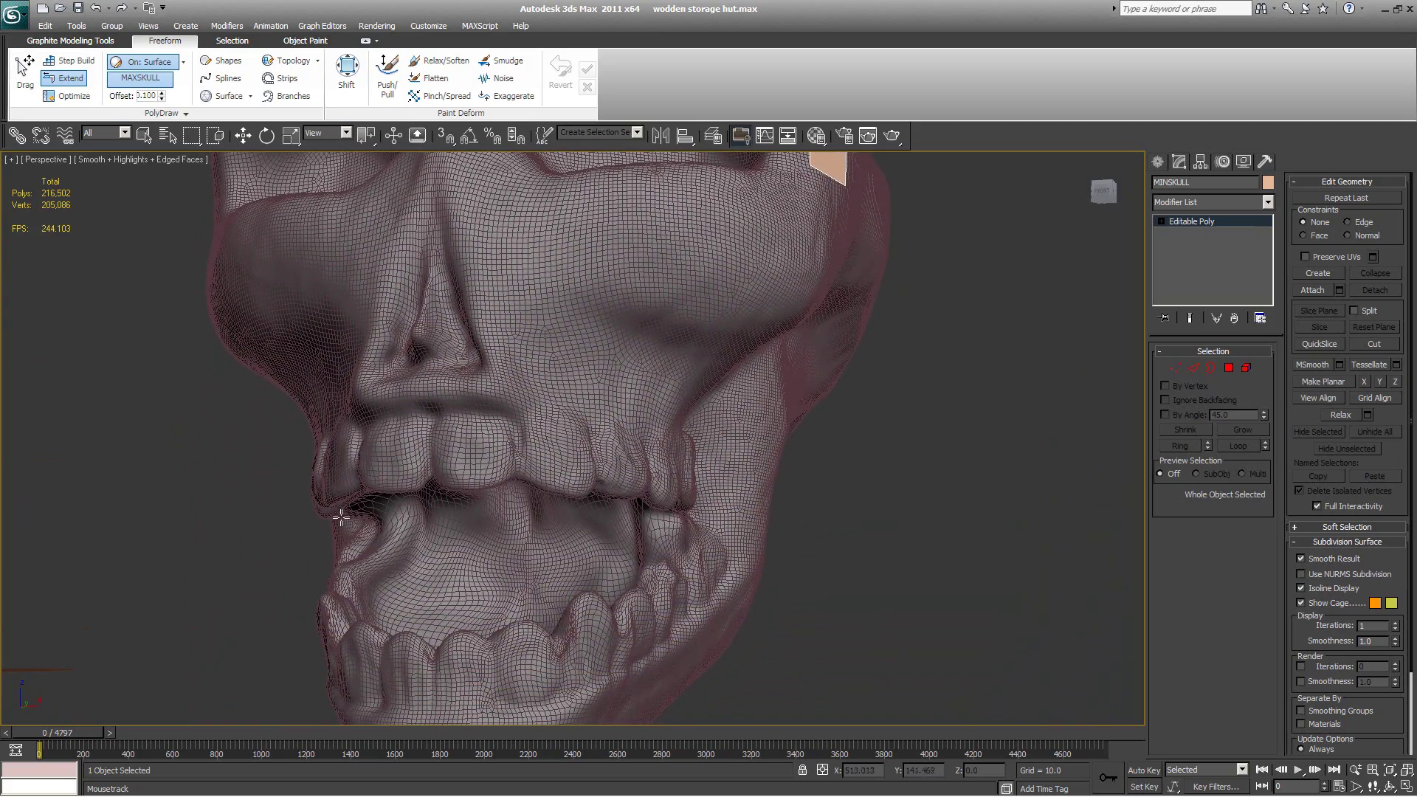
alt+middle_drag(341, 516, 468, 487)
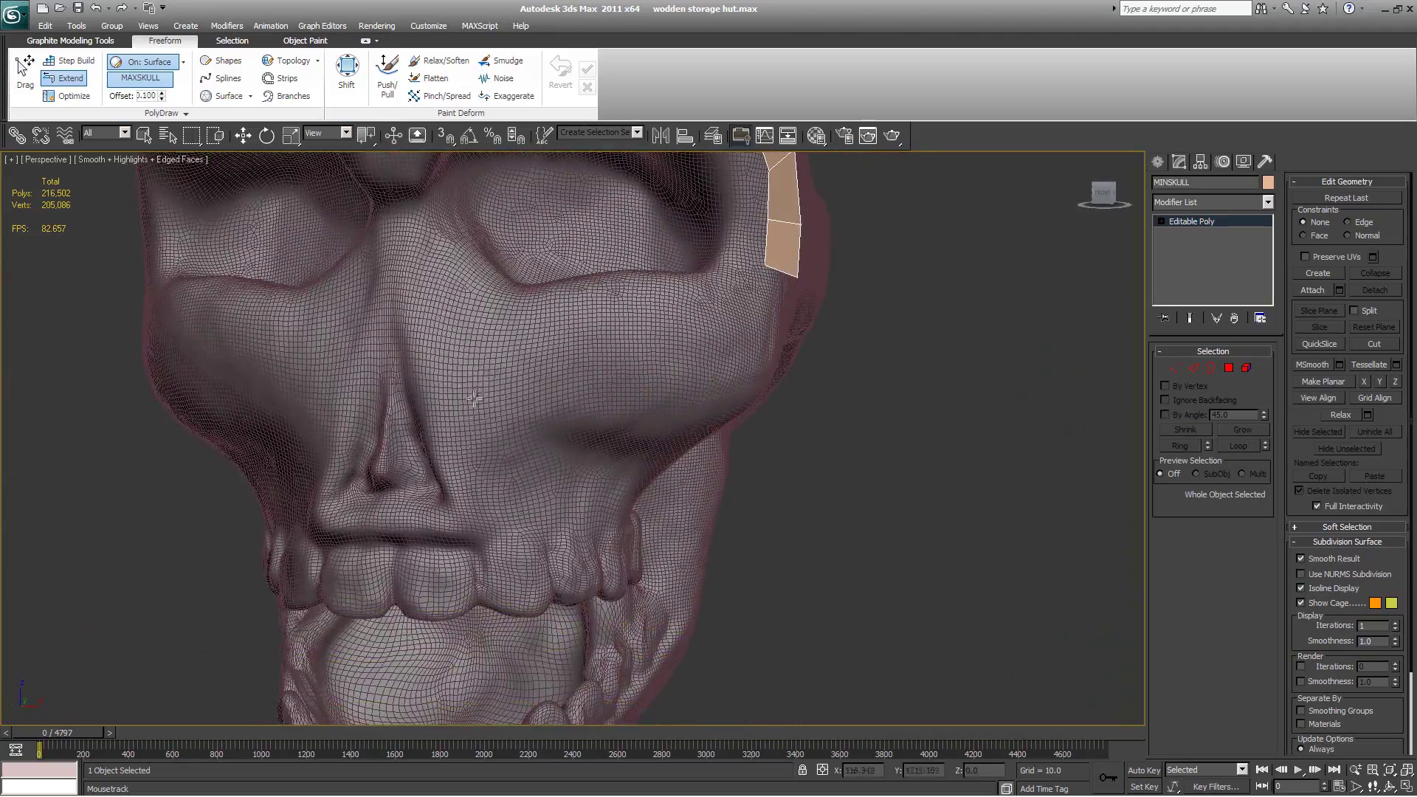
alt+middle_drag(493, 555, 596, 440)
alt+middle_drag(593, 446, 510, 465)
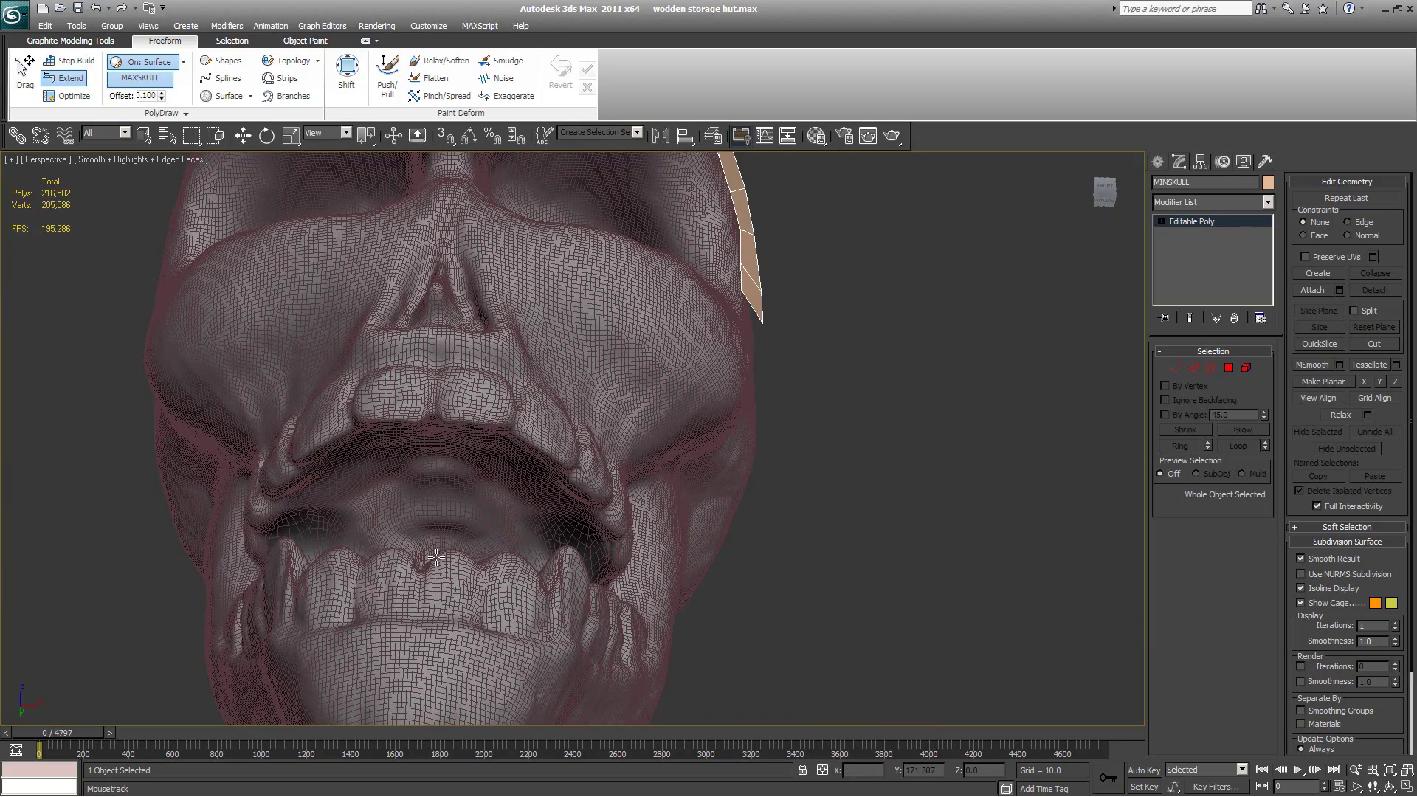
alt+middle_drag(593, 481, 481, 609)
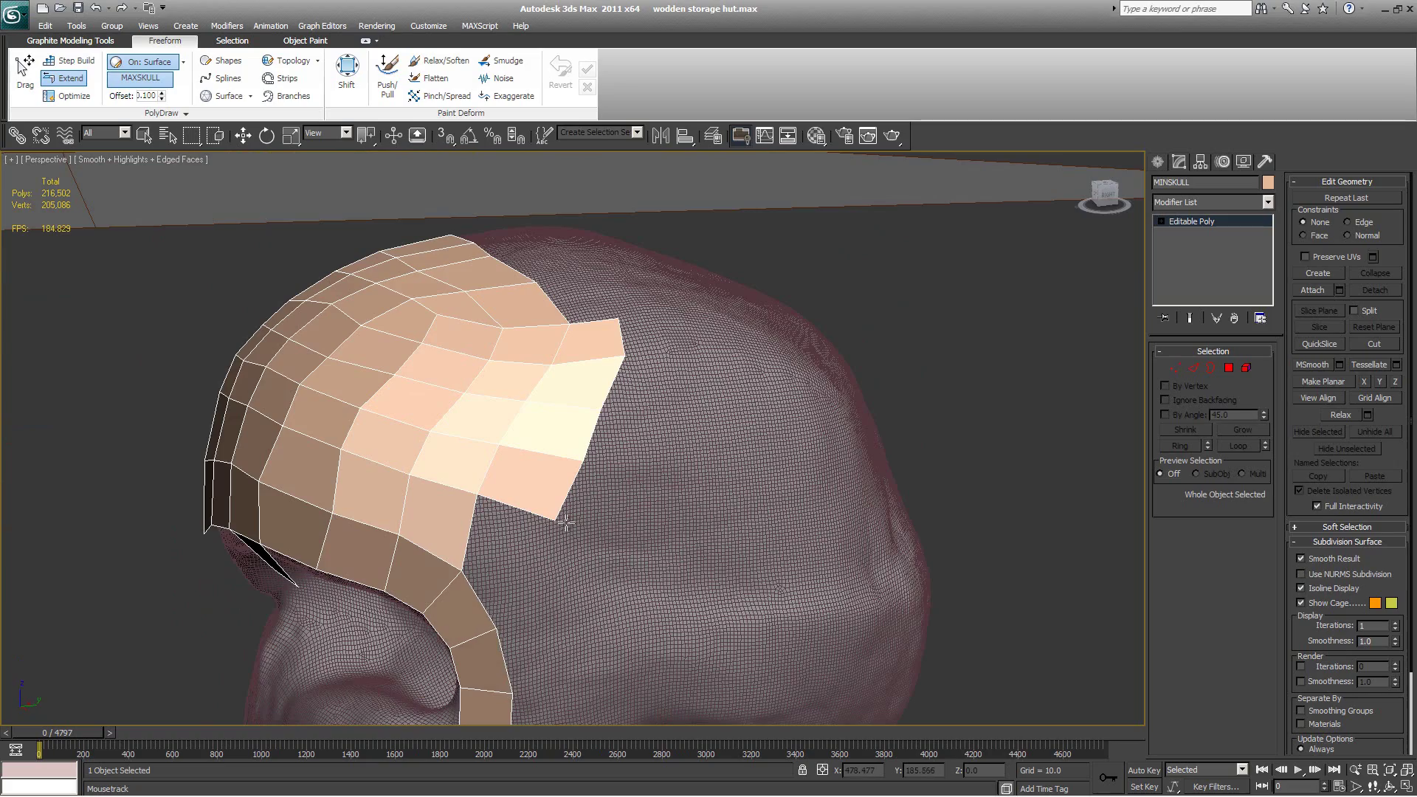
Step: Straighten the vertical edge line above the outer part of the eye socket by moving three of its vertices
alt+middle_drag(566, 523, 503, 444)
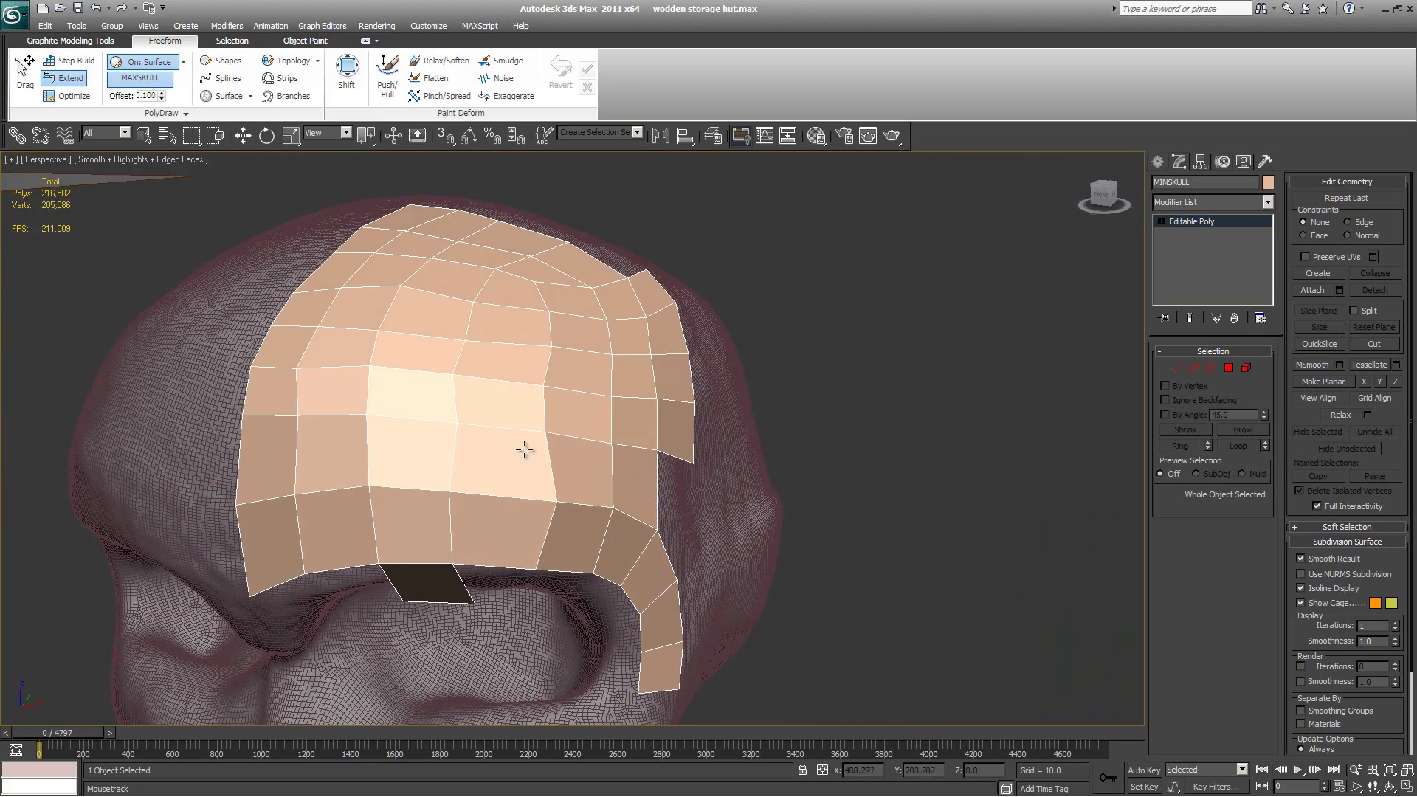
ctrl+alt+shift+drag(546, 434, 553, 428)
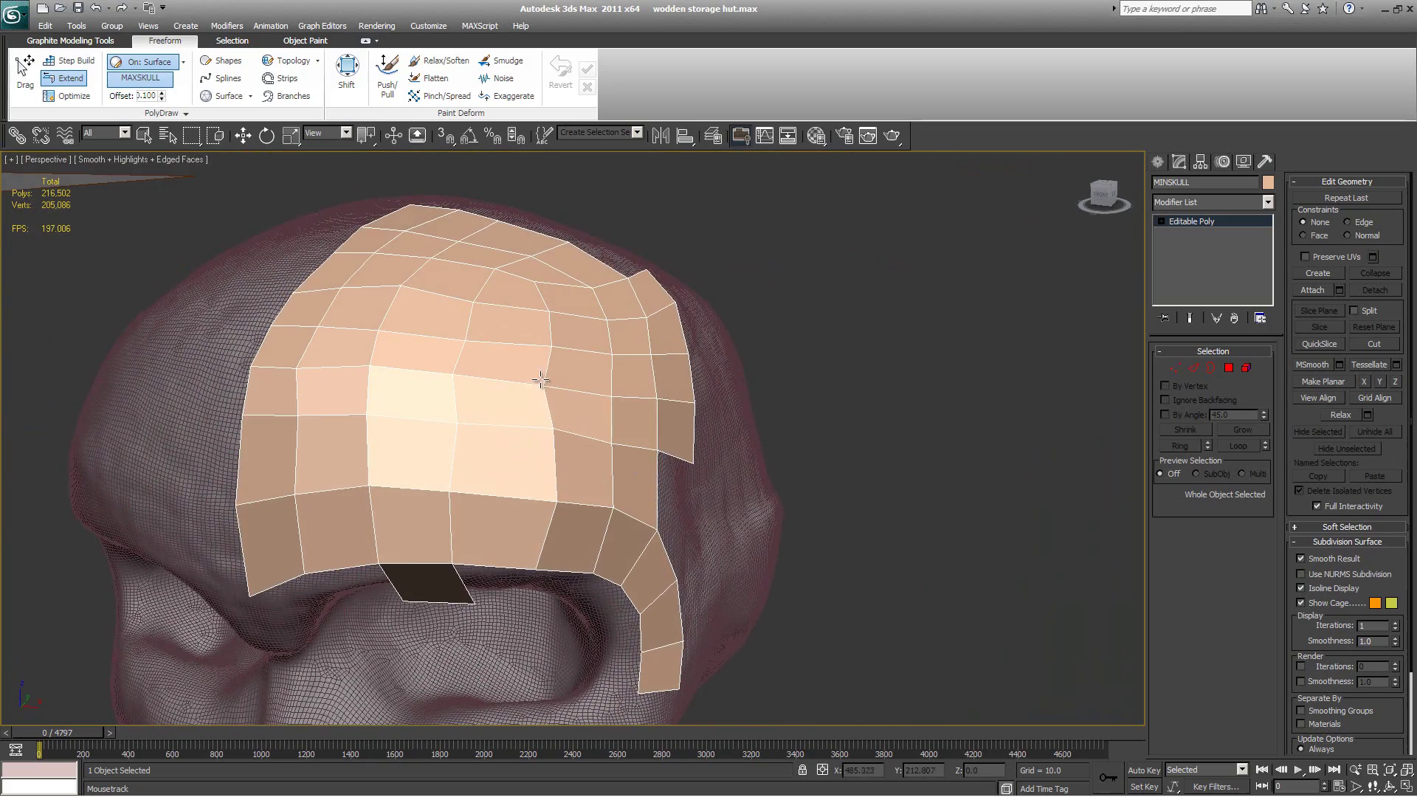
ctrl+alt+shift+drag(541, 380, 553, 383)
ctrl+alt+shift+drag(554, 501, 550, 499)
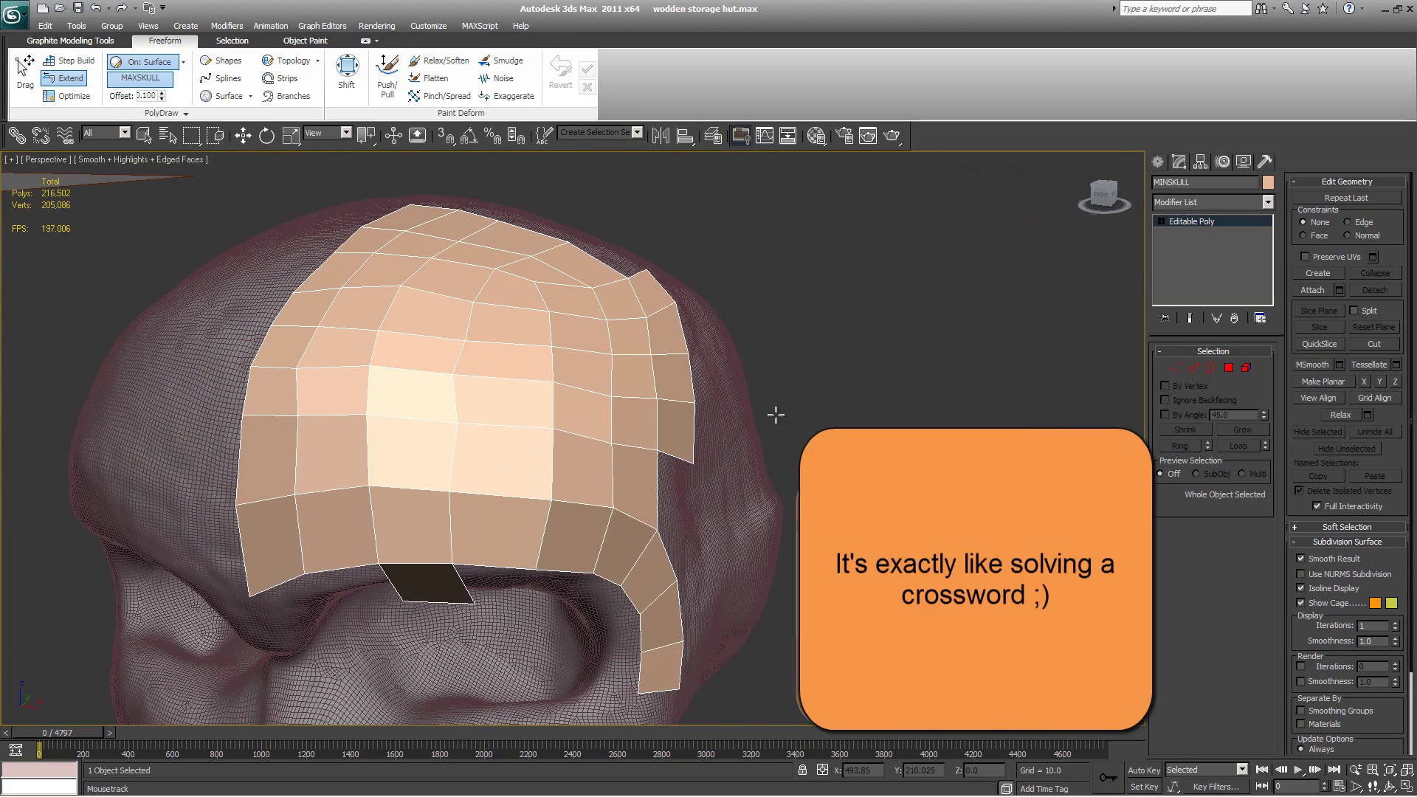
alt+middle_drag(776, 415, 743, 453)
key(alt)
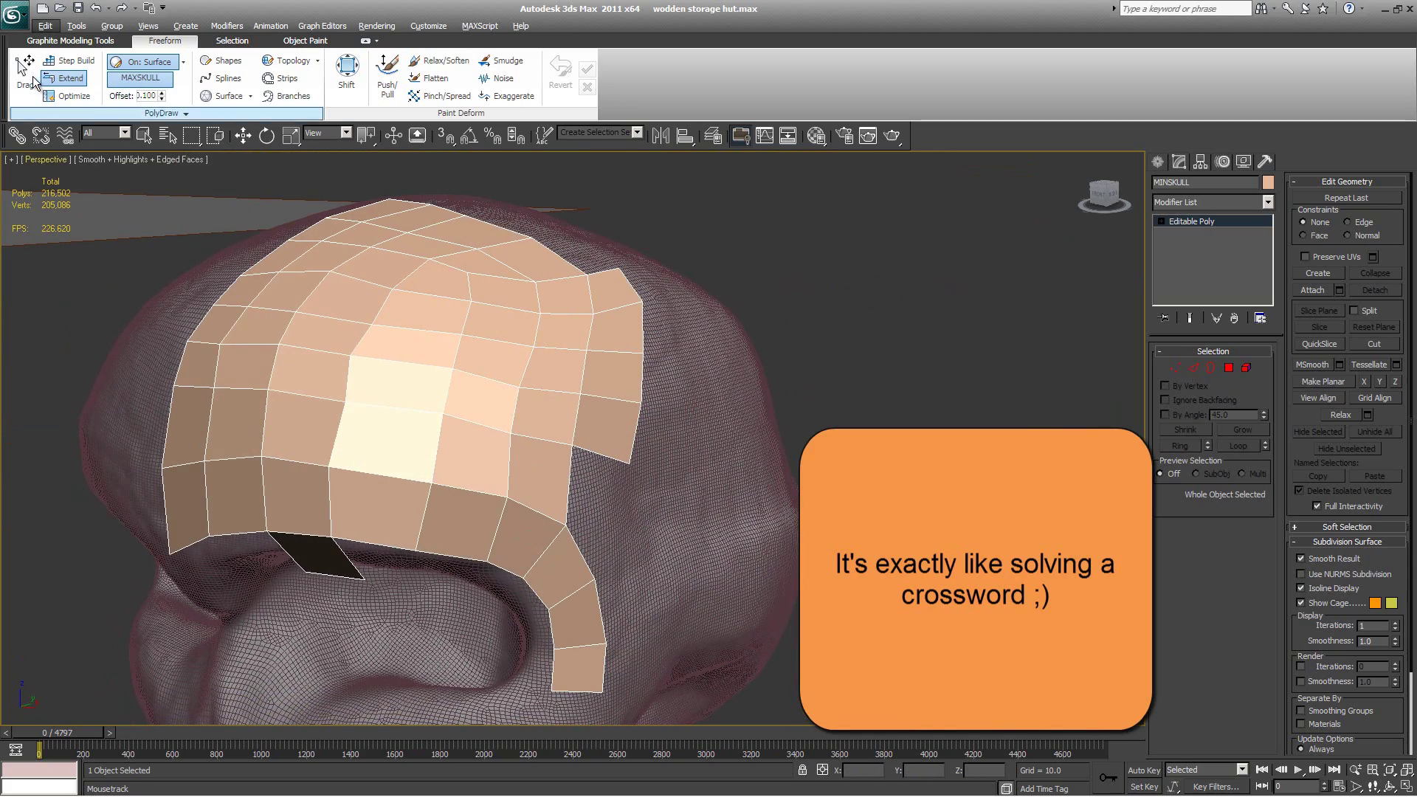
click(71, 41)
click(348, 62)
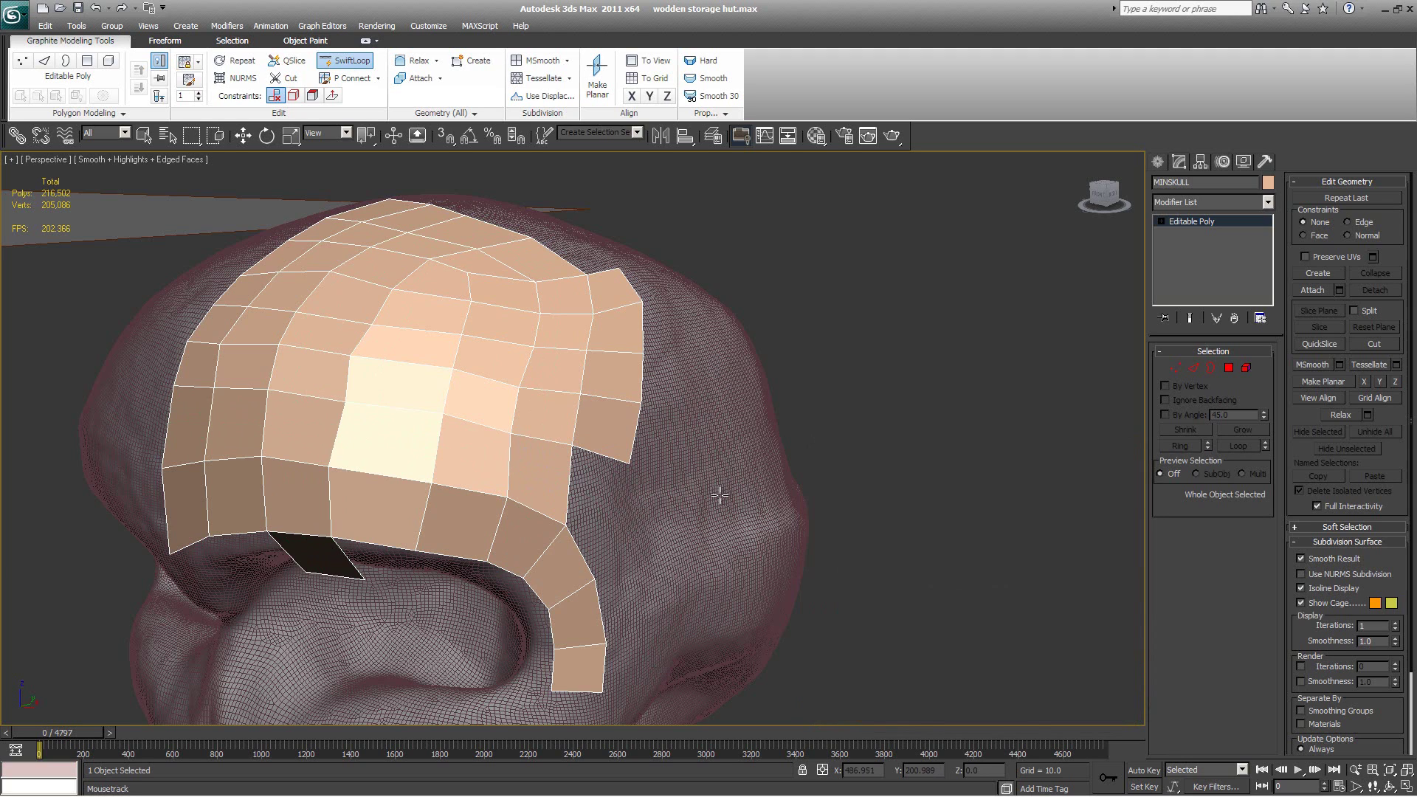
Step: Place two Step Build points behind the strip beside the eye socket and fill two quads up to the patch's lower outer corner
click(169, 41)
click(80, 61)
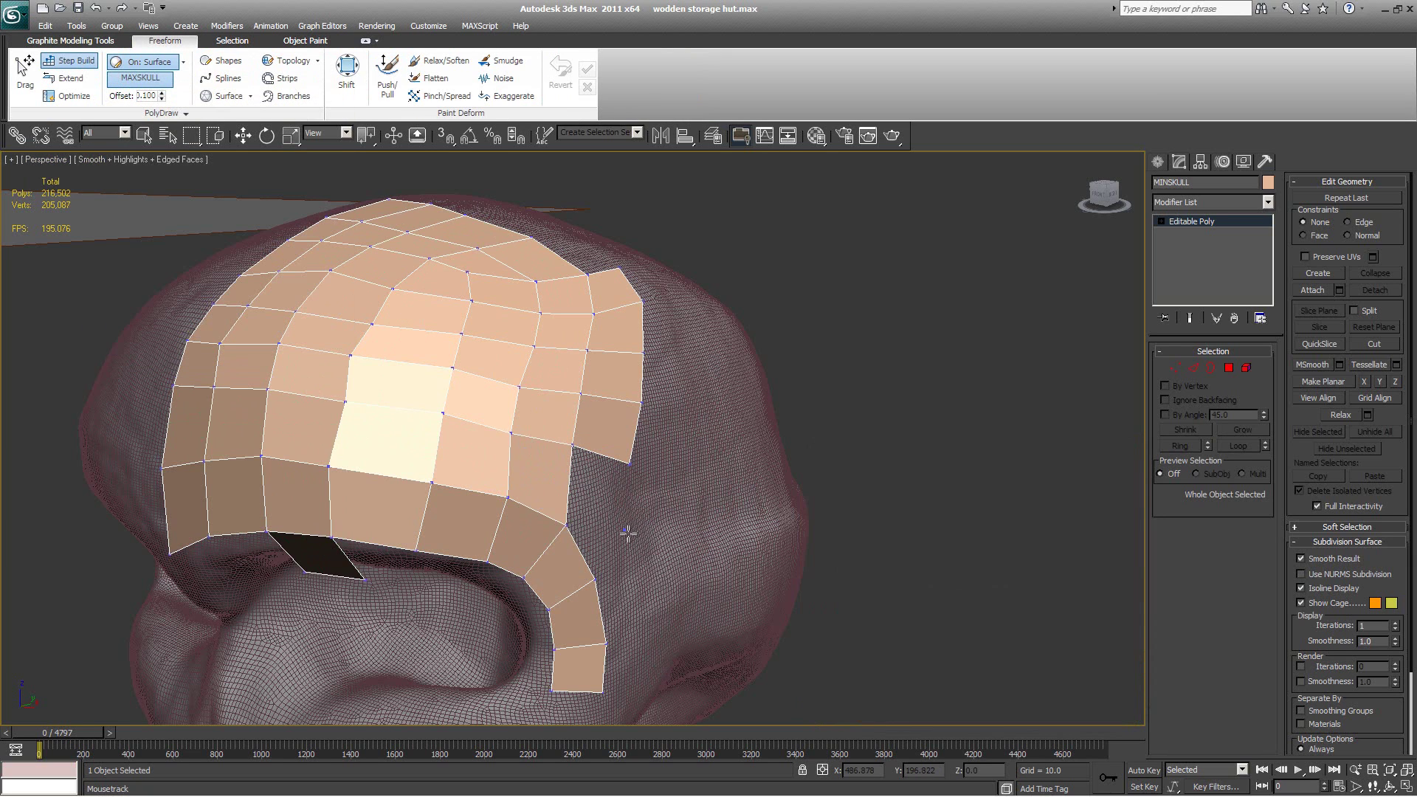
click(644, 581)
alt+middle_drag(724, 585, 671, 572)
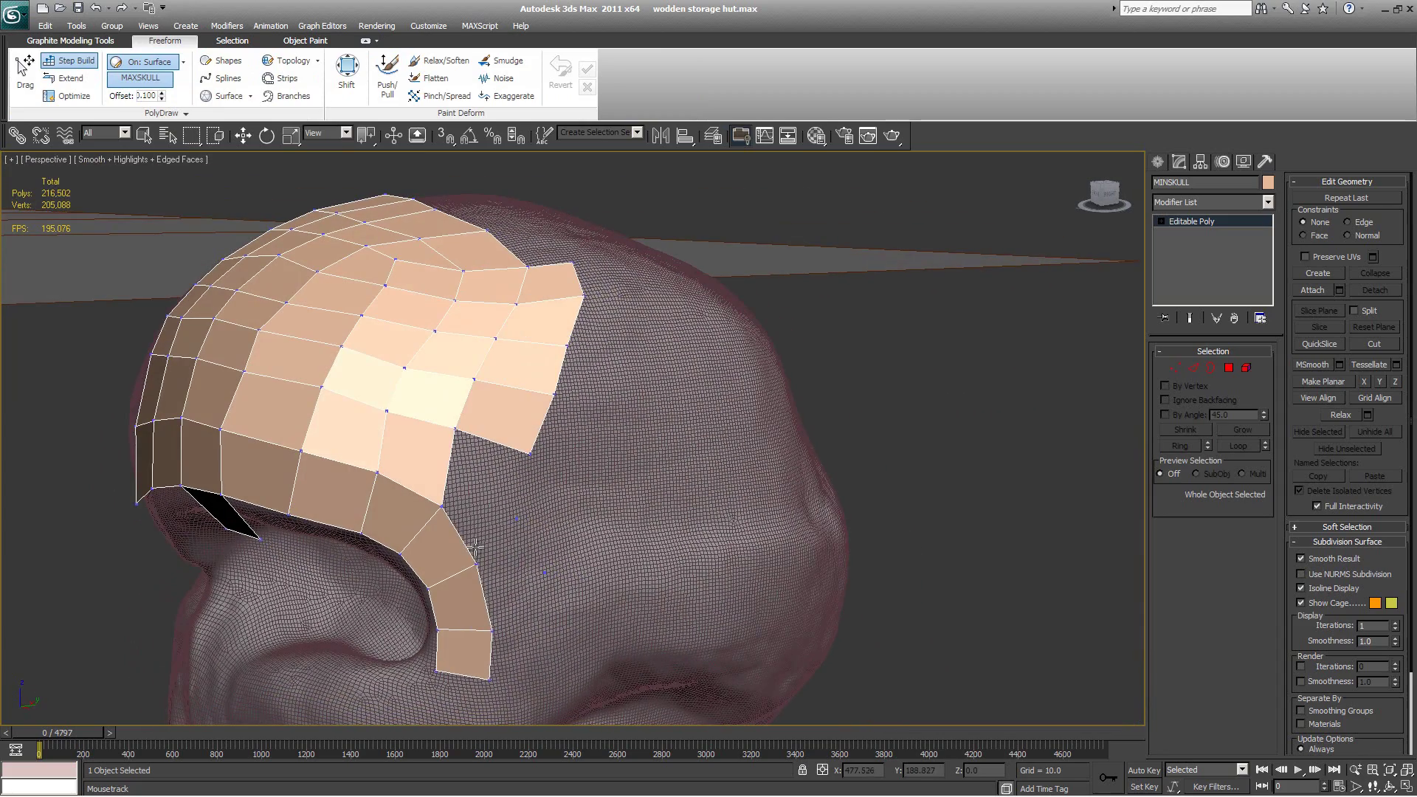
shift+click(506, 550)
shift+click(476, 476)
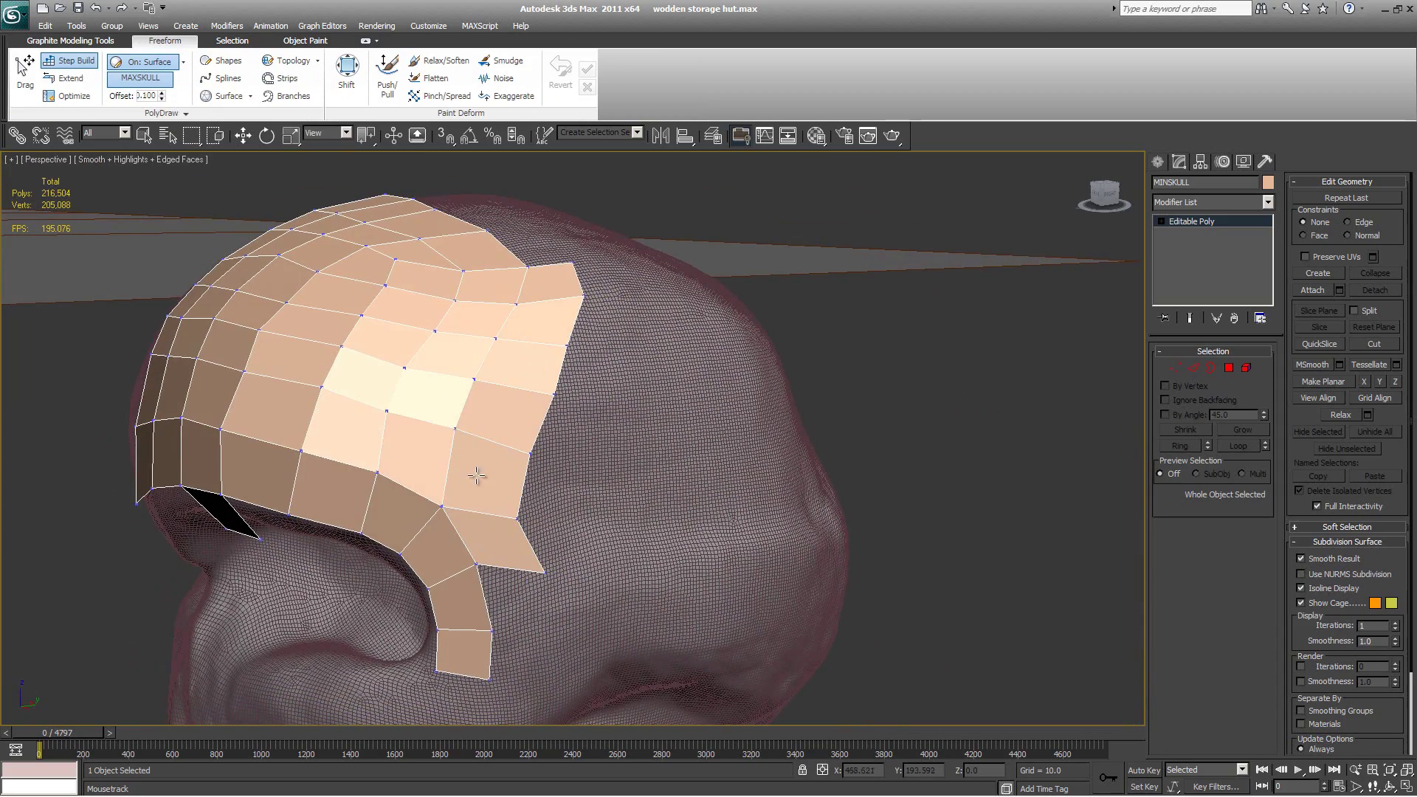
Step: Undo the two temple quads and try a single quad spanning the gap between the strip and the patch's outer corner
key(ctrl+z)
key(ctrl+z)
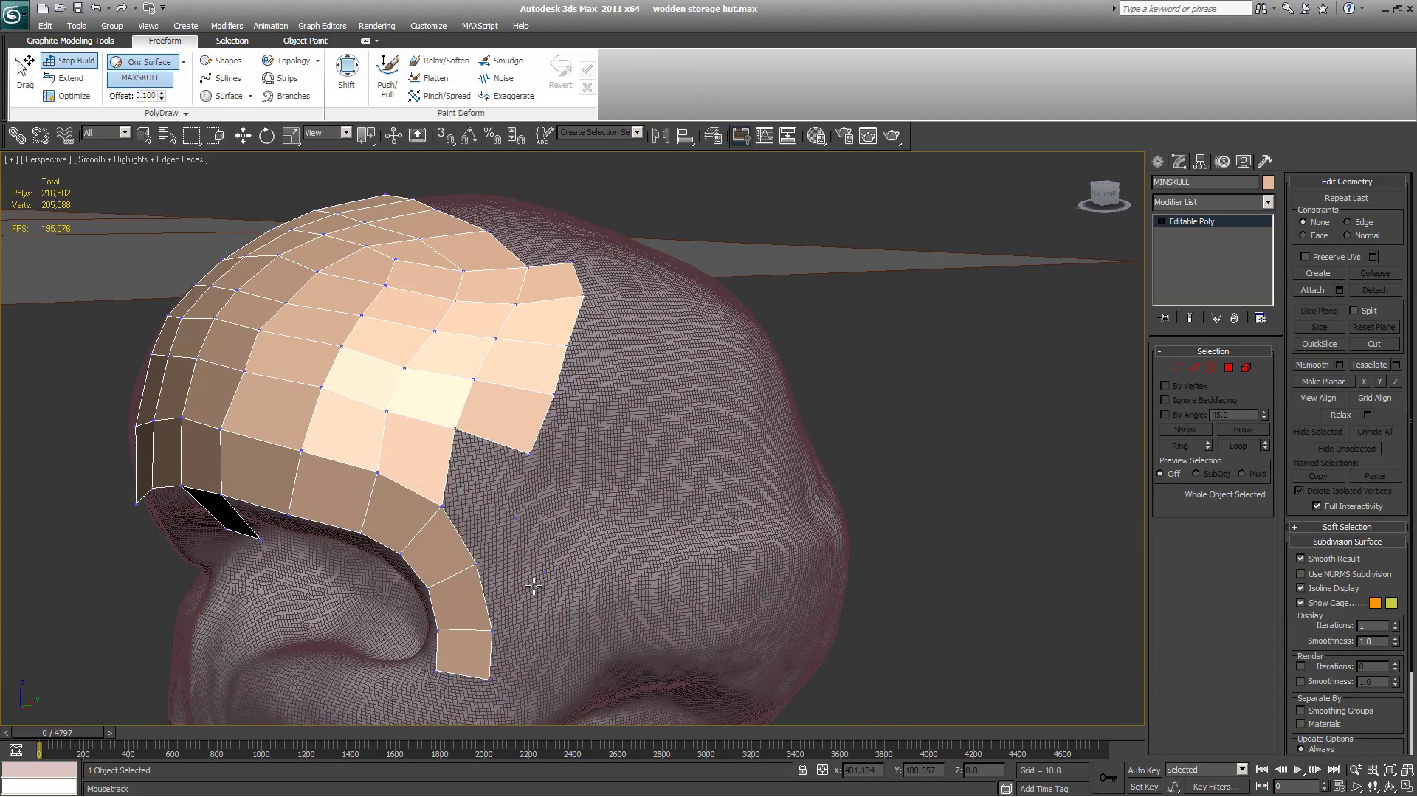
shift+click(461, 532)
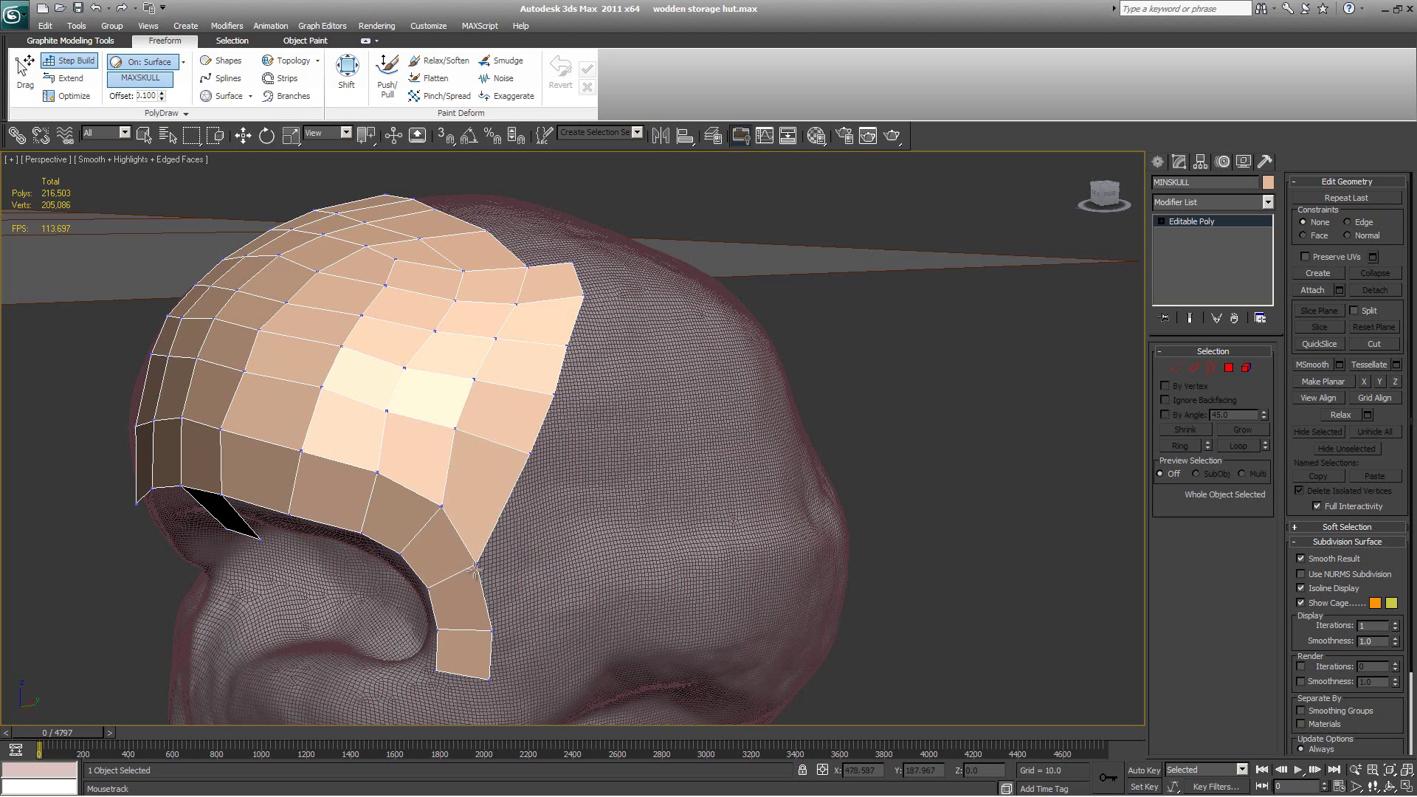
Step: Replace the spanning quad with two Step Build quads, one beside the eye-socket strip and one closing the gap above it
ctrl+shift+click(508, 489)
shift+click(493, 523)
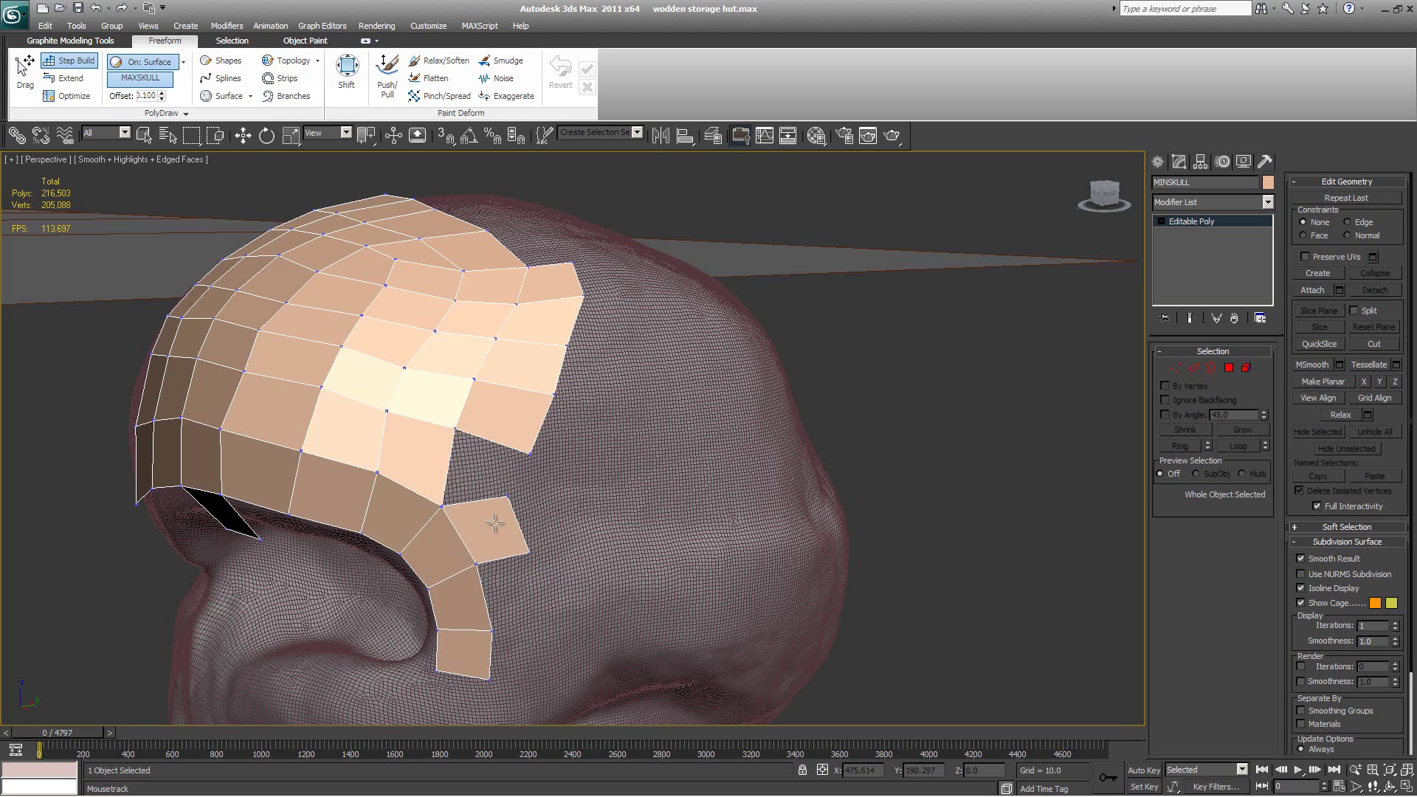
shift+click(488, 461)
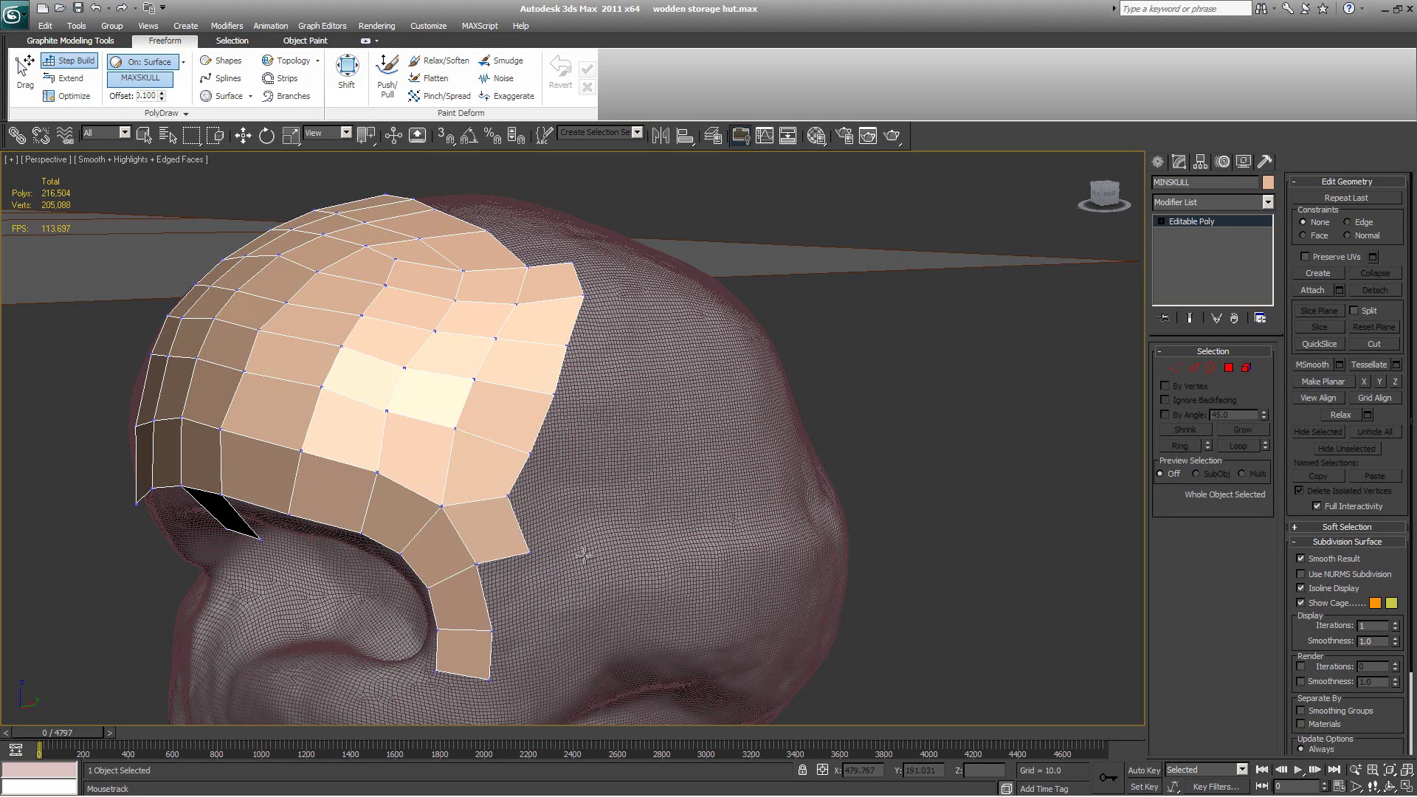
Step: Examine the low-poly half-skull mesh from the front and side, around the eye socket, cheek and forehead
alt+middle_drag(793, 513, 464, 484)
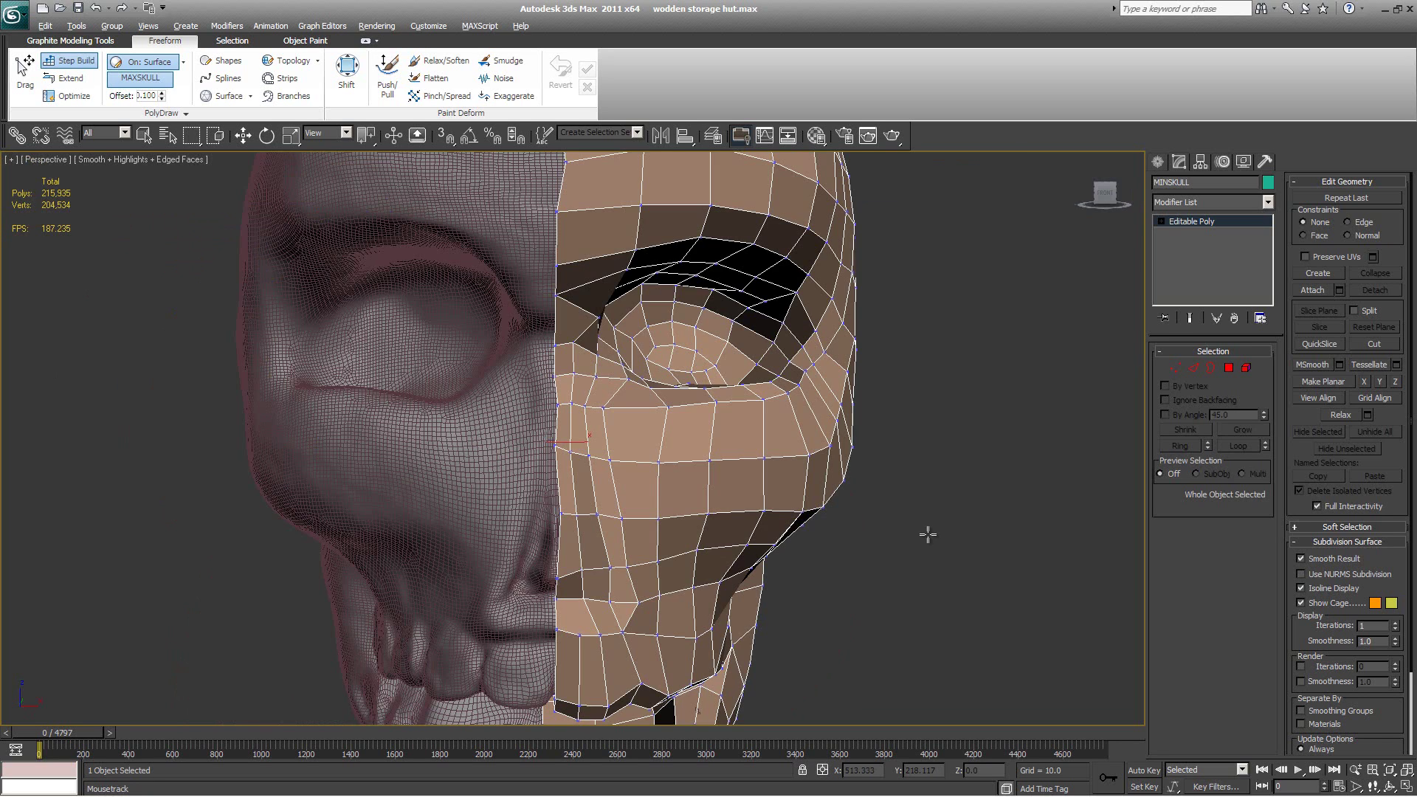
scroll(936, 478, down, 4)
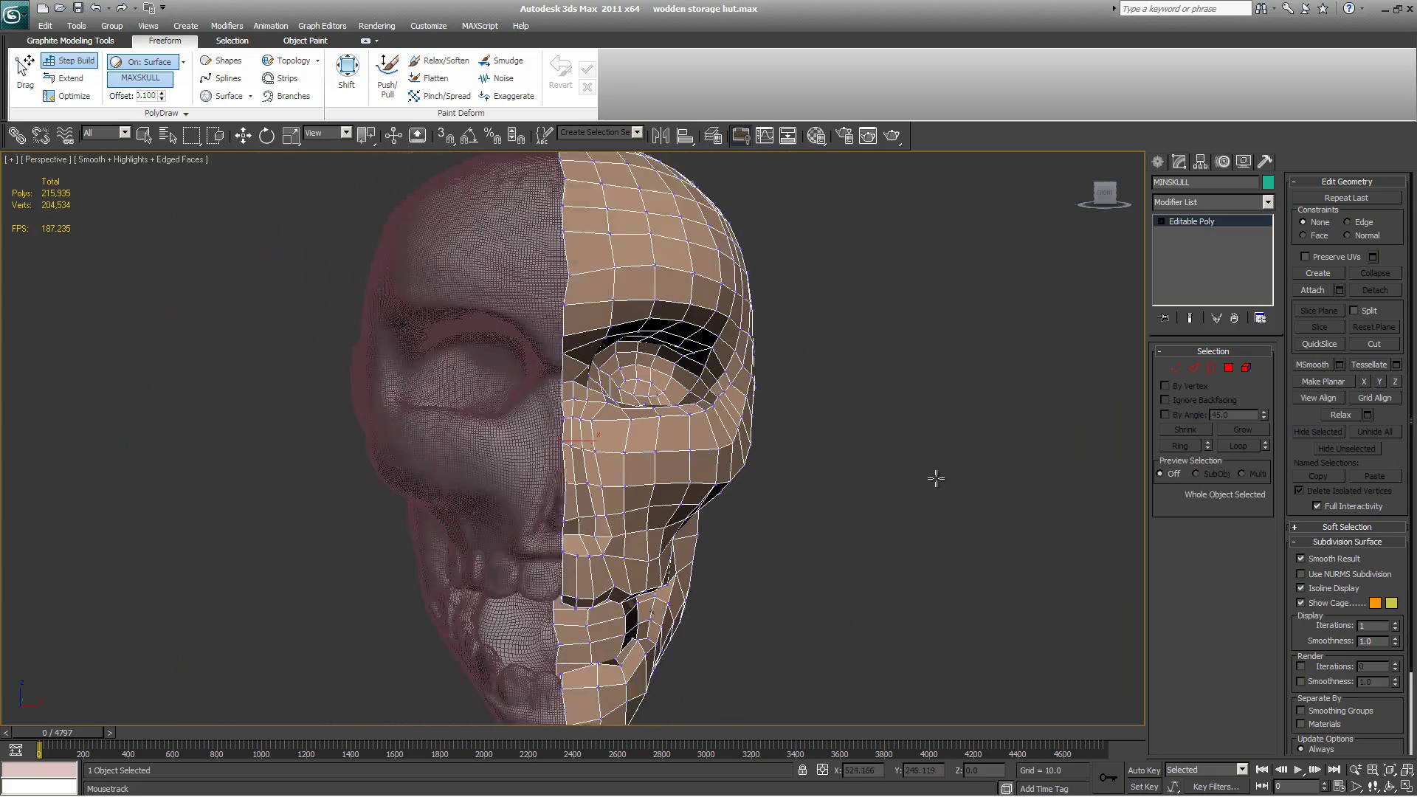
alt+middle_drag(937, 481, 325, 499)
scroll(874, 440, up, 6)
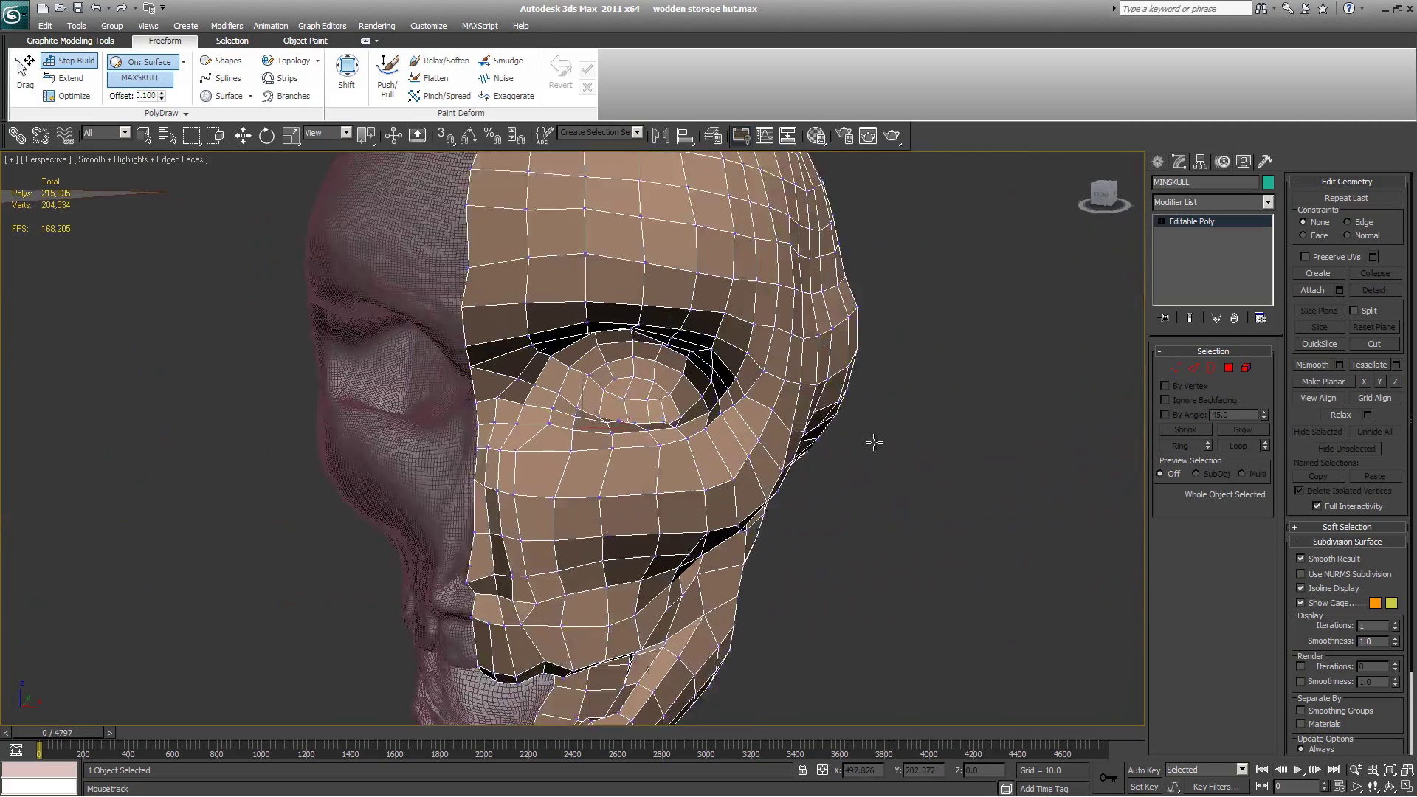
scroll(917, 500, down, 3)
alt+middle_drag(898, 547, 896, 525)
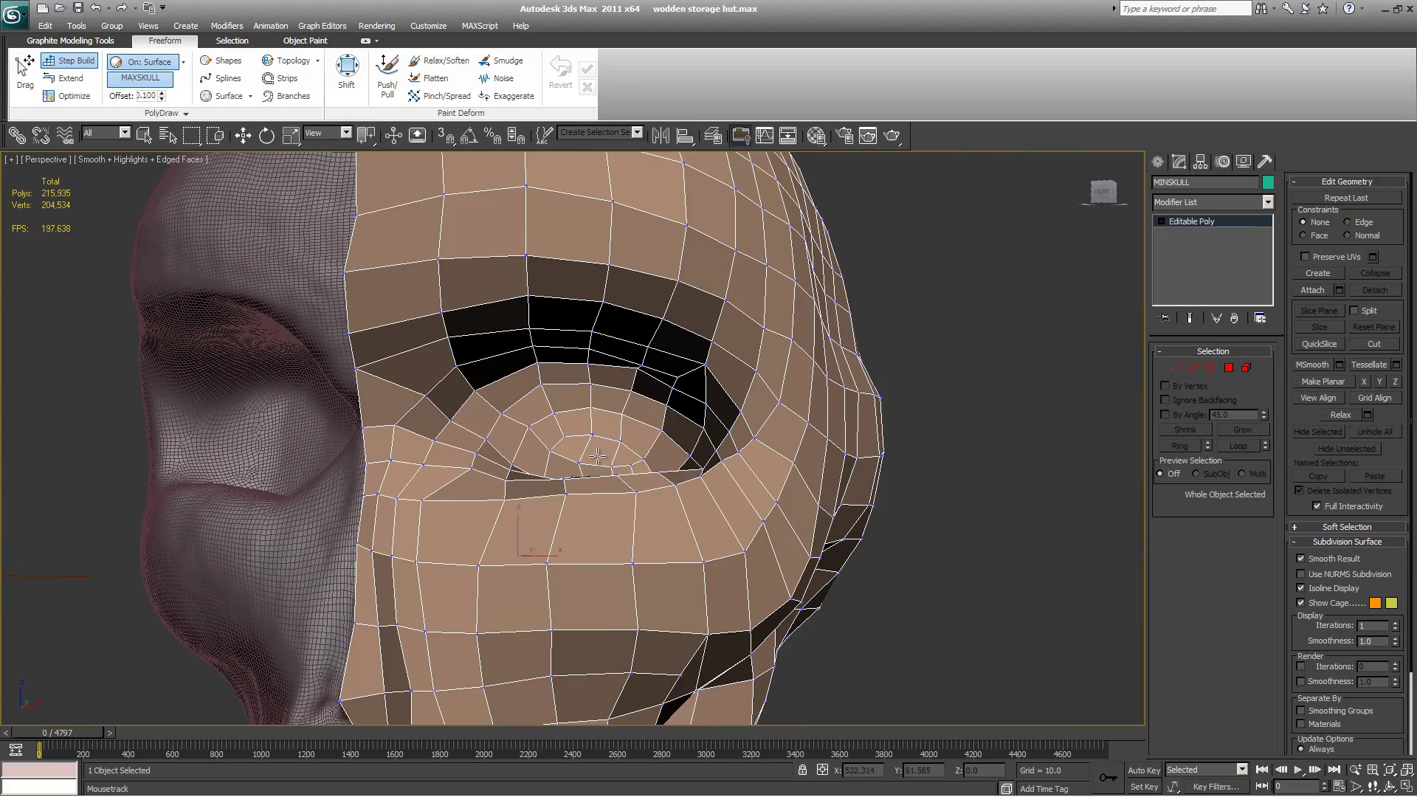
alt+middle_drag(597, 456, 602, 578)
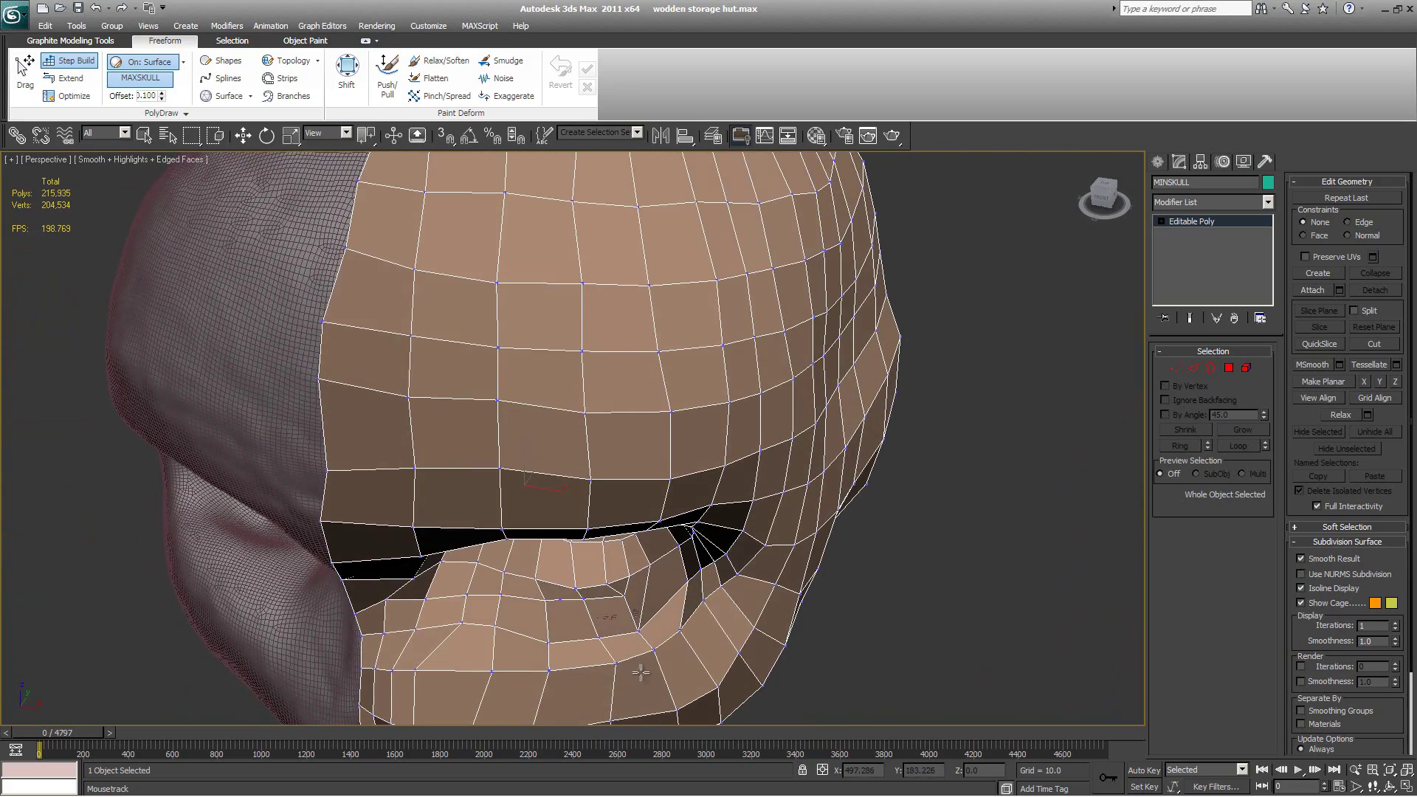
Step: Straighten the diagonal edge nearest the centre line below the nose by connecting two vertices above the teeth and removing the old edge
alt+middle_drag(657, 636, 524, 245)
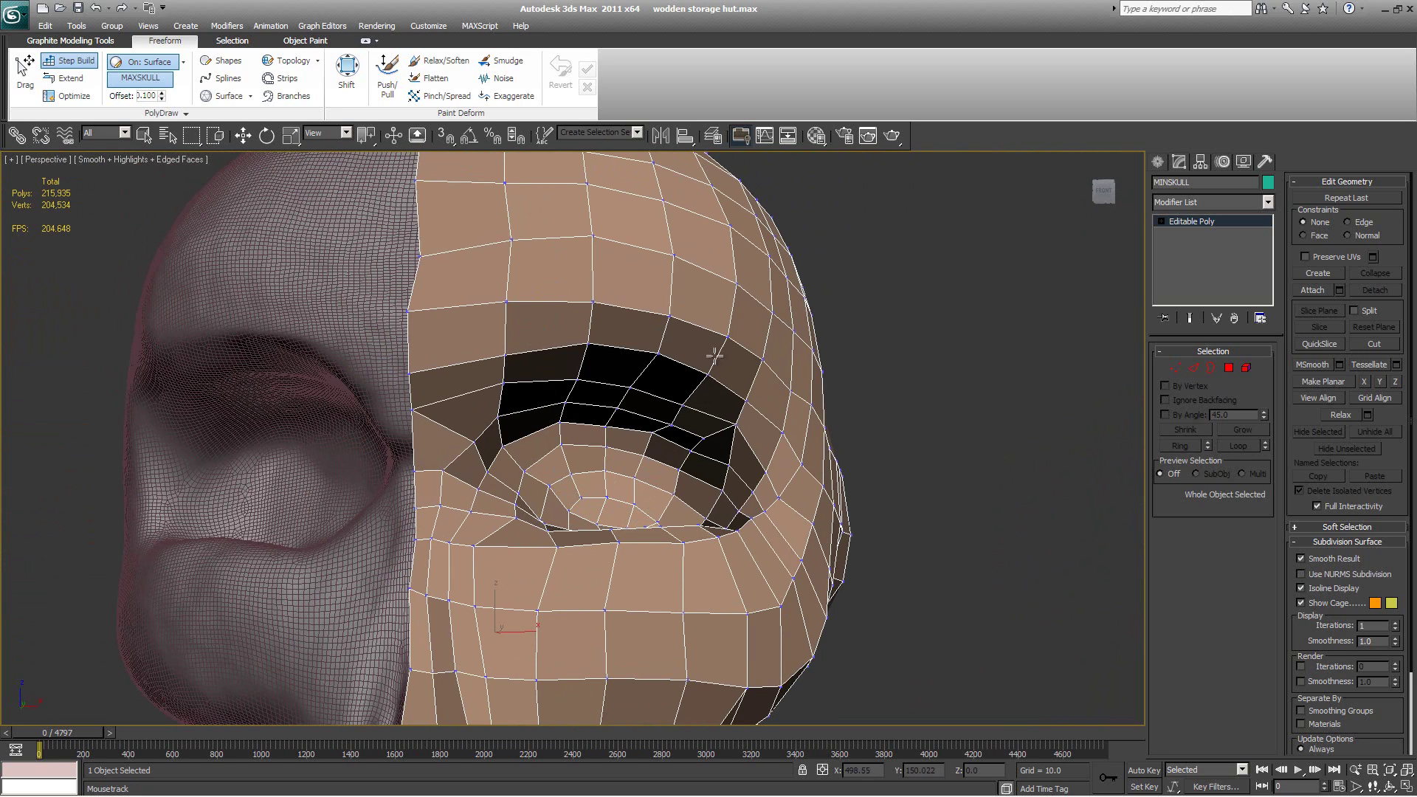
alt+middle_drag(749, 271, 543, 434)
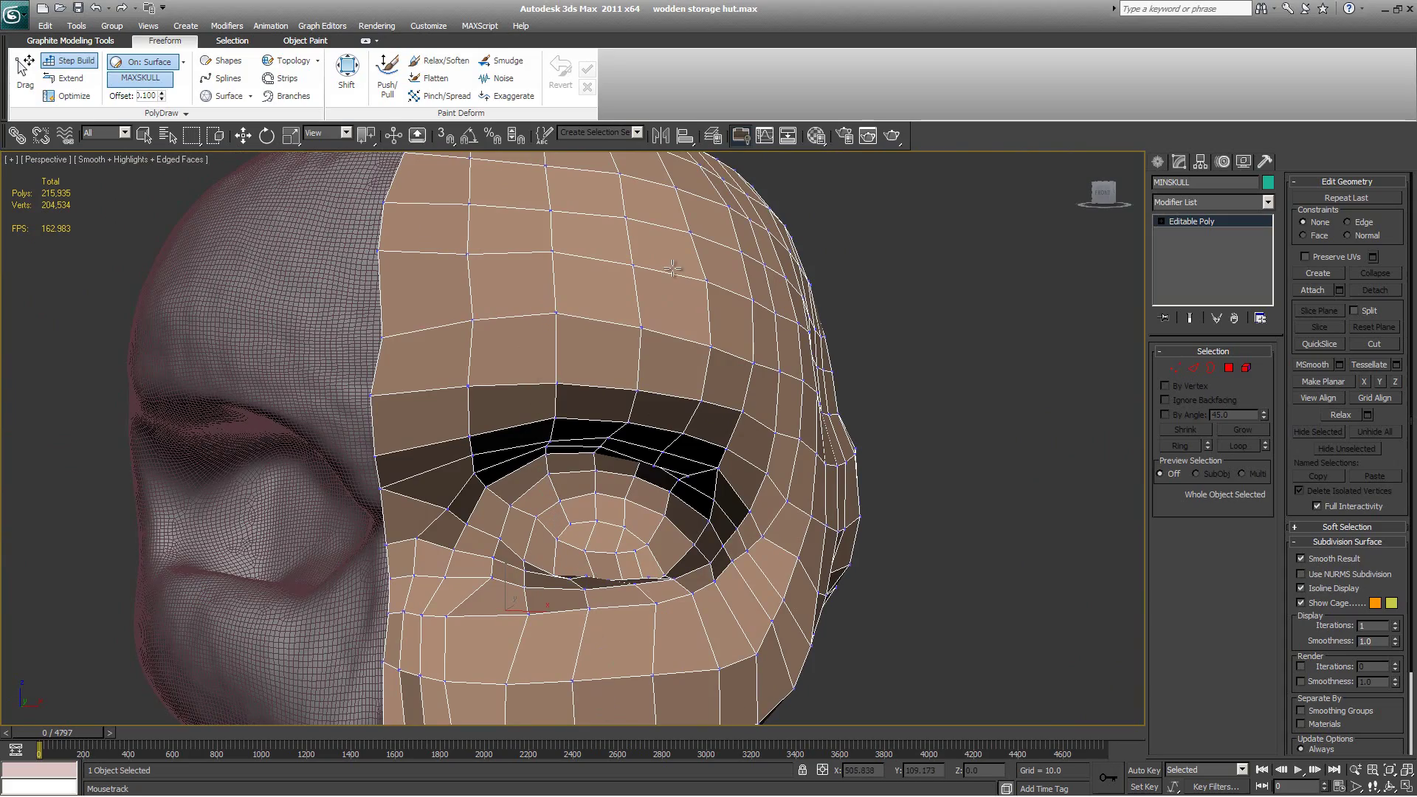
alt+middle_drag(674, 268, 484, 404)
alt+middle_drag(523, 567, 629, 411)
alt+middle_drag(653, 491, 581, 488)
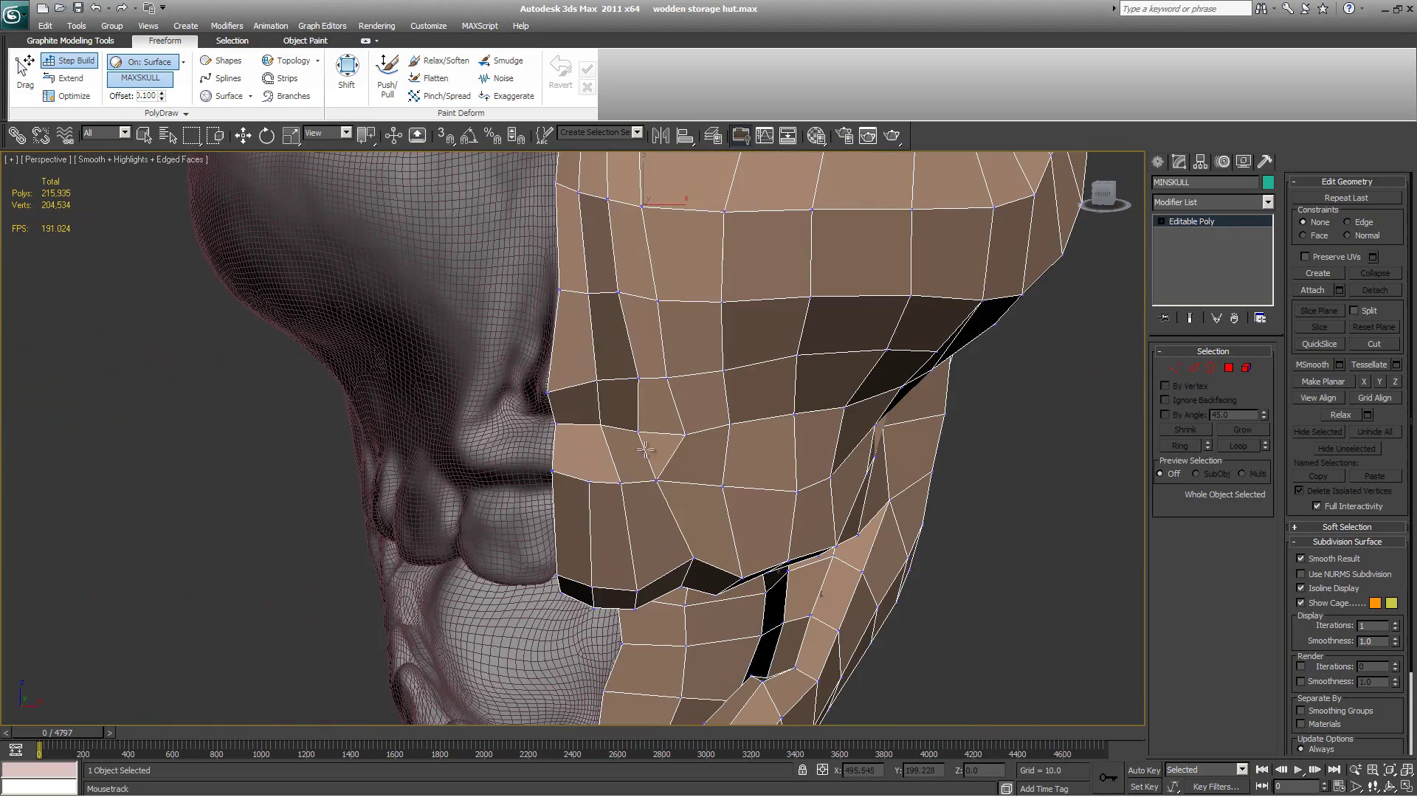
middle_drag(672, 453, 626, 570)
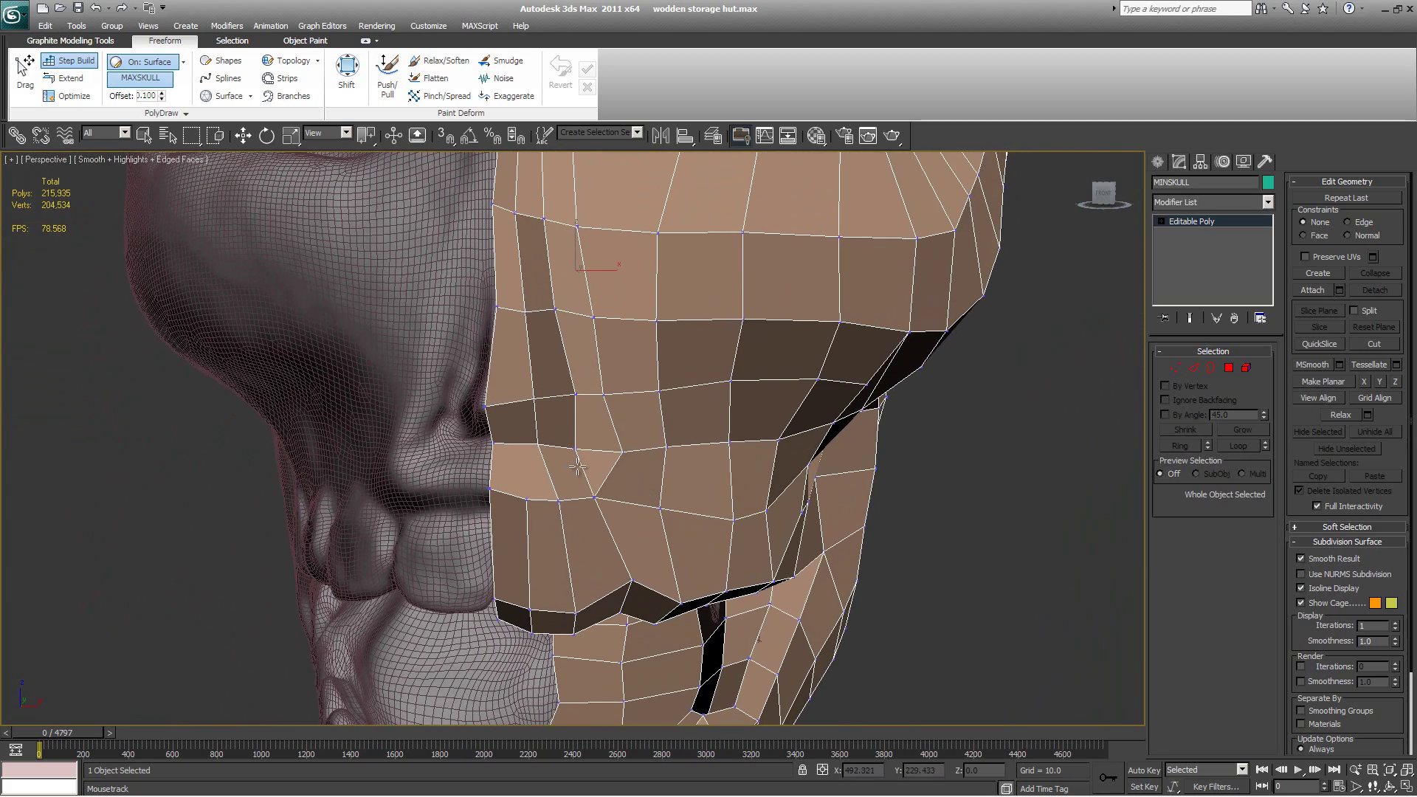
click(70, 61)
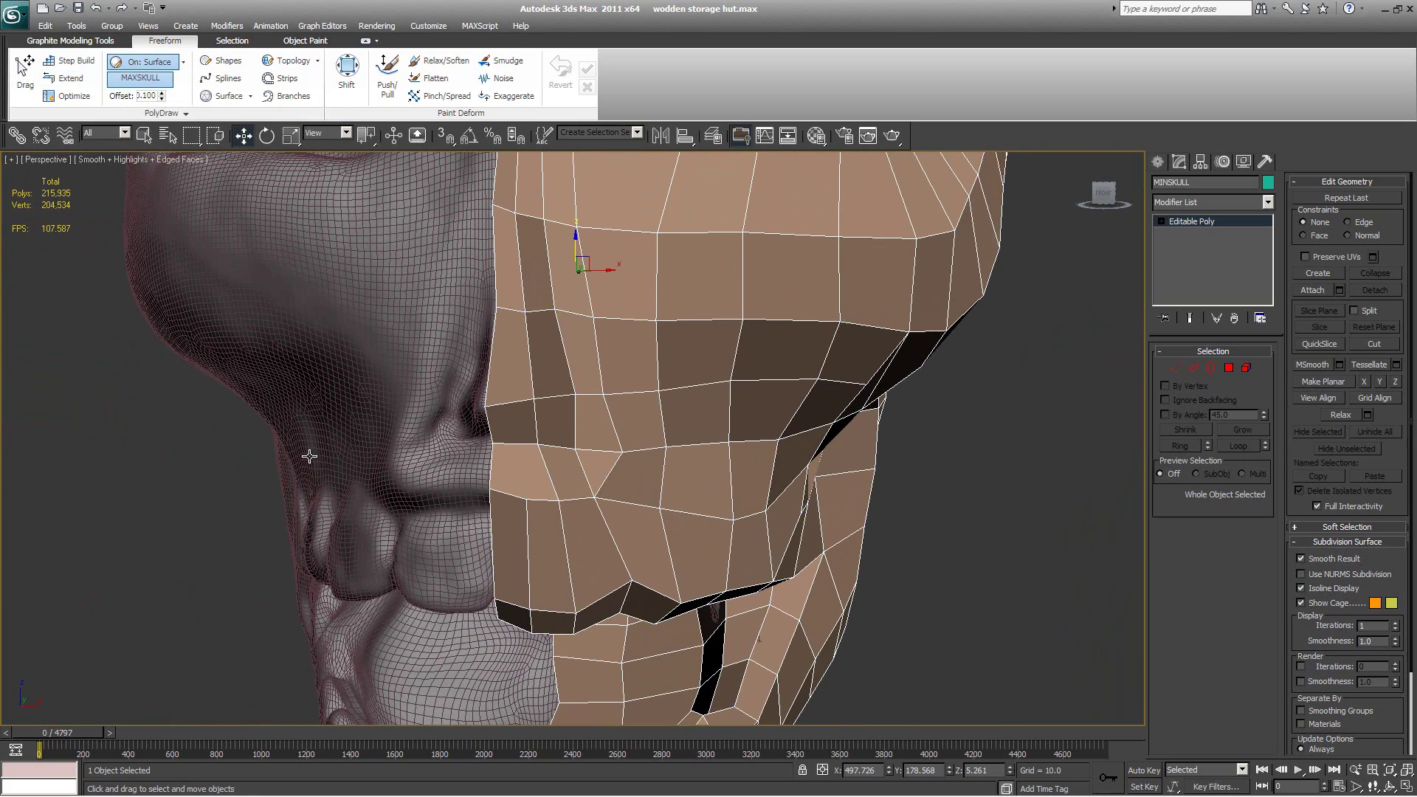
key(1)
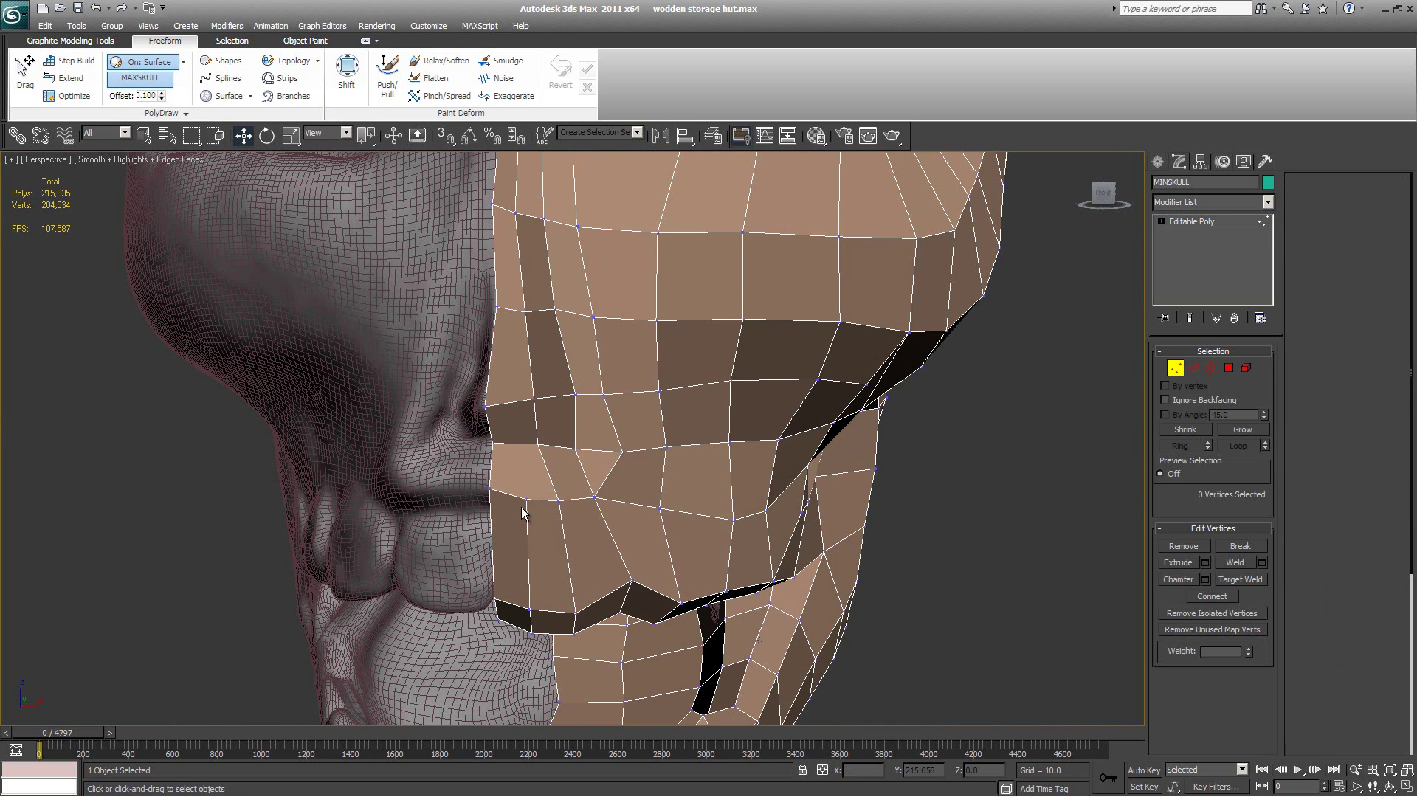
click(528, 496)
ctrl+click(539, 441)
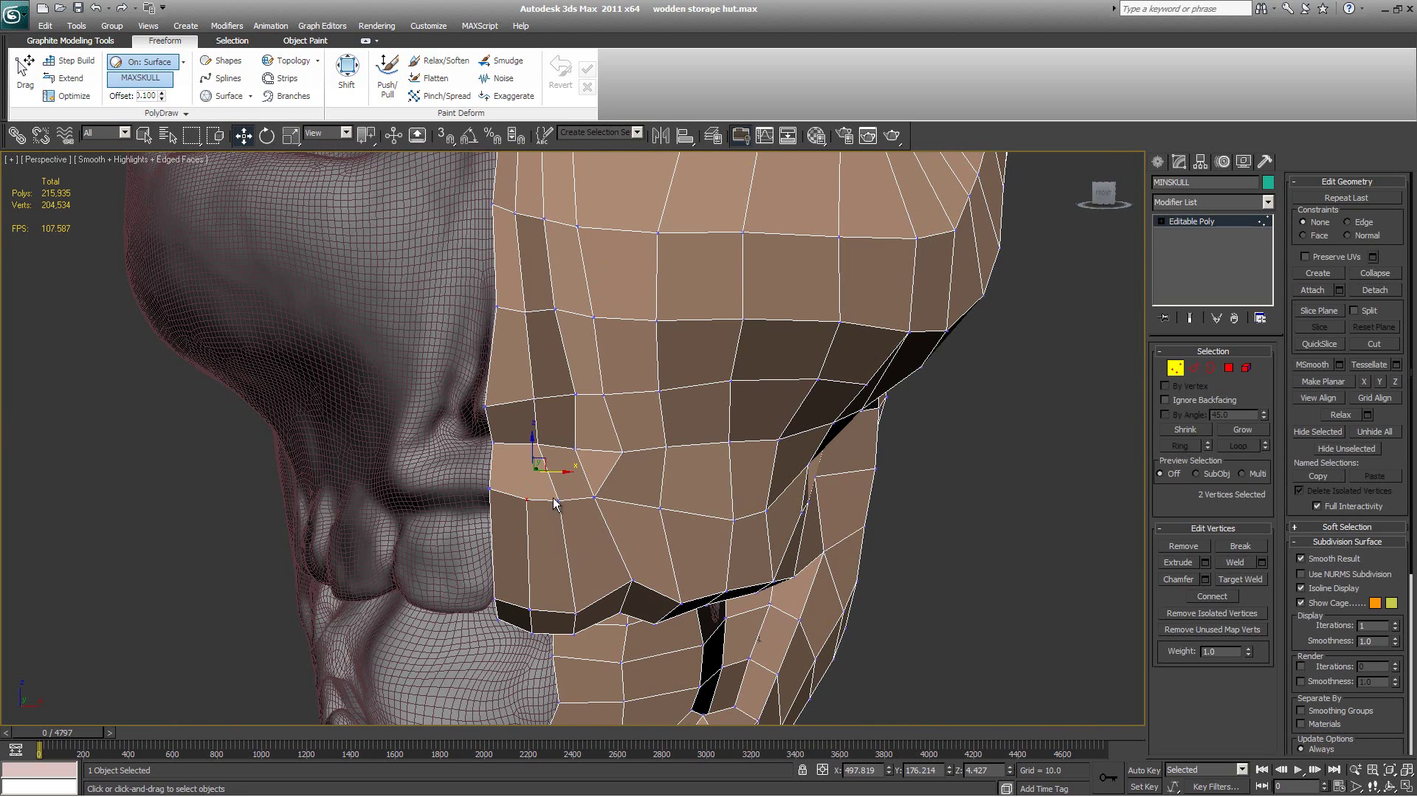
right_click(548, 447)
click(537, 552)
key(2)
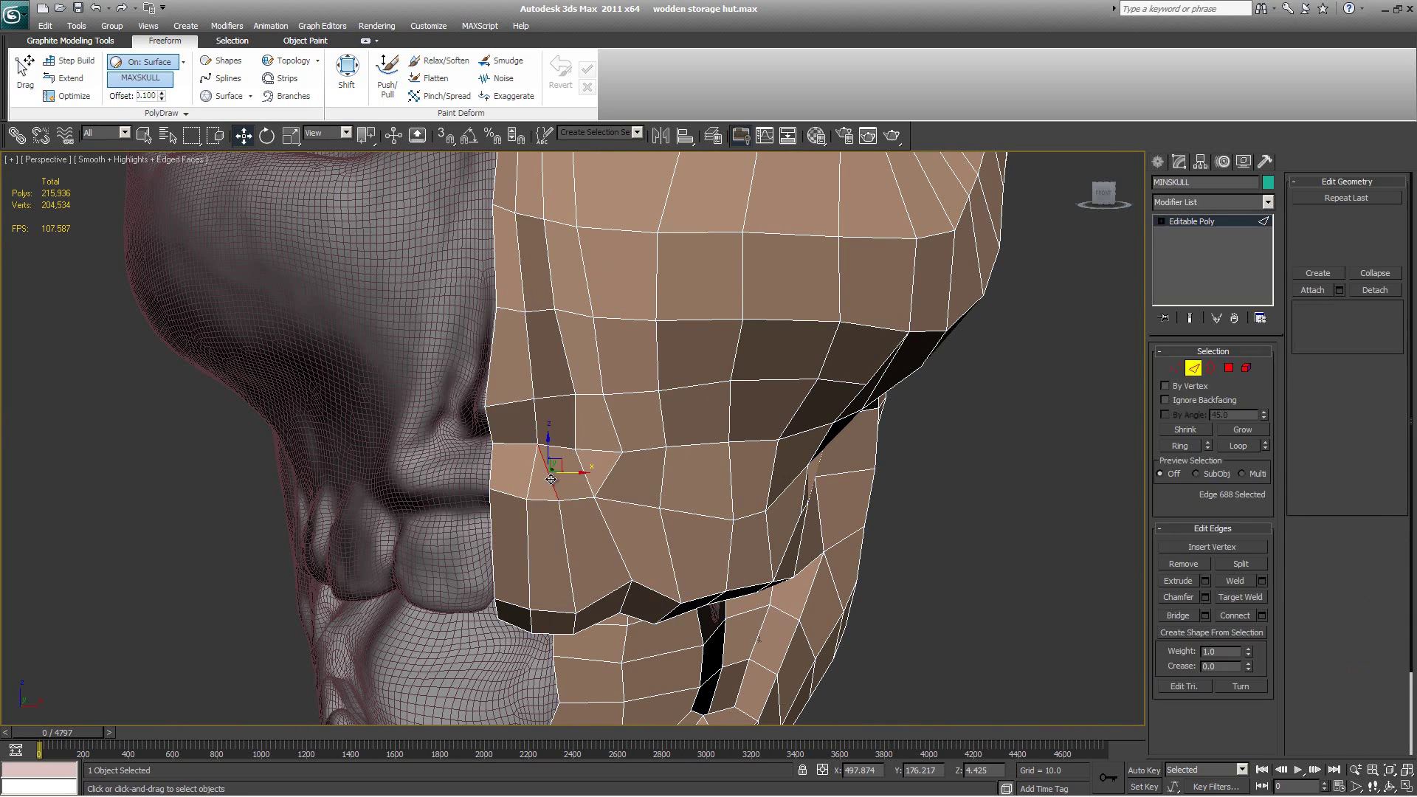
right_click(565, 480)
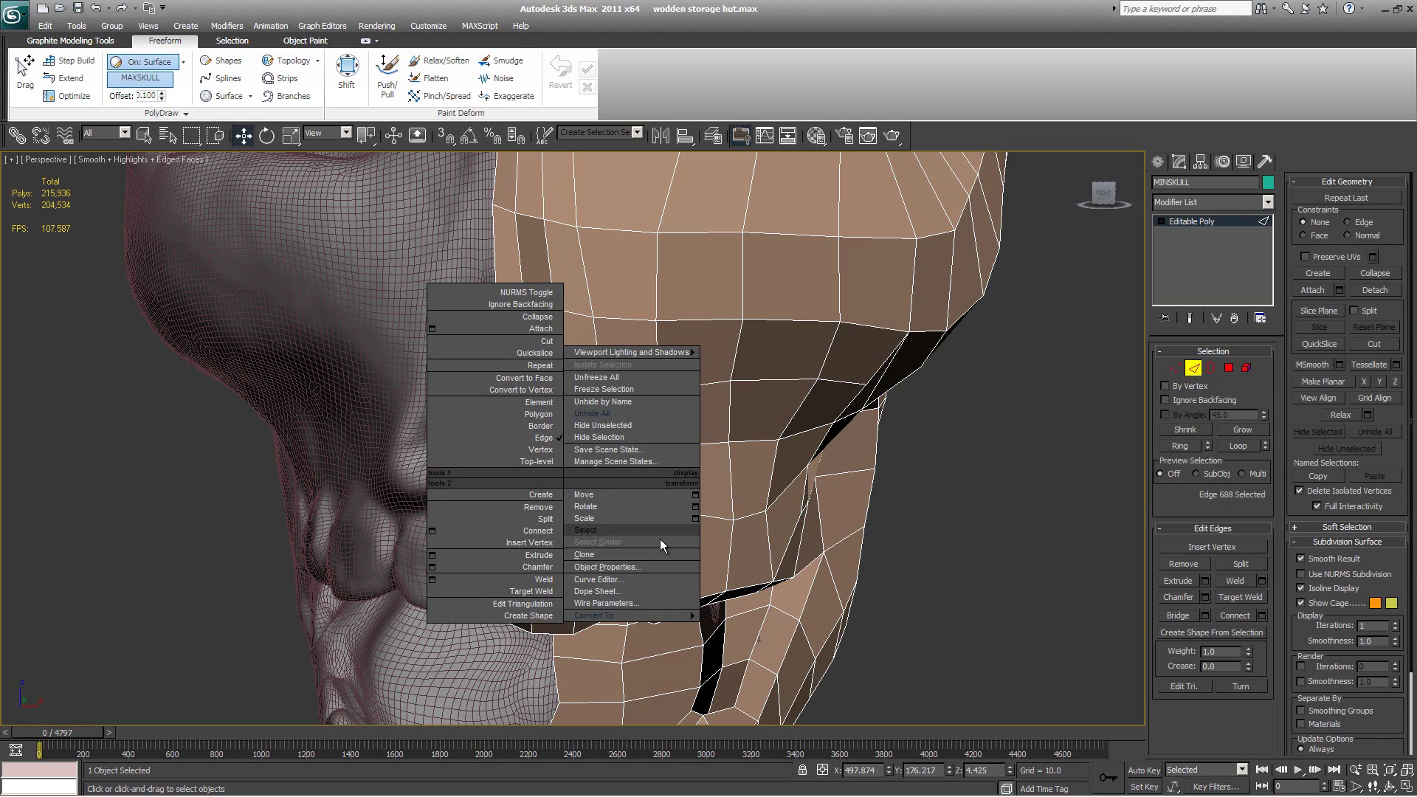
click(538, 508)
Step: Reroute the adjacent diagonal edge above the upper teeth by connecting its neighbouring vertex pair and removing the slanted edge
key(1)
ctrl+click(574, 449)
right_click(632, 477)
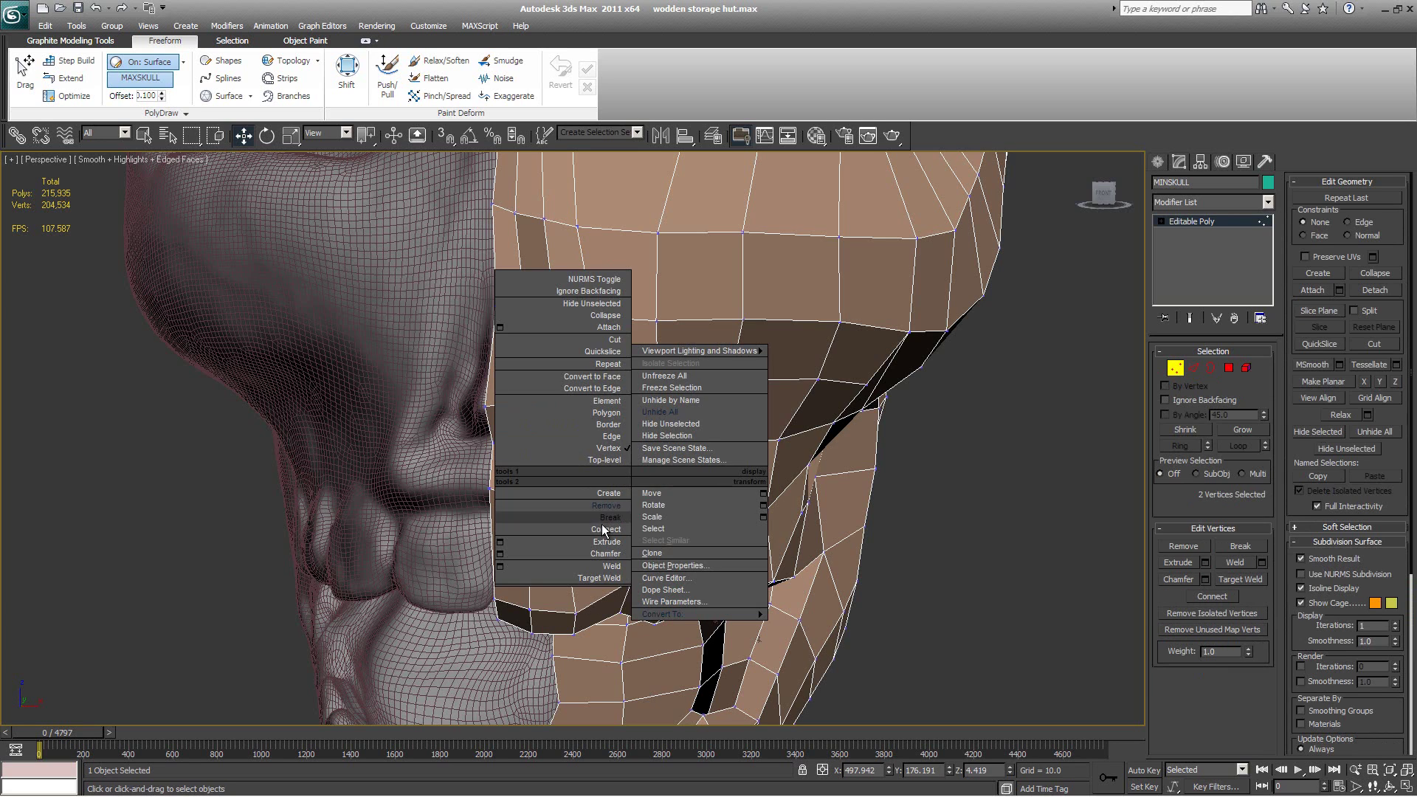
click(600, 529)
key(2)
click(582, 467)
right_click(581, 466)
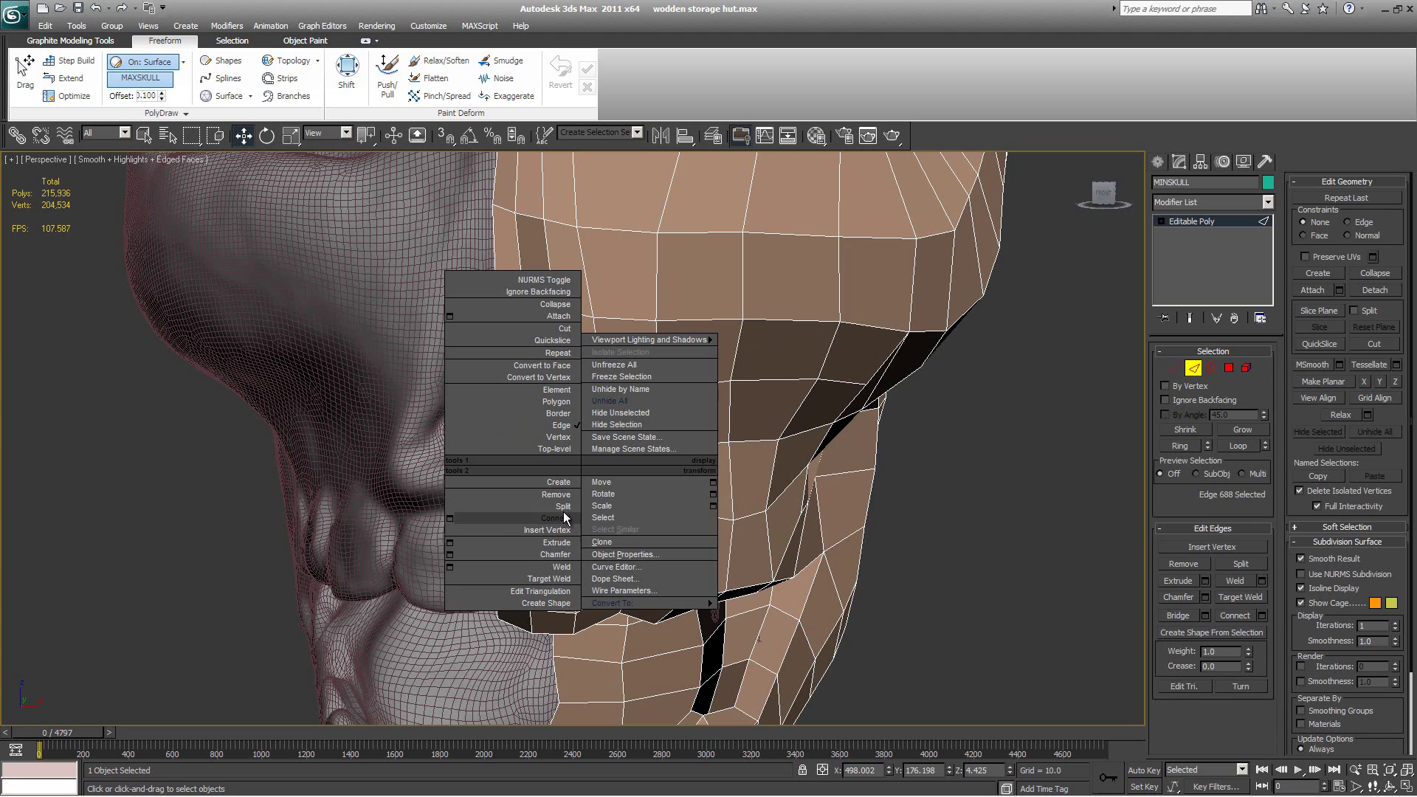
click(556, 494)
Step: Reposition the vertices around the rerouted edges with Step Build to even out the quads above the teeth, and leave vertex editing
key(1)
click(595, 497)
click(73, 63)
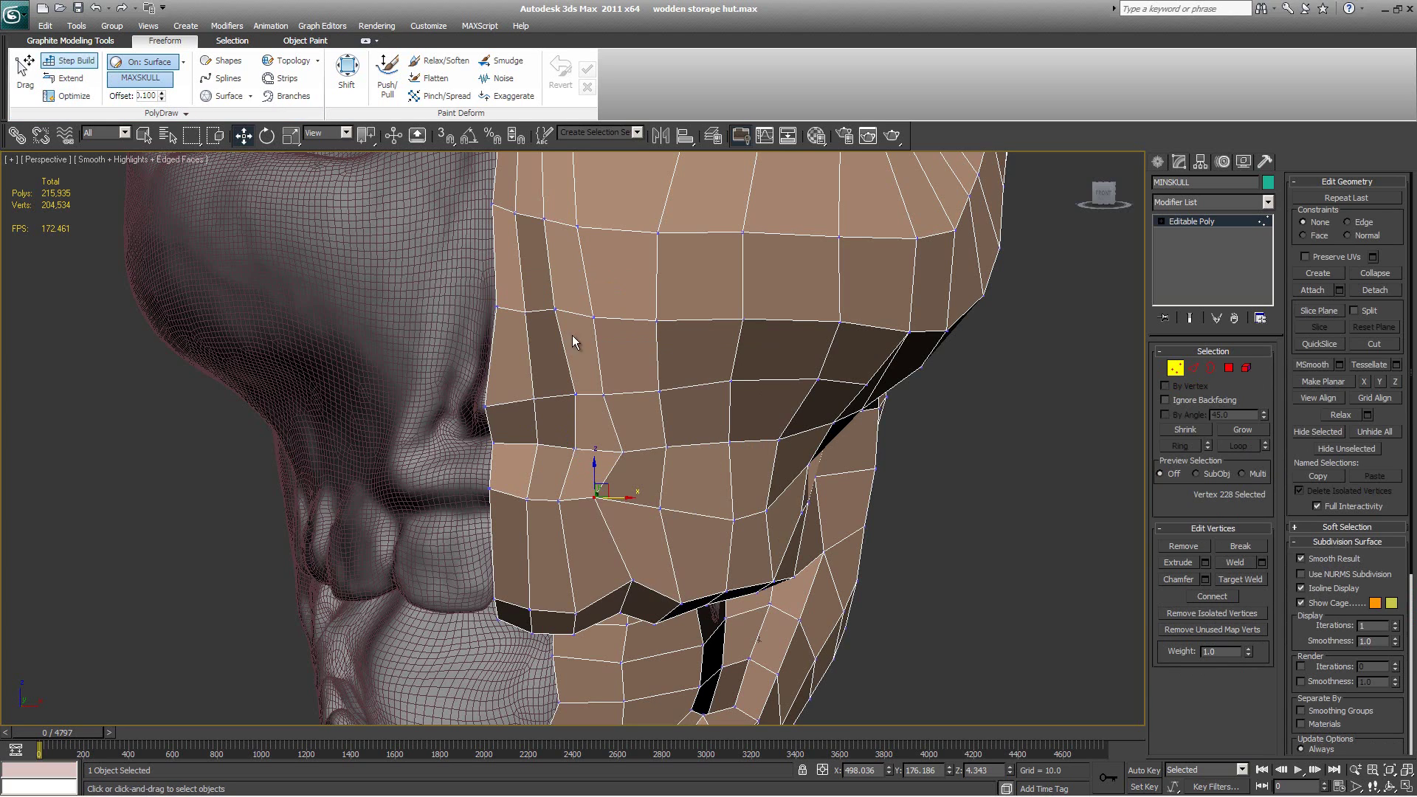
drag(595, 496, 617, 503)
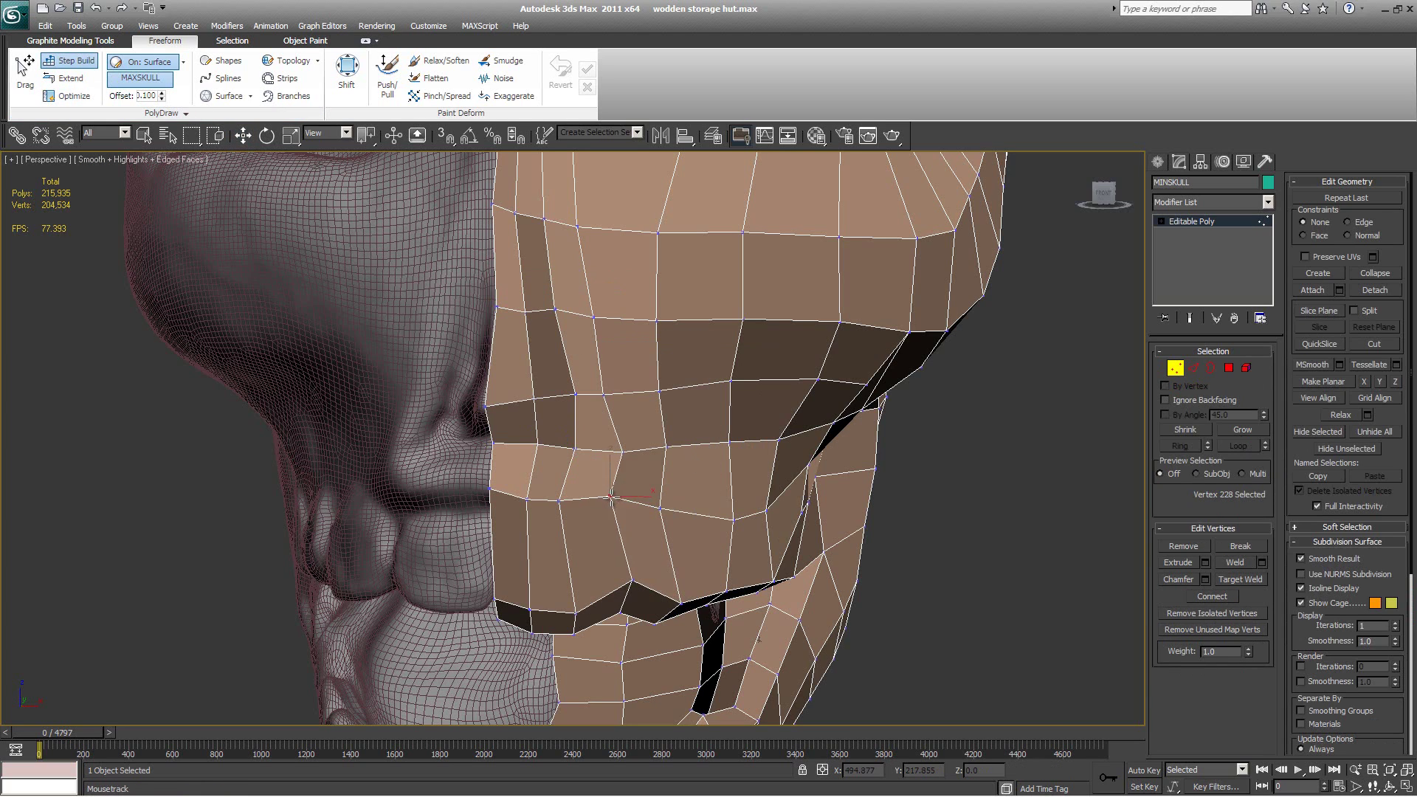
click(617, 452)
drag(617, 453, 615, 454)
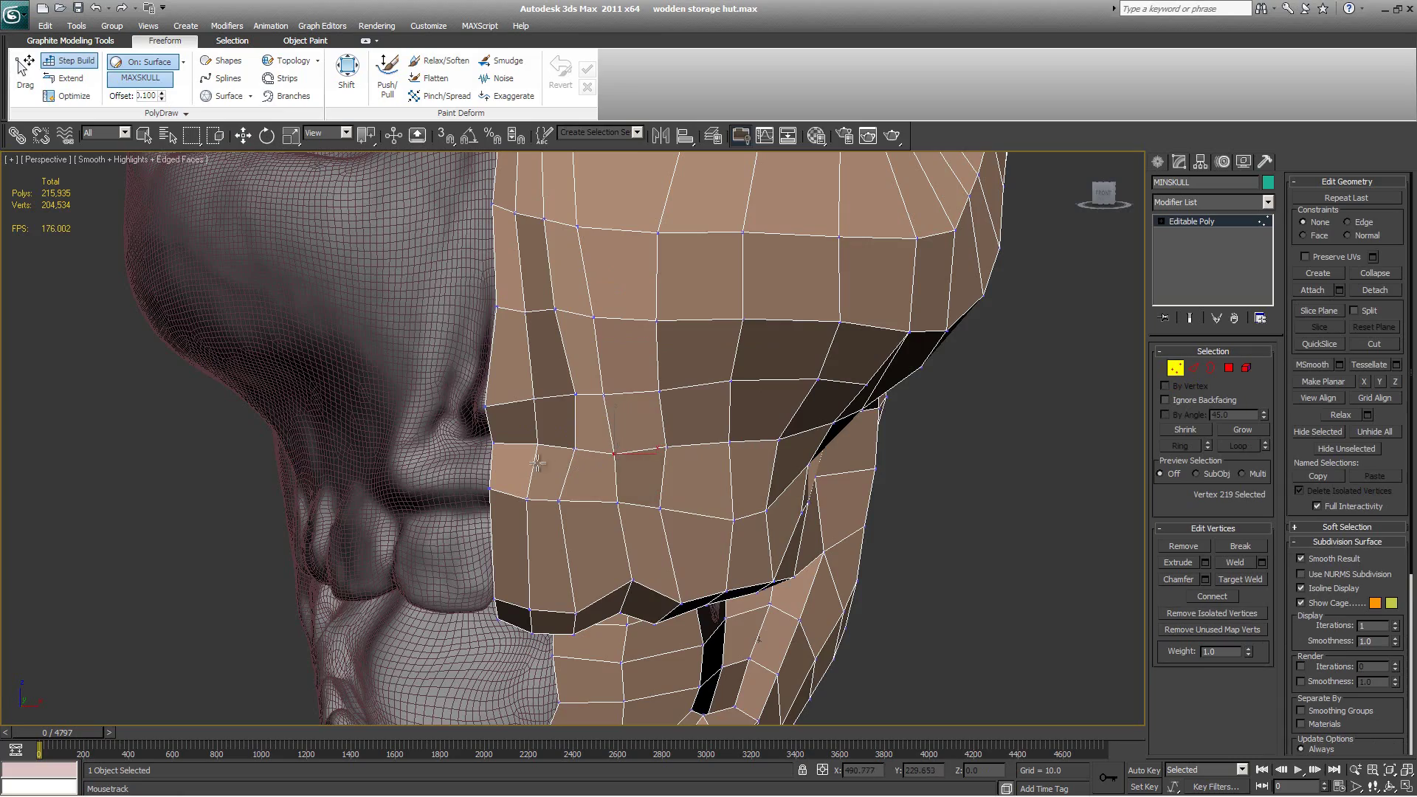
click(574, 449)
drag(559, 502, 572, 503)
click(545, 508)
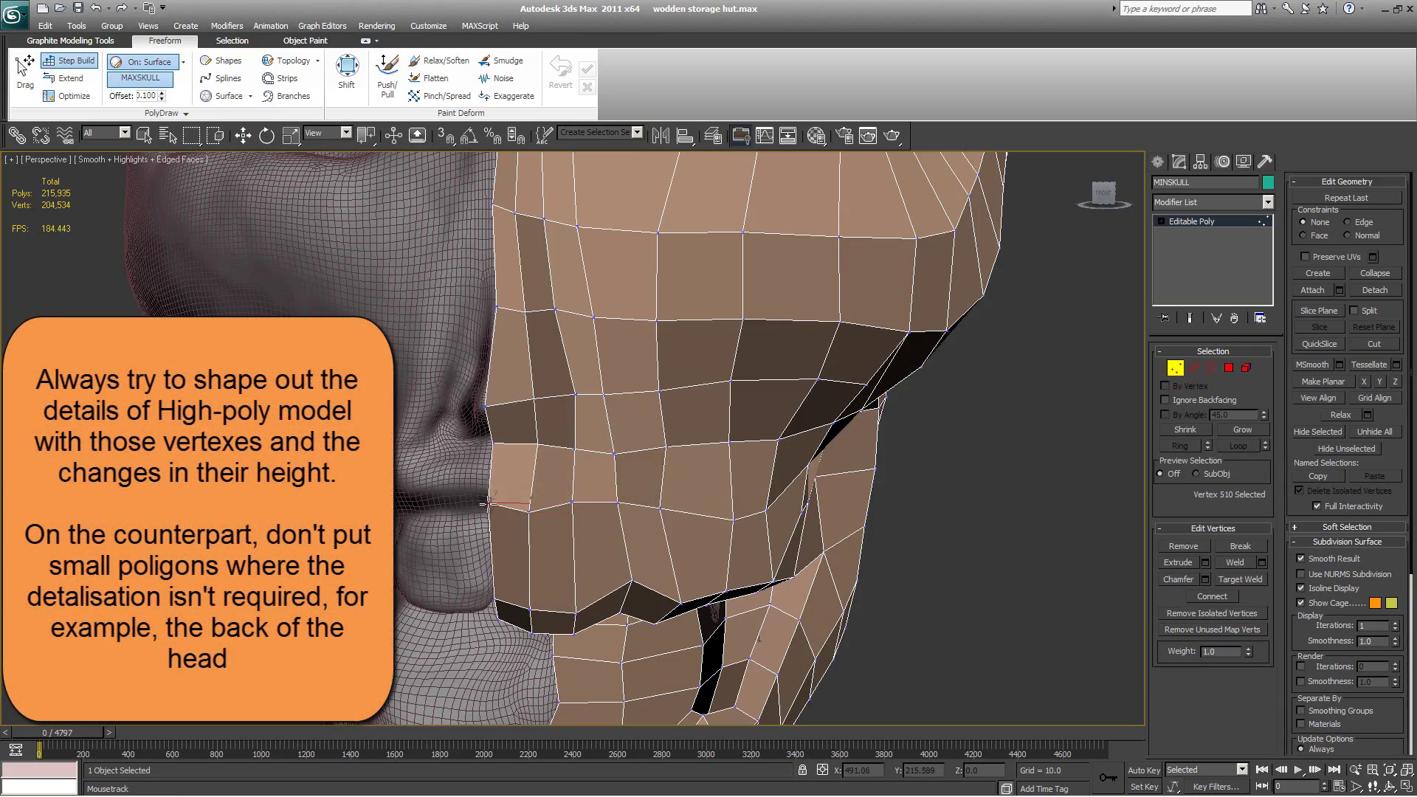
alt+middle_drag(545, 508, 687, 475)
scroll(505, 465, down, 5)
click(1176, 367)
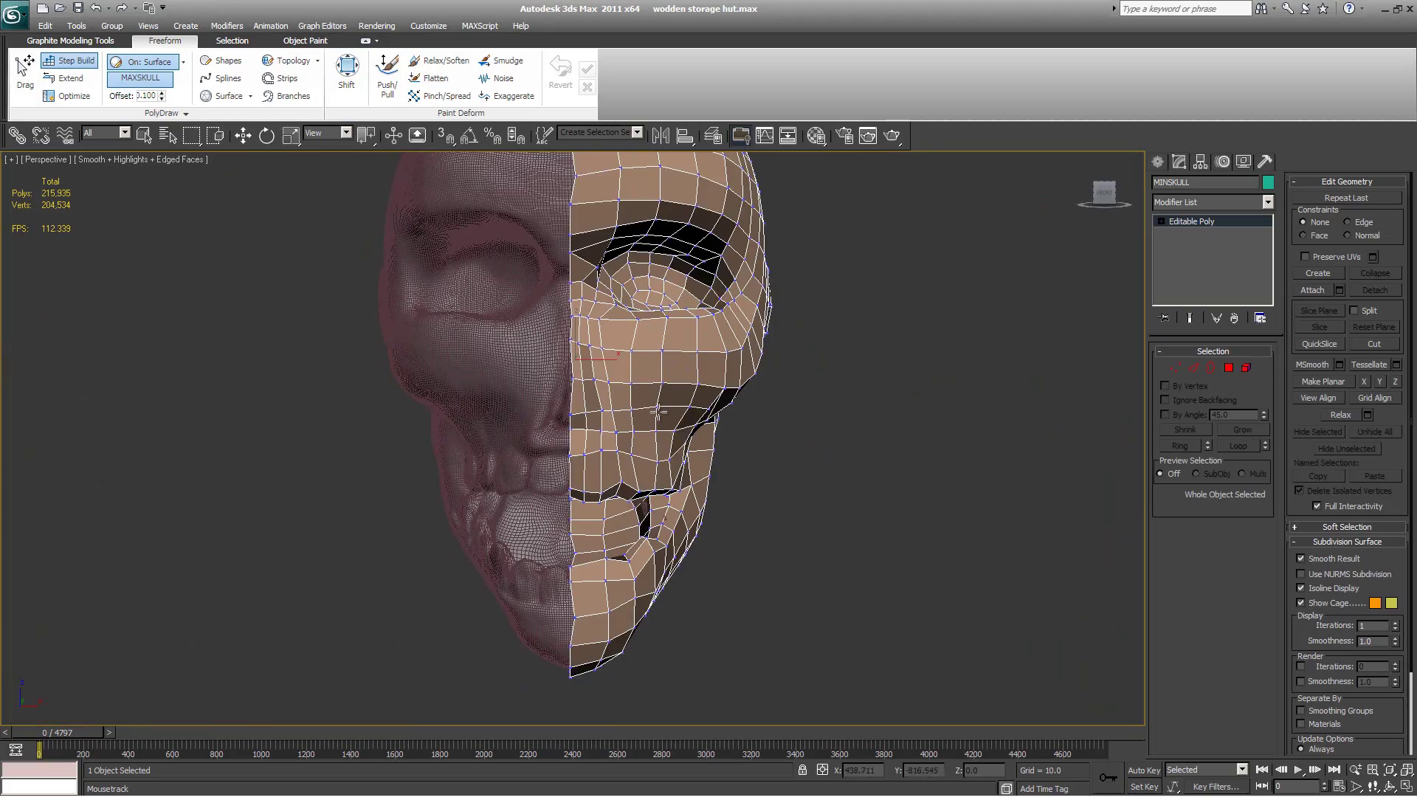
Step: Add a Symmetry modifier to the half-skull mesh in Front view and shift its mirror plane slightly toward the missing half
alt+middle_drag(329, 458, 788, 453)
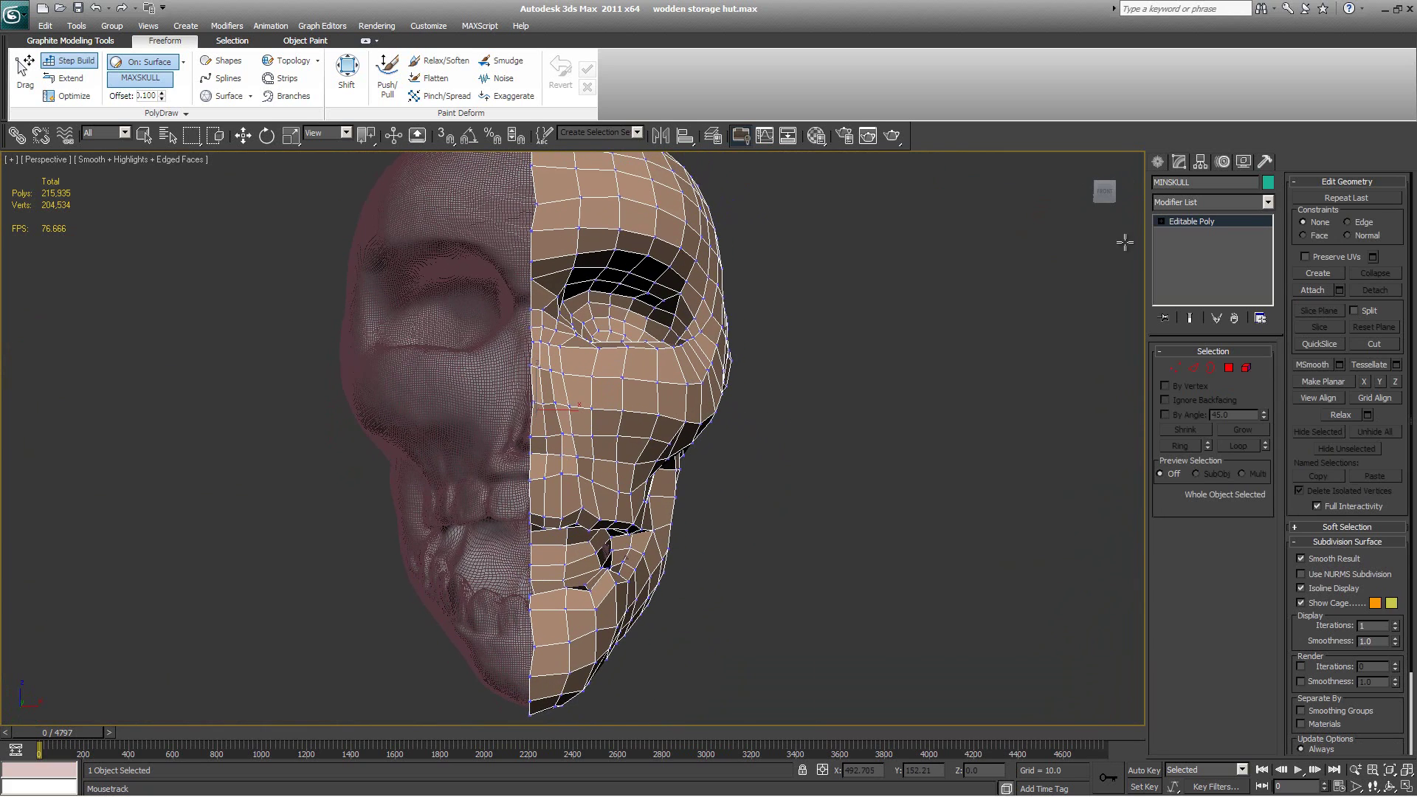
key(f)
key(z)
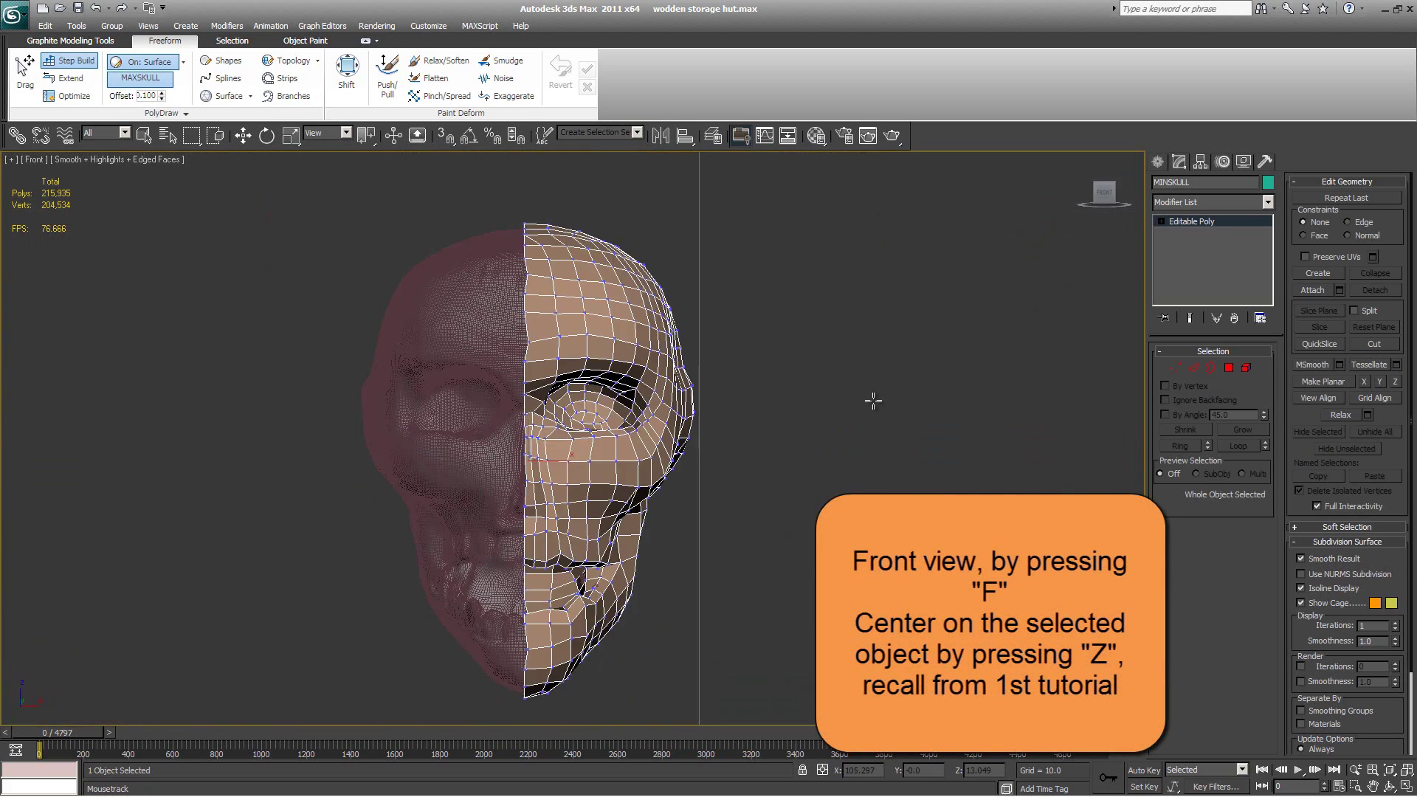
scroll(718, 436, up, 5)
middle_drag(738, 451, 787, 364)
scroll(787, 364, down, 2)
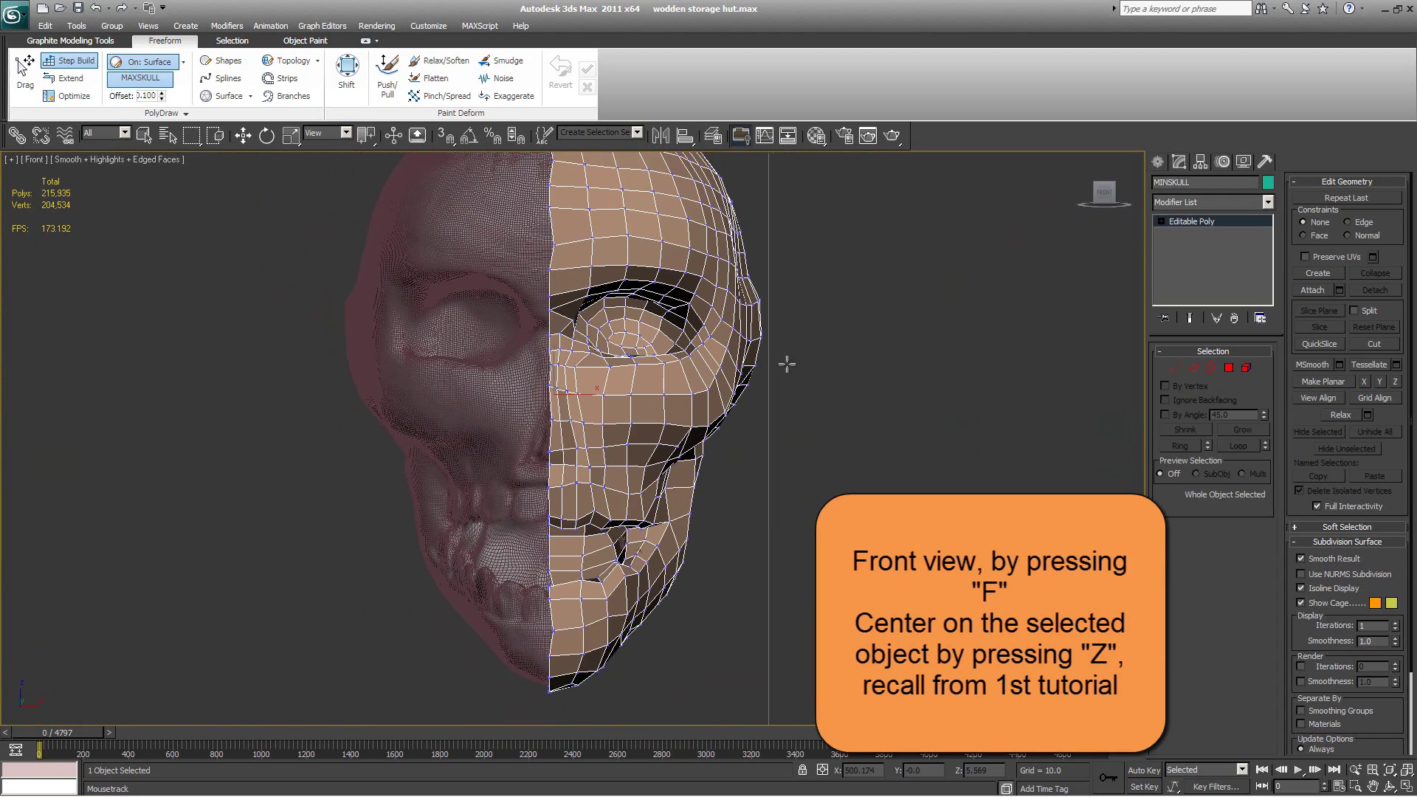
click(1268, 203)
scroll(1211, 561, down, 5)
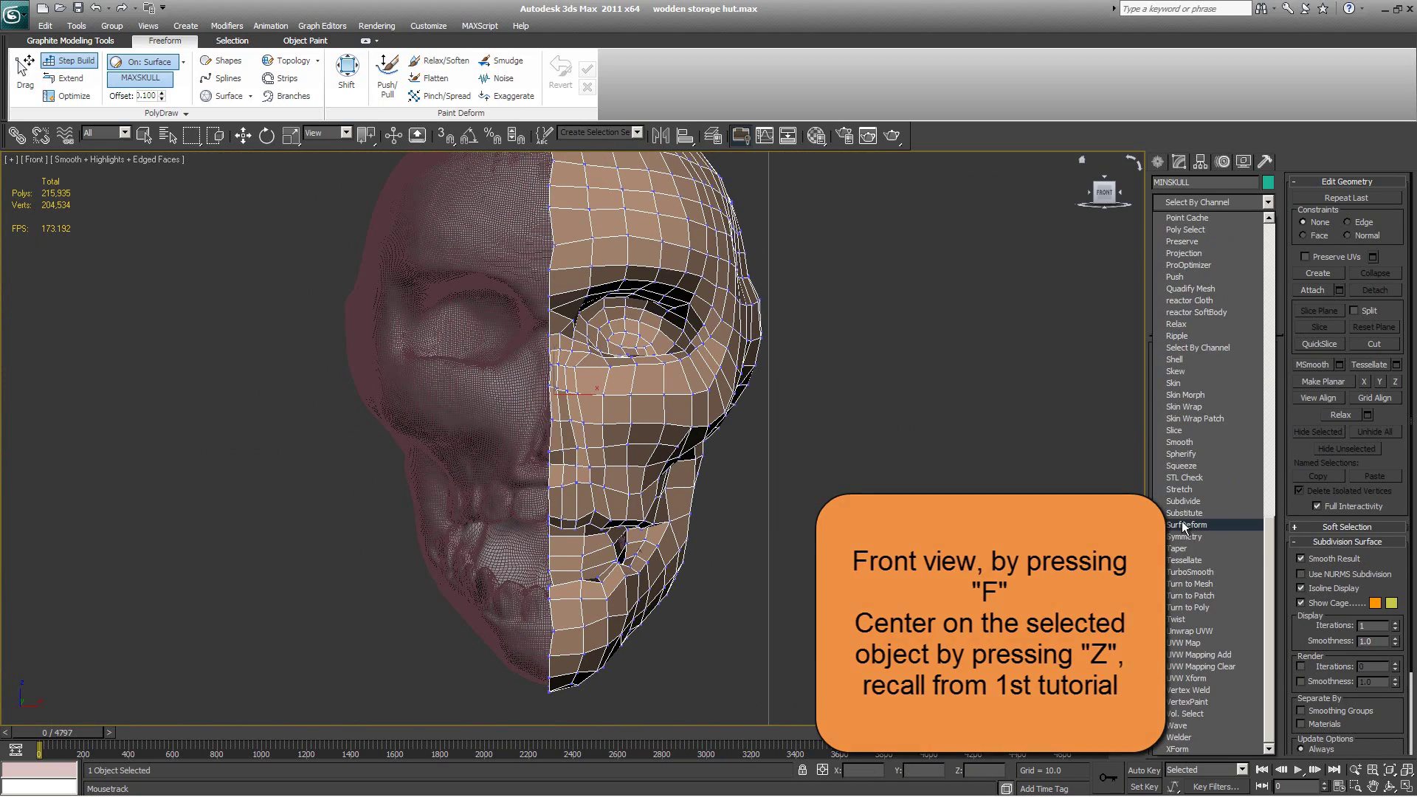
click(1184, 536)
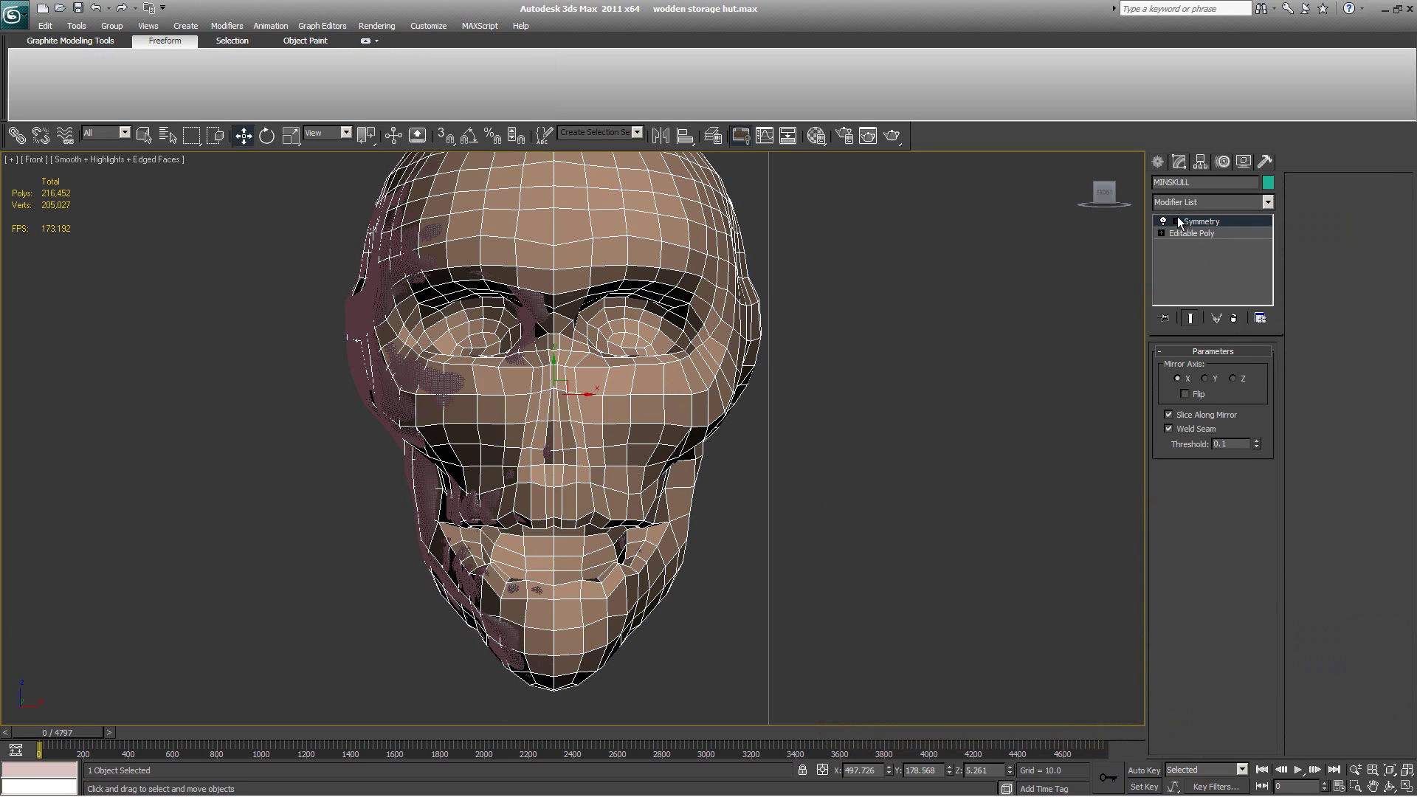
click(1193, 231)
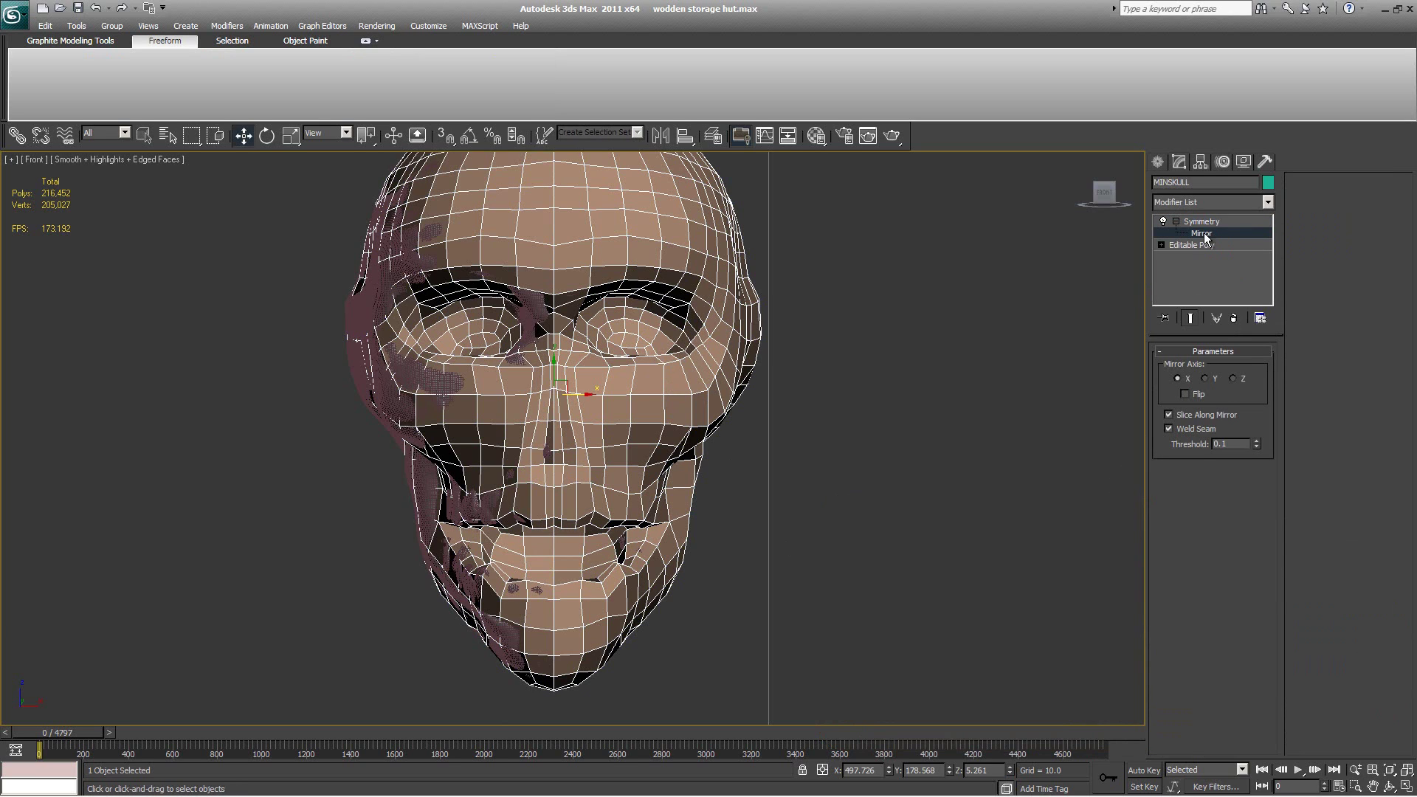
mouse_move(583, 392)
mouse_down()
mouse_move(561, 392)
mouse_move(576, 392)
mouse_up()
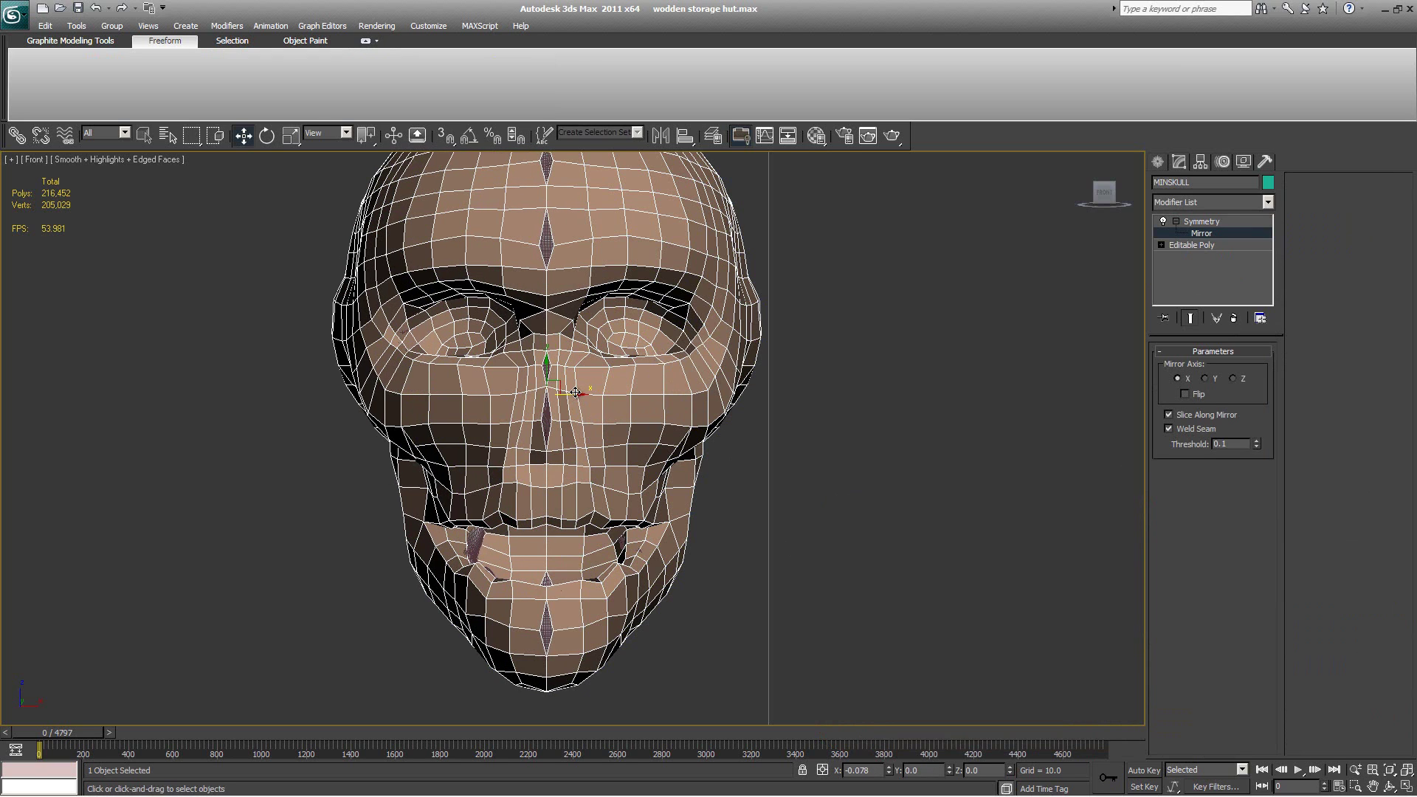
Step: Try the Y and Z mirror axes and the Flip option, returning to unflipped X with the mirror plane at the skull's centre
click(1206, 379)
click(1231, 380)
click(1205, 380)
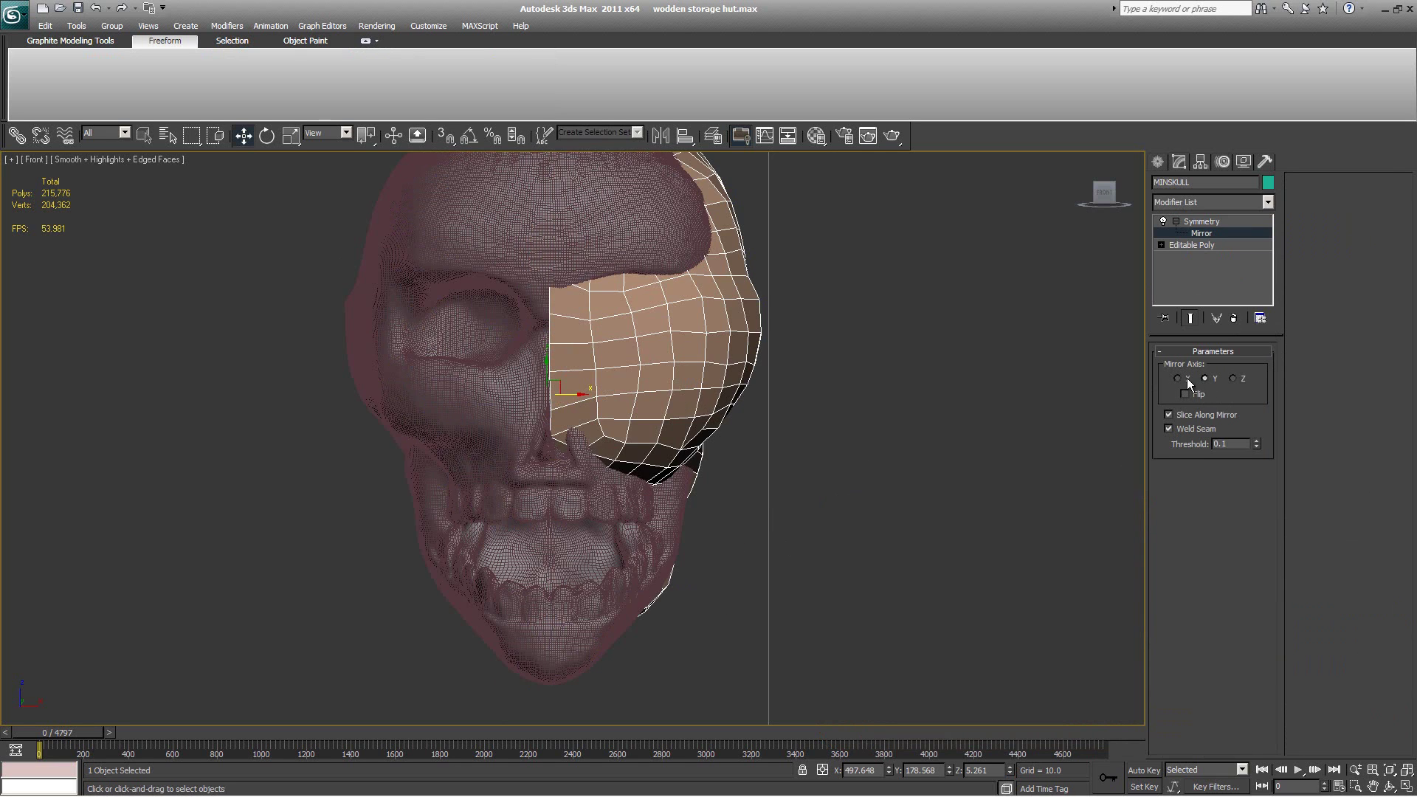
click(1176, 381)
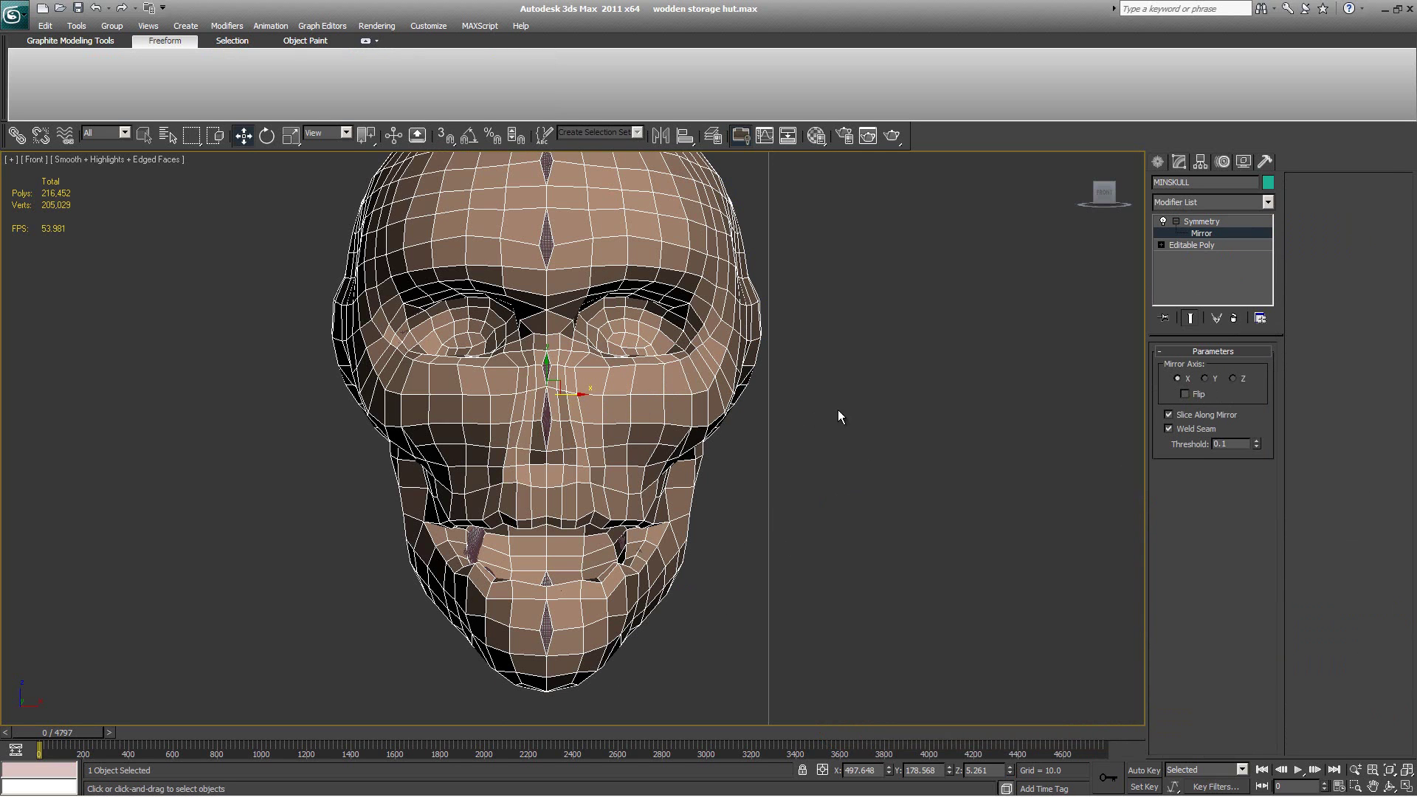
click(1186, 394)
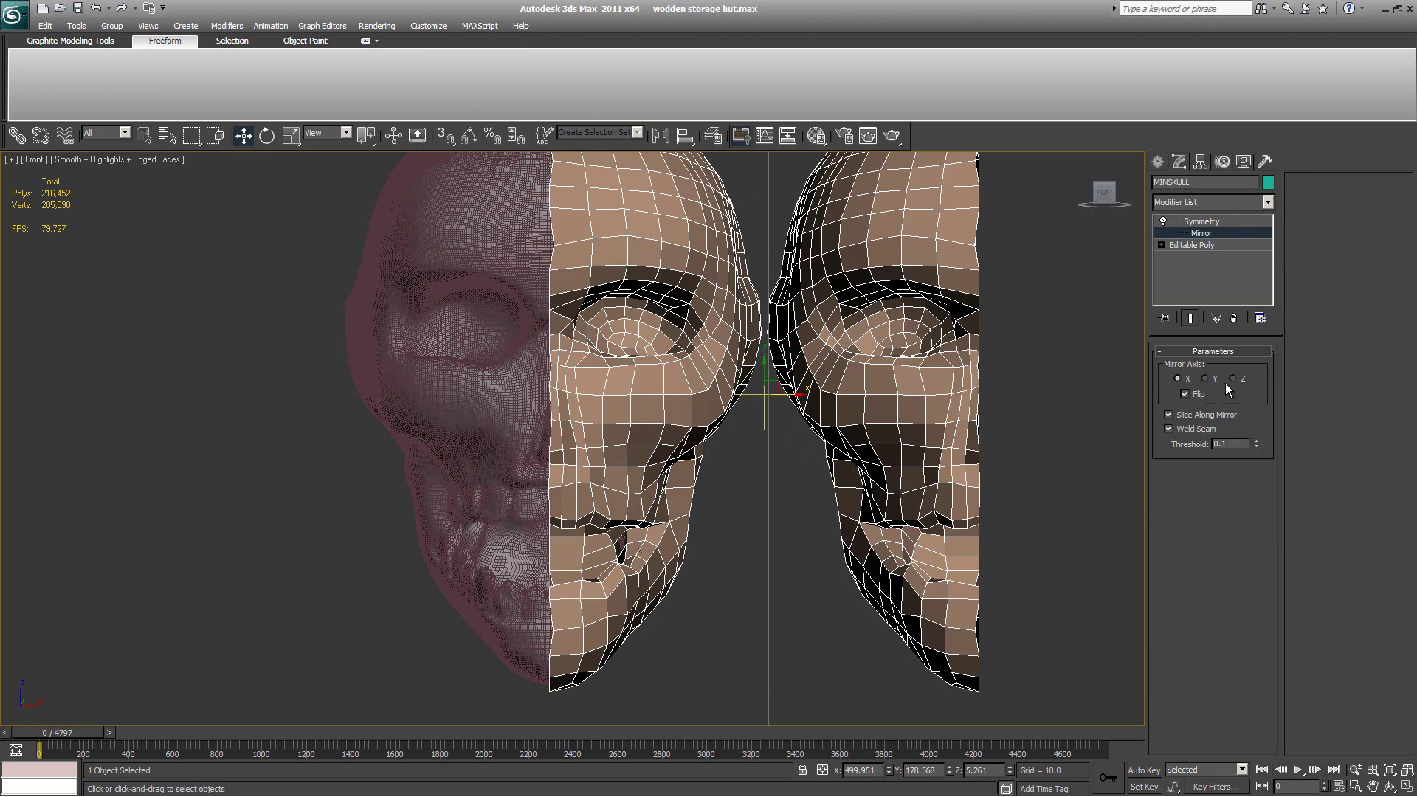
click(1185, 394)
drag(803, 399, 574, 392)
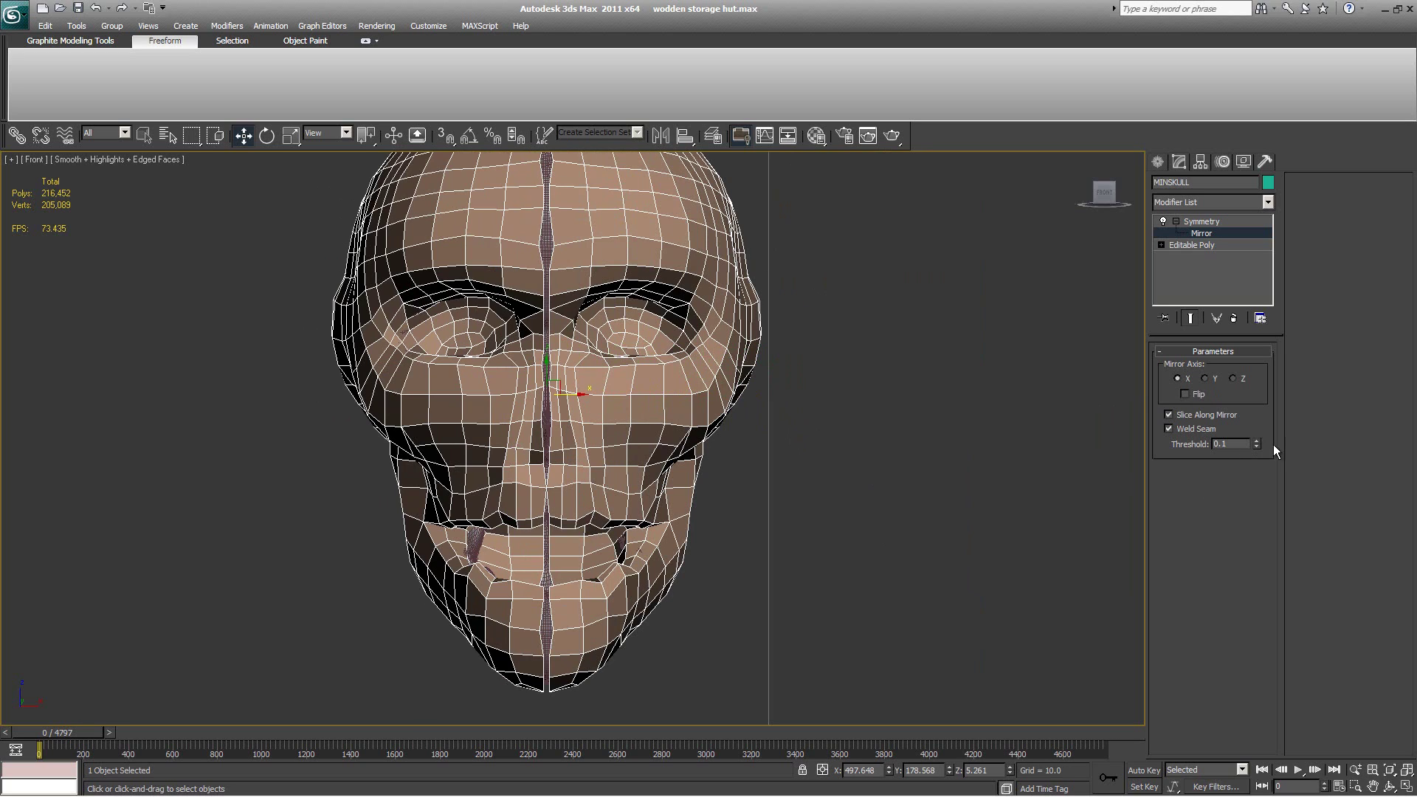
Step: Try Symmetry seam weld thresholds of 0.3 and 14.16, undoing each change
drag(1257, 445, 1260, 432)
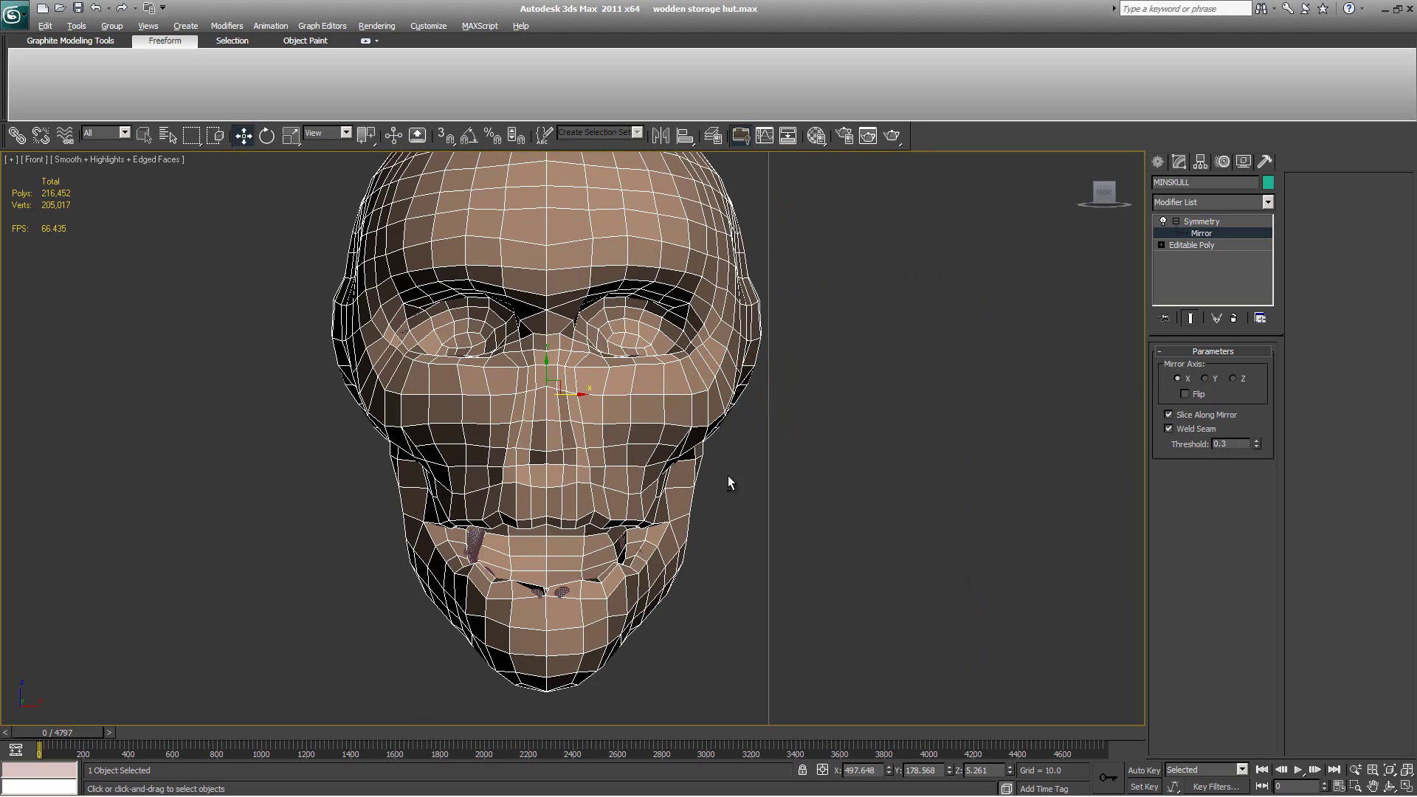
alt+middle_drag(729, 477, 1123, 613)
key(ctrl+z)
drag(1257, 439, 1069, 206)
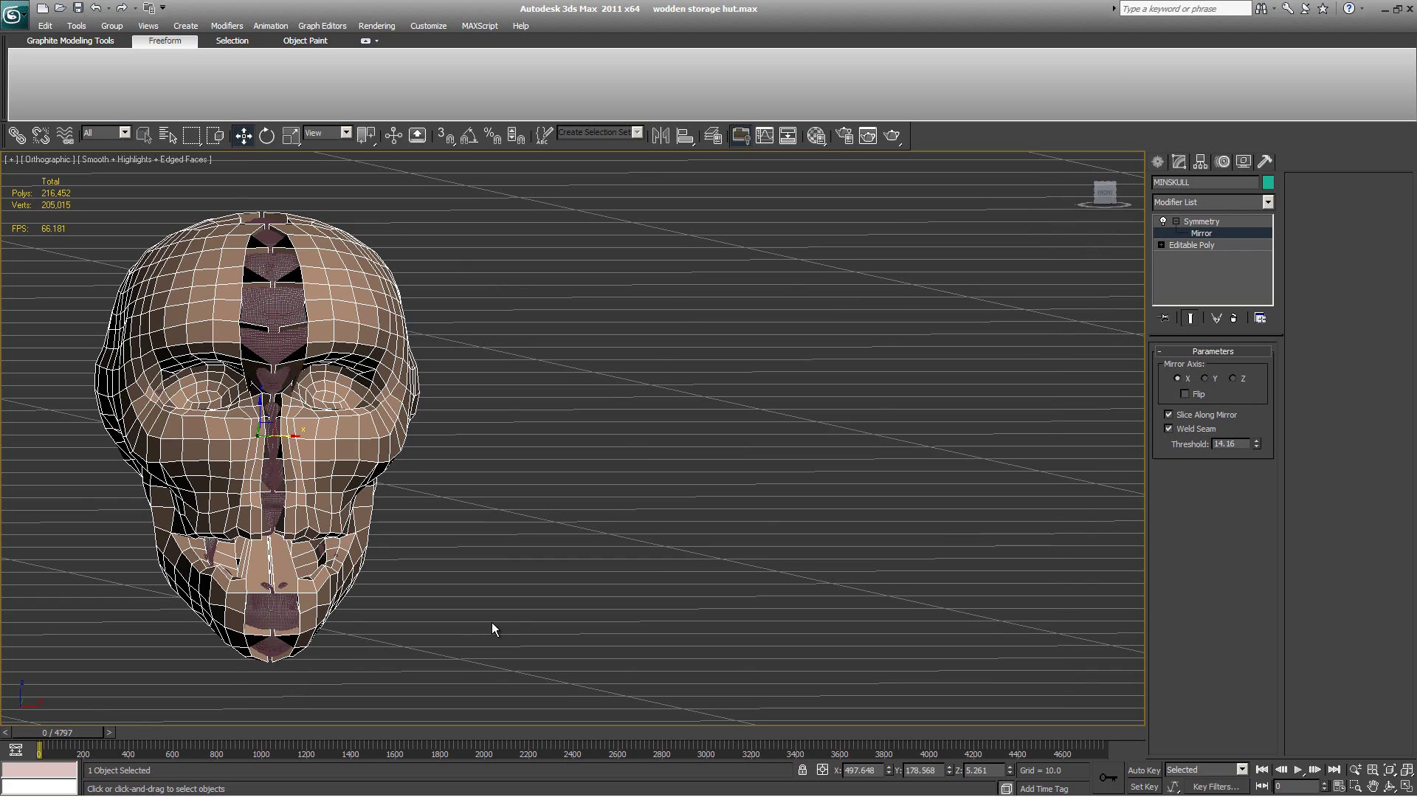
key(ctrl+z)
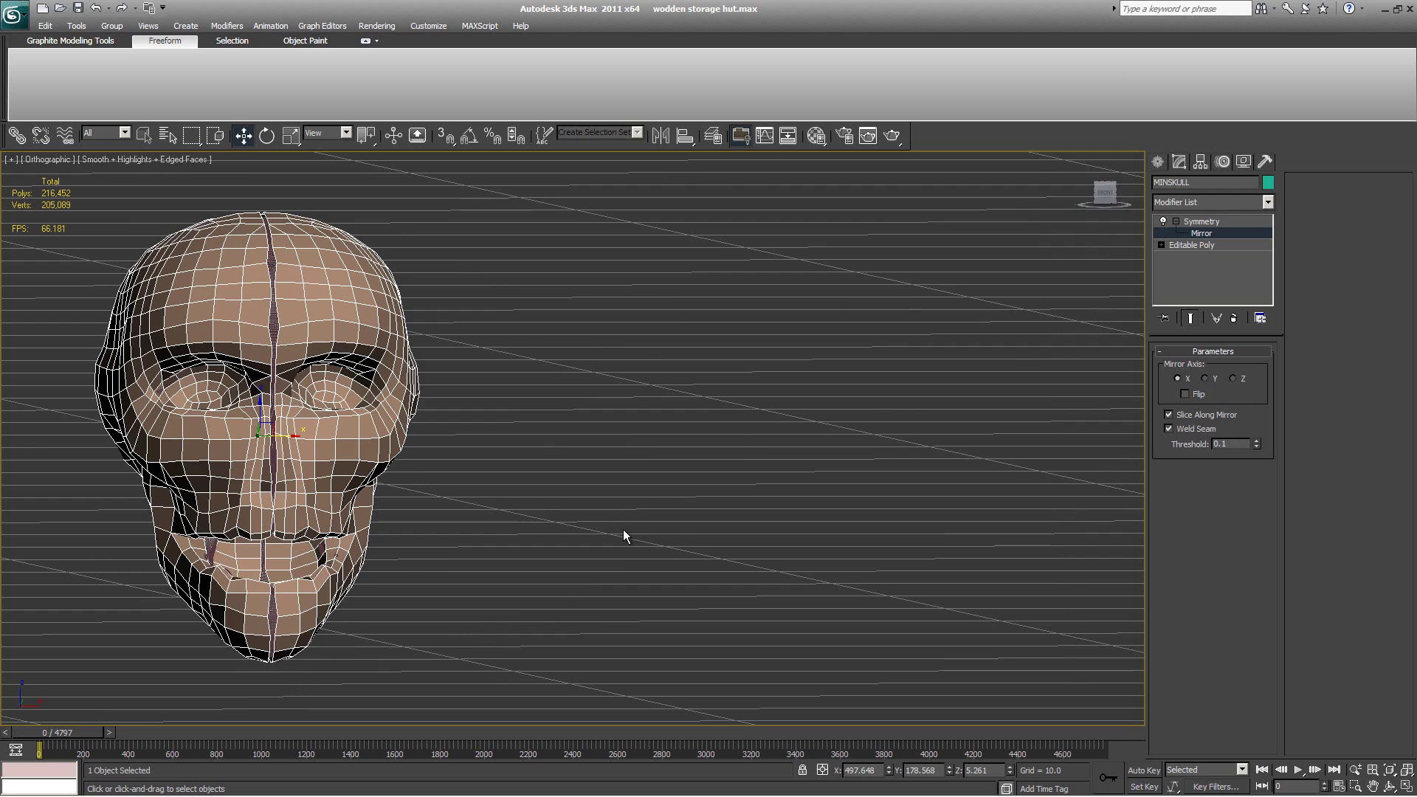
Step: In Perspective view, nudge the mirror plane to narrow the centre seam, weld it with a 0.26 threshold, and return to Editable Poly
key(p)
key(z)
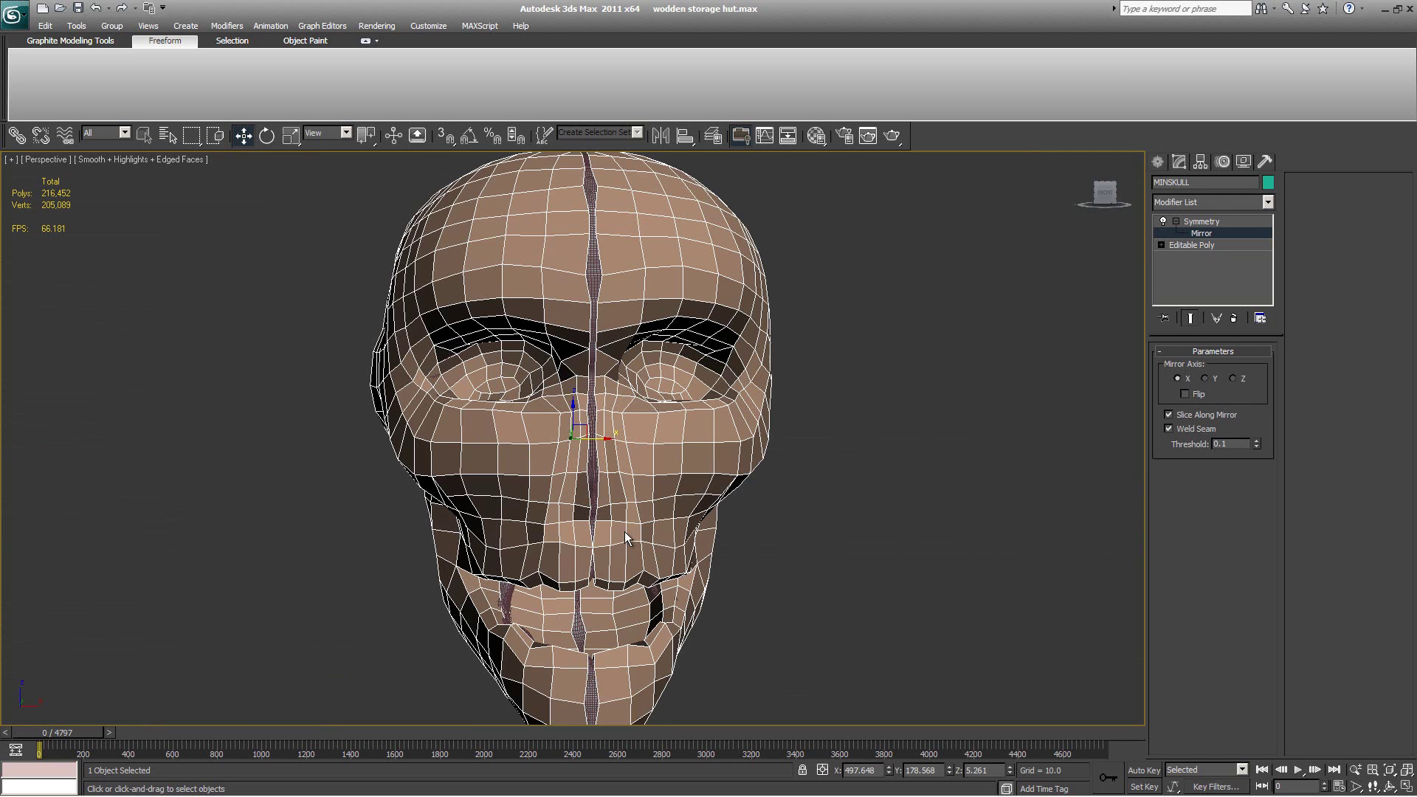
alt+middle_drag(877, 501, 620, 419)
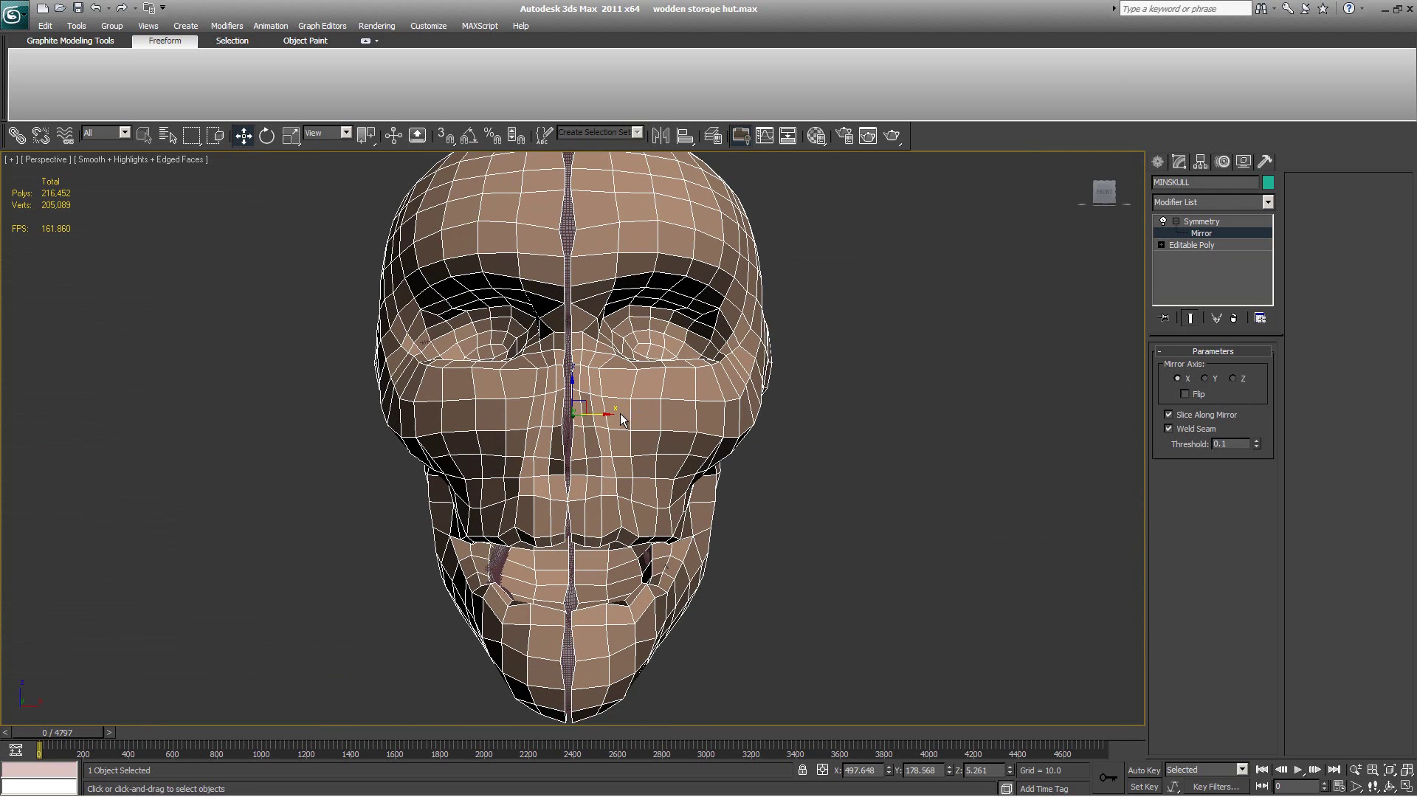
drag(607, 416, 610, 420)
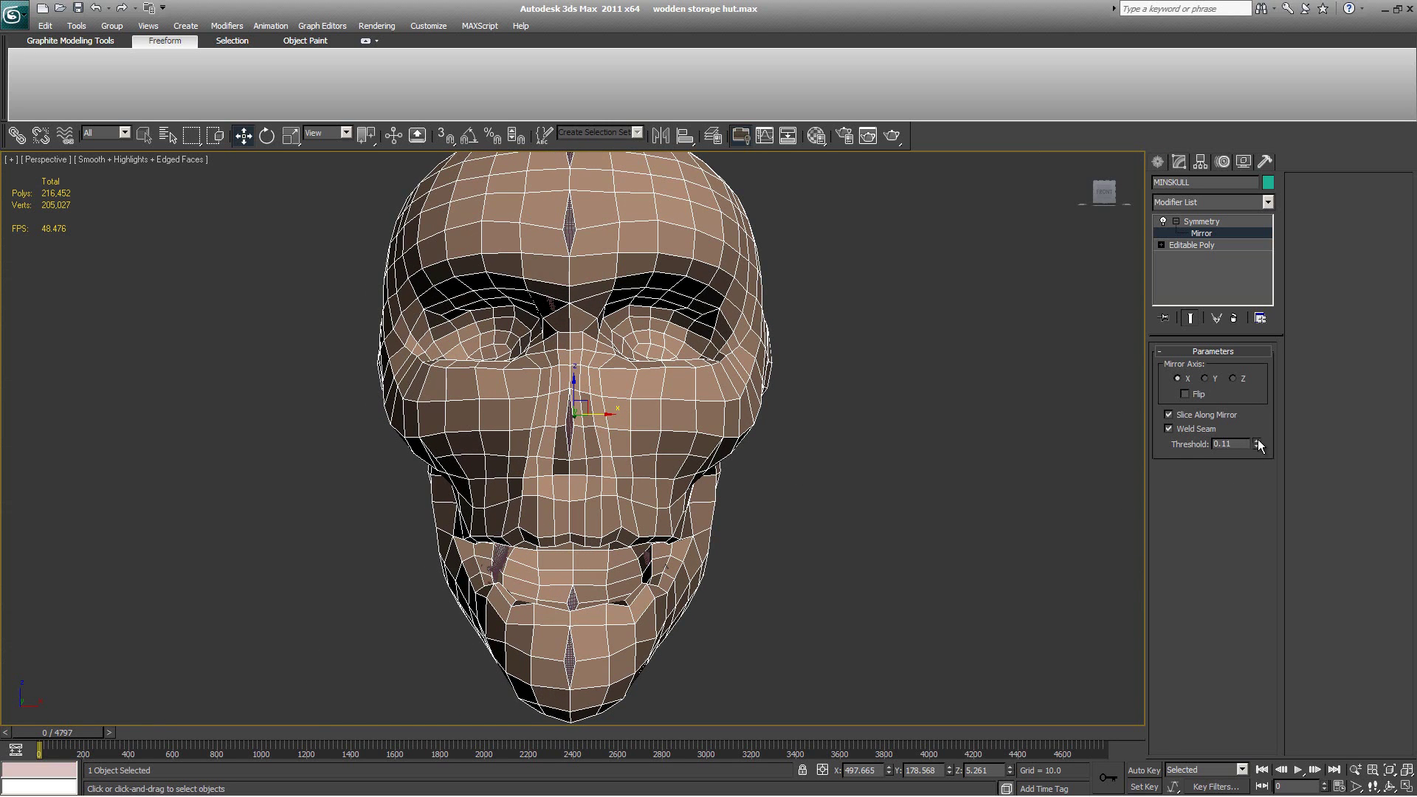
mouse_move(1258, 440)
mouse_down()
mouse_move(1259, 423)
mouse_move(1265, 441)
mouse_up()
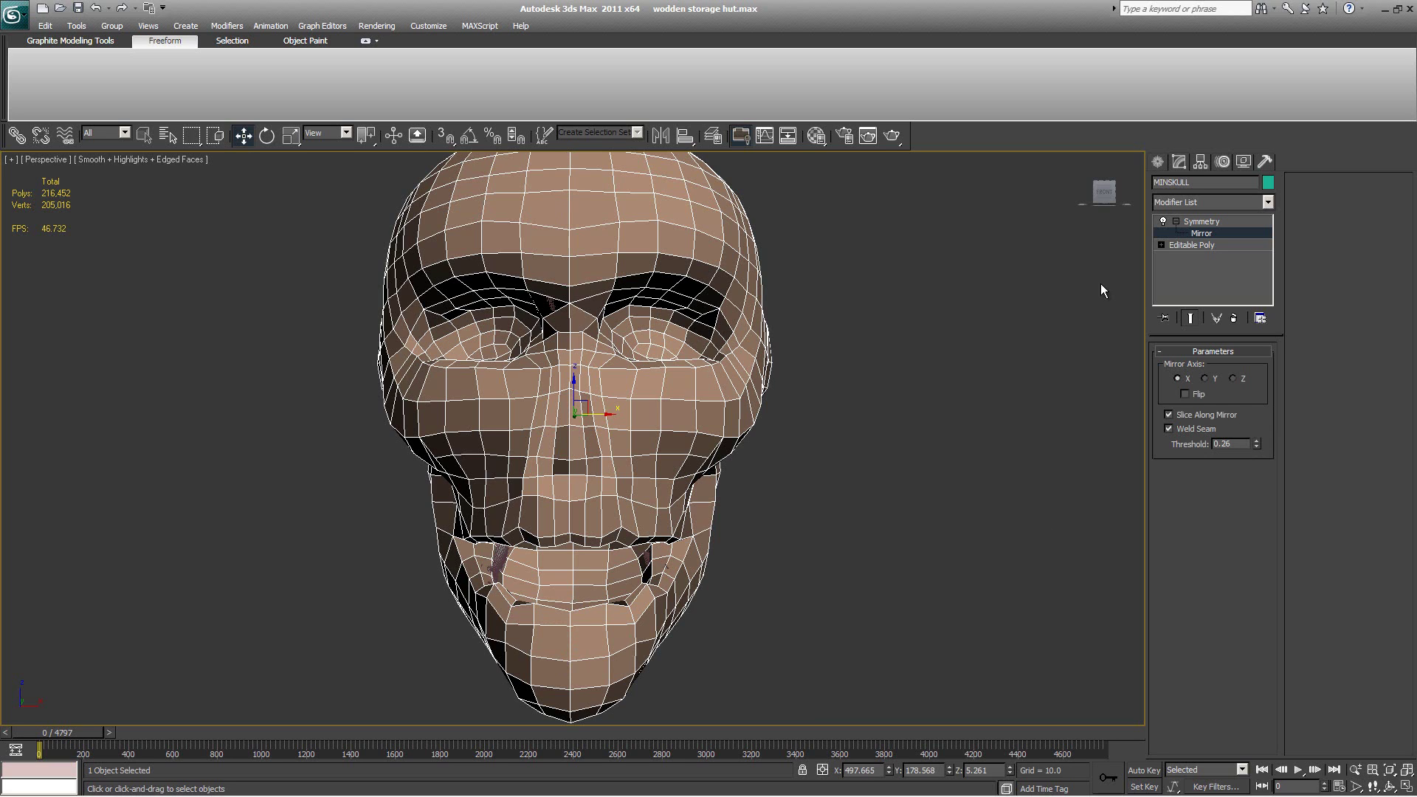
click(1188, 245)
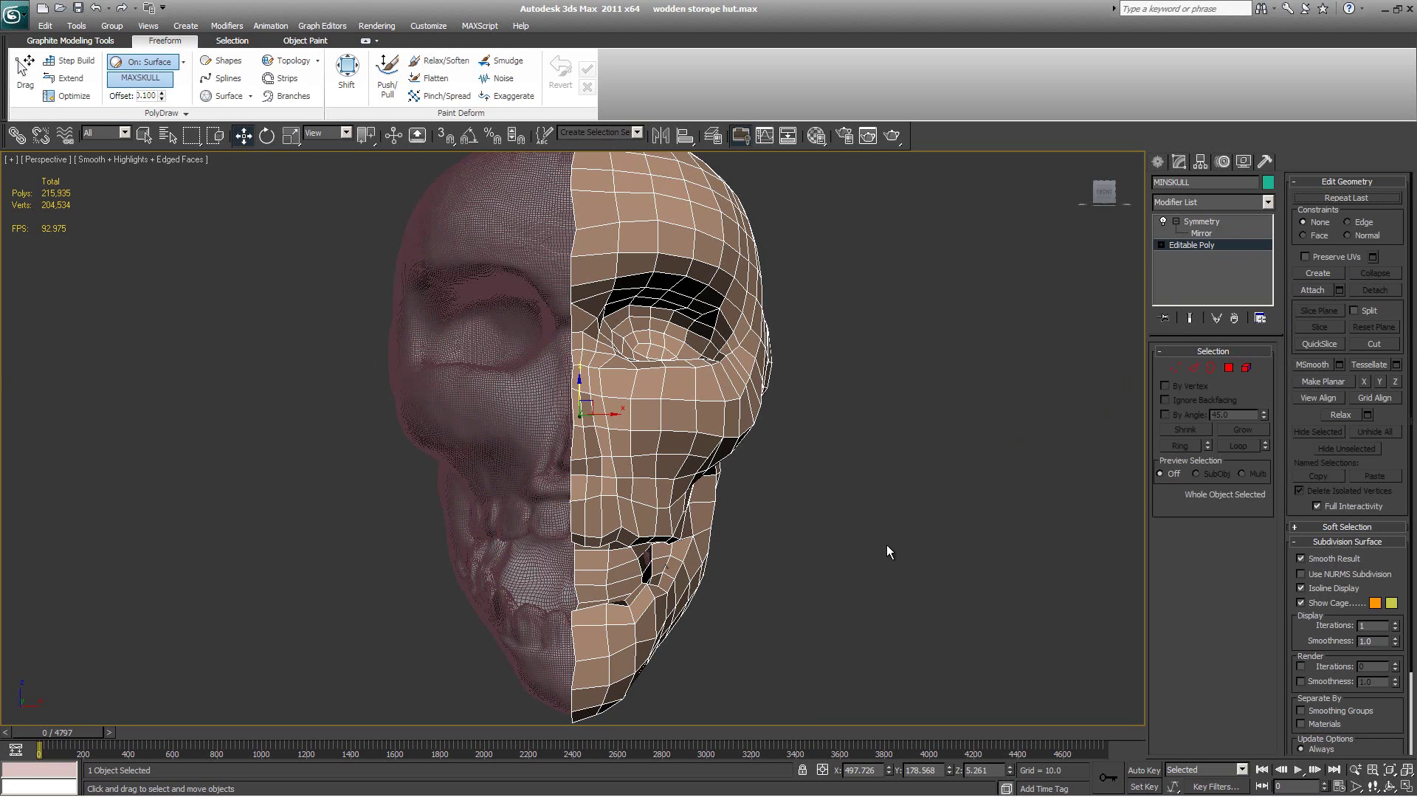
Step: Nudge individual centre-border vertices at the half-skull's chin, mouth and nose along X to straighten the seam
key(1)
click(610, 659)
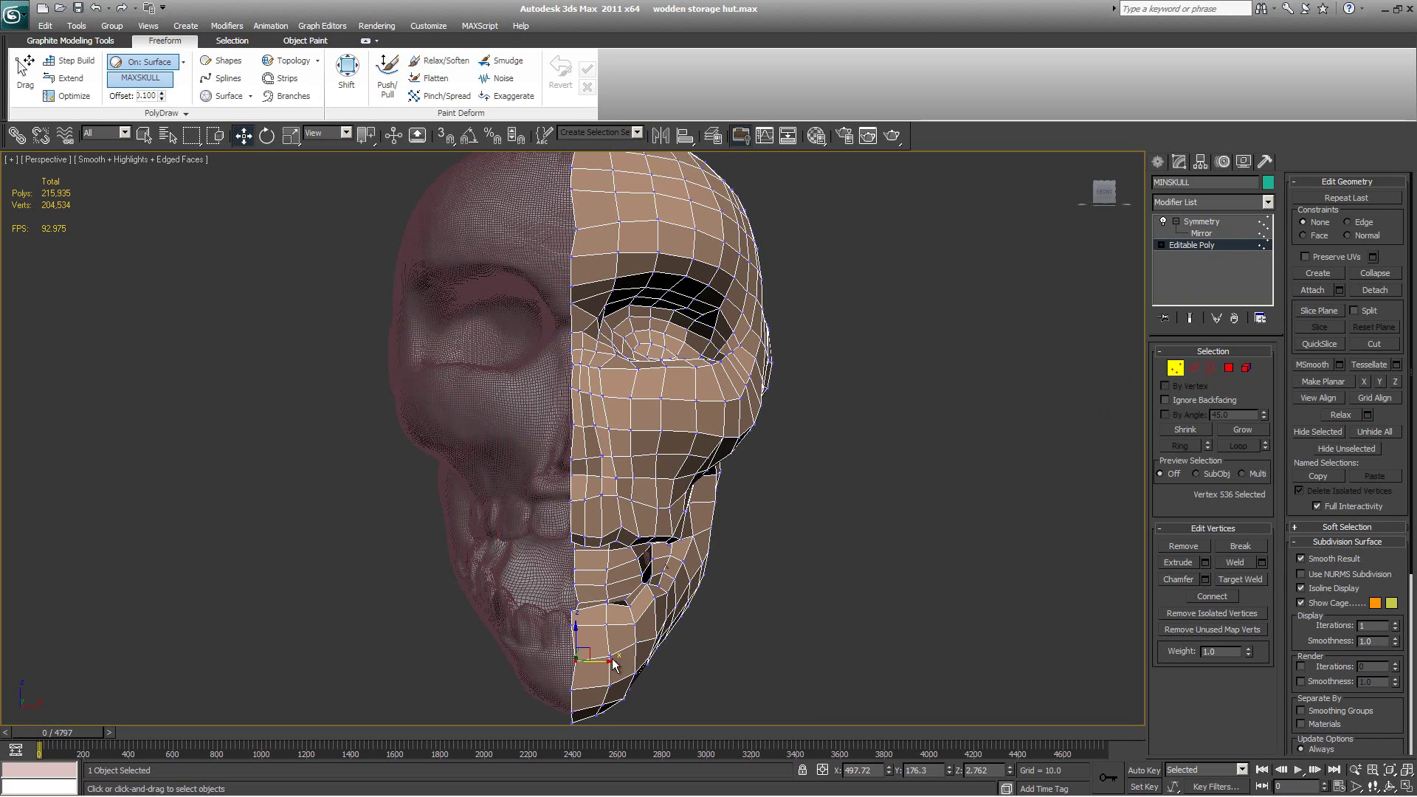
click(593, 604)
drag(593, 604, 602, 604)
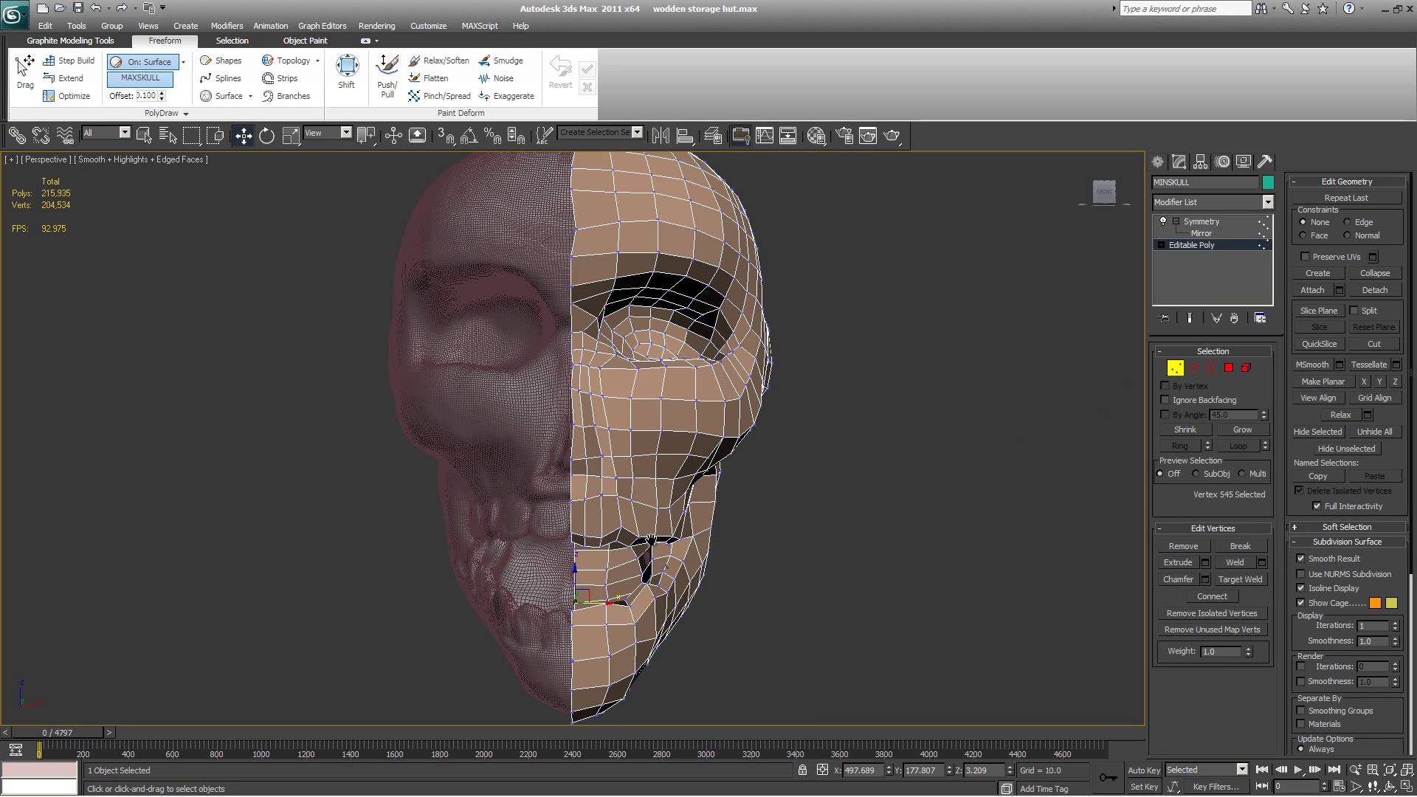
middle_drag(589, 436, 593, 546)
click(578, 537)
drag(601, 537, 599, 537)
click(576, 479)
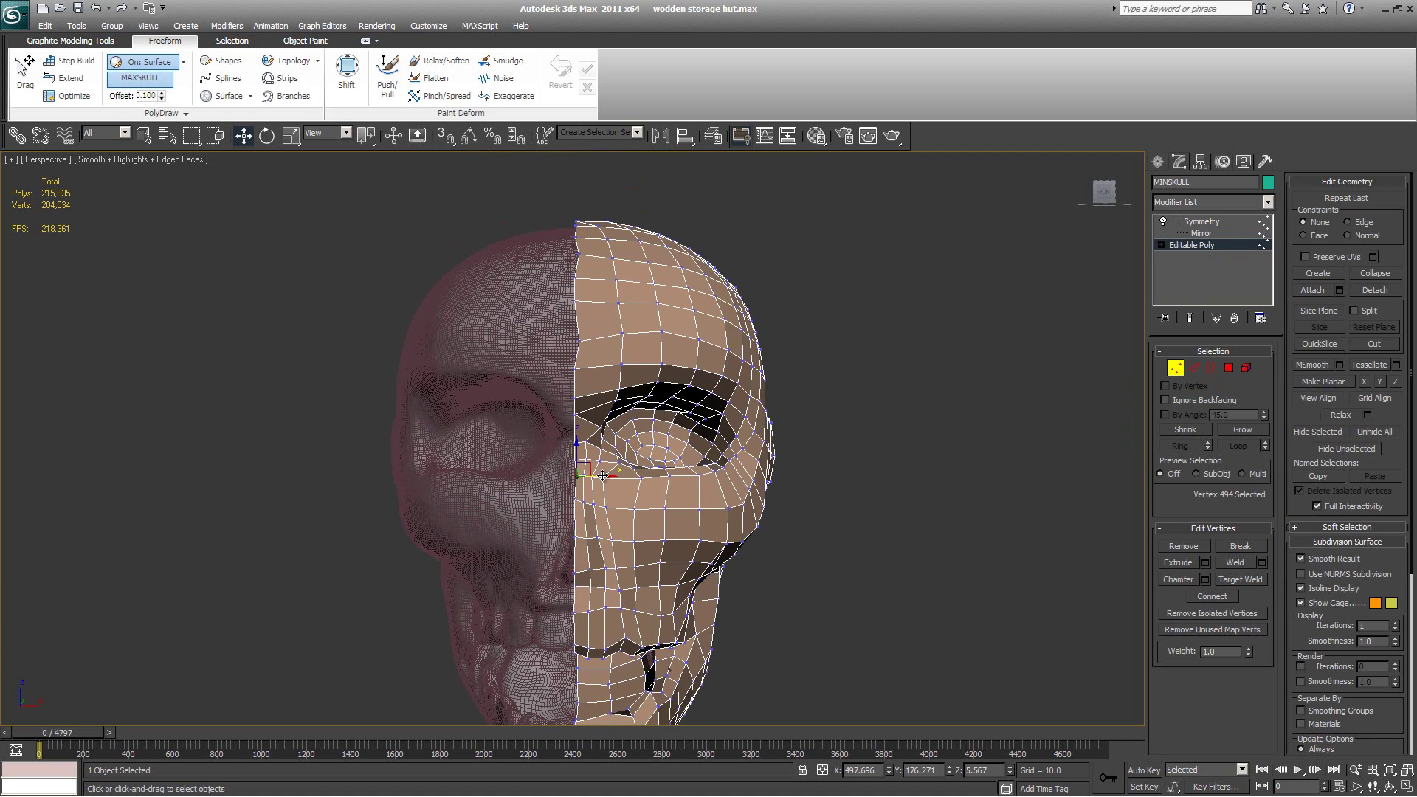
click(580, 341)
Step: Select the column of vertices along the half-skull's centre border in Perspective view
middle_drag(617, 373, 652, 465)
scroll(613, 332, down, 3)
middle_drag(553, 324, 551, 257)
scroll(550, 250, down, 2)
drag(543, 184, 596, 609)
scroll(596, 610, up, 2)
scroll(589, 586, up, 2)
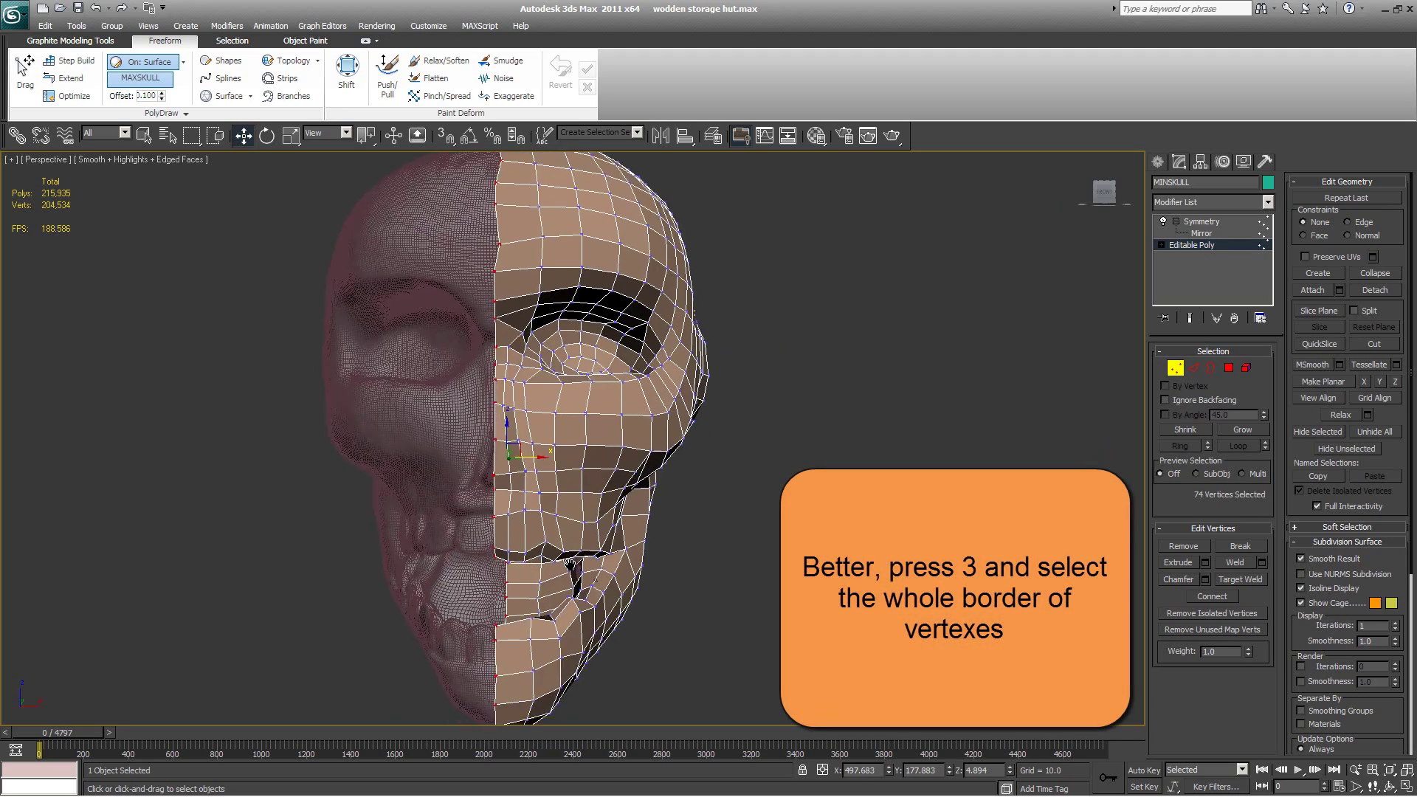
middle_drag(588, 585, 653, 506)
scroll(653, 505, down, 1)
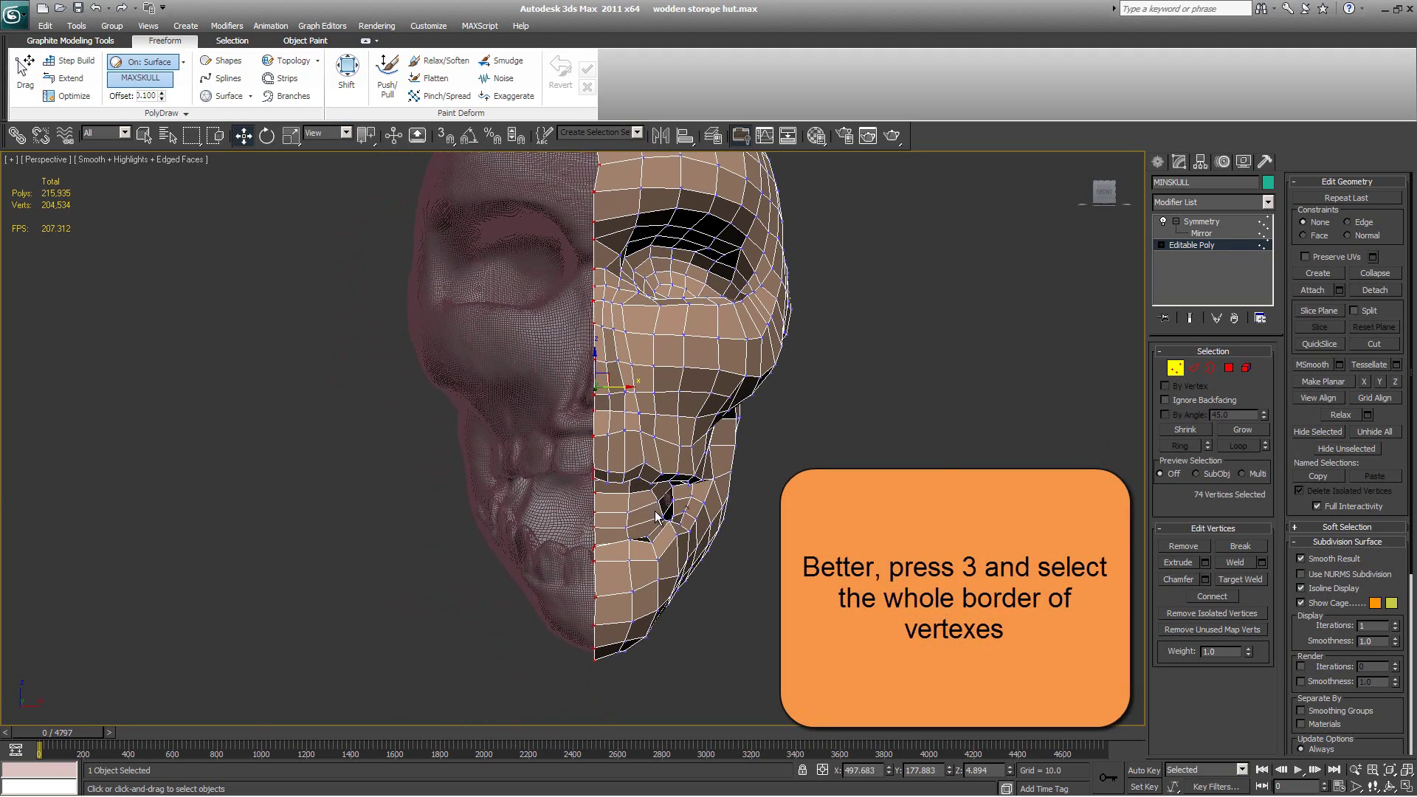
Step: In Front view, select the full centre column of vertices, activate the Scale tool, and leave vertex editing
key(f)
key(z)
drag(557, 170, 618, 724)
key(r)
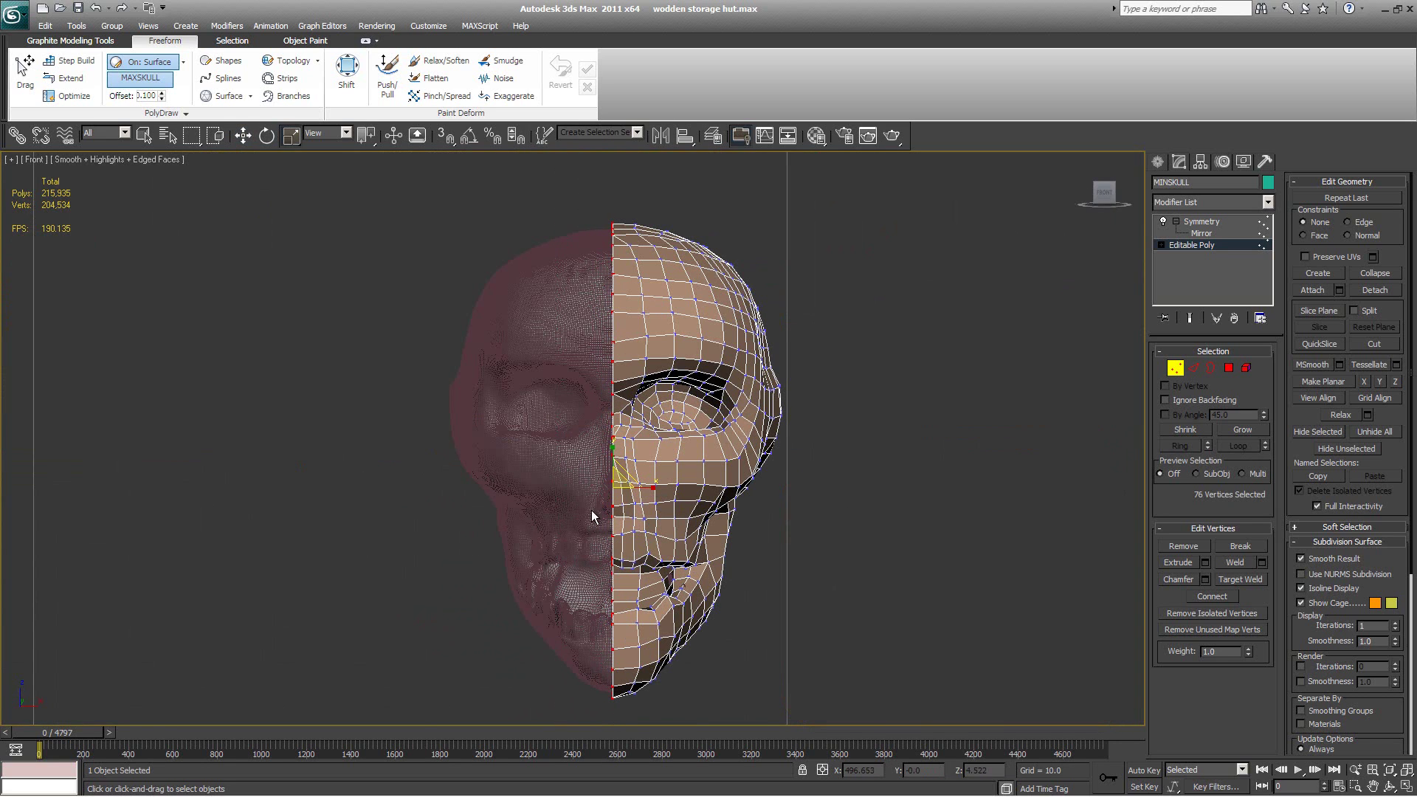
key(1)
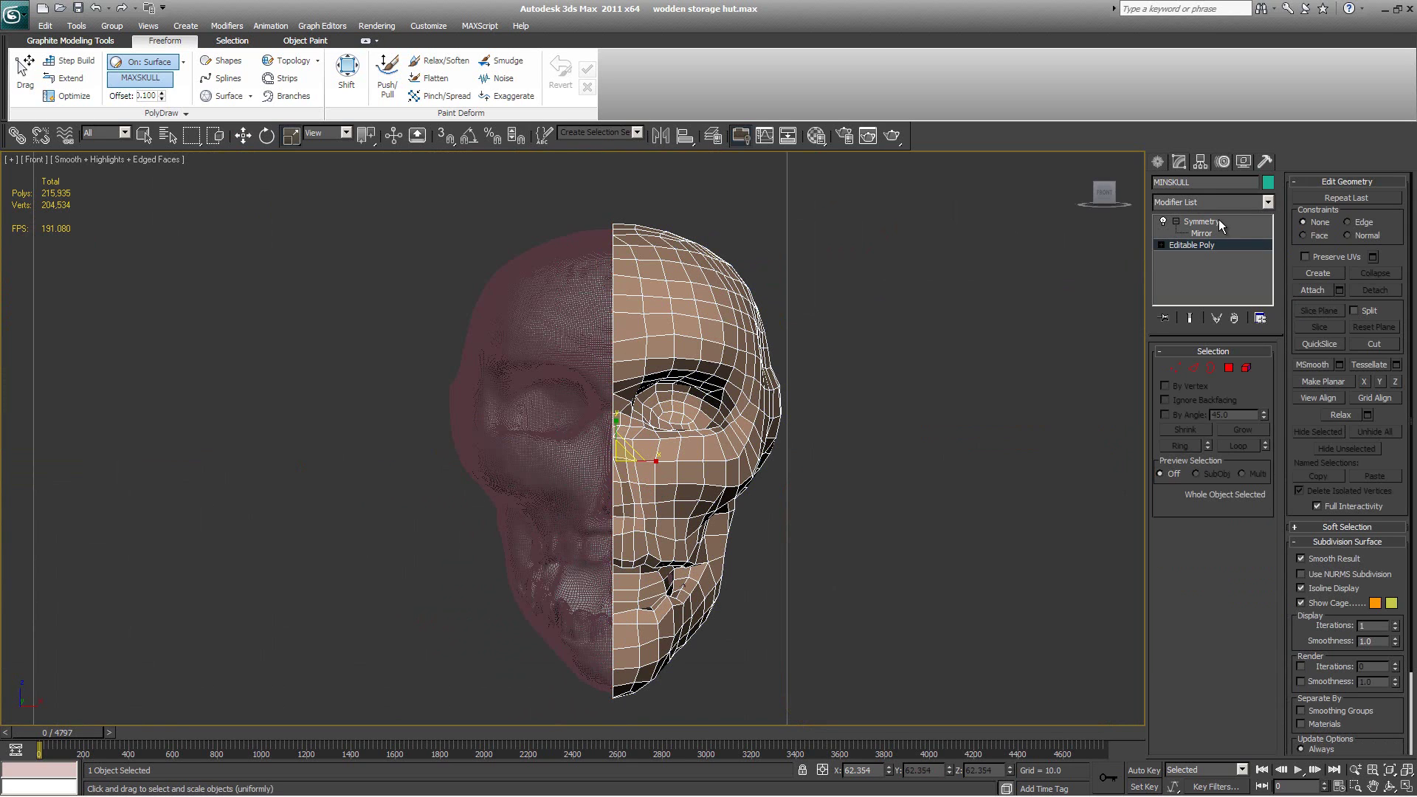
Step: Return to the Symmetry modifier, reset its seam weld threshold, and set it to 0.12 to join both skull halves
click(1218, 223)
middle_drag(852, 468, 854, 416)
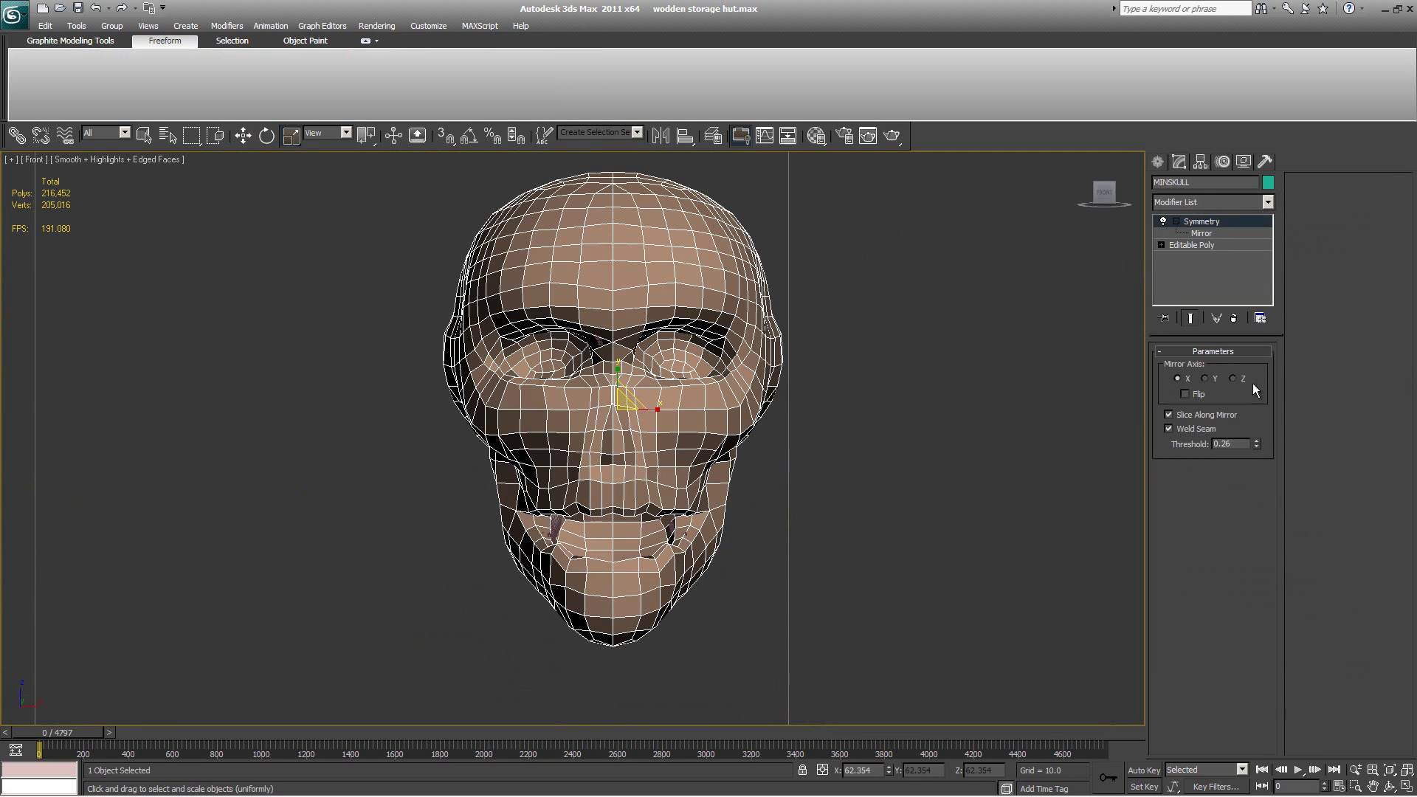
right_click(1258, 442)
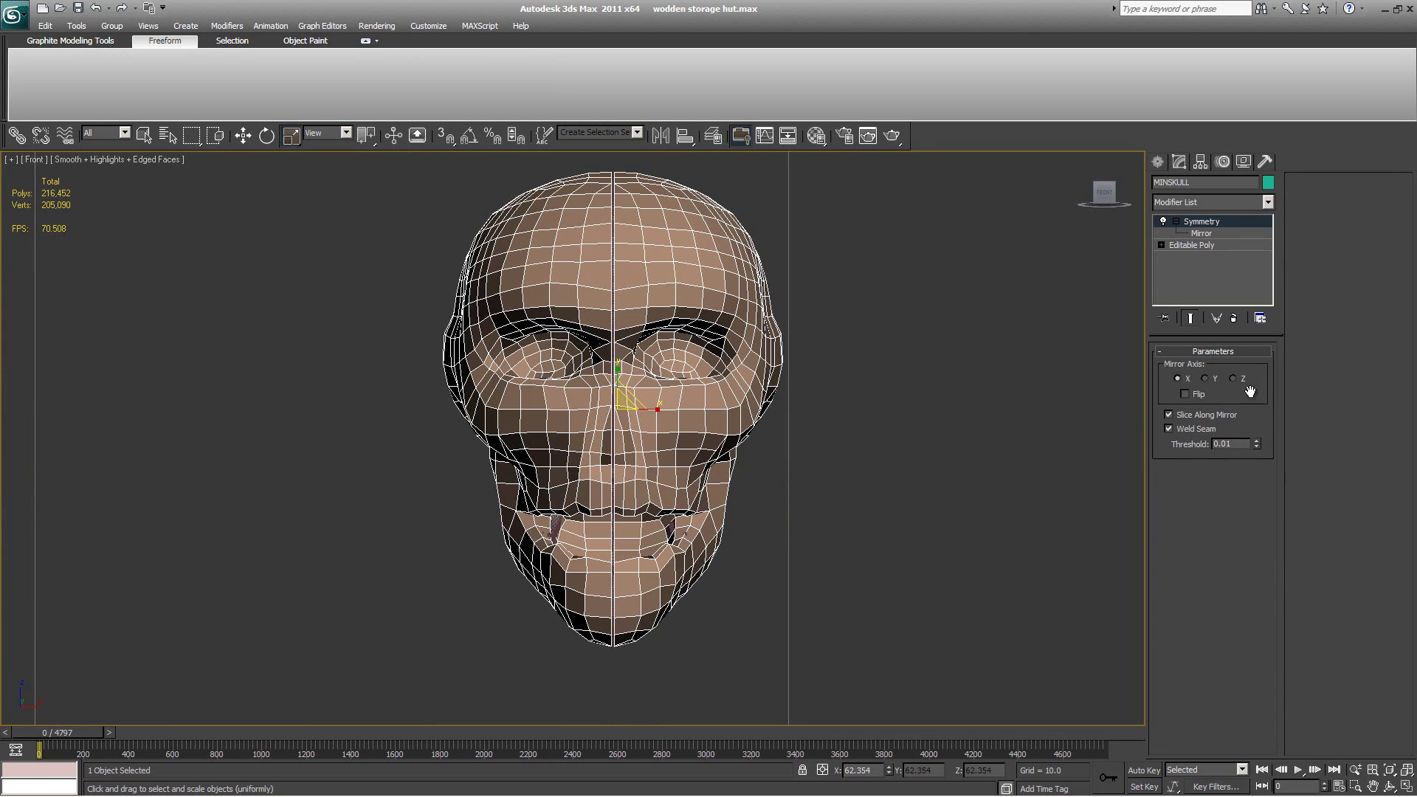
drag(1256, 445, 1257, 437)
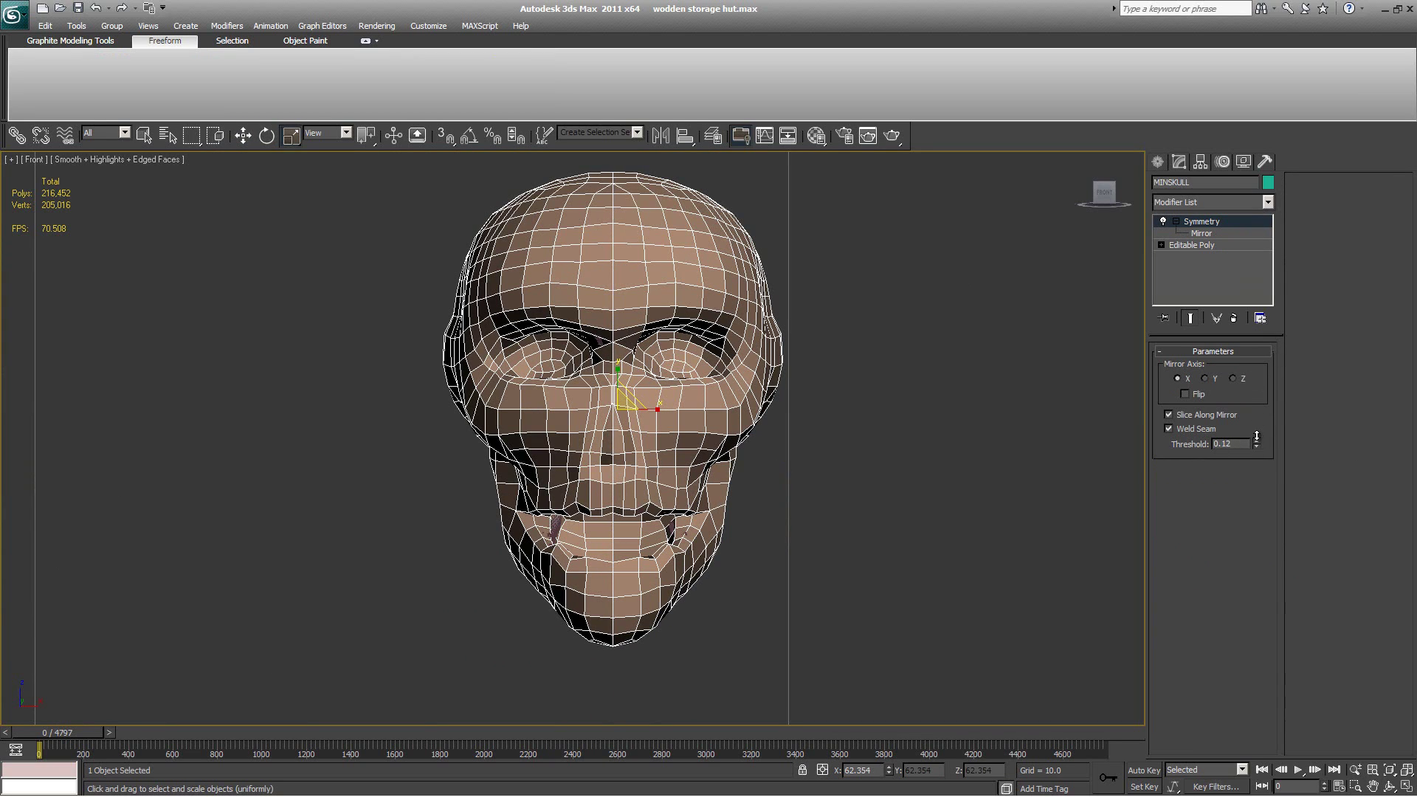
scroll(790, 530, up, 8)
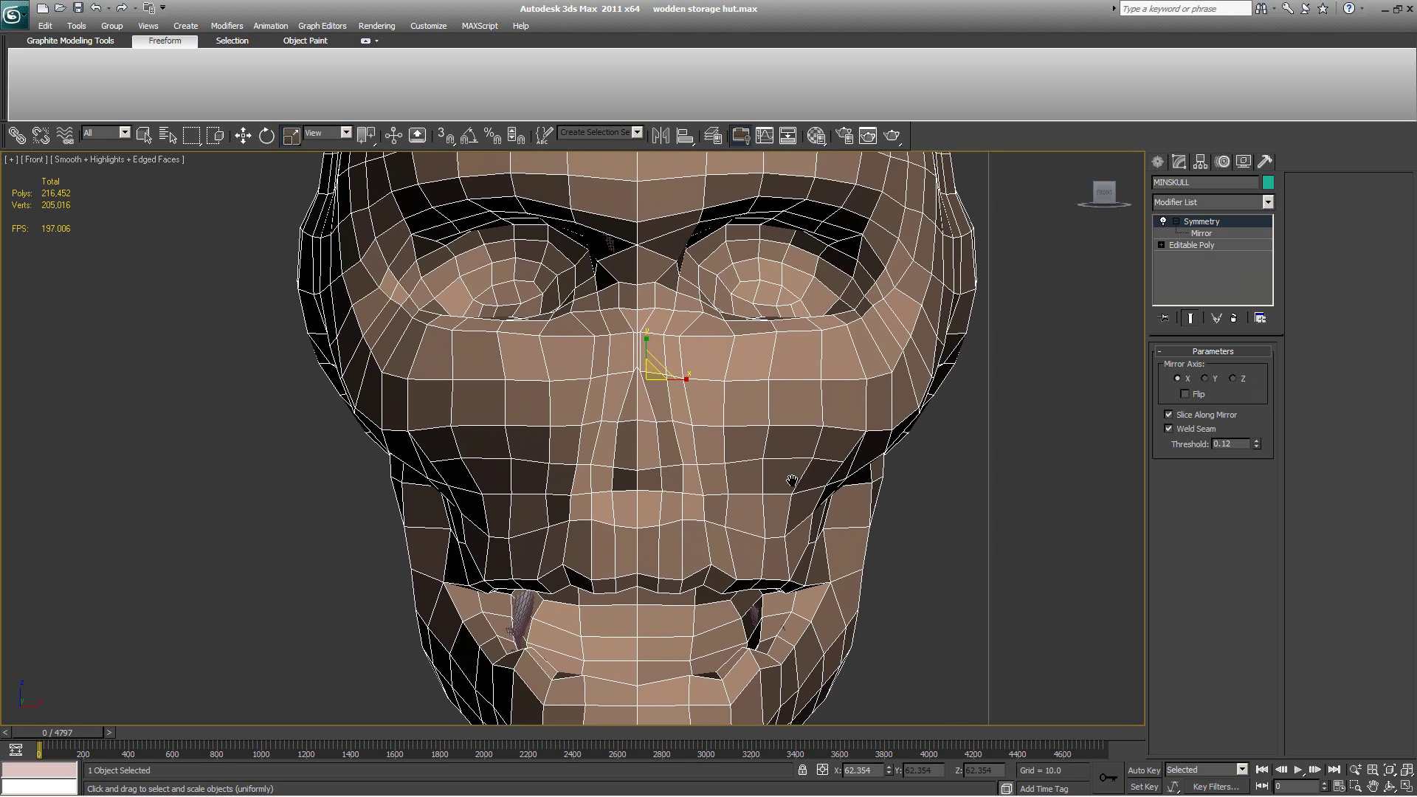
middle_drag(825, 419, 772, 635)
scroll(775, 605, down, 4)
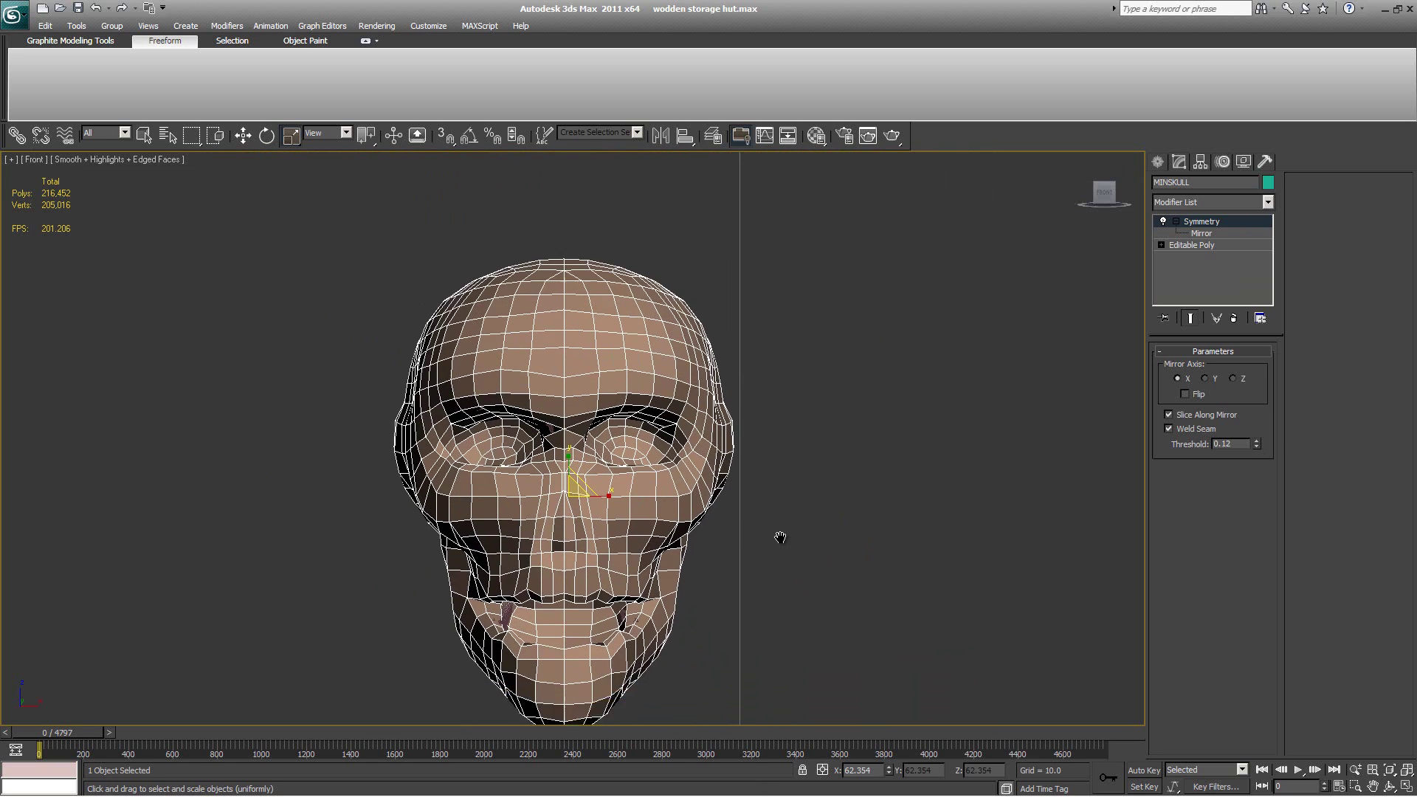
scroll(781, 537, up, 2)
middle_drag(781, 537, 780, 471)
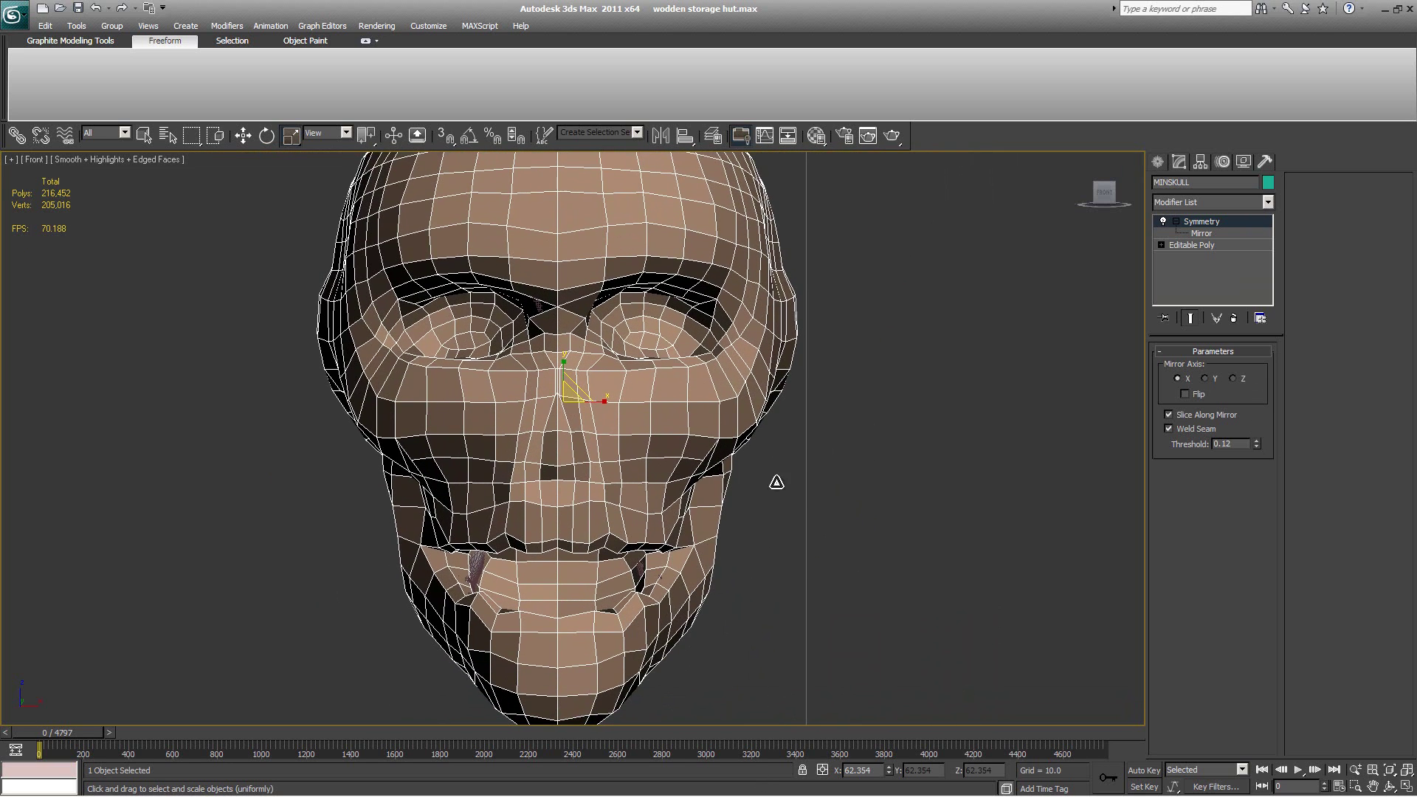
middle_drag(974, 445, 942, 497)
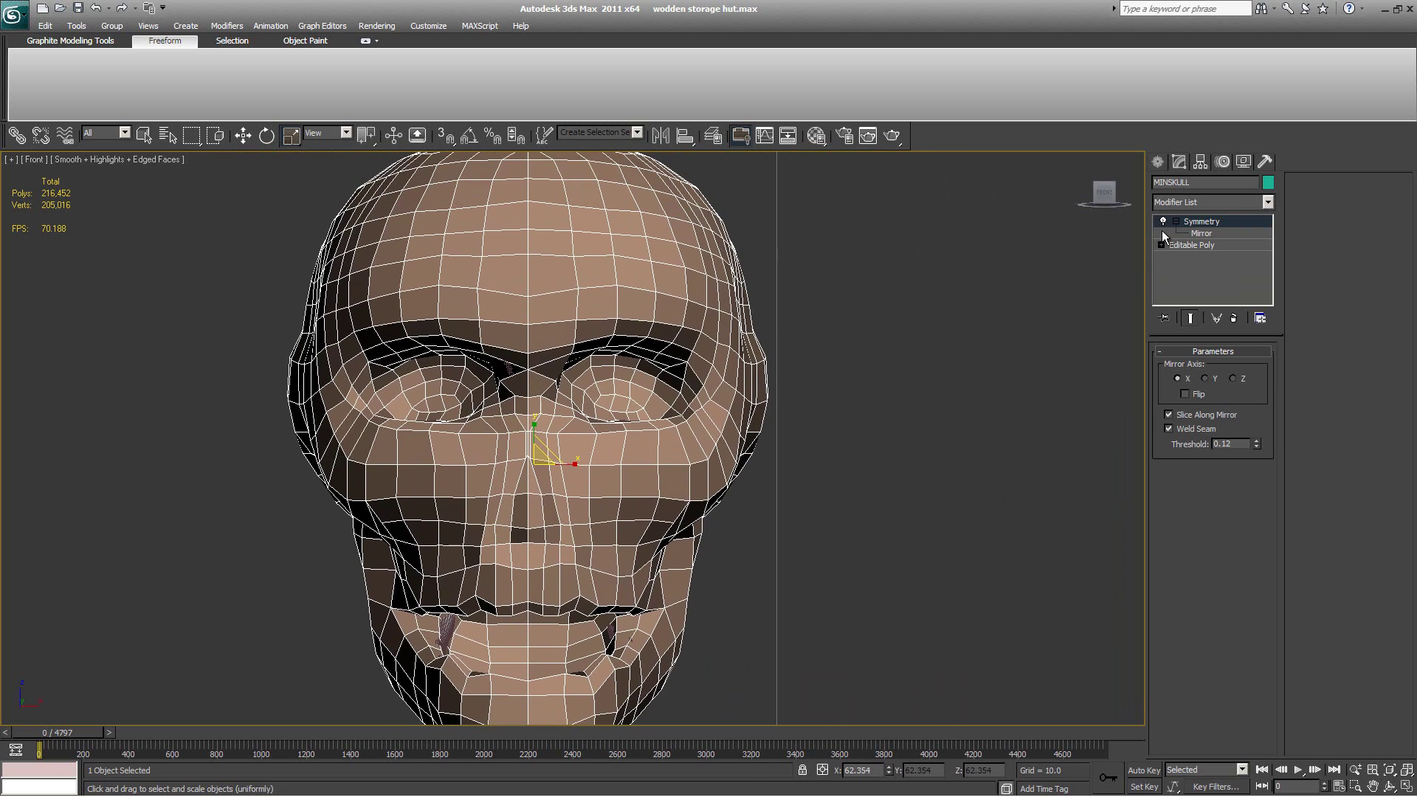
Step: Collapse the mirrored skull's whole modifier stack into an Editable Poly, accepting the loss of the modifier parameters
right_click(1209, 221)
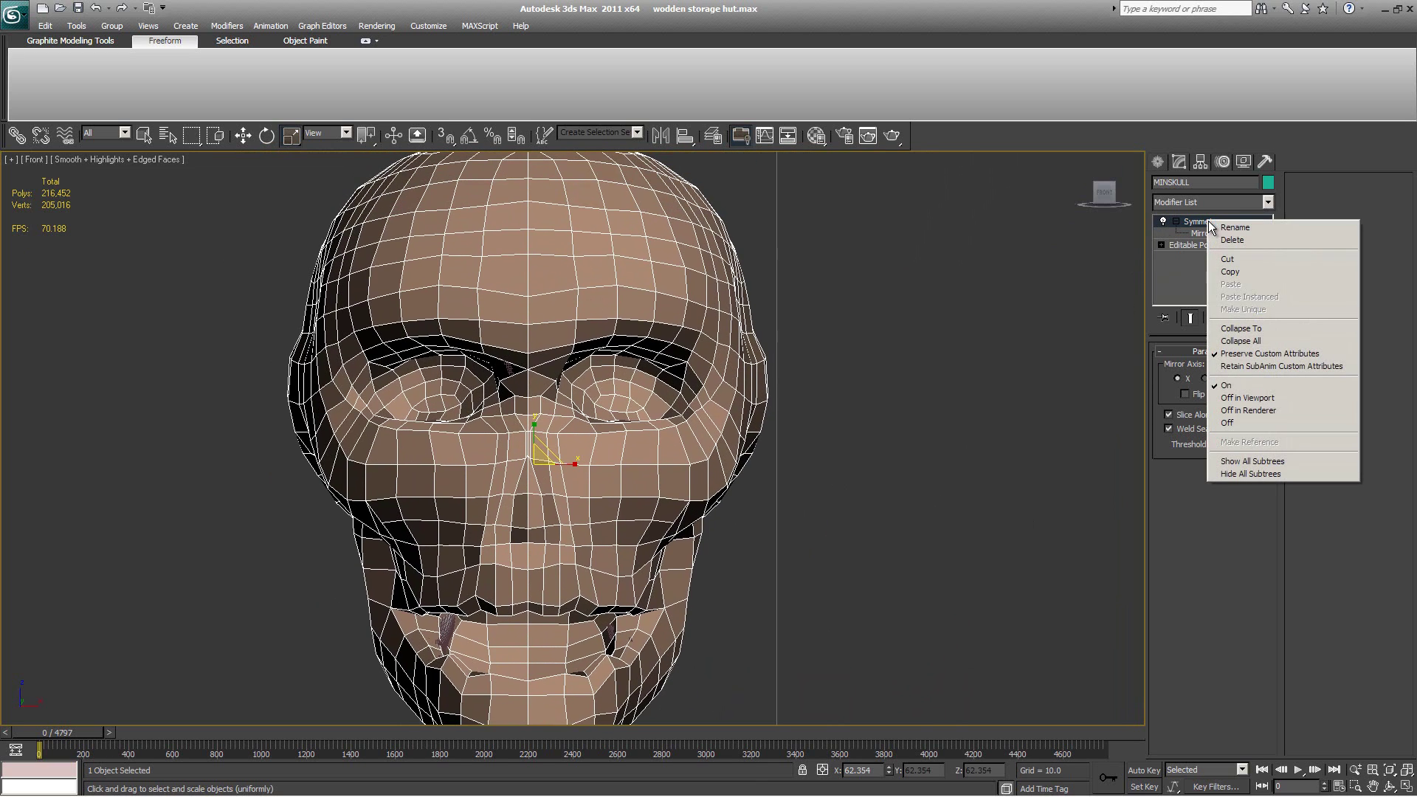
click(1242, 332)
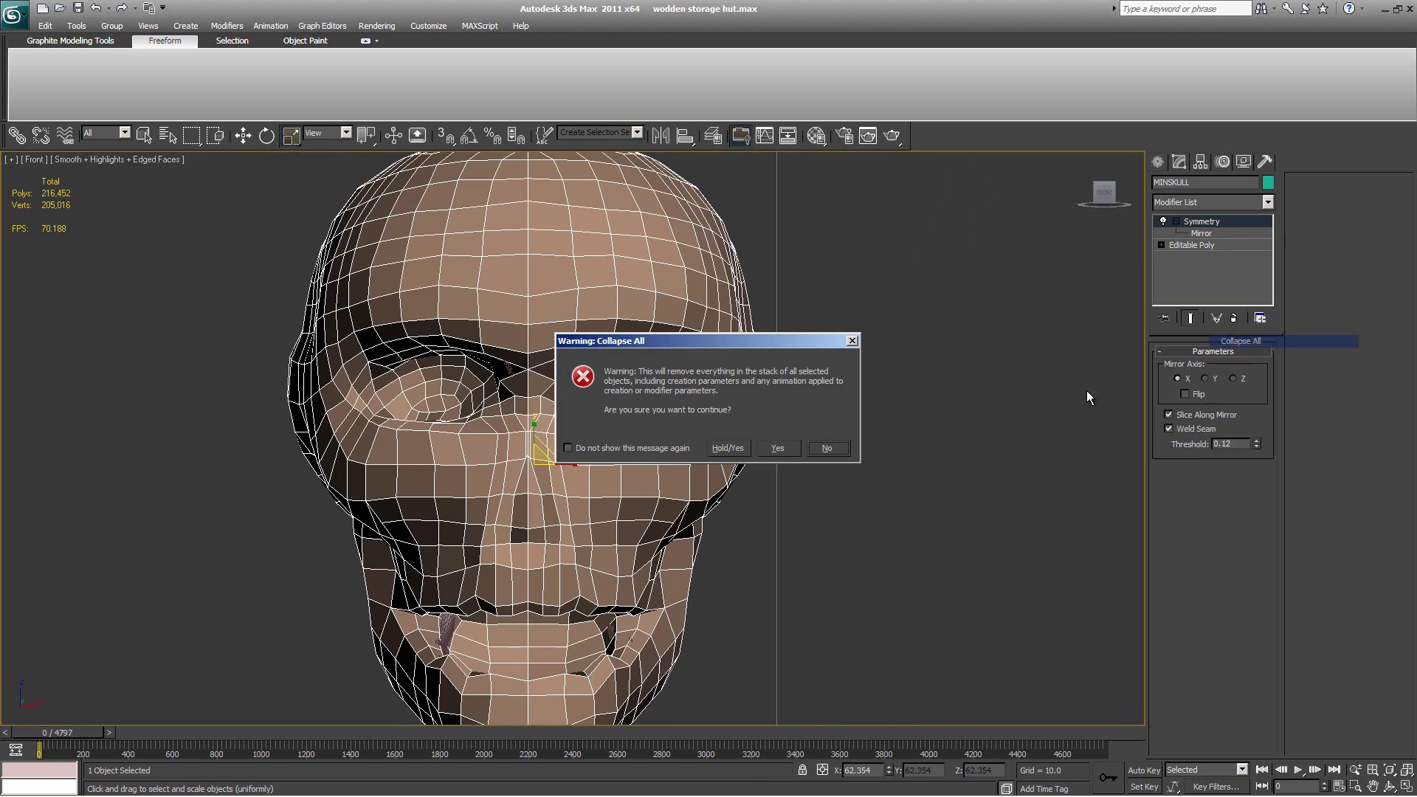
click(787, 446)
middle_drag(906, 461, 925, 422)
scroll(791, 454, down, 3)
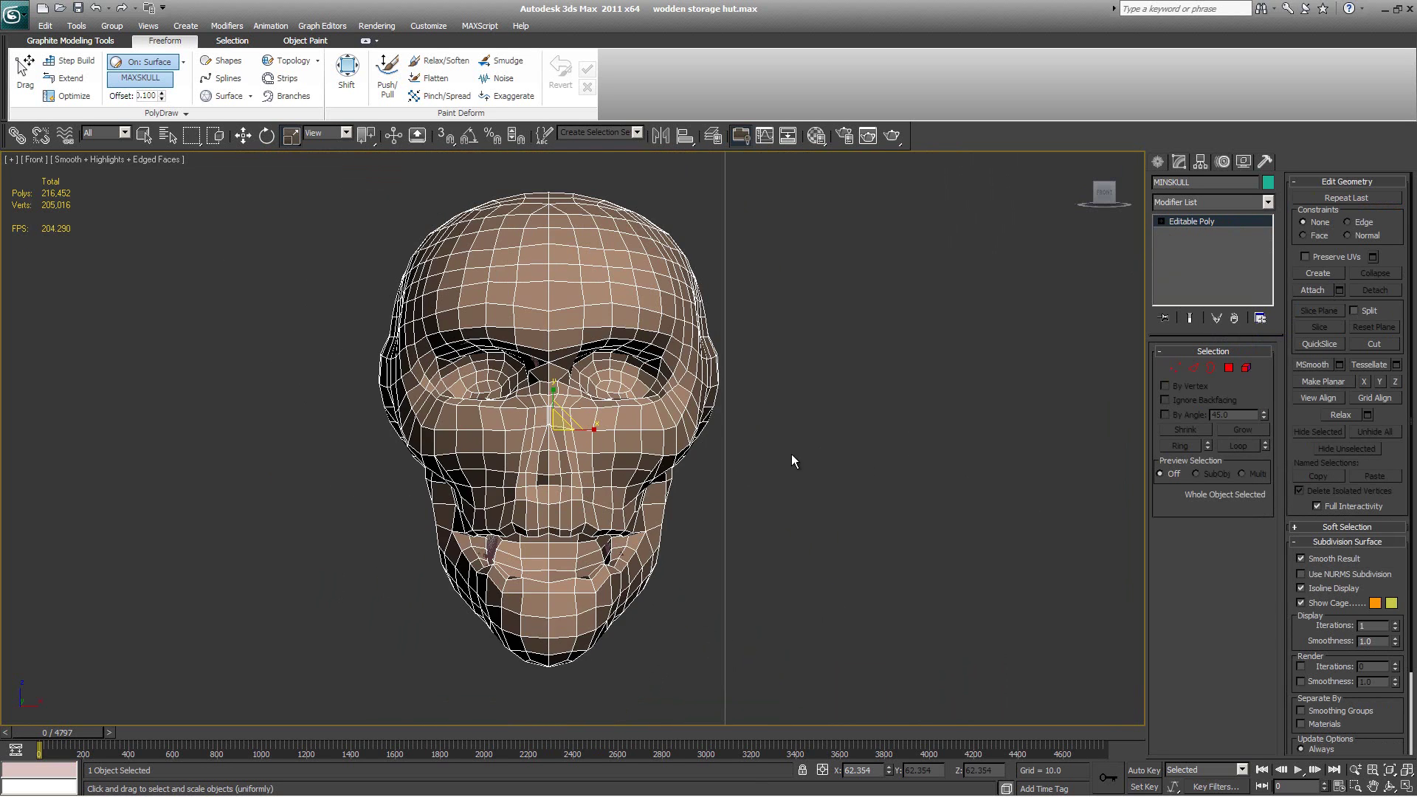
Step: In Perspective view, move the full low-poly skull along X so it sits beside the high-poly sculpt
key(p)
scroll(818, 451, down, 5)
key(z)
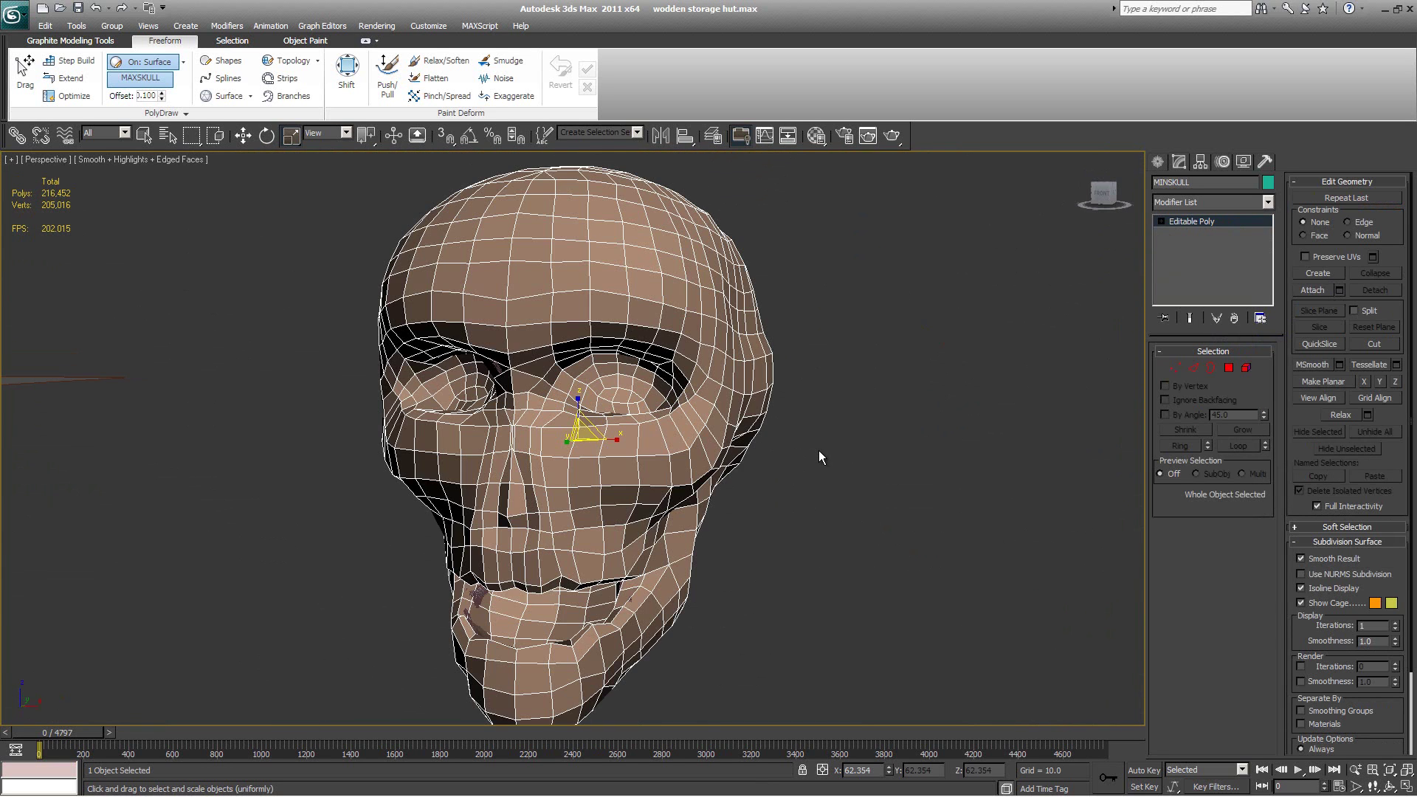
alt+middle_drag(769, 503, 1009, 397)
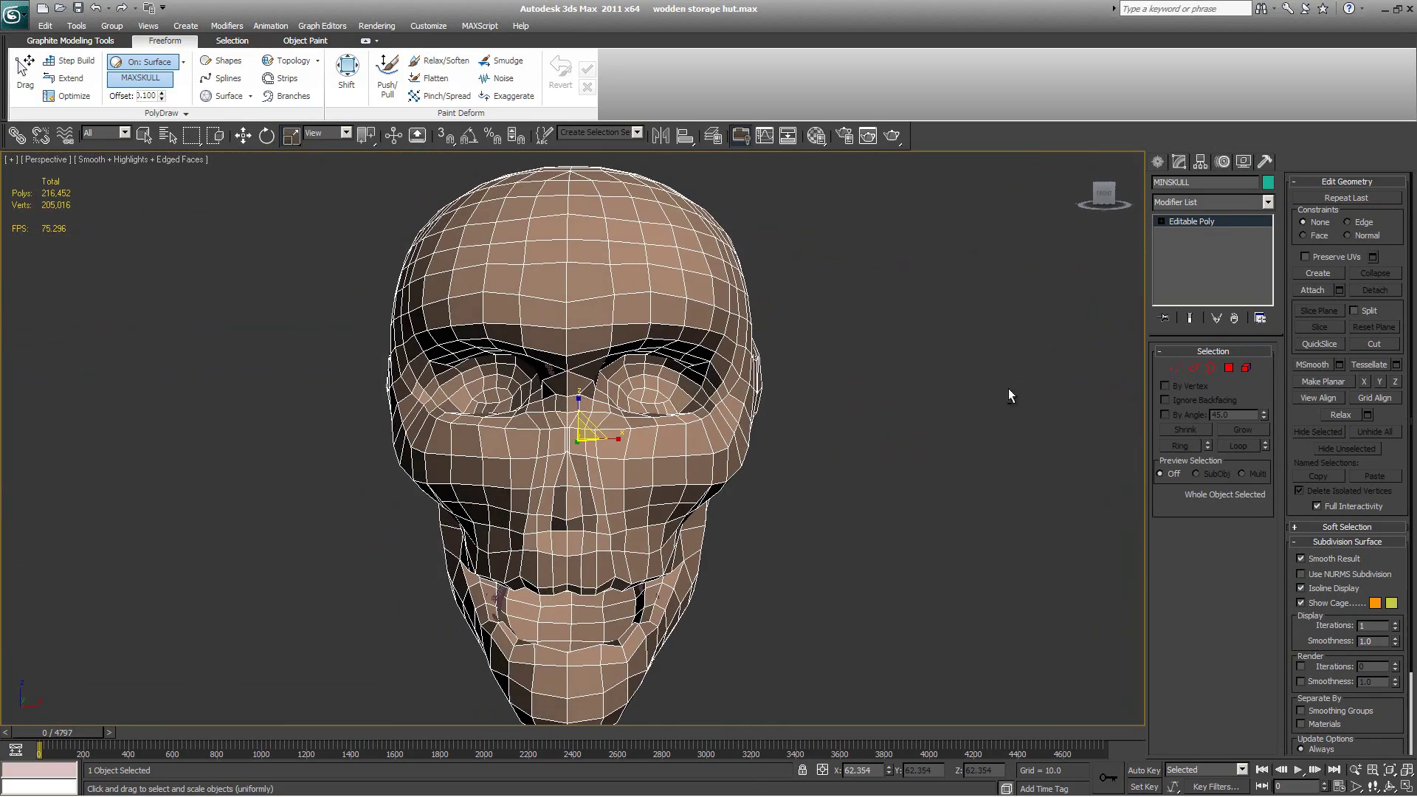
alt+middle_drag(917, 394, 985, 430)
key(w)
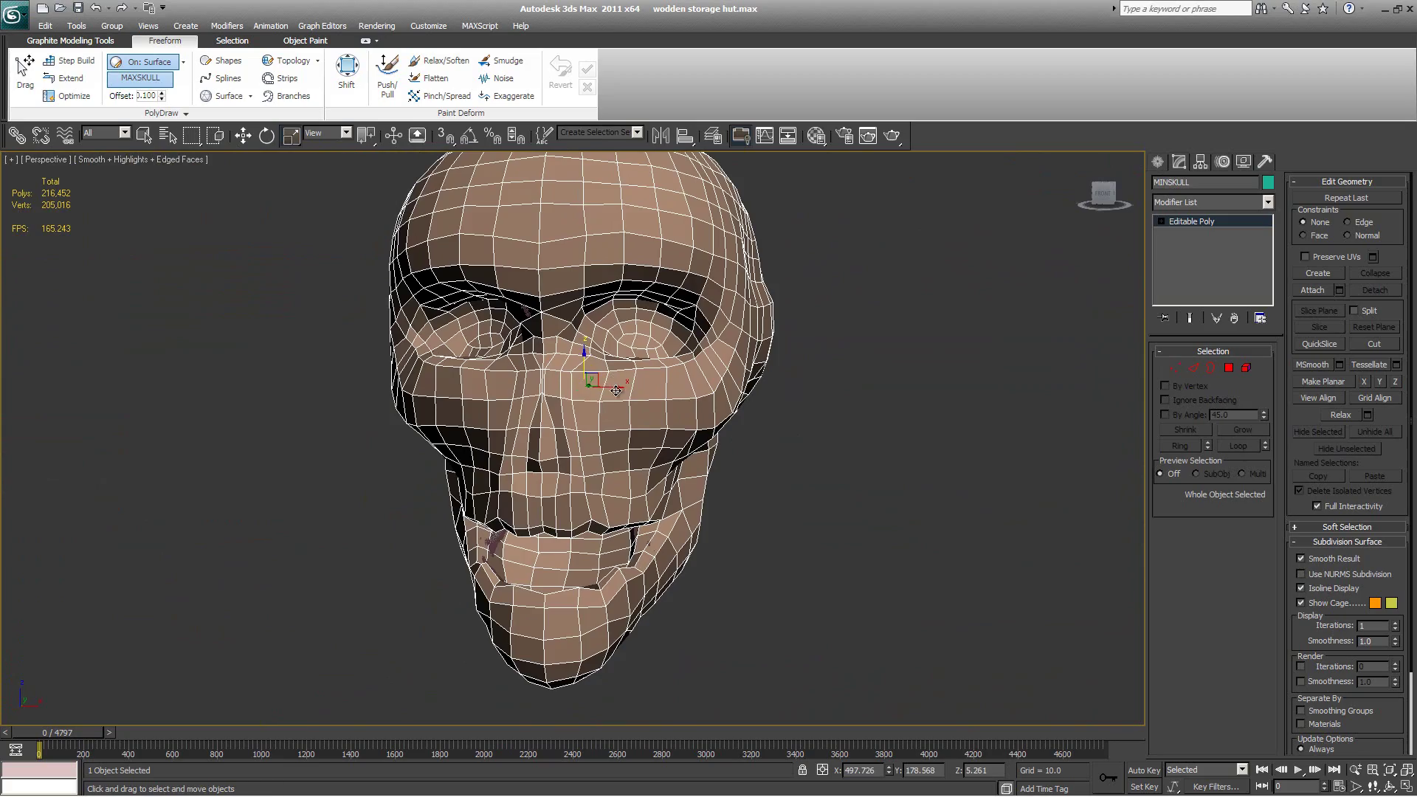
drag(616, 386, 998, 392)
alt+middle_drag(694, 442, 512, 525)
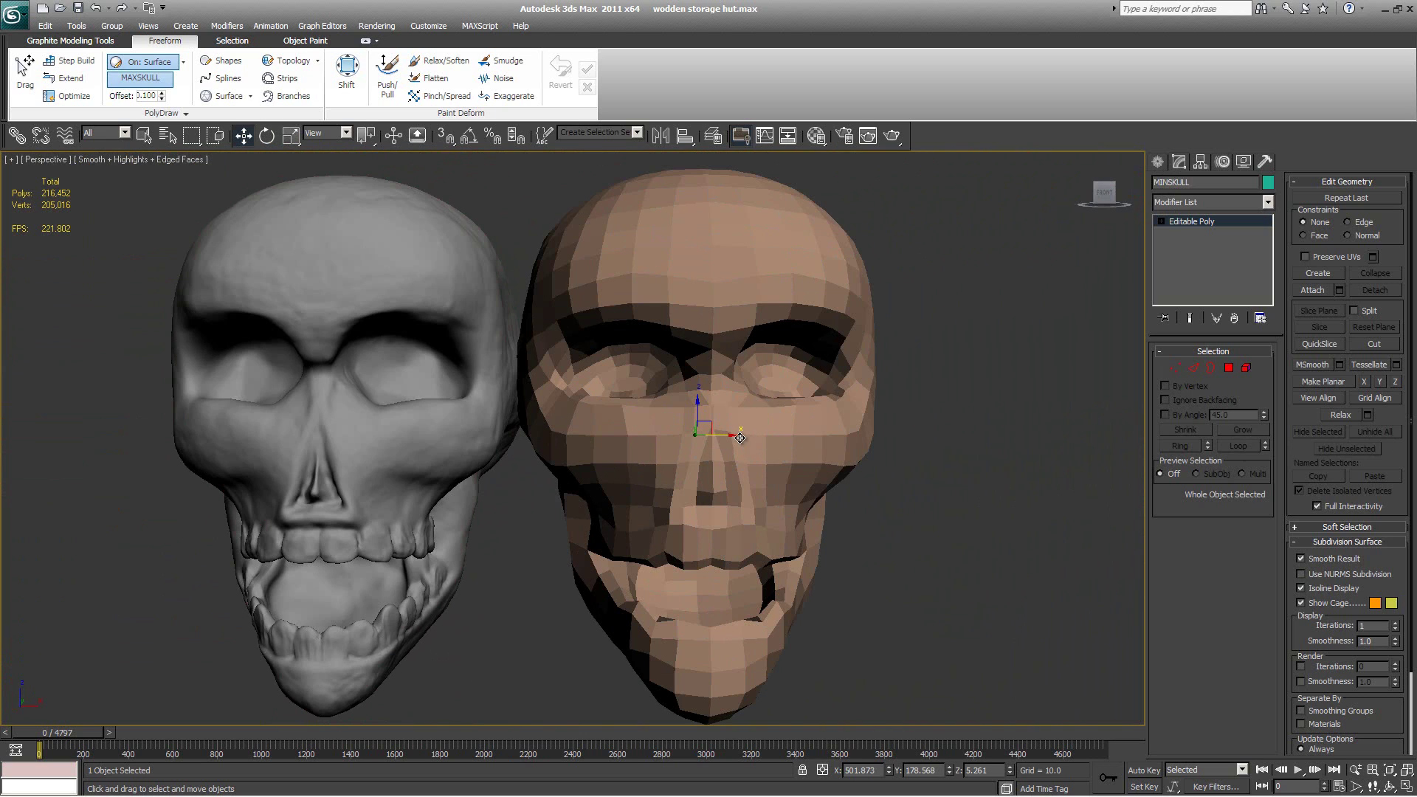
Step: Turn off edged faces and shift the low-poly skull slightly further from the sculpt along X
key(F4)
drag(738, 434, 753, 434)
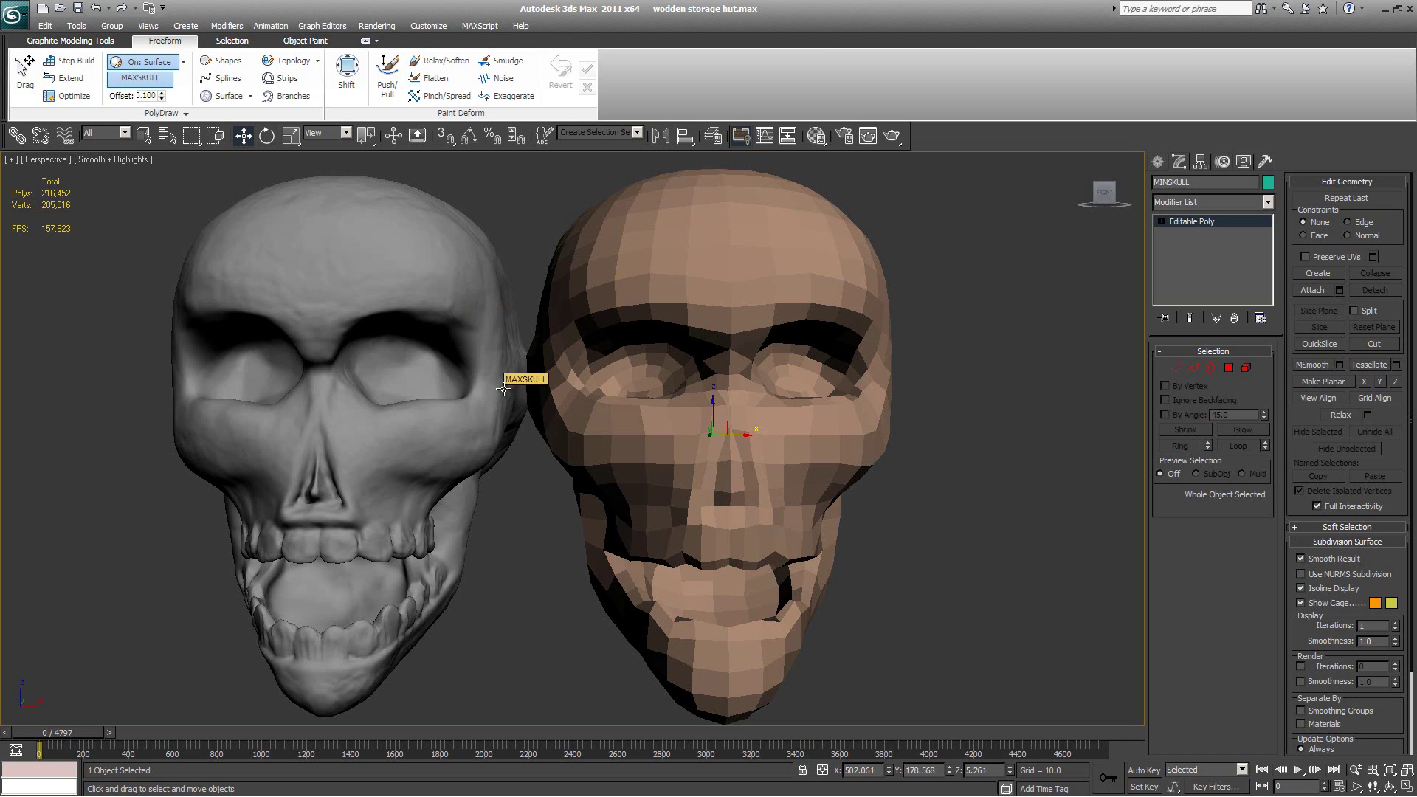
key(m)
click(260, 7)
drag(741, 436, 748, 435)
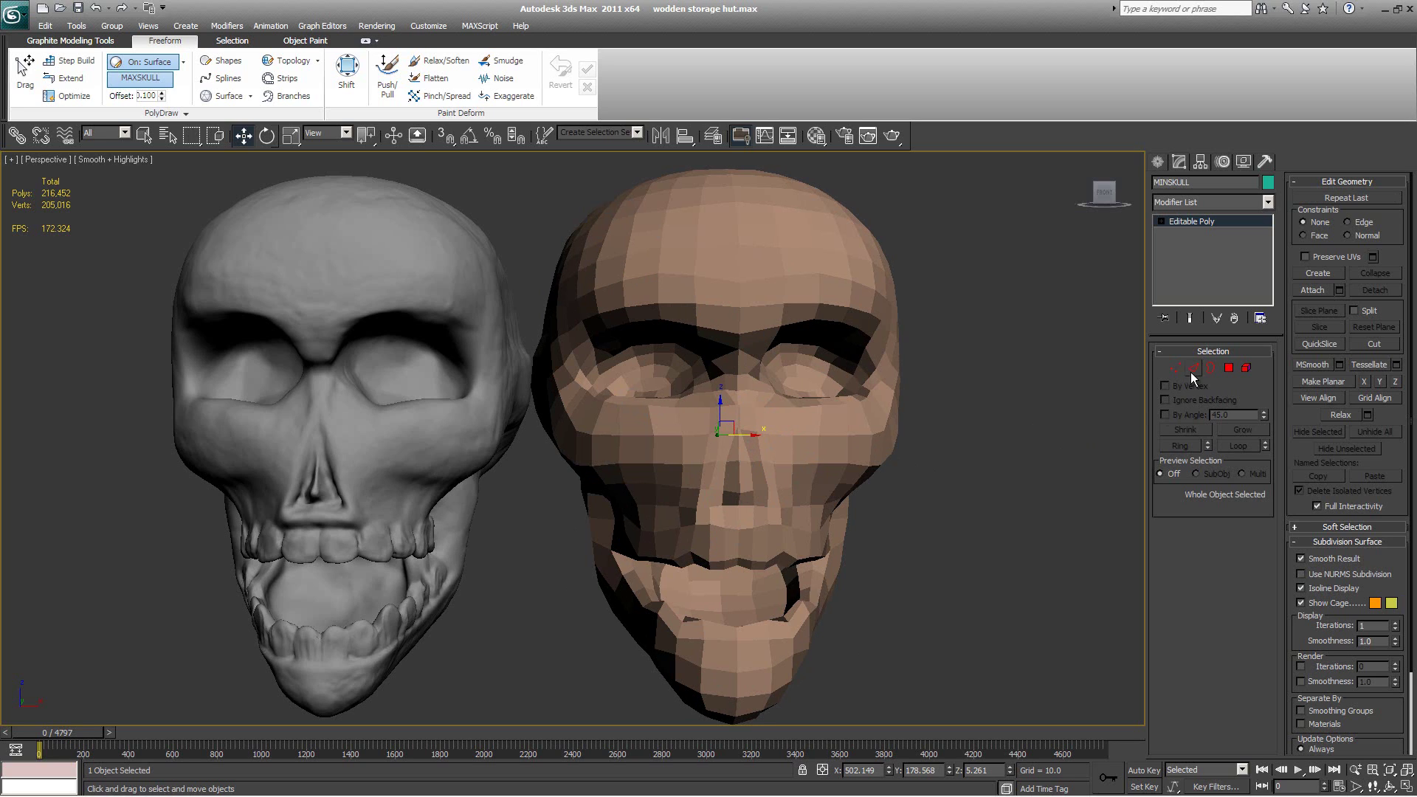
Step: Assign all polygons of the low-poly skull to smoothing group 1 and leave polygon editing
click(1228, 368)
key(ctrl+a)
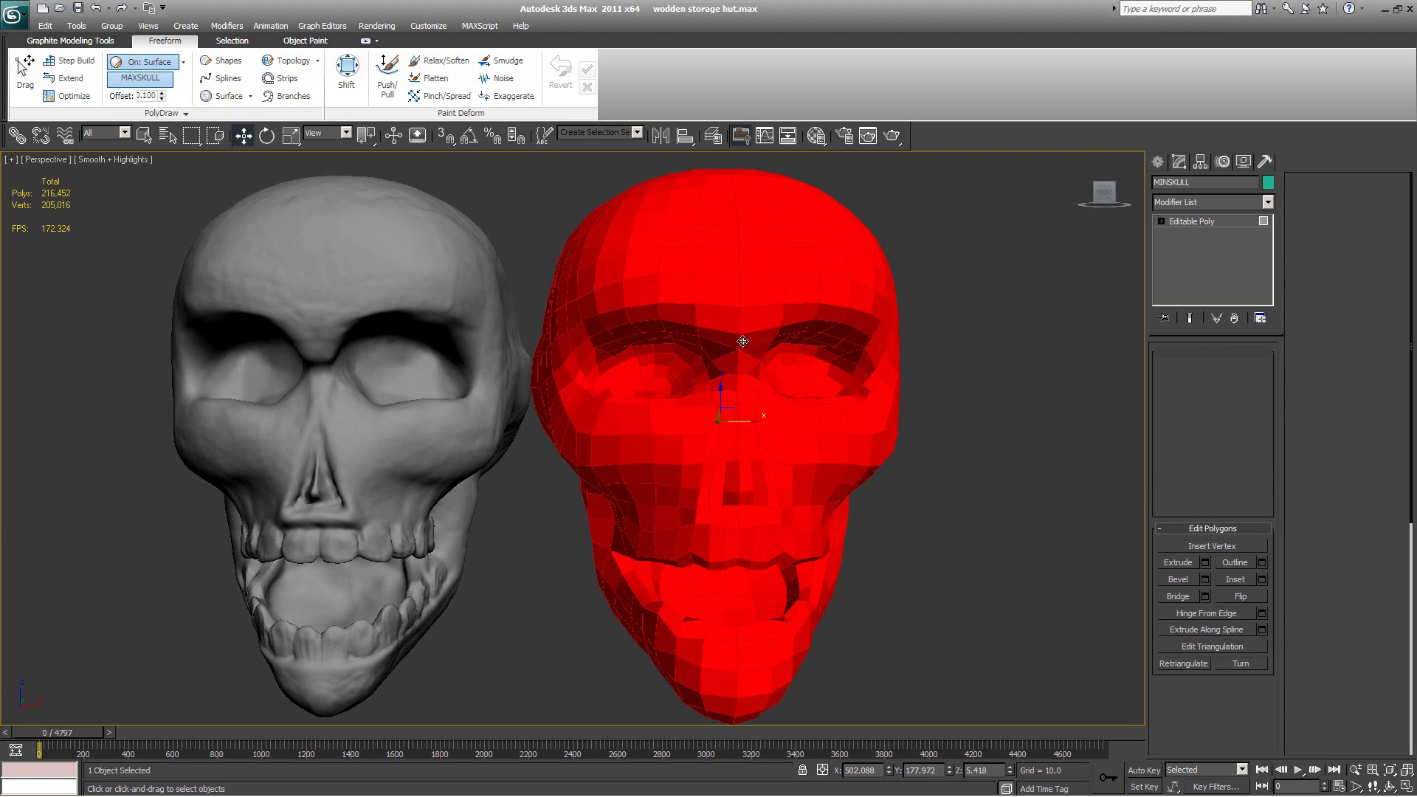
scroll(1299, 692, down, 10)
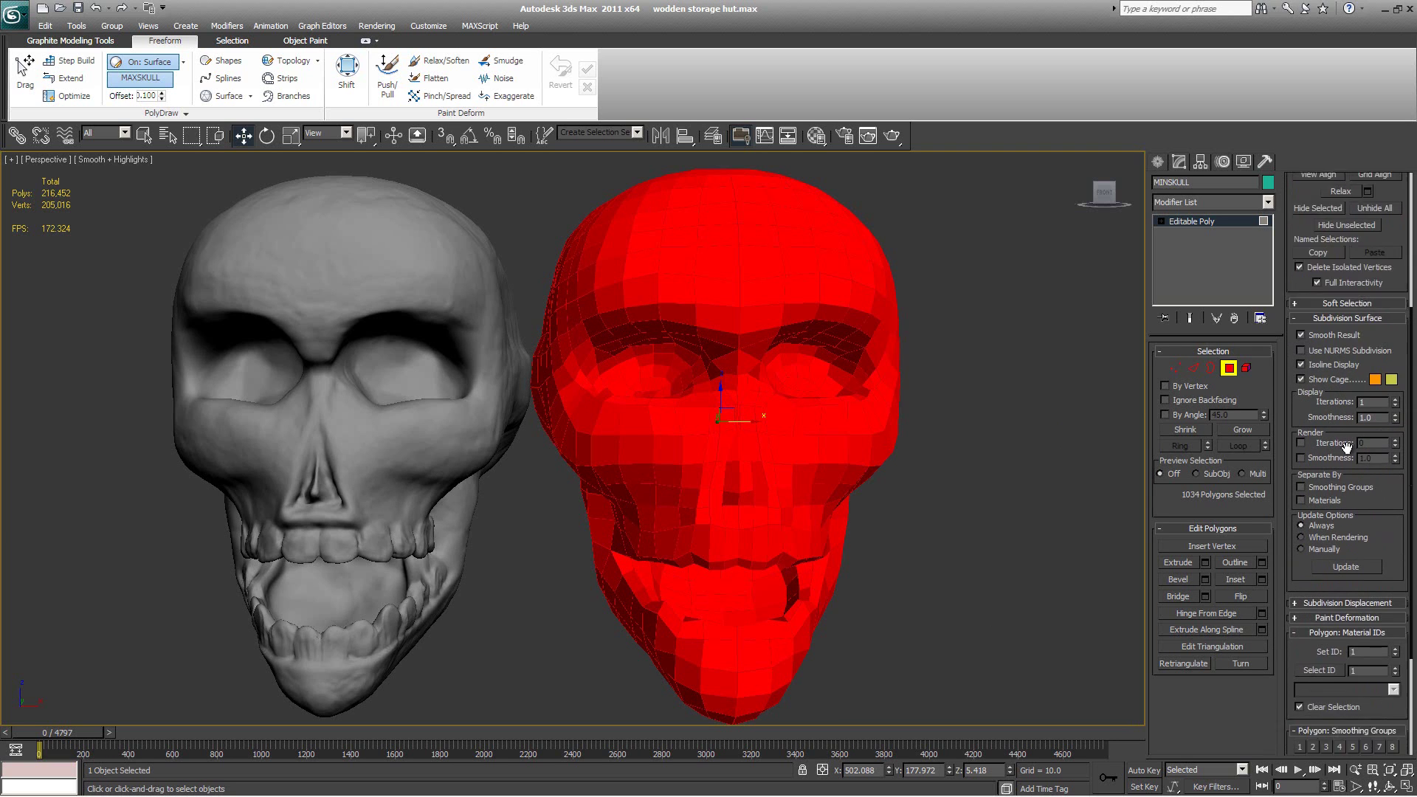
click(1300, 588)
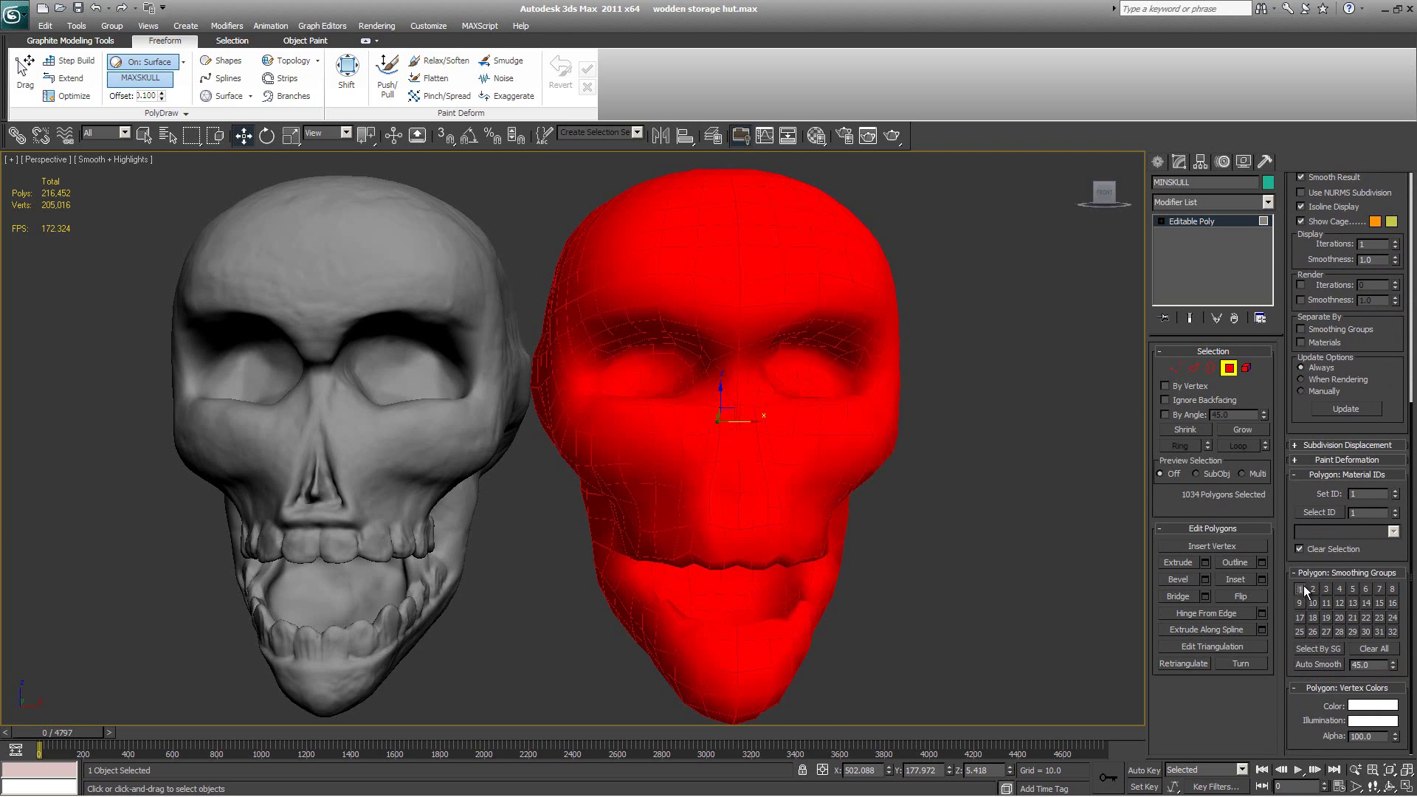
click(1229, 370)
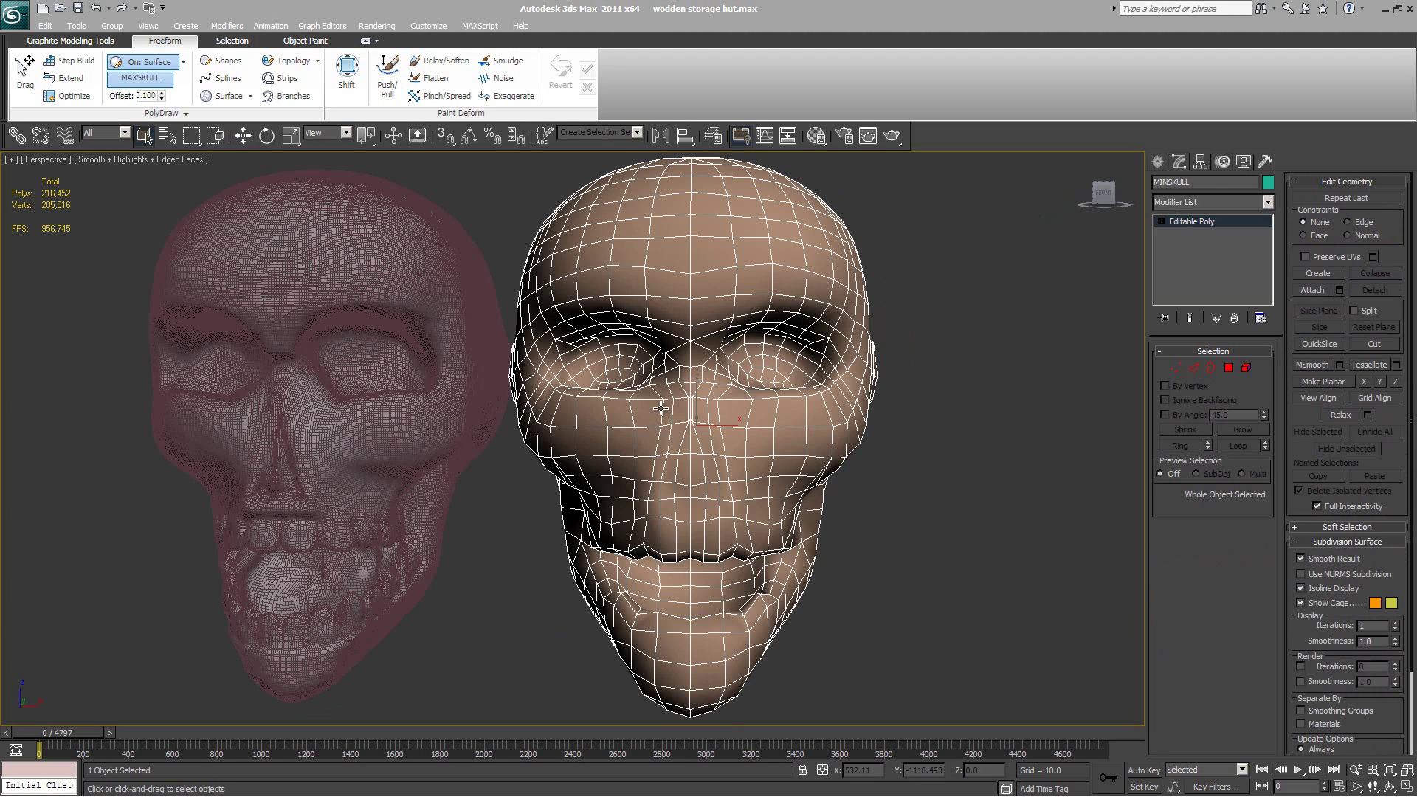
Step: Apply Reset XForm to the low-poly skull and collapse the resulting stack to Editable Poly
click(1266, 162)
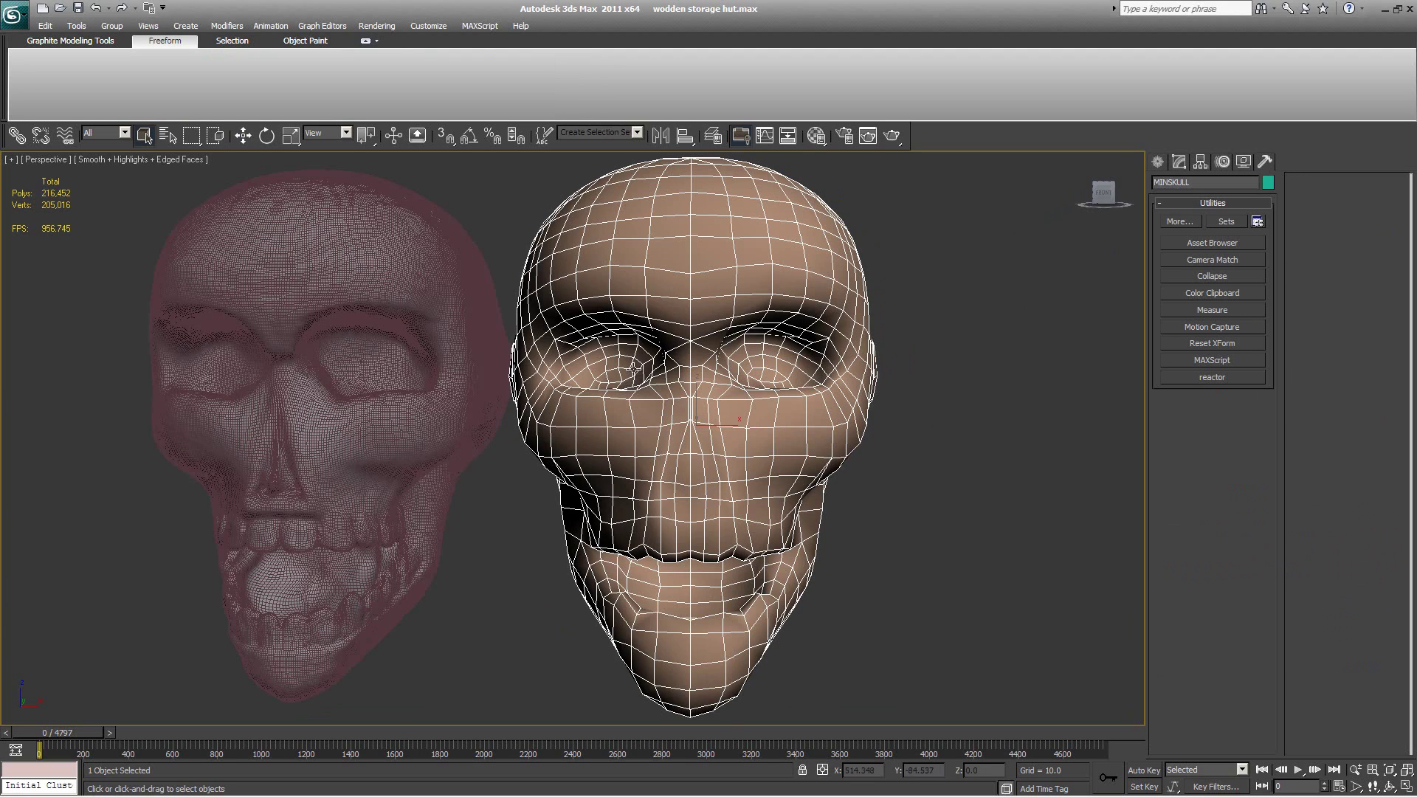
click(1213, 343)
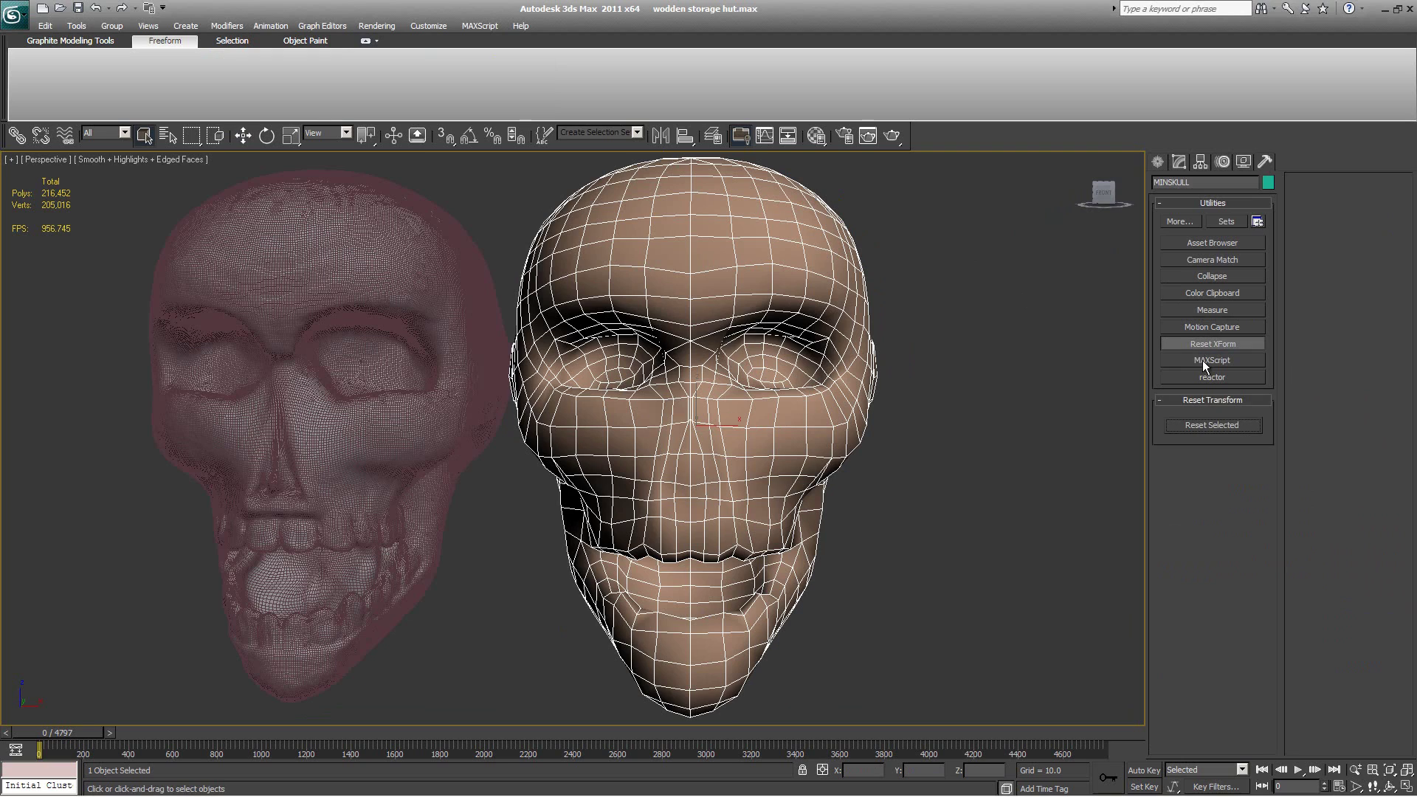
click(1200, 426)
click(1179, 161)
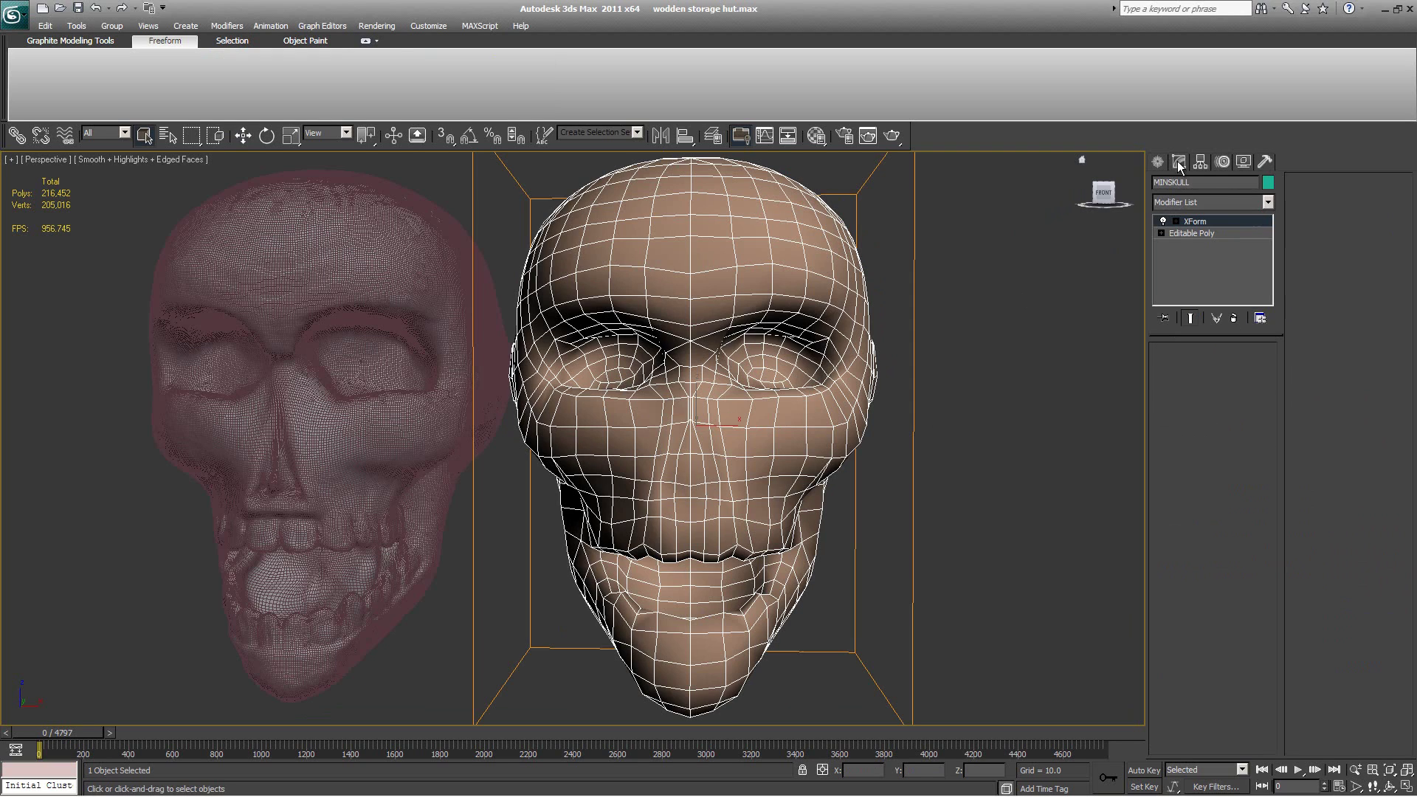
right_click(1195, 220)
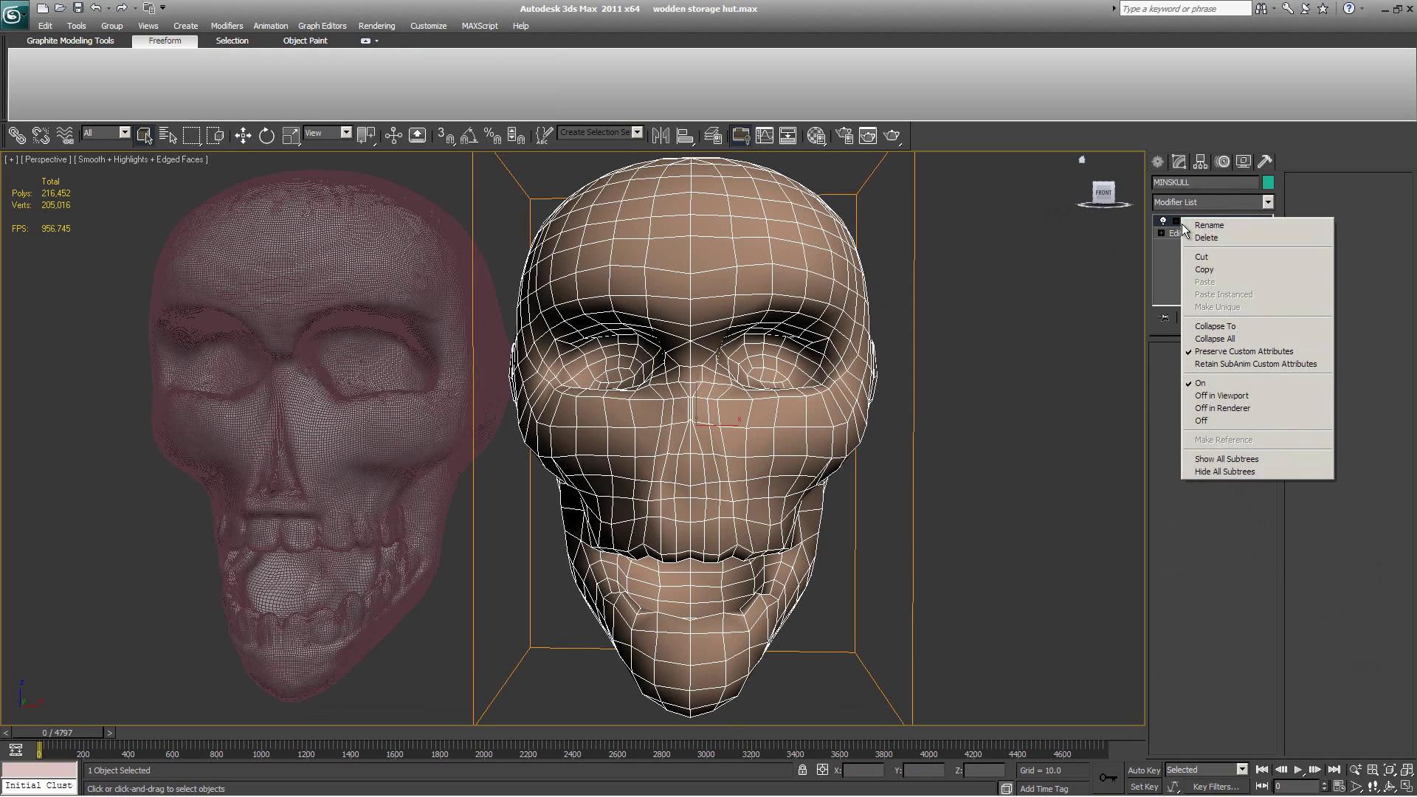
click(1218, 332)
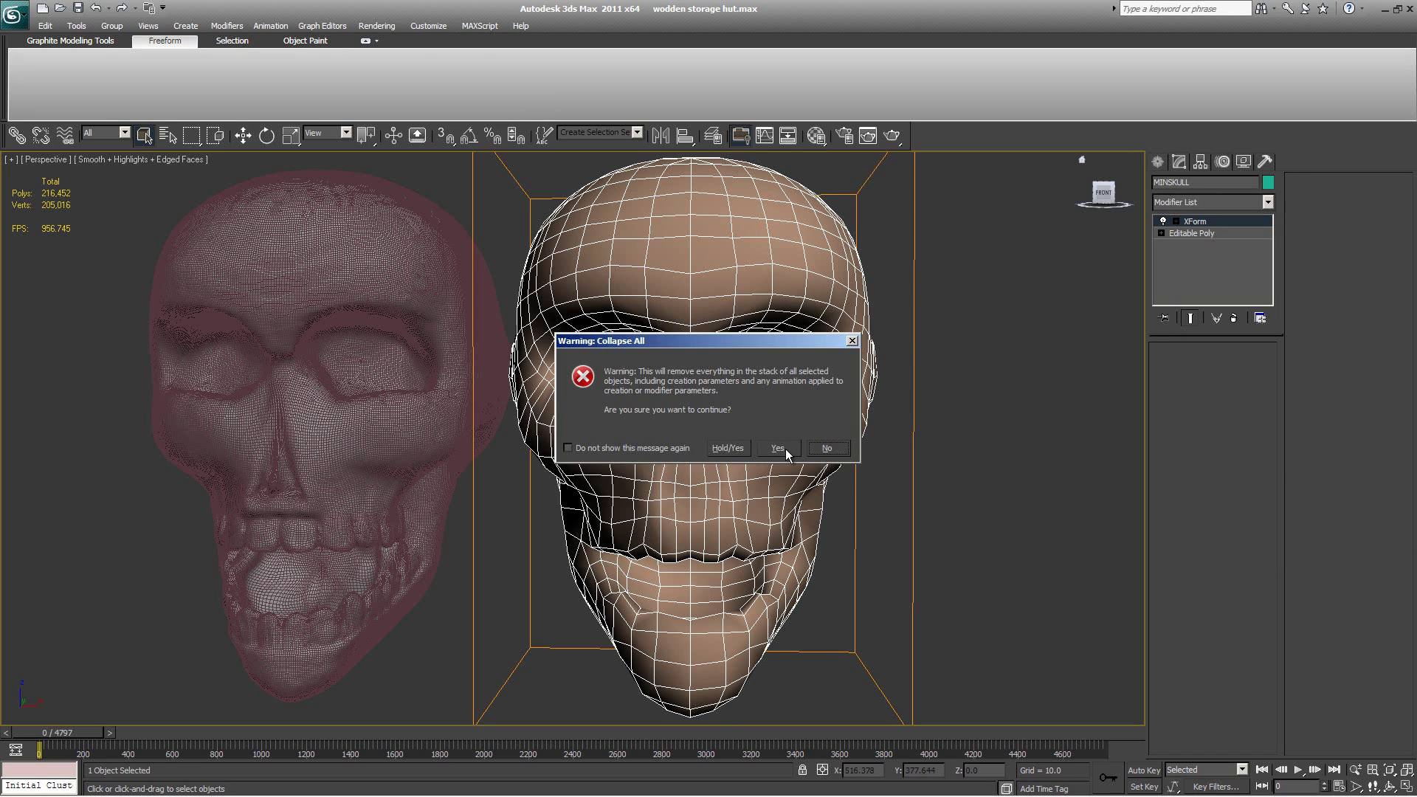
click(783, 448)
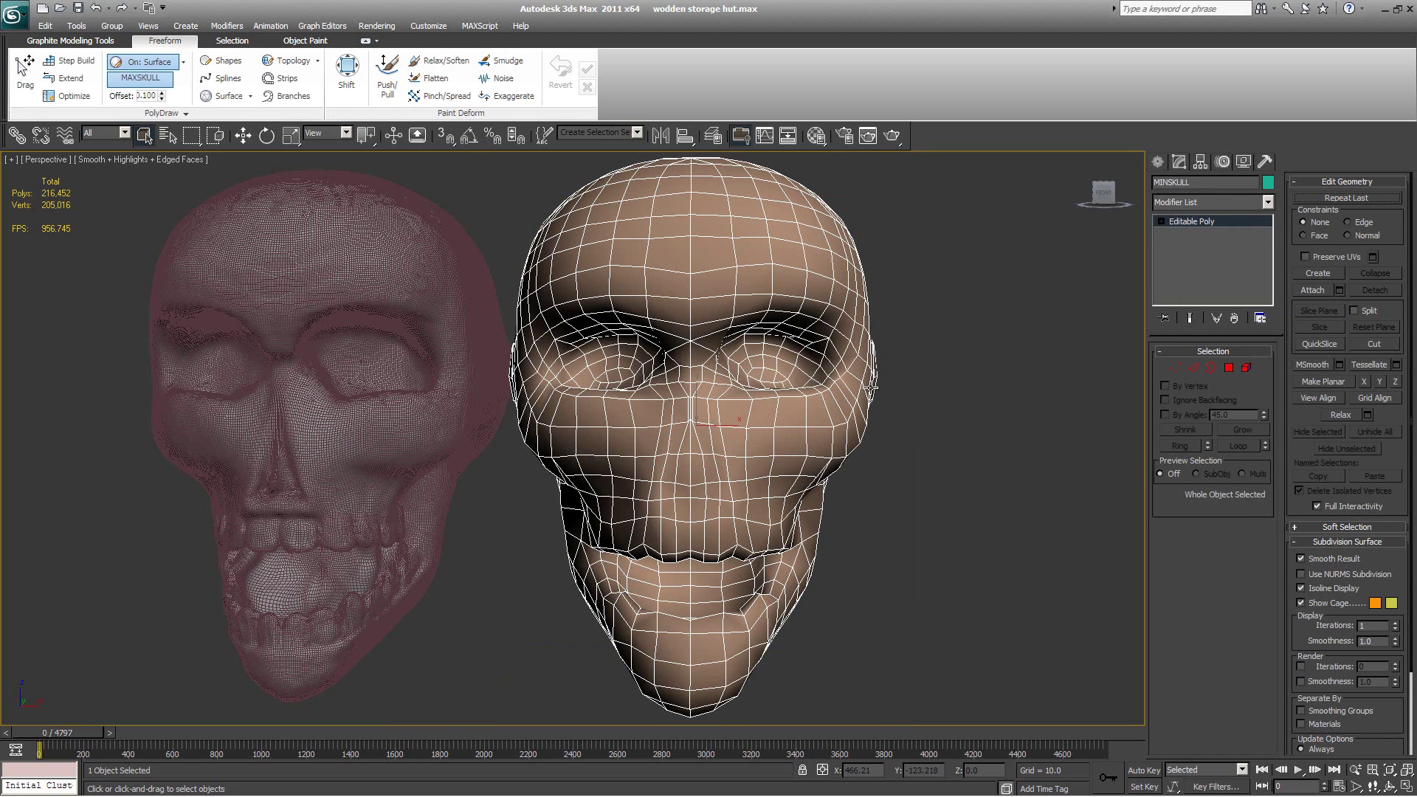
Step: Center the low-poly skull's pivot to the object using Affect Pivot Only, and leave pivot editing
click(1200, 161)
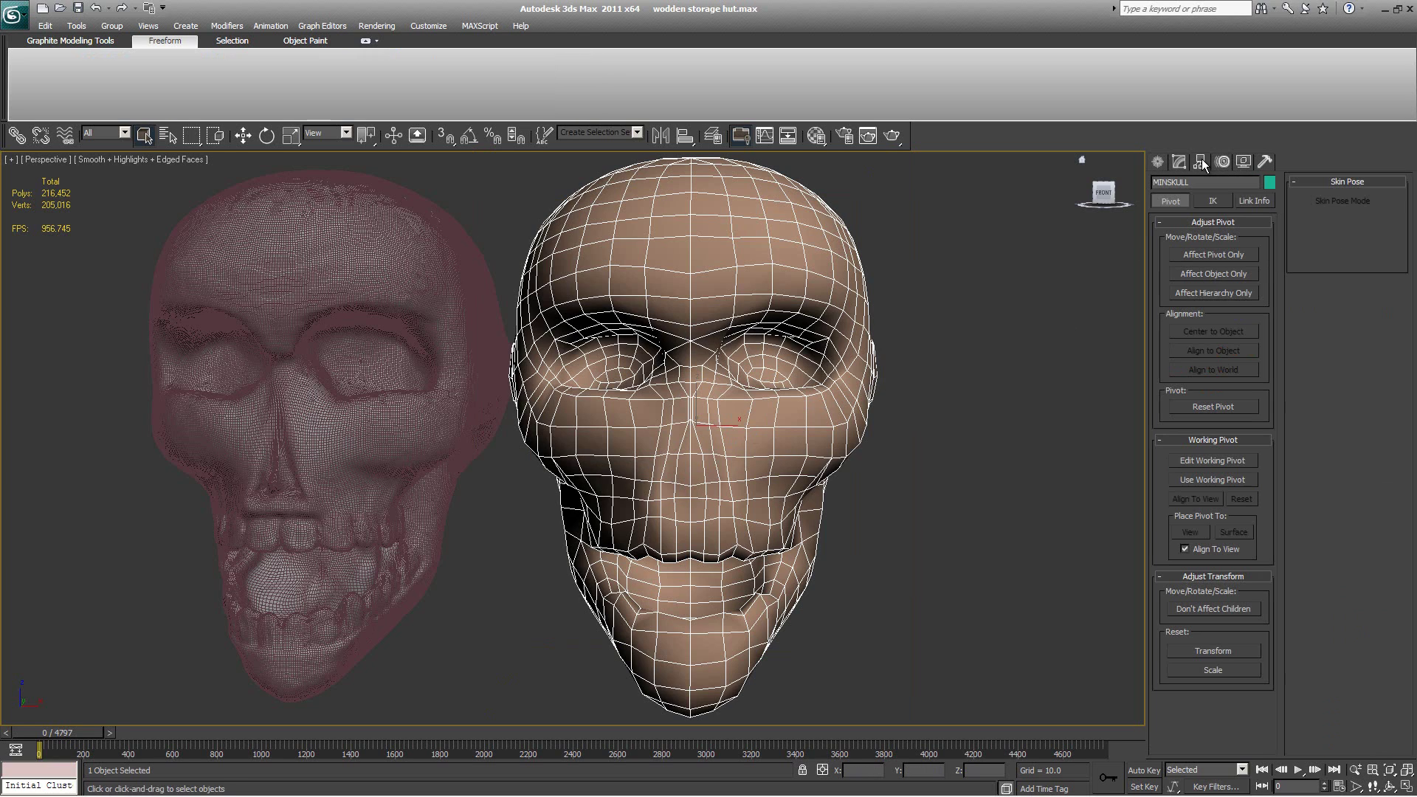
click(1196, 257)
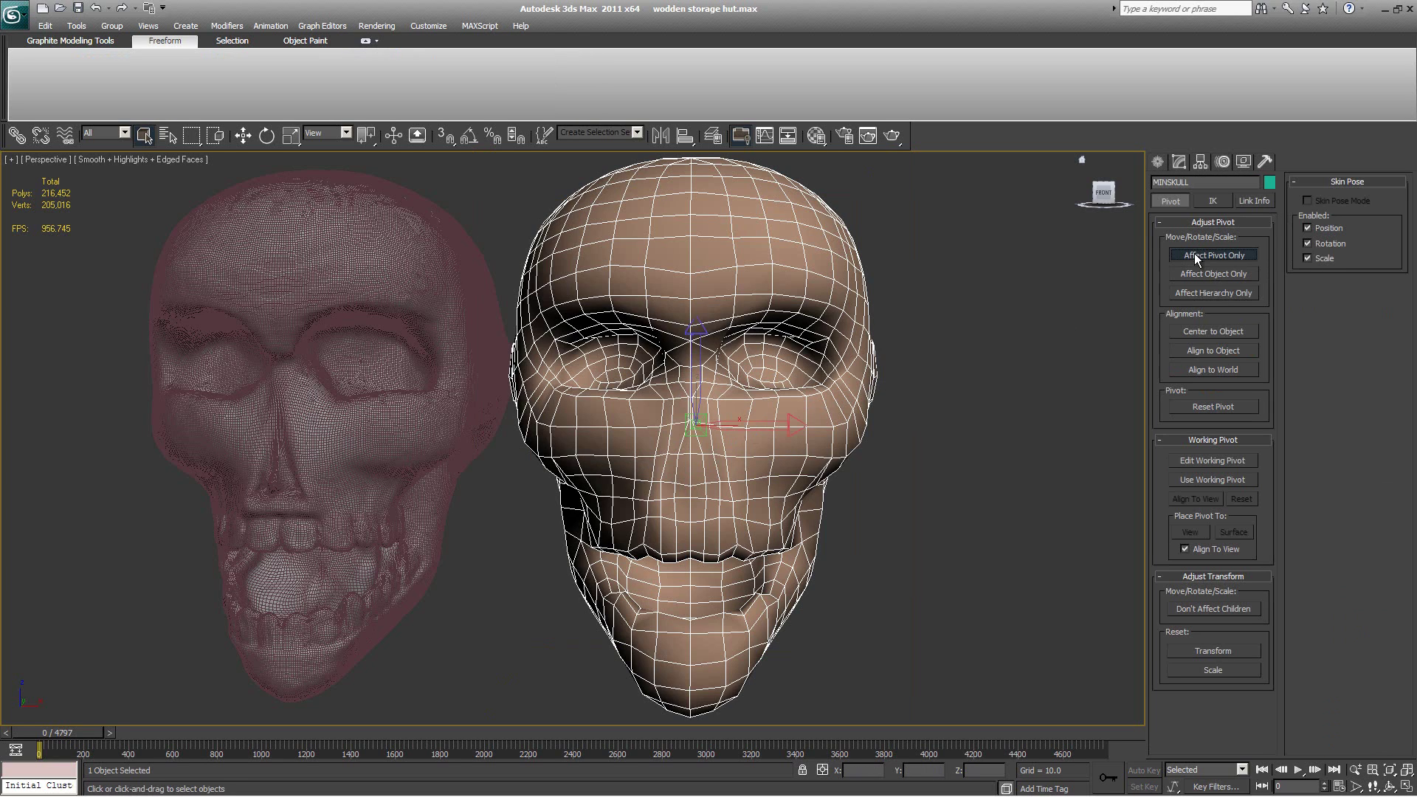
click(1205, 333)
click(1213, 255)
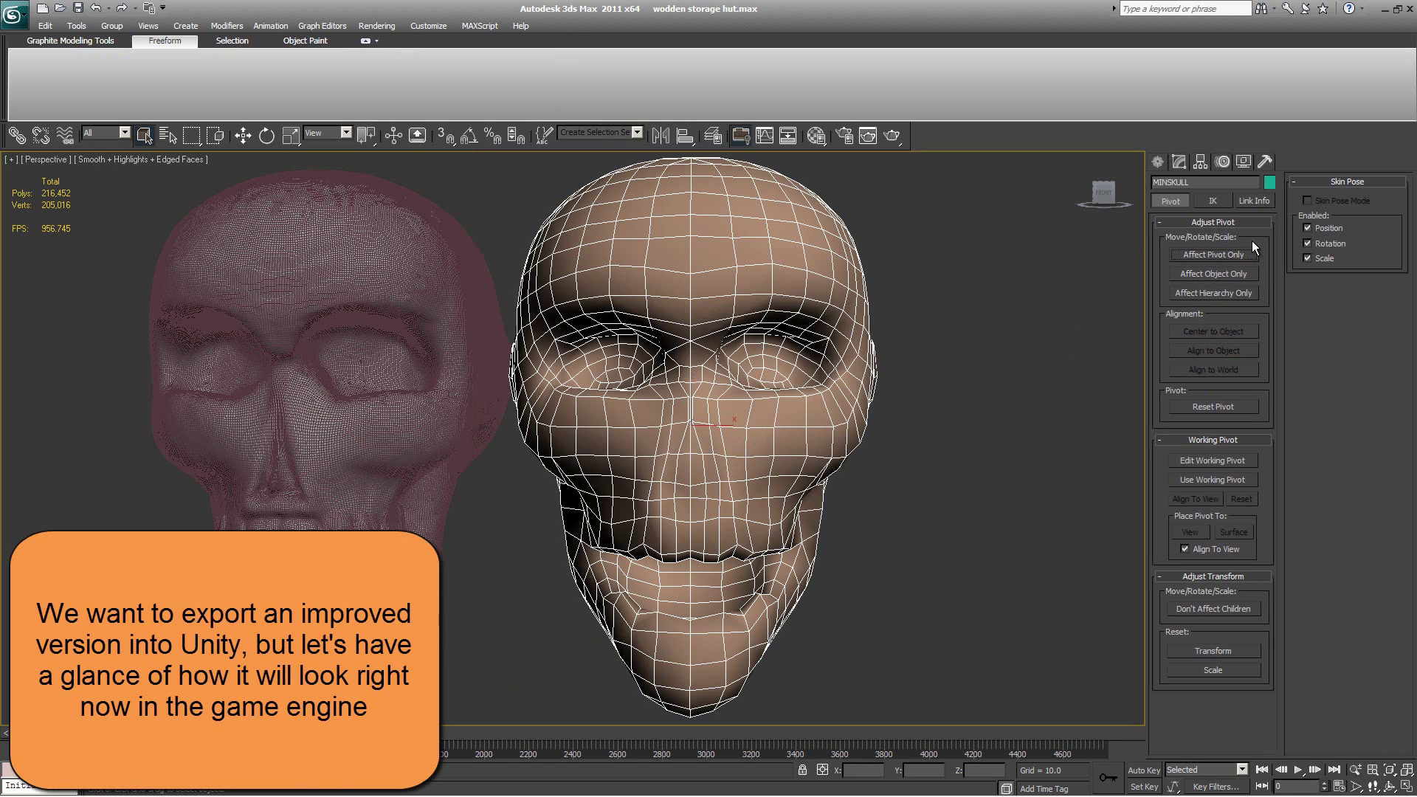
Step: Export only the selected low-poly skull to the Desktop as an FBX file named Skull_unity_tutori, keeping the current export options
click(13, 13)
mouse_move(59, 238)
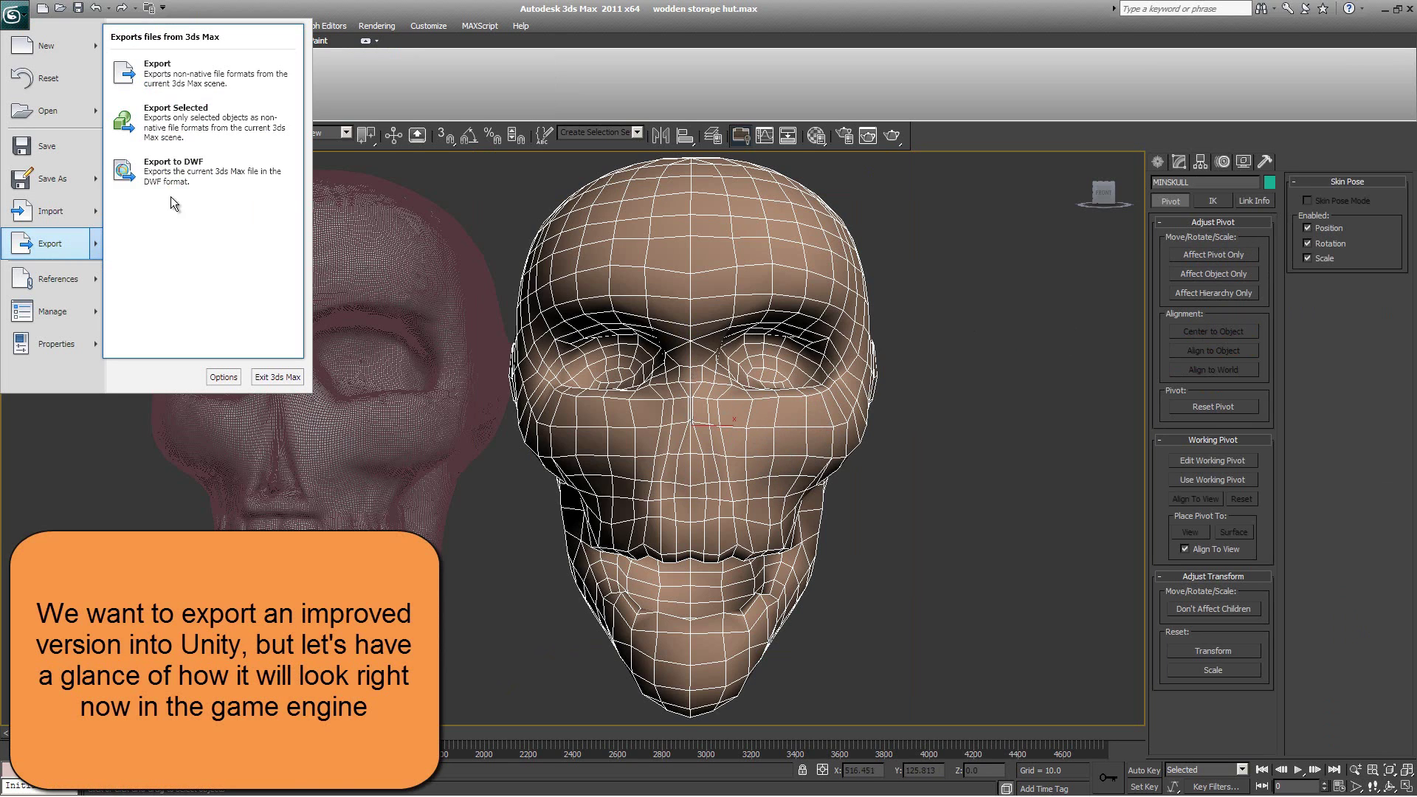
click(180, 116)
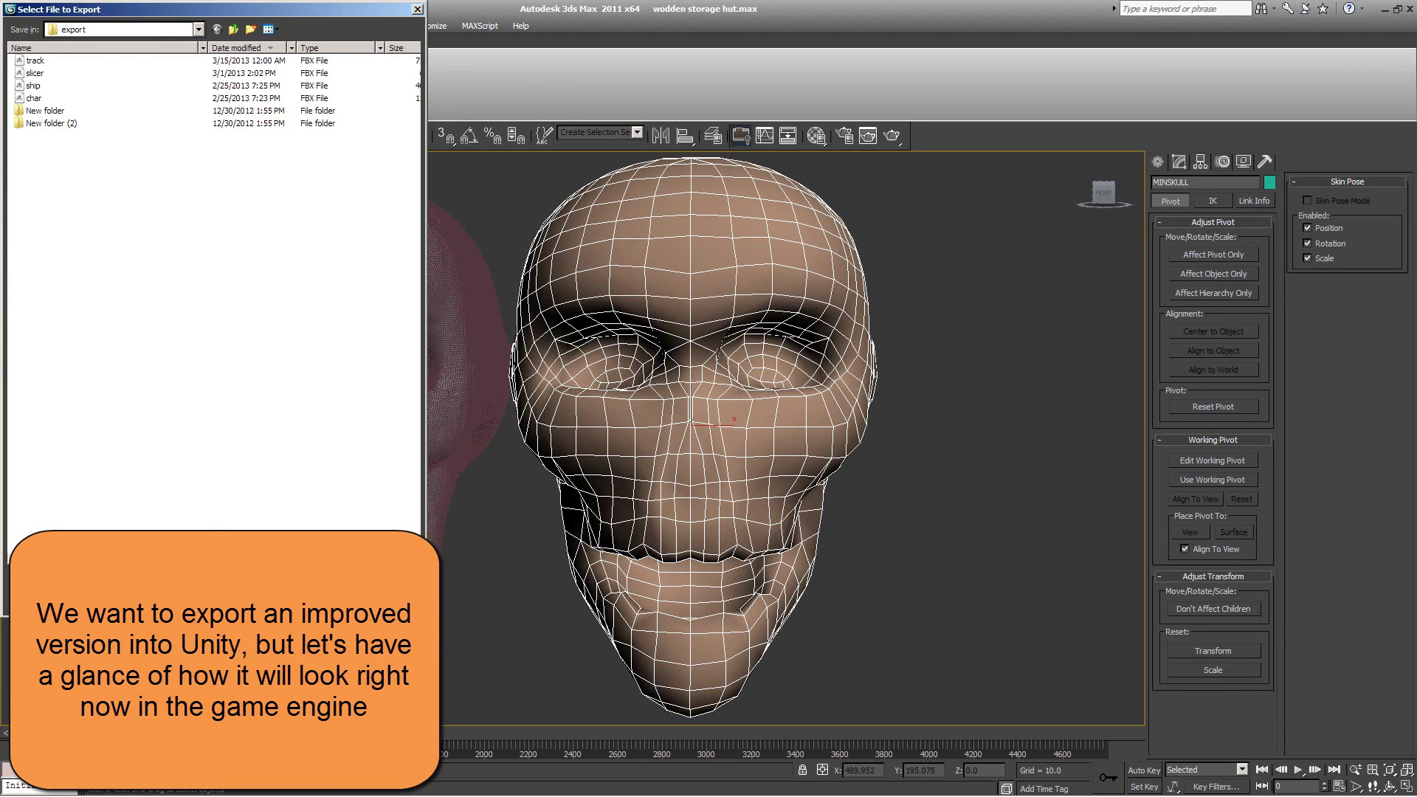
click(233, 31)
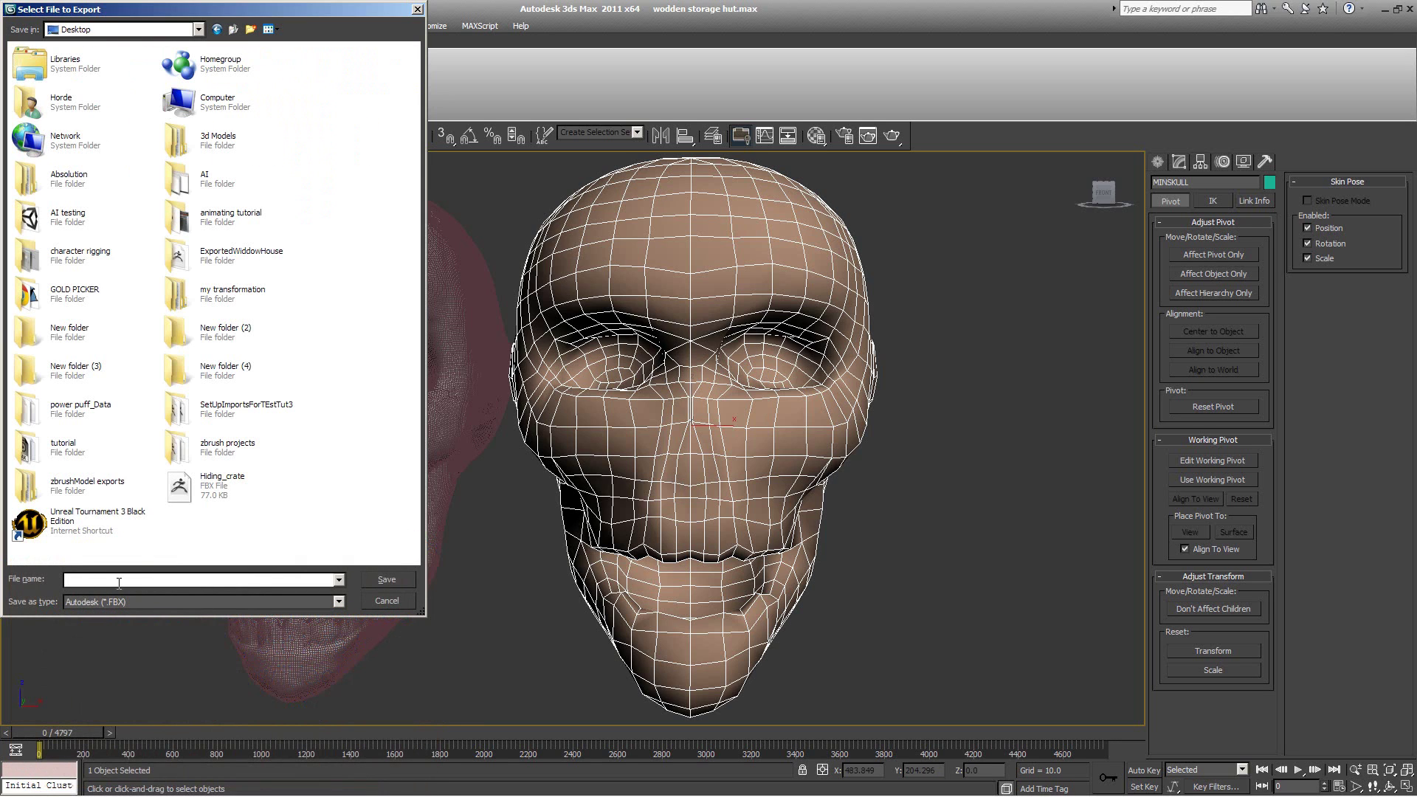
text(Skull_unity_tutori)
key(Return)
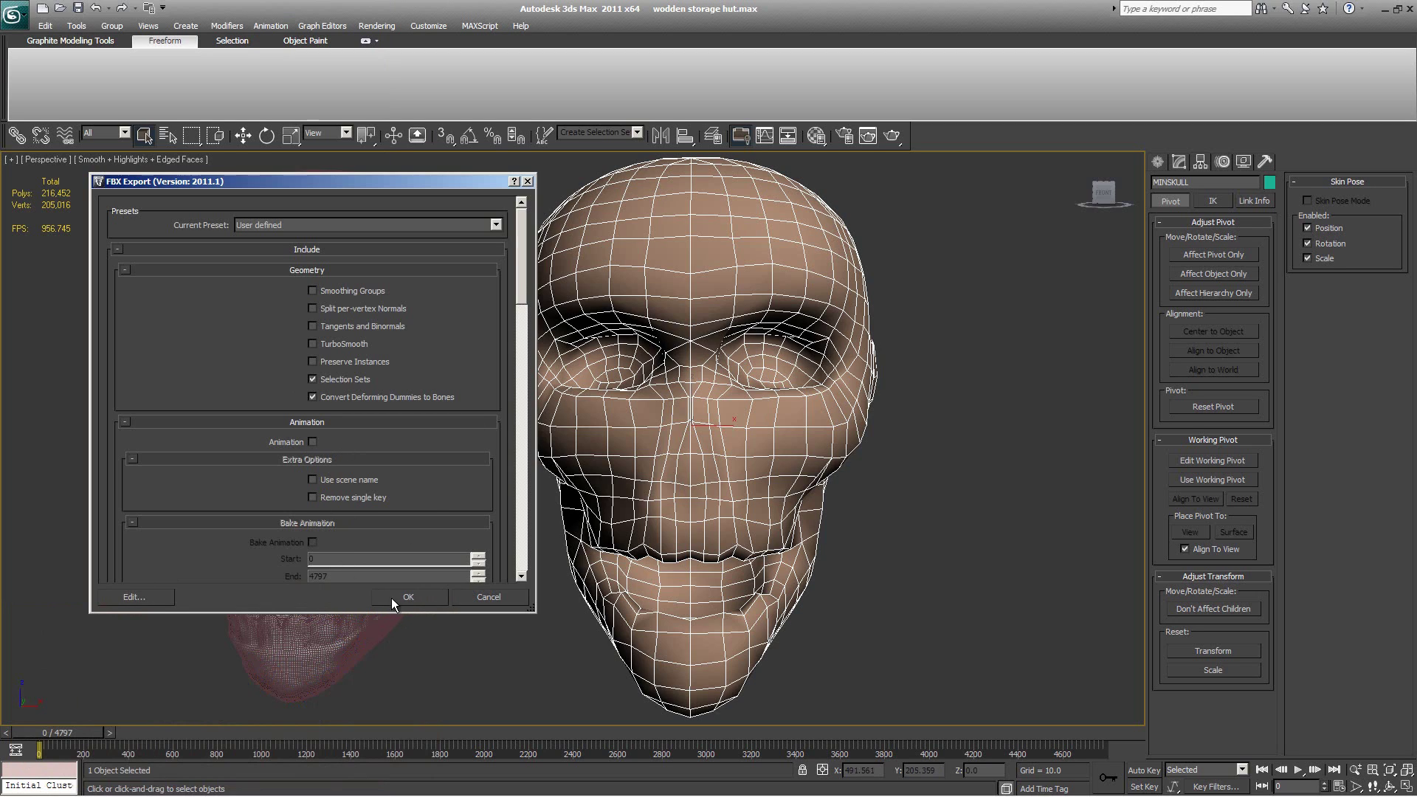
click(419, 598)
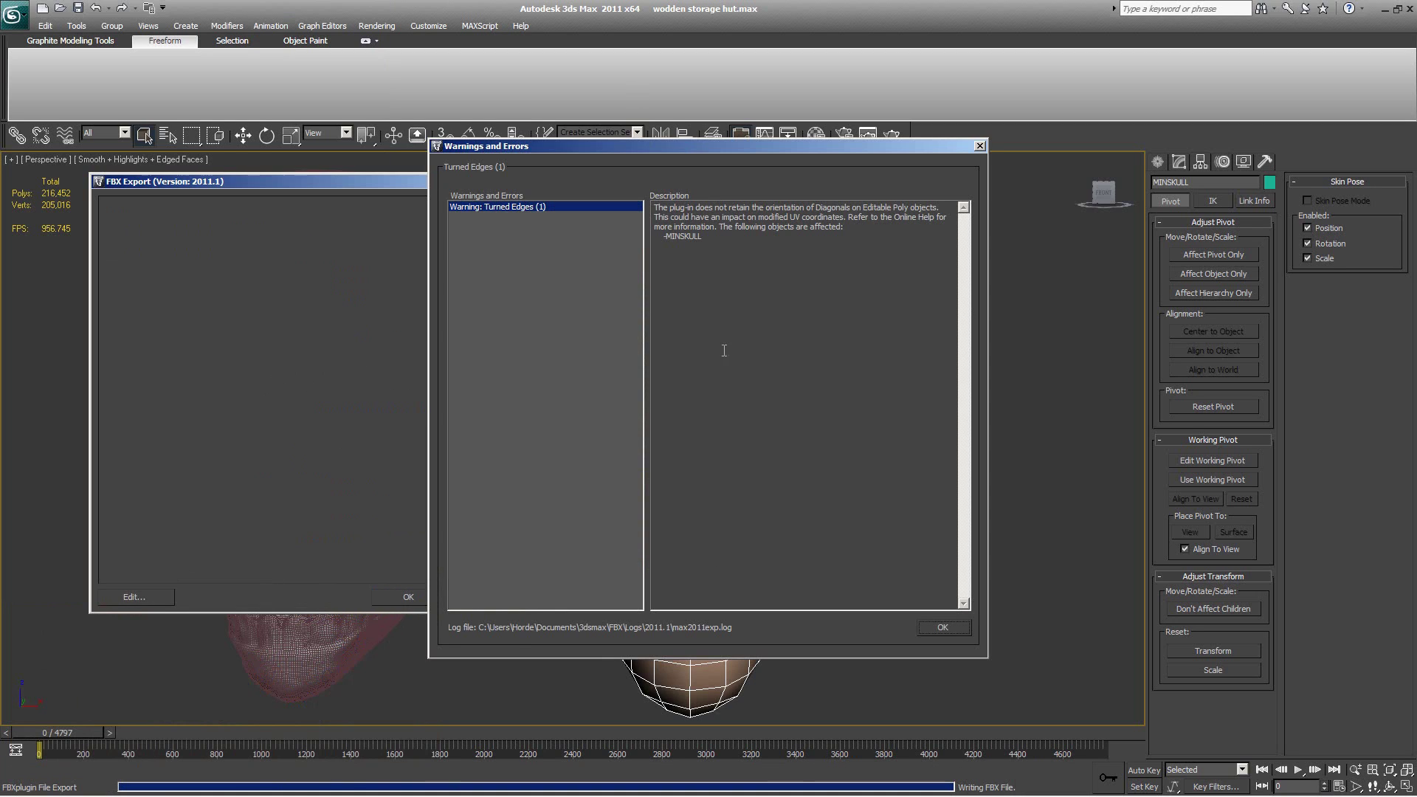
click(944, 628)
click(140, 791)
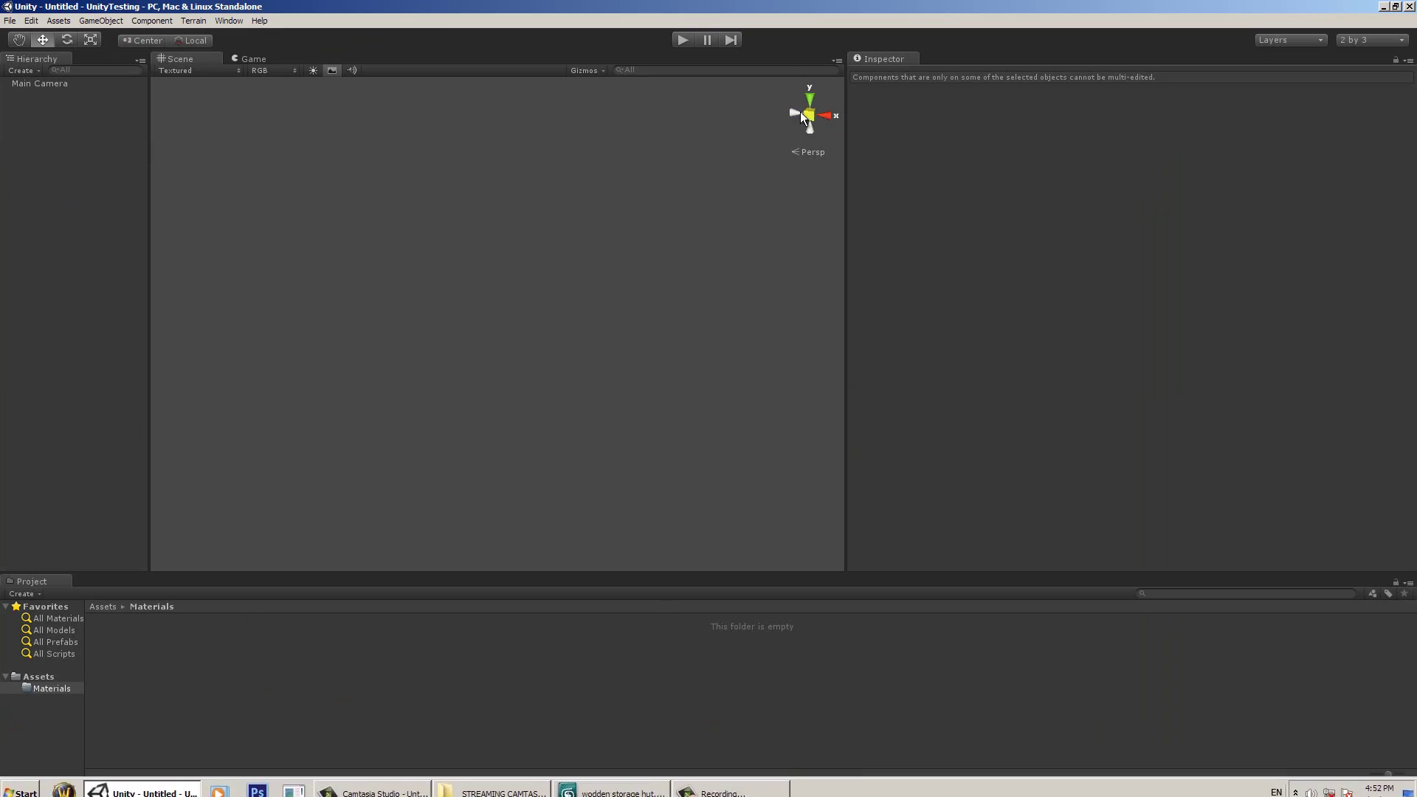
click(613, 781)
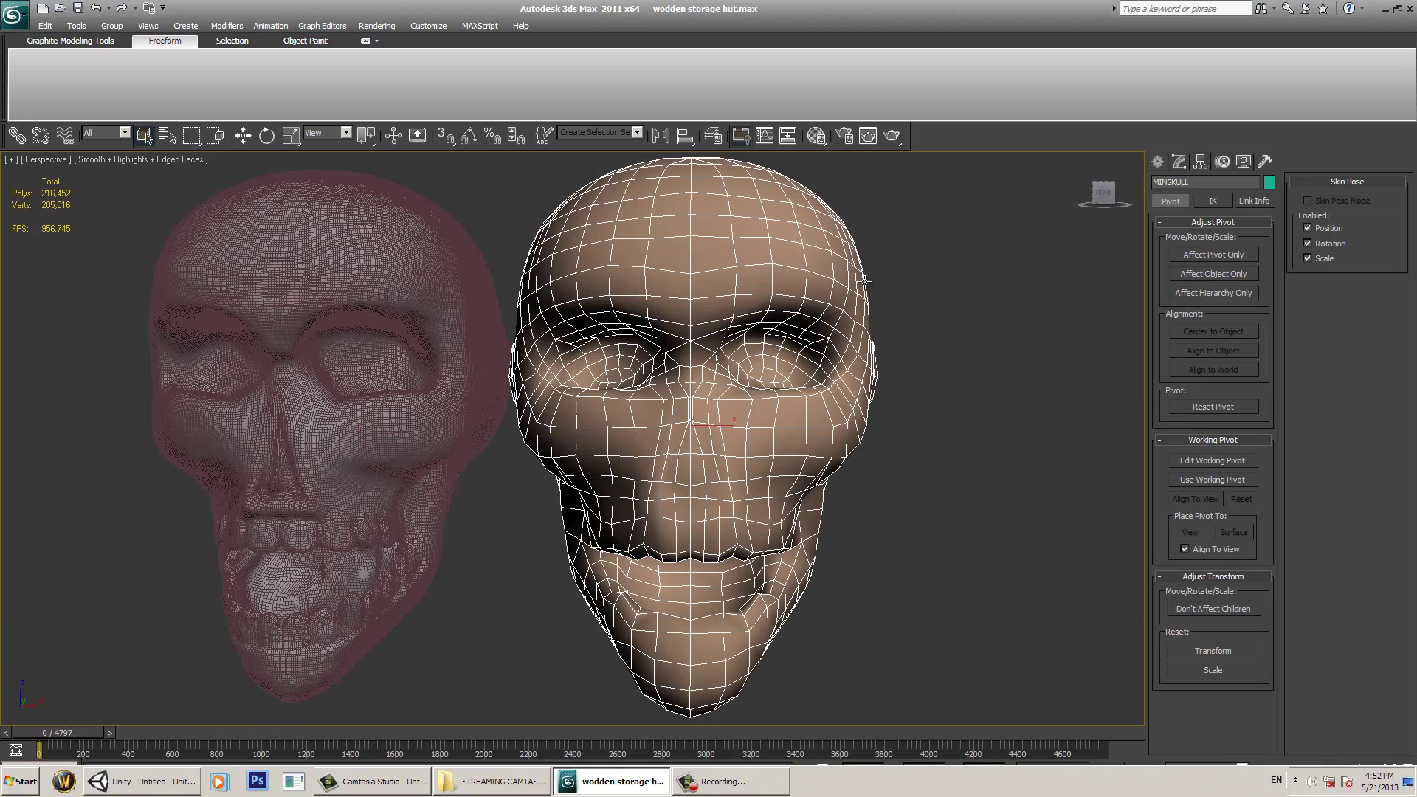
mouse_move(1100, 199)
mouse_down()
mouse_move(1118, 189)
mouse_move(1093, 183)
mouse_up()
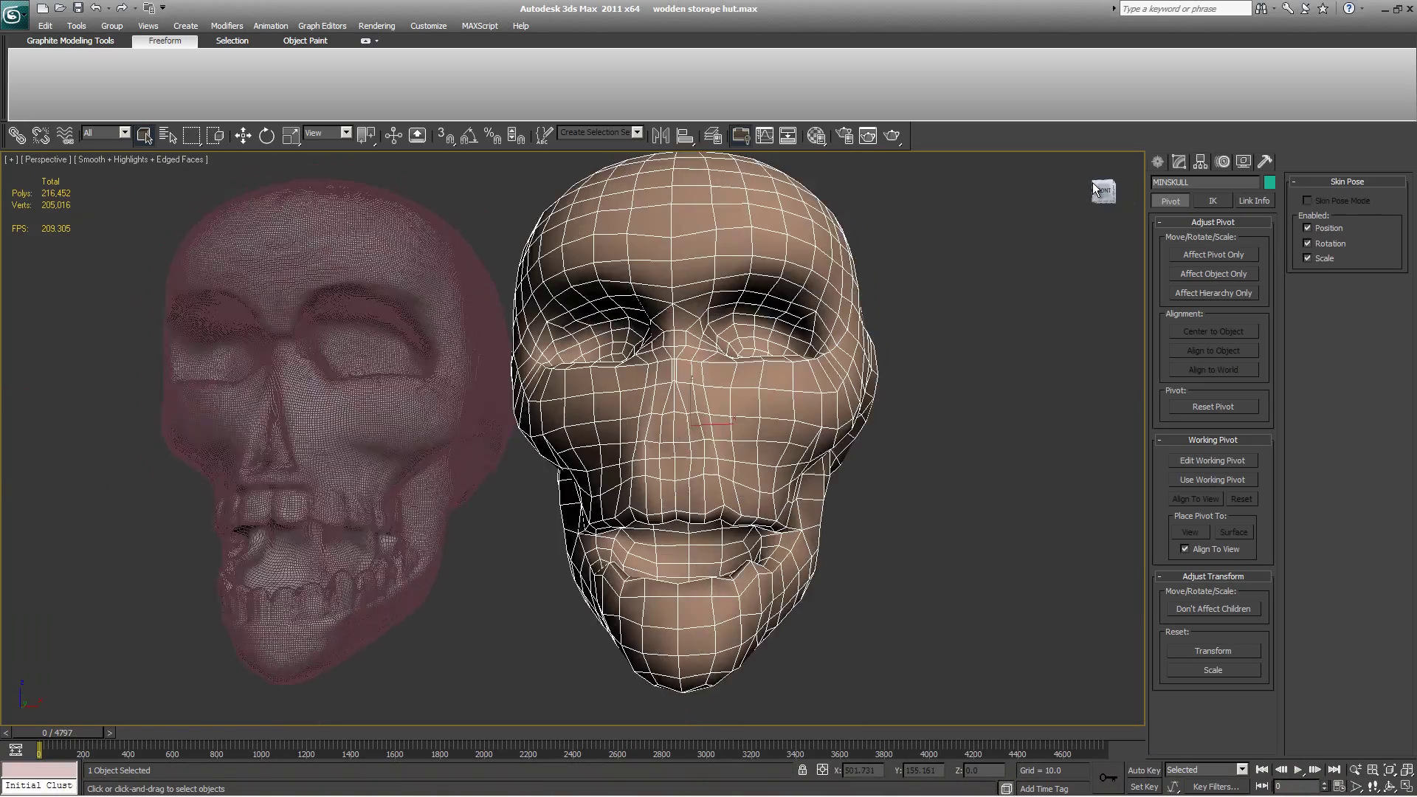
Step: Switch to Unity and add a Plane to the empty scene
click(115, 789)
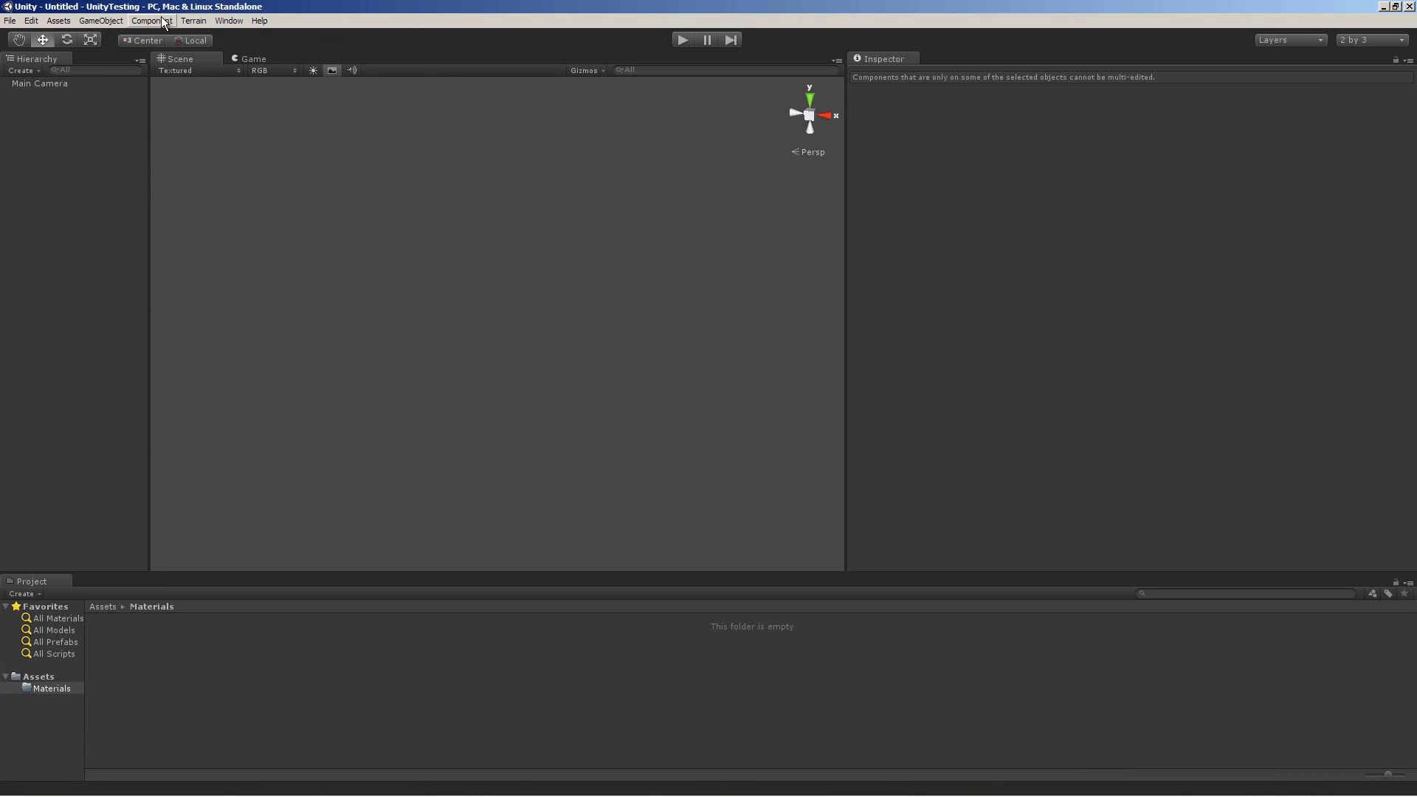
click(101, 21)
mouse_move(157, 48)
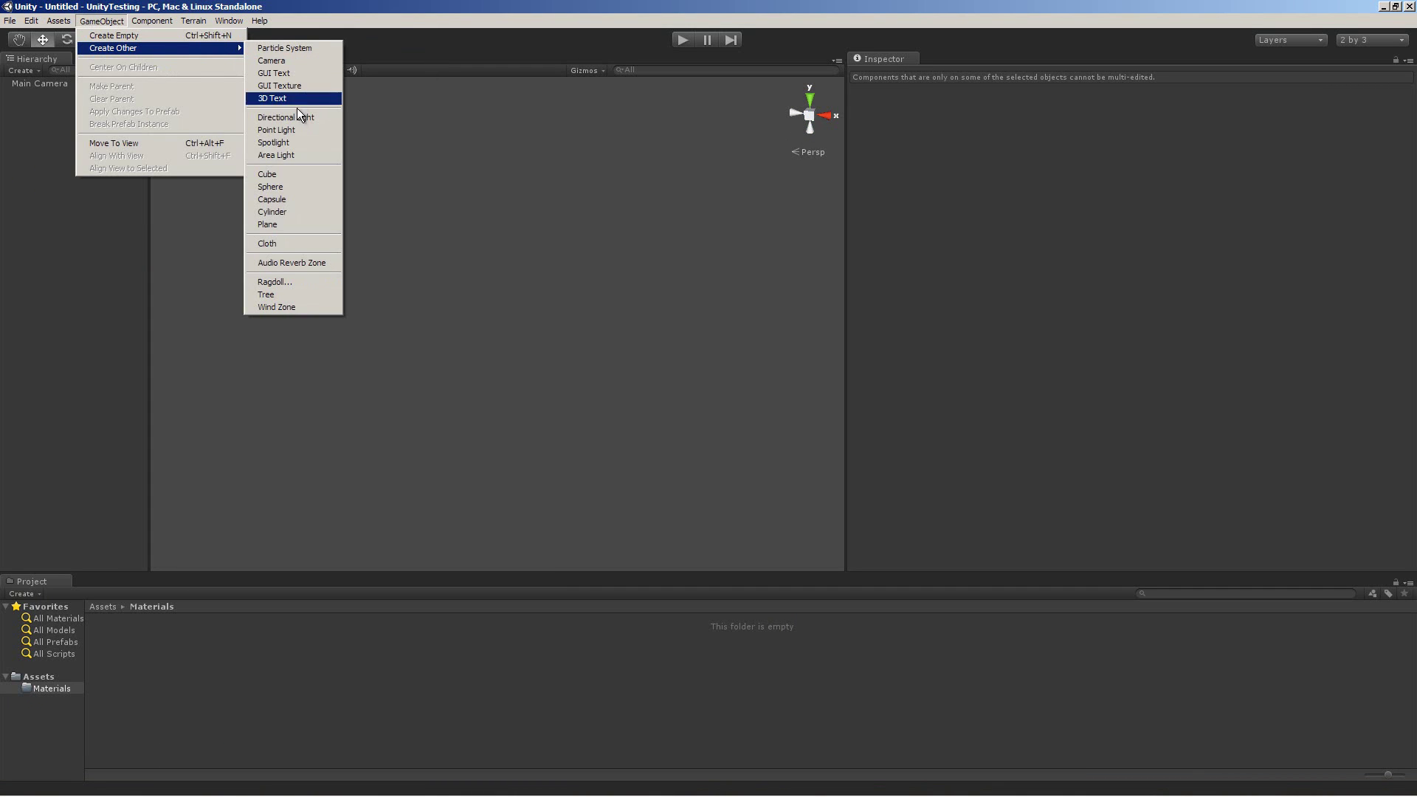
click(295, 225)
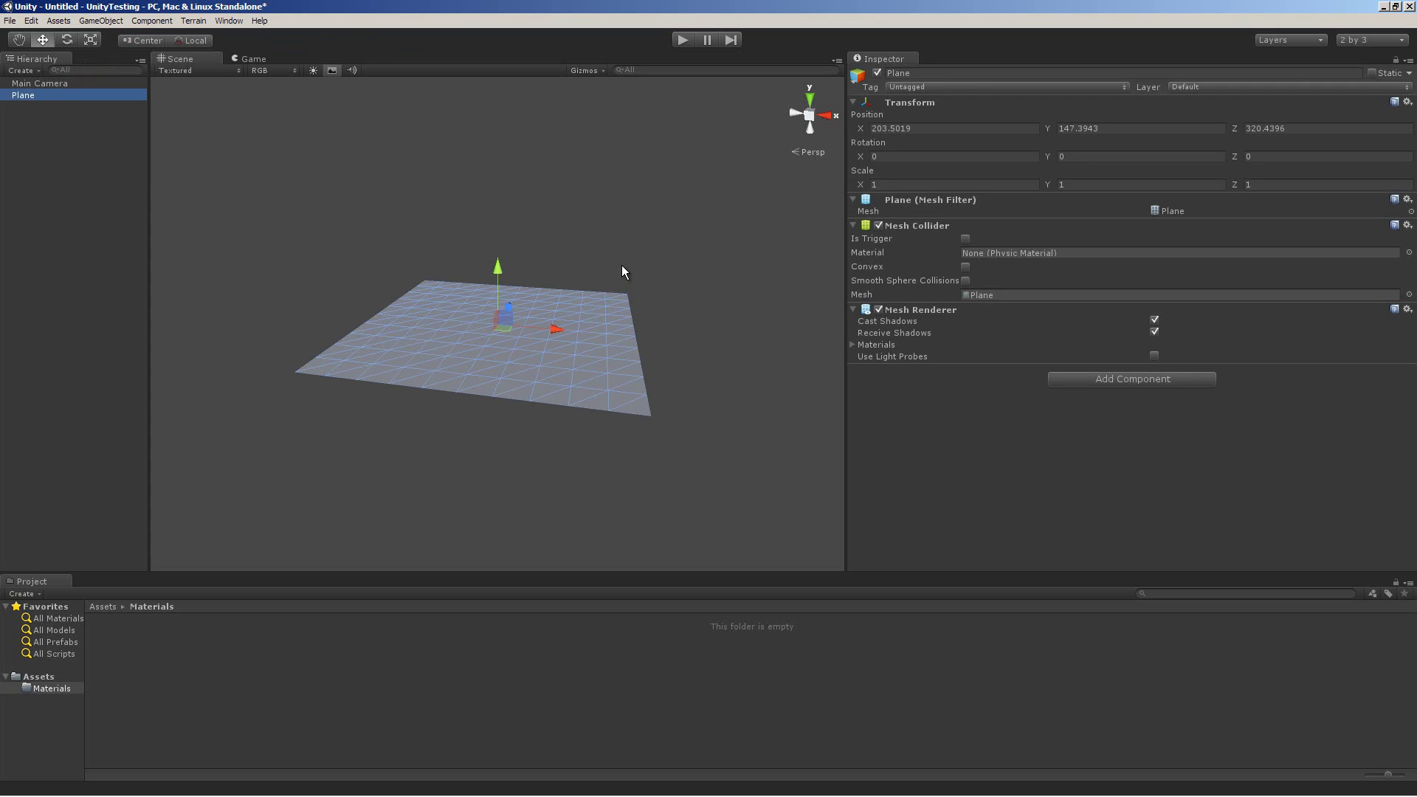
alt+drag(621, 272, 458, 310)
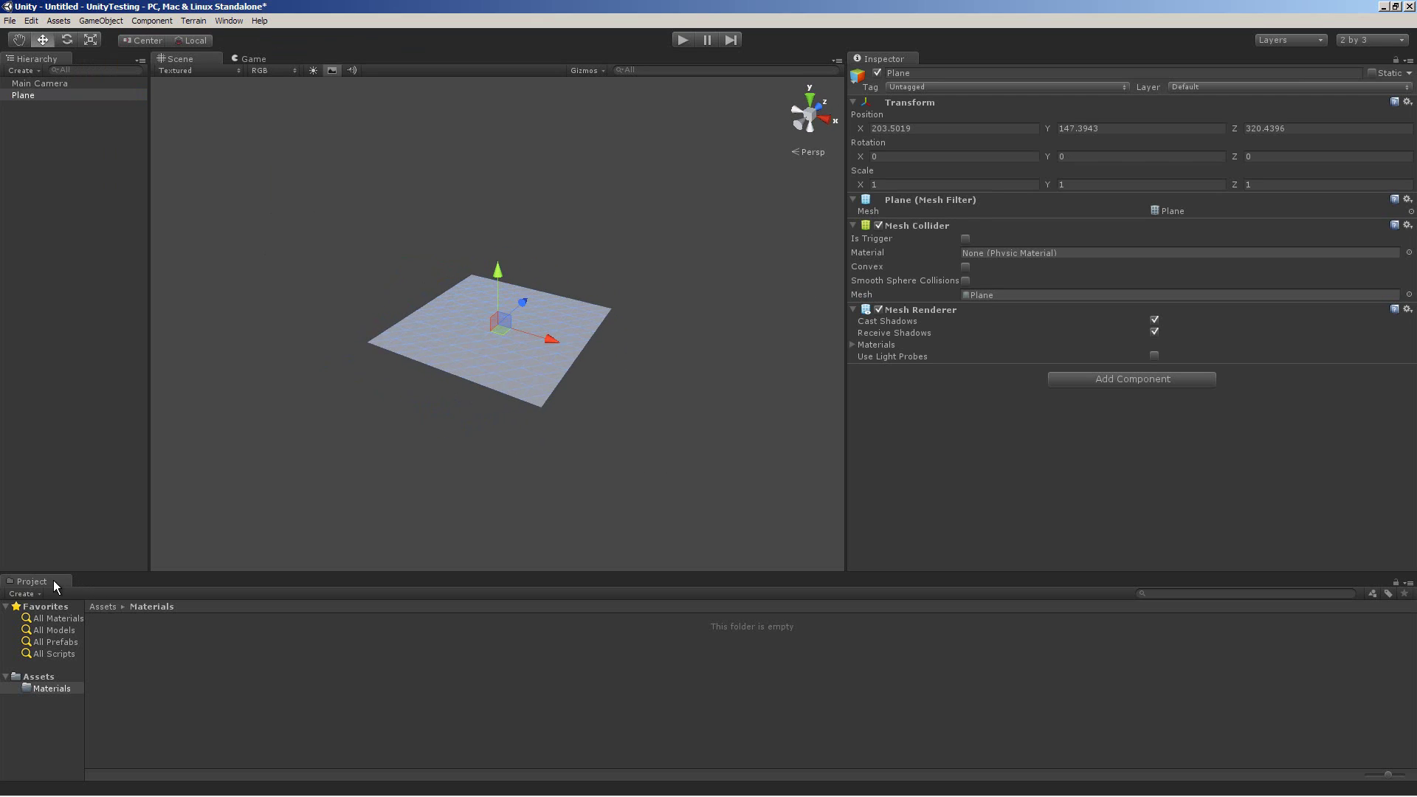
Step: Rearrange the Unity layout by docking the Project view as a column between the Scene view and the Inspector
drag(58, 580, 233, 167)
drag(182, 58, 707, 89)
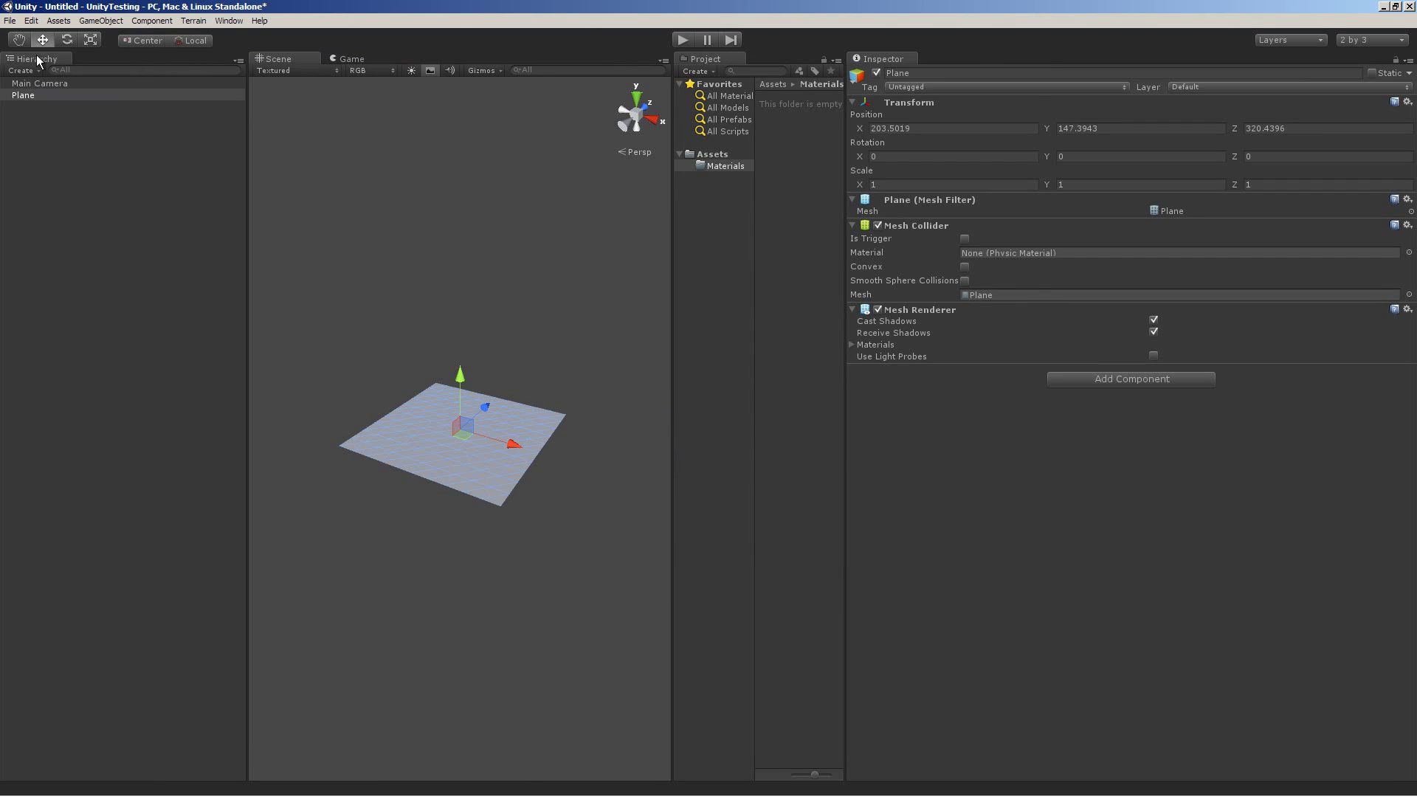
Step: Dock the Project view along the bottom of the layout, widen the Scene view and check the Game view
mouse_move(37, 59)
mouse_down()
mouse_move(750, 69)
mouse_move(720, 55)
mouse_move(218, 51)
mouse_move(28, 67)
mouse_up()
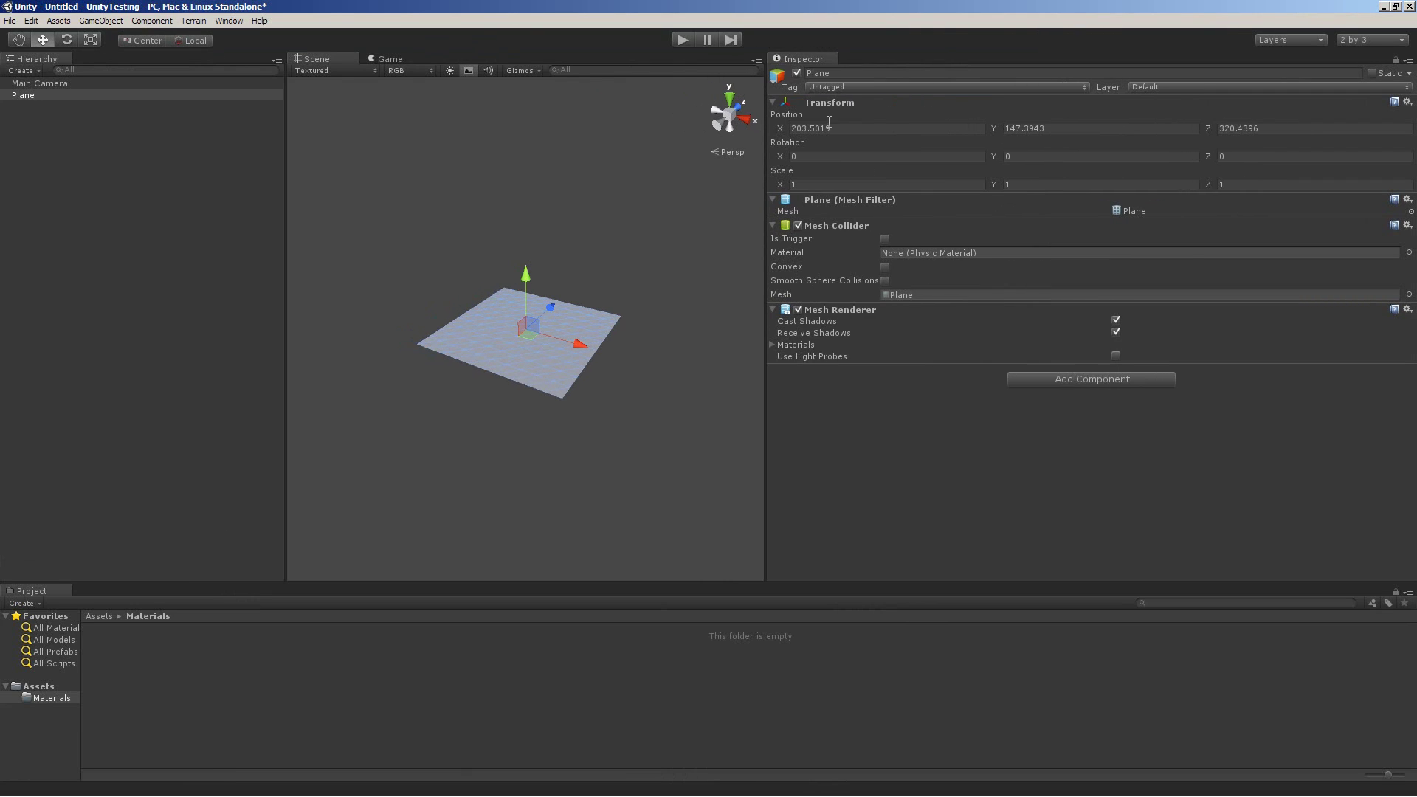
drag(767, 413, 977, 413)
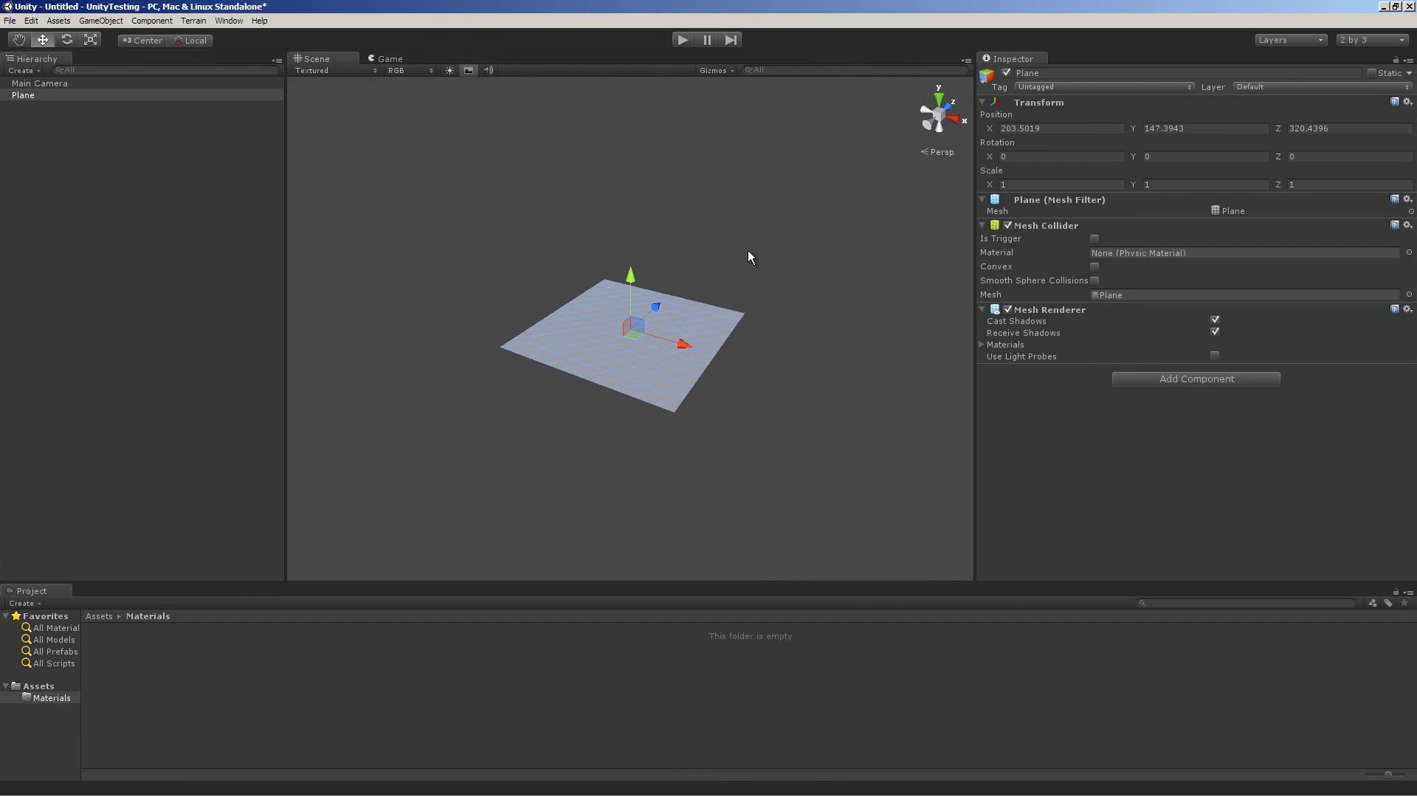
click(386, 59)
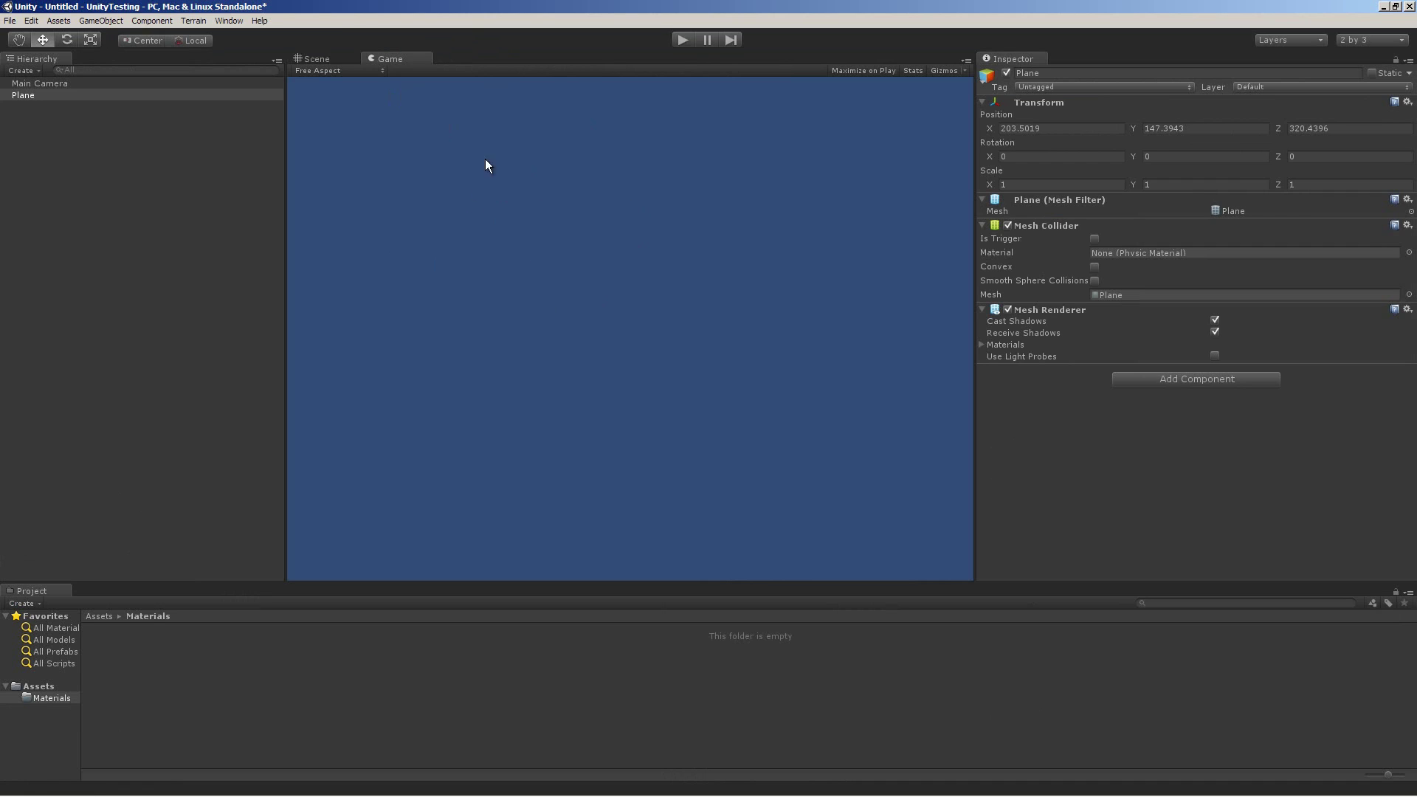
click(317, 59)
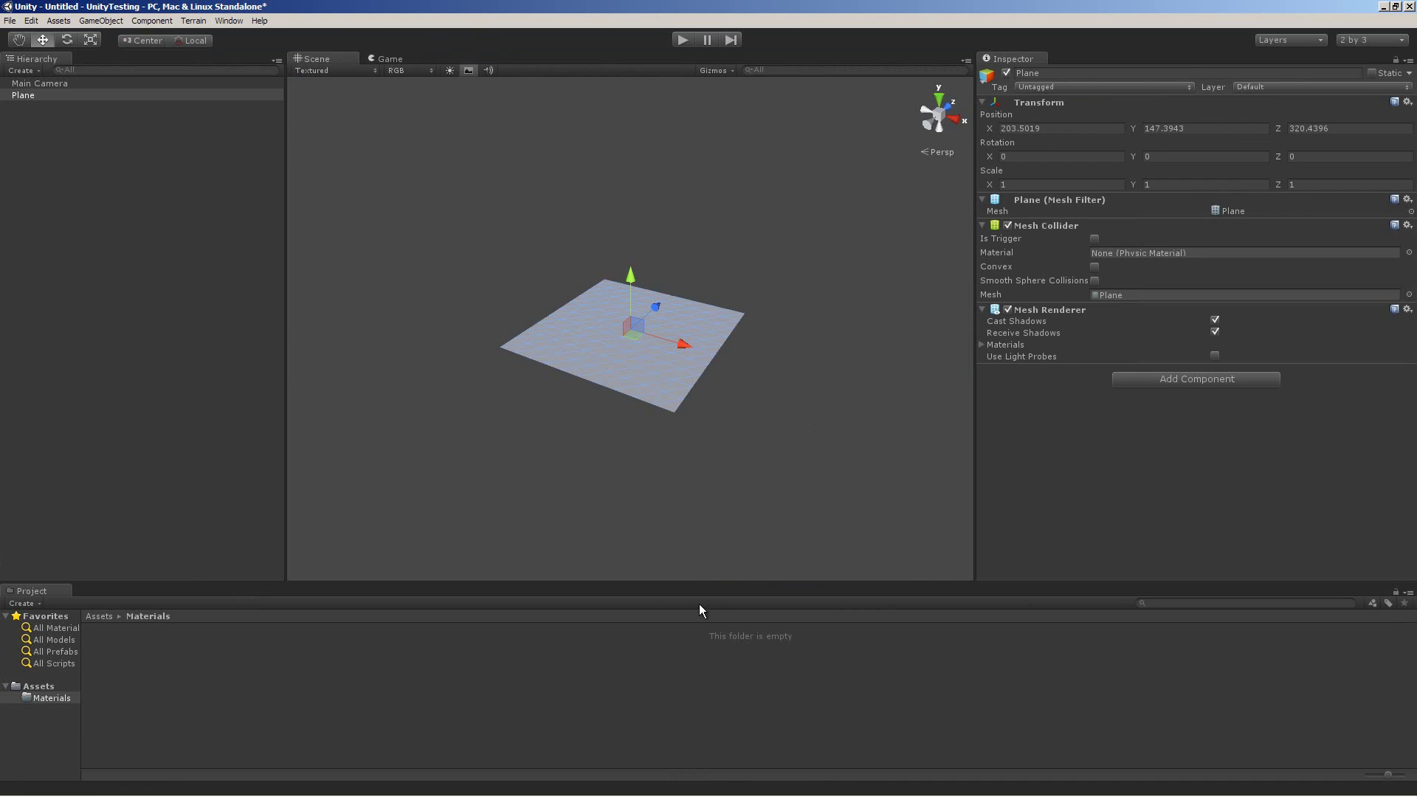
Step: Move the plane in the scene to about X 203.8, Y 147.4, Z 320.1
right_drag(659, 391, 823, 414)
key(w)
key(s)
key(w)
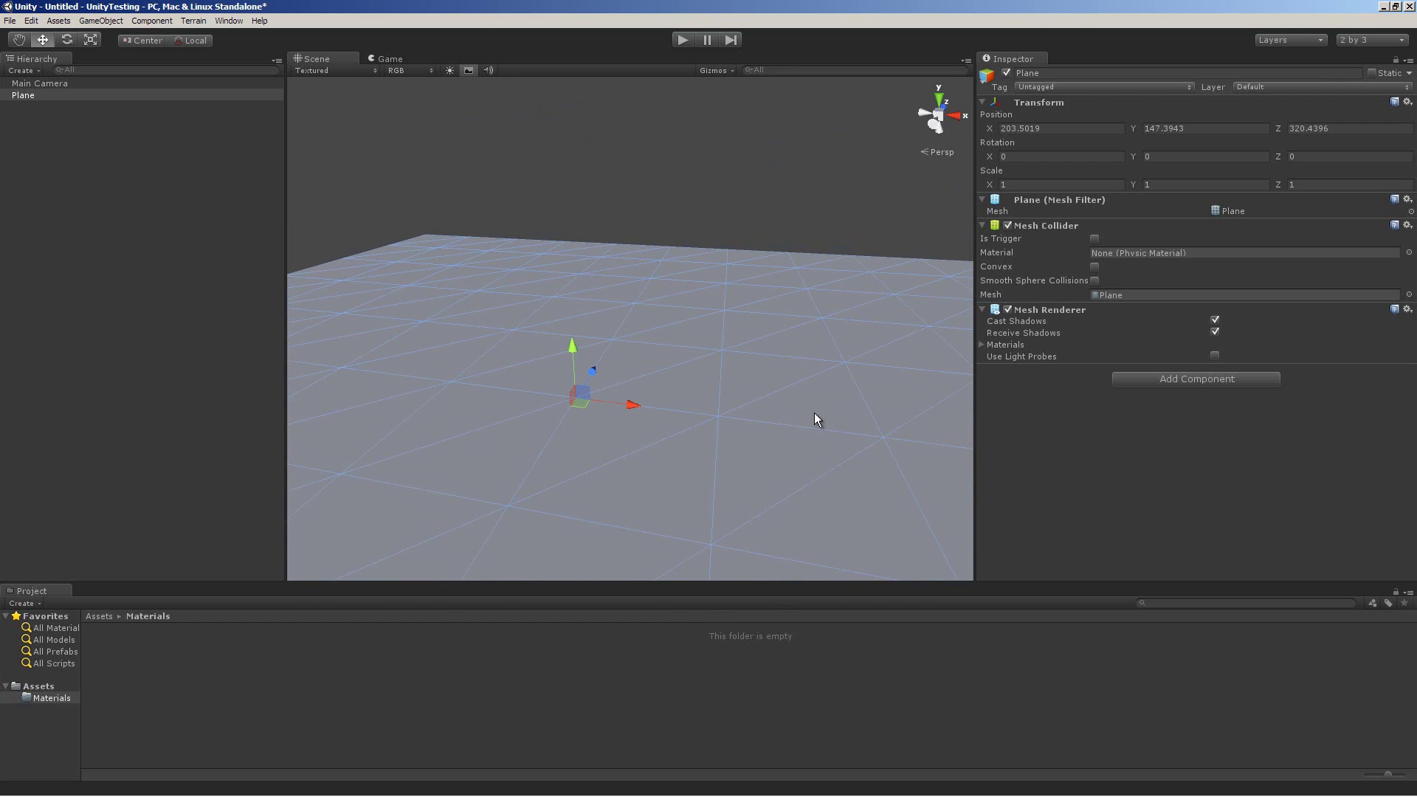
right_drag(815, 413, 702, 390)
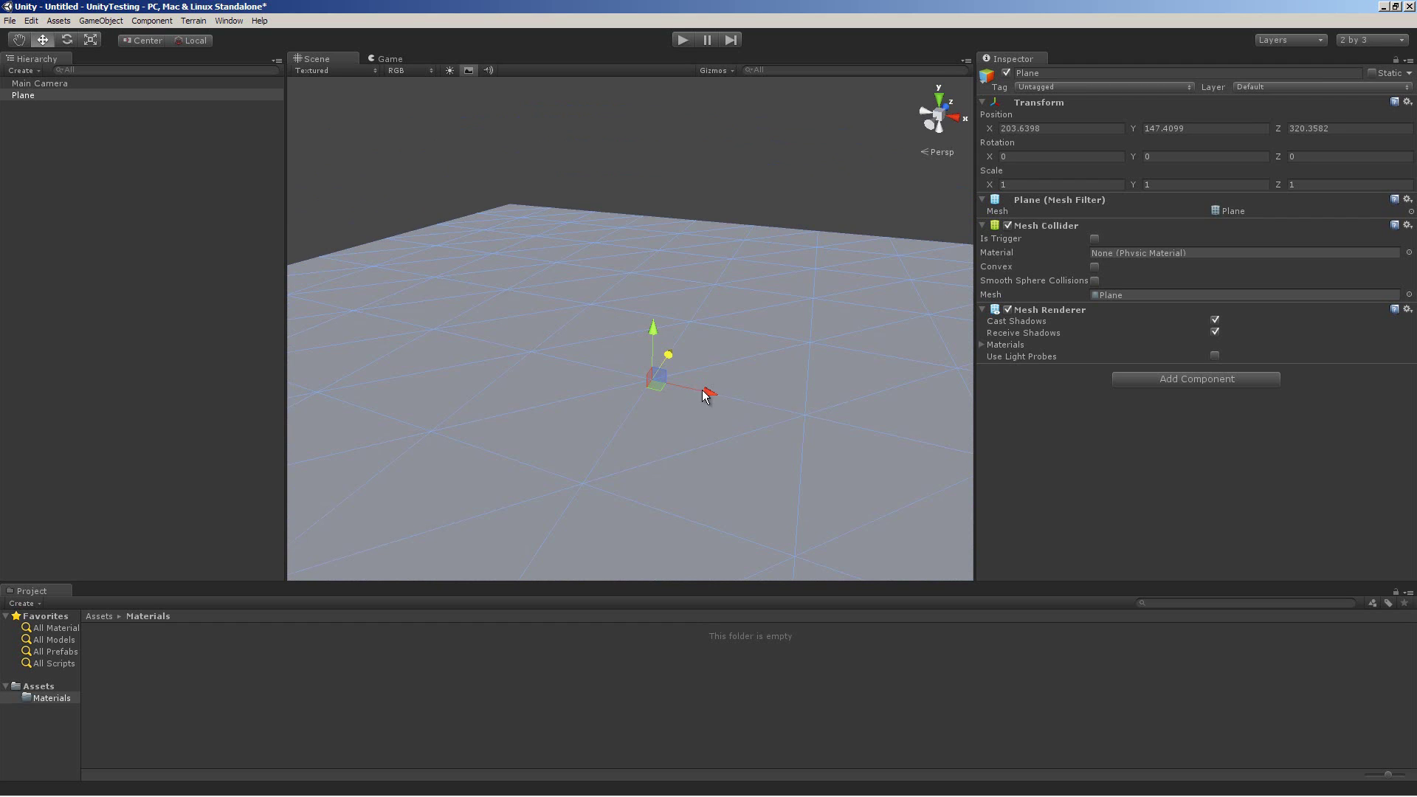
drag(699, 393, 702, 433)
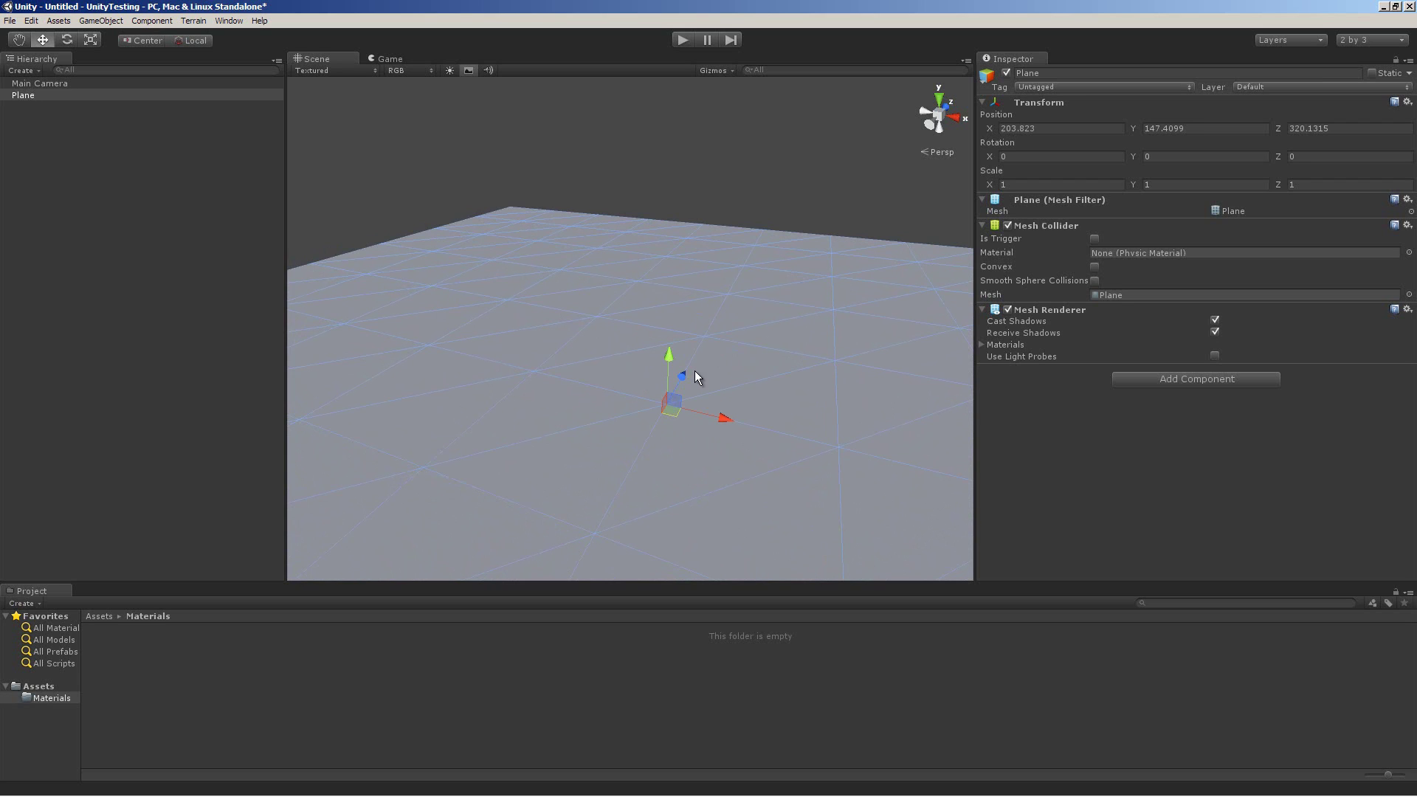
Step: Add a point light and move it just above the plane, at about X 203, Y 147.7, Z 322.4
click(101, 21)
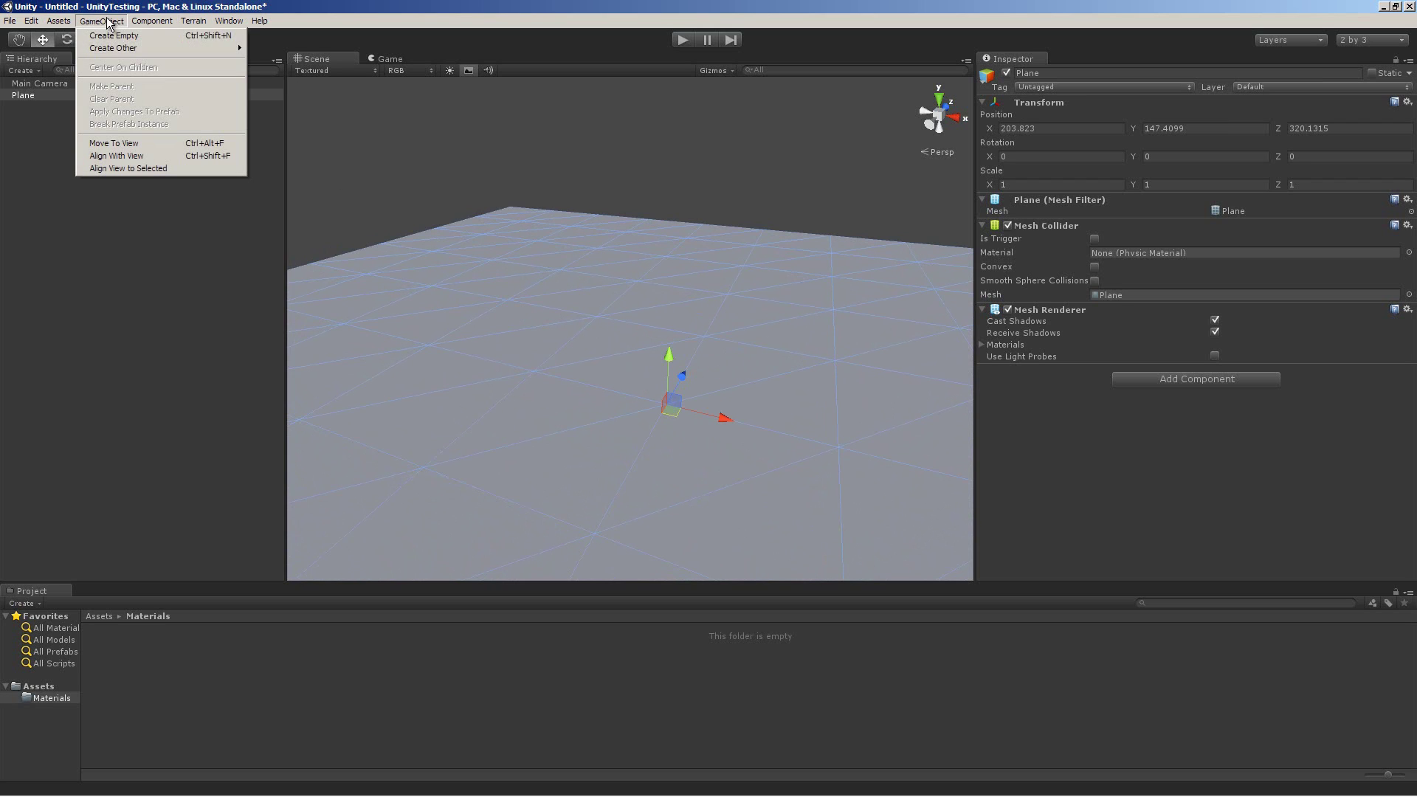
mouse_move(222, 51)
click(276, 130)
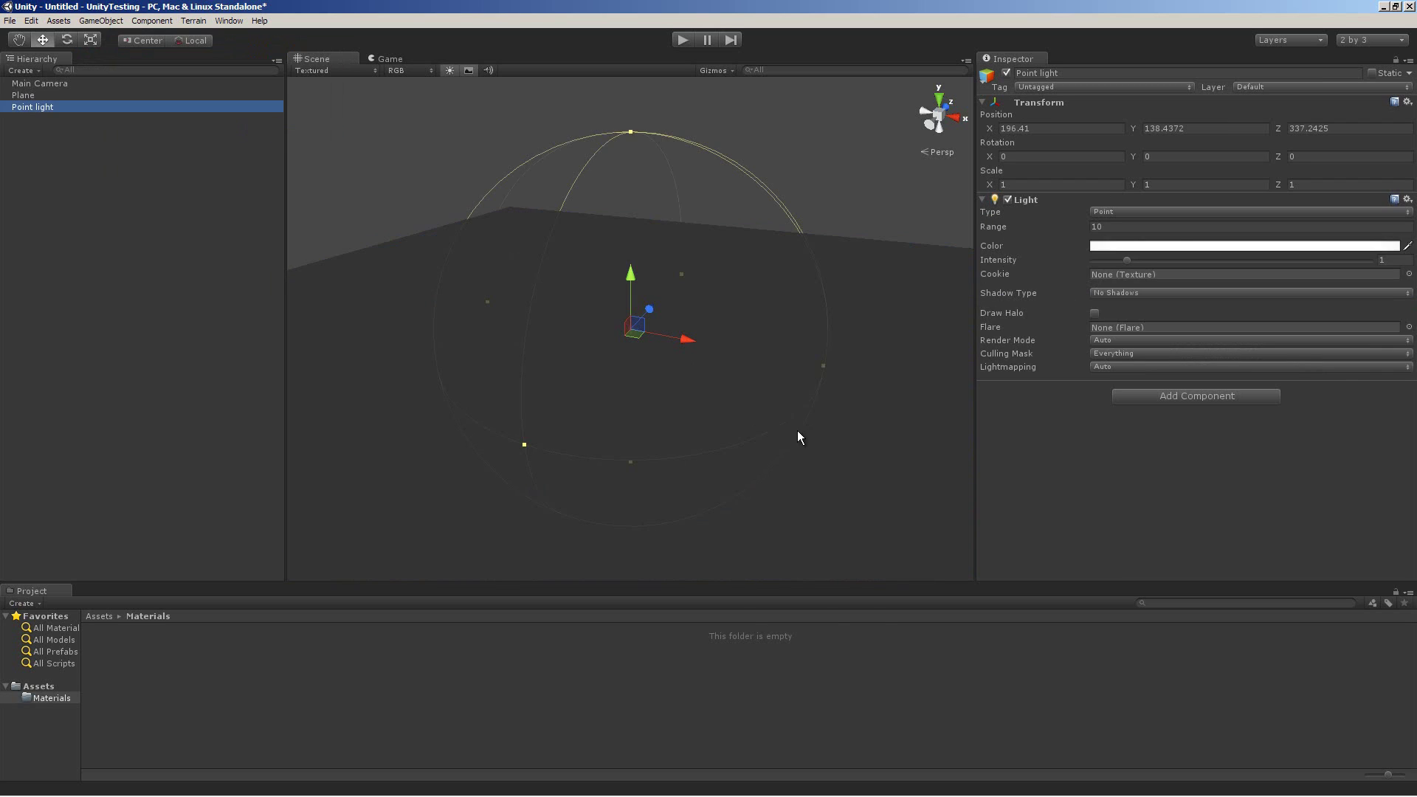
drag(632, 269, 671, 447)
drag(659, 365, 709, 309)
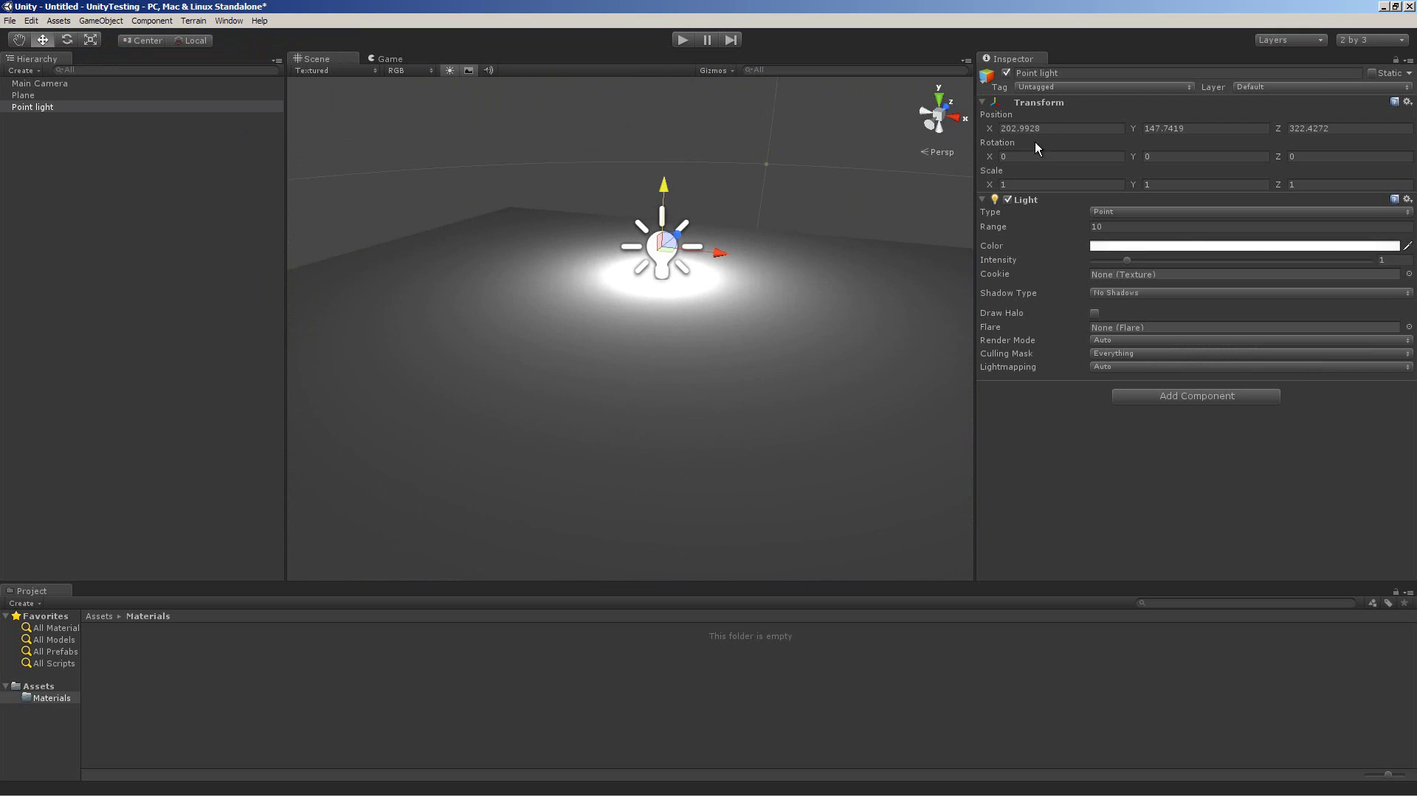
Step: Set the point light's Y and Z position to 0
drag(1048, 129, 914, 108)
key(BackSpace)
key(Tab)
text(0)
key(Tab)
text(0)
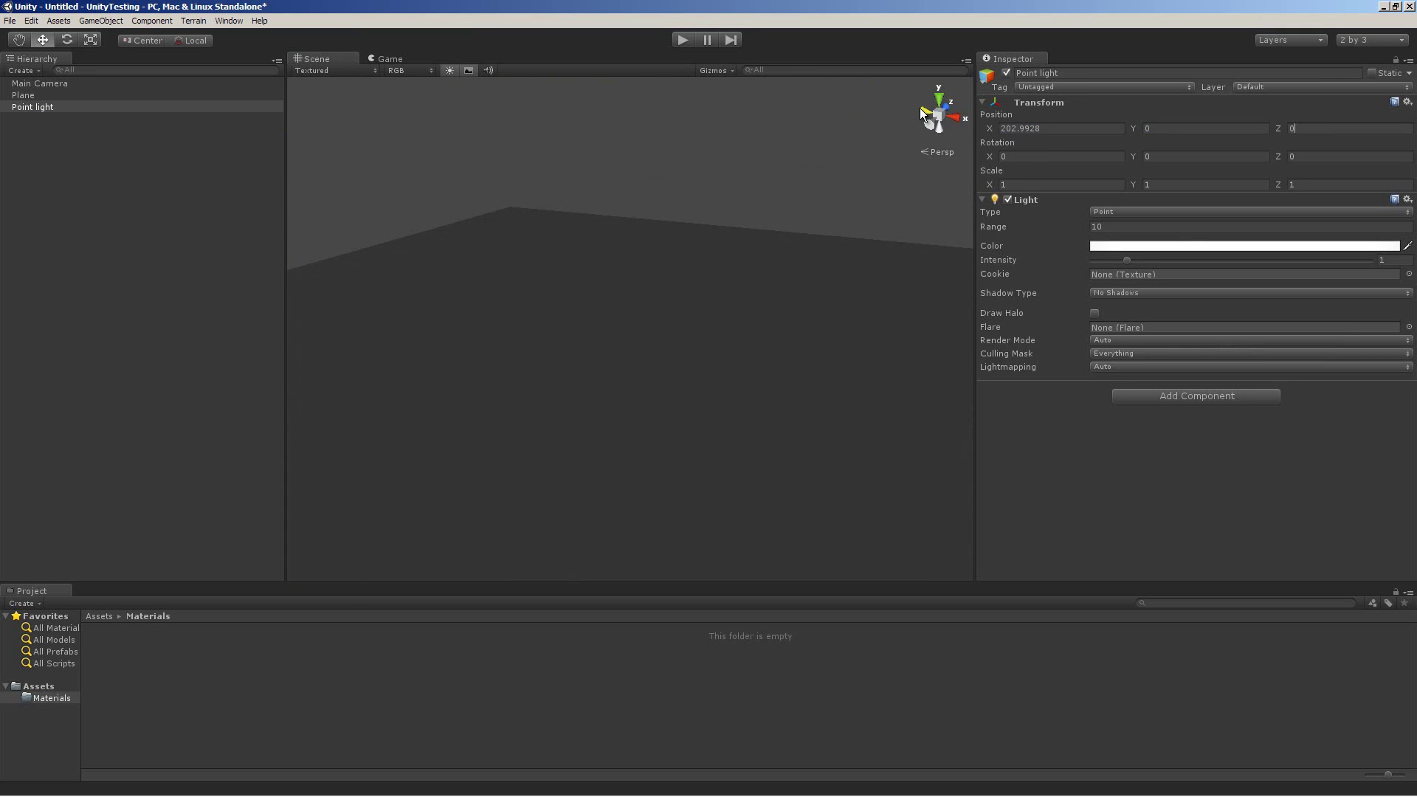
Step: Set the plane's position to X 0, Y 0, Z 0 and frame it in the scene
click(546, 467)
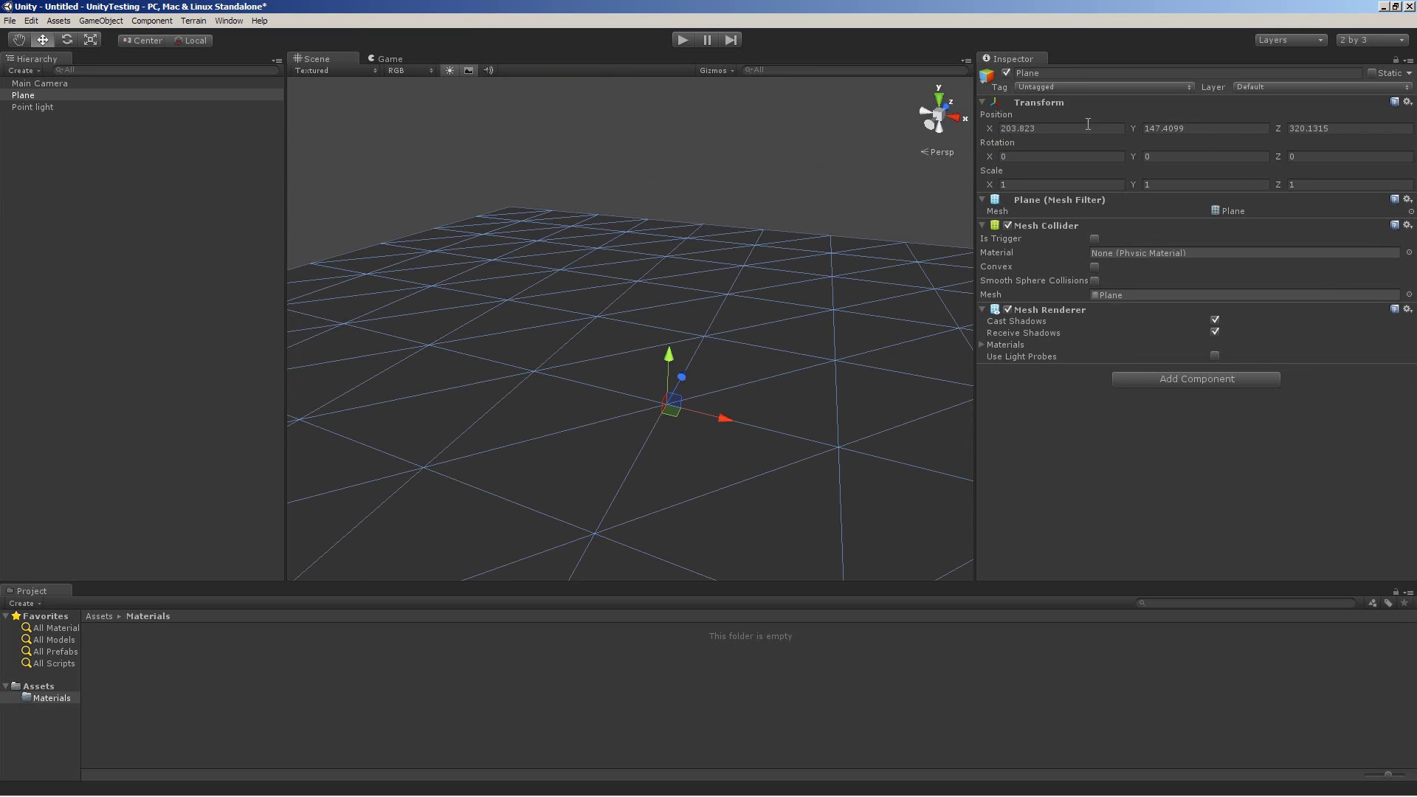
drag(1088, 124, 891, 124)
text(0)
key(Tab)
text(0)
key(Tab)
text(0)
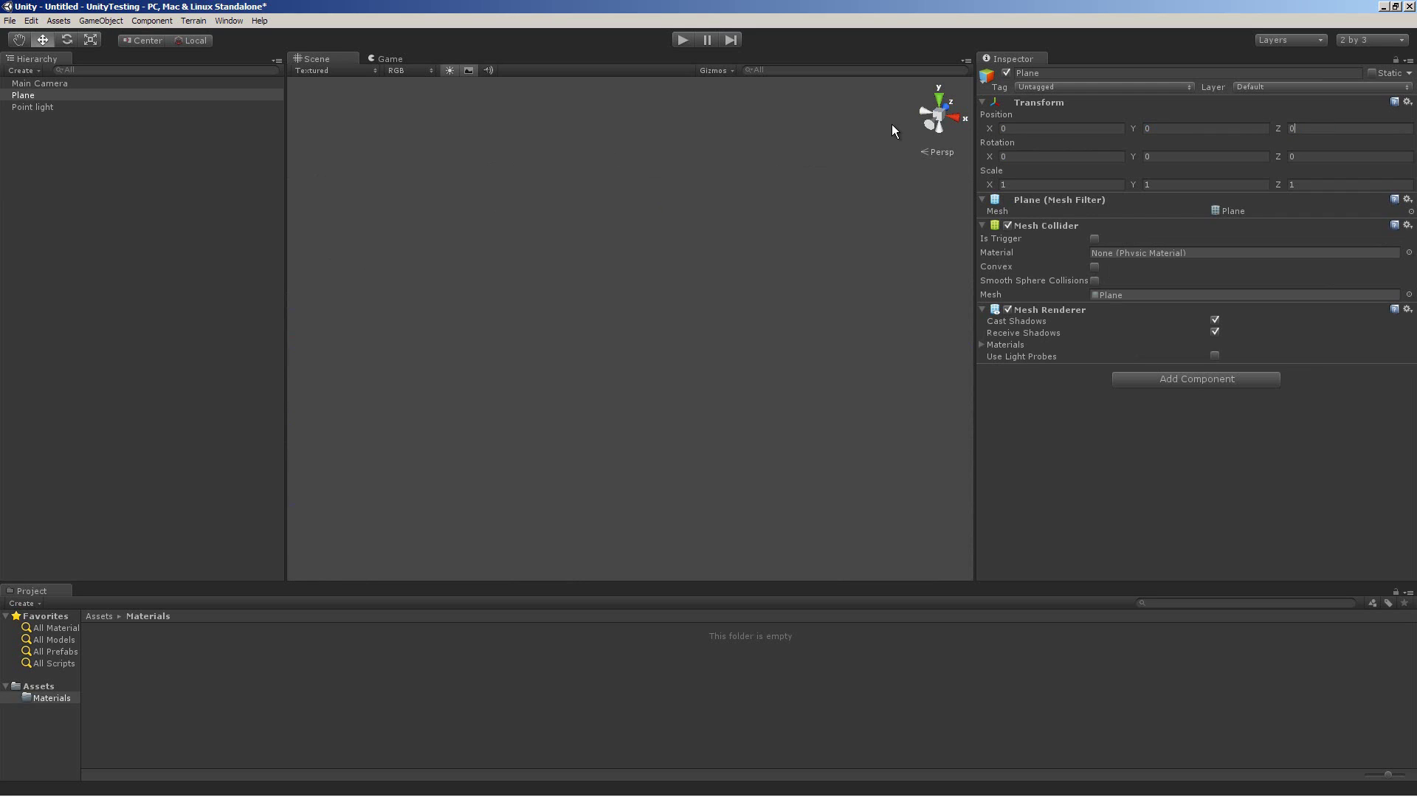
key(Return)
key(f)
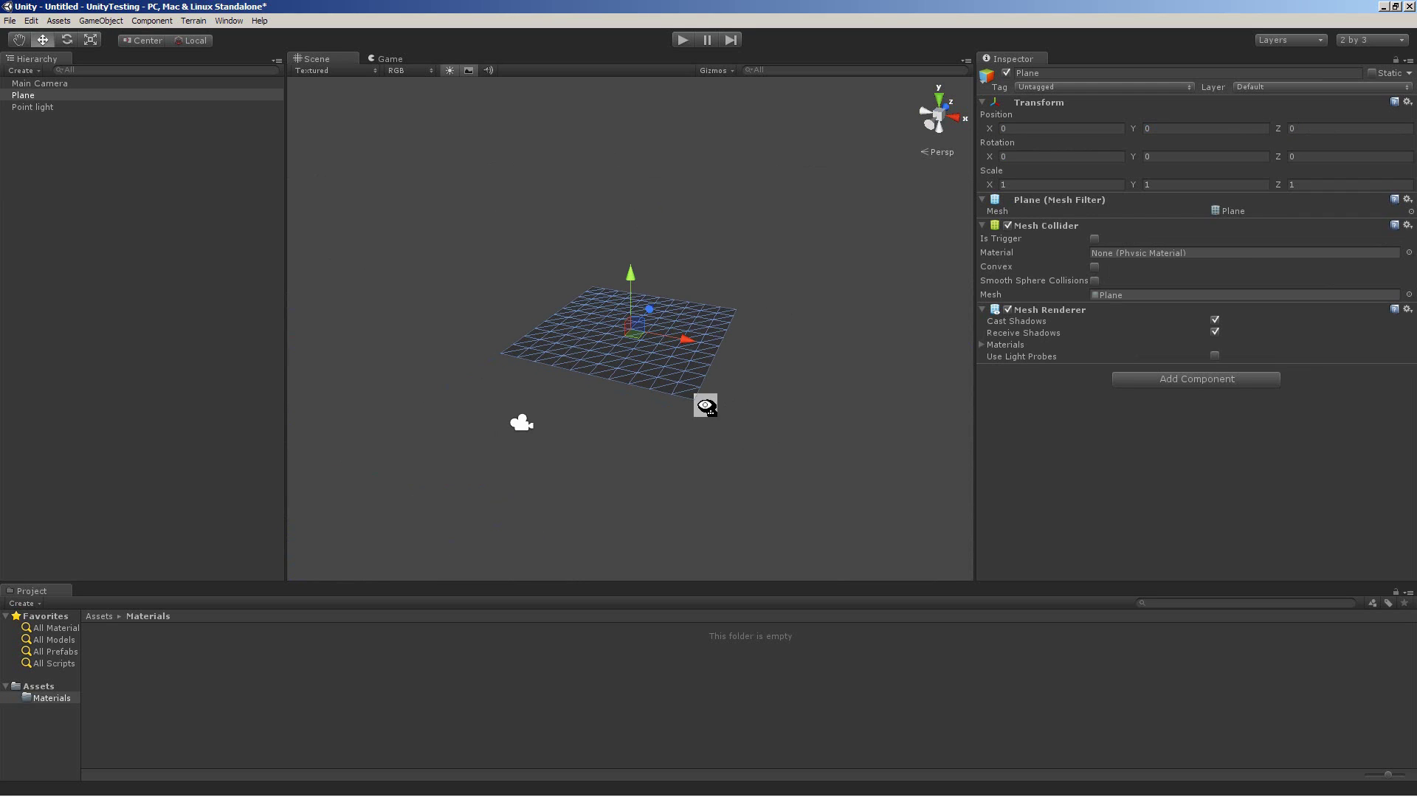
Step: Set the point light's X position to 0 and frame it in the scene
key(w)
mouse_move(706, 405)
right_down()
mouse_move(711, 386)
mouse_move(703, 408)
right_up()
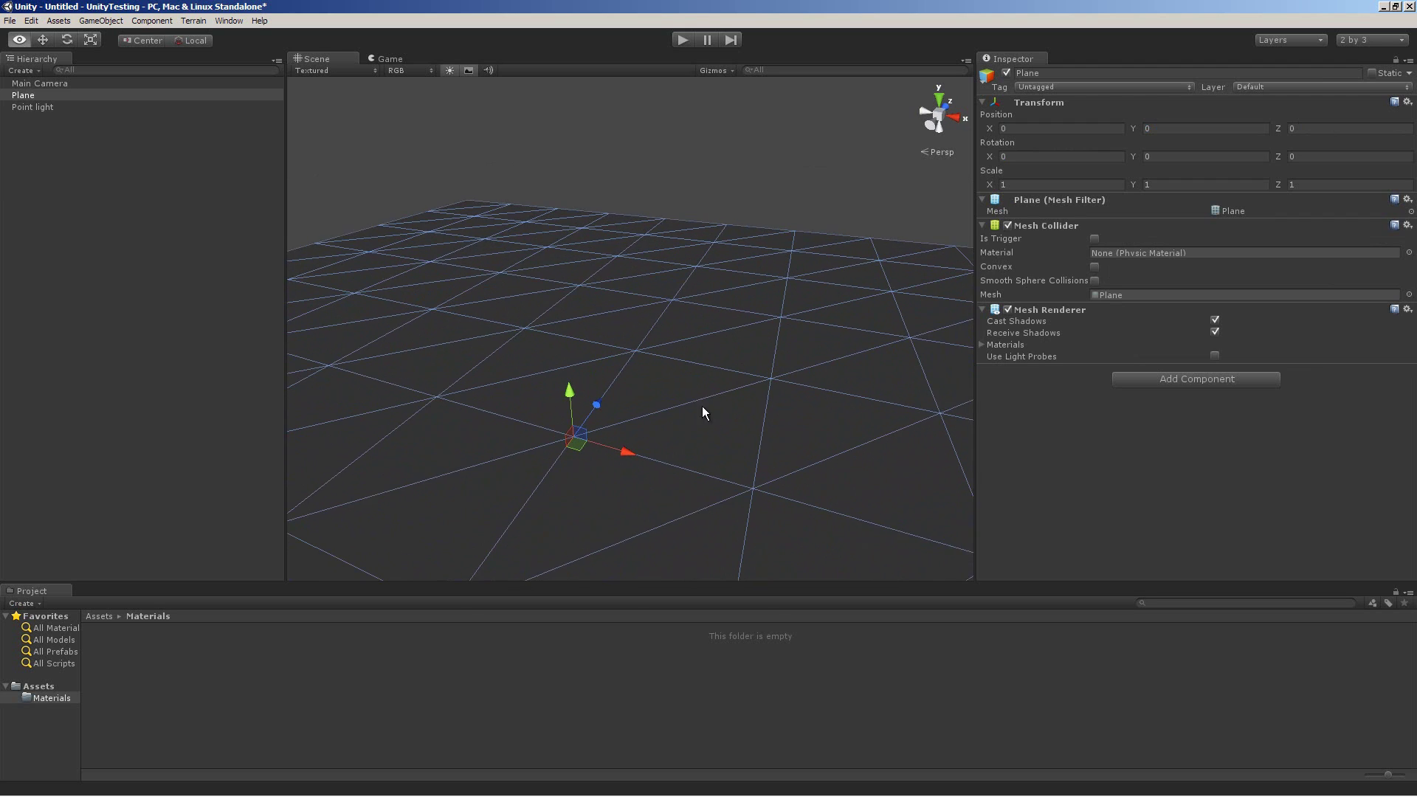
click(48, 107)
text(f)
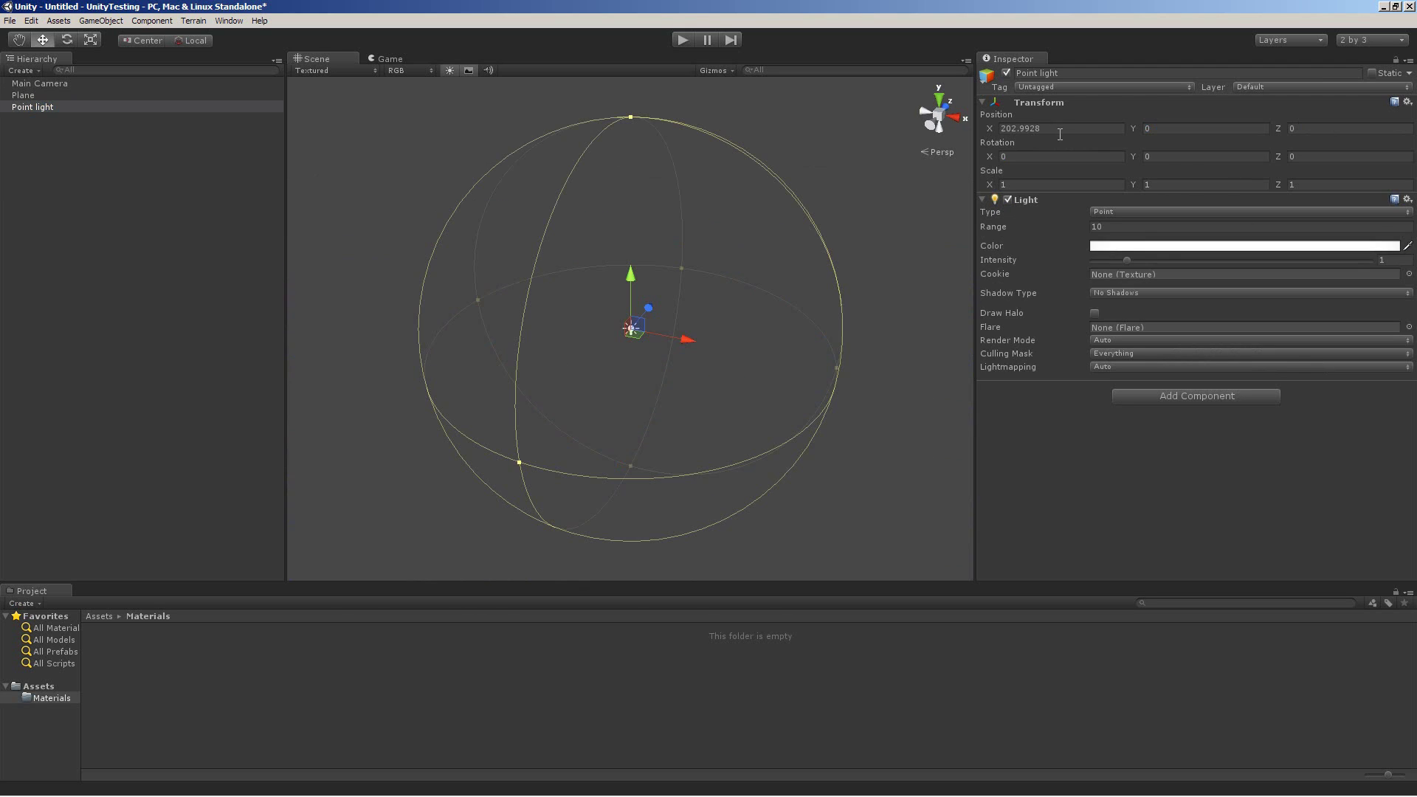
text(0)
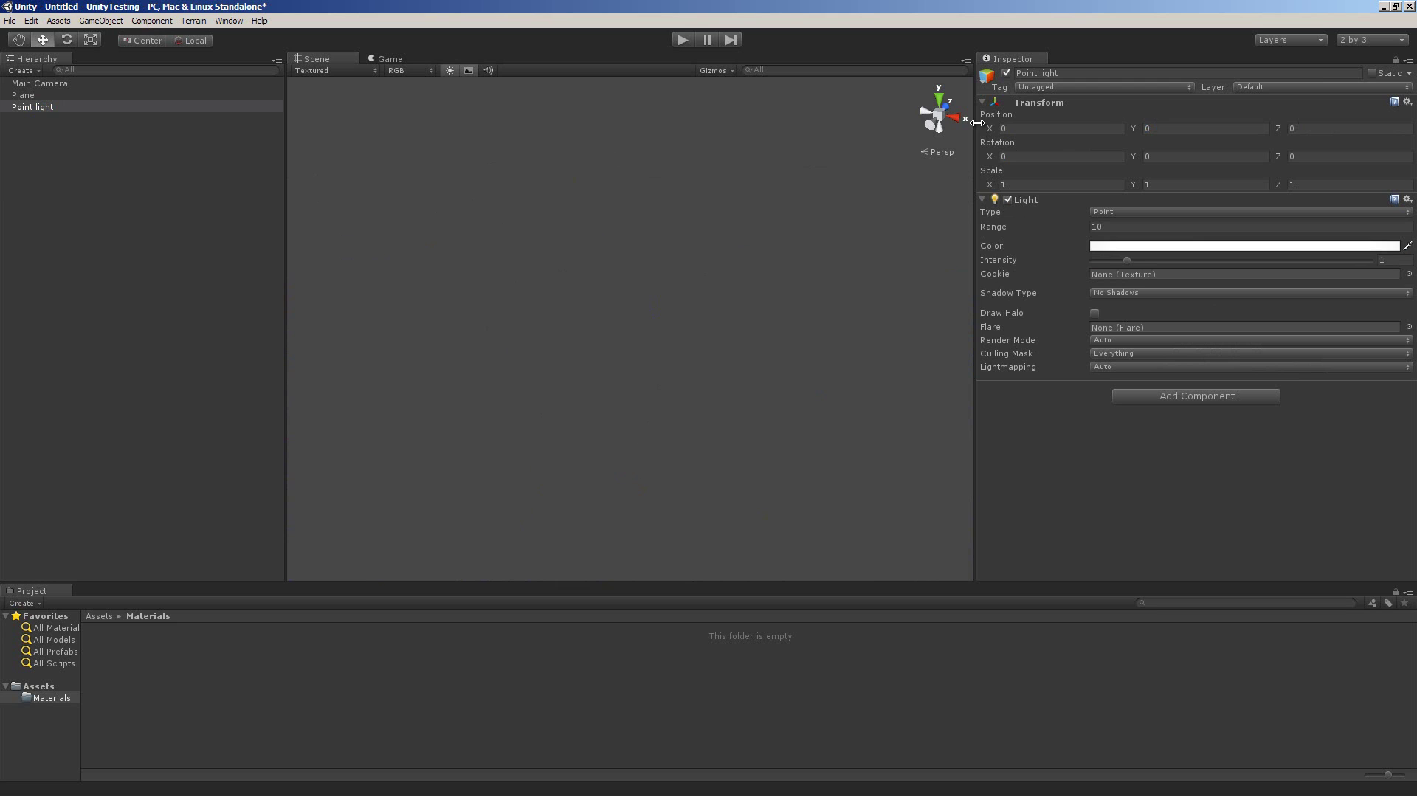
text(f)
Step: Raise the point light above the plane to a Y position of about 2.32
scroll(709, 369, up, 5)
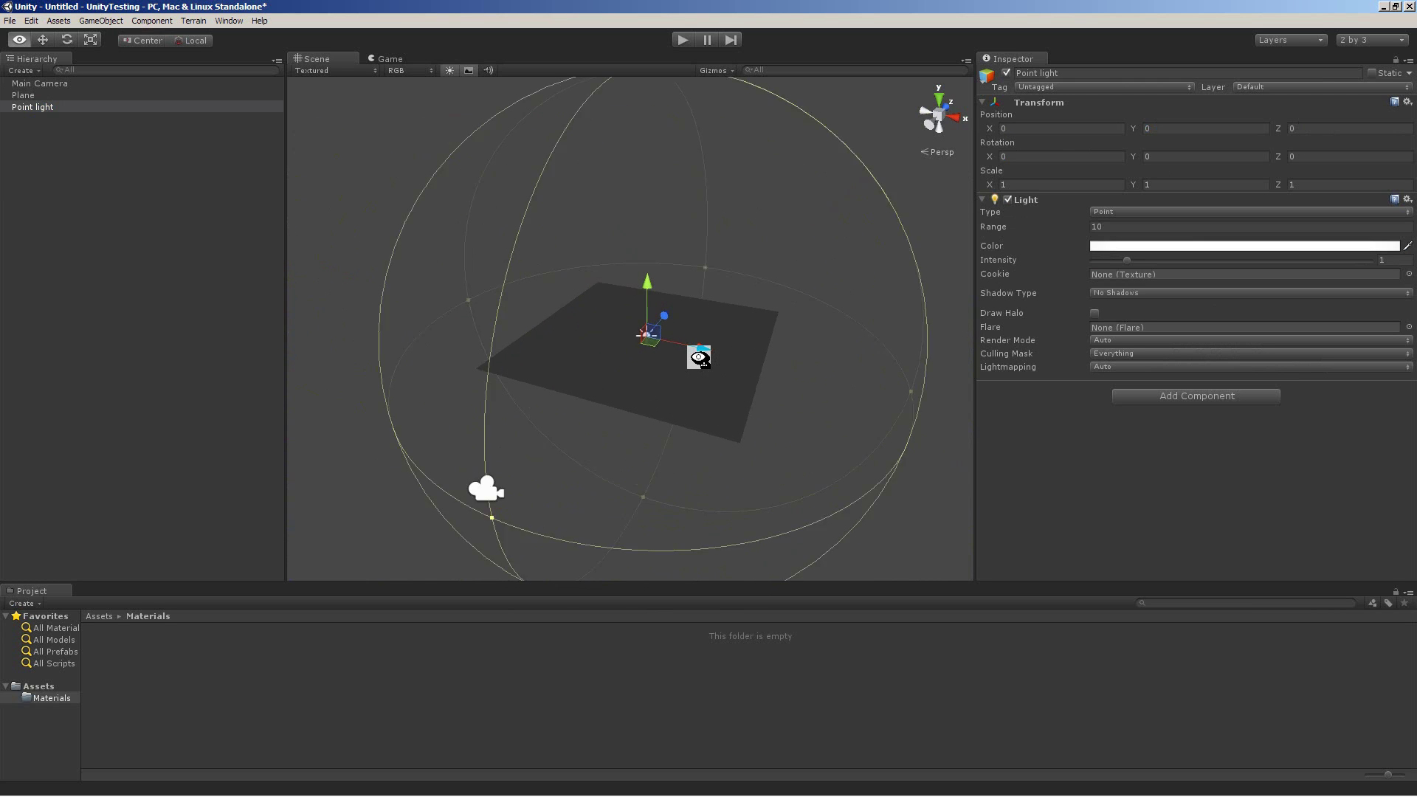
scroll(727, 369, up, 3)
drag(621, 325, 624, 81)
mouse_move(711, 484)
alt+mouse_down()
mouse_move(623, 484)
mouse_move(680, 436)
mouse_move(652, 459)
mouse_move(705, 481)
alt+mouse_up()
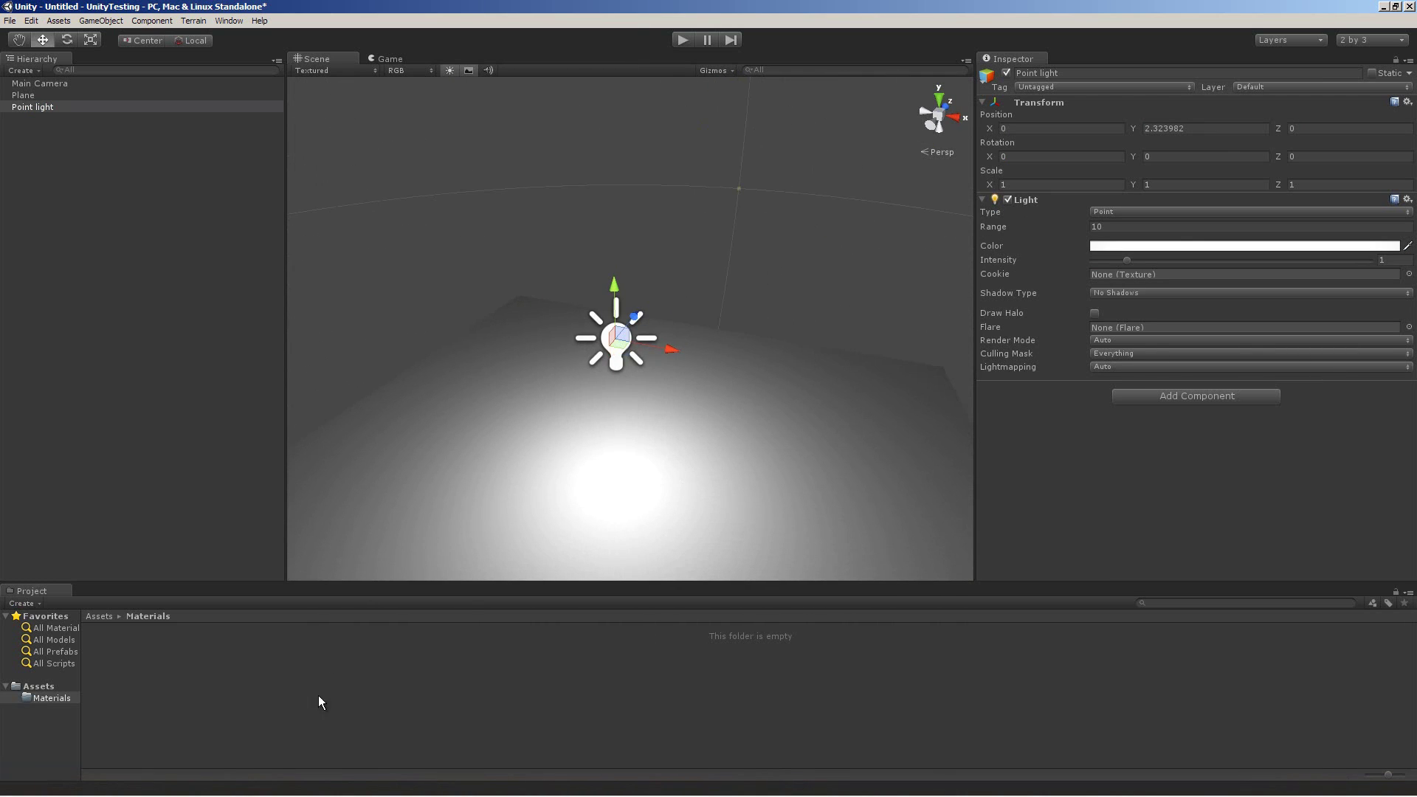
Step: Widen the project's folder tree and delete everything in the Assets folder, including the Materials subfolder
click(42, 688)
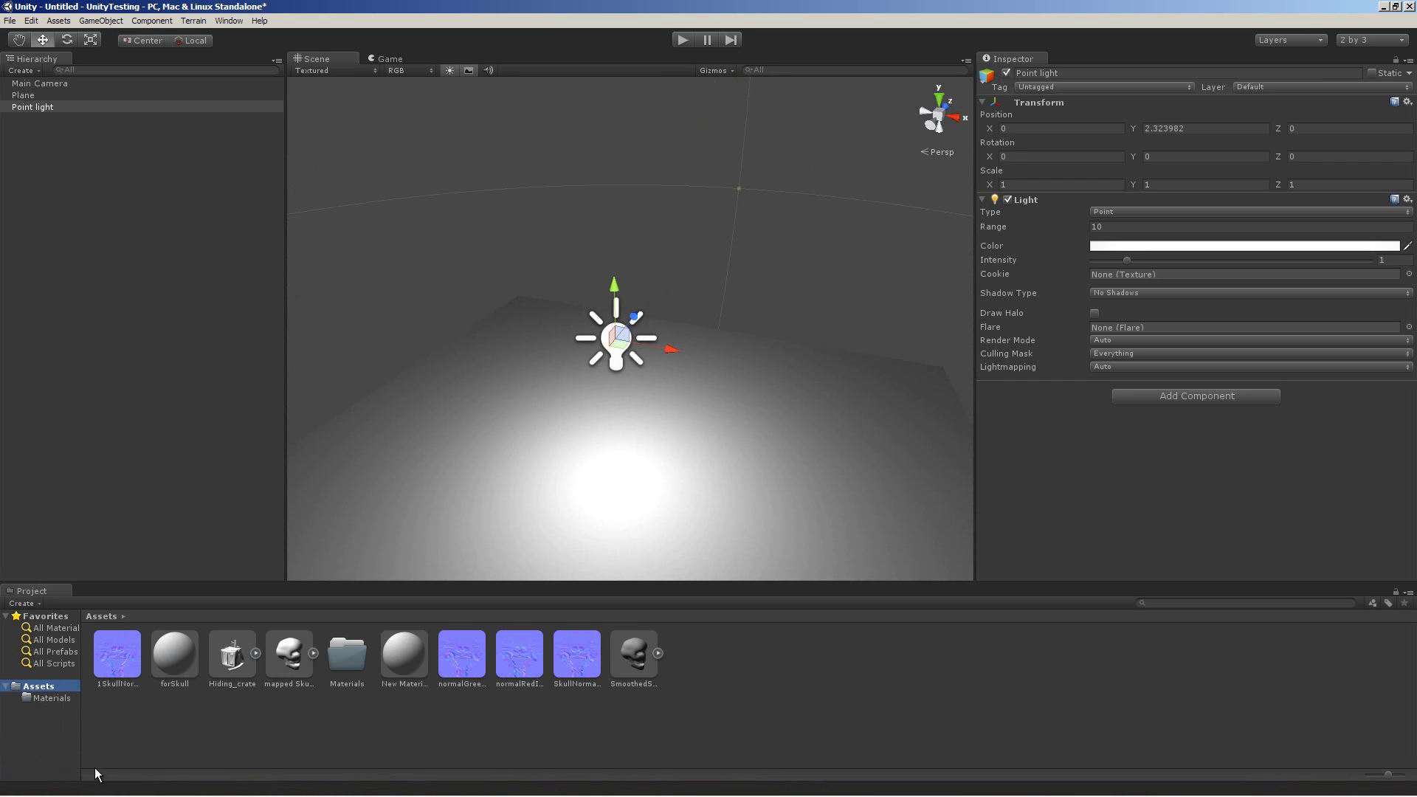
drag(84, 733, 248, 746)
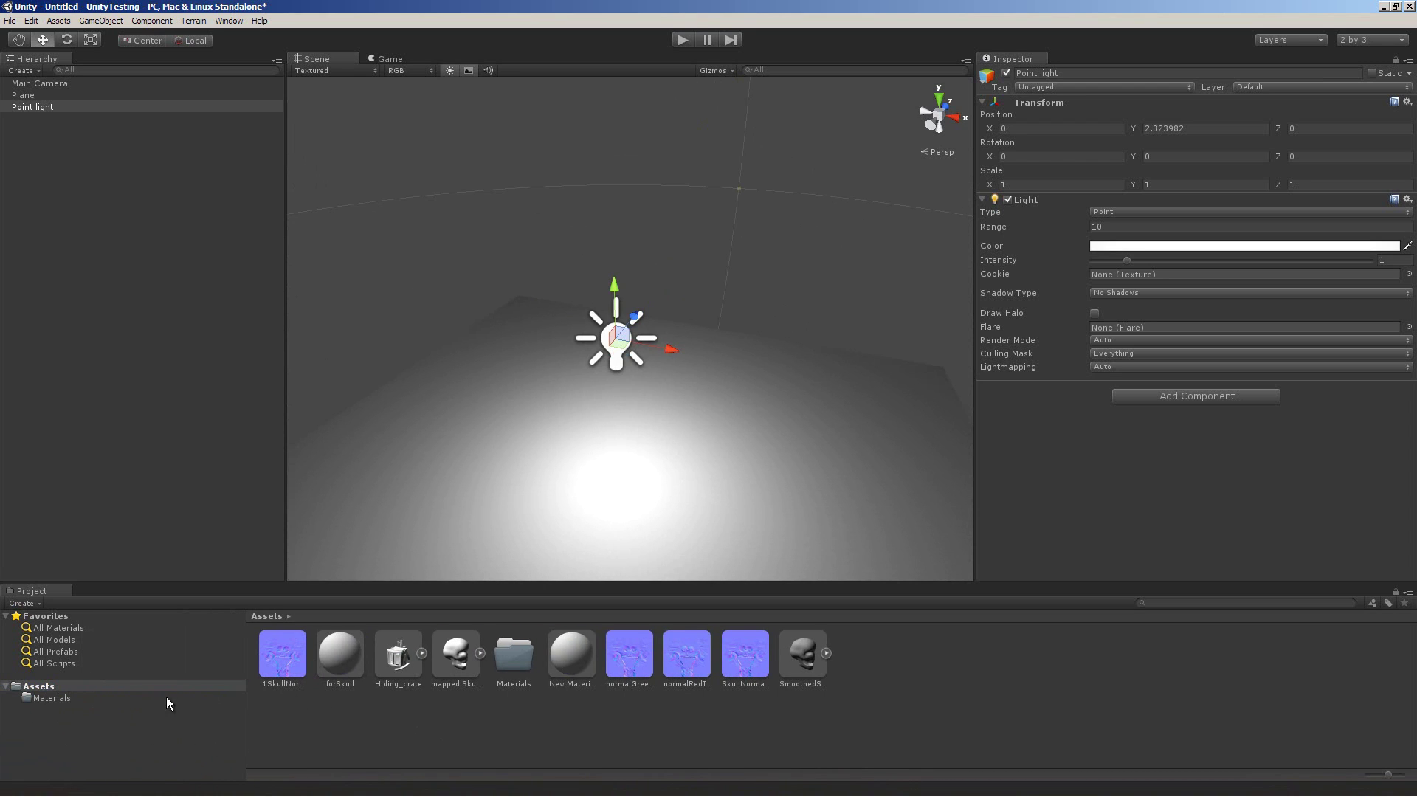
click(283, 655)
shift+click(812, 653)
right_click(796, 650)
click(821, 500)
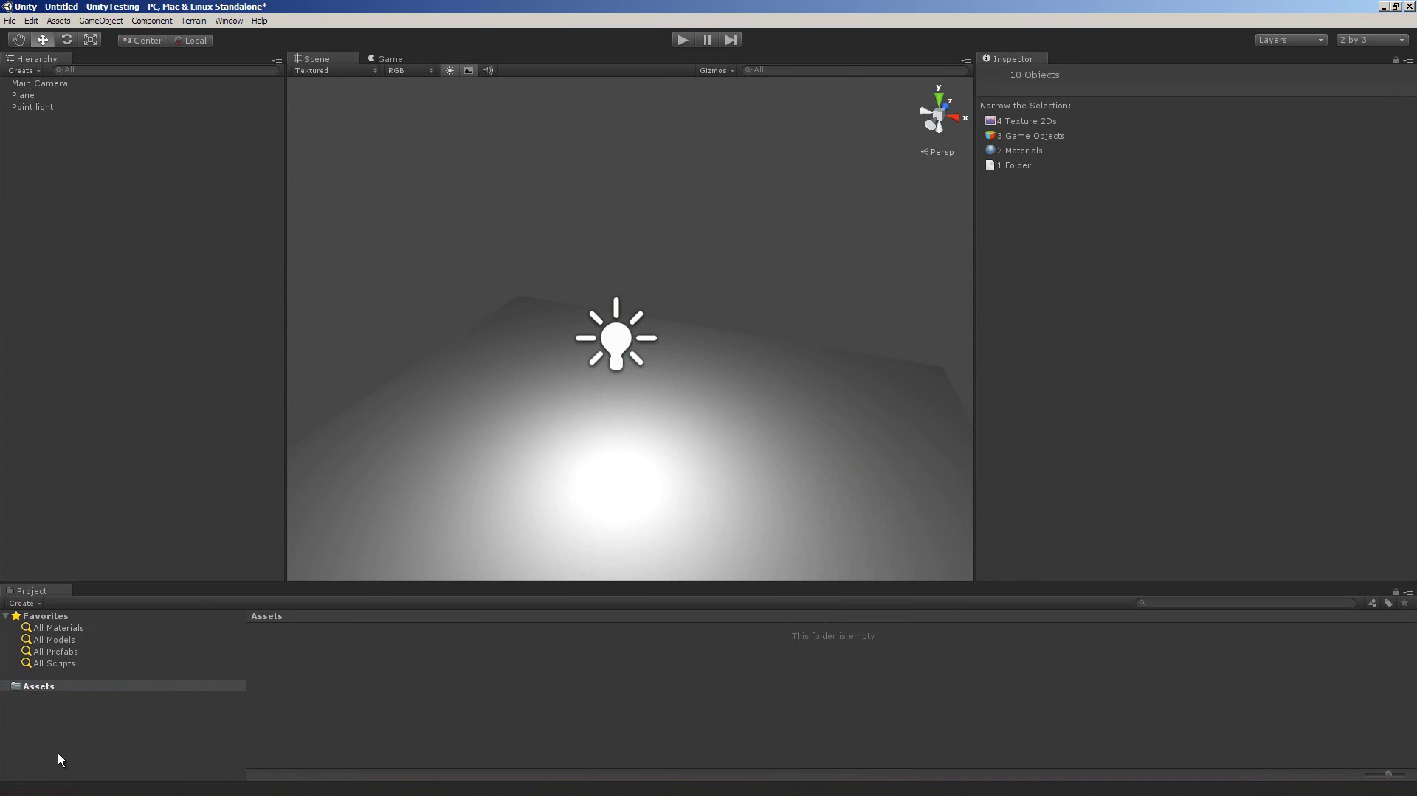
Step: Create a folder named "inported Objects" inside Assets
click(77, 688)
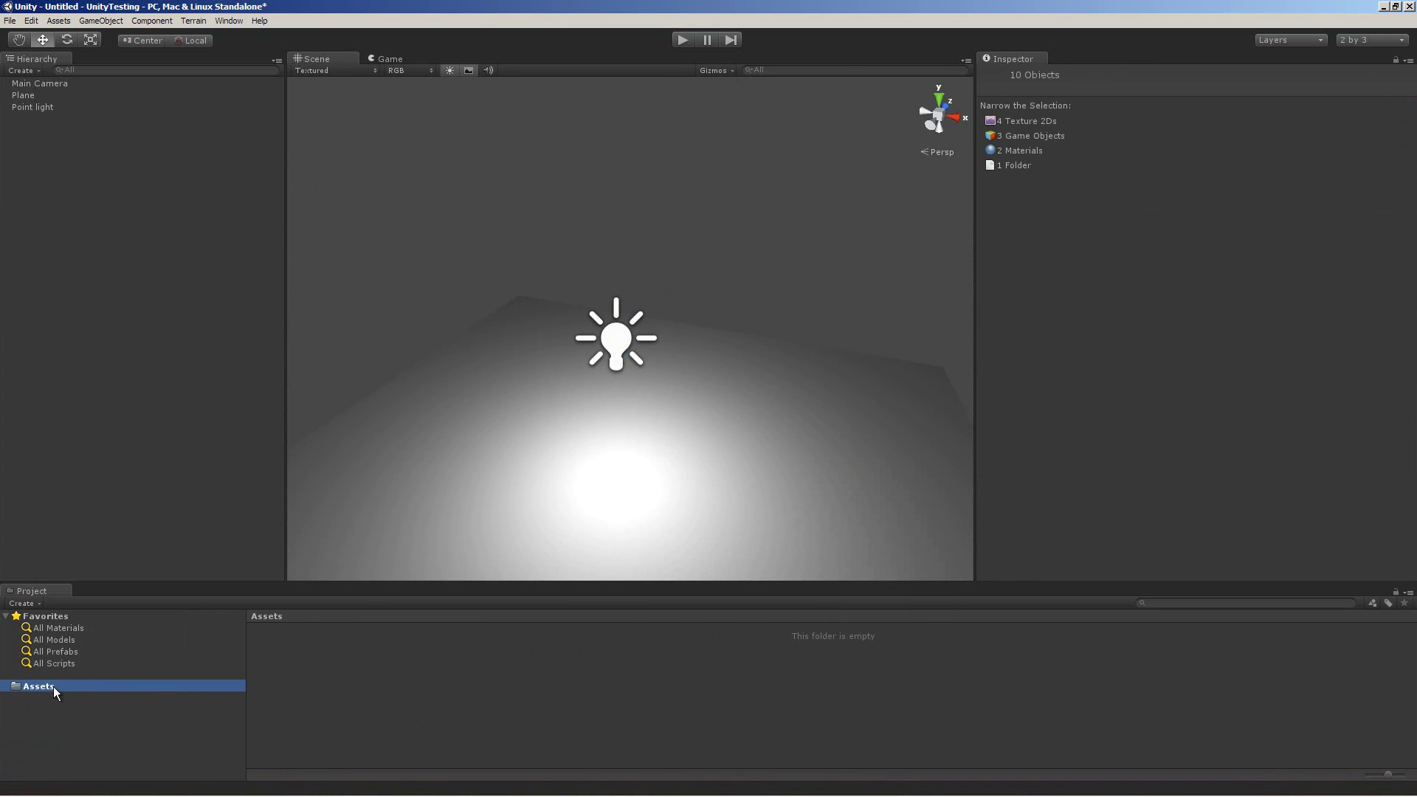
right_click(48, 687)
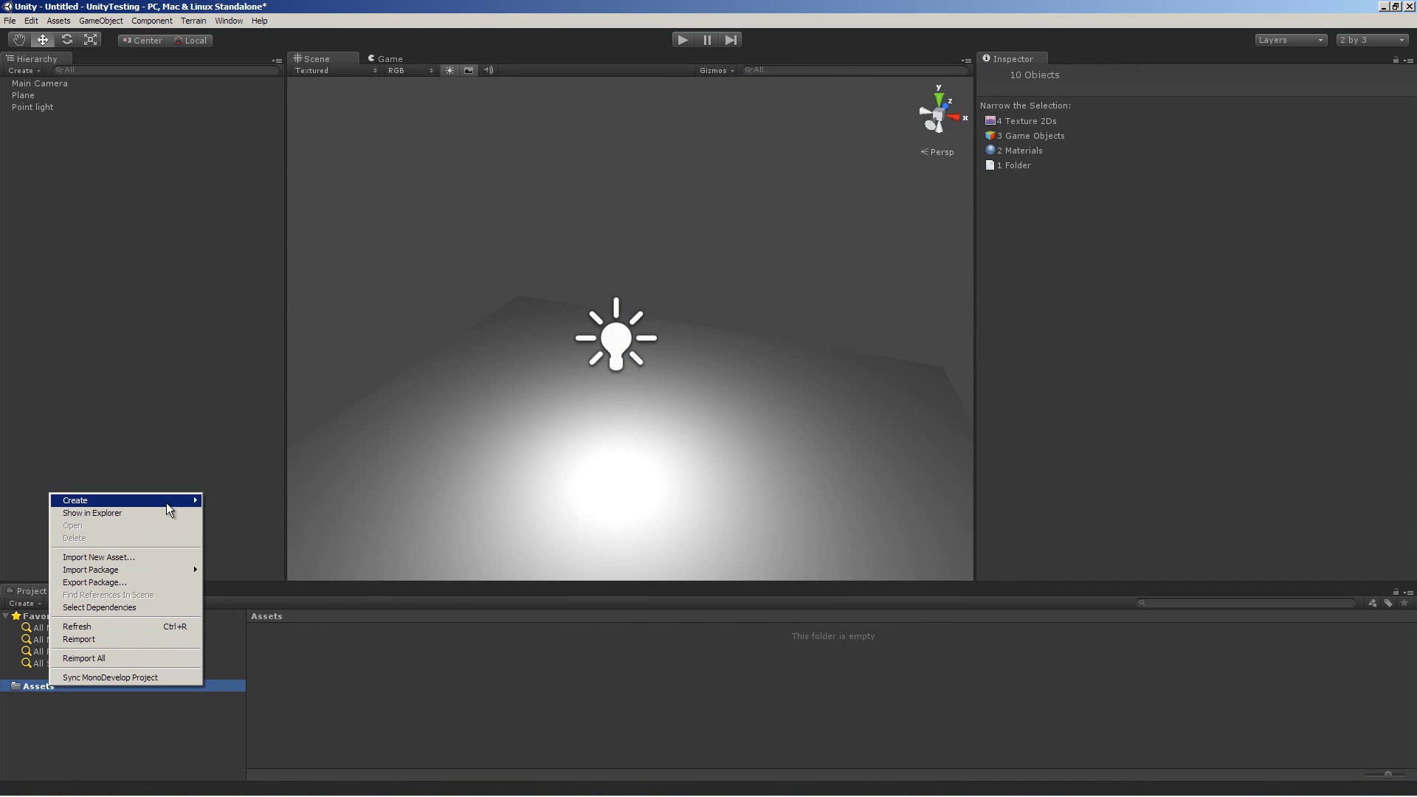
mouse_move(166, 502)
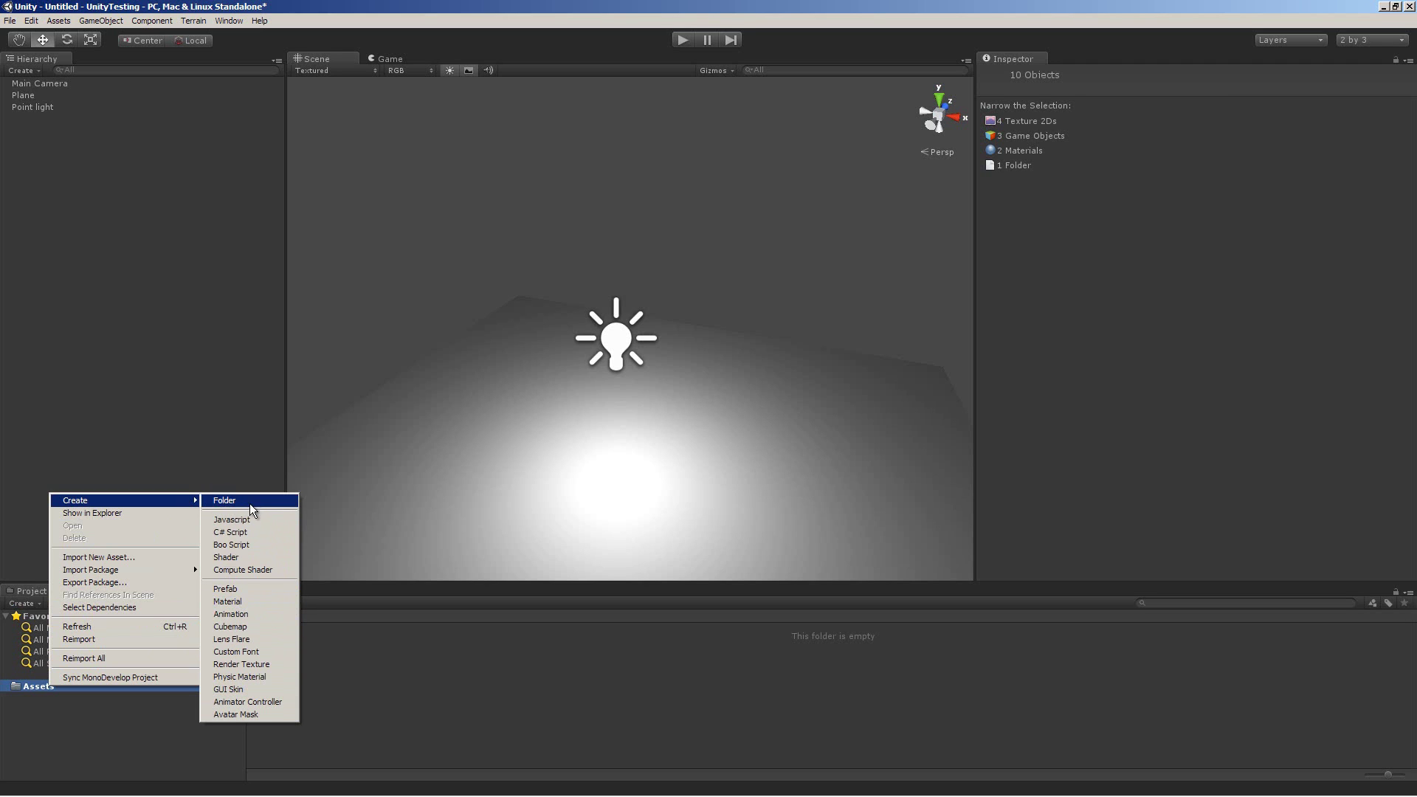
click(222, 502)
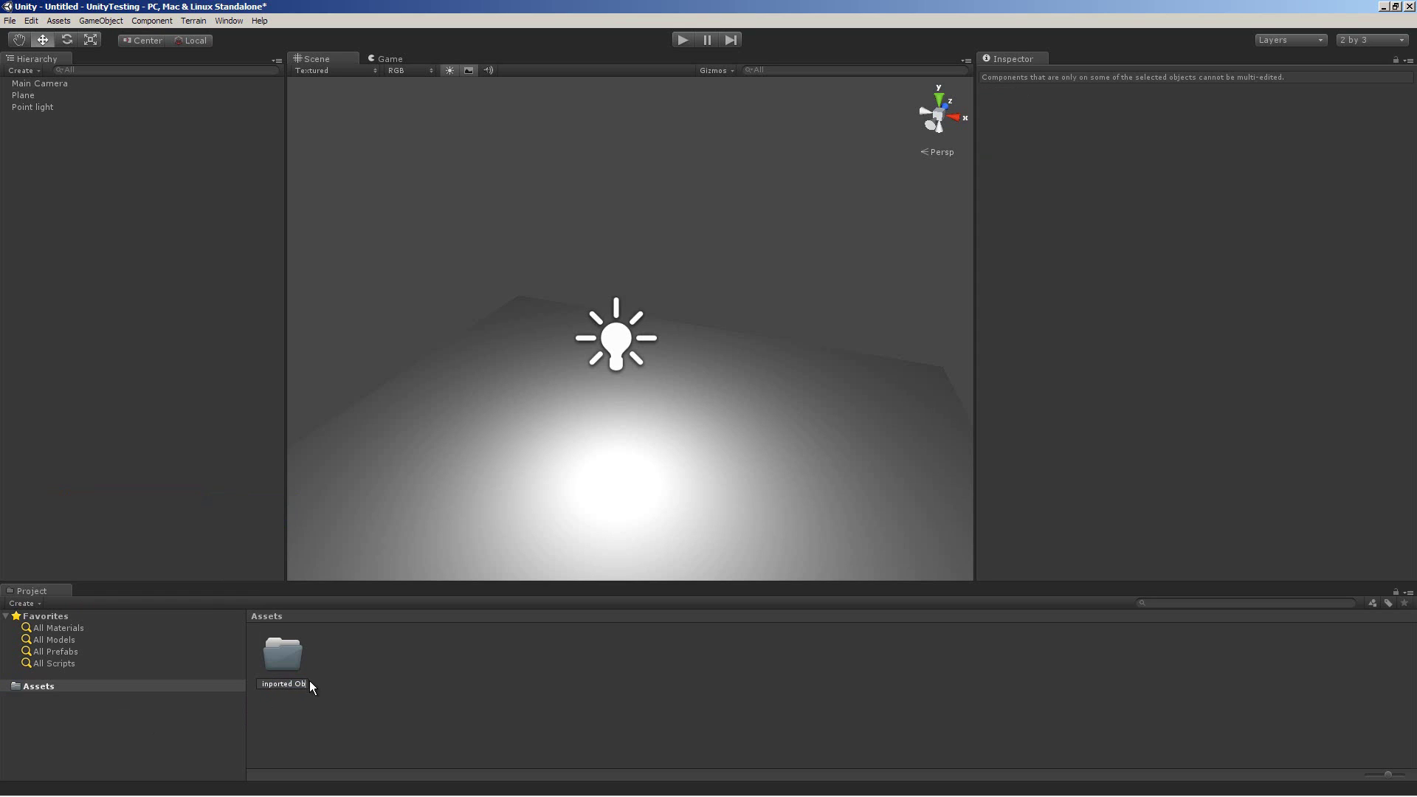
key(Return)
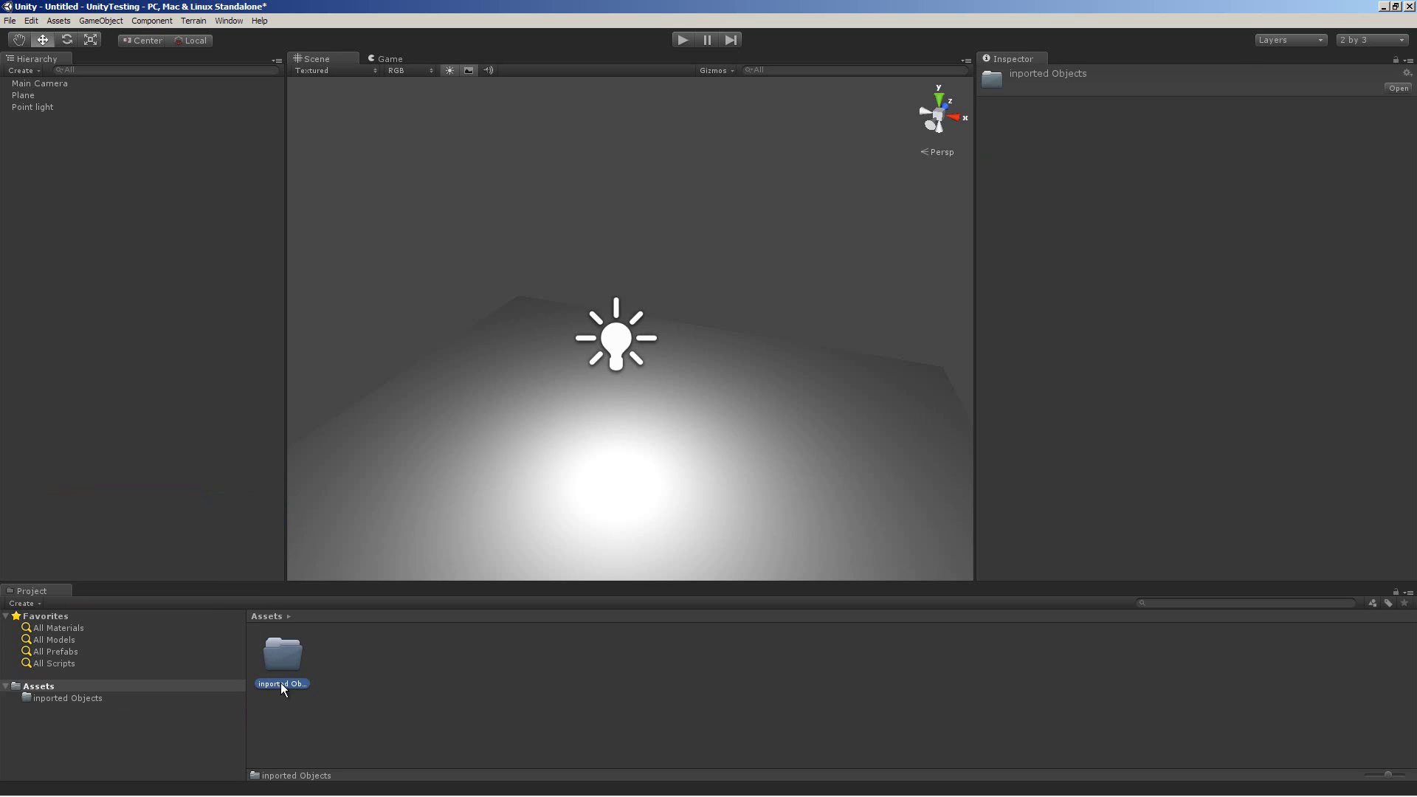
Step: Rename the new folder as "inported Objects & Materials"
click(89, 699)
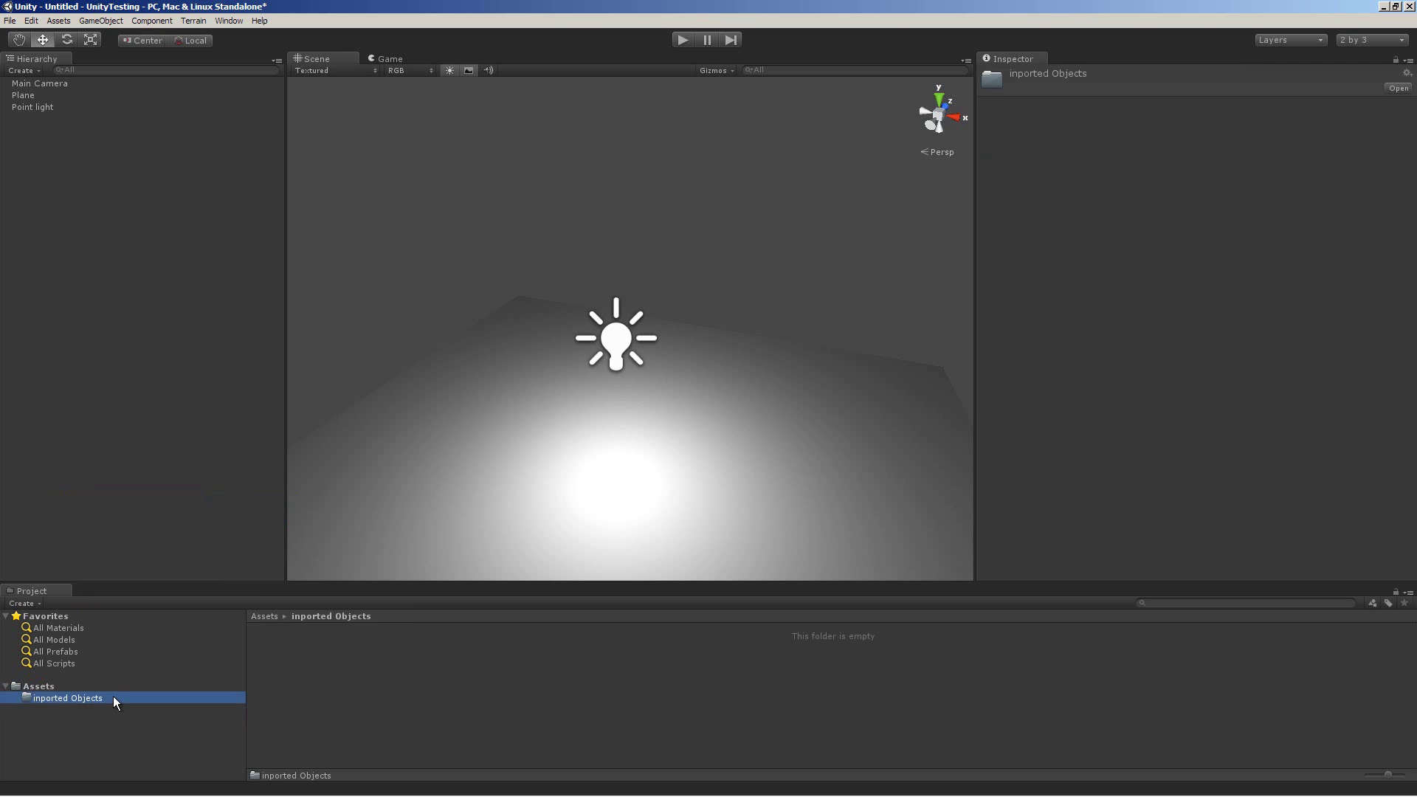
click(113, 699)
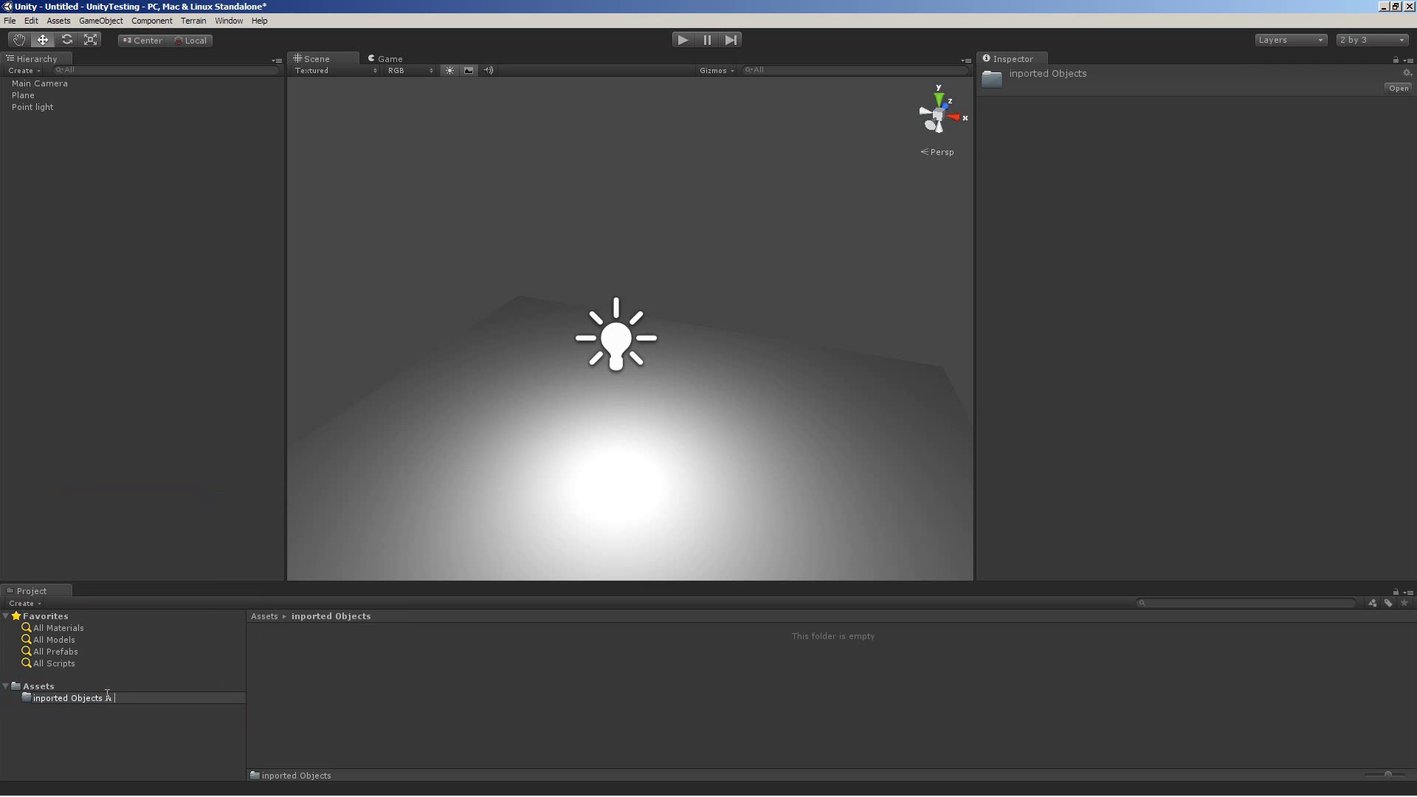
text(& Materials)
key(Return)
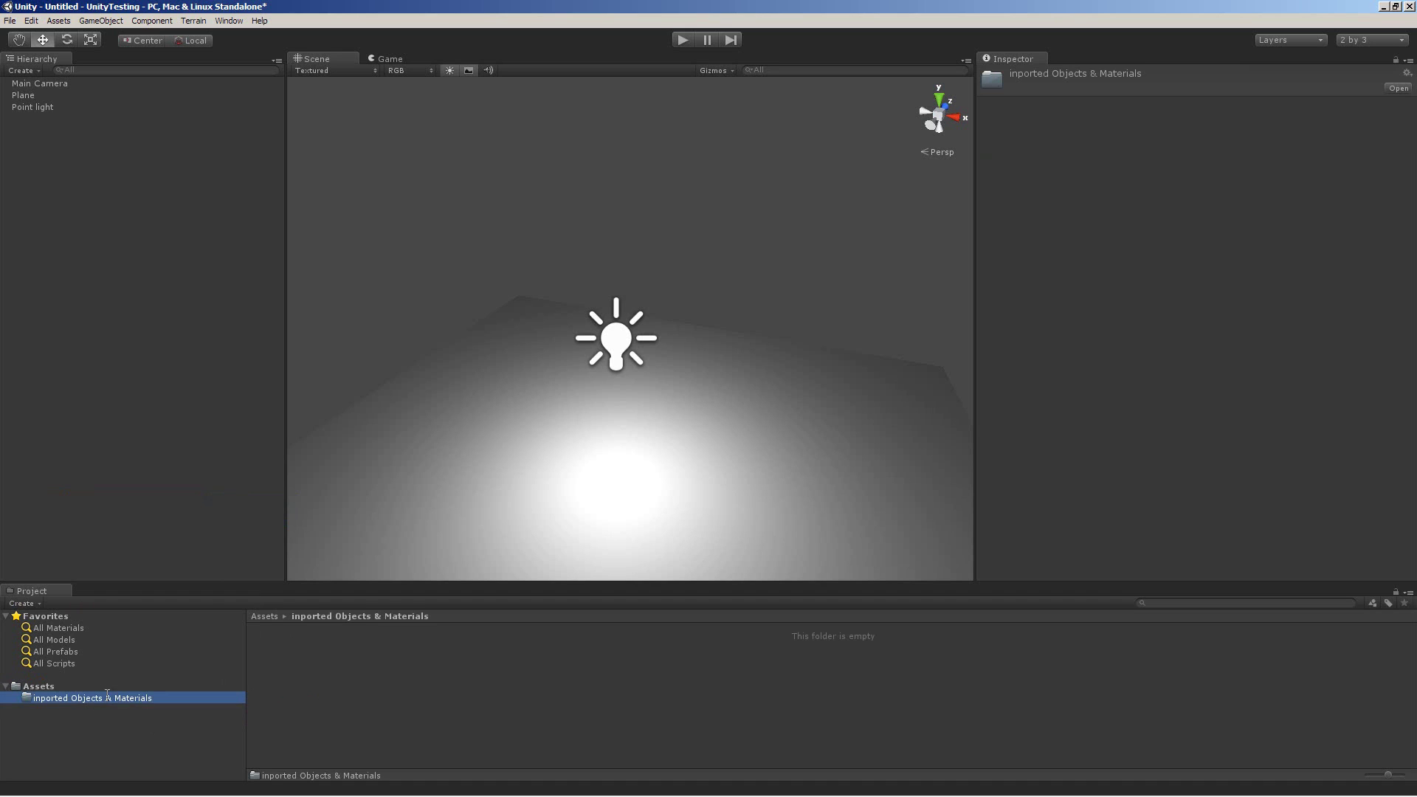
Step: Import the Skull_unity_tutorial FBX model from the Desktop into the inported Objects & Materials folder
click(48, 688)
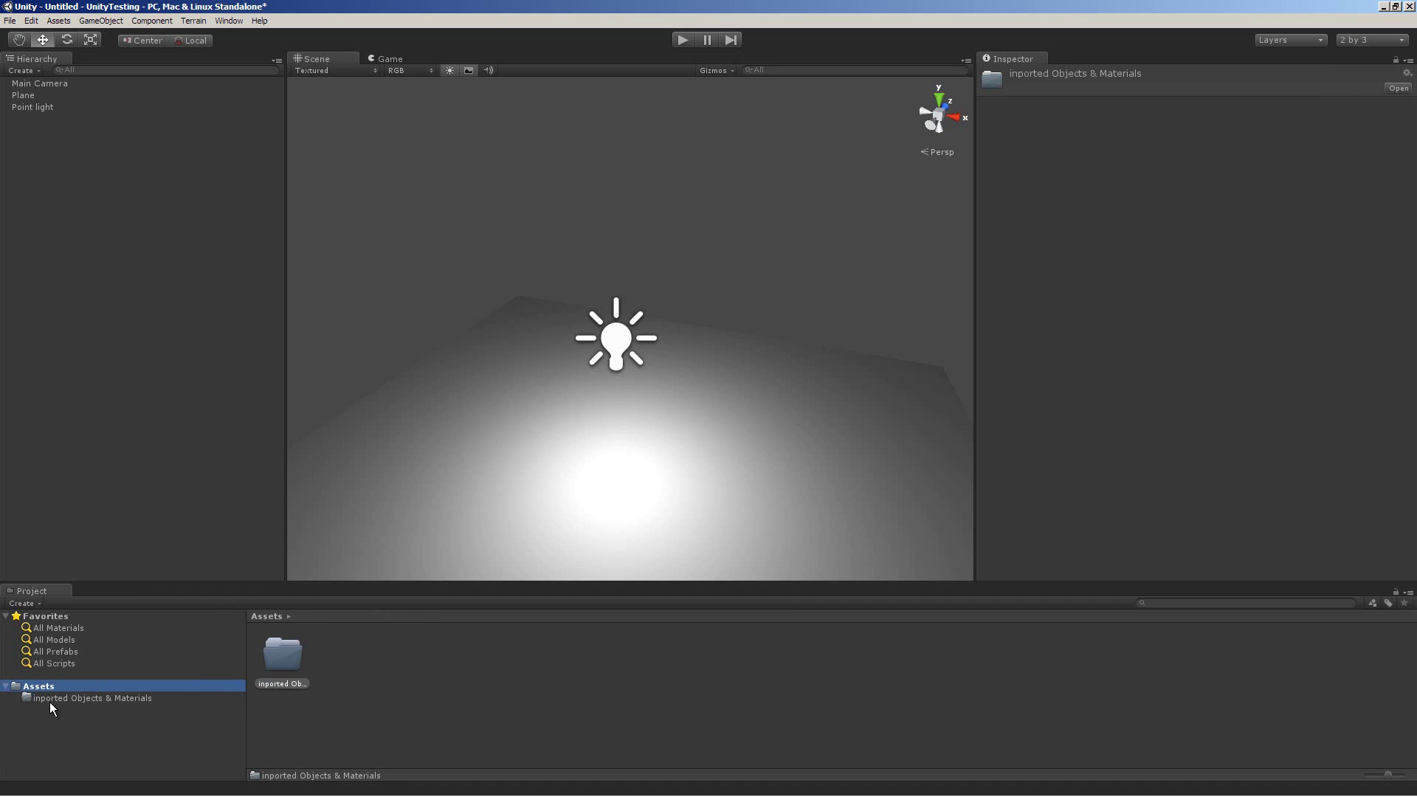
click(51, 699)
right_click(343, 672)
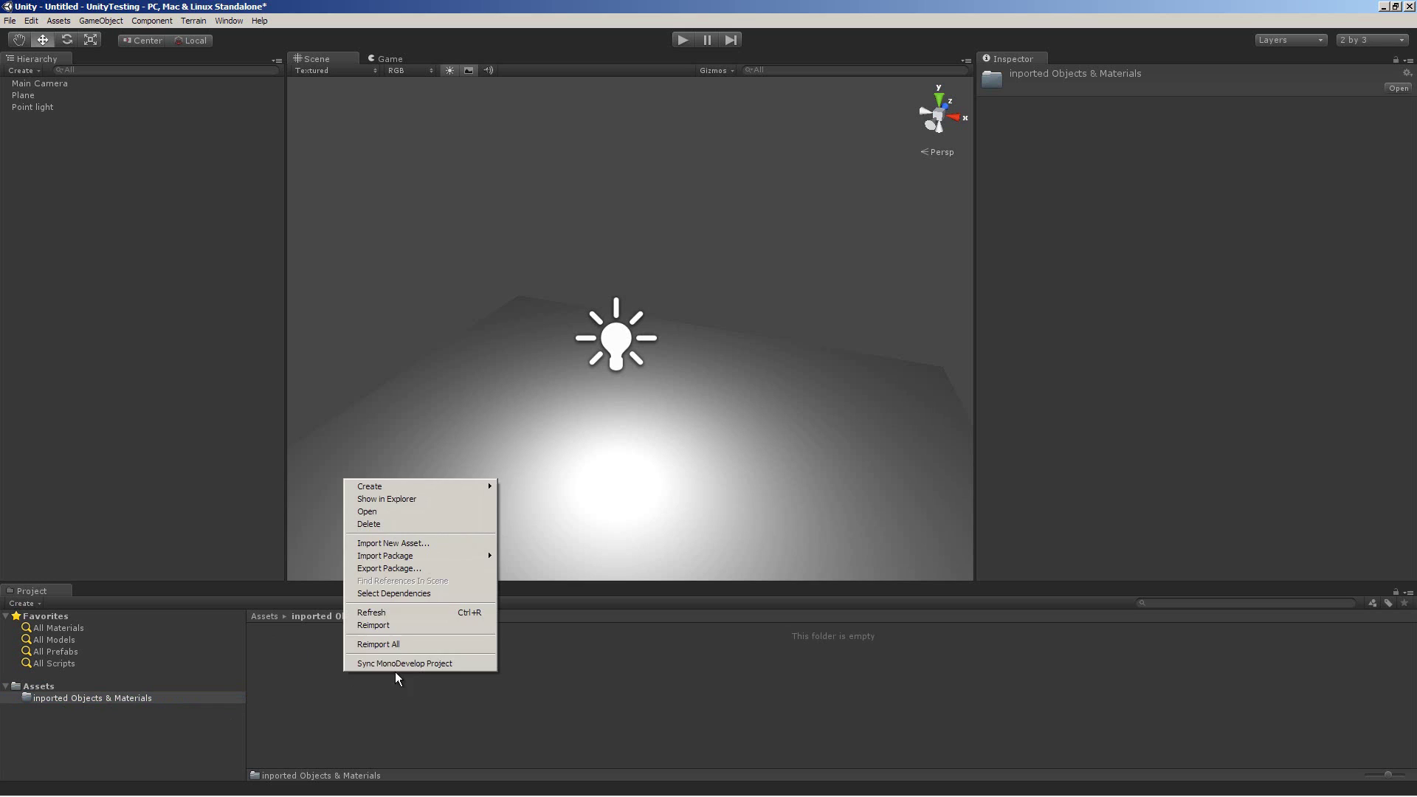
click(428, 543)
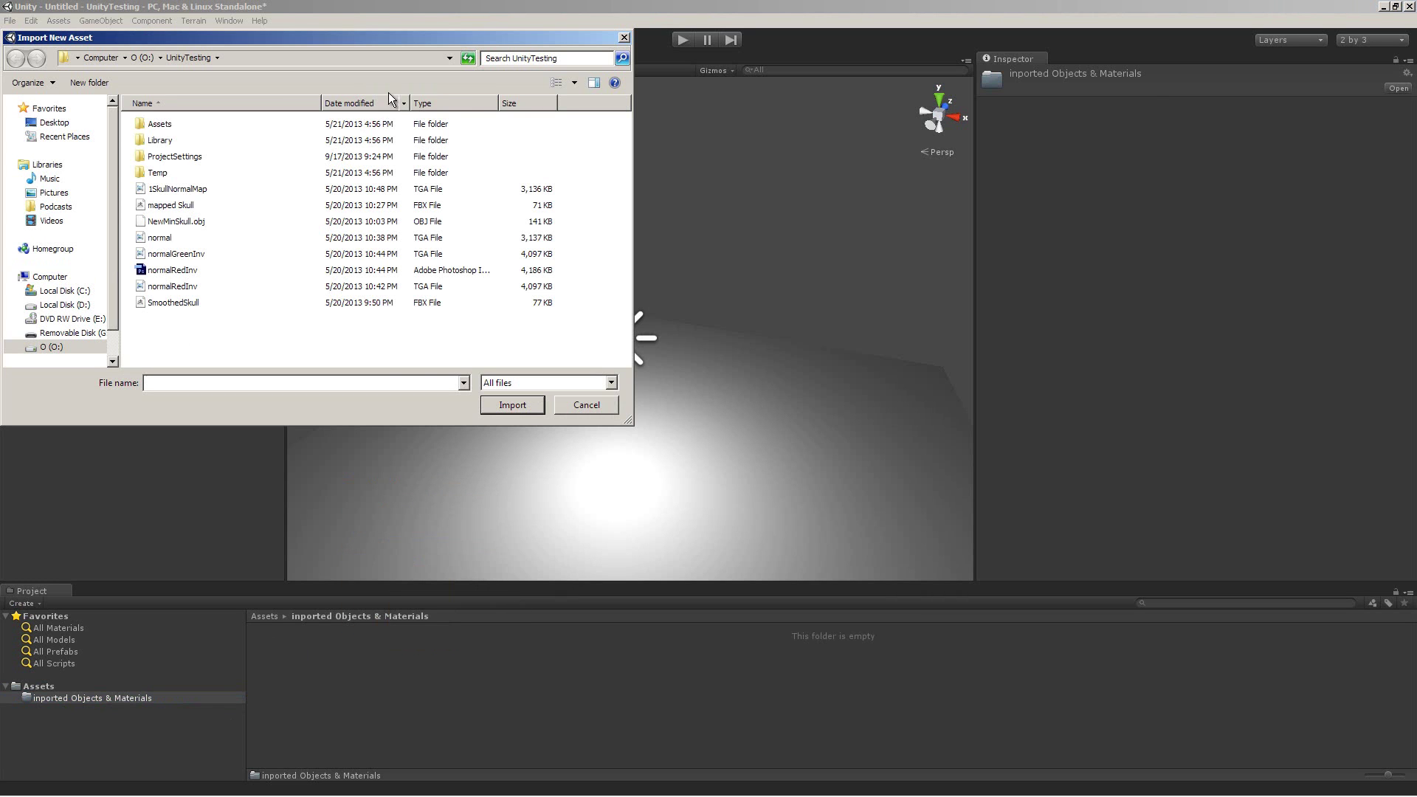
click(55, 123)
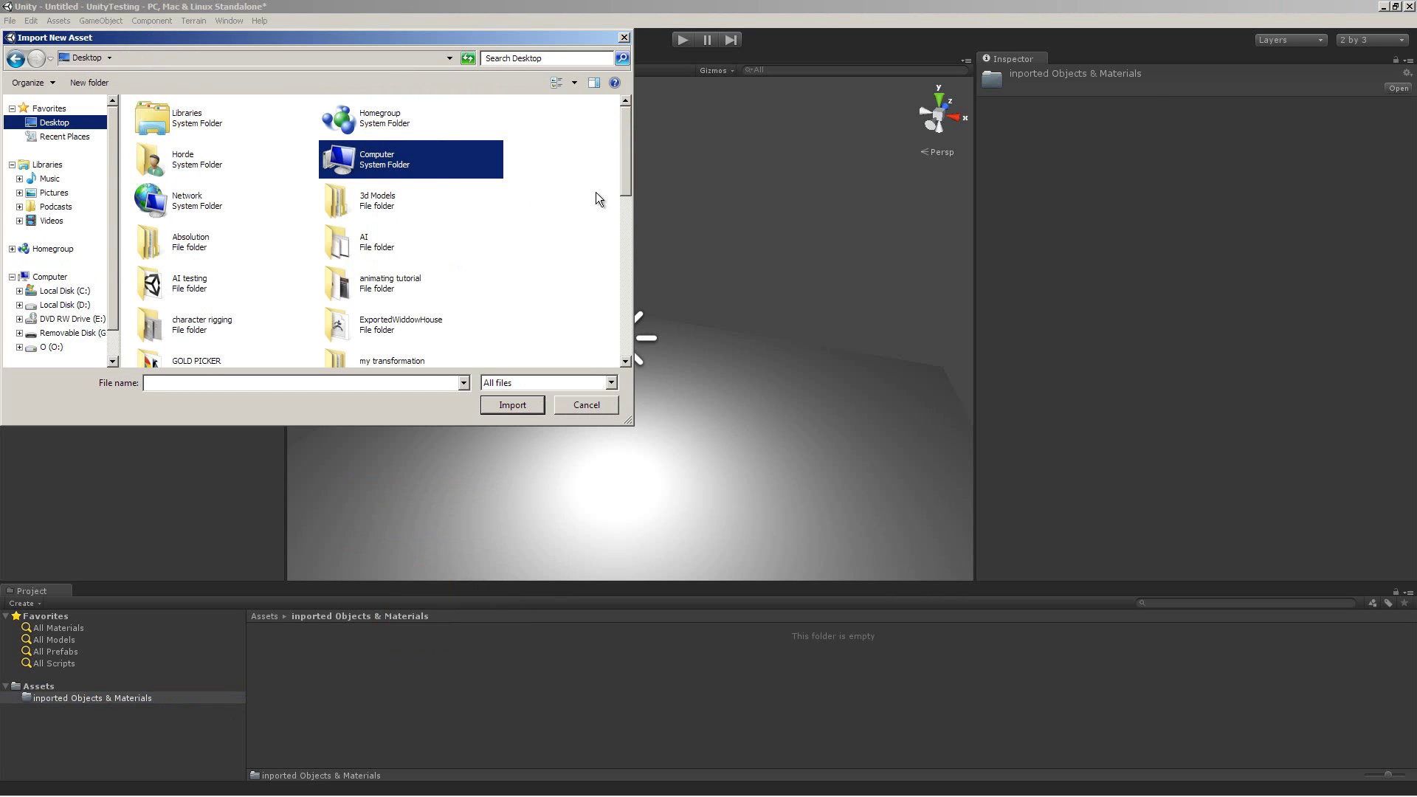
drag(627, 178, 636, 343)
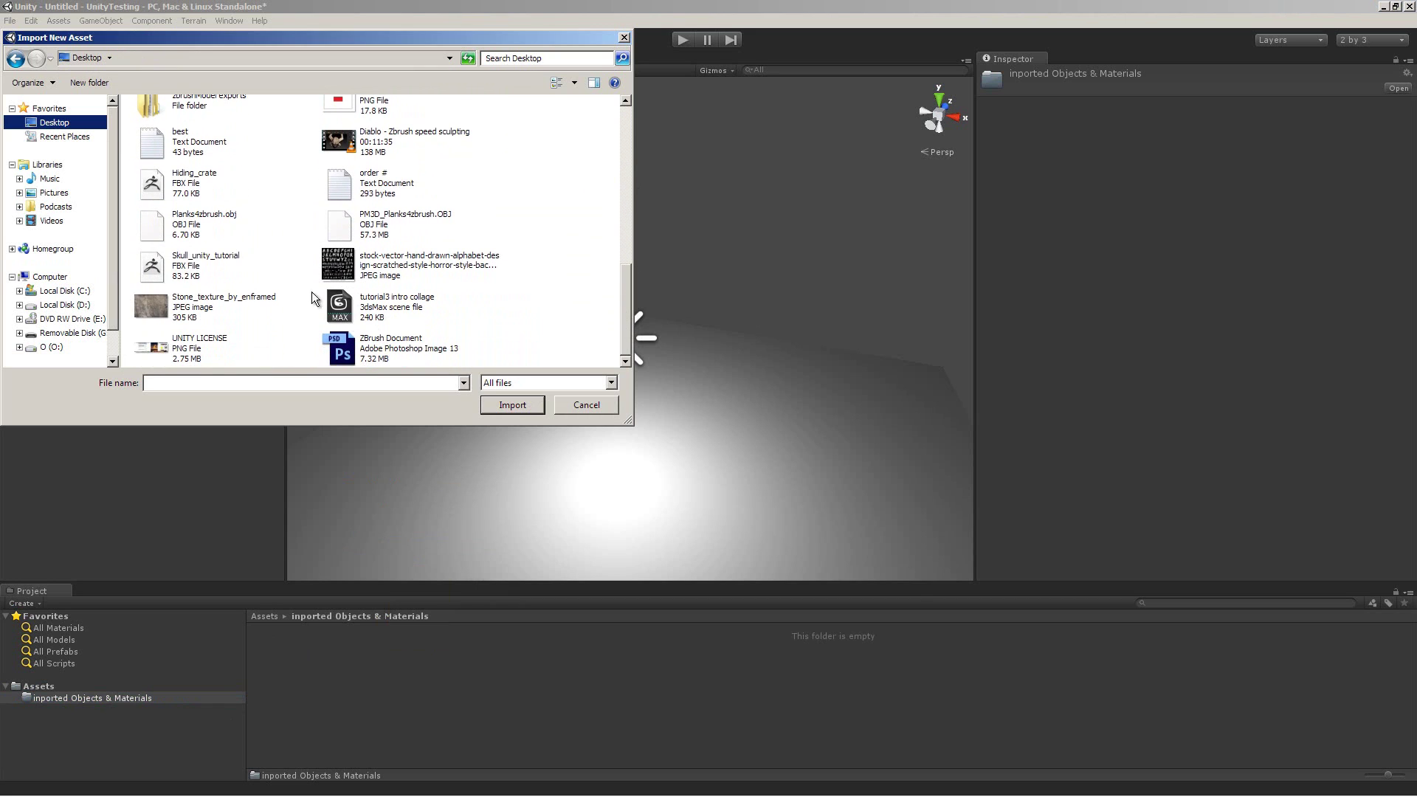
click(231, 270)
click(507, 406)
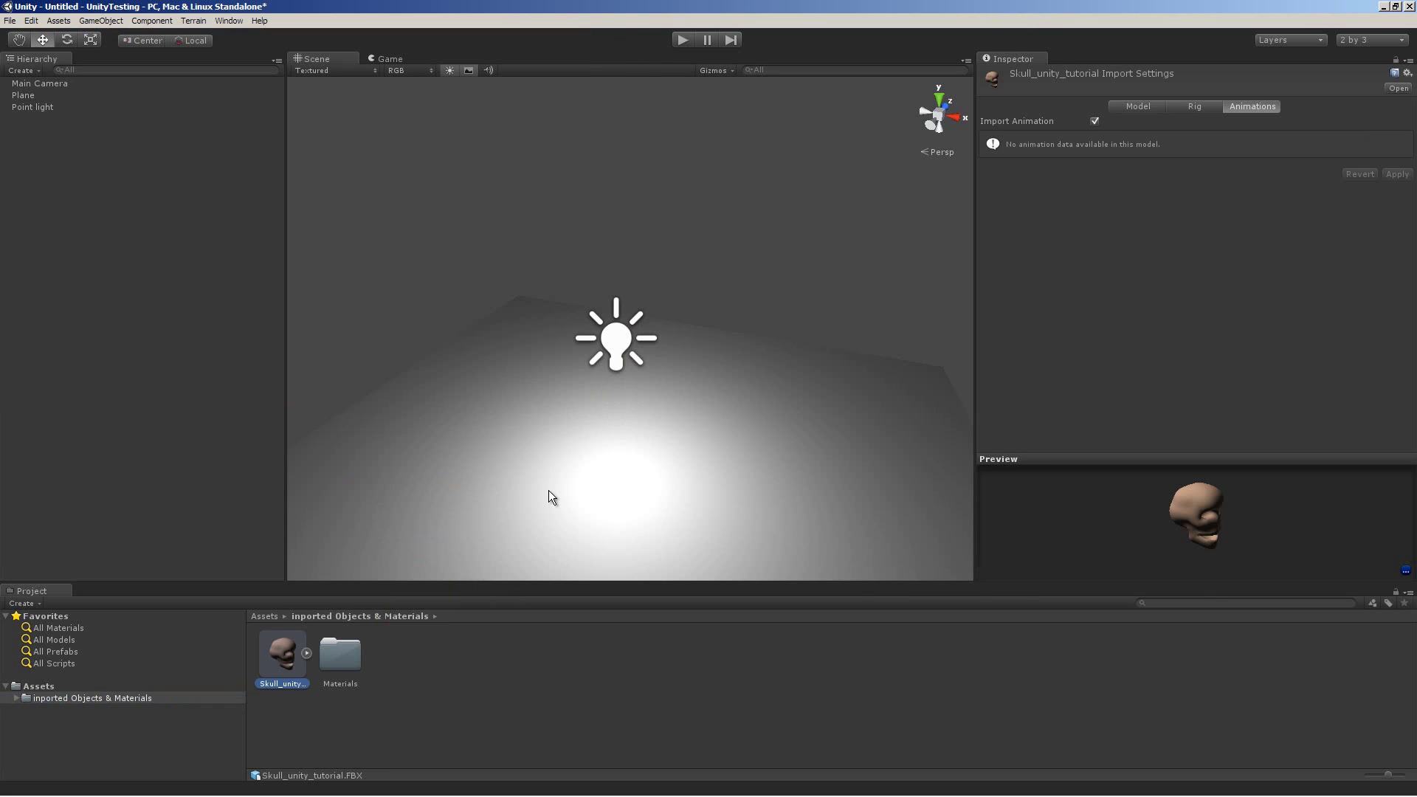
Step: Place the skull model on the plane under the point light and scale it to 10 on all axes
drag(283, 650, 616, 476)
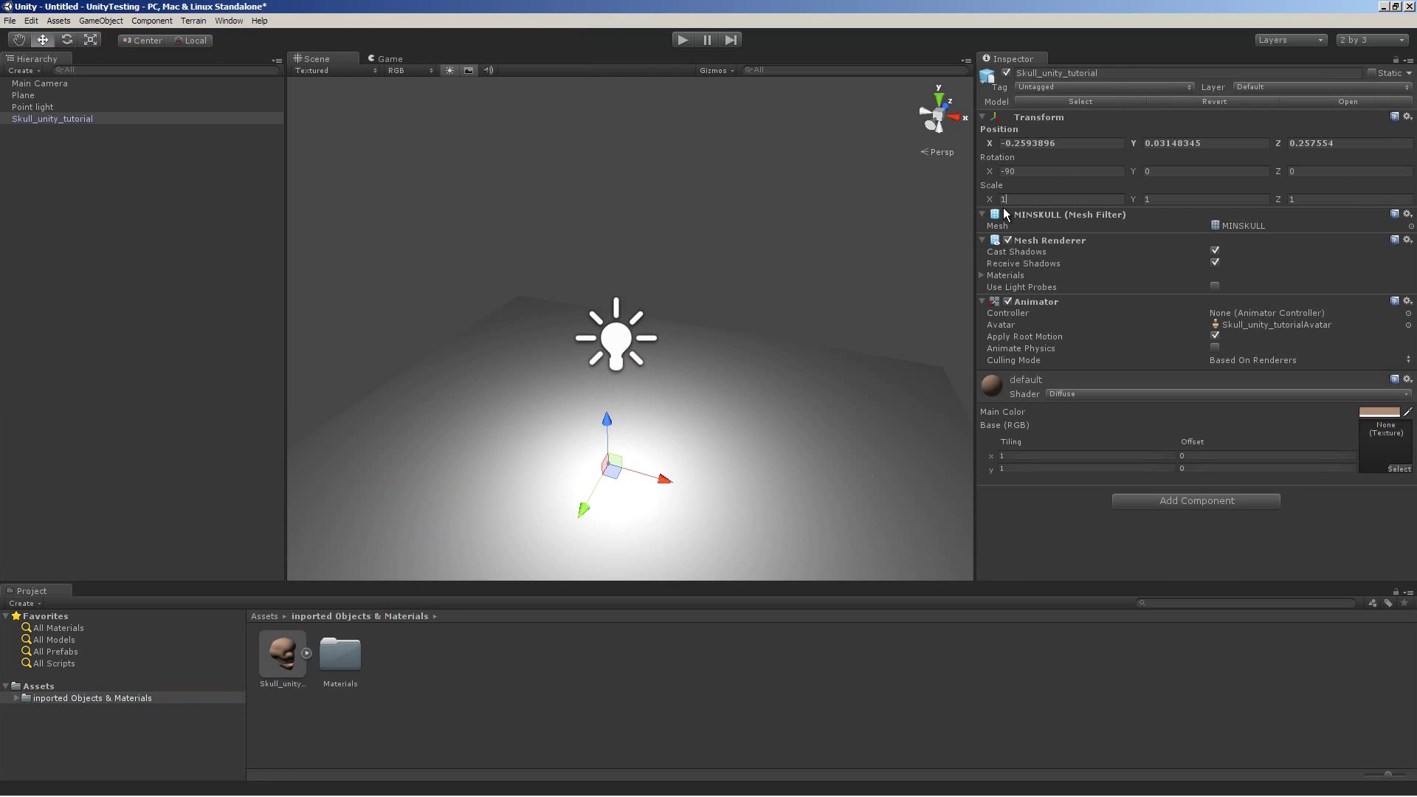
key(Tab)
text(10)
key(Return)
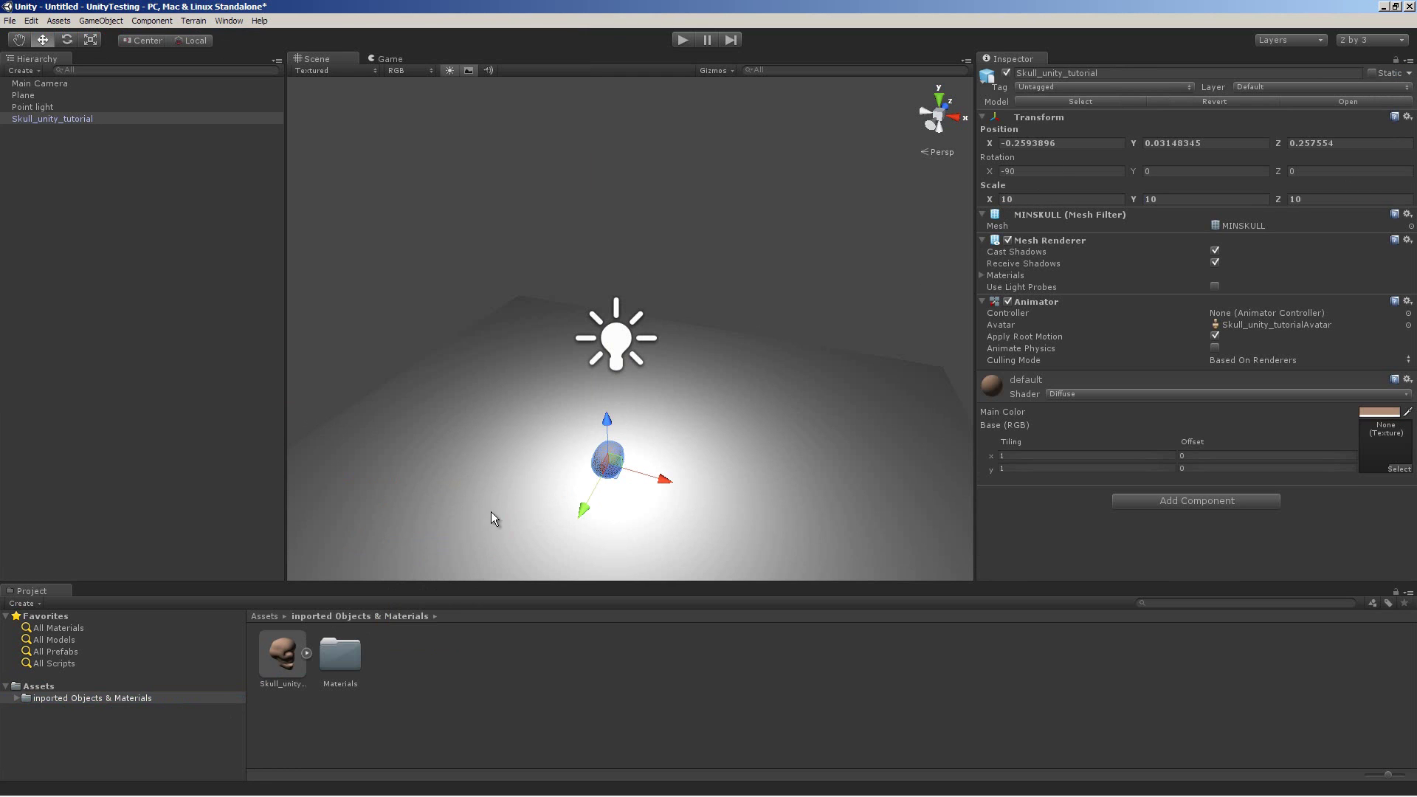
Step: Move the skull above the plane to about Y 1.93 and Z -1.02
alt+drag(490, 511, 773, 428)
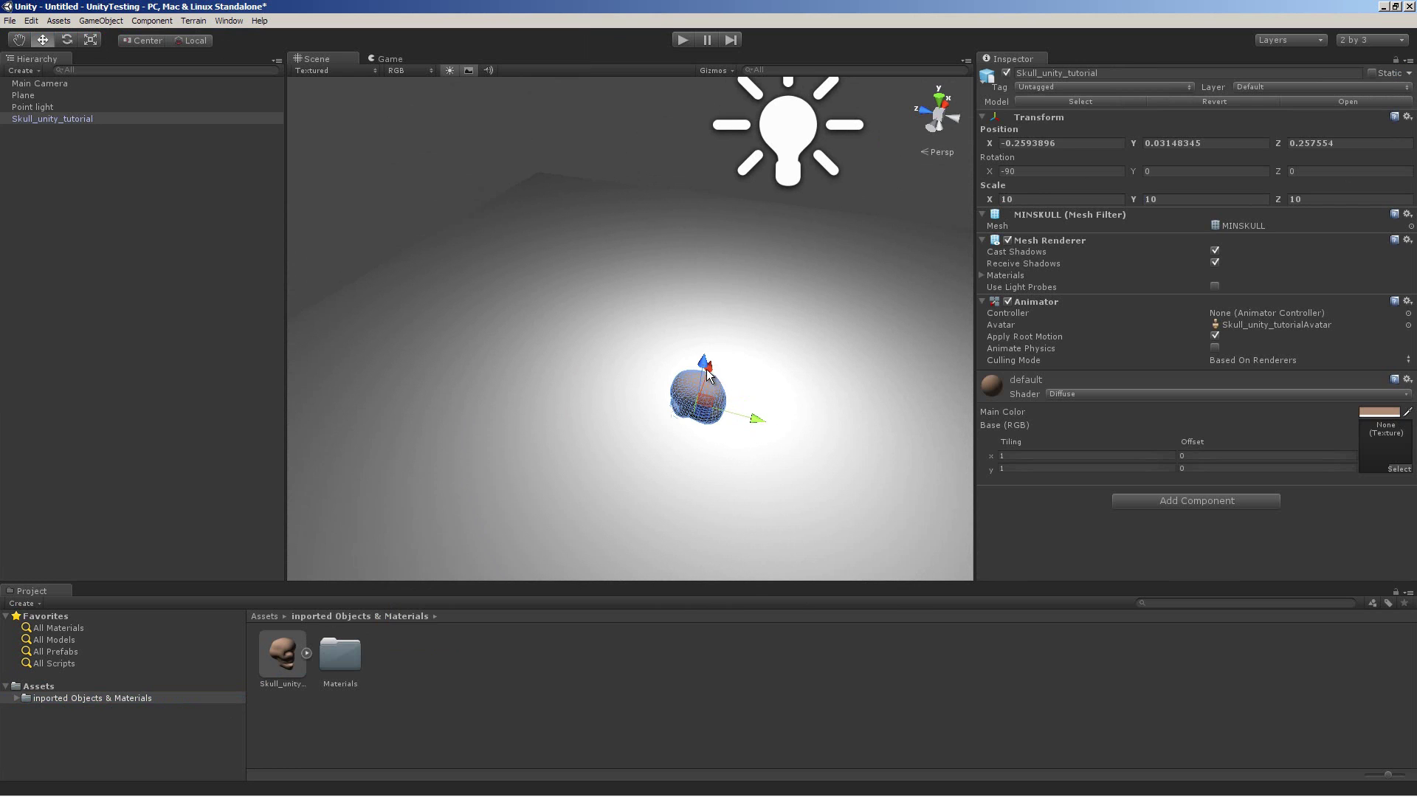
drag(708, 375, 861, 214)
alt+drag(808, 354, 866, 228)
alt+drag(728, 381, 1135, 356)
right_drag(1135, 356, 671, 362)
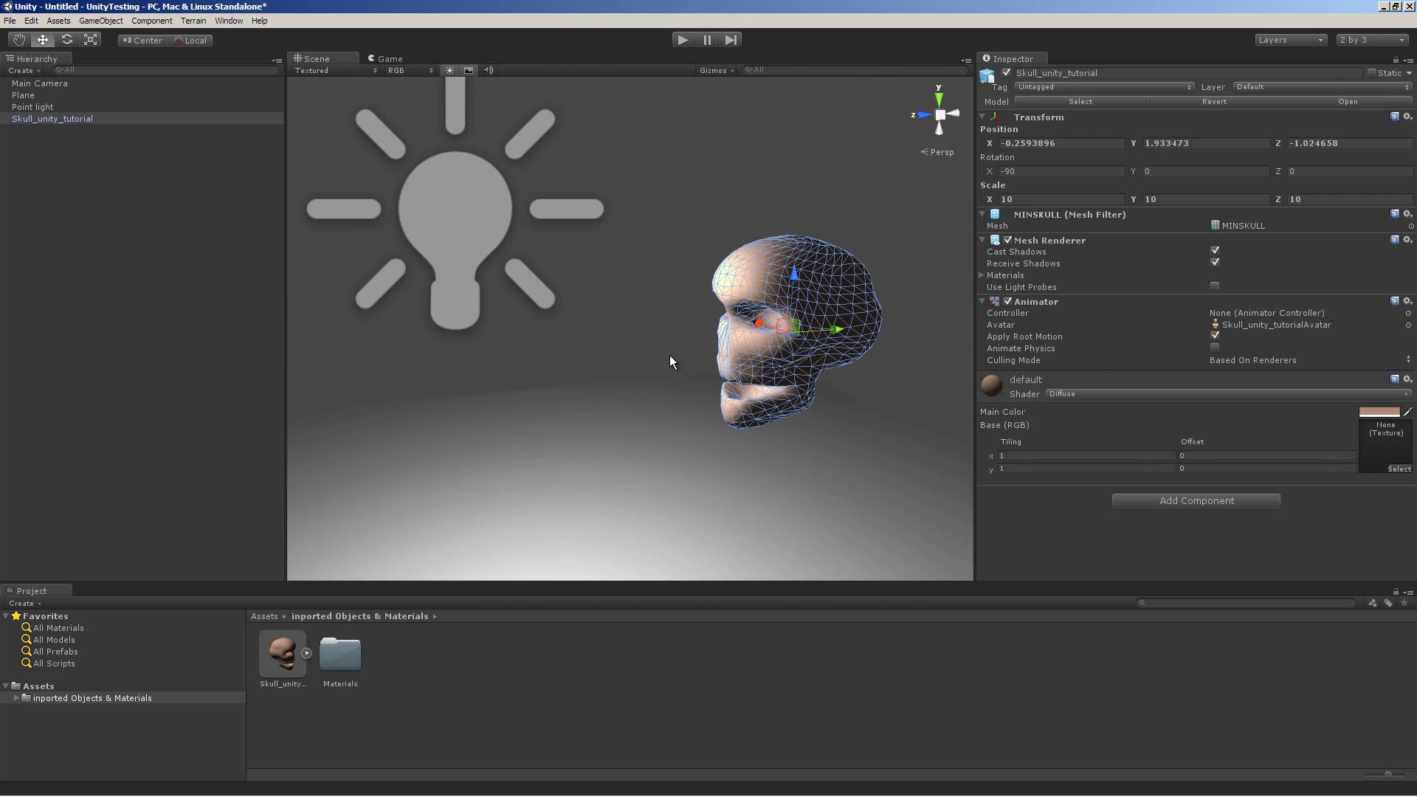
Step: Move the point light in front of the skull's face, to about X -0.29, Y 2.18, Z -0.08
click(741, 206)
alt+drag(674, 325, 915, 384)
click(721, 326)
click(787, 402)
alt+drag(787, 402, 803, 369)
scroll(762, 382, down, 4)
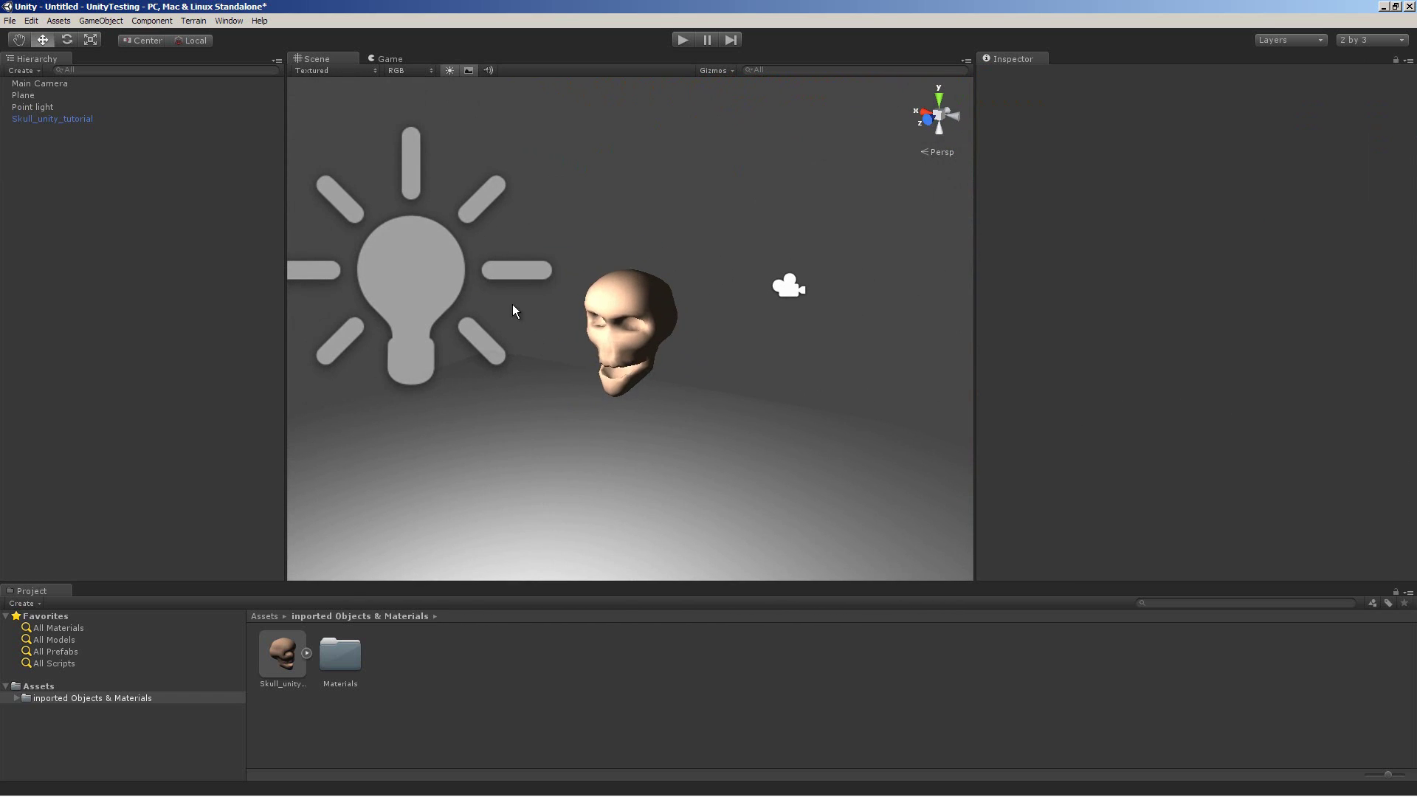
click(451, 344)
drag(416, 273, 431, 366)
drag(509, 395, 671, 334)
alt+drag(708, 395, 911, 473)
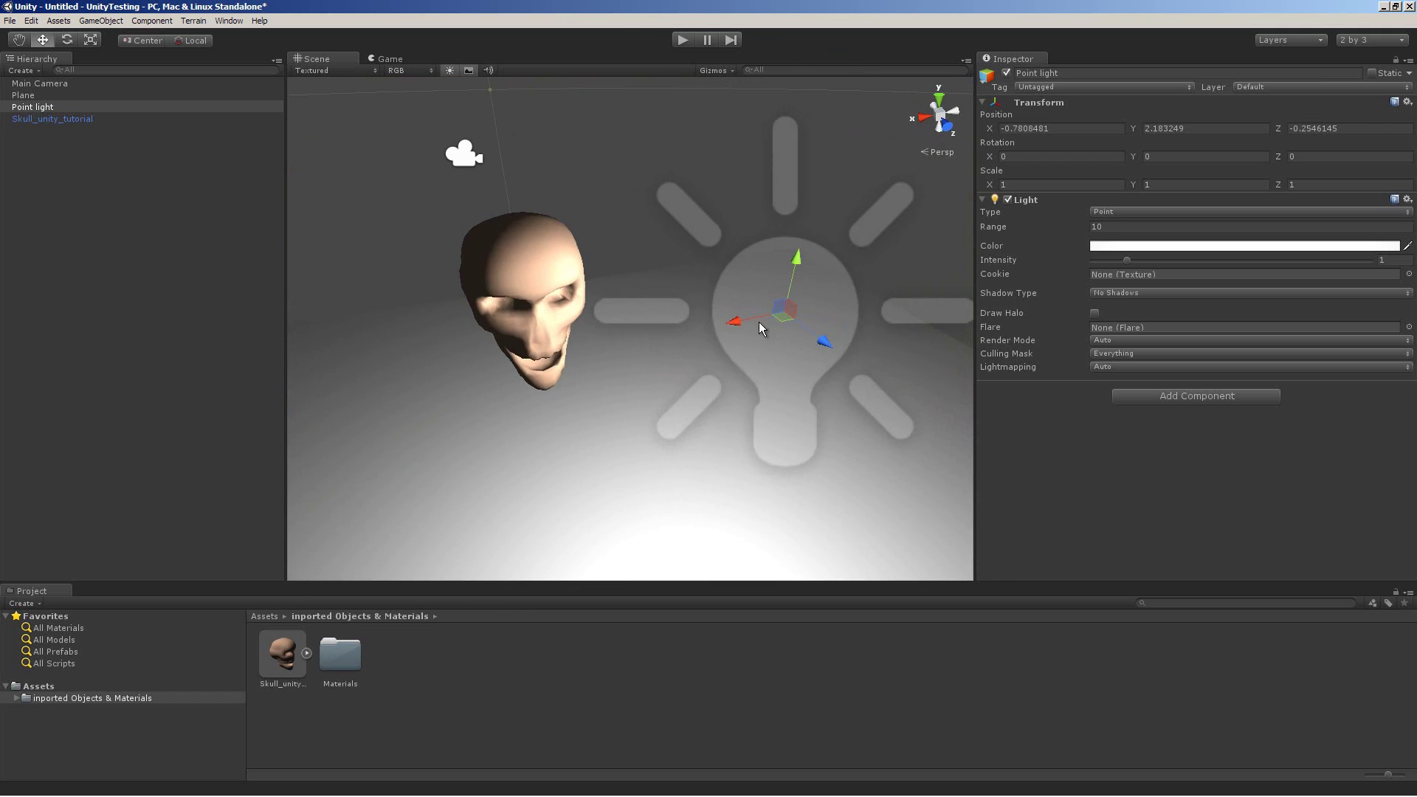
drag(761, 323, 697, 405)
drag(721, 379, 594, 428)
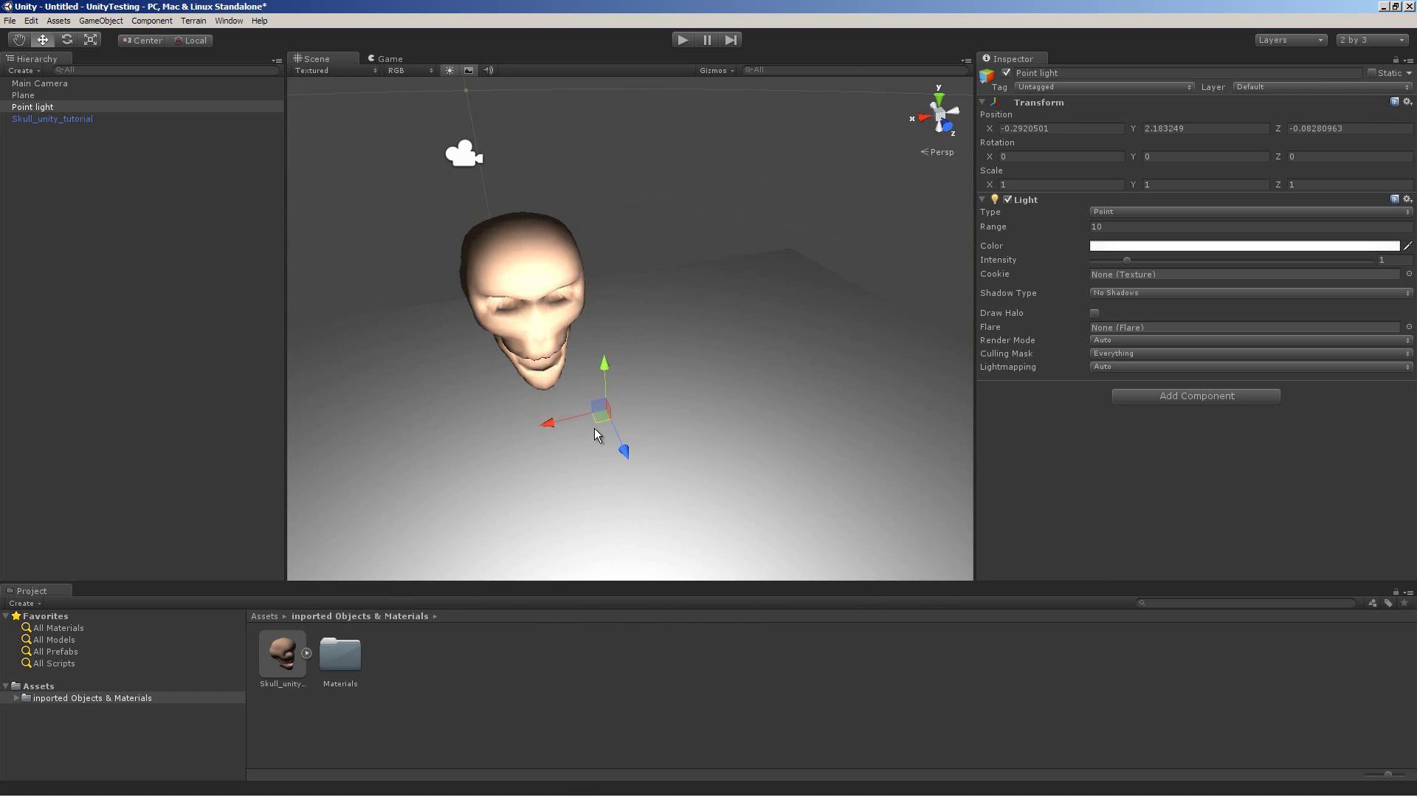
Step: Select the skull and raise it slightly to a Y position of about 2.0
right_drag(697, 365, 819, 367)
key(w)
key(s)
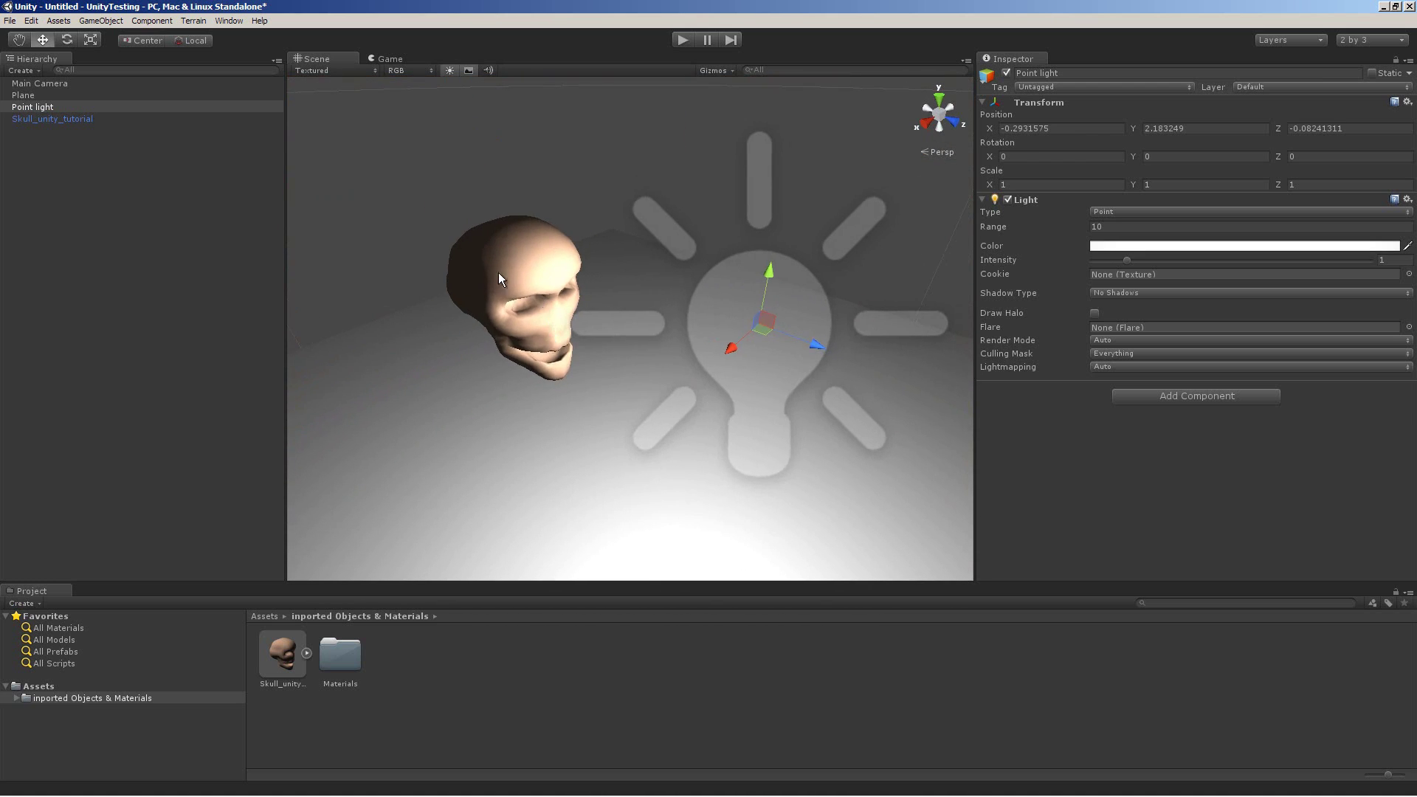
click(498, 272)
right_drag(624, 316, 465, 231)
key(w)
key(w)
key(s)
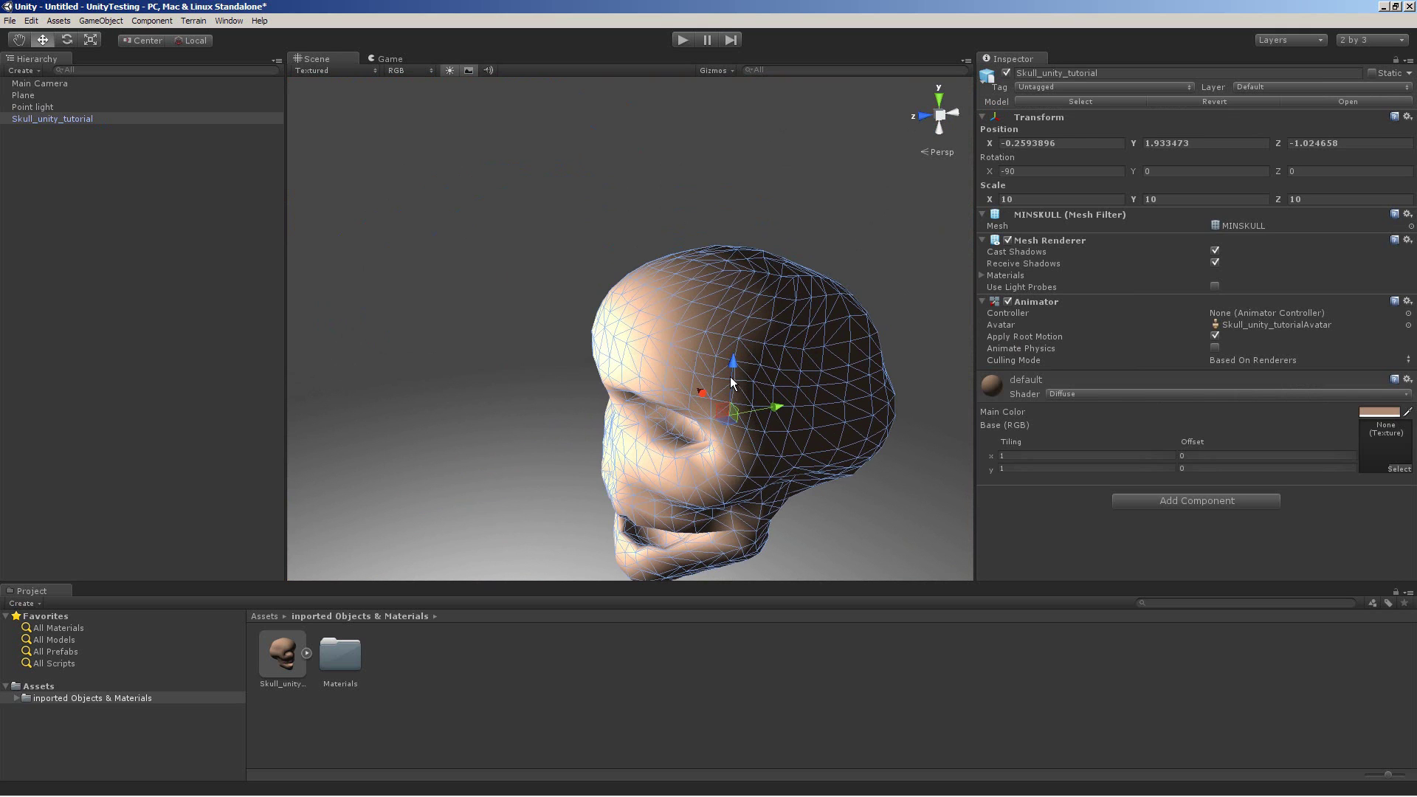
drag(731, 380, 731, 373)
right_drag(730, 373, 708, 443)
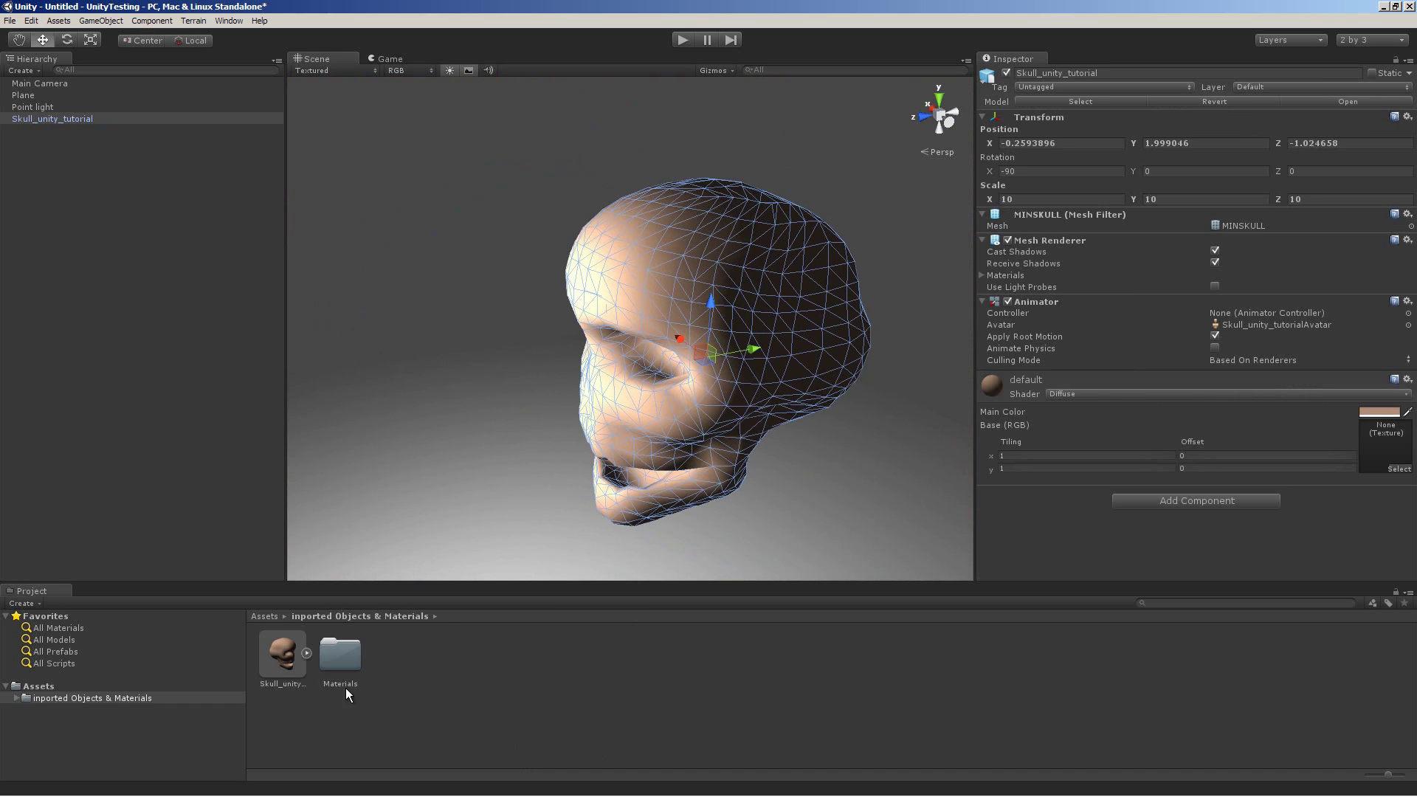
Step: Delete the imported skull model from the inported Objects & Materials folder, keeping the Materials subfolder
click(272, 663)
right_click(290, 648)
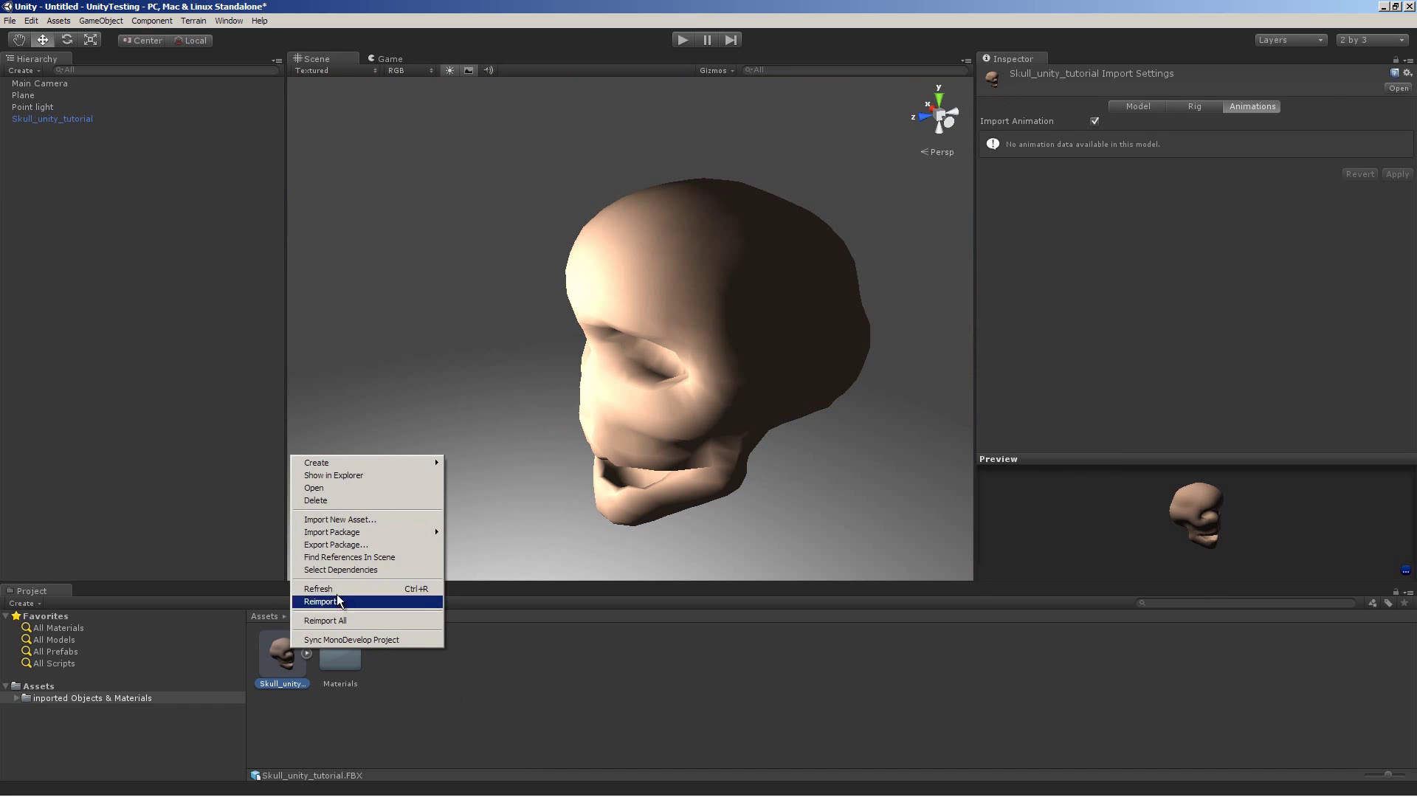
click(351, 502)
click(724, 437)
Step: Switch to 3ds Max and add an Unwrap UVW modifier to the low-poly MINSKULL mesh
click(617, 782)
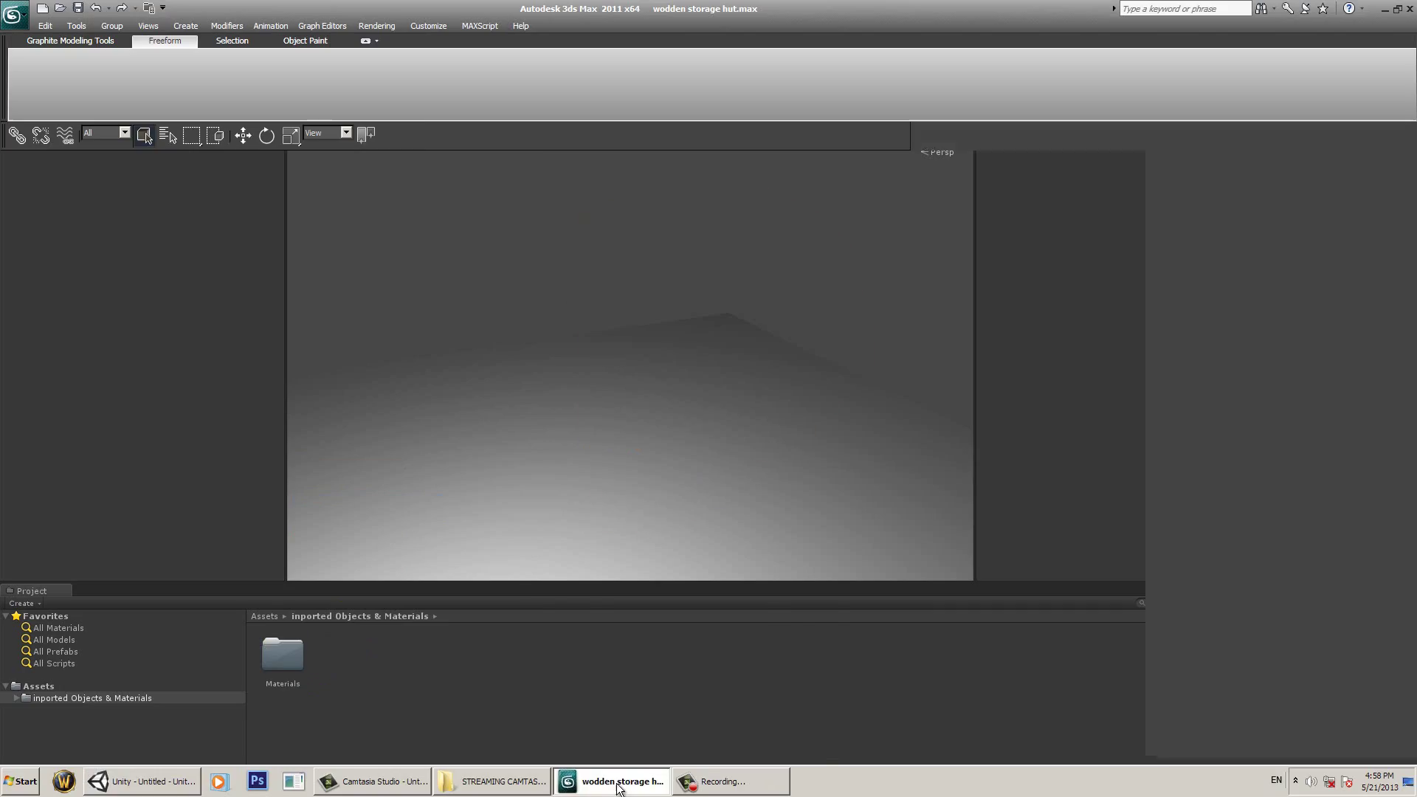
alt+middle_drag(727, 361, 706, 473)
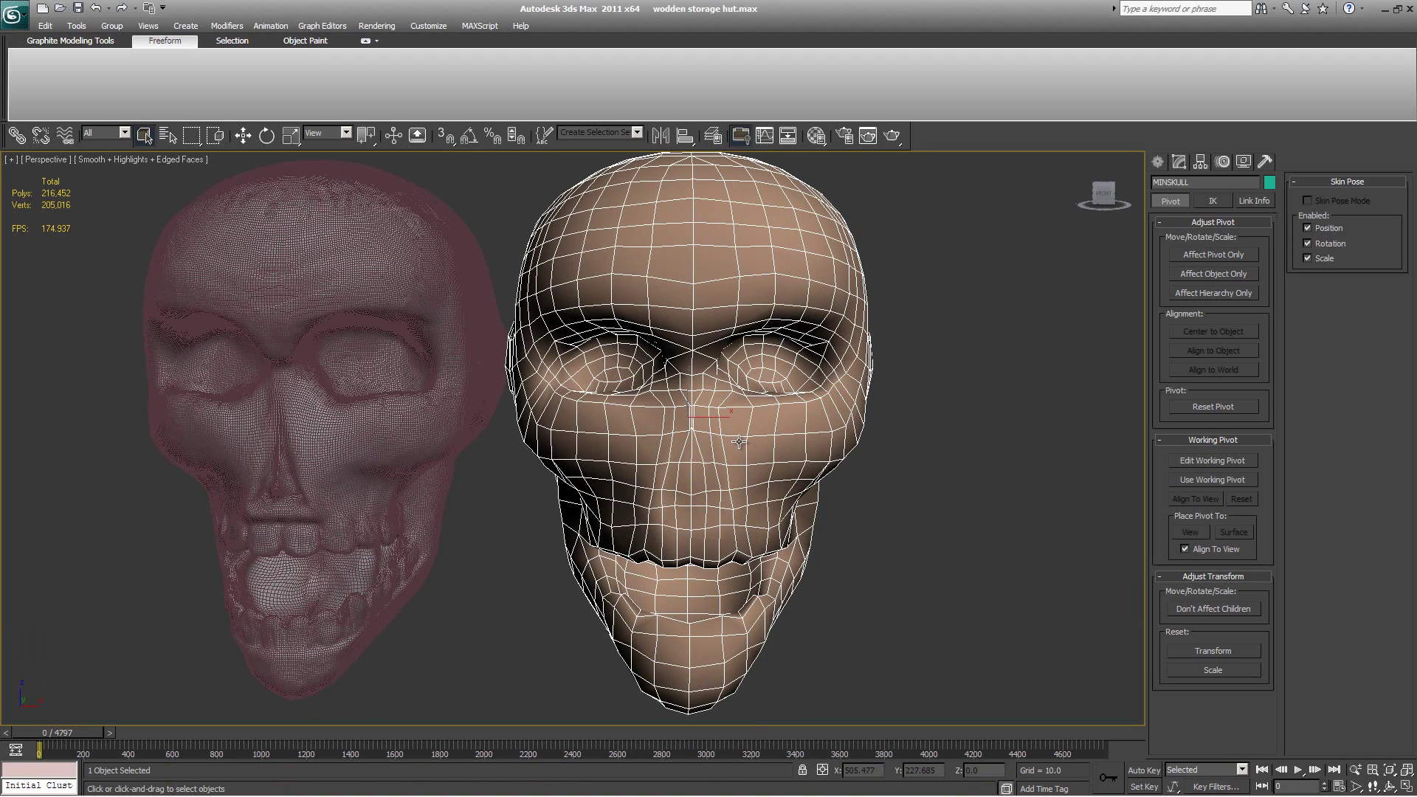
click(1179, 162)
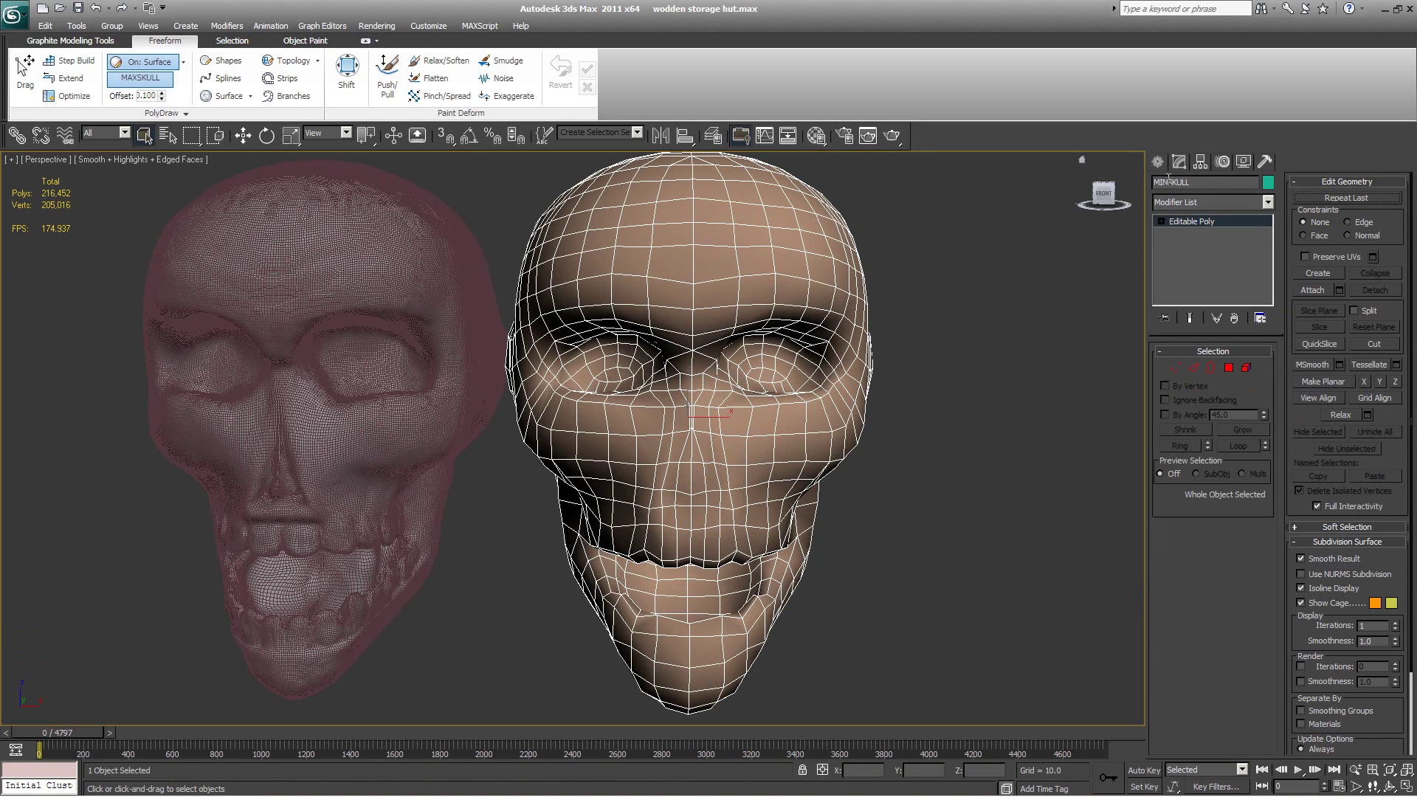
click(1213, 202)
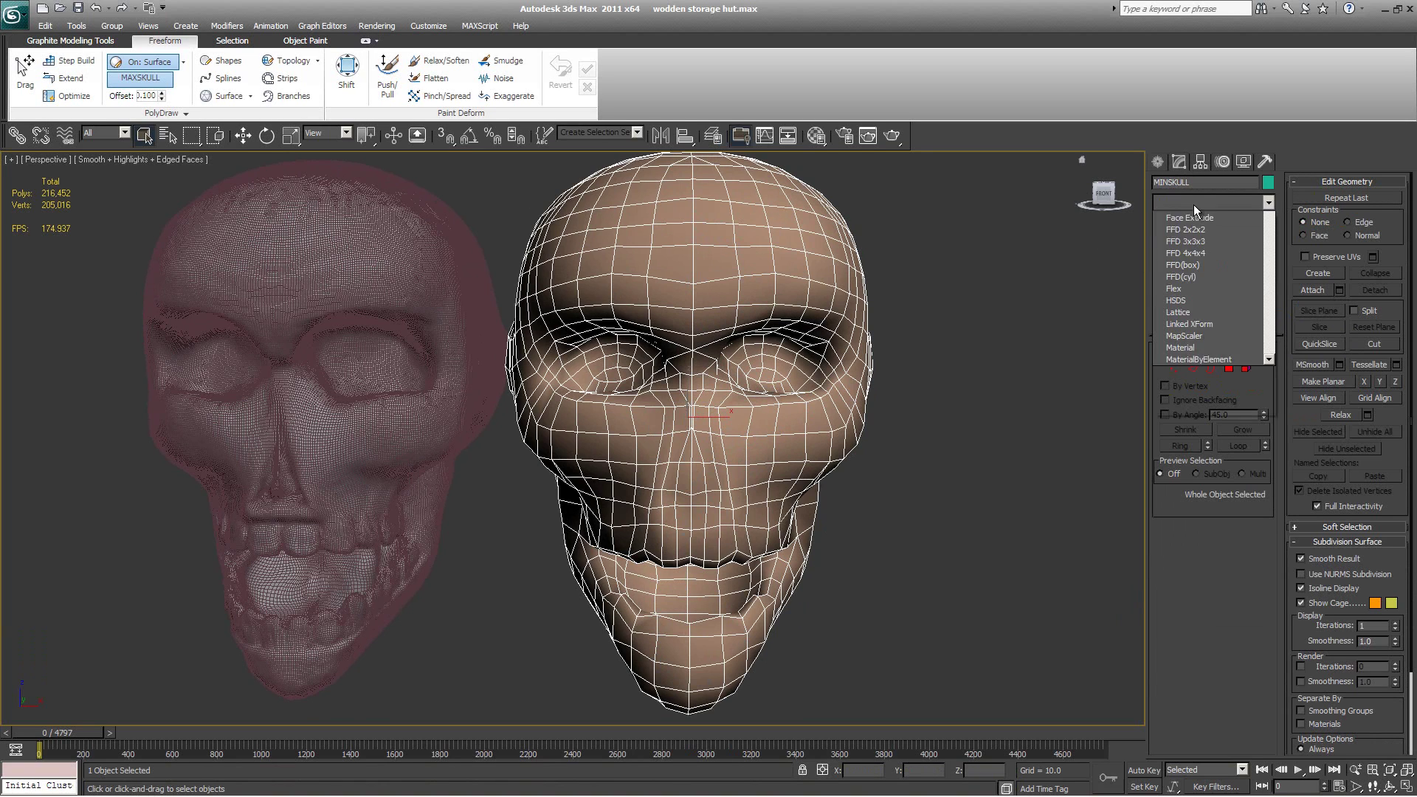
scroll(1204, 627, down, 10)
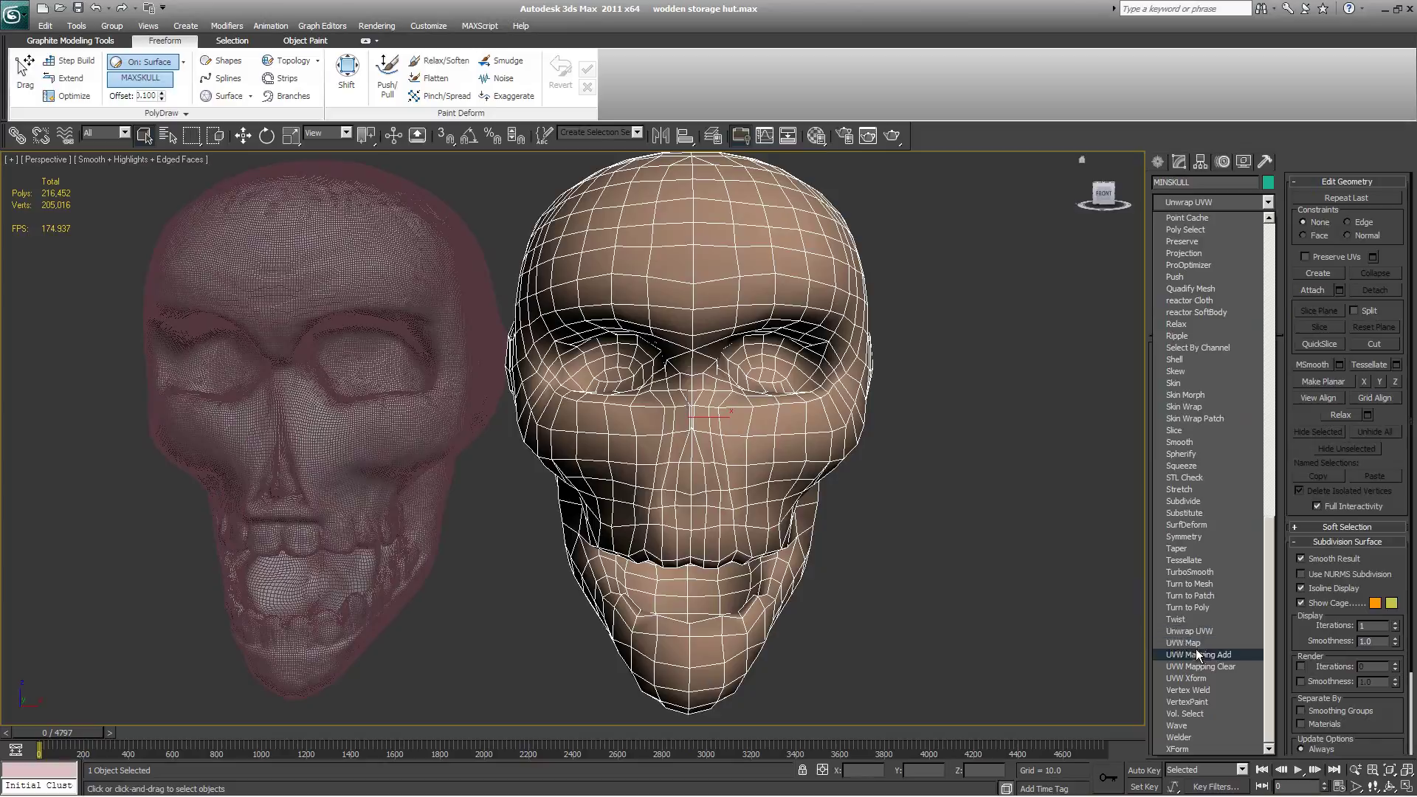
click(1191, 633)
Step: Enable seam editing at the edge level of the Unwrap UVW modifier and hide the existing map seams
alt+middle_drag(853, 379, 887, 451)
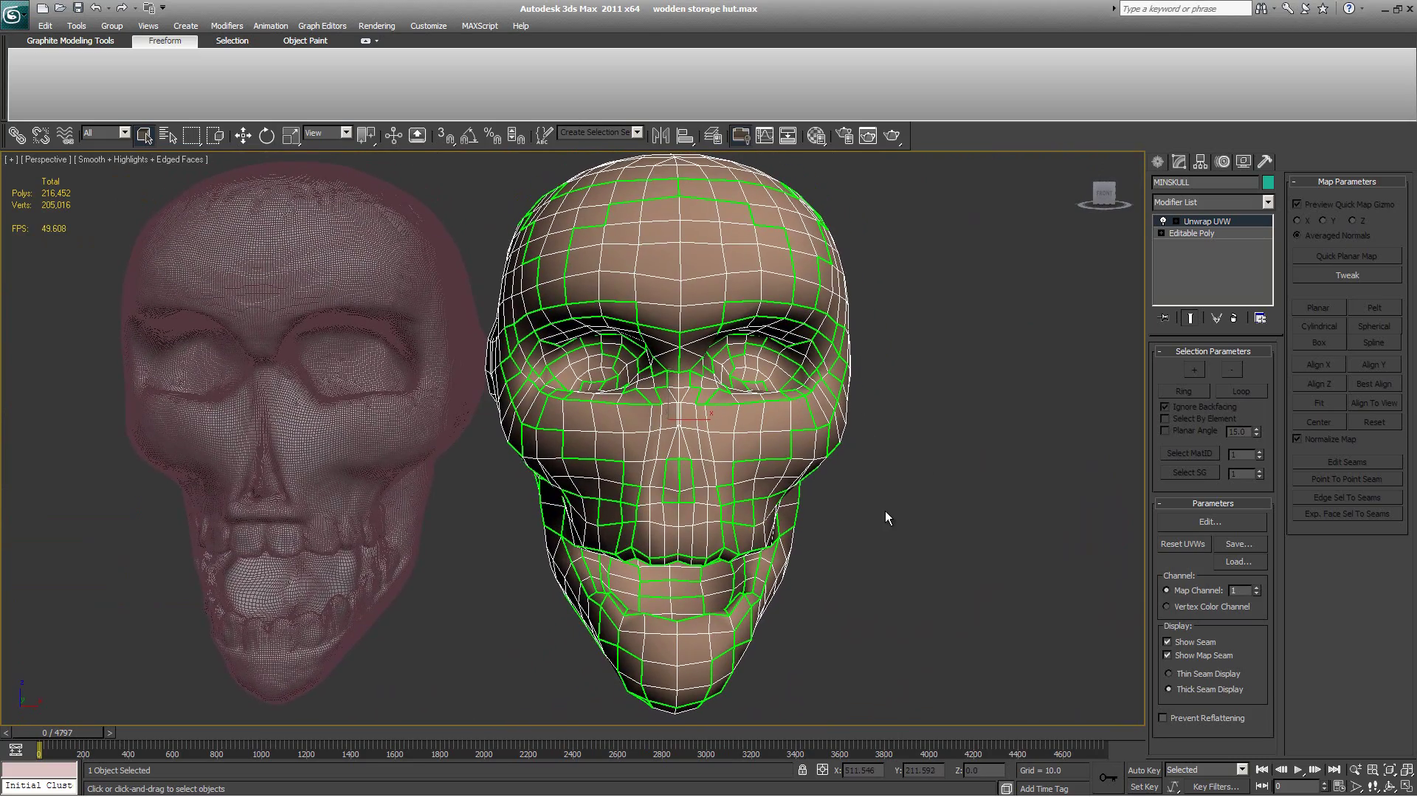
alt+middle_drag(847, 502, 575, 530)
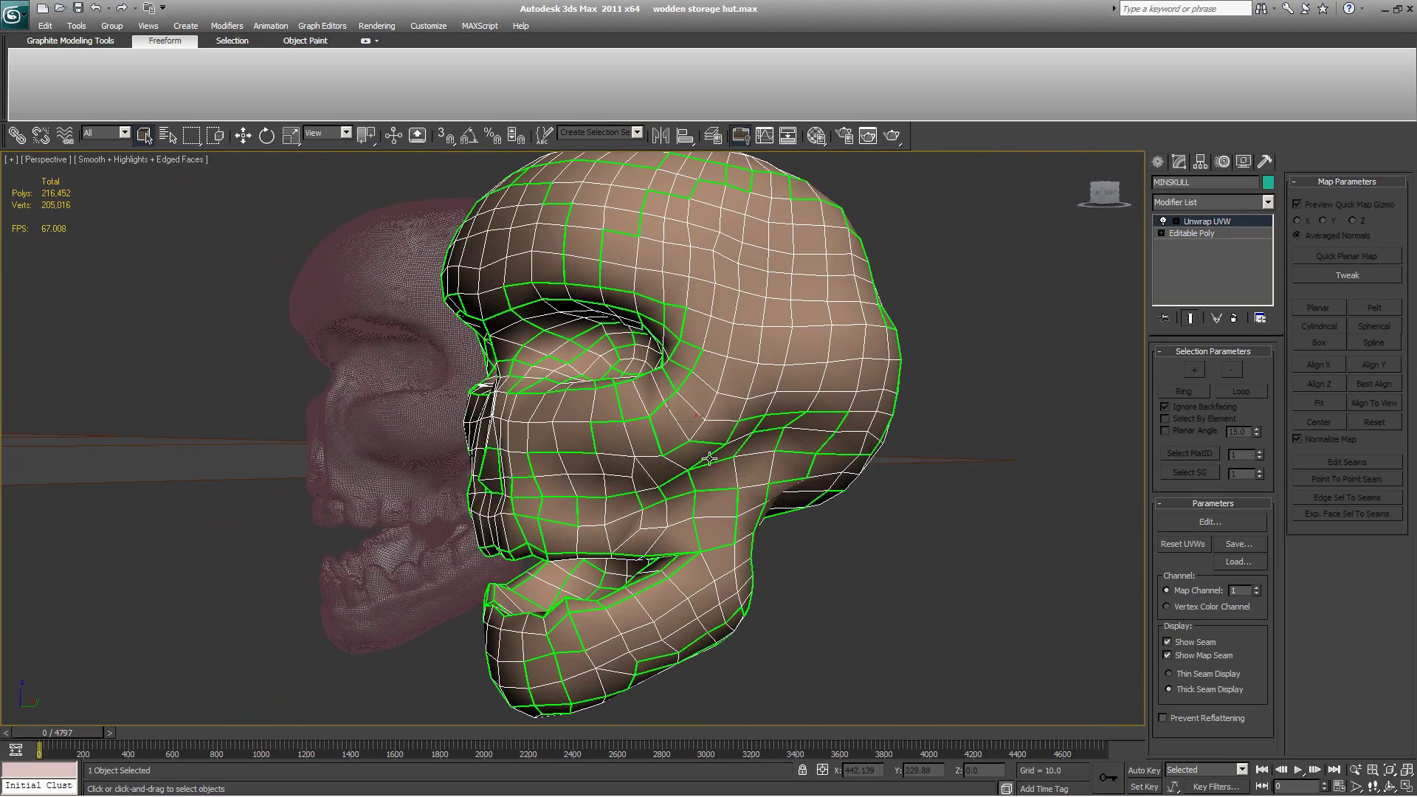
alt+middle_drag(769, 293, 743, 521)
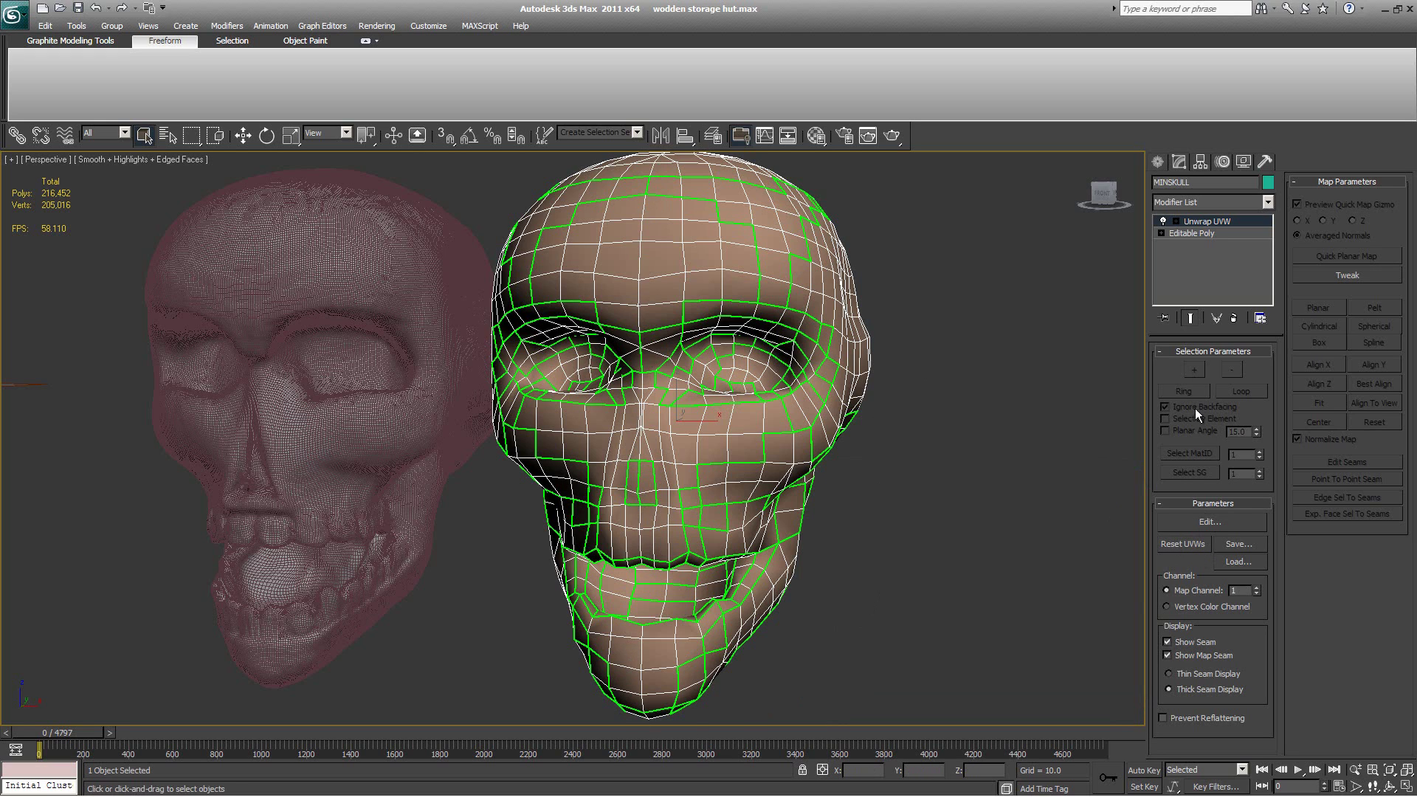
click(1176, 222)
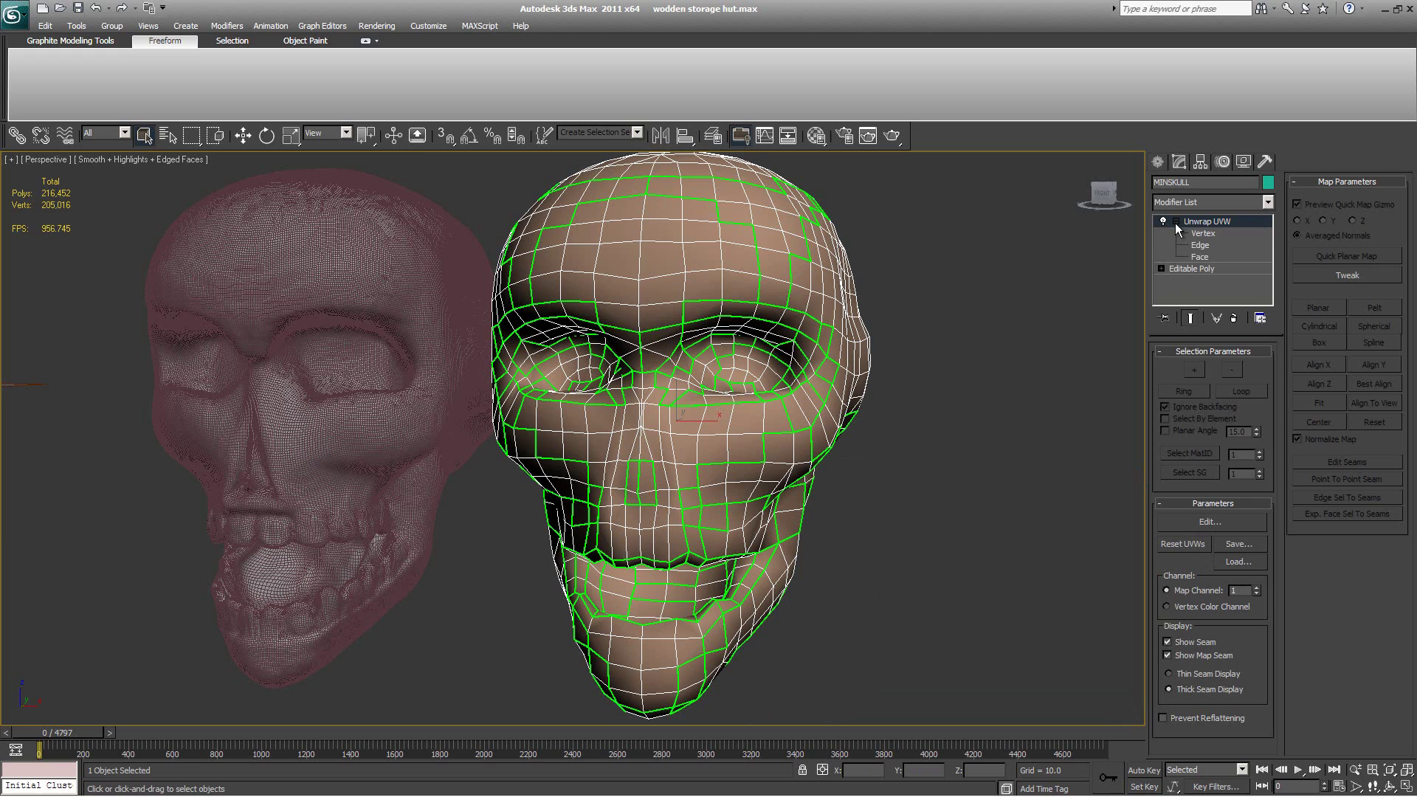
click(1203, 256)
click(1203, 245)
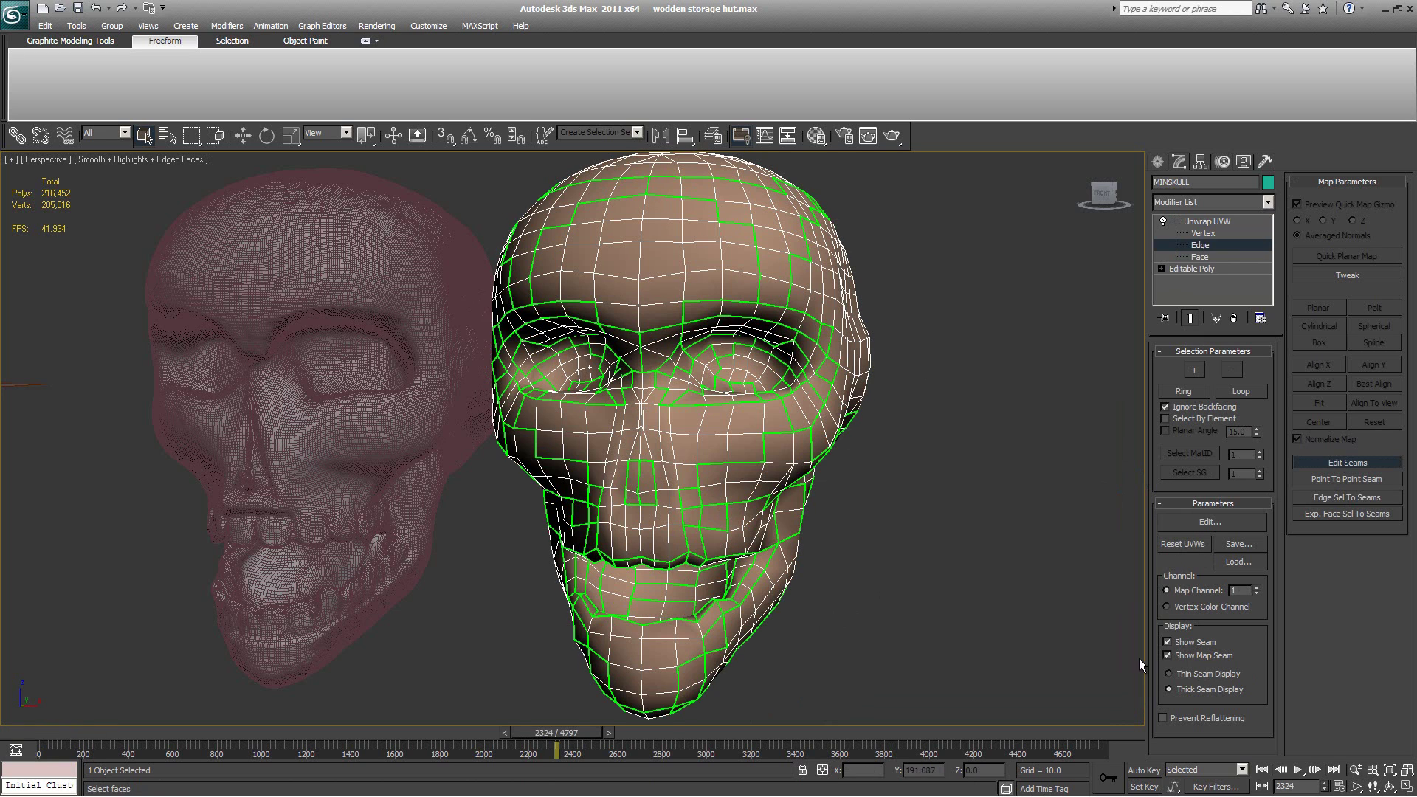
click(1168, 655)
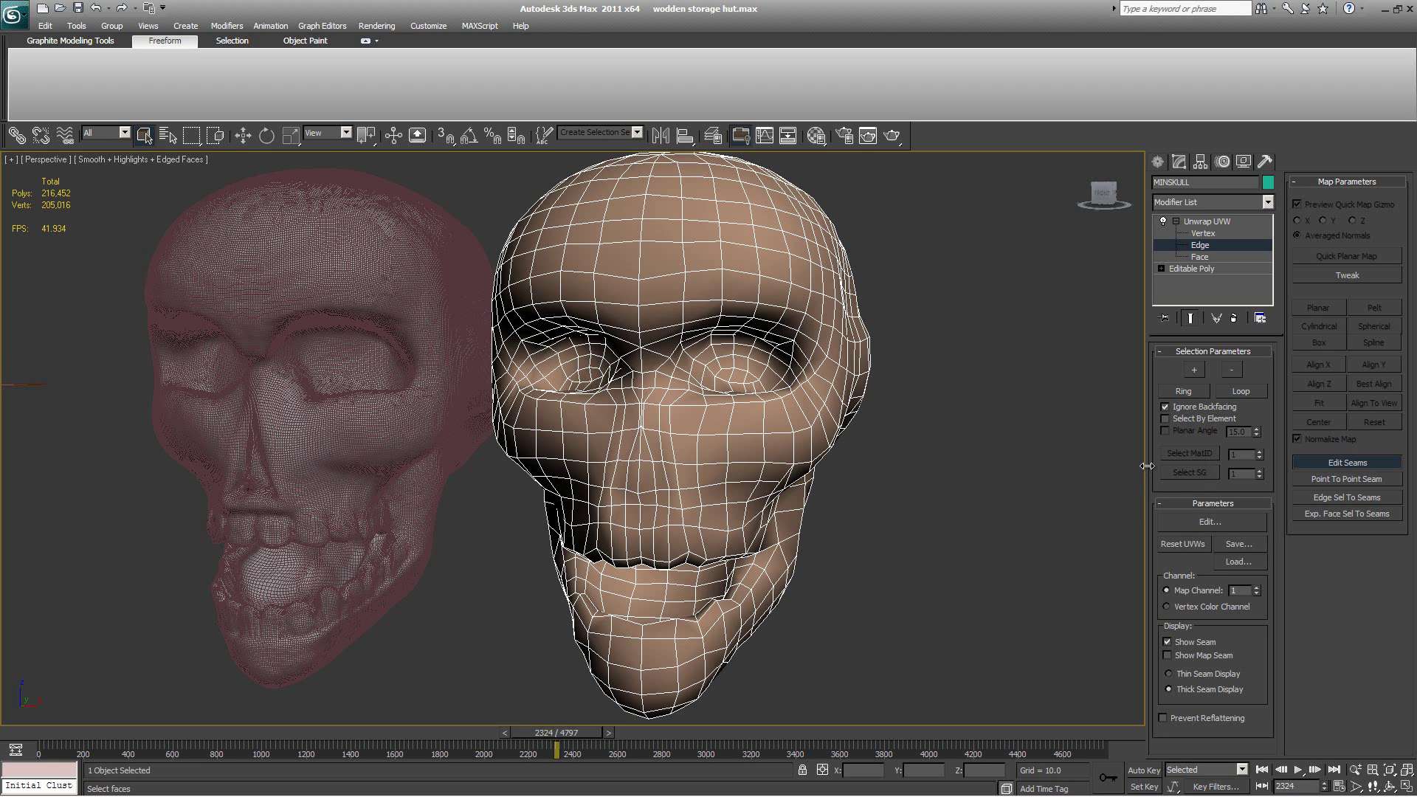
mouse_move(1203, 446)
mouse_down()
mouse_move(1345, 441)
mouse_move(1207, 416)
mouse_move(824, 418)
mouse_move(1196, 423)
mouse_up()
Step: Mark a point-to-point seam along the skull's centre line, from the crown down the back to the jaw
alt+middle_drag(734, 465, 462, 465)
click(459, 254)
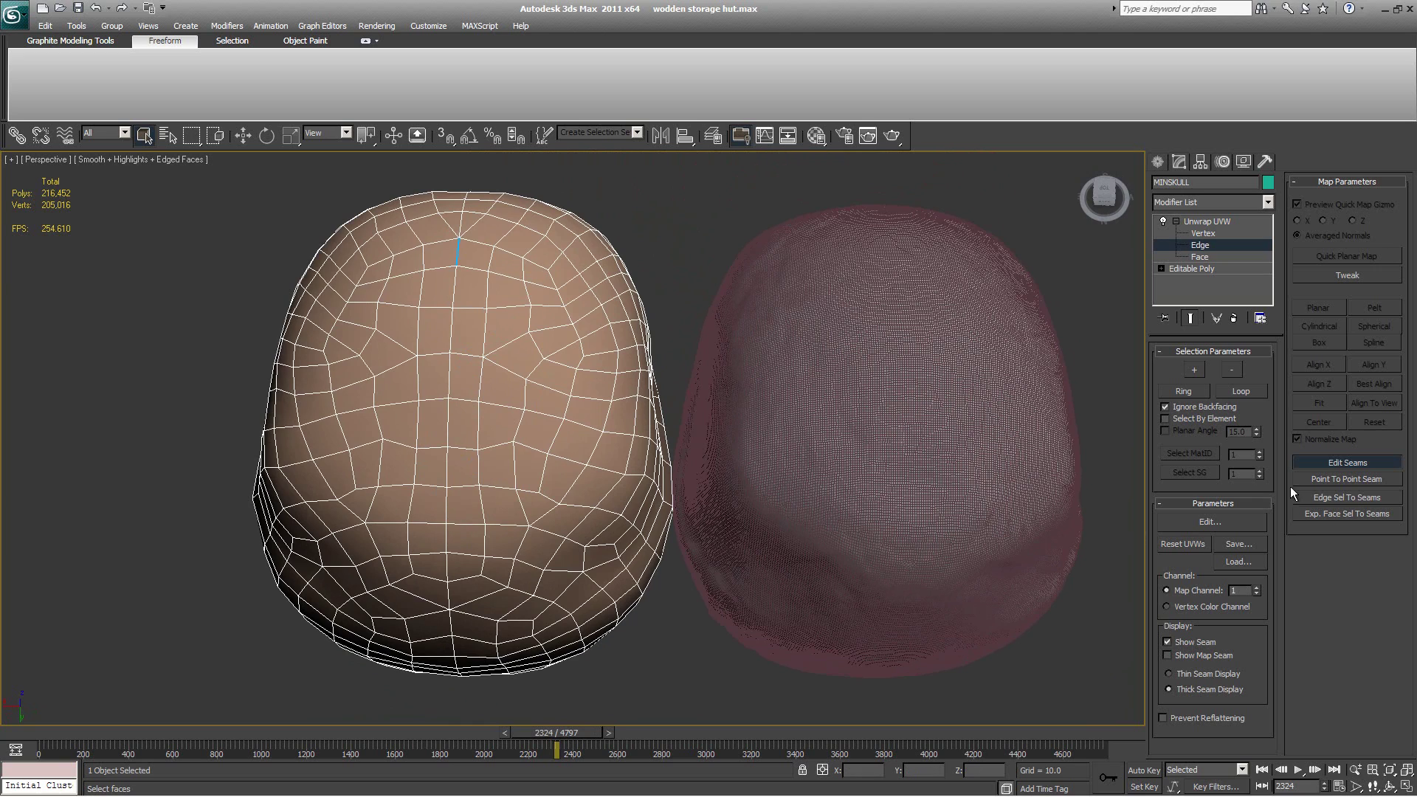
click(1339, 478)
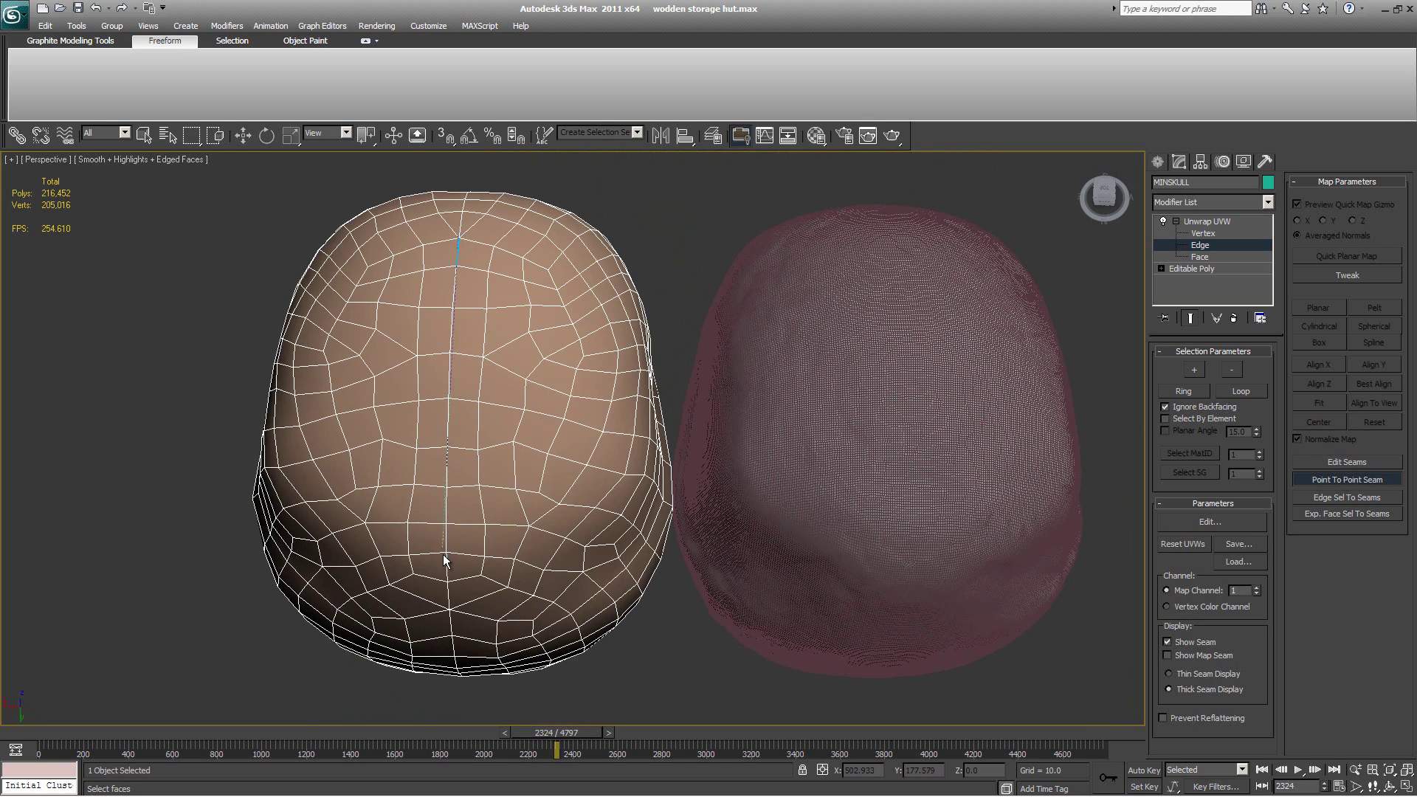
click(448, 609)
alt+middle_drag(556, 380, 606, 308)
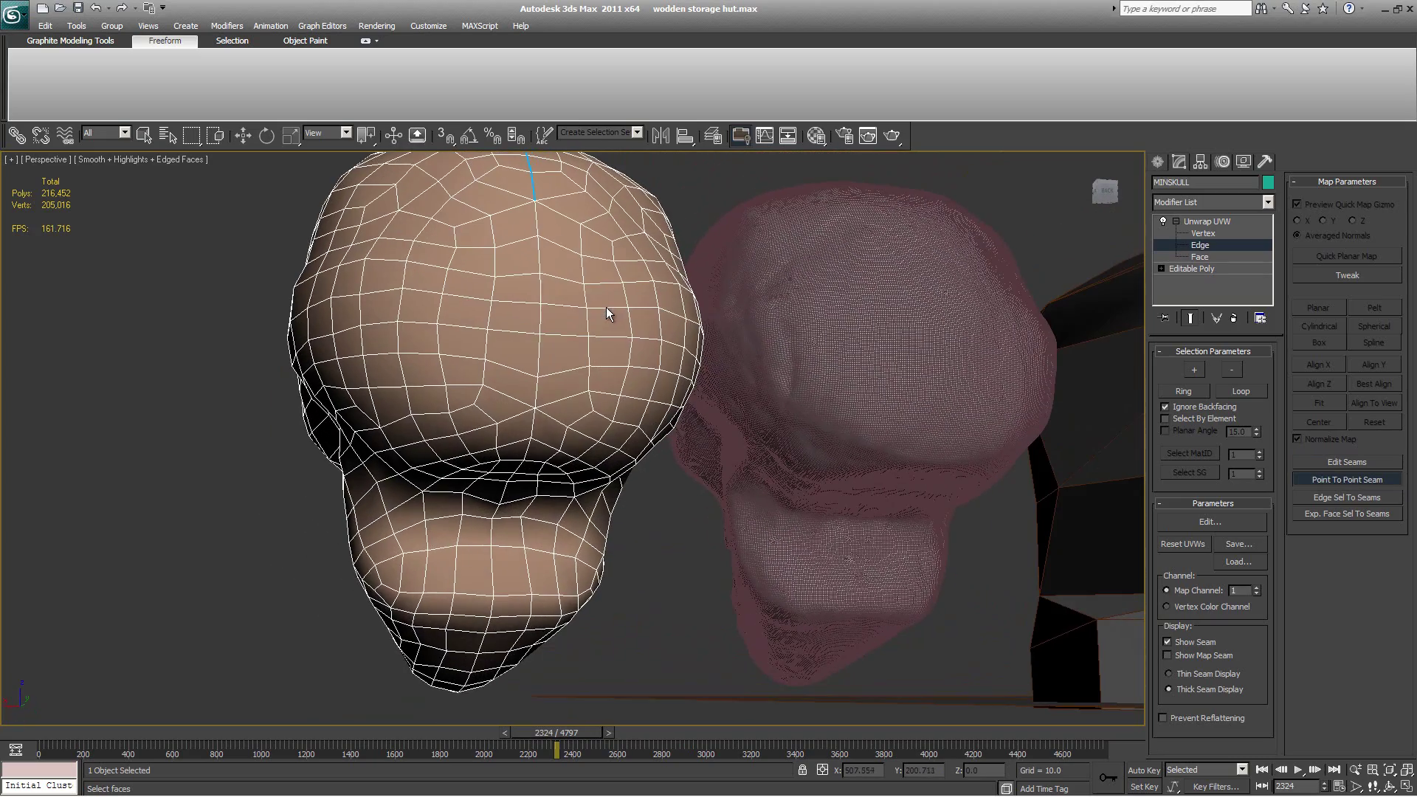
click(530, 436)
click(492, 595)
Step: Extend the point-to-point seam along the centre of the chin and mouth interior, and branch it to both mouth corners
alt+middle_drag(494, 592, 696, 563)
click(678, 550)
click(782, 534)
alt+middle_drag(817, 566, 668, 537)
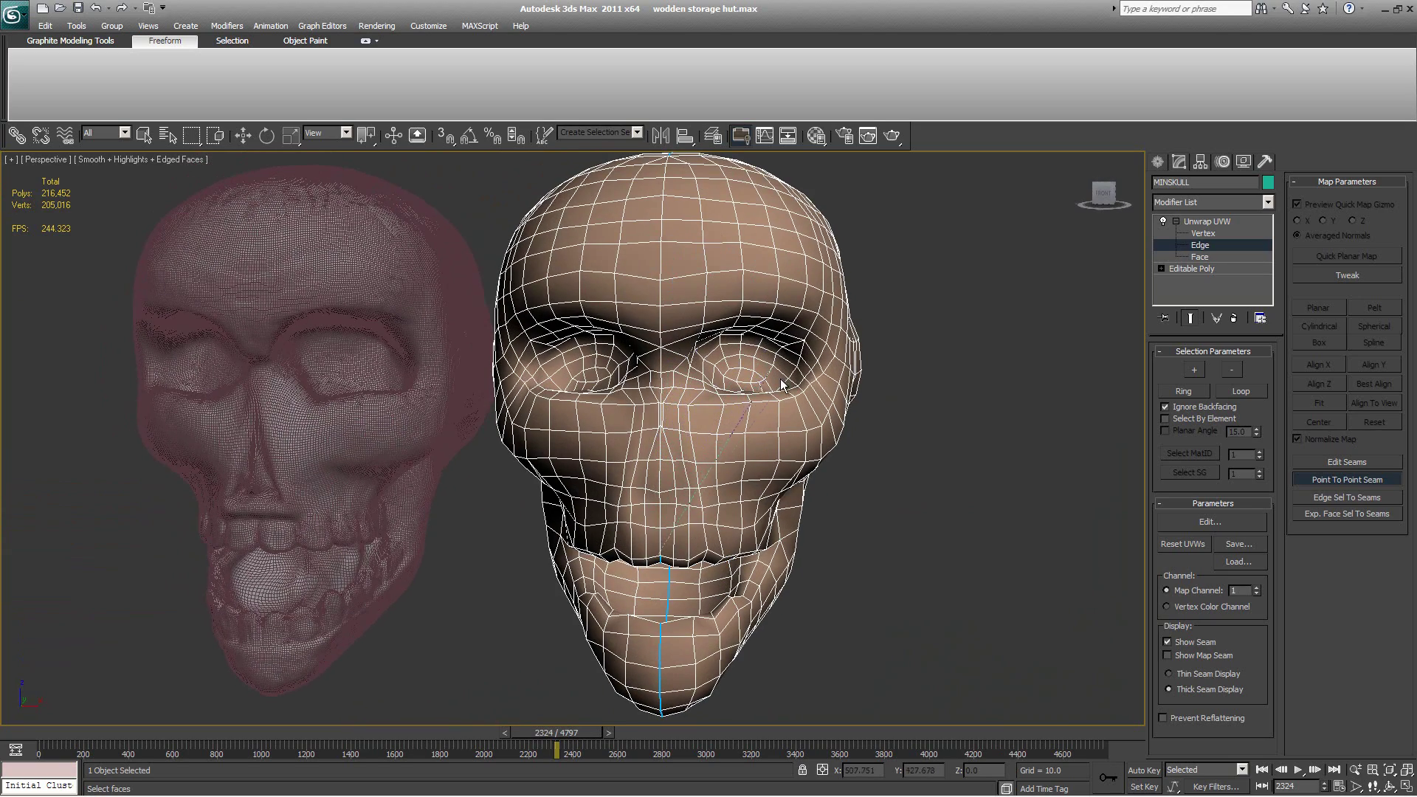
alt+middle_drag(684, 554, 666, 517)
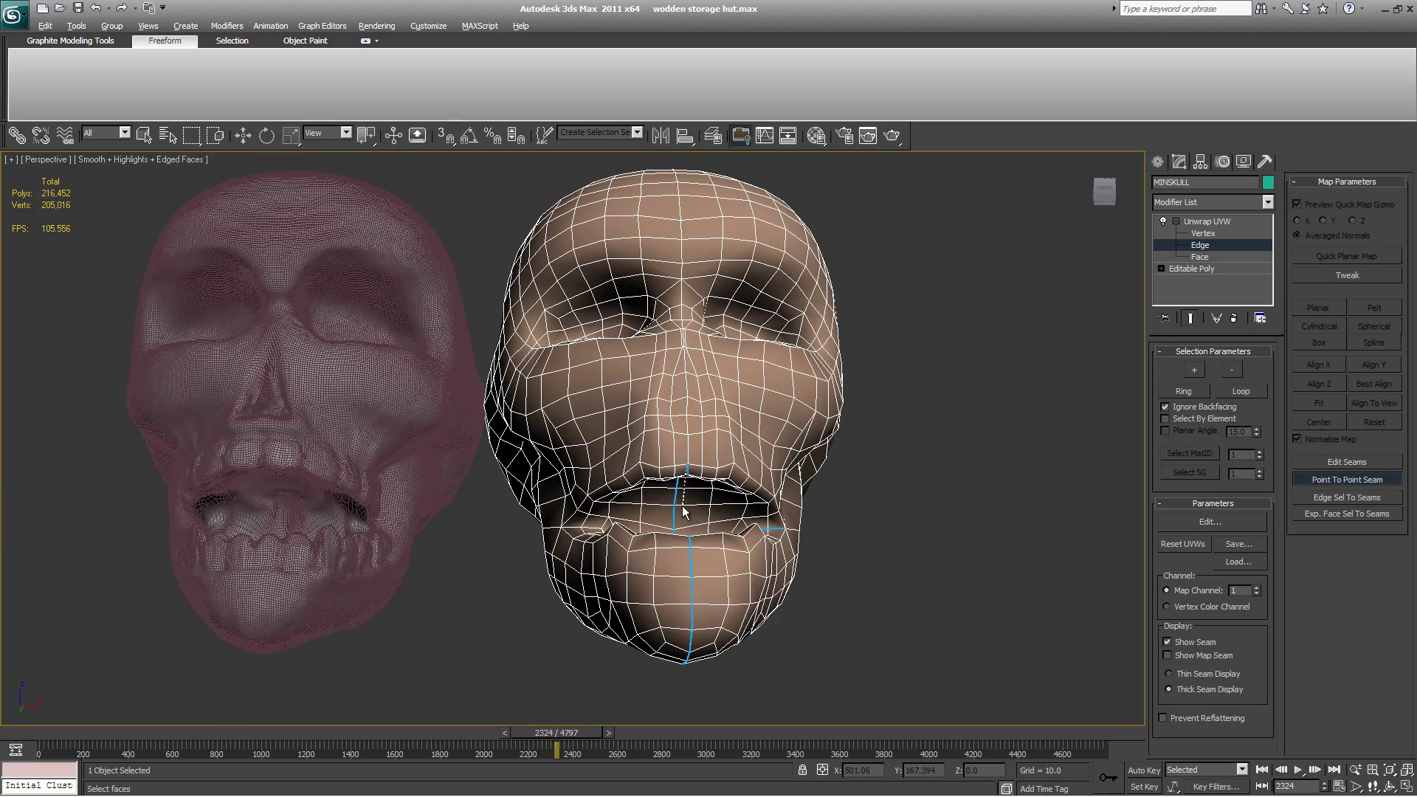
alt+middle_drag(682, 509, 672, 528)
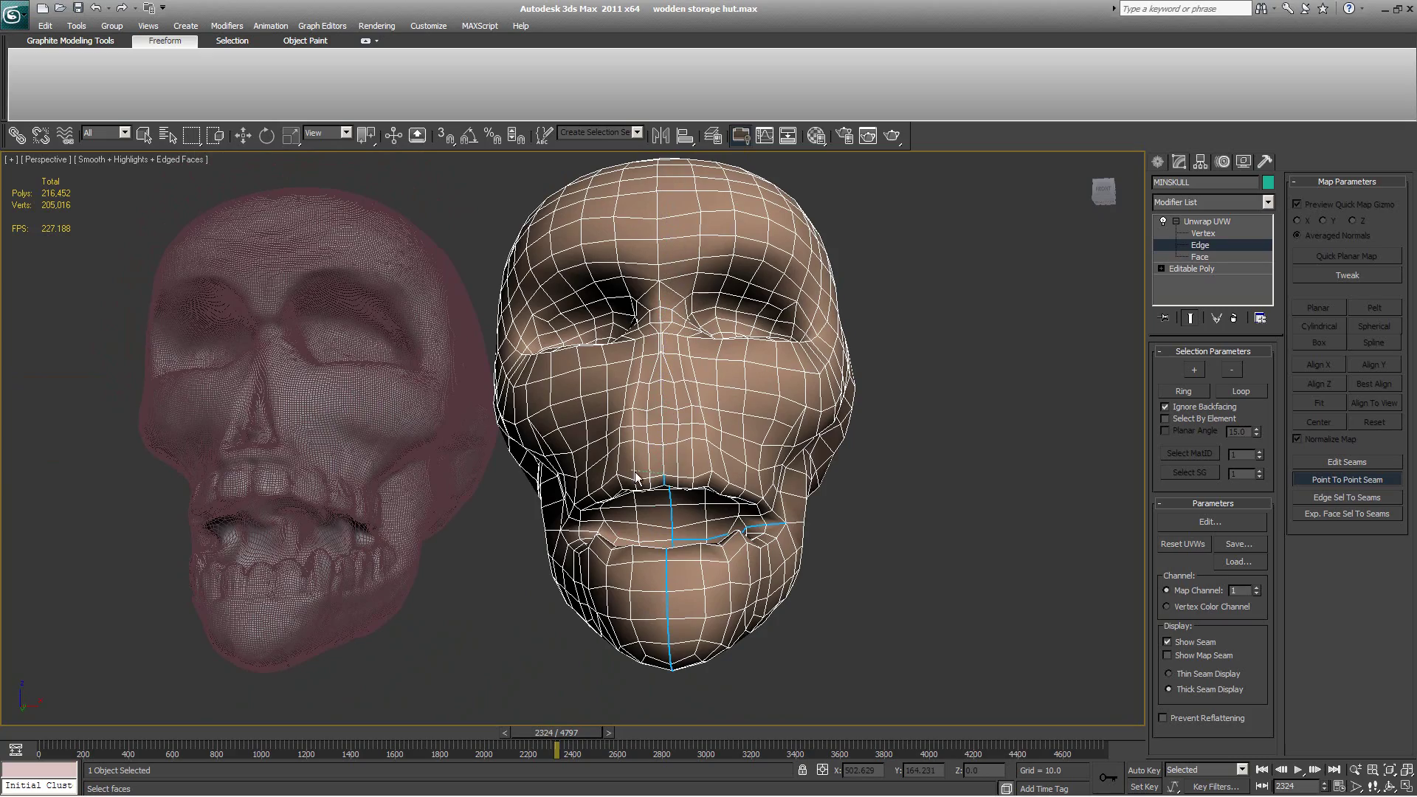
alt+middle_drag(702, 532, 559, 531)
click(559, 532)
alt+middle_drag(635, 558, 662, 548)
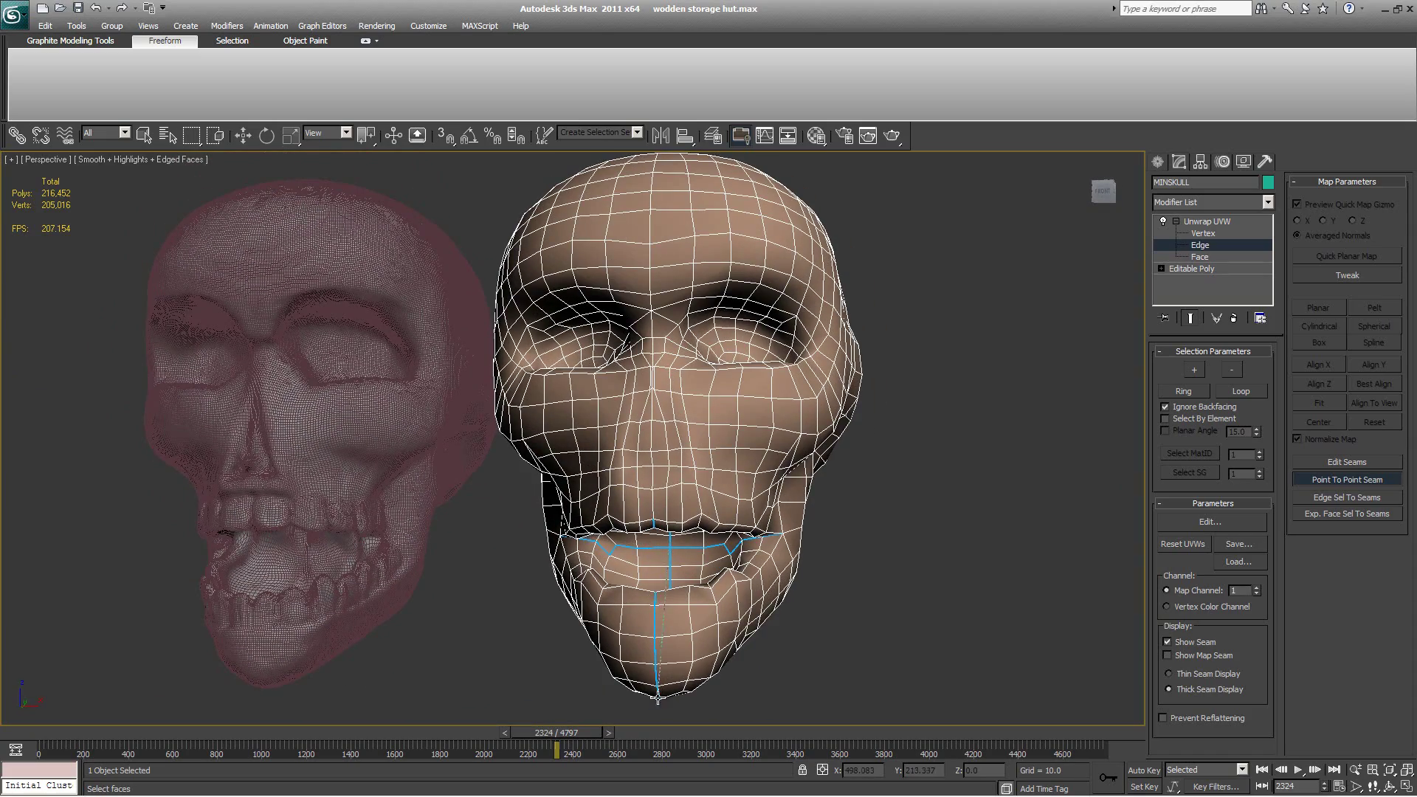
Step: Branch the point-to-point seam from the crown down the skull's left side, and start a matching branch towards the right temple
alt+middle_drag(738, 665, 507, 675)
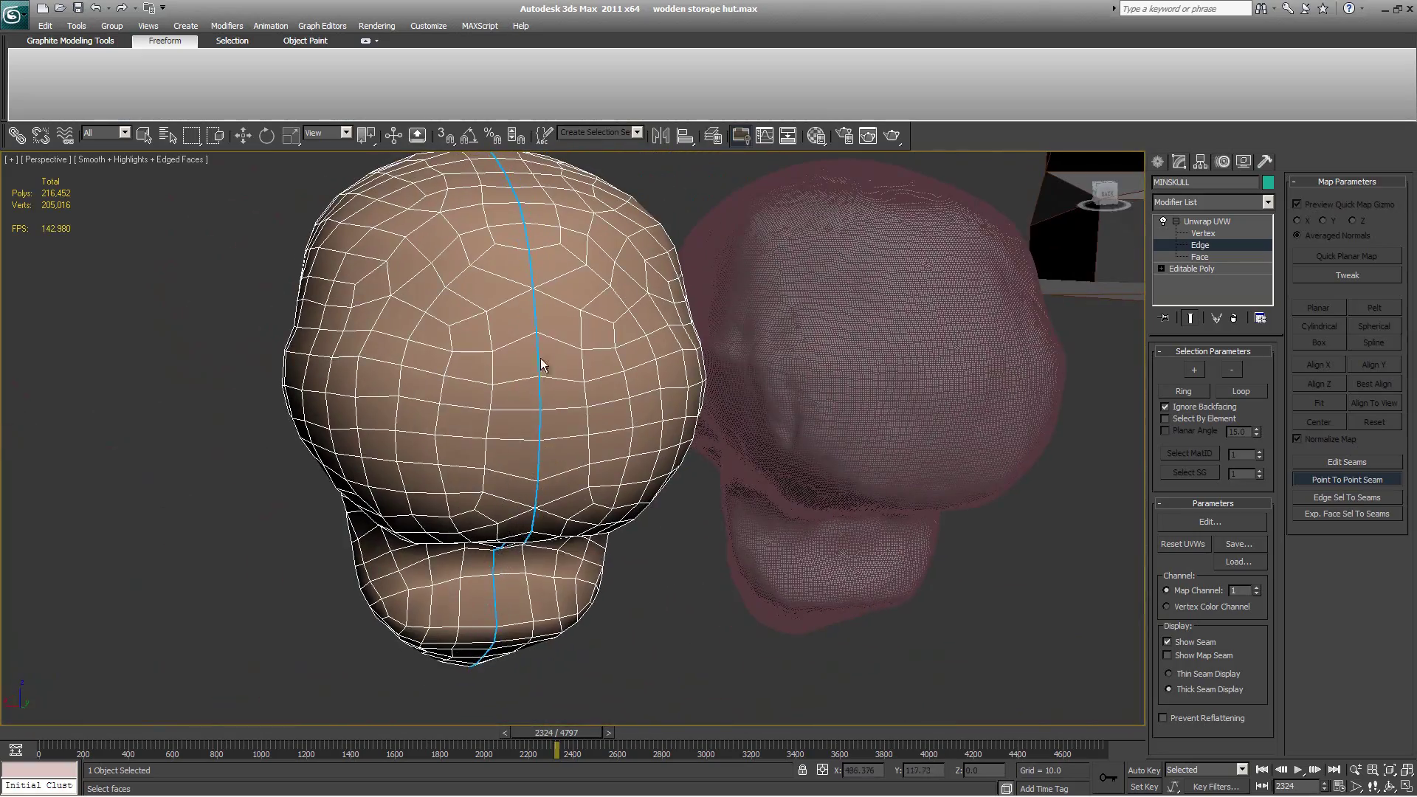
alt+middle_drag(541, 364, 677, 383)
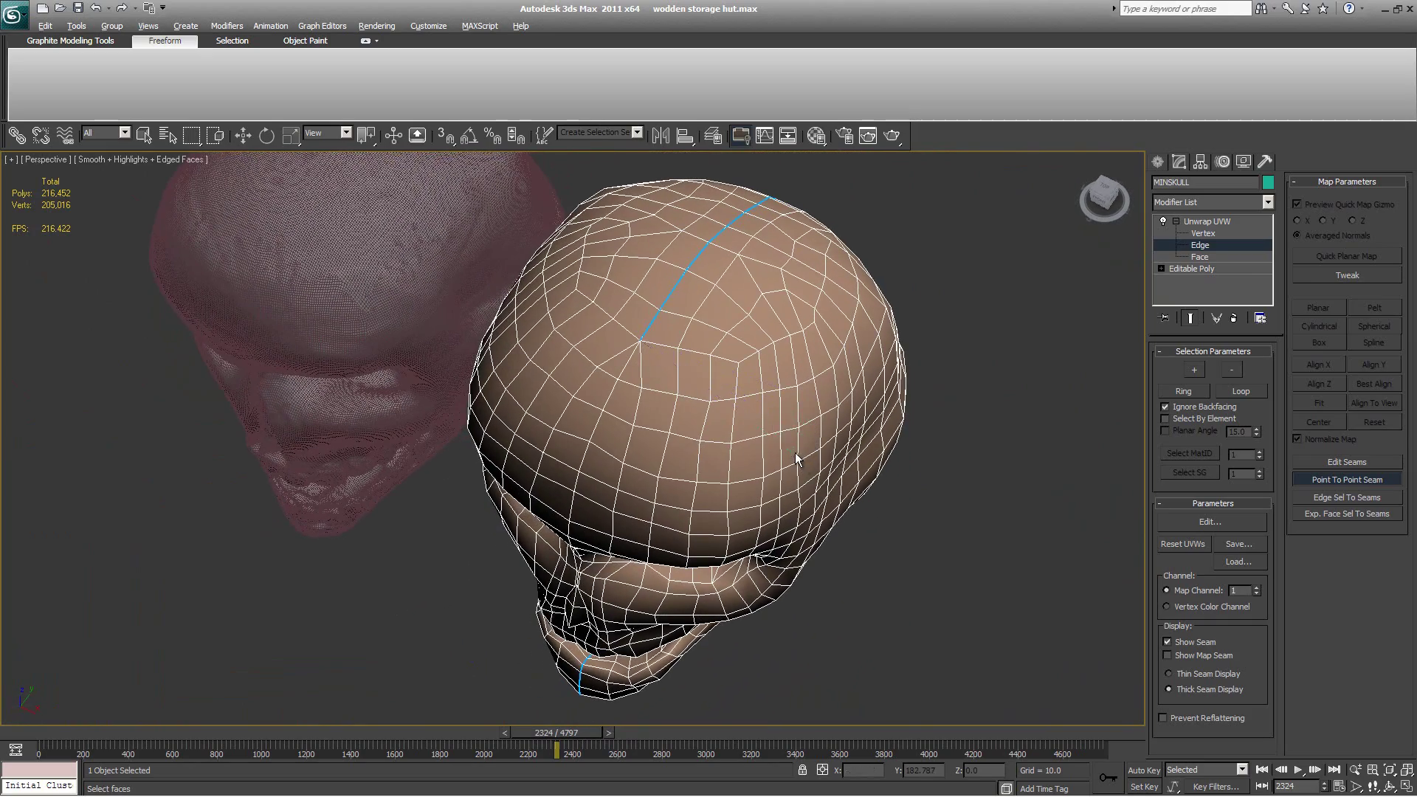
alt+middle_drag(796, 459, 705, 465)
alt+middle_drag(703, 520, 610, 342)
alt+middle_drag(589, 245, 744, 342)
alt+middle_drag(831, 262, 549, 276)
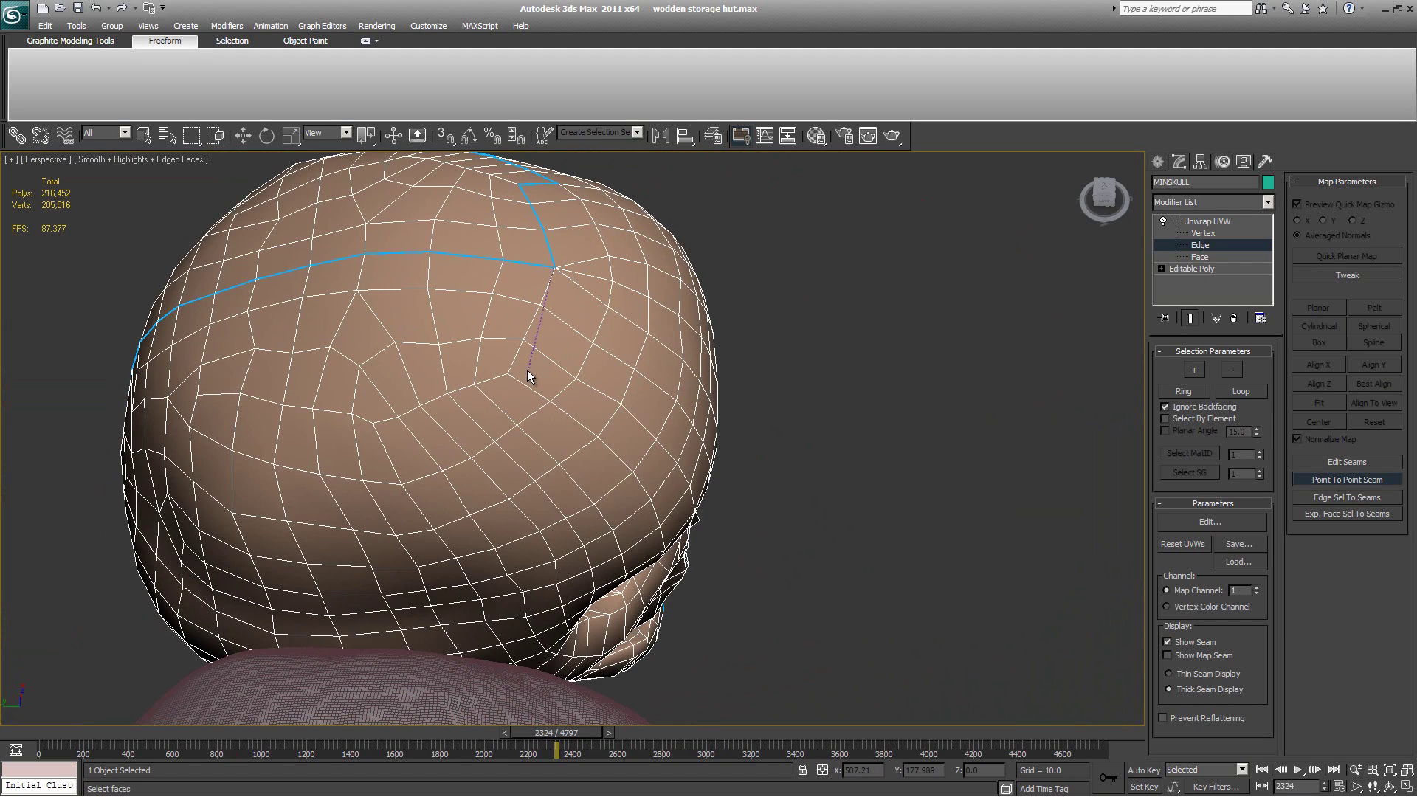
alt+middle_drag(533, 450, 492, 508)
right_click(490, 504)
Step: Hide all unselected objects so the high-poly skull no longer blocks the low-poly skull
right_click(907, 454)
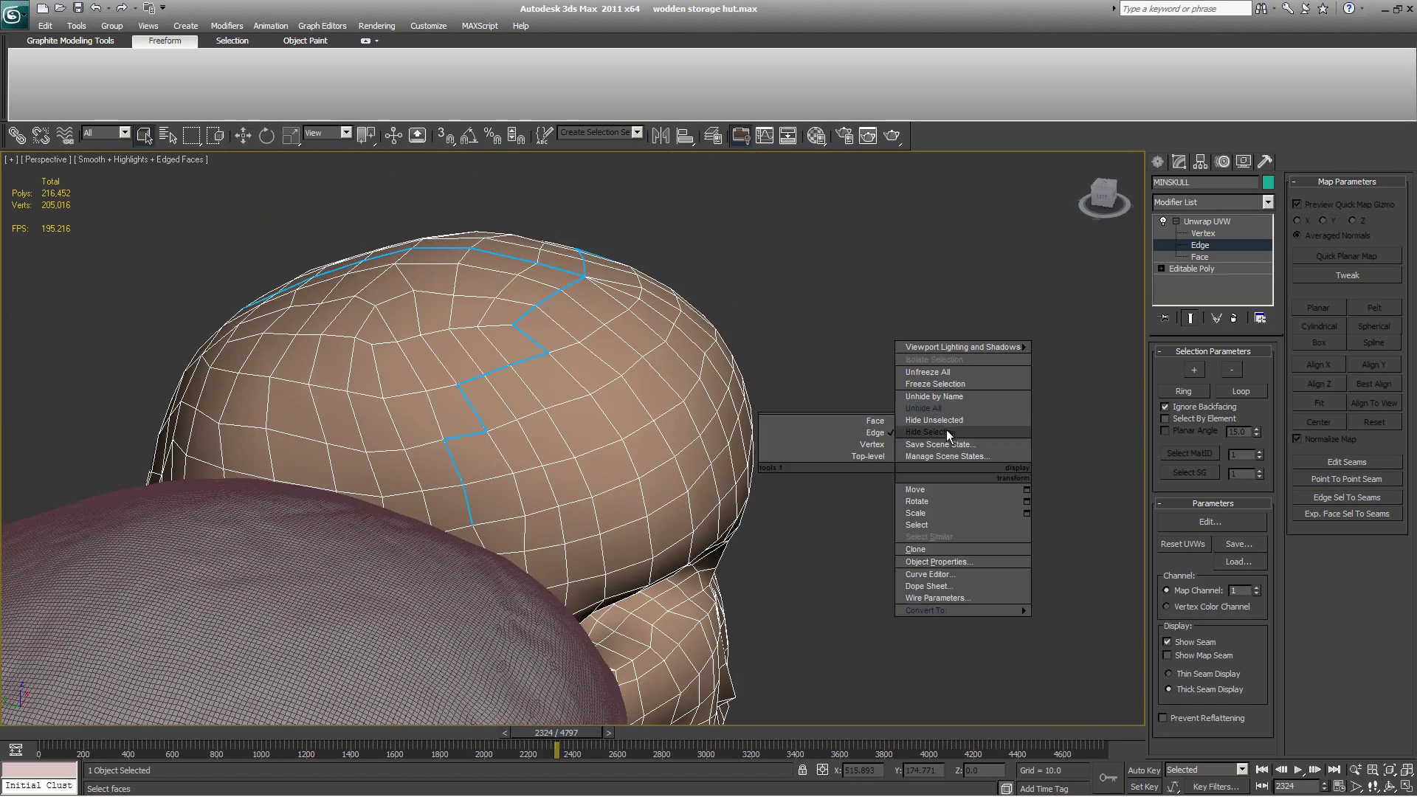
click(945, 423)
alt+middle_drag(777, 476, 848, 395)
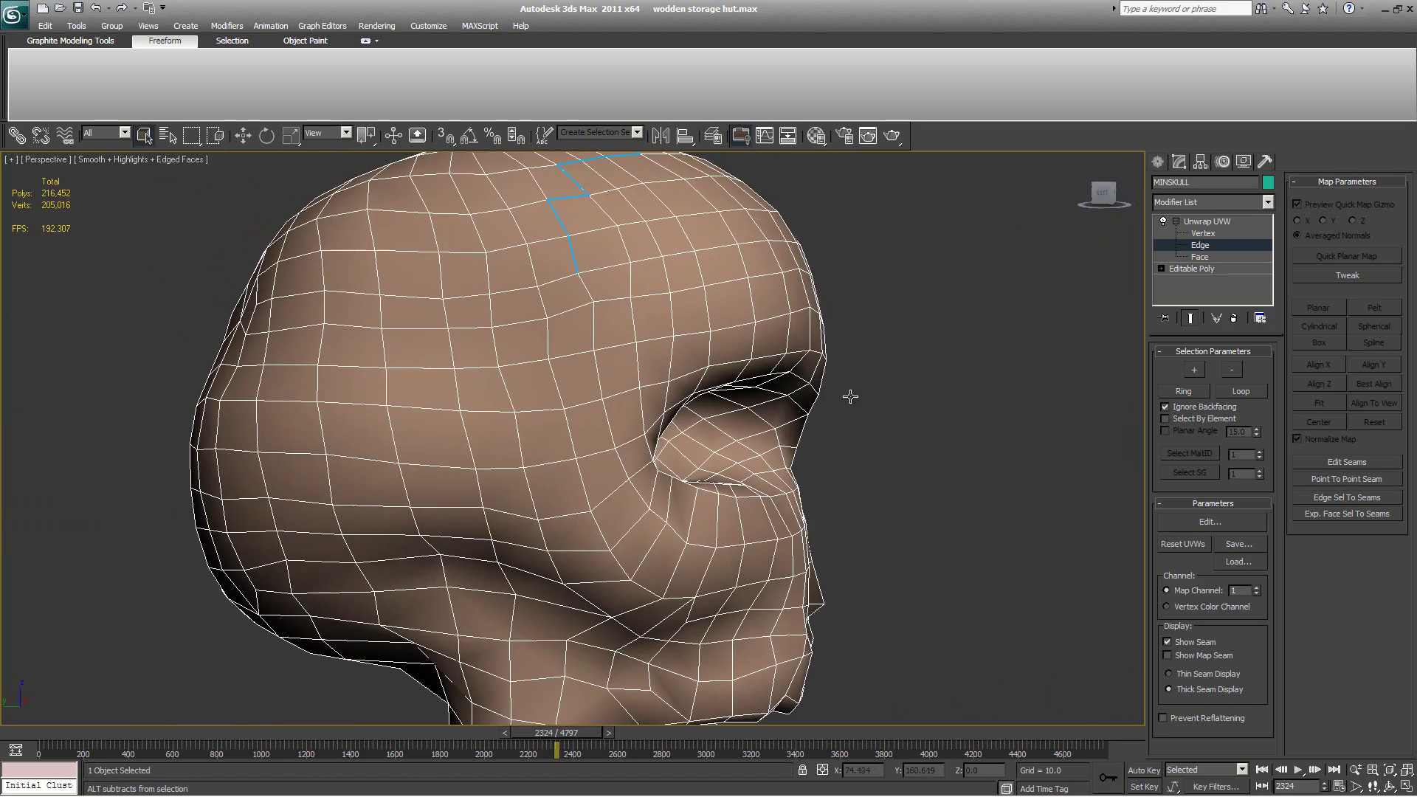
Step: Resume the point-to-point seam at the right temple and continue it down the cheek to the mouth corner
click(1348, 479)
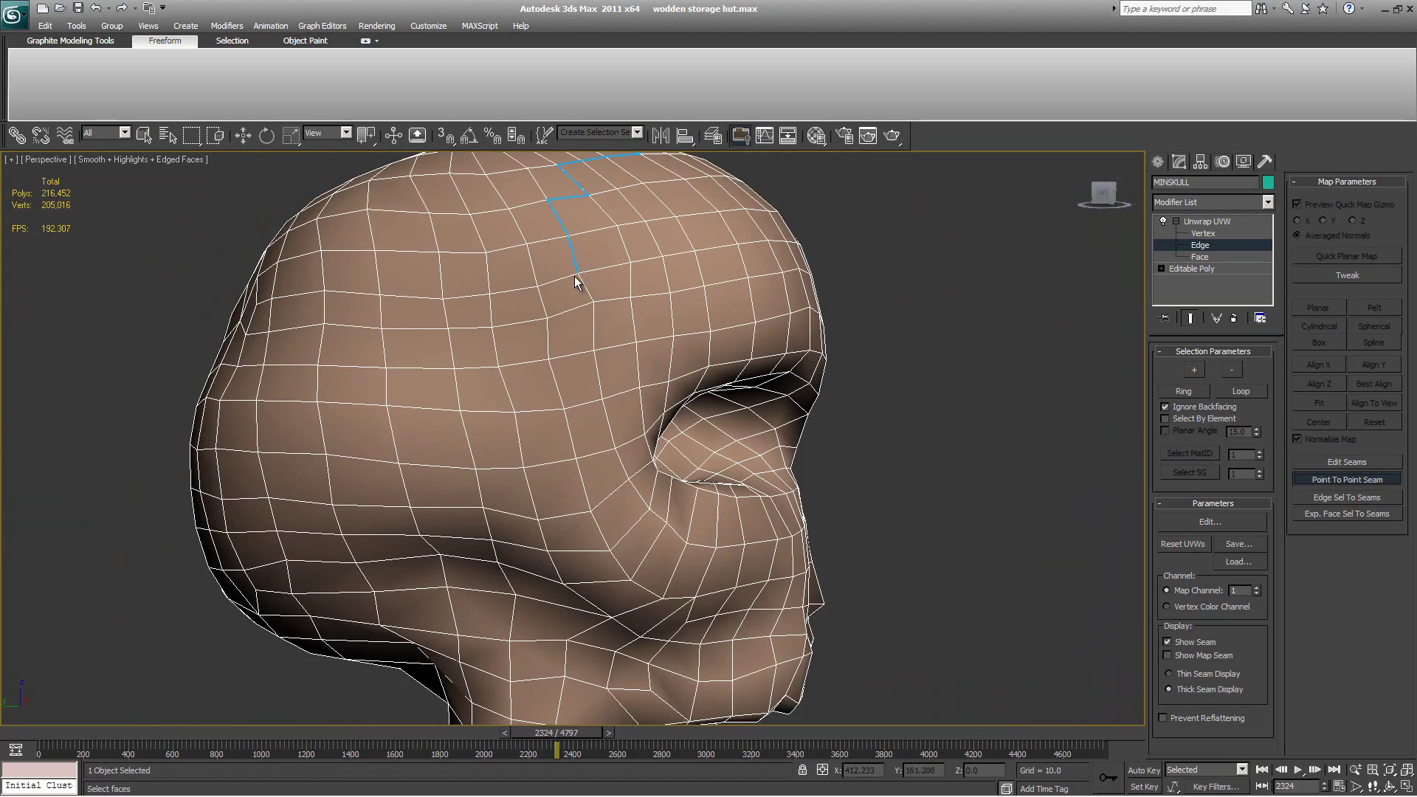
alt+middle_drag(489, 410, 622, 353)
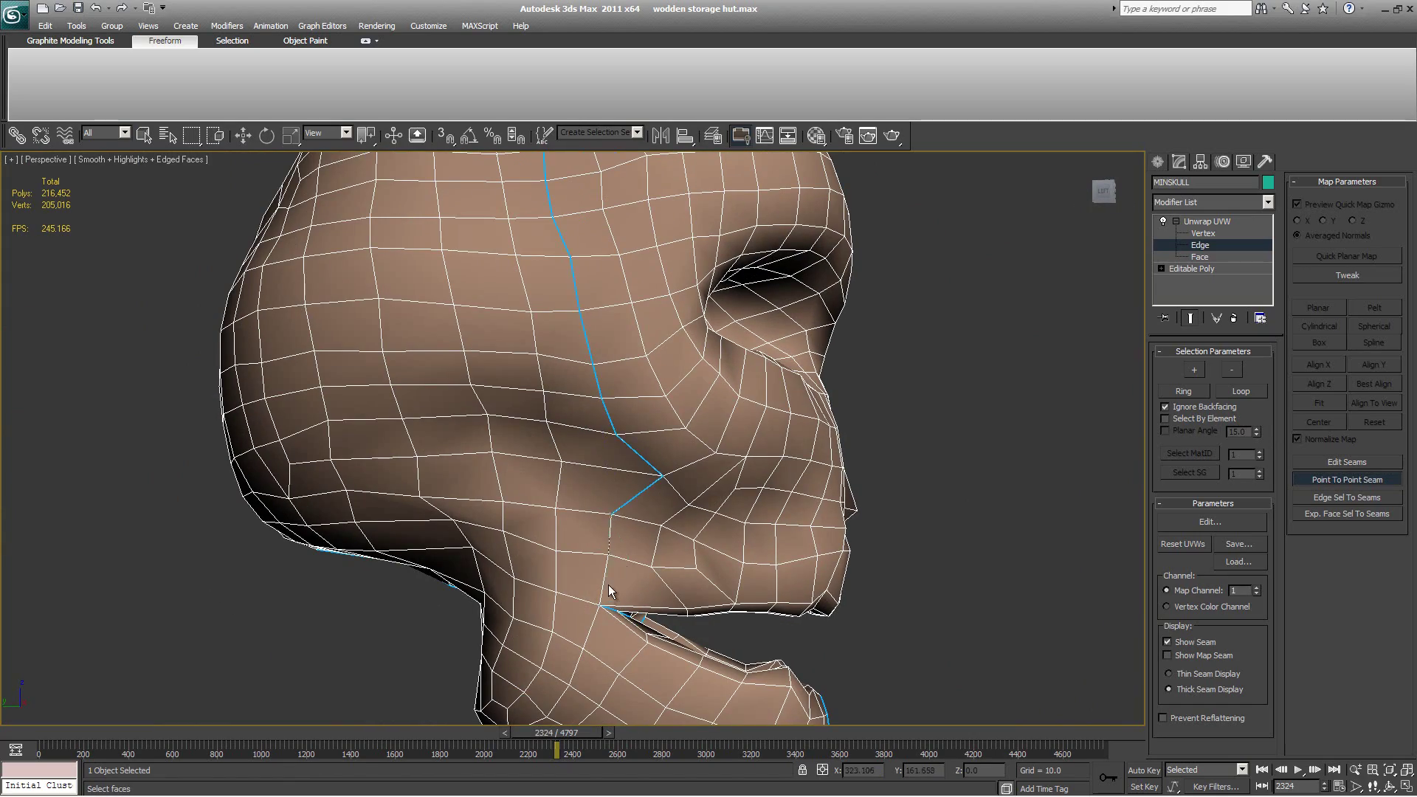
alt+middle_drag(608, 584, 685, 582)
alt+middle_drag(395, 440, 499, 428)
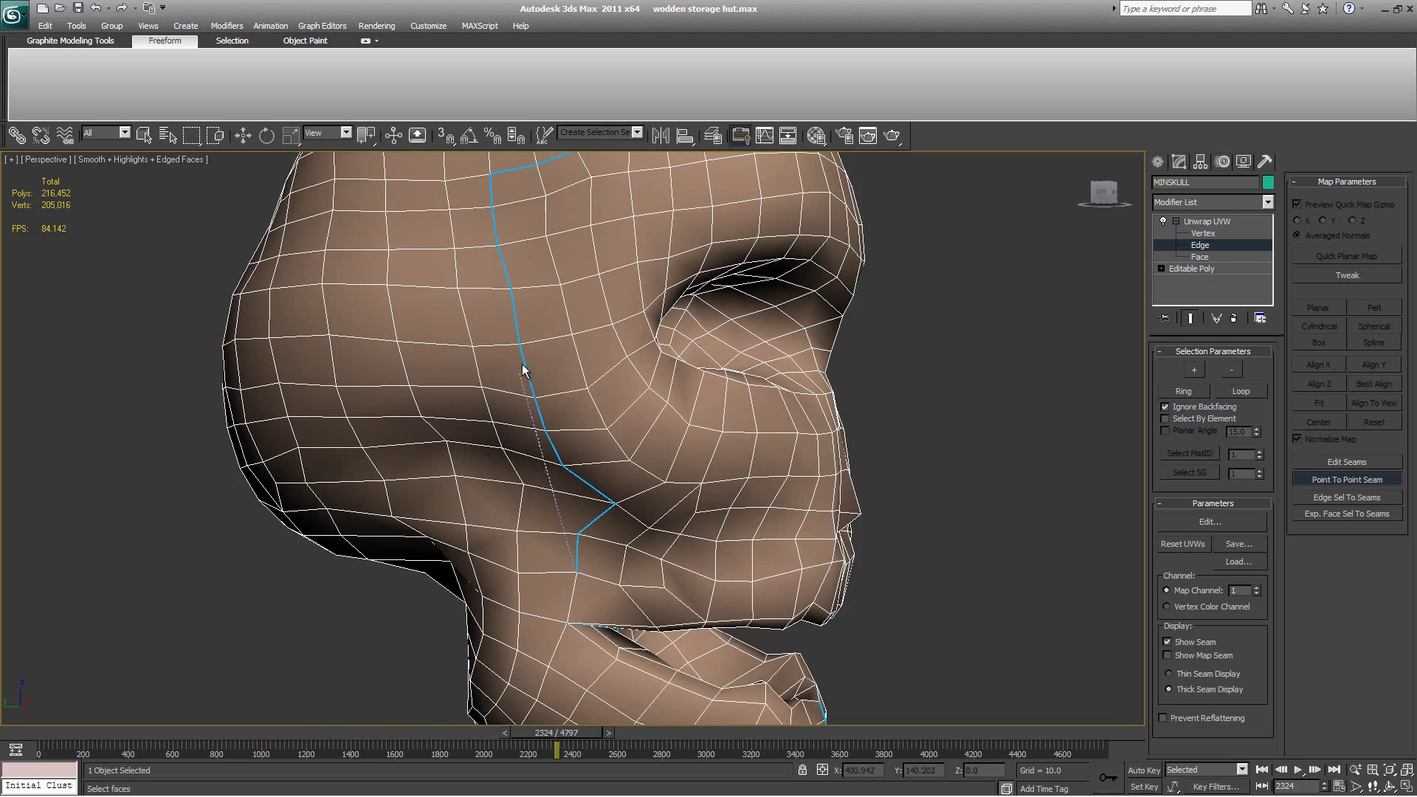
alt+middle_drag(579, 502, 445, 496)
scroll(543, 506, down, 5)
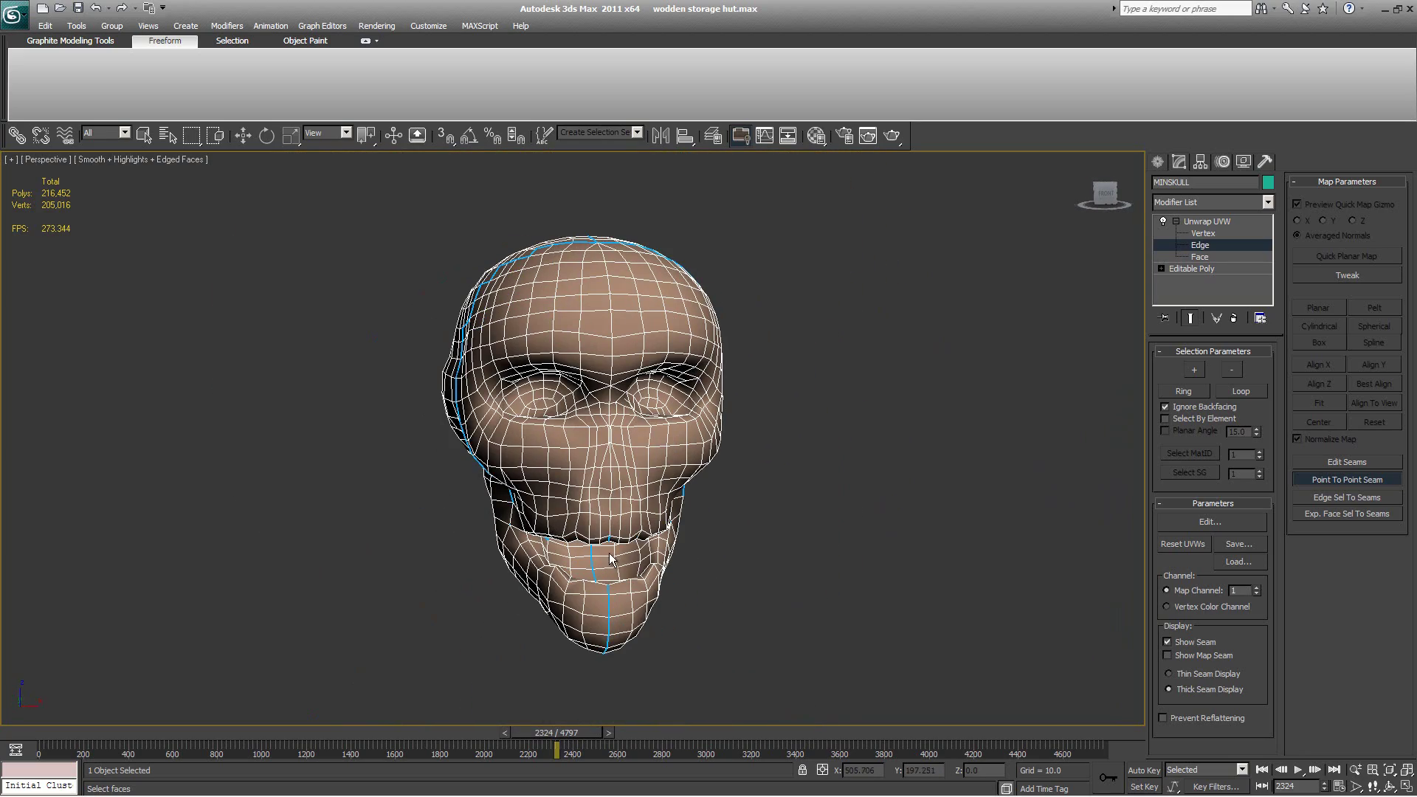
Step: Select a cheek face at the face level and expand the face selection to the seams, checking the selection around the skull
key(3)
click(547, 461)
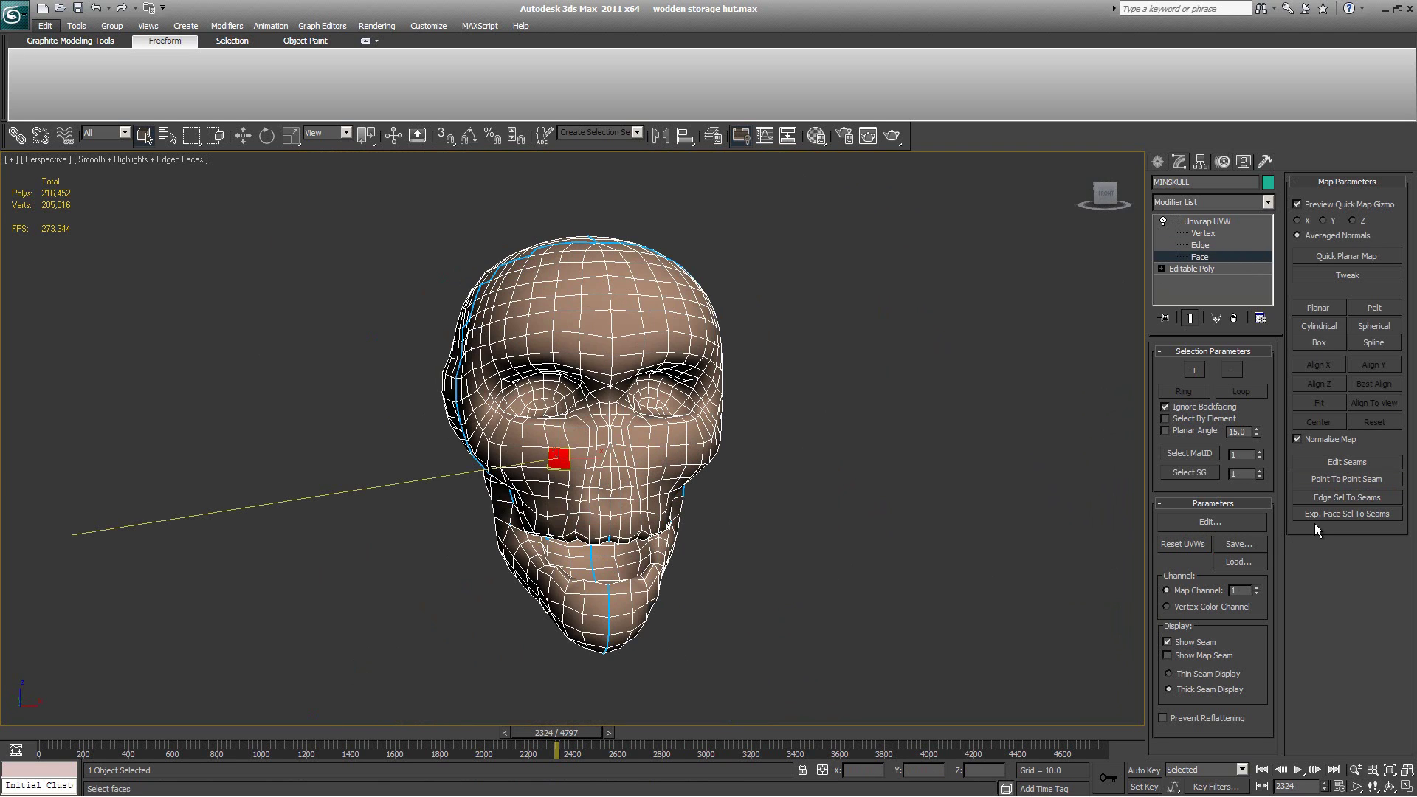
click(1327, 508)
alt+middle_drag(590, 517, 323, 519)
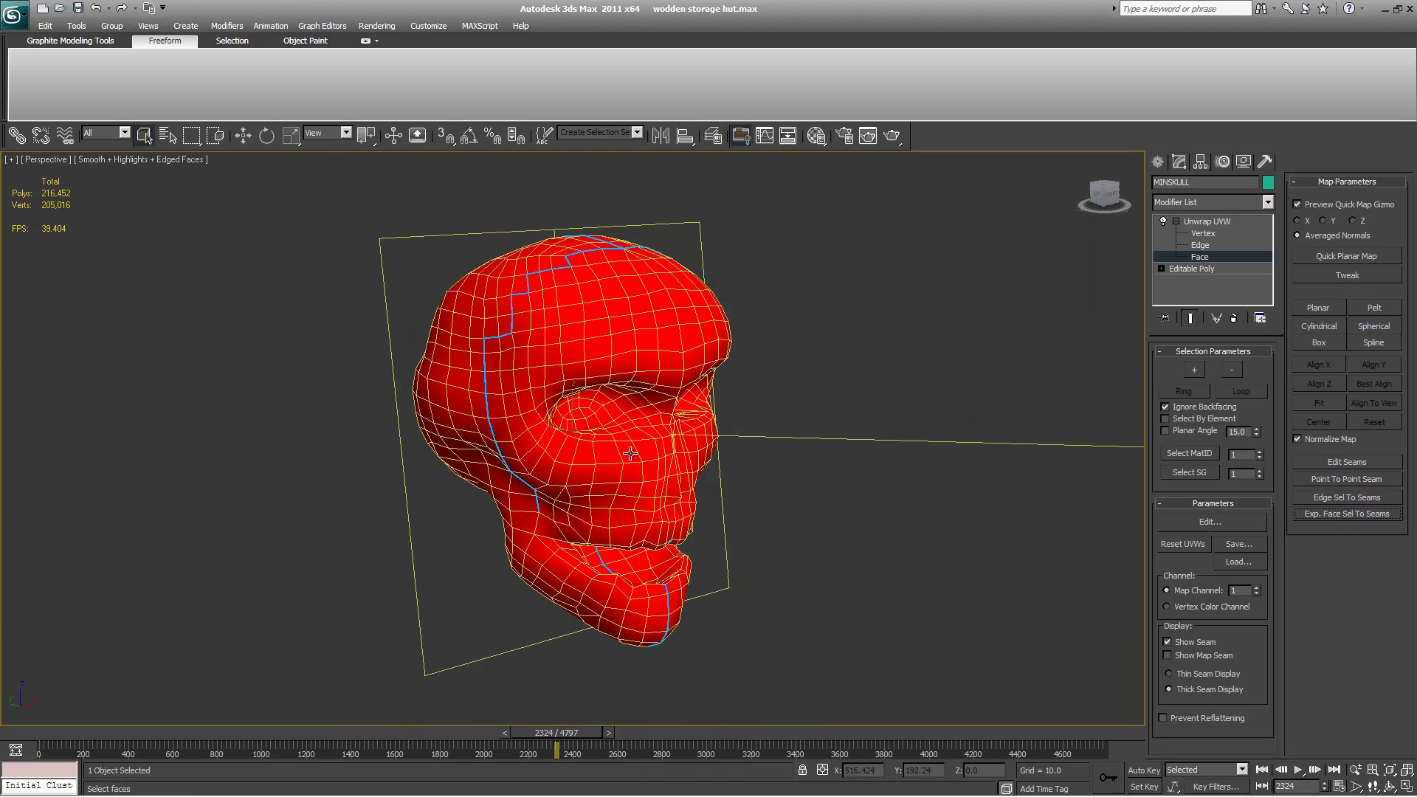
alt+middle_drag(688, 314, 493, 531)
alt+middle_drag(619, 507, 461, 567)
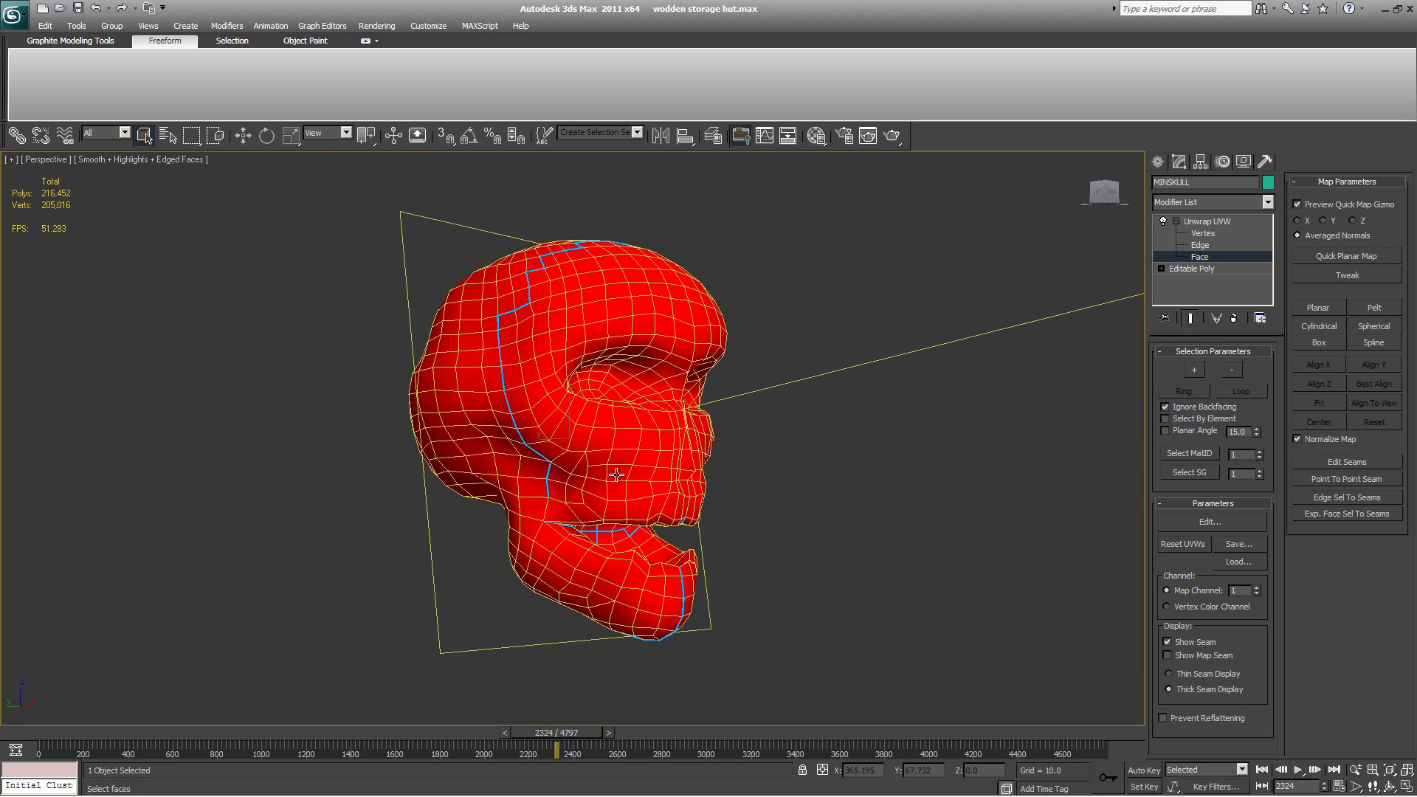
alt+middle_drag(622, 485, 722, 335)
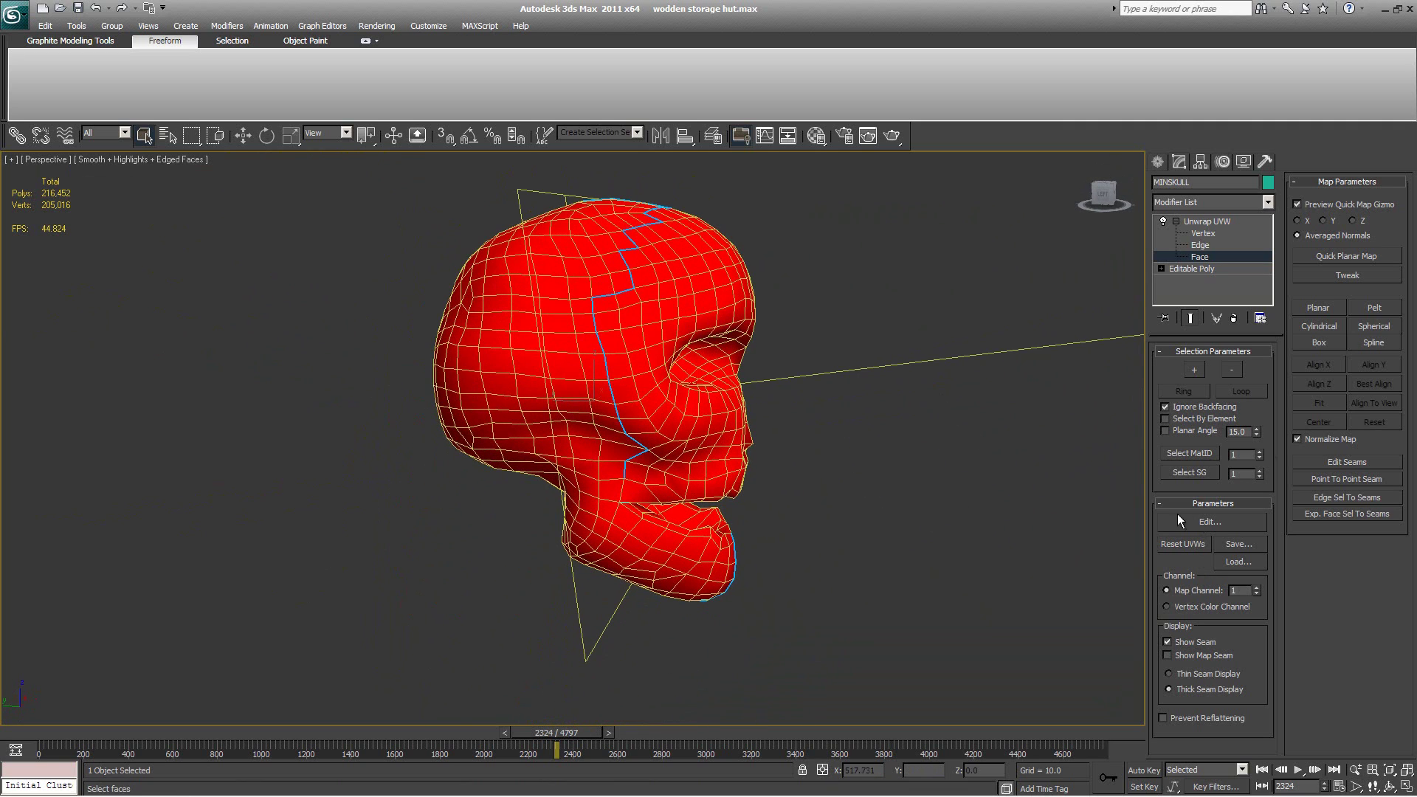
Step: Apply Pelt mapping to the selected faces, expand the Pelt Options and move the Pelt Map dialog off the skull
click(1376, 310)
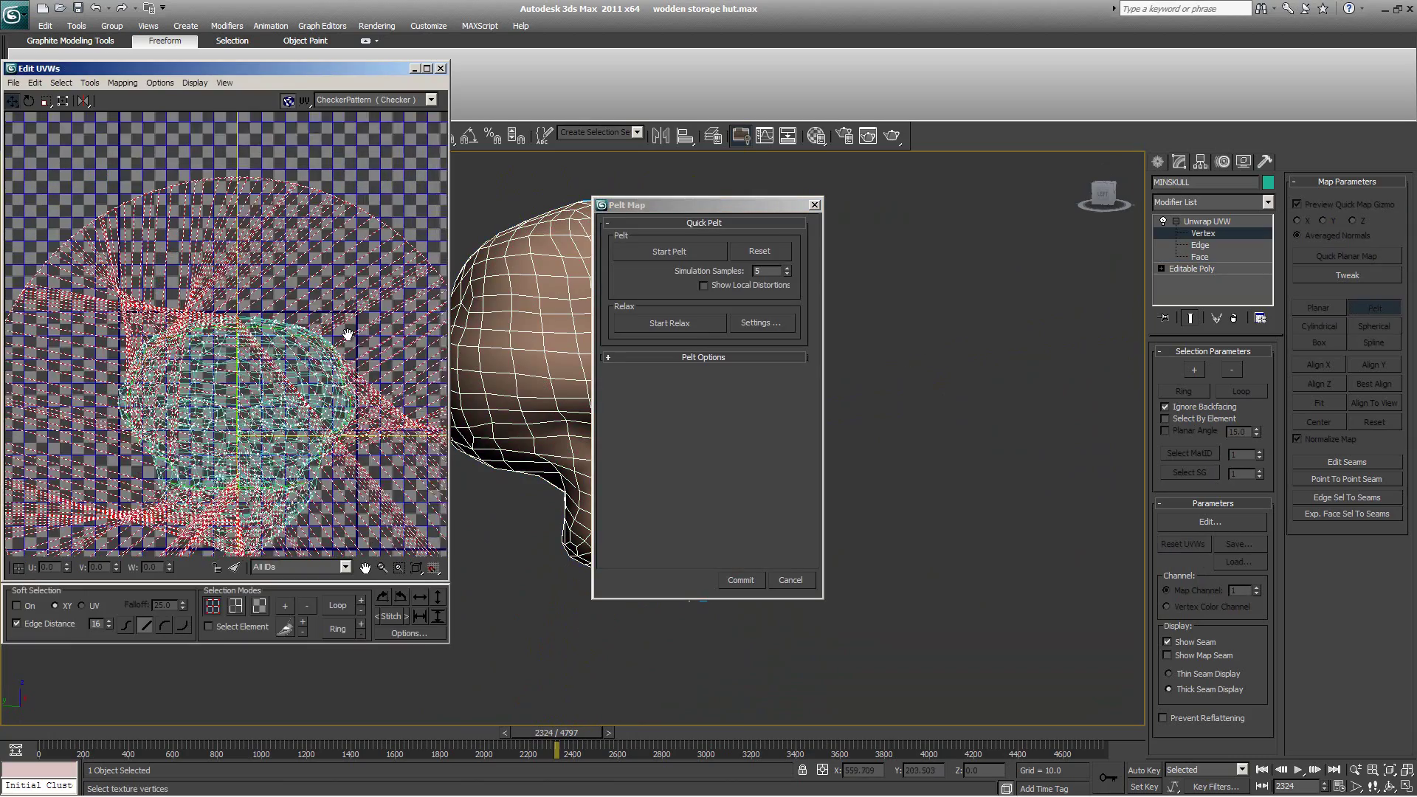
scroll(369, 434, down, 2)
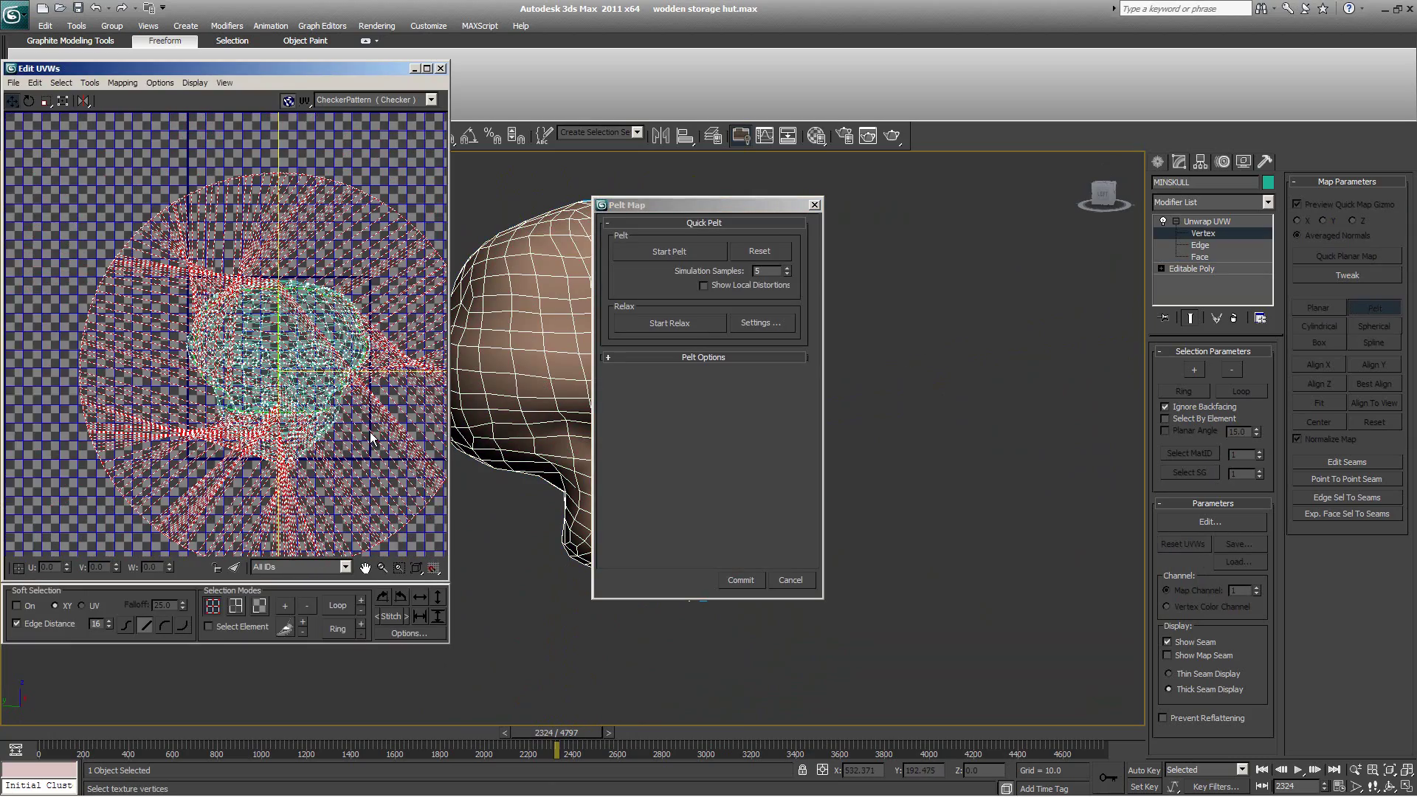
middle_drag(368, 434, 326, 402)
scroll(327, 403, up, 2)
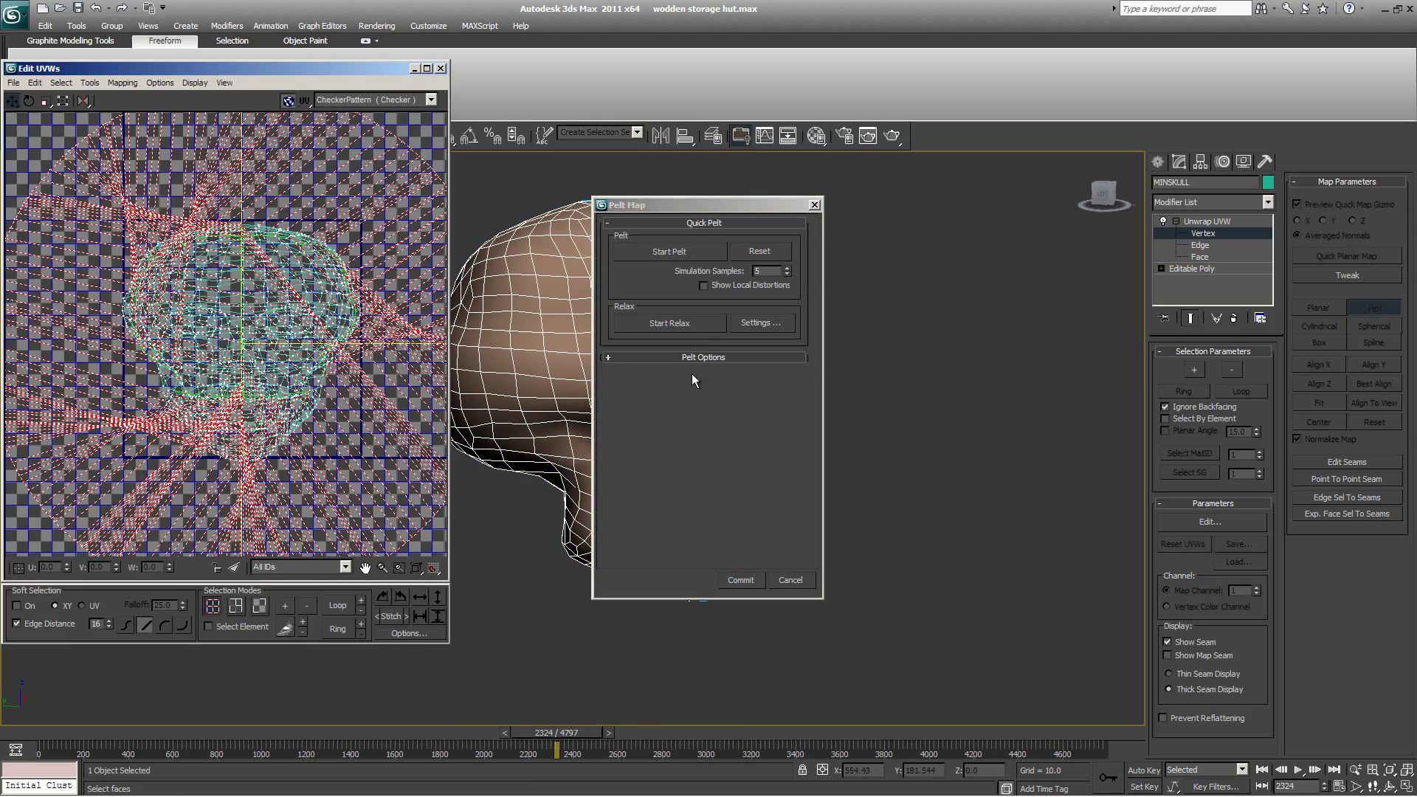
click(650, 358)
scroll(288, 292, down, 3)
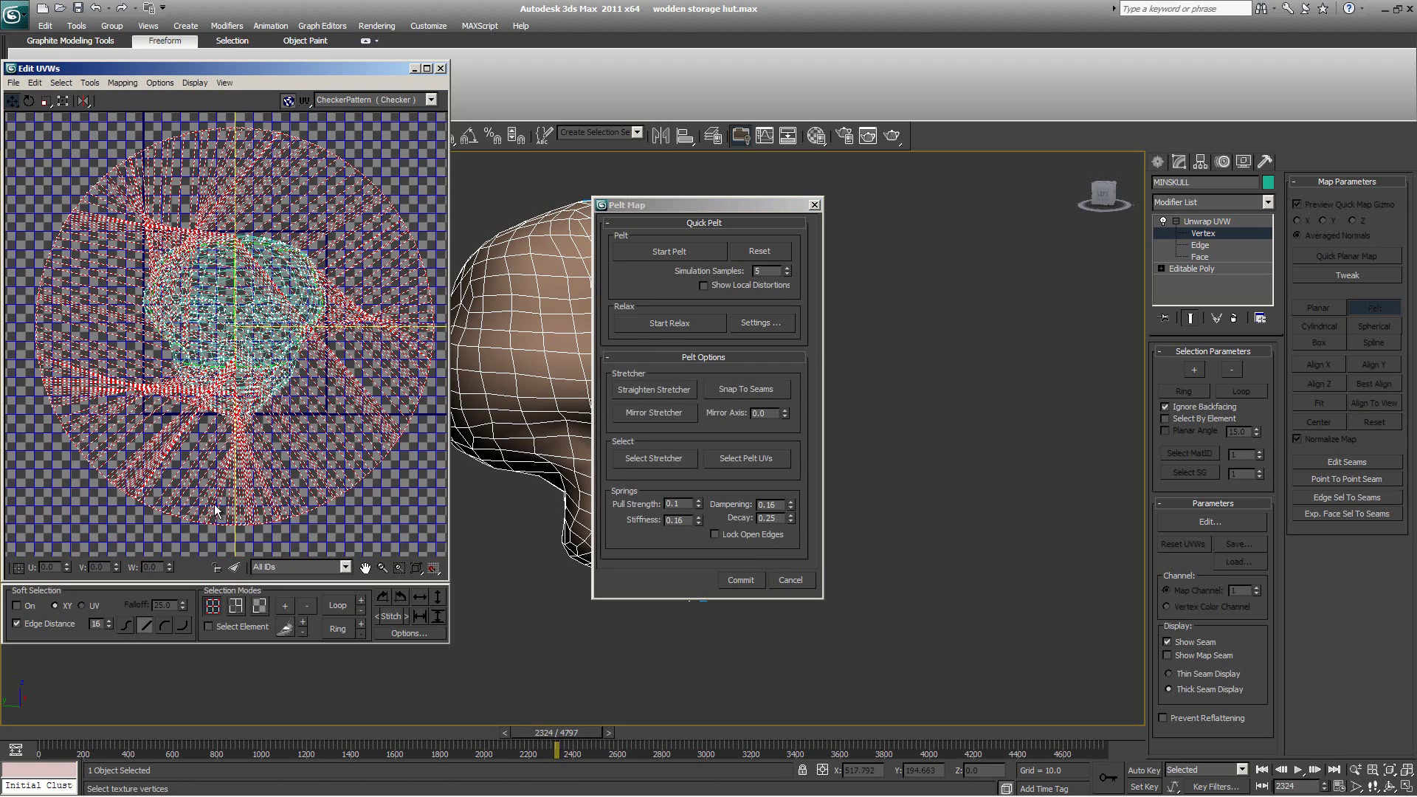
scroll(354, 399, up, 1)
drag(653, 205, 826, 217)
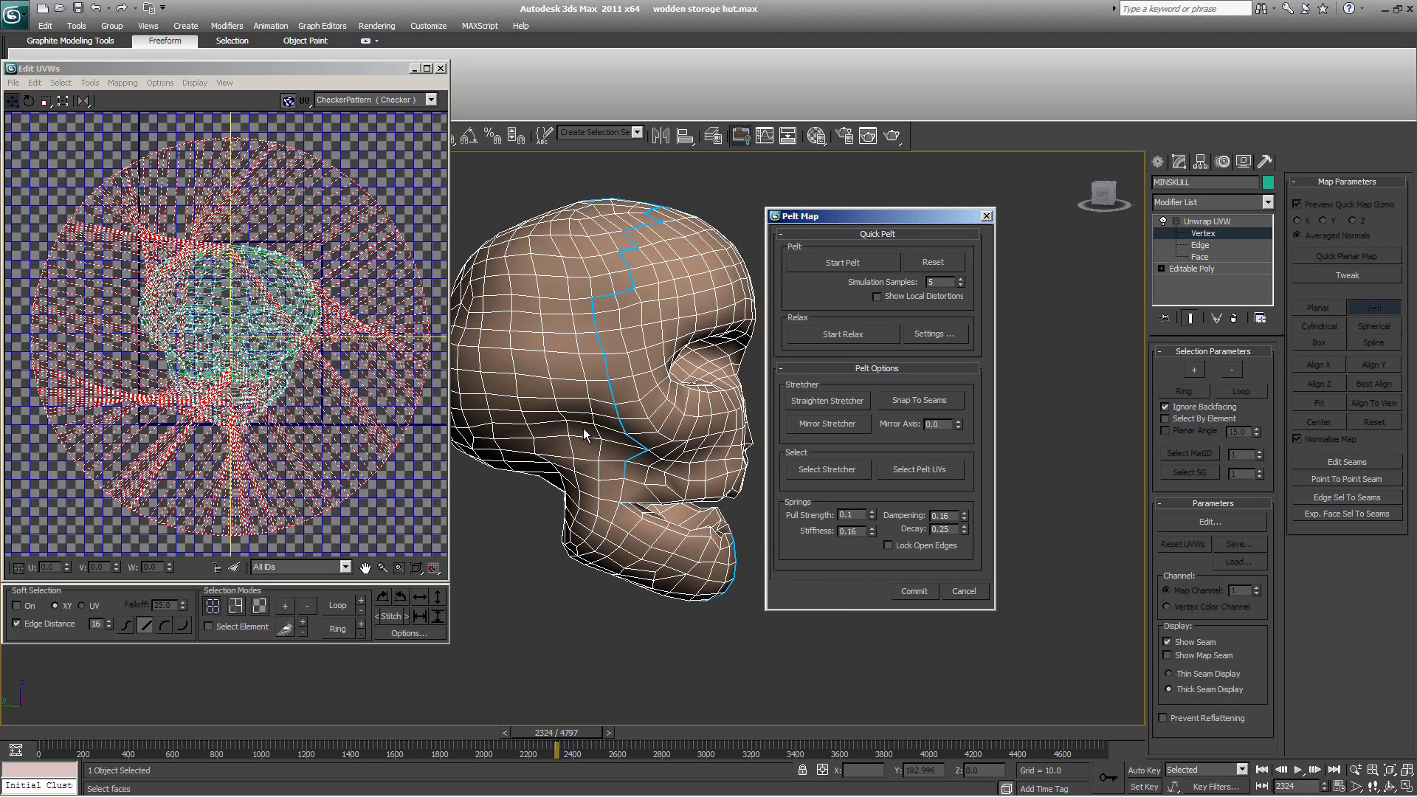
scroll(258, 336, up, 4)
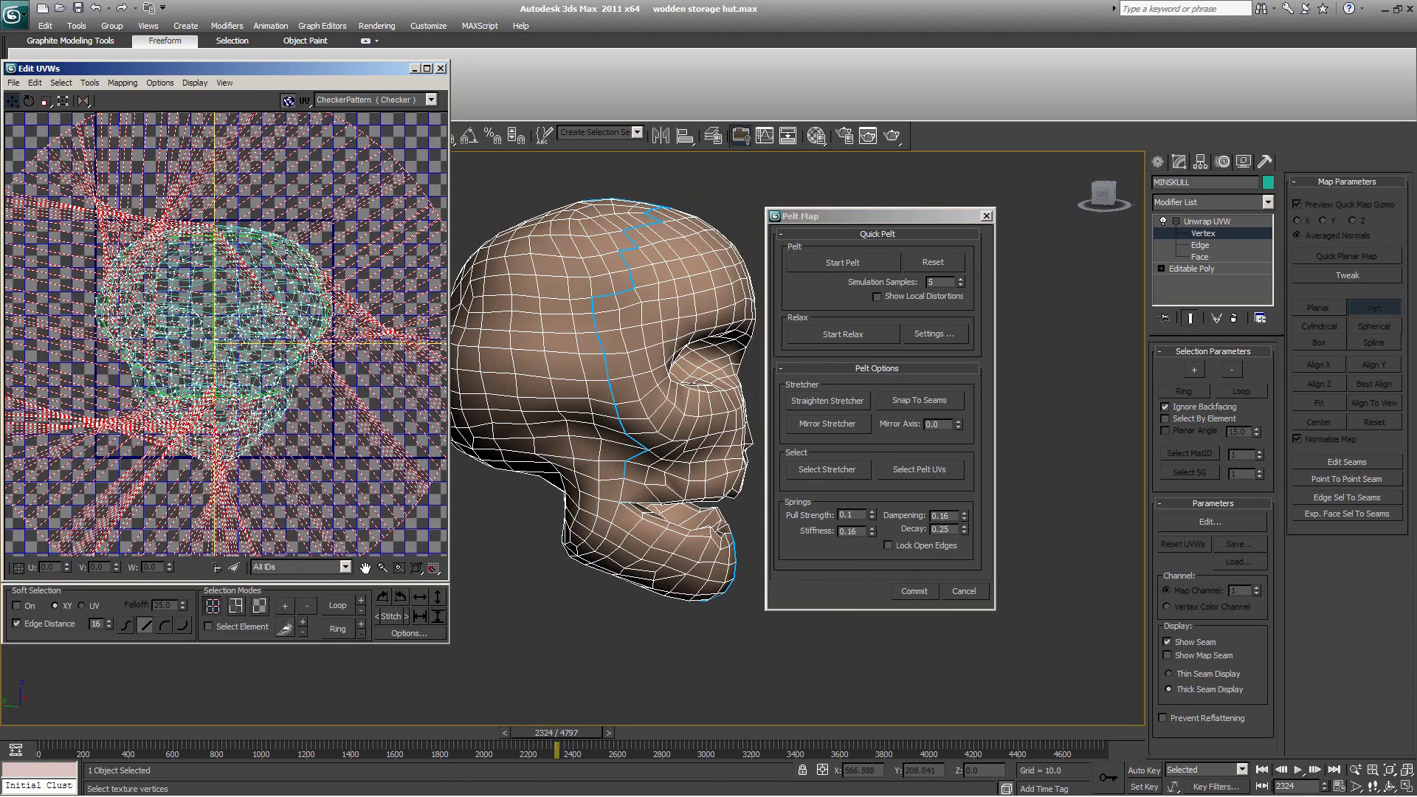
Step: Relax the pelt UVs briefly, raise the relax amount to 0.3 and relax them again by edge angles
click(840, 333)
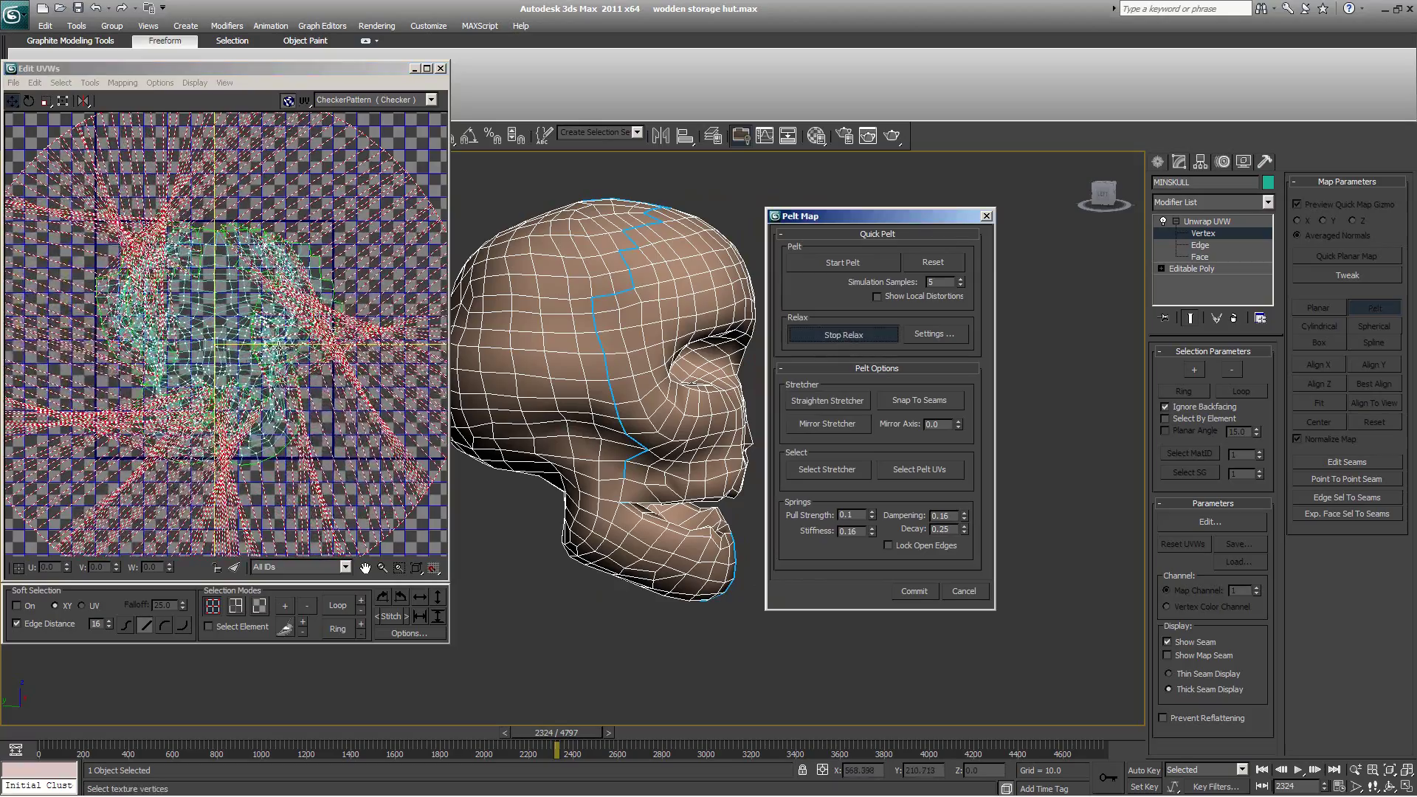
click(869, 339)
click(934, 334)
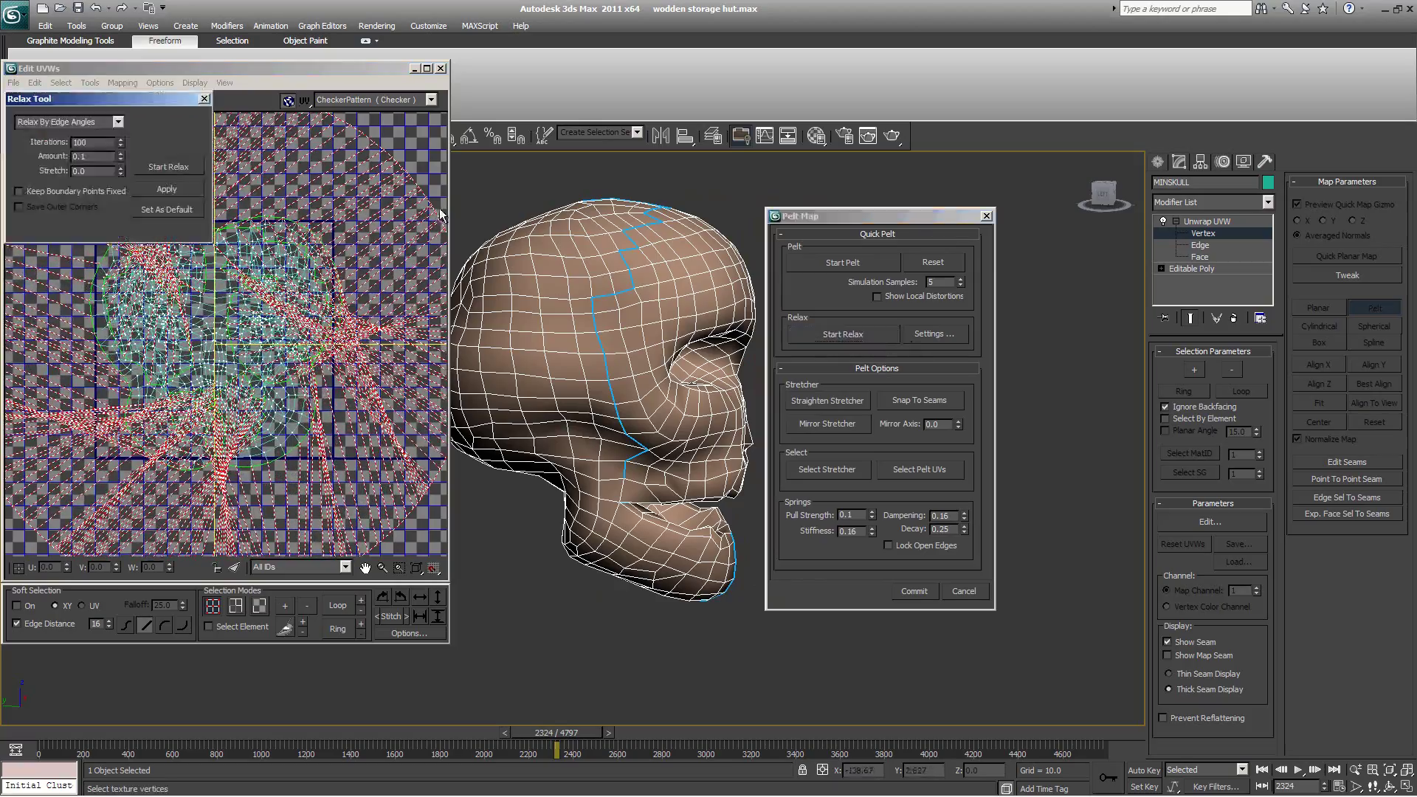
drag(157, 109, 654, 339)
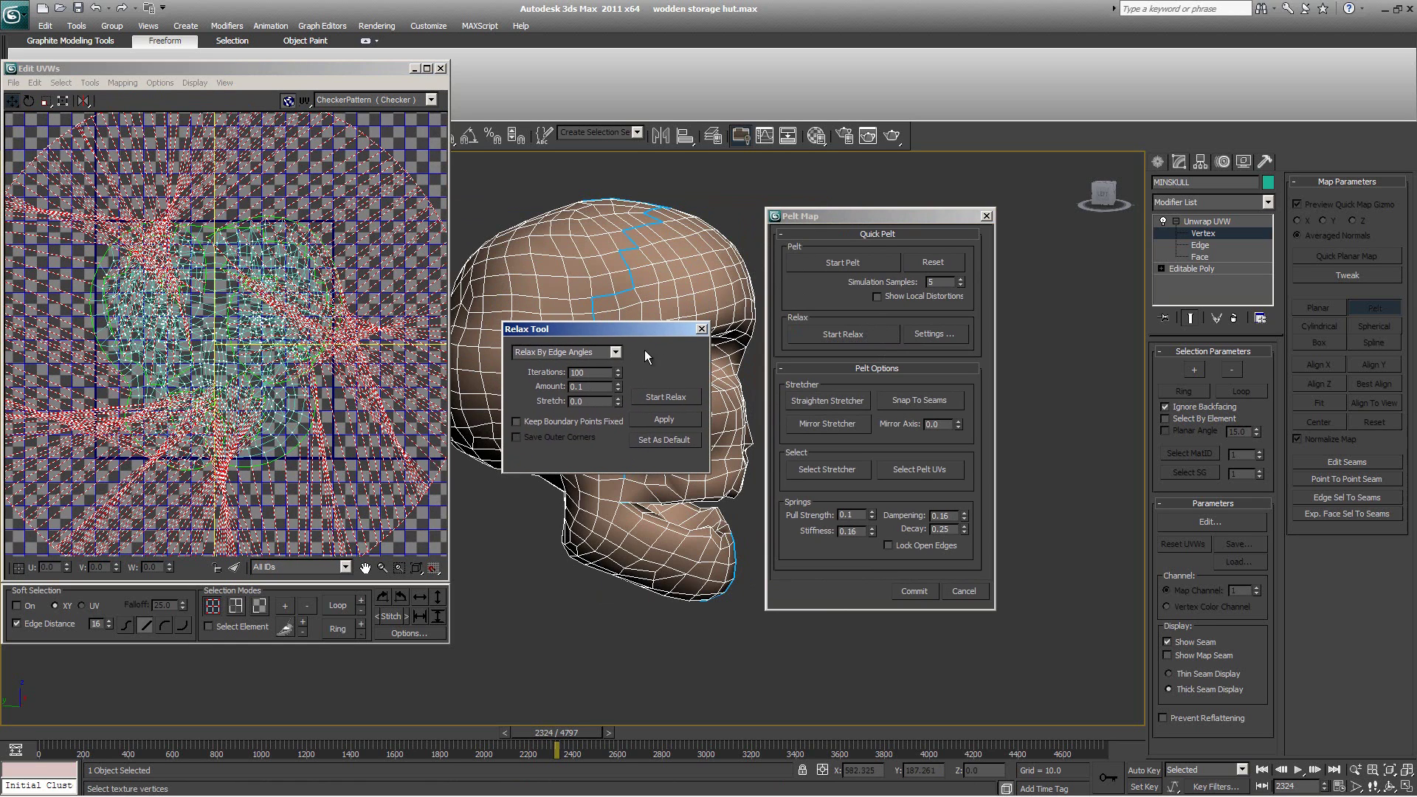
click(619, 383)
click(665, 397)
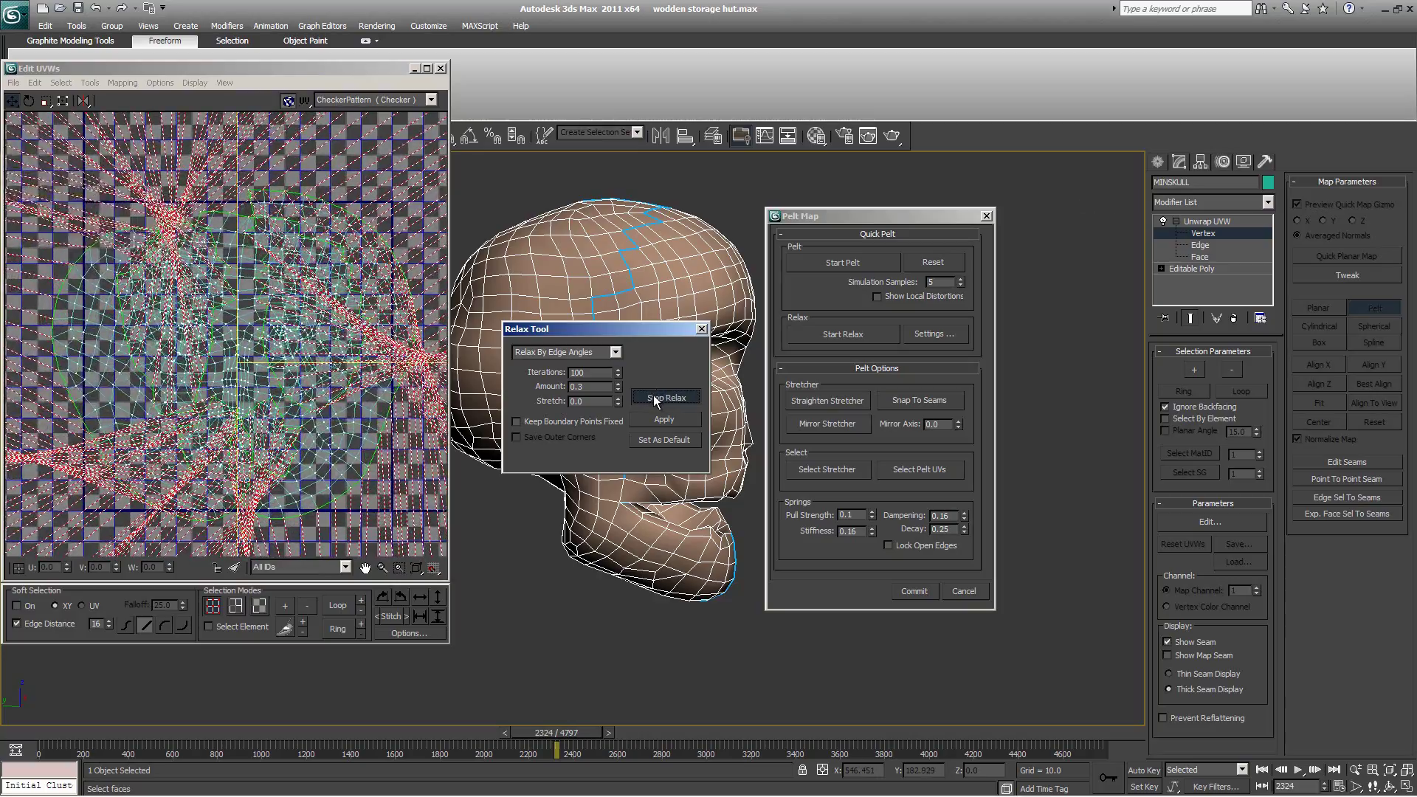
click(656, 399)
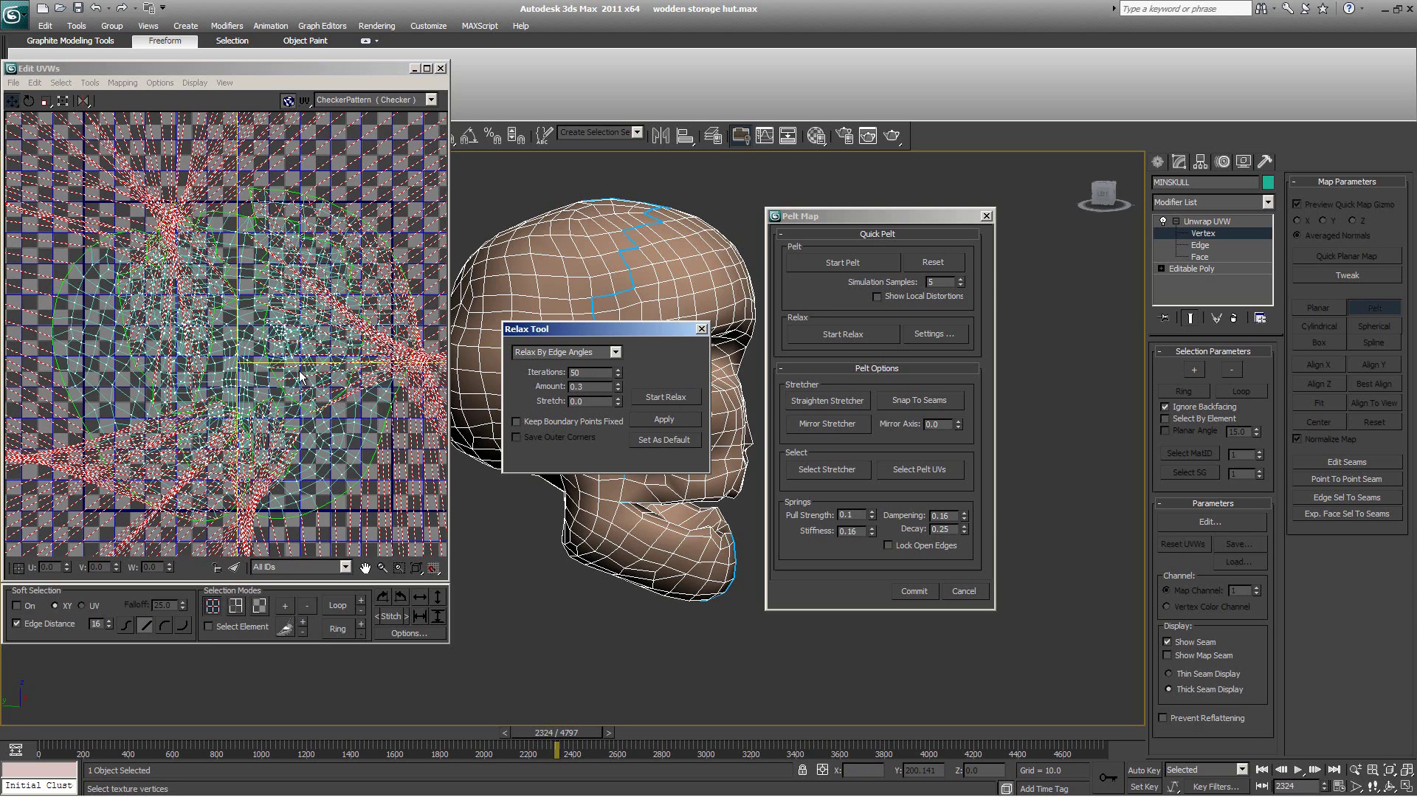
Step: Relax the UVs again with 50 iterations, repeat with a stretch of 0.083, and close the Relax Tool
click(662, 398)
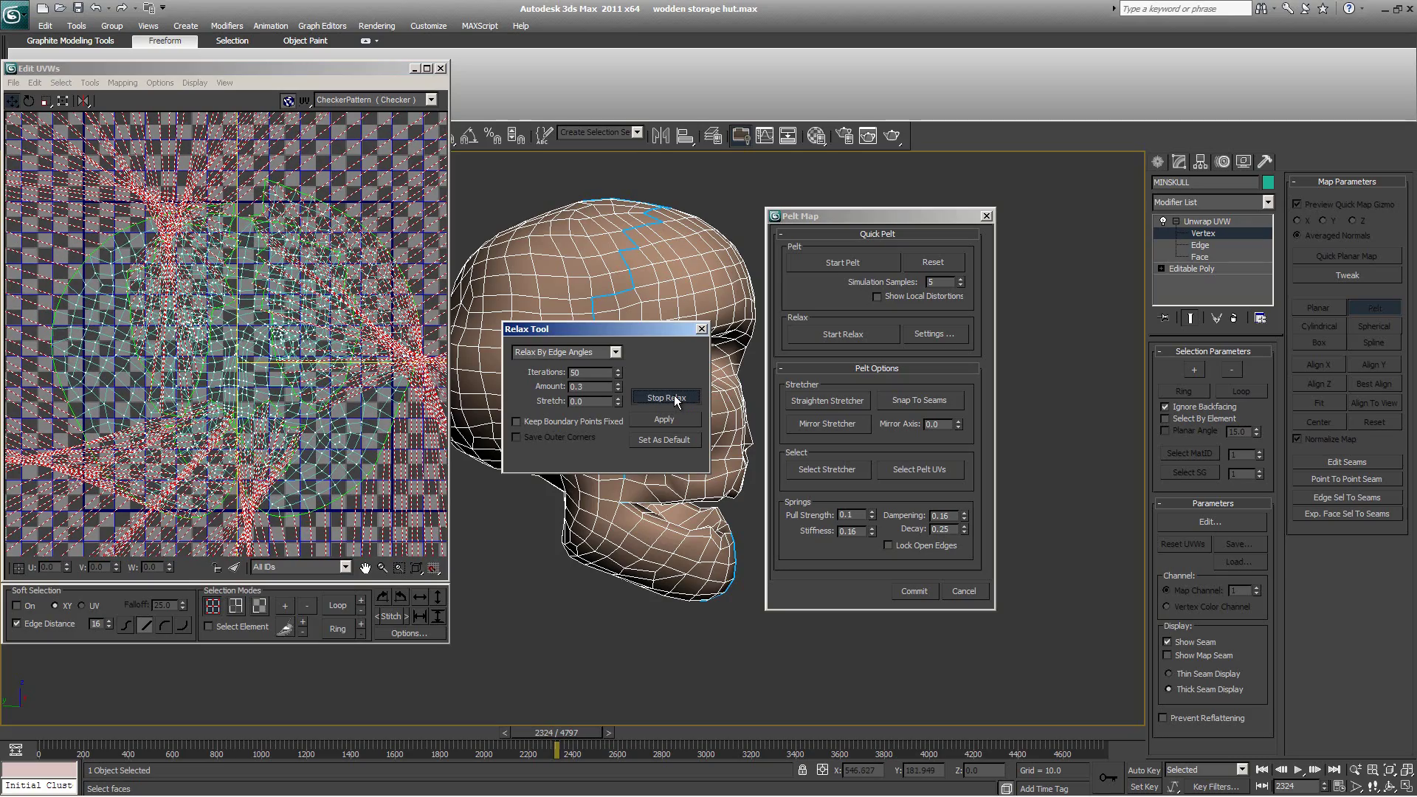
click(674, 400)
drag(619, 403, 624, 372)
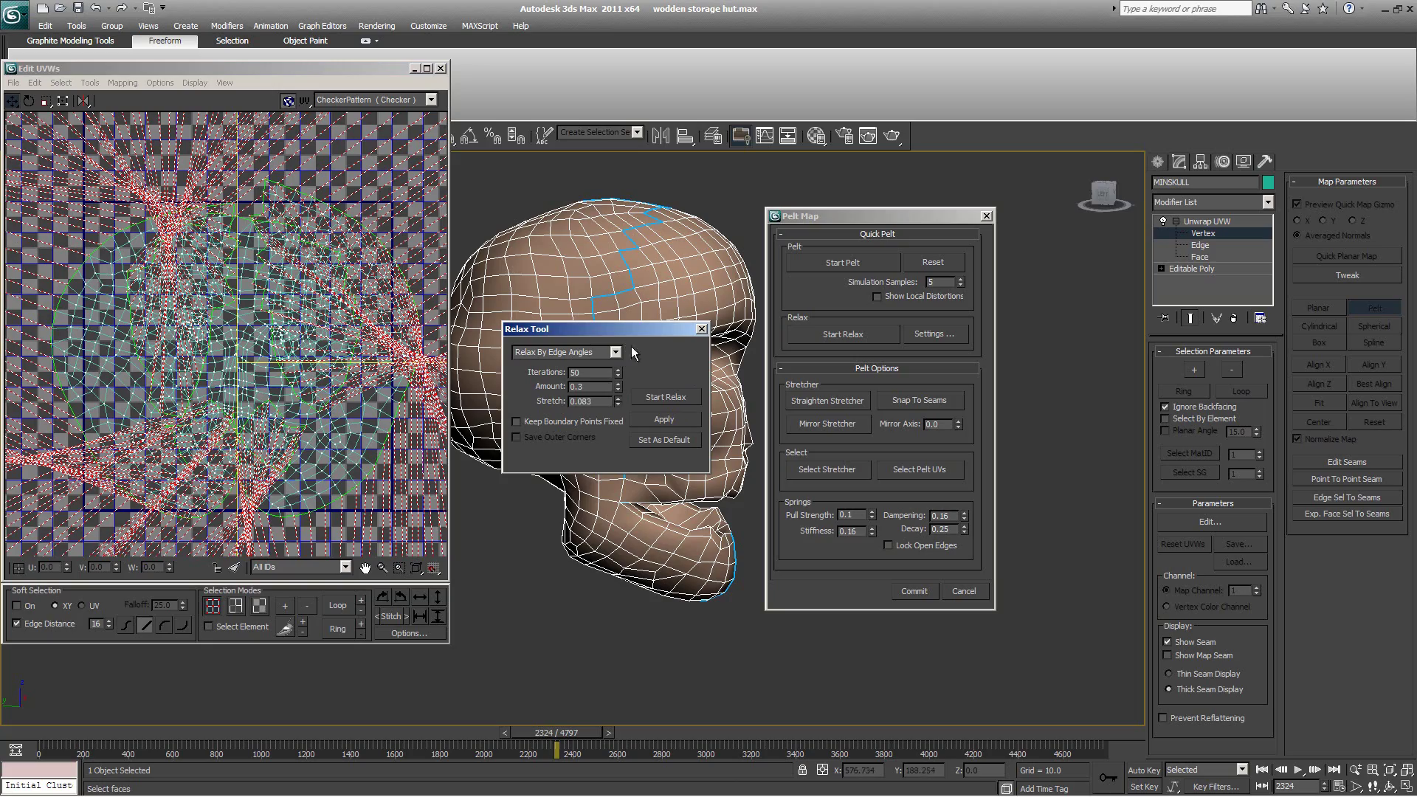
click(665, 398)
click(664, 398)
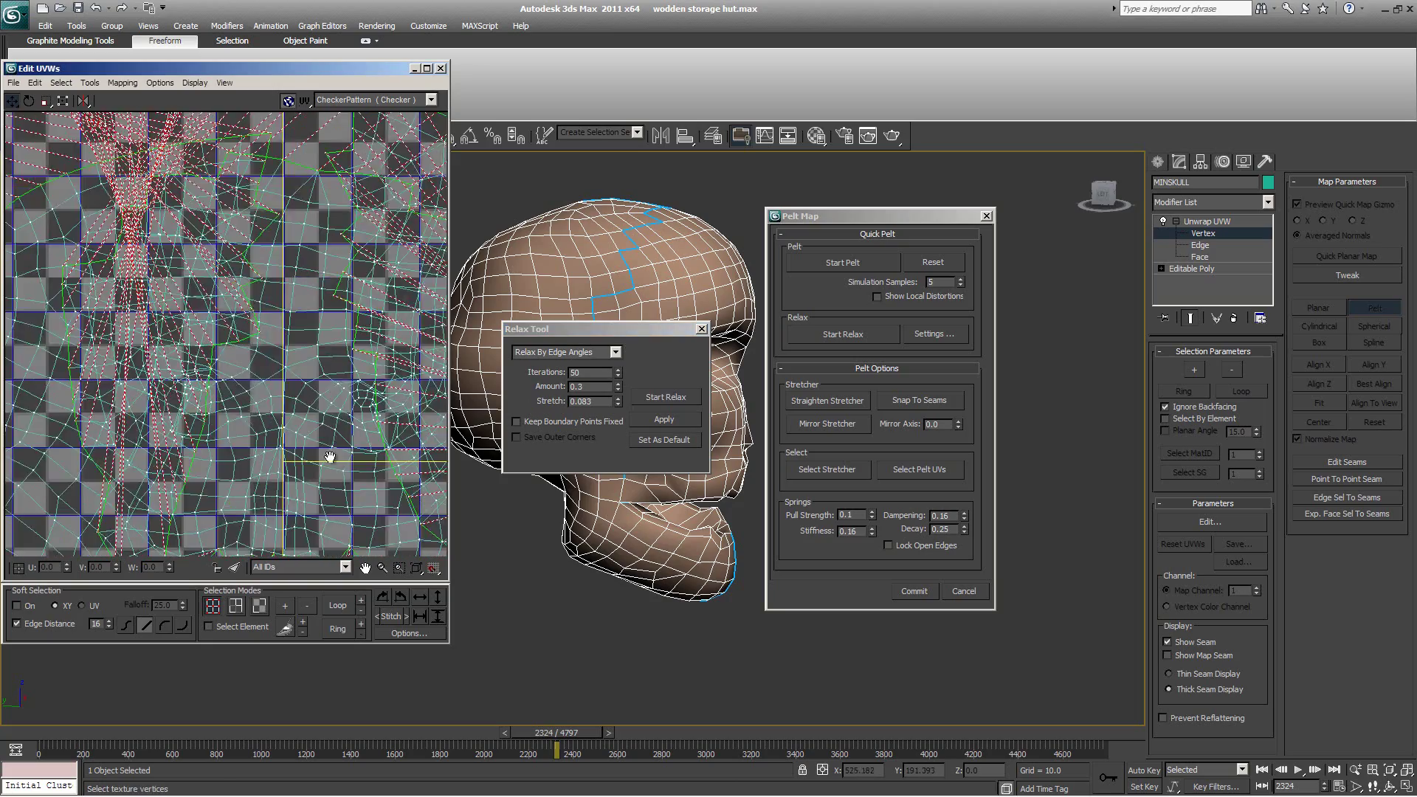
click(702, 329)
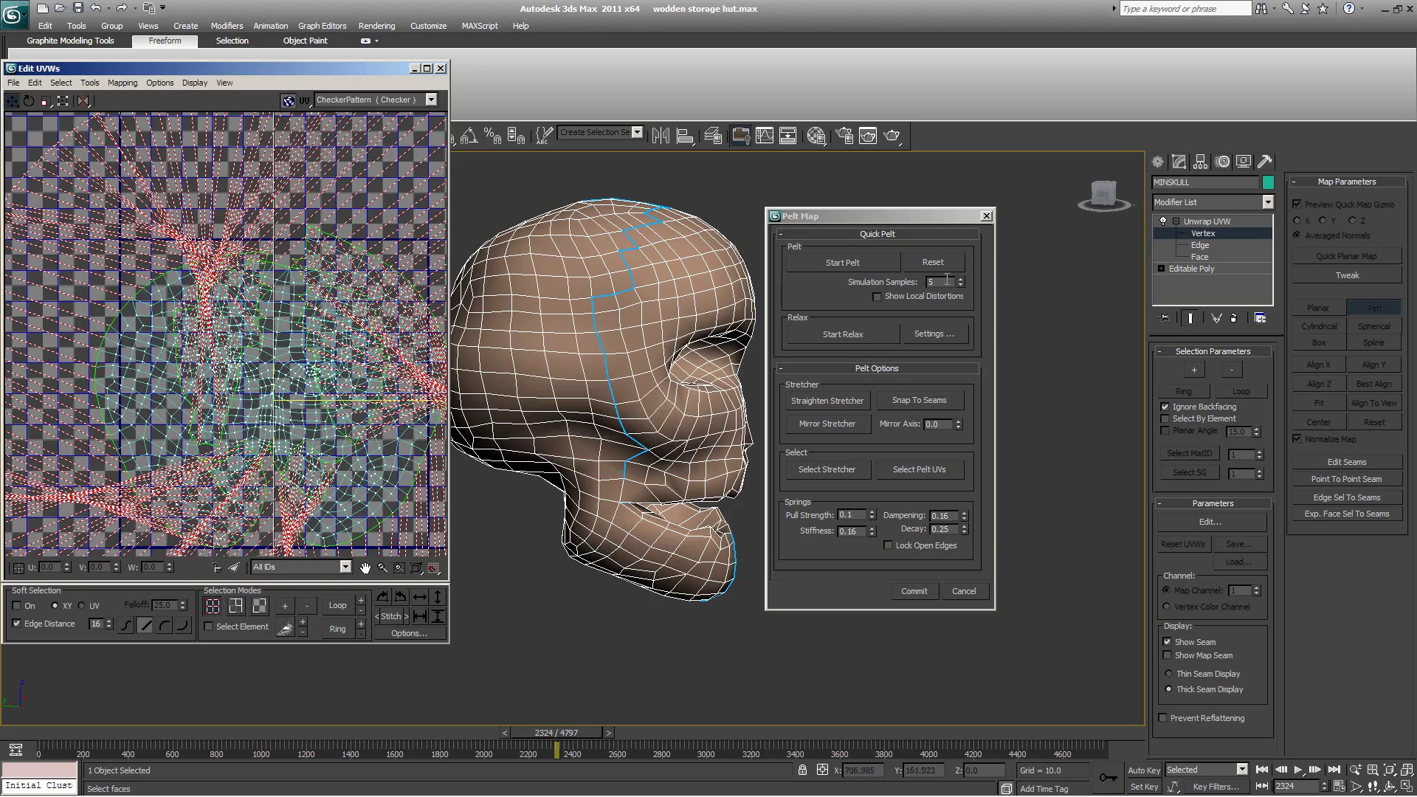
Step: Set the pelt pull strength to 0.05 and the simulation samples to 1, and run the pelt simulation
click(788, 264)
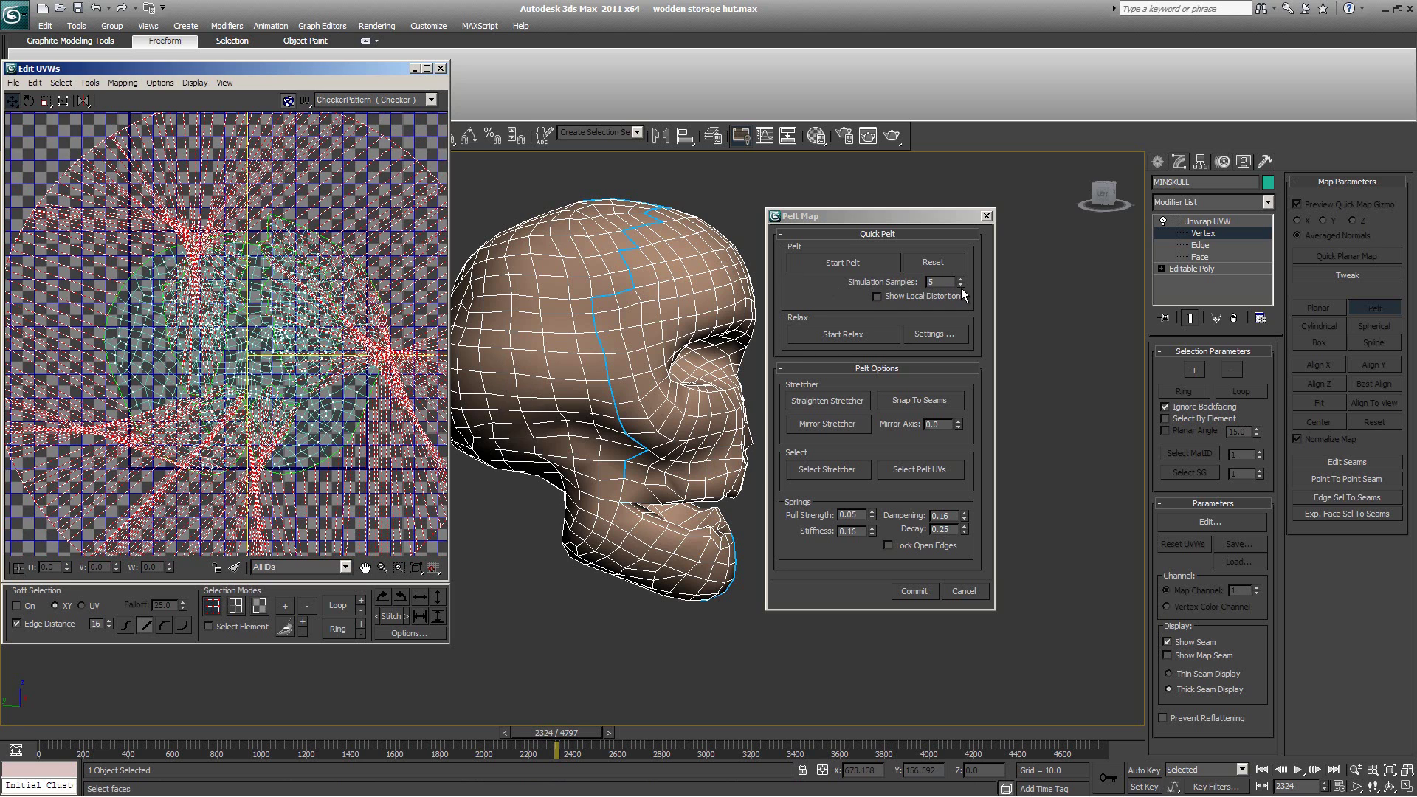
click(962, 289)
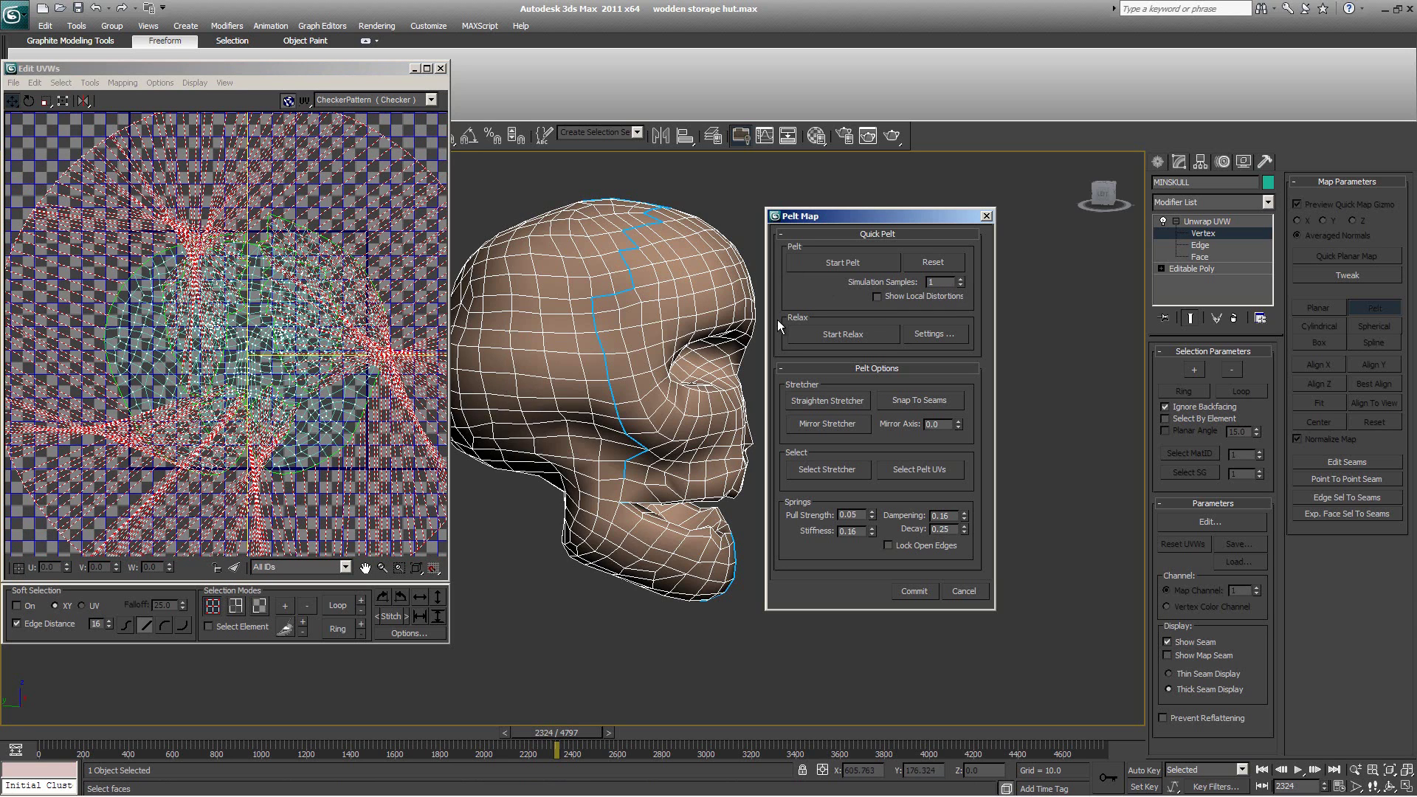
middle_drag(247, 345, 208, 354)
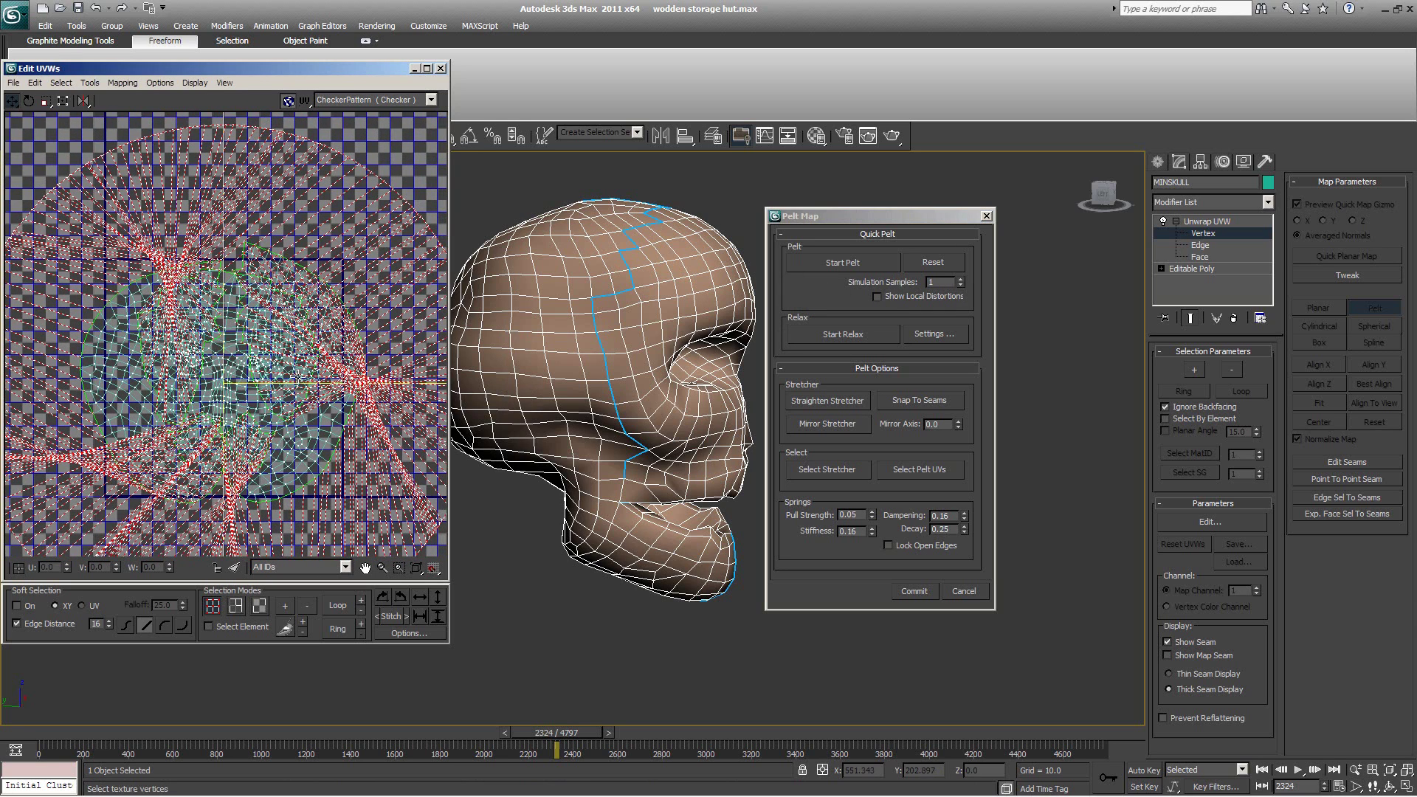
scroll(251, 354, up, 1)
middle_drag(300, 357, 332, 352)
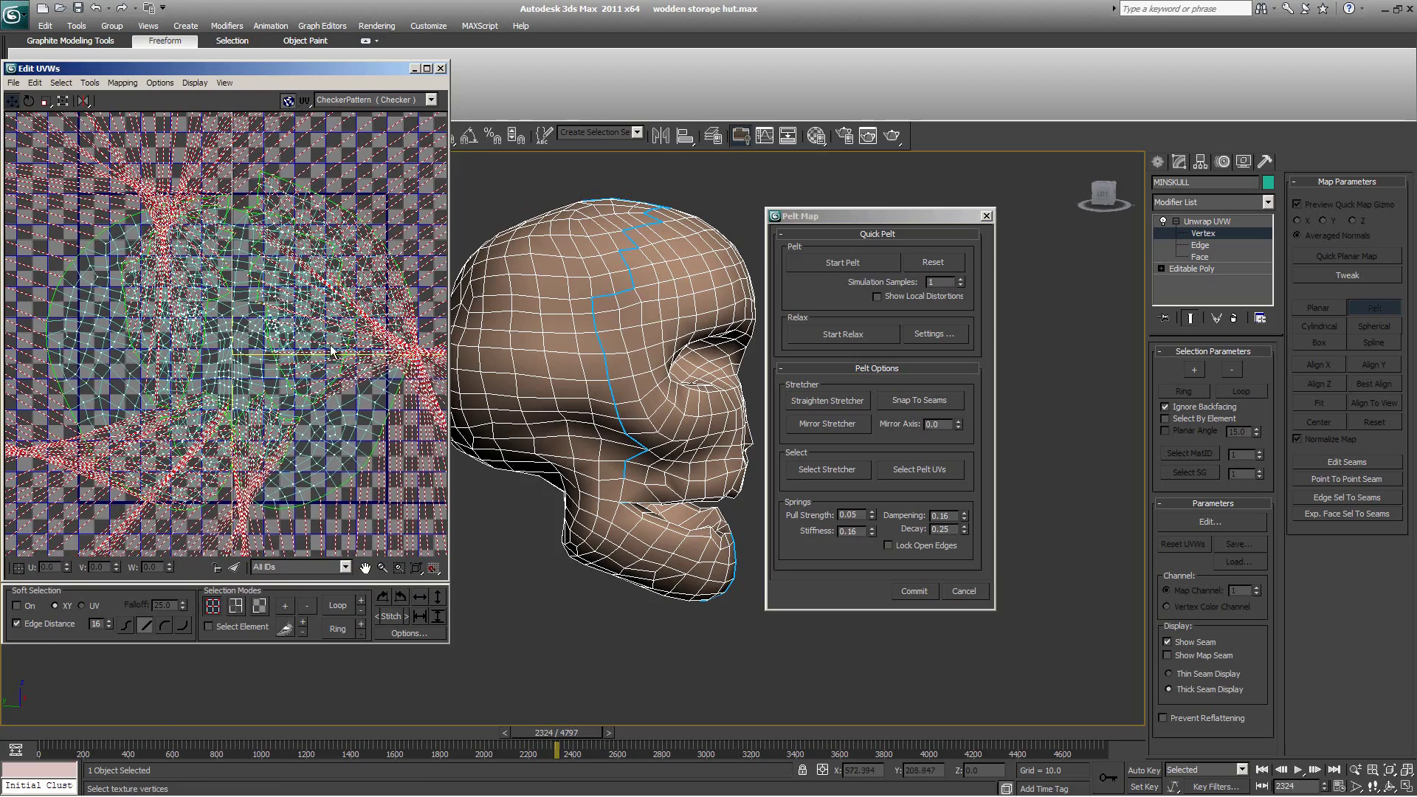
click(857, 270)
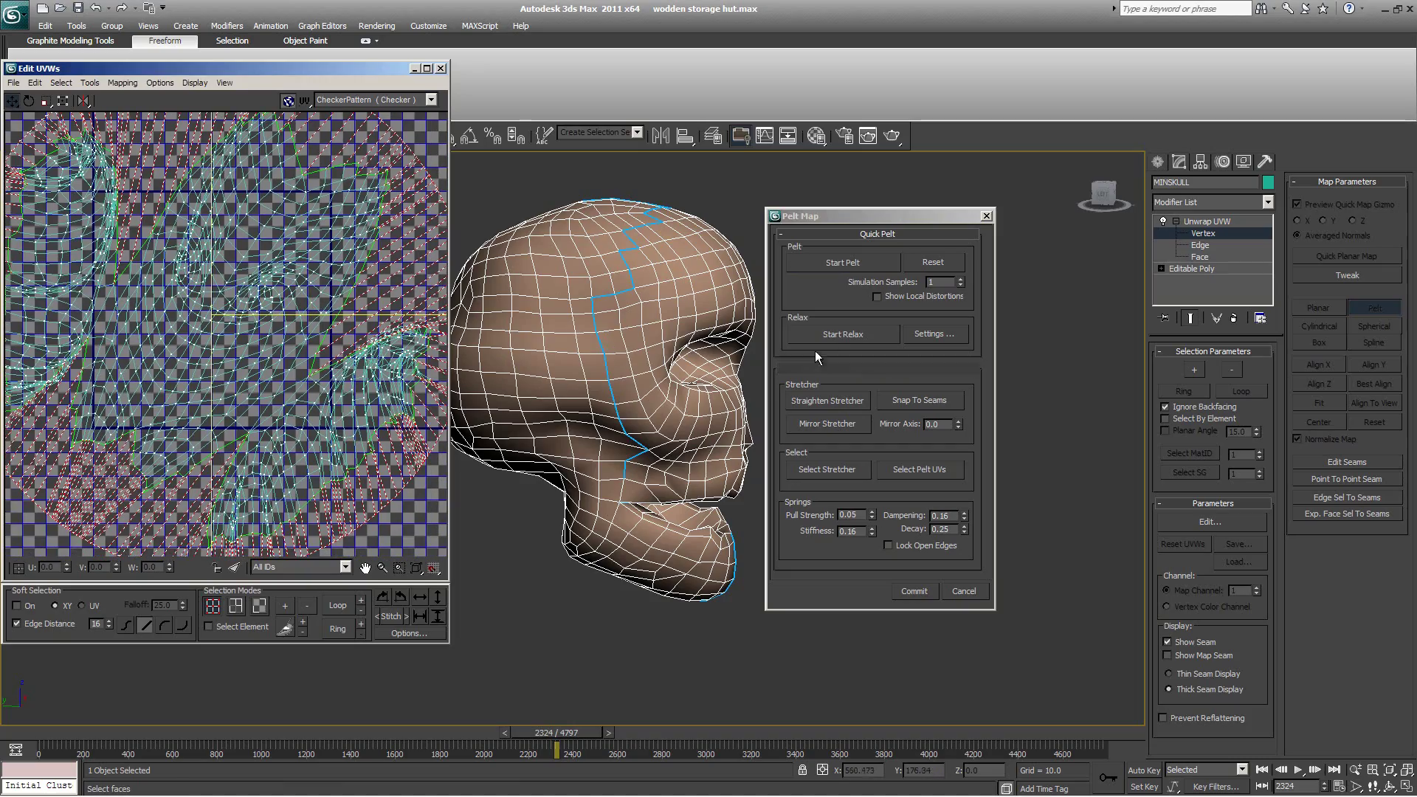
Step: Relax the stretched pelt UVs and stop the relaxation once they have spread out
click(832, 336)
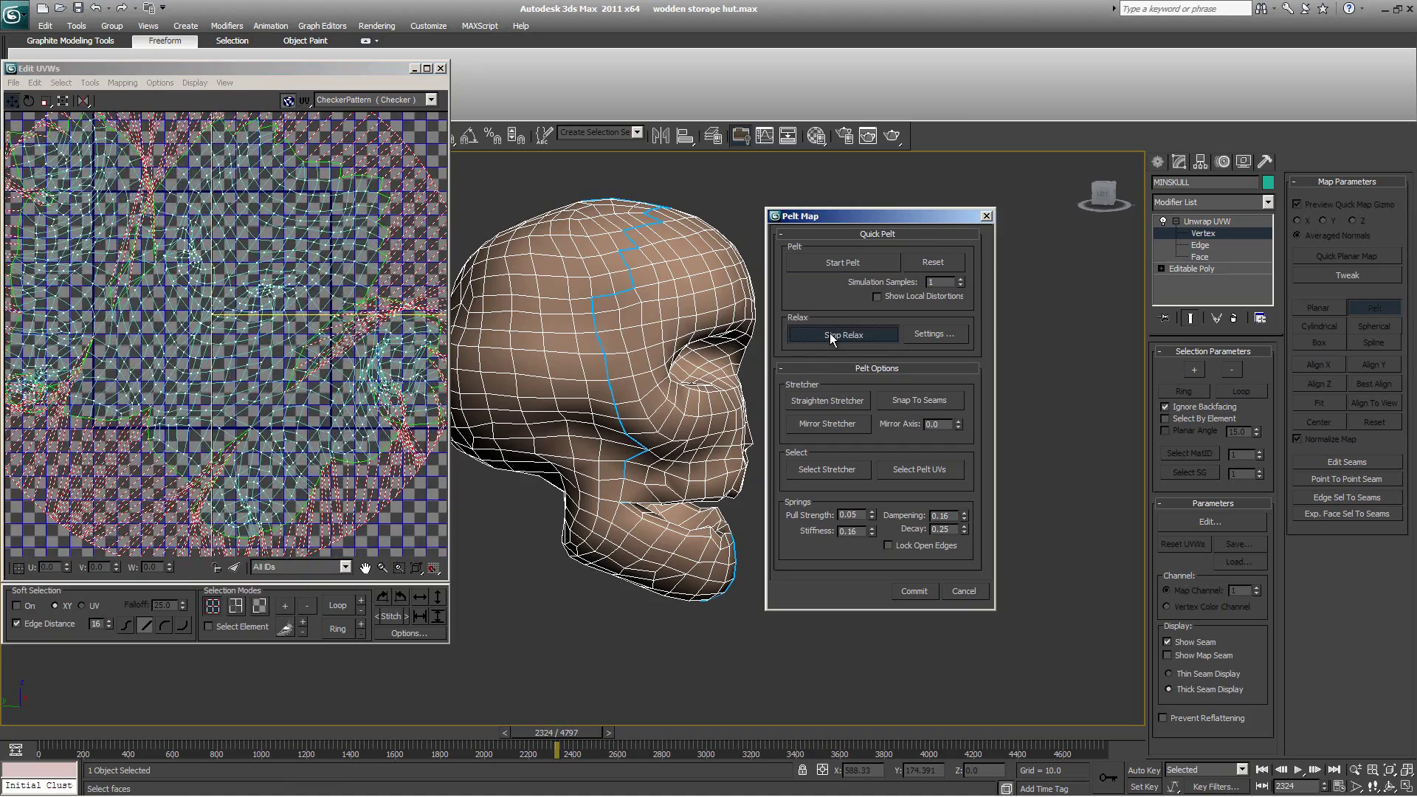
click(372, 462)
scroll(334, 461, down, 3)
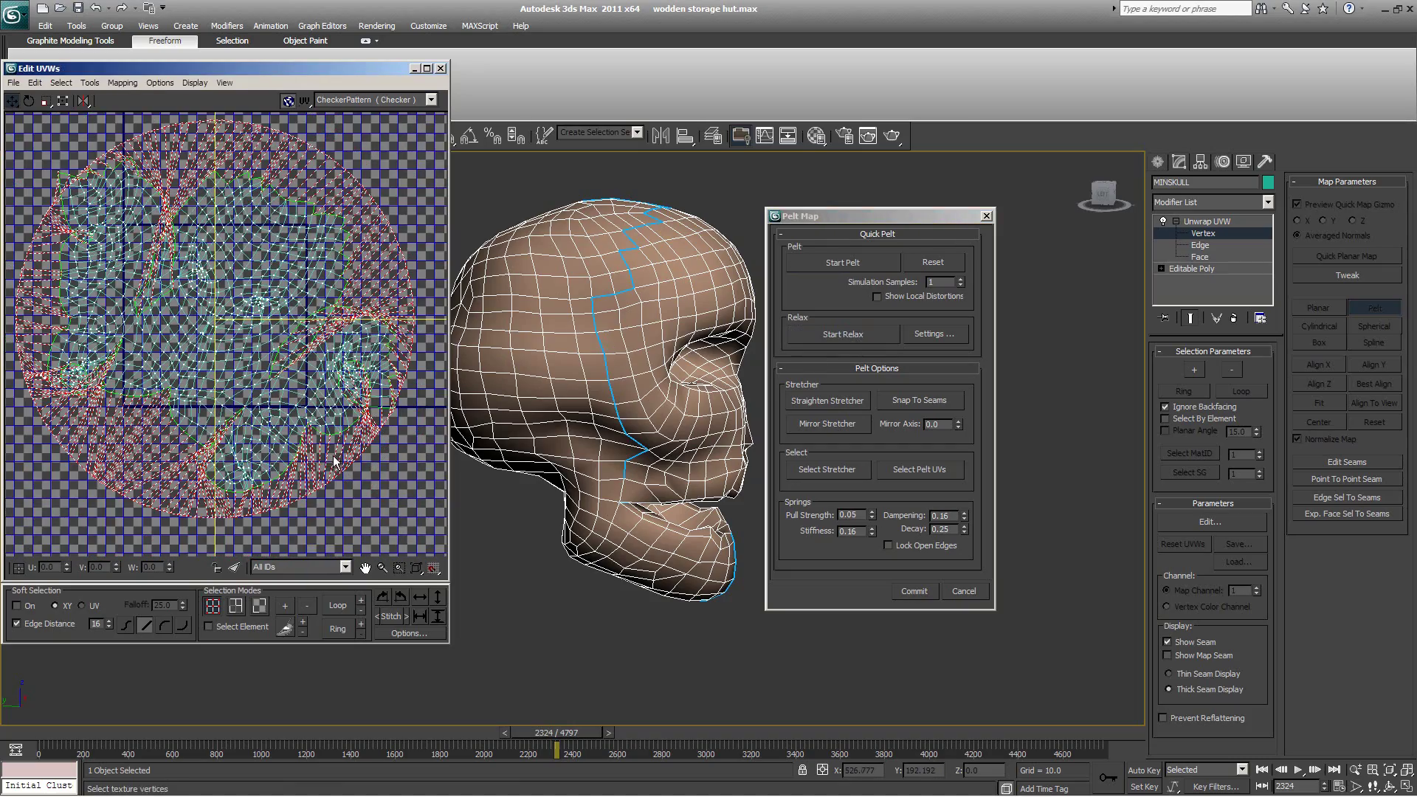
Step: Relax the stretched pelt UVs again, enlarge the UV editor window and stop the relaxation
click(845, 334)
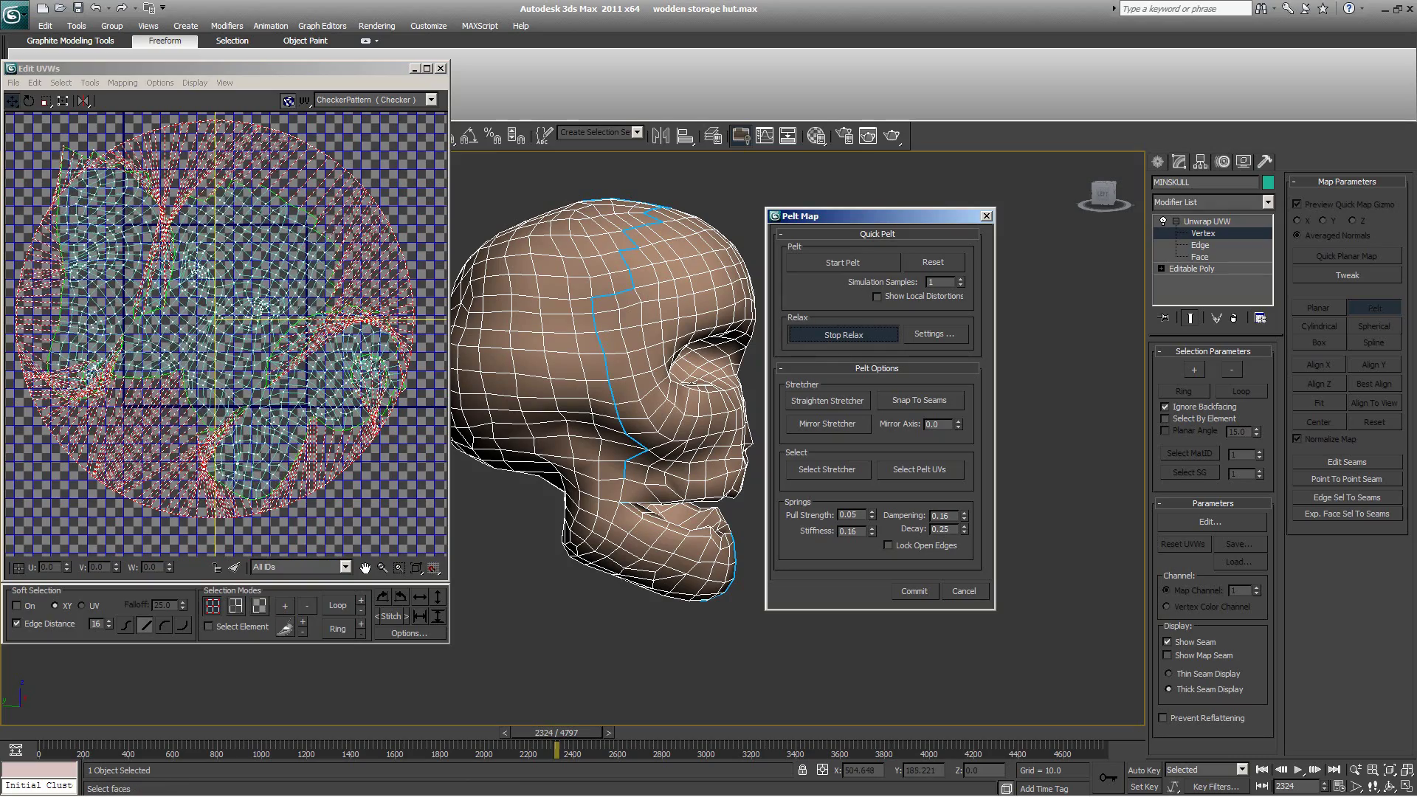
drag(449, 581, 720, 715)
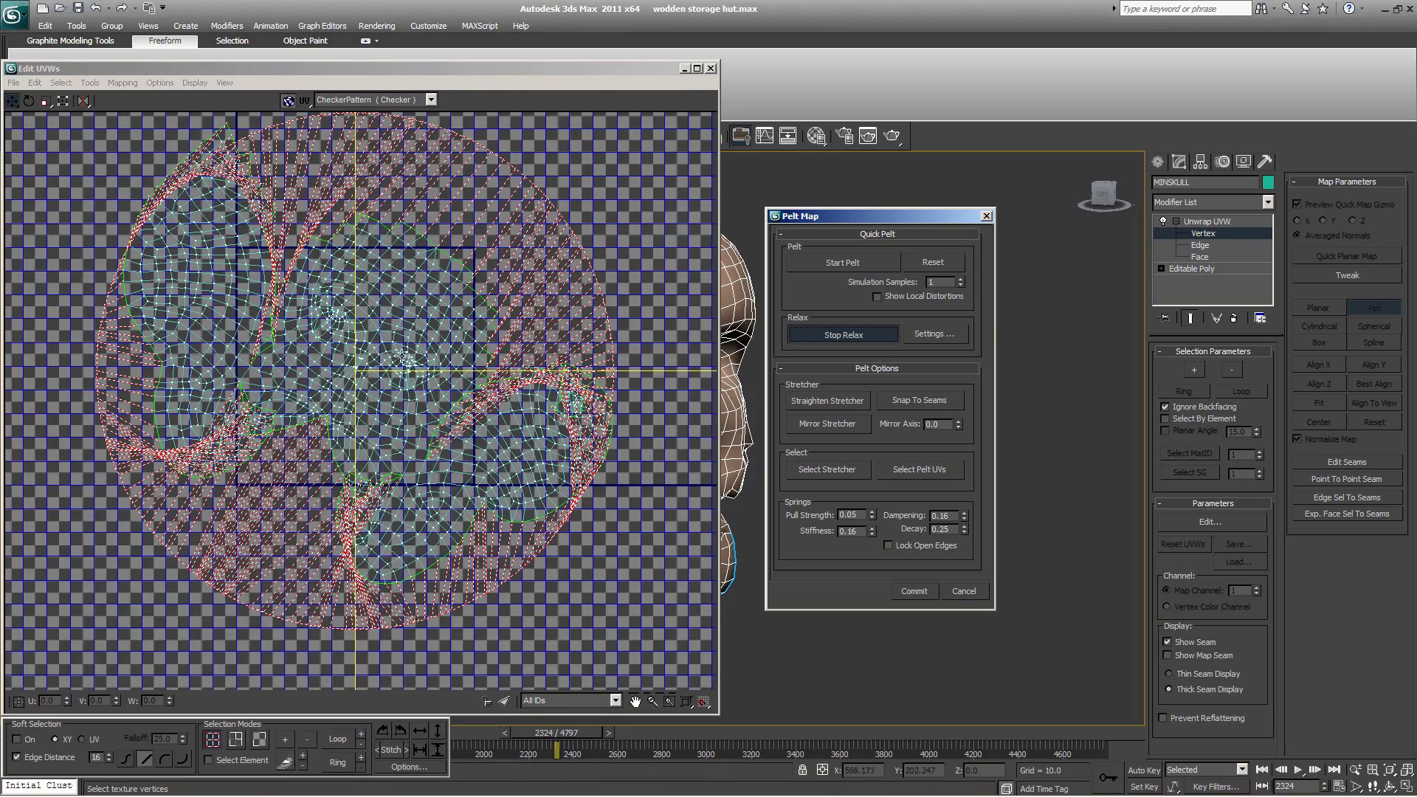
click(356, 336)
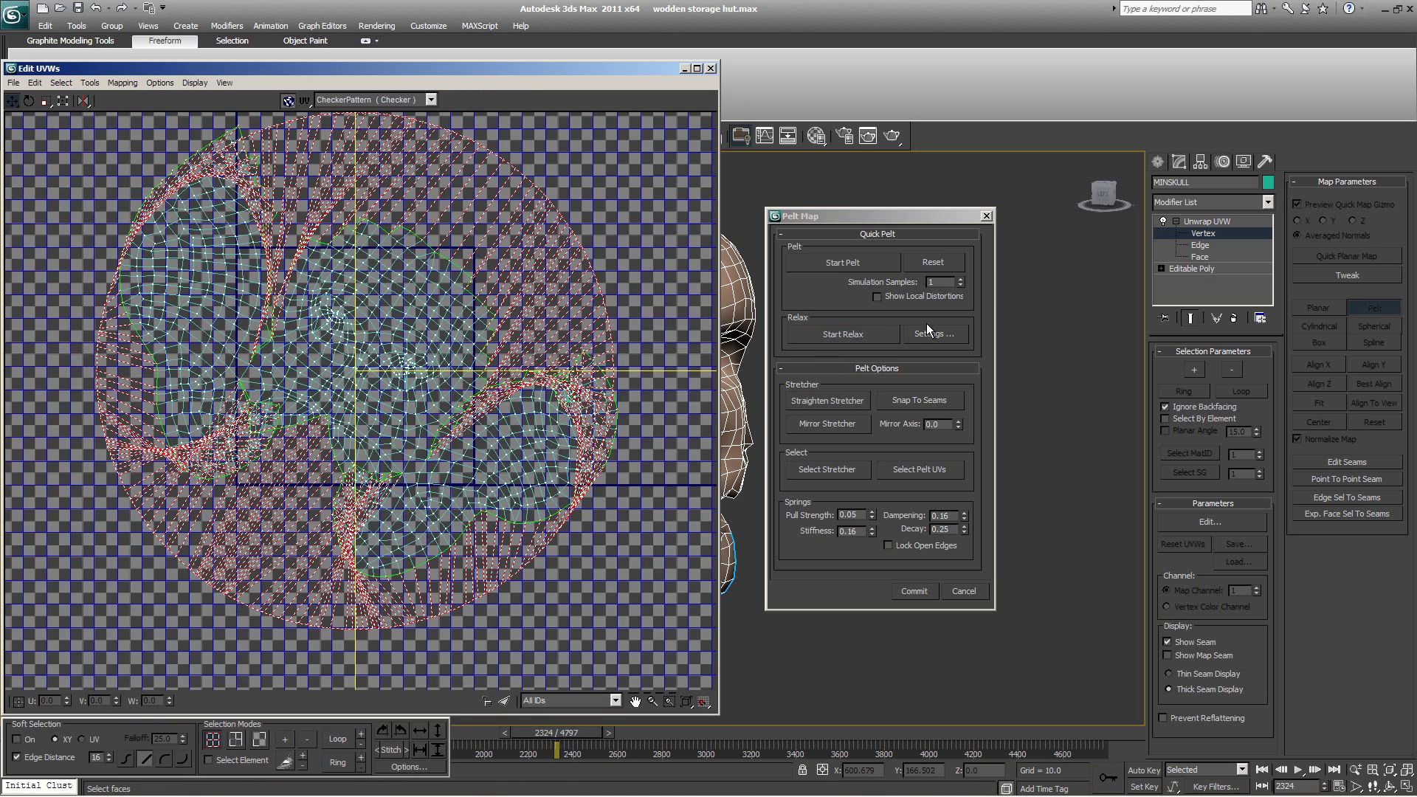
Step: Set the relax method to Relax By Edge Angles, run the relaxation and close the Relax Tool
click(933, 333)
click(59, 121)
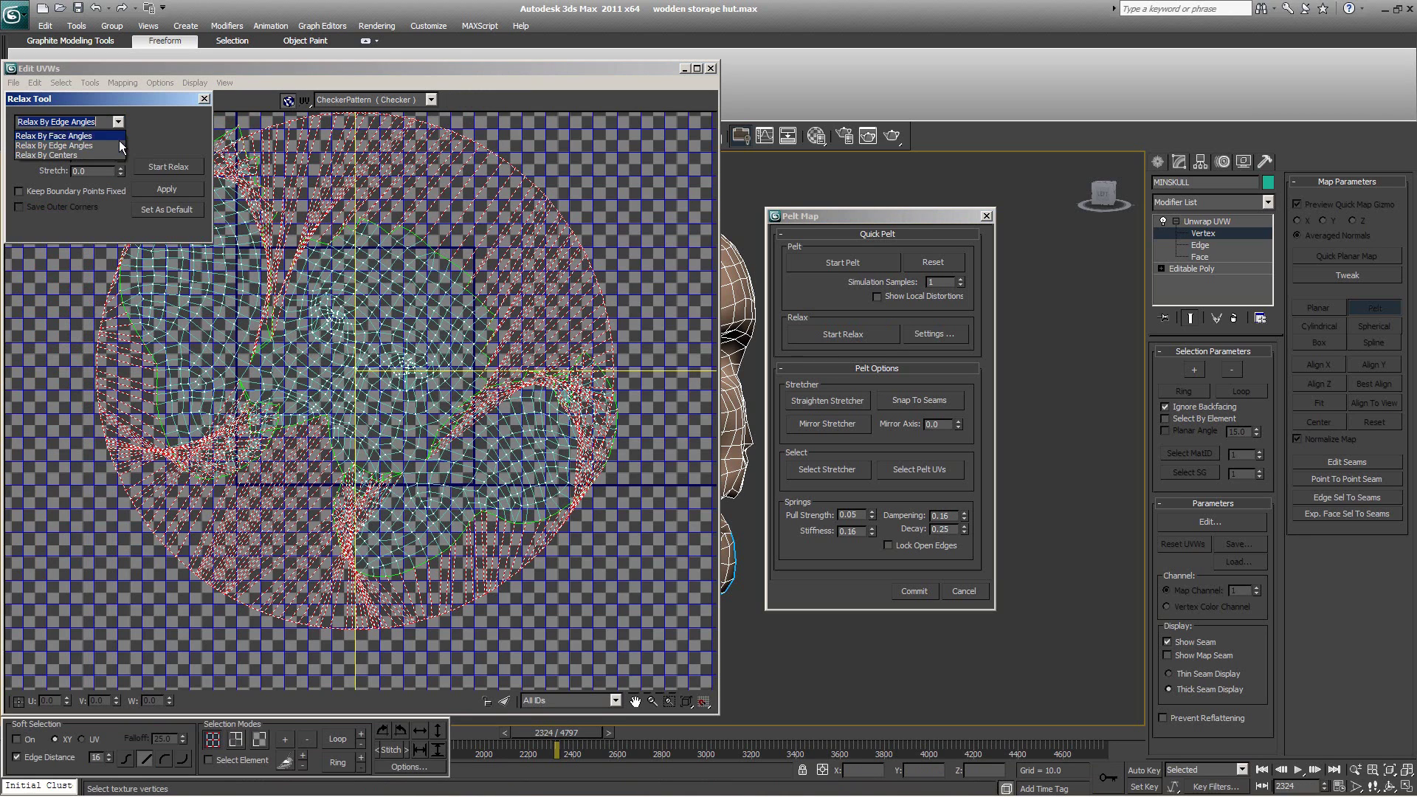
click(89, 136)
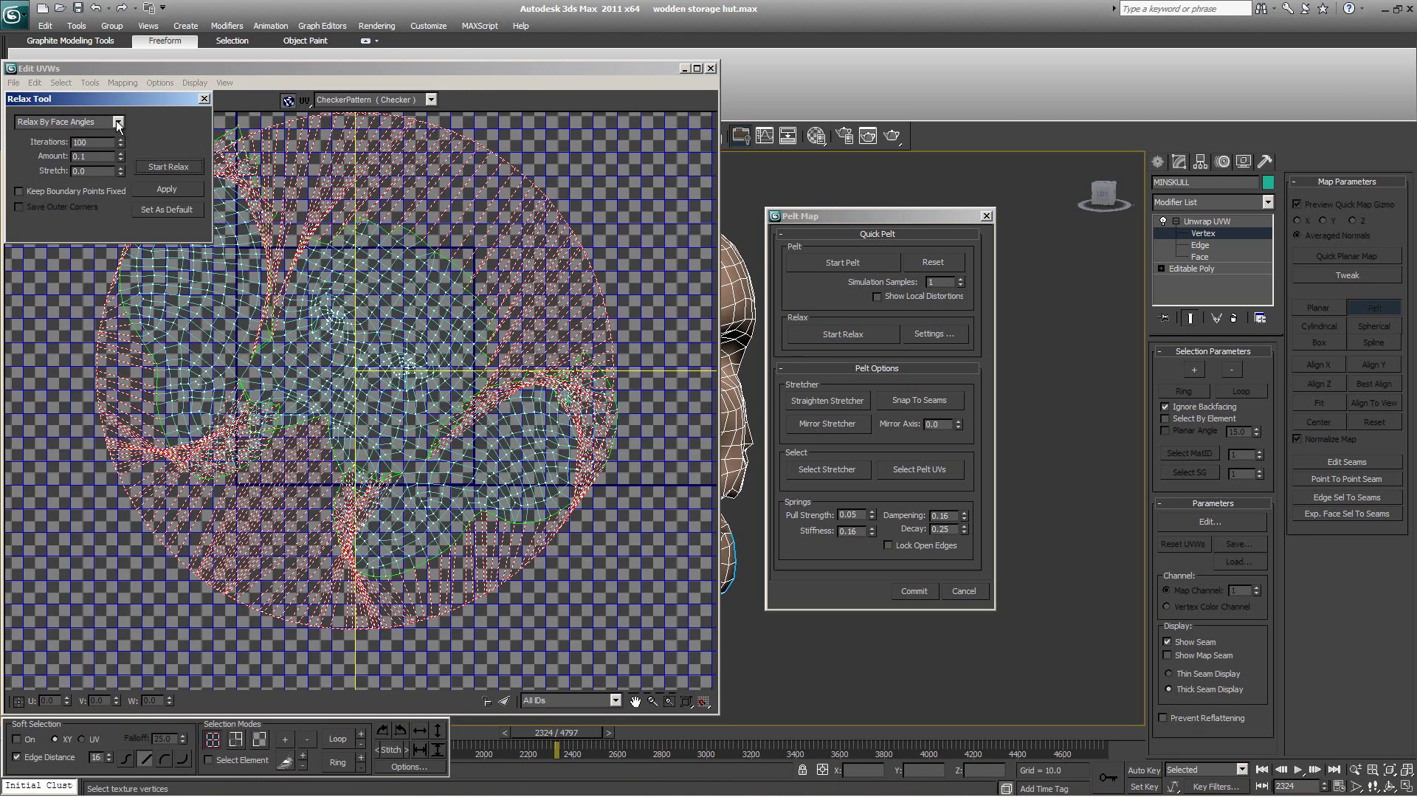
click(118, 122)
click(94, 145)
click(155, 168)
click(204, 99)
Step: Try pulling the pelt's lower-left stretcher points outward and rerunning the pelt simulation to open up the bunched UVs
scroll(244, 148, up, 3)
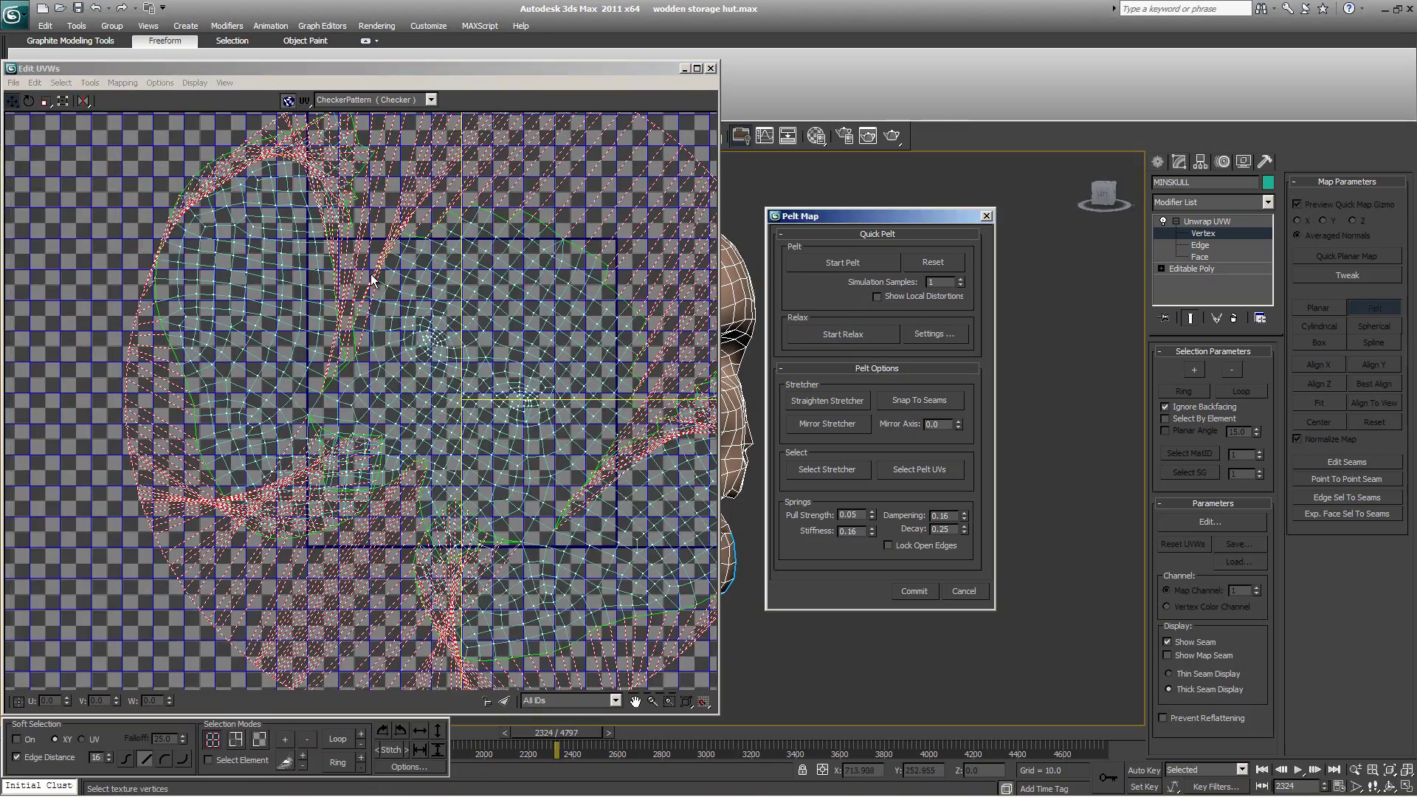
middle_drag(240, 144, 304, 238)
middle_drag(385, 521, 434, 329)
drag(276, 603, 203, 483)
drag(240, 537, 109, 613)
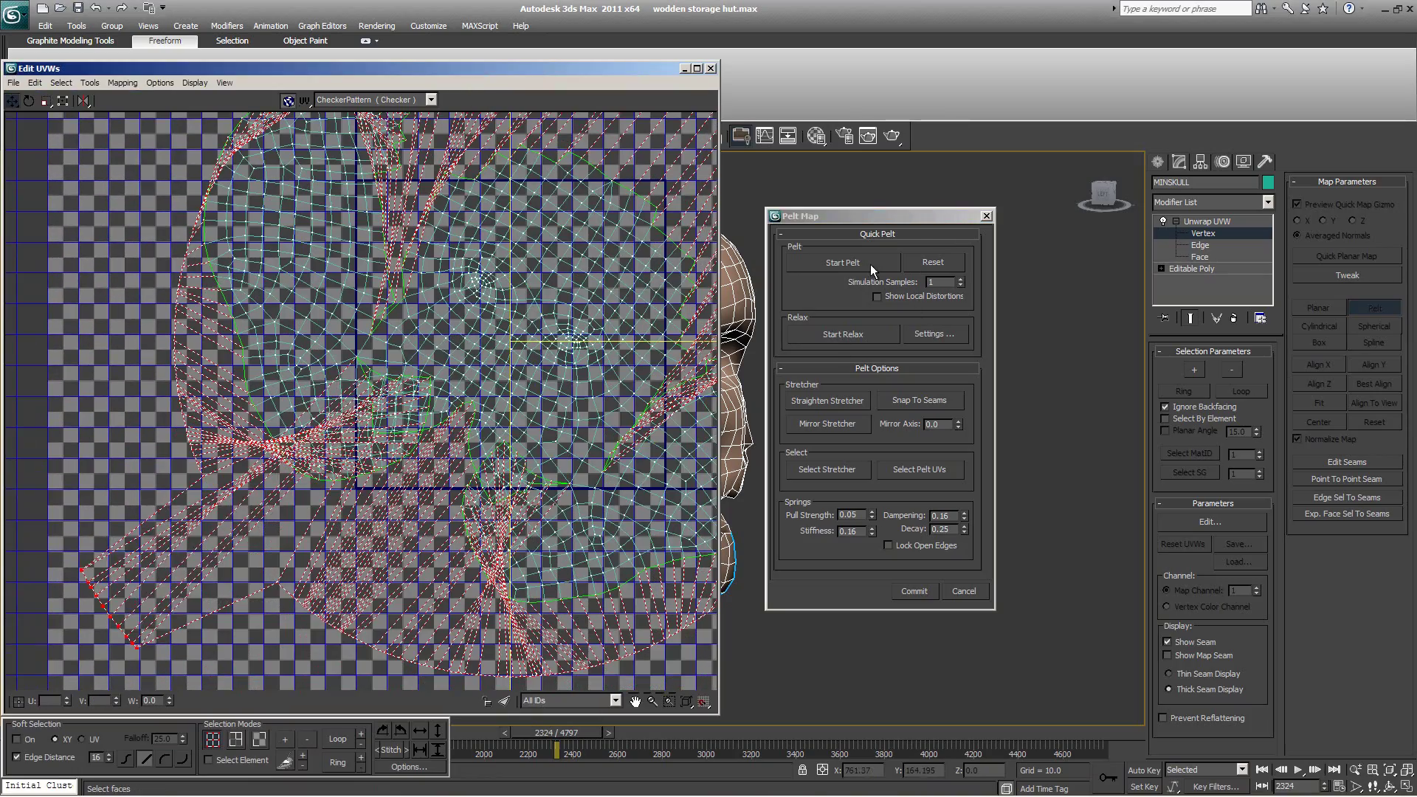
click(872, 268)
middle_drag(235, 448, 431, 446)
scroll(385, 478, up, 3)
drag(330, 459, 261, 495)
middle_drag(344, 493, 298, 560)
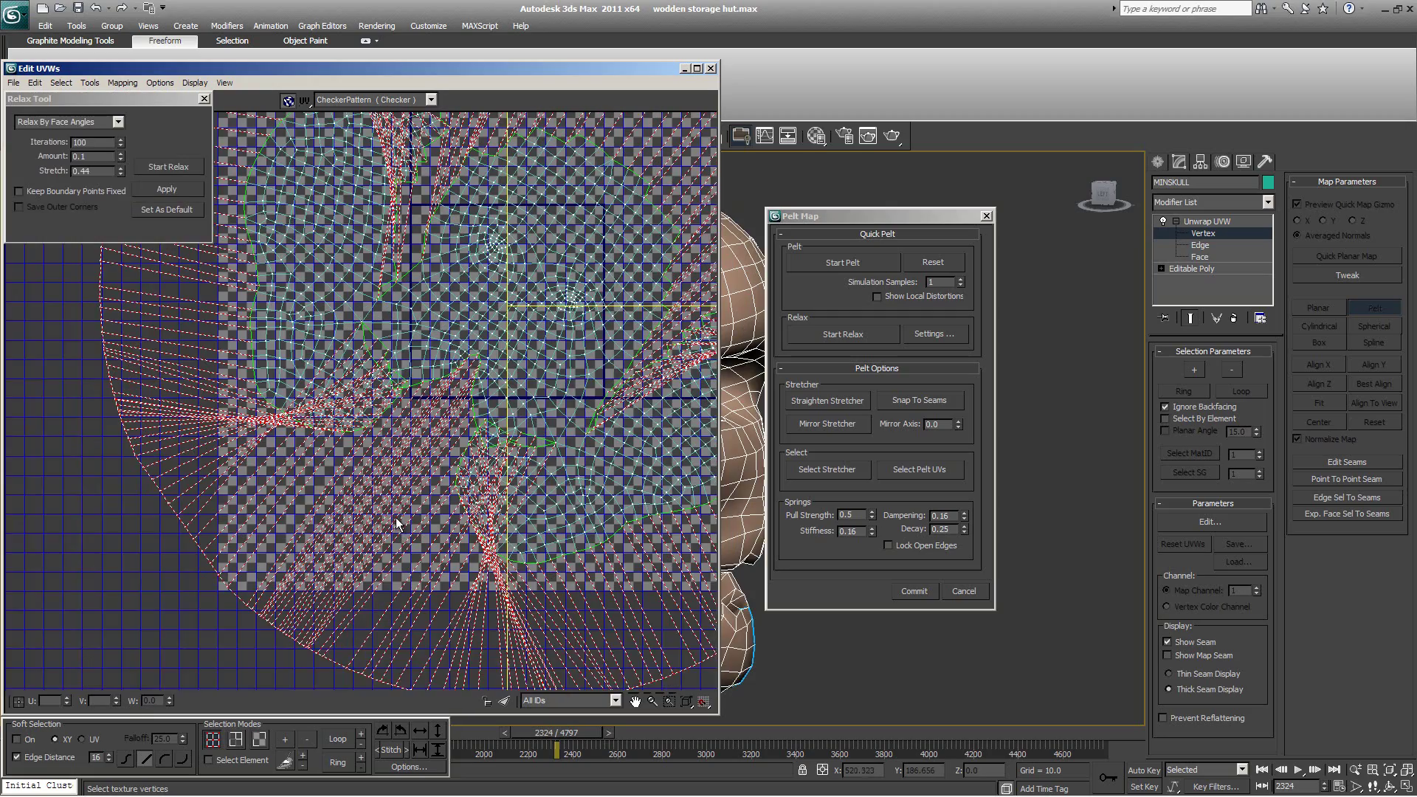
Step: Select the bunched pelt vertices in the two pinched areas of the lower-left part of the UV layout
middle_drag(395, 517, 339, 547)
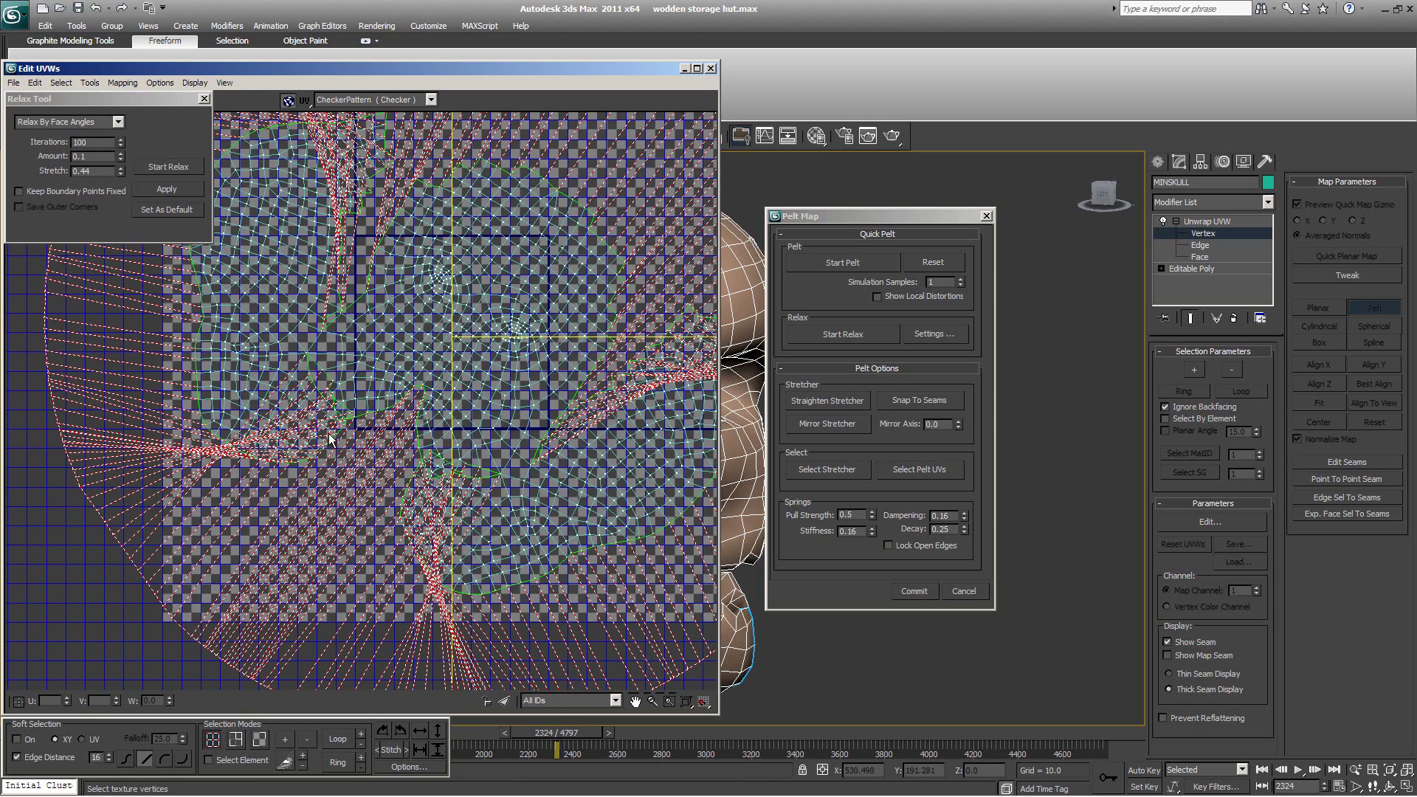
drag(241, 354, 242, 348)
ctrl+drag(430, 498, 496, 598)
Step: Try running the pelt simulation on the selected bunched vertices
click(861, 260)
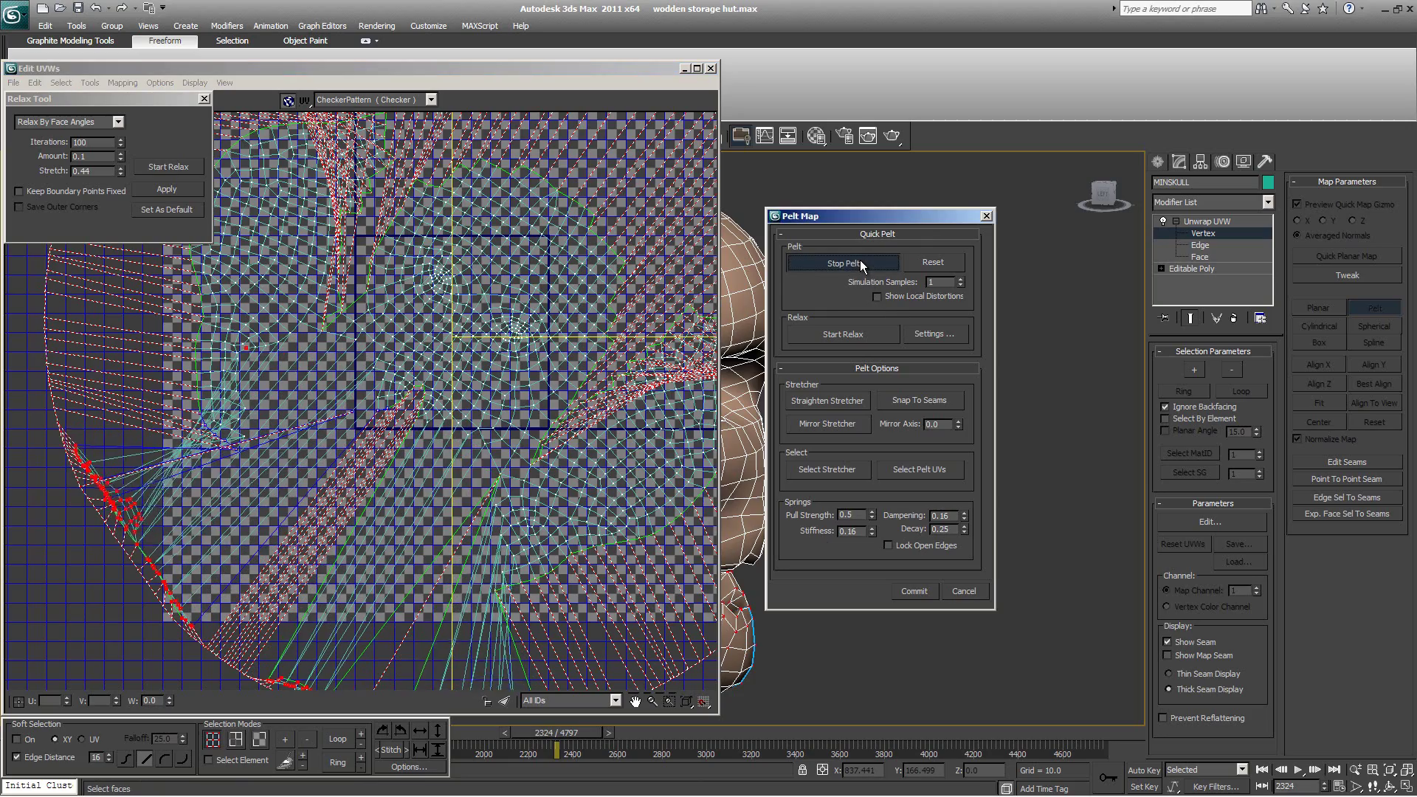
click(861, 260)
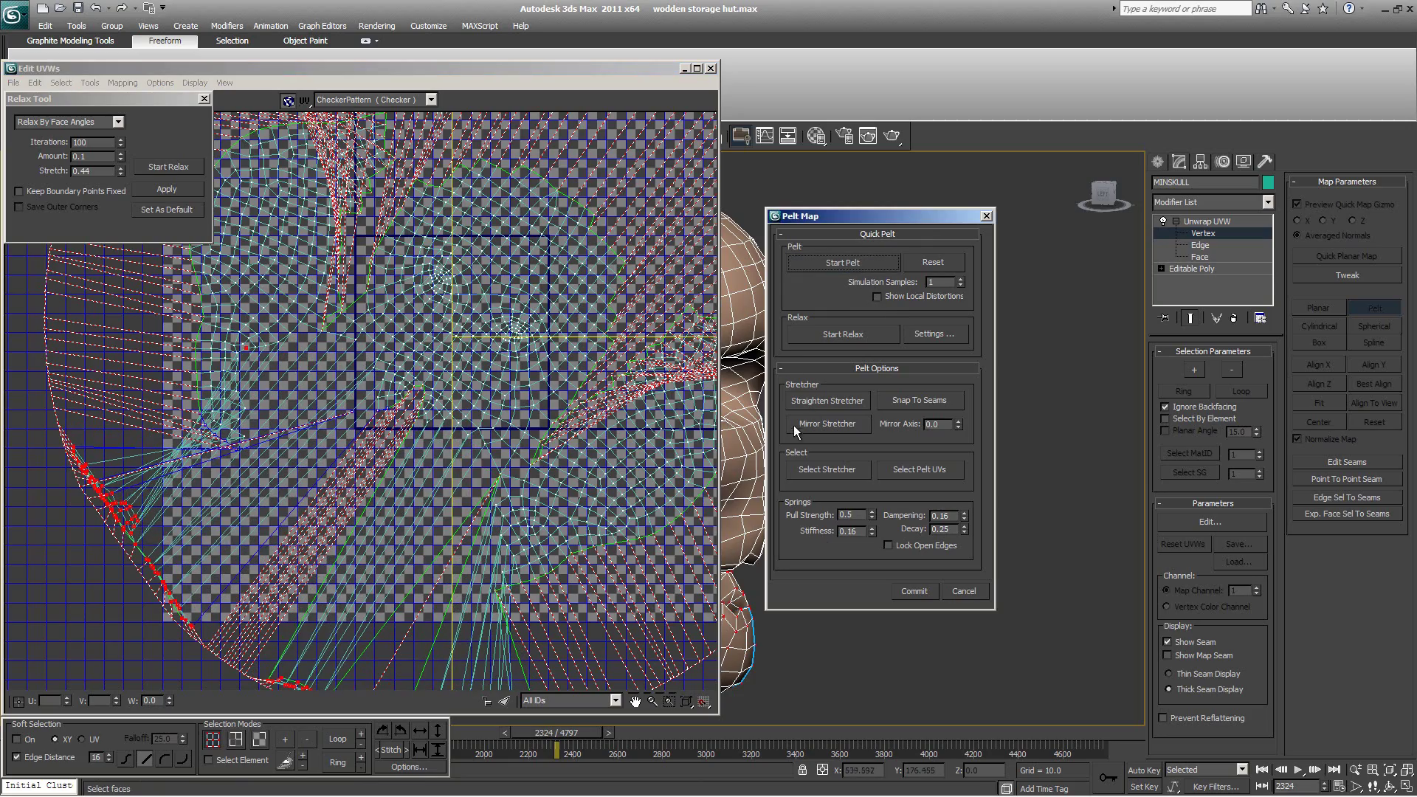
Step: Relax the selected pelt vertices in two passes and commit the pelt mapping
click(830, 329)
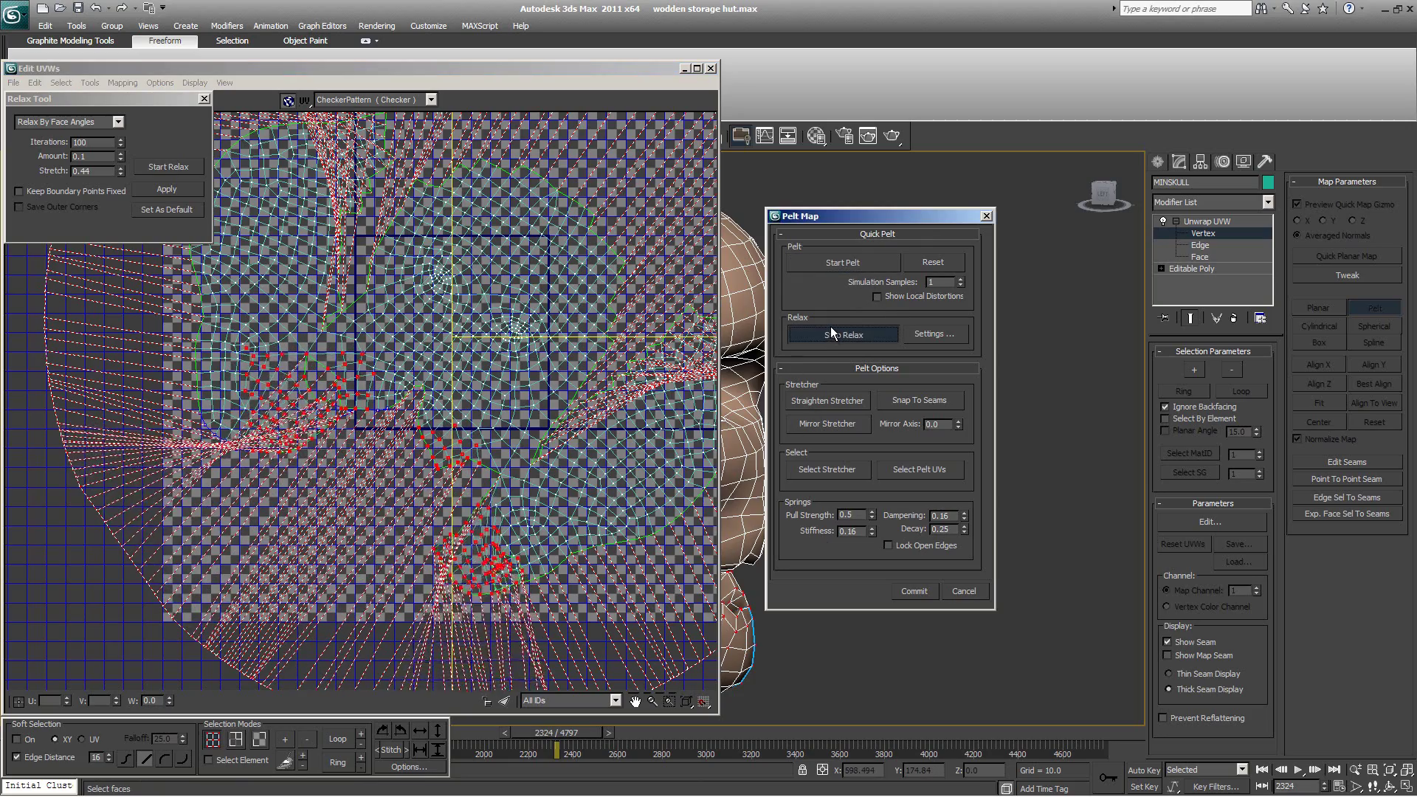
click(830, 326)
middle_drag(525, 539, 515, 523)
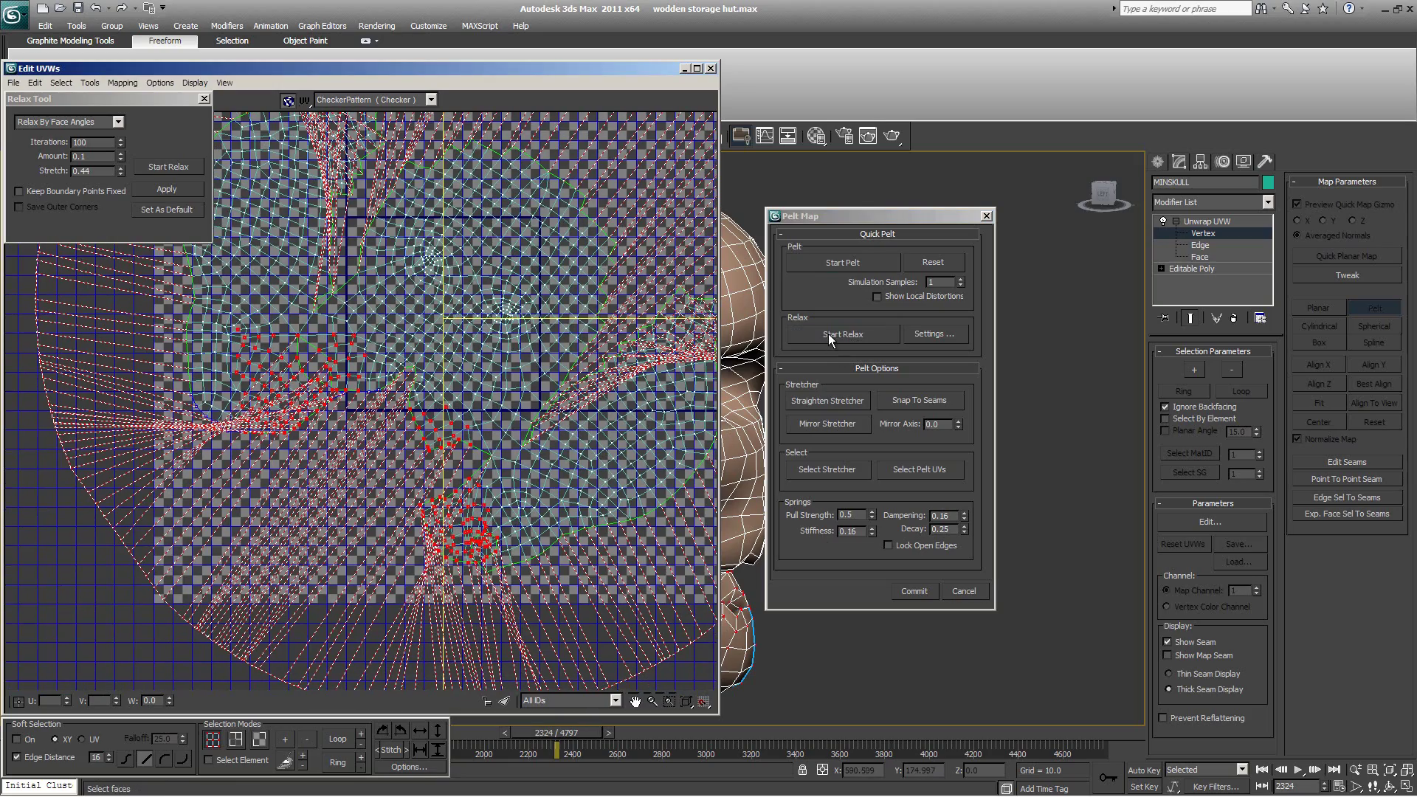
click(828, 334)
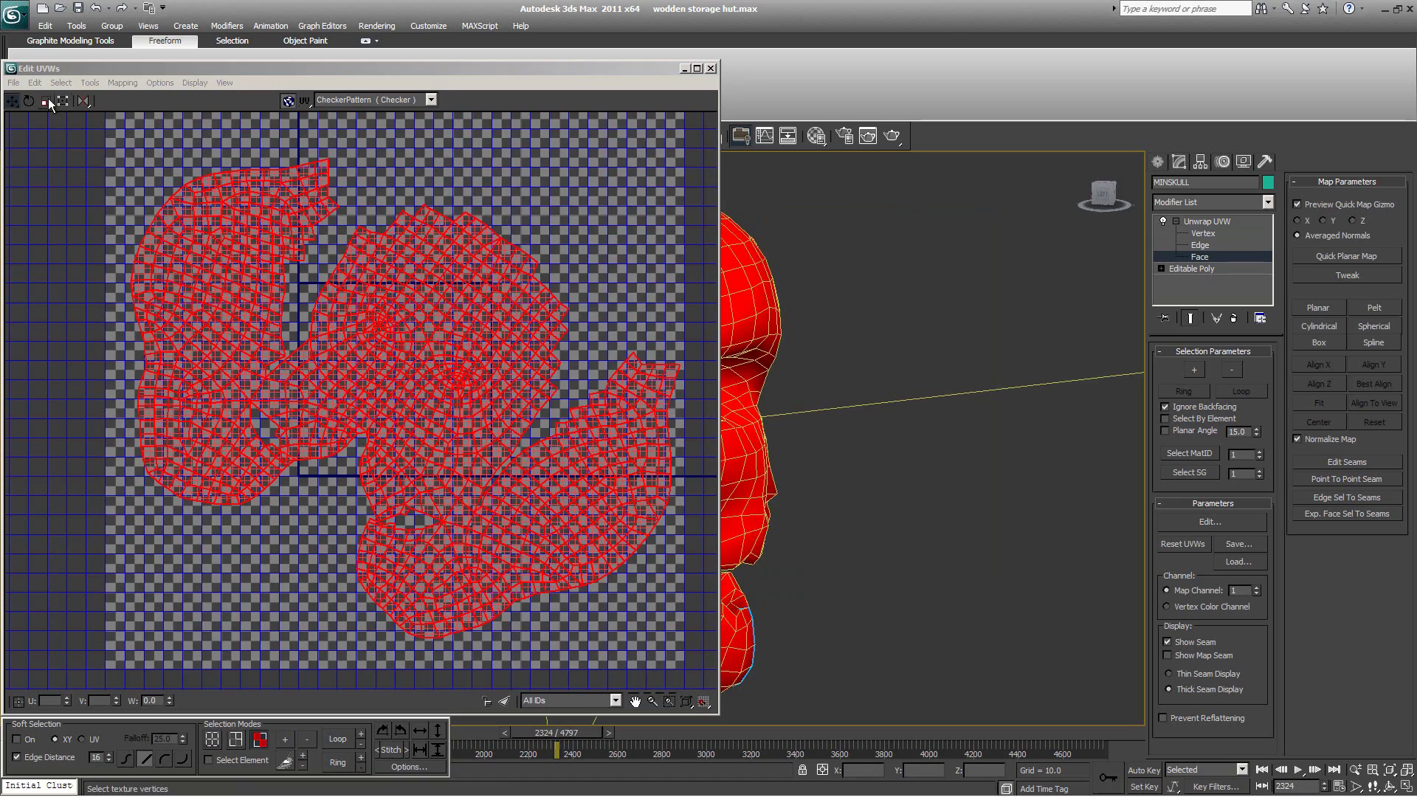
Step: Scale the skull's whole UV shell down, then move and rotate it to fit the black texture square
click(45, 100)
drag(480, 347, 491, 453)
key(w)
drag(411, 387, 409, 365)
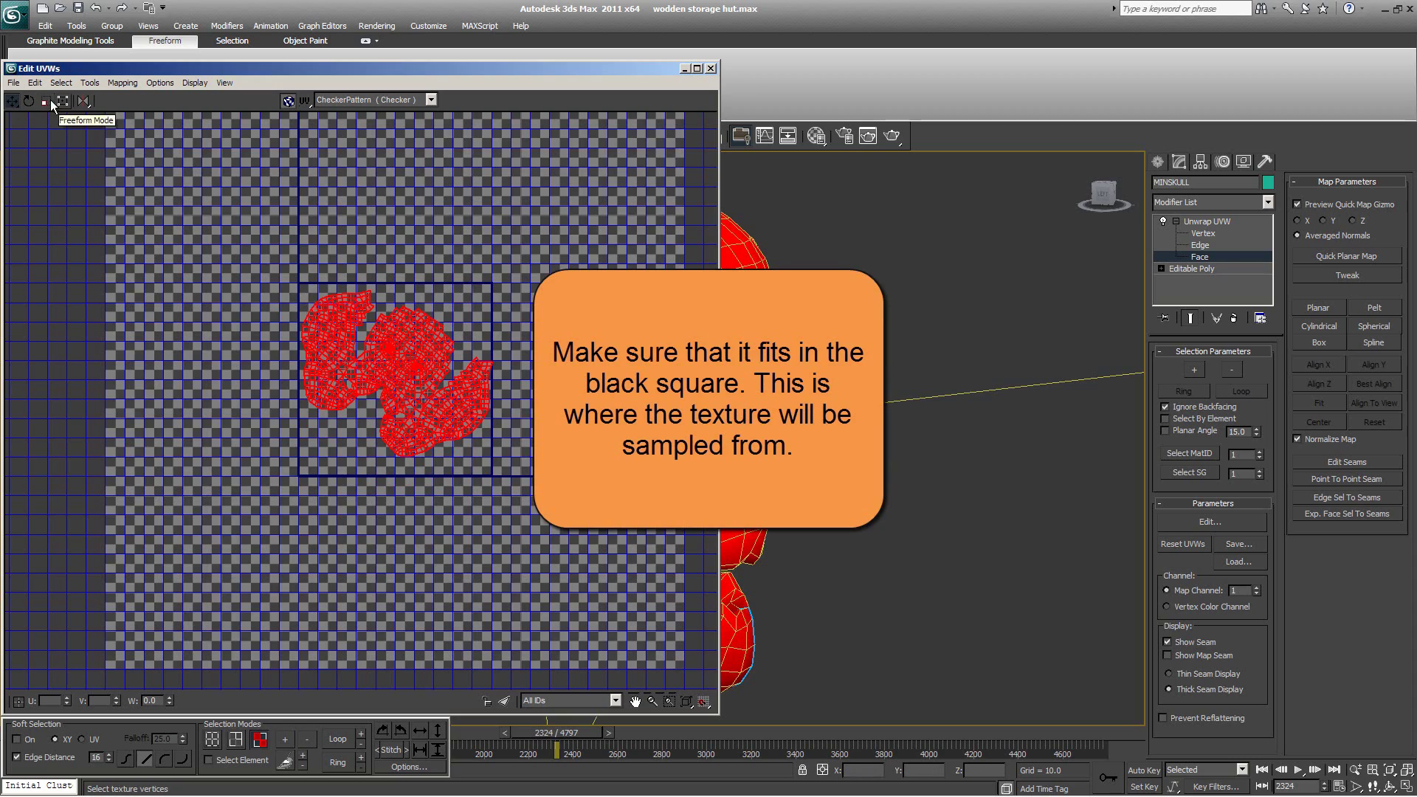
click(50, 100)
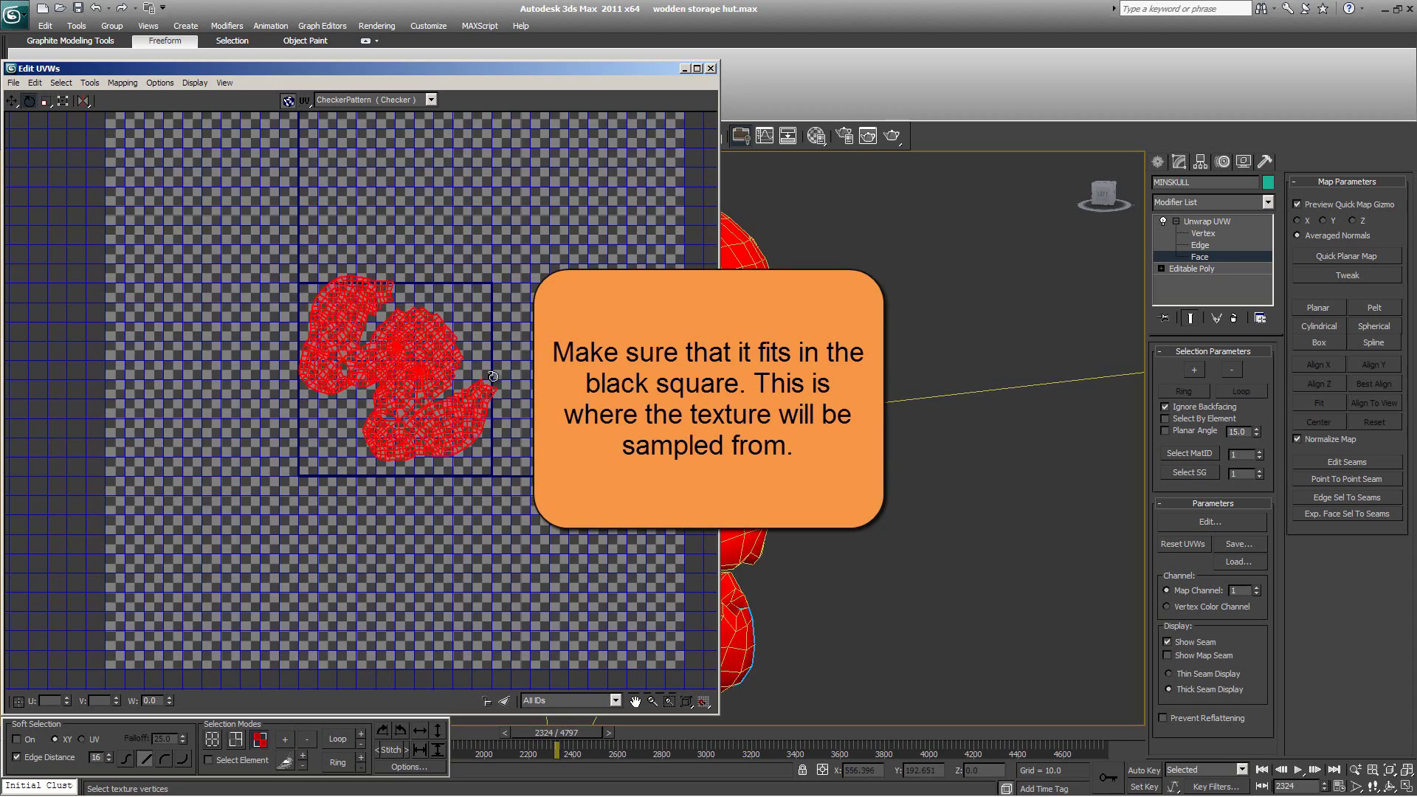
Step: Move the UV vertices protruding from the black texture square inside its border and close the UV editor
scroll(511, 457, up, 4)
key(1)
scroll(511, 457, up, 3)
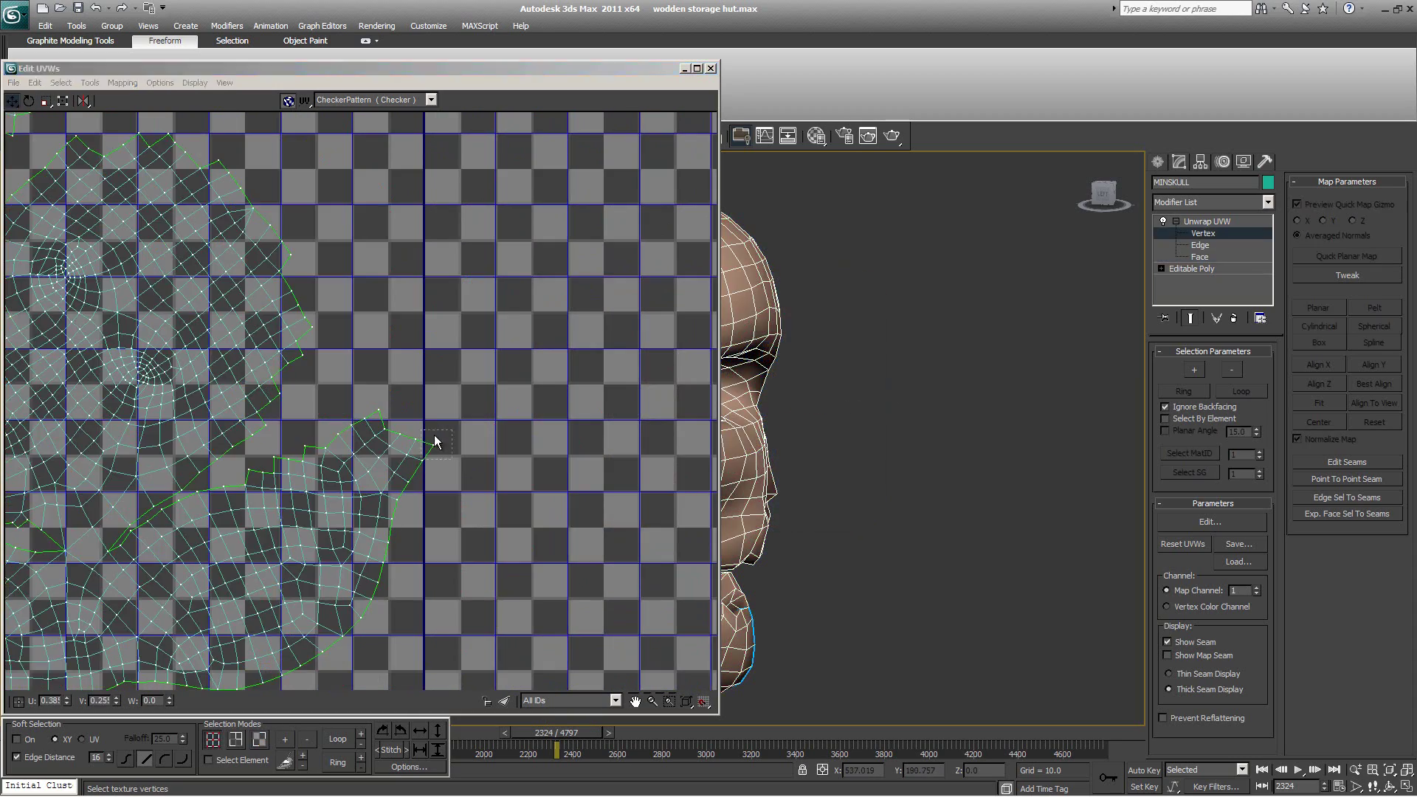
scroll(385, 374, down, 3)
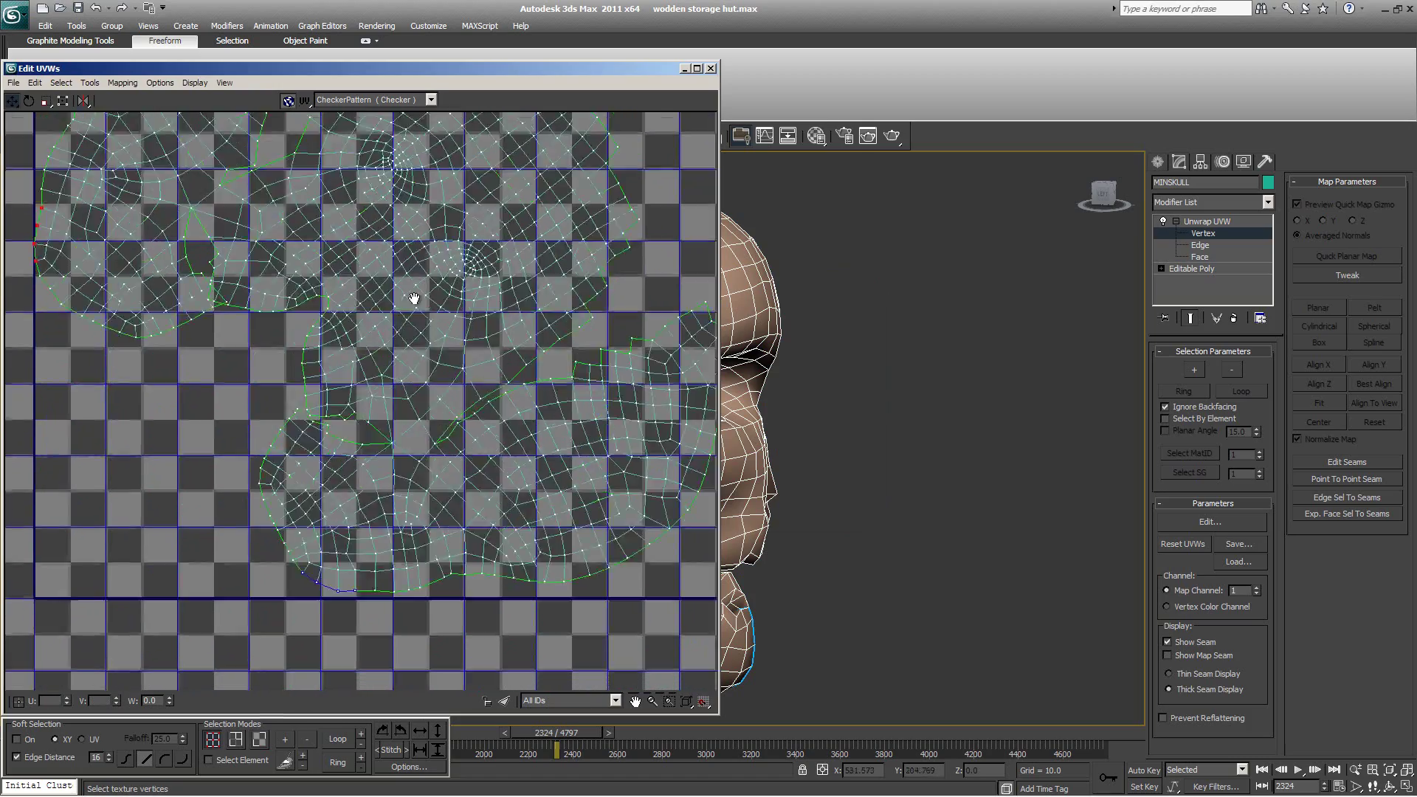
click(710, 68)
Step: Leave the unwrap sub-object level and collapse the low-poly skull's whole modifier stack
alt+middle_drag(908, 472, 650, 443)
click(1185, 221)
right_click(1216, 227)
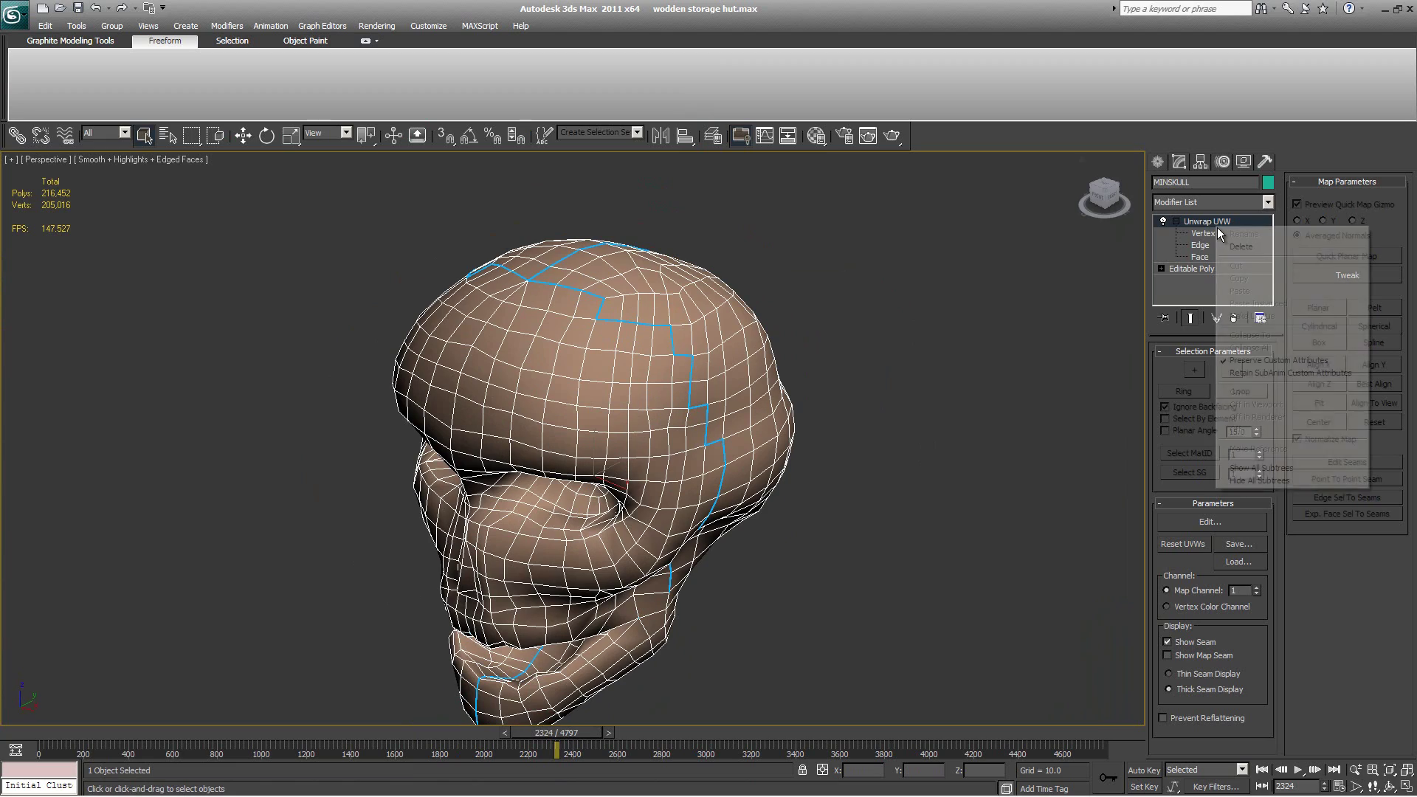
right_click(1204, 222)
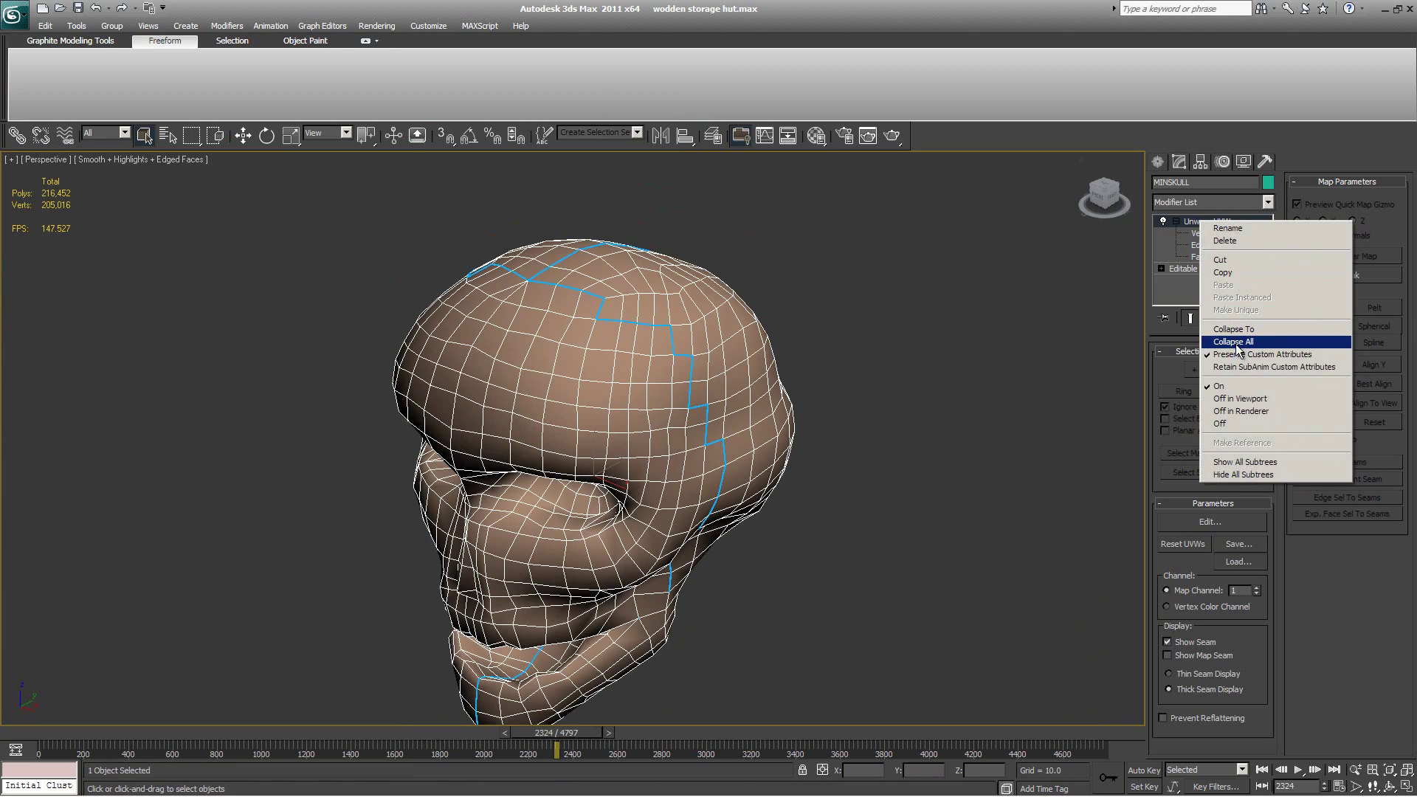
click(1234, 342)
Step: Unhide all objects so the high-poly skull is shown beside the low-poly one
alt+middle_drag(709, 517, 788, 447)
scroll(794, 446, down, 6)
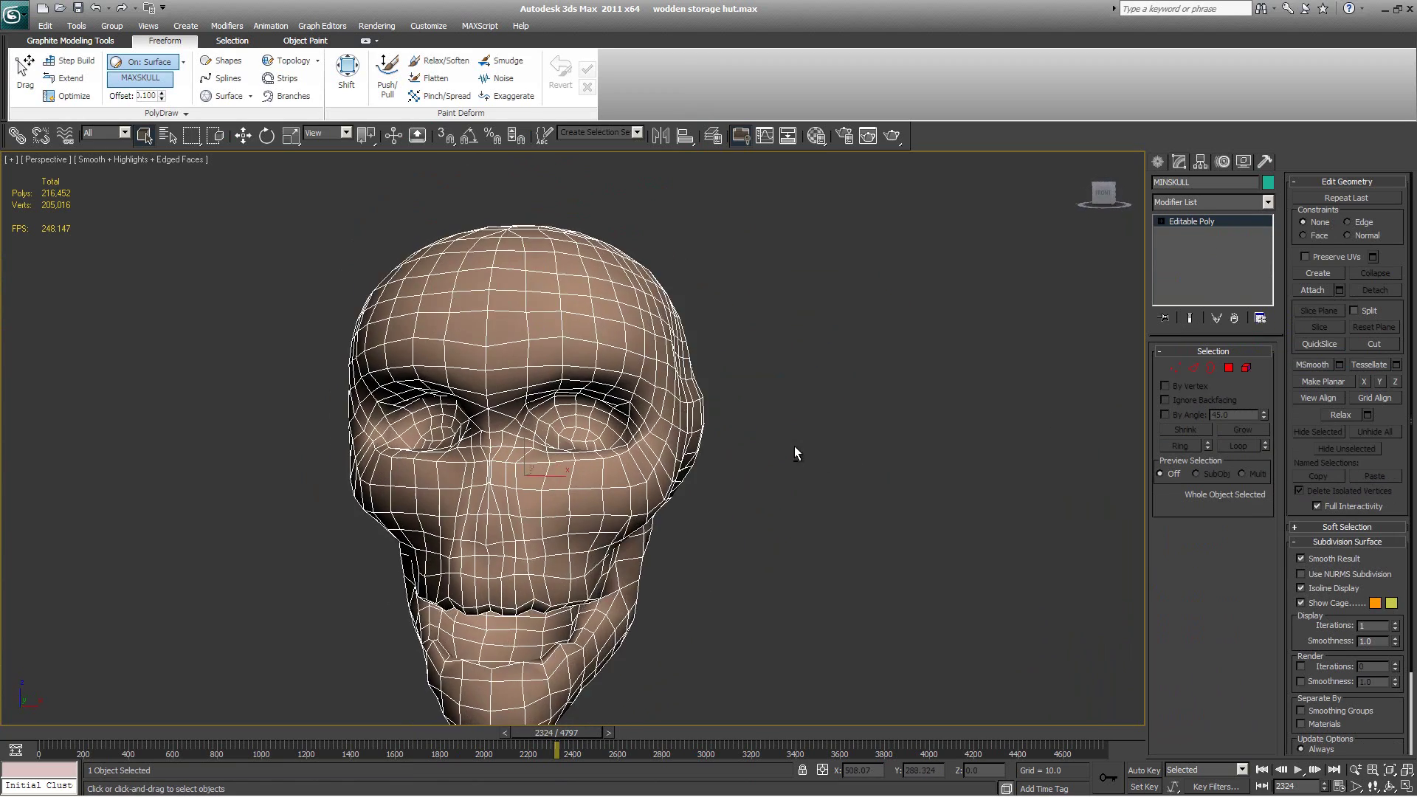
key(z)
right_click(772, 374)
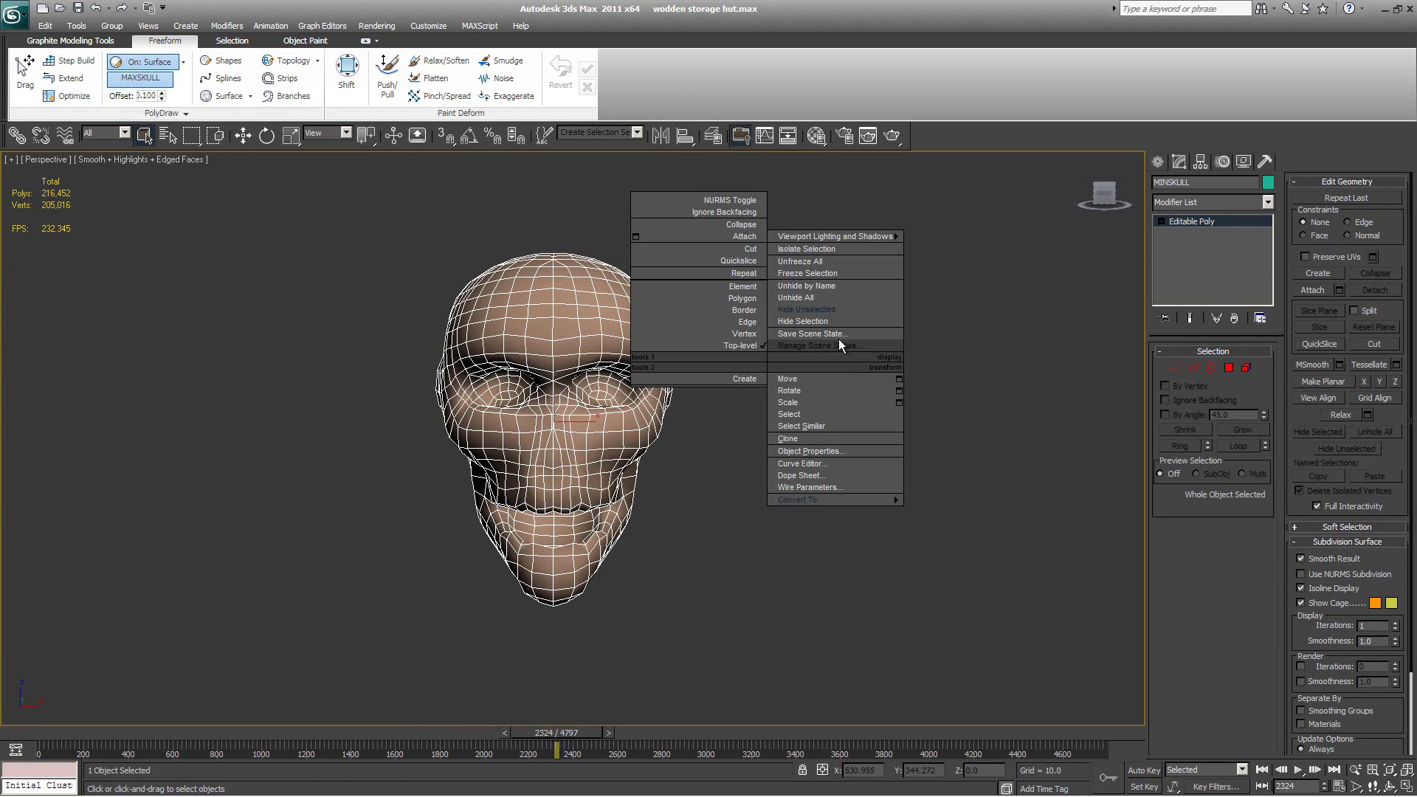
click(812, 297)
Step: Center the pivot of the high-poly skull MAXSKULL to the object
click(490, 352)
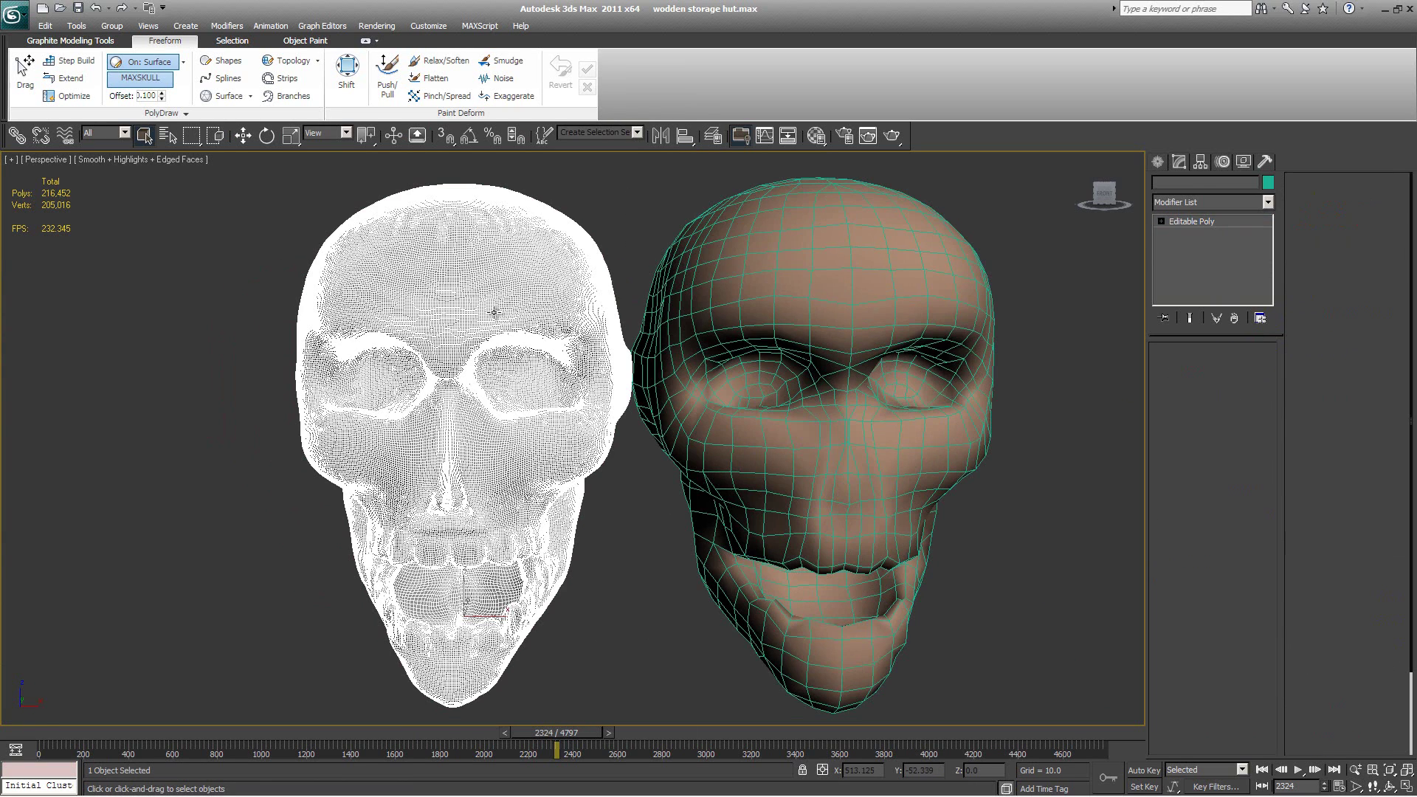
click(1200, 161)
click(1211, 255)
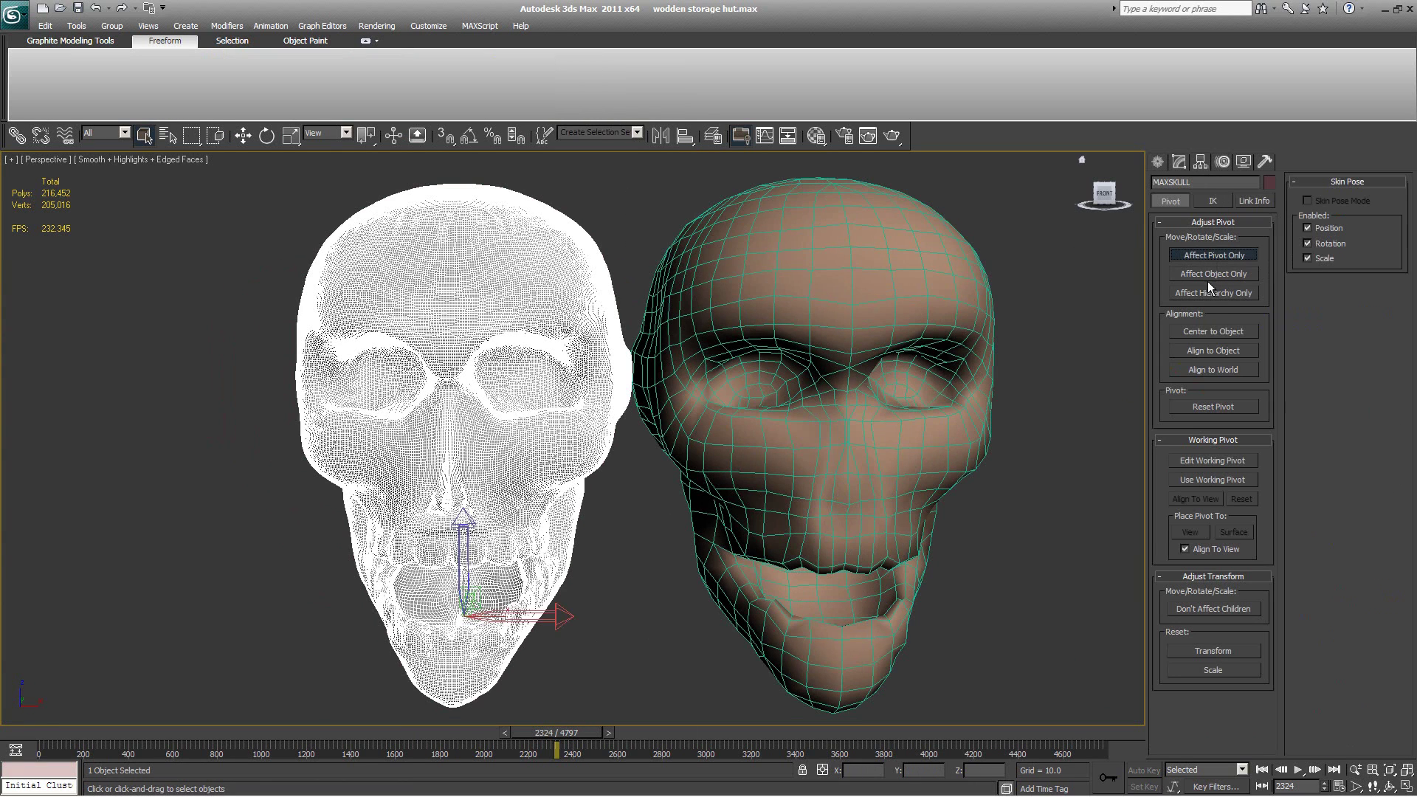
click(1214, 331)
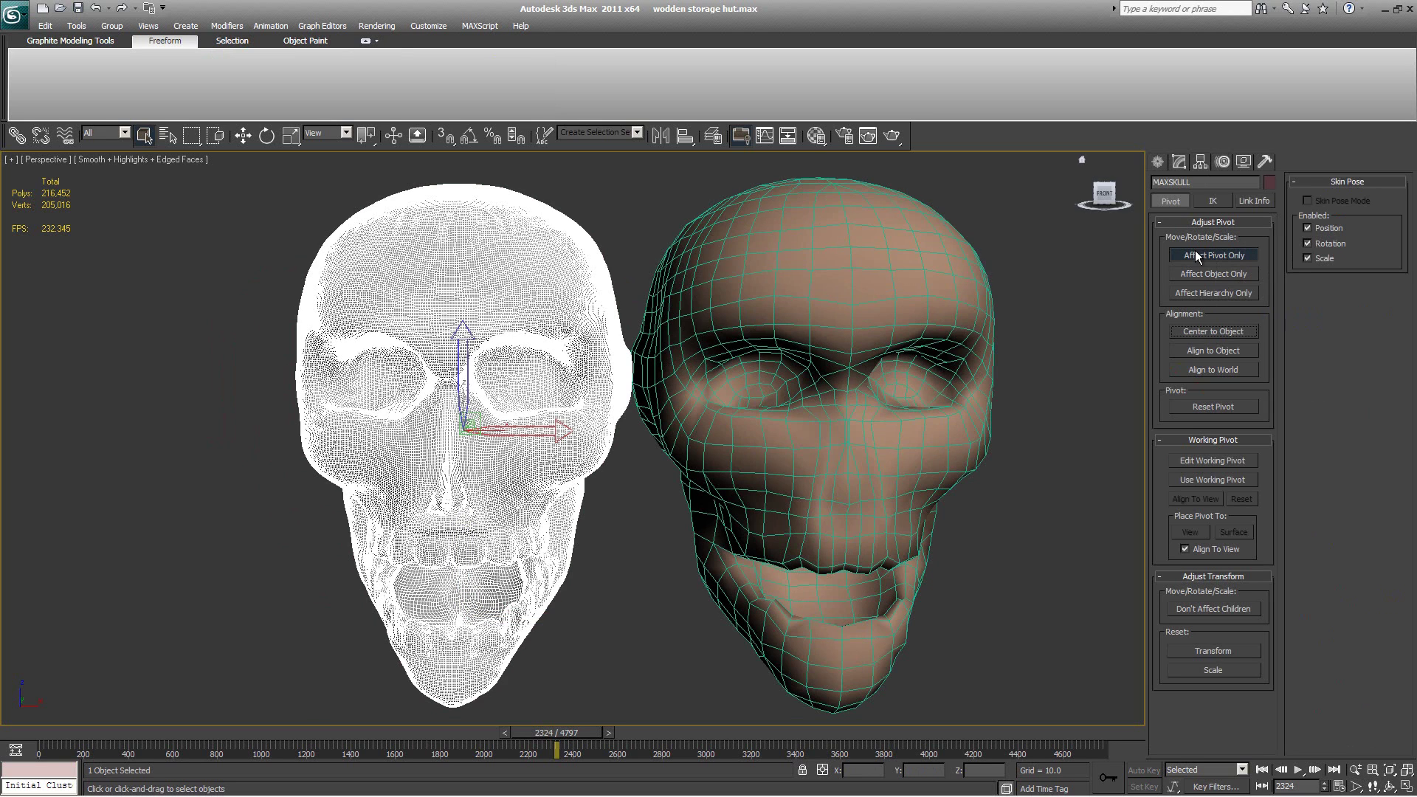
Step: Select the low-poly skull MINSKULL and check its pivot placement
click(910, 281)
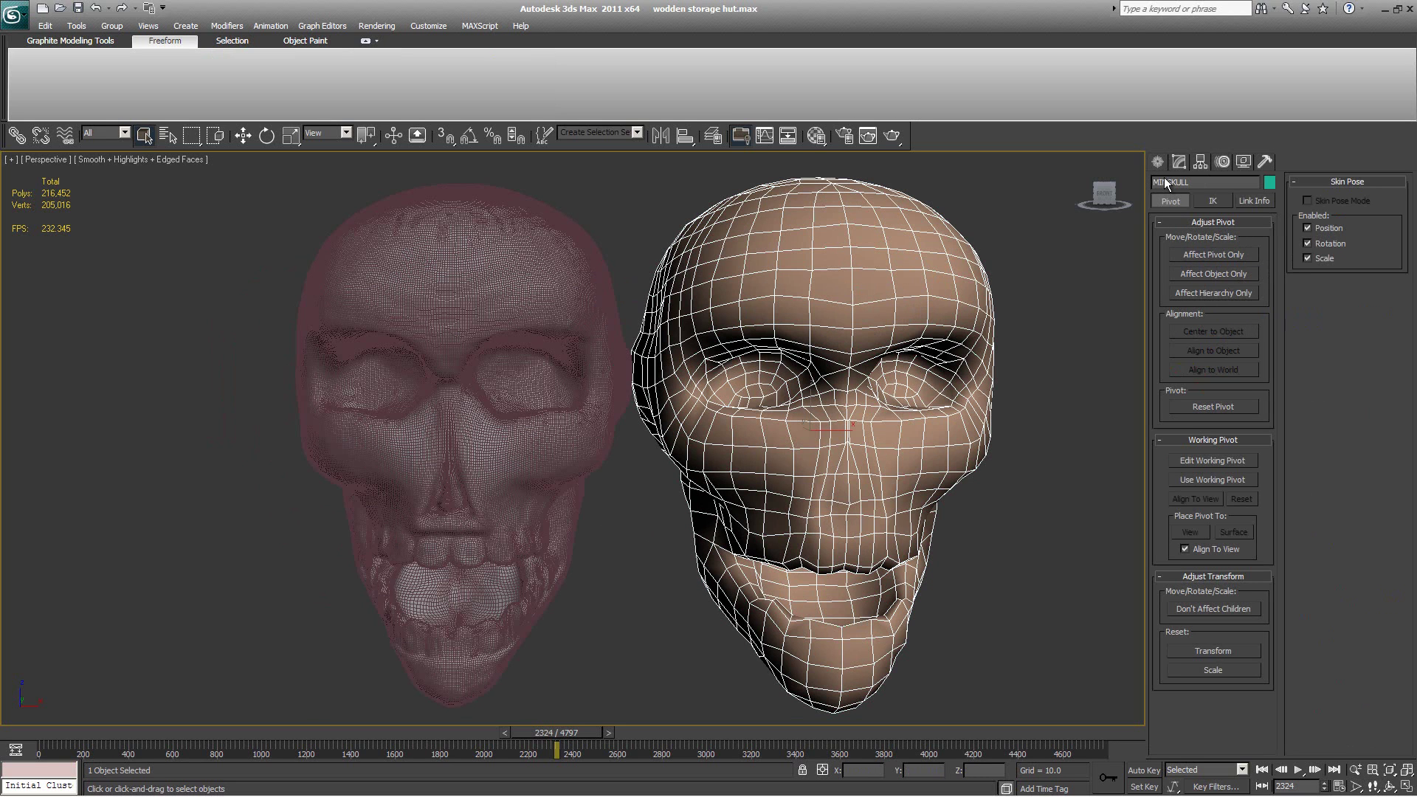
click(1190, 258)
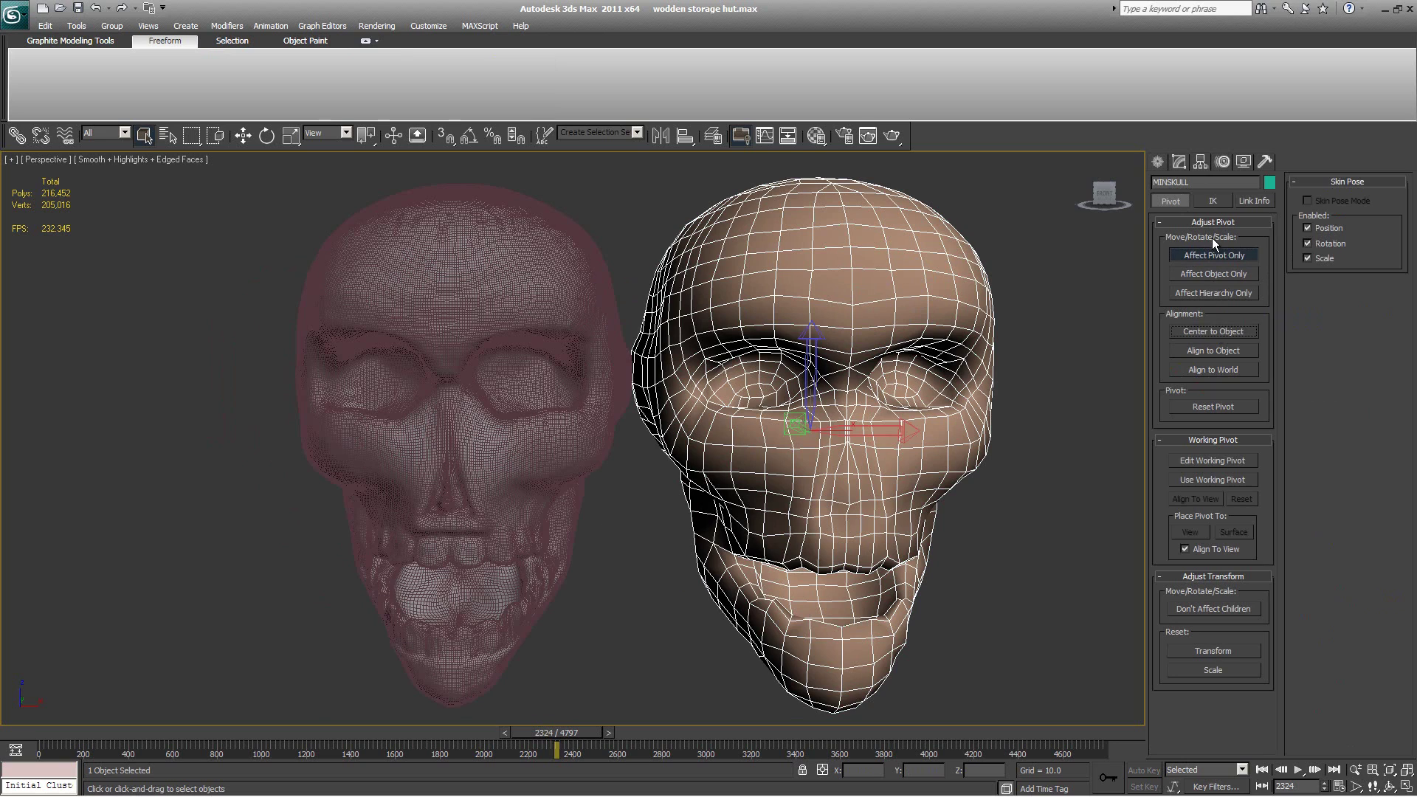
click(1213, 258)
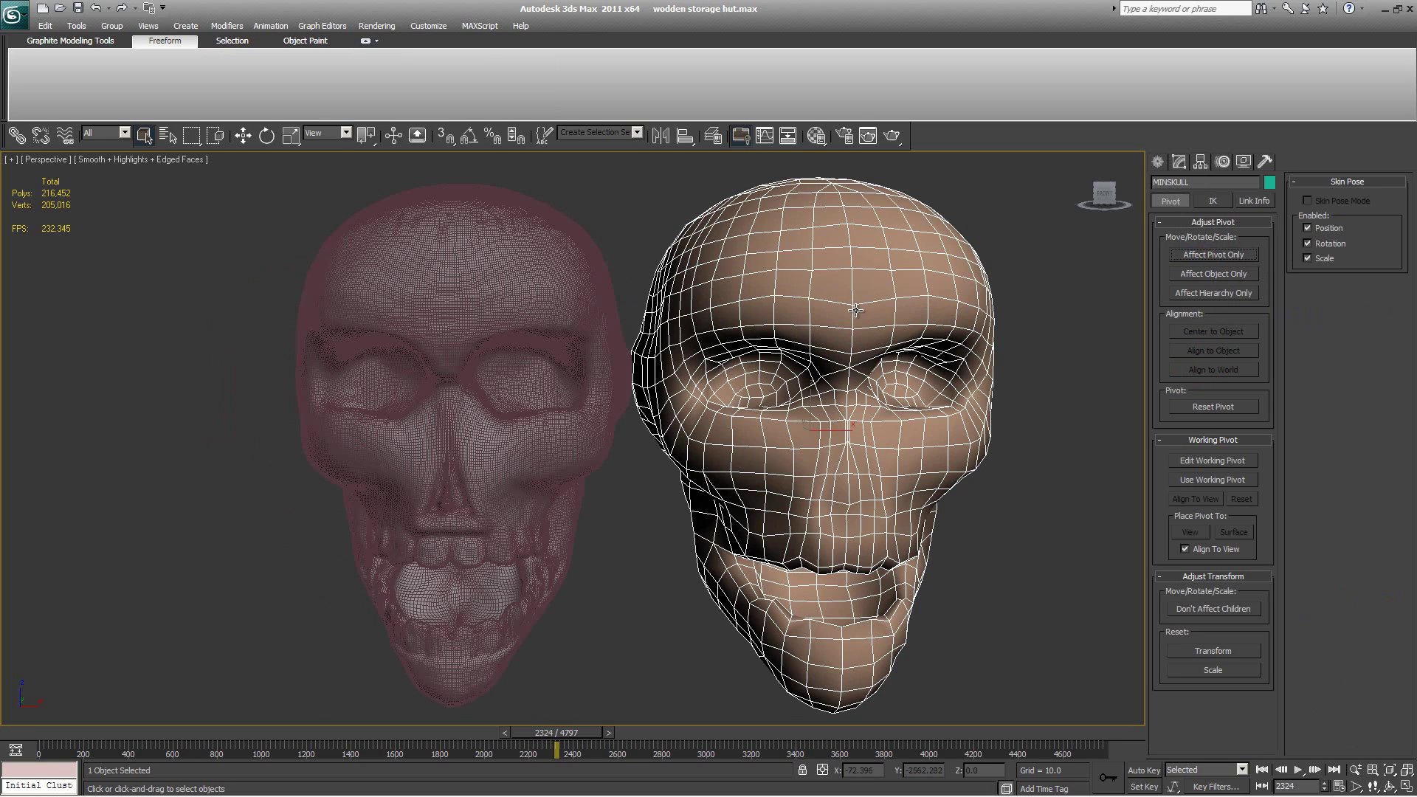
Step: Align MINSKULL to MAXSKULL in X, Y and Z position, using the target's pivot point
click(684, 137)
click(471, 309)
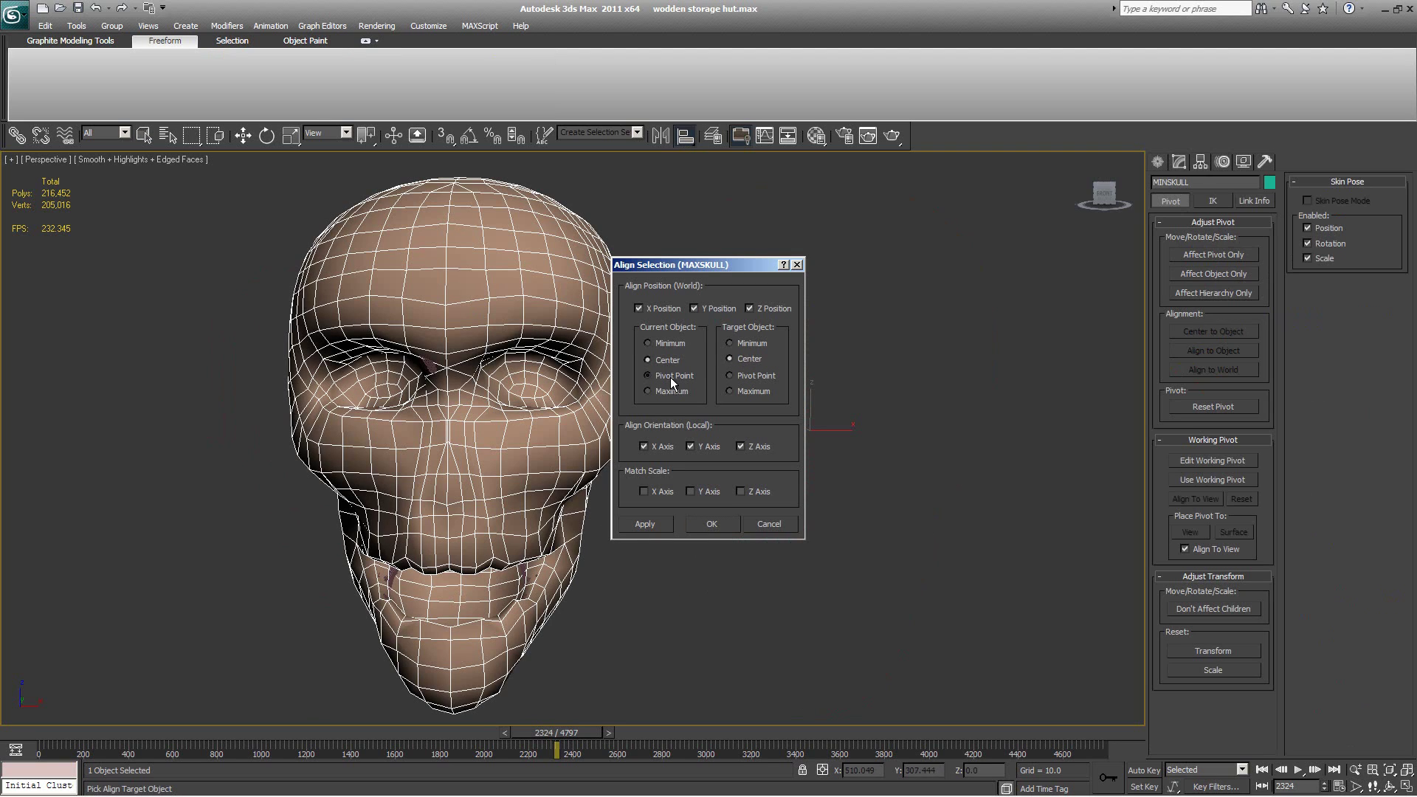
click(741, 378)
click(711, 524)
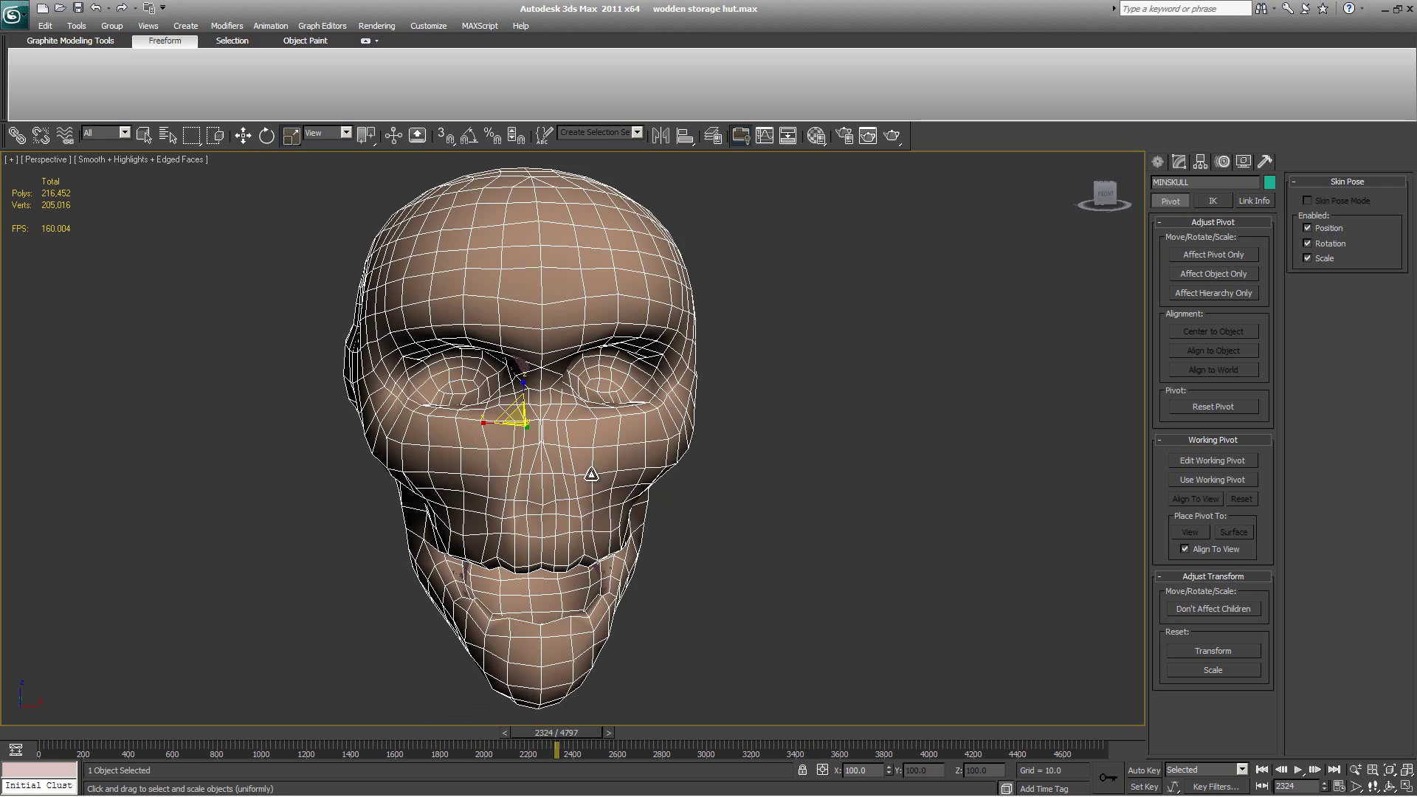
Step: Try scaling the low-poly skull uniformly to 99 and then 95 percent against the high-poly skull
alt+middle_drag(700, 441, 582, 438)
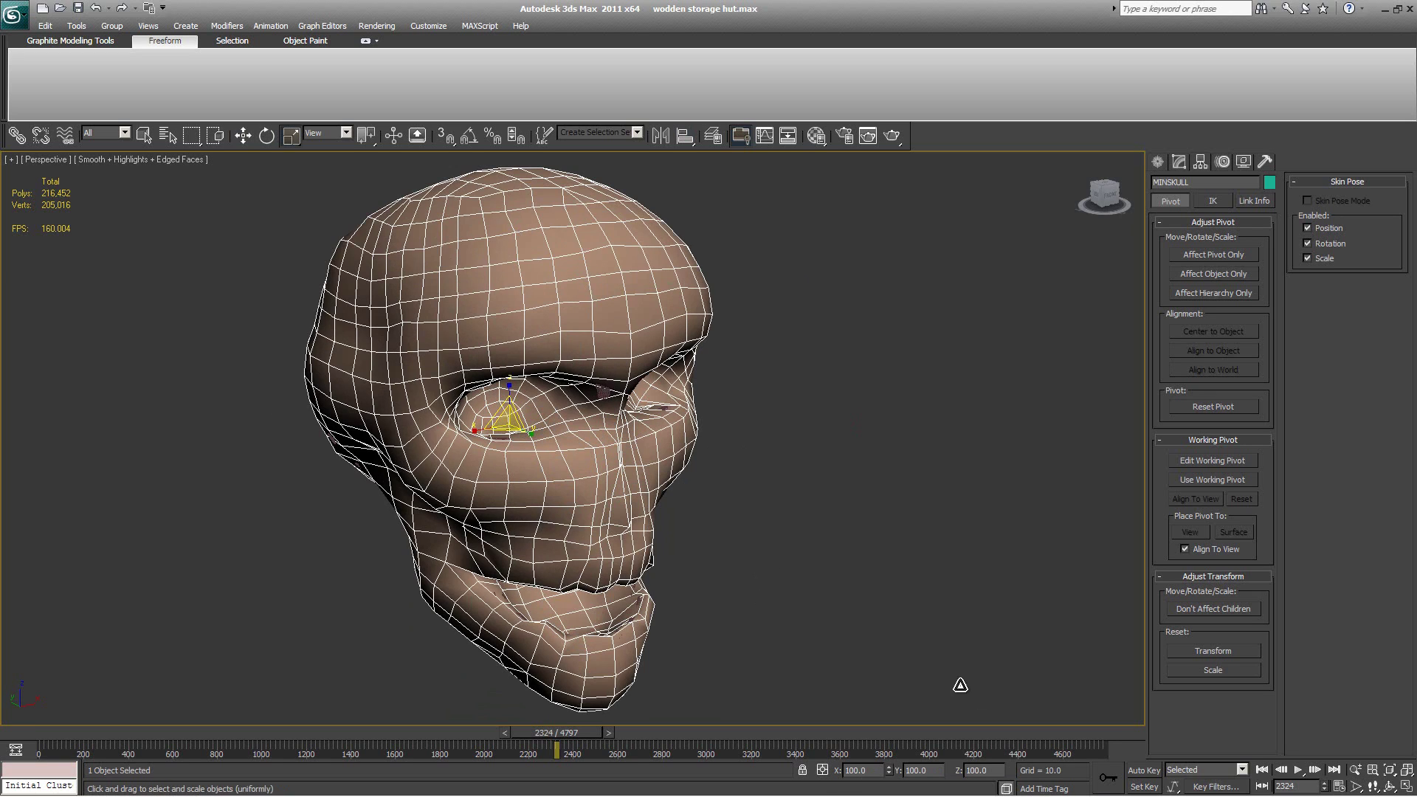
click(822, 772)
text(99)
key(Return)
key(Return)
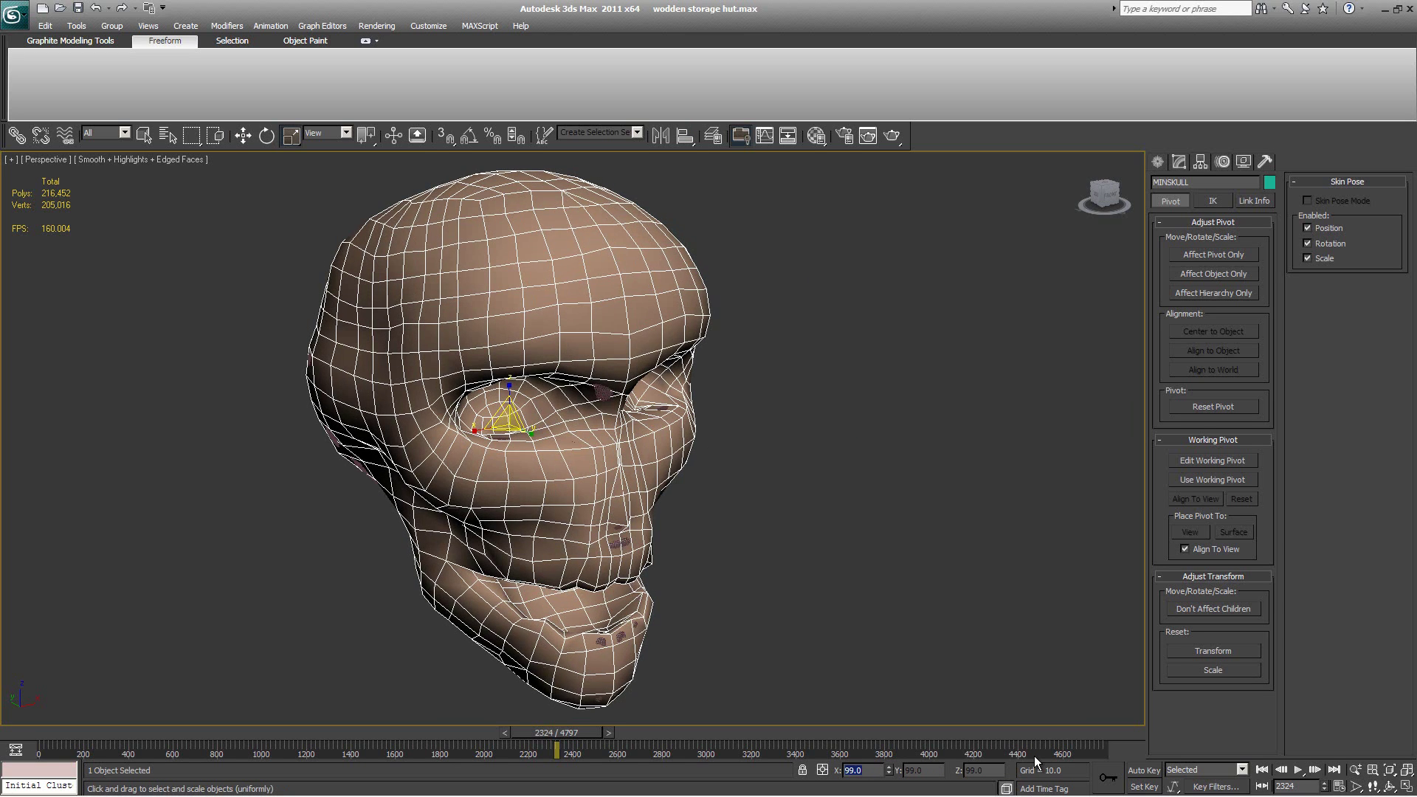
text(95)
key(Return)
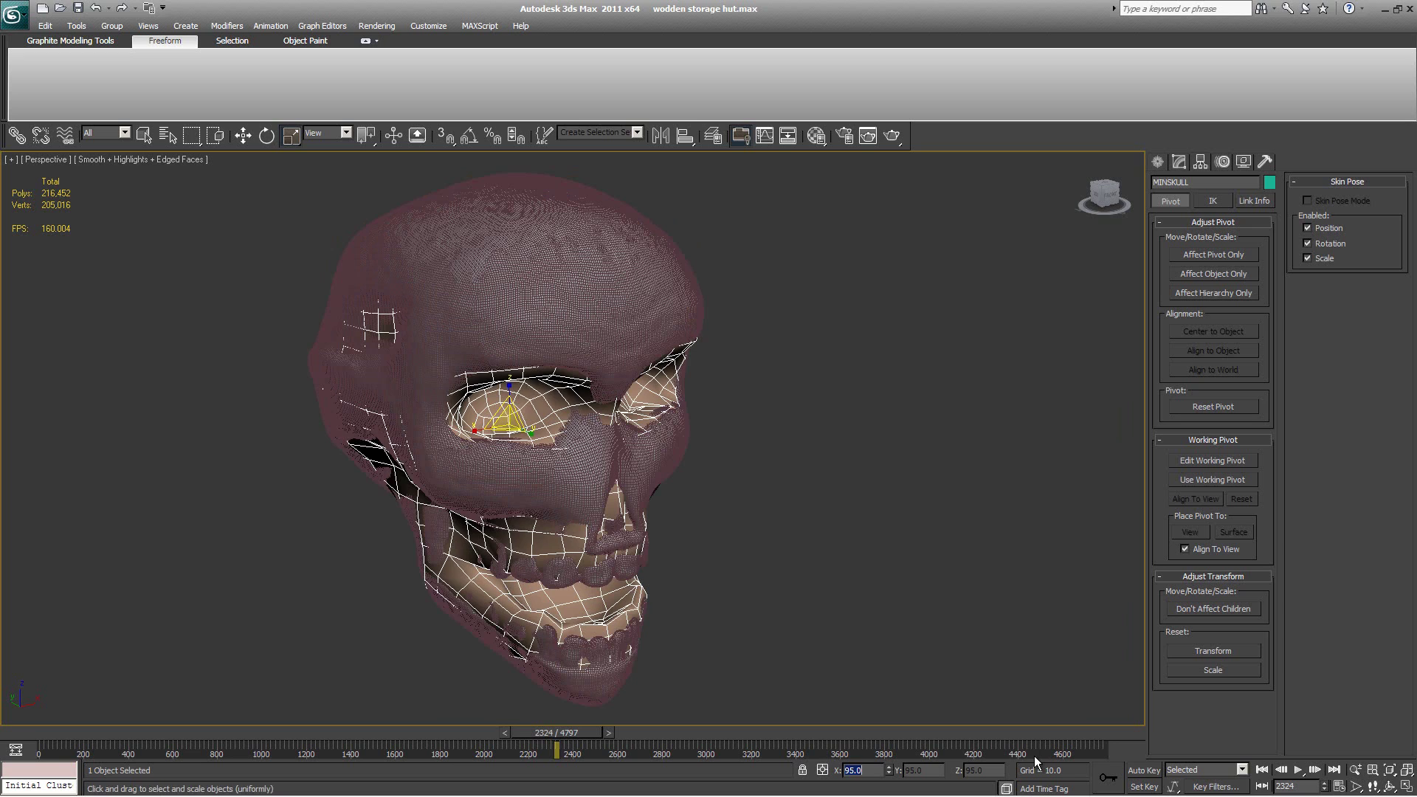
Step: Set the low-poly skull's uniform scale to 97 percent and check its overlap with the high-poly skull
text(97)
key(Return)
alt+middle_drag(849, 413, 764, 407)
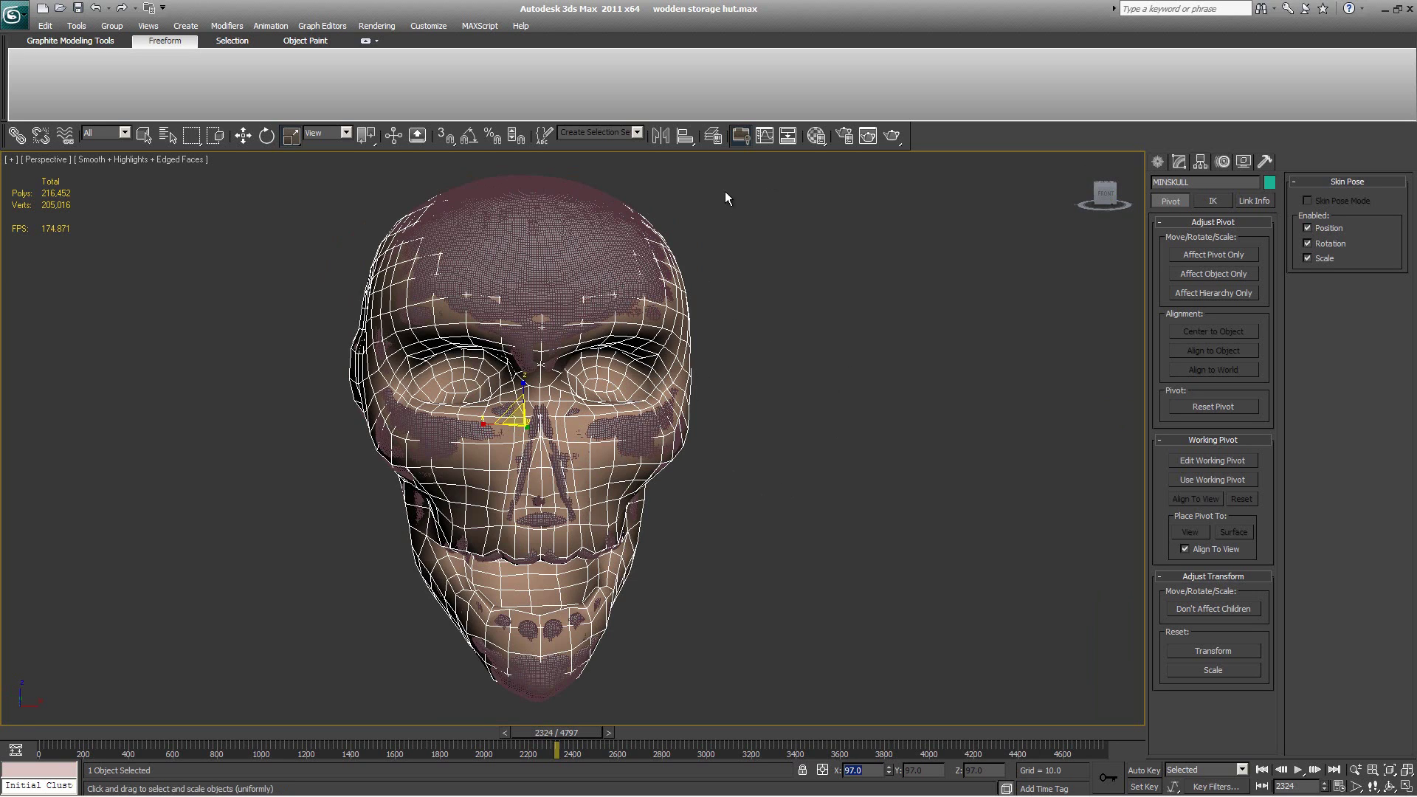
Step: Open Render To Texture for MINSKULL and pick MAXSKULL as its projection mapping target
click(377, 26)
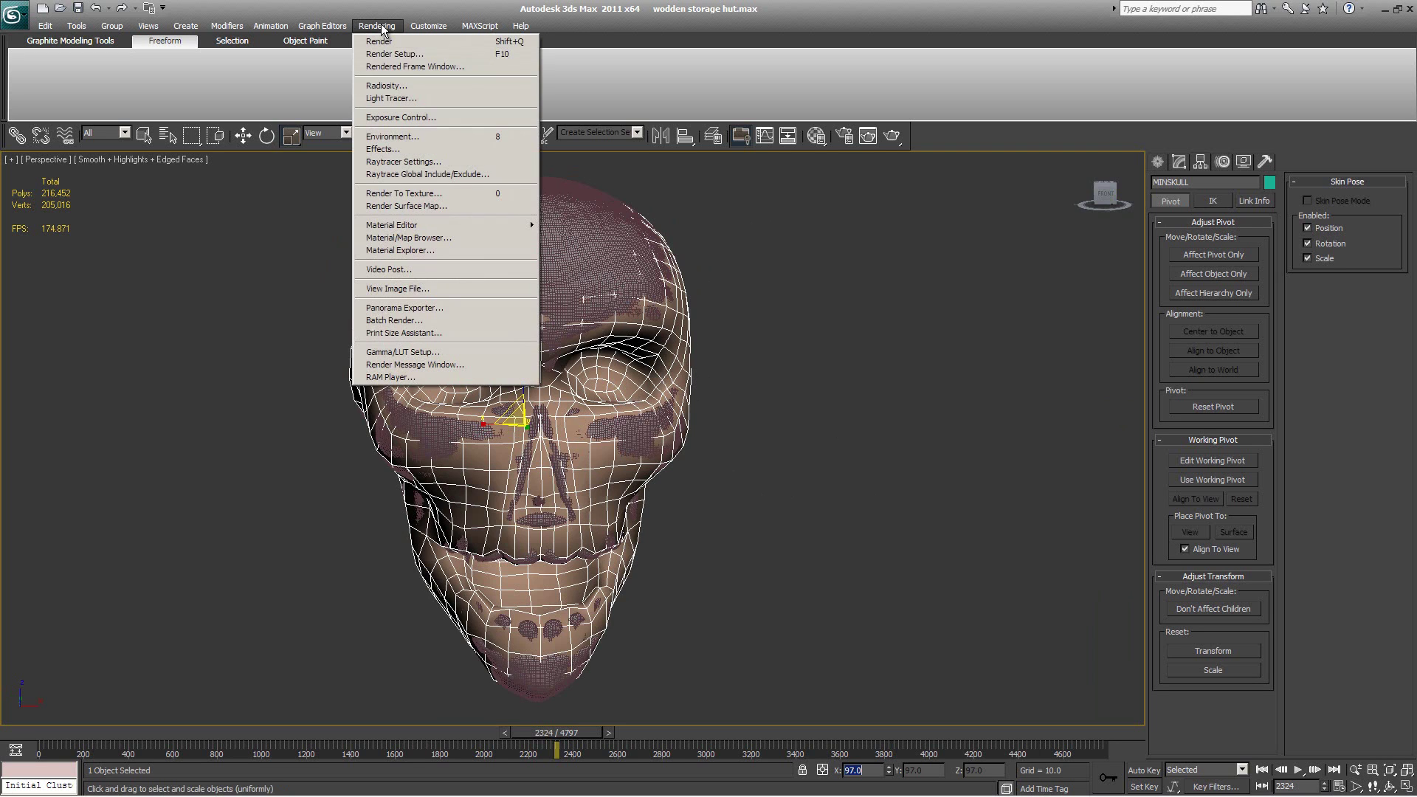
click(404, 194)
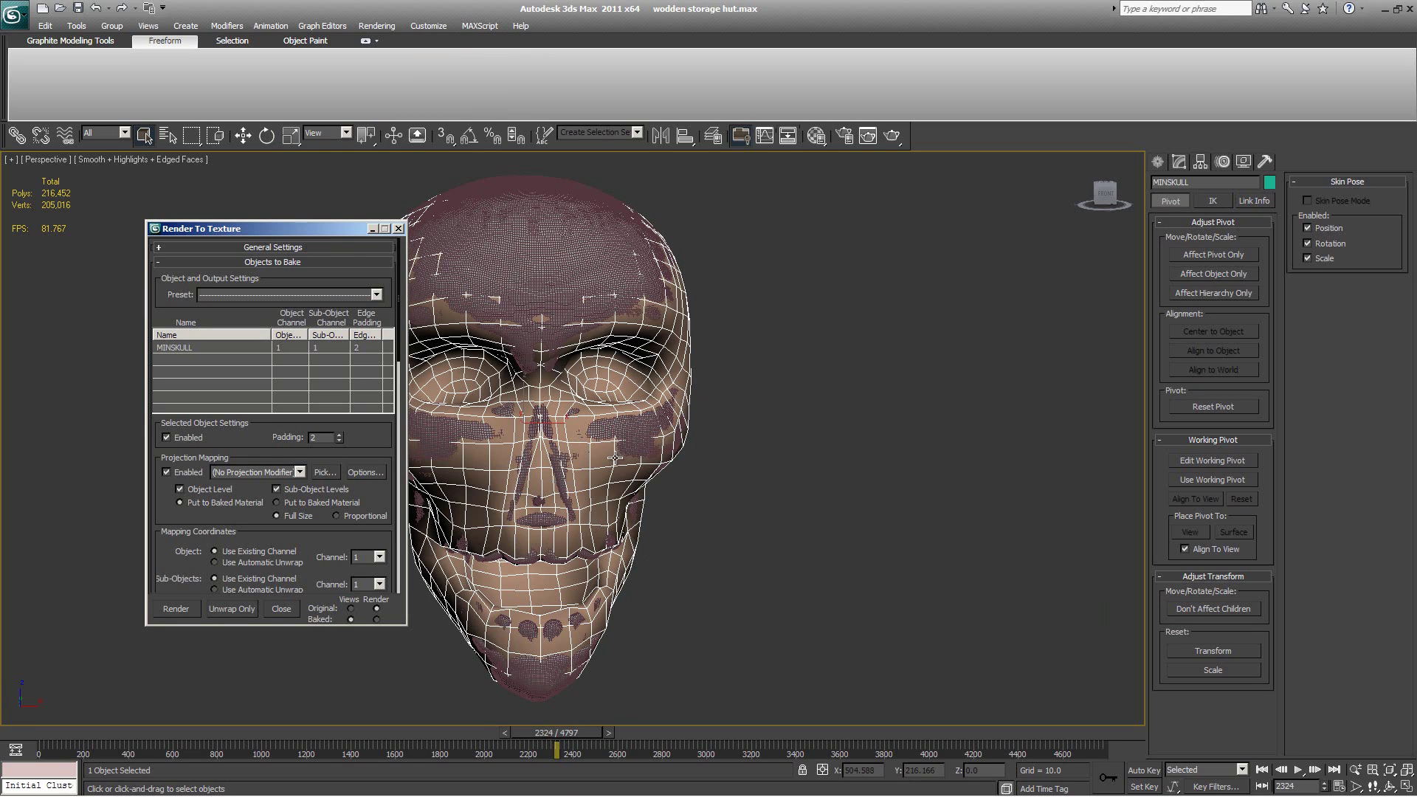
click(323, 475)
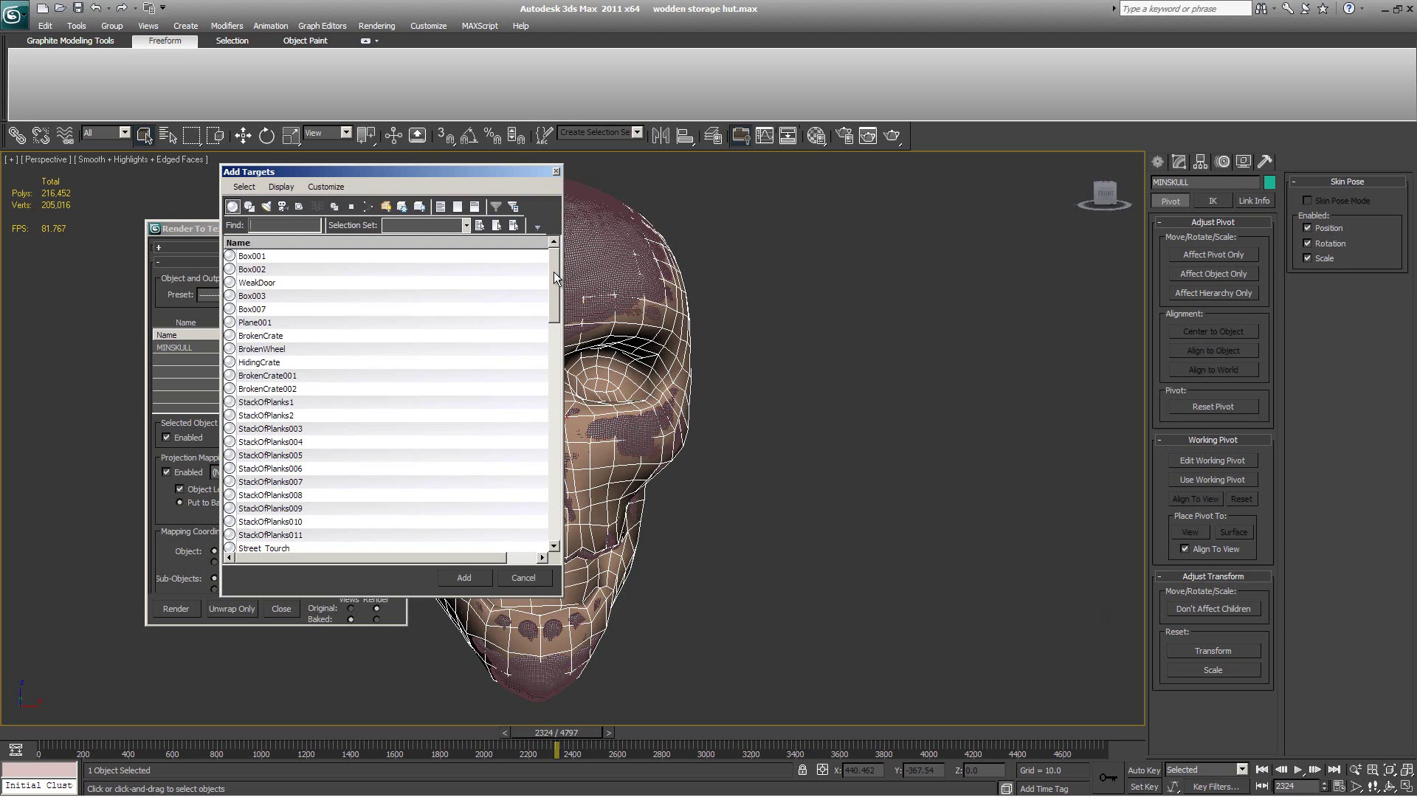
drag(554, 272, 520, 496)
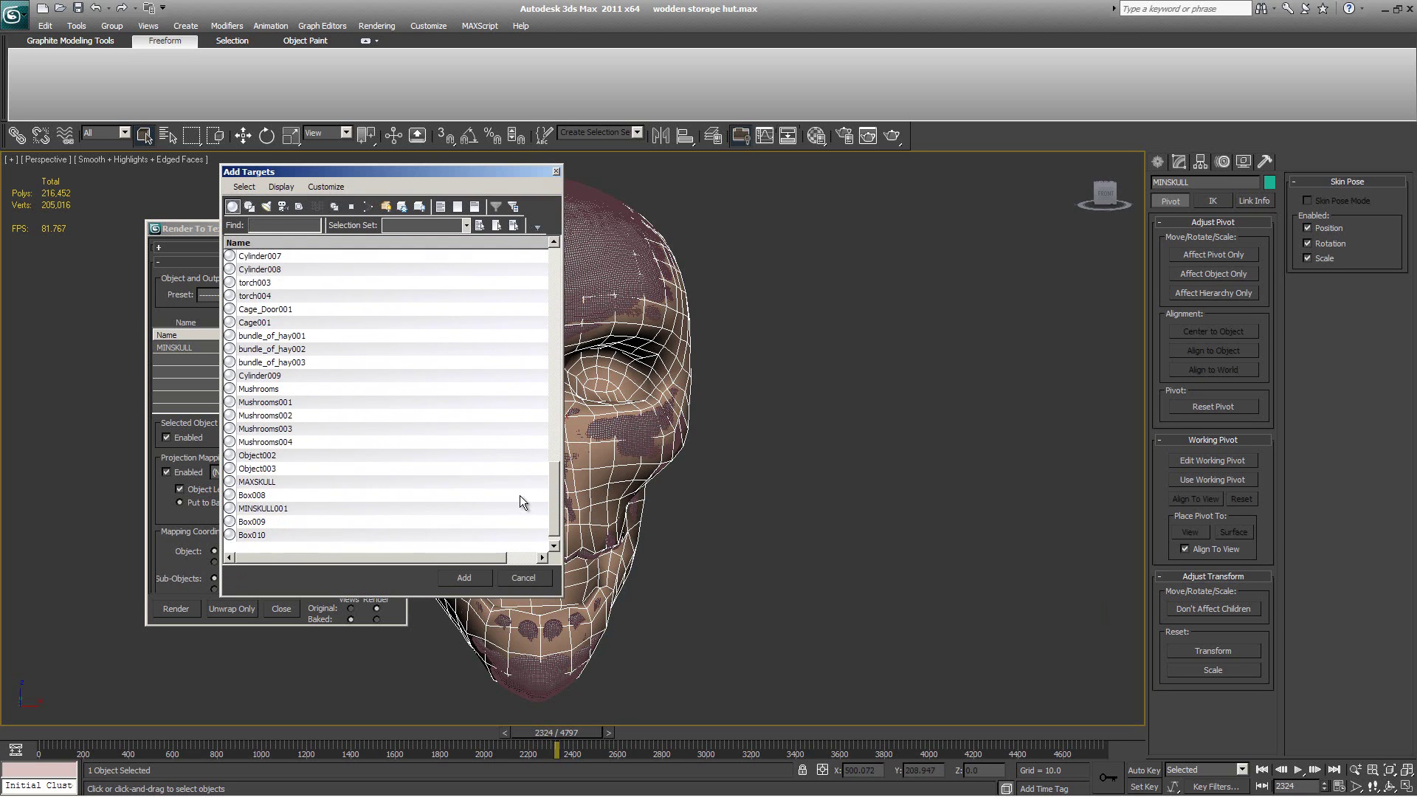
click(257, 482)
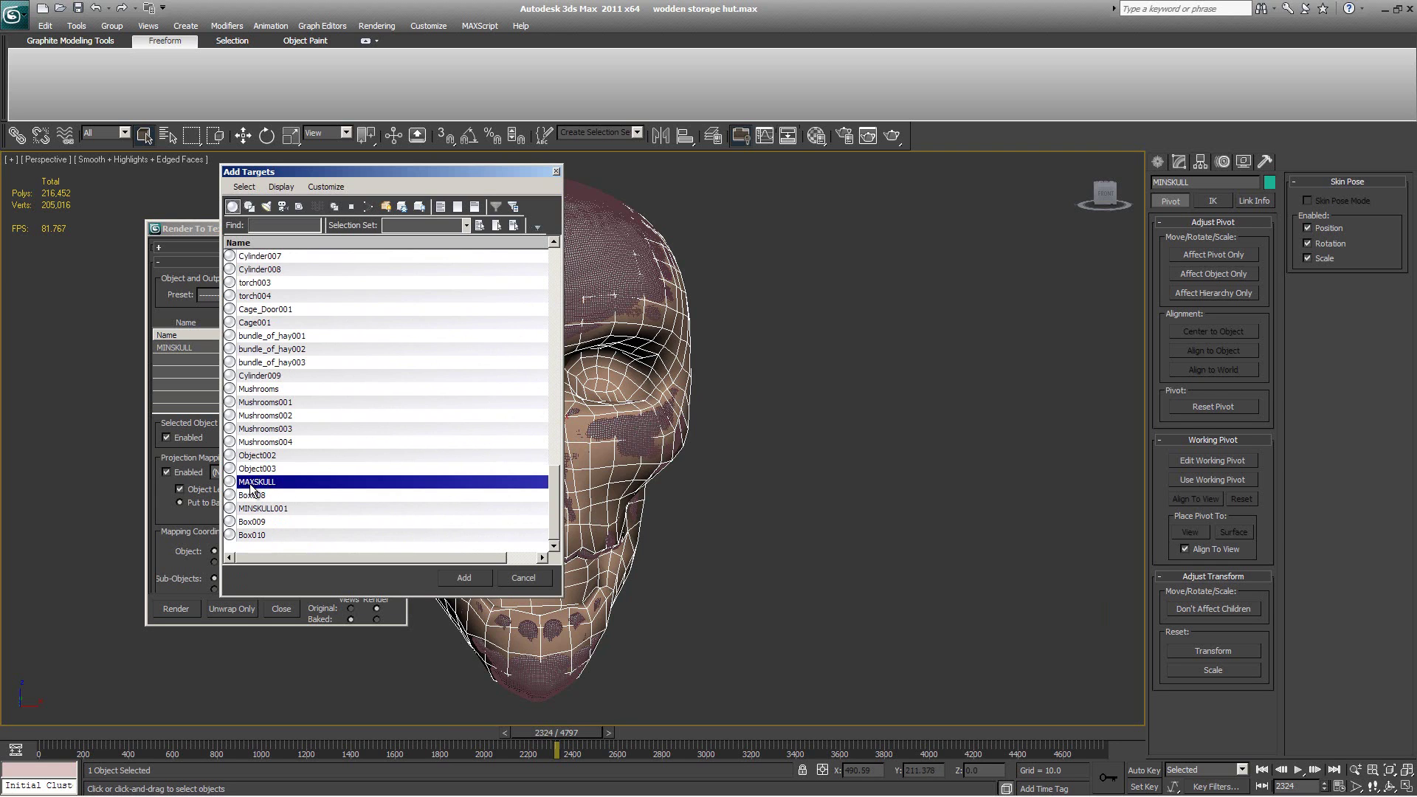
click(463, 579)
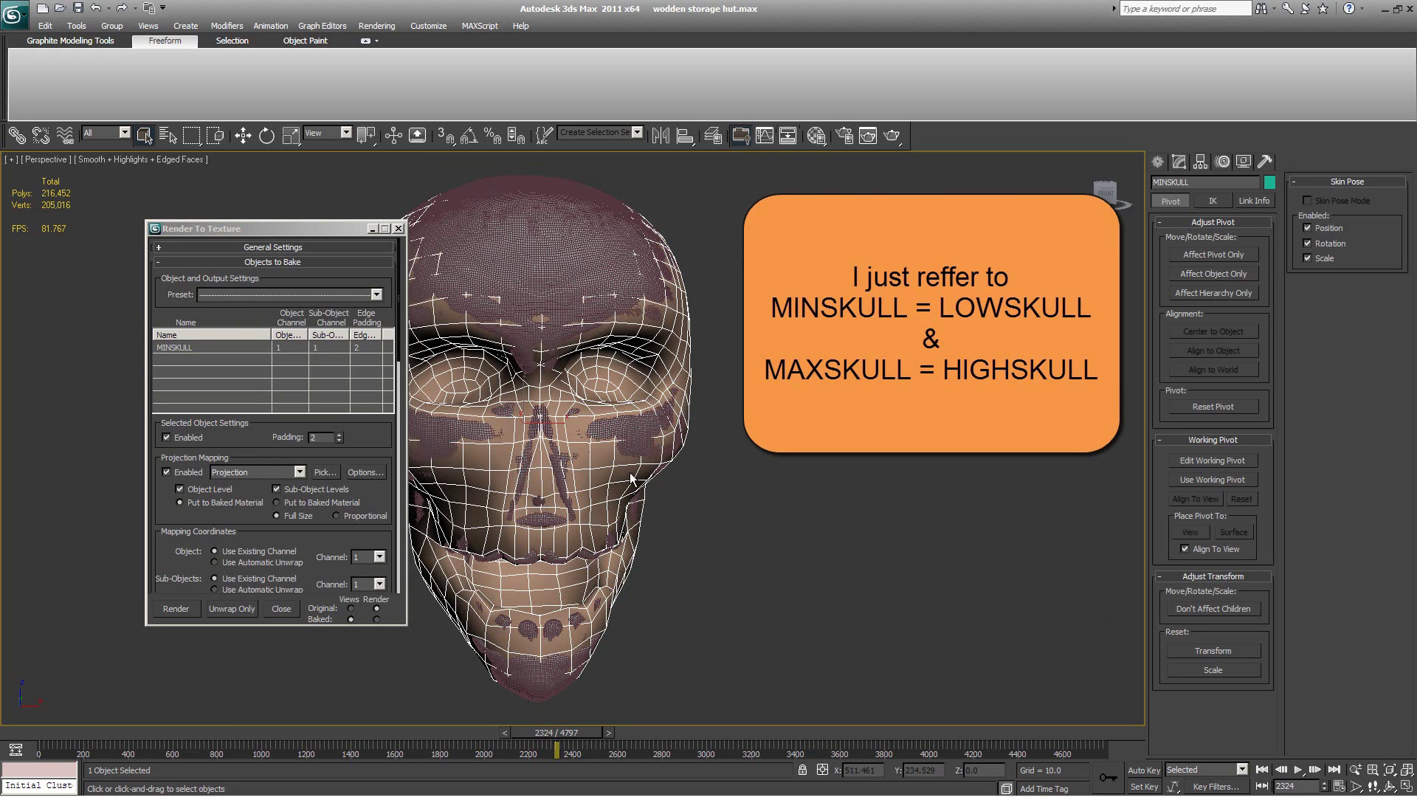
Step: Shrink the Projection modifier's cage tight around the low-poly skull using its push amount, and check the fit
click(1179, 161)
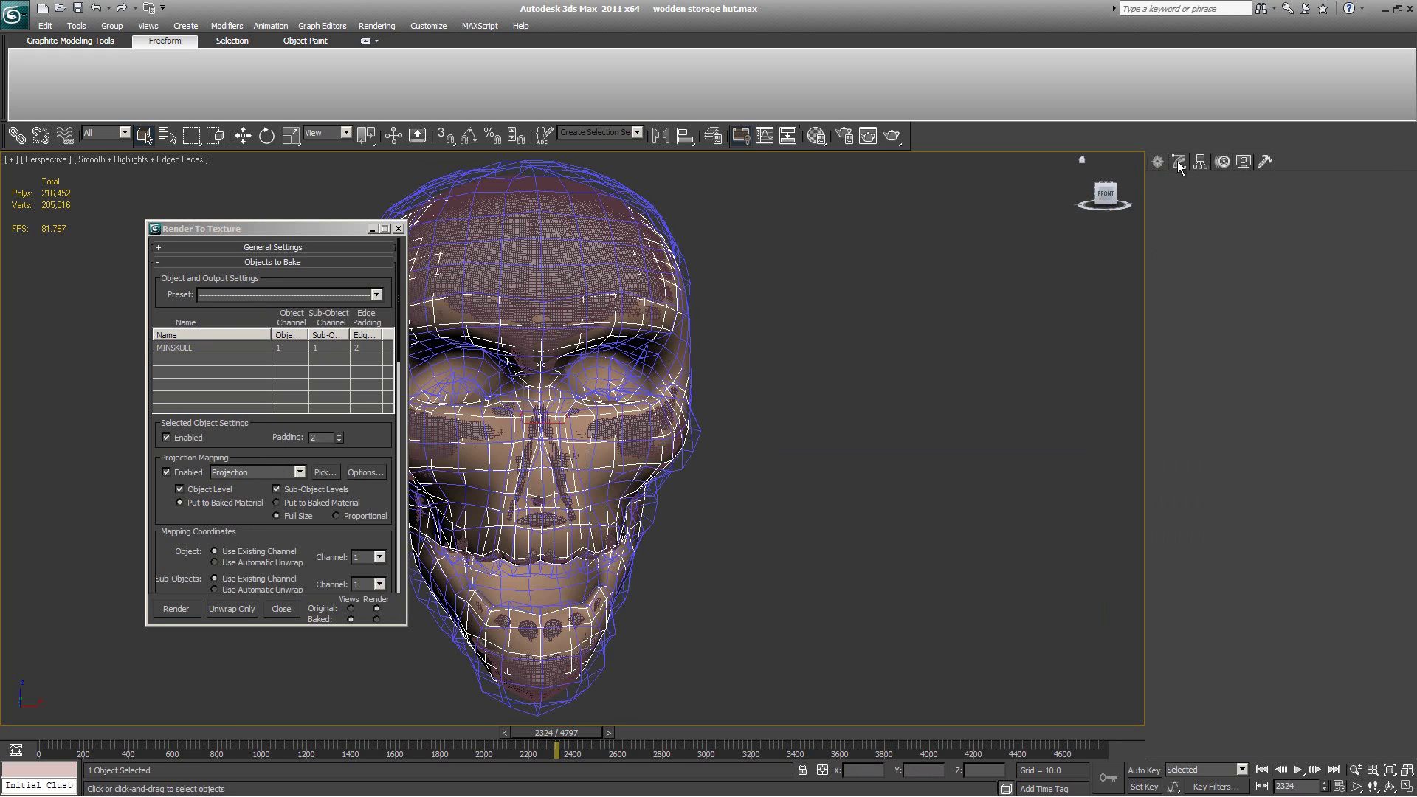
alt+middle_drag(750, 414, 716, 454)
click(1339, 453)
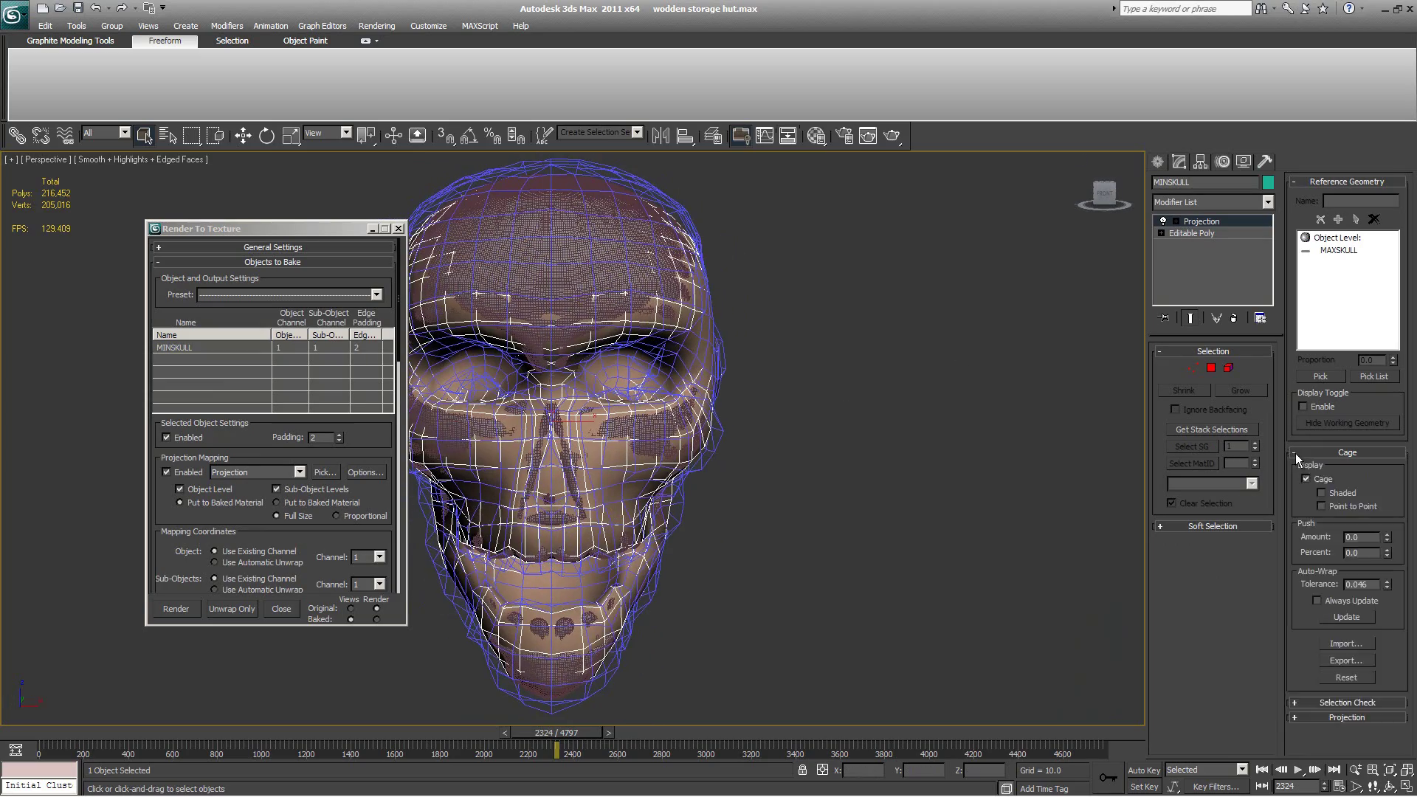
drag(1388, 541, 1385, 565)
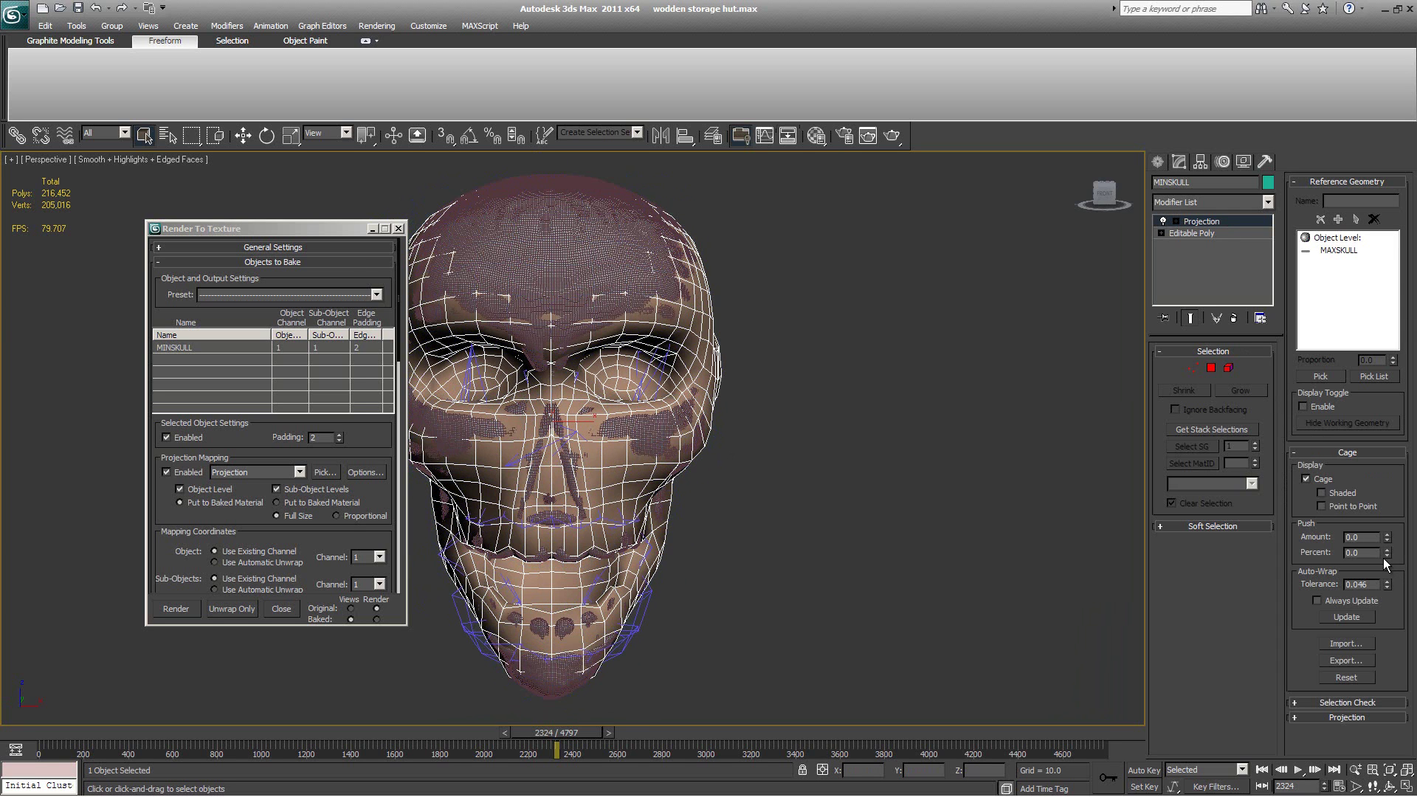
right_click(1388, 555)
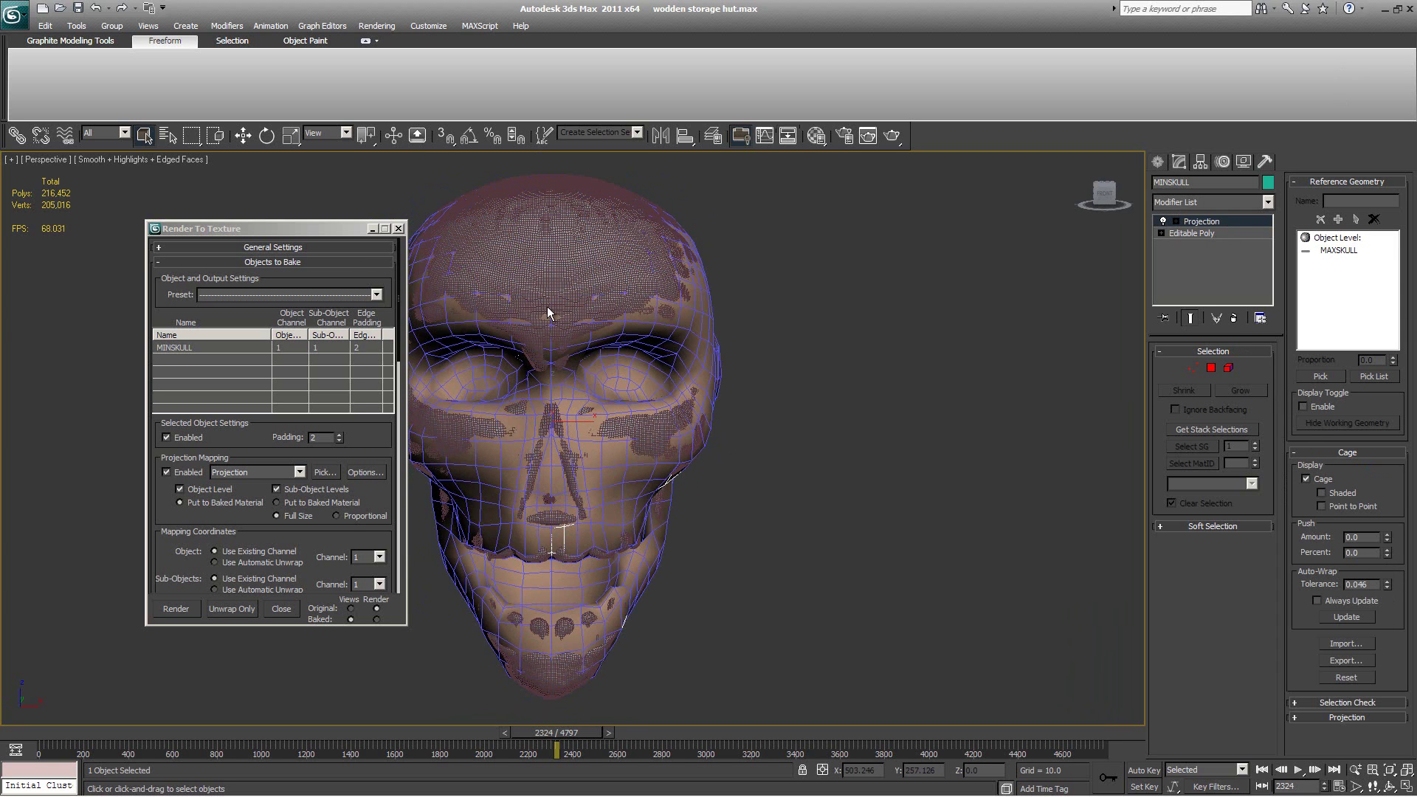
mouse_move(732, 380)
alt+middle_down()
mouse_move(807, 379)
mouse_move(724, 387)
alt+middle_up()
alt+middle_drag(810, 440, 679, 322)
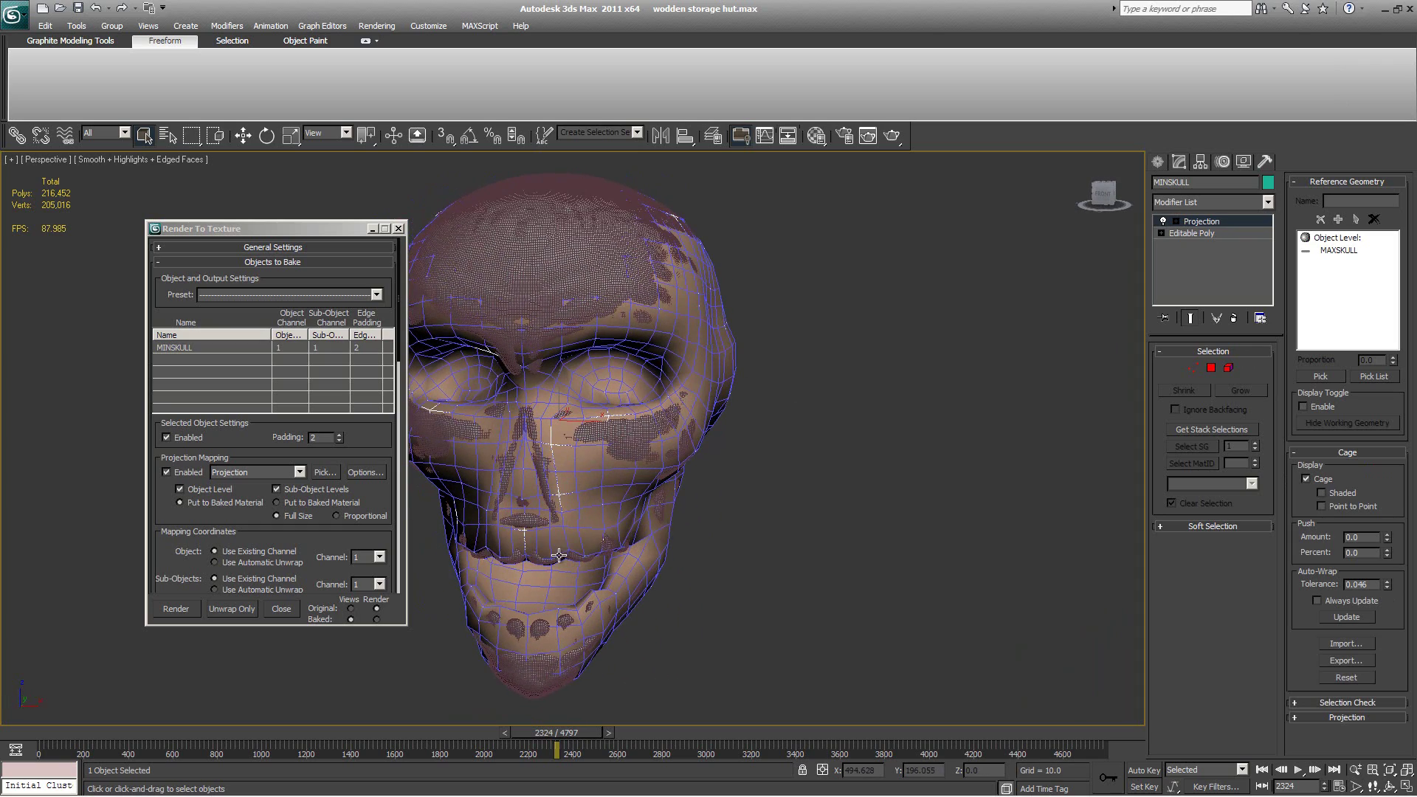
alt+middle_drag(661, 486, 731, 488)
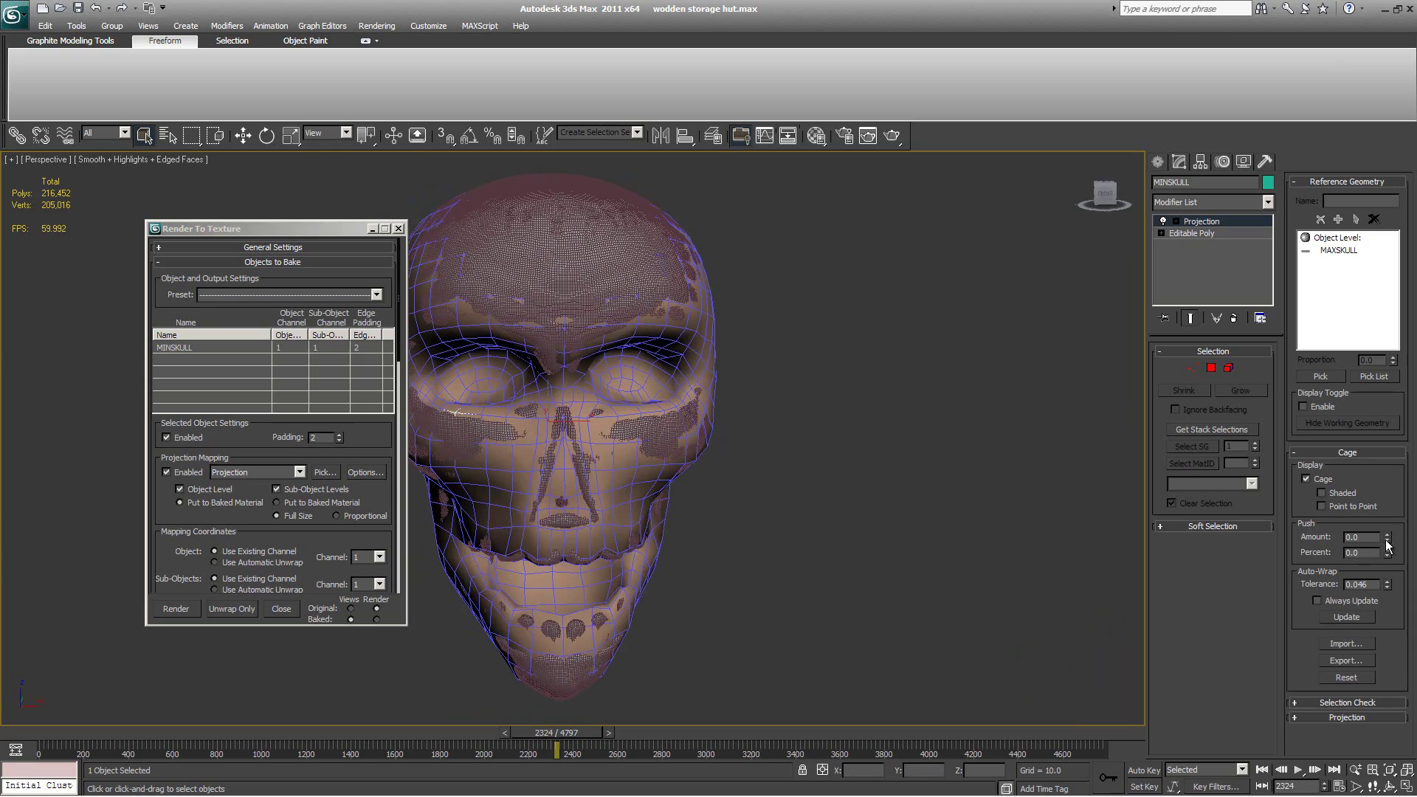
Step: Push the projection cage outward by about 0.12 and check its coverage around the skull
drag(1387, 543, 1393, 530)
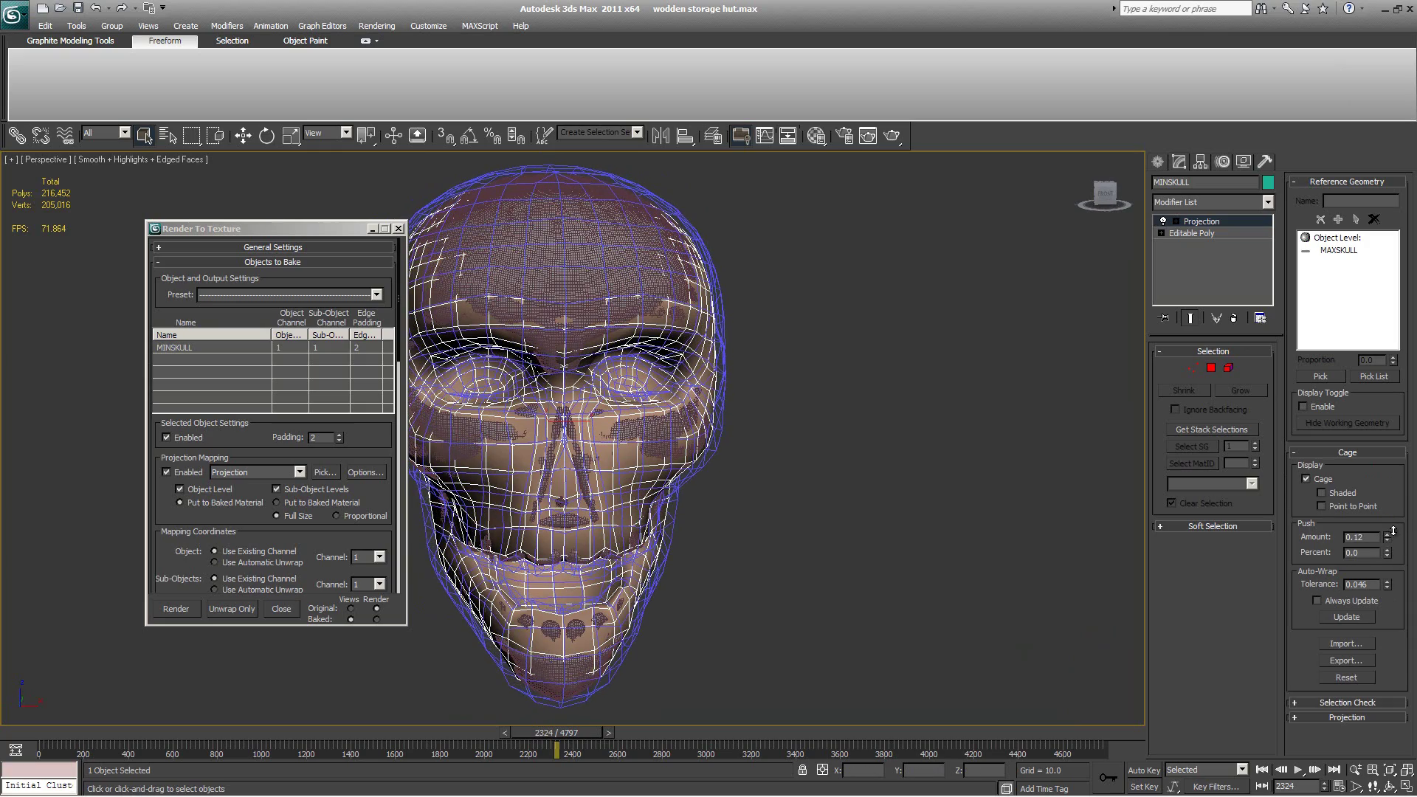
right_click(1392, 532)
alt+middle_drag(722, 459, 902, 480)
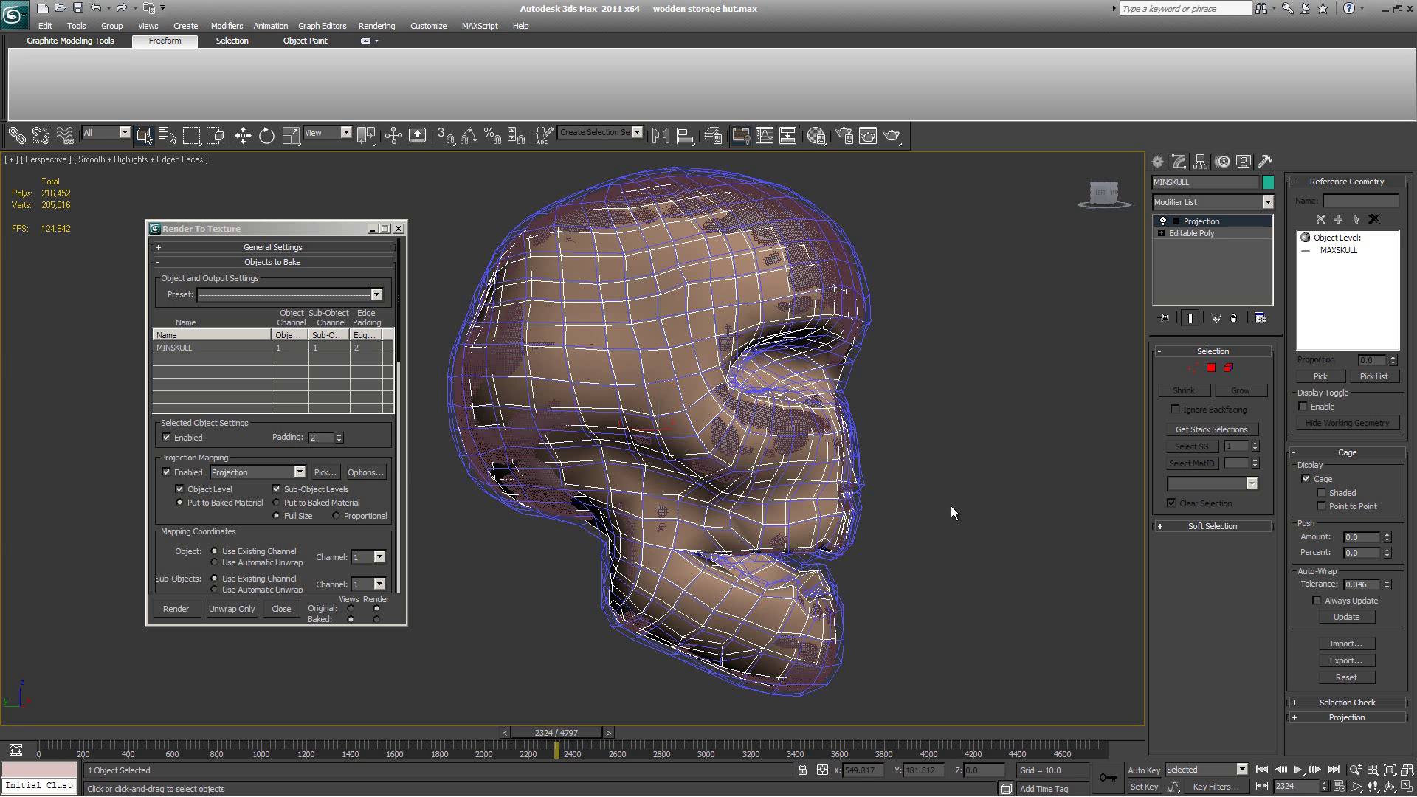
alt+middle_drag(919, 482, 1070, 536)
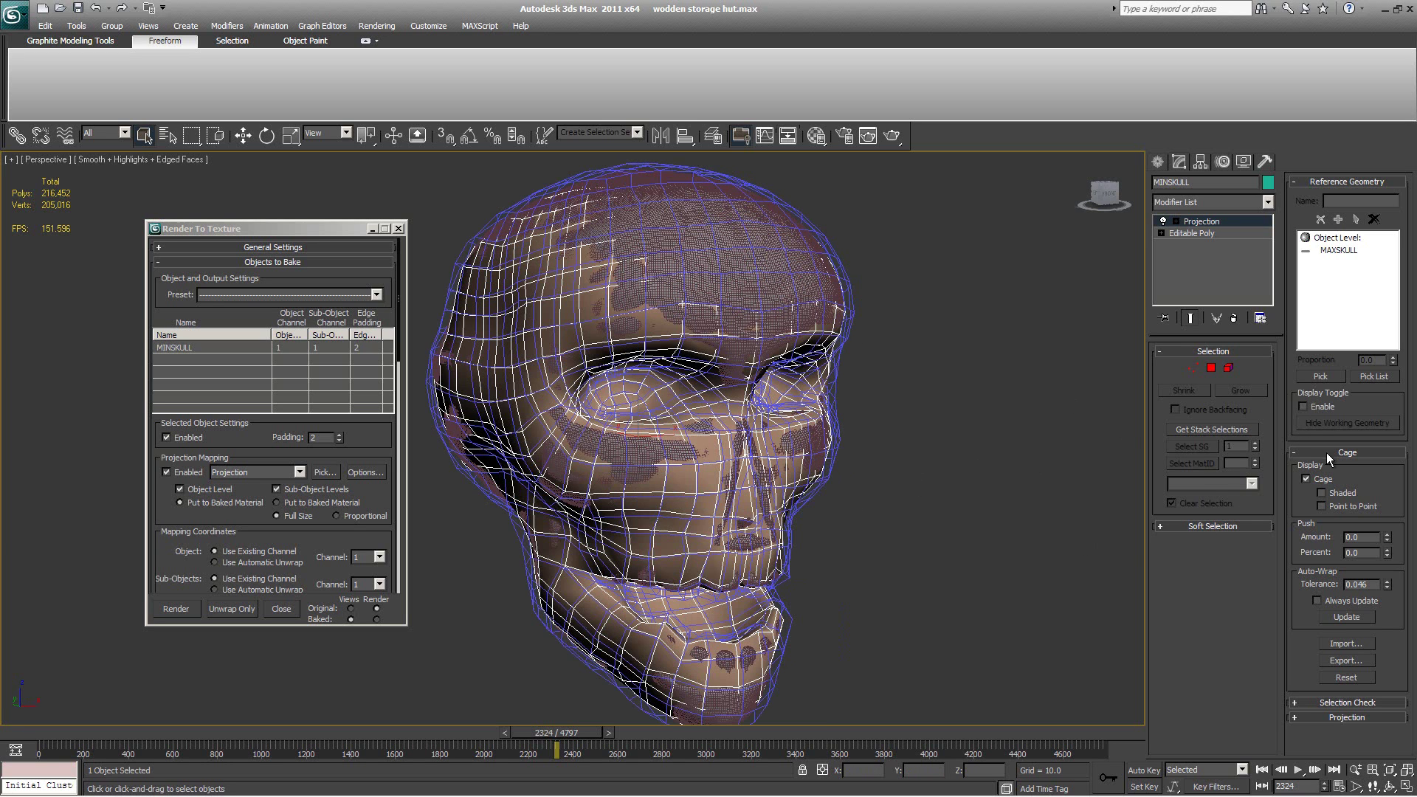
Step: Turn on shaded display for the cage and fine-tune its push amount
click(1321, 493)
mouse_move(847, 423)
alt+middle_down()
mouse_move(835, 431)
mouse_move(878, 453)
mouse_move(967, 454)
alt+middle_up()
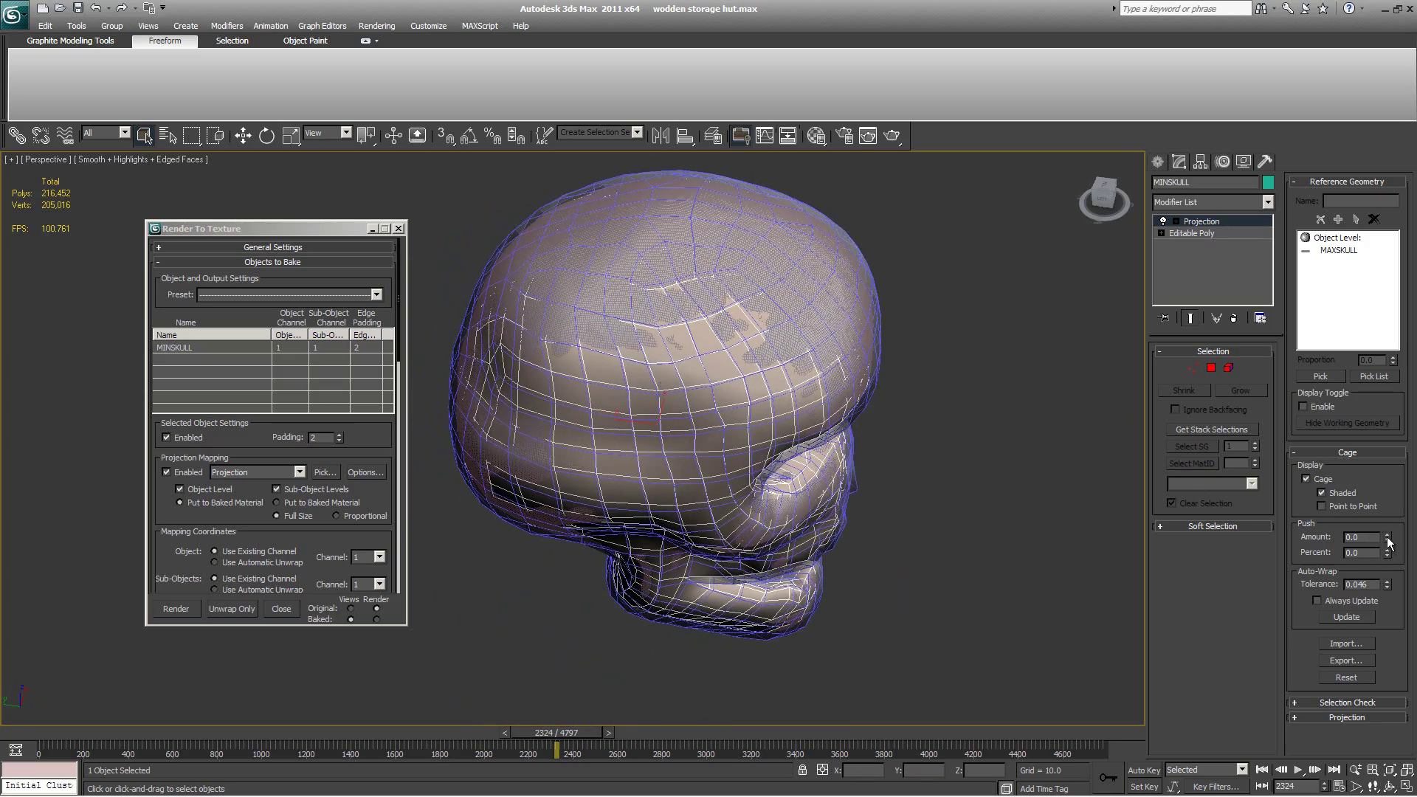
drag(1389, 543, 1392, 542)
Step: Examine the crown of the skull for places where the high-poly mesh pokes through the shaded cage
alt+middle_drag(711, 222, 723, 279)
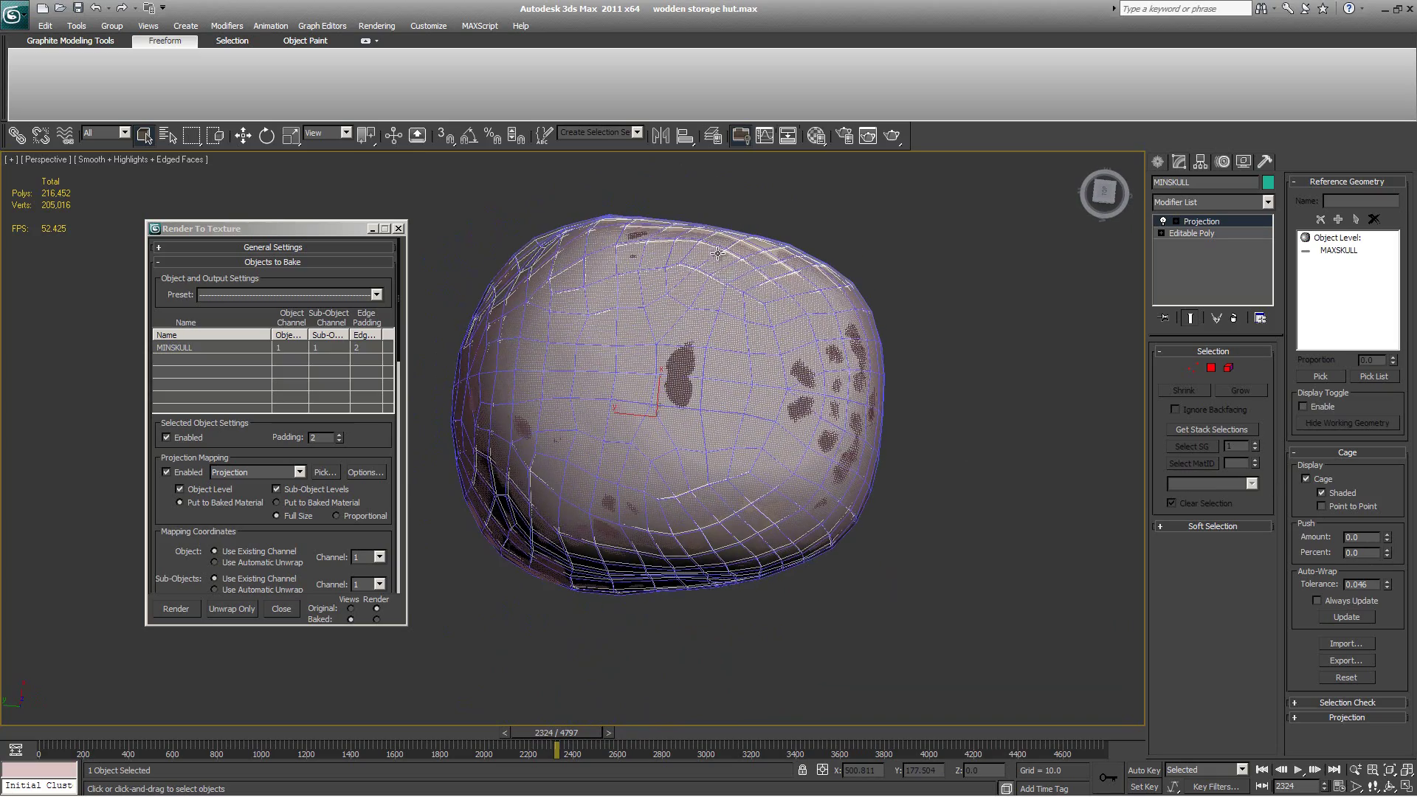
middle_drag(702, 354, 704, 392)
scroll(705, 391, up, 3)
alt+middle_drag(705, 392, 761, 347)
scroll(764, 369, up, 3)
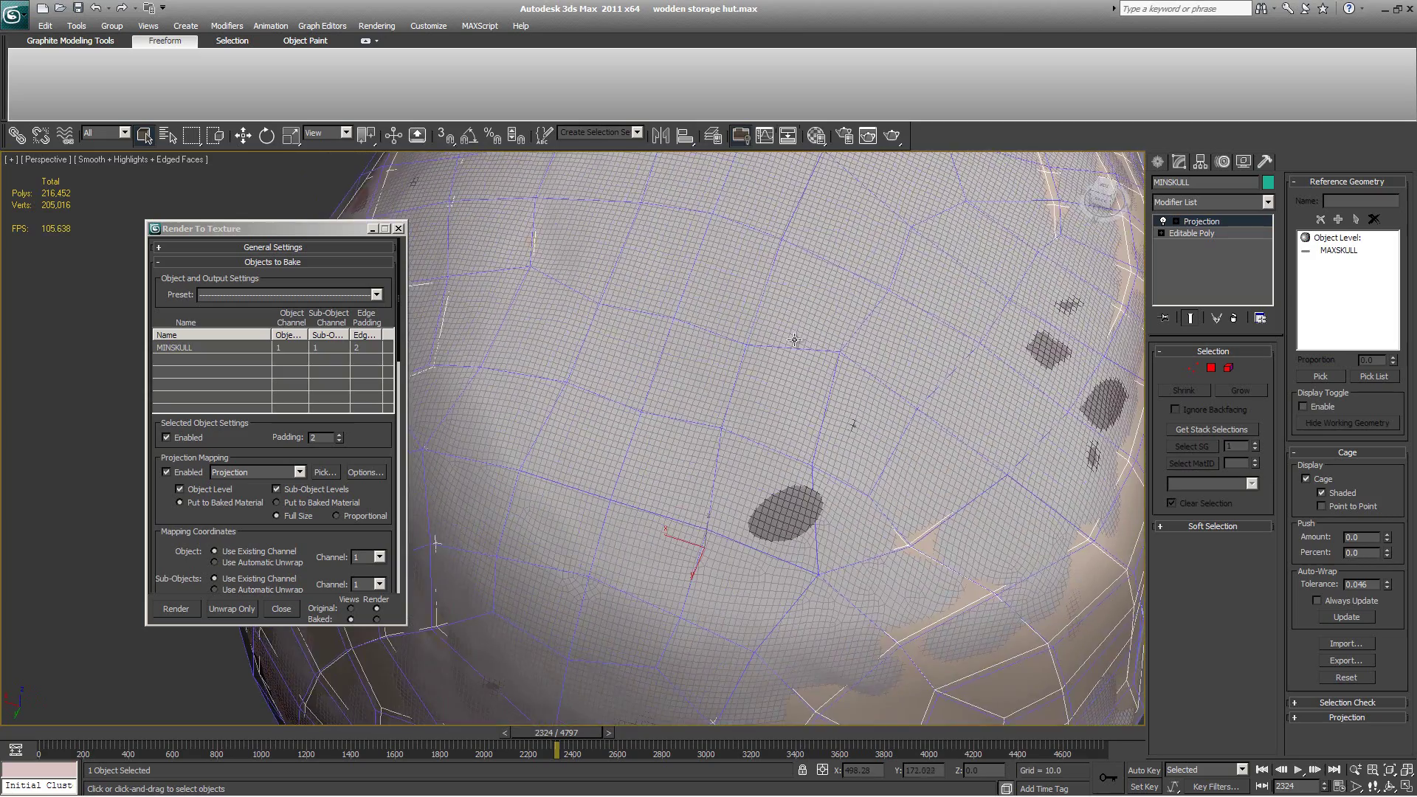
alt+middle_drag(776, 414, 834, 347)
middle_drag(834, 347, 889, 457)
middle_drag(878, 576, 1000, 86)
middle_drag(804, 365, 775, 516)
middle_drag(786, 177, 787, 531)
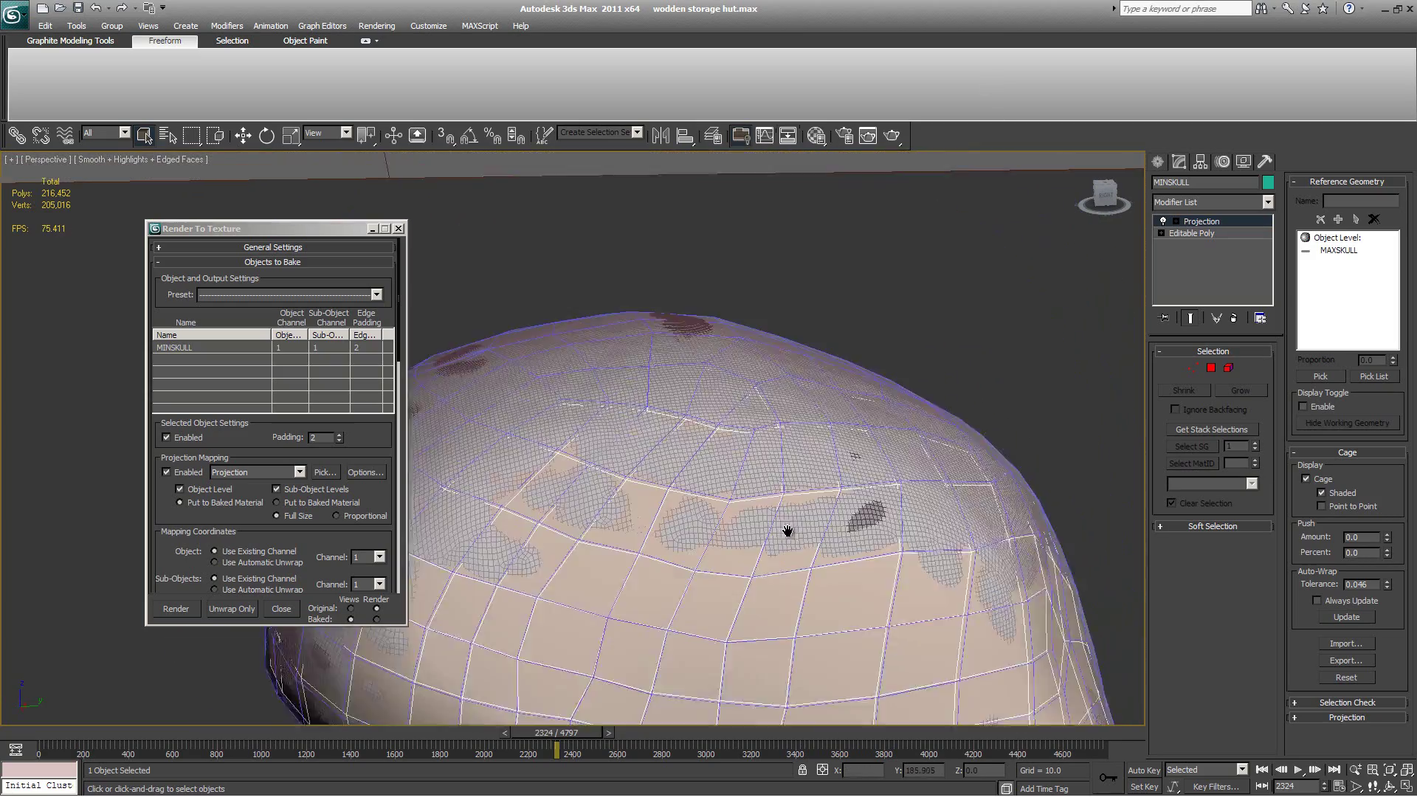
middle_drag(779, 372, 777, 538)
Step: Switch to editing the cage's vertices and select those around the protruding spot on the crown, ready to move
click(1193, 368)
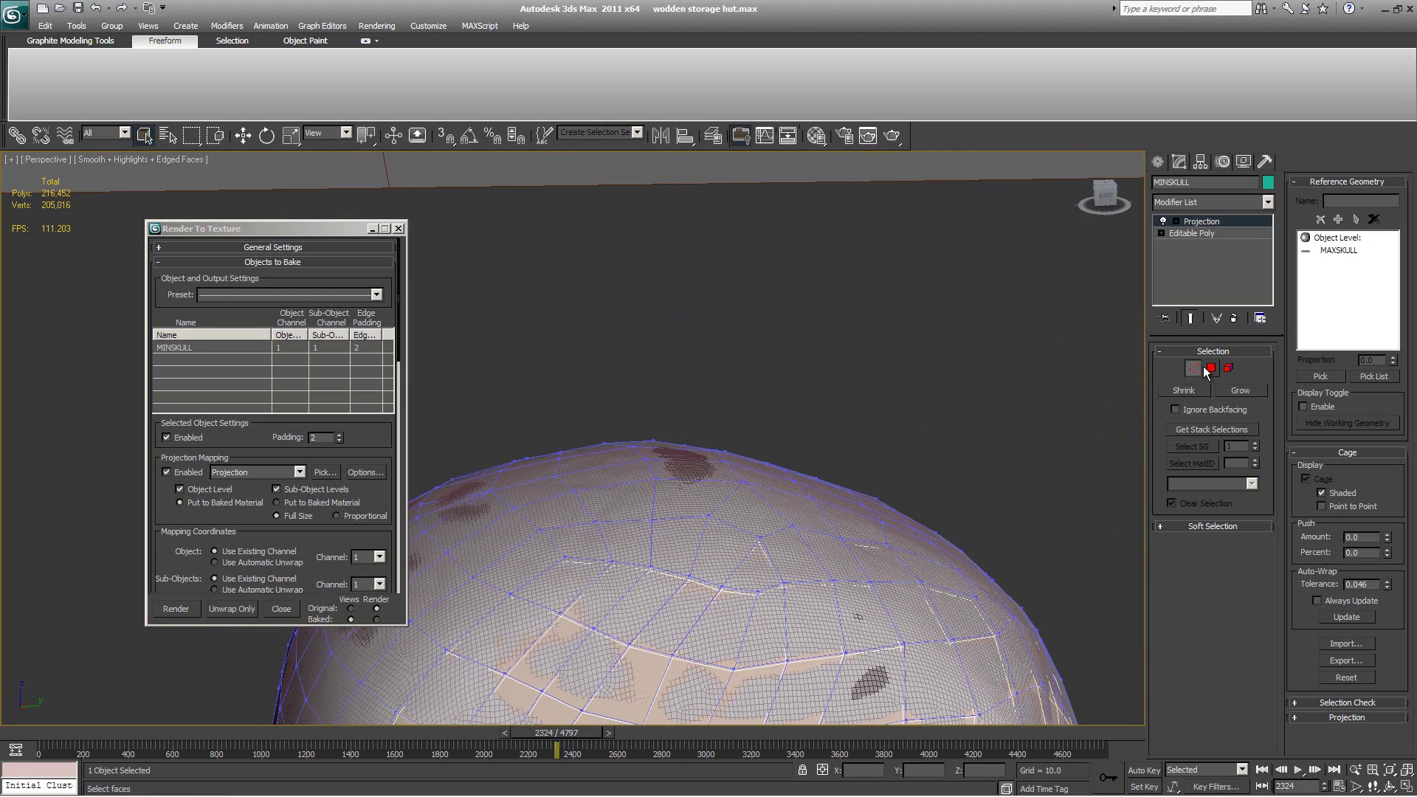
alt+middle_drag(722, 392, 658, 462)
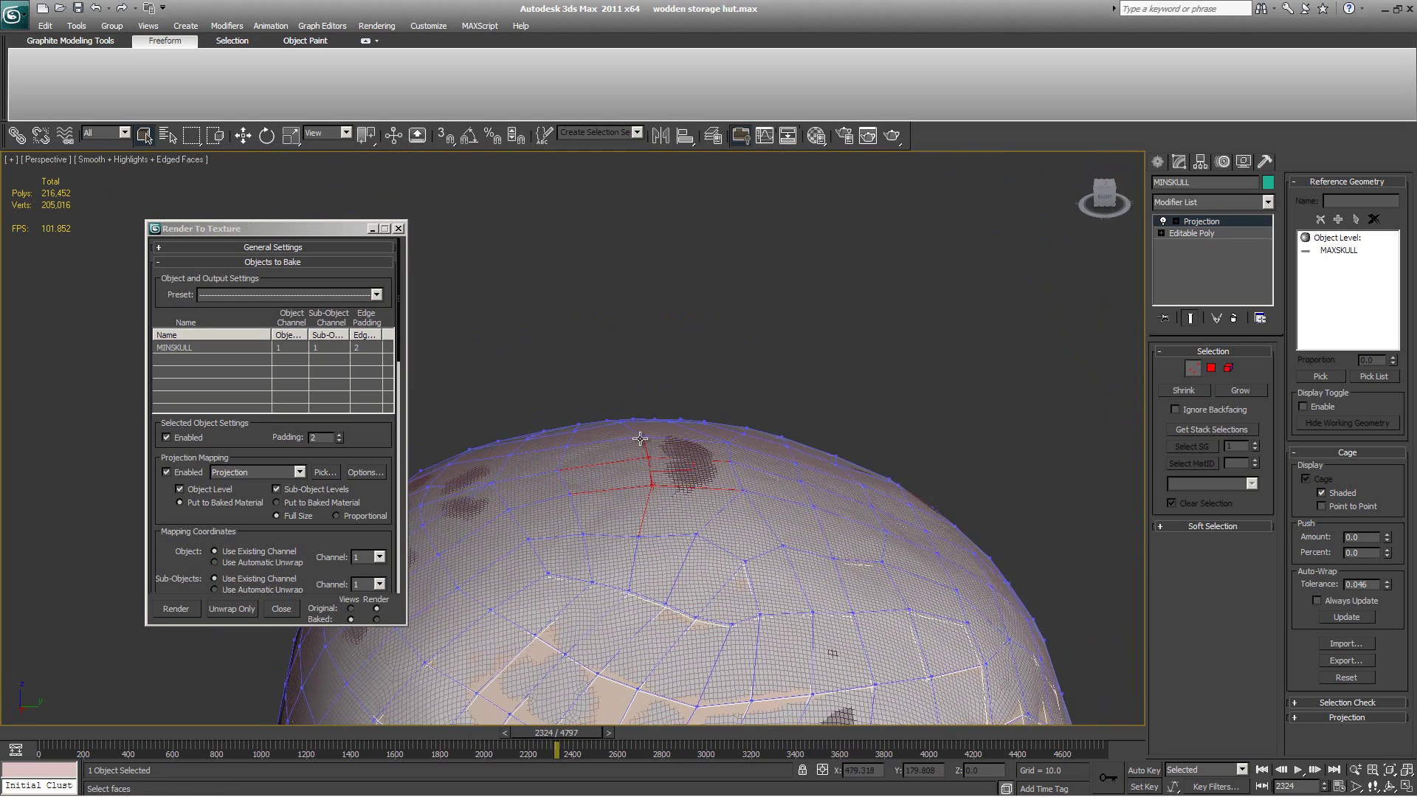
drag(641, 437, 742, 488)
key(w)
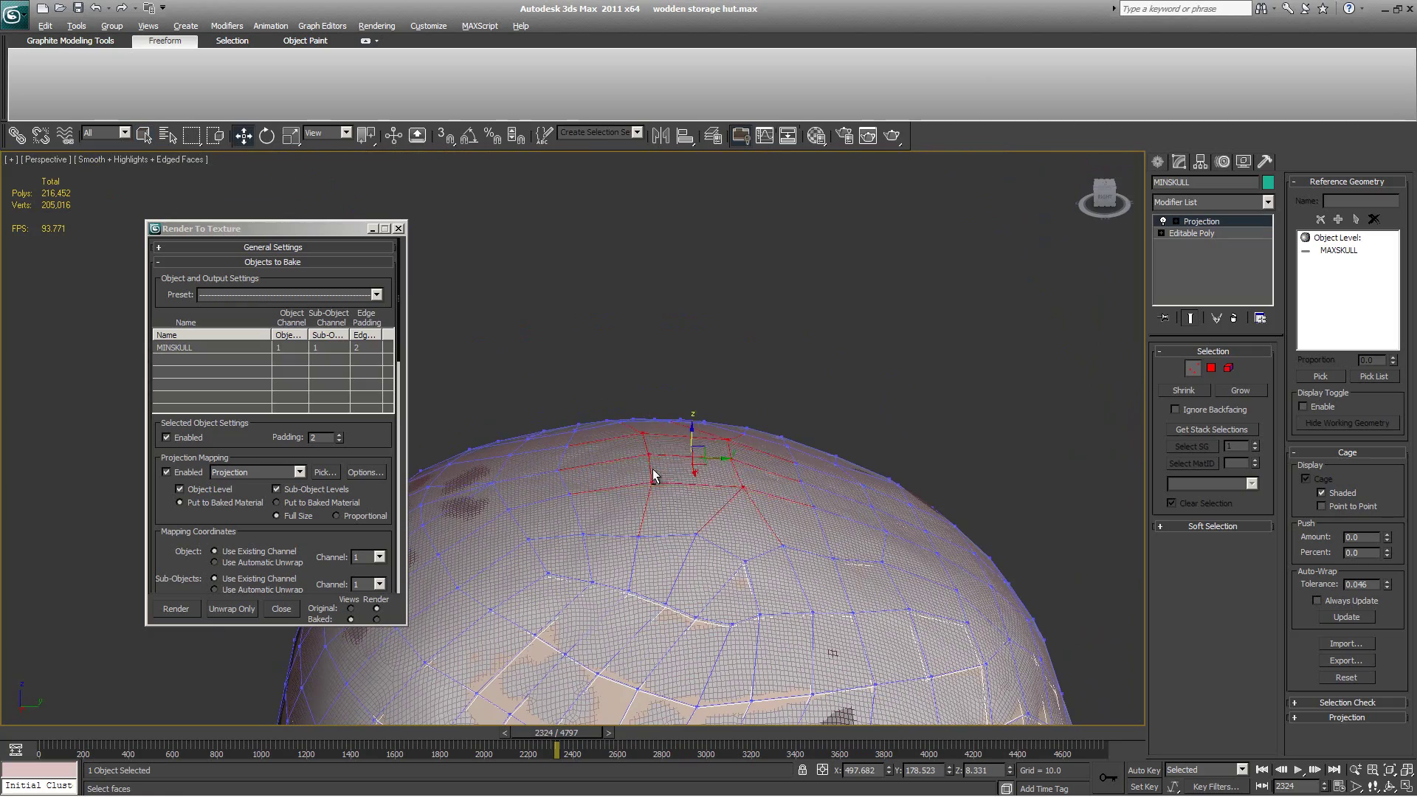
alt+middle_drag(650, 468, 736, 452)
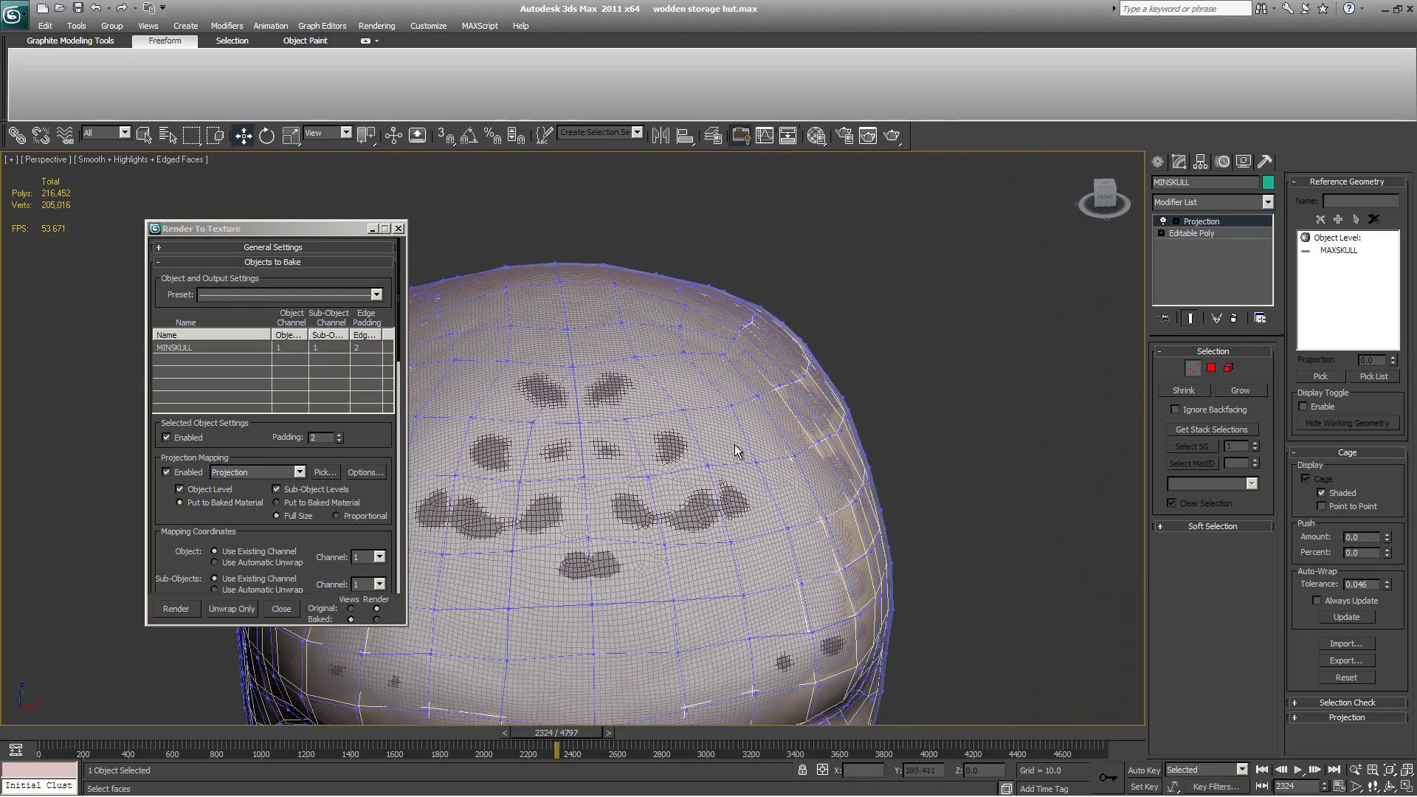
Step: Enable soft selection with a falloff of 1.0 for three midline cage vertices above the forehead
click(1162, 528)
click(1171, 543)
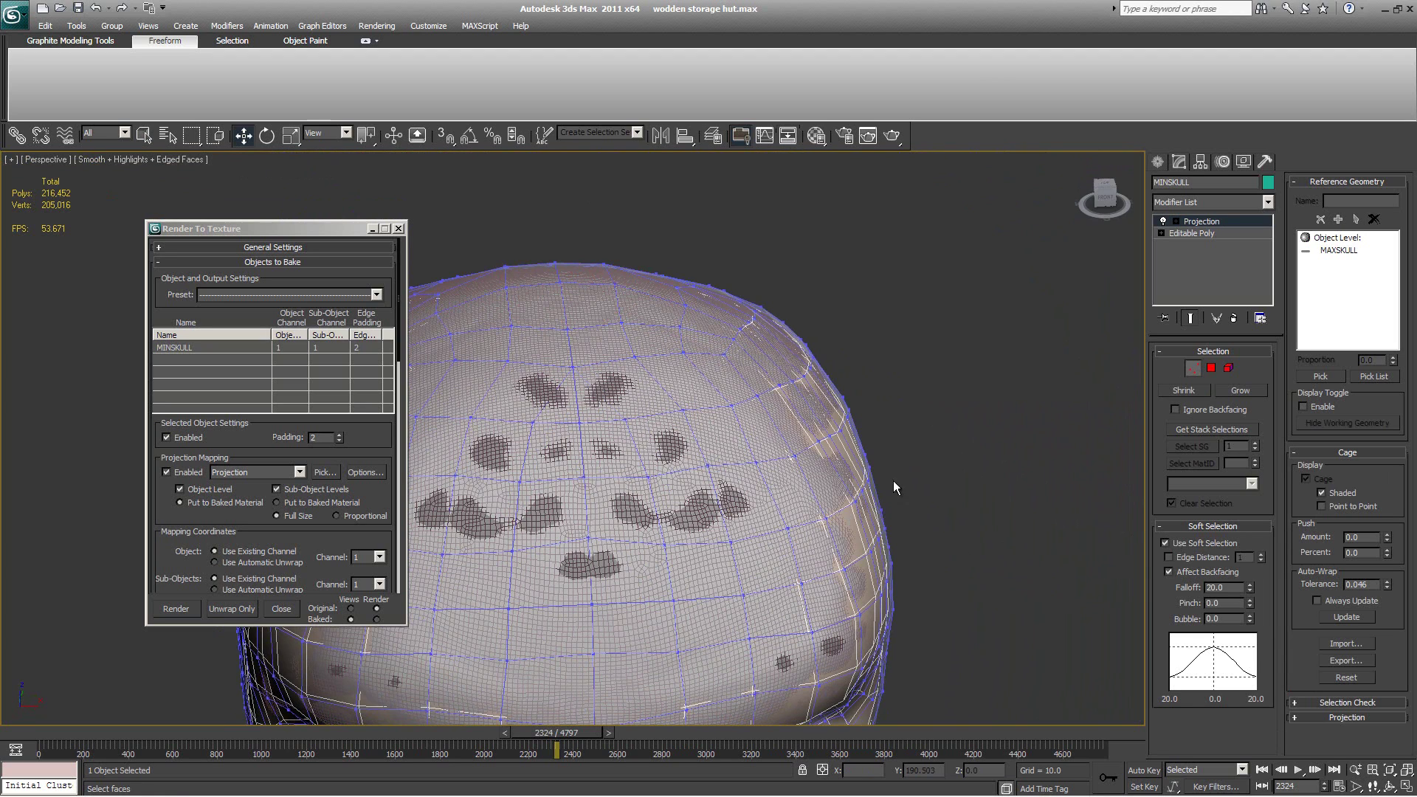
click(580, 418)
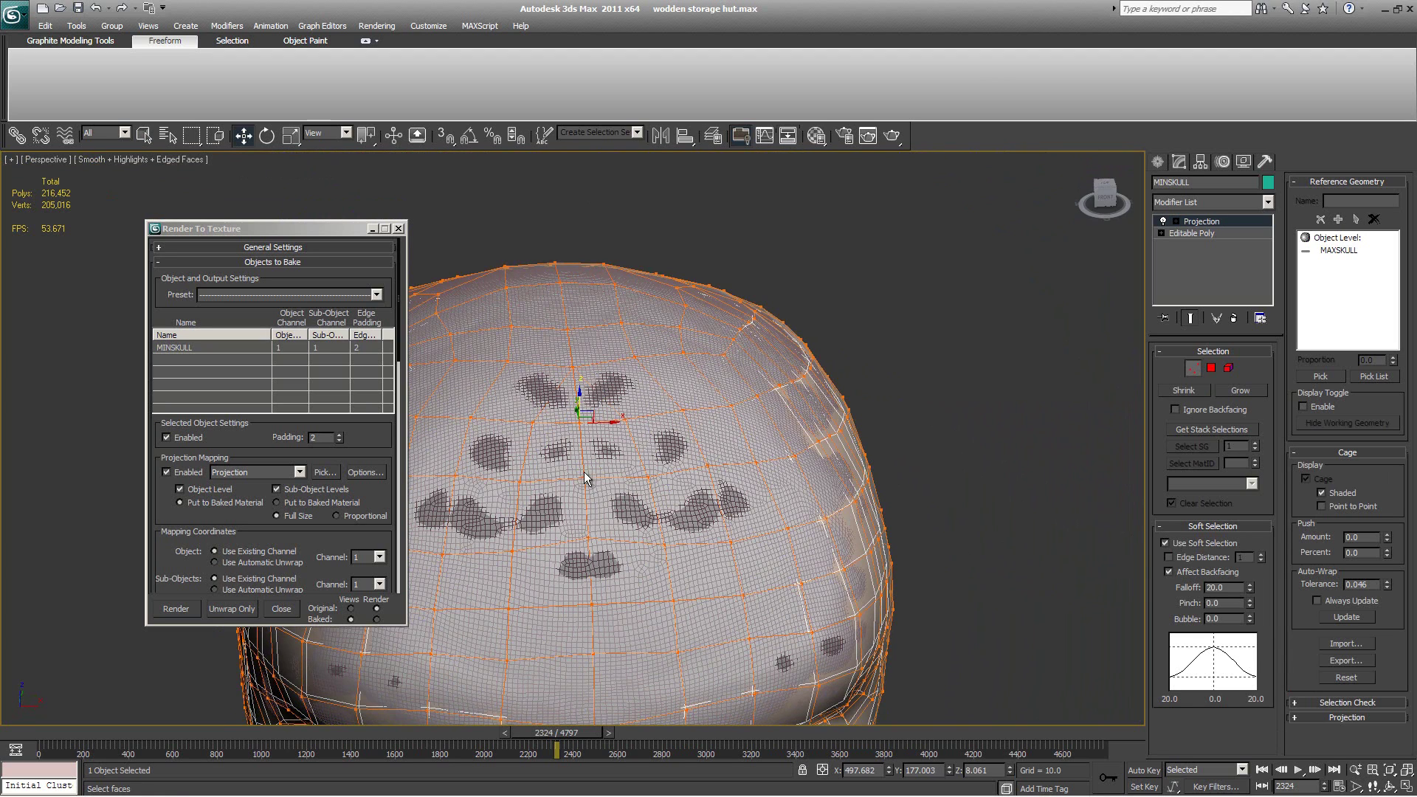
ctrl+click(583, 478)
ctrl+click(587, 544)
drag(1251, 588, 1243, 656)
Step: Raise the selected midline cage vertices about 0.035 in Z to cover the high-poly surface
alt+middle_drag(591, 452, 730, 431)
drag(679, 418, 678, 409)
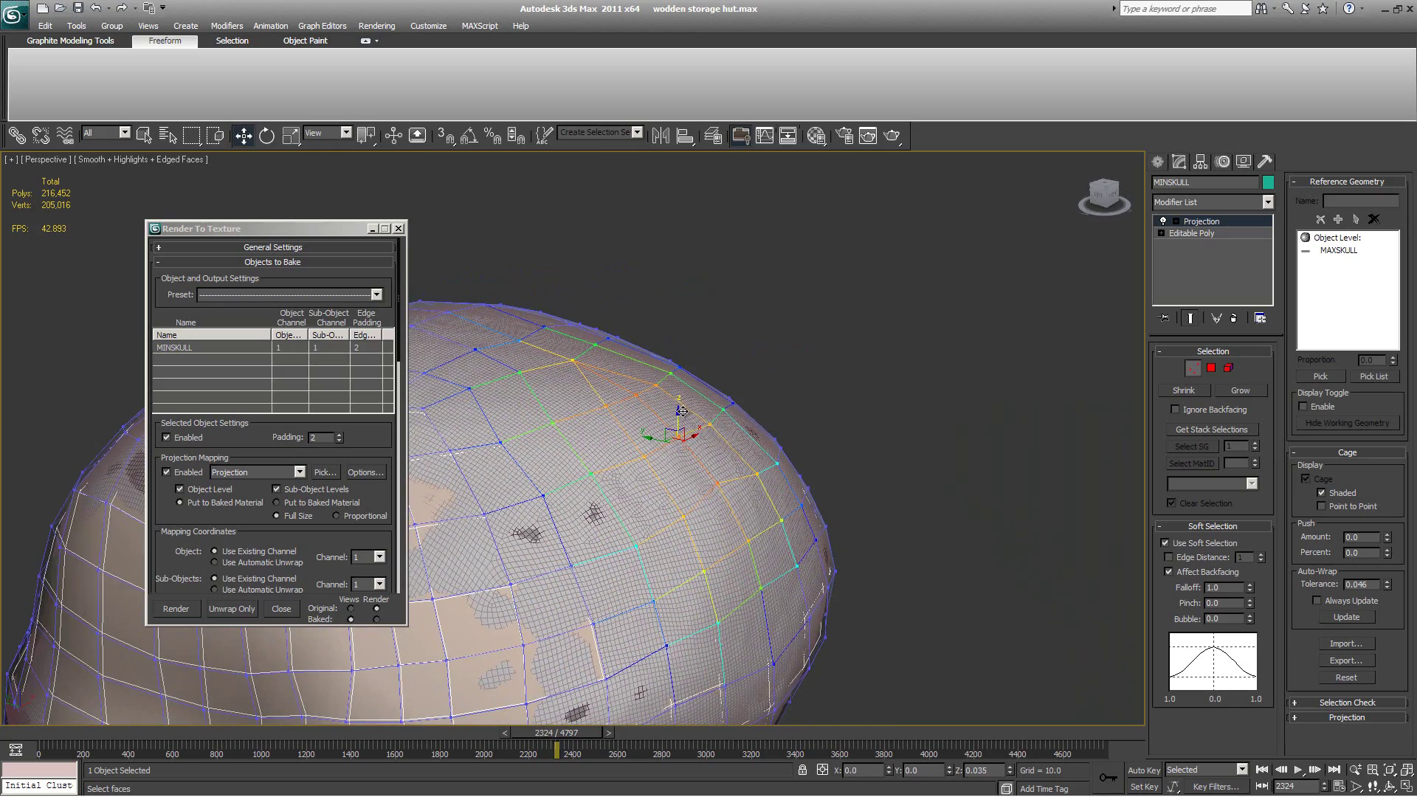
alt+middle_drag(874, 474, 640, 456)
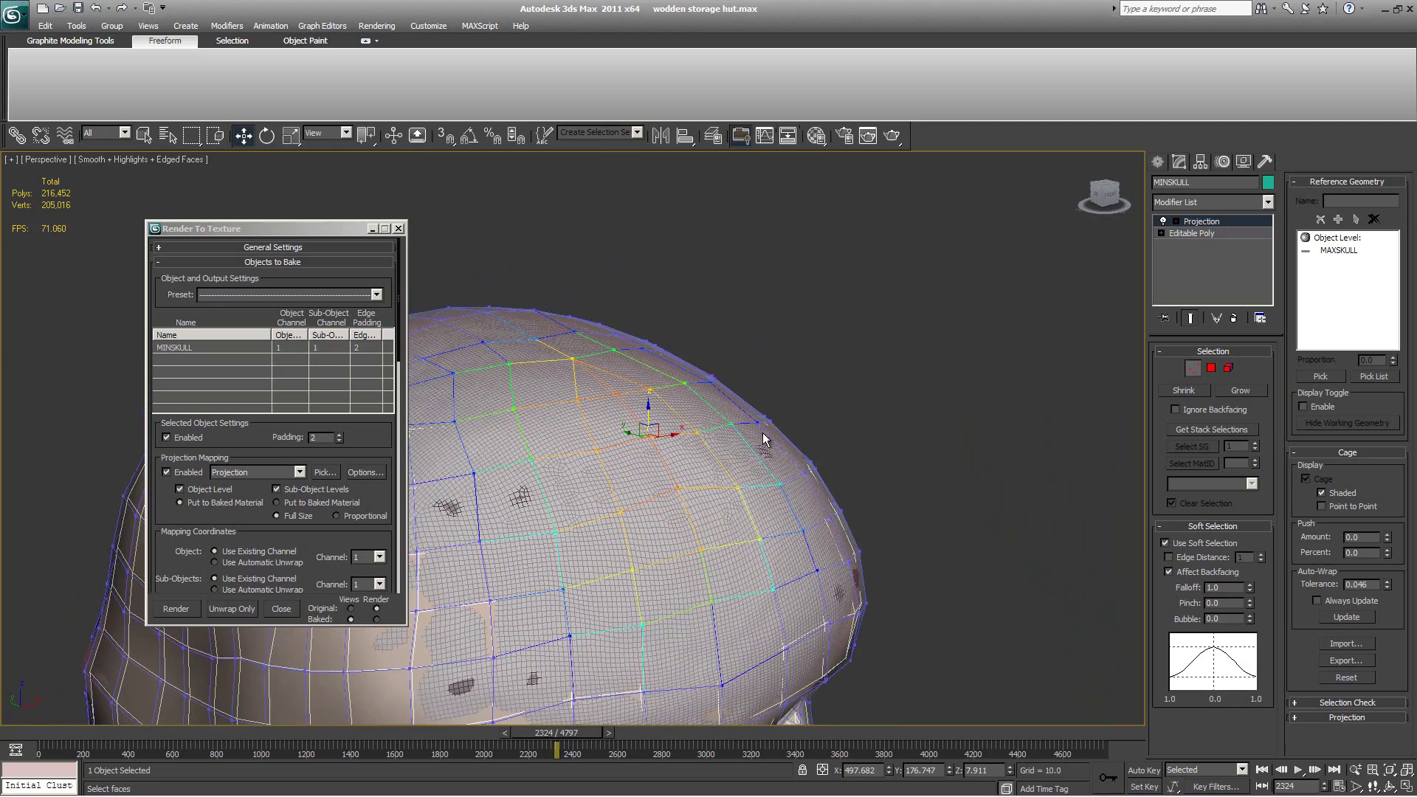
alt+middle_drag(762, 437, 1181, 592)
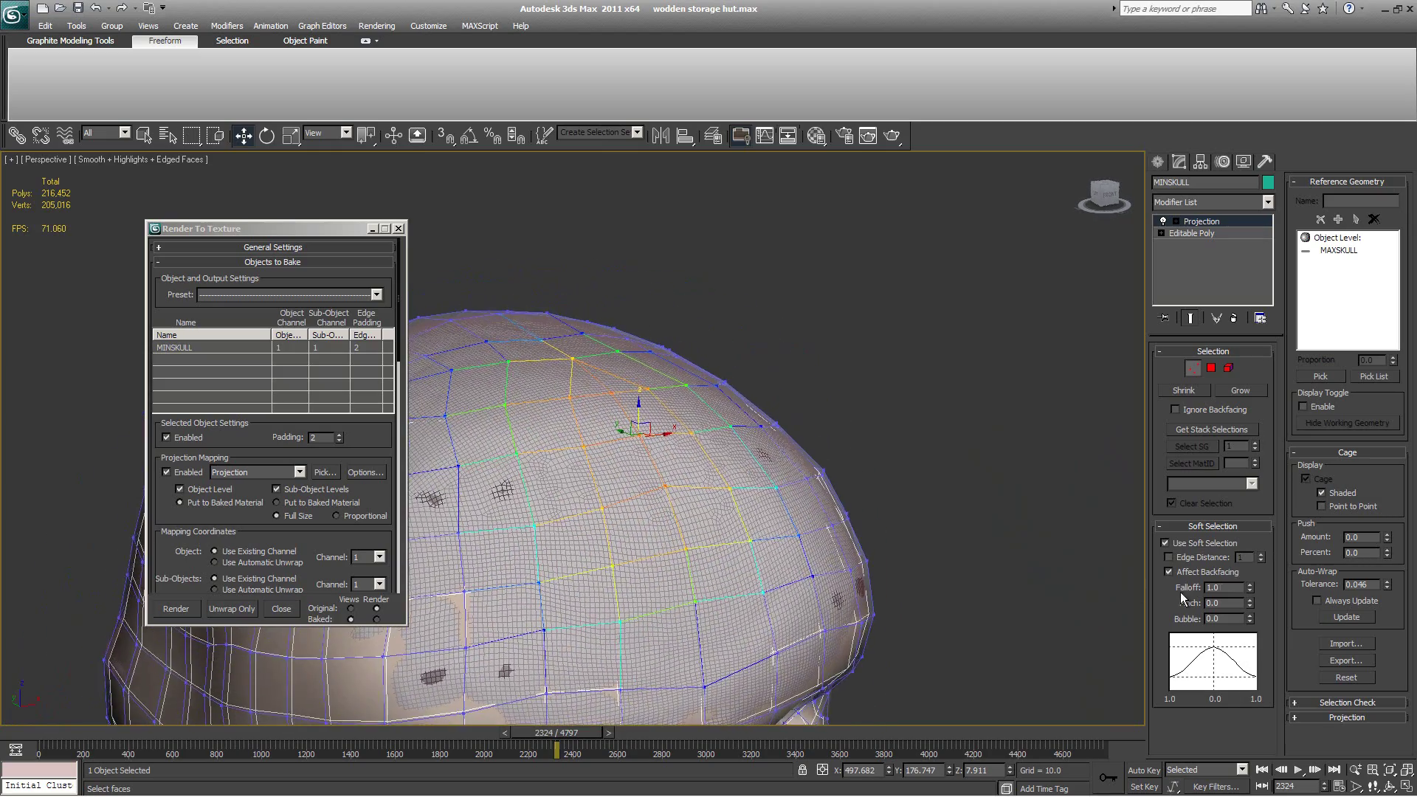
Step: Set the soft selection falloff to 0.95 and nudge cage vertices on both sides of the forehead over the protruding areas
click(1250, 591)
click(459, 462)
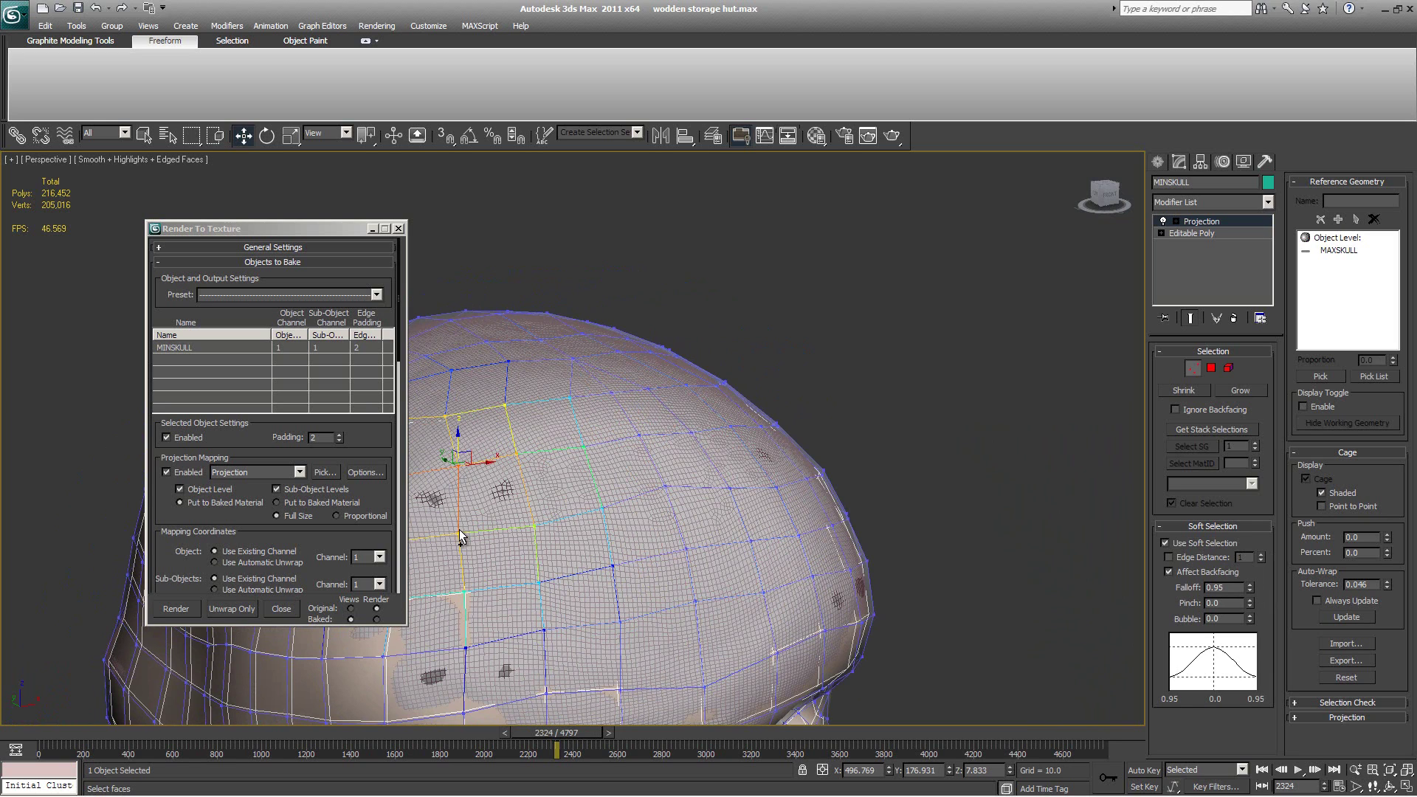
alt+middle_drag(468, 490, 682, 540)
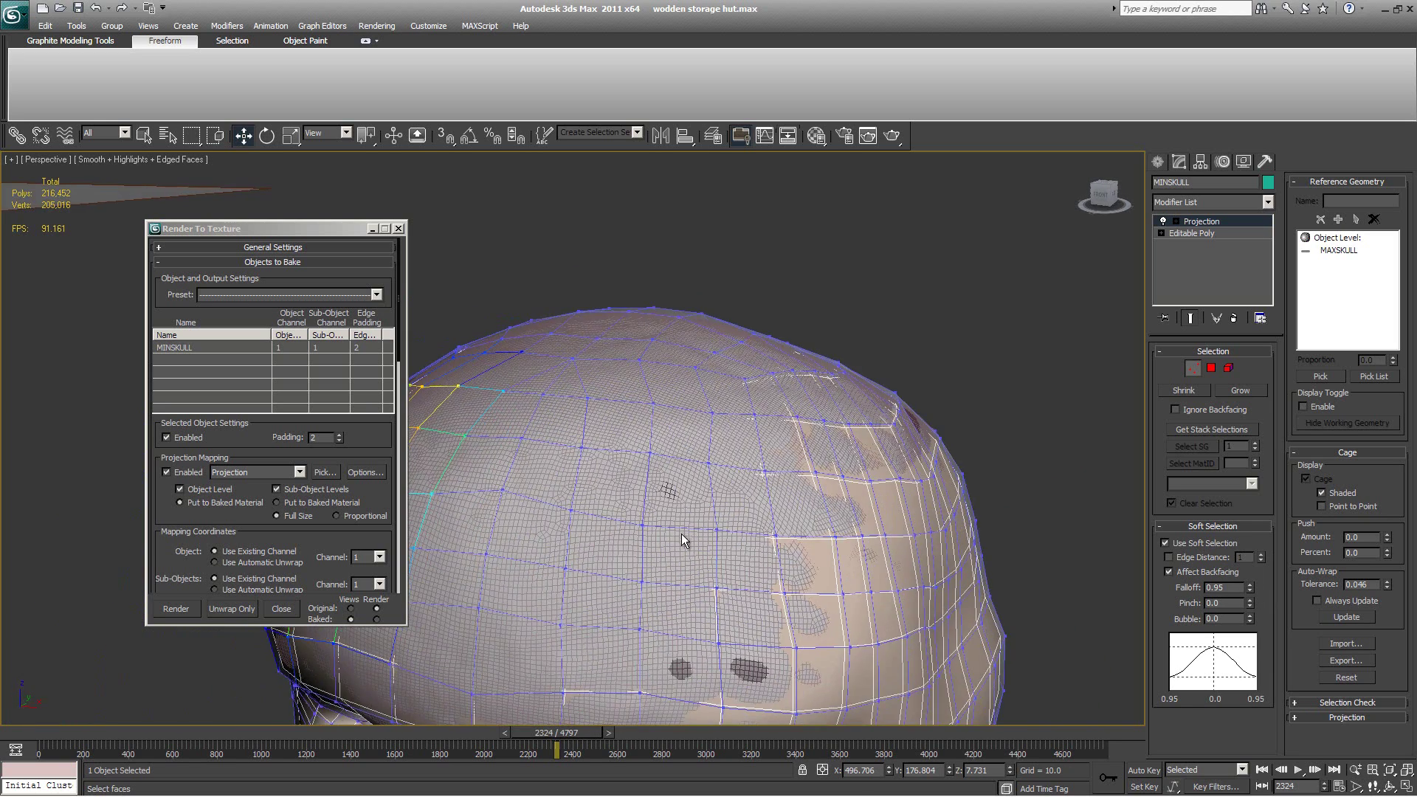
click(717, 527)
alt+middle_drag(677, 490, 764, 587)
click(768, 576)
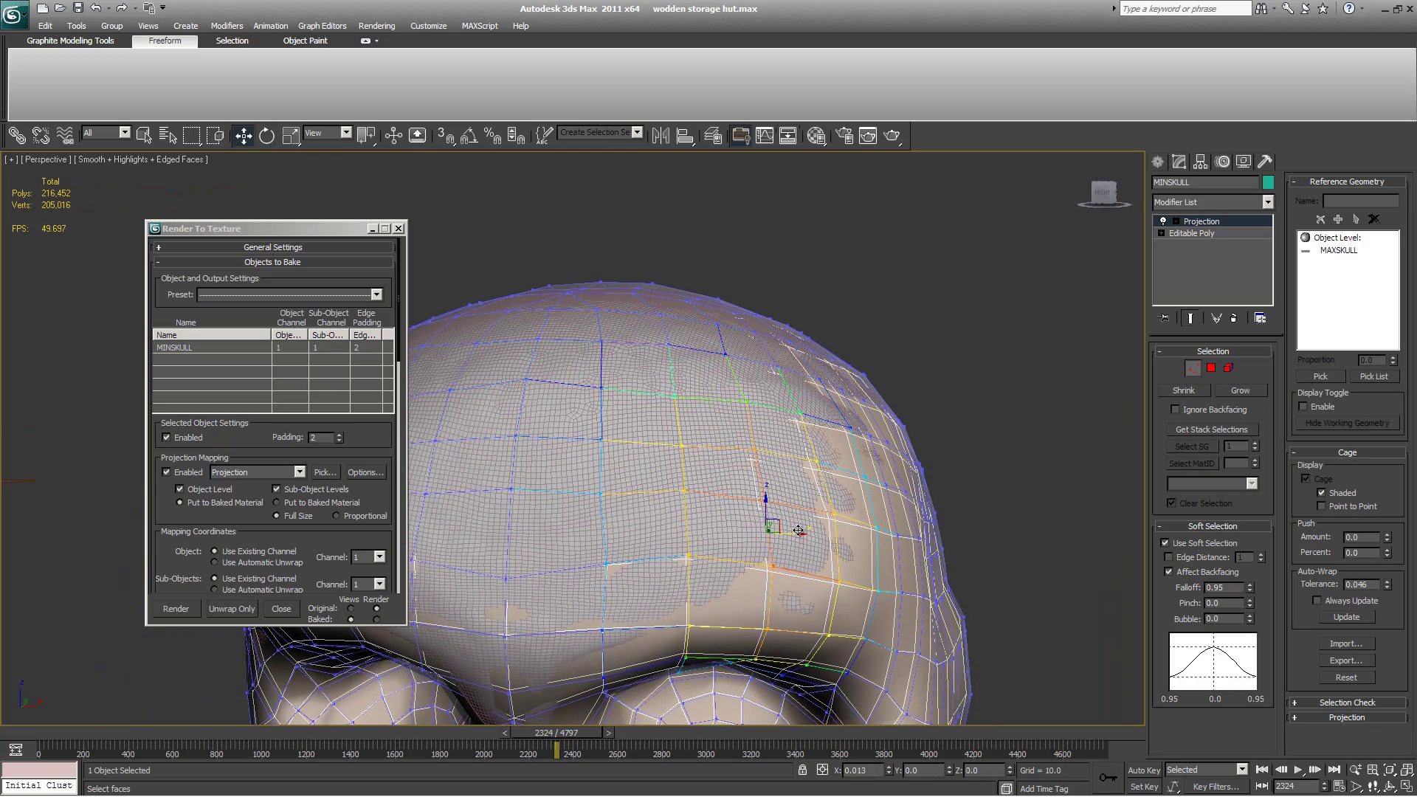
alt+middle_drag(772, 528, 915, 546)
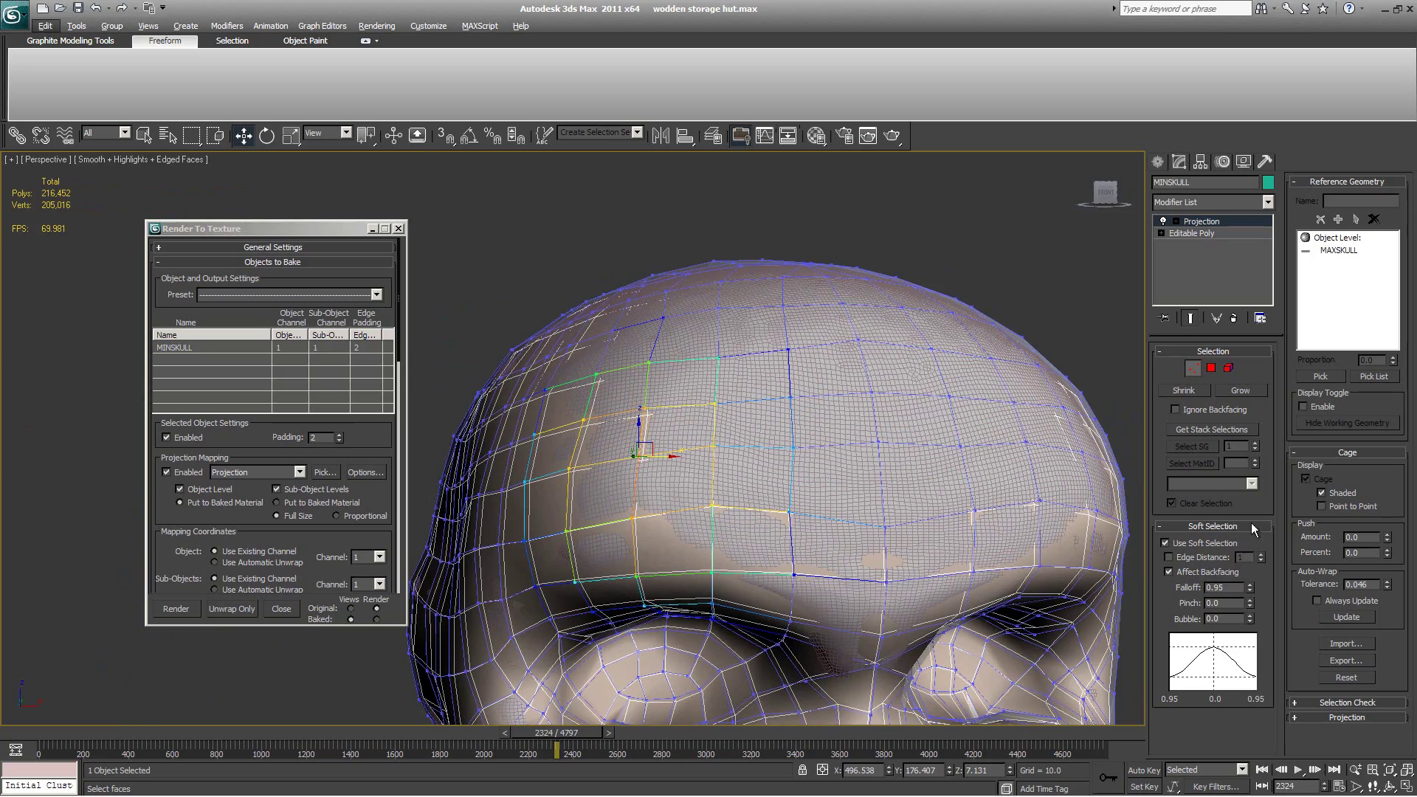
alt+middle_drag(723, 502, 926, 218)
click(725, 507)
Step: Adjust the cage vertices around the chin and lower jaw to enclose the protruding high-poly areas
alt+middle_drag(642, 490, 720, 609)
click(705, 443)
click(718, 510)
click(720, 609)
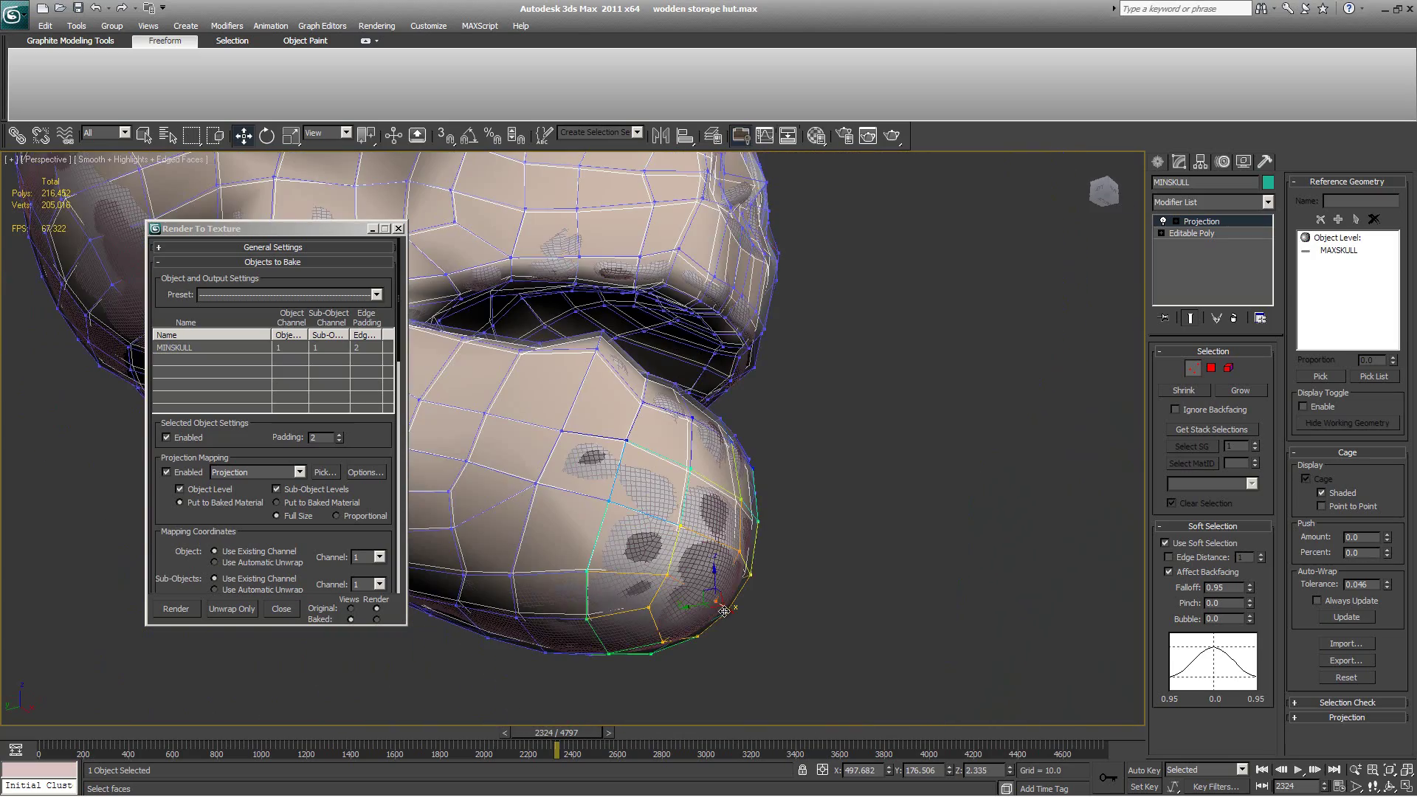
Step: Adjust the cage vertices on the back of the skull and slightly raise those at the upper back over the protruding areas
alt+middle_drag(845, 634, 782, 390)
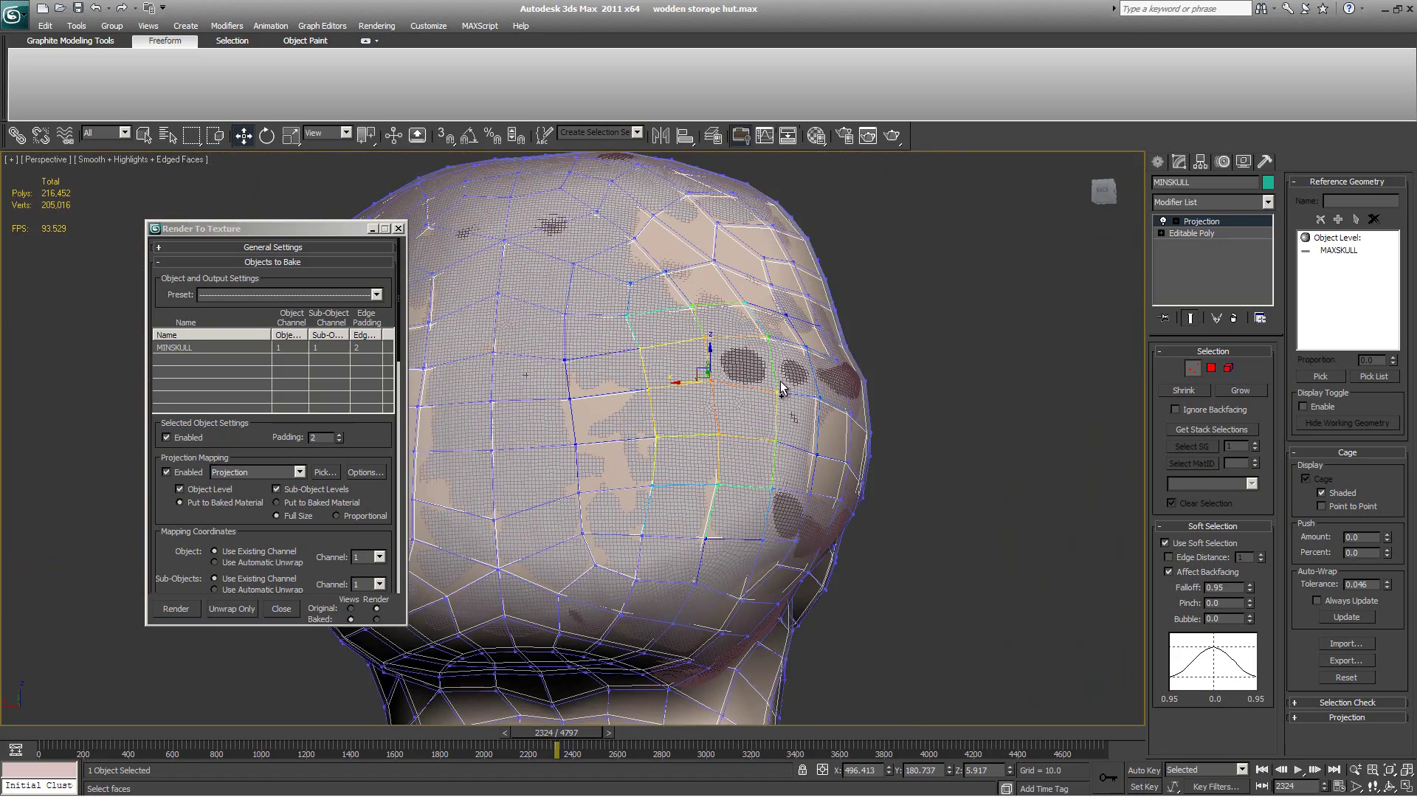
click(772, 406)
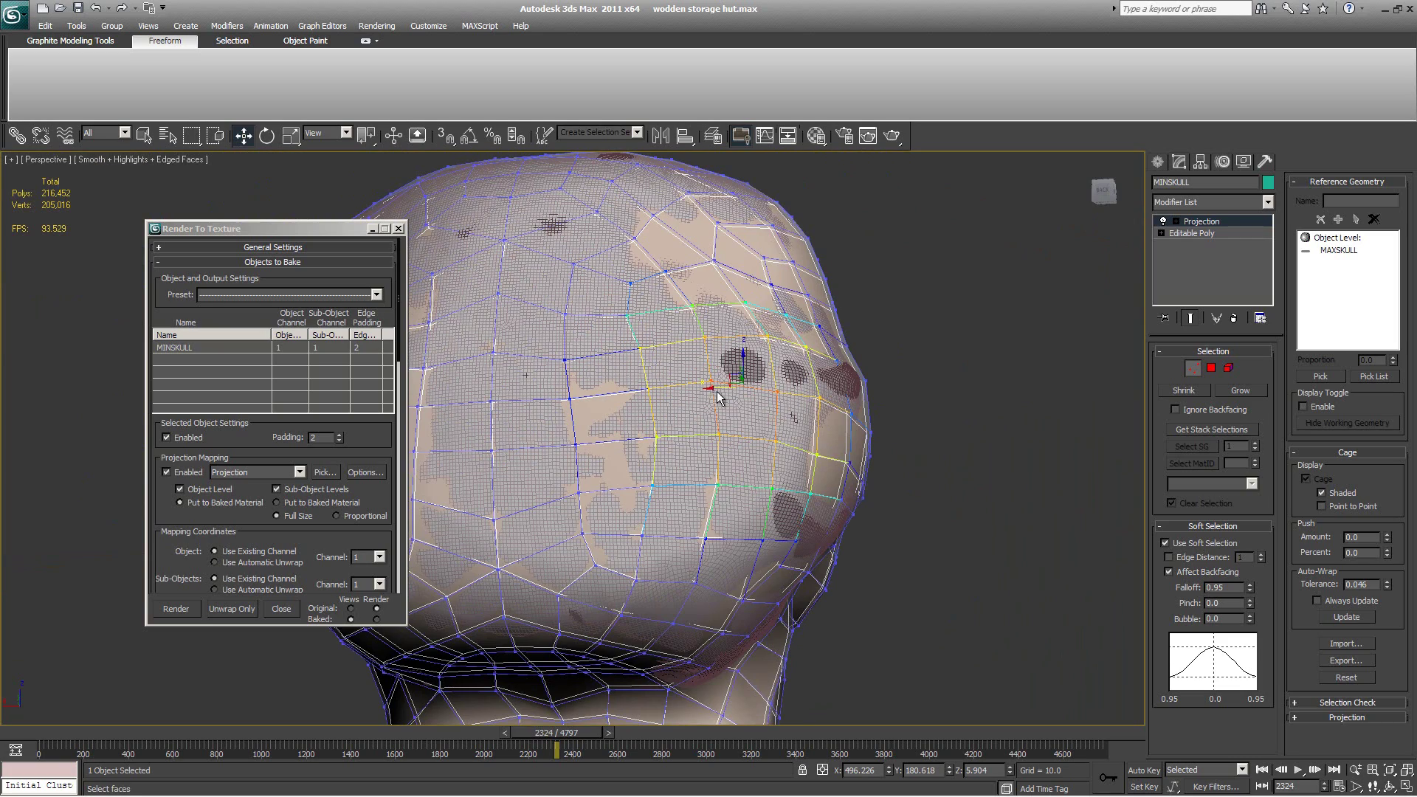
mouse_move(713, 387)
alt+middle_down()
mouse_move(666, 614)
mouse_move(721, 588)
mouse_move(689, 538)
mouse_move(655, 564)
mouse_move(765, 584)
mouse_move(760, 563)
mouse_move(668, 631)
mouse_move(760, 591)
mouse_move(550, 627)
mouse_move(672, 519)
mouse_move(699, 391)
alt+middle_up()
click(667, 615)
click(765, 583)
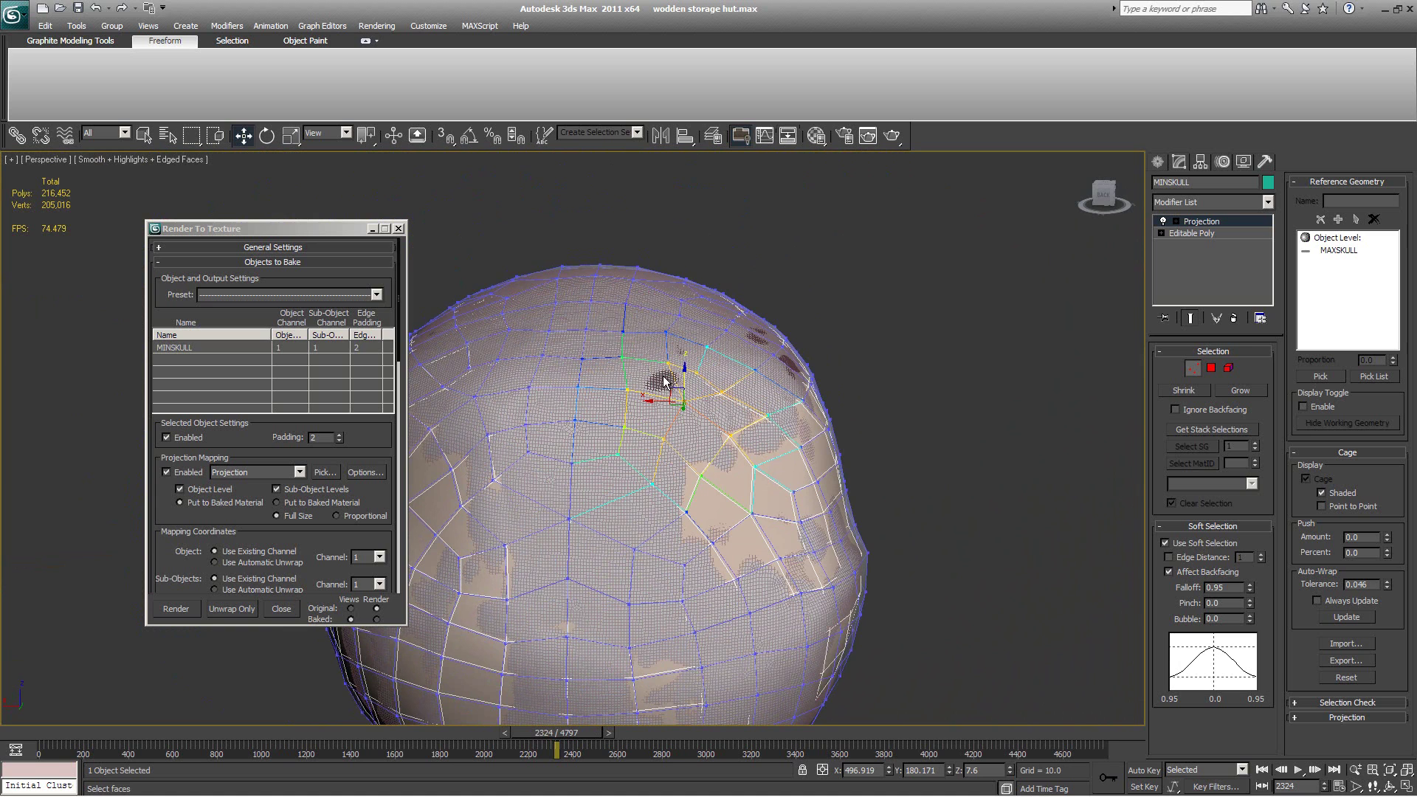
drag(681, 372, 682, 367)
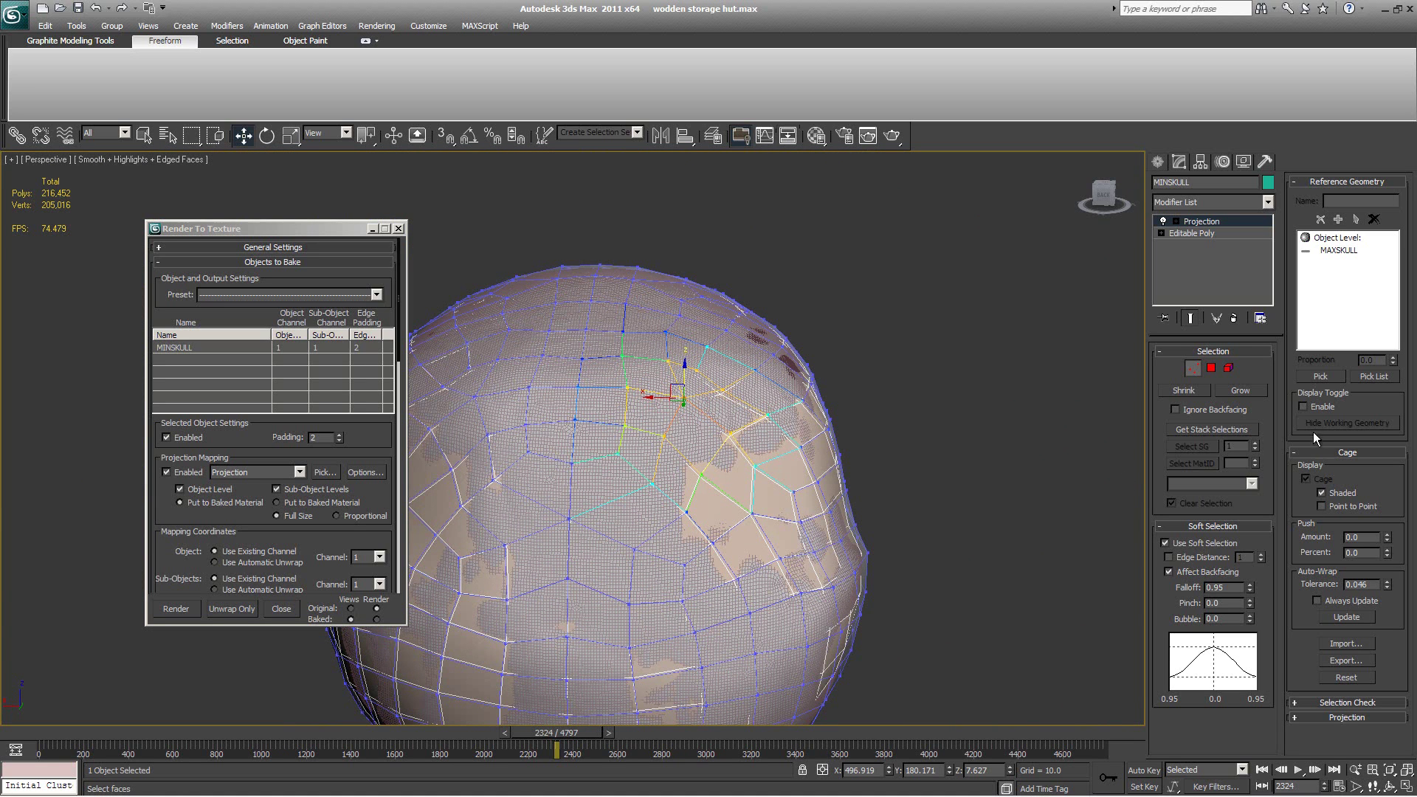
Step: Toggle the cage's shaded display off and on, then raise the upper-back cage vertices over the remaining protruding spots
click(1322, 493)
click(1328, 493)
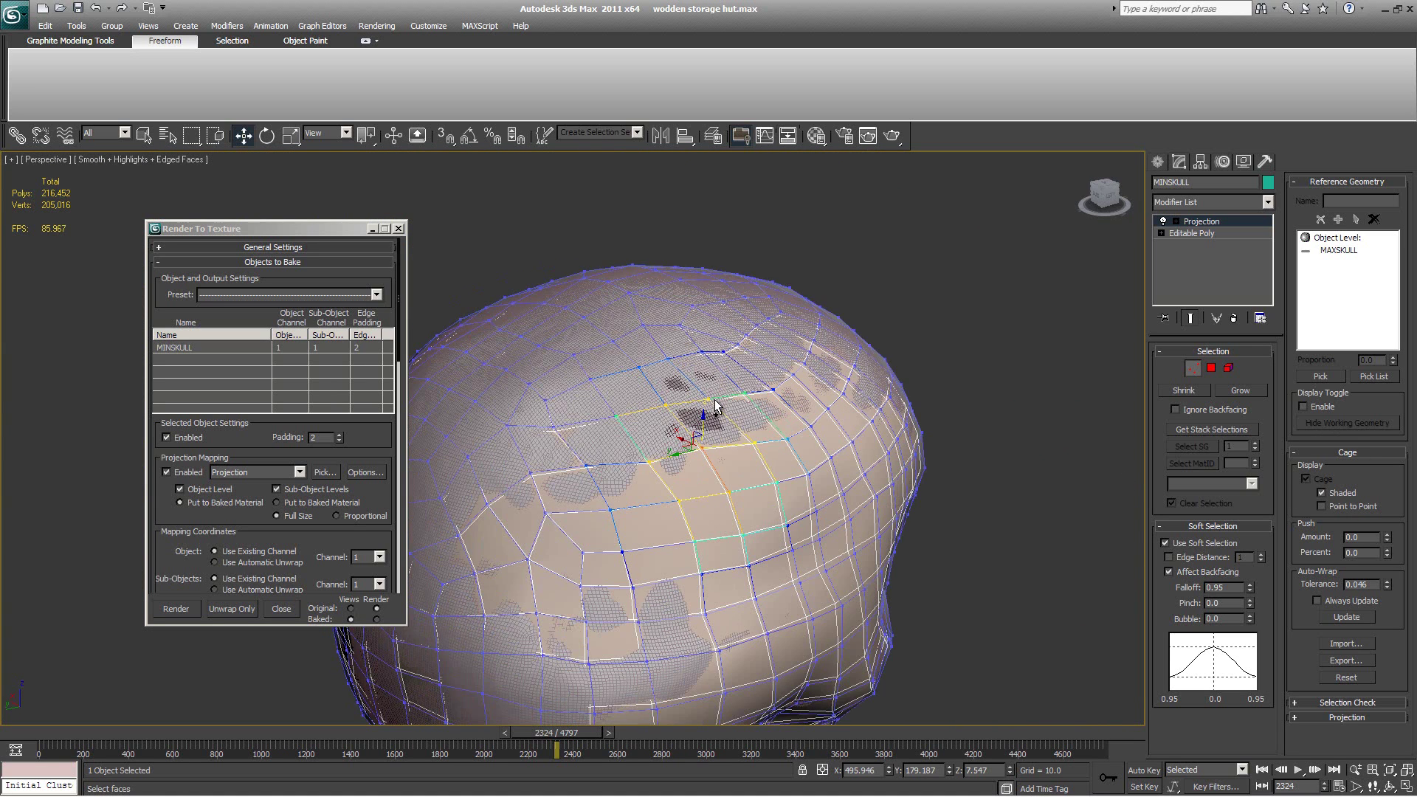
drag(709, 405, 709, 390)
alt+middle_drag(712, 413, 803, 434)
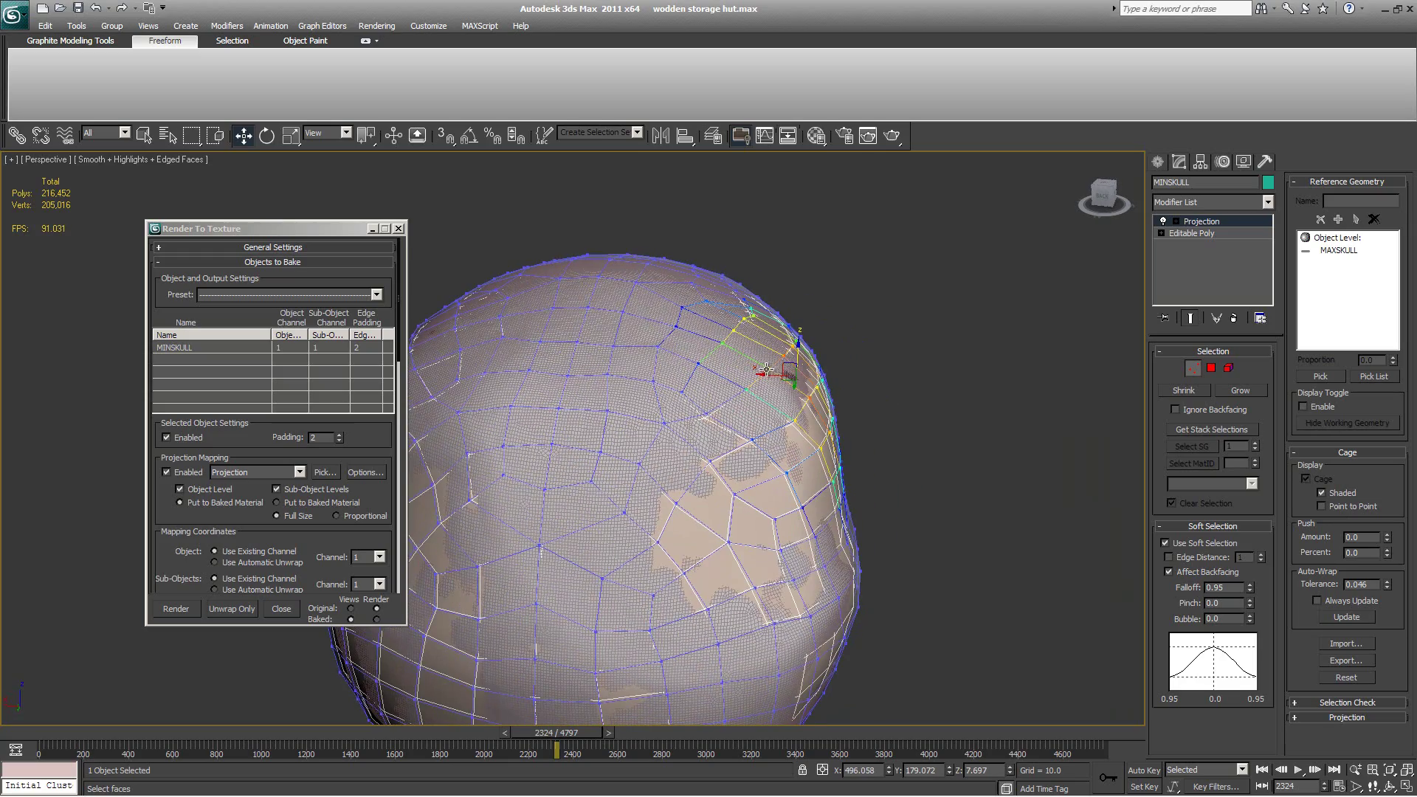
click(769, 370)
drag(754, 358, 753, 355)
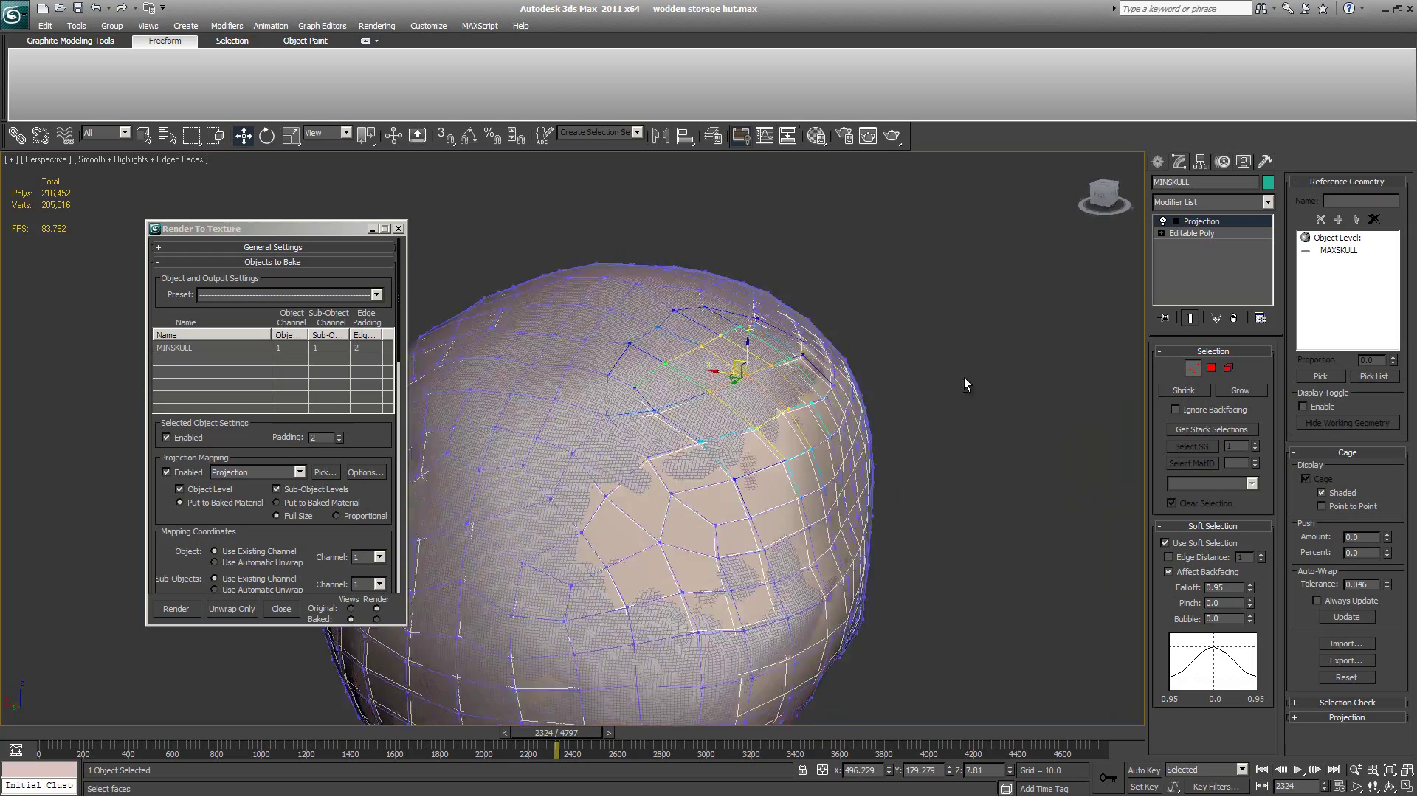
Step: Adjust the cage vertices along the side of the crown over the protruding spot and exit cage vertex editing
alt+middle_drag(965, 384, 728, 497)
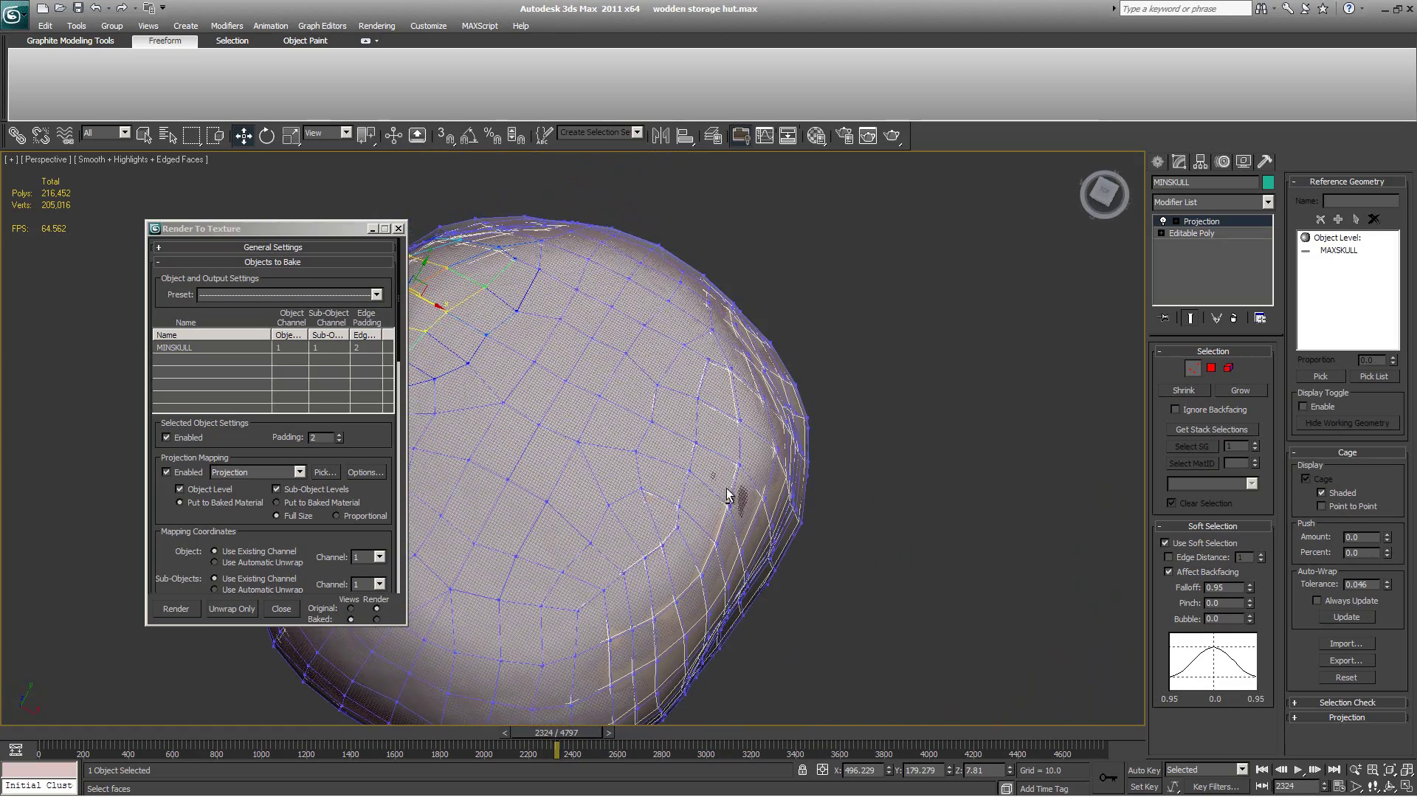
click(744, 461)
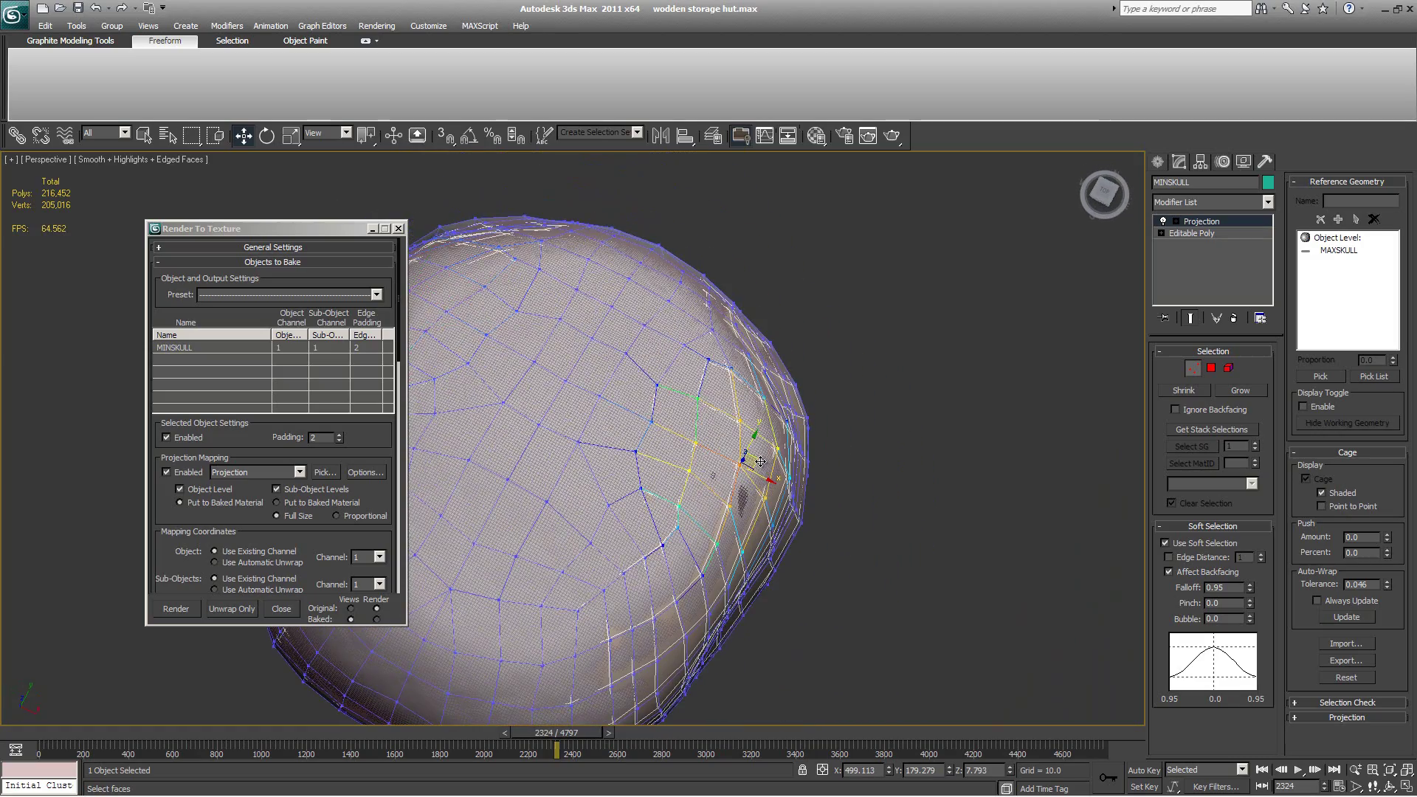
alt+middle_drag(823, 504, 871, 494)
click(509, 489)
alt+middle_drag(509, 488, 1144, 405)
click(1190, 367)
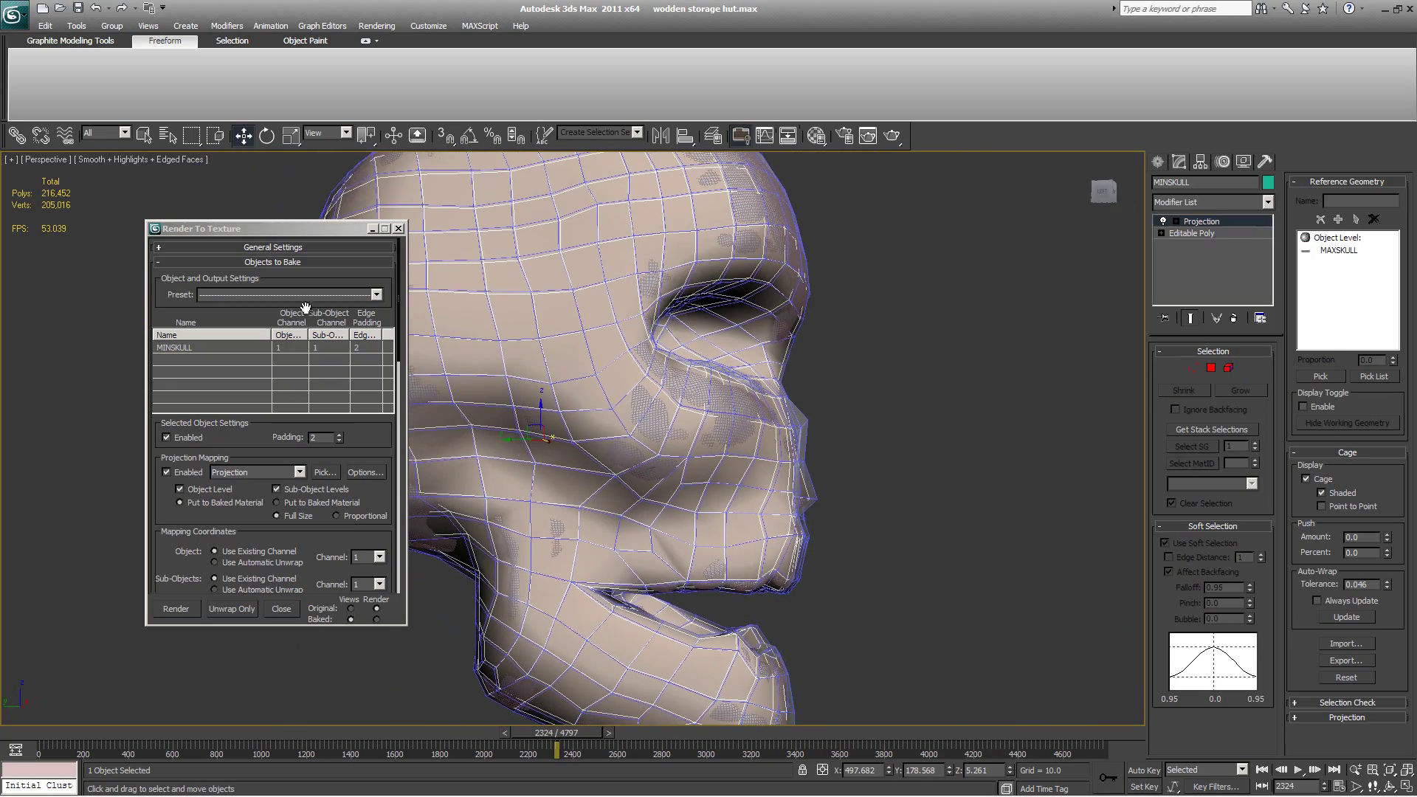
Step: Delete the existing NormalsMap output from Render To Texture and add a new NormalsMap element
drag(346, 229, 974, 223)
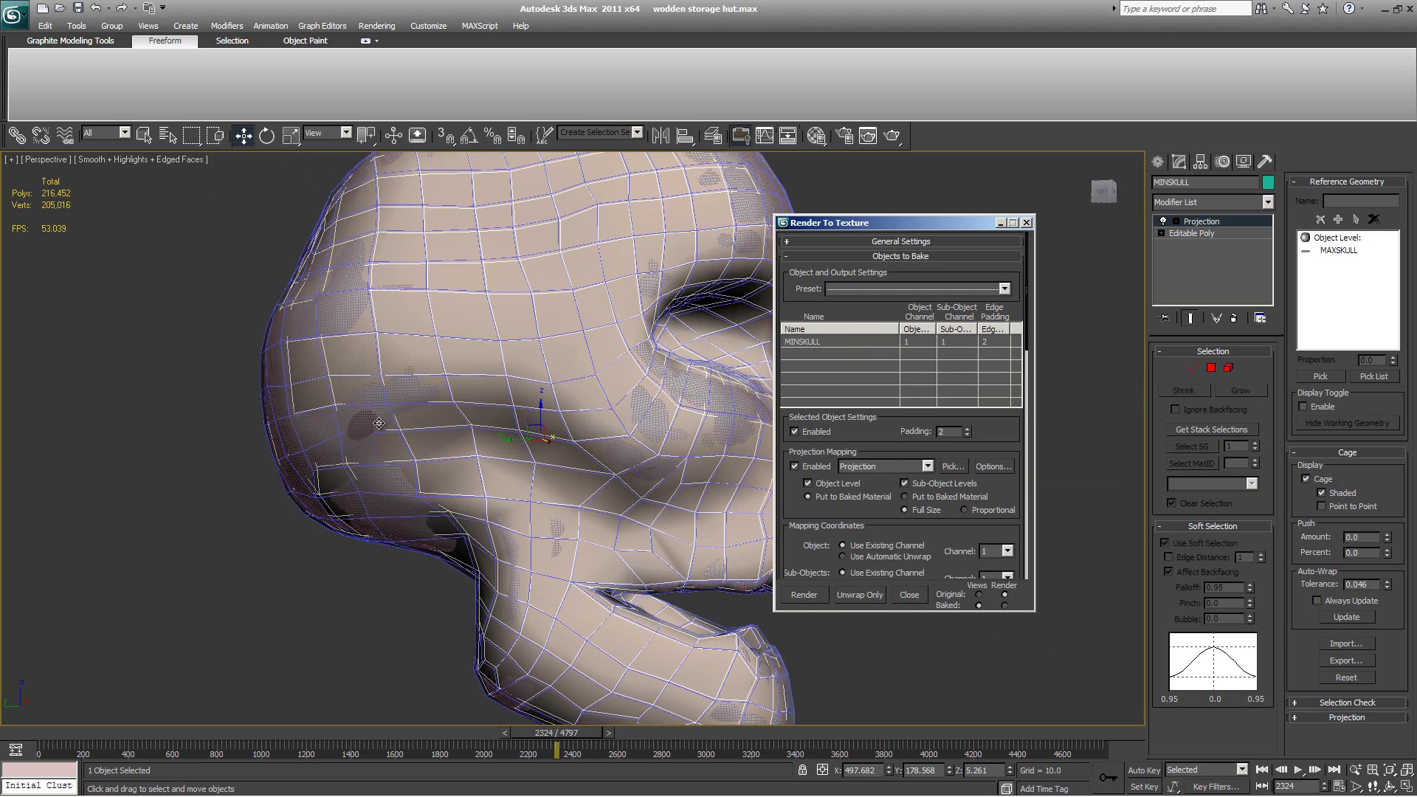
key(z)
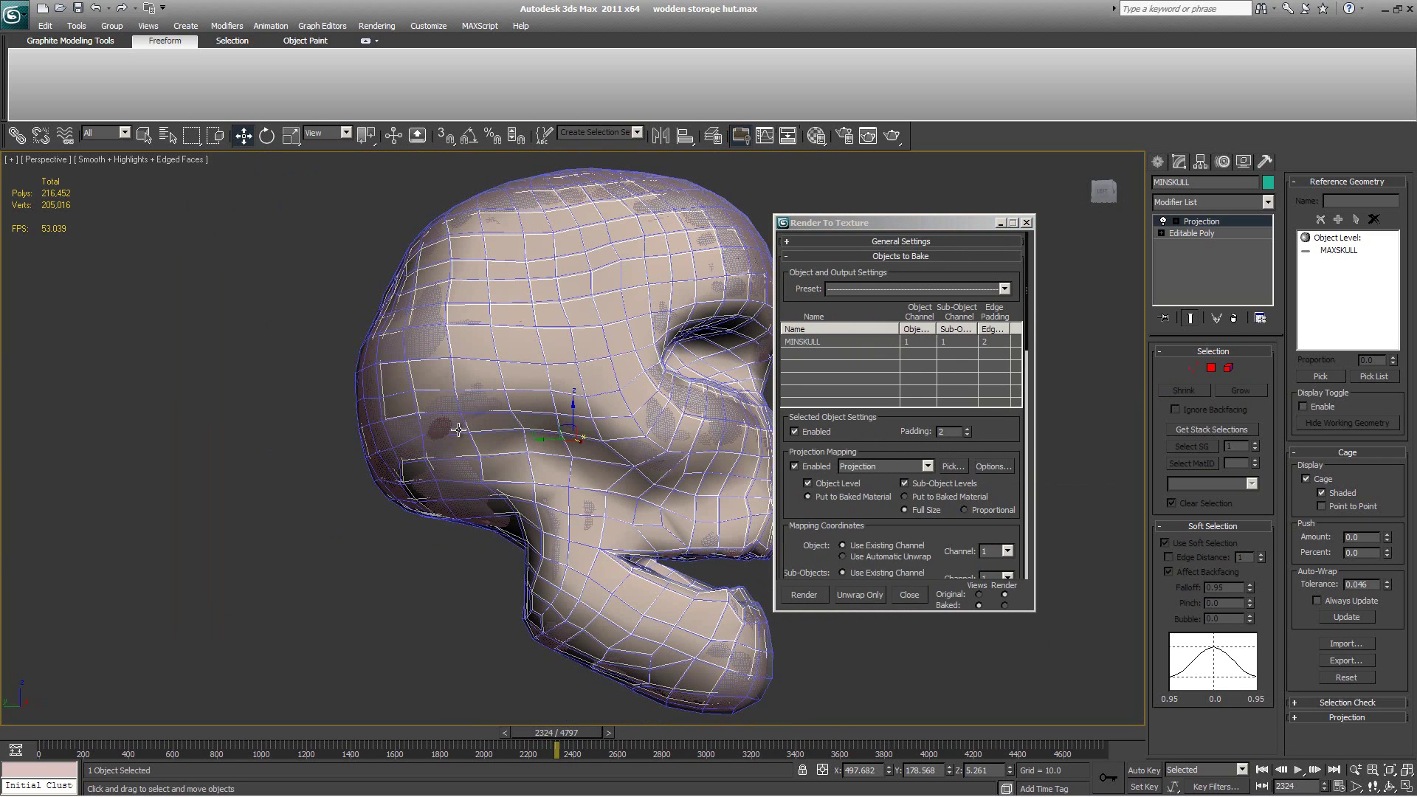
scroll(518, 433, up, 3)
middle_drag(597, 458, 568, 477)
drag(992, 437, 992, 404)
scroll(992, 405, down, 10)
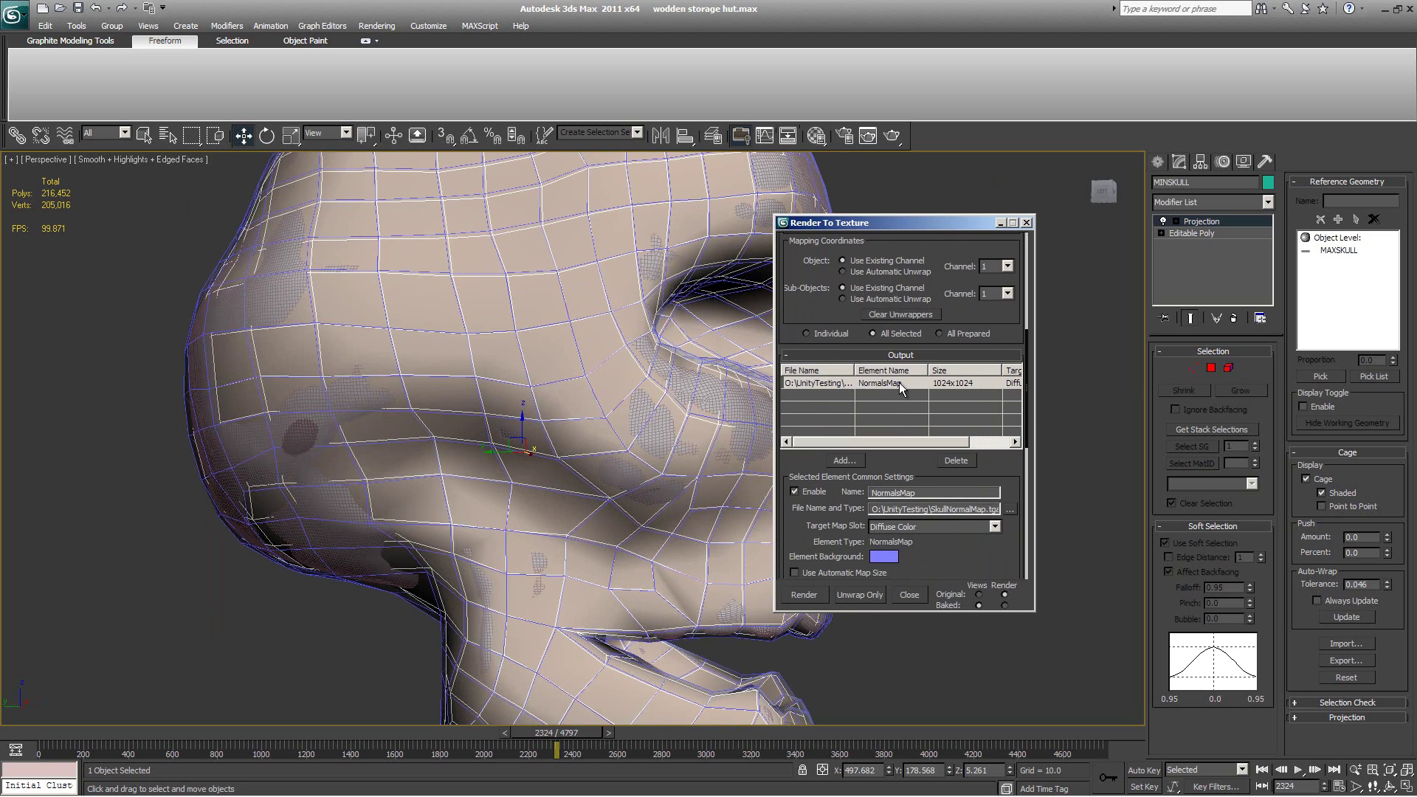
click(900, 382)
click(955, 461)
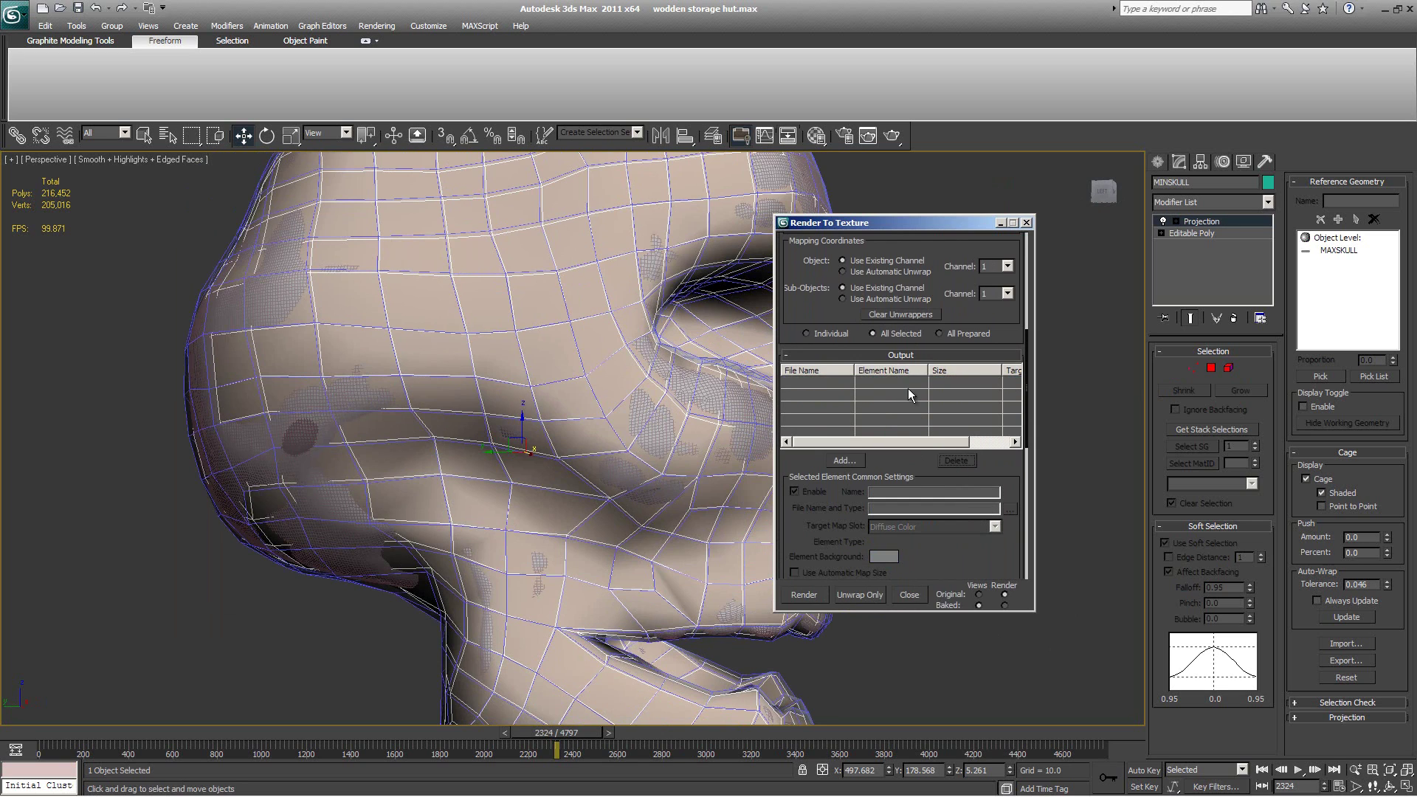
click(839, 461)
click(682, 389)
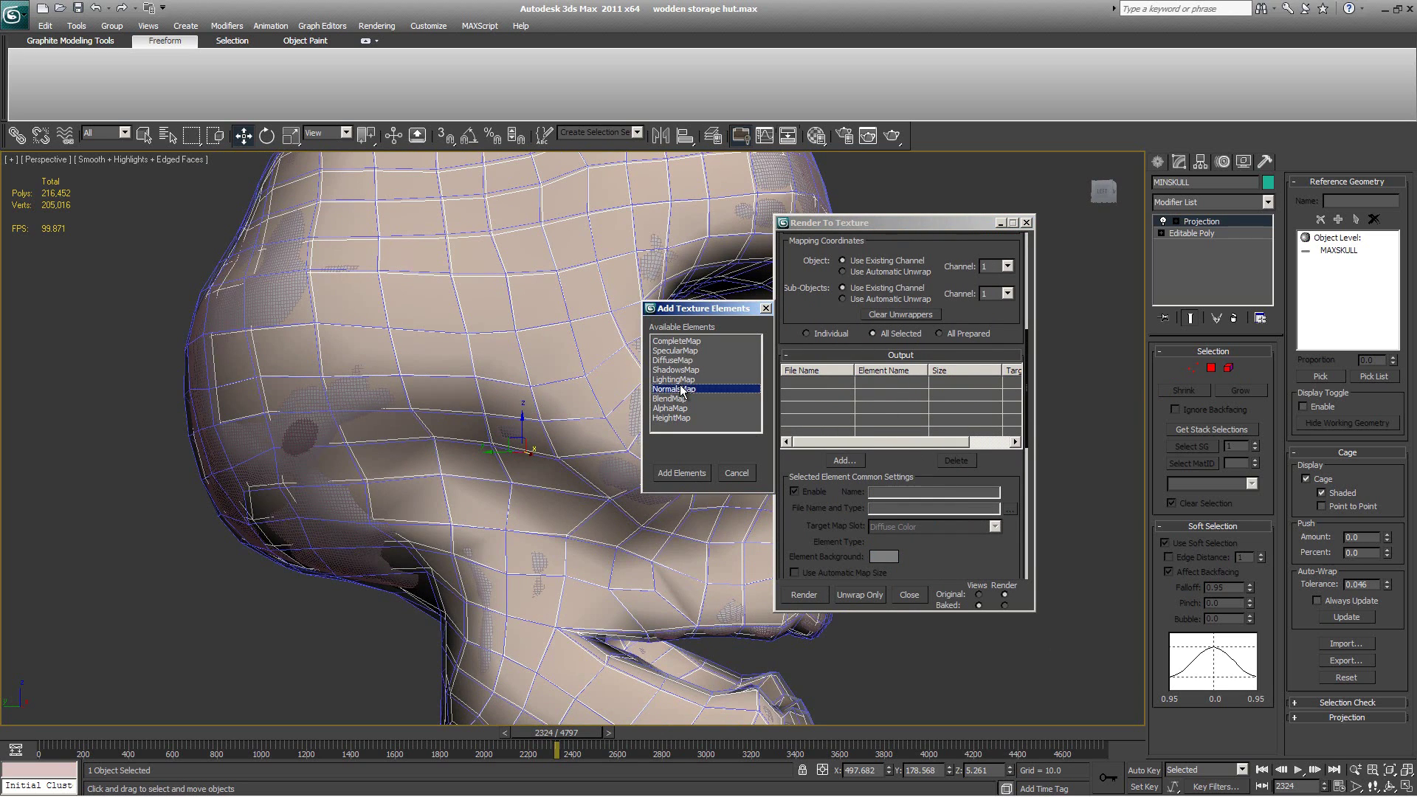
click(673, 477)
Step: Set the object and sub-object mapping coordinates to use the existing channel
scroll(851, 456, up, 5)
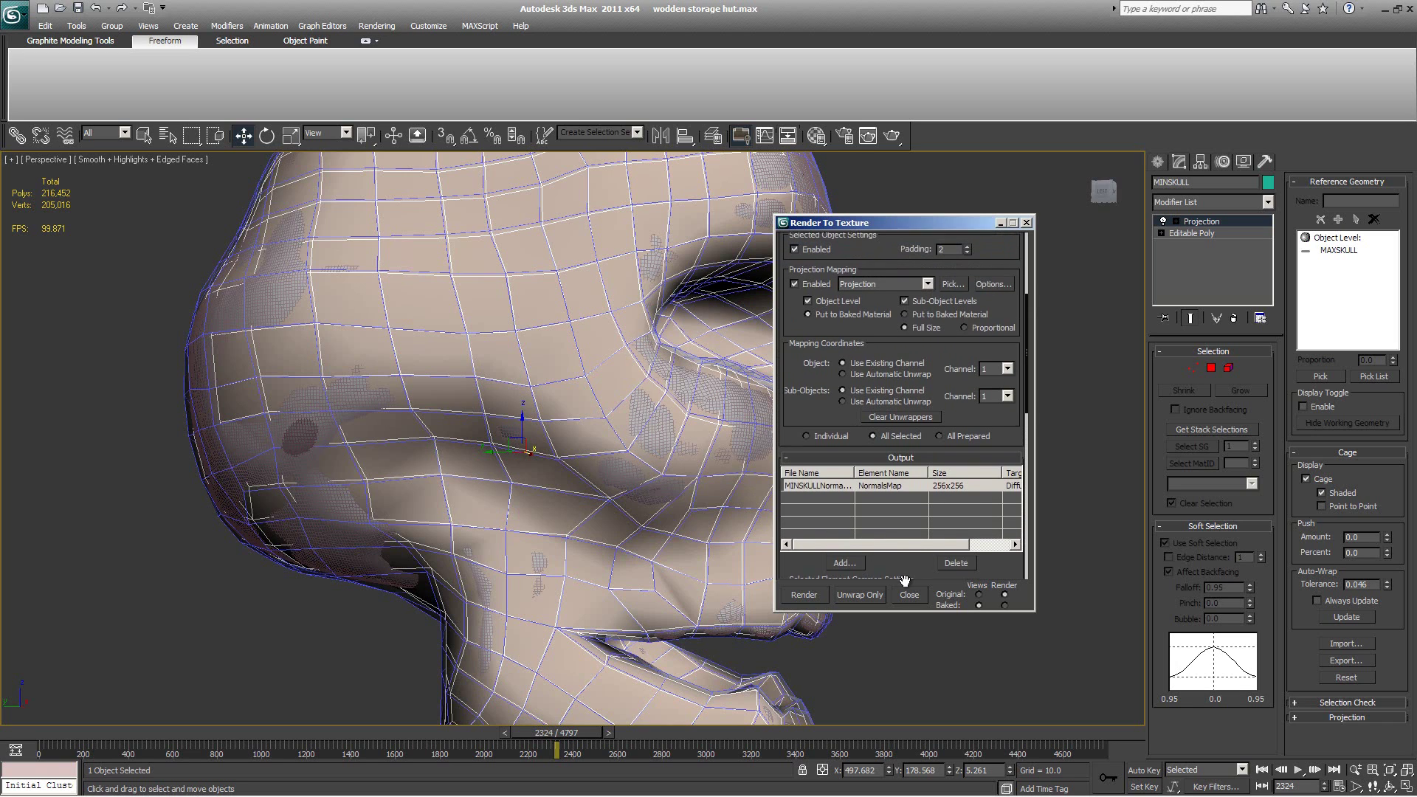
scroll(851, 456, up, 1)
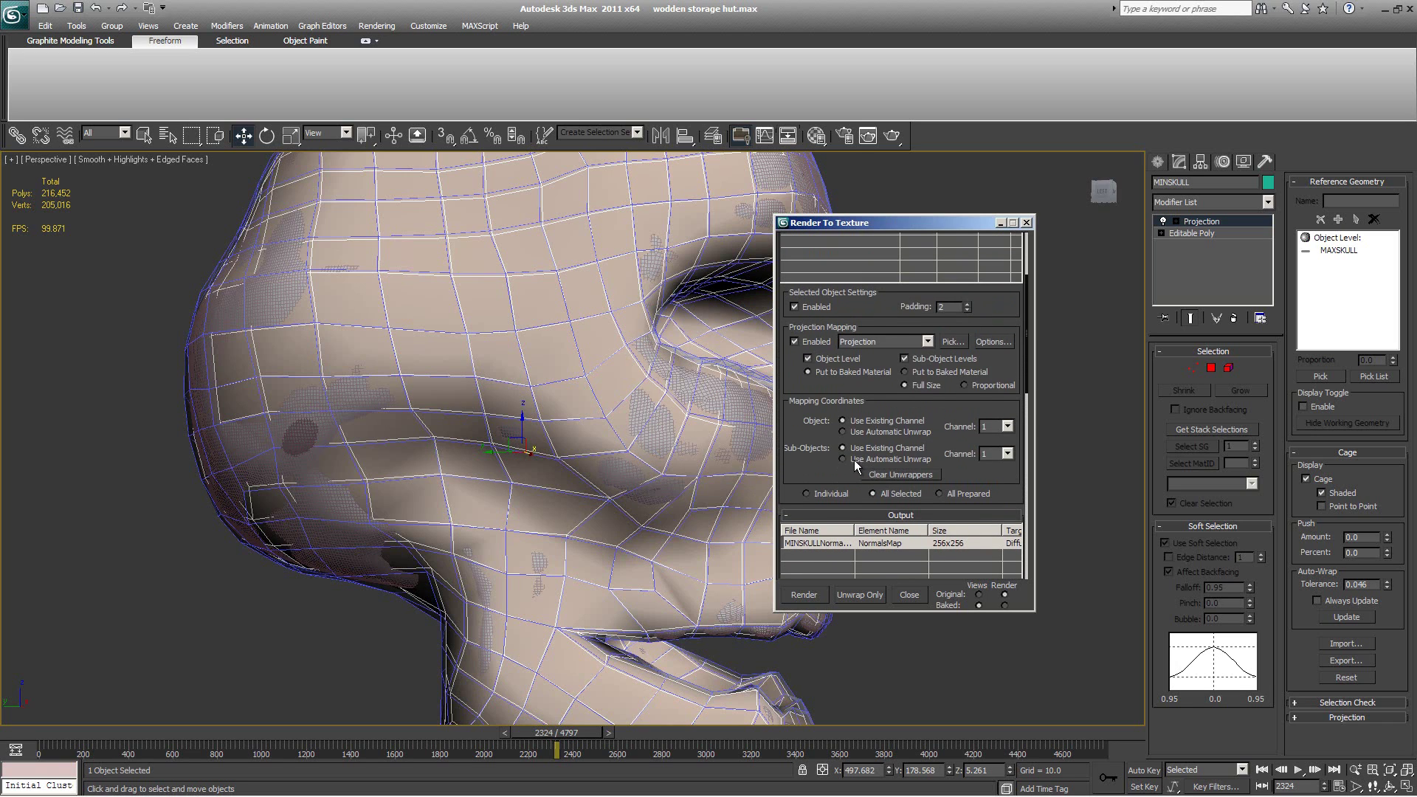
click(854, 459)
click(842, 448)
click(843, 421)
drag(809, 474, 823, 384)
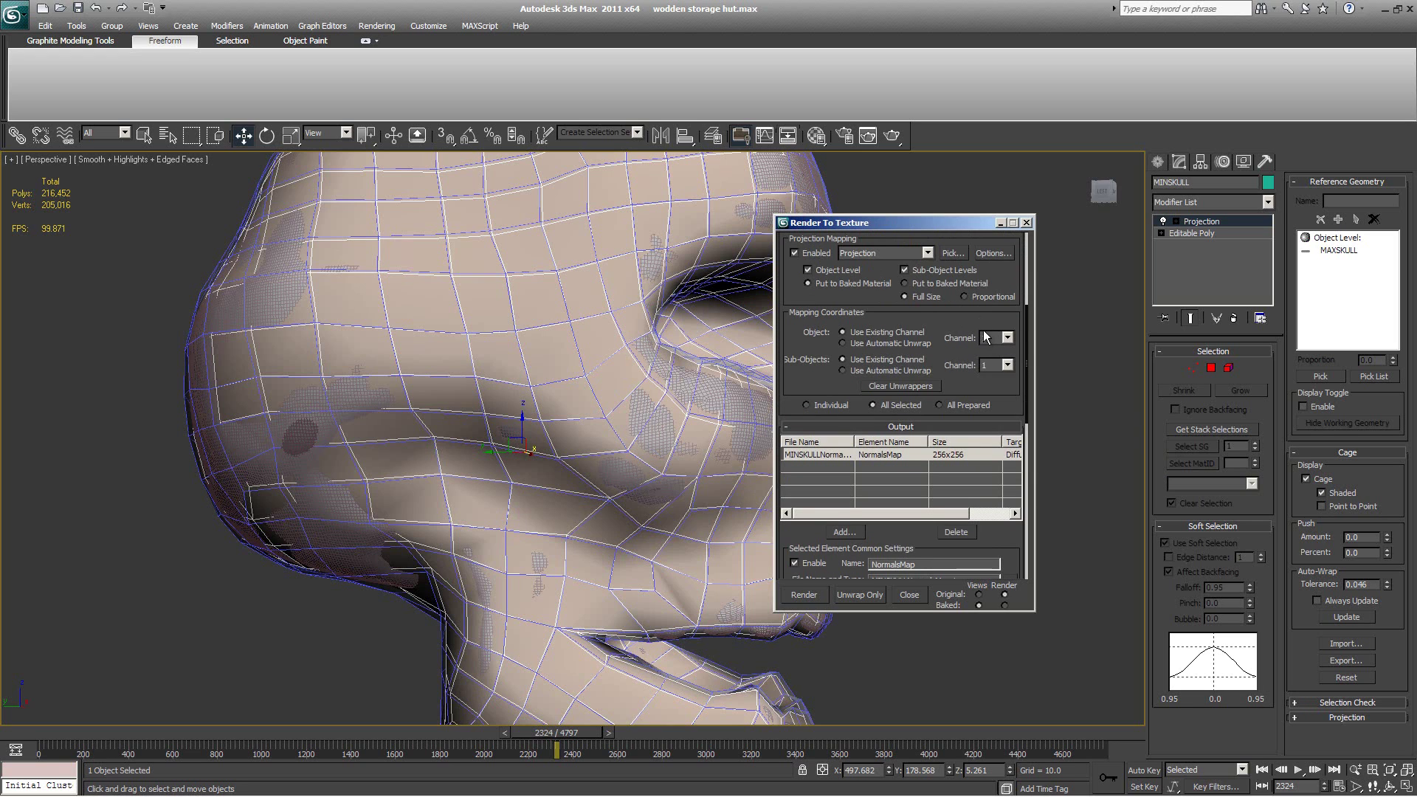
Step: Set the normal map output file to MINSKULLNormalsMapUnity on the Desktop in Targa format
drag(1006, 552, 1004, 406)
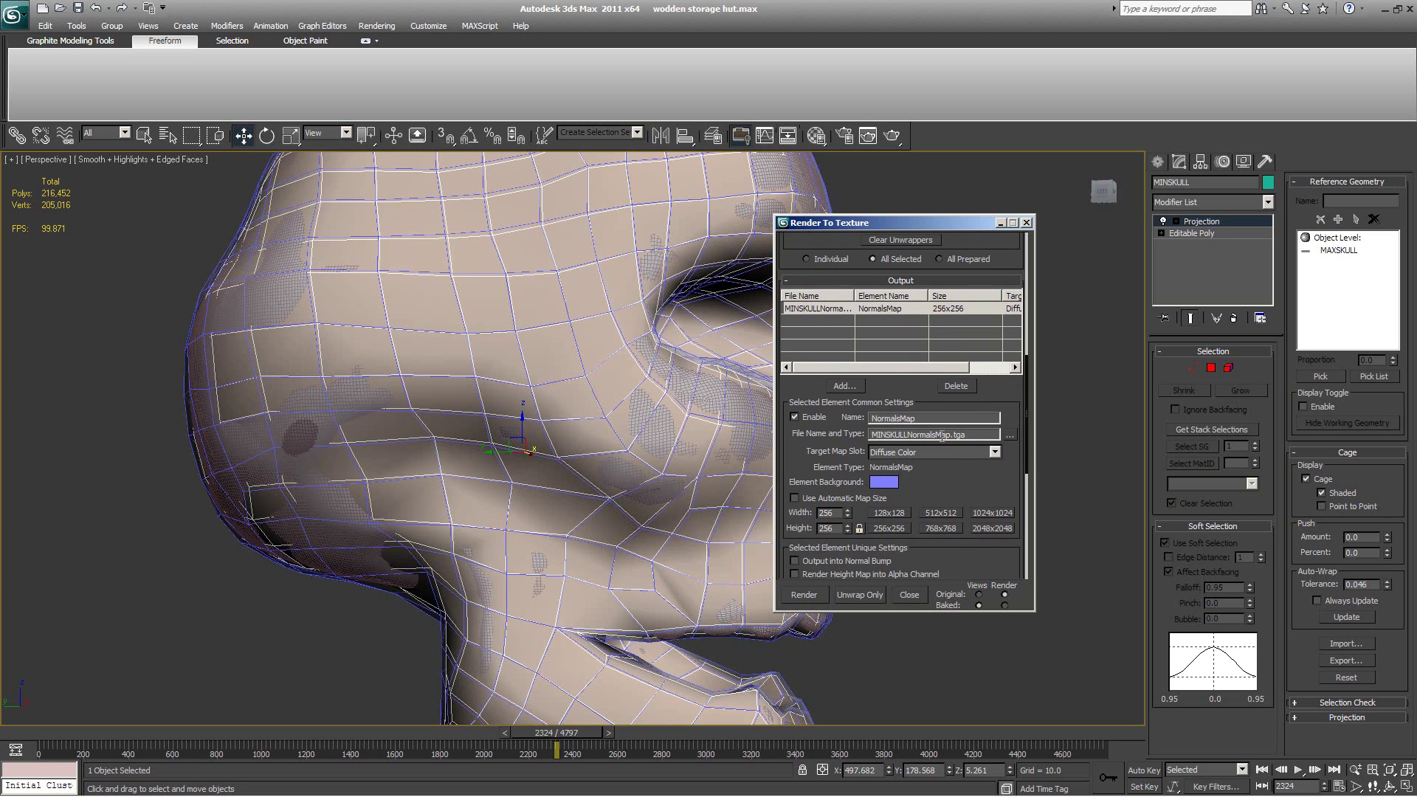
click(1010, 435)
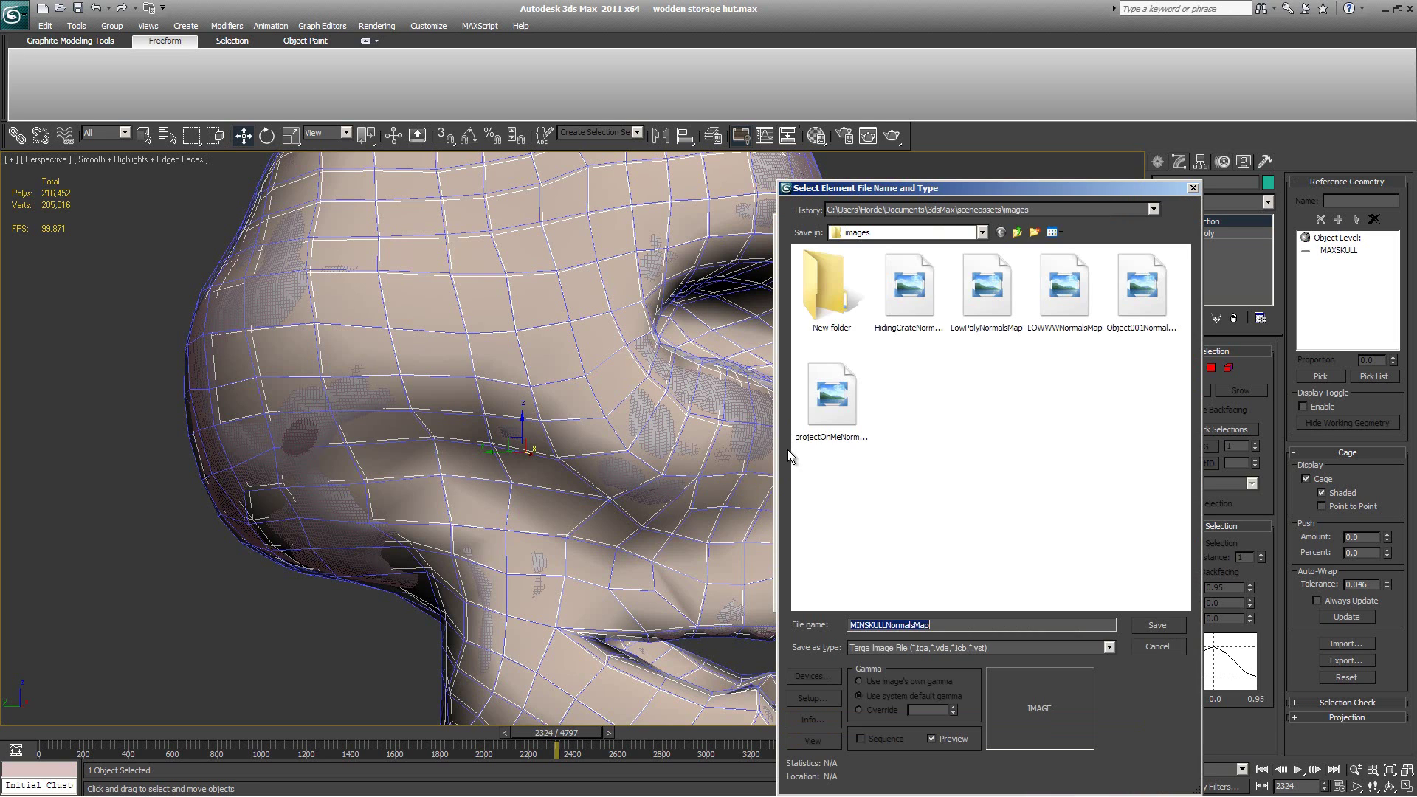
click(1033, 233)
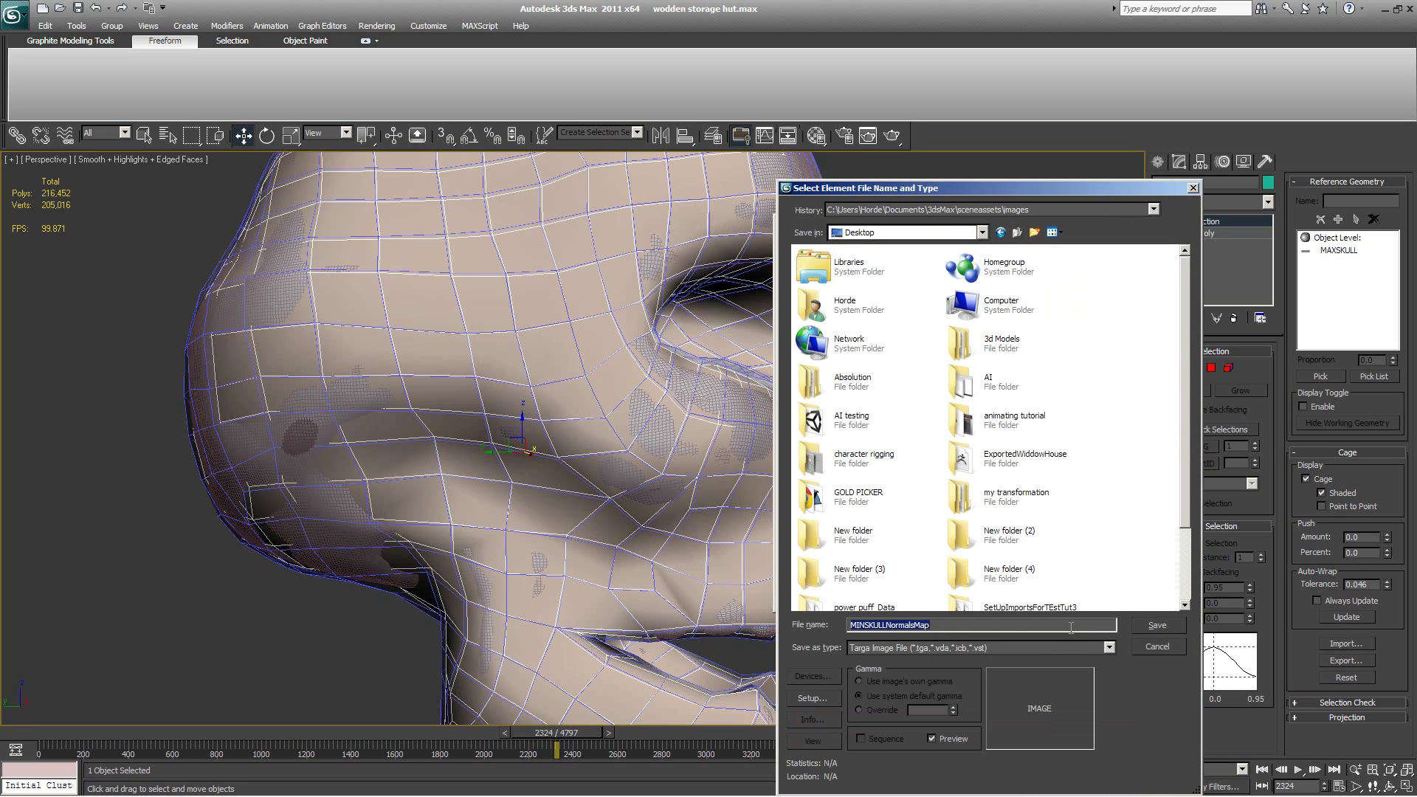
click(1019, 627)
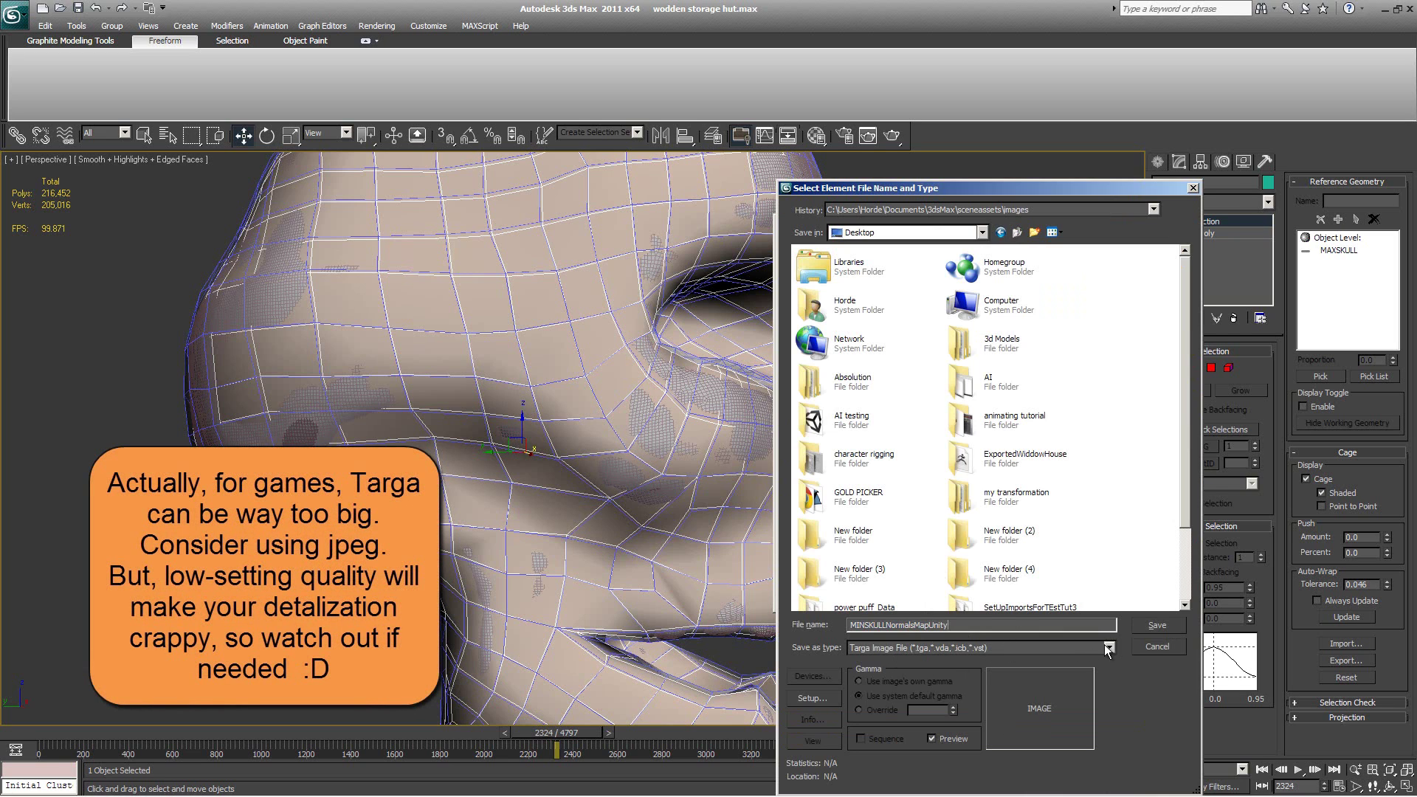
click(1156, 625)
Step: Set the normal map size to 1024x1024 and its target map slot to Diffuse Color
drag(963, 492, 961, 494)
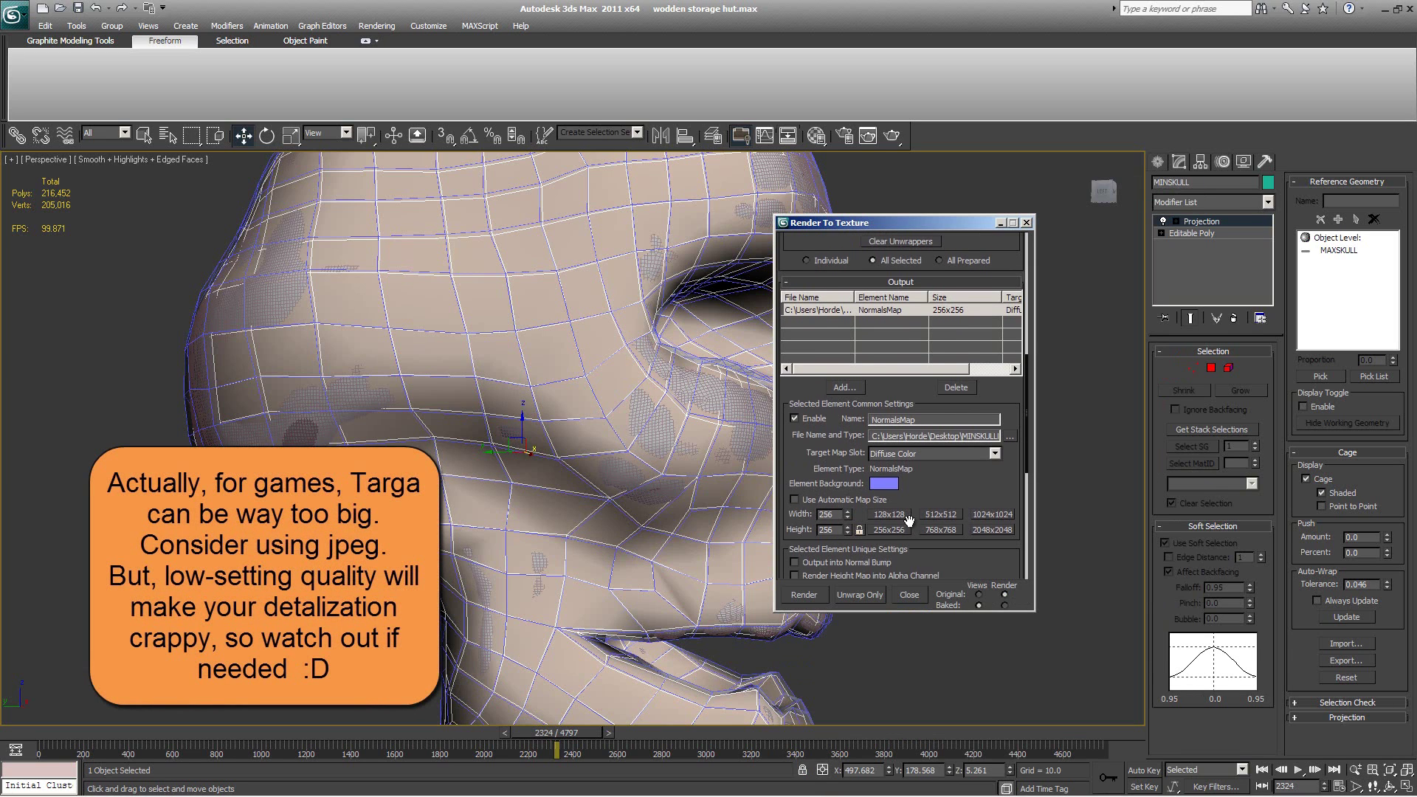
click(984, 515)
drag(992, 481, 989, 495)
click(937, 469)
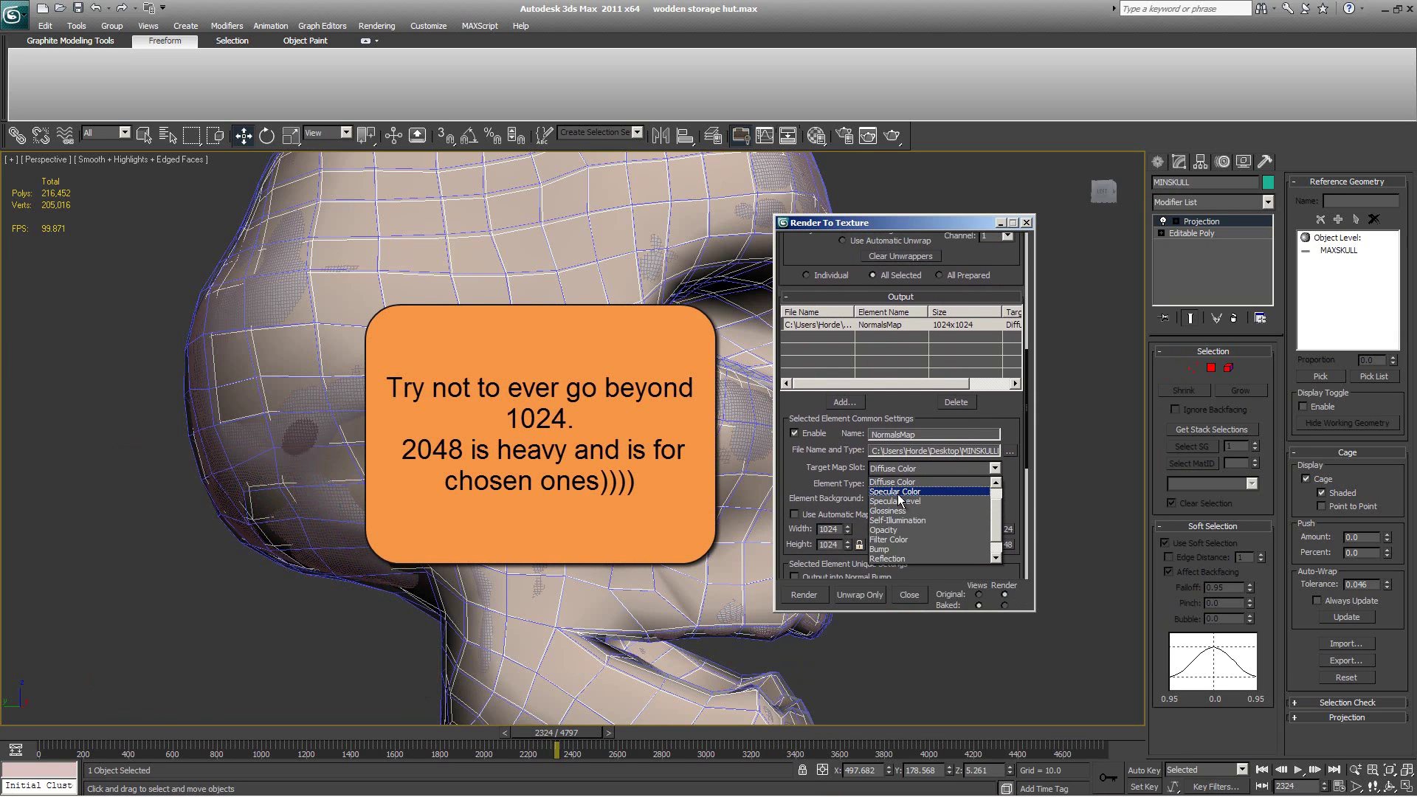
click(898, 483)
Step: Open the global supersampler setup from the projection options and enable it with Max 2.5 Star
scroll(967, 435, up, 1)
drag(967, 435, 969, 509)
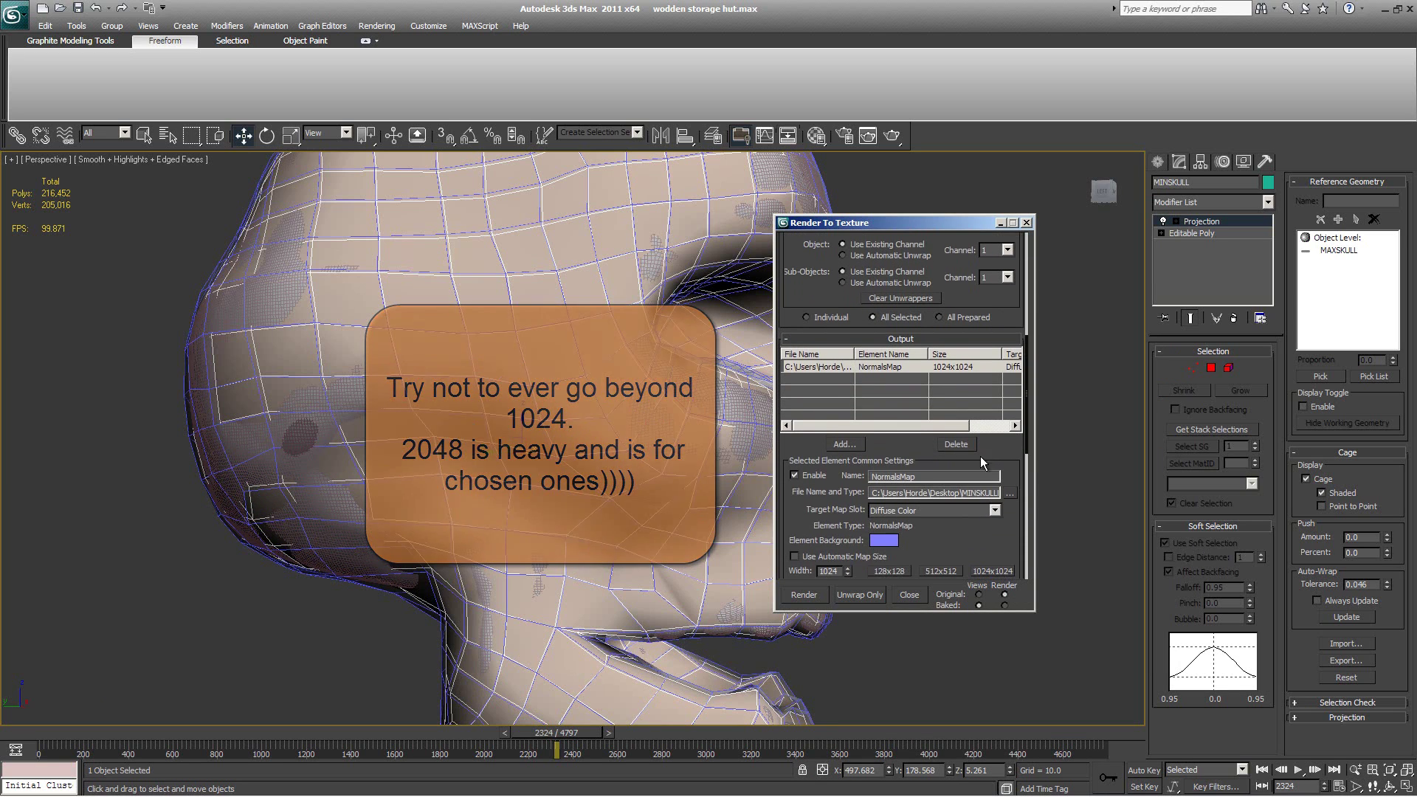
scroll(980, 456, up, 6)
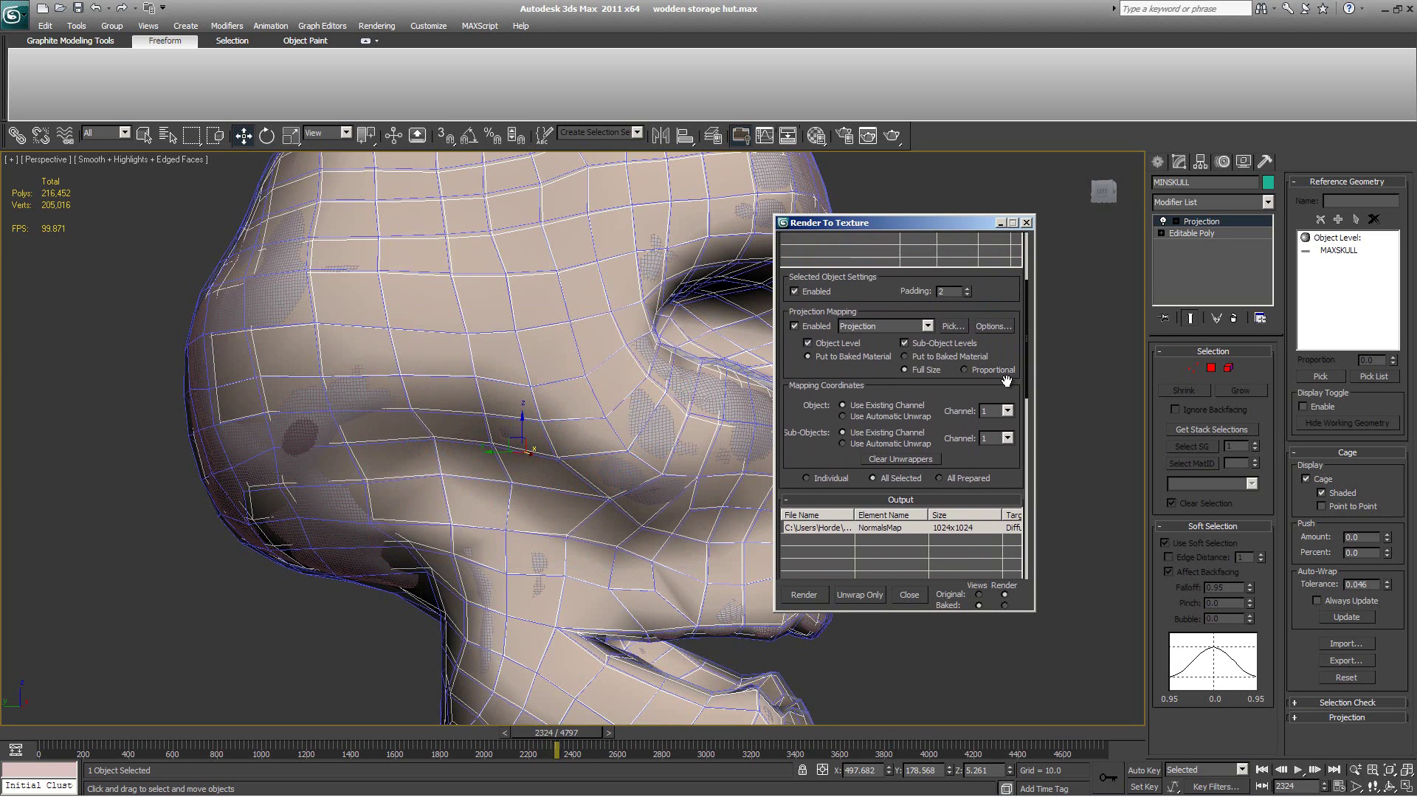
scroll(1011, 459, up, 2)
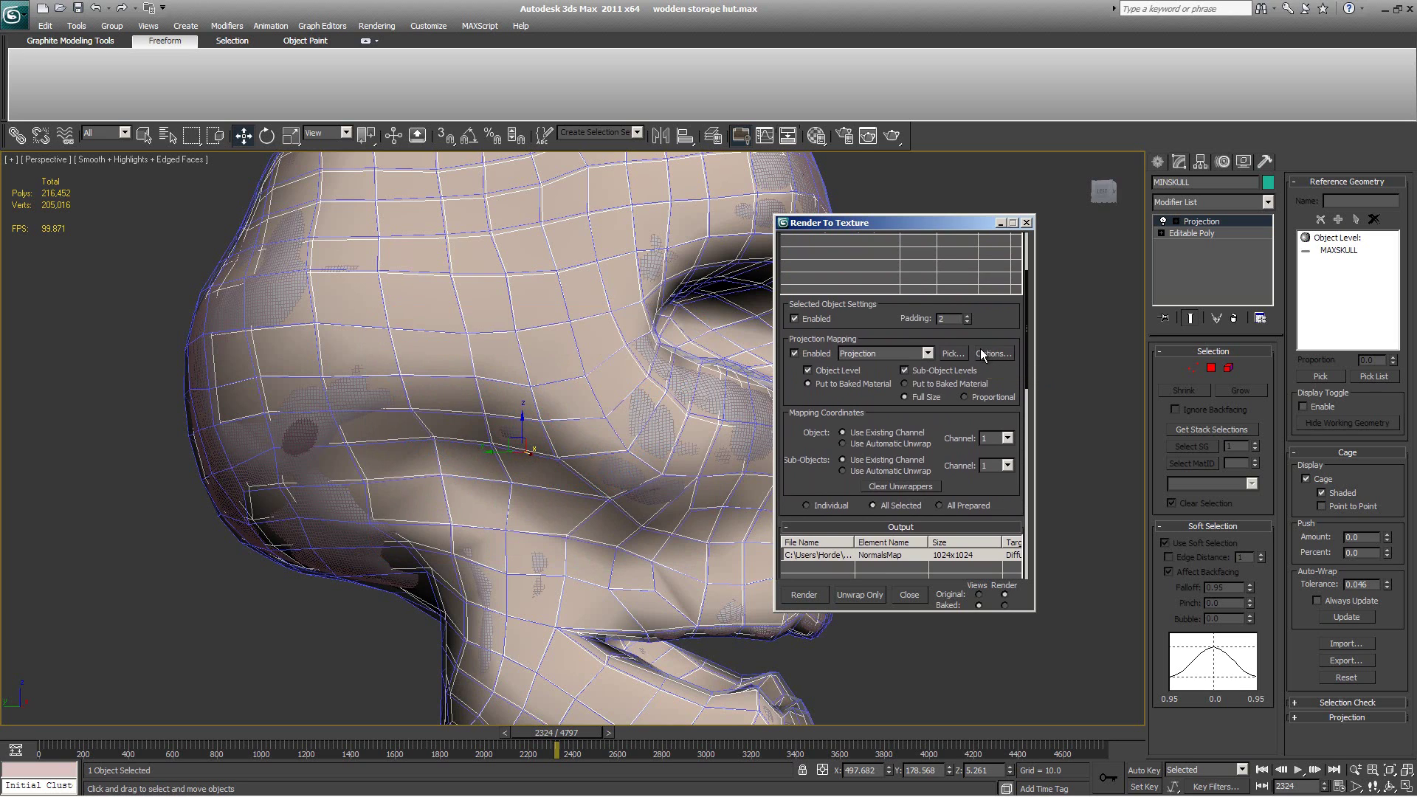
scroll(986, 391, up, 4)
click(993, 428)
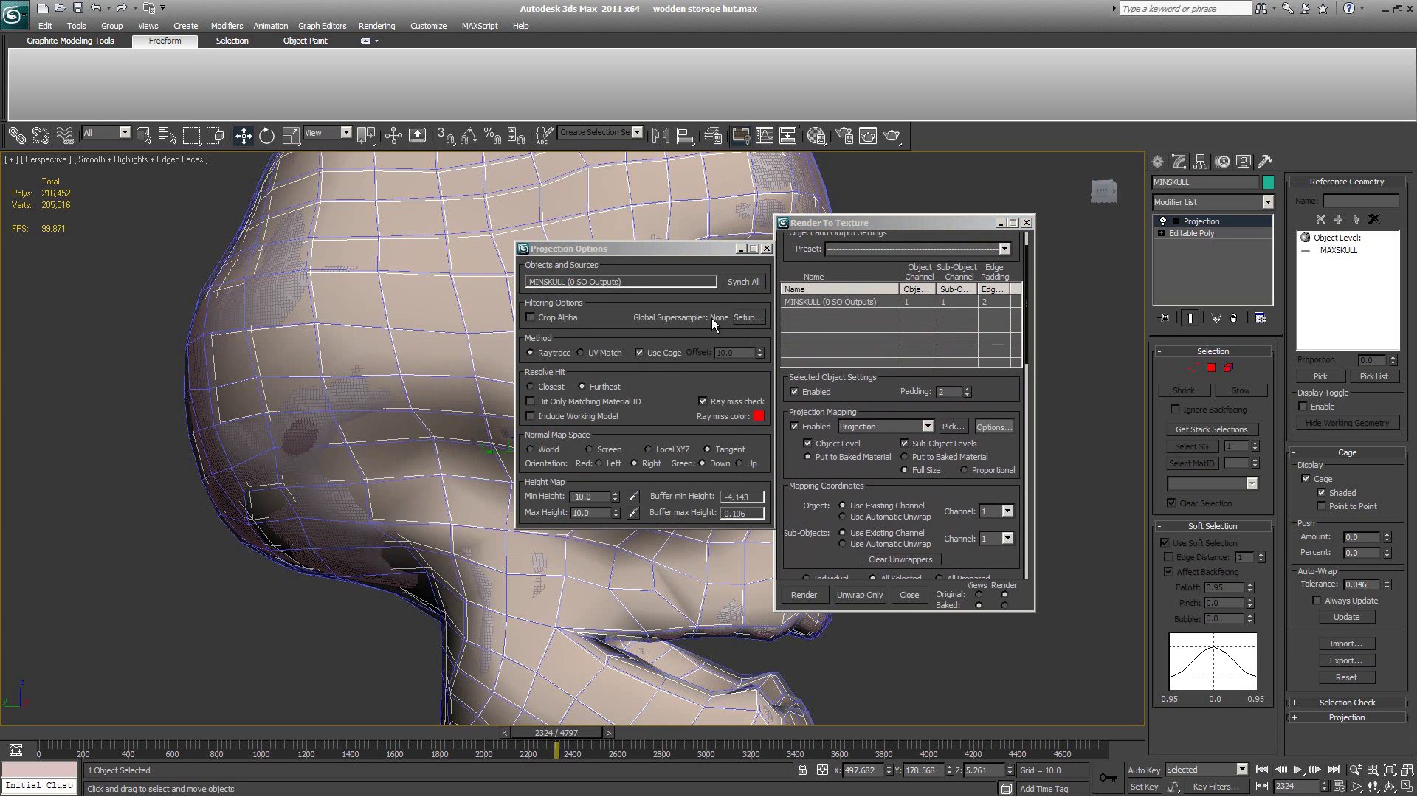
click(748, 317)
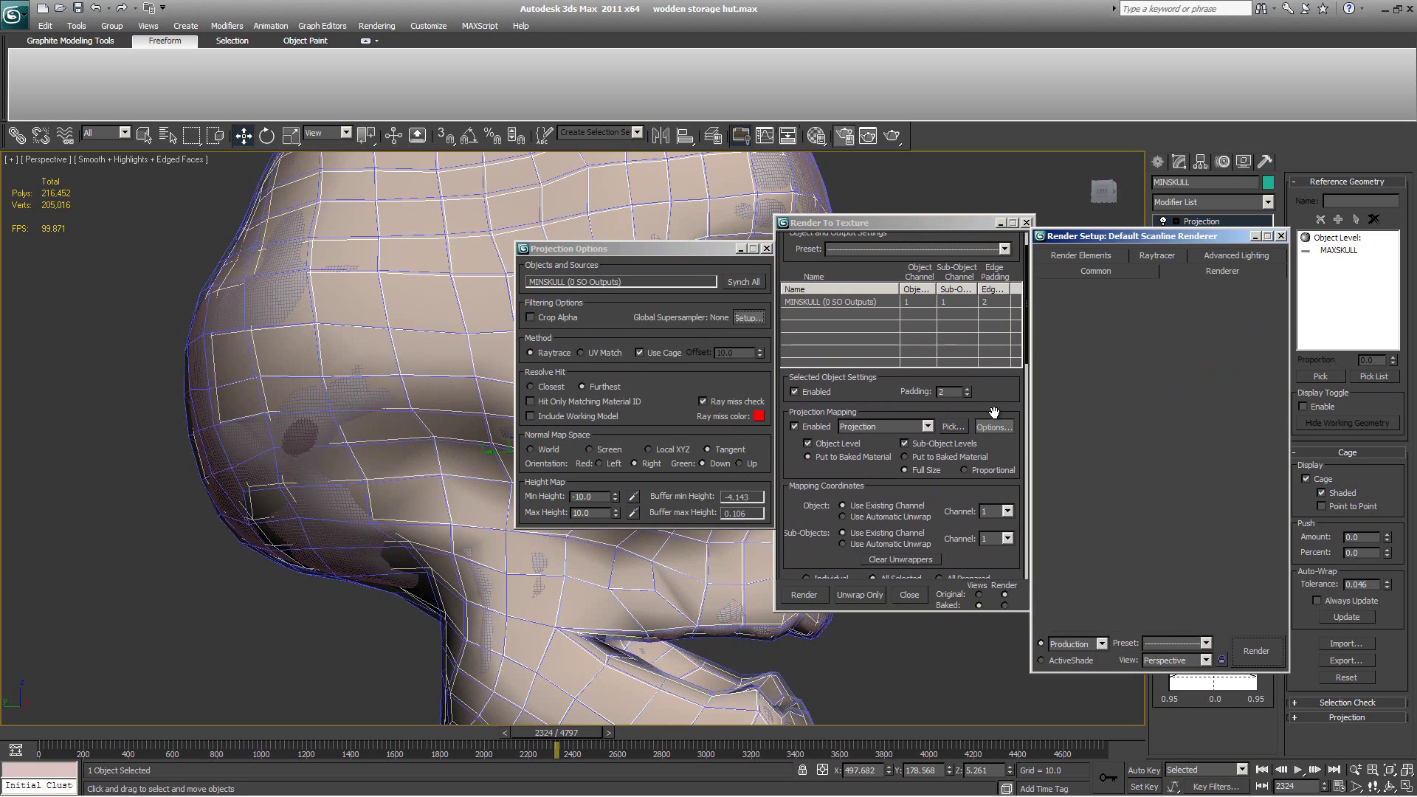
scroll(1070, 479, down, 1)
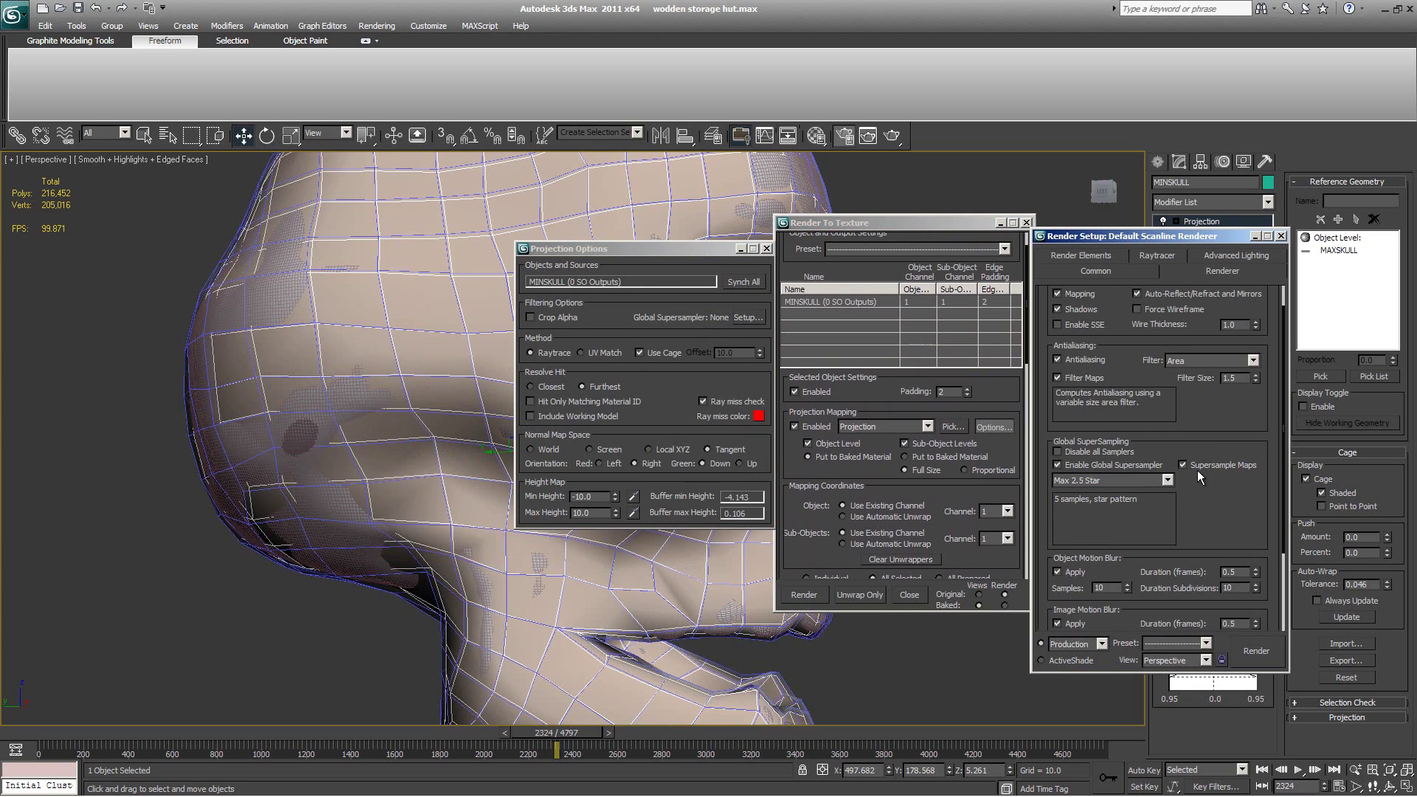
mouse_move(1211, 535)
mouse_down()
mouse_move(1218, 403)
mouse_move(1219, 518)
mouse_up()
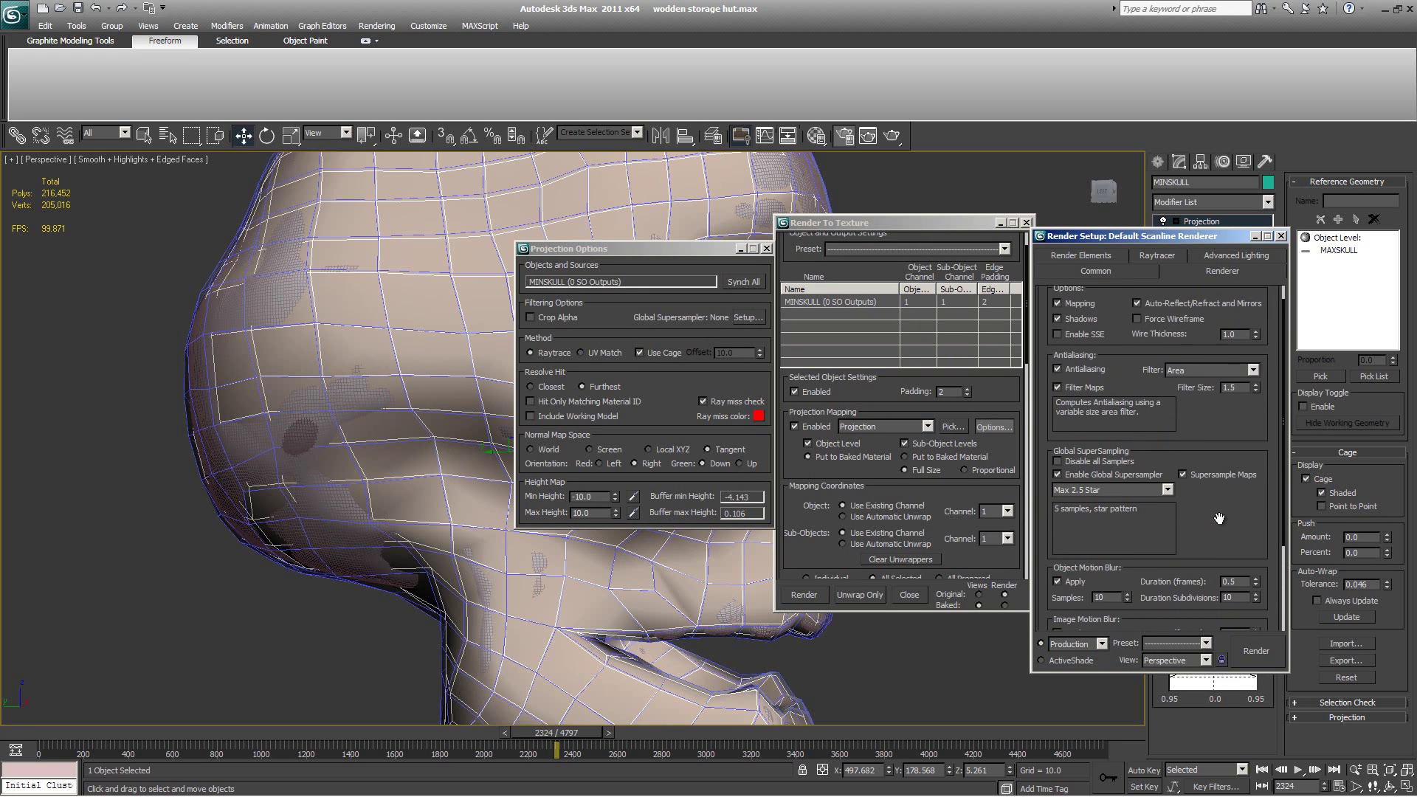
Step: Examine the alternative renderers available for the production renderer assignment in the common render settings
click(1127, 272)
scroll(1193, 623, down, 5)
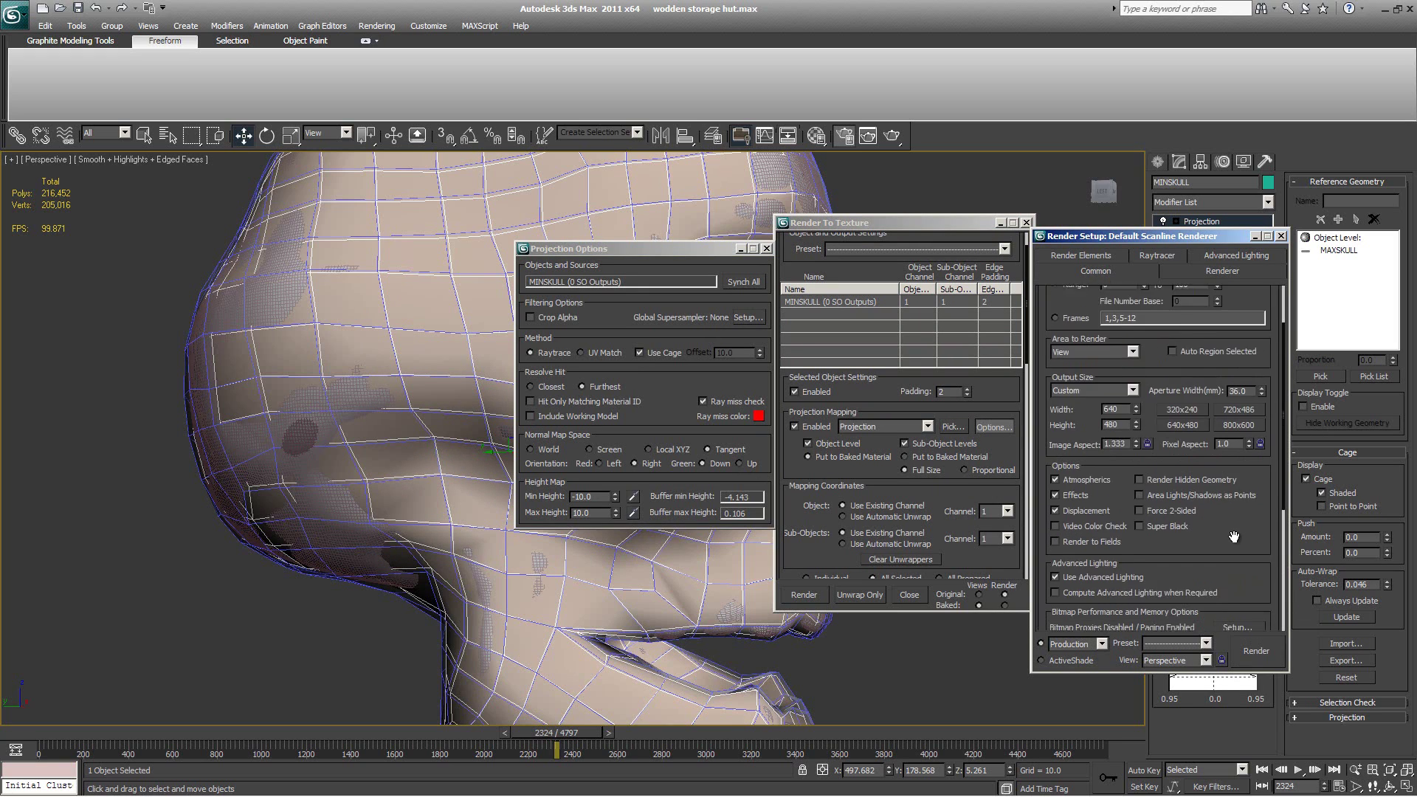
click(1189, 621)
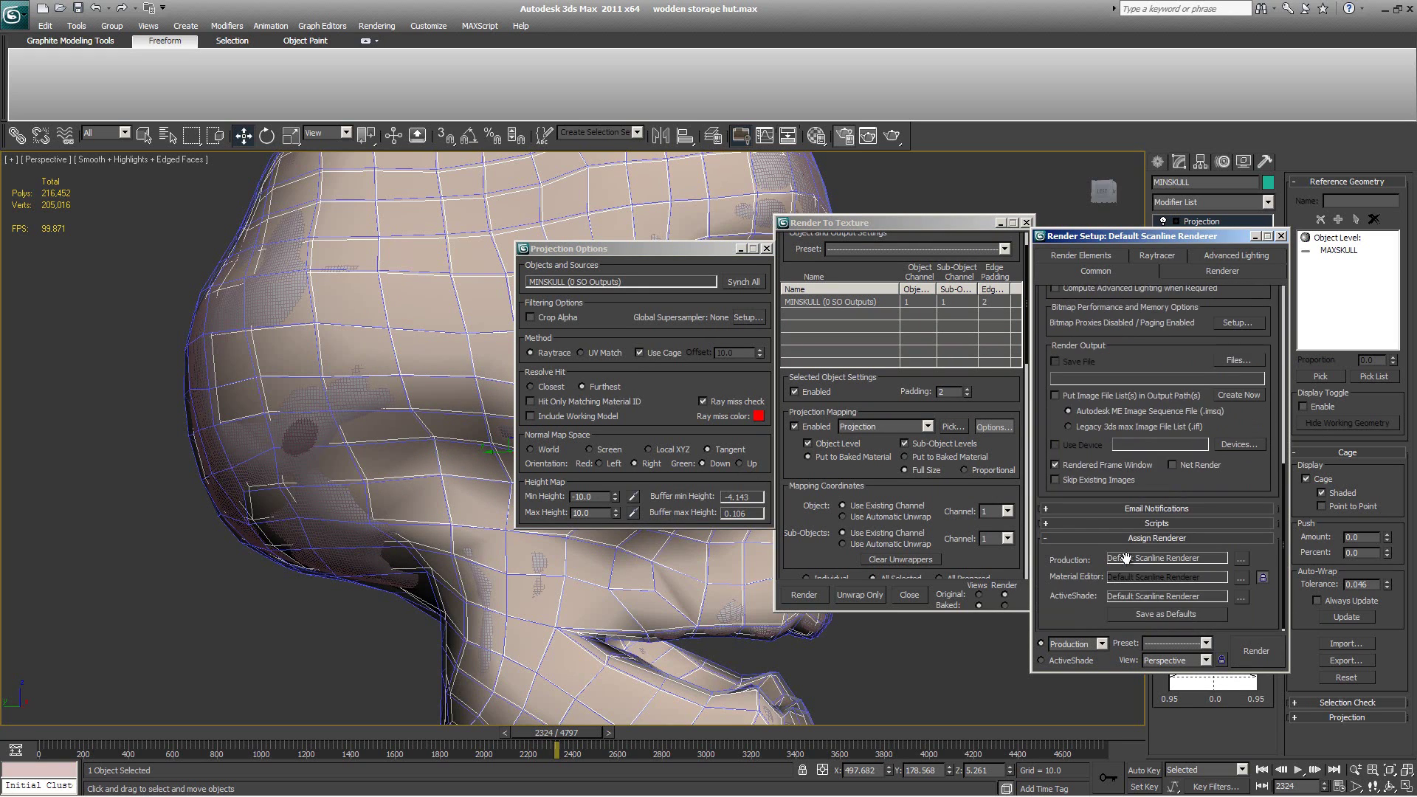
click(1241, 558)
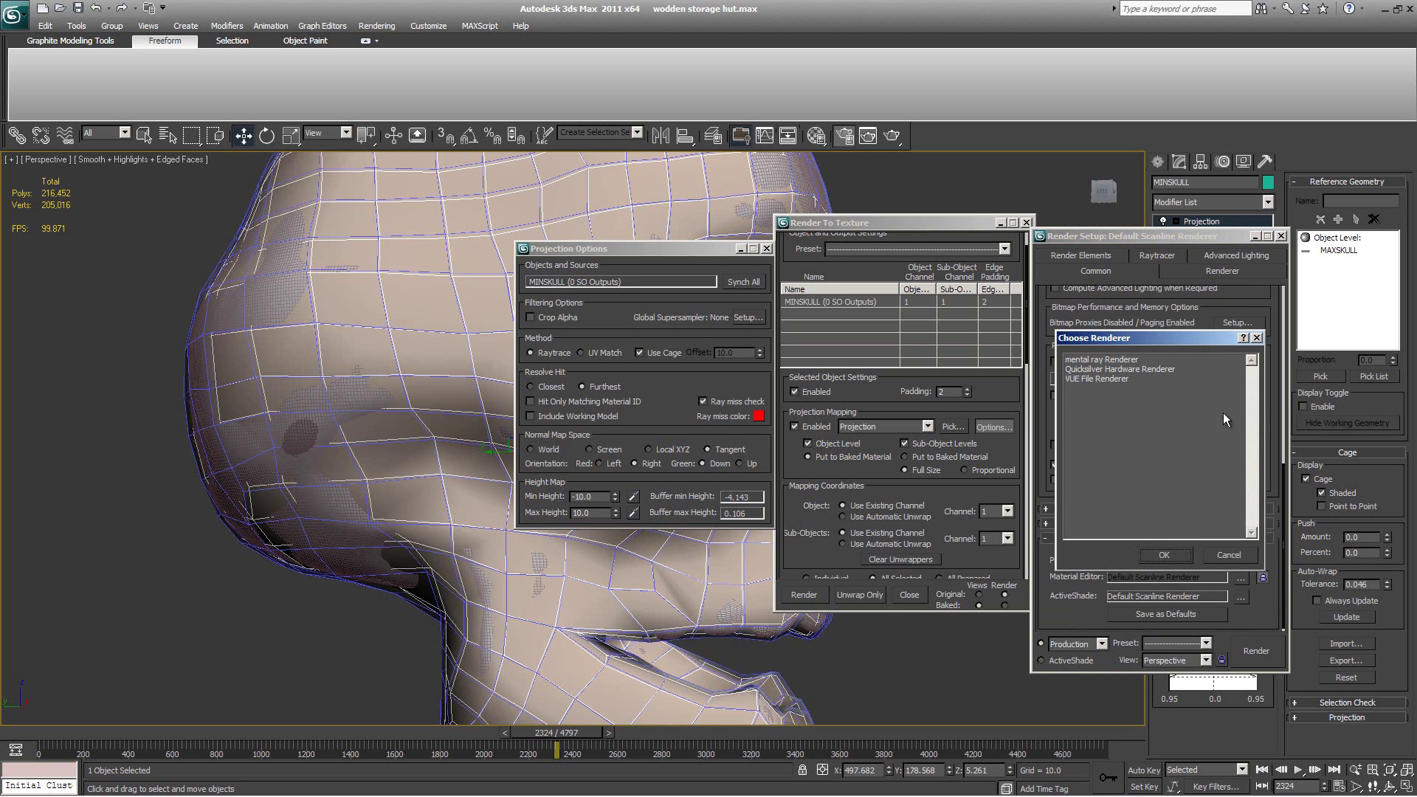
click(1090, 378)
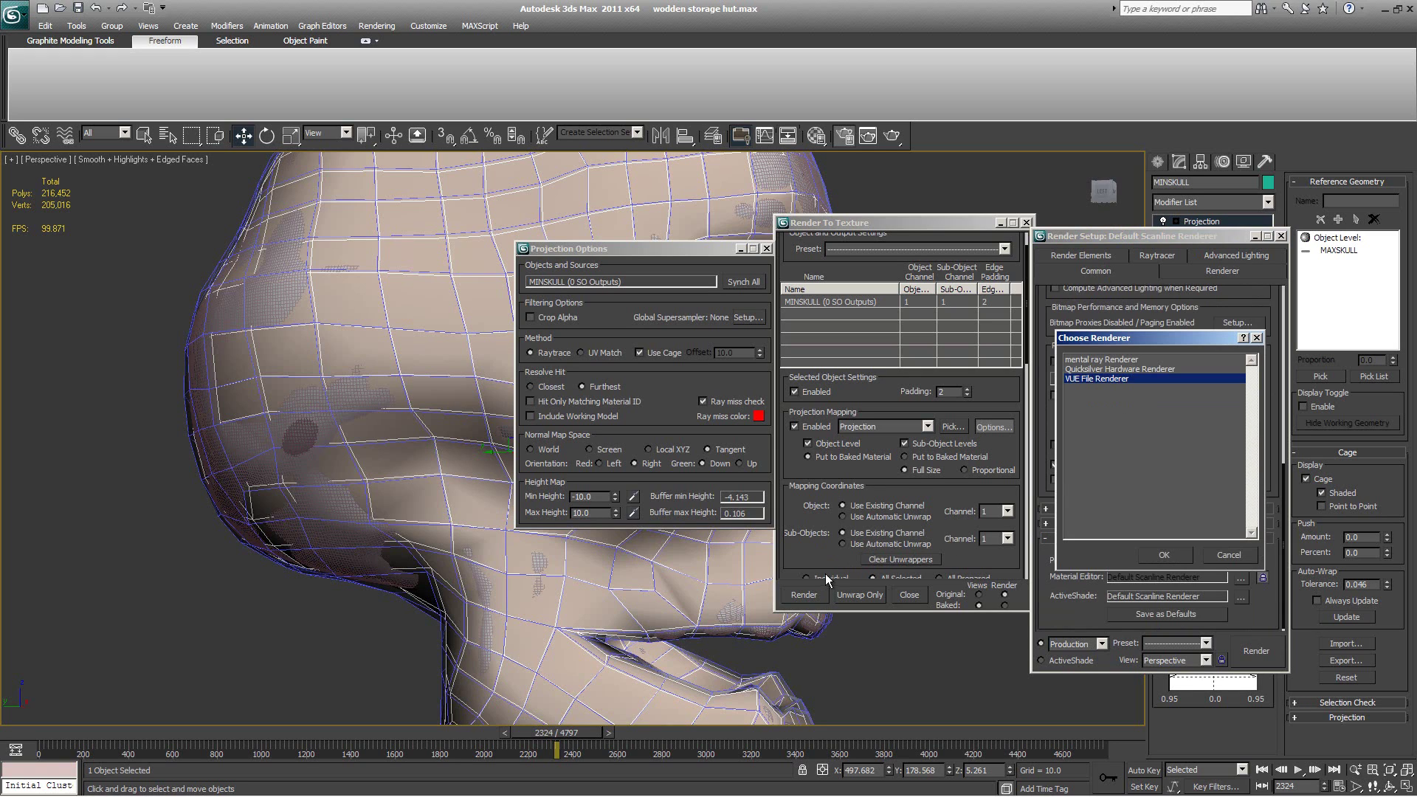
click(1229, 554)
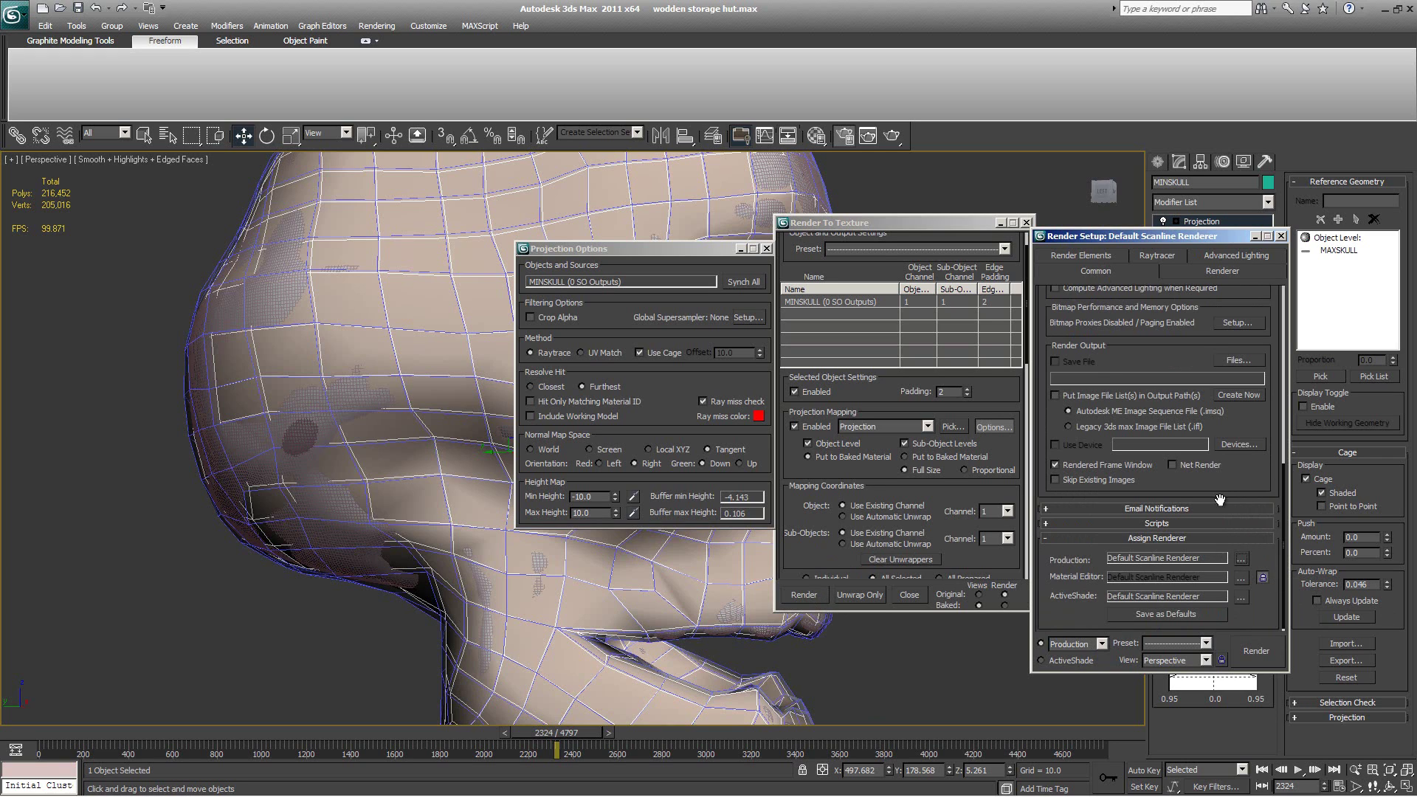
Step: Close the render setup and the normal map projection options to return to the texture baking settings
click(1205, 272)
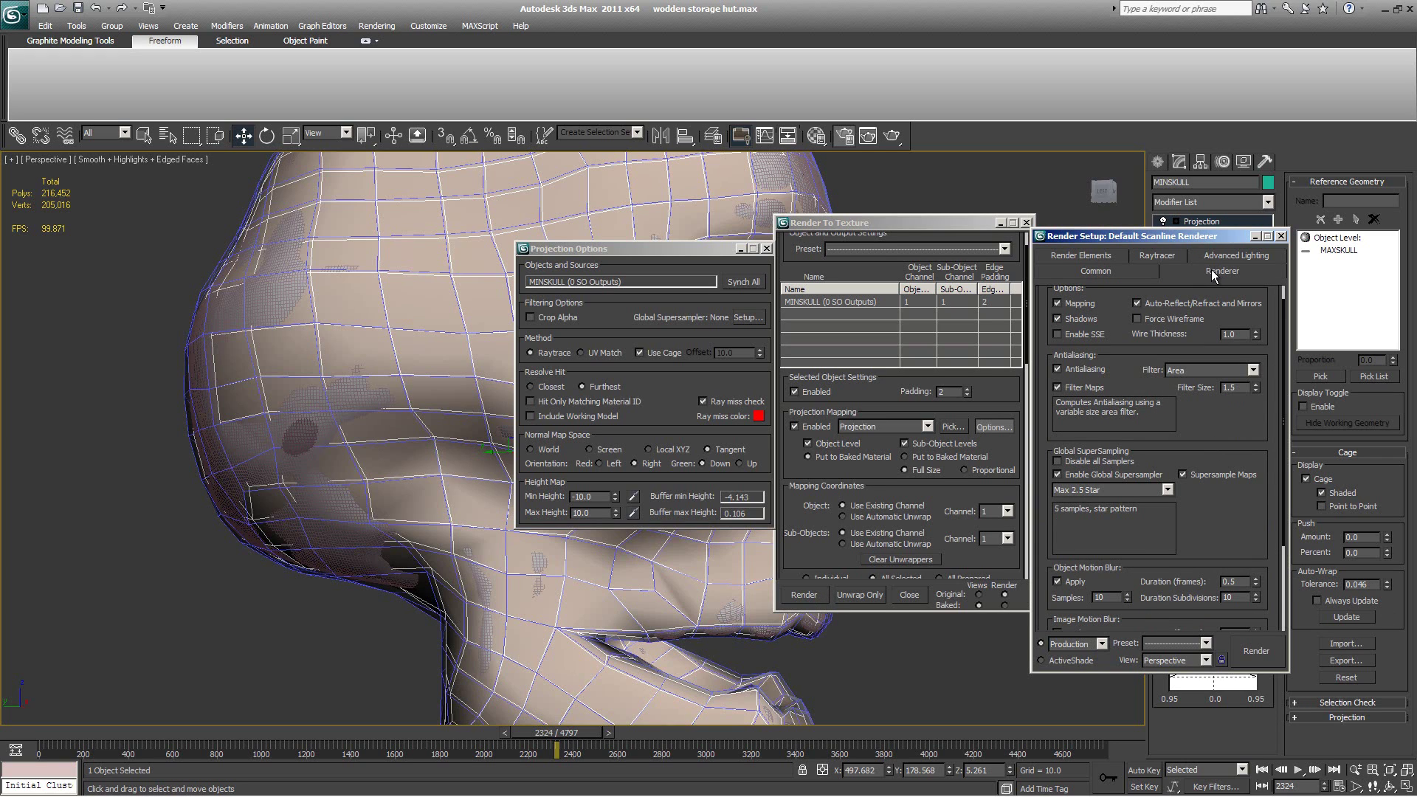
click(1282, 237)
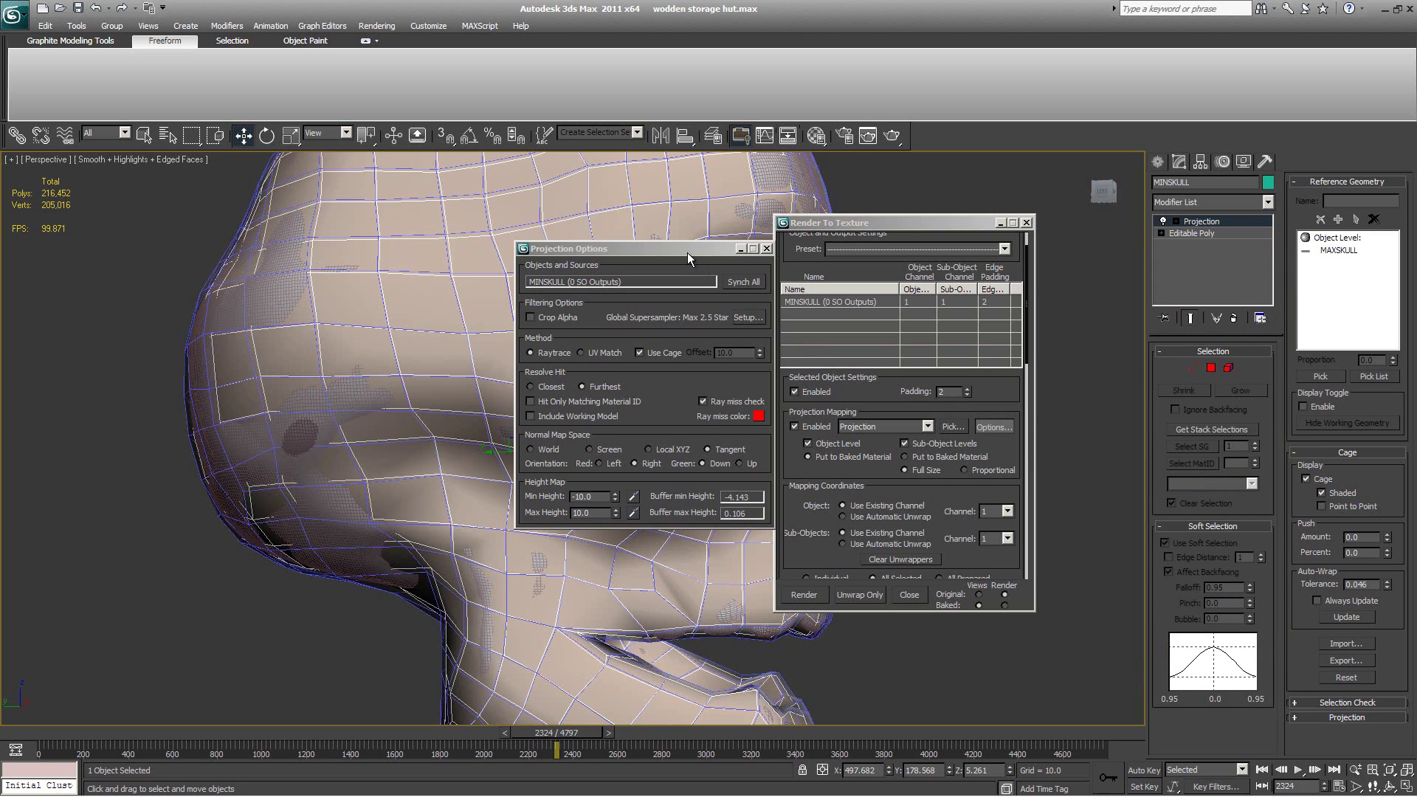
drag(688, 253, 645, 283)
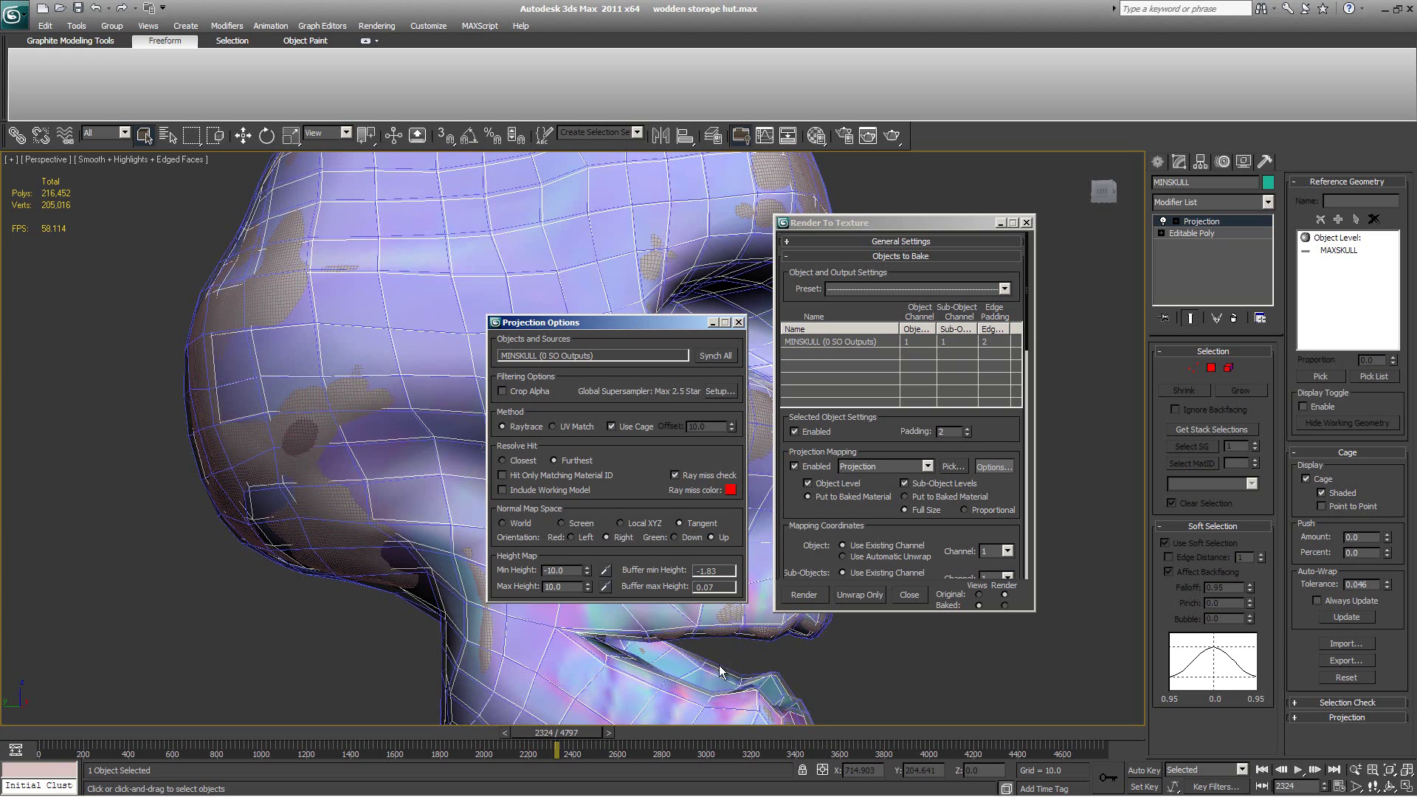
drag(609, 327, 584, 310)
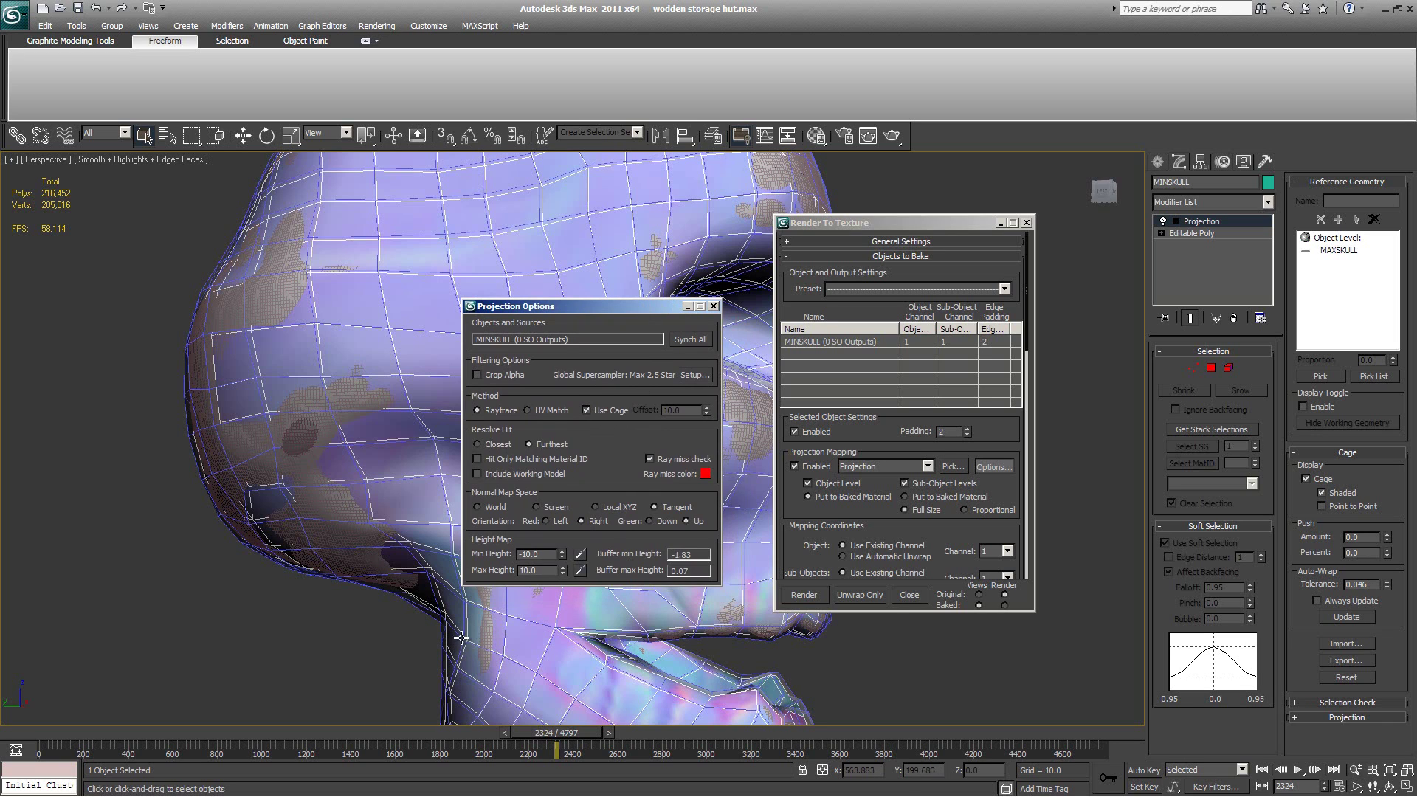
click(714, 306)
Step: Review the NormalsMap output element's map size and target slot, and check its file name and type
scroll(864, 450, down, 5)
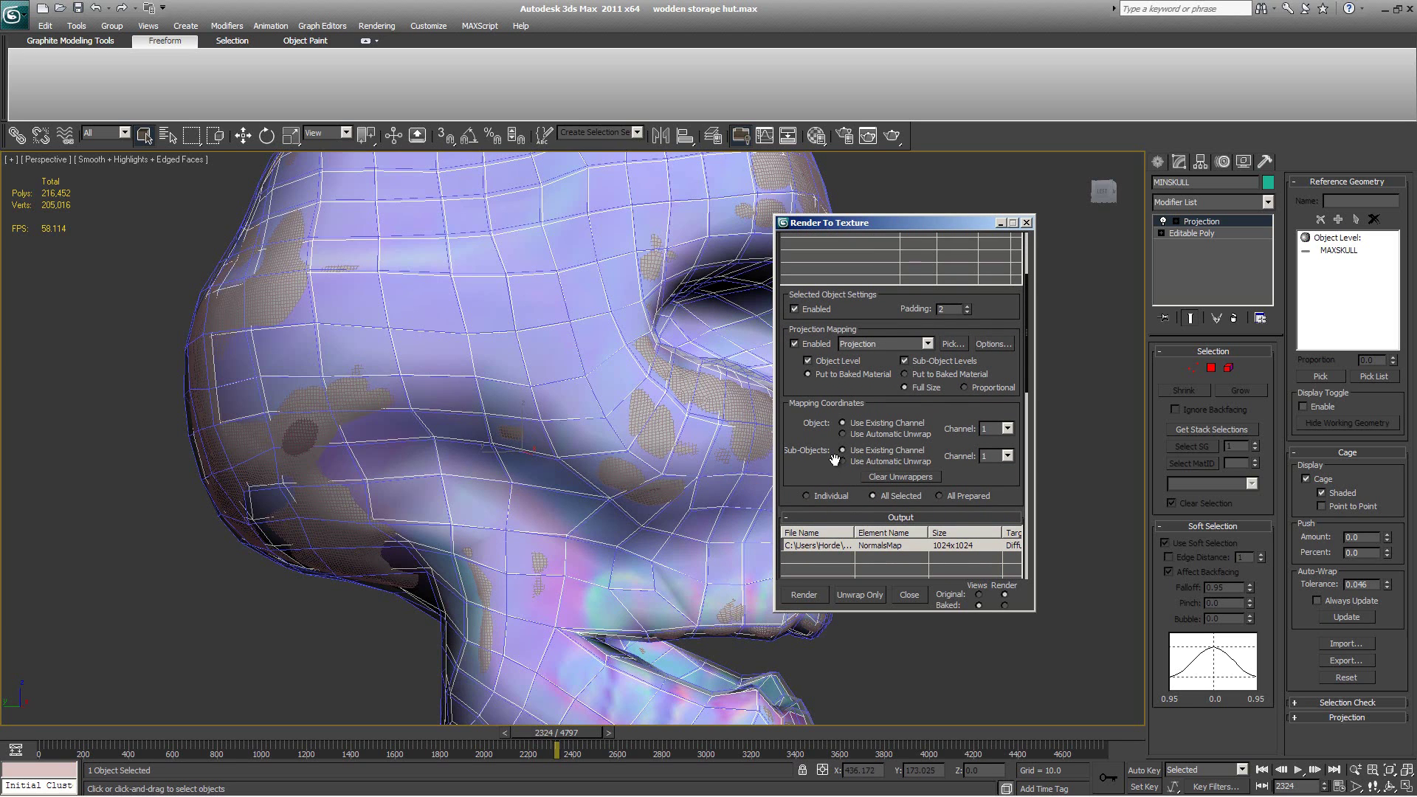
scroll(905, 428, down, 2)
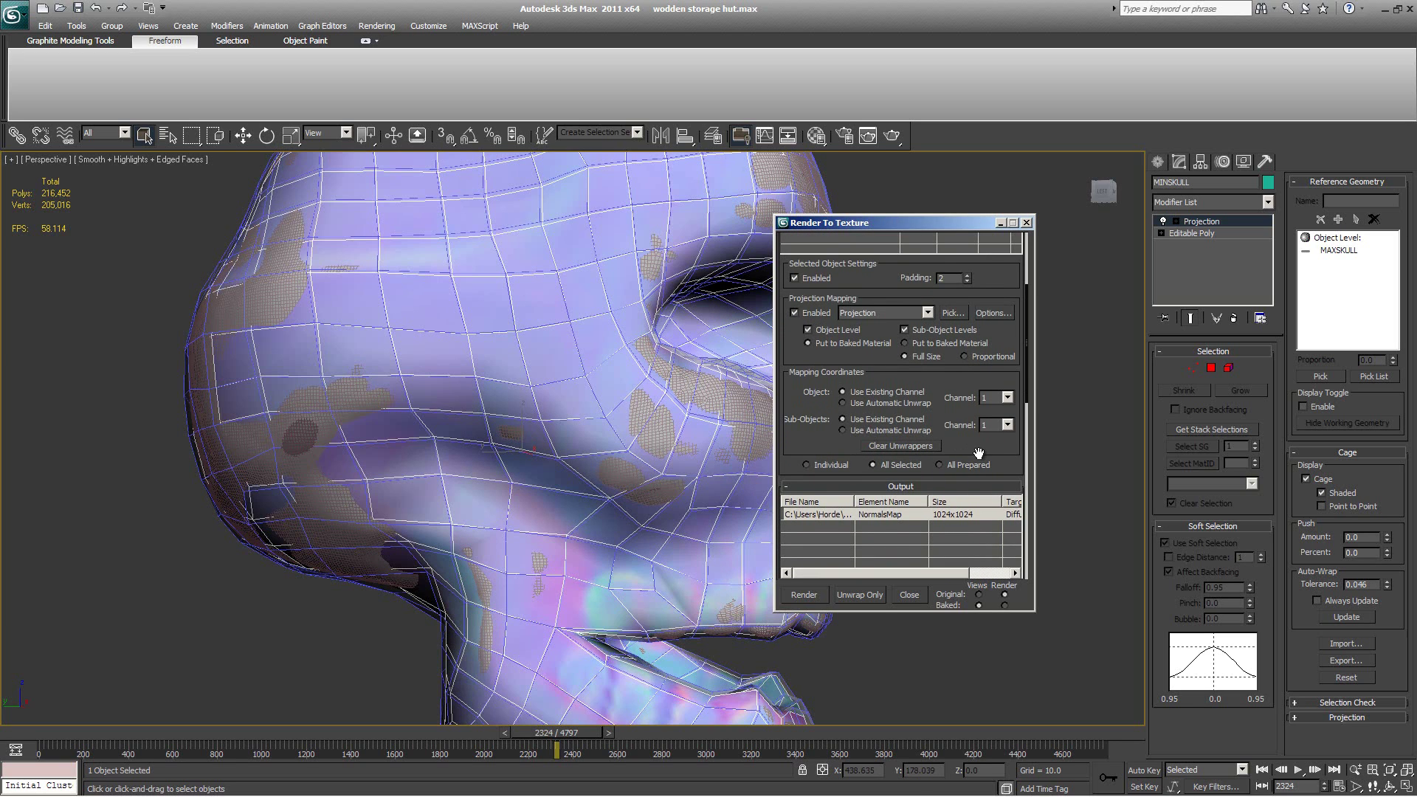
drag(982, 453, 991, 286)
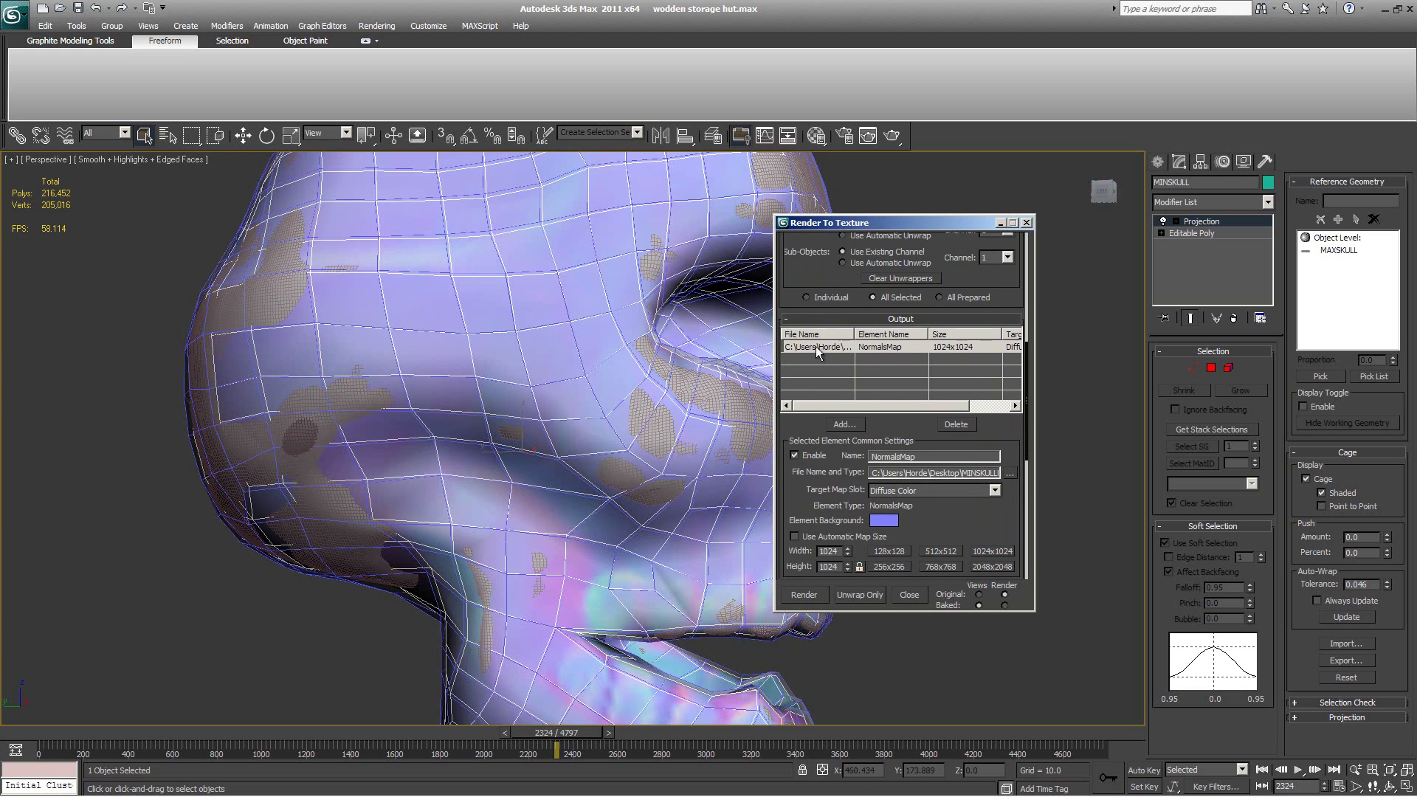
click(872, 349)
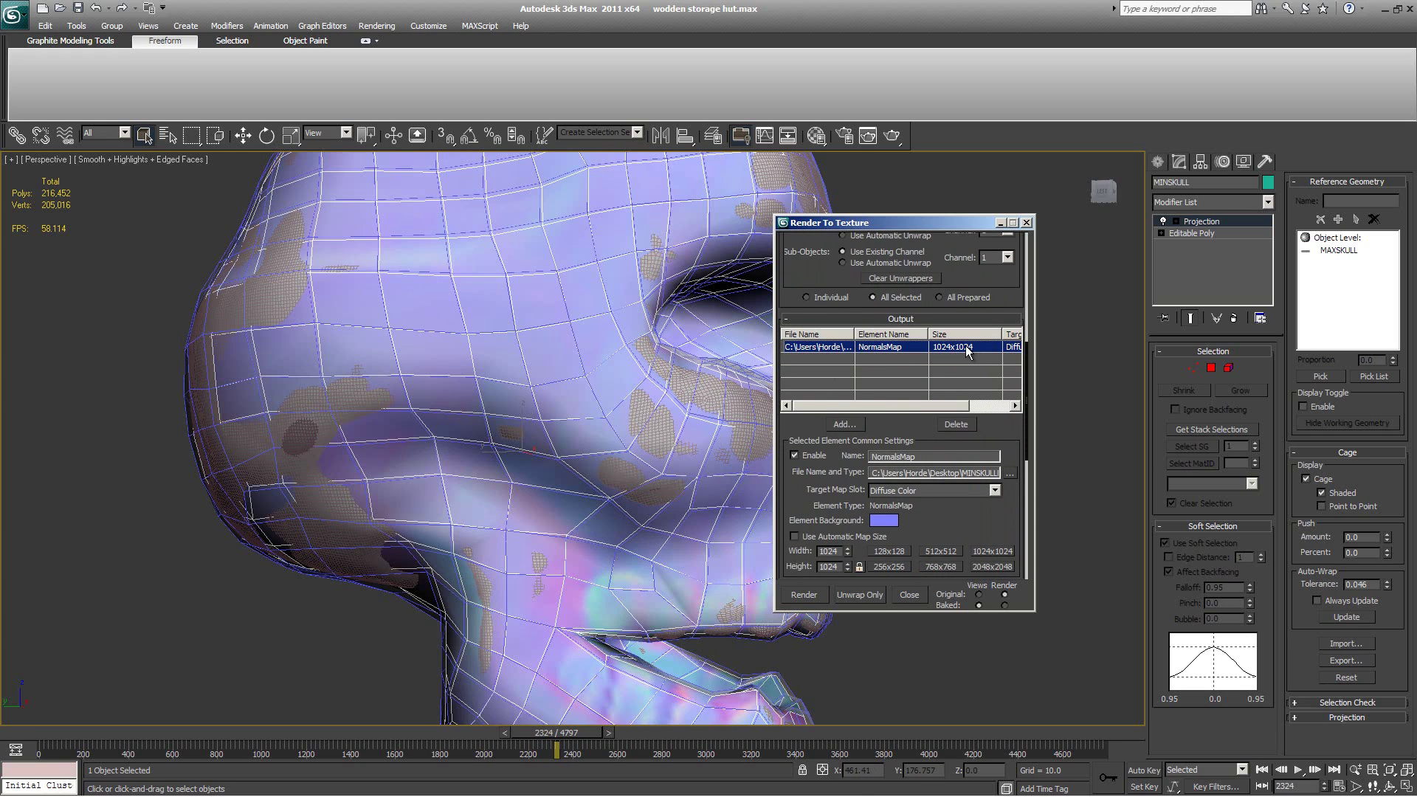
drag(1012, 484, 1011, 375)
scroll(967, 406, up, 1)
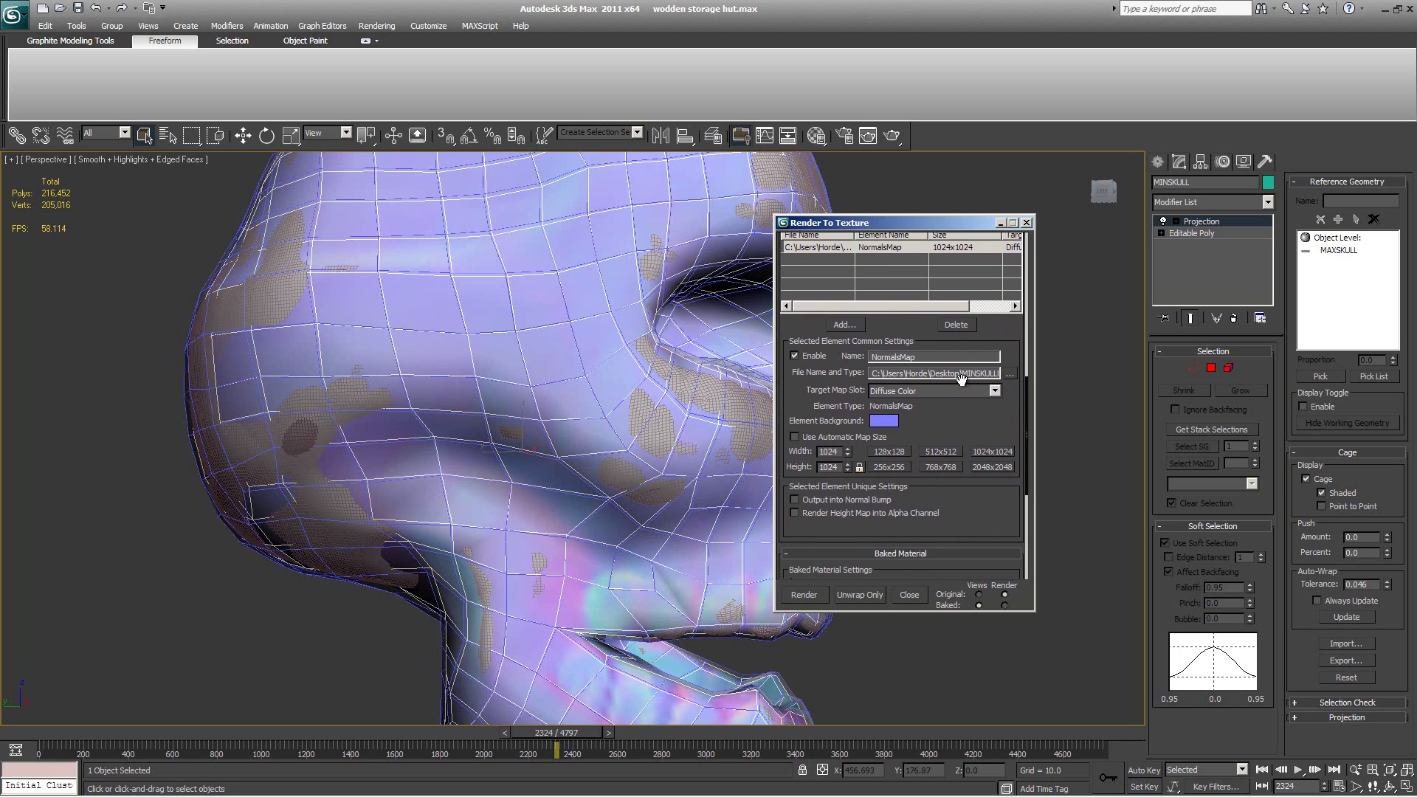
click(1012, 374)
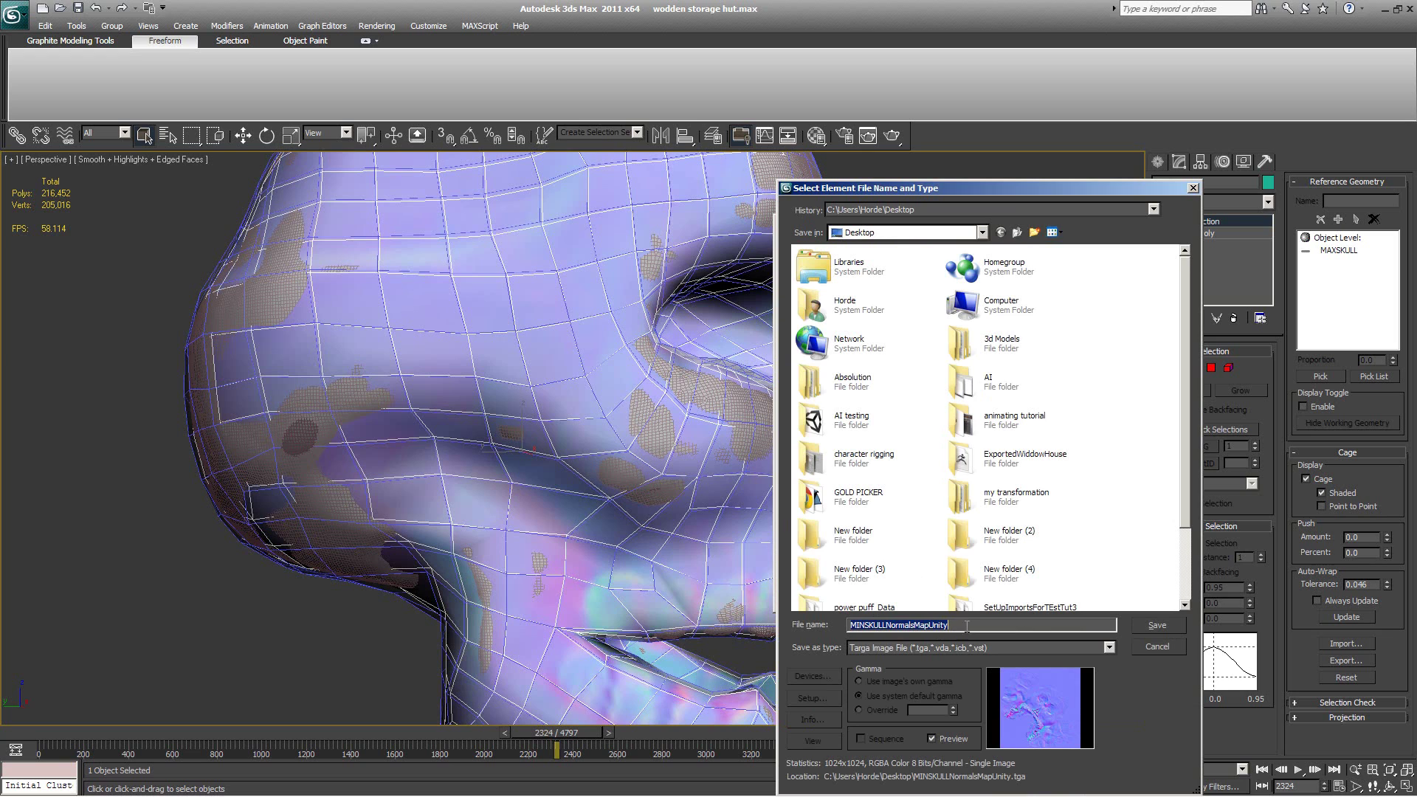
click(1164, 638)
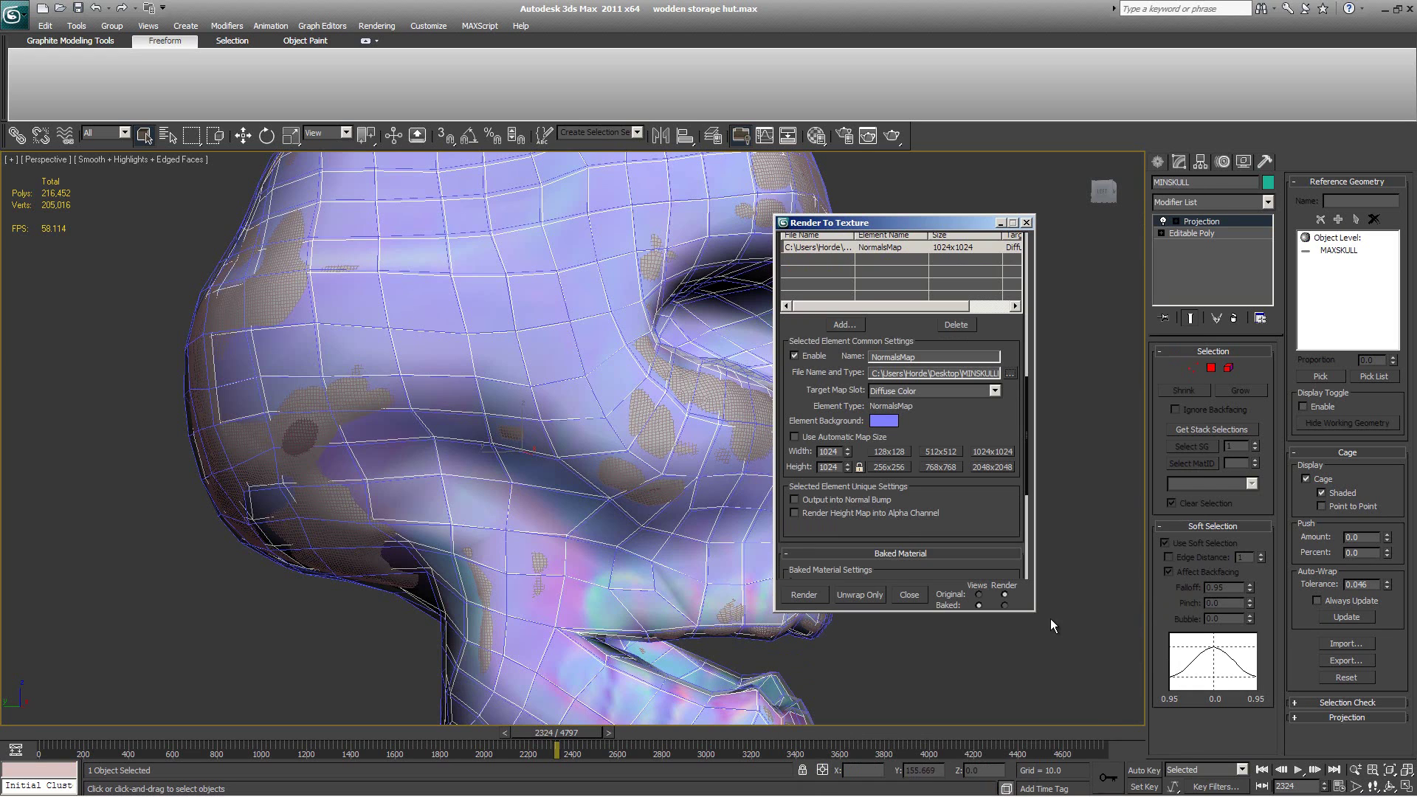
Step: Review the remaining baking settings and recheck the projection options for the low-poly skull
scroll(922, 511, down, 5)
drag(923, 511, 953, 653)
scroll(998, 335, up, 6)
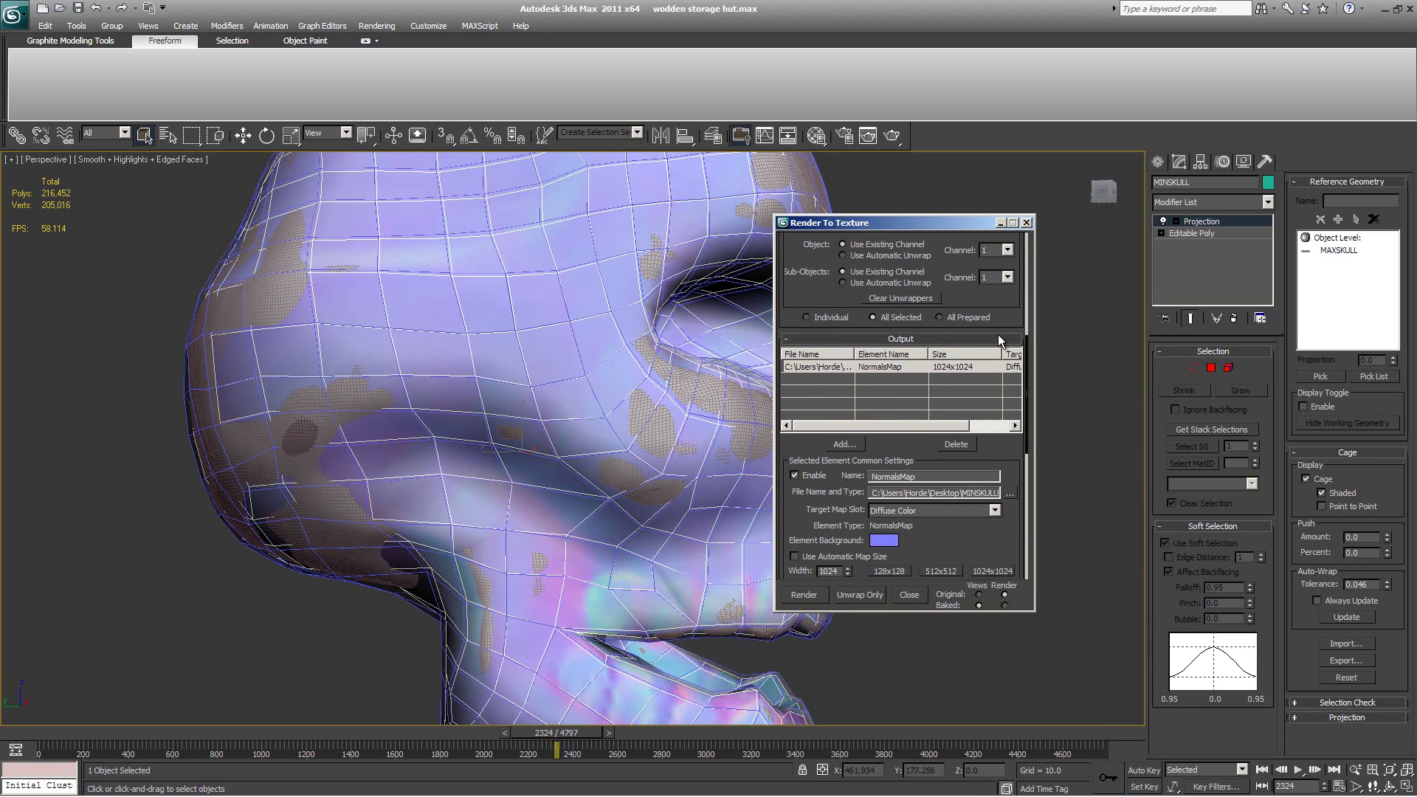
click(995, 295)
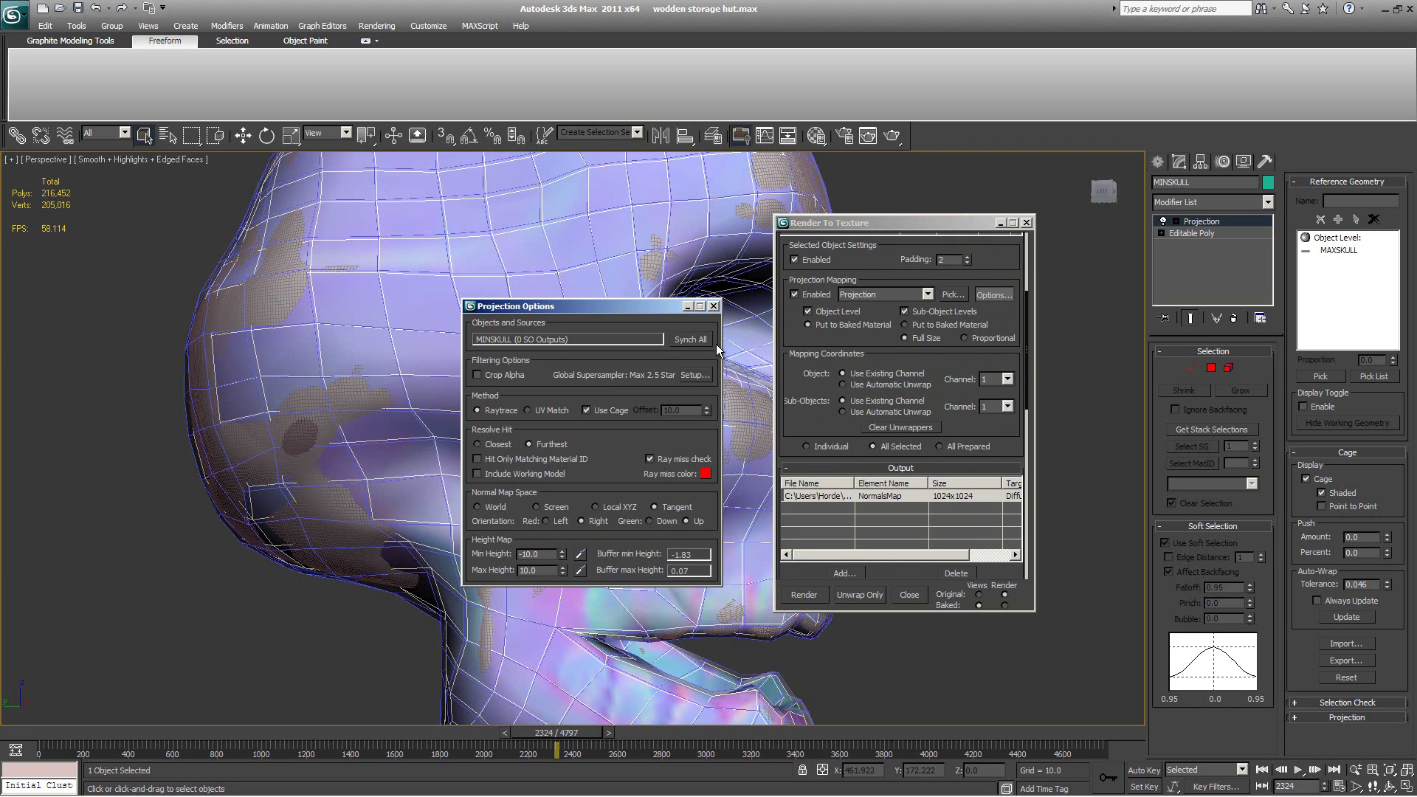
click(713, 306)
scroll(823, 370, down, 5)
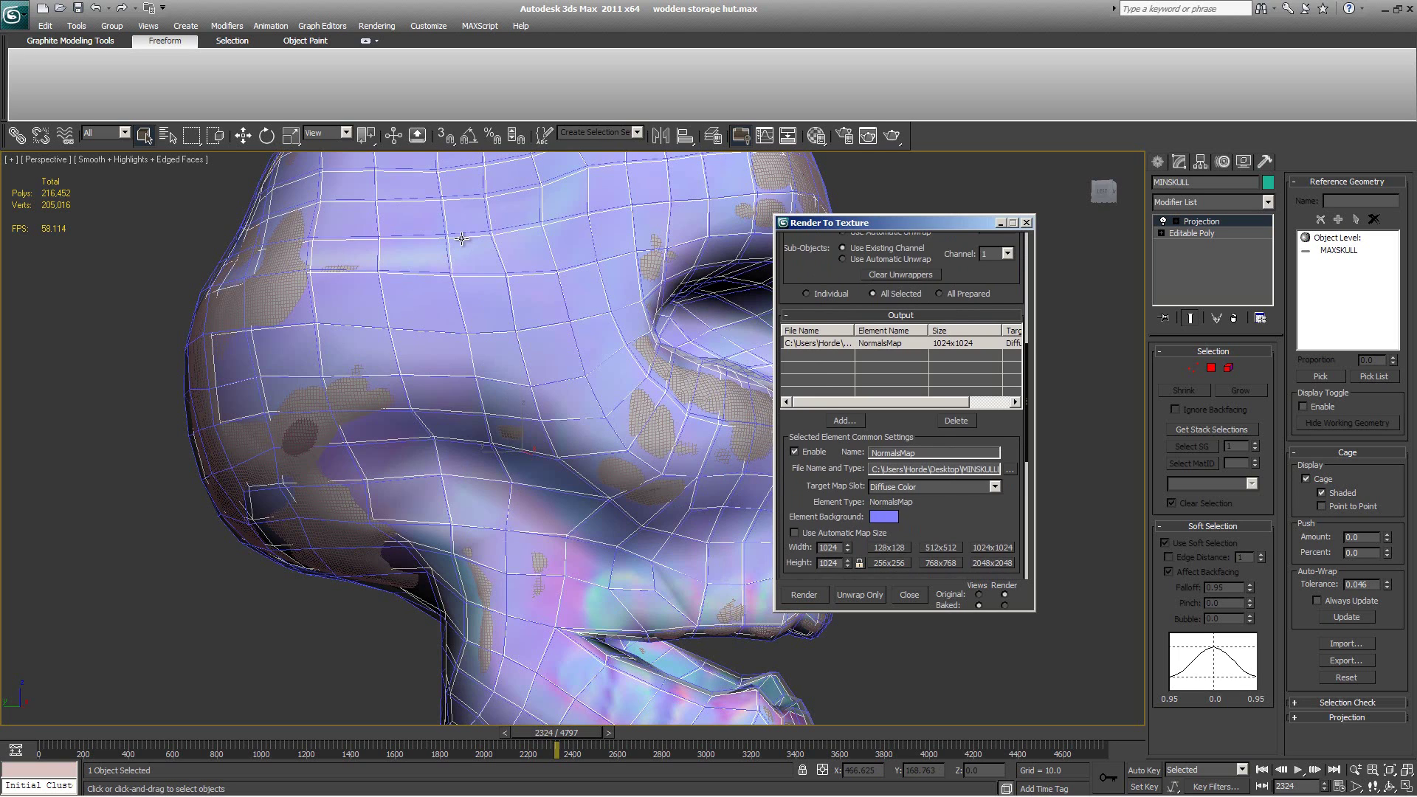
Step: Bake the normal map over the existing MINSKULLNormalsMapUnity.tga, continuing past the missing map file, and close the rendered image and baking window
click(803, 595)
drag(650, 430, 465, 415)
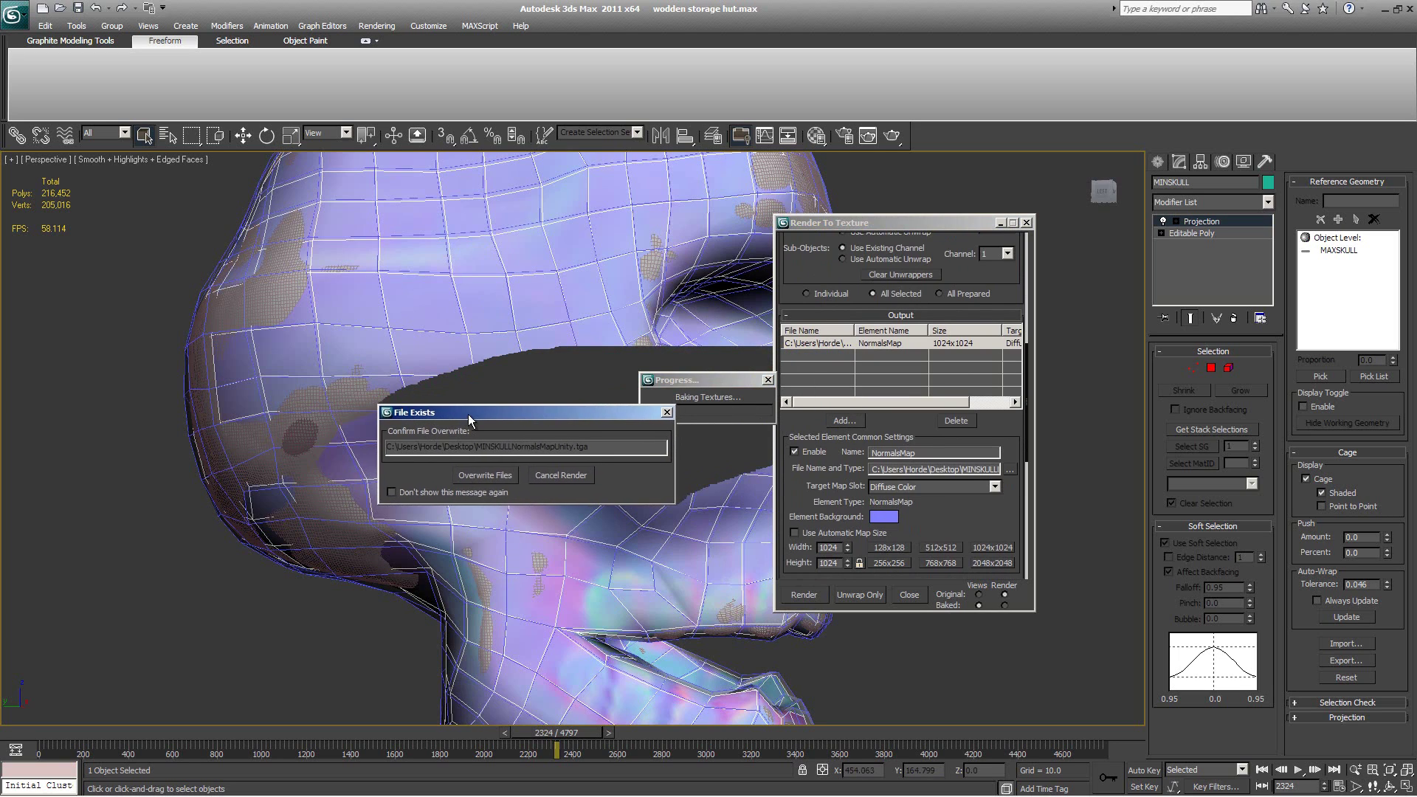
click(485, 477)
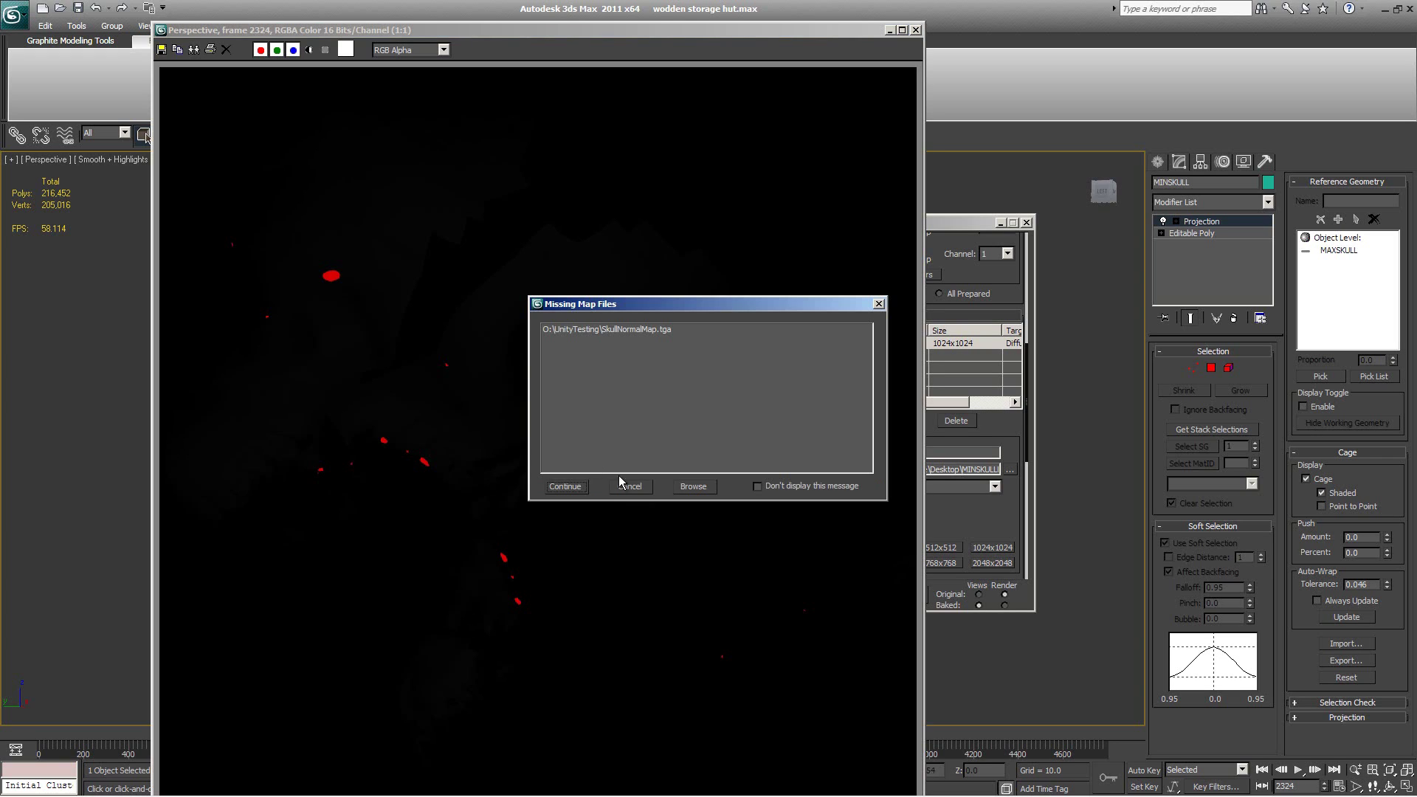
click(565, 487)
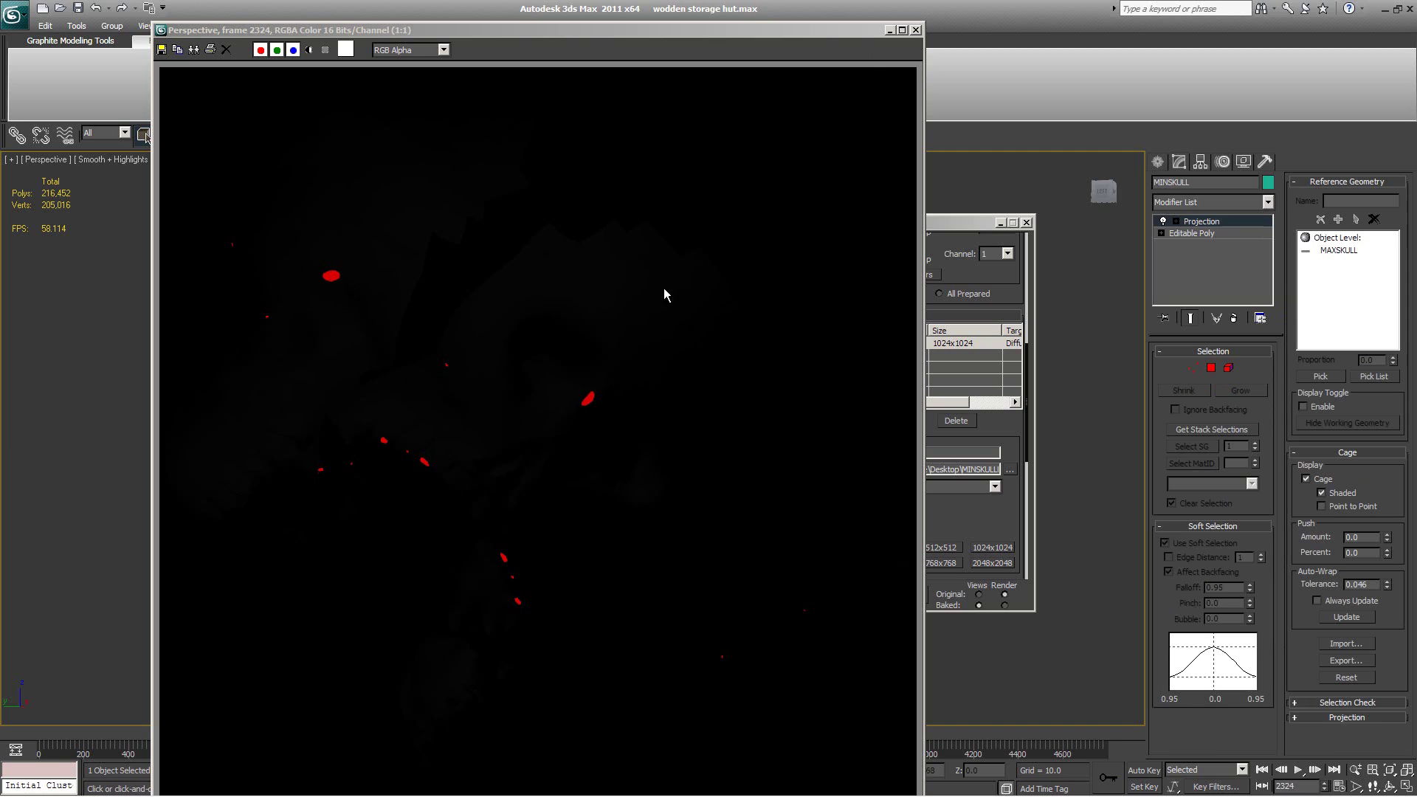
click(915, 29)
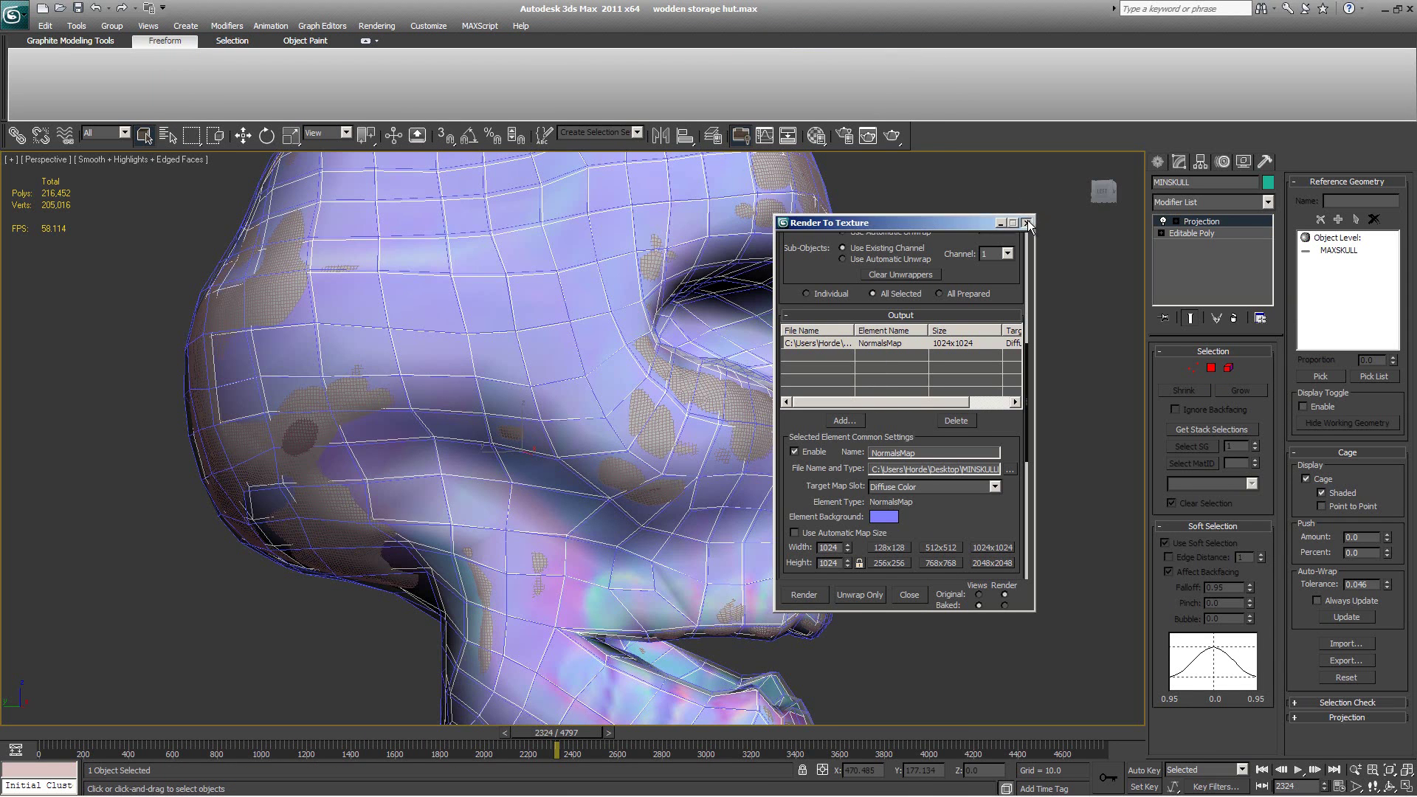
click(1027, 222)
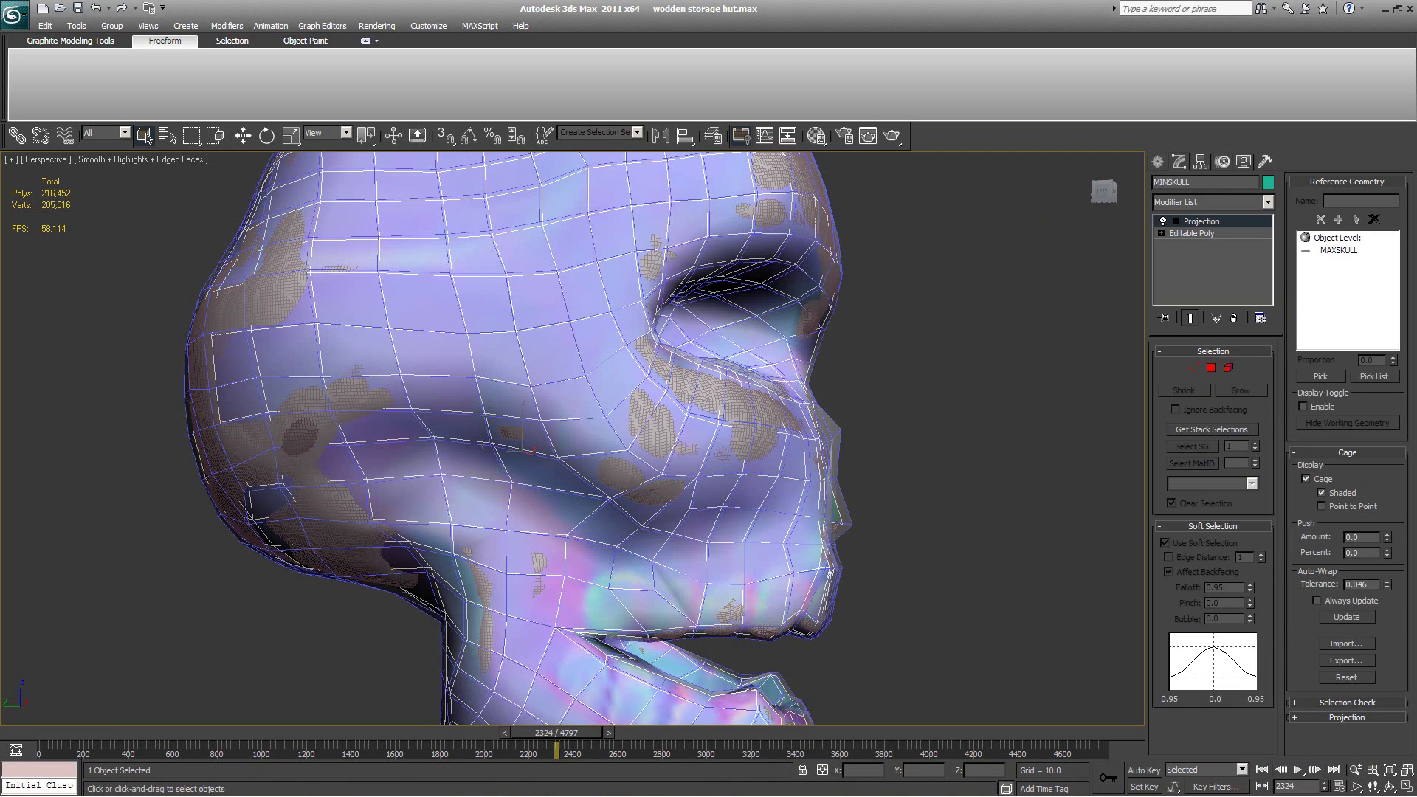
Step: Export only the selected MINSKULL object over the Skull_unity_tutorial FBX file on the Desktop with the current export options
click(5, 13)
mouse_move(50, 243)
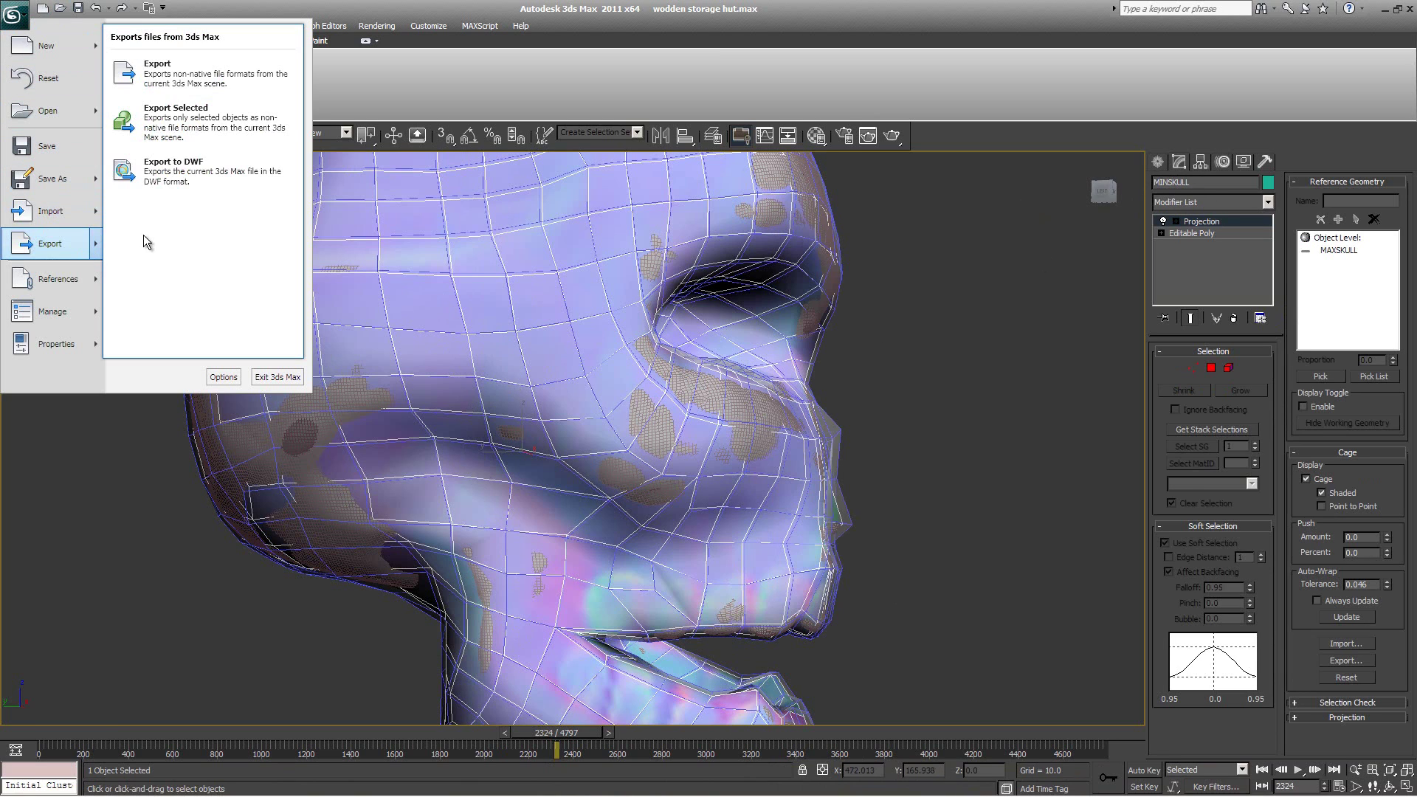
click(184, 132)
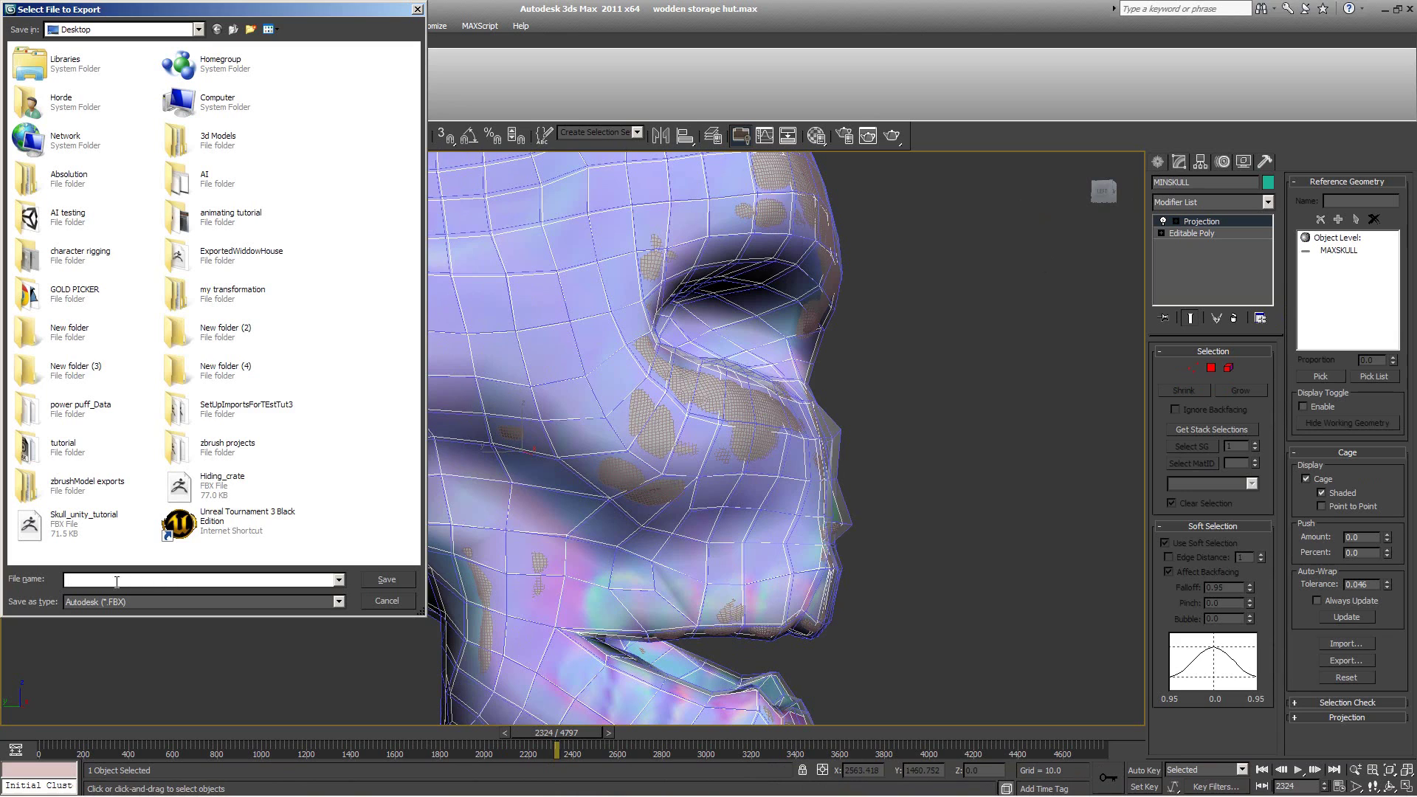
click(121, 534)
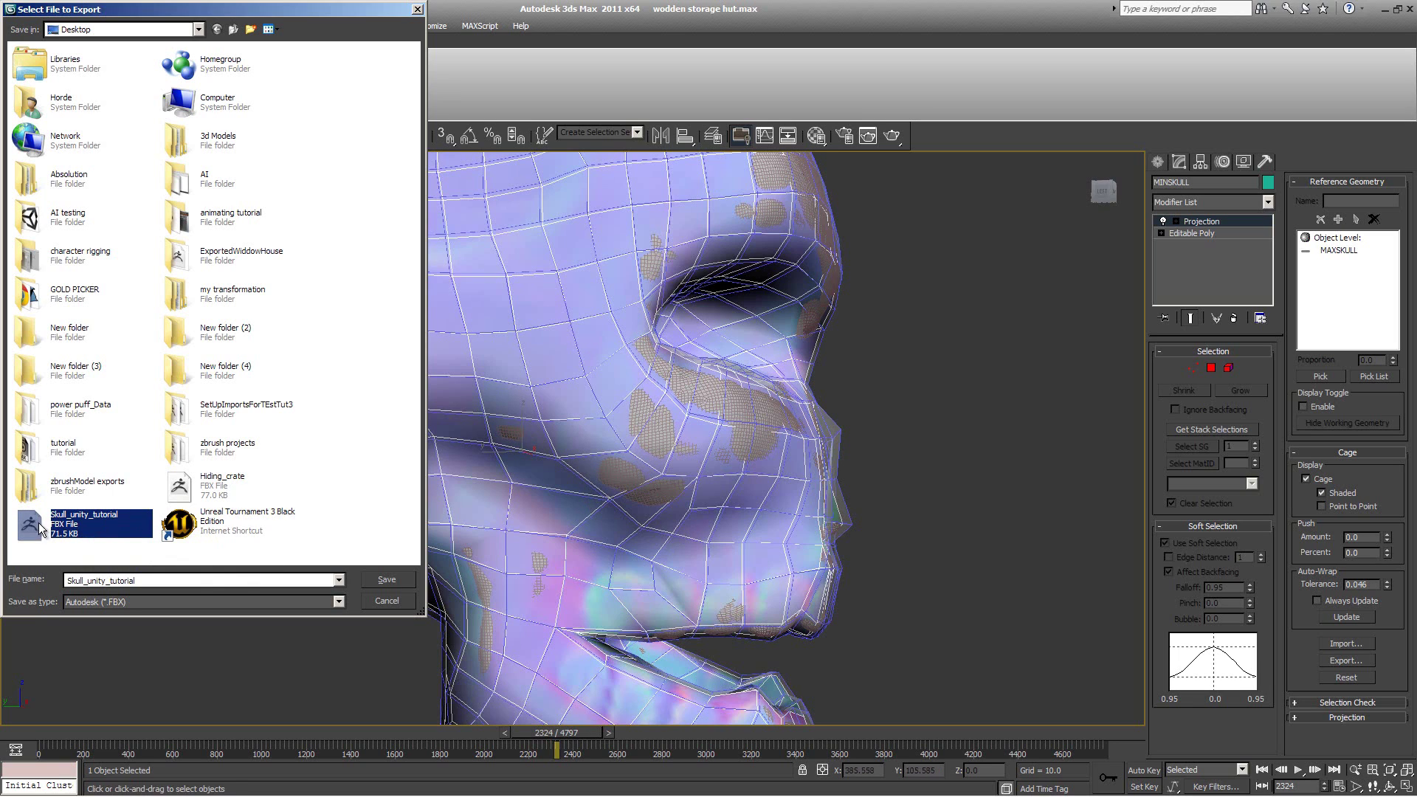
click(364, 574)
key(Return)
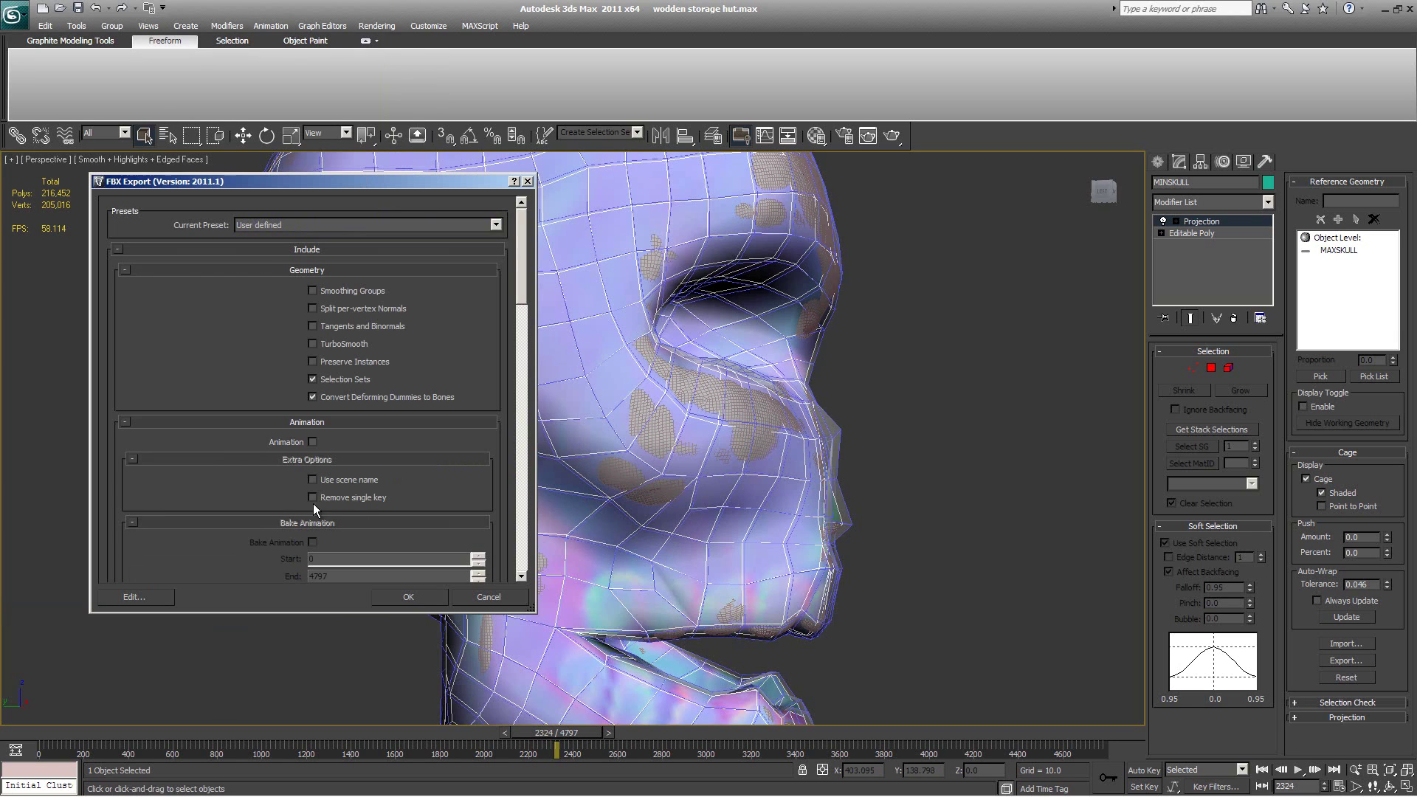
click(401, 600)
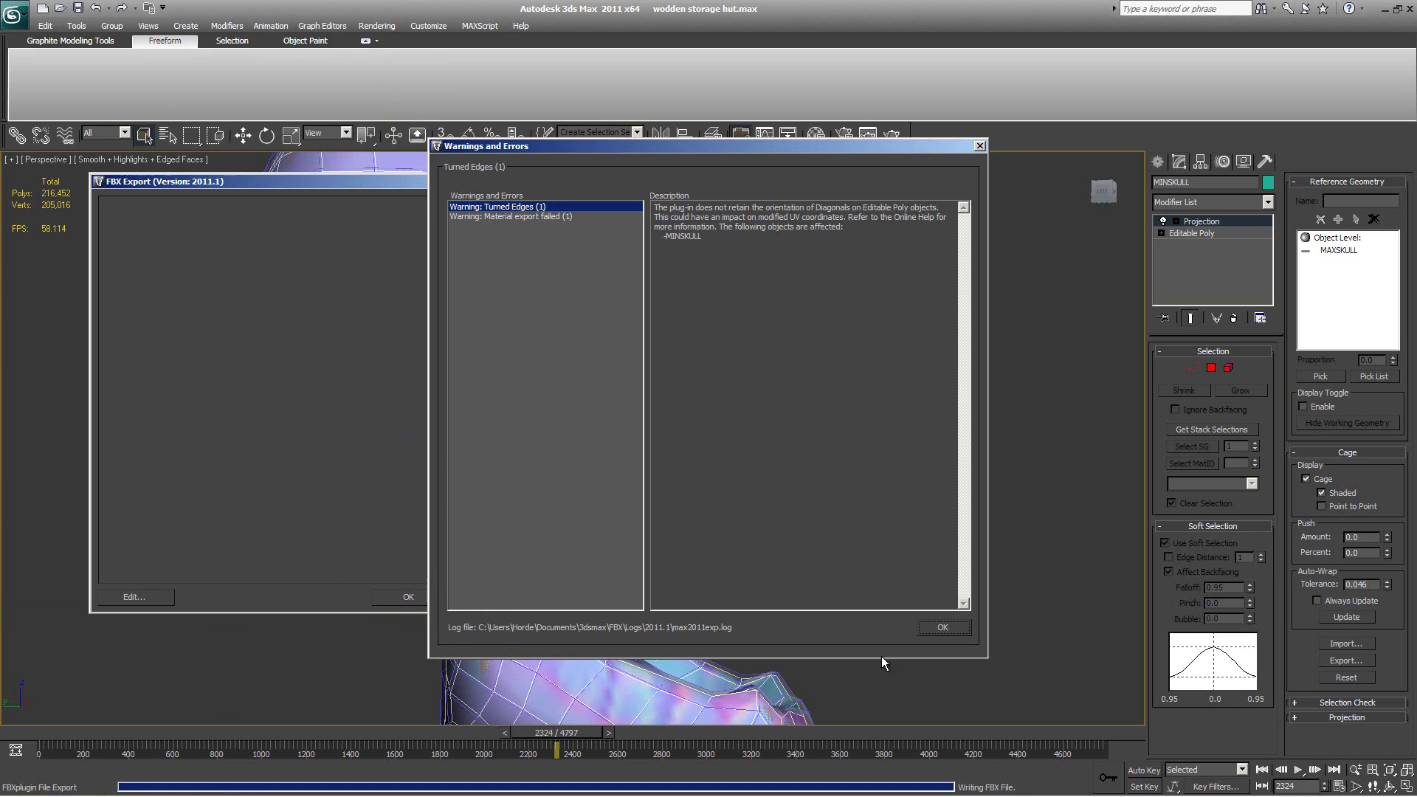
click(938, 628)
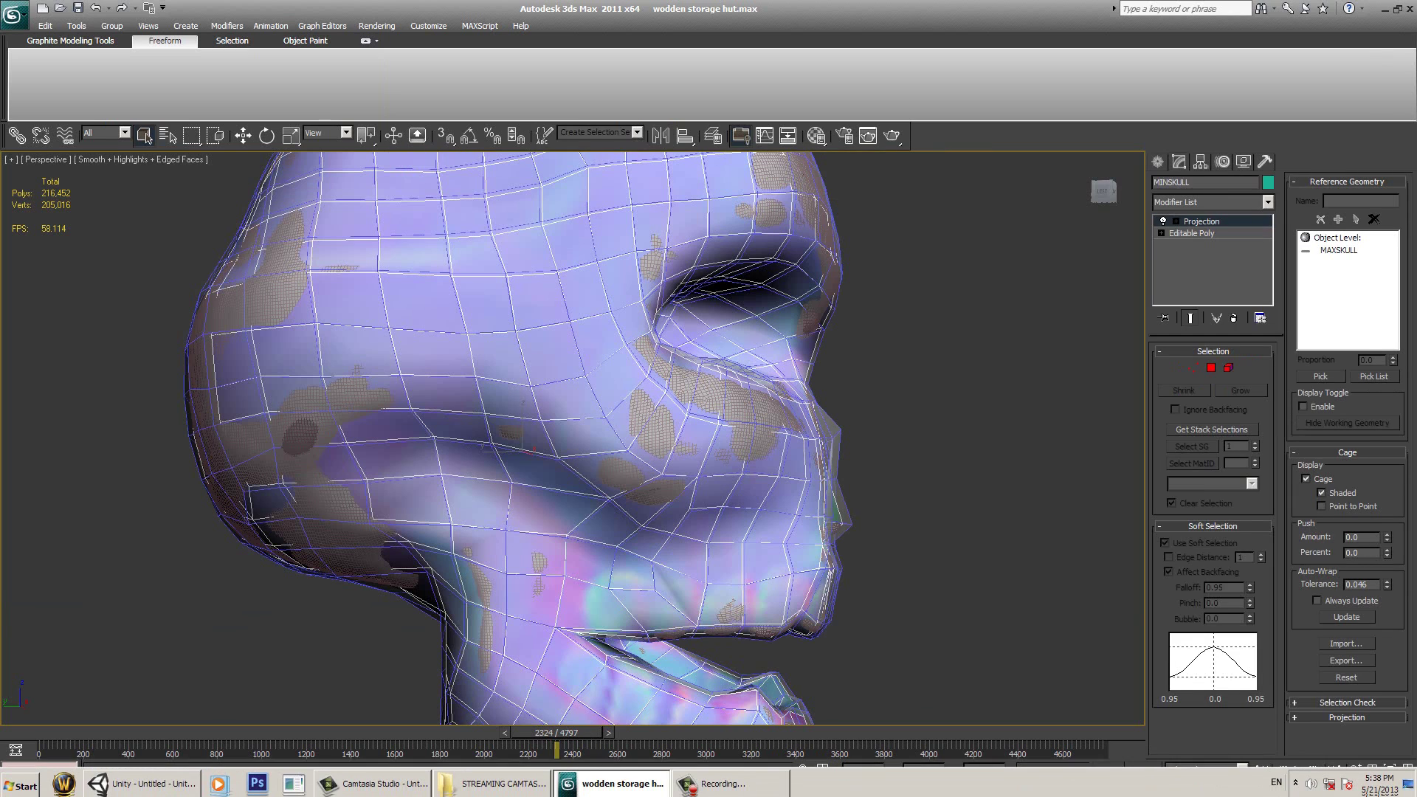
Step: Switch to Unity and open the "inported Objects & Materials" folder in the project assets
click(144, 781)
drag(393, 10, 435, 10)
click(20, 658)
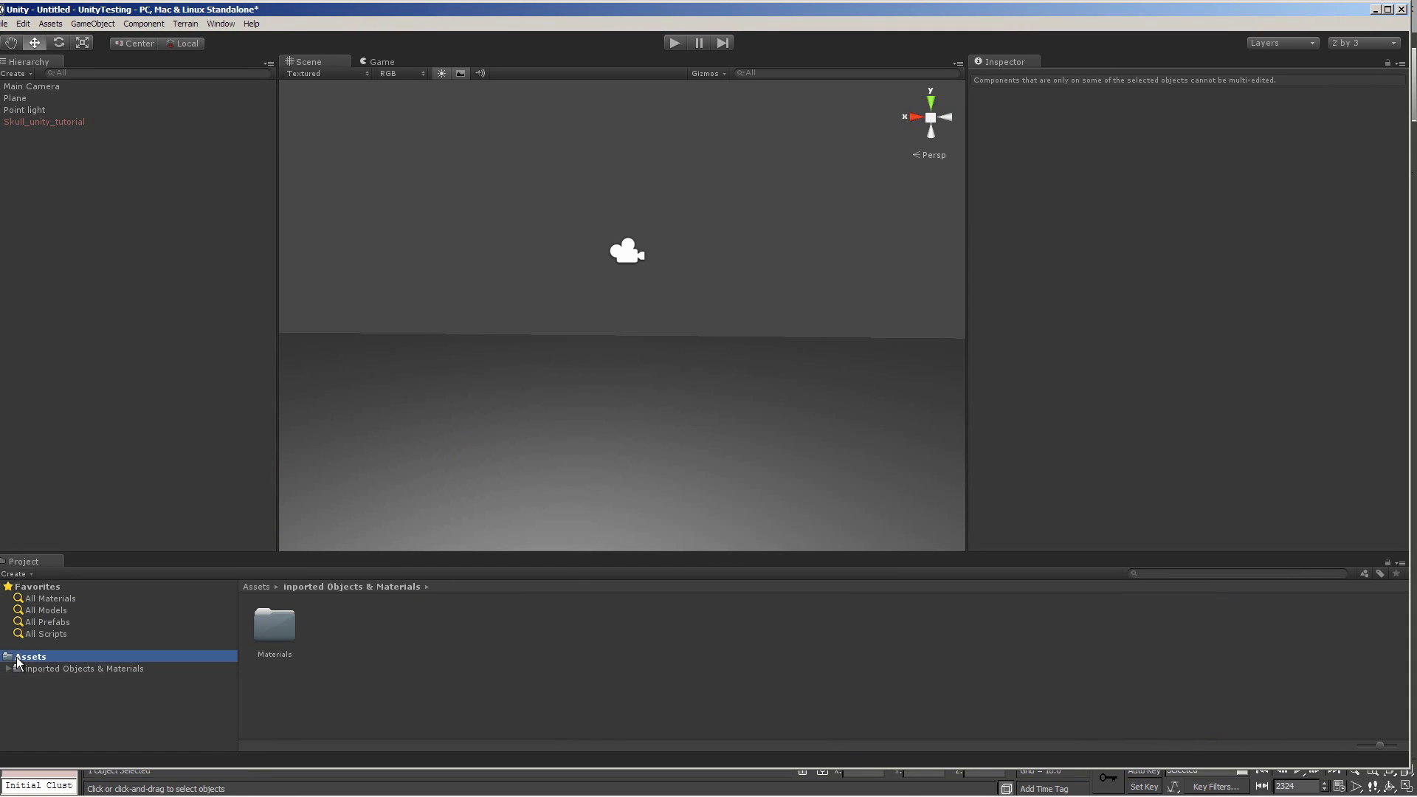
click(37, 672)
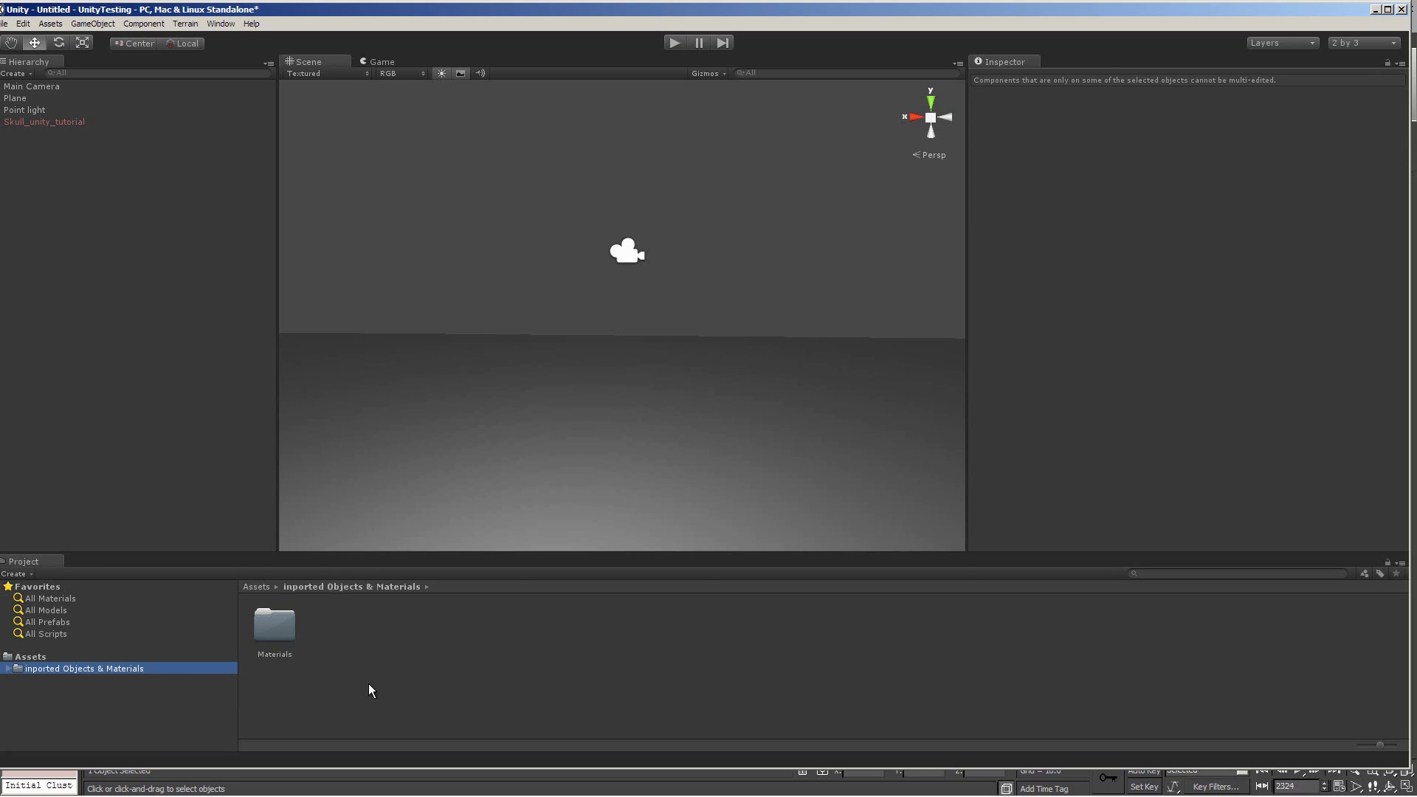
Step: Import the Skull_unity_tutorial FBX file from the Desktop into the "inported Objects & Materials" folder
right_click(426, 664)
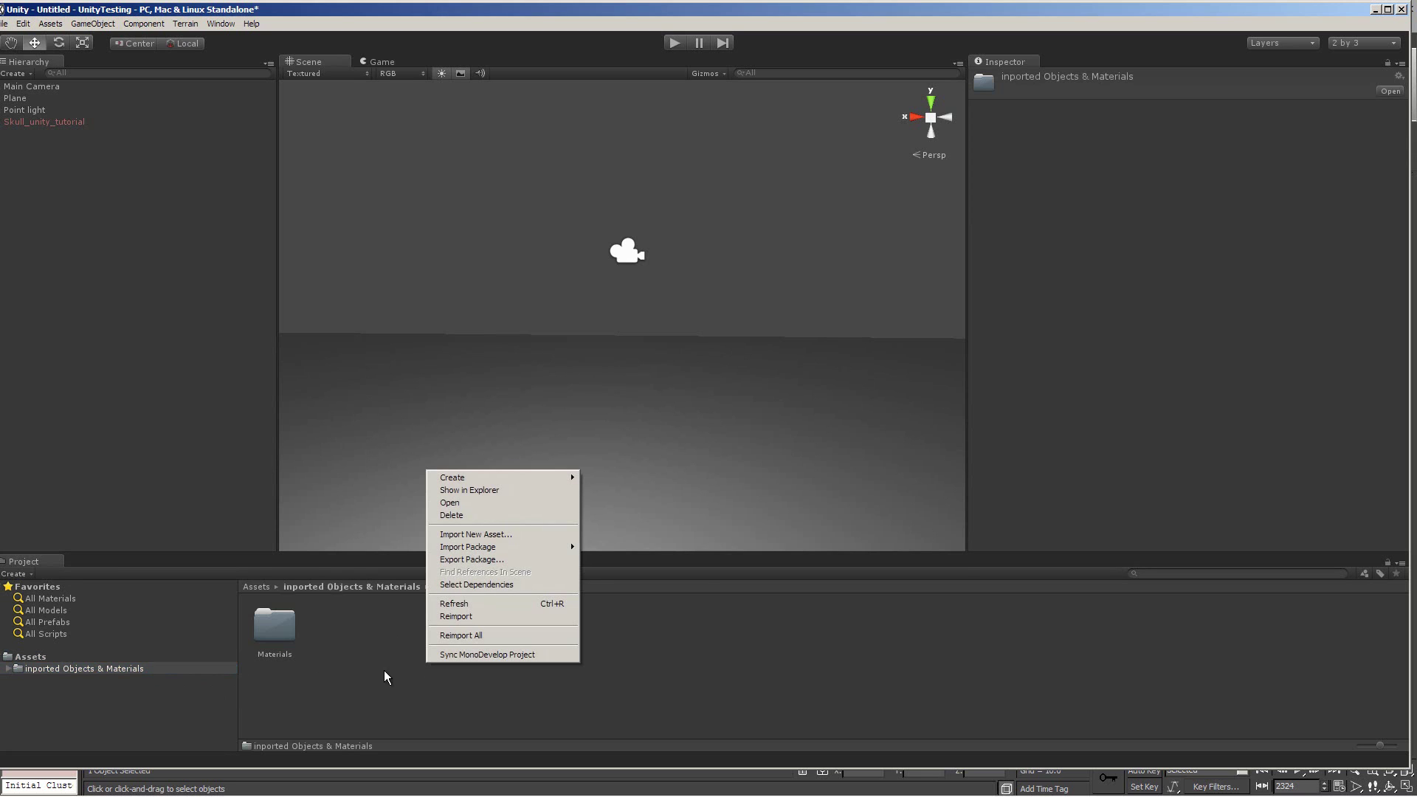
click(490, 538)
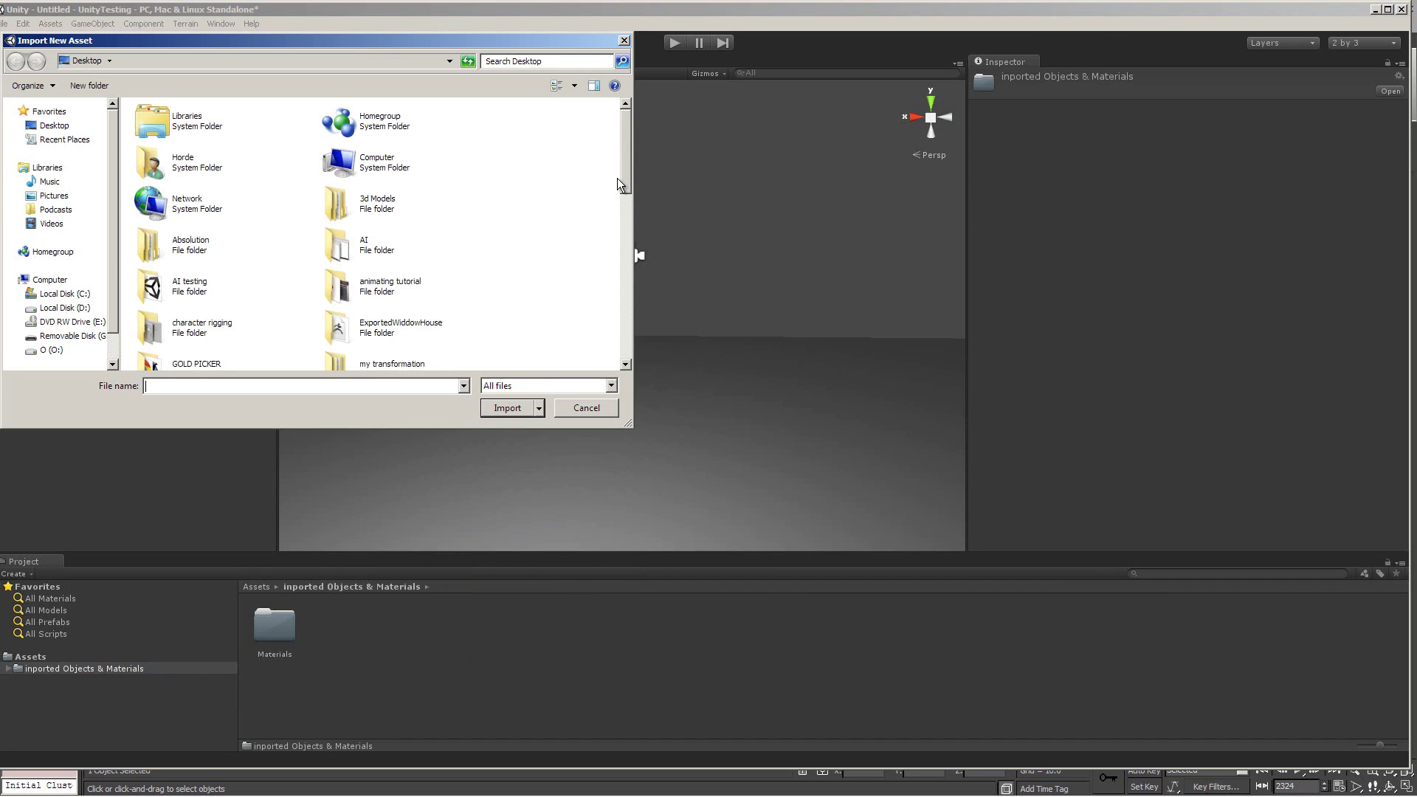
drag(626, 175, 608, 340)
click(376, 255)
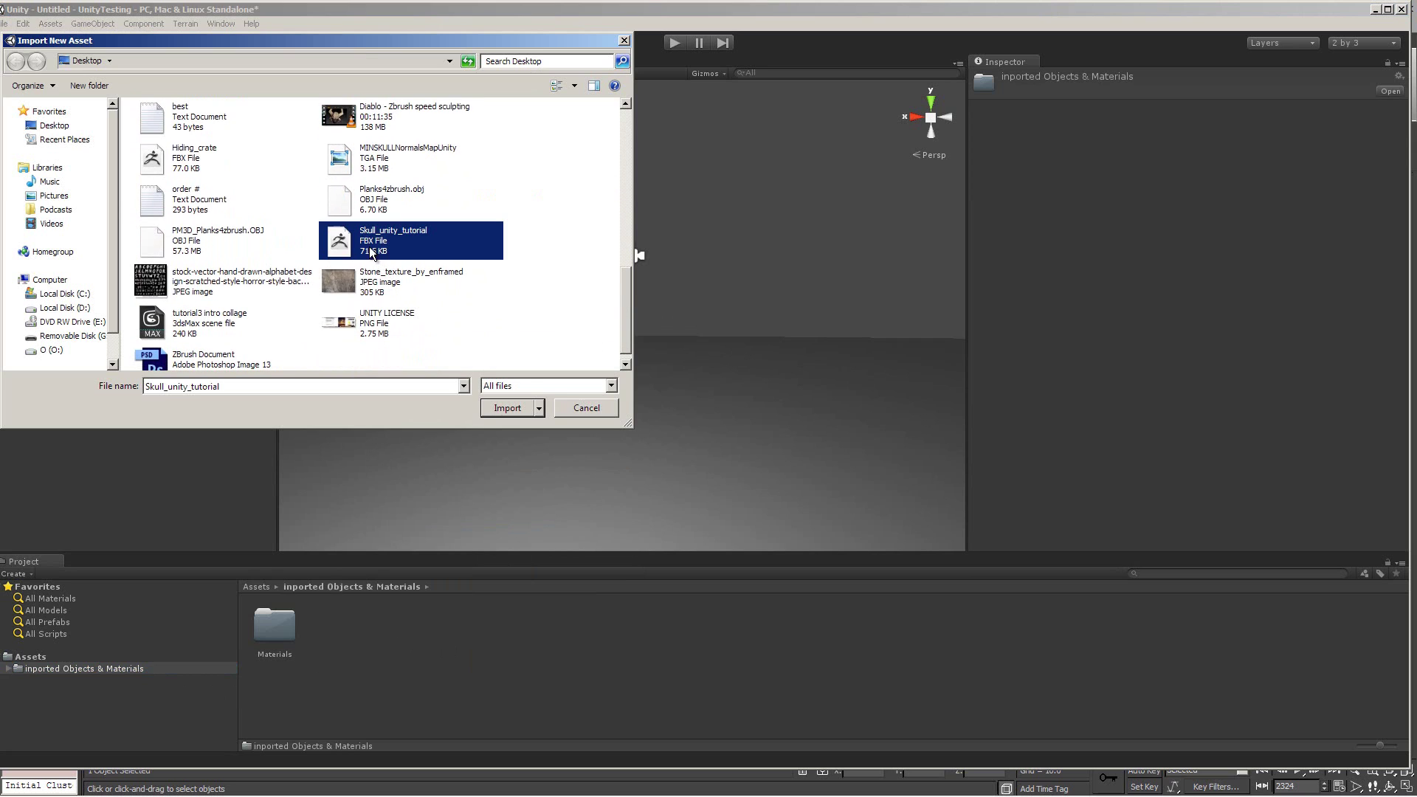
click(508, 409)
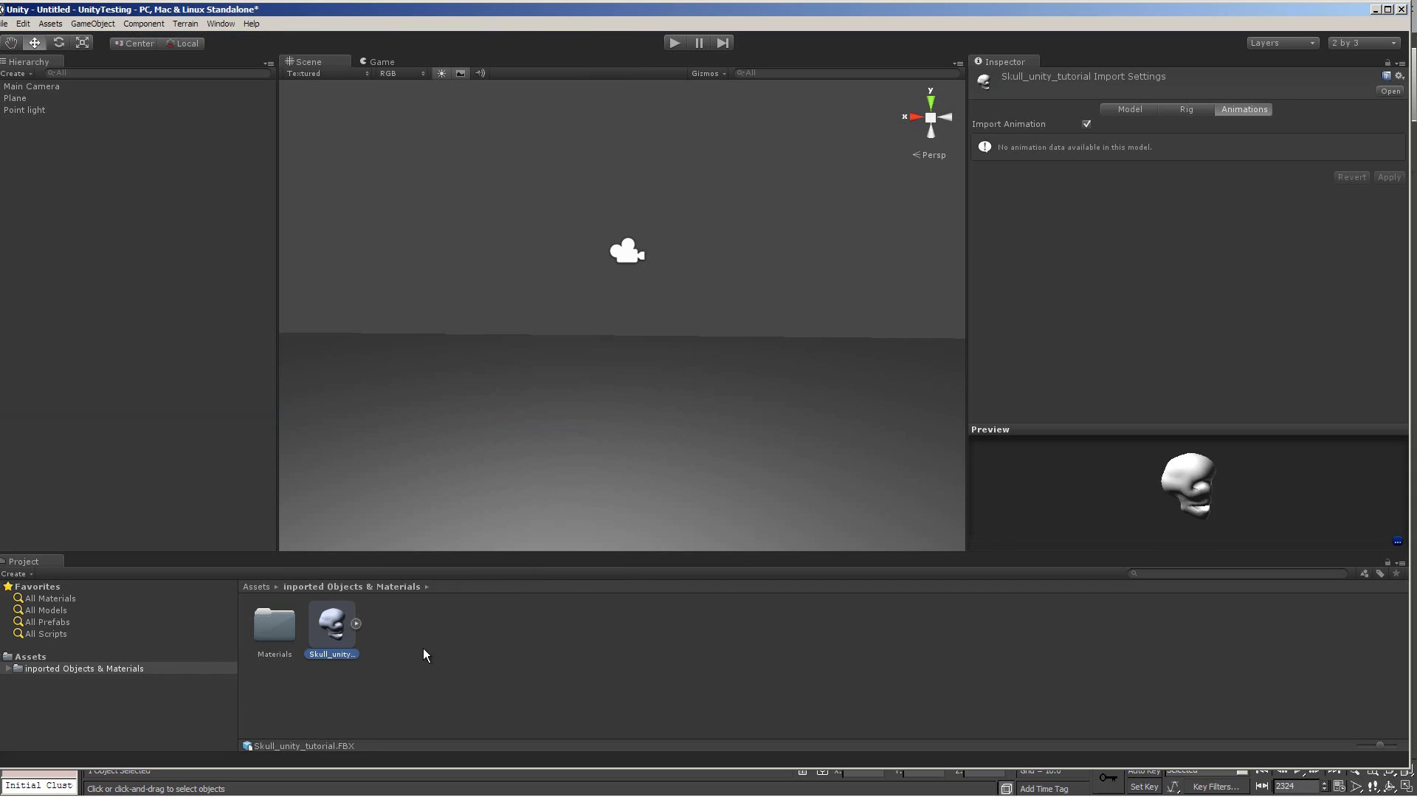
Step: Import the MINSKULLNormalsMapUnity TGA file from the Desktop into the same assets folder
right_click(423, 648)
click(480, 520)
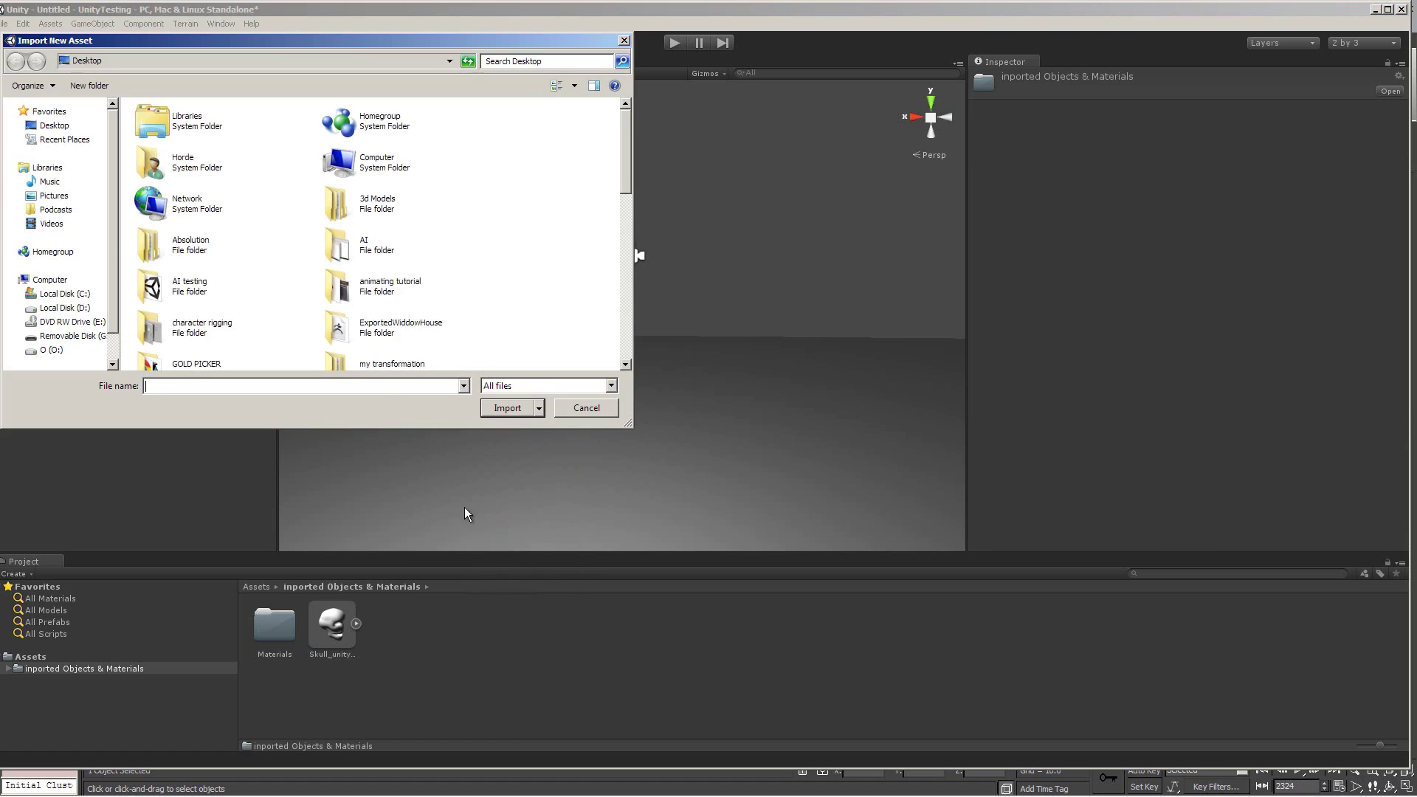
drag(622, 200, 616, 342)
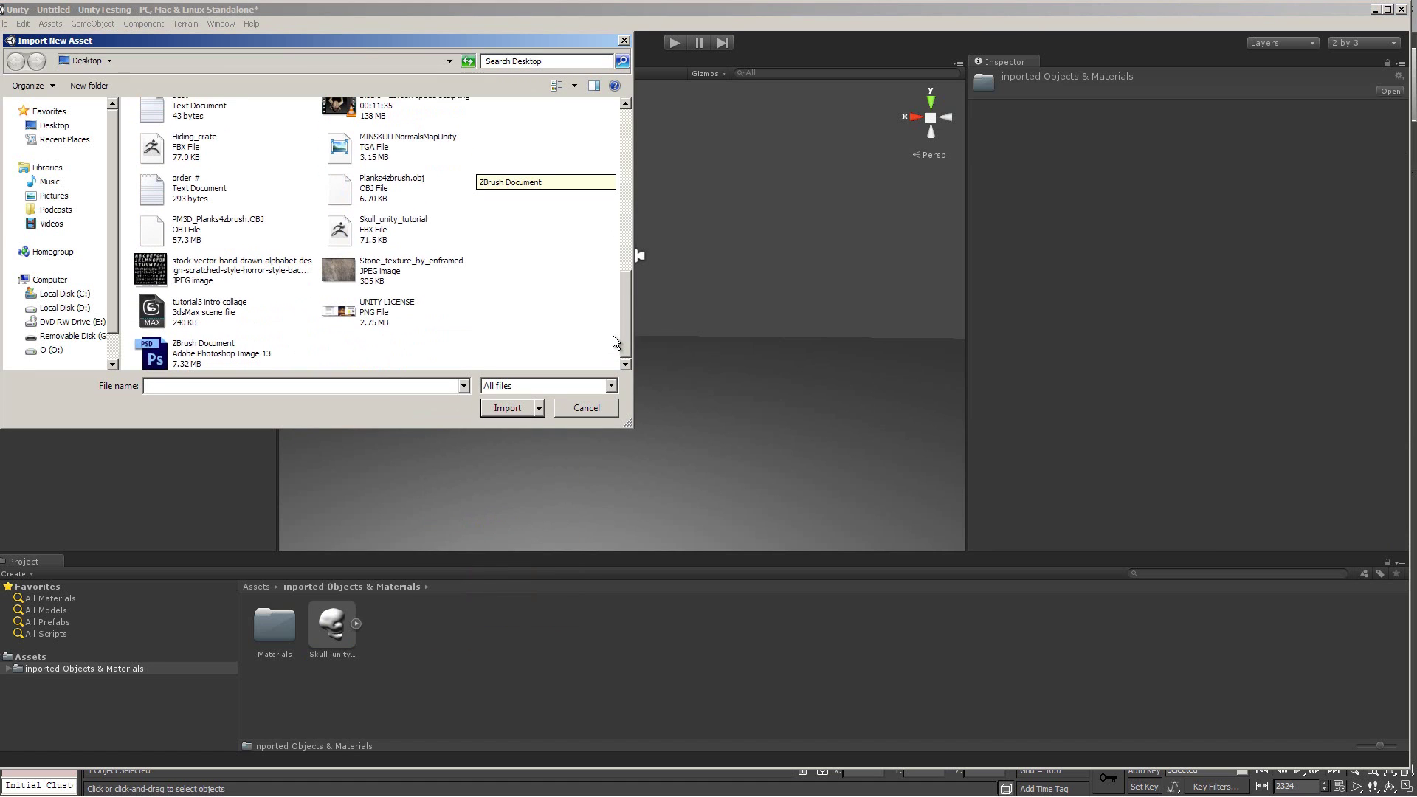
click(411, 145)
click(505, 408)
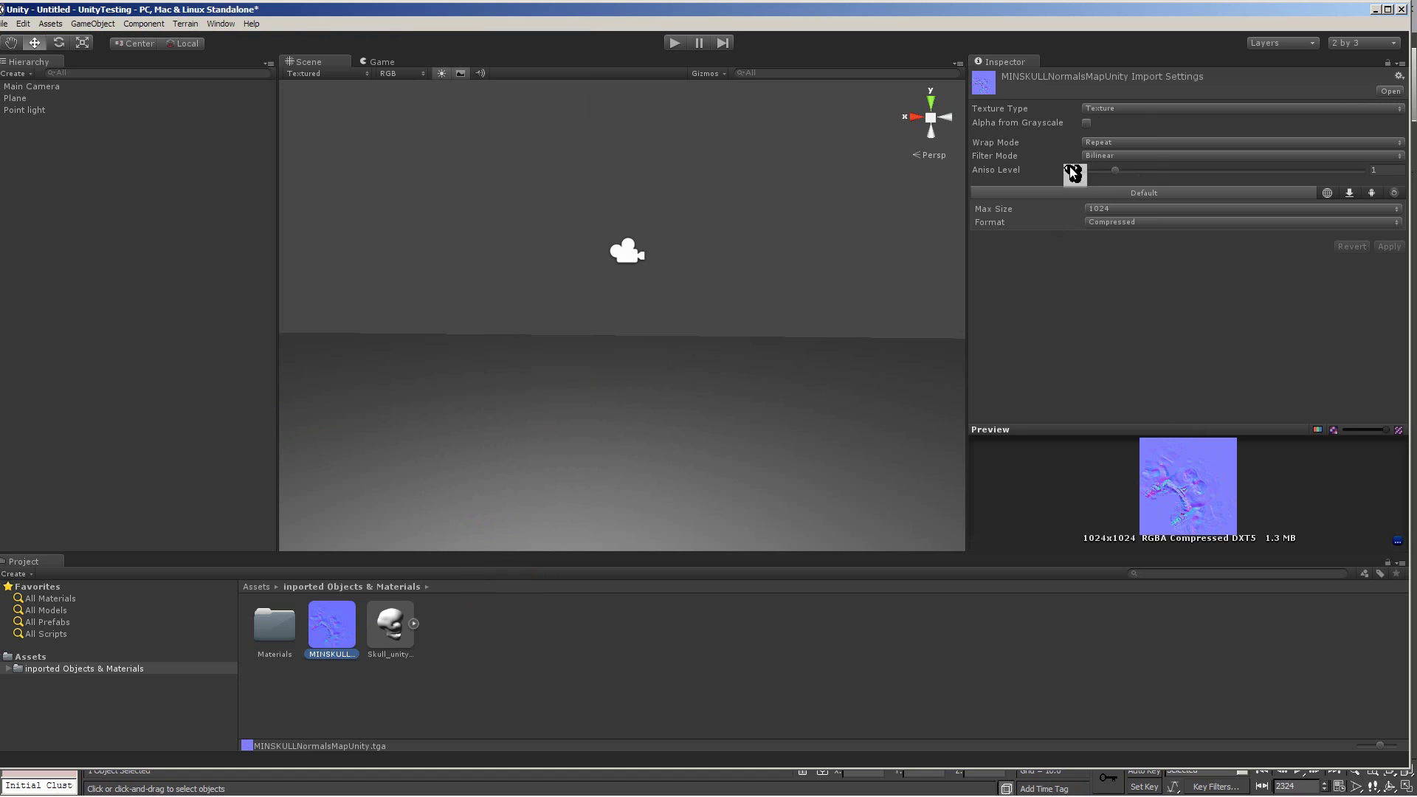
Step: Set the imported skull texture's type to Normal map without Create from Grayscale, enlarge its preview, and apply the import settings
click(1144, 111)
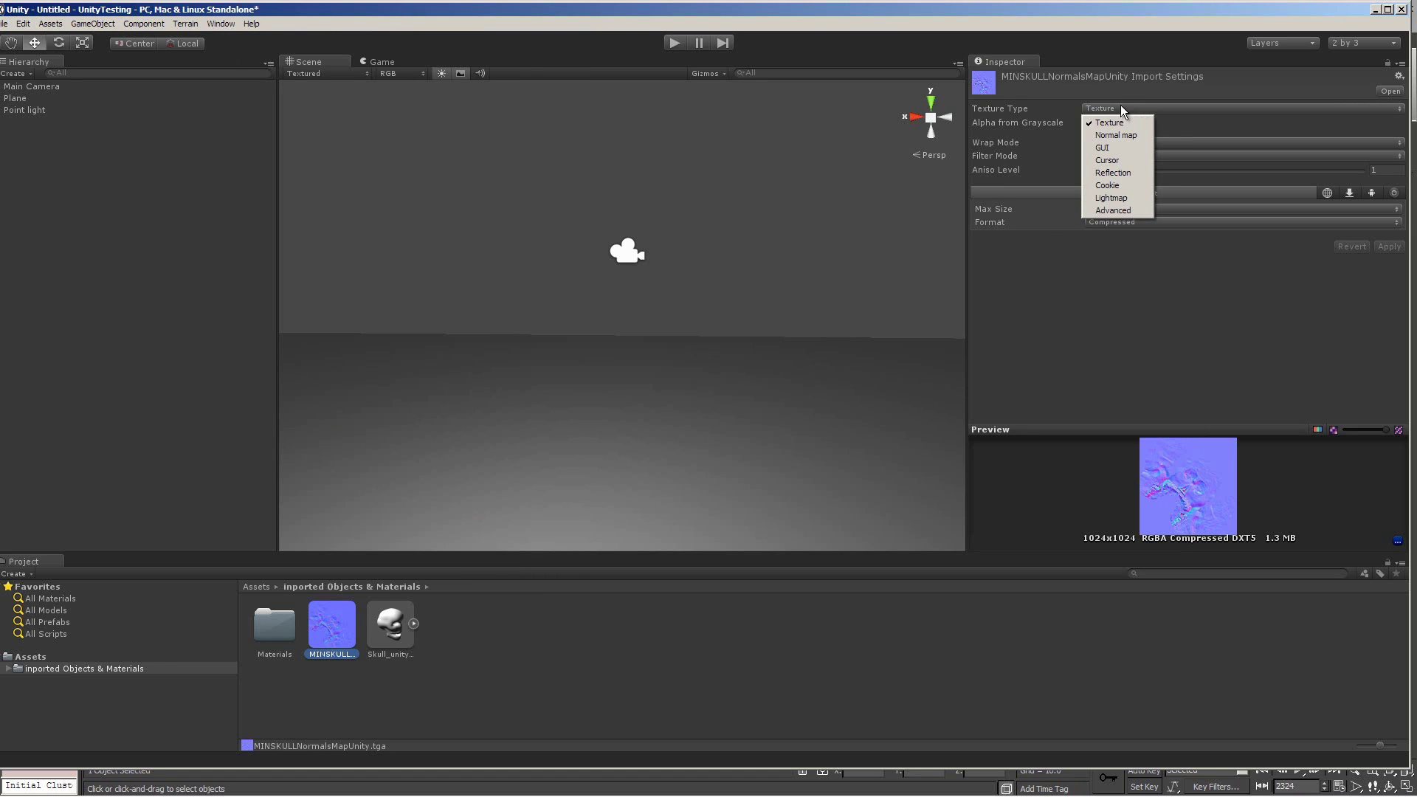
click(1122, 137)
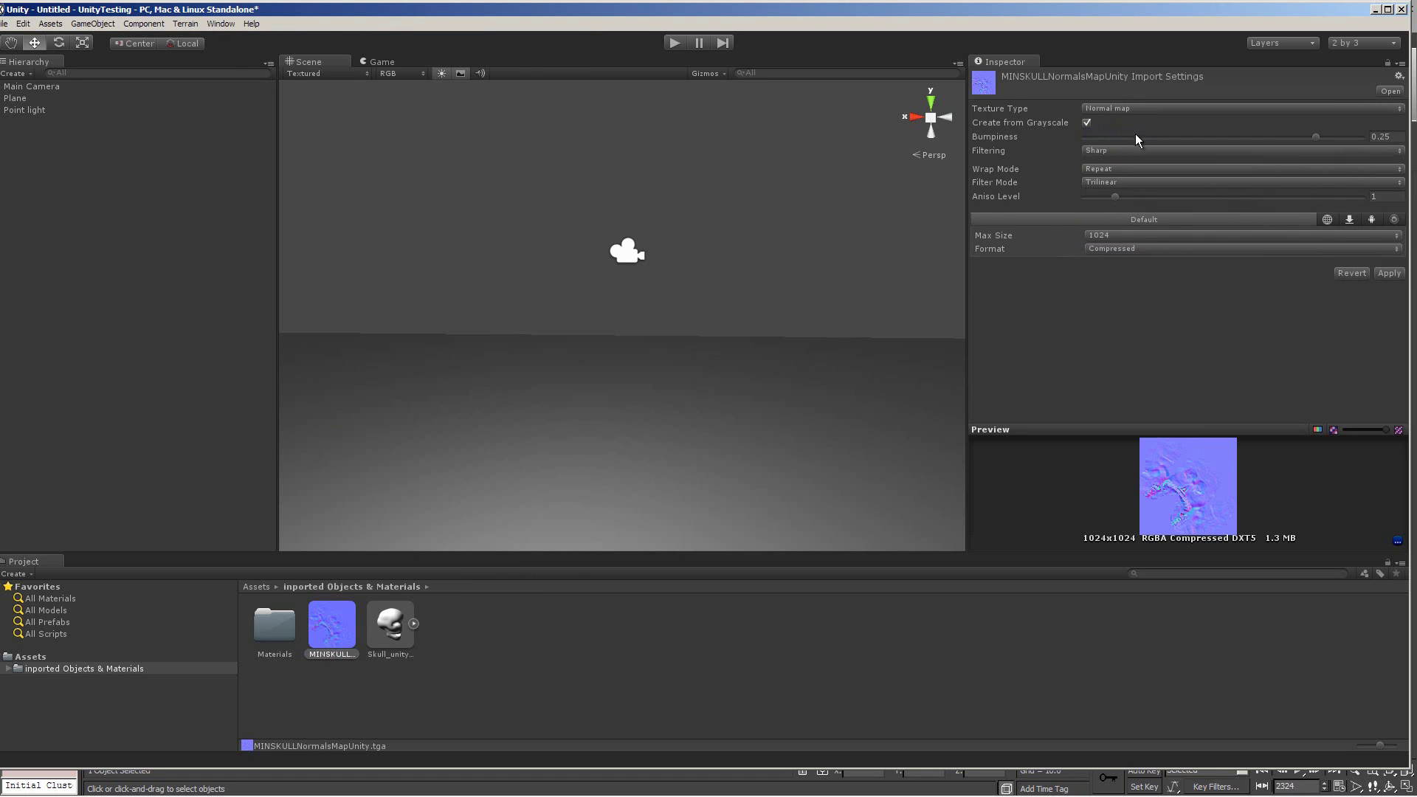
click(1088, 122)
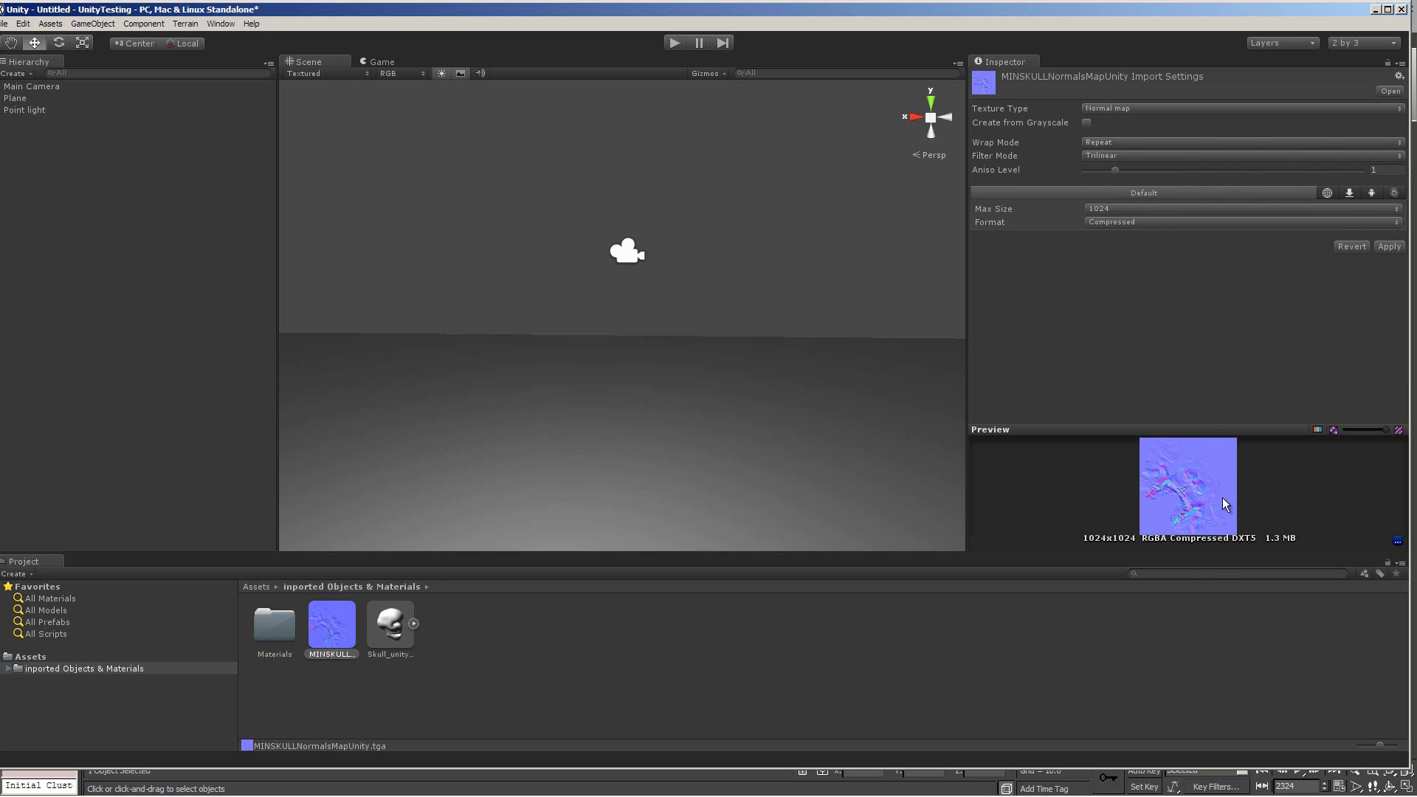
drag(1186, 434, 1179, 310)
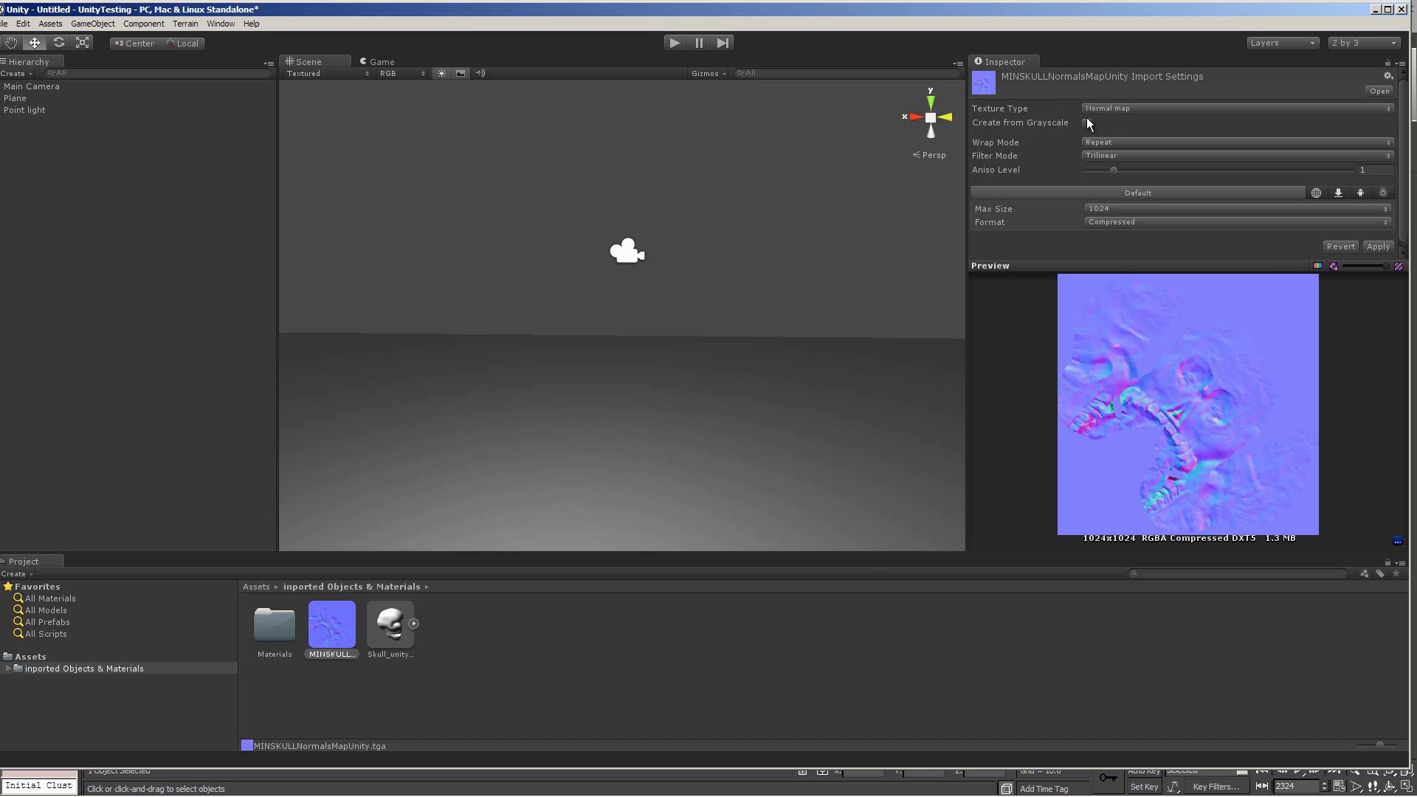
click(1378, 246)
Step: Place the imported skull model on the plane in the scene and set its scale to 10 on X, Y and Z
drag(390, 629, 507, 527)
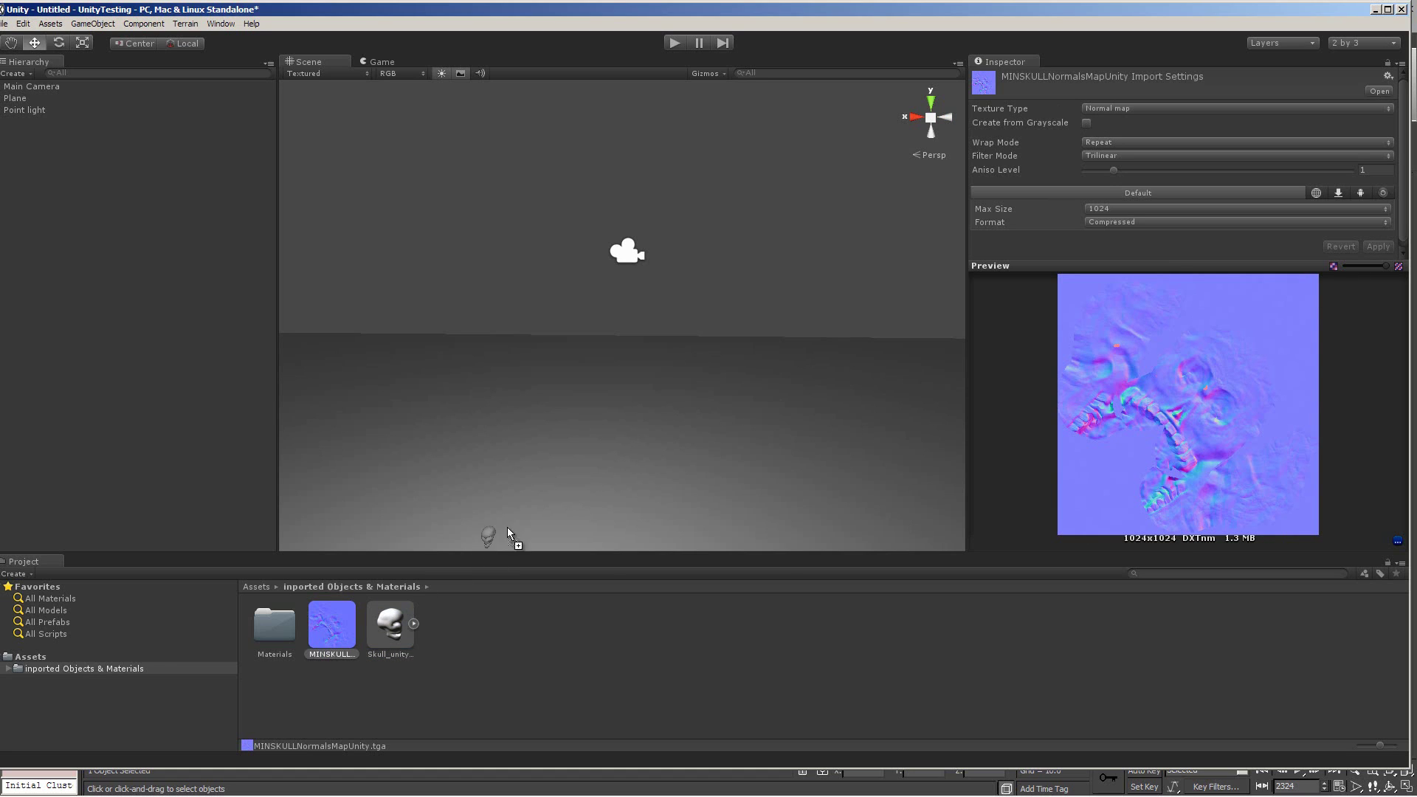
drag(595, 460, 595, 459)
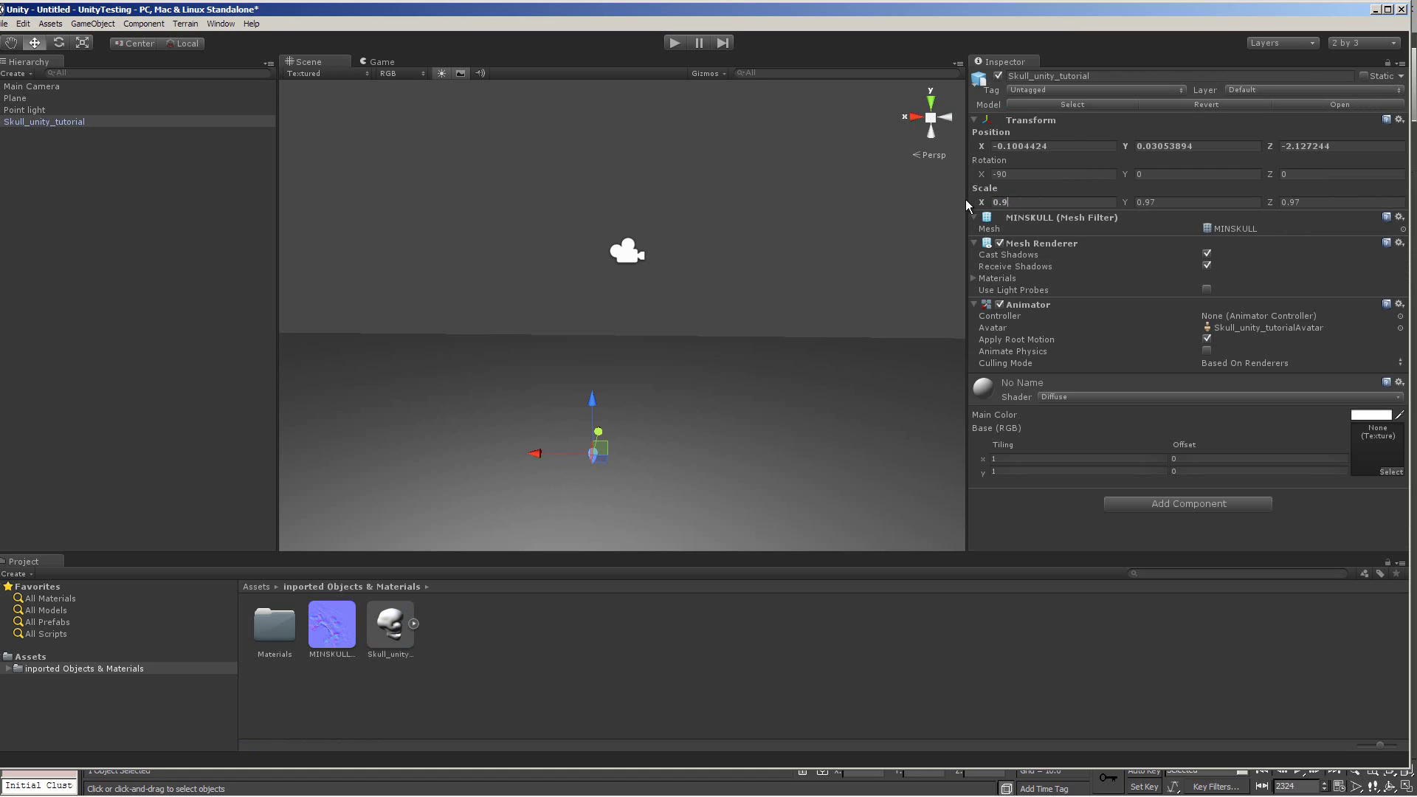
text(10)
key(Tab)
text(10)
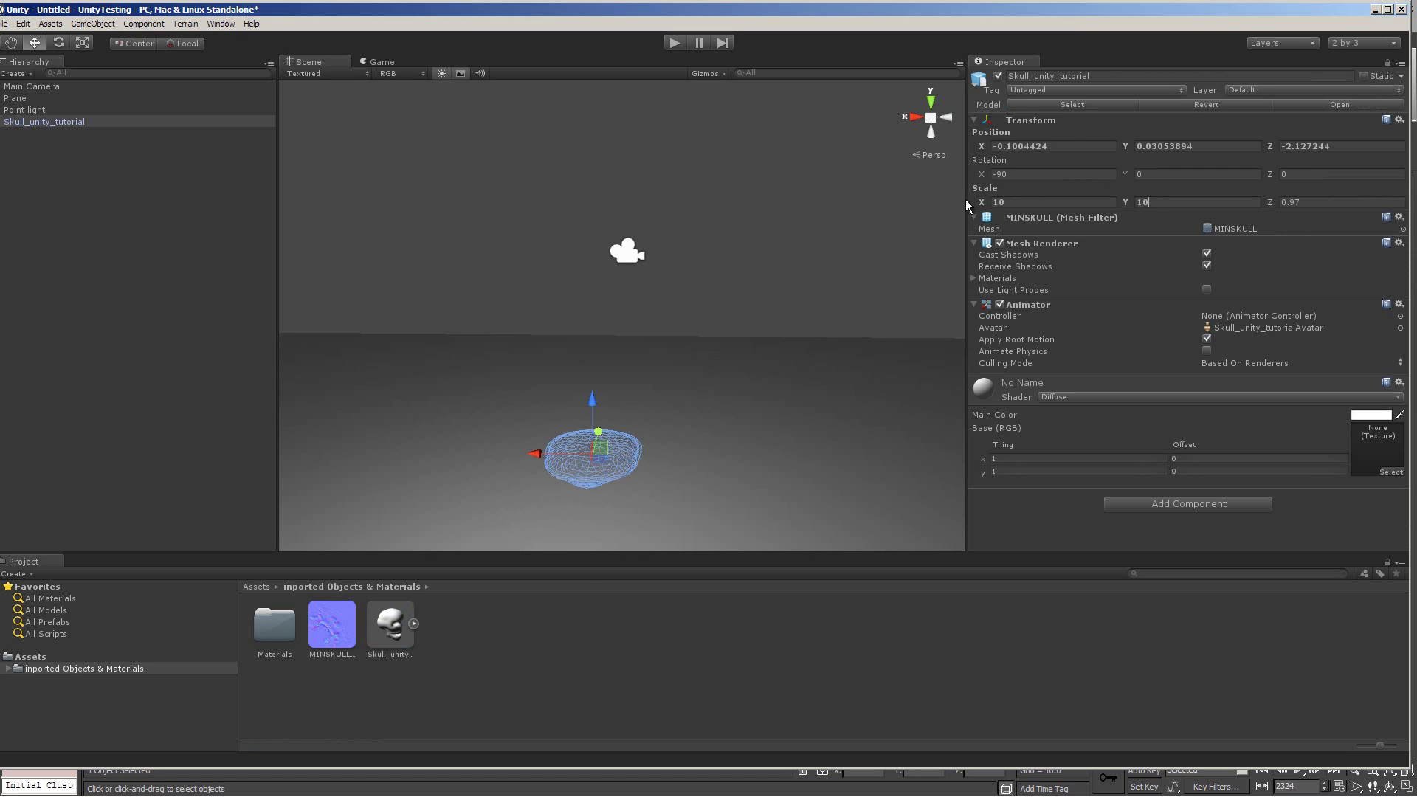
key(Tab)
text(10)
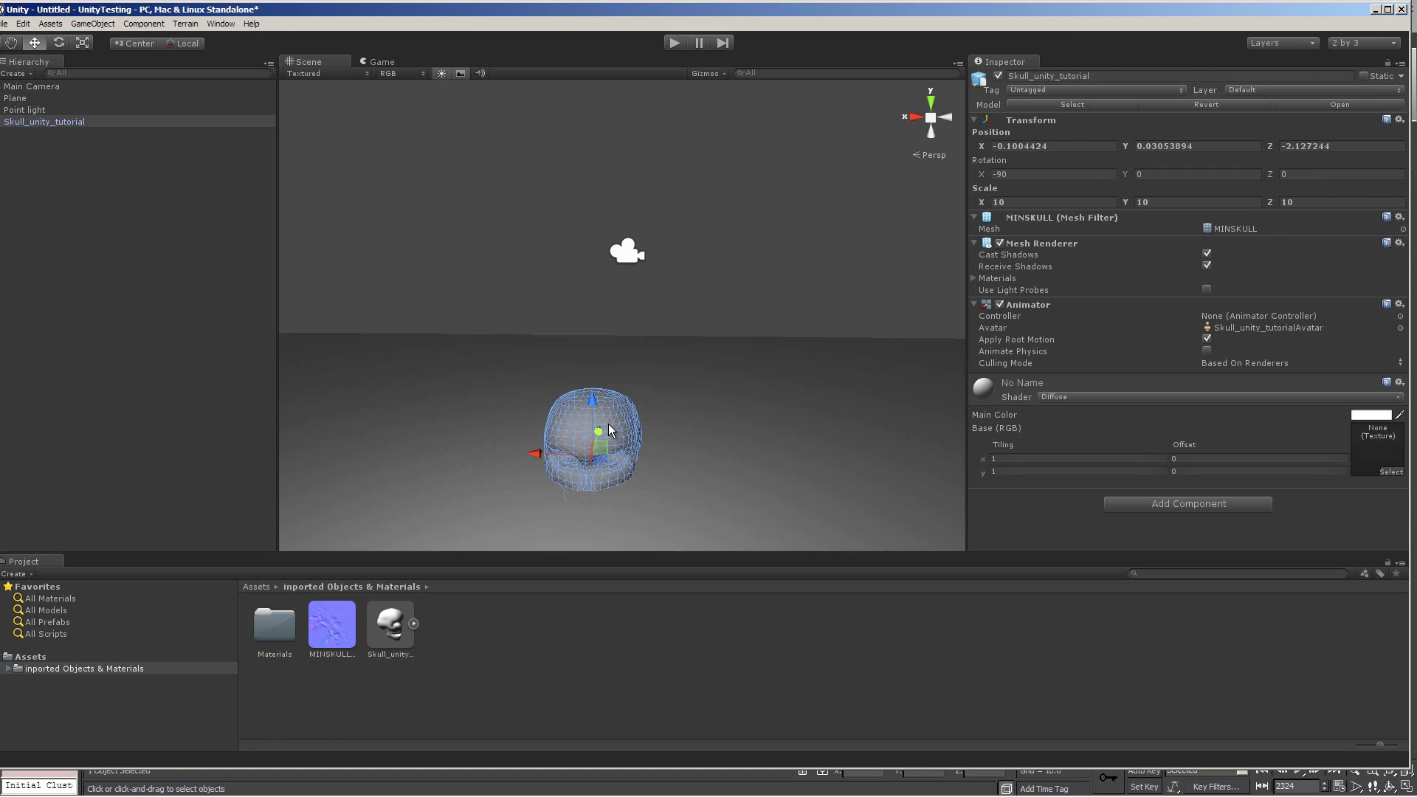
Step: Raise the skull above the plane to a Y position of about 0.89, then deselect it
mouse_move(592, 404)
mouse_down()
mouse_move(581, 303)
mouse_move(765, 418)
mouse_move(827, 370)
mouse_move(816, 387)
mouse_move(680, 342)
mouse_move(577, 352)
mouse_move(490, 327)
mouse_move(626, 282)
mouse_move(659, 343)
mouse_move(626, 307)
mouse_move(640, 313)
mouse_move(593, 341)
mouse_move(468, 342)
mouse_move(583, 386)
mouse_up()
click(668, 343)
scroll(529, 335, up, 4)
click(697, 424)
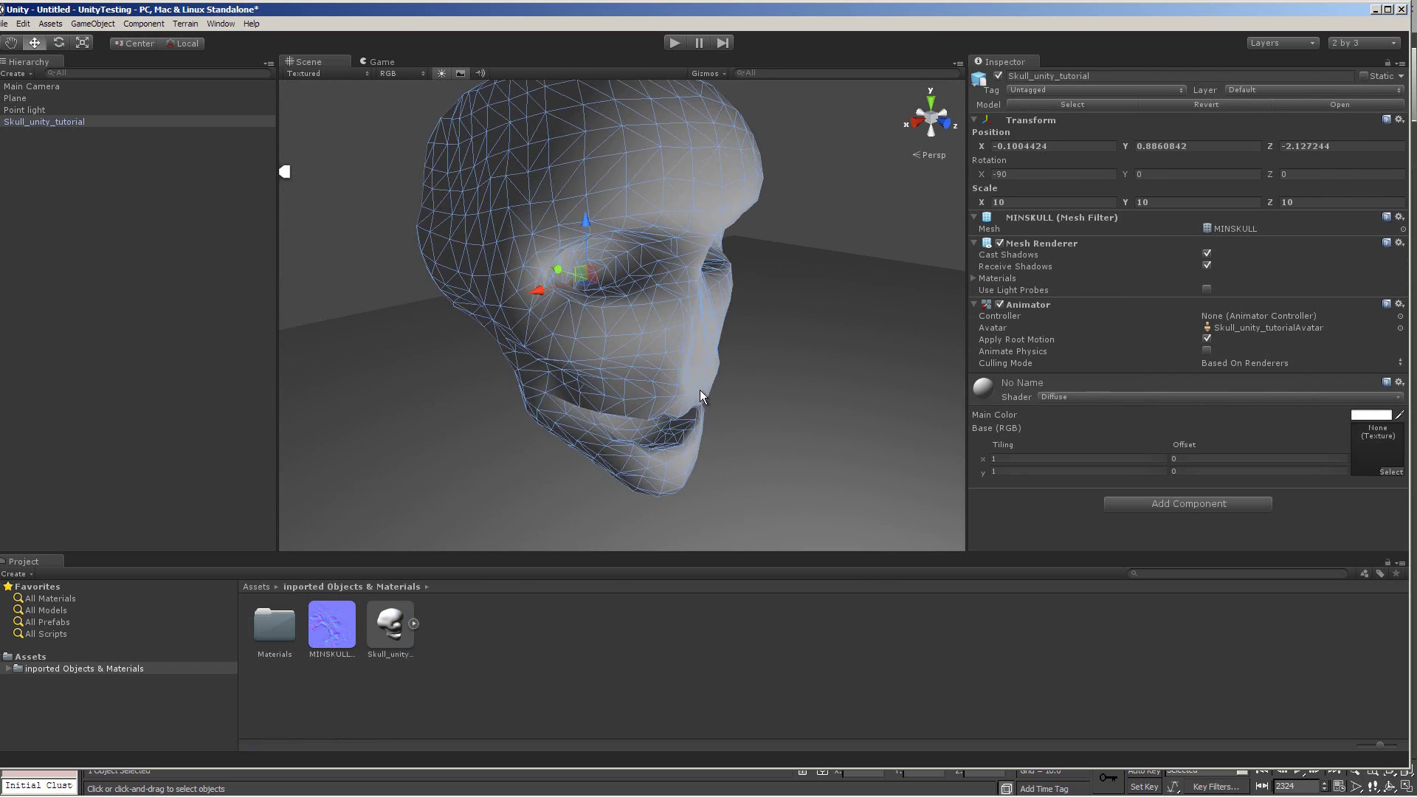
scroll(698, 389, down, 7)
alt+drag(693, 347, 676, 275)
click(507, 495)
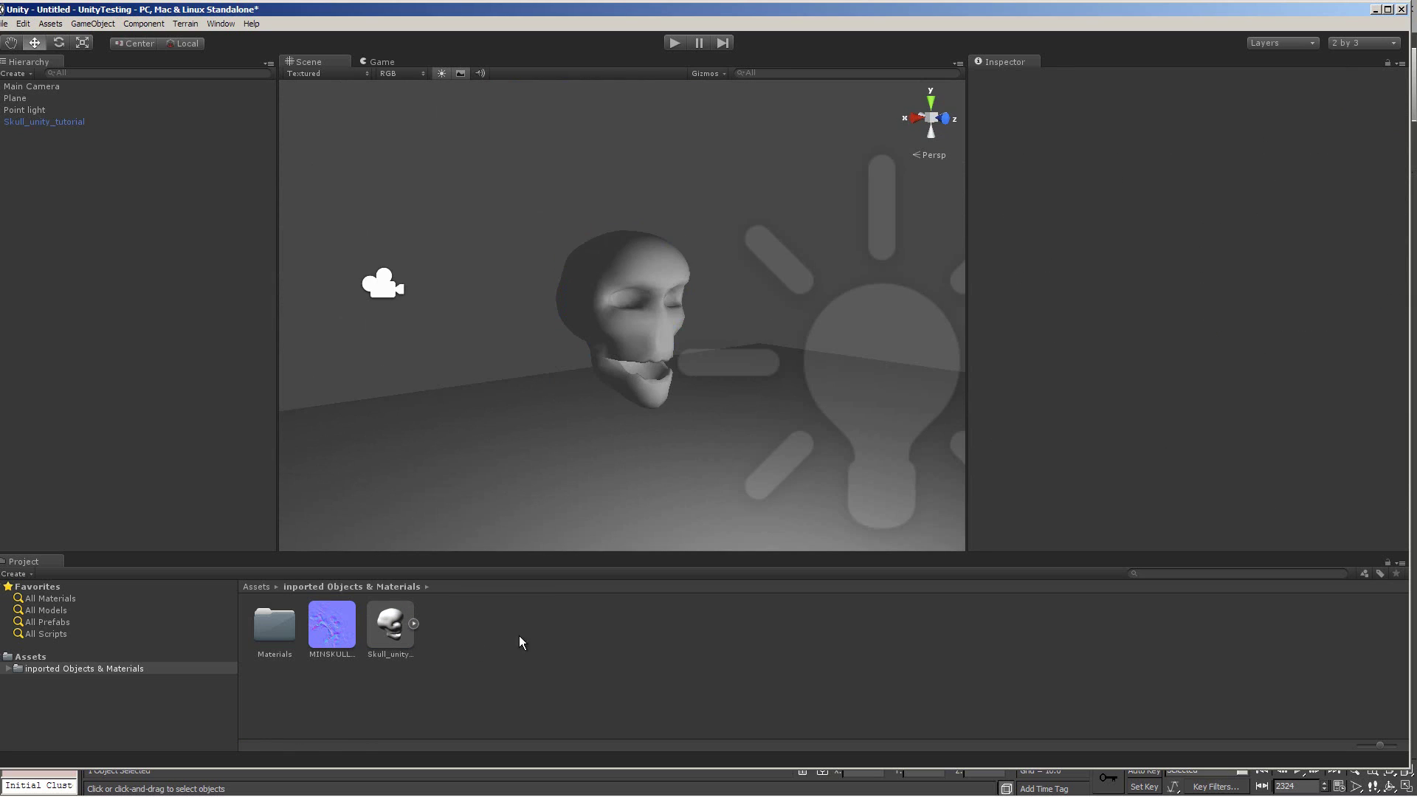
Step: Create a material named "skullMateria;" in the assets folder and assign it to the Skull_unity_tutorial object
right_click(524, 614)
mouse_move(639, 429)
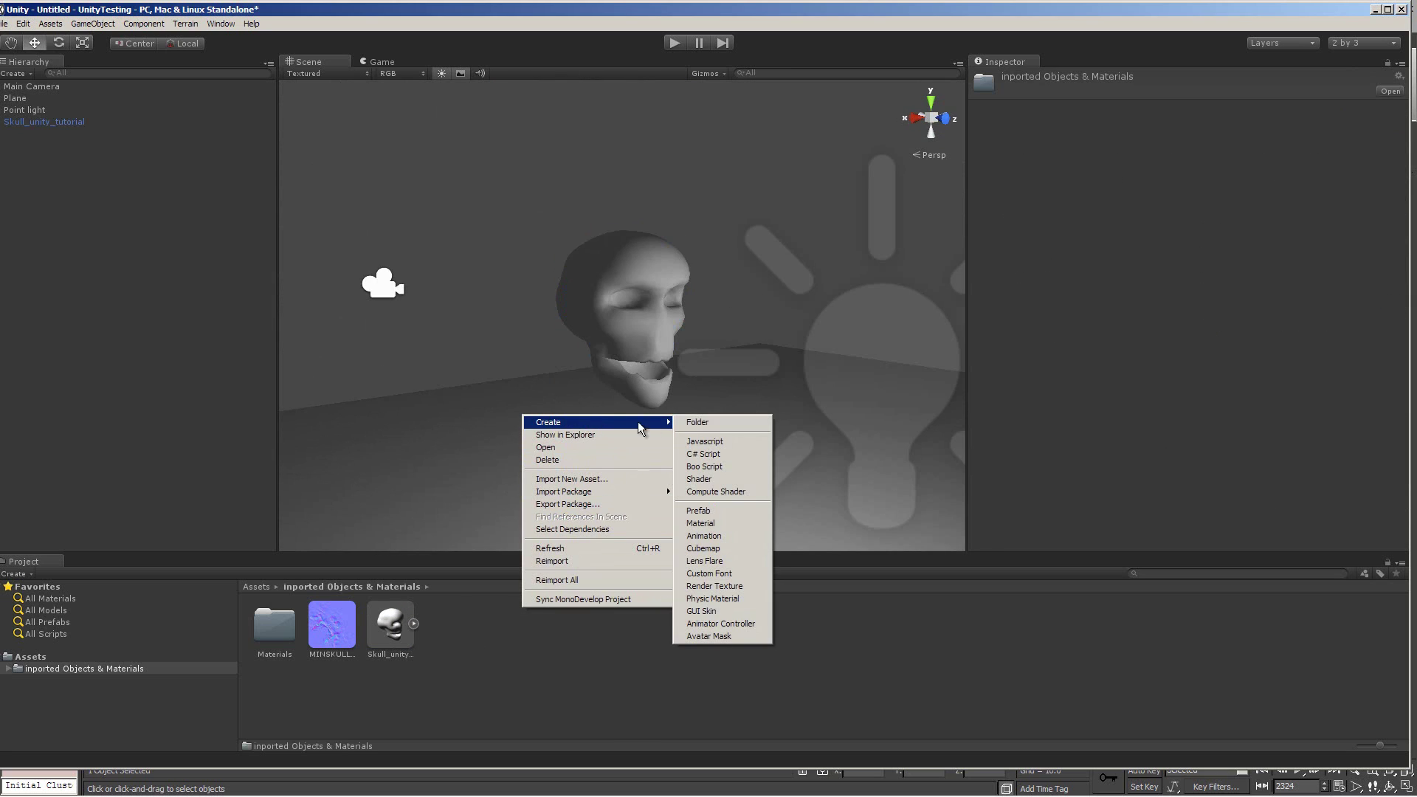
click(699, 524)
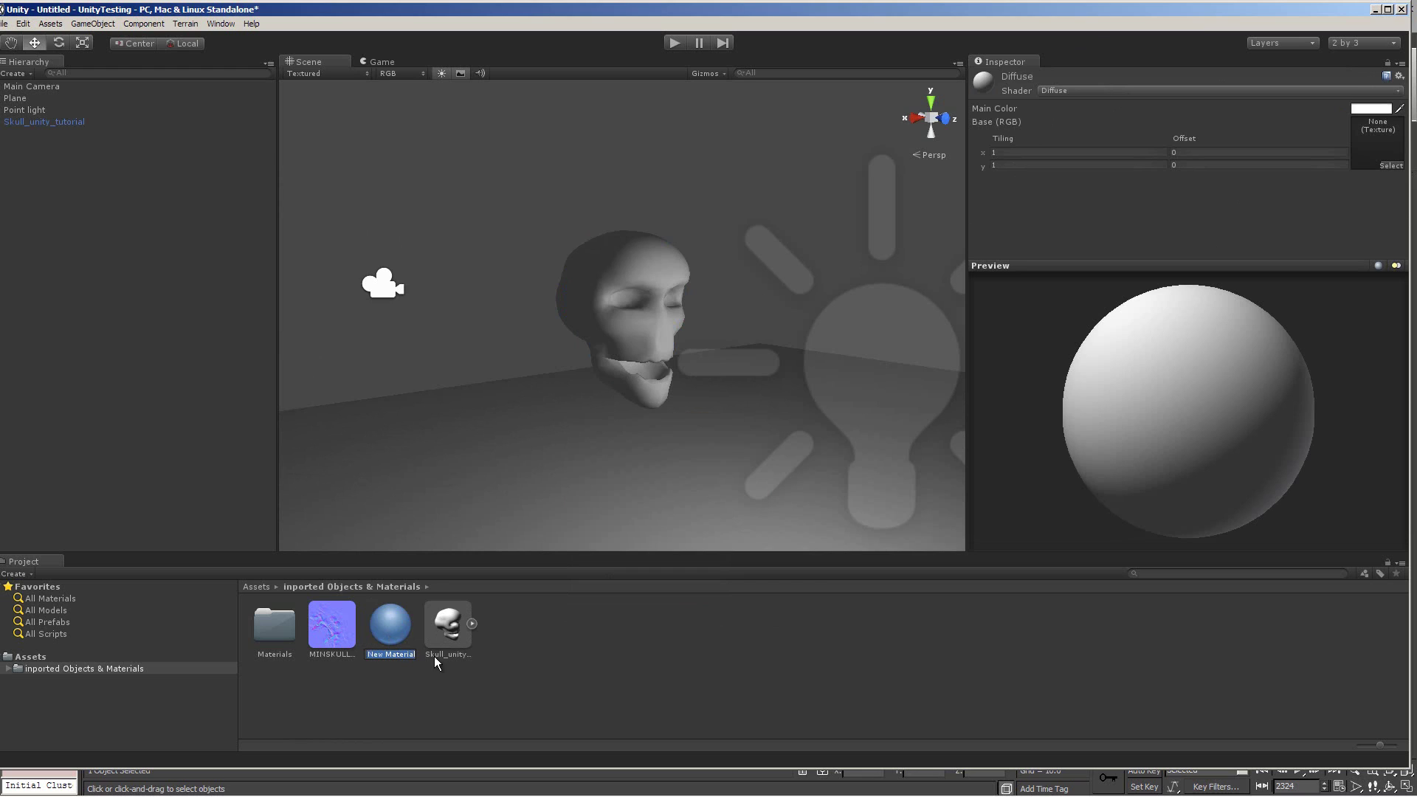
text(skullMateria;)
key(Return)
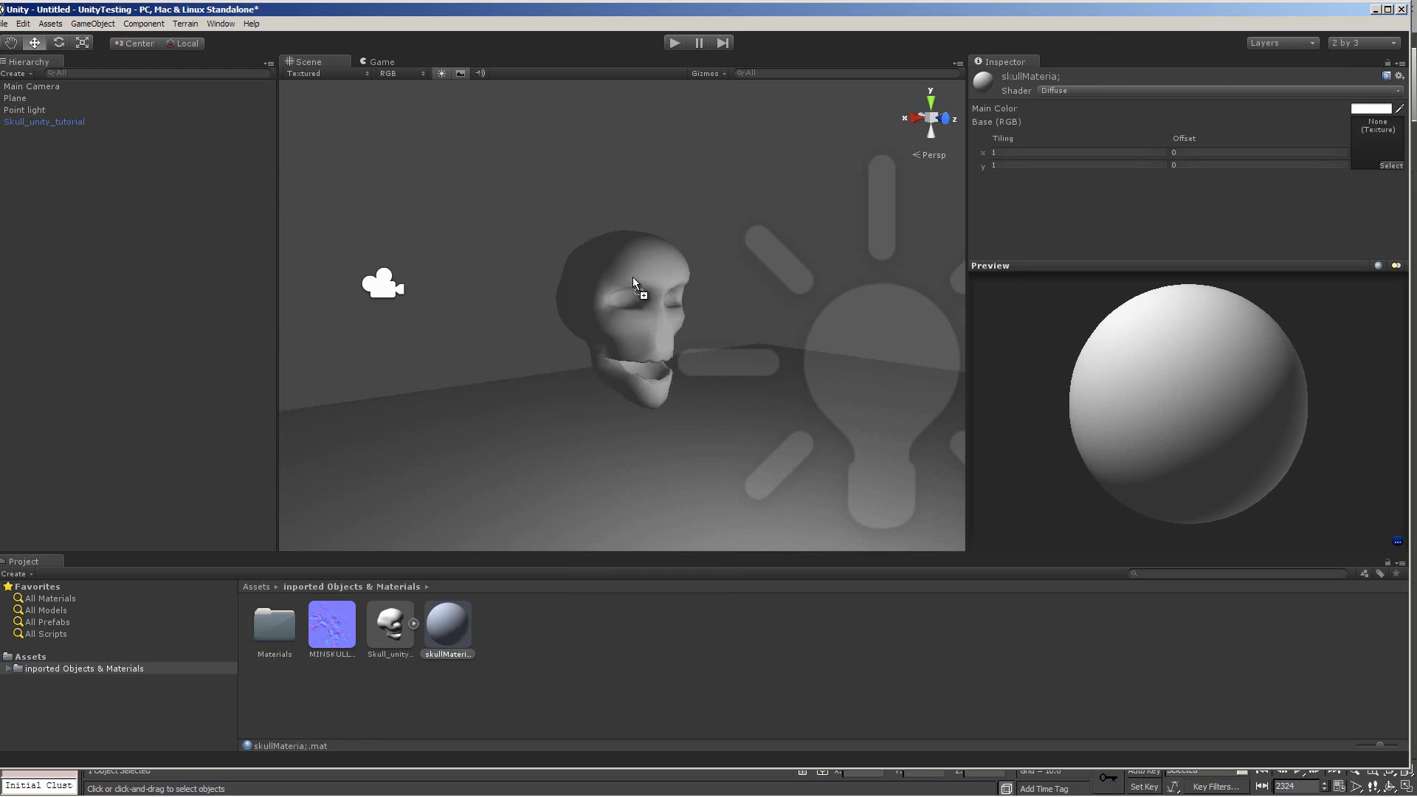
drag(327, 232, 48, 123)
Step: Check the material assigned to the skull's Mesh Renderer and view the available materials without changing the assignment
click(56, 122)
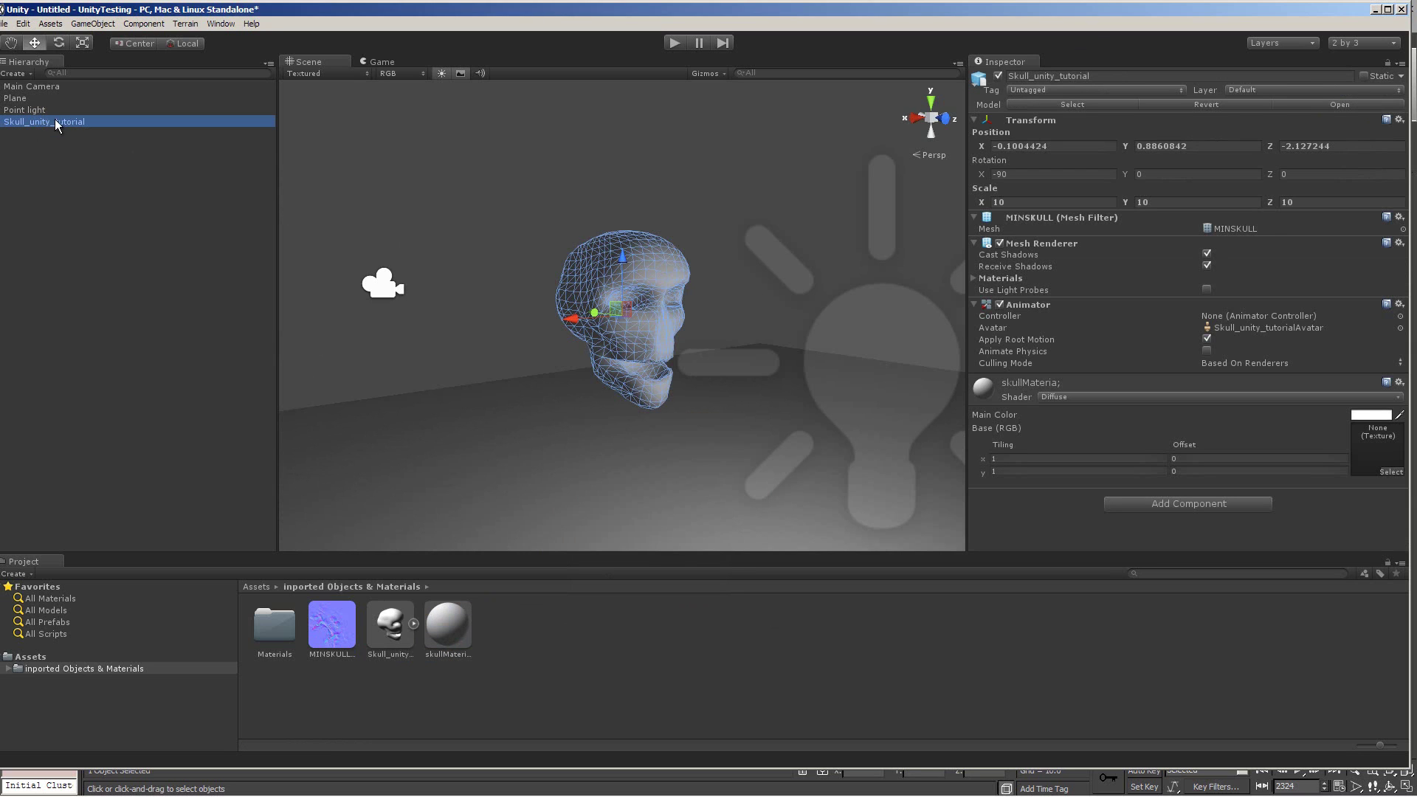
click(1033, 406)
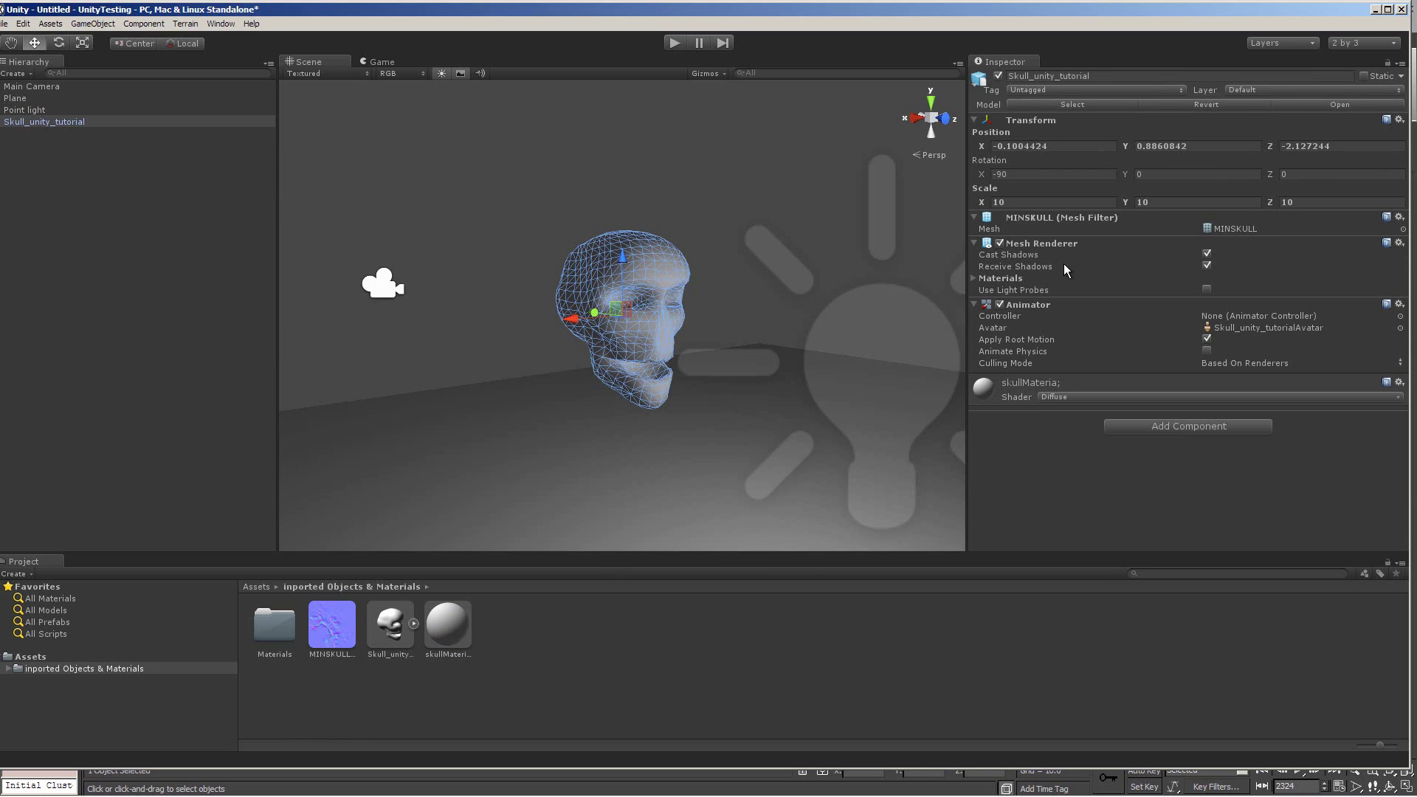
click(994, 278)
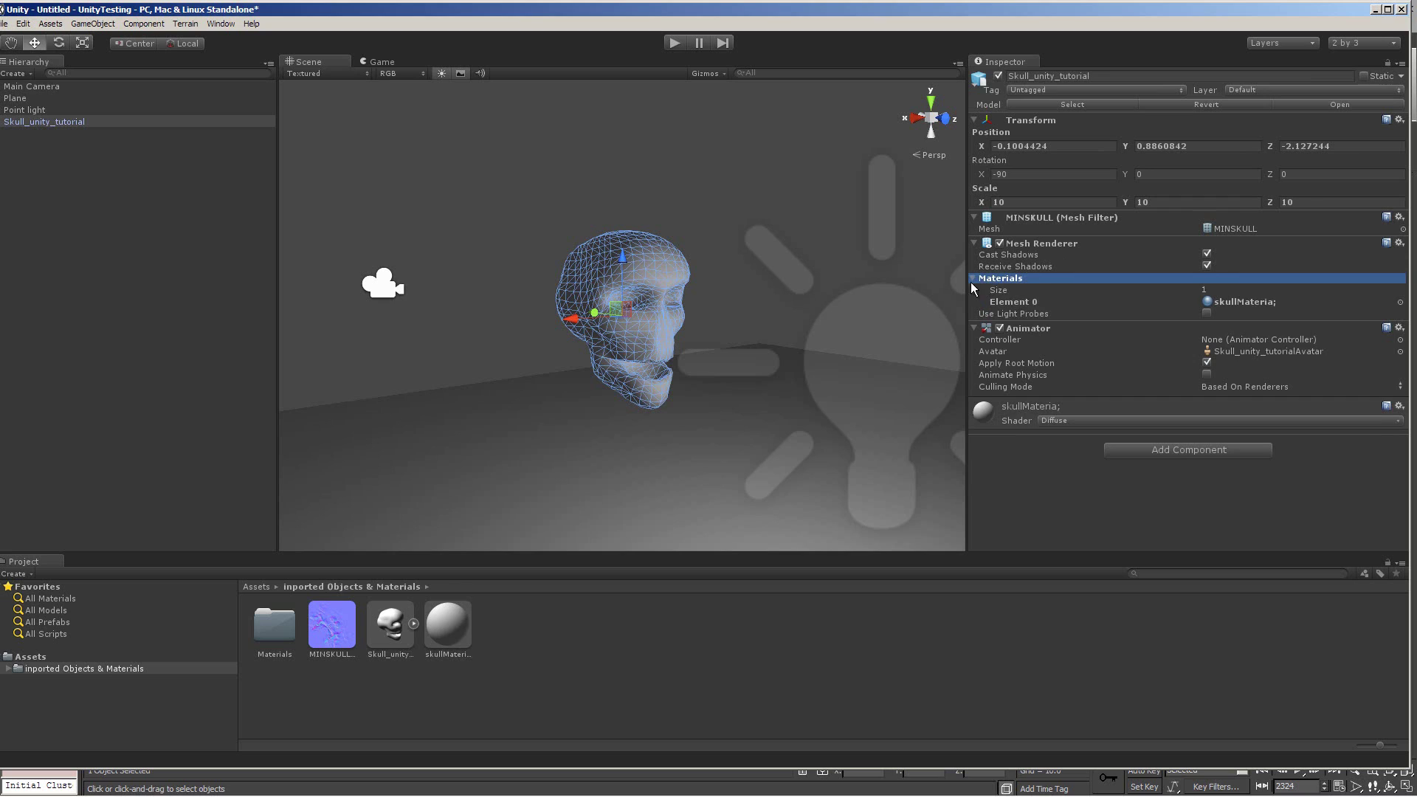
click(1229, 305)
click(1399, 303)
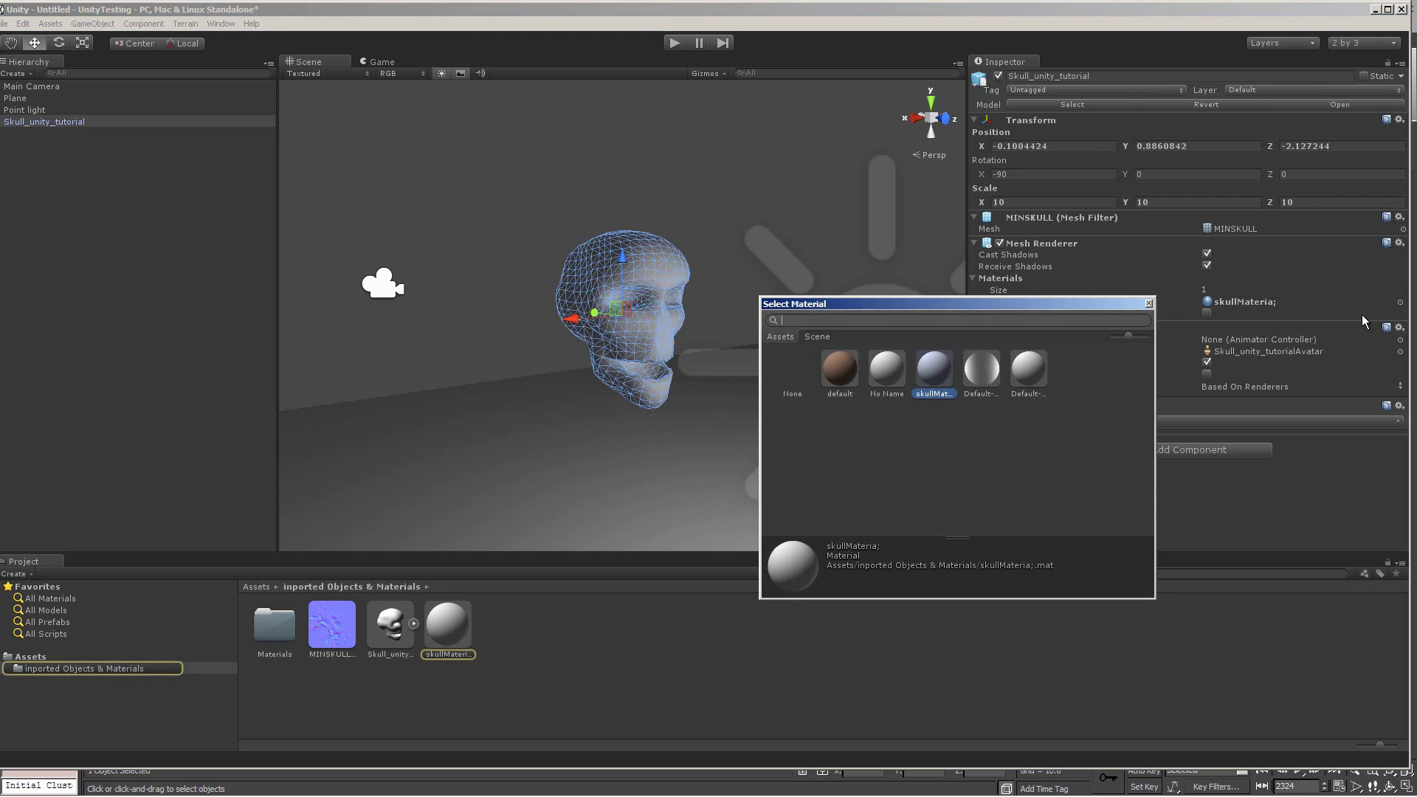
click(1149, 303)
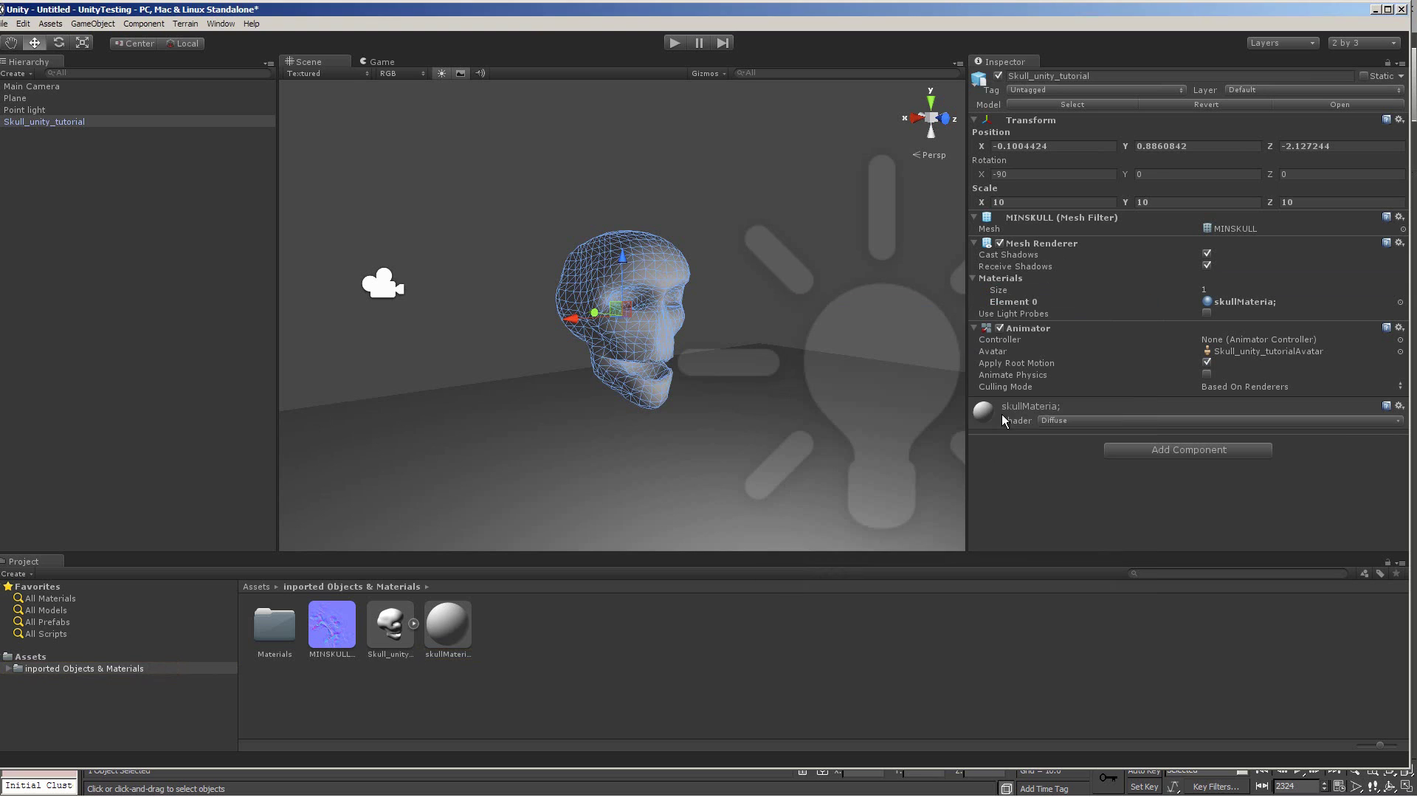
Step: Examine the low-poly skull's plain surface in the scene from the side and front
alt+drag(711, 212, 699, 245)
scroll(702, 242, up, 8)
middle_drag(711, 231, 692, 200)
click(670, 139)
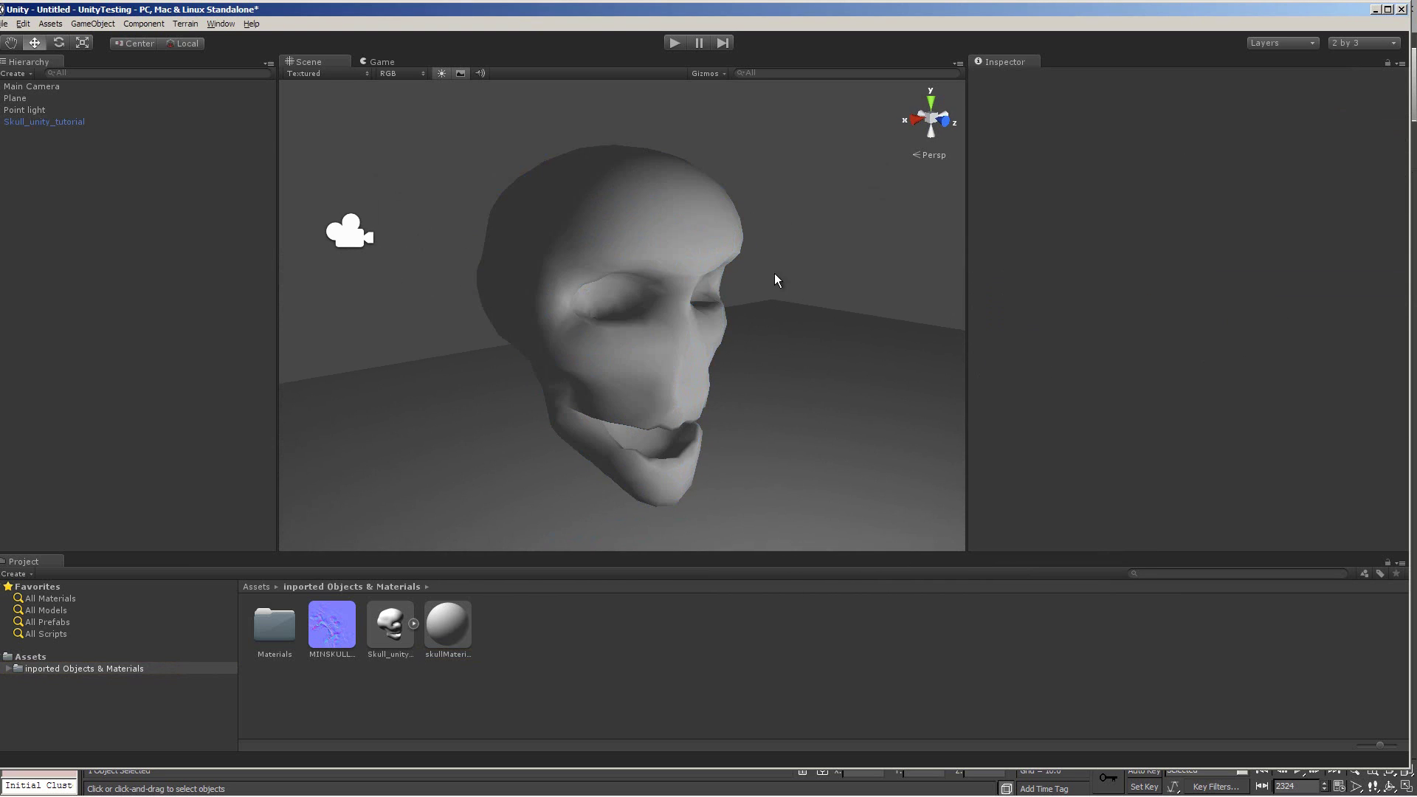
middle_drag(774, 275, 807, 286)
alt+drag(771, 263, 567, 148)
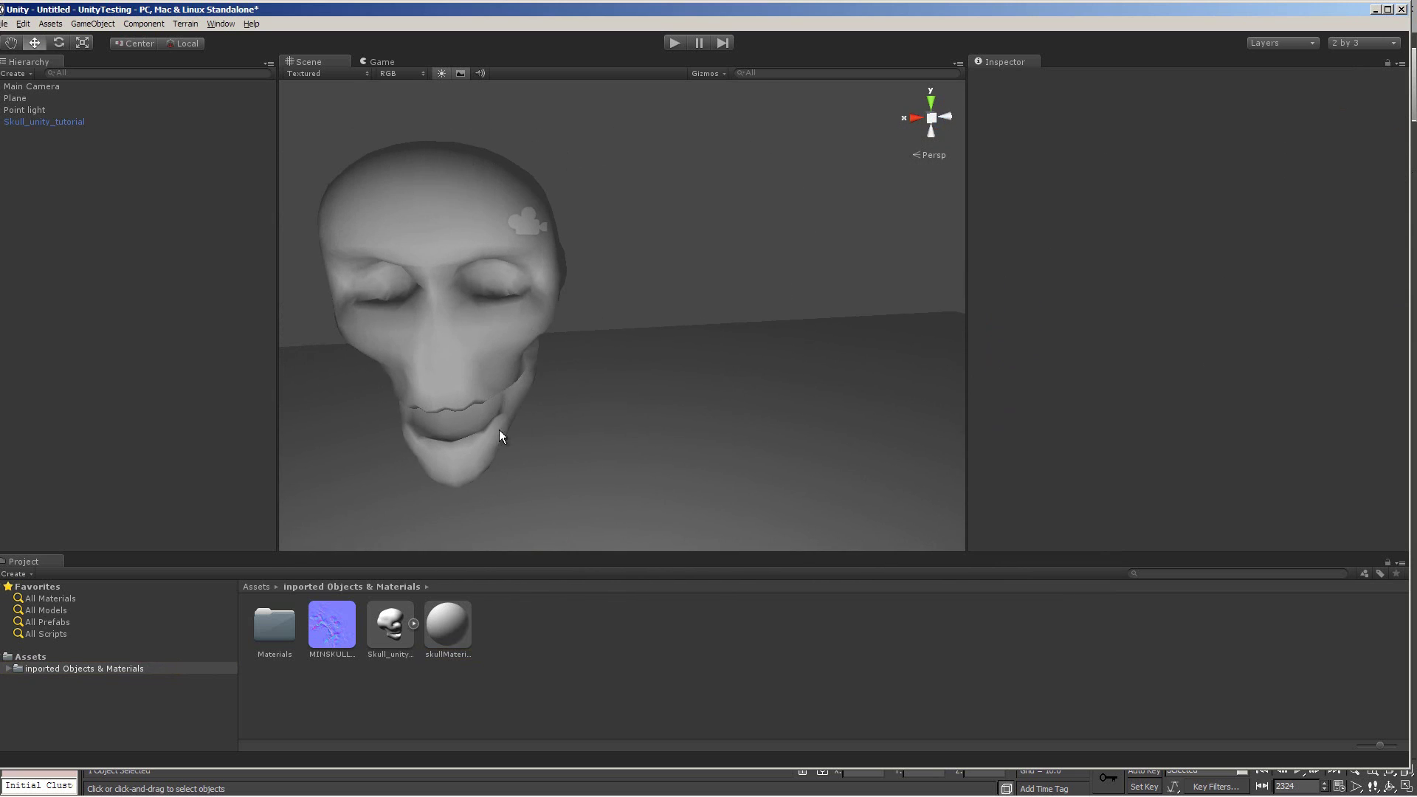
alt+drag(499, 429, 605, 277)
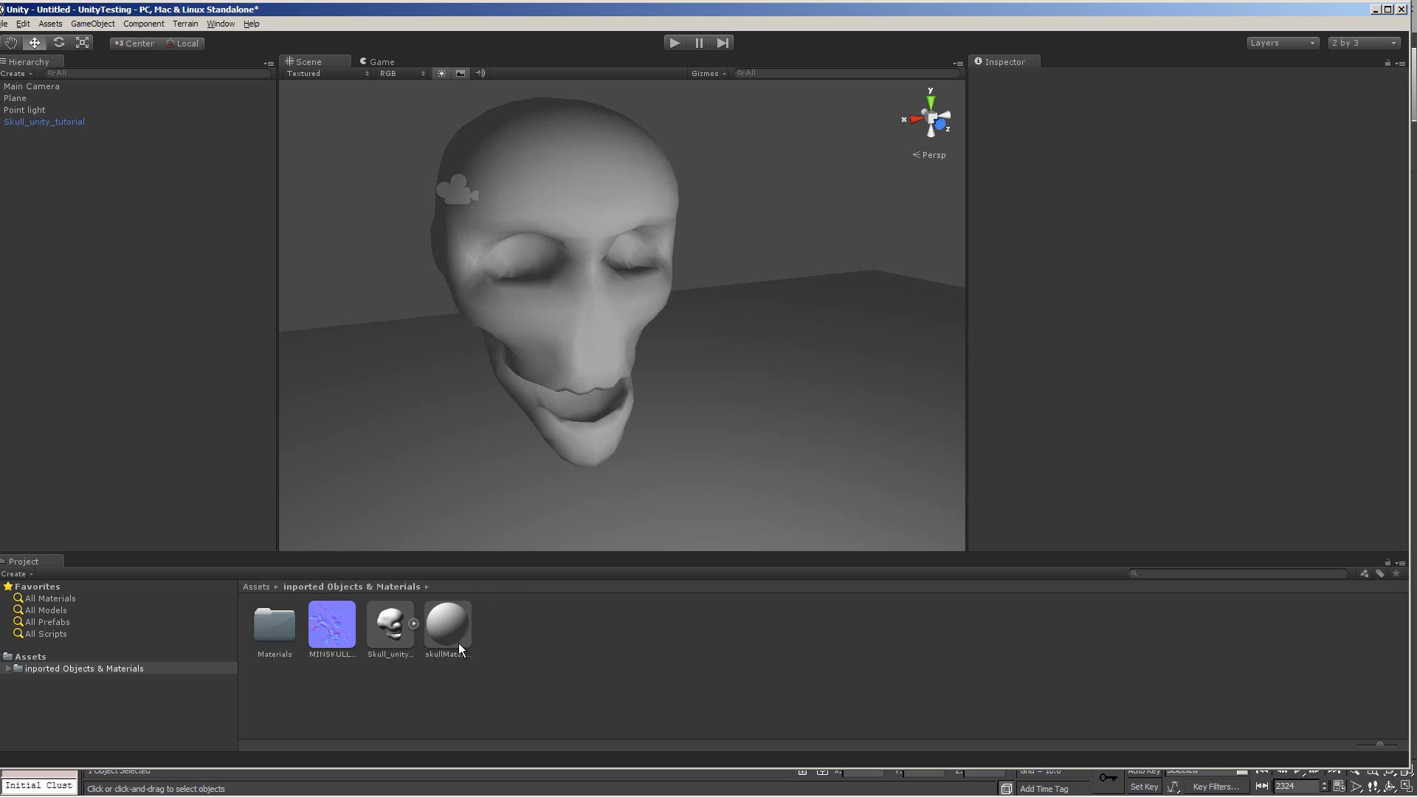
Step: Switch the skullMateria; material's shader to Bumped Diffuse and assign the MINSKULLNormalsMapUnity texture as its Normalmap
click(437, 635)
click(1054, 90)
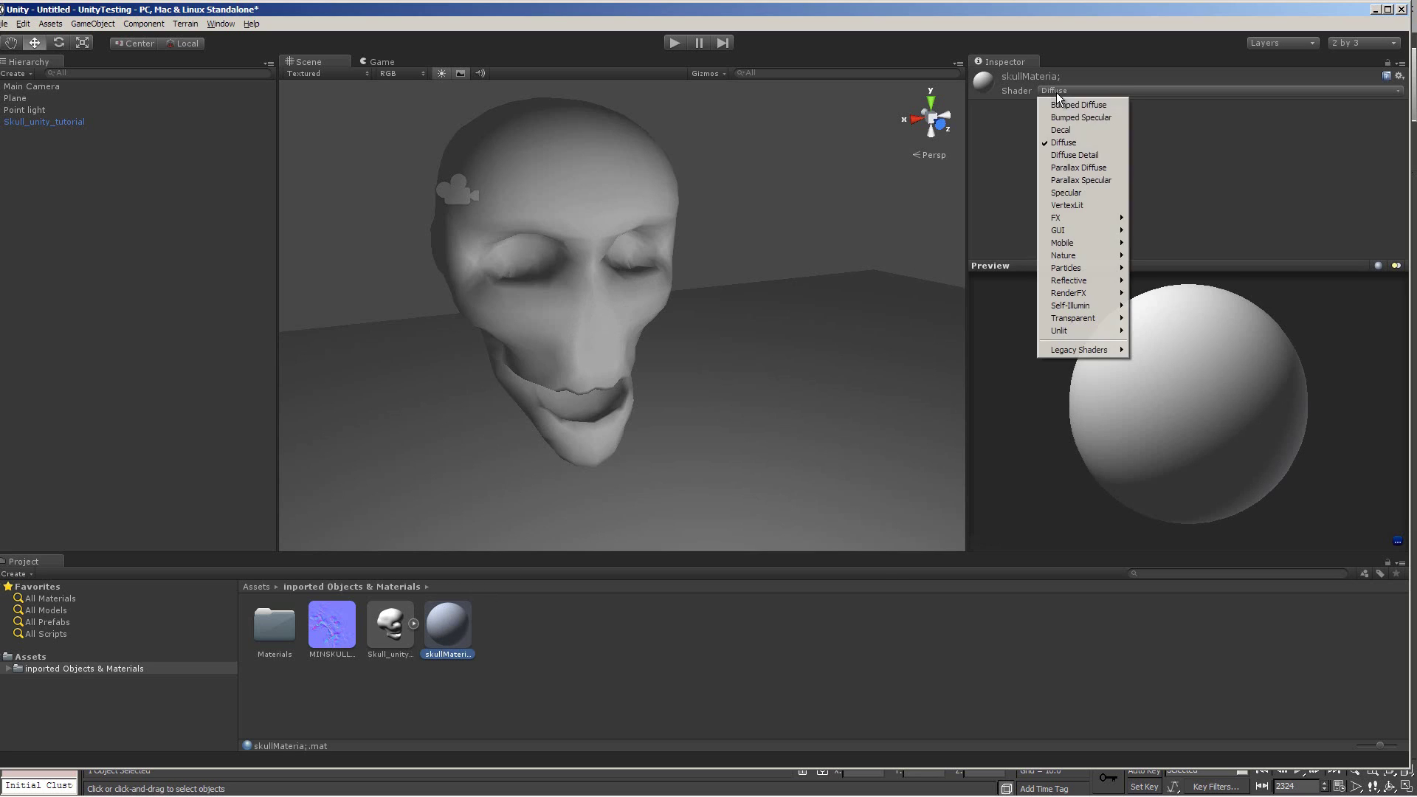
click(1064, 108)
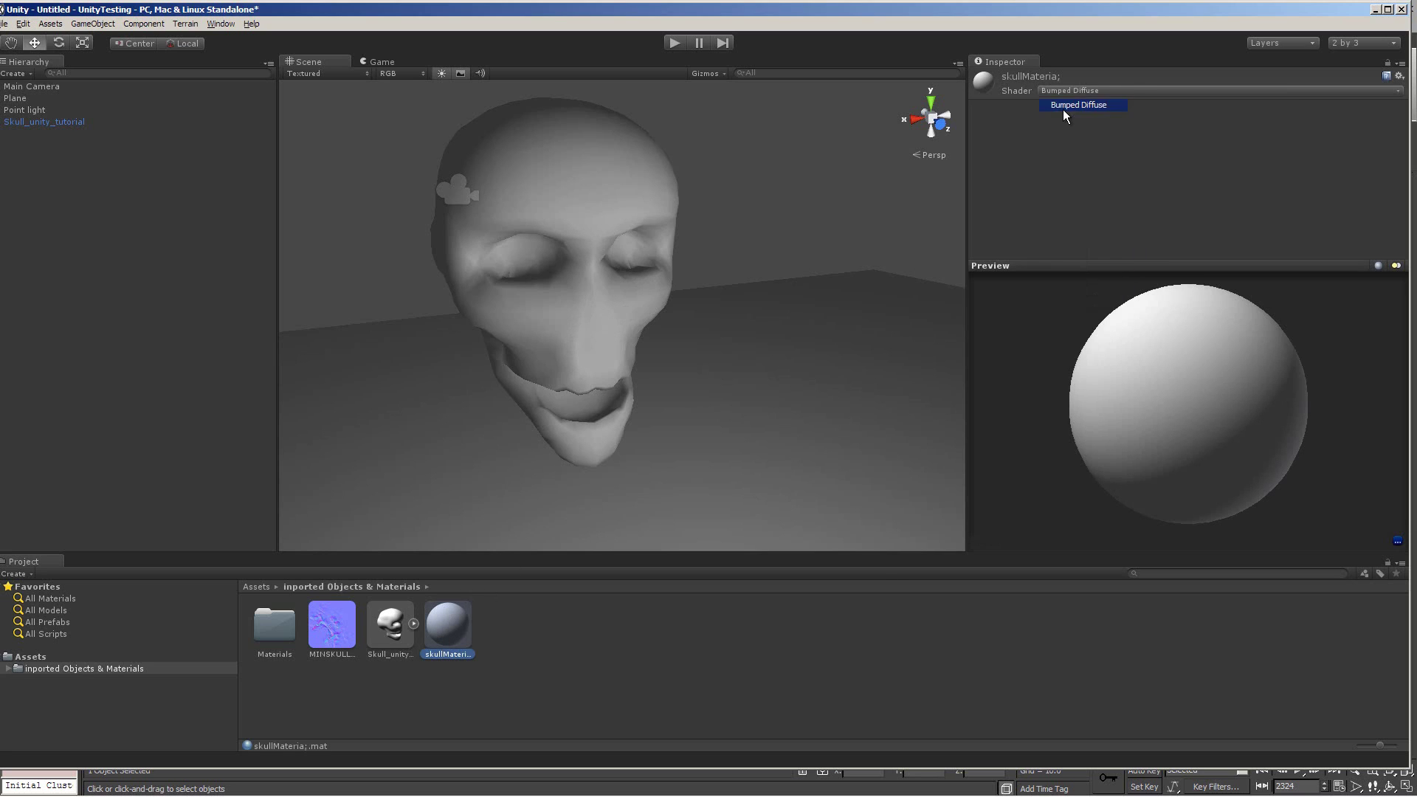
scroll(1036, 115, down, 1)
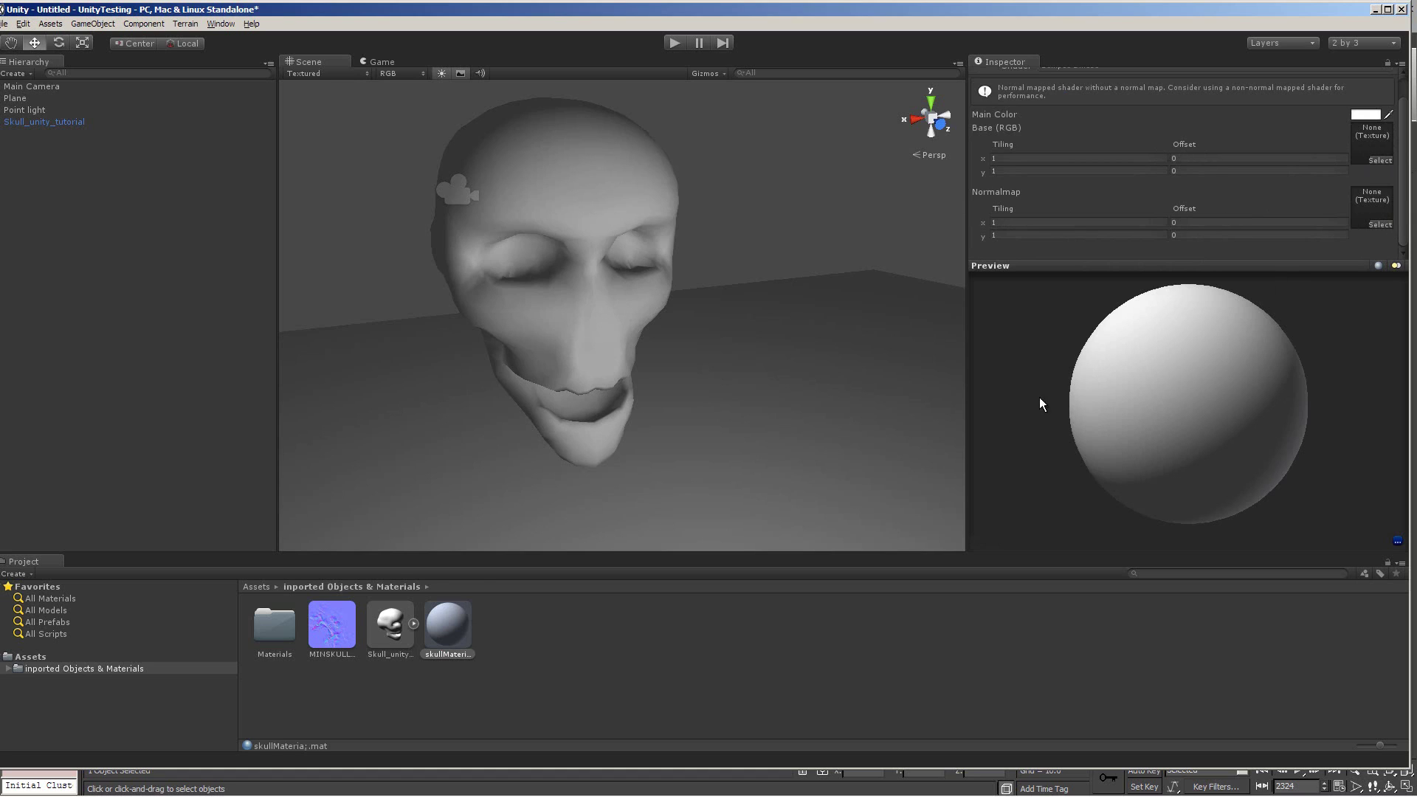
drag(332, 626, 1362, 221)
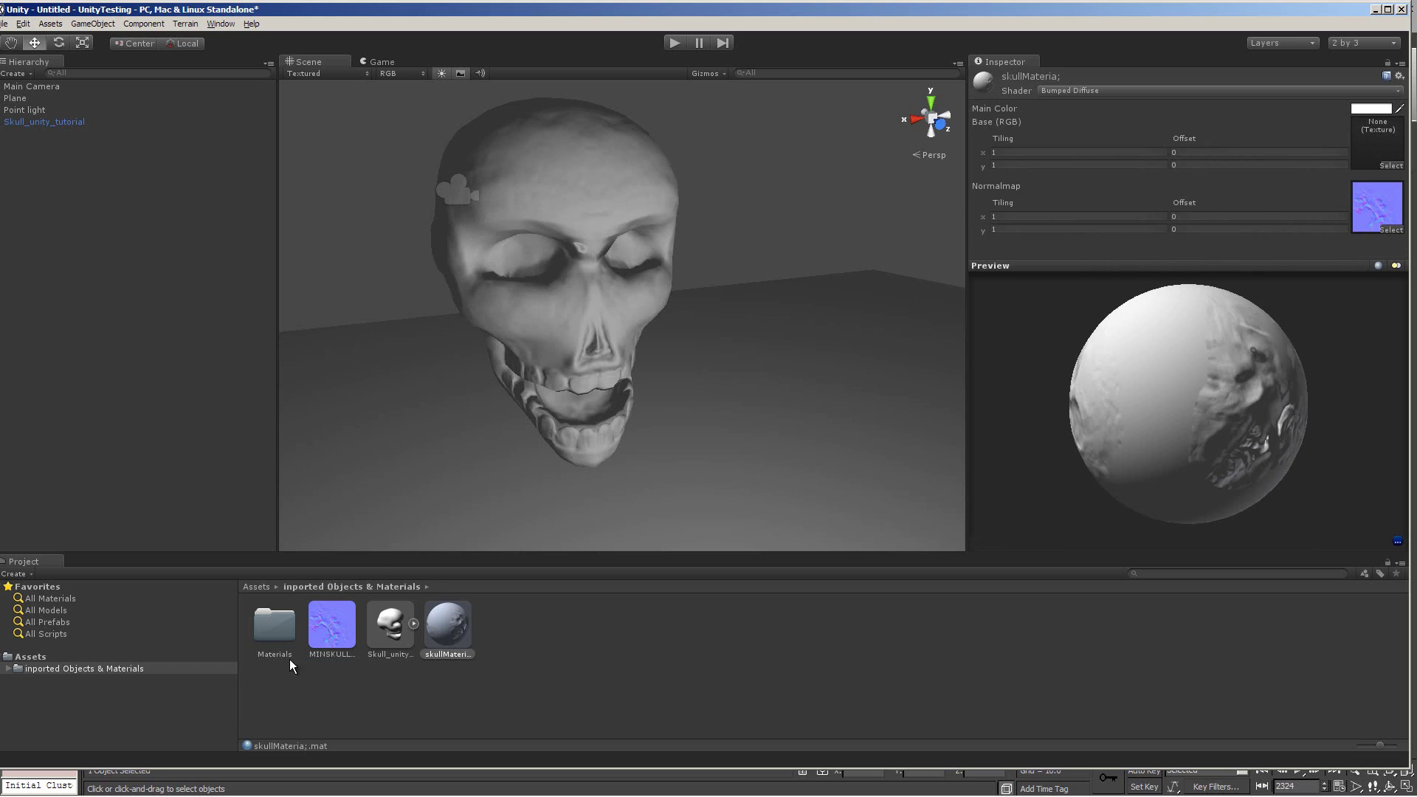
Step: Examine the normal-mapped skull from several angles and distances to judge its baked surface detail
right_drag(598, 384, 831, 335)
click(589, 390)
scroll(797, 343, down, 5)
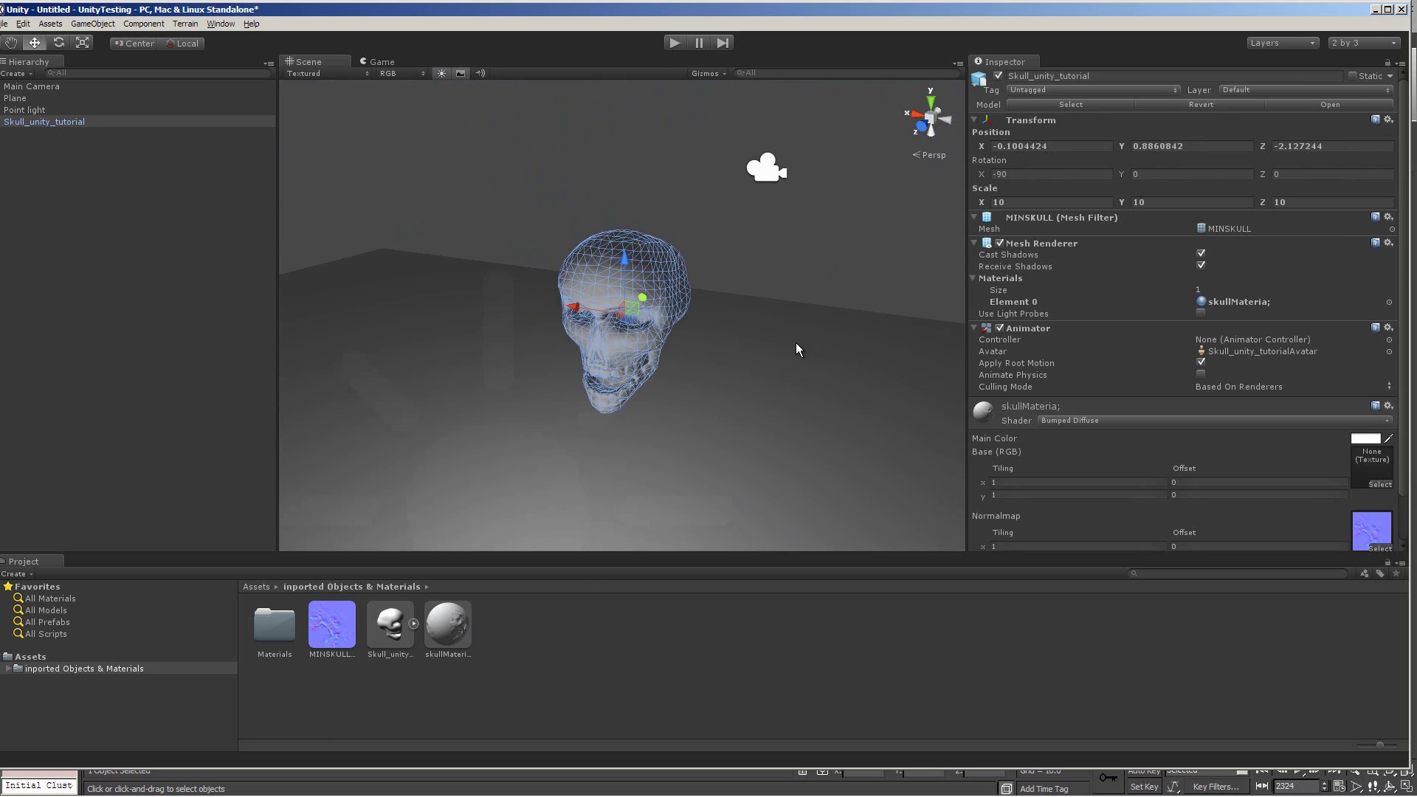
alt+drag(797, 343, 884, 294)
click(811, 231)
alt+drag(812, 231, 701, 358)
click(855, 407)
scroll(686, 347, up, 4)
right_drag(670, 336, 759, 493)
mouse_move(753, 504)
mouse_down()
mouse_move(487, 504)
mouse_move(307, 394)
mouse_move(605, 523)
mouse_move(826, 373)
mouse_move(817, 339)
mouse_move(425, 454)
mouse_move(267, 428)
mouse_move(440, 524)
mouse_move(653, 521)
mouse_move(766, 436)
mouse_move(753, 254)
mouse_up()
Step: Inspect the skull's nose and brow area up close for flaws in the baked normal map
click(693, 362)
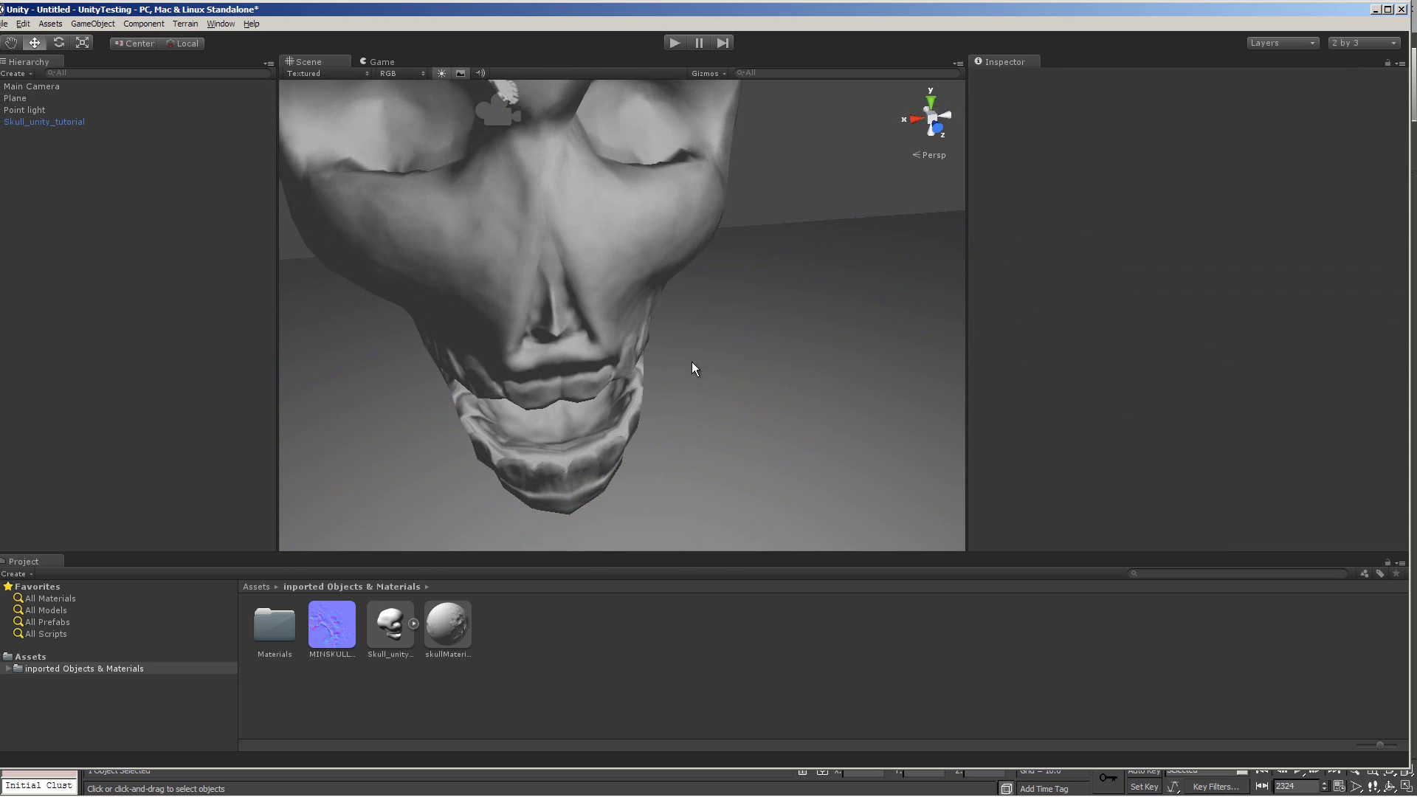
click(560, 325)
click(768, 240)
right_drag(767, 240, 699, 145)
key(w)
key(s)
key(w)
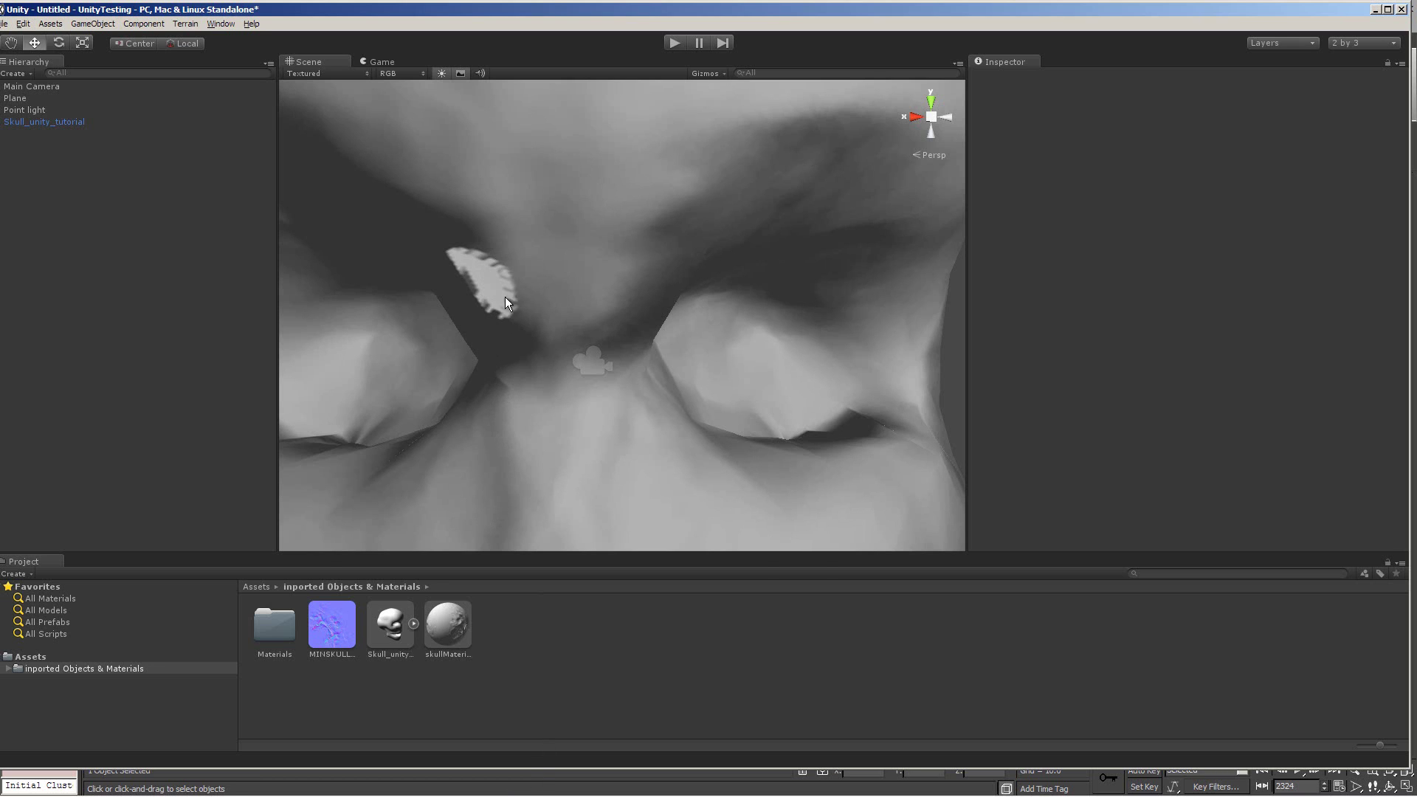
Step: Examine the jagged patch at the skull's inner brow from close up and from a distance
right_drag(690, 358, 638, 286)
key(s)
key(w)
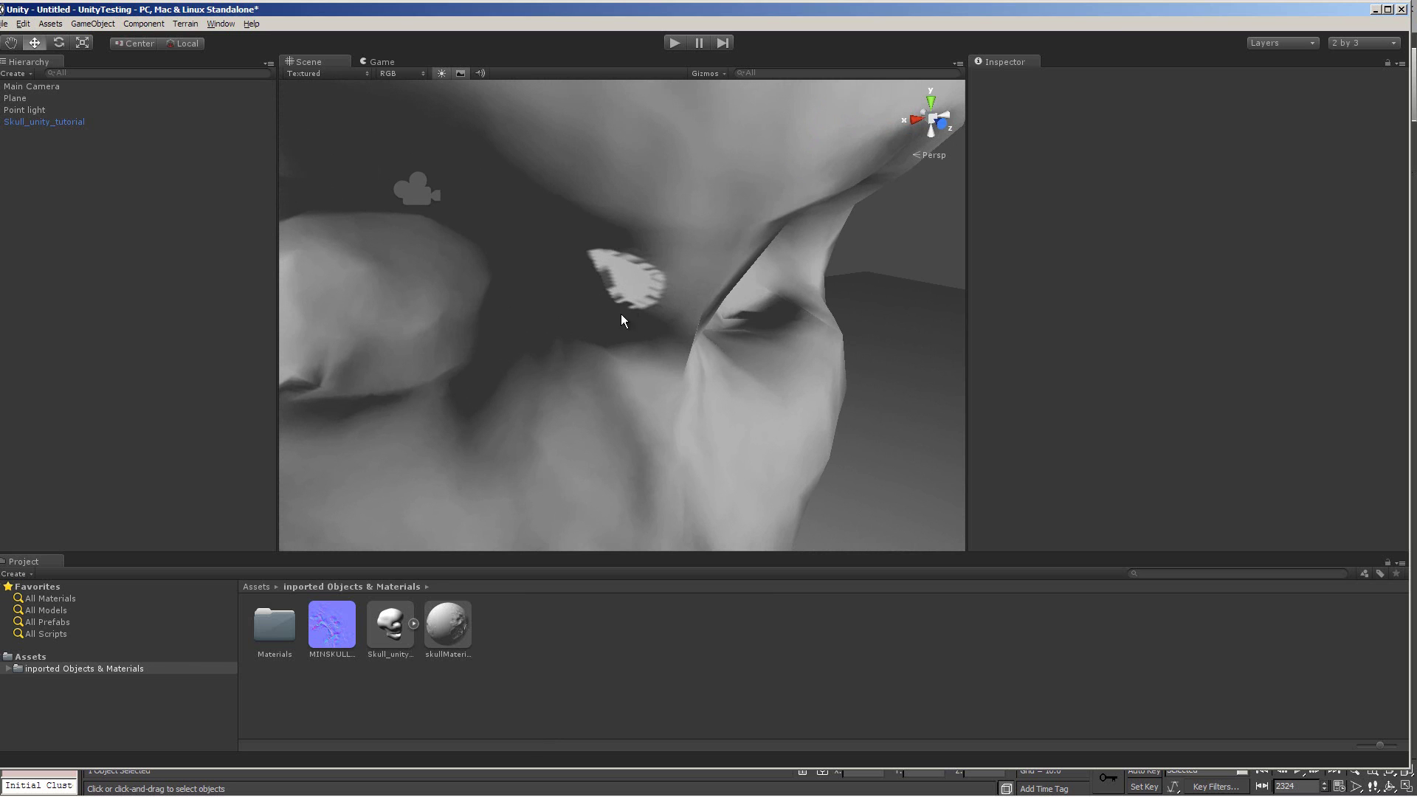
right_drag(637, 254, 763, 378)
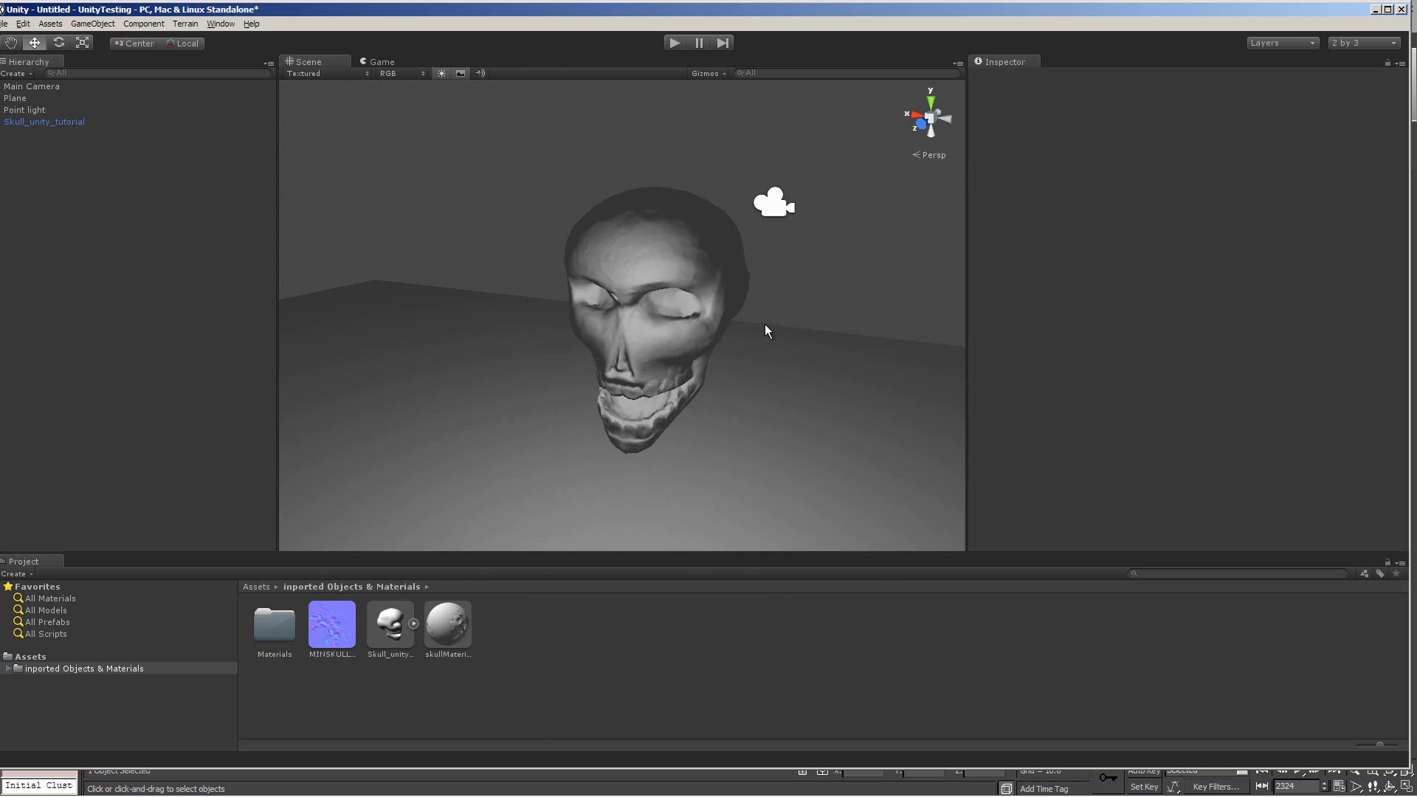
right_drag(766, 326, 660, 275)
key(w)
key(s)
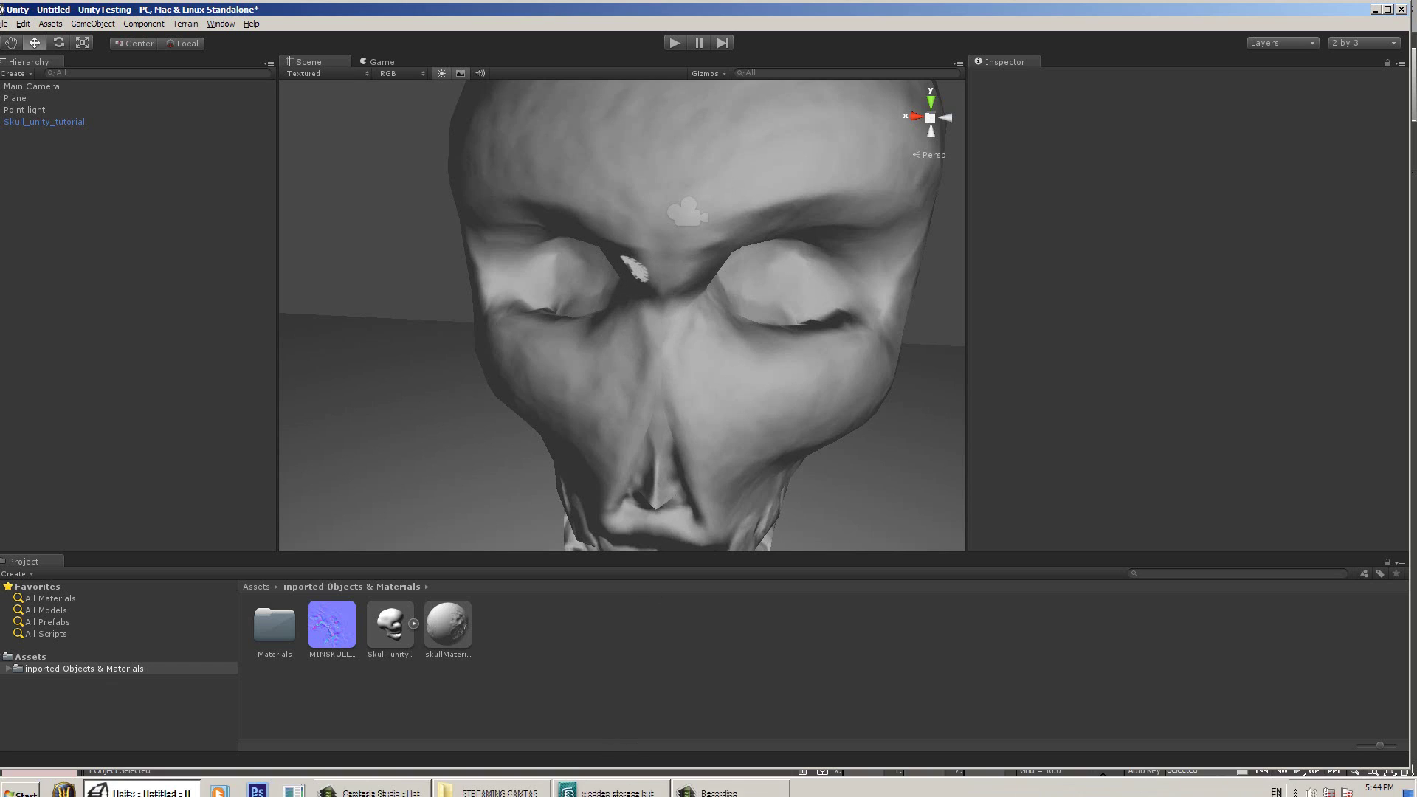
Step: Switch to 3ds Max and turn off Ray miss check in MINSKULL's projection options for Render To Texture
click(612, 783)
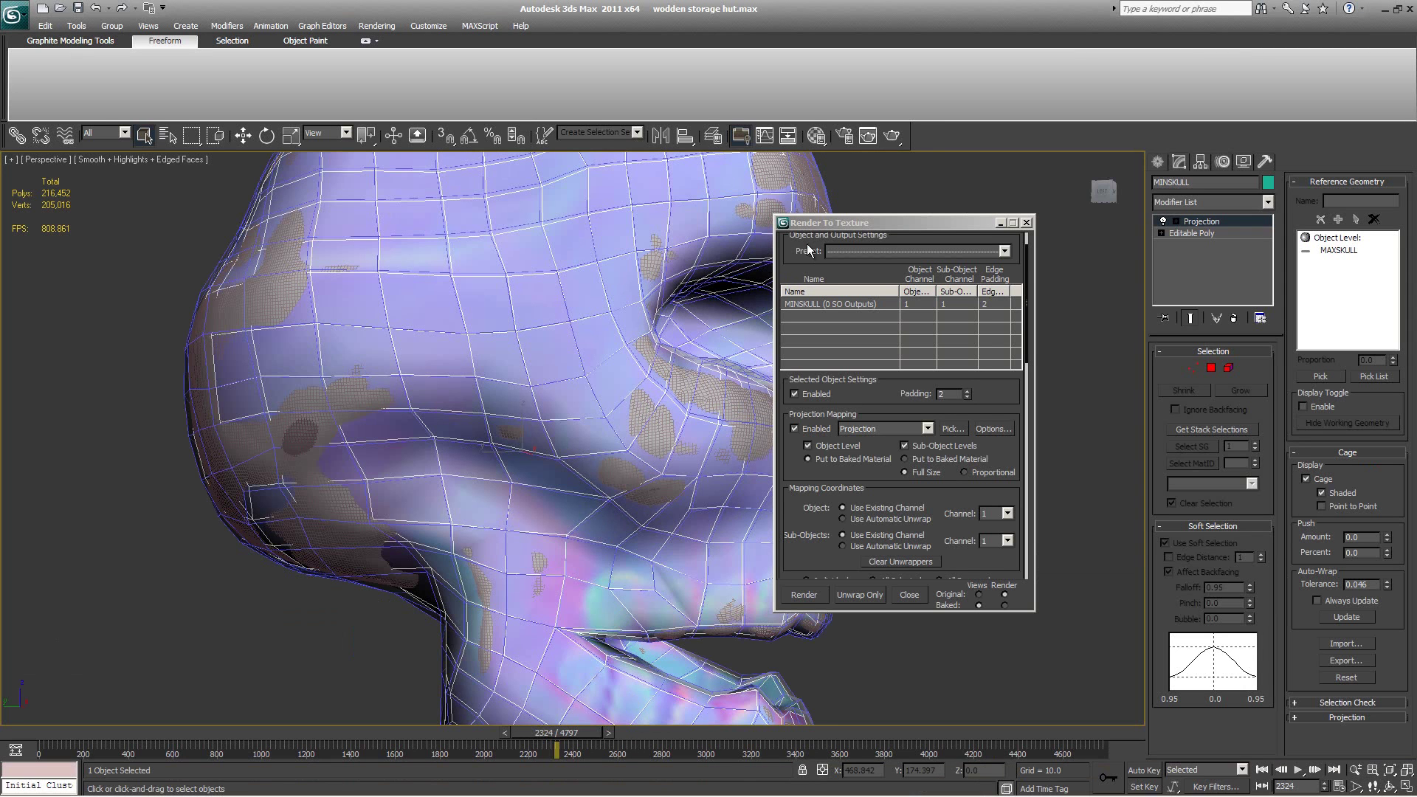
drag(851, 225, 868, 223)
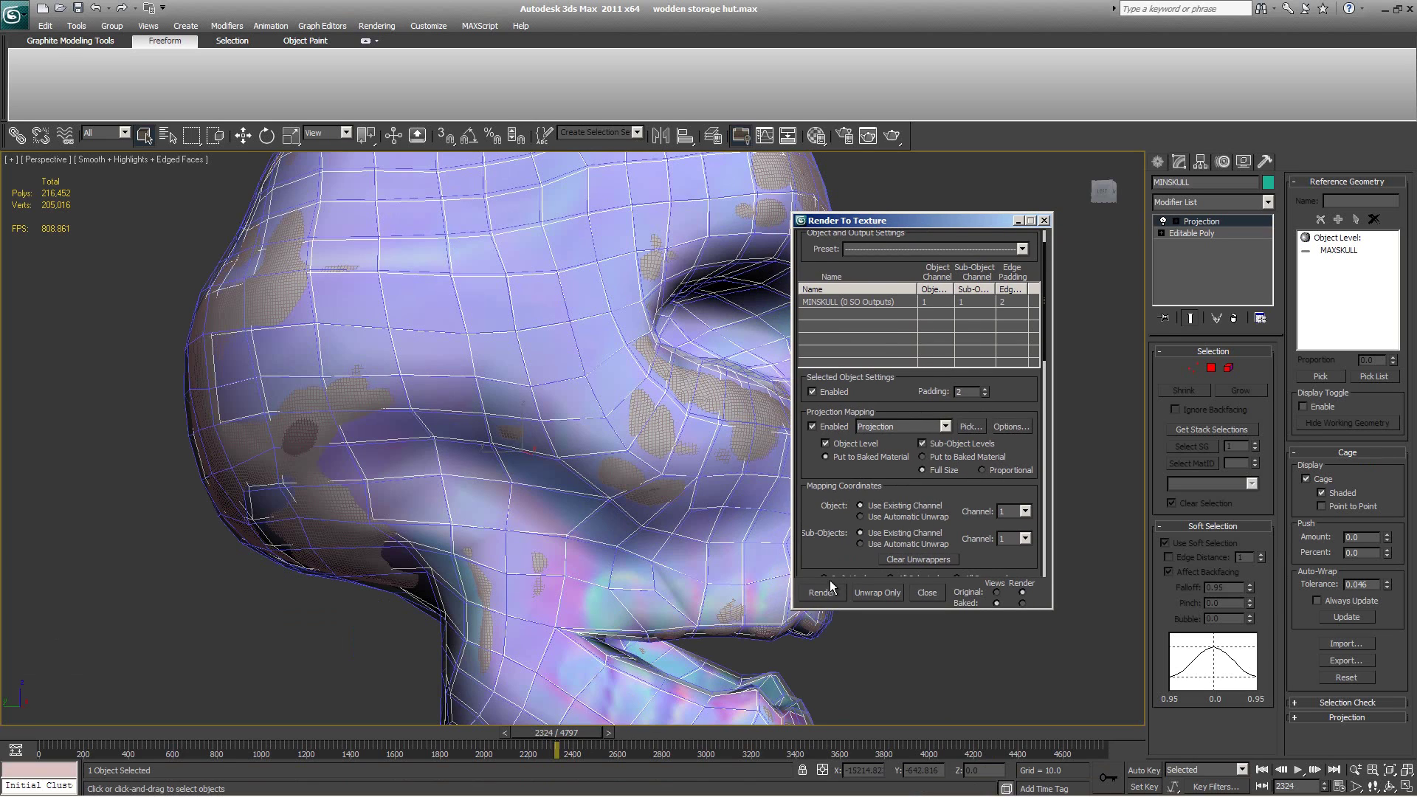
click(1011, 428)
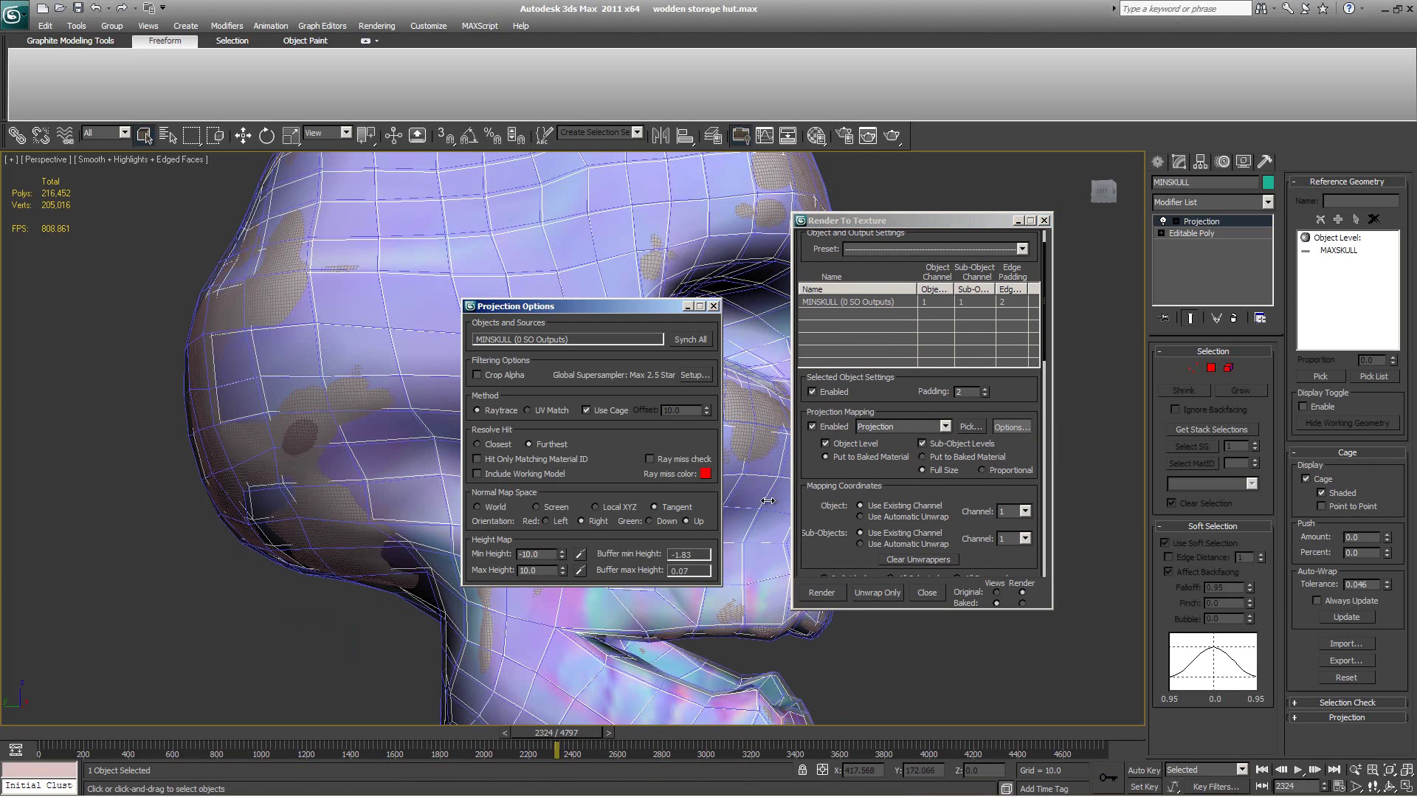
click(650, 459)
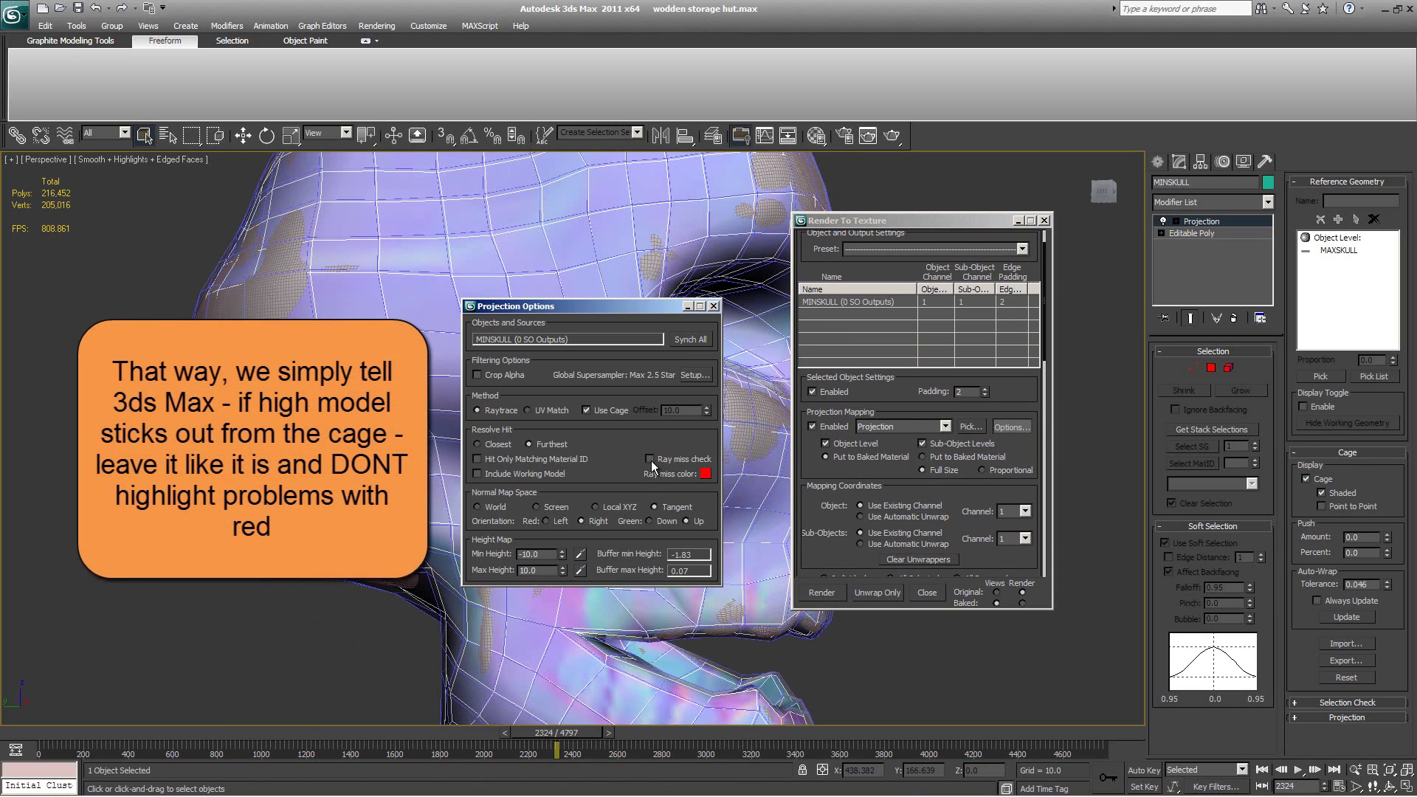
click(714, 305)
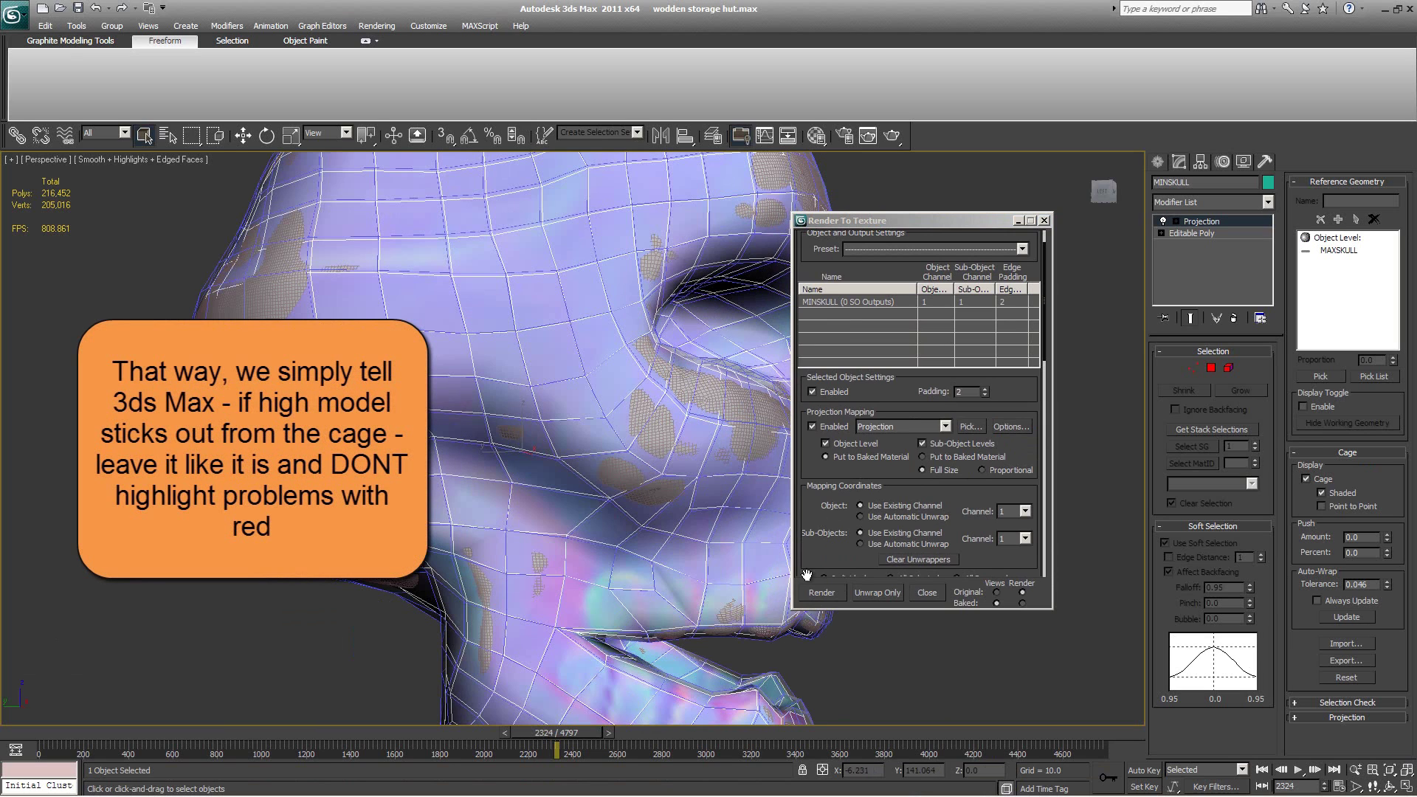
Step: Bake MINSKULL's normal map again with Render To Texture and dismiss the rendered frame
click(819, 593)
click(514, 473)
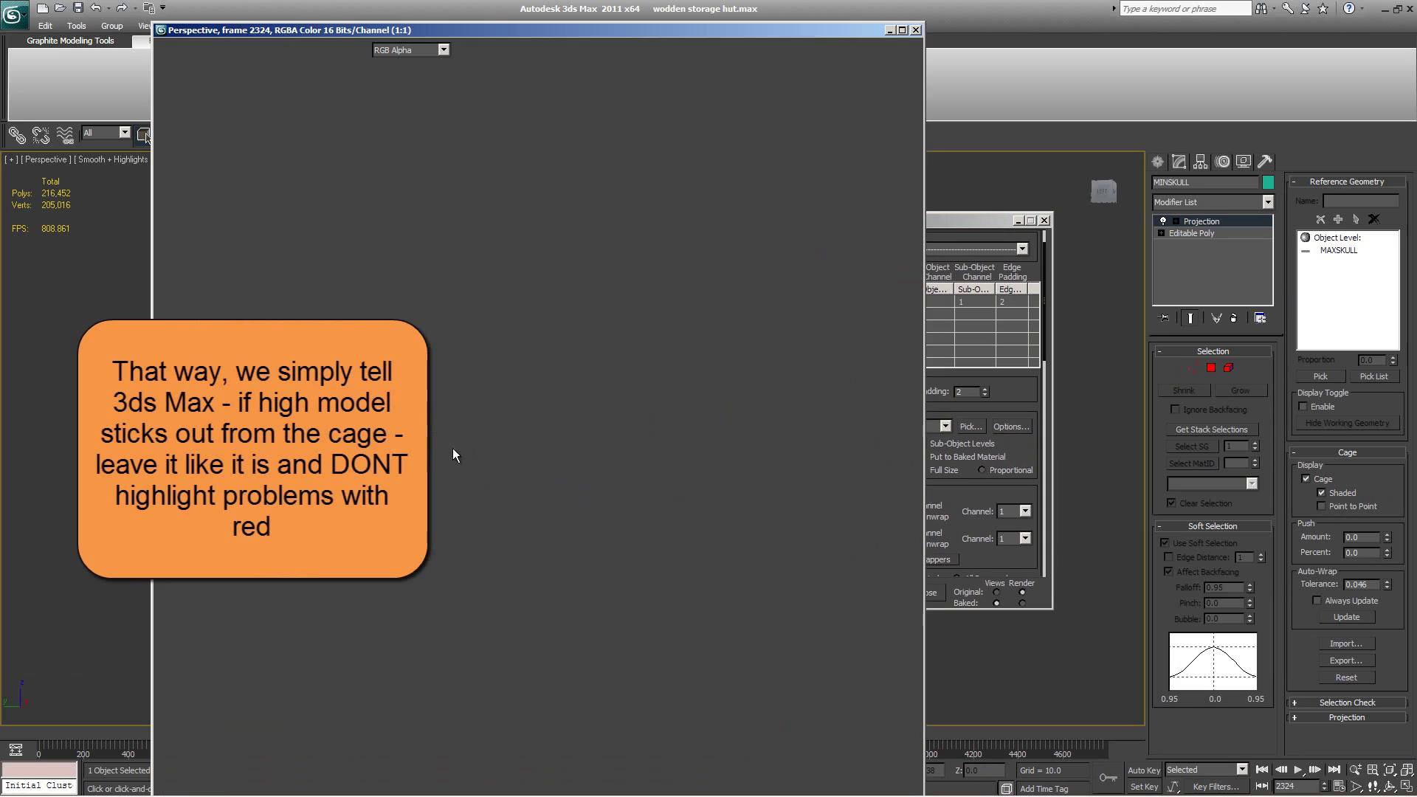
click(568, 488)
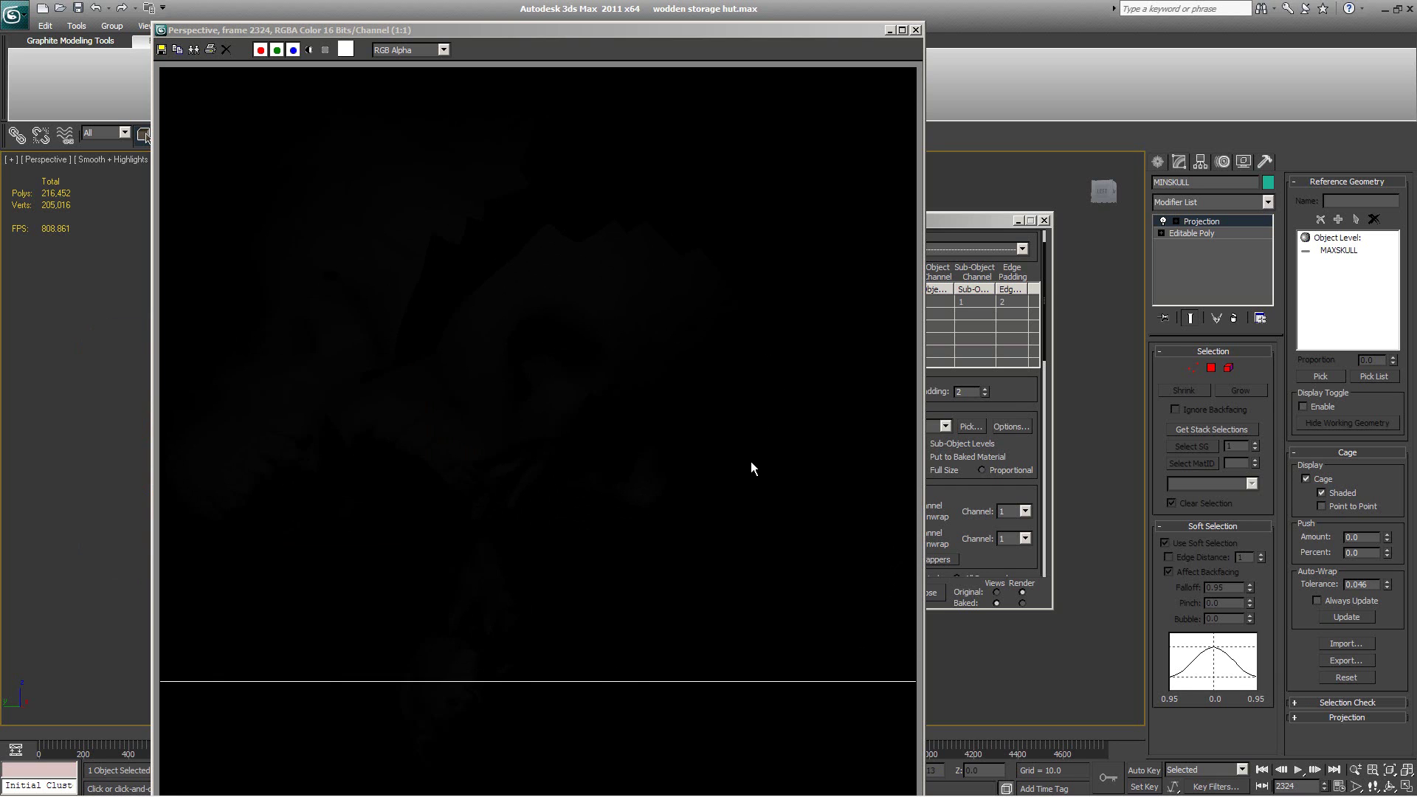
click(915, 29)
Step: Return to Unity, import the rebaked MINSKULLNormalsMapUnity texture into the imported objects folder and name it new
click(140, 781)
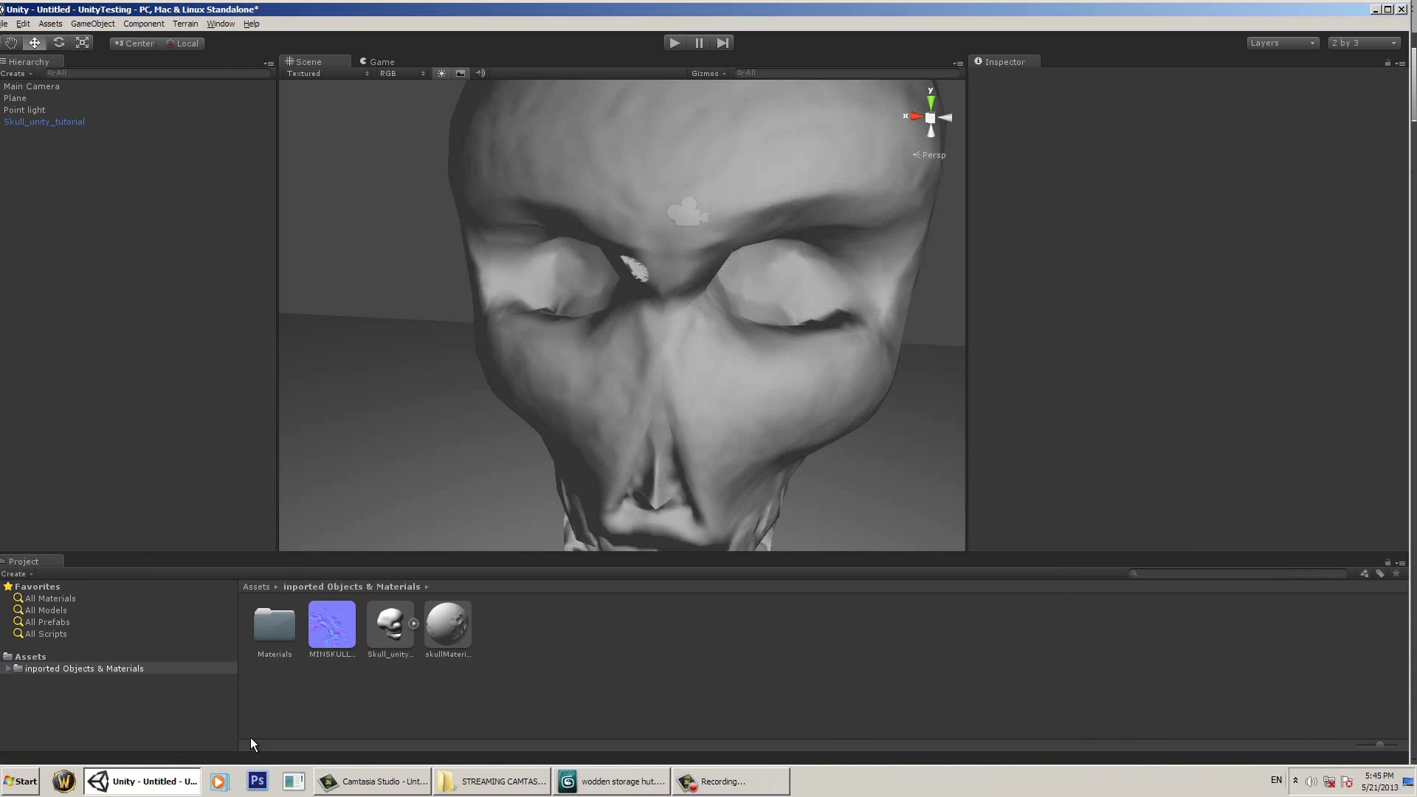
right_click(573, 643)
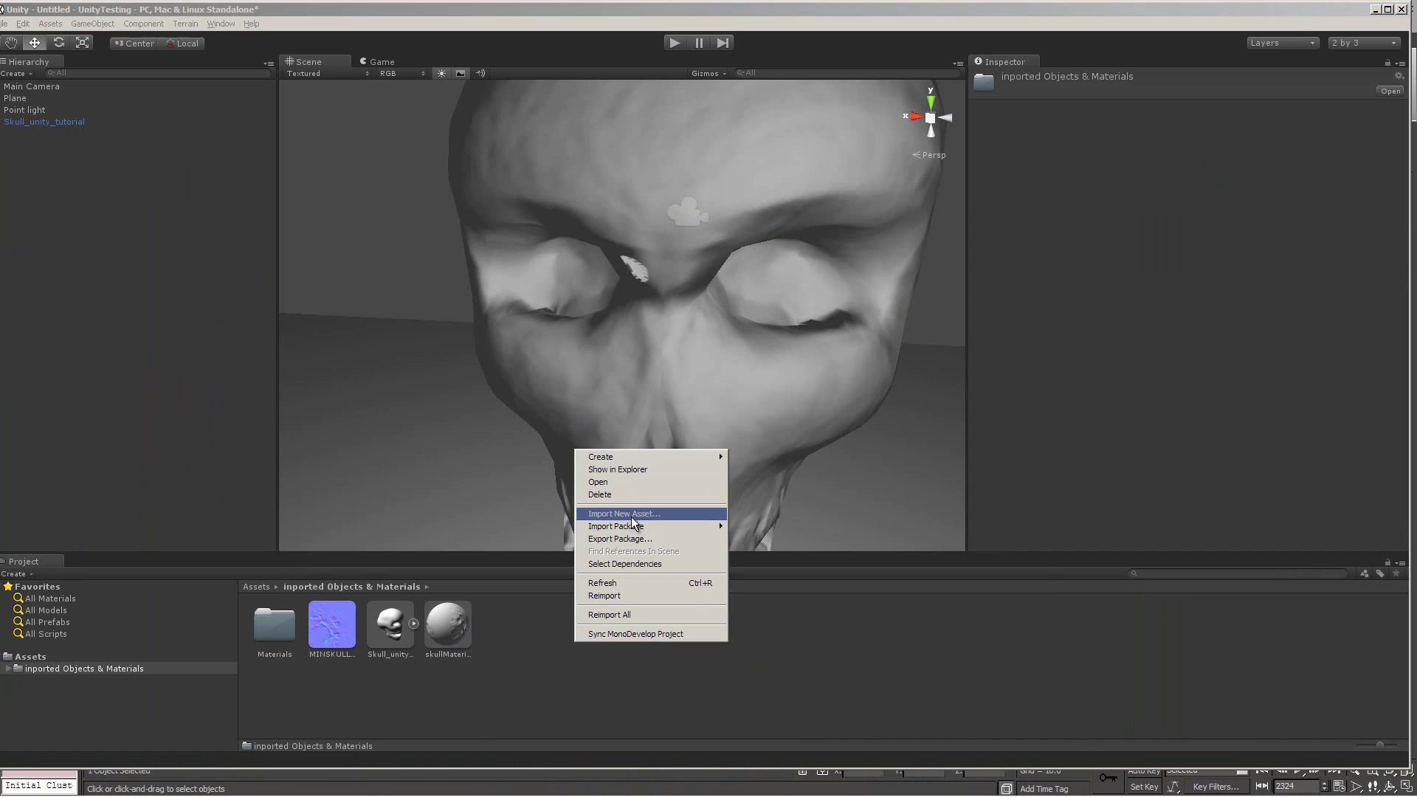
click(631, 517)
text(min)
click(505, 413)
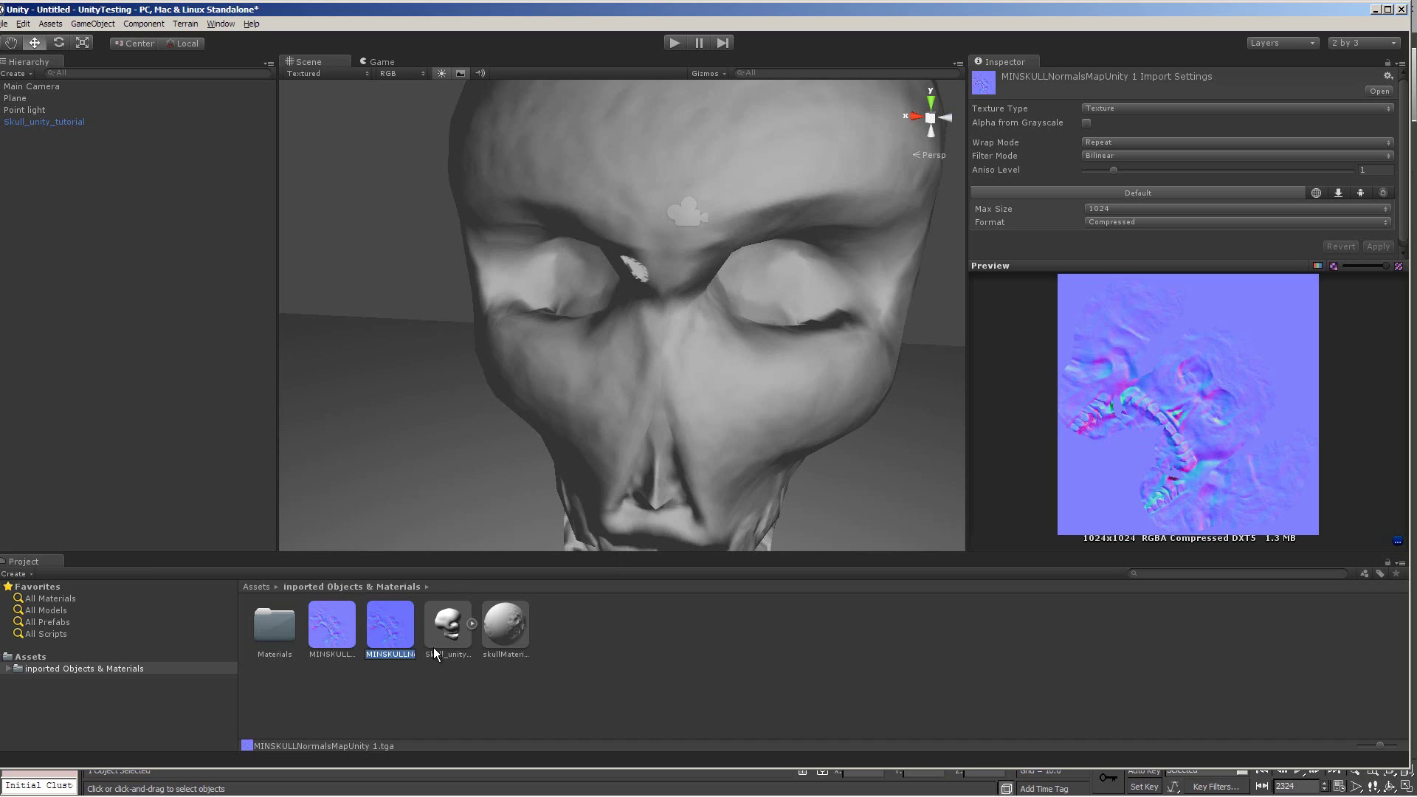
text(new)
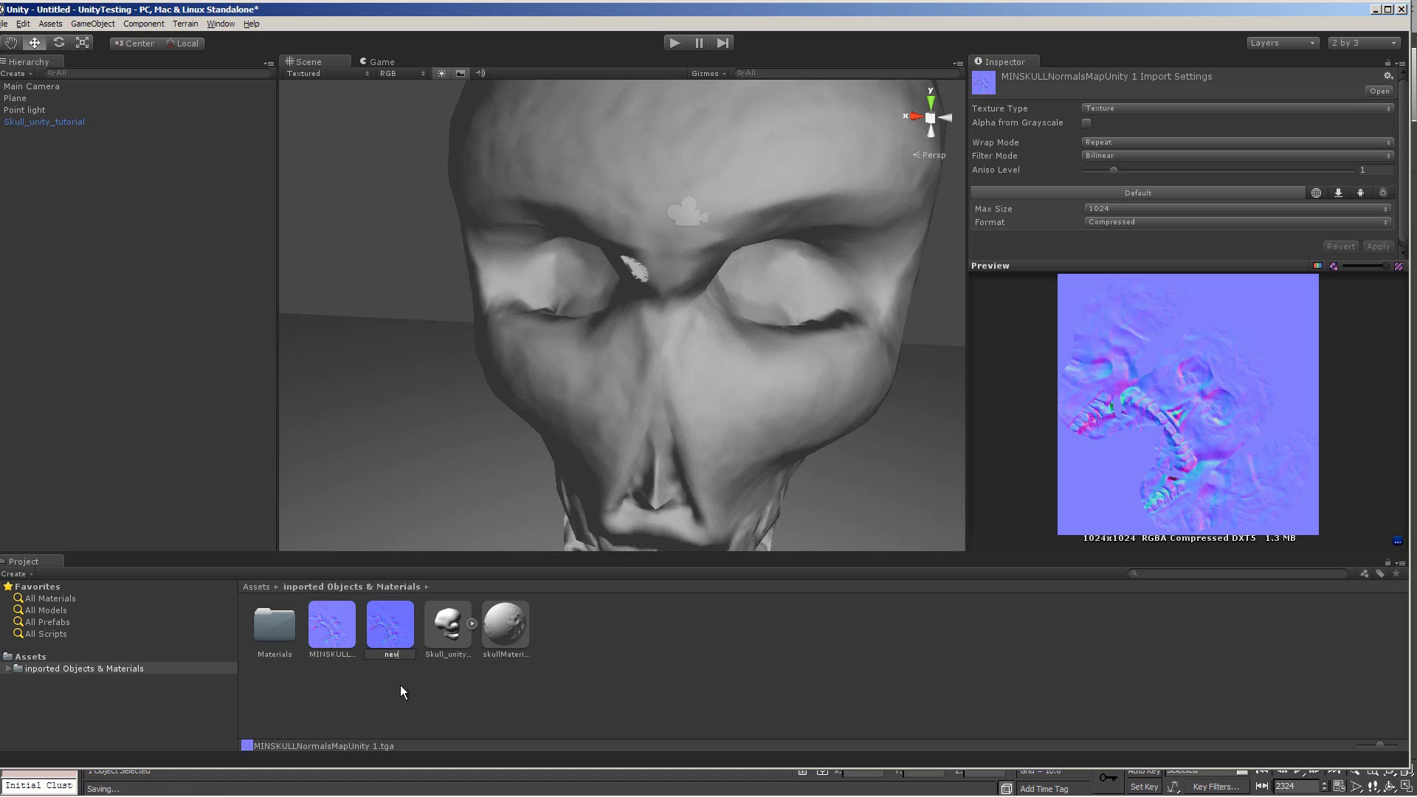
key(Return)
Step: Assign the new texture as skullMateria;'s Normalmap and set its texture type to Normal map with Create from Grayscale off
click(503, 626)
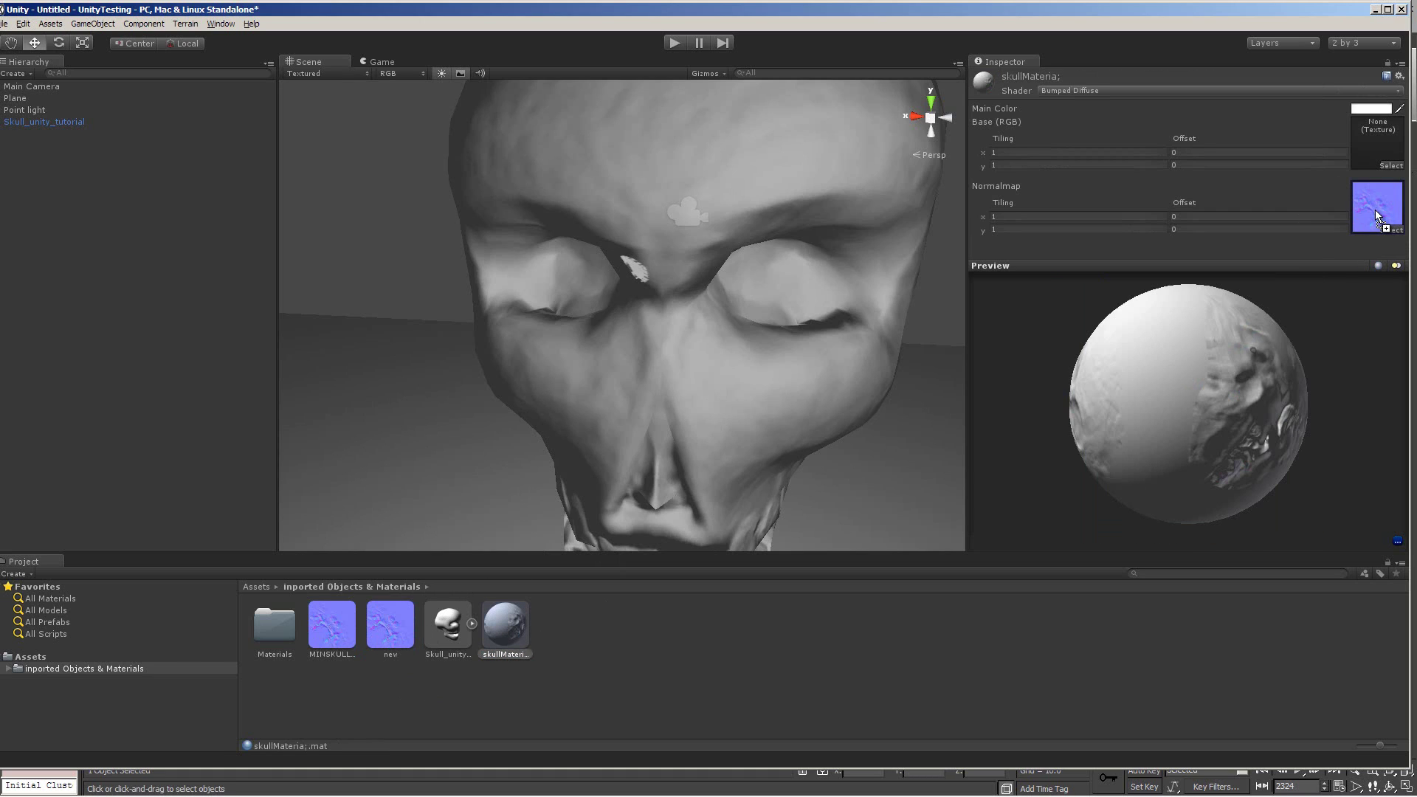
drag(1375, 209, 1375, 209)
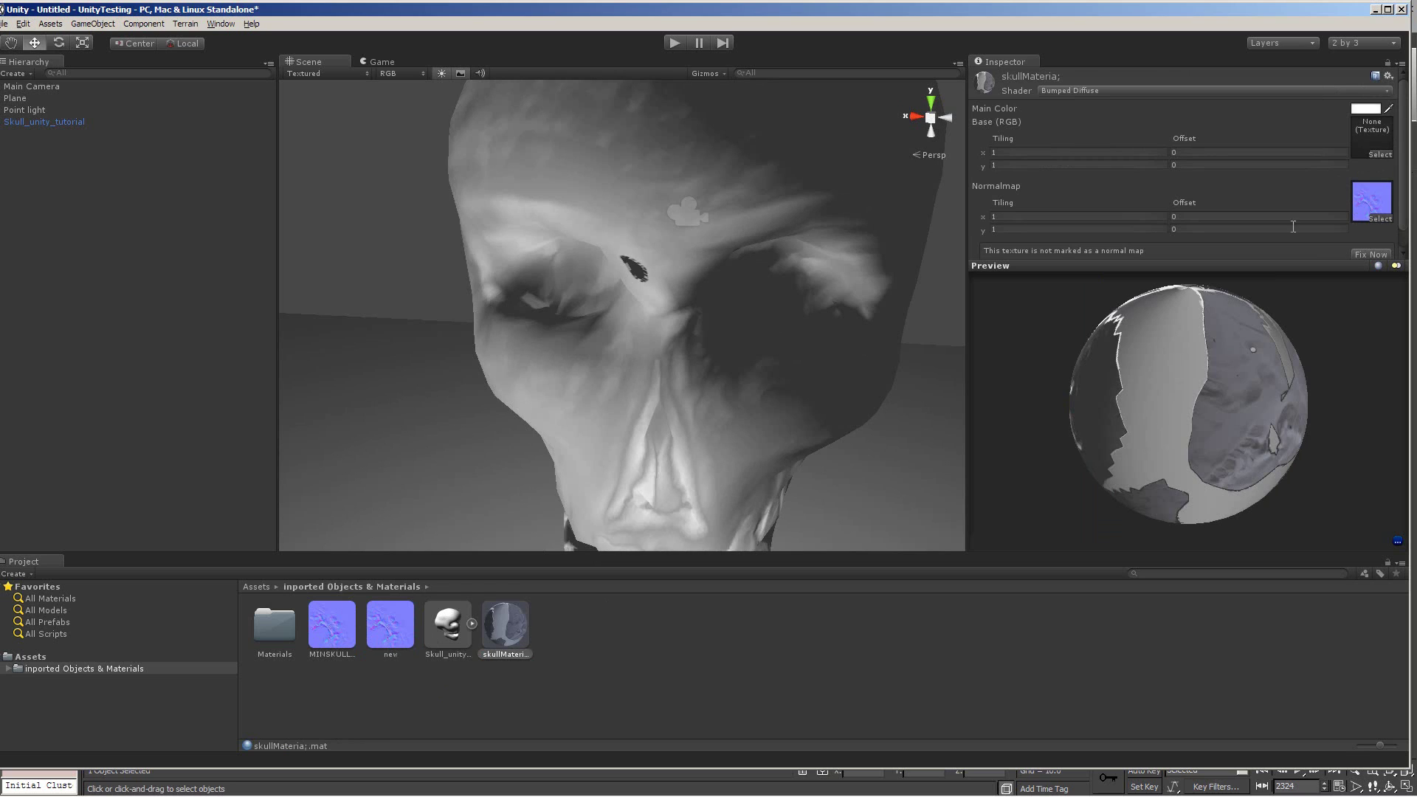
click(391, 626)
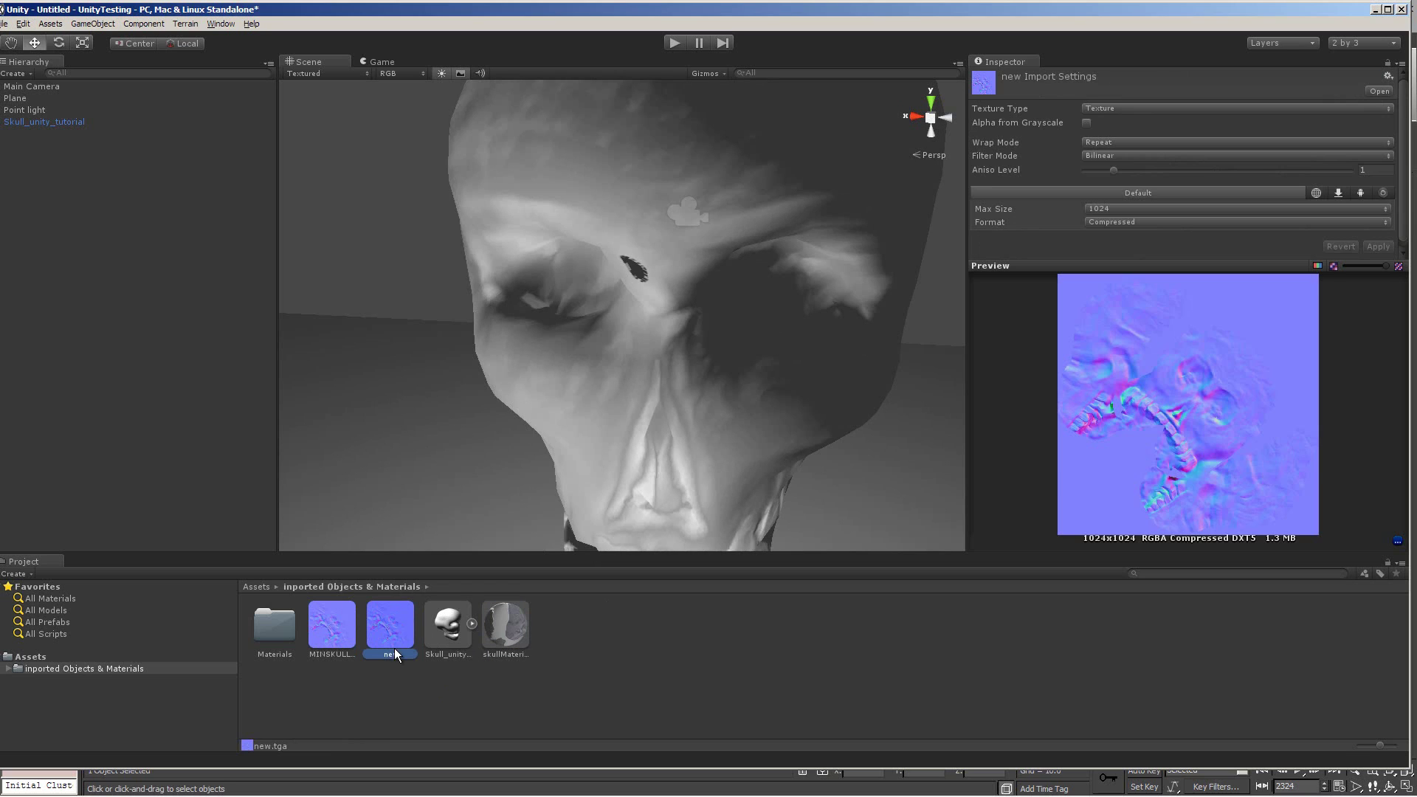
click(1125, 108)
click(1130, 130)
scroll(1182, 184, down, 2)
click(1374, 240)
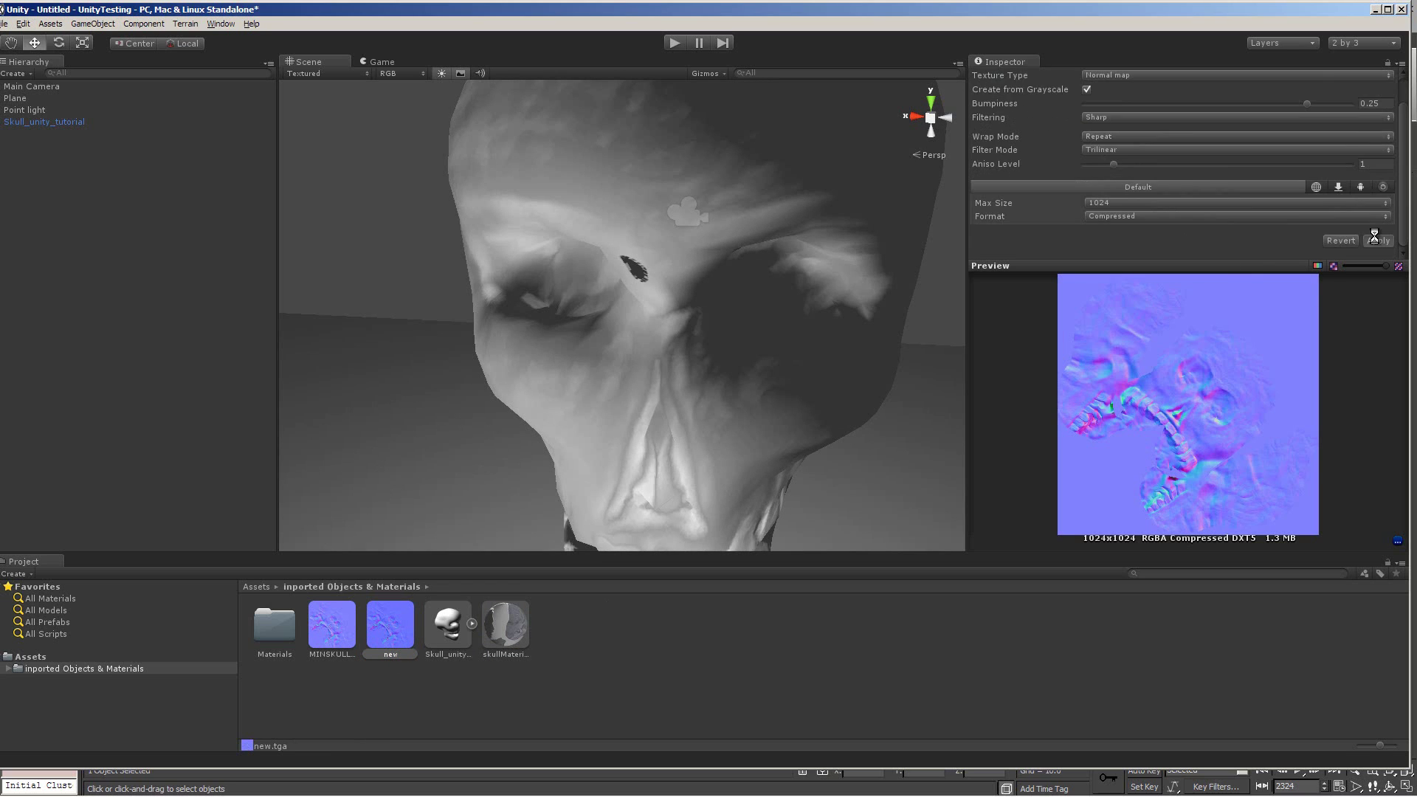
click(1084, 87)
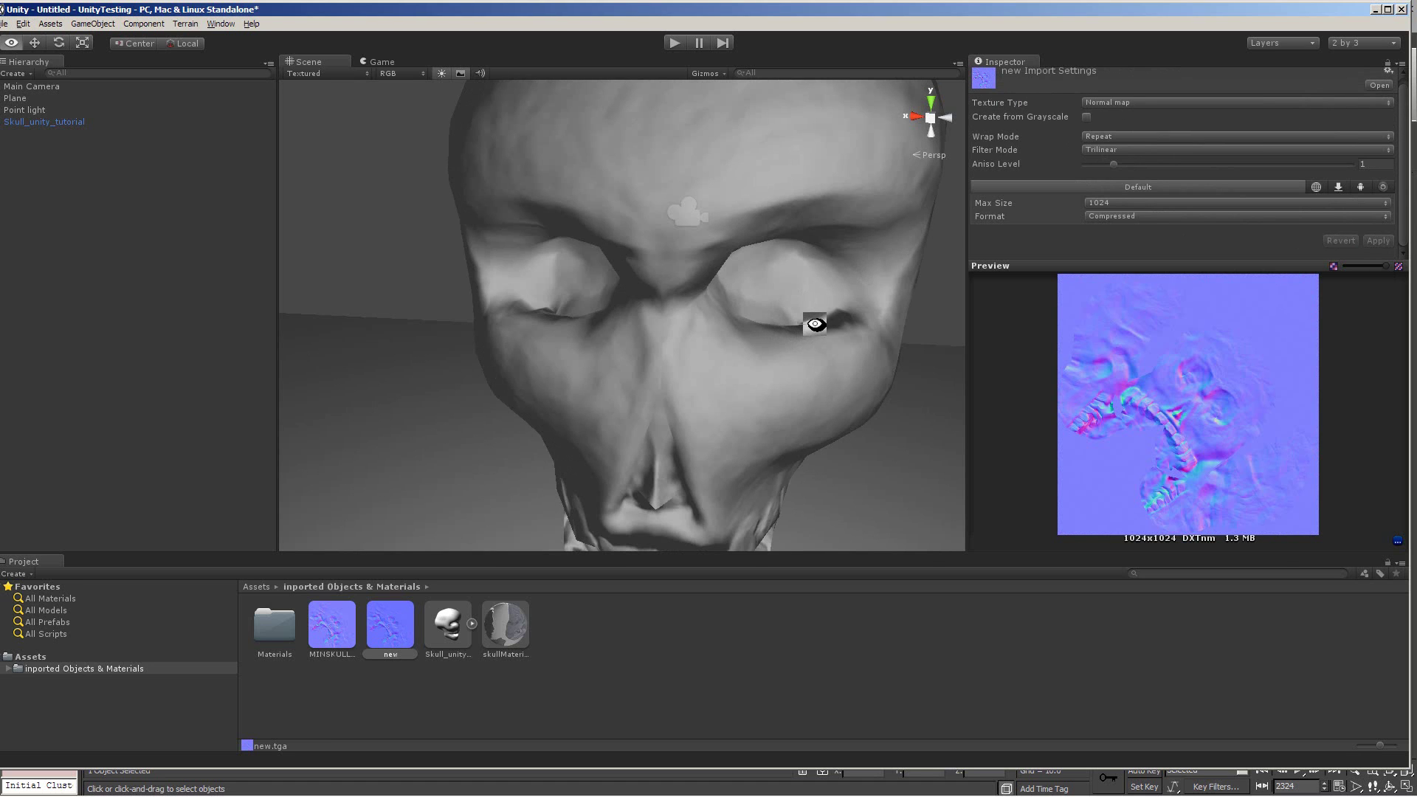
Step: Move the point light sideways from beside the skull to in front of its face
mouse_move(816, 316)
alt+mouse_down()
mouse_move(856, 298)
mouse_move(839, 303)
alt+mouse_up()
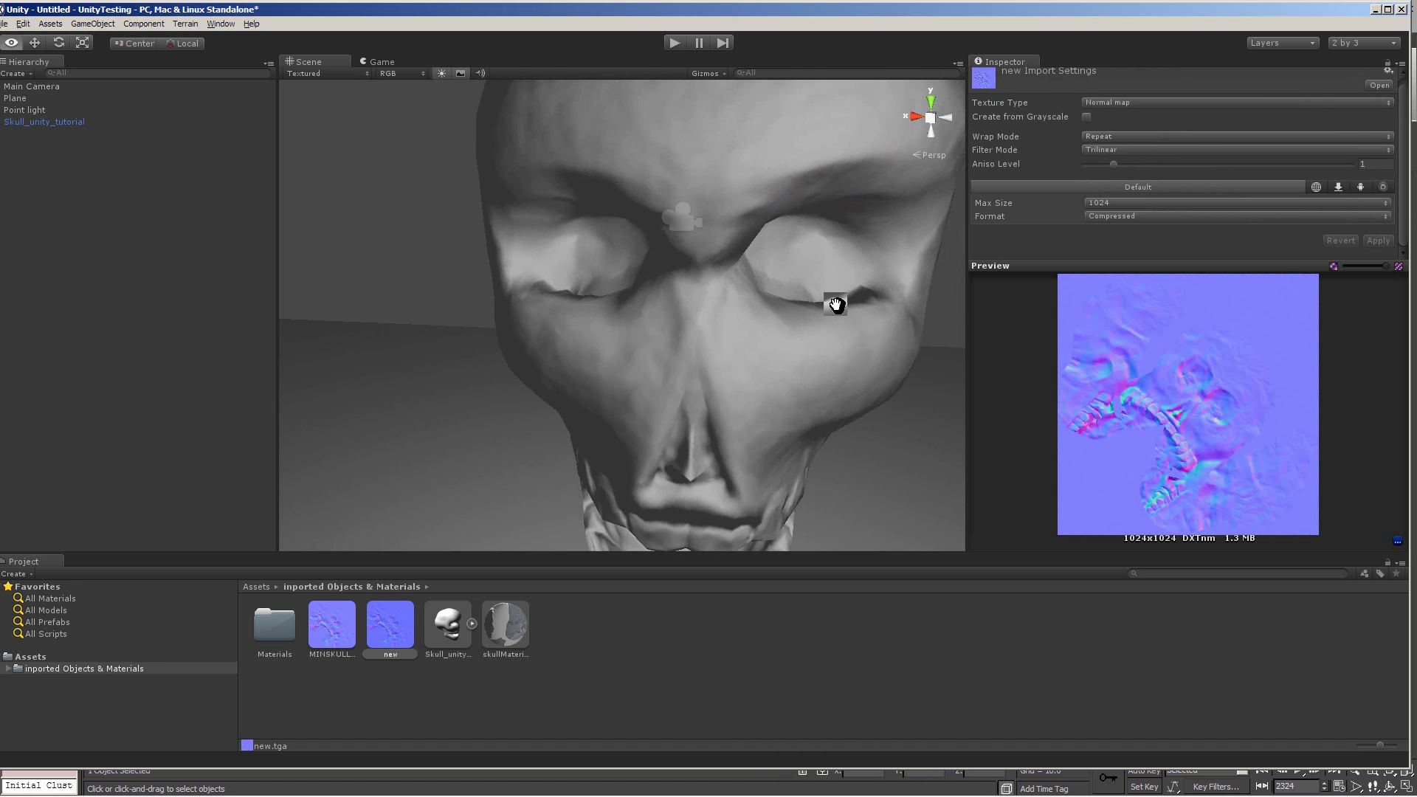
alt+right_drag(839, 304, 826, 278)
click(775, 378)
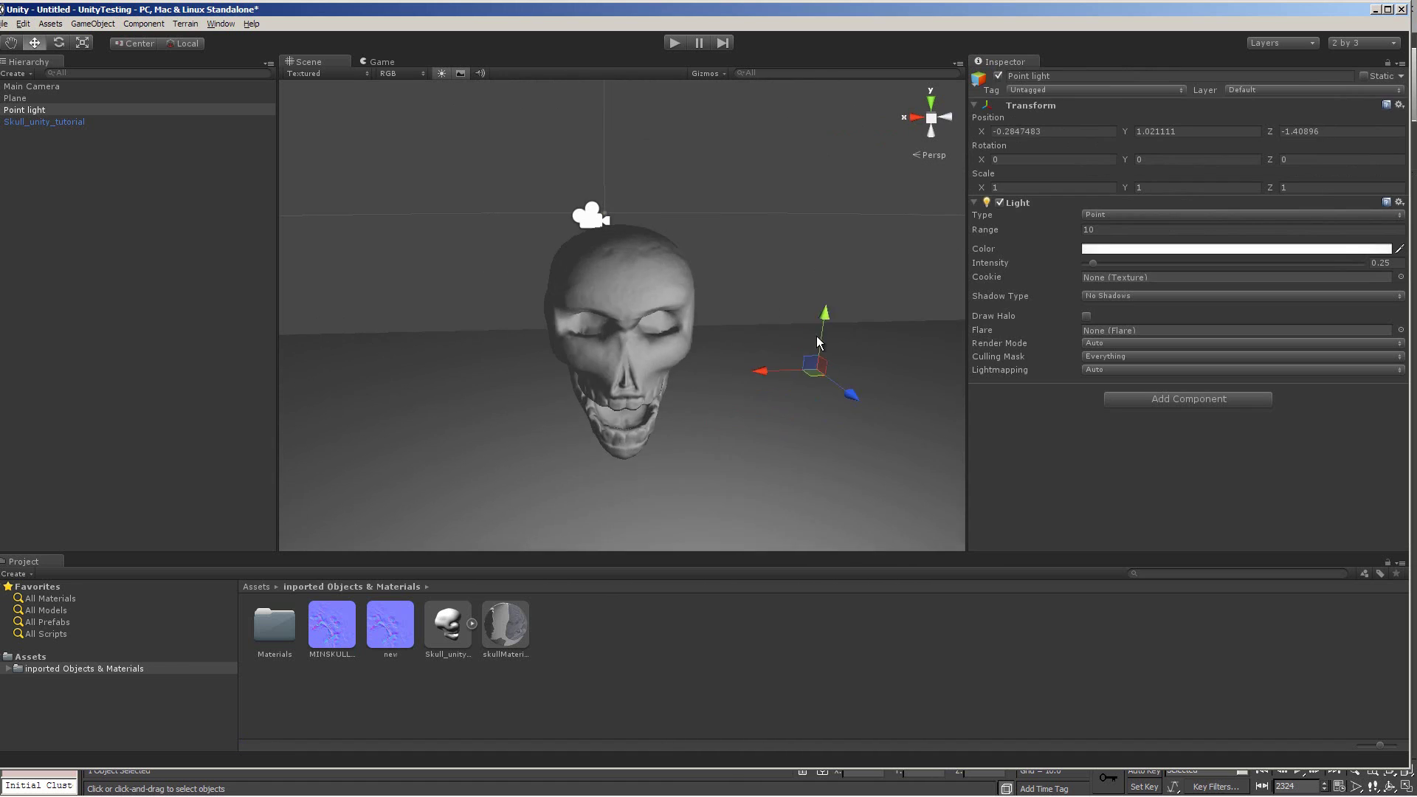
drag(750, 380, 604, 290)
Step: Rotate the skull about its vertical axis so its face is seen at a three-quarter angle
click(624, 361)
key(e)
drag(604, 350, 972, 286)
click(758, 256)
mouse_move(759, 256)
alt+mouse_down()
mouse_move(778, 278)
mouse_move(781, 237)
mouse_move(777, 255)
alt+mouse_up()
scroll(775, 292, up, 5)
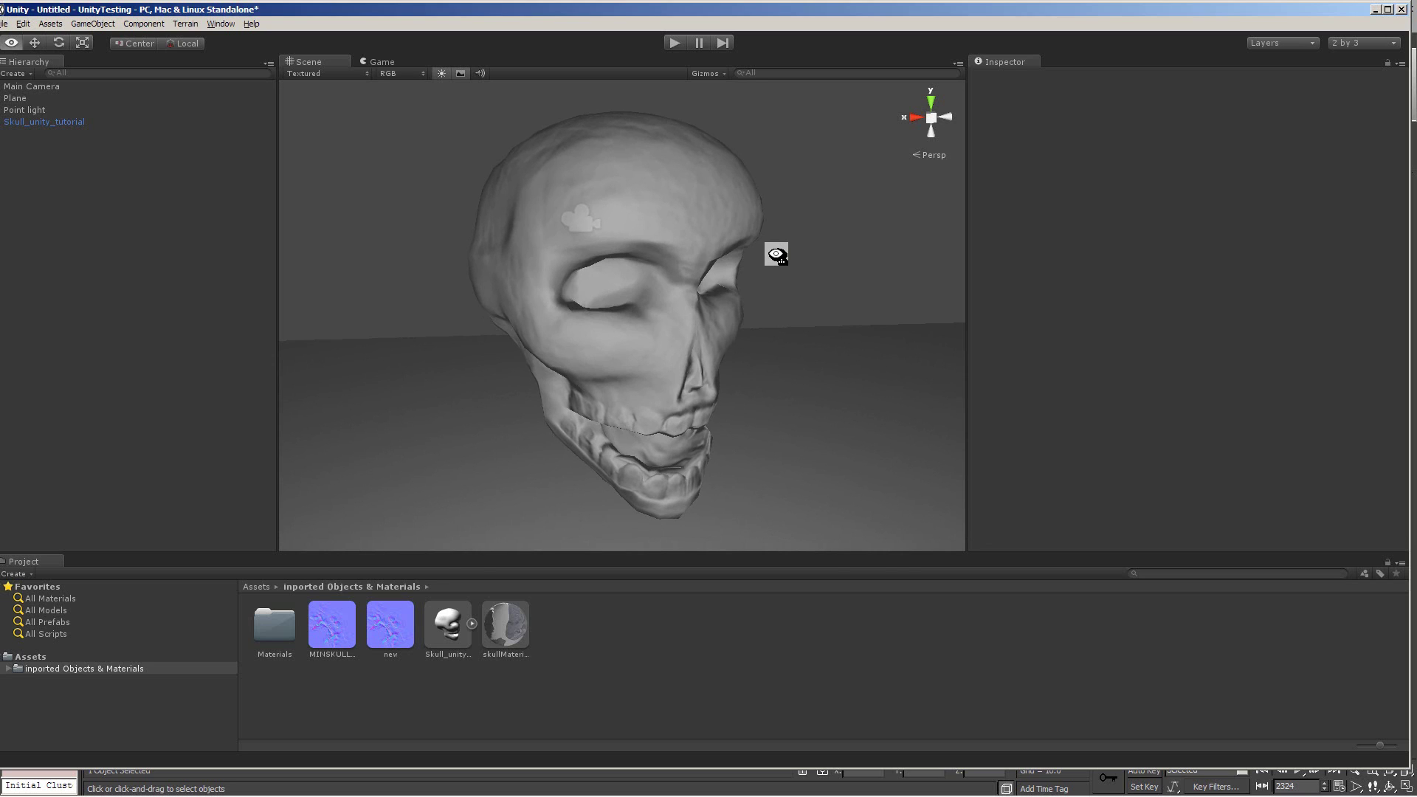
alt+drag(777, 255, 761, 301)
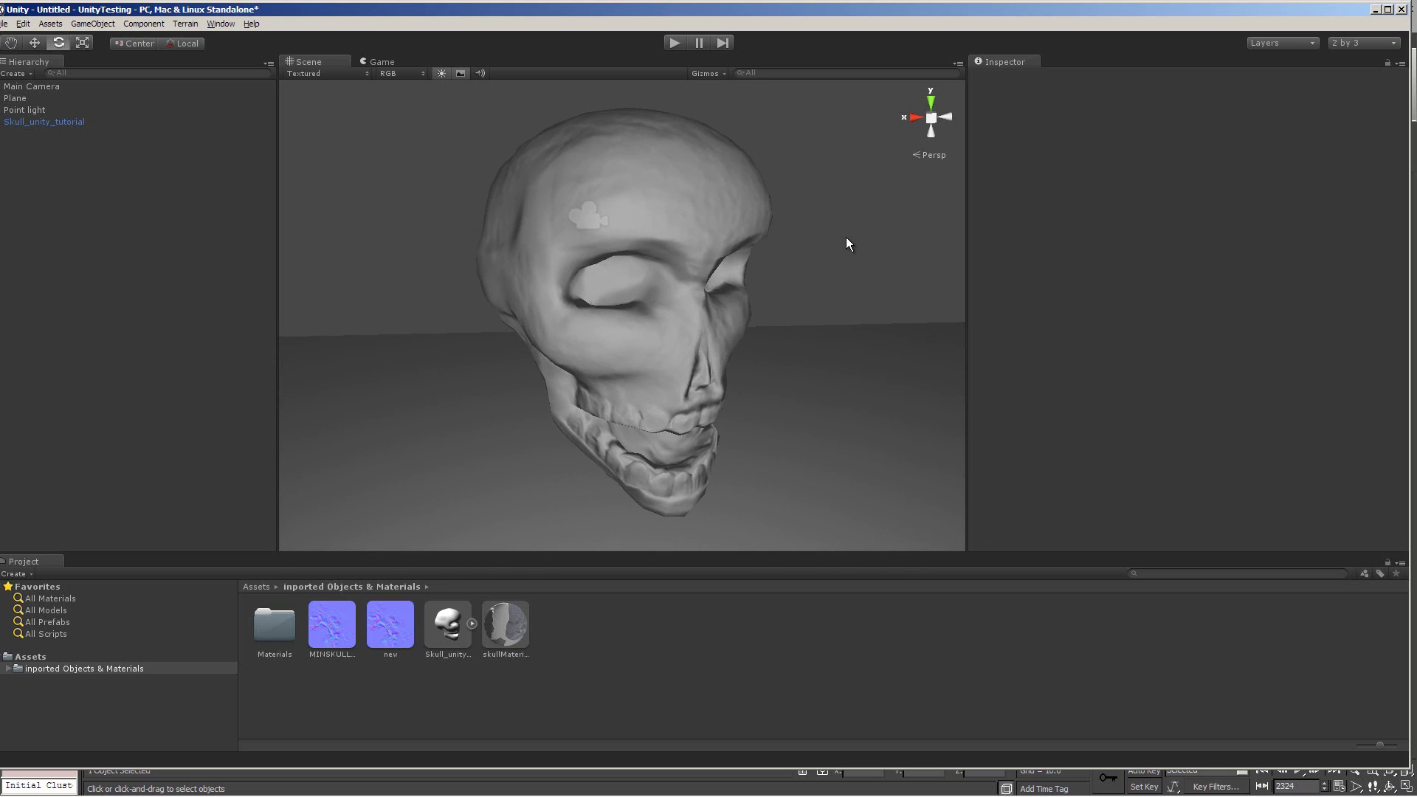